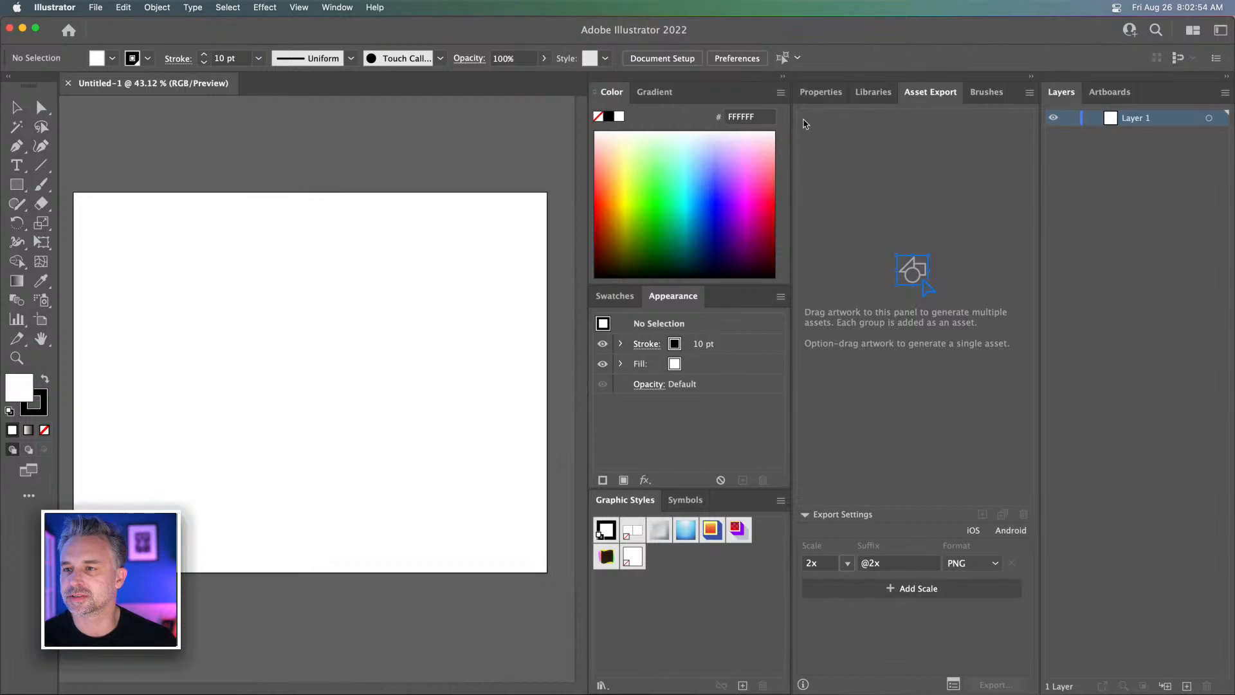
# Fit the artboard to the window and collapse the Color, Appearance and Graphic Styles column to enlarge the canvas area
pyautogui.moveTo(791, 121); pyautogui.dragTo(888, 132)
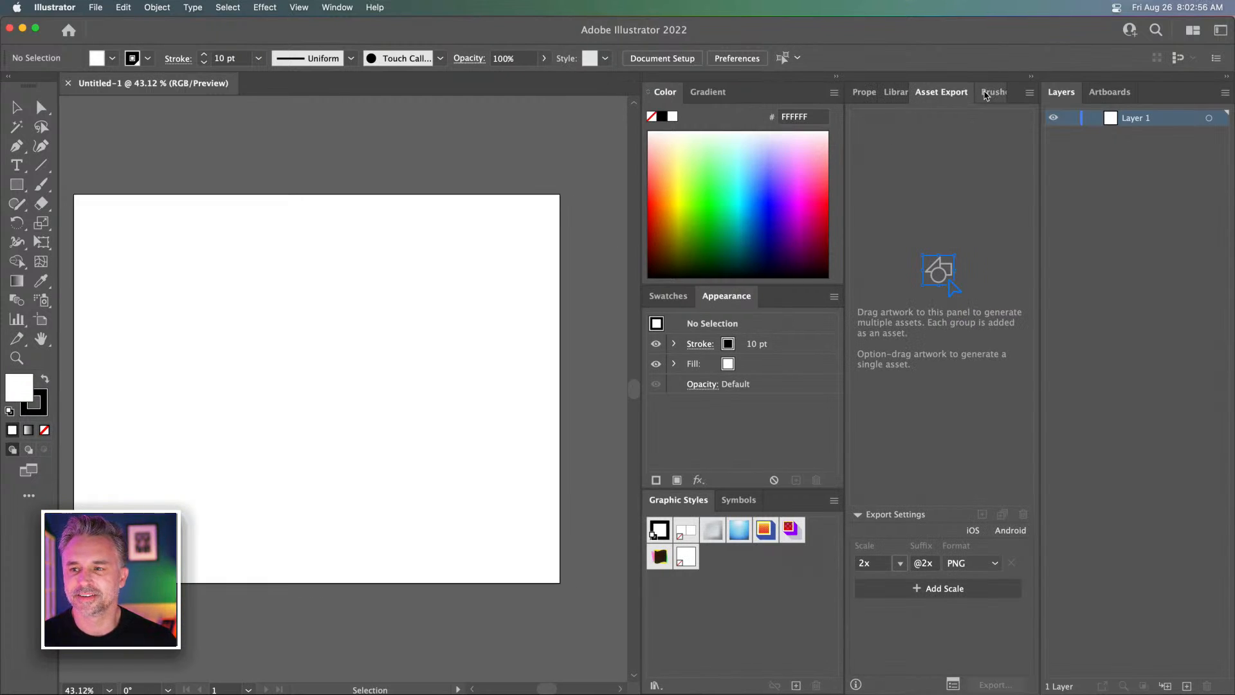
pyautogui.press('super+0')
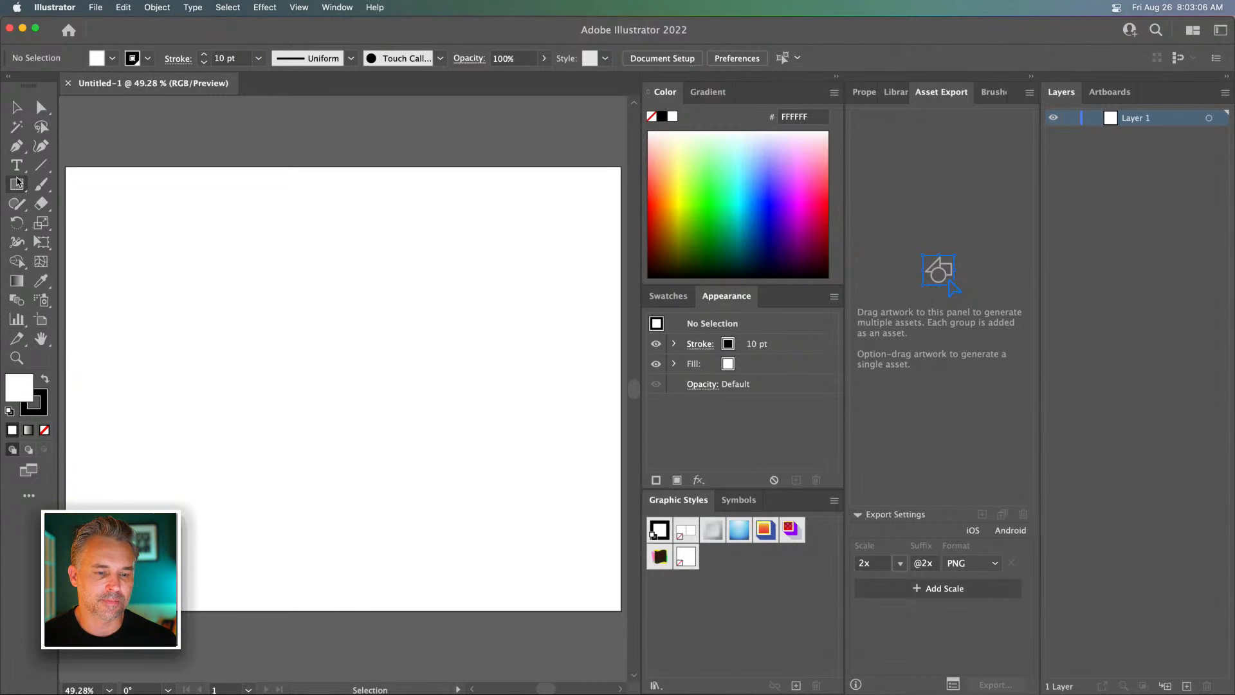
pyautogui.click(837, 76)
pyautogui.press('space')
pyautogui.moveTo(254, 202); pyautogui.dragTo(345, 204)
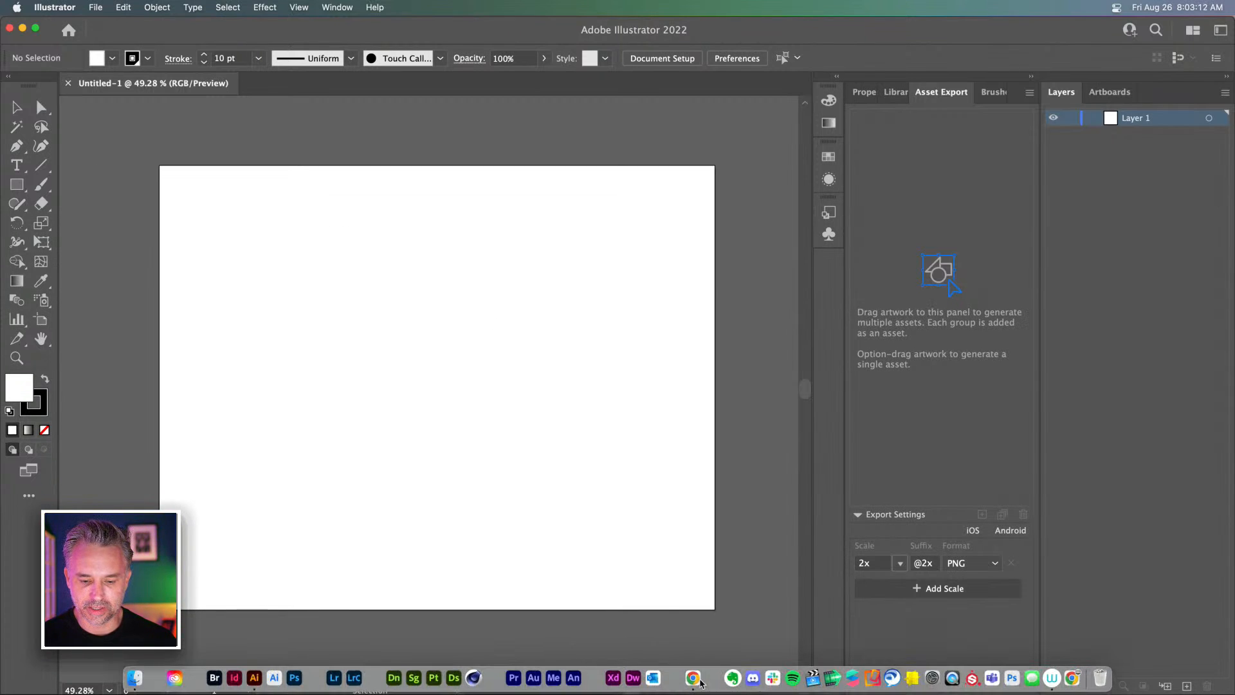
# Switch to Chrome and open stock.adobe.com
pyautogui.click(694, 679)
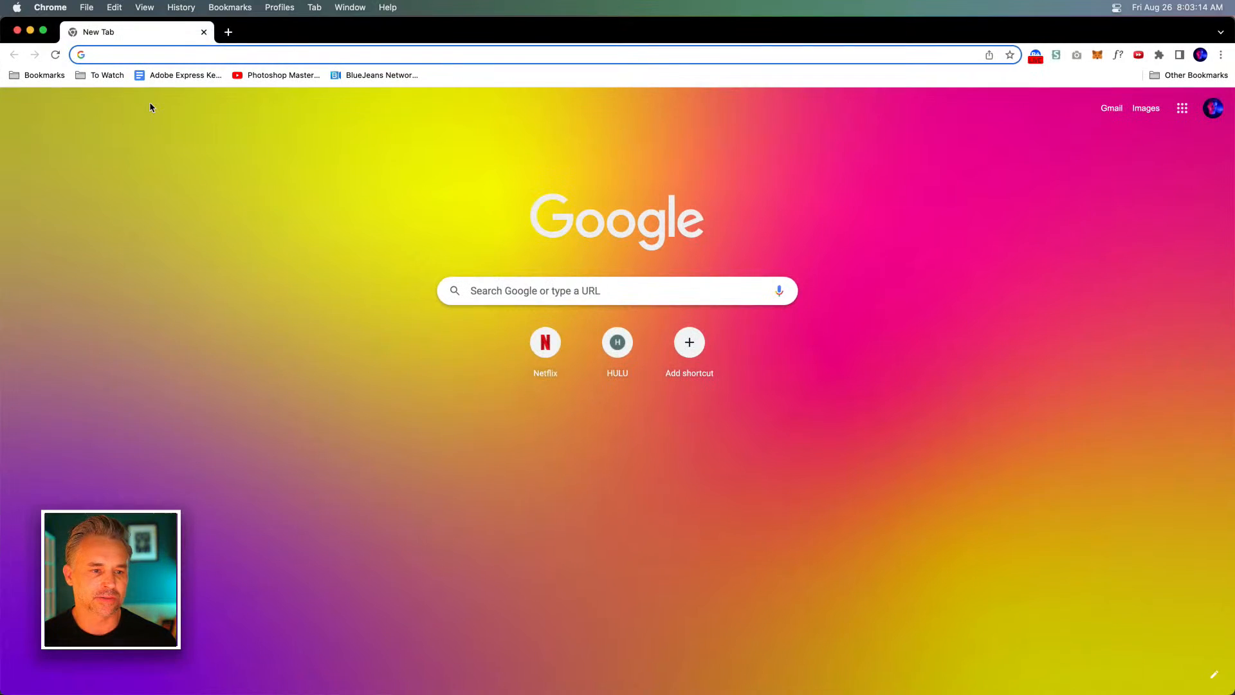
pyautogui.write('stock.adobe.com')
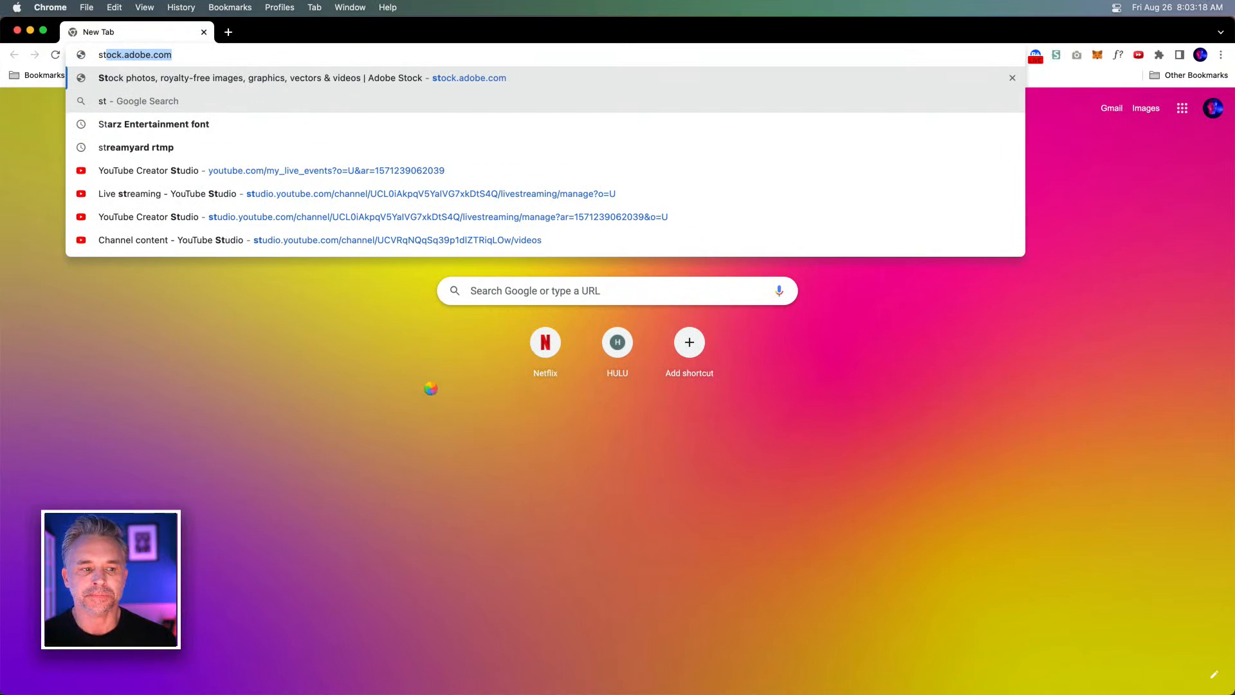
pyautogui.press('Return')
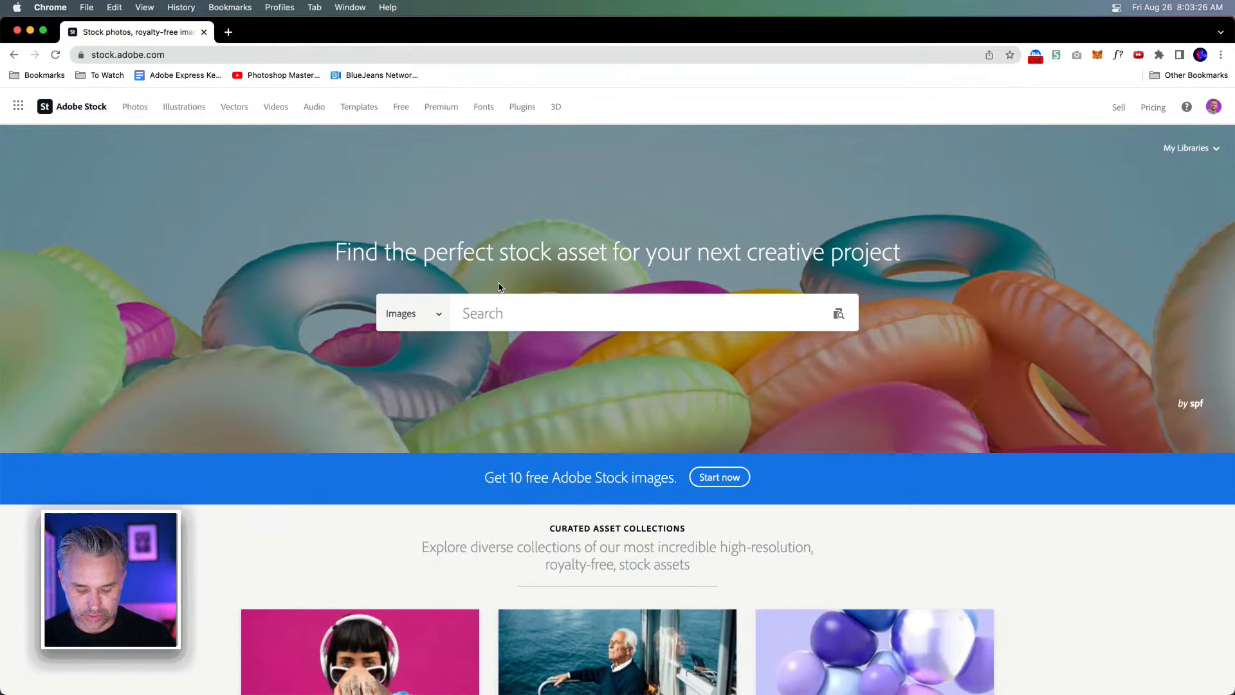
pyautogui.write('chipmun')
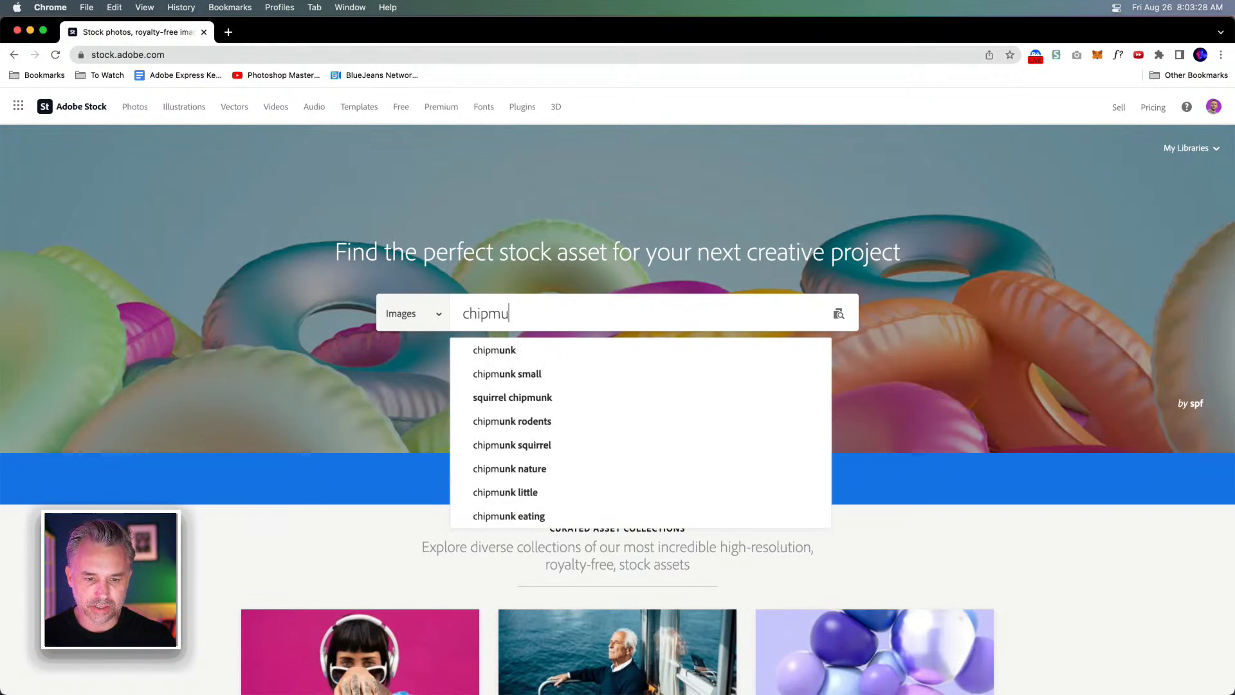
pyautogui.press('BackSpace')
pyautogui.press('BackSpace')
pyautogui.press('BackSpace')
pyautogui.press('BackSpace')
pyautogui.press('BackSpace')
pyautogui.press('BackSpace')
pyautogui.press('BackSpace')
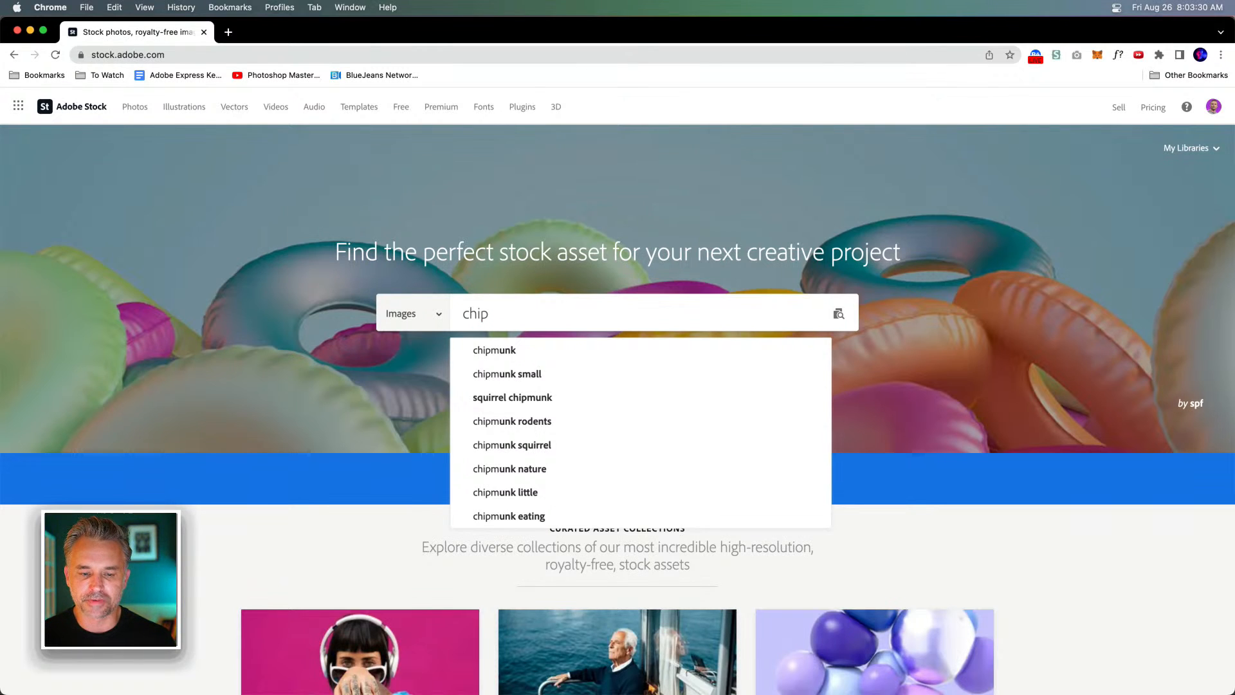
# Search Adobe Stock for "animals" and restrict the results to free assets in the Photos subcategory
pyautogui.write('animals')
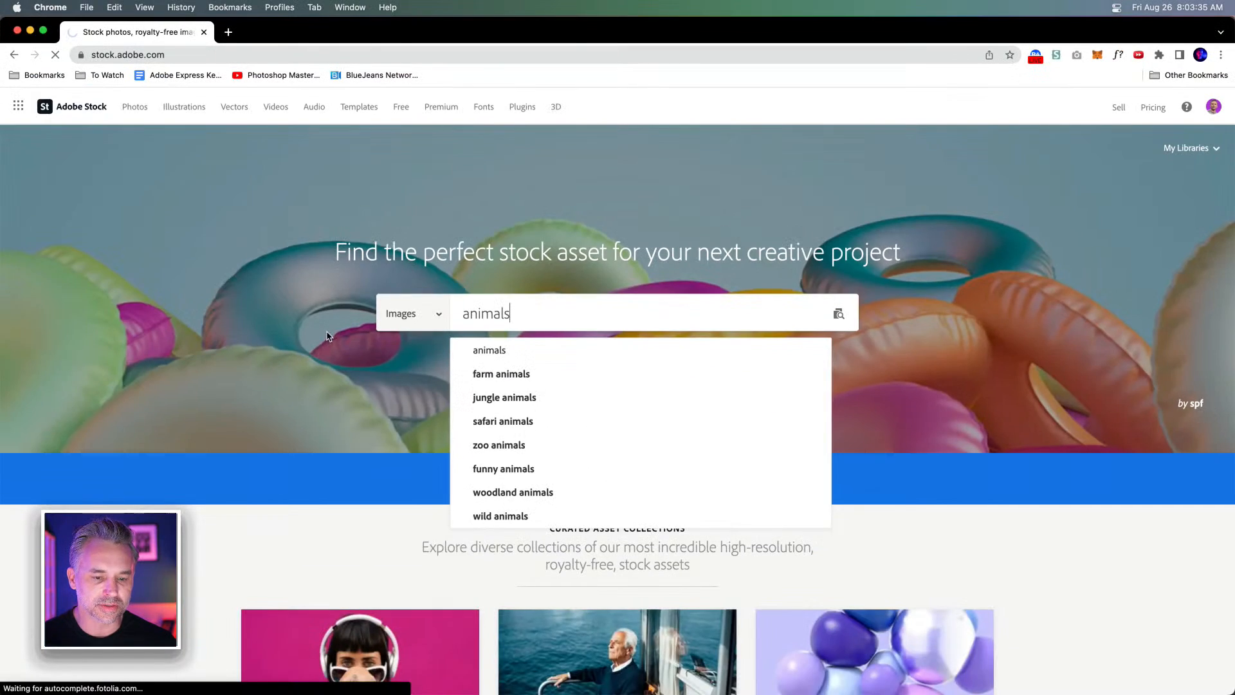
pyautogui.press('Return')
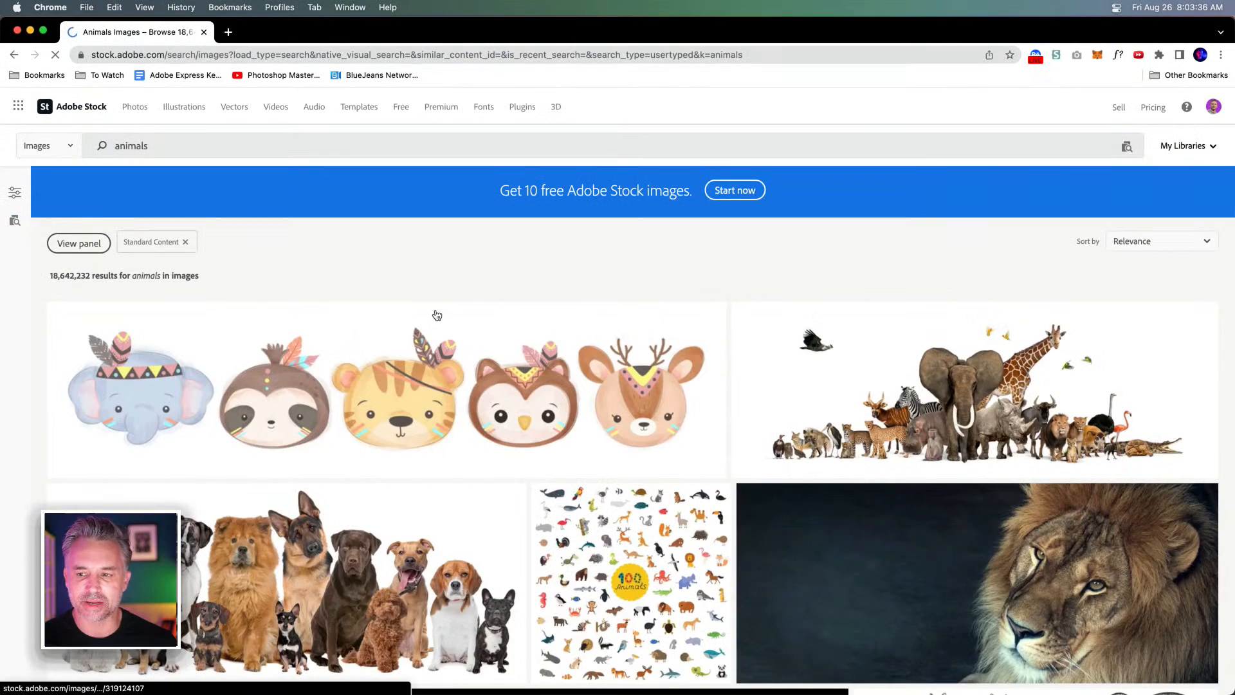
pyautogui.click(36, 150)
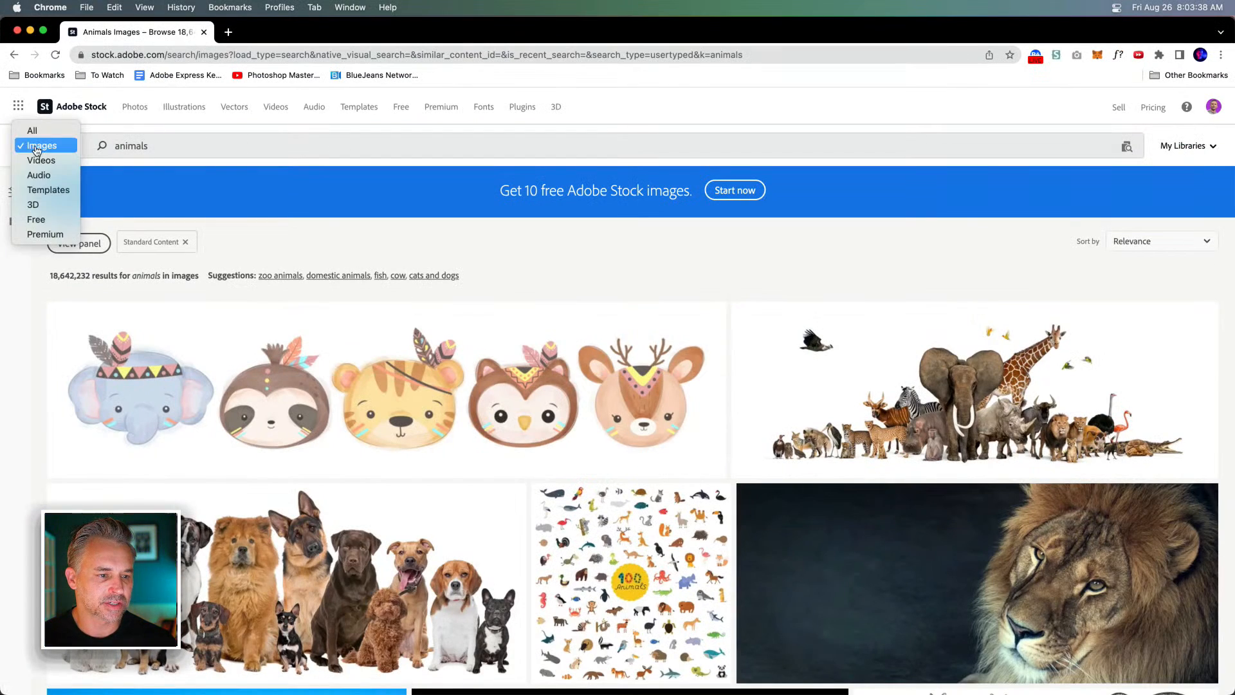
pyautogui.click(37, 220)
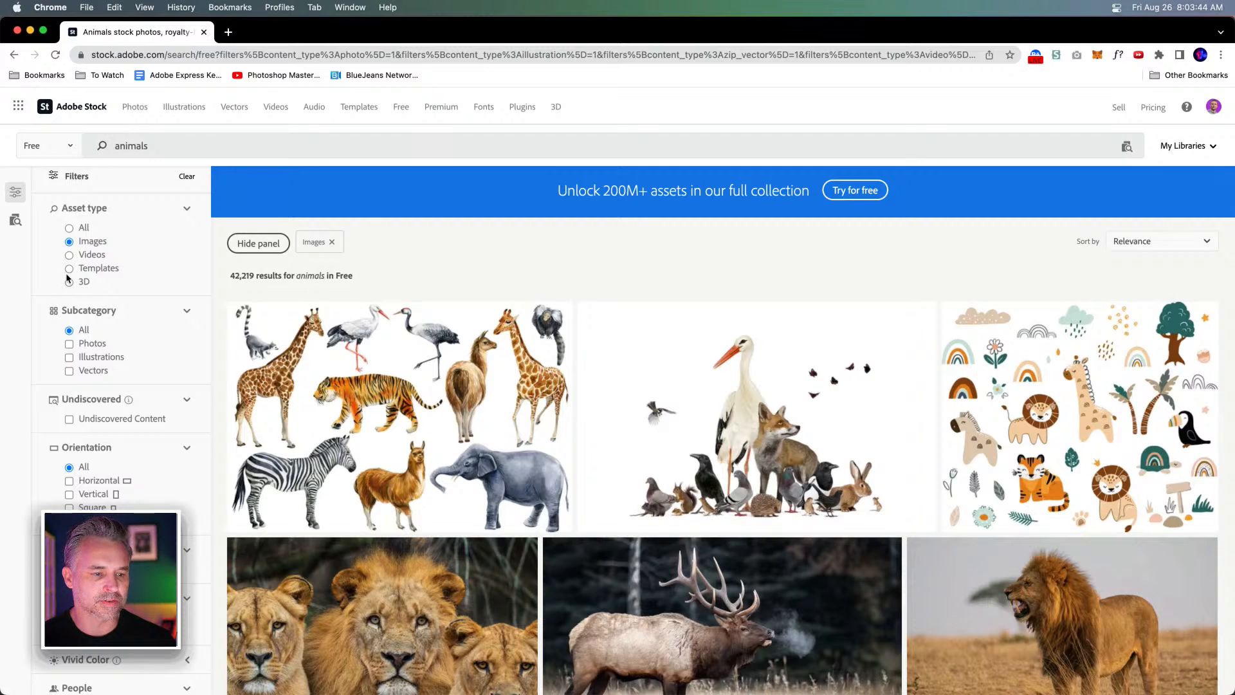
pyautogui.click(70, 343)
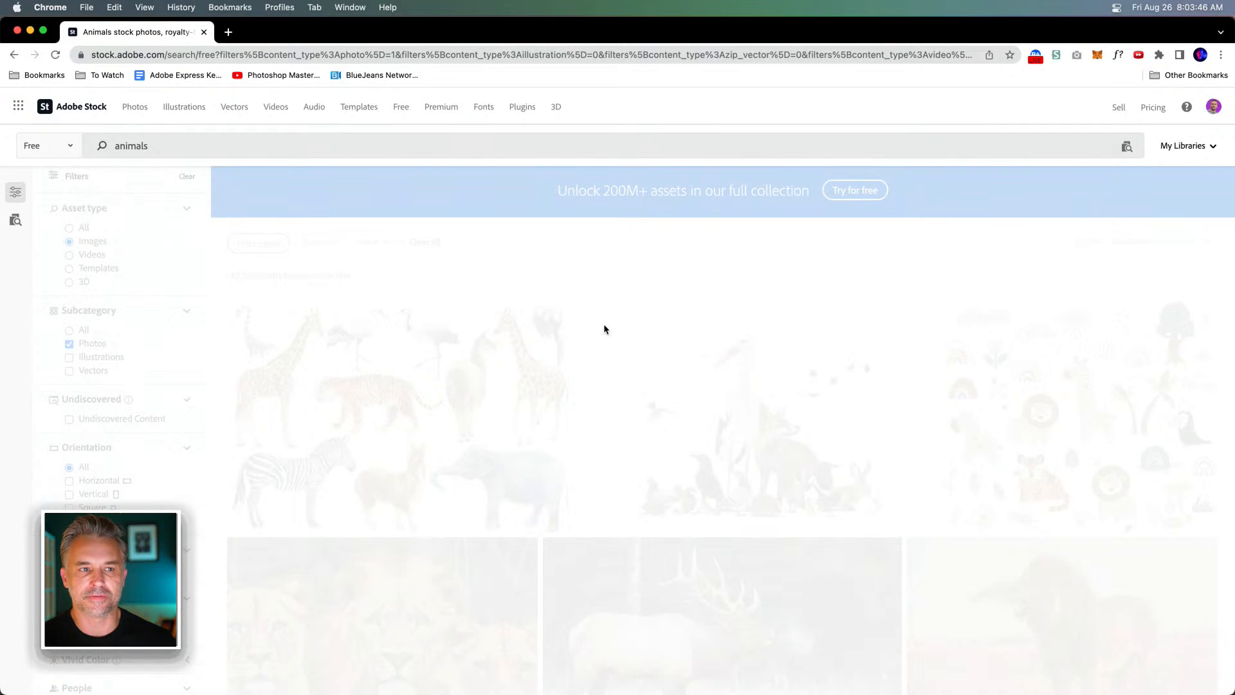
# License the free photo of the sparrow sitting on a branch from the animal results
pyautogui.scroll(-5, 853, 289)
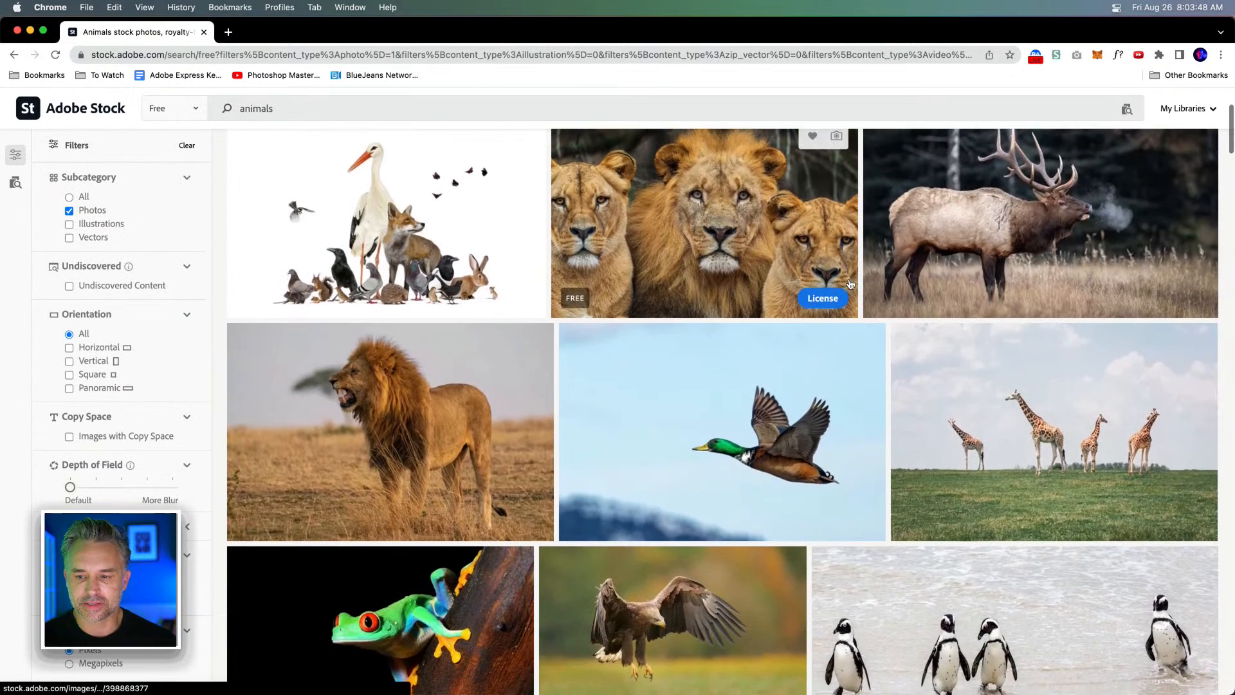
pyautogui.scroll(-10, 294, 442)
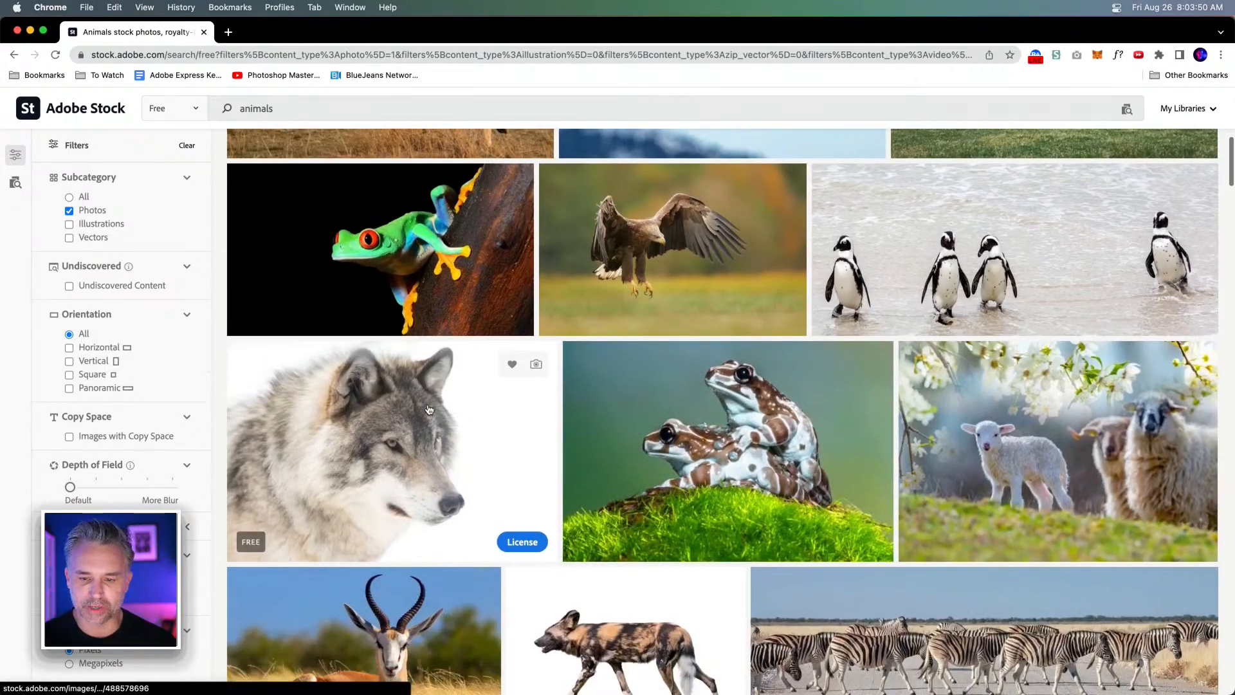
pyautogui.scroll(-3, 798, 456)
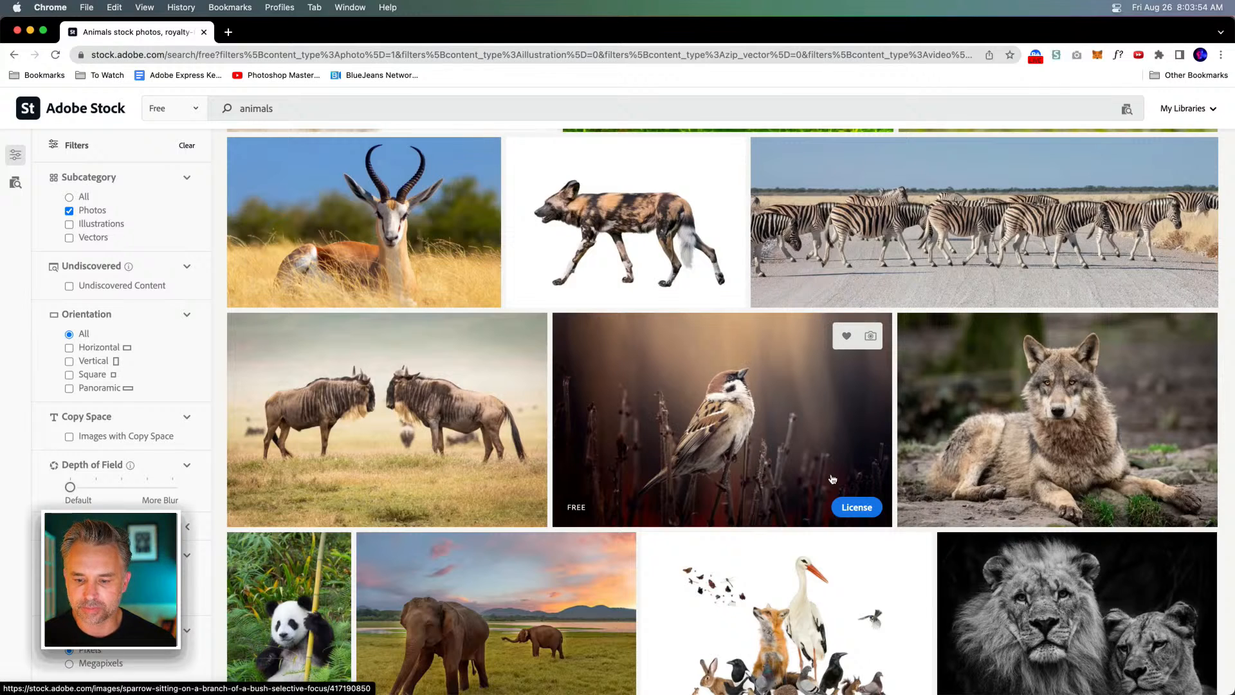
pyautogui.click(863, 507)
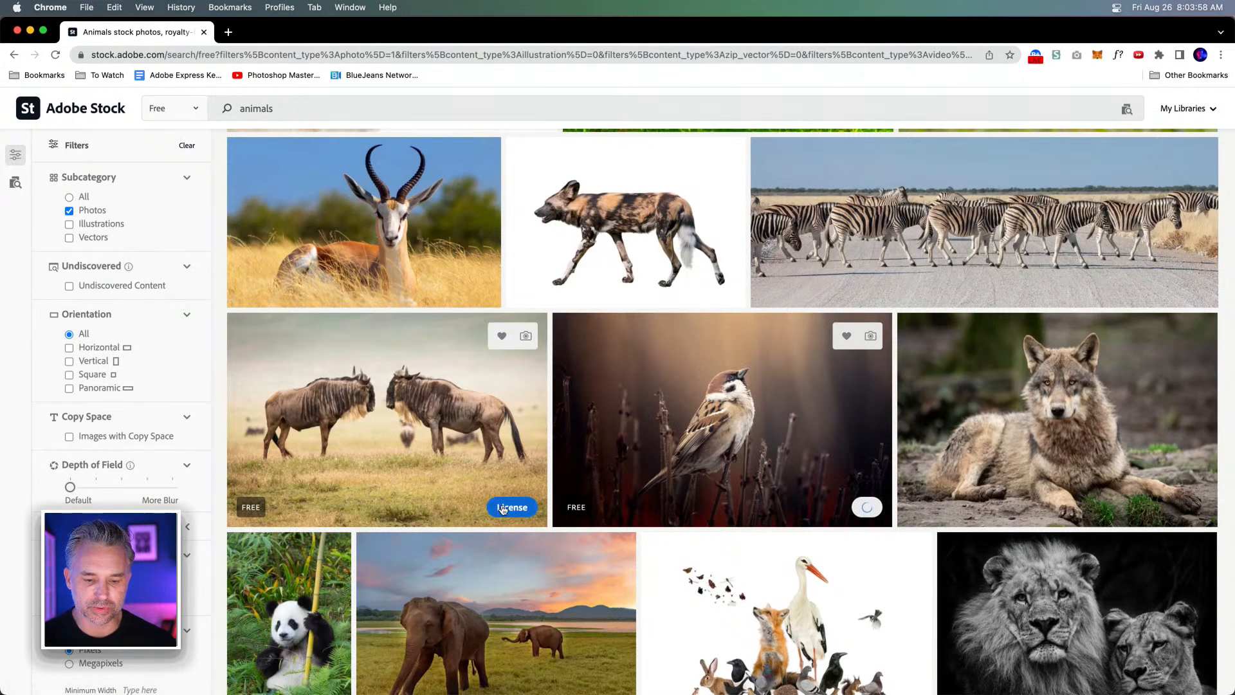
# License the free elk photo in the first row of results and return to Illustrator
pyautogui.scroll(15, 598, 350)
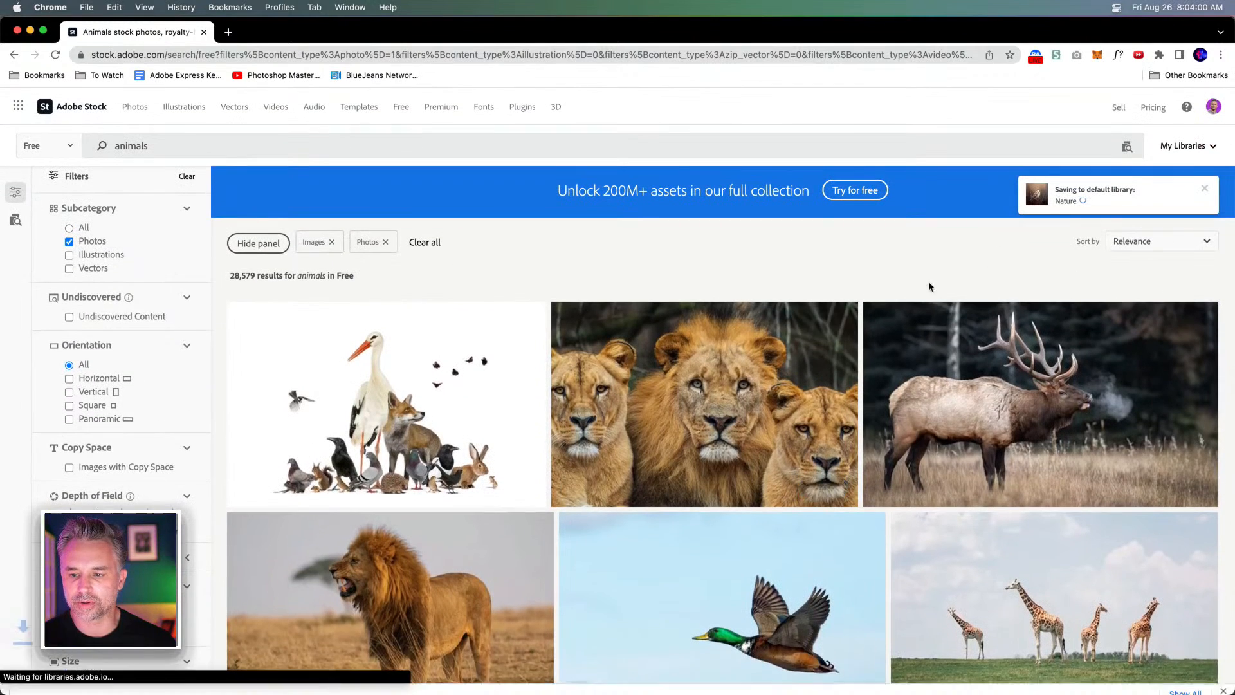
pyautogui.moveTo(534, 690)
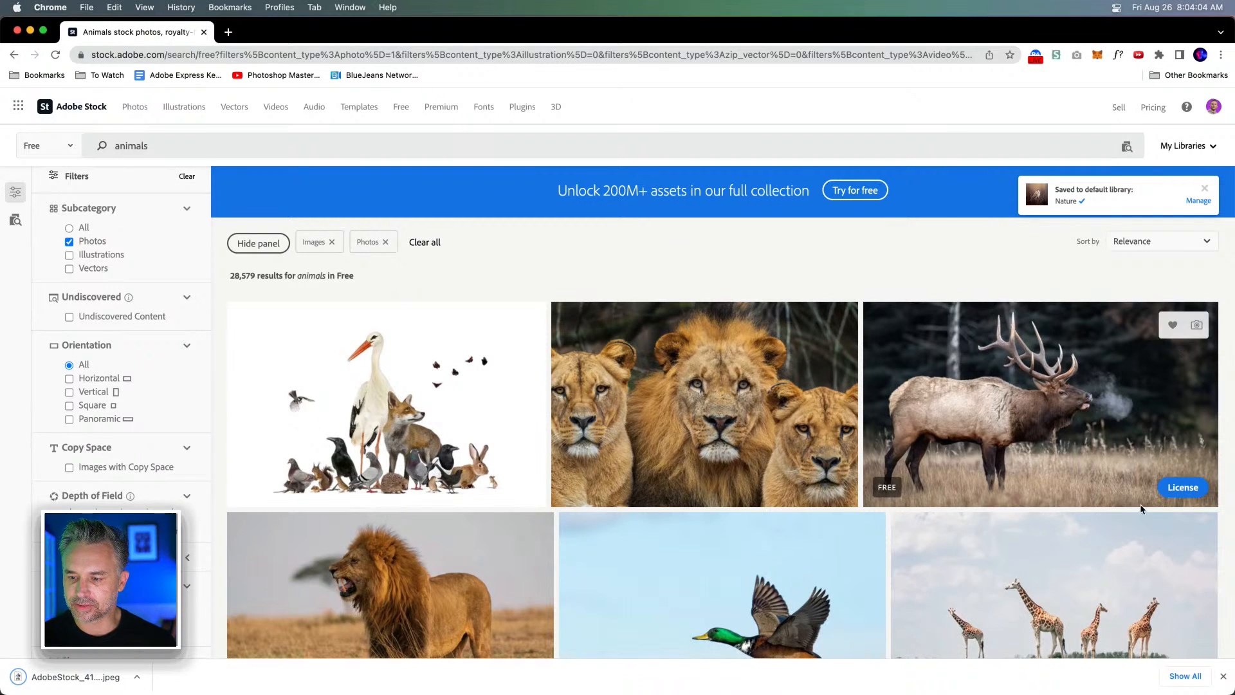
pyautogui.click(1166, 489)
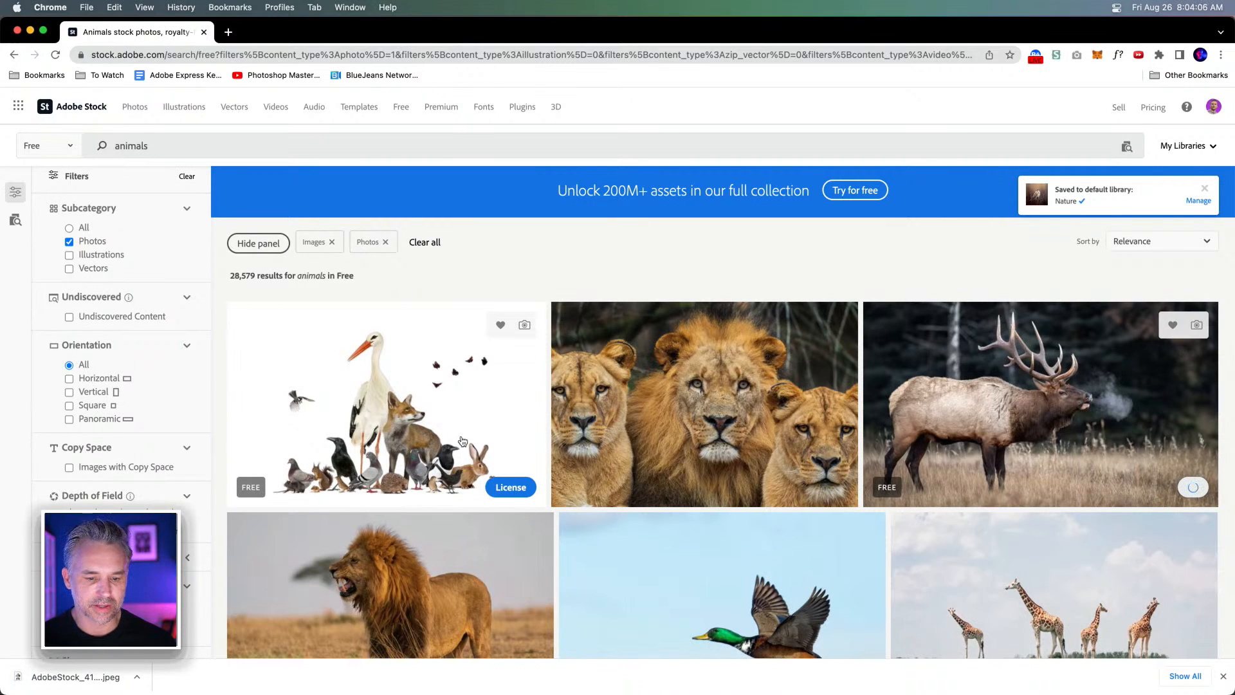
pyautogui.click(26, 31)
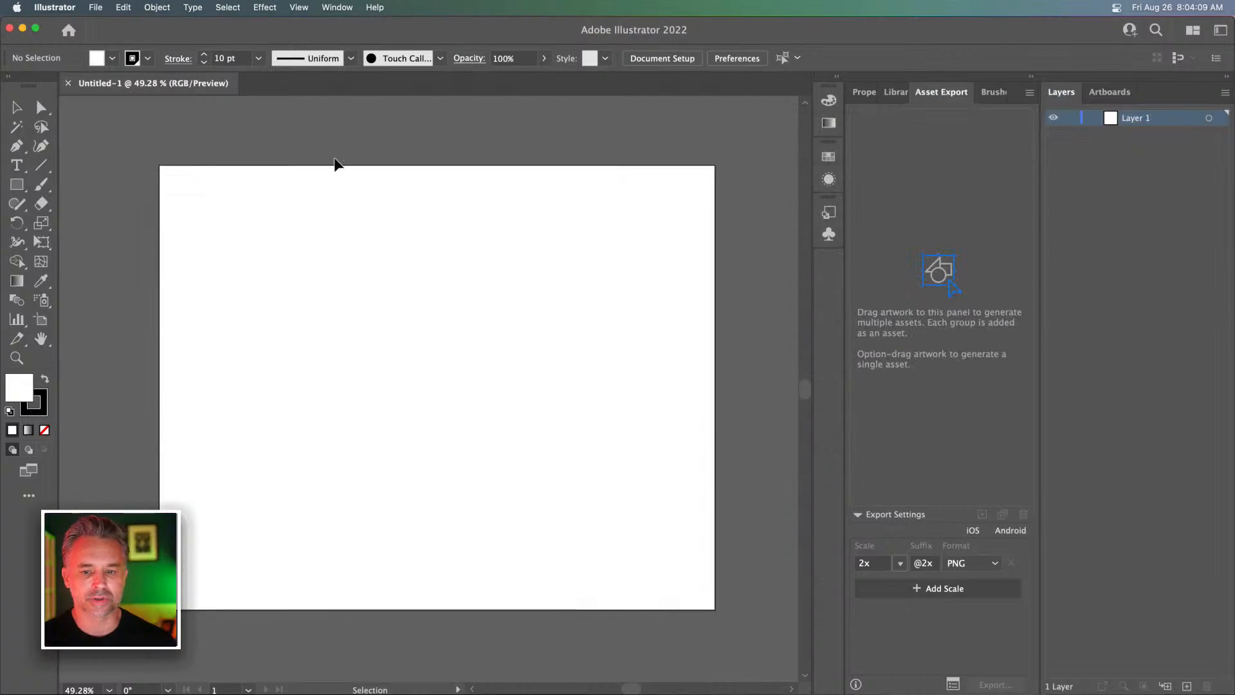
# Open the Nature library and expand its Animals group
pyautogui.click(894, 93)
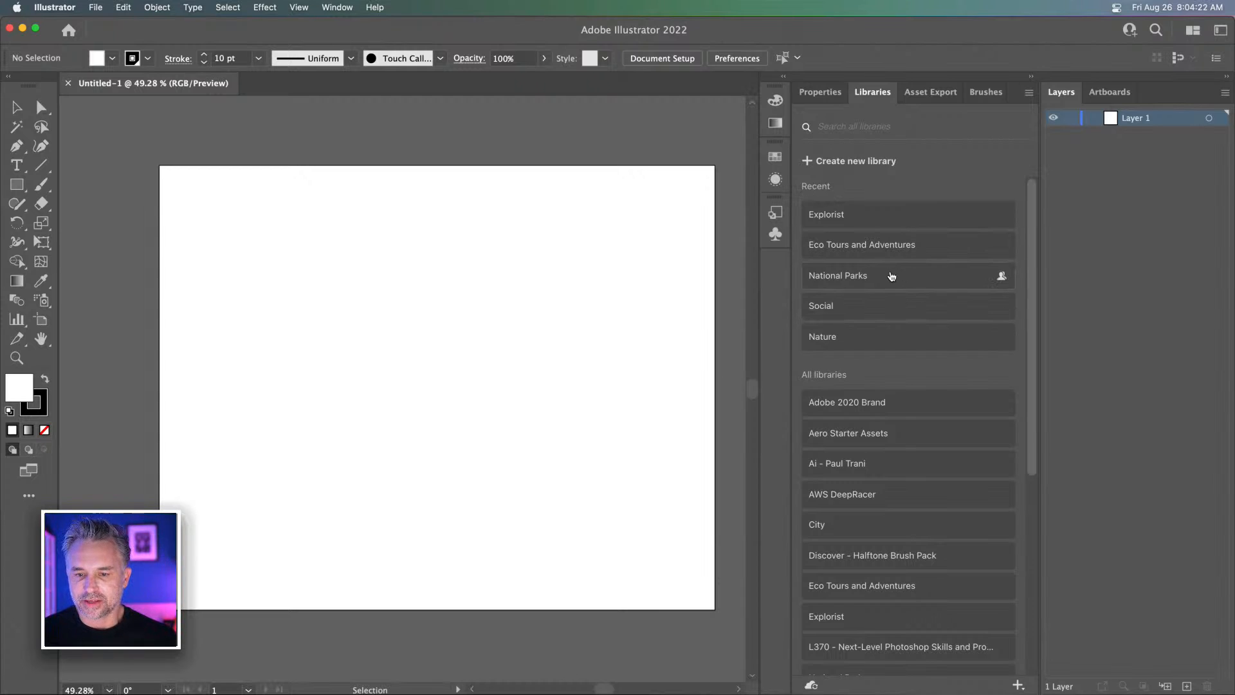
pyautogui.click(858, 338)
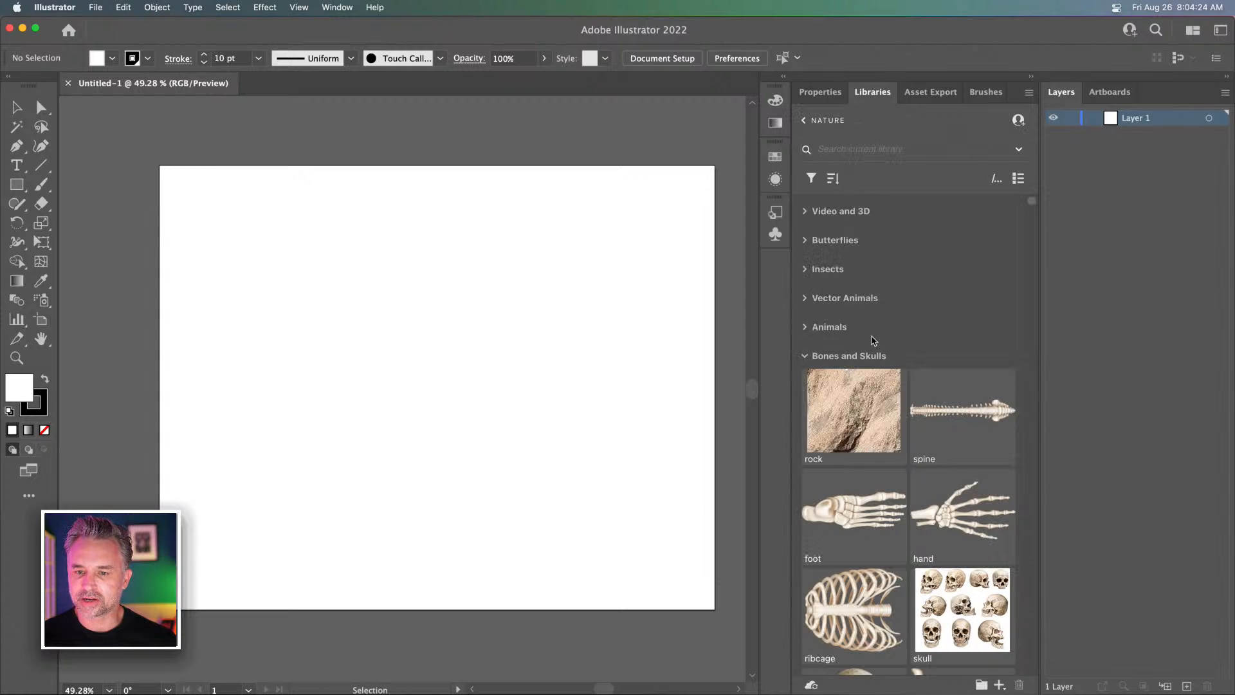
pyautogui.scroll(-5, 877, 315)
pyautogui.scroll(5, 836, 399)
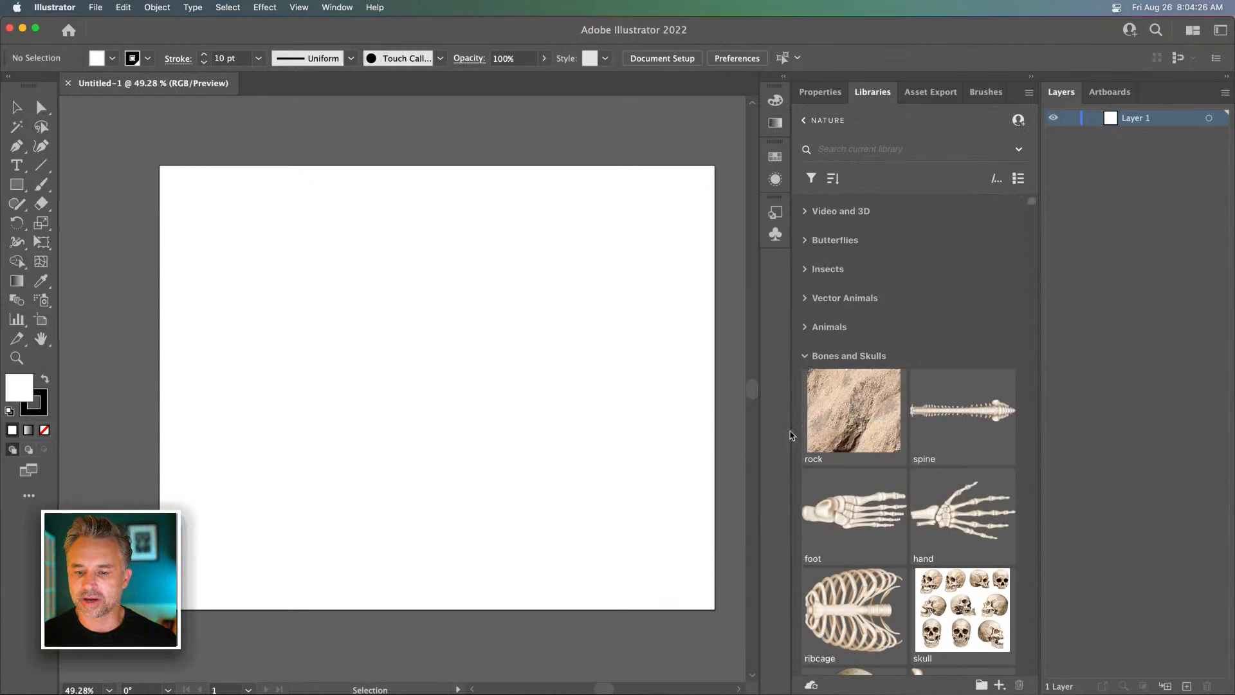
pyautogui.click(805, 327)
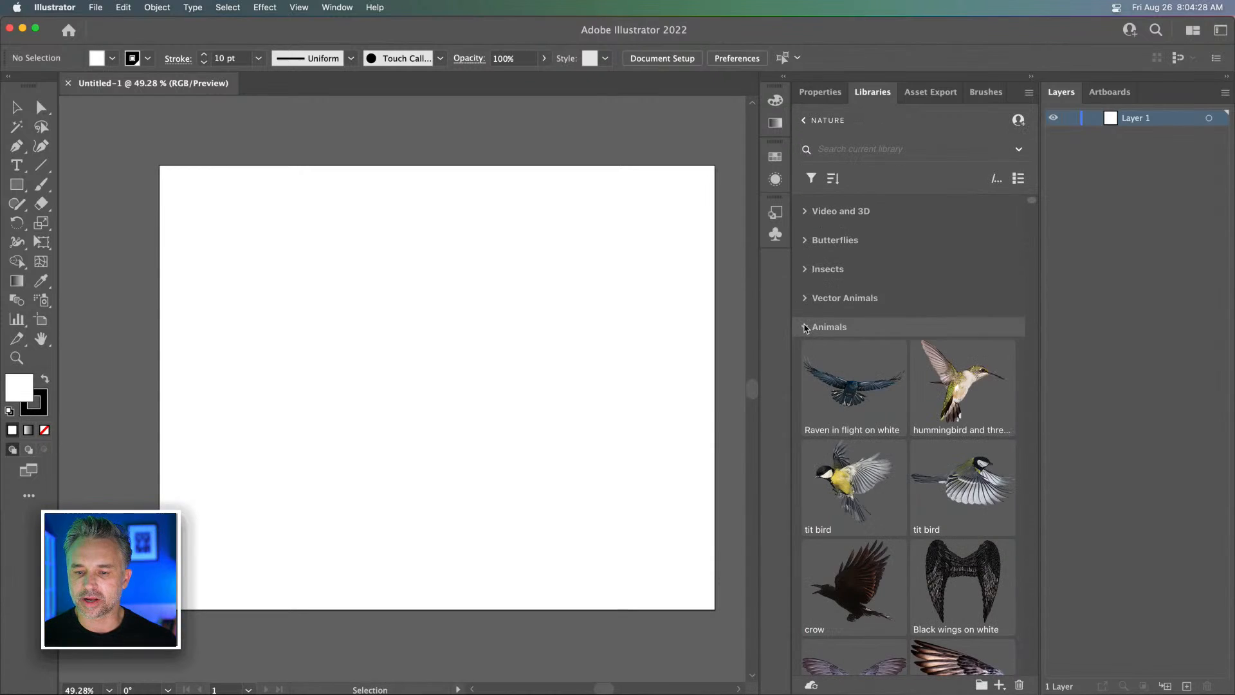
# Place the hummingbird image from the Animals group on the artboard and move it near the artboard's upper-left corner
pyautogui.scroll(-2, 840, 385)
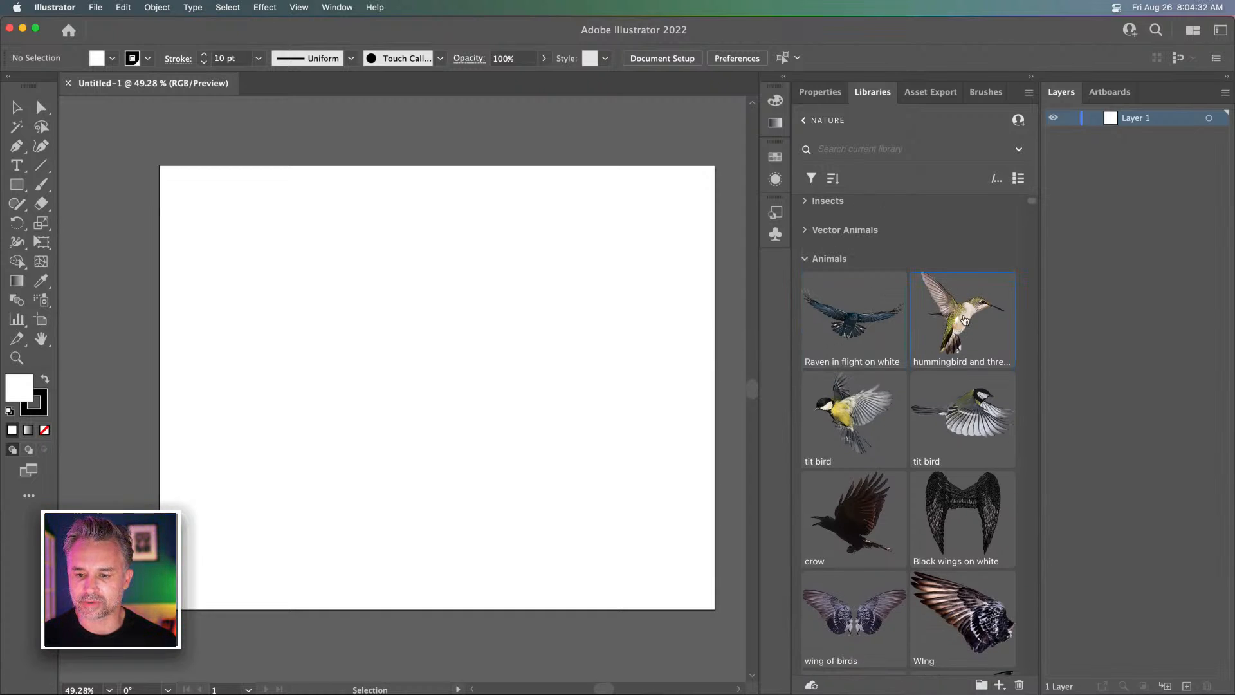
pyautogui.moveTo(965, 318); pyautogui.dragTo(231, 249)
pyautogui.click(268, 241)
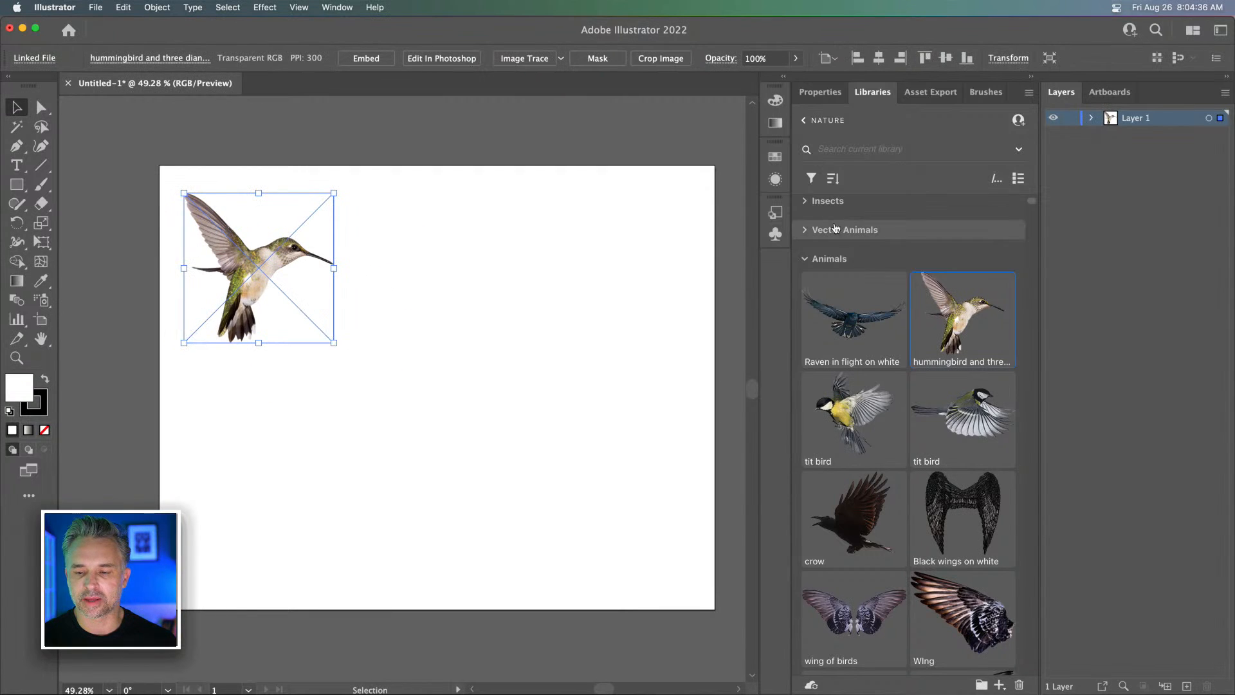
pyautogui.moveTo(216, 260); pyautogui.dragTo(249, 201)
pyautogui.press('super+1')
pyautogui.press('super+minus')
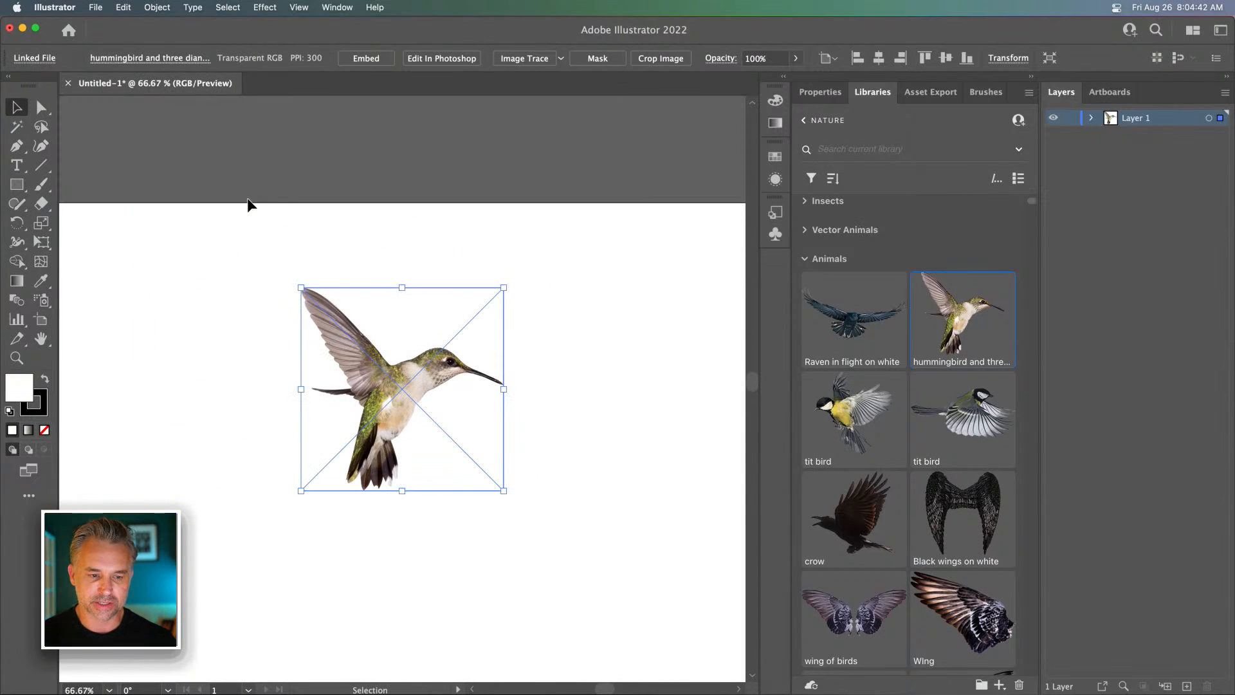
pyautogui.moveTo(339, 350); pyautogui.dragTo(214, 293)
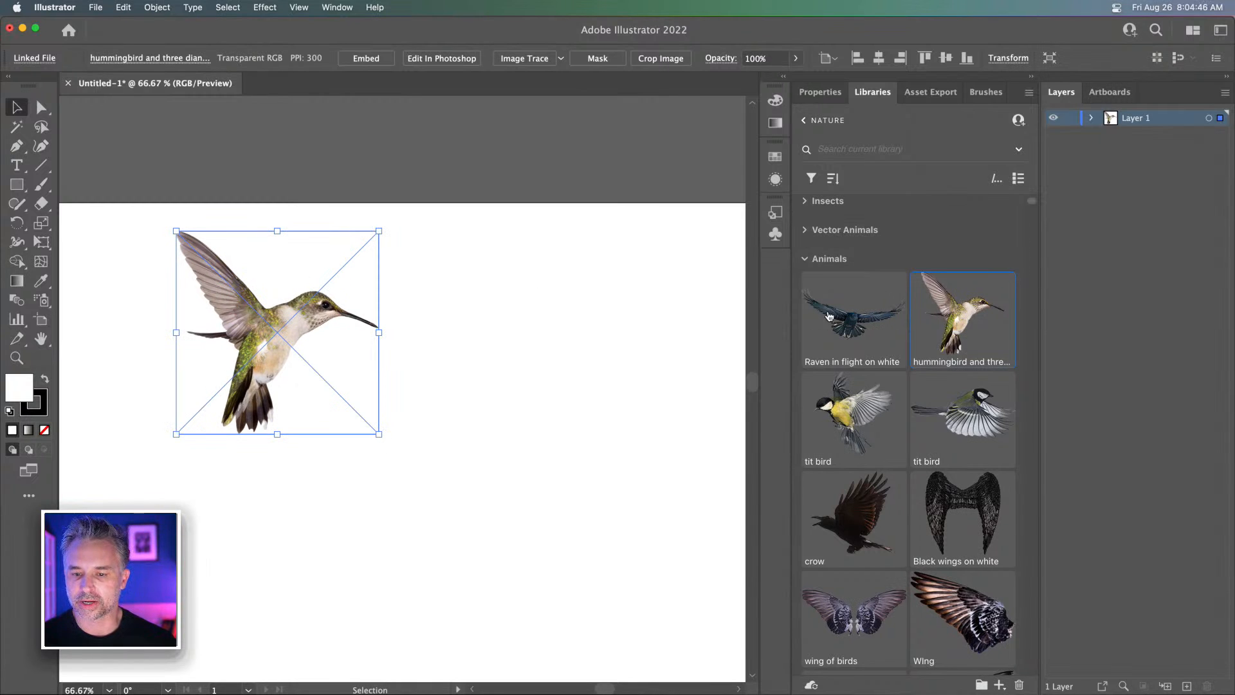
# Place the "rhino on white background" library image to the right of the hummingbird, slightly wider than the bird
pyautogui.scroll(-15, 871, 312)
pyautogui.scroll(-3, 875, 317)
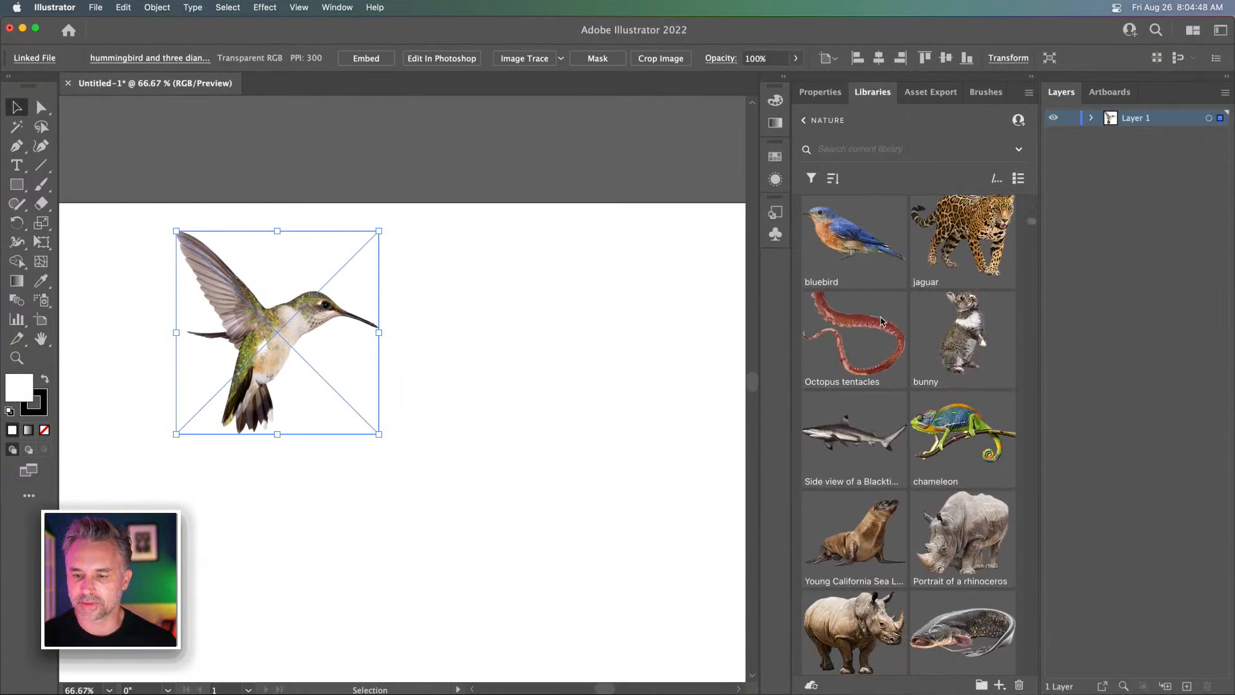
pyautogui.scroll(-2, 909, 259)
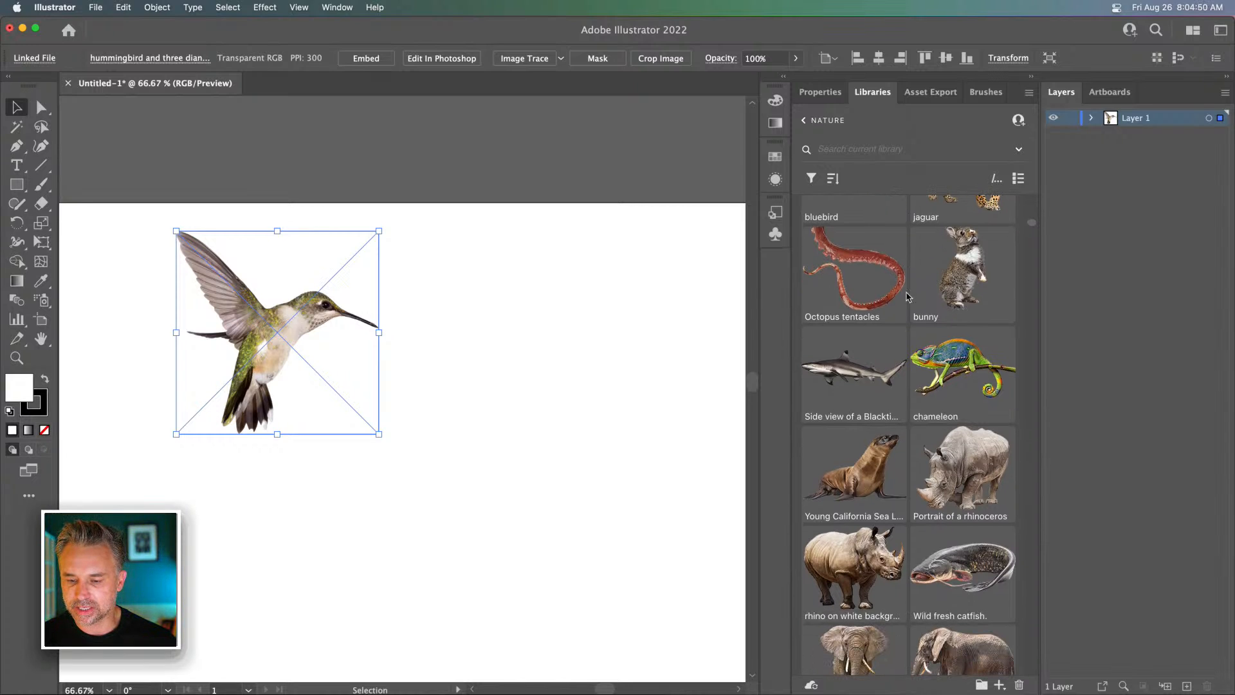
pyautogui.moveTo(849, 573); pyautogui.dragTo(485, 309)
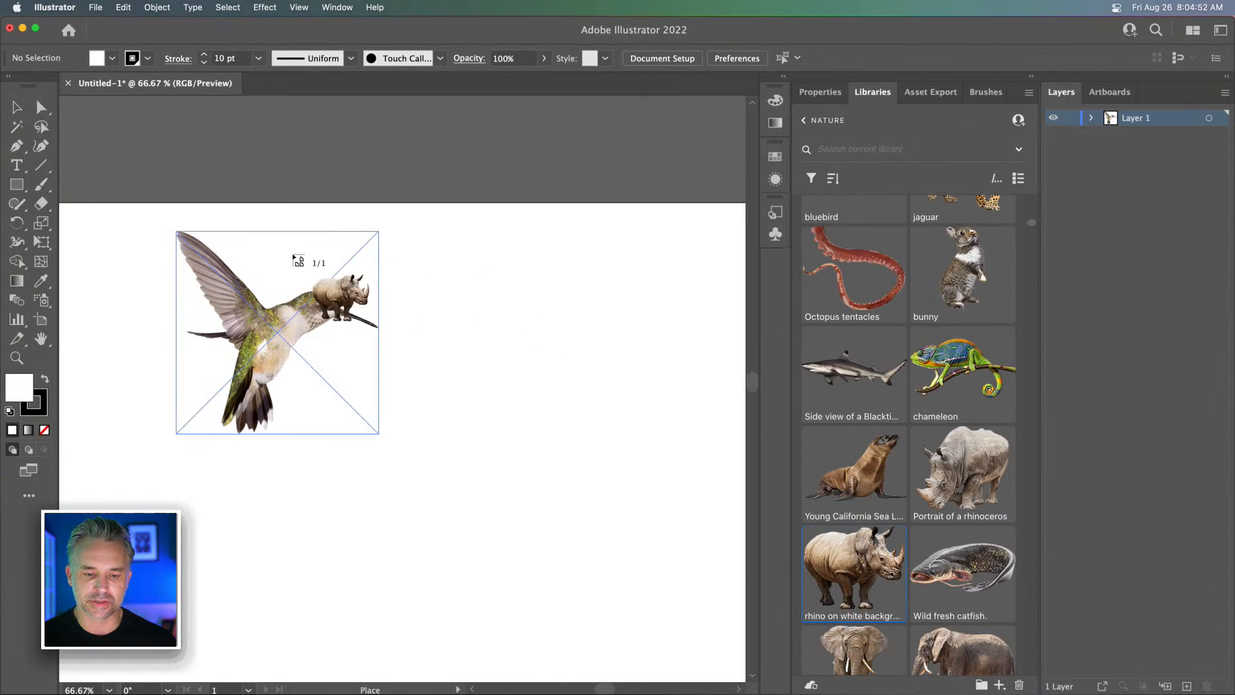
pyautogui.moveTo(429, 240); pyautogui.dragTo(687, 523)
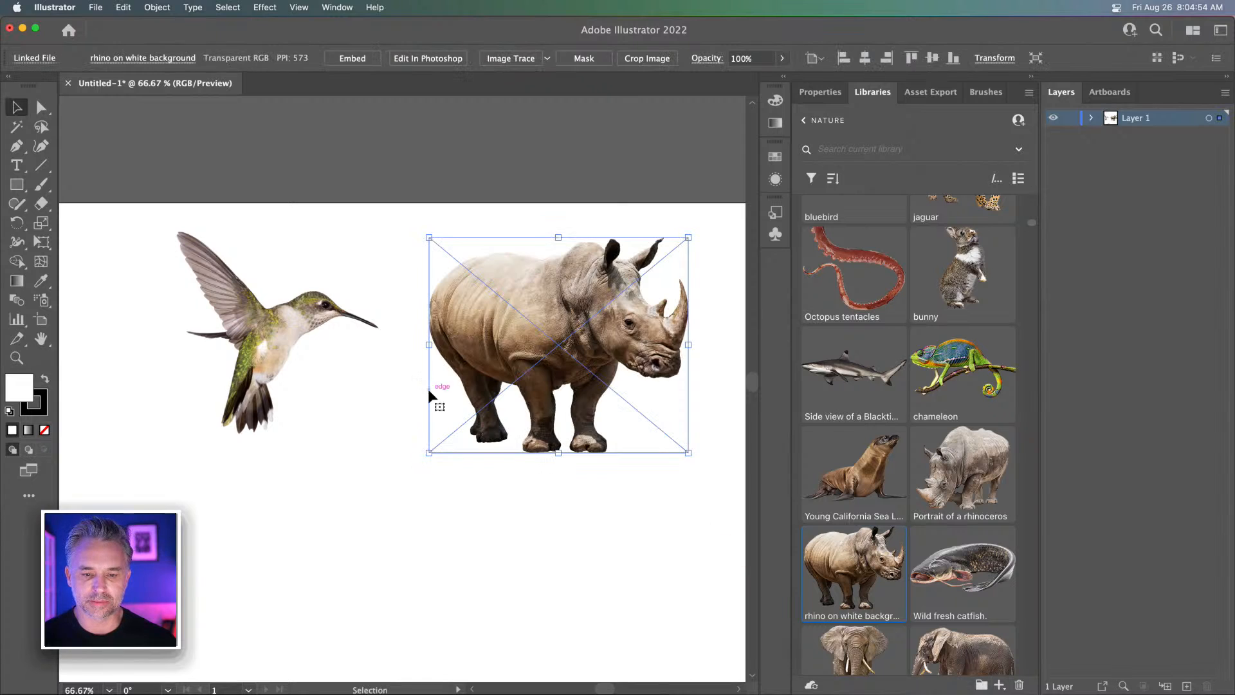
# Place the elephant1 library image below the hummingbird and the "Strong and confident lion" image to the right of the elephant
pyautogui.scroll(-10, 936, 501)
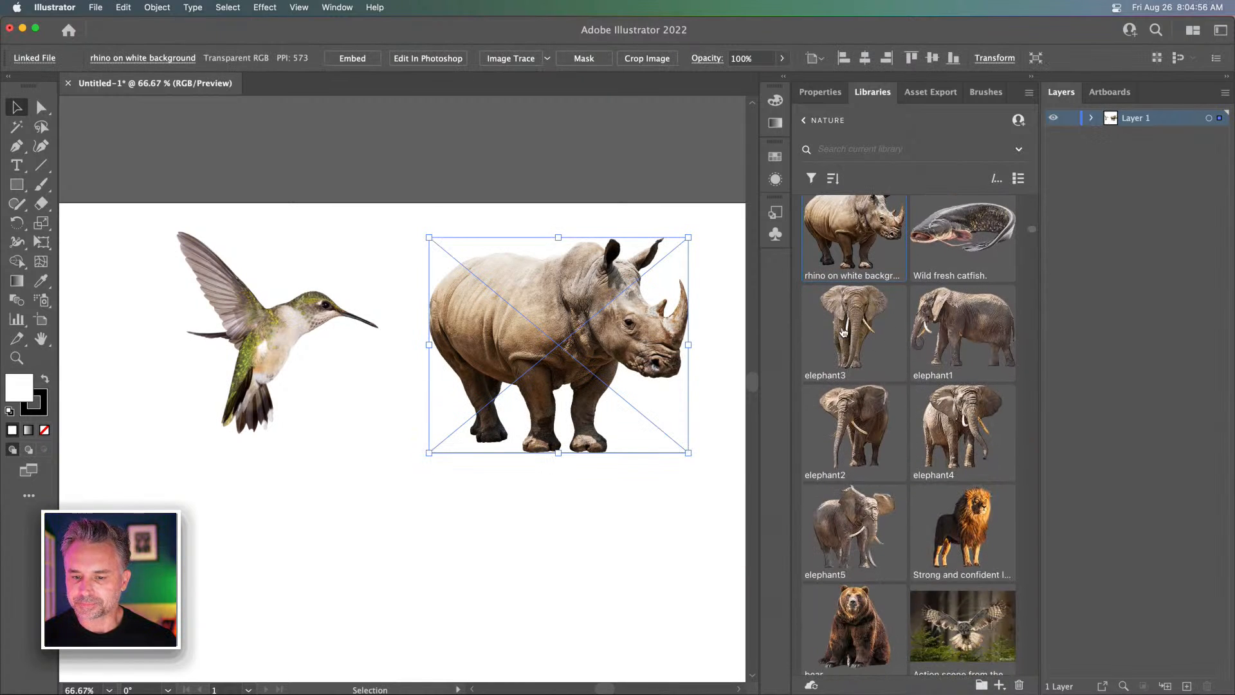
pyautogui.scroll(-3, 662, 476)
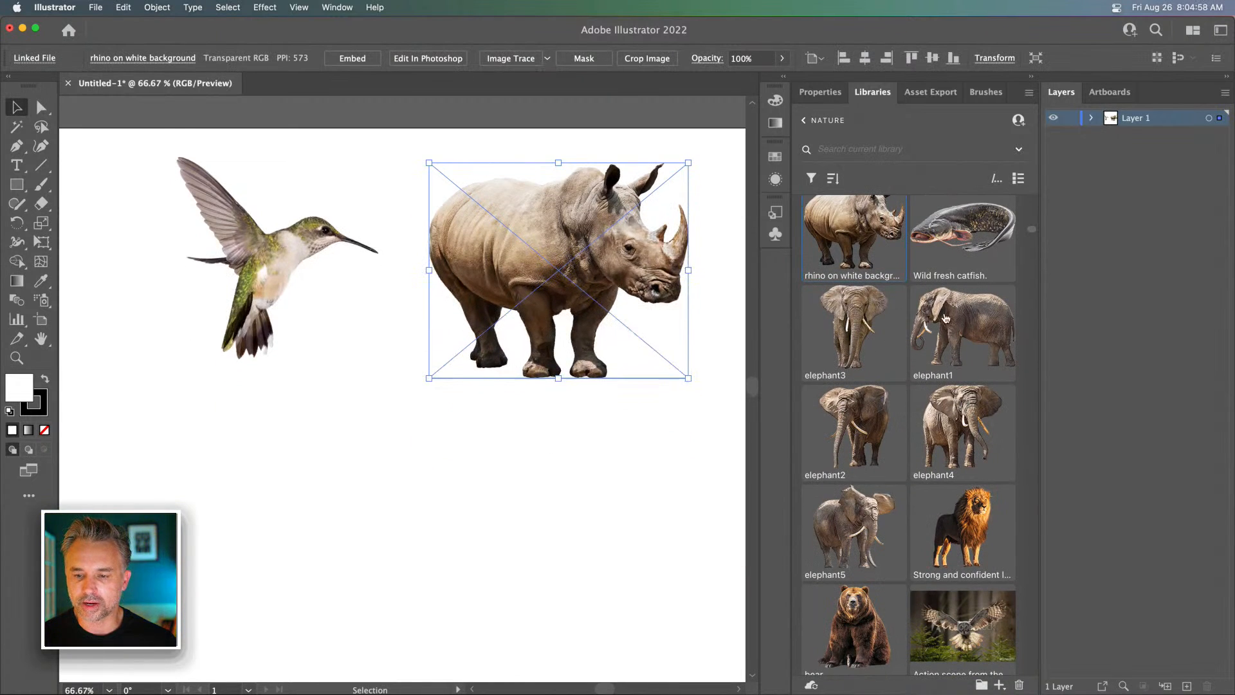
pyautogui.moveTo(962, 331); pyautogui.dragTo(451, 595)
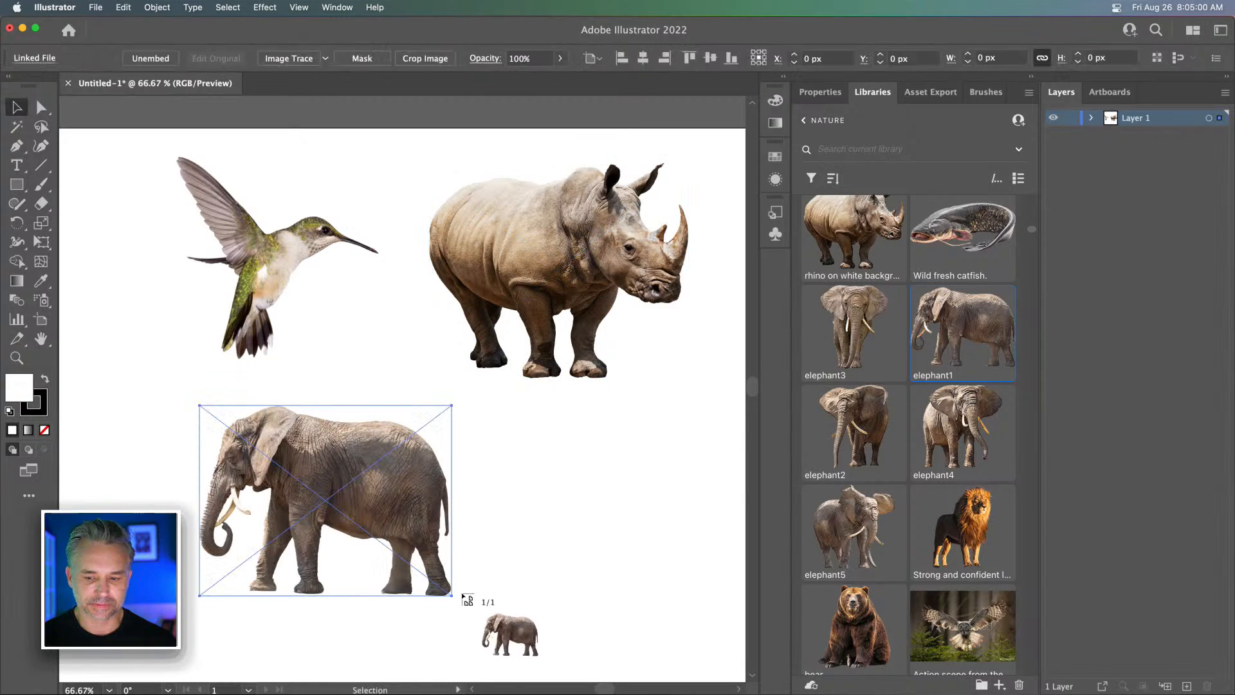
pyautogui.scroll(-3, 888, 511)
pyautogui.moveTo(971, 312); pyautogui.dragTo(630, 616)
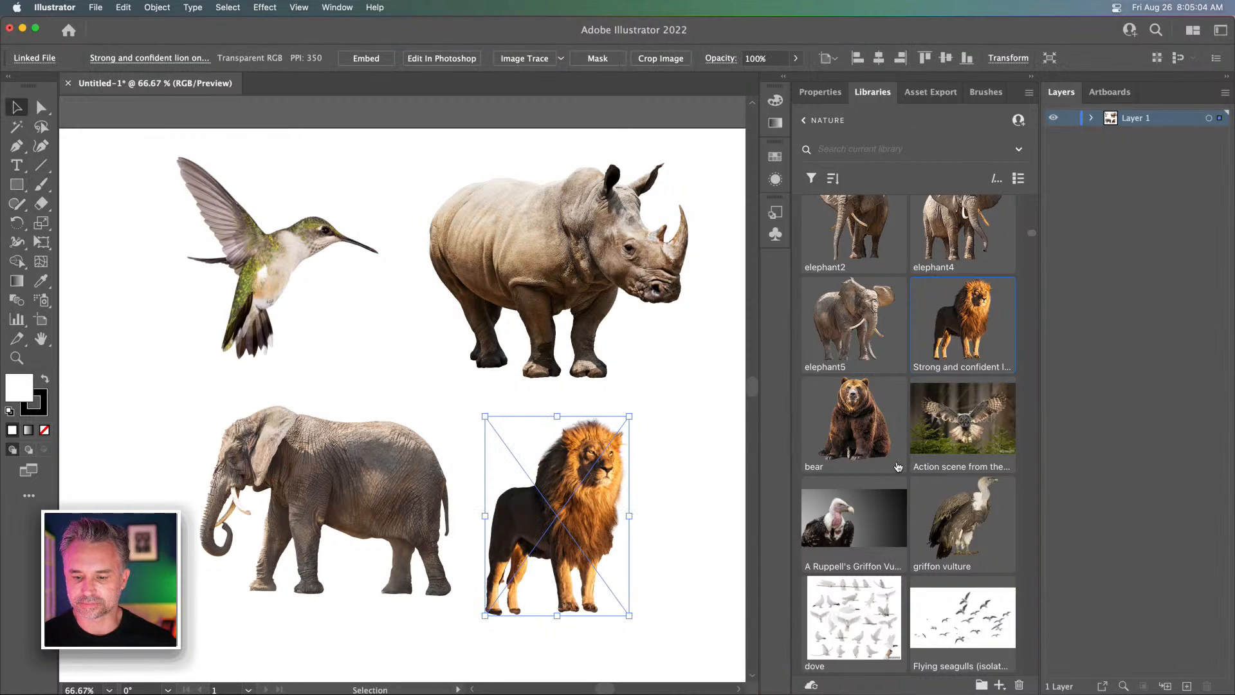
# Place the first Keel Billed Toucan photo from the library at the artboard's lower-left corner, smaller than the elephant
pyautogui.scroll(-5, 900, 430)
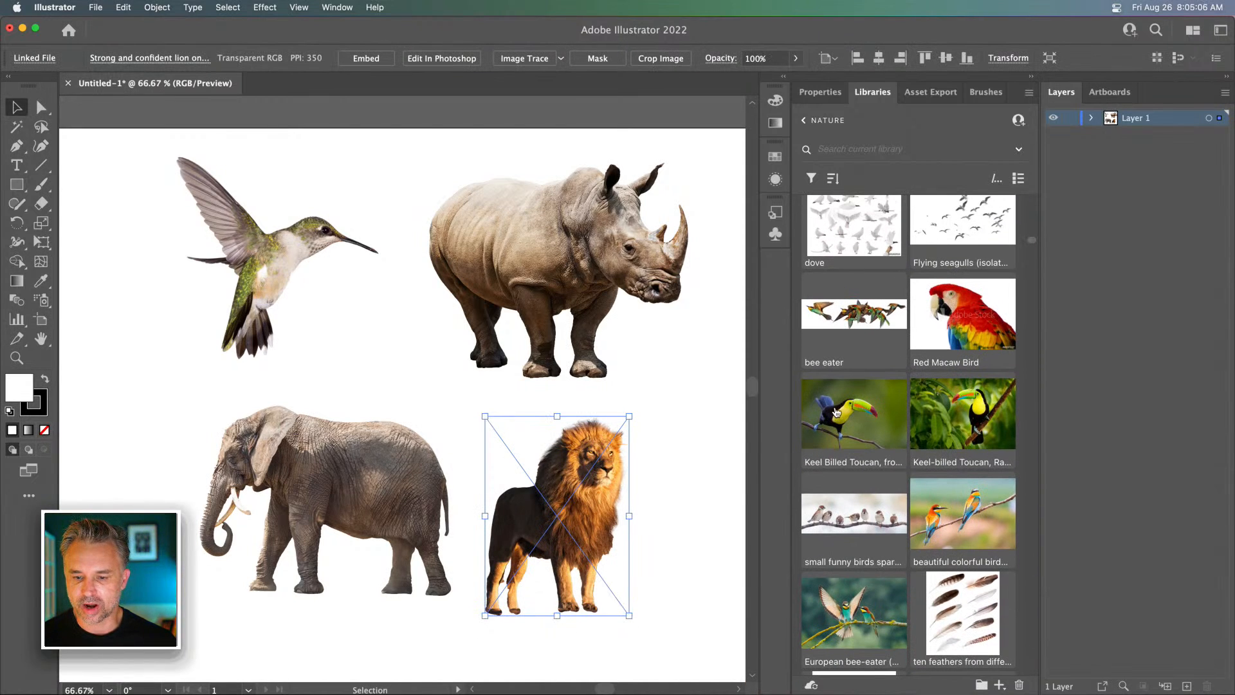
pyautogui.moveTo(836, 413); pyautogui.dragTo(185, 457)
pyautogui.moveTo(179, 414); pyautogui.dragTo(326, 362)
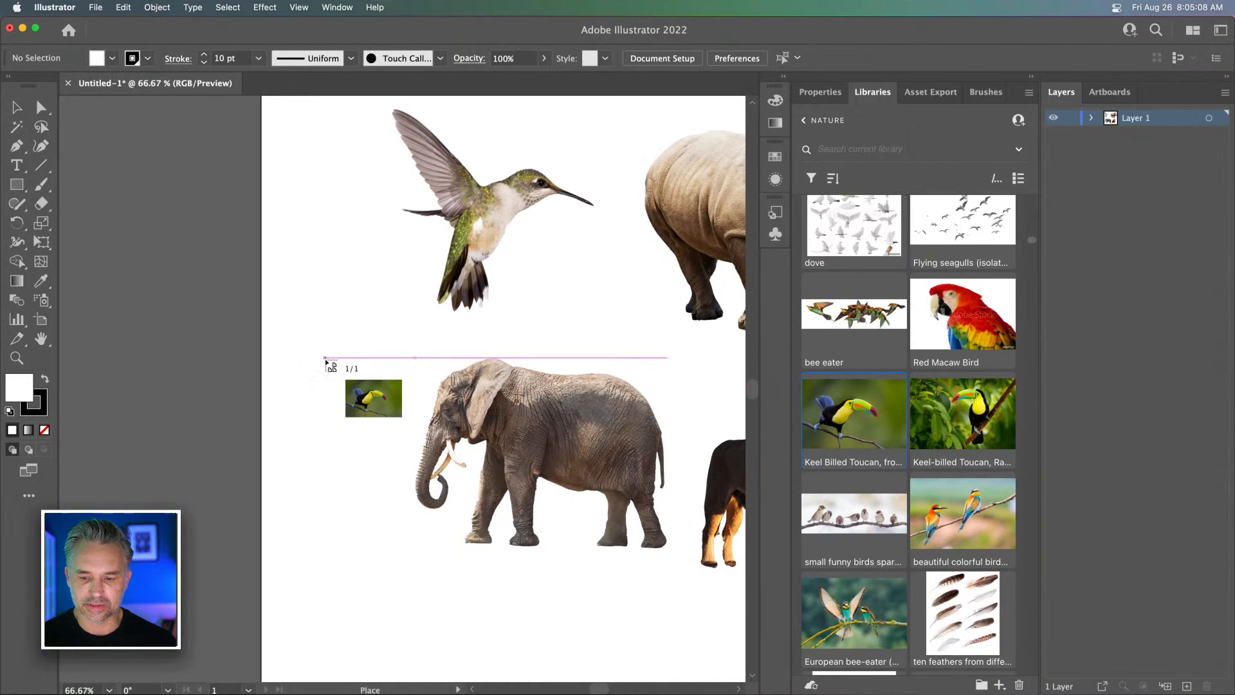
pyautogui.moveTo(281, 517); pyautogui.dragTo(448, 628)
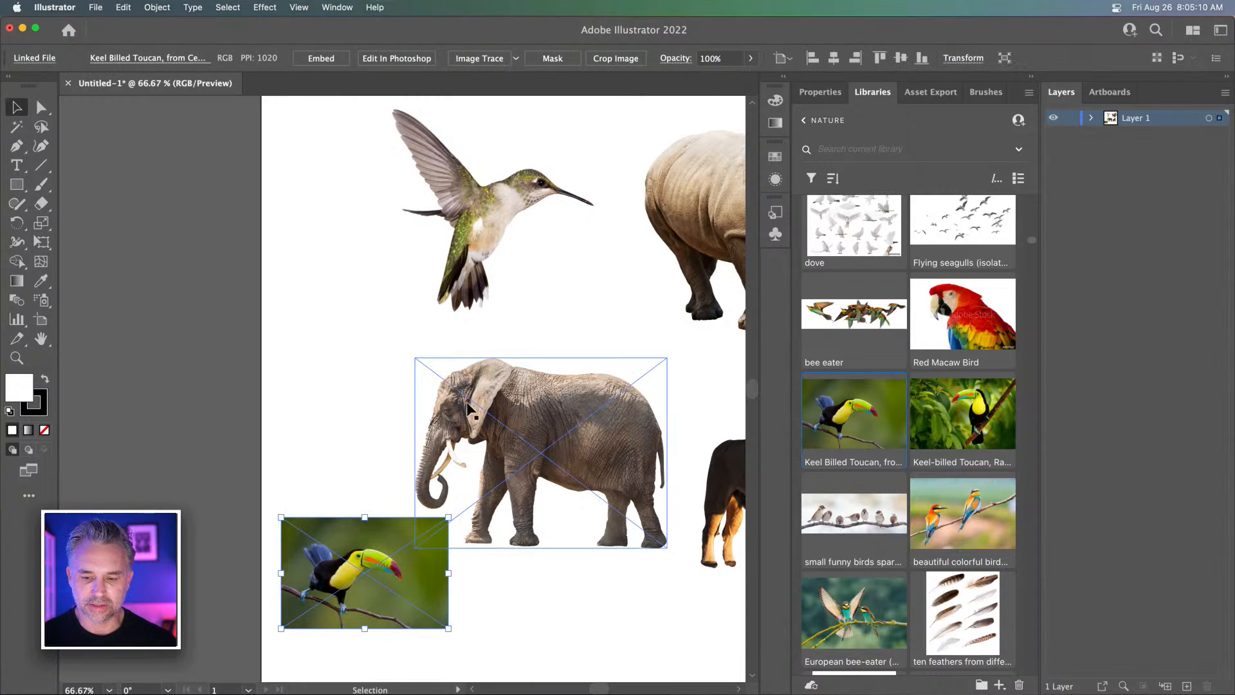
# Move the elephant up and right toward the rhino's feet, and shift the lion and rhino slightly right
pyautogui.hscroll(5, 468, 408)
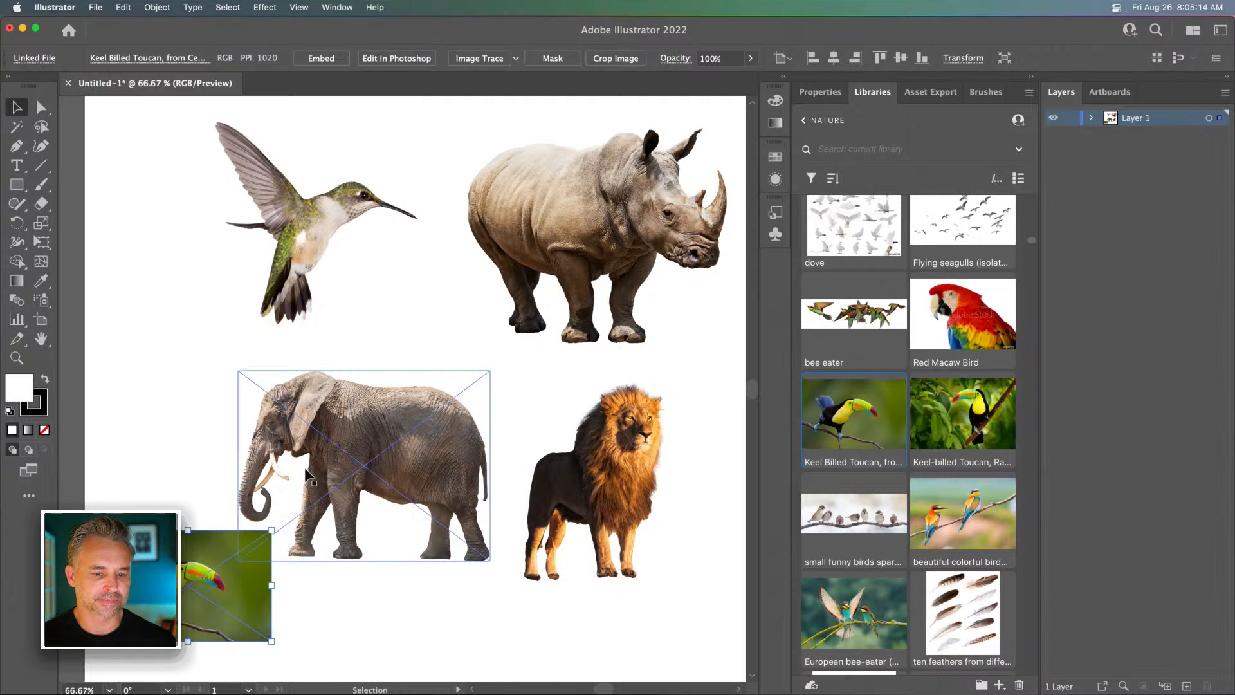
pyautogui.moveTo(331, 450); pyautogui.dragTo(339, 424)
pyautogui.moveTo(613, 454); pyautogui.dragTo(660, 454)
pyautogui.hscroll(2, 532, 253)
pyautogui.moveTo(532, 252); pyautogui.dragTo(550, 253)
pyautogui.moveTo(257, 421); pyautogui.dragTo(325, 389)
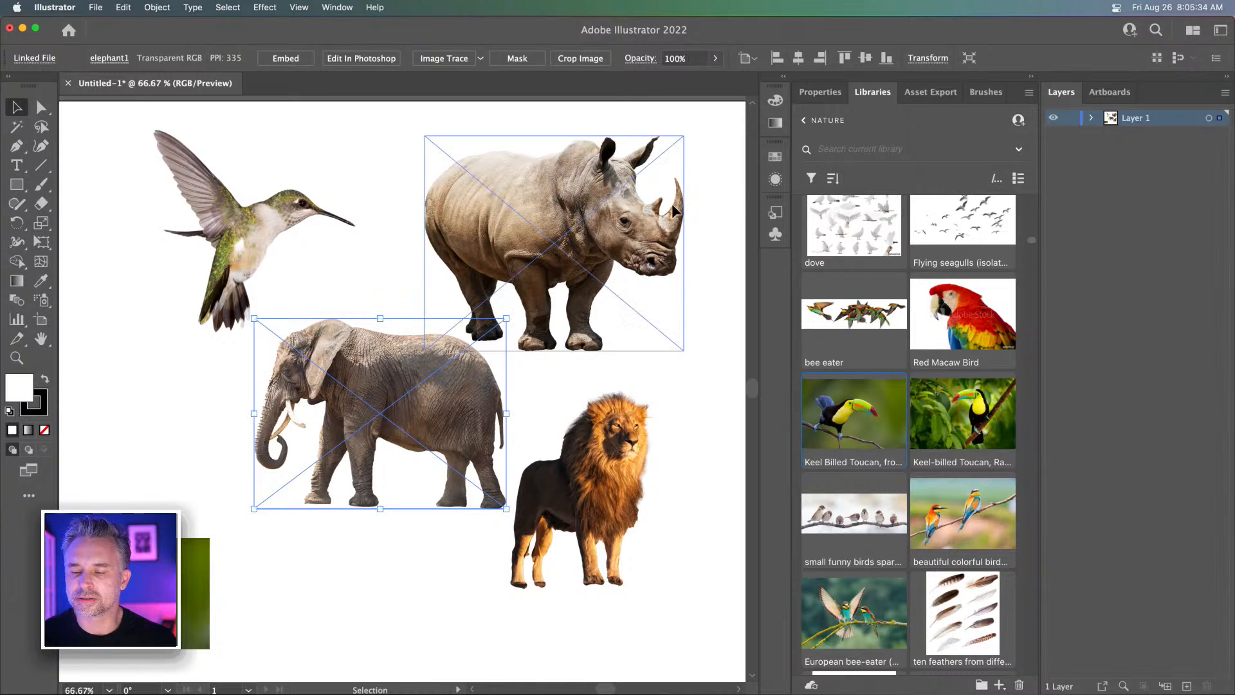
# Place the "Dolphin jumping in the sea" library photo as a linked image to the right of the rhino and hide the artboards
pyautogui.scroll(-2, 825, 436)
pyautogui.scroll(-8, 825, 435)
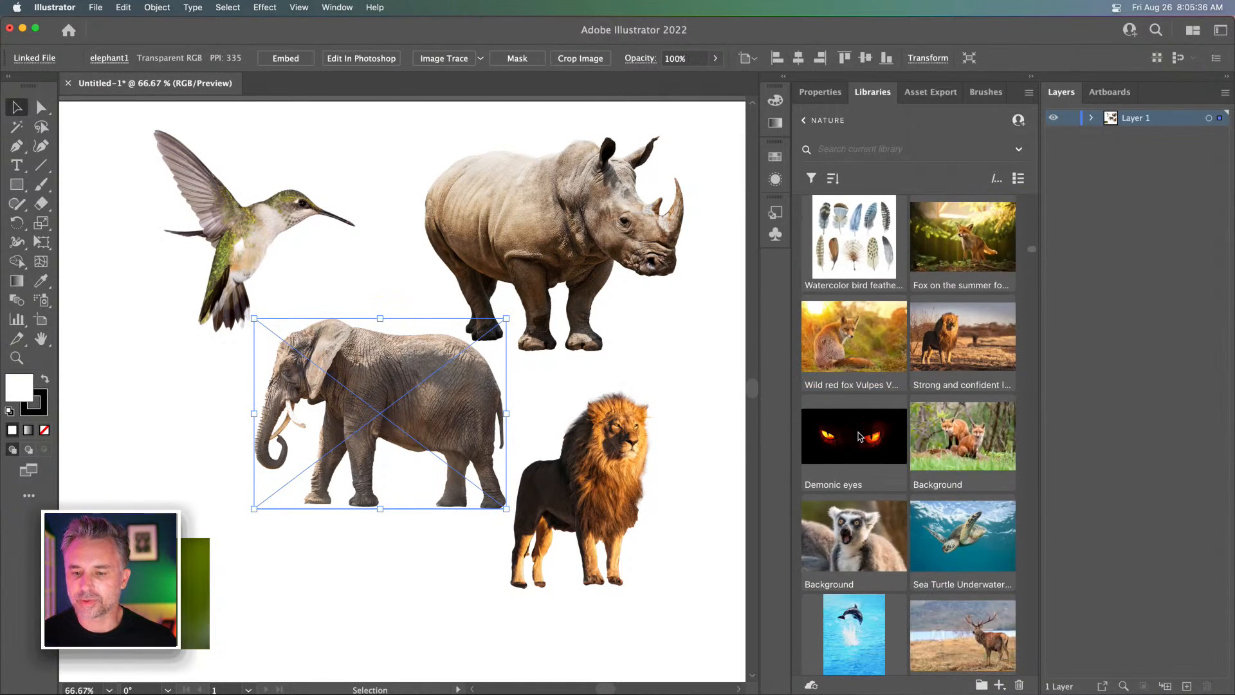
pyautogui.scroll(-3, 859, 436)
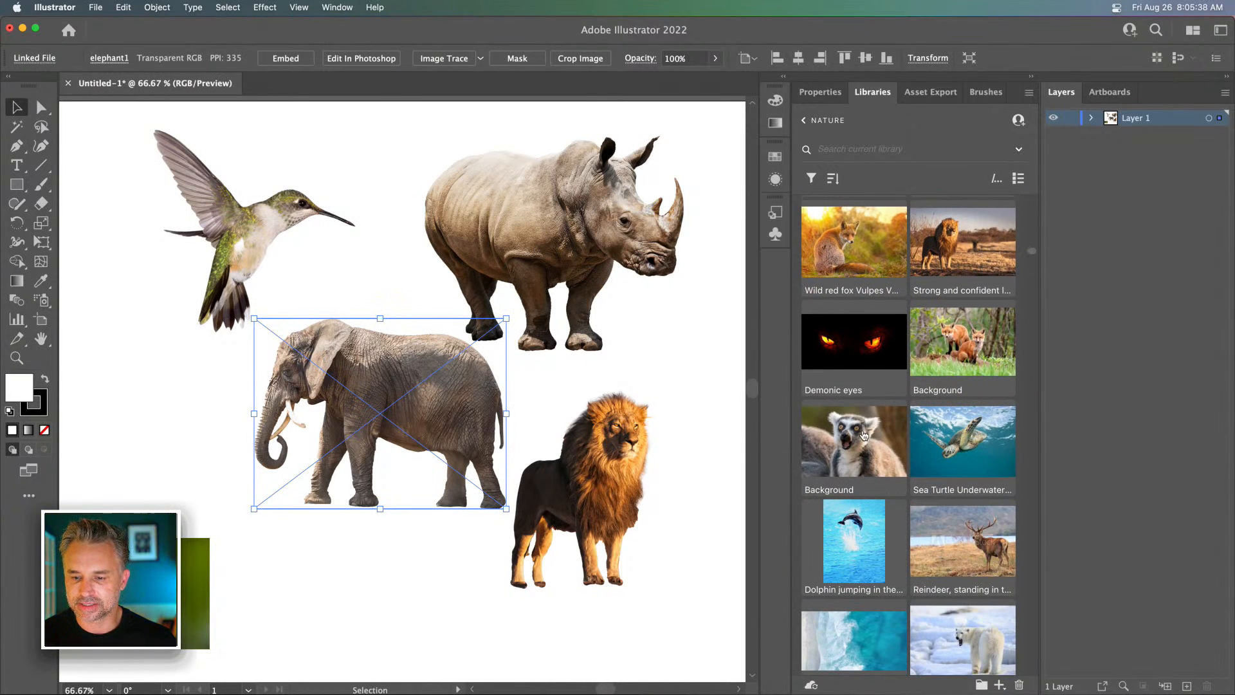
pyautogui.scroll(-4, 863, 436)
pyautogui.moveTo(565, 350); pyautogui.dragTo(280, 376)
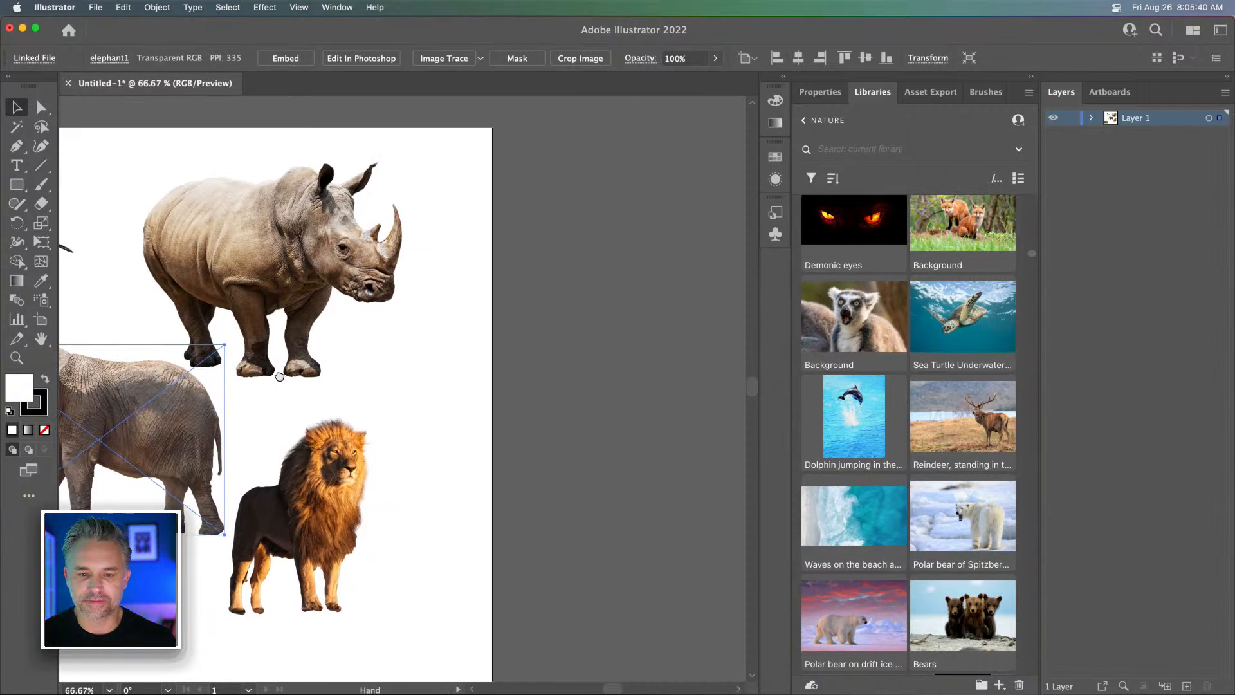
pyautogui.moveTo(867, 408); pyautogui.dragTo(510, 243)
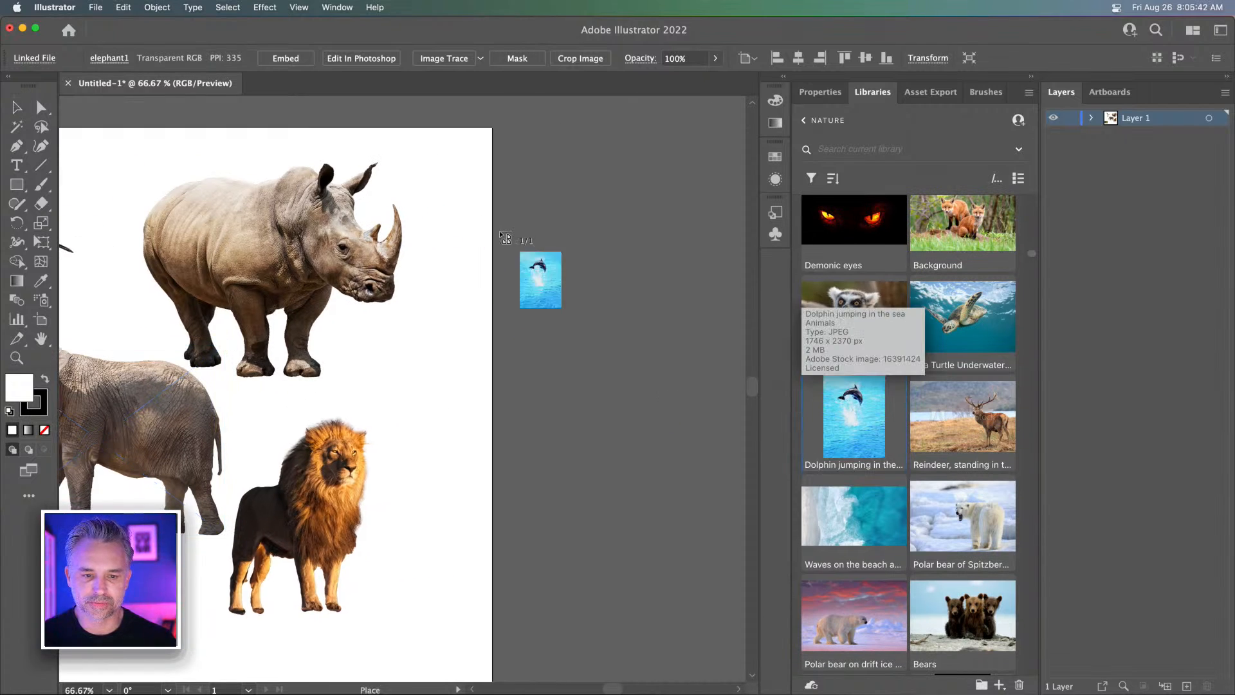
pyautogui.moveTo(440, 184); pyautogui.dragTo(720, 528)
pyautogui.press('super+shift+h')
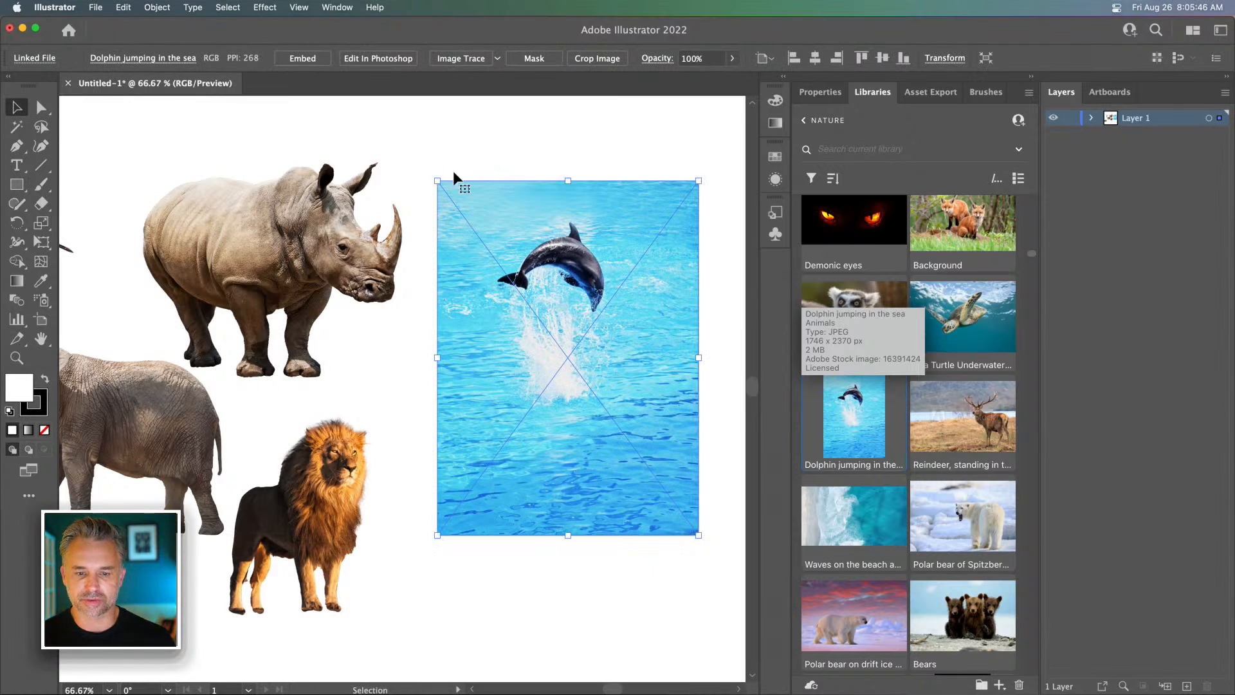
# Delete the linked dolphin photo and place an unlinked copy of it from the library in the same spot
pyautogui.press('Delete')
pyautogui.rightClick(861, 415)
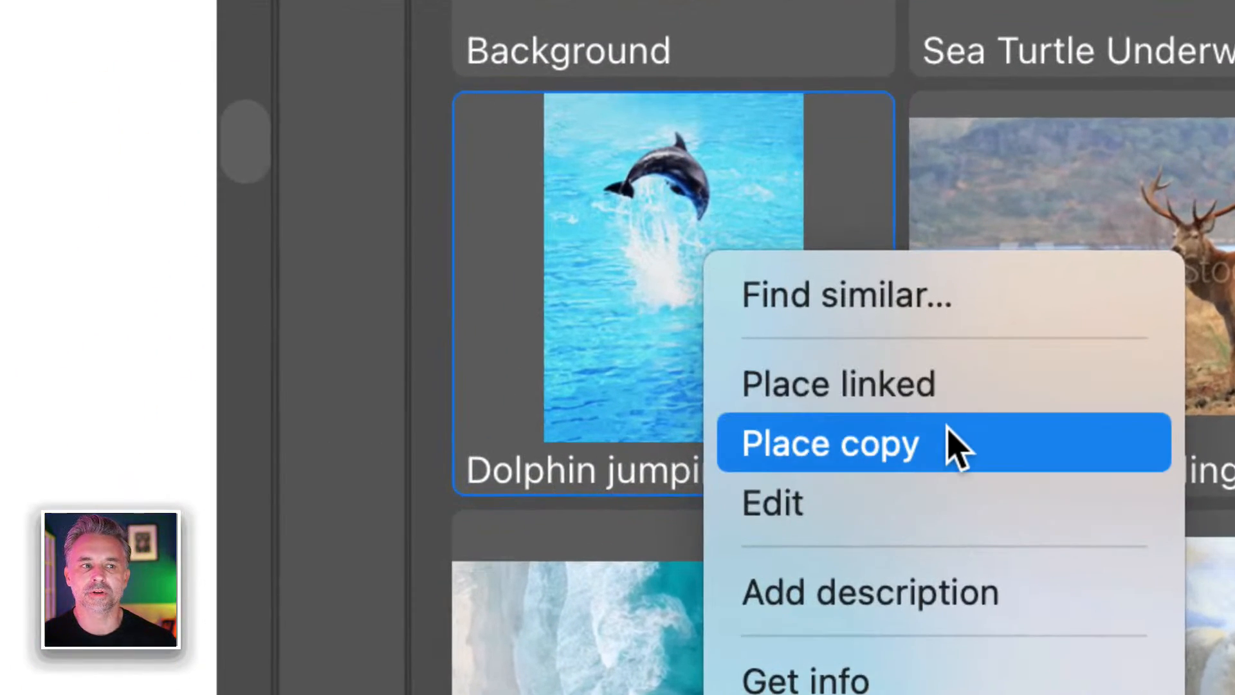
pyautogui.click(952, 447)
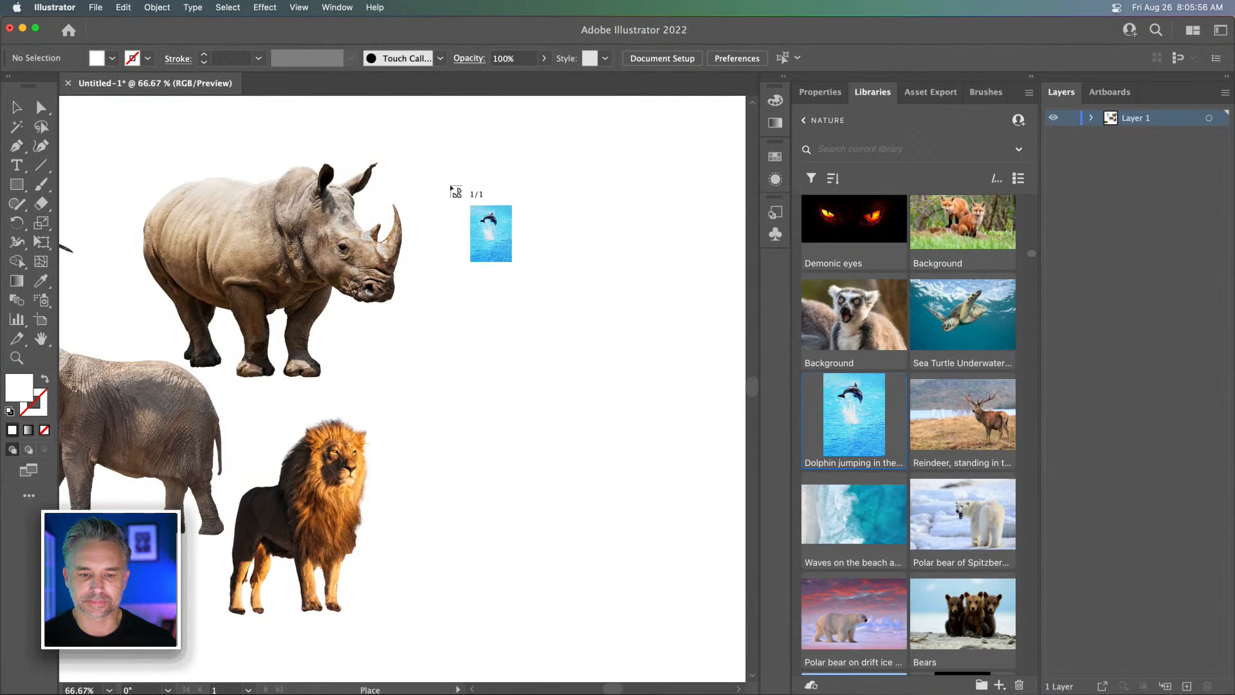
pyautogui.moveTo(449, 182); pyautogui.dragTo(707, 465)
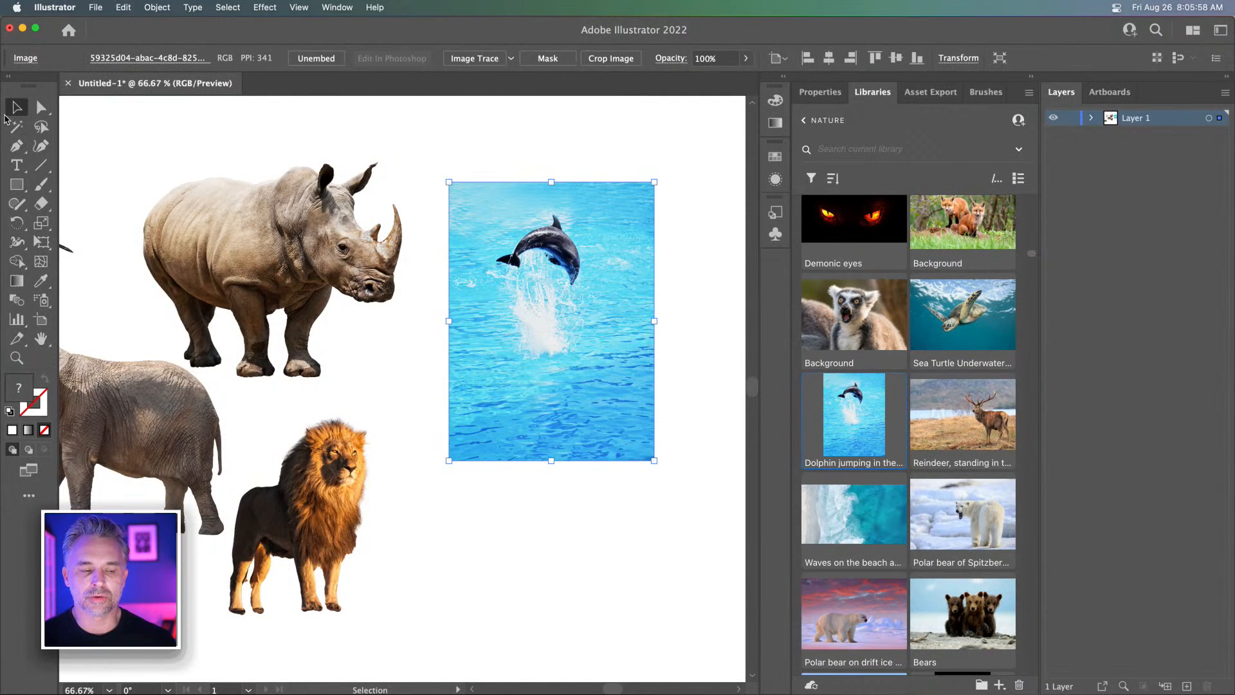
# Move the rhino slightly up and right, and bring the dolphin photo close beside it with their upper edges level
pyautogui.click(293, 270)
pyautogui.click(512, 283)
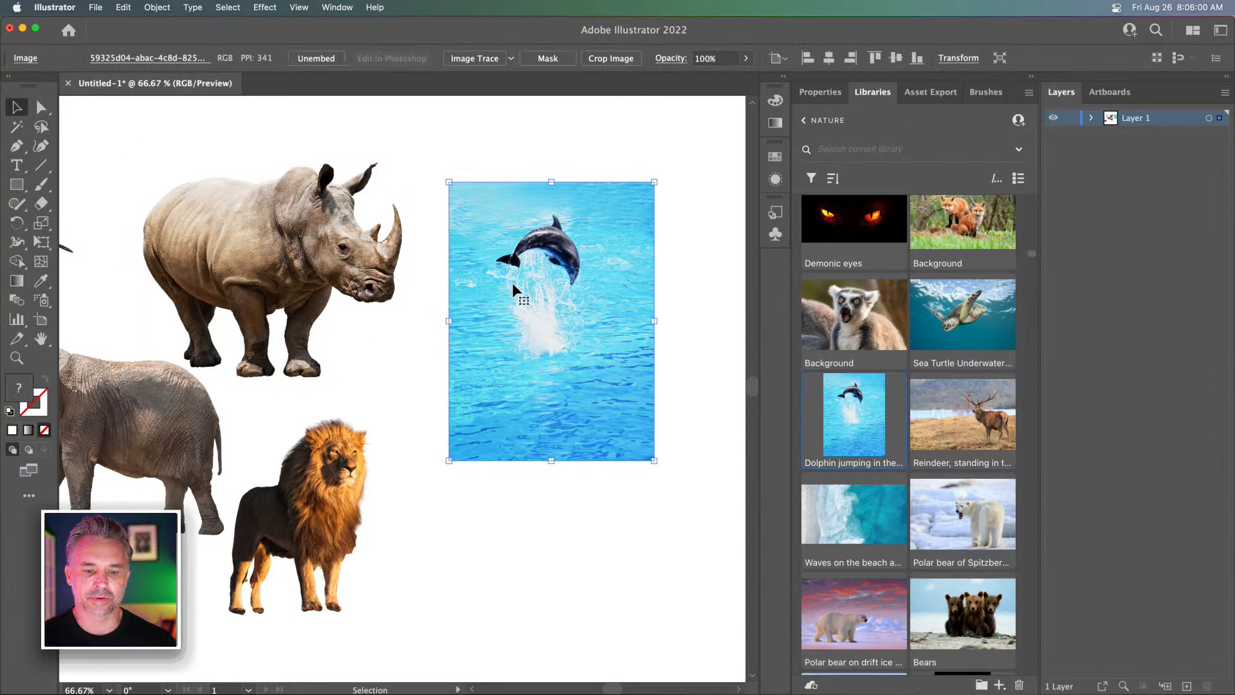
pyautogui.hscroll(-1, 420, 276)
pyautogui.hscroll(-5, 420, 275)
pyautogui.click(387, 228)
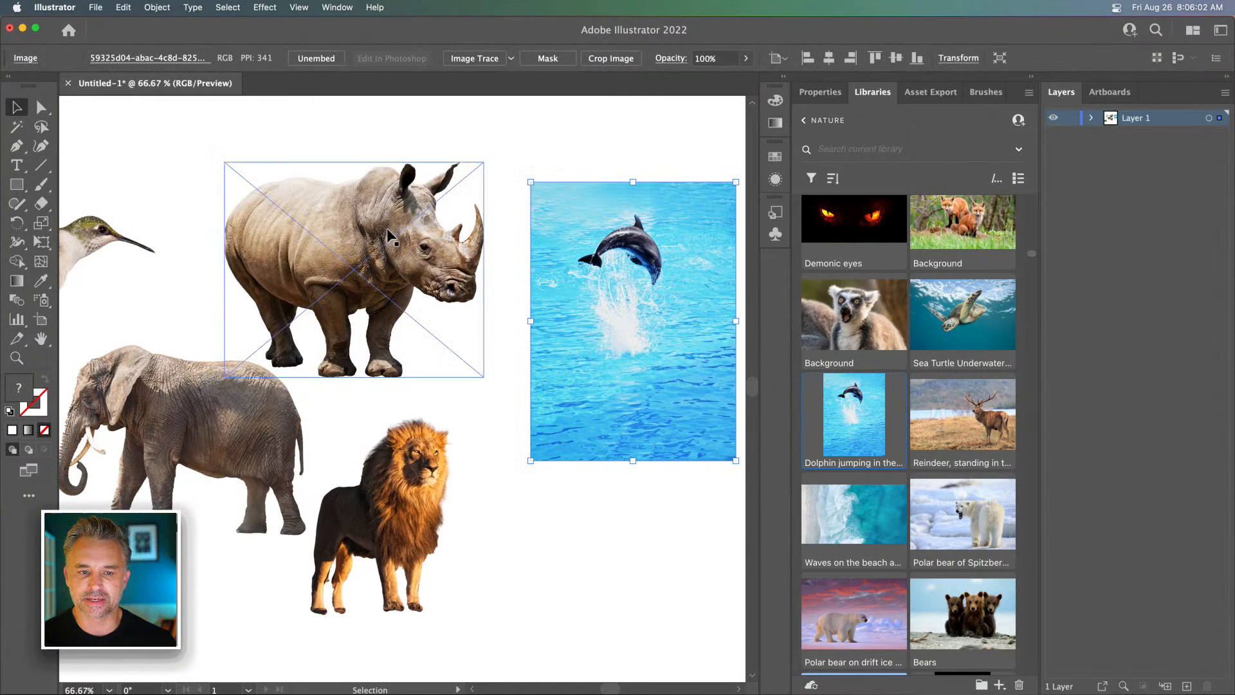
pyautogui.moveTo(357, 197); pyautogui.dragTo(330, 217)
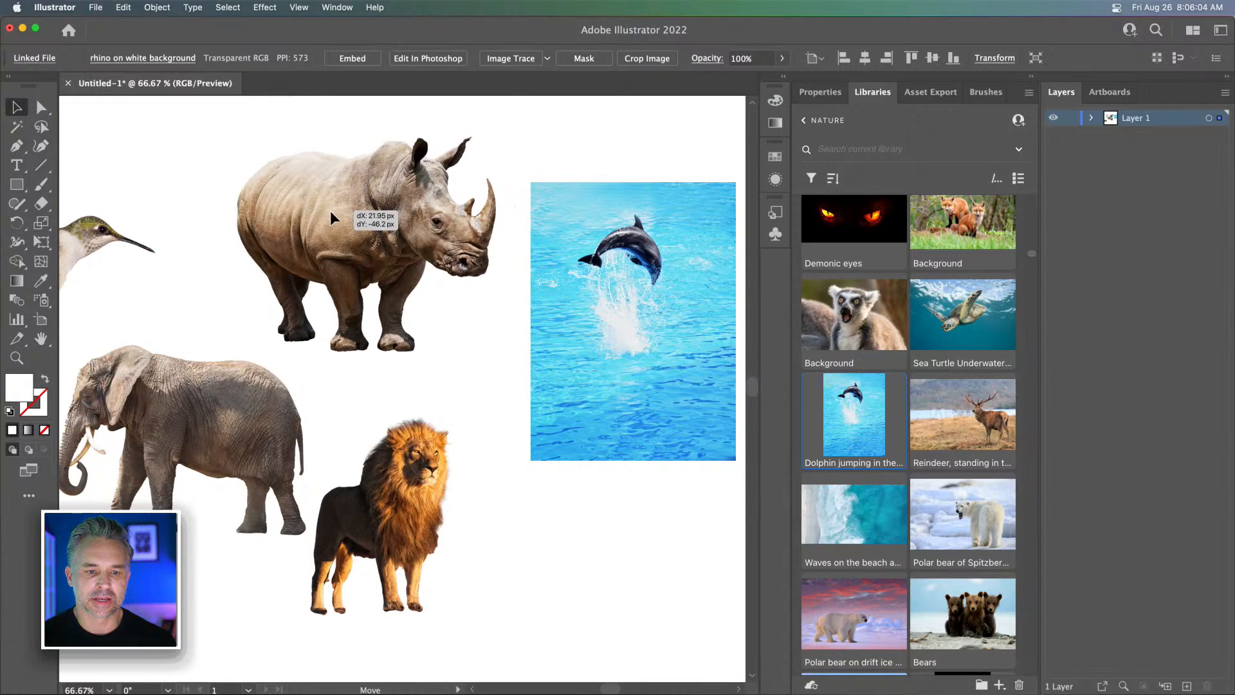
pyautogui.moveTo(633, 321); pyautogui.dragTo(612, 276)
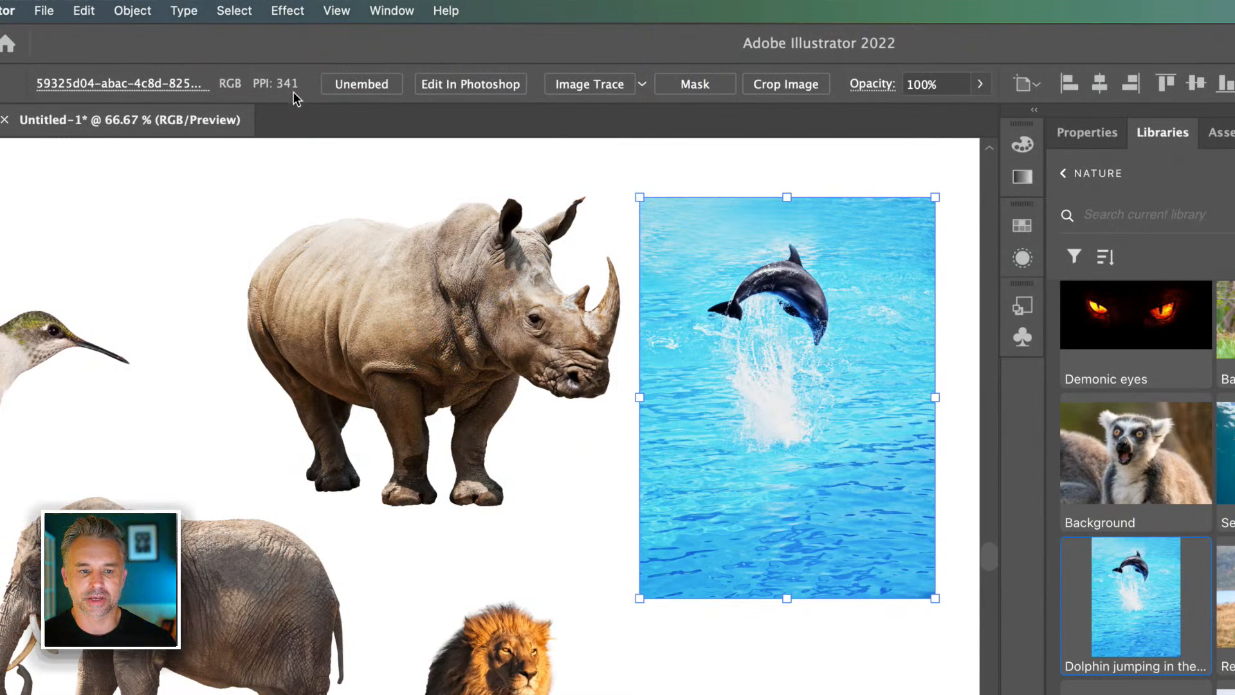
# Nudge the rhino slightly up and embed its linked image with Flatten Layers to a Single Image
pyautogui.click(610, 202)
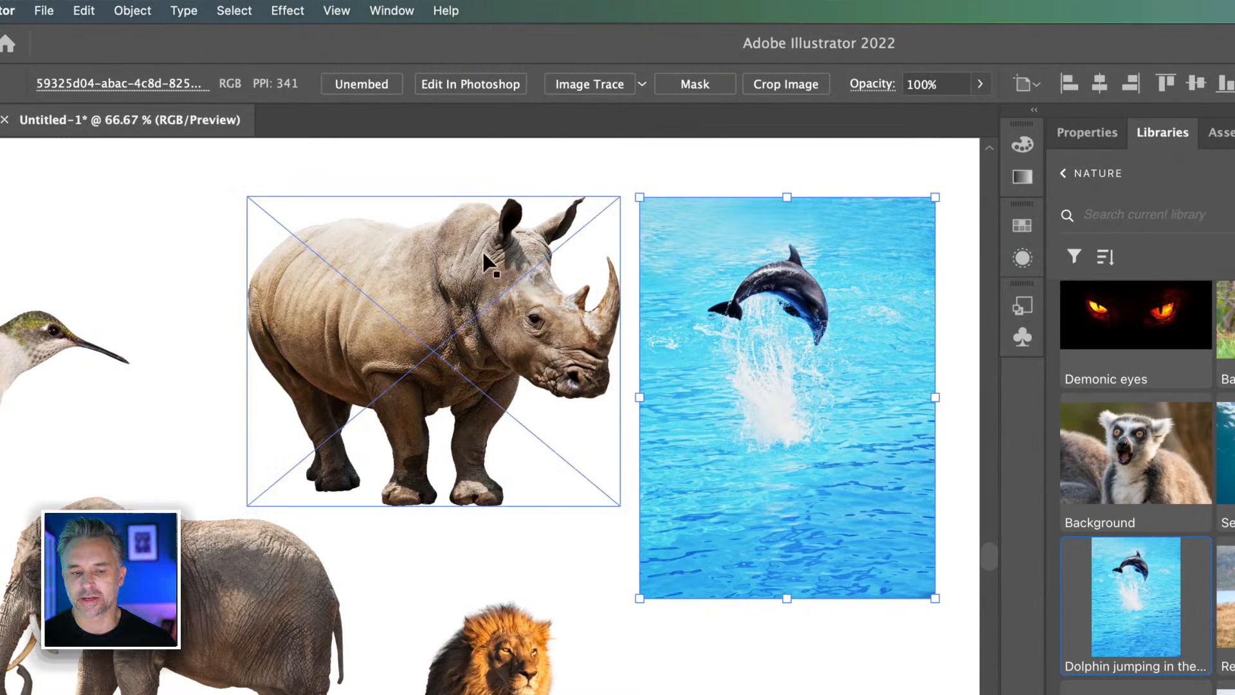
pyautogui.click(741, 296)
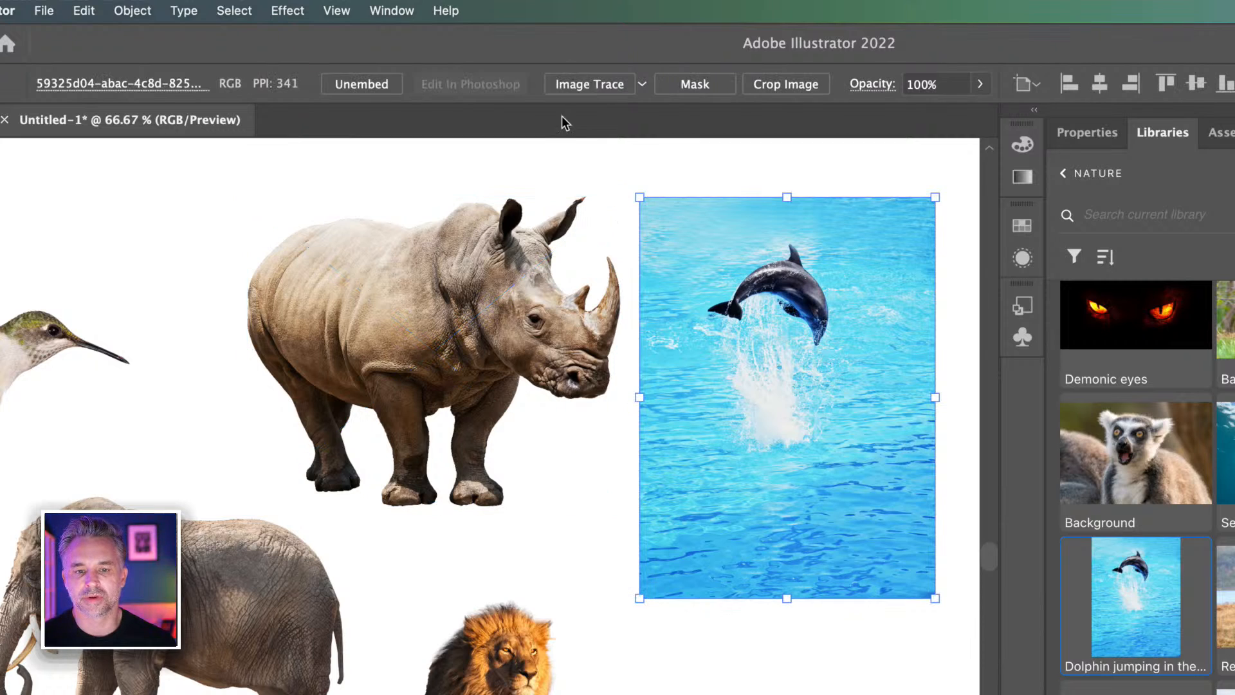
pyautogui.click(339, 265)
pyautogui.moveTo(379, 243); pyautogui.dragTo(407, 280)
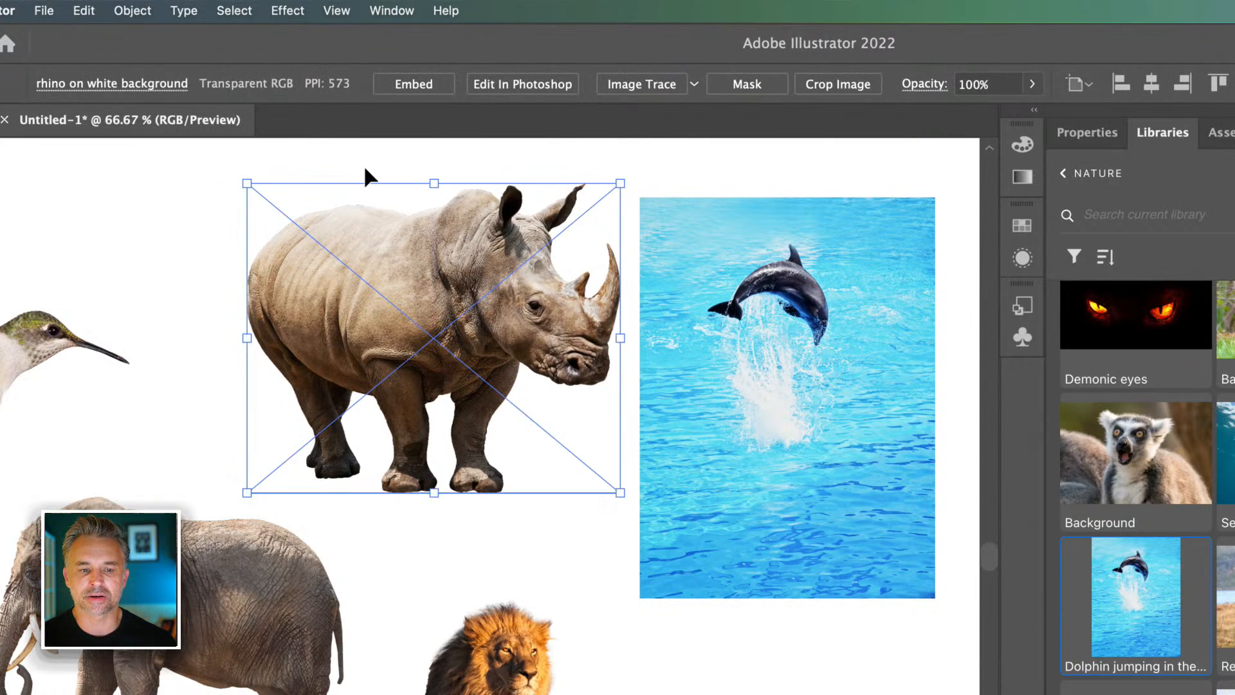
pyautogui.click(396, 85)
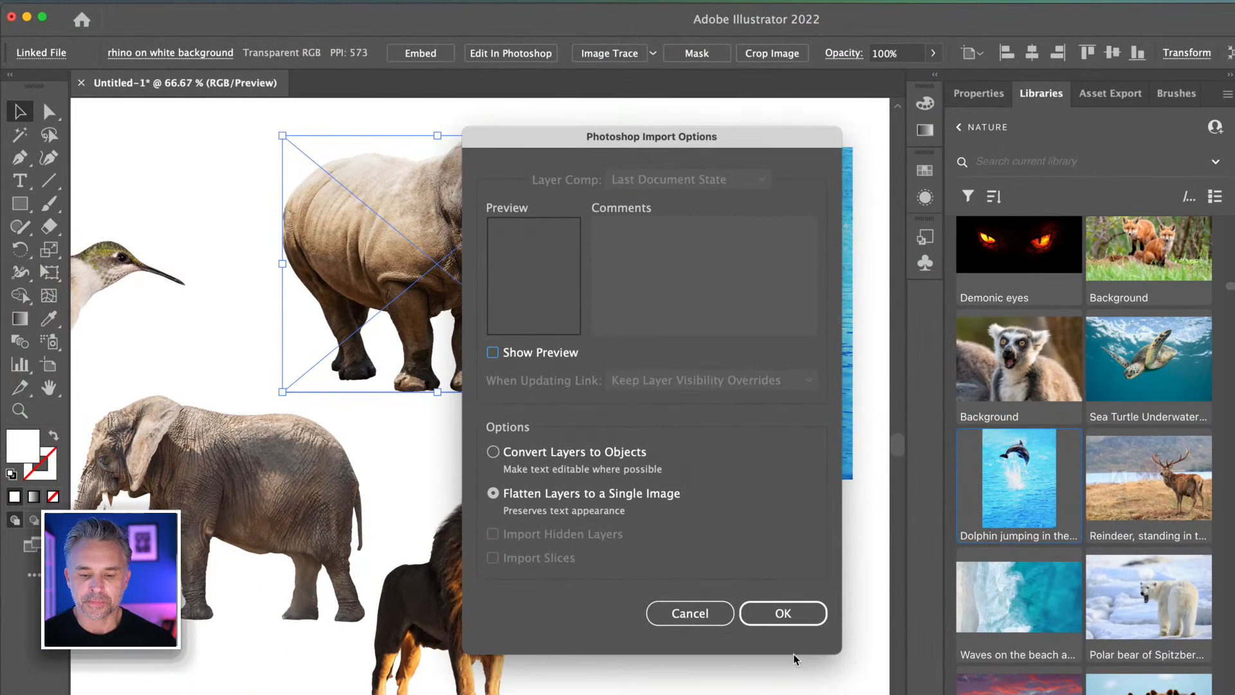
pyautogui.click(791, 616)
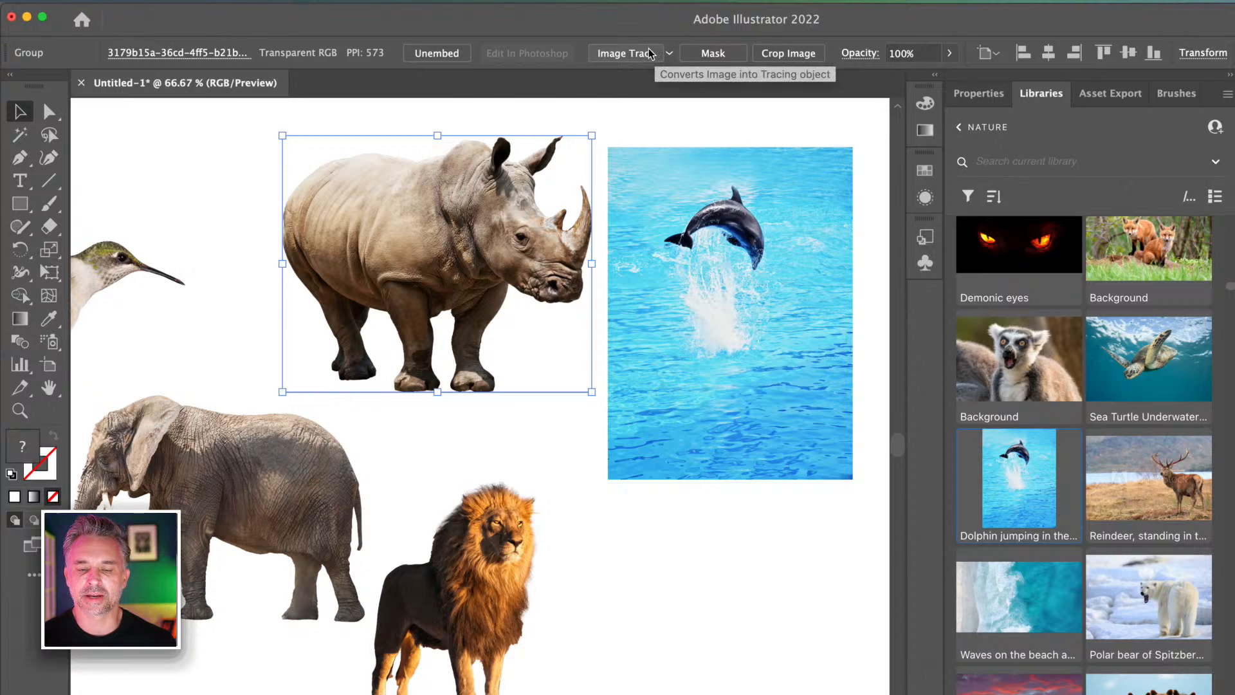
# Crop the dolphin photo to a small landscape rectangle around the leaping dolphin
pyautogui.click(703, 271)
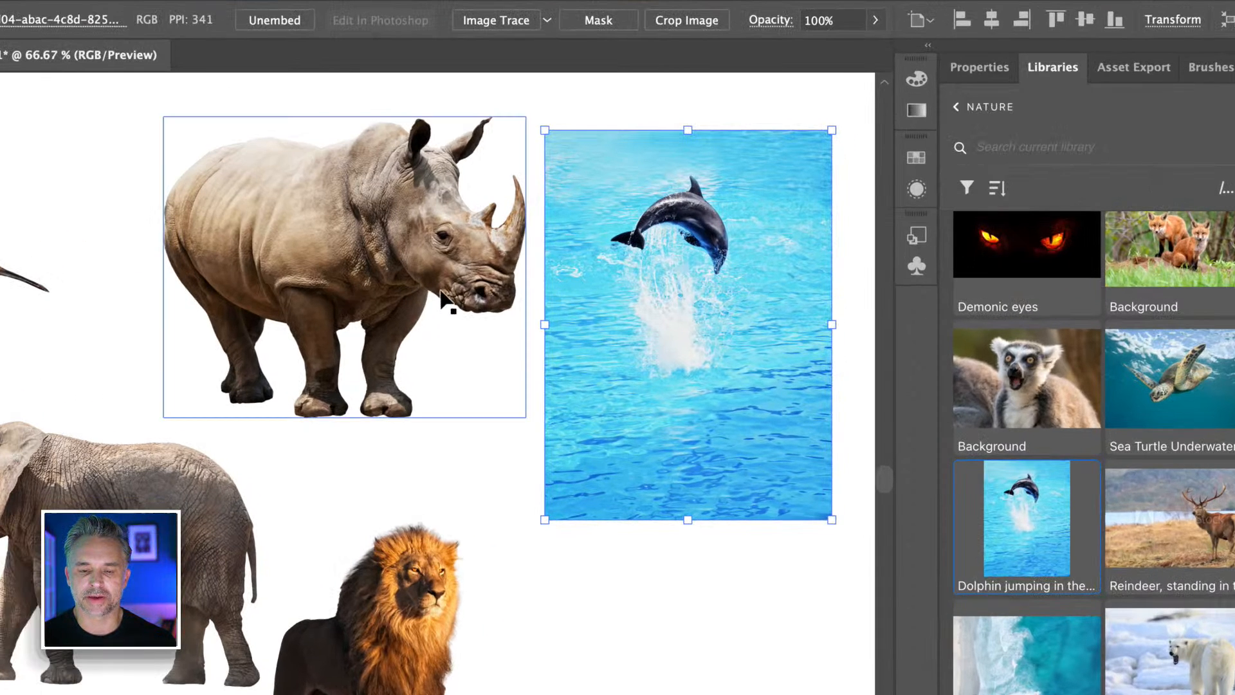
pyautogui.click(677, 22)
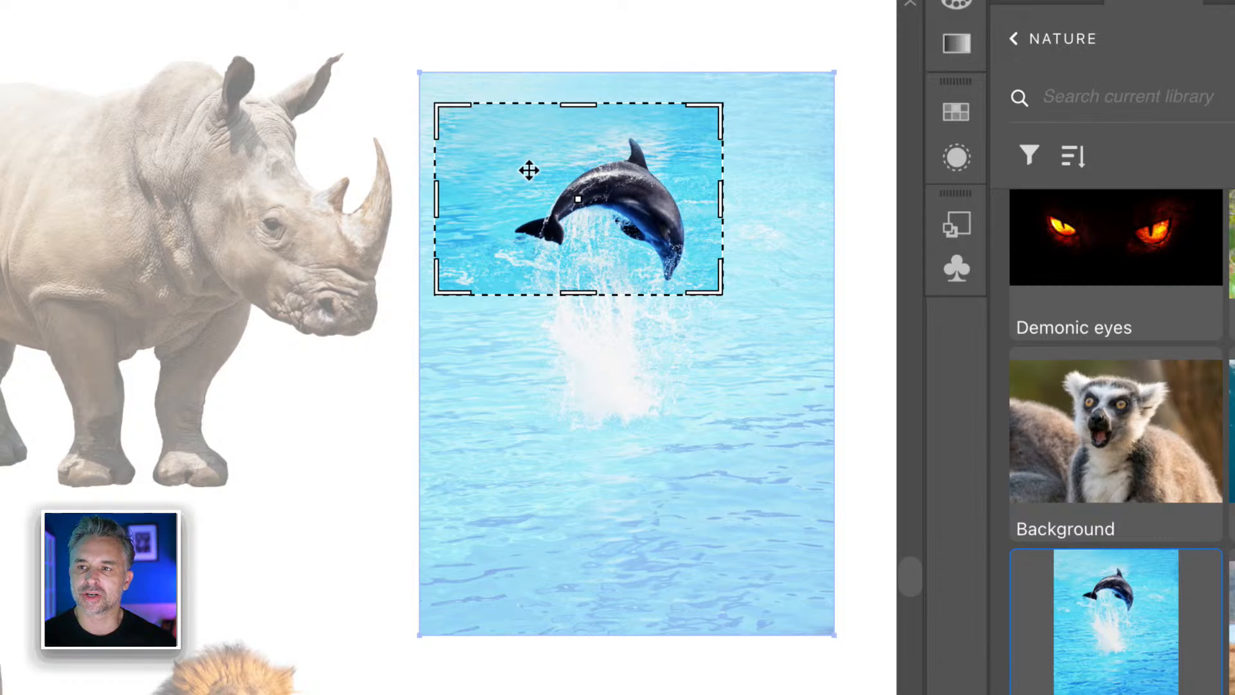
pyautogui.press('Return')
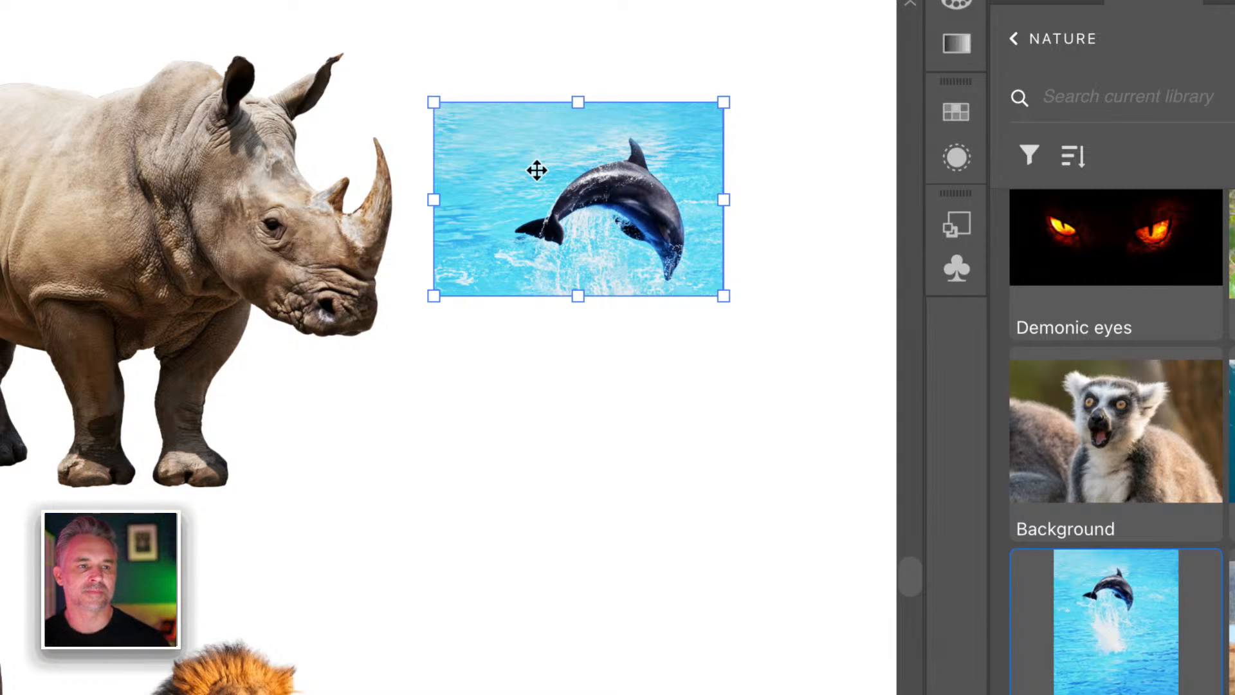
# Select the cropped dolphin and the embedded rhino in turn to compare their link names and available image options
pyautogui.press('space')
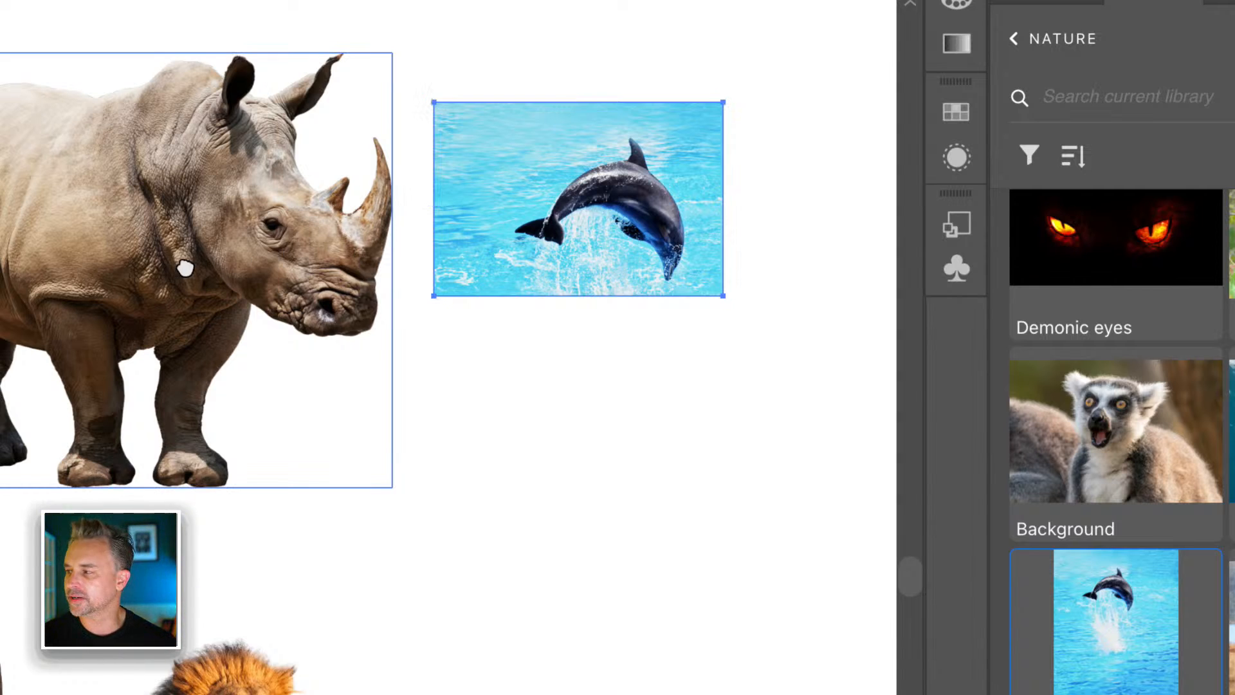
pyautogui.moveTo(185, 267); pyautogui.dragTo(255, 275)
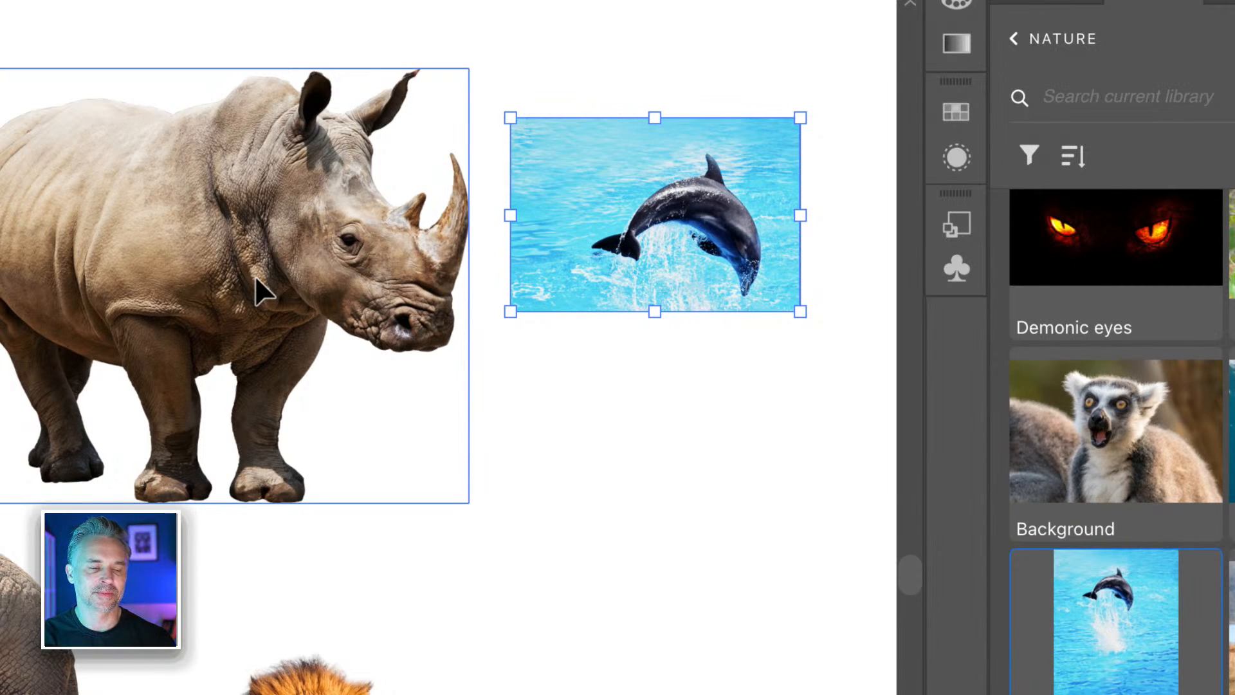
pyautogui.click(616, 425)
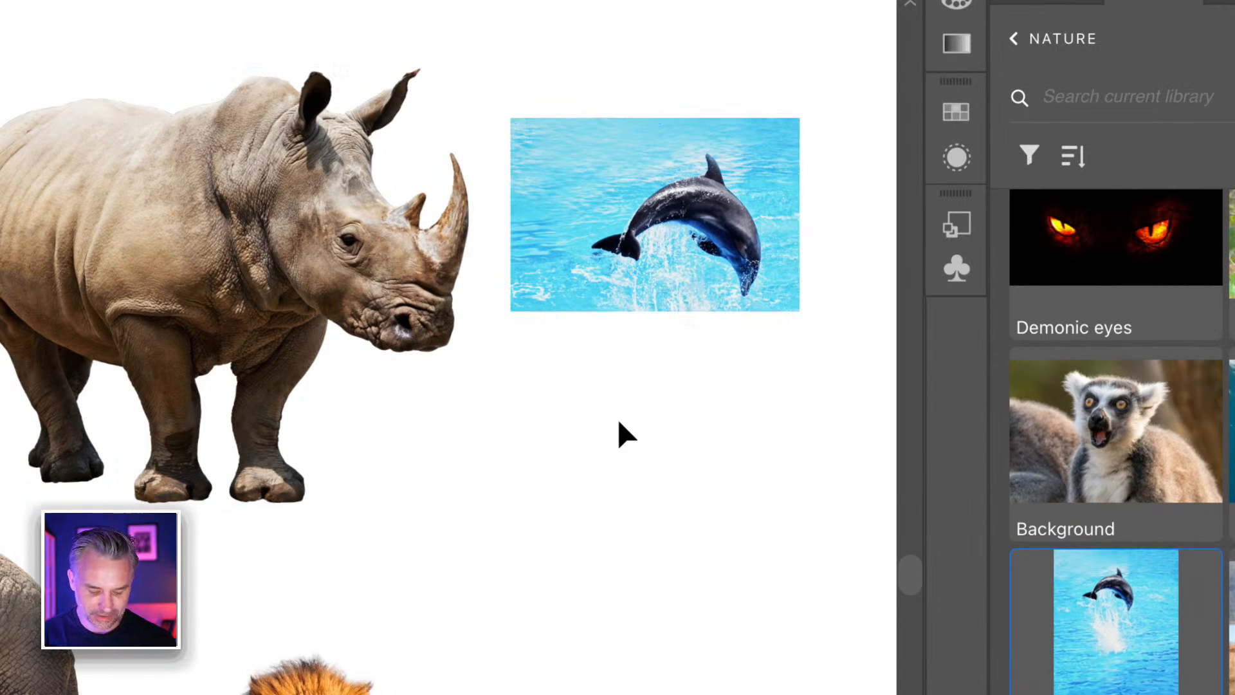
pyautogui.press('space')
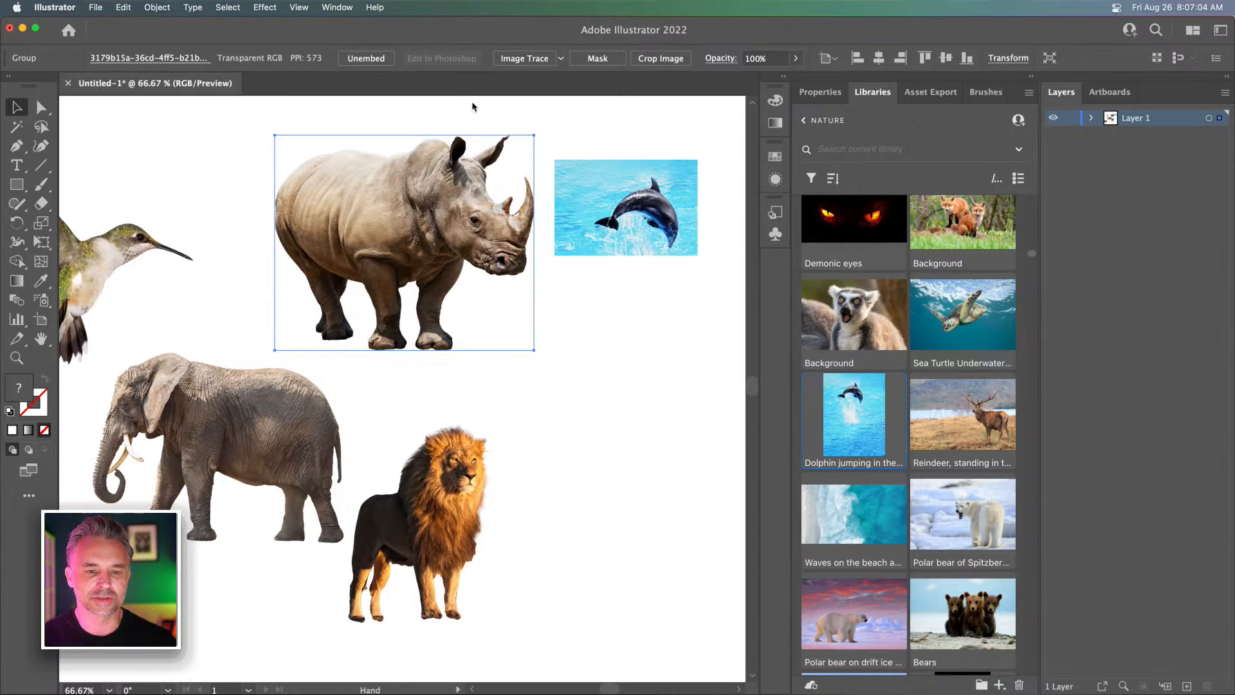
pyautogui.click(599, 187)
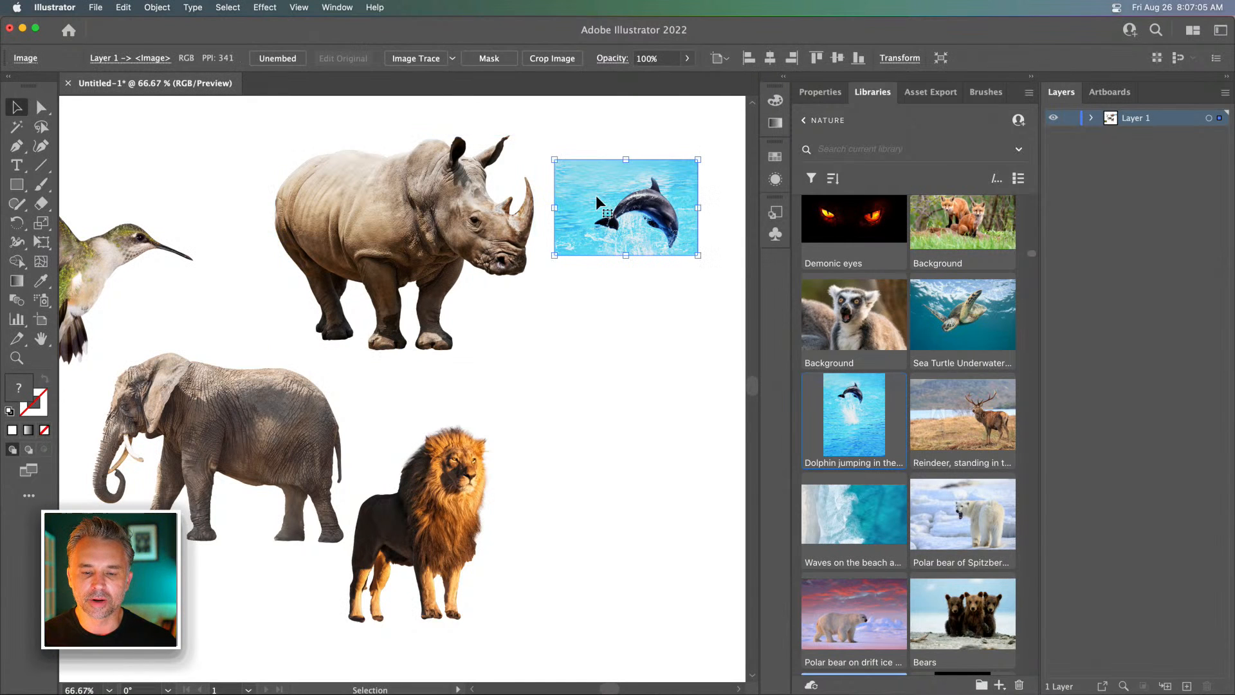
pyautogui.click(369, 195)
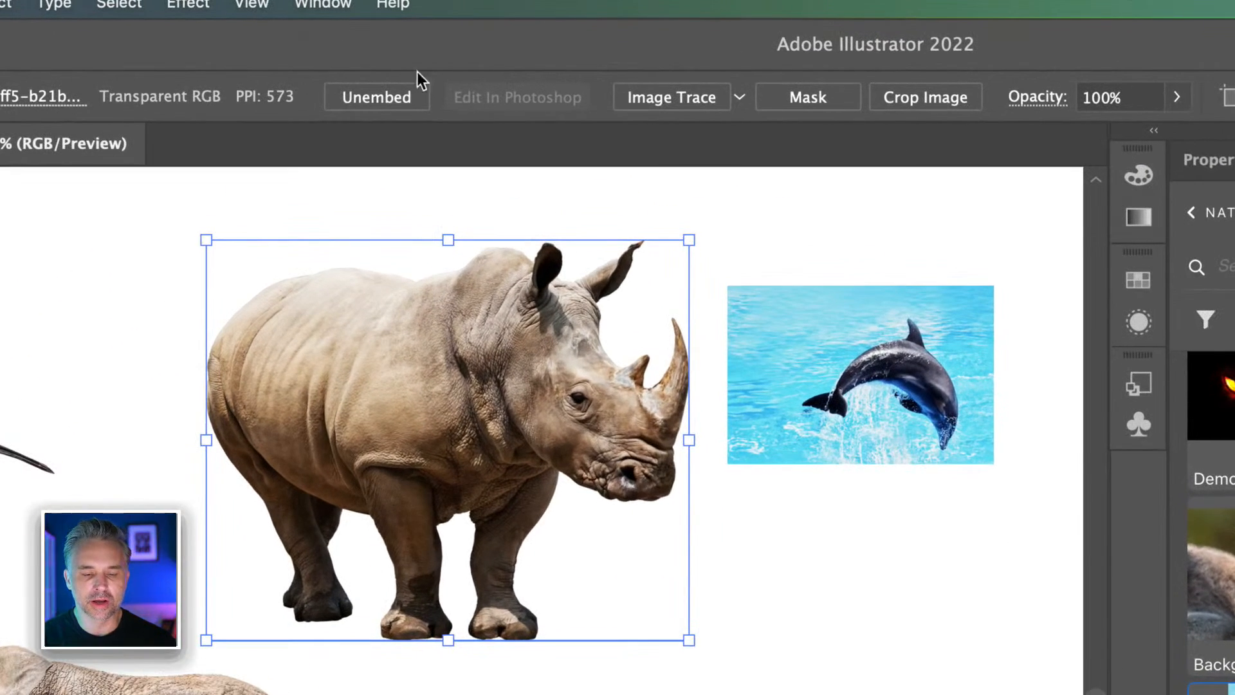
# Trace the embedded rhino image with the default Image Trace settings, accepting the large-image warning
pyautogui.click(642, 82)
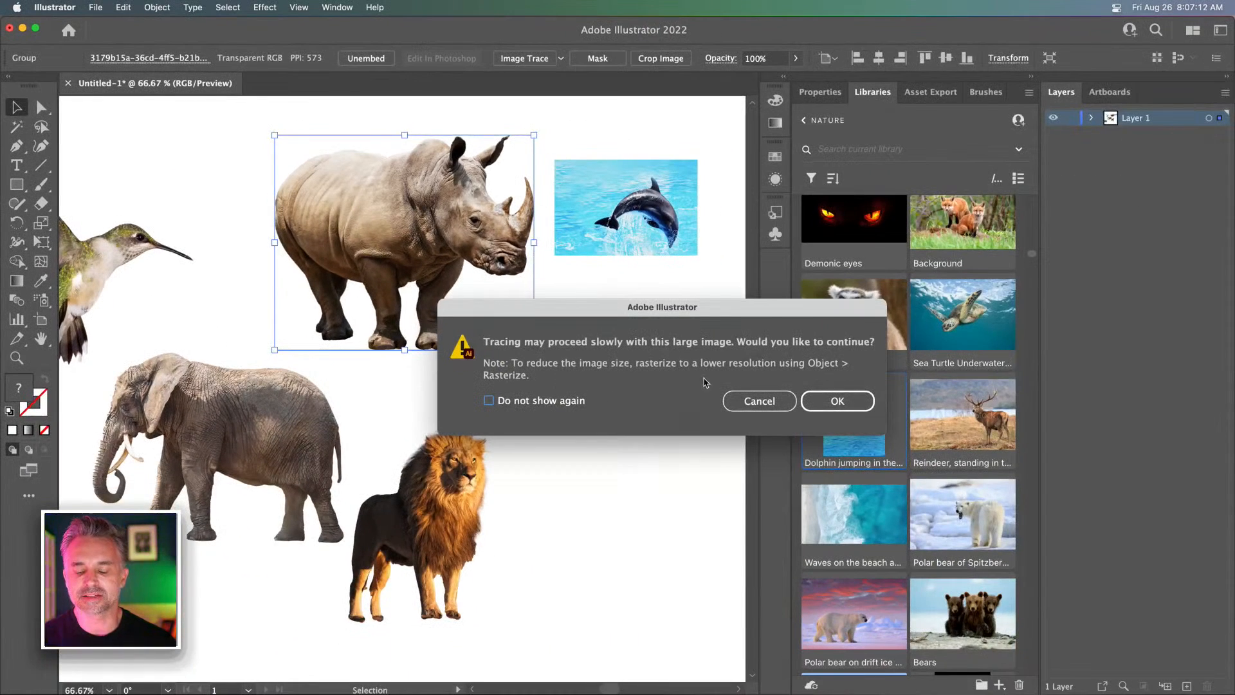
pyautogui.moveTo(652, 314); pyautogui.dragTo(651, 238)
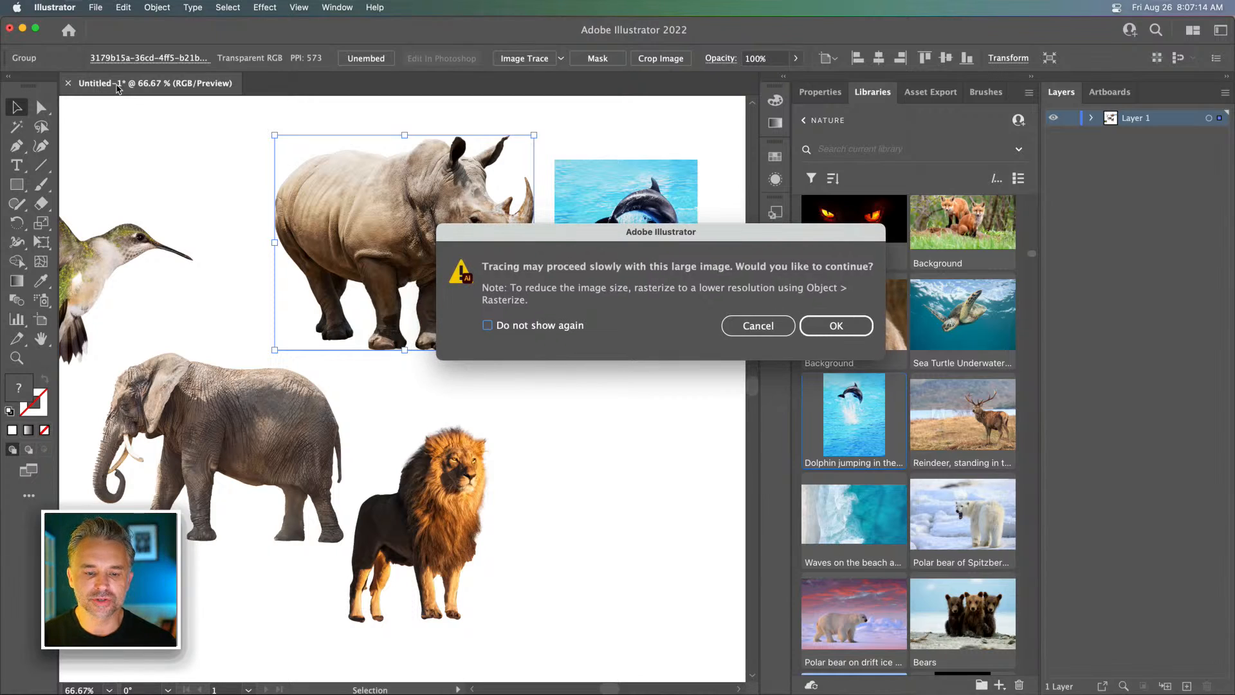
pyautogui.moveTo(574, 224); pyautogui.dragTo(435, 206)
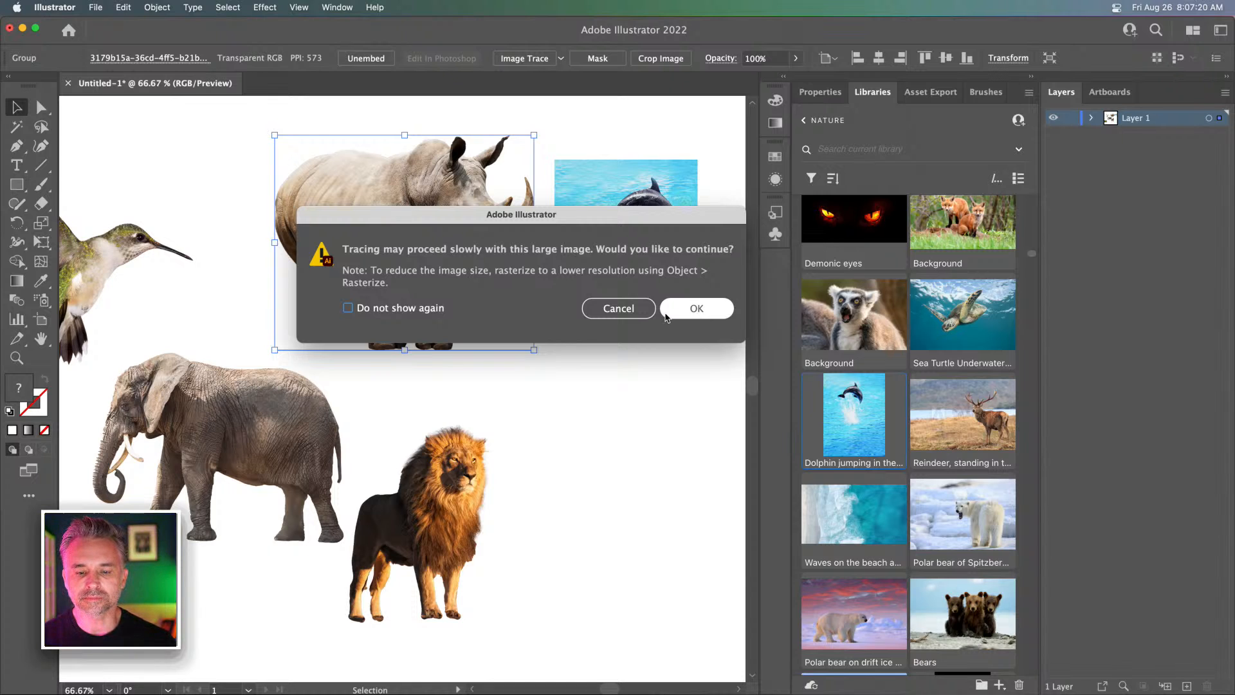
pyautogui.click(698, 310)
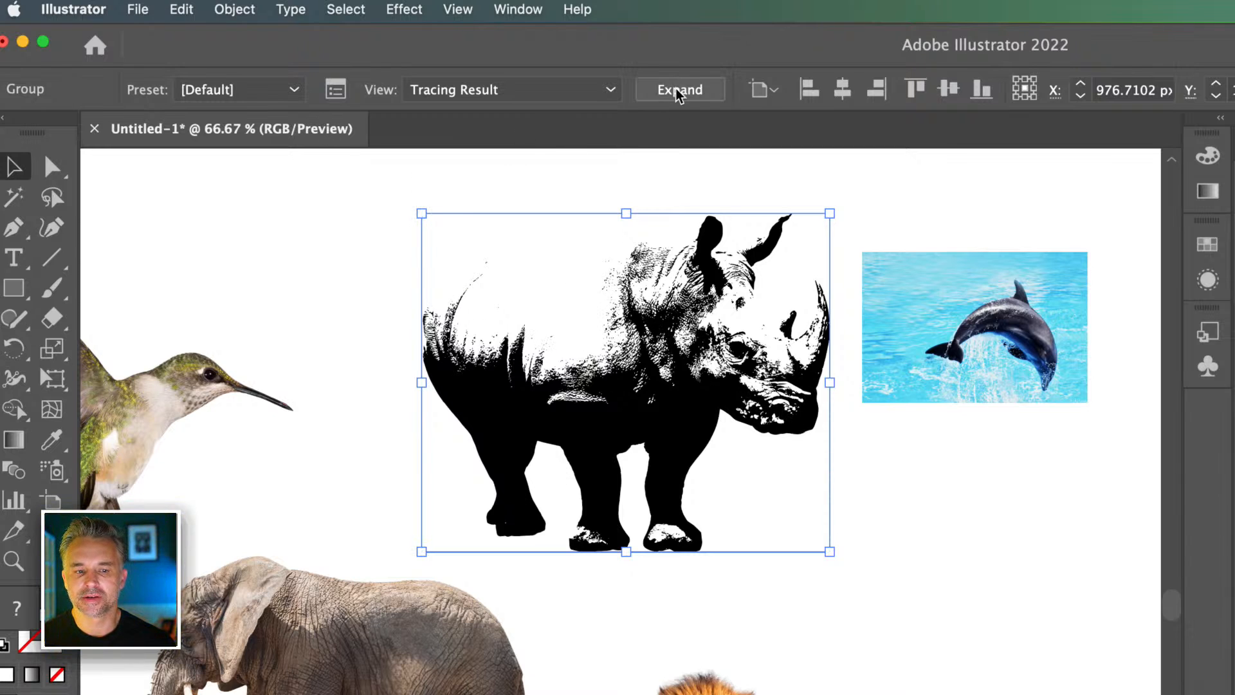
# Compare the rhino tracing in the outline, outlines-with-source and source image views, ending on Tracing Result
pyautogui.click(562, 95)
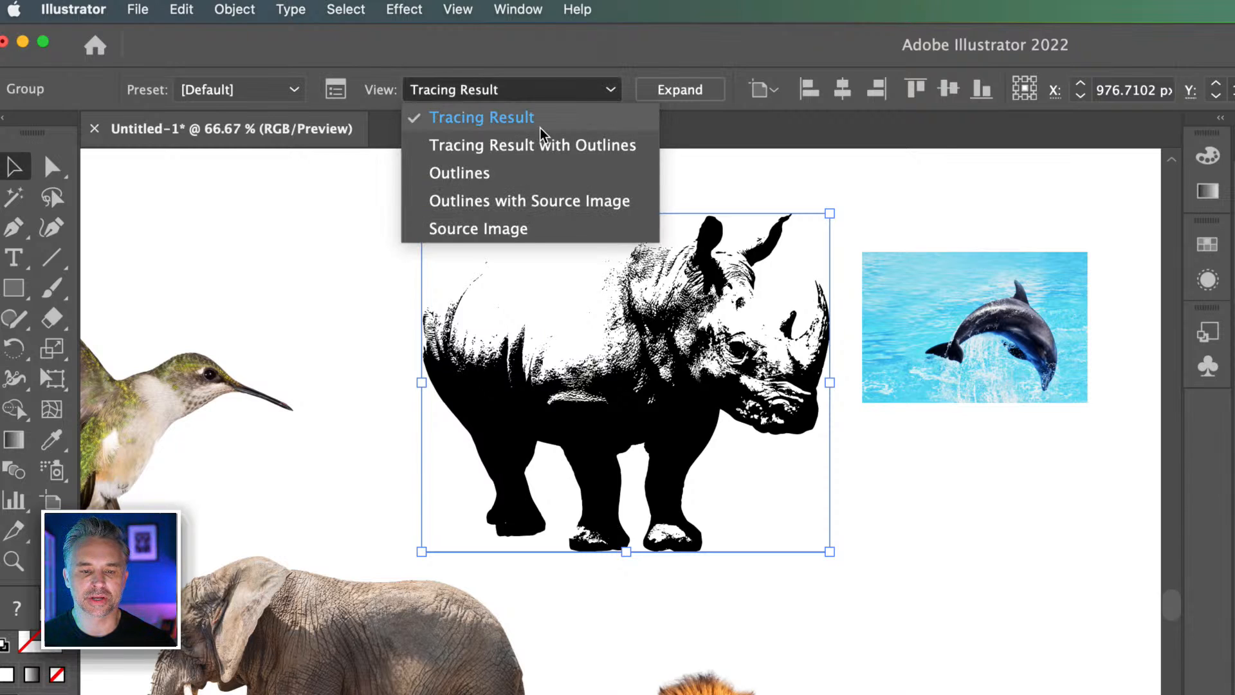
pyautogui.click(548, 148)
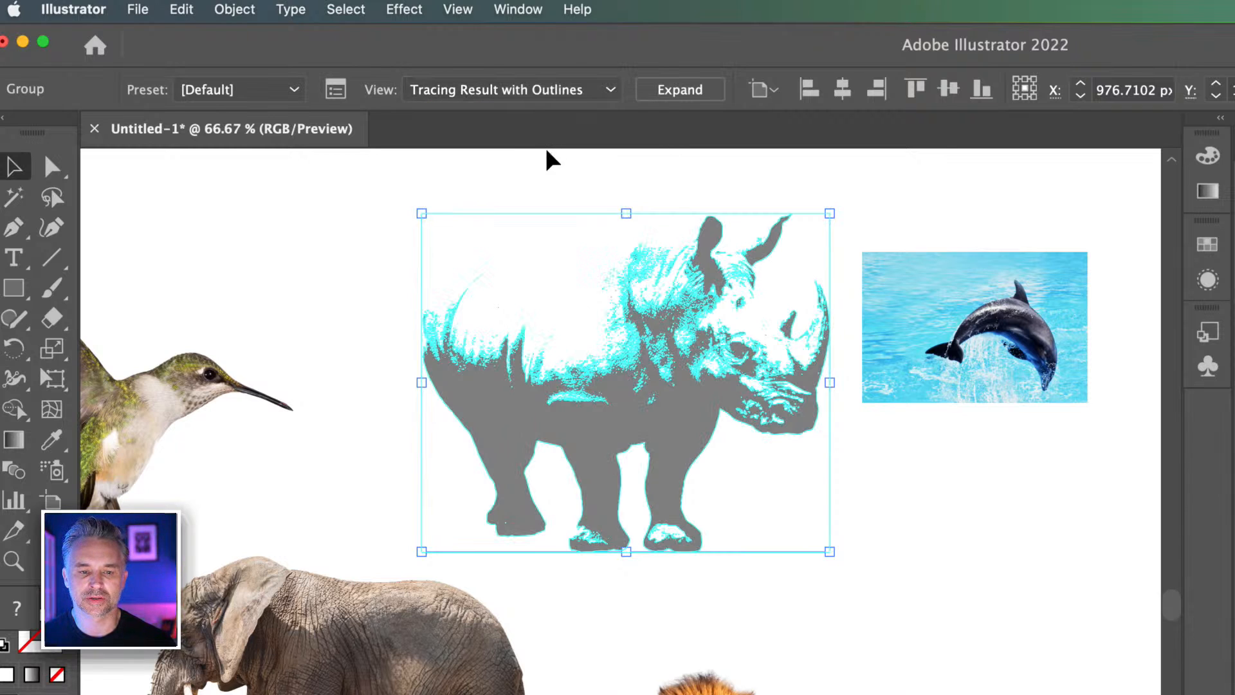
pyautogui.click(533, 82)
pyautogui.click(533, 82)
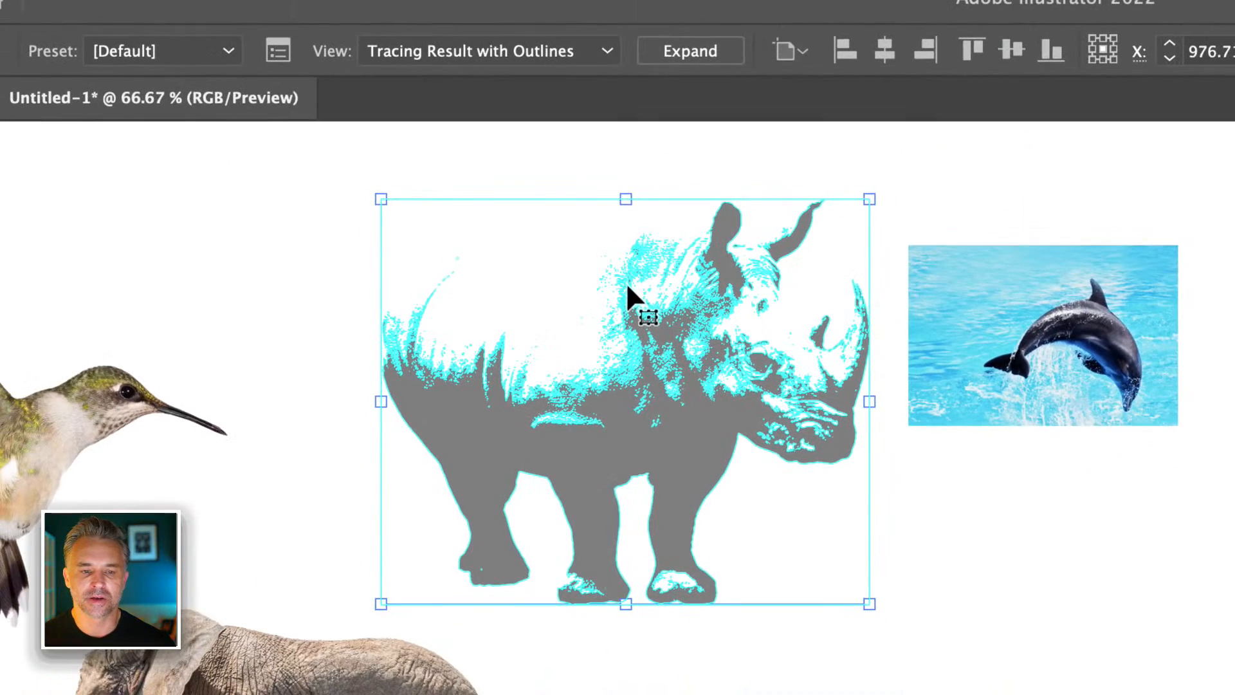
pyautogui.click(490, 54)
pyautogui.click(514, 141)
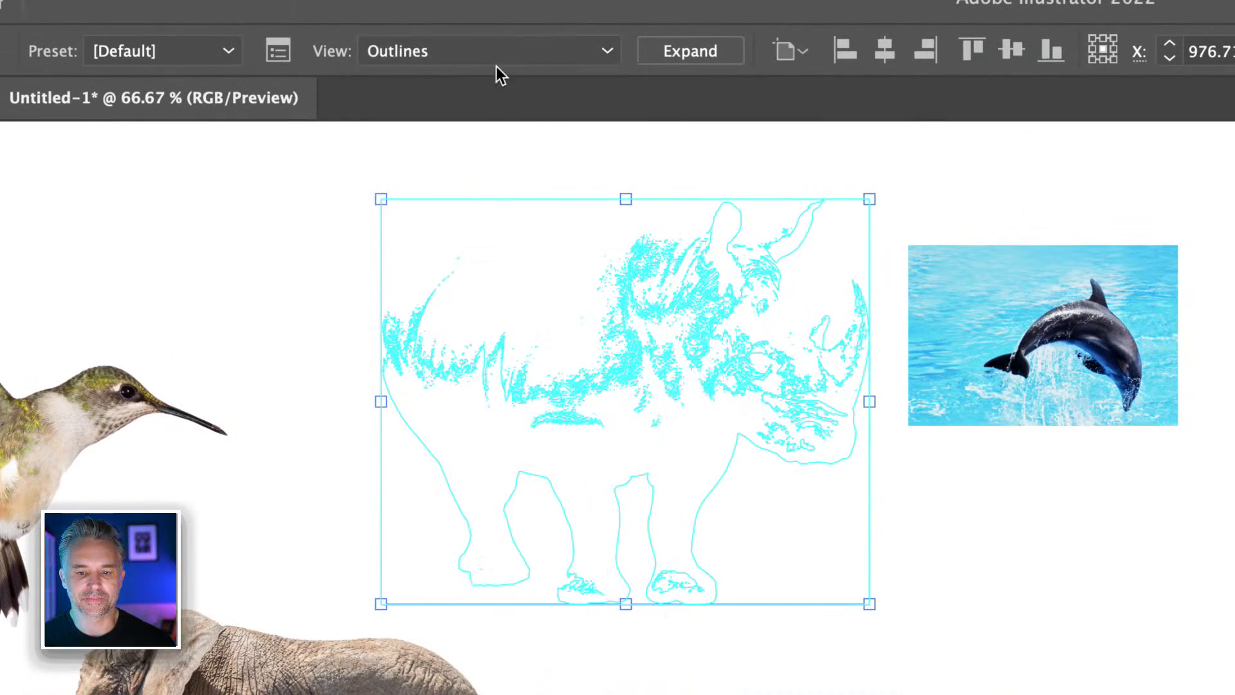
pyautogui.click(496, 59)
pyautogui.click(515, 183)
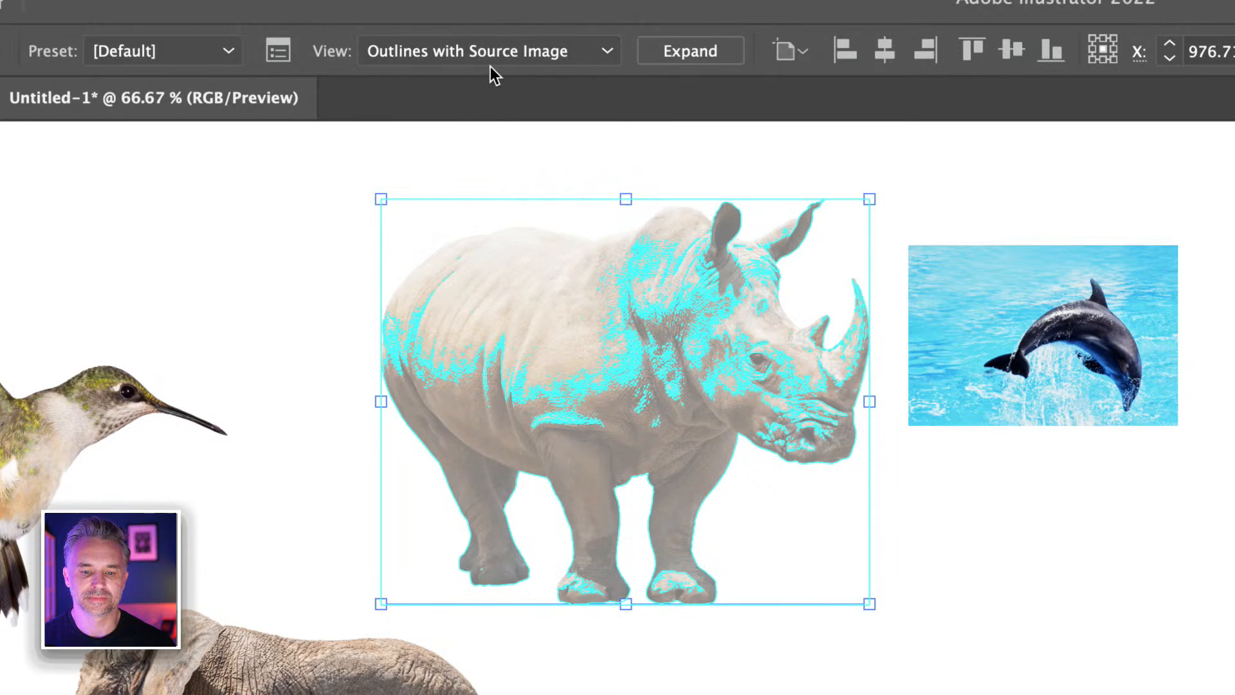
pyautogui.click(490, 52)
pyautogui.click(488, 219)
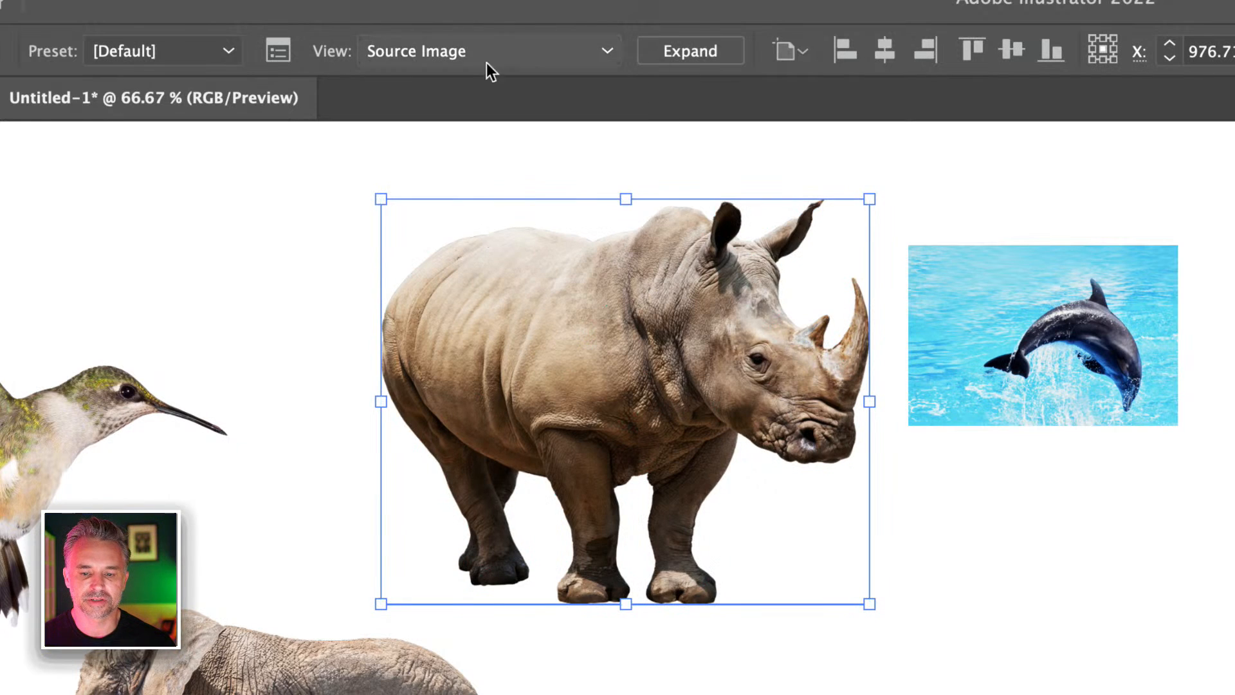
pyautogui.click(487, 63)
pyautogui.click(482, 91)
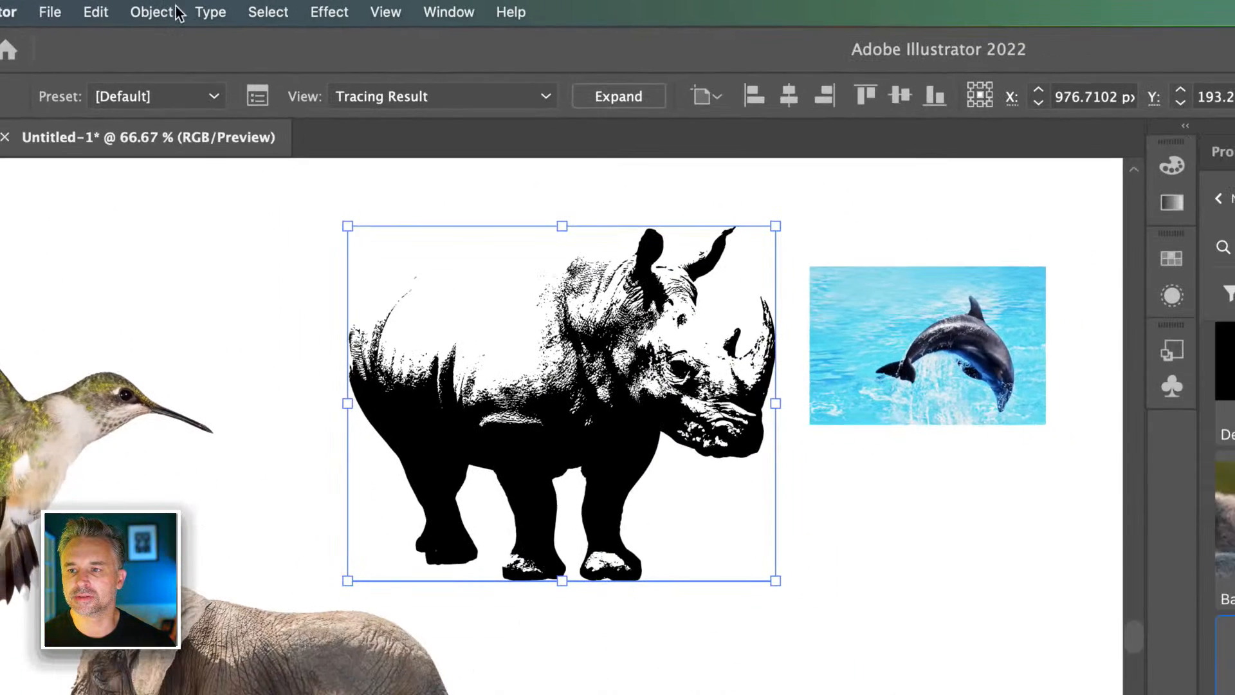
# Open the Image Trace settings beside the rhino and apply the 3 Colors preset to the tracing
pyautogui.click(258, 97)
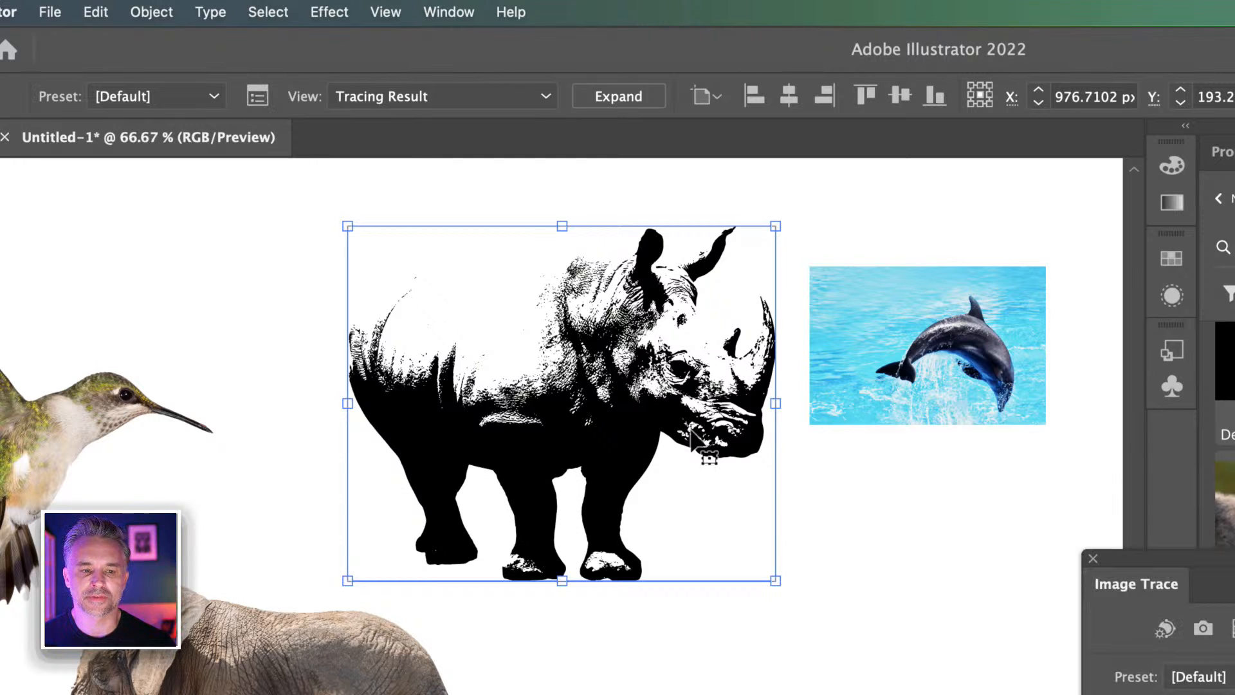
pyautogui.moveTo(1116, 557)
pyautogui.mouseDown()
pyautogui.moveTo(1091, 542)
pyautogui.moveTo(820, 171)
pyautogui.mouseUp()
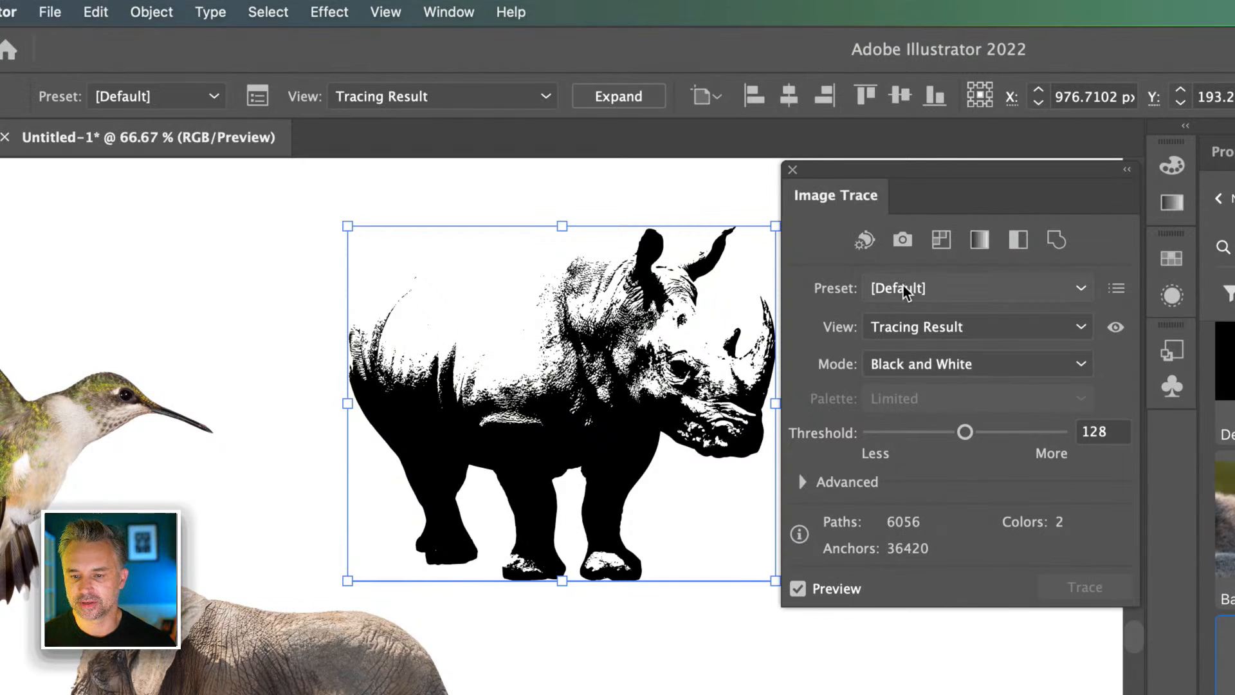
pyautogui.click(923, 288)
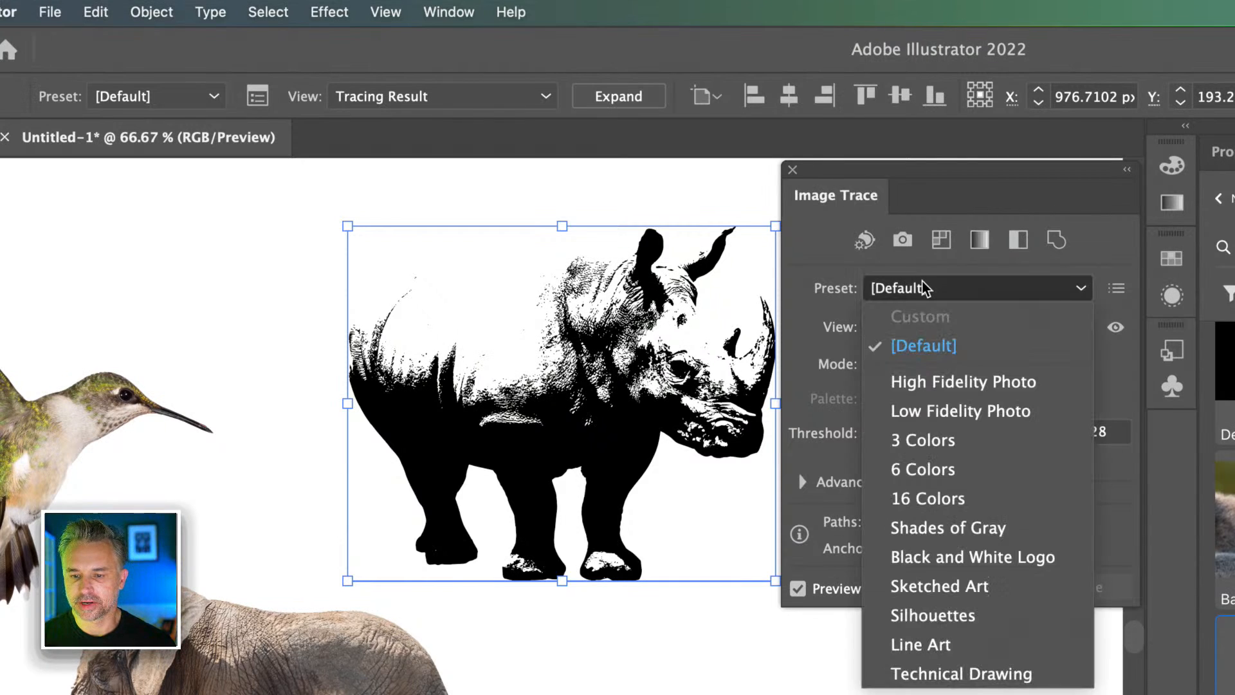
pyautogui.click(985, 445)
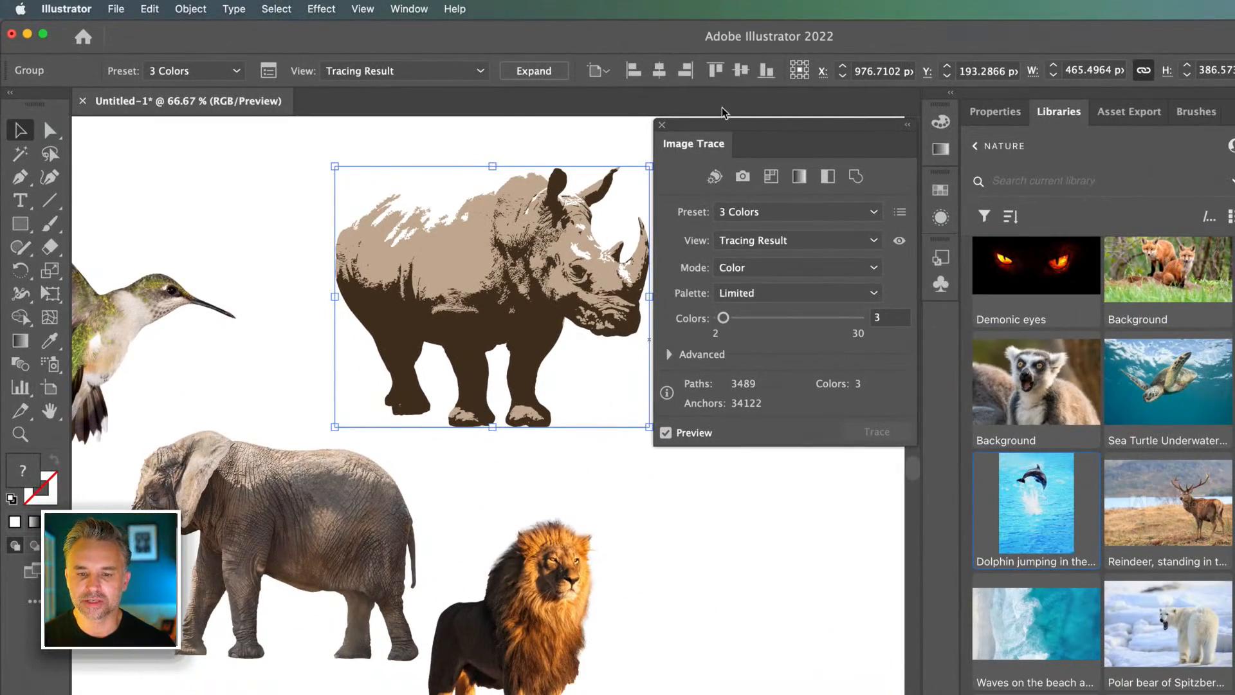
# Move the Image Trace settings slightly up, review the preset choices and expand the advanced tracing options
pyautogui.moveTo(729, 137); pyautogui.dragTo(740, 107)
pyautogui.click(778, 186)
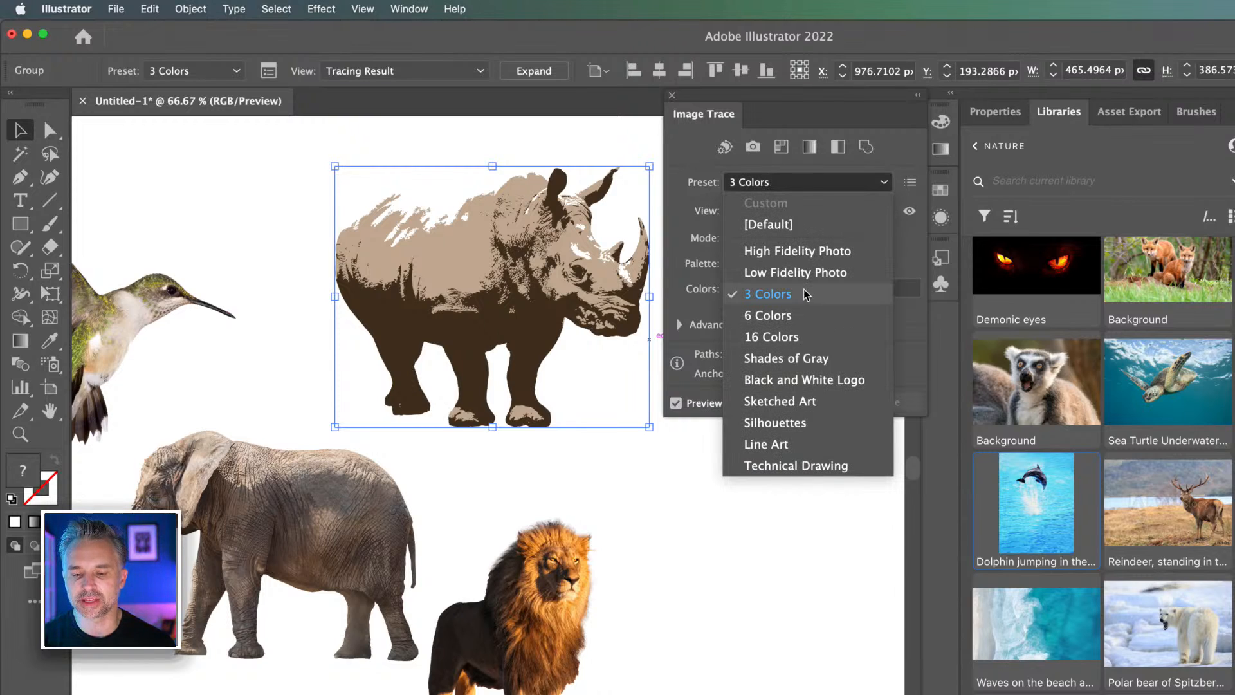
pyautogui.click(677, 148)
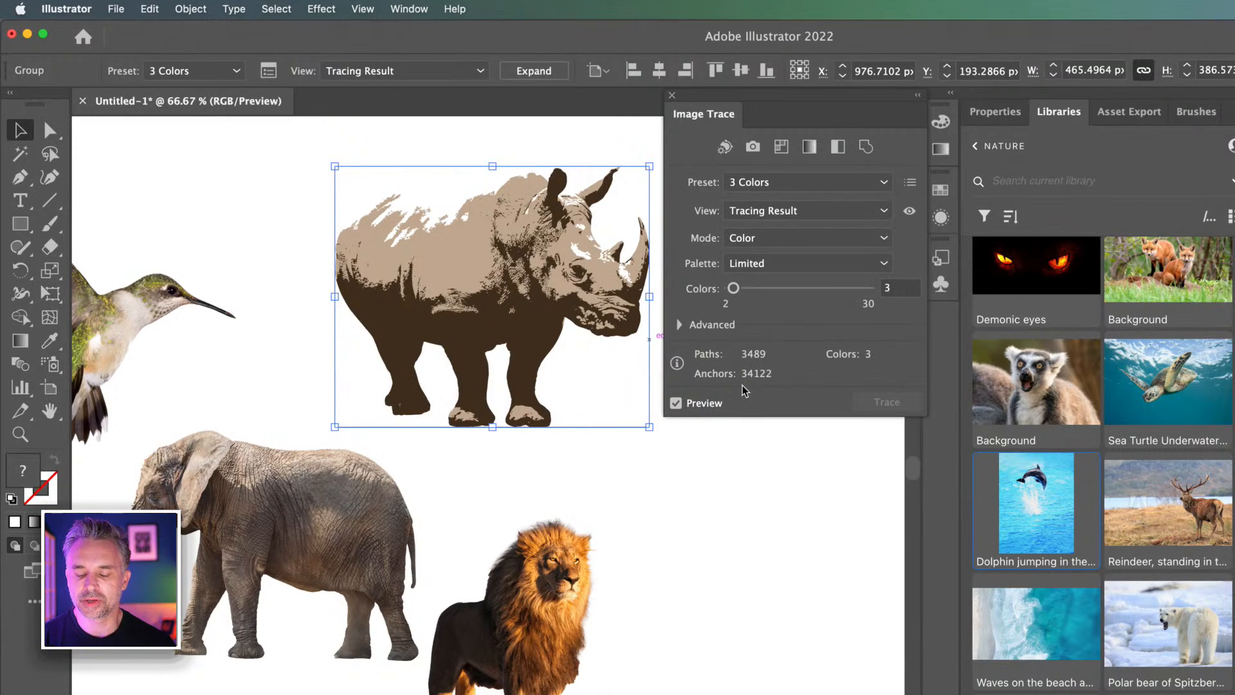
pyautogui.click(679, 324)
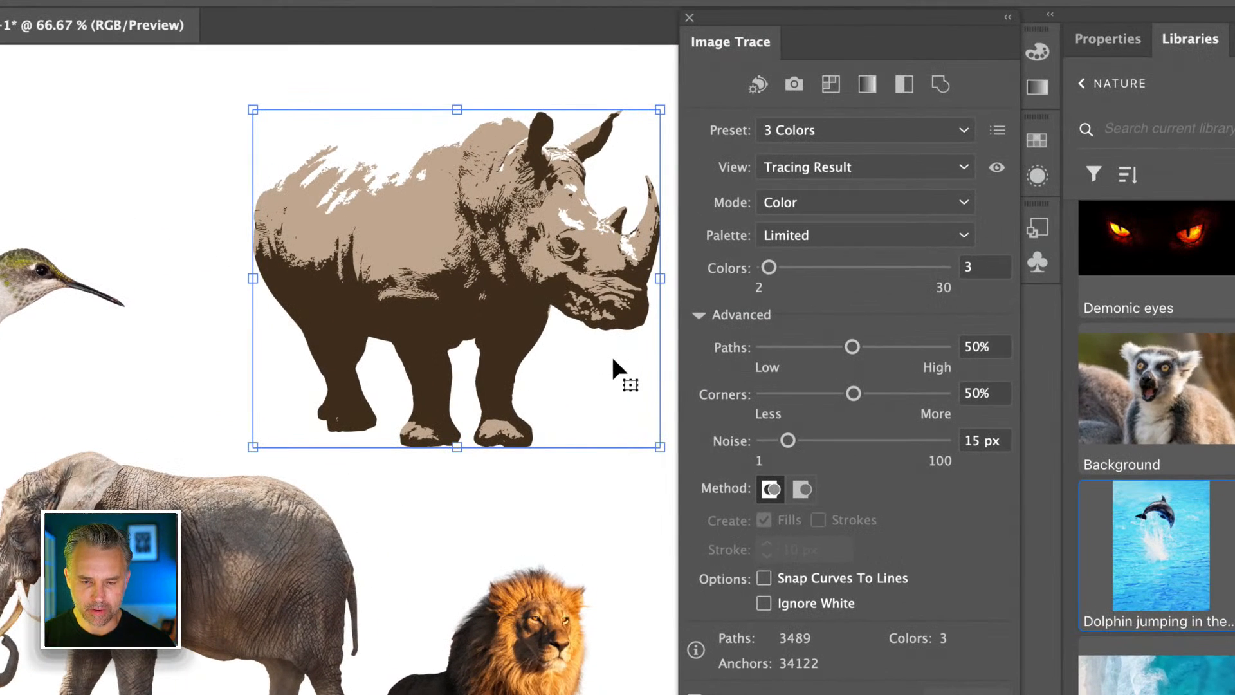
# Reduce the rhino tracing to 2 colors and switch its tracing method from abutting to overlapping
pyautogui.moveTo(767, 271); pyautogui.dragTo(762, 272)
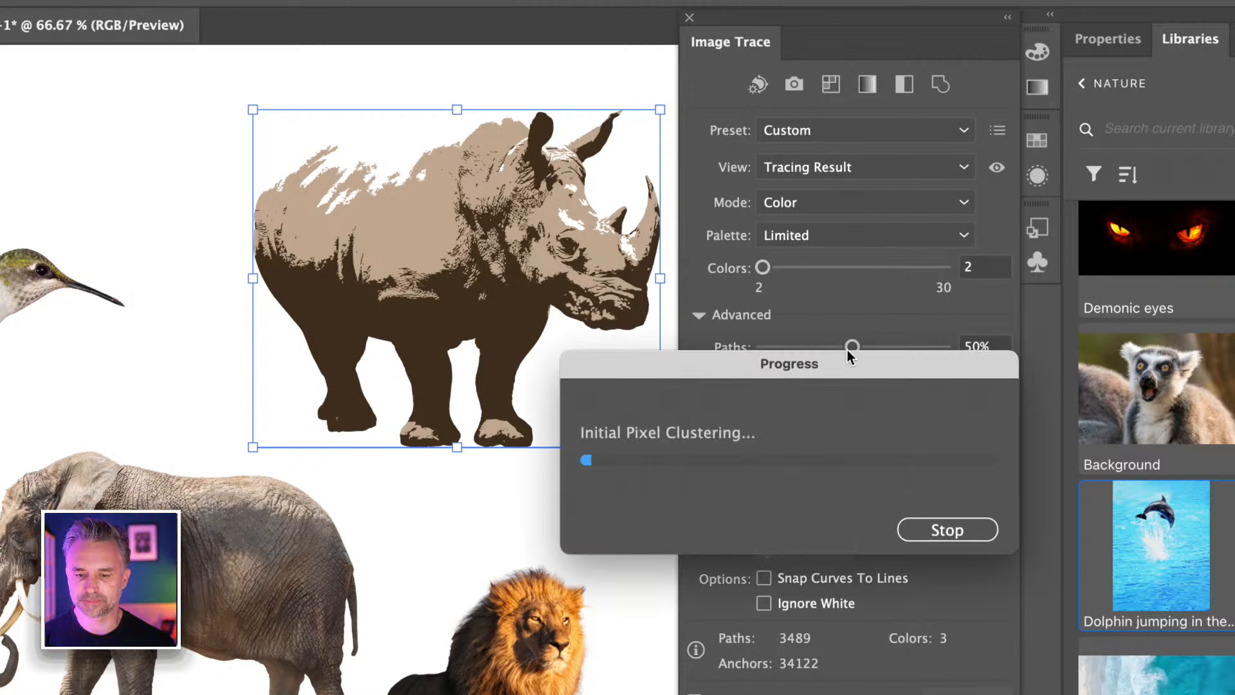
pyautogui.moveTo(898, 375); pyautogui.dragTo(510, 420)
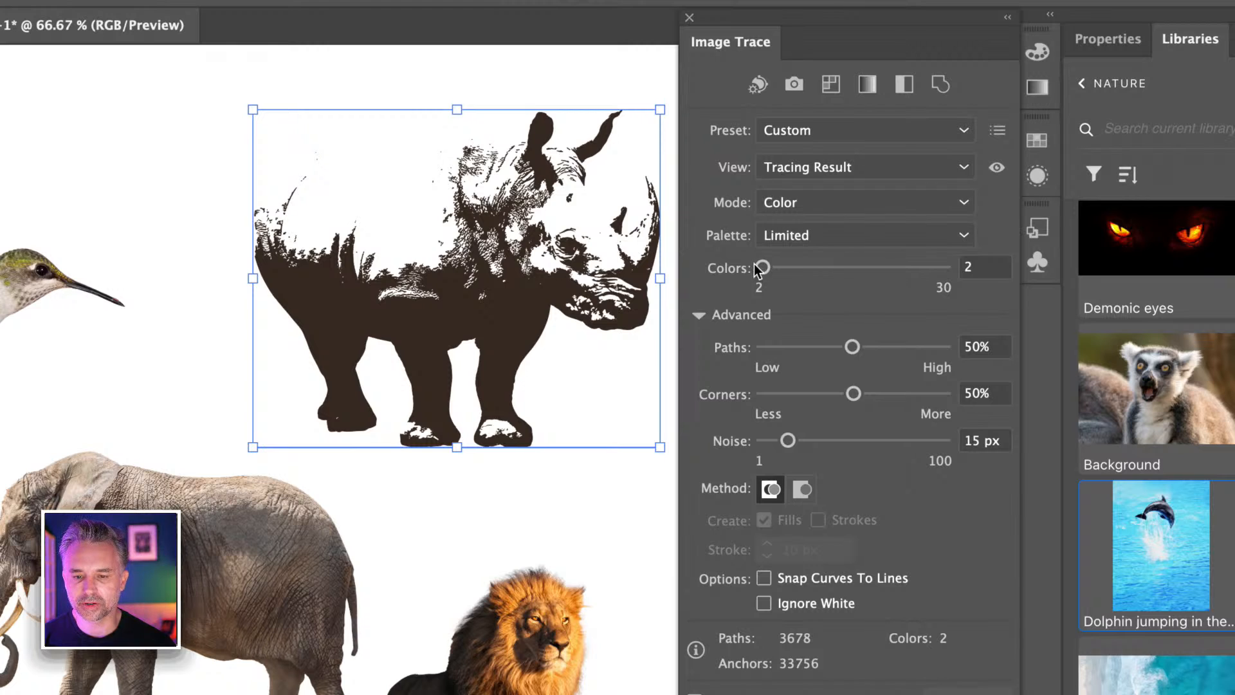
pyautogui.moveTo(764, 272)
pyautogui.mouseDown()
pyautogui.moveTo(781, 273)
pyautogui.moveTo(765, 274)
pyautogui.mouseUp()
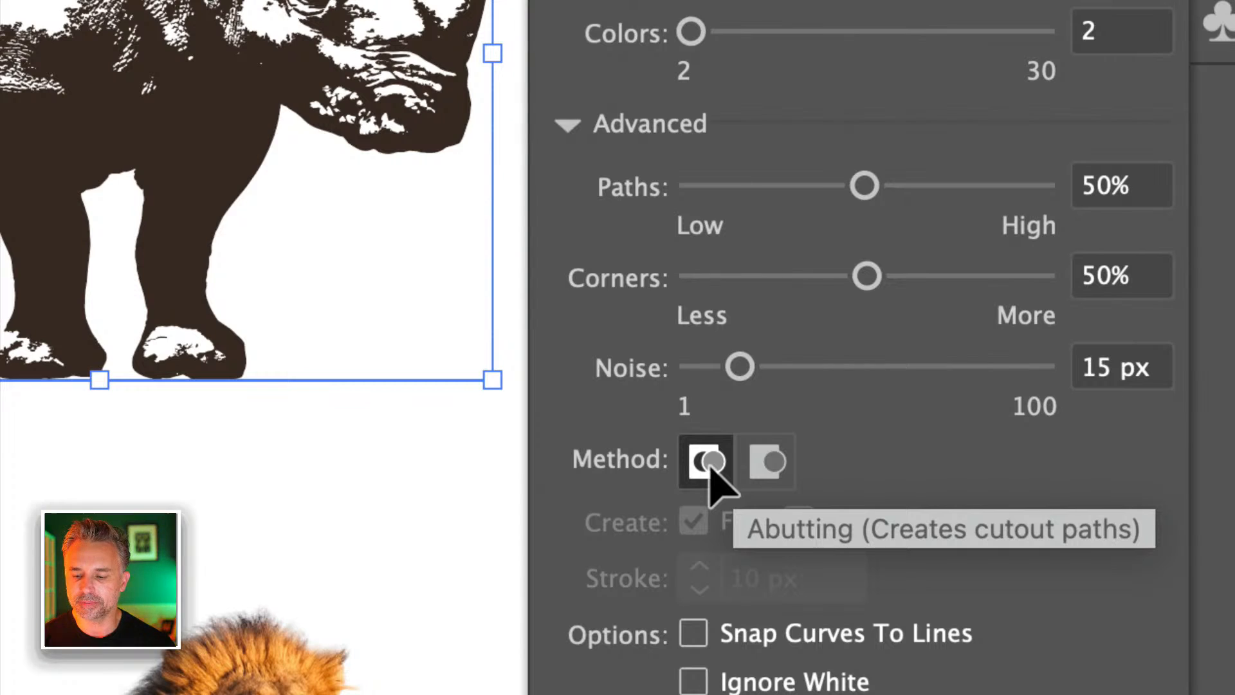
pyautogui.click(757, 463)
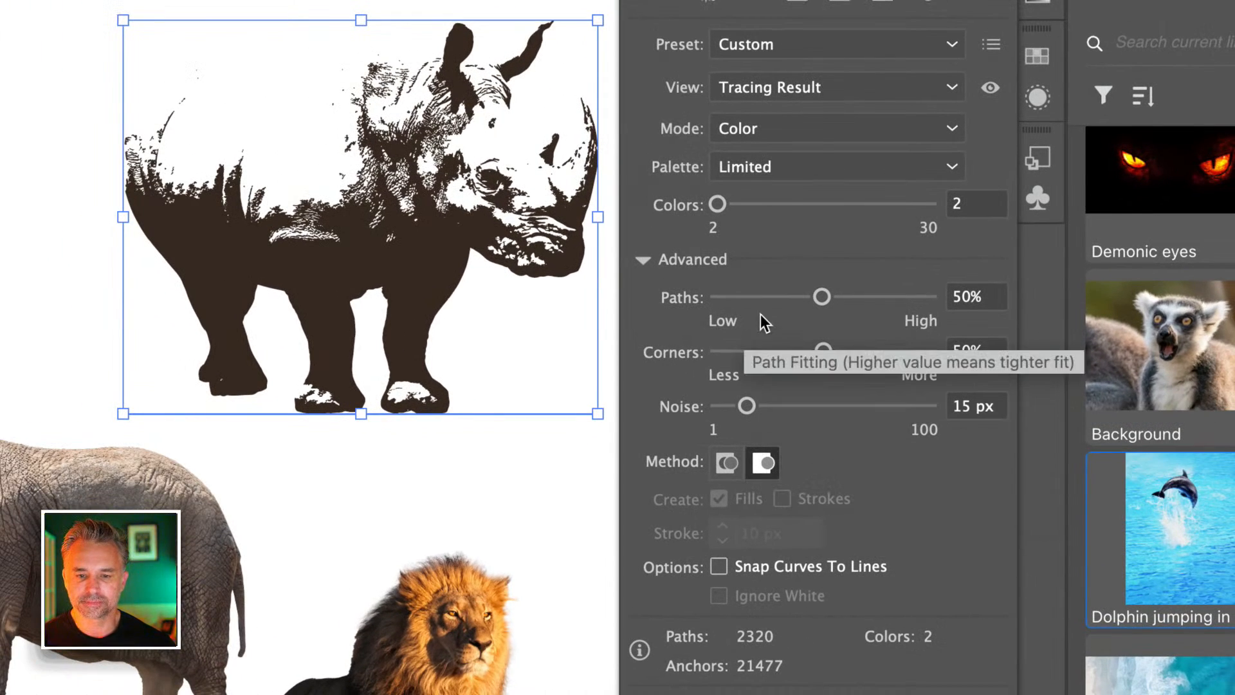
# Apply the Silhouettes preset to the rhino tracing
pyautogui.click(789, 51)
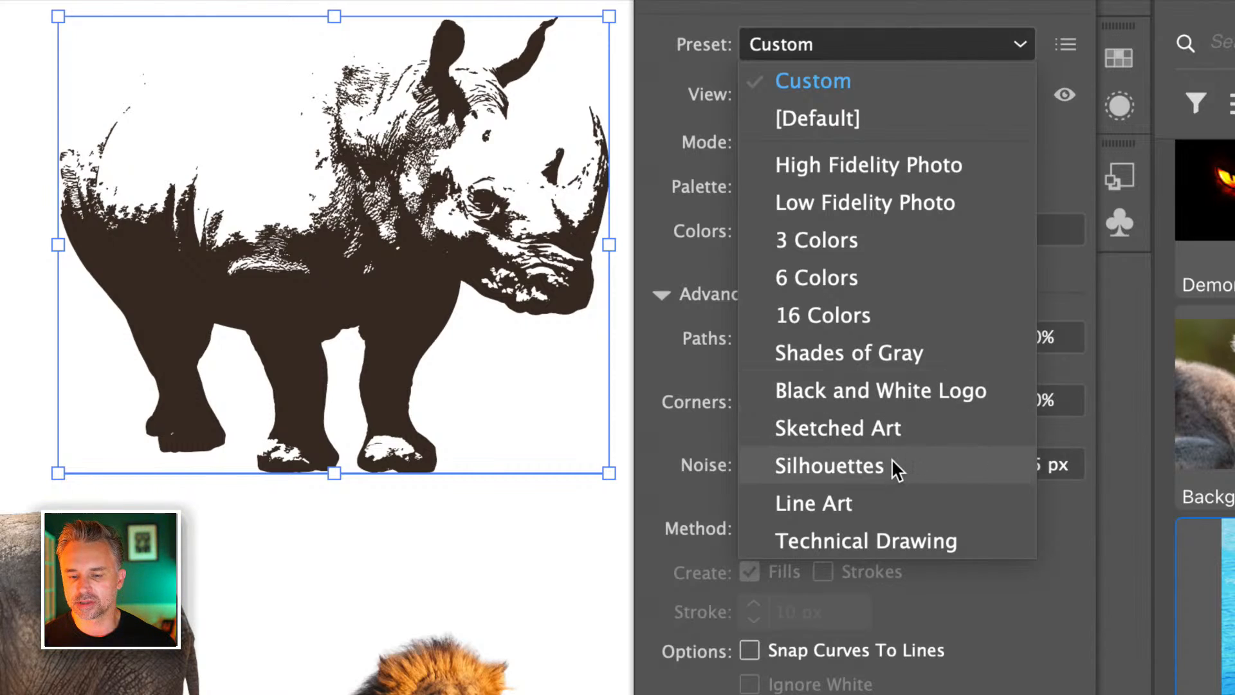
pyautogui.click(662, 342)
pyautogui.click(878, 41)
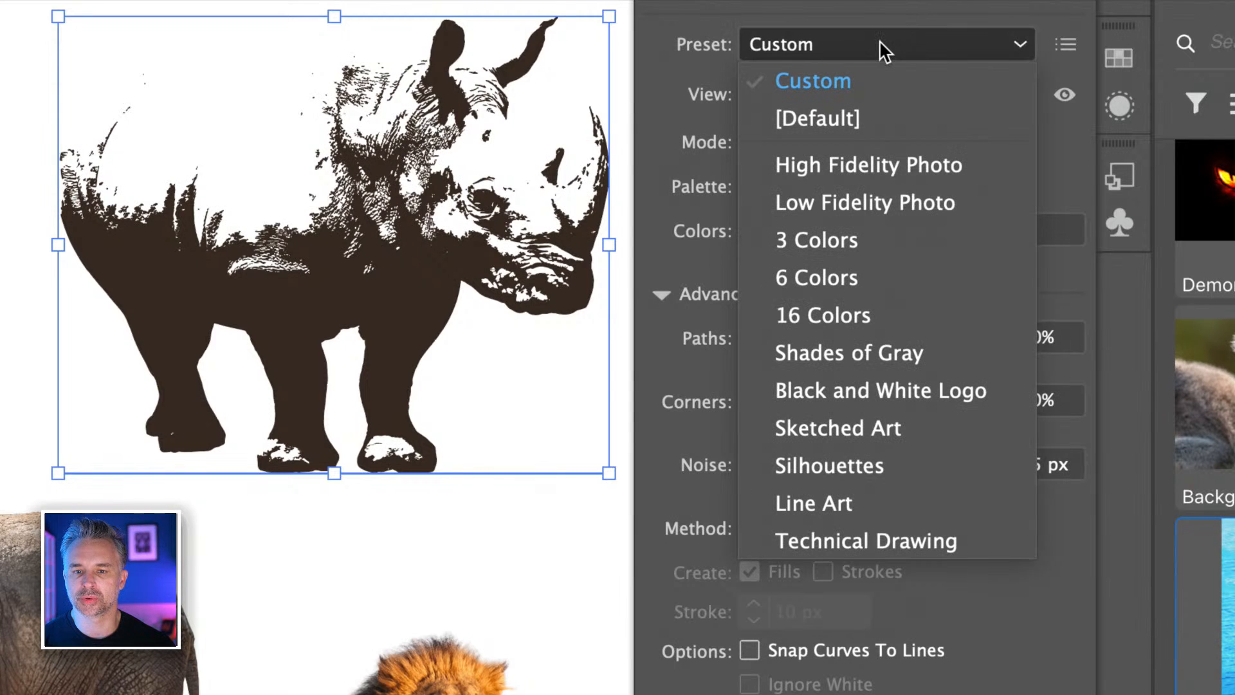
pyautogui.click(877, 458)
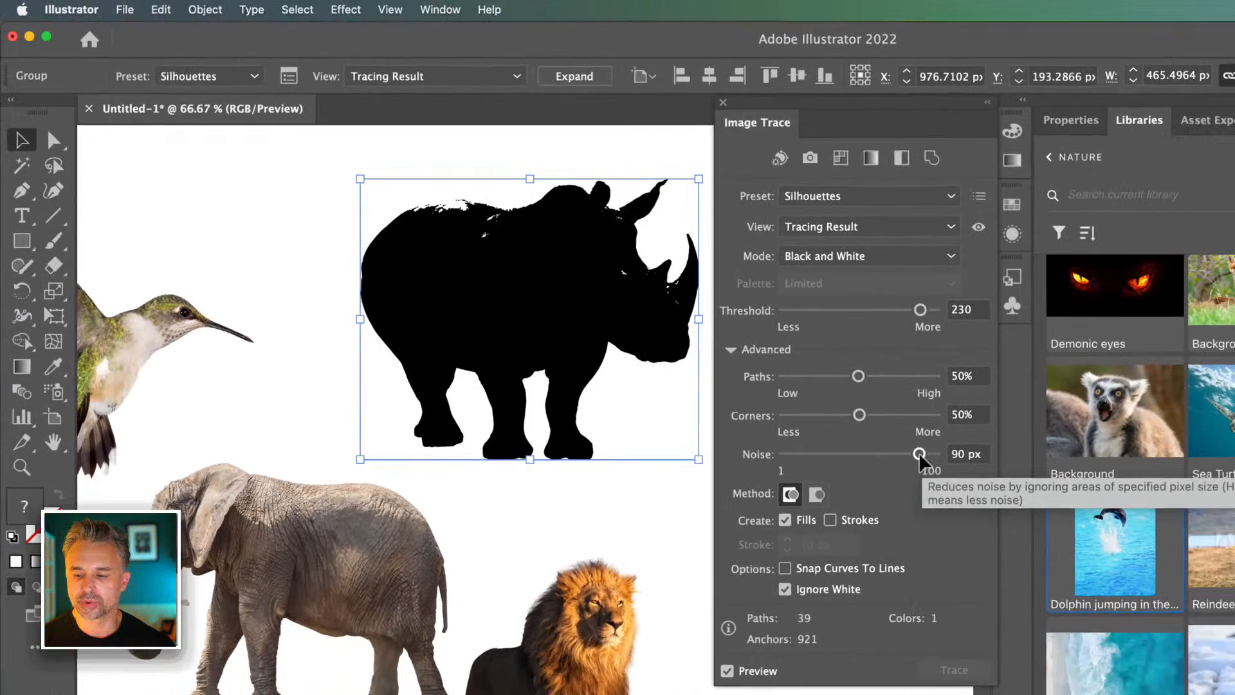
# Set the silhouette tracing's noise to 100 px and threshold to 254, and close the Image Trace settings
pyautogui.moveTo(919, 455); pyautogui.dragTo(956, 458)
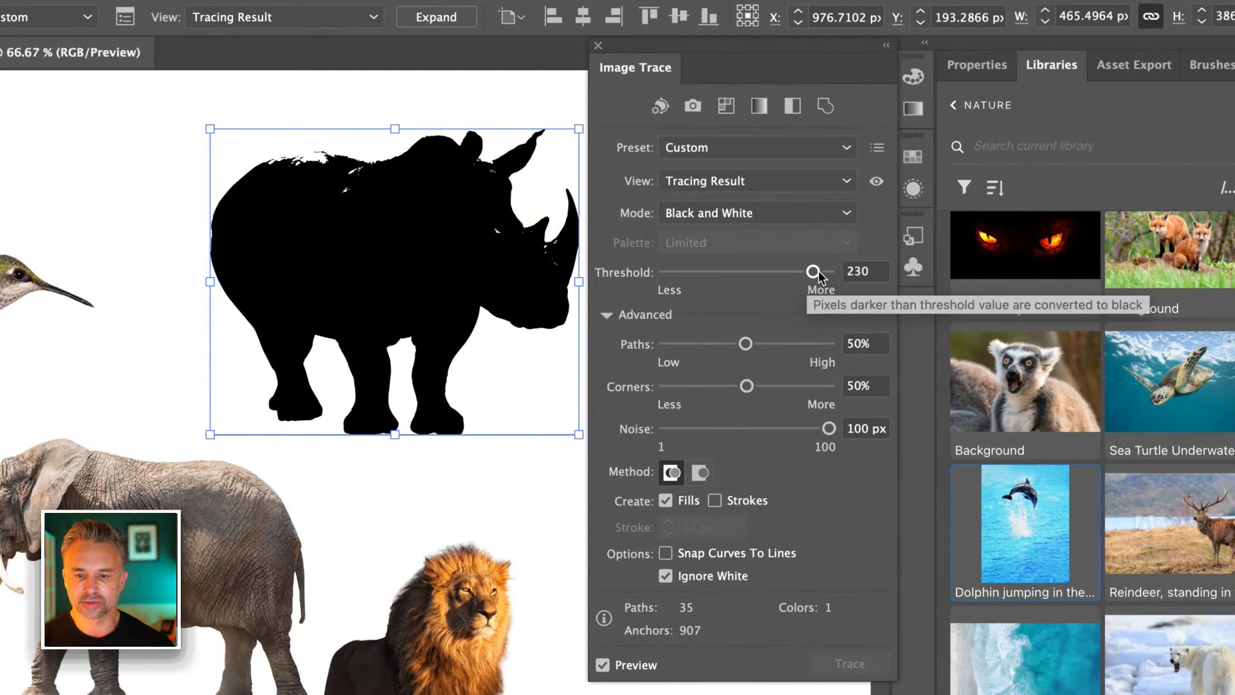
pyautogui.moveTo(793, 266); pyautogui.dragTo(818, 271)
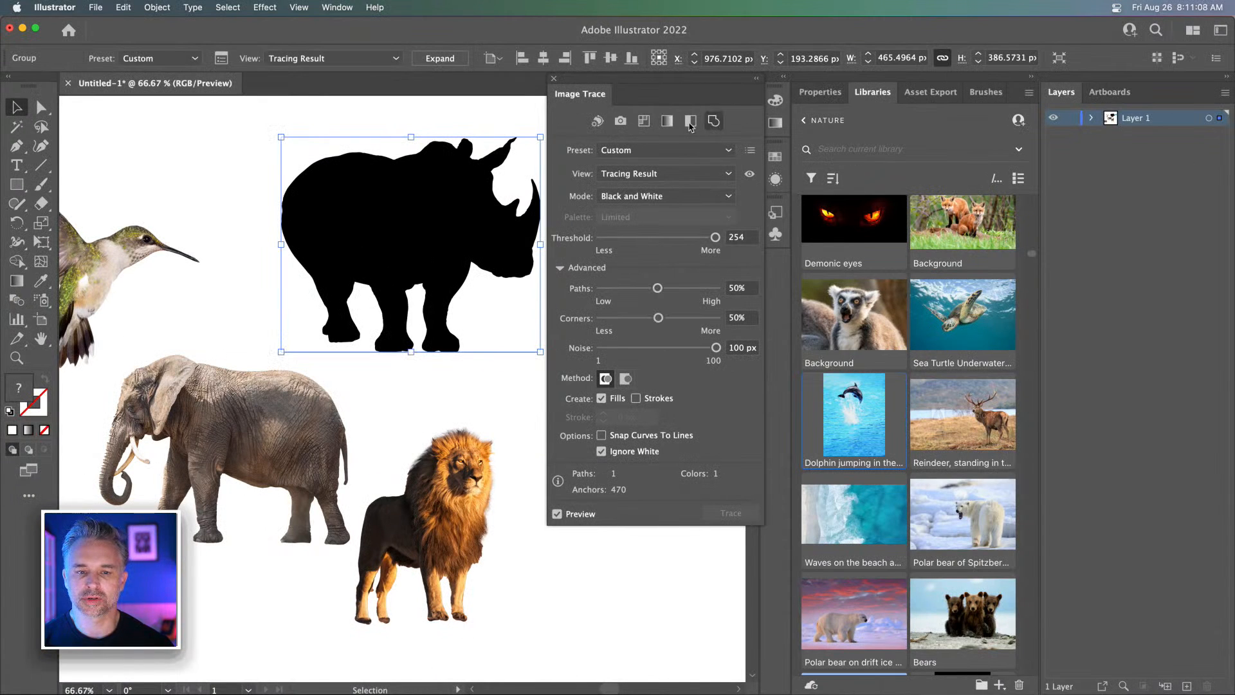
pyautogui.moveTo(598, 103); pyautogui.dragTo(636, 160)
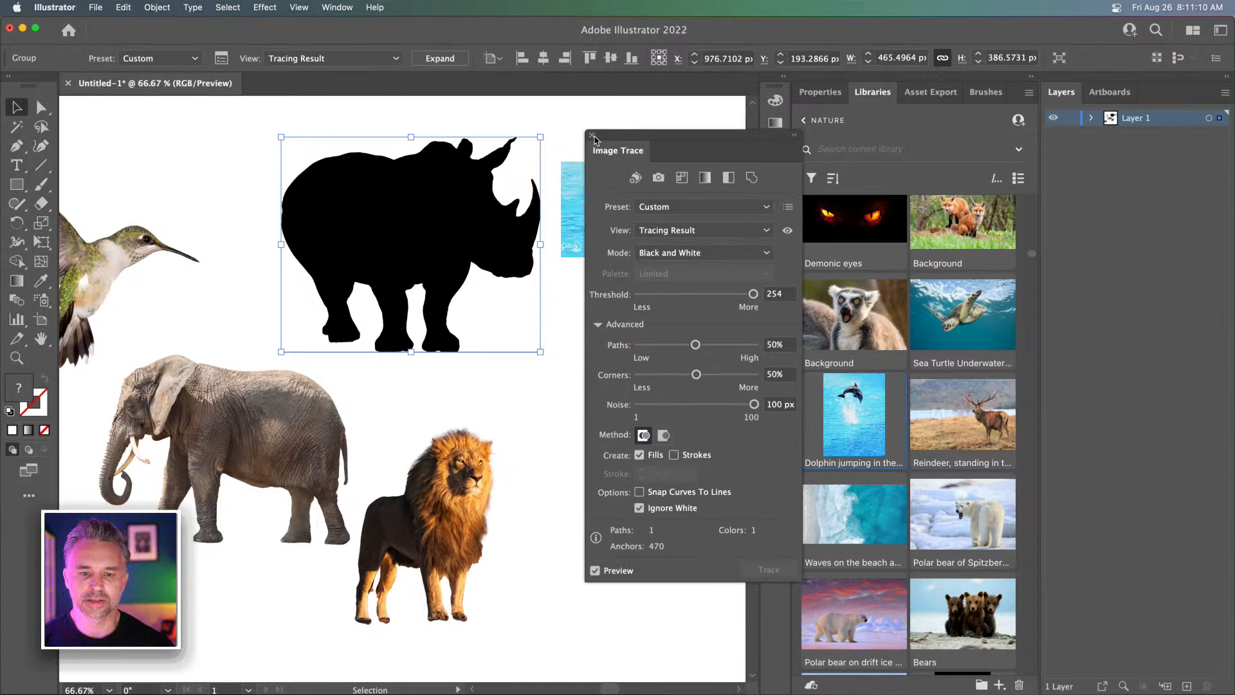
pyautogui.click(590, 136)
# Reselect the rhino silhouette and expand its tracing into editable vector paths
pyautogui.click(149, 157)
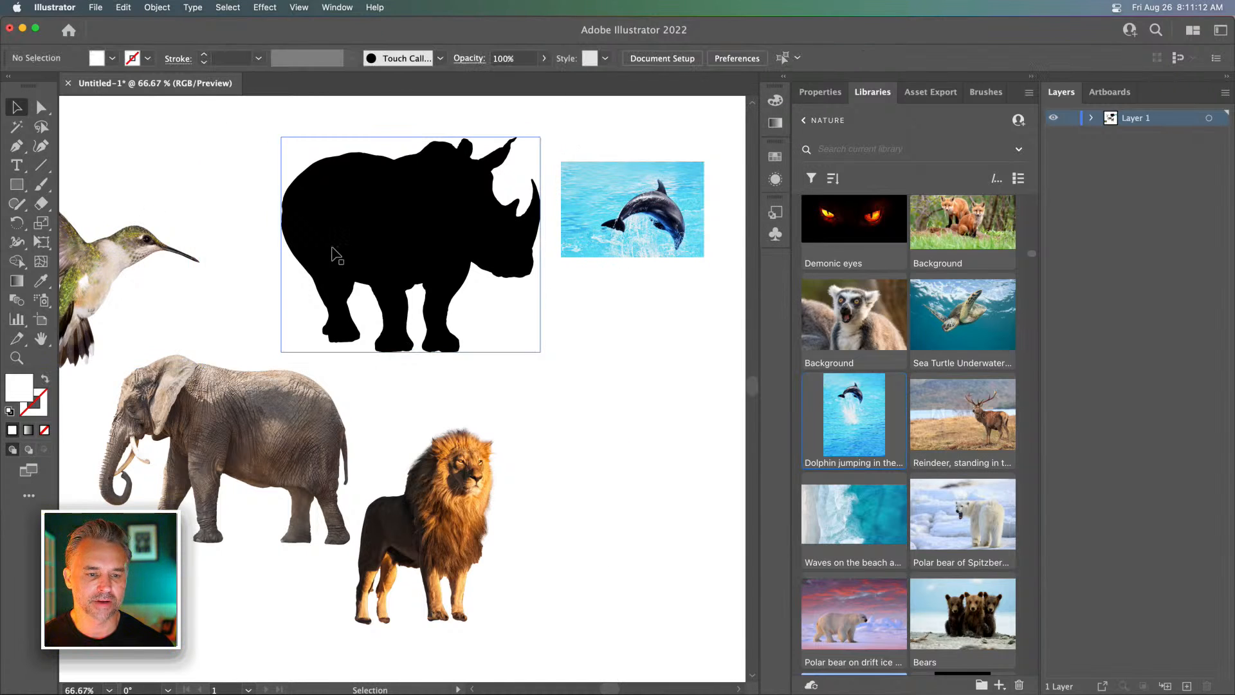
pyautogui.click(334, 254)
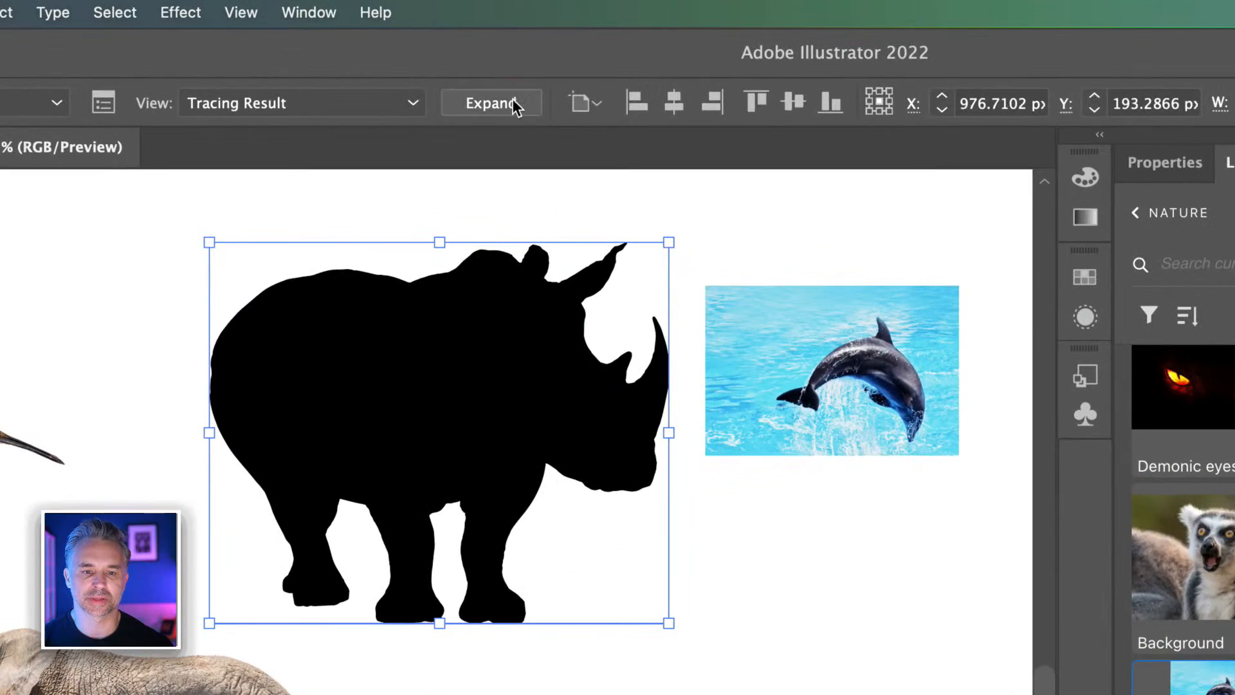
pyautogui.click(444, 59)
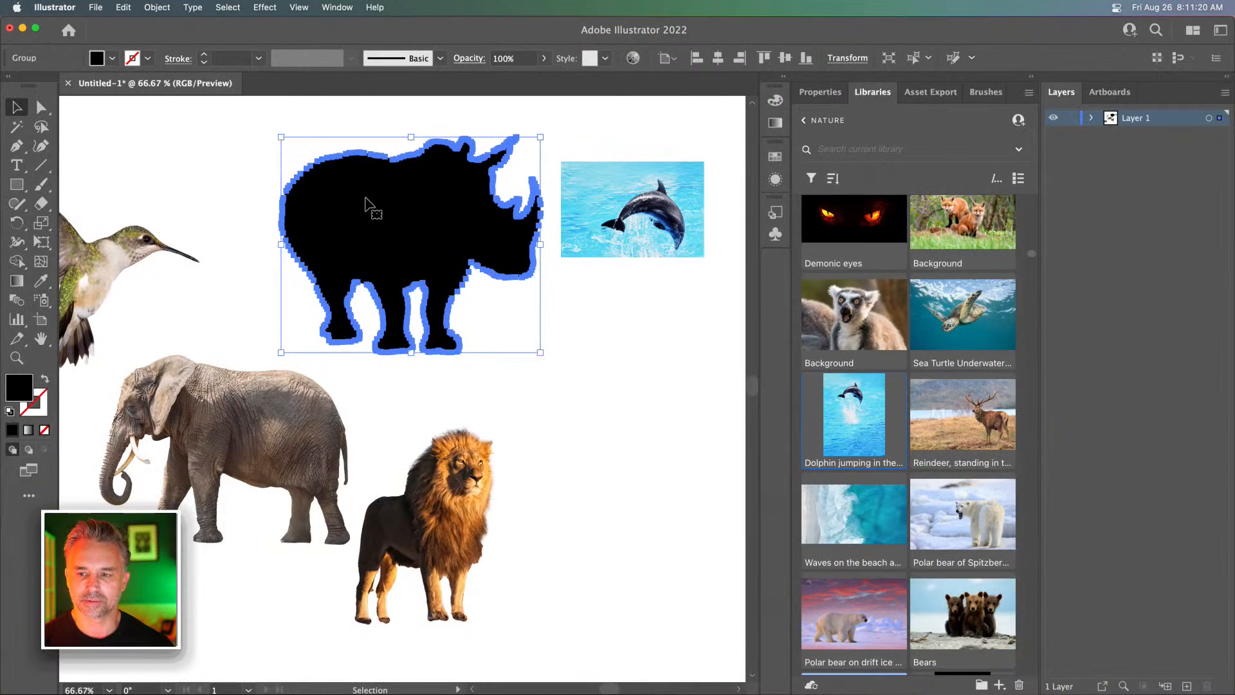
# Delete the expanded rhino silhouette and return to the Selection tool
pyautogui.press('a')
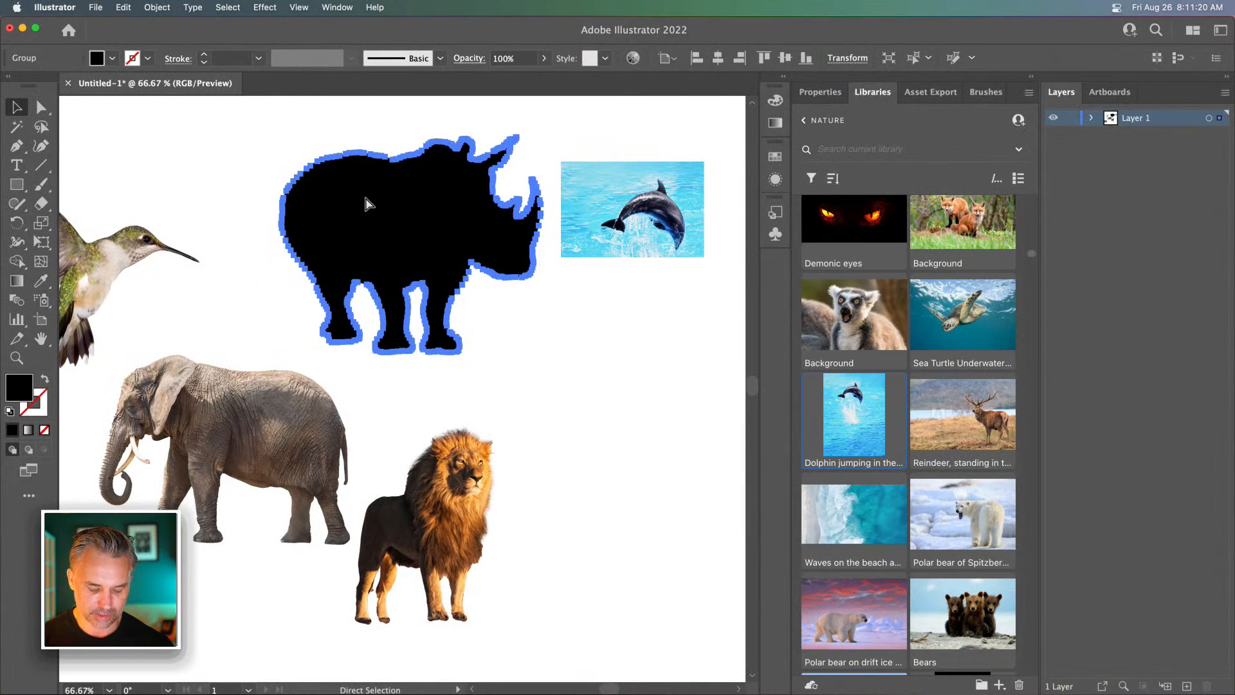
pyautogui.press('Delete')
pyautogui.press('v')
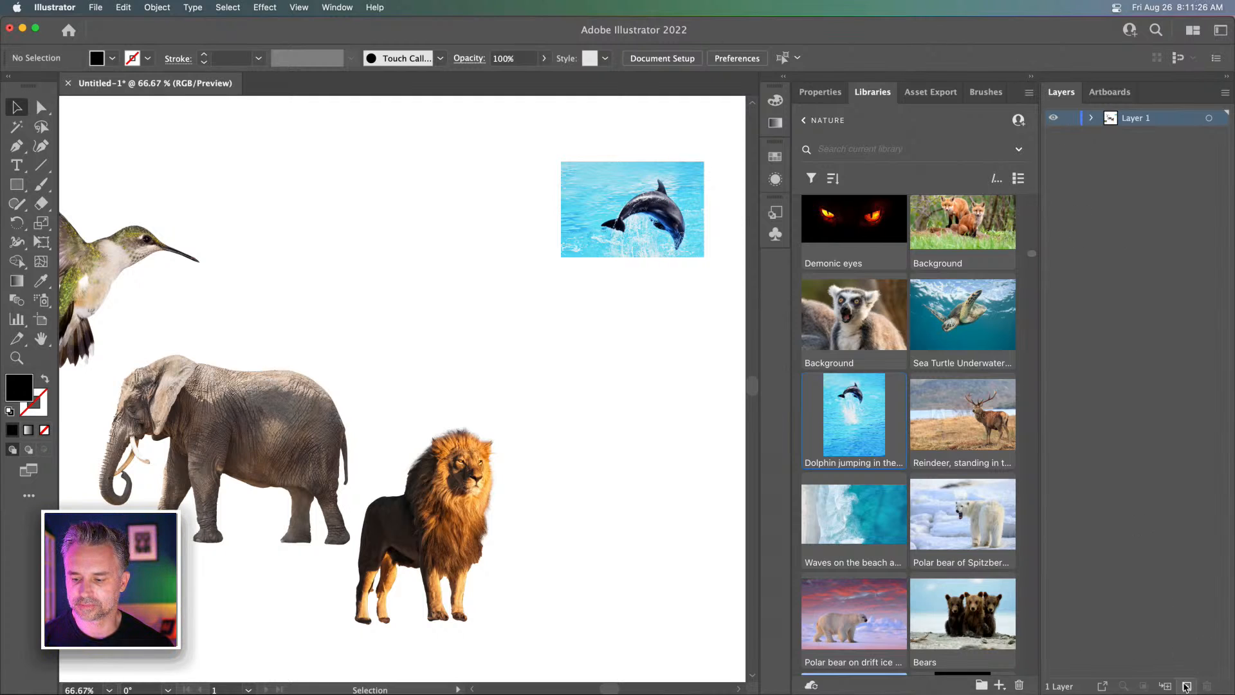
# Add a new layer above the animal photos, fit the artboard in the window and lock Layer 1
pyautogui.click(1187, 686)
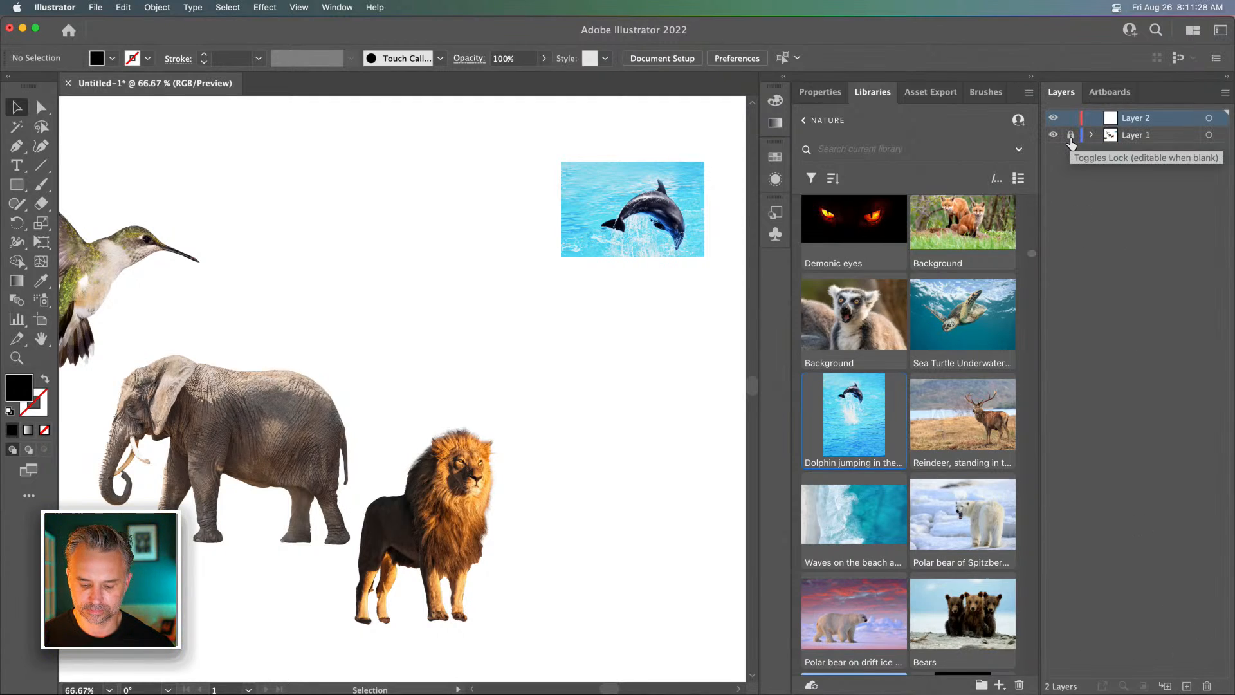
pyautogui.press('super+0')
pyautogui.click(1070, 136)
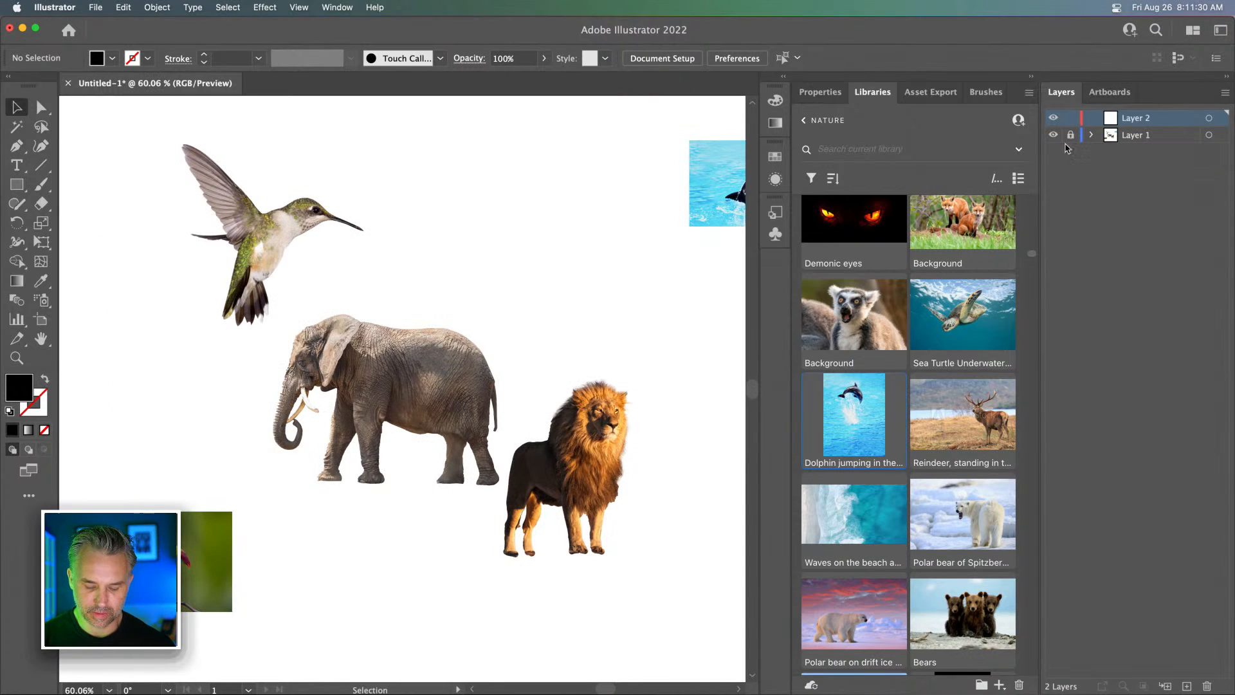
# Hide Layer 1, paste the rhino silhouette onto Layer 2 and enlarge it proportionally to roughly twice its size
pyautogui.click(1055, 135)
pyautogui.press('super+v')
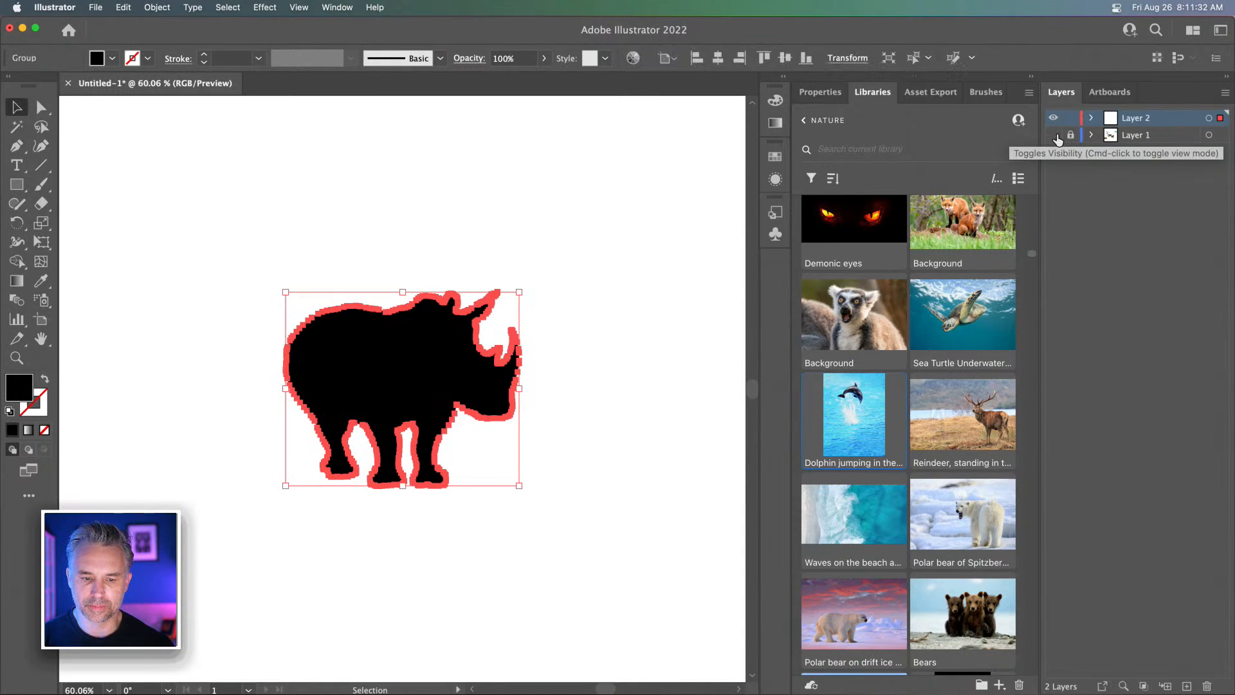
pyautogui.moveTo(521, 290); pyautogui.dragTo(656, 148)
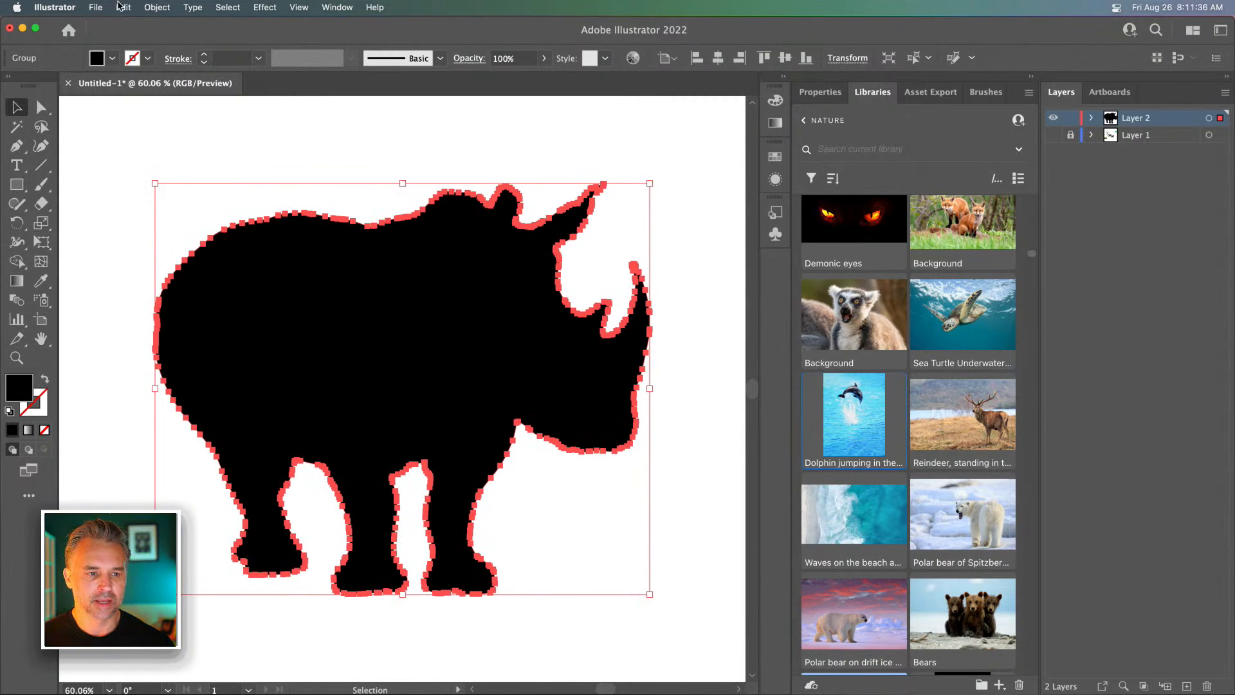
# Check the silhouette's paths in Outline view and simplify them to about 74 points
pyautogui.press('super+y')
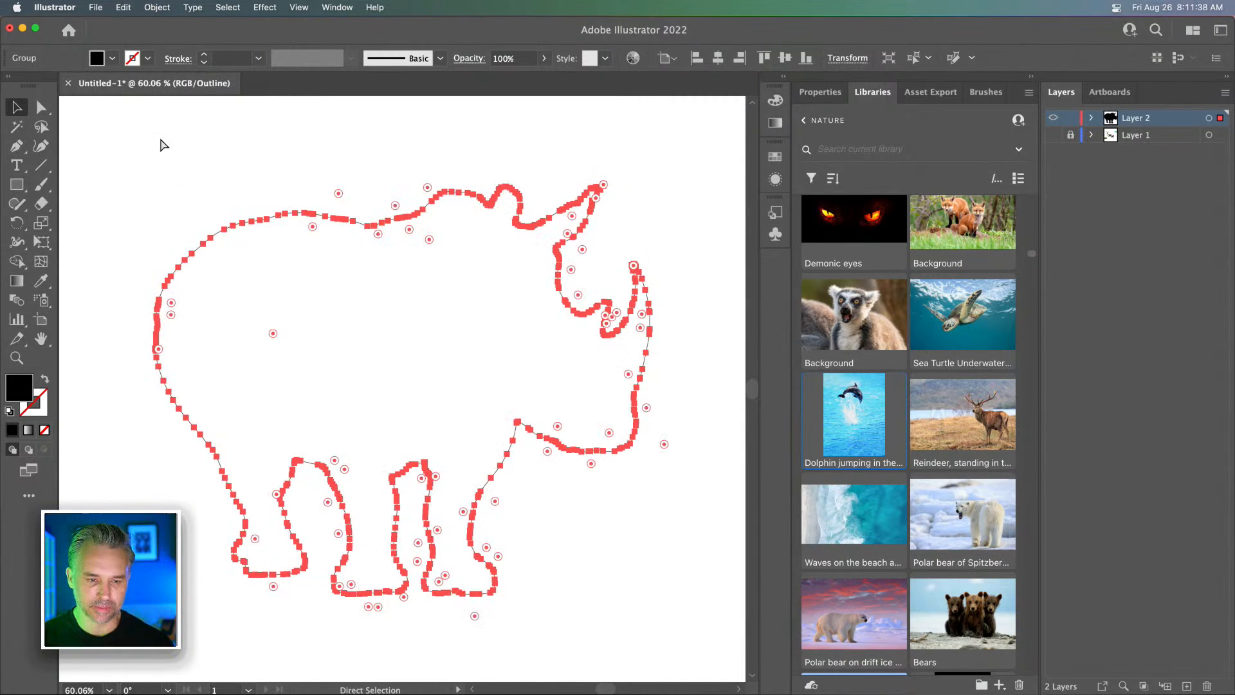
pyautogui.press('super+y')
pyautogui.click(165, 6)
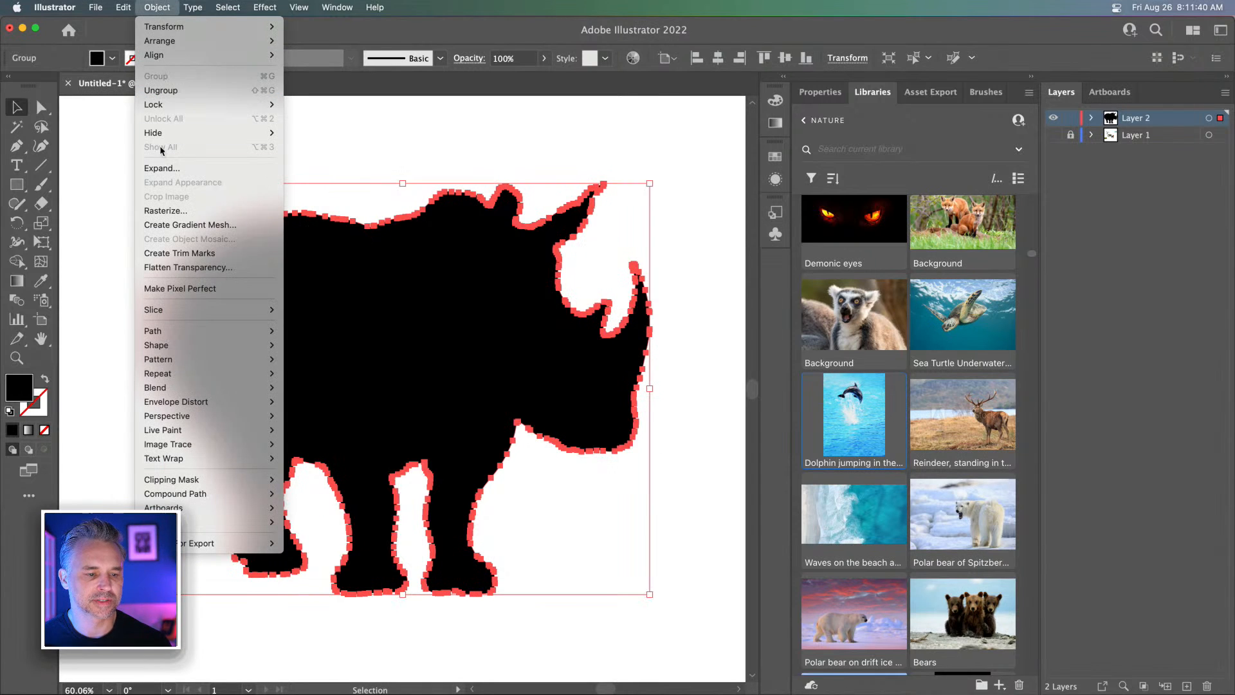
pyautogui.moveTo(159, 330)
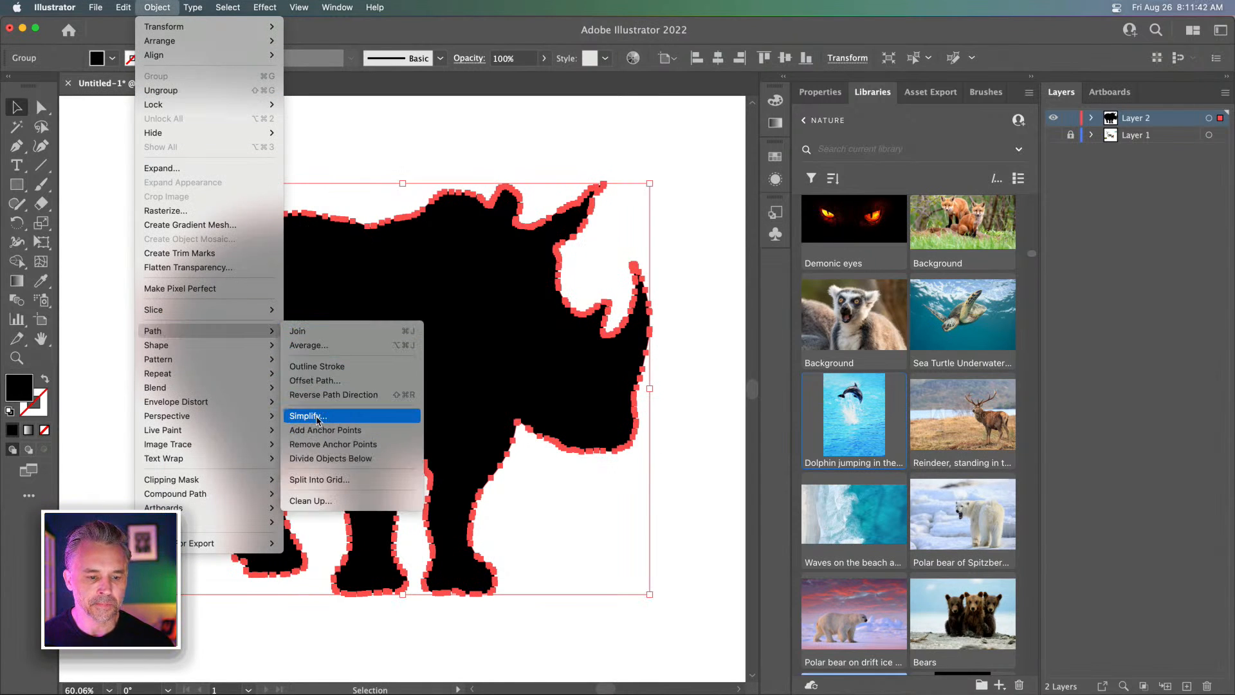
pyautogui.click(316, 418)
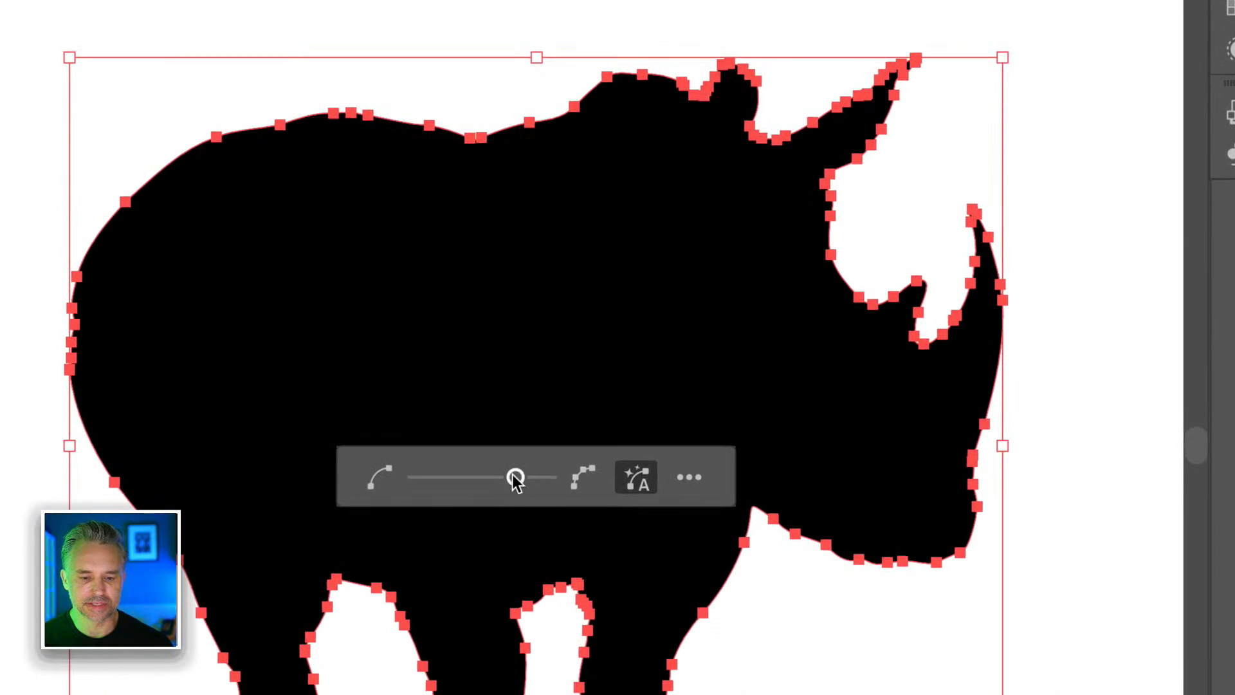
pyautogui.moveTo(515, 476); pyautogui.dragTo(465, 477)
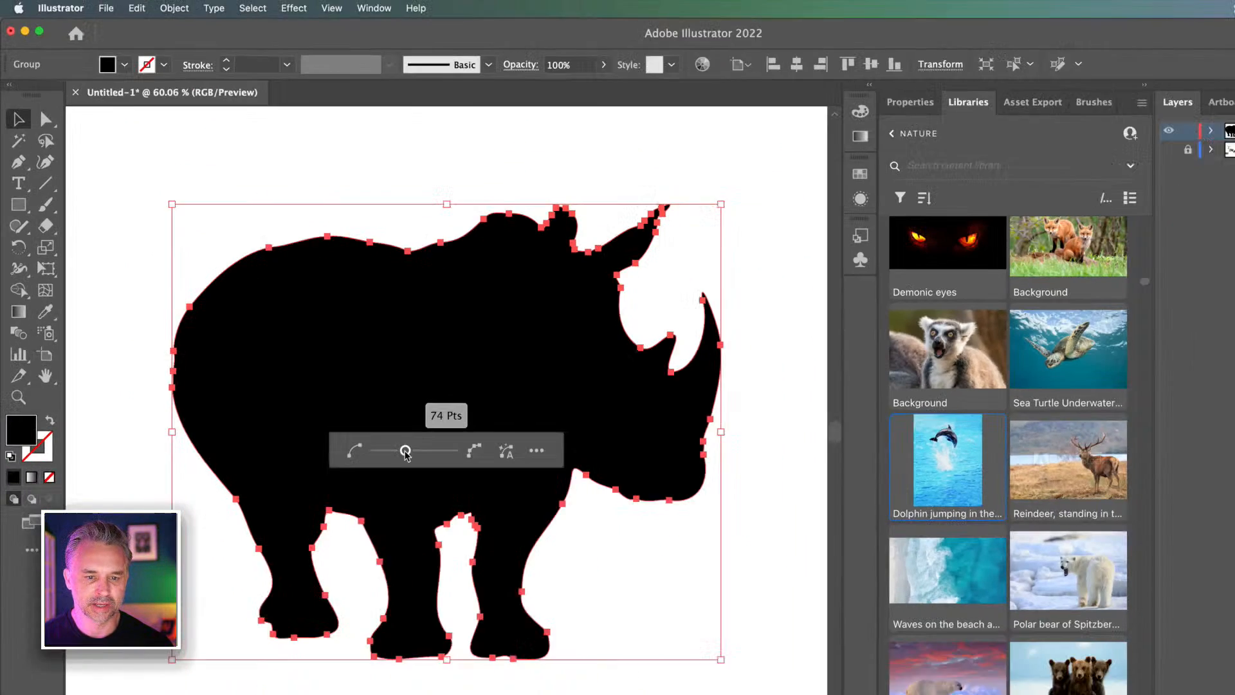
# Examine the simplified rhino contour in Outline and Preview views, with its anchor points and edges hidden and shown
pyautogui.press('super+h')
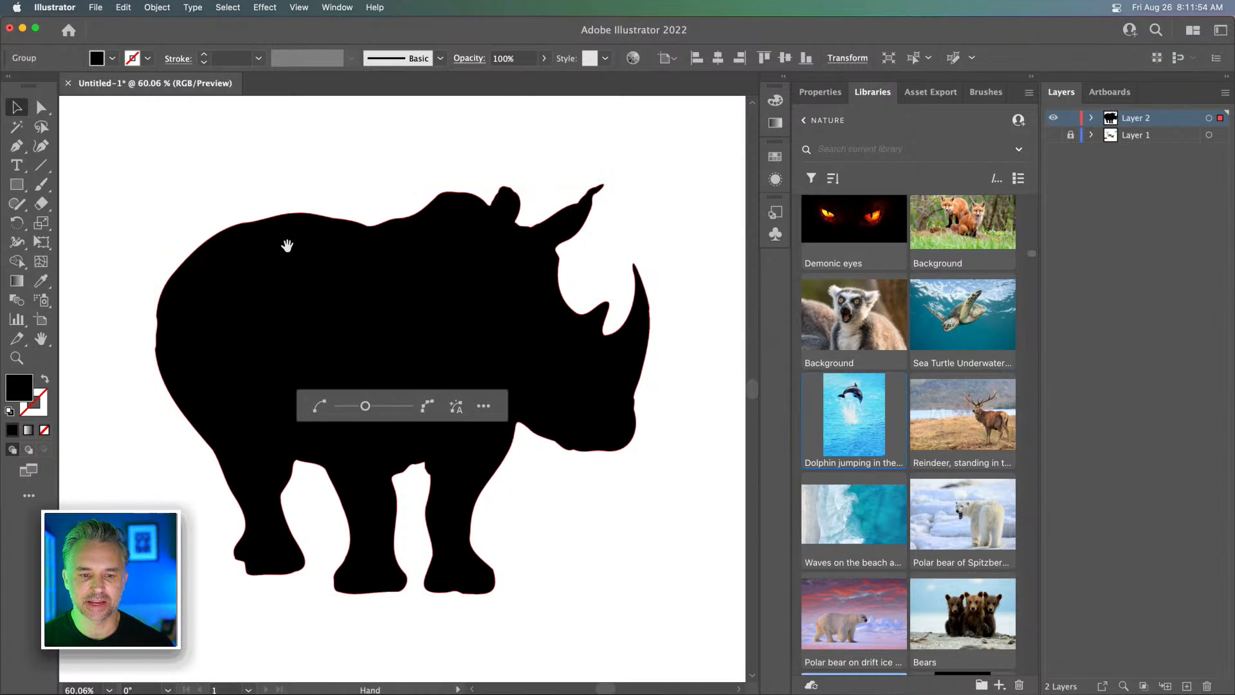
pyautogui.press('space')
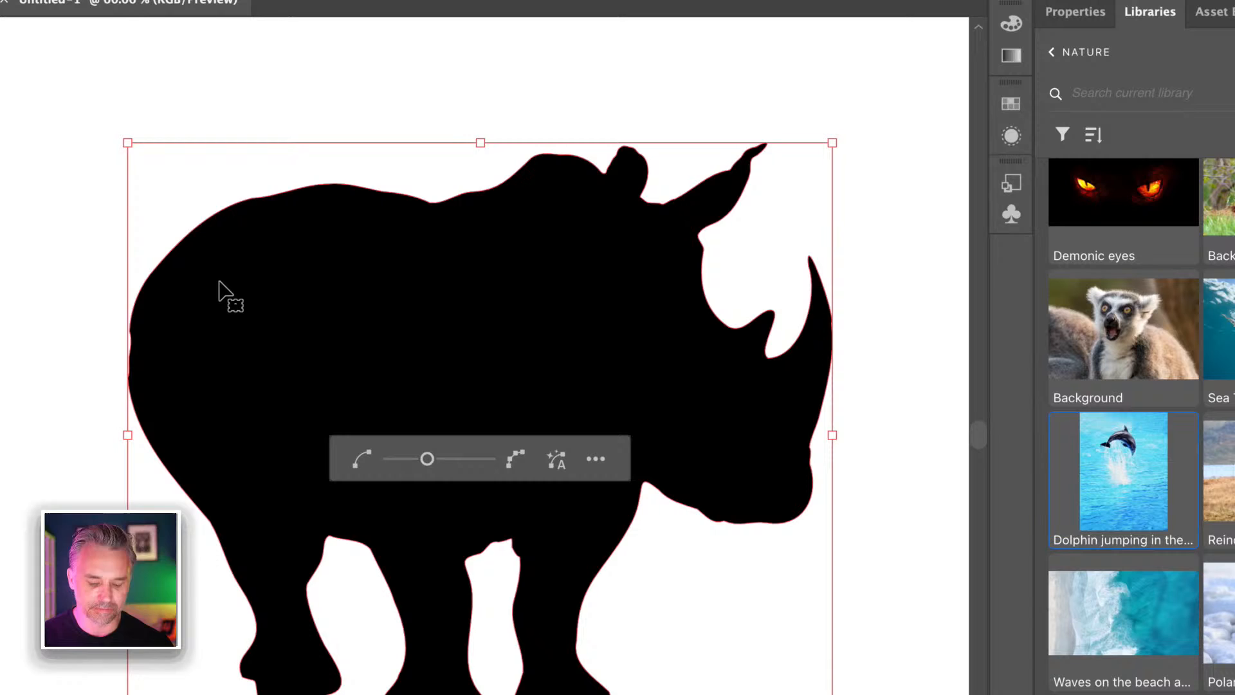
pyautogui.hotkey('shift', 'ctrl', 'b')
pyautogui.hotkey('ctrl', 'y')
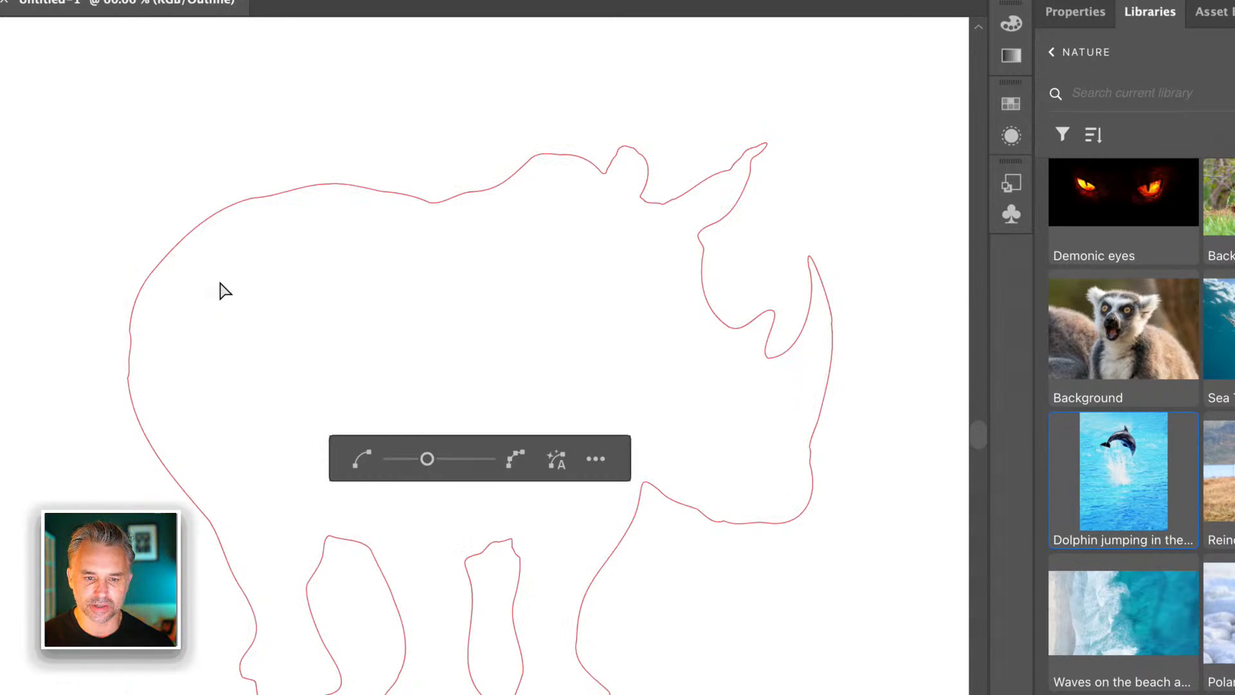
pyautogui.hotkey('ctrl', 'y')
pyautogui.hotkey('shift', 'ctrl', 'b')
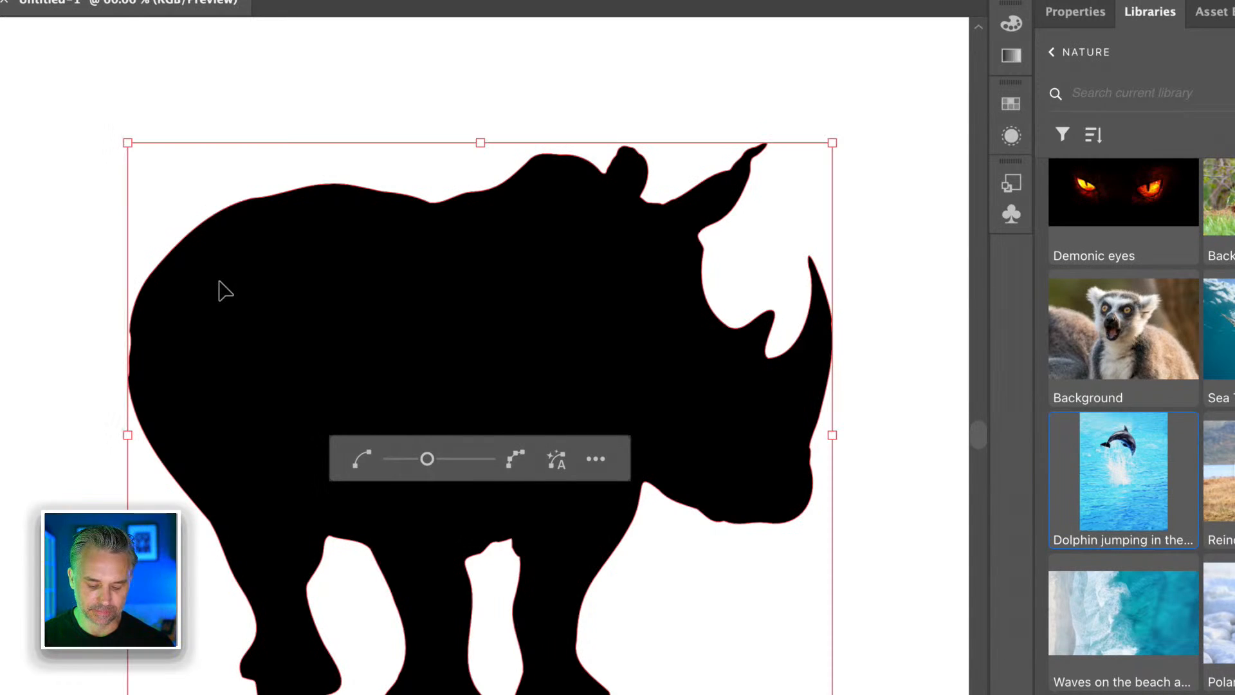
pyautogui.press('space')
pyautogui.press('super+space')
pyautogui.click(330, 322)
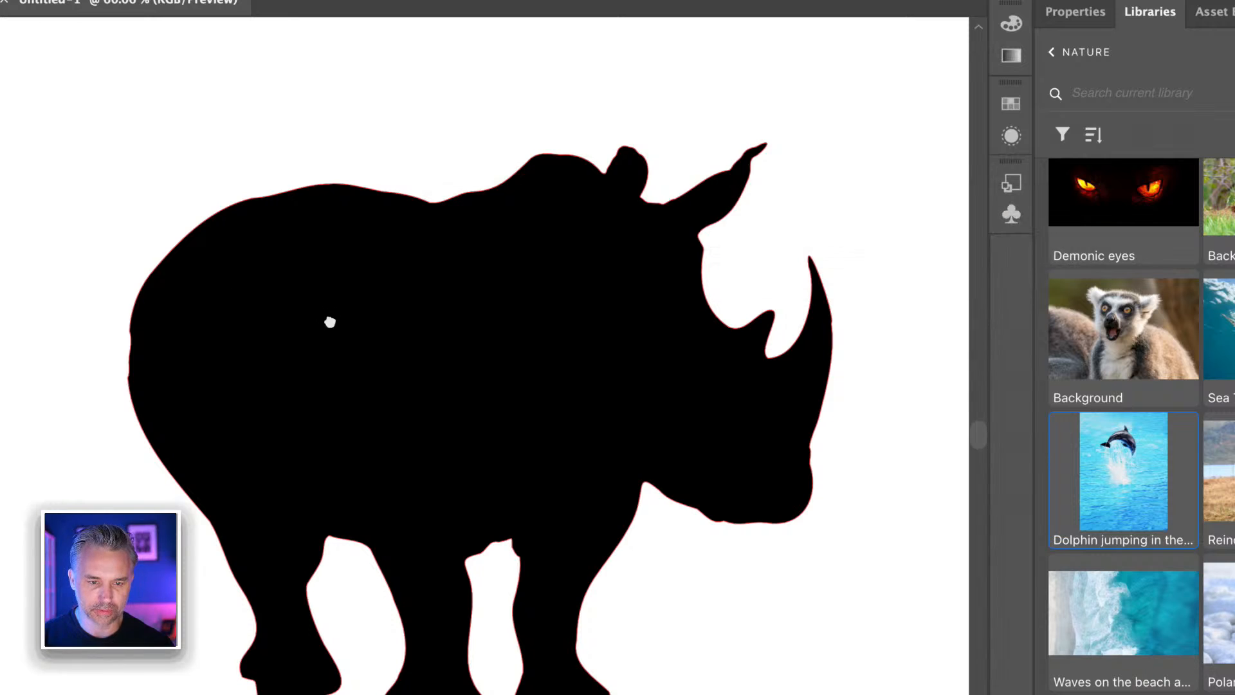
pyautogui.press('a')
pyautogui.press('space')
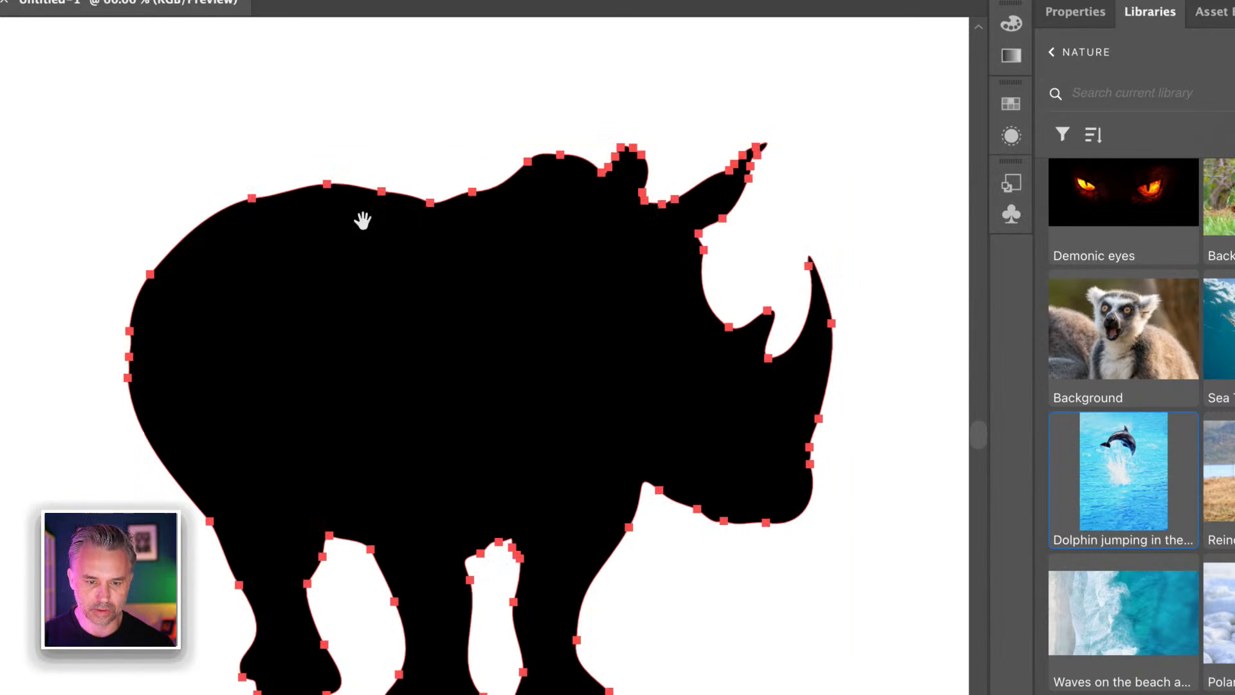
pyautogui.press('v')
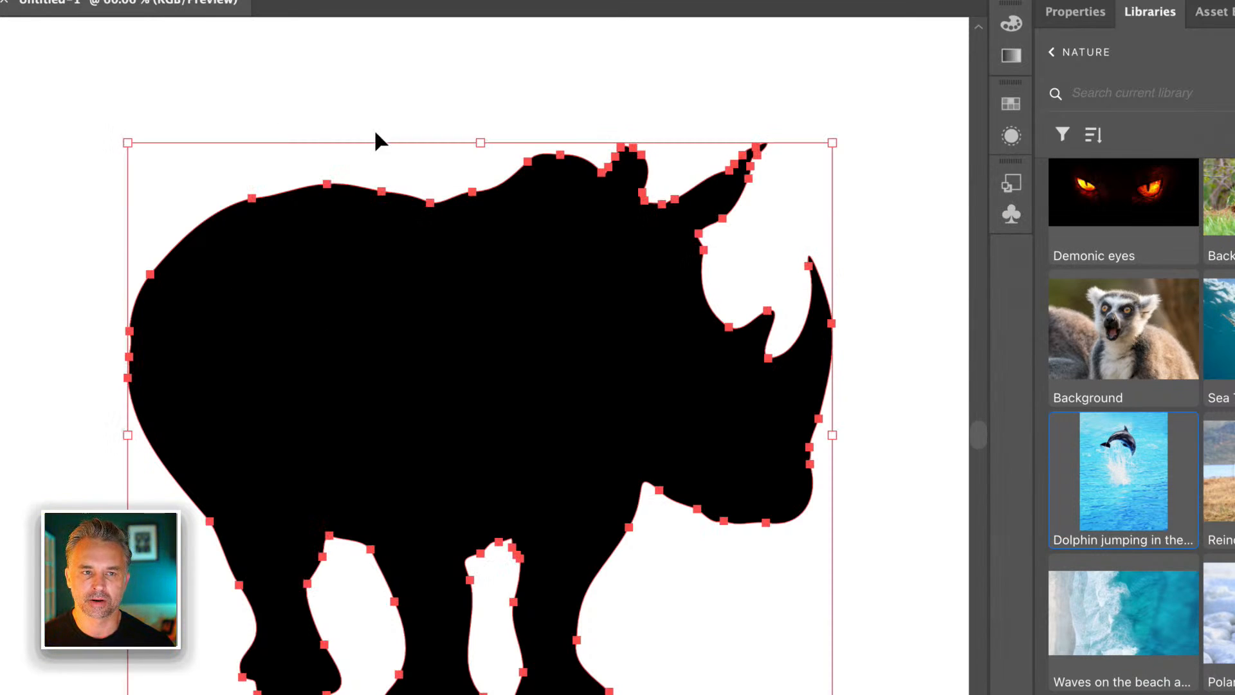
pyautogui.press('super+h')
pyautogui.press('h')
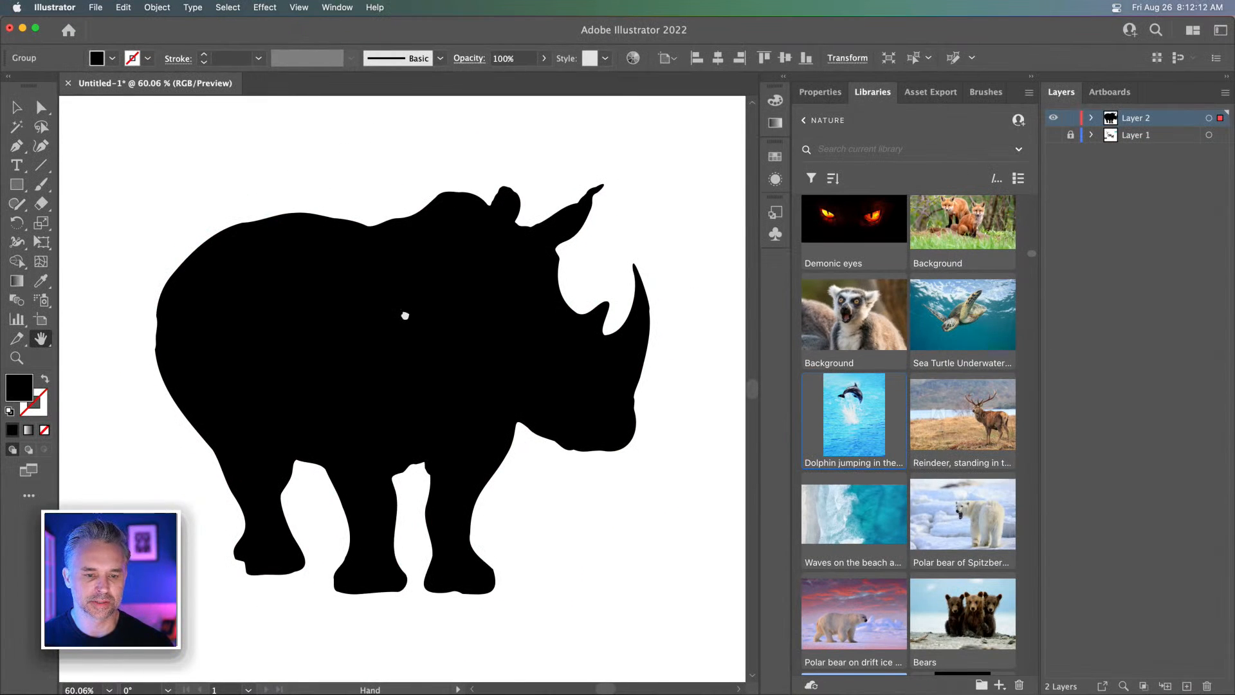
pyautogui.press('v')
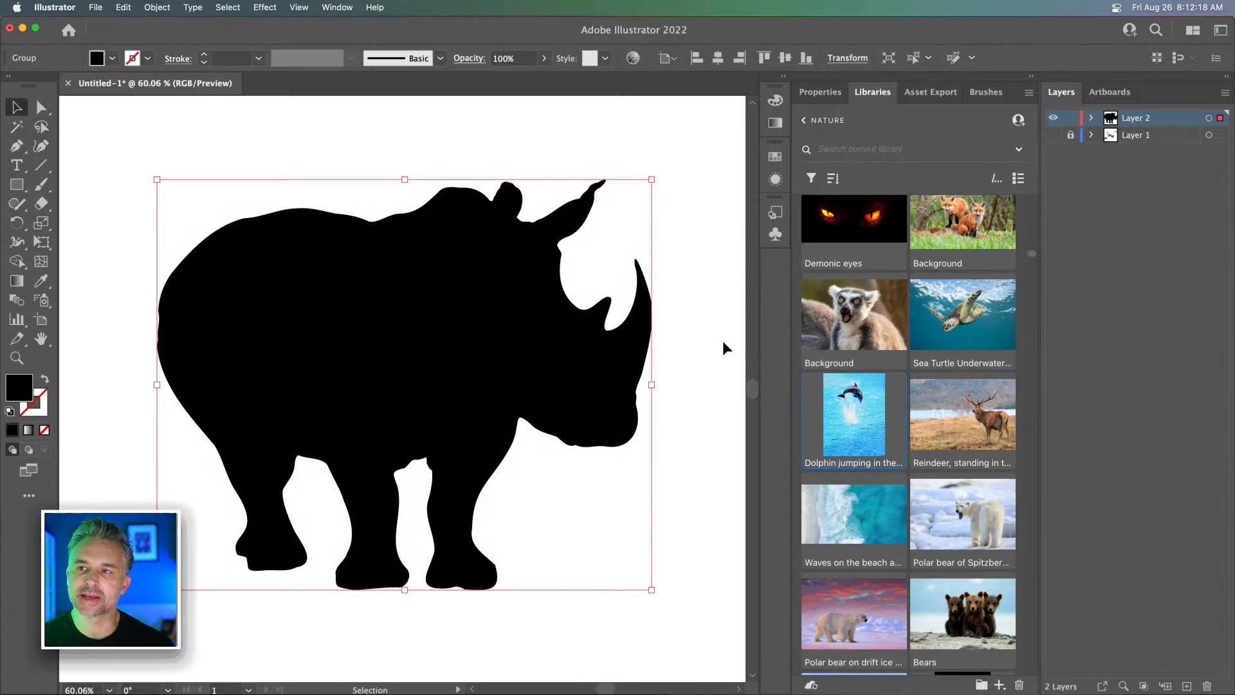
# Find the rhino on white background photo in the Nature library and add a new layer above Layer 2
pyautogui.press('super+minus')
pyautogui.press('super+minus')
pyautogui.press('super+minus')
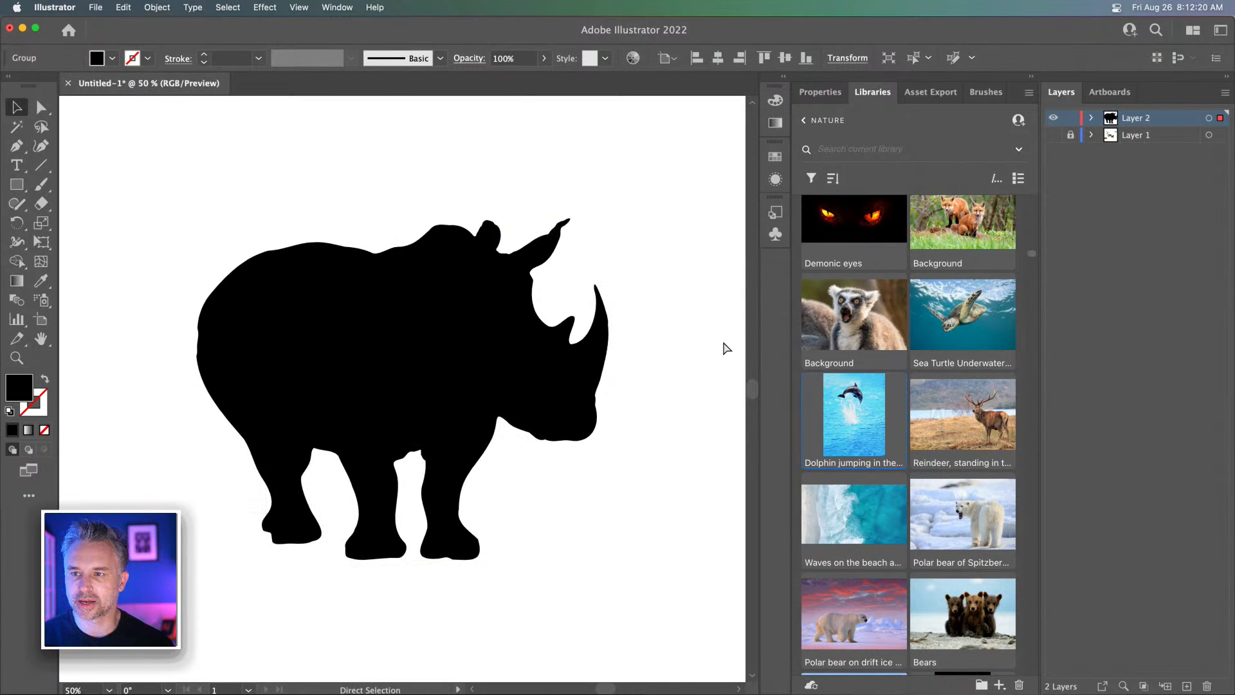
pyautogui.scroll(-5, 863, 392)
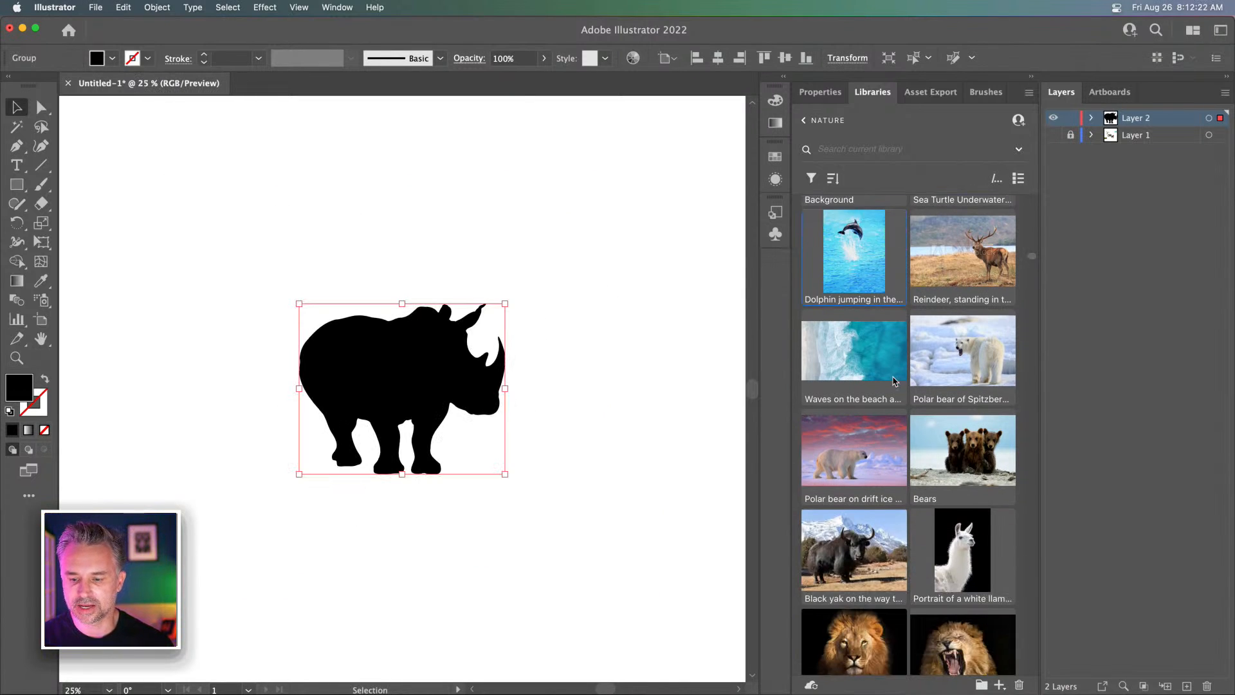
pyautogui.scroll(15, 892, 378)
pyautogui.scroll(10, 892, 377)
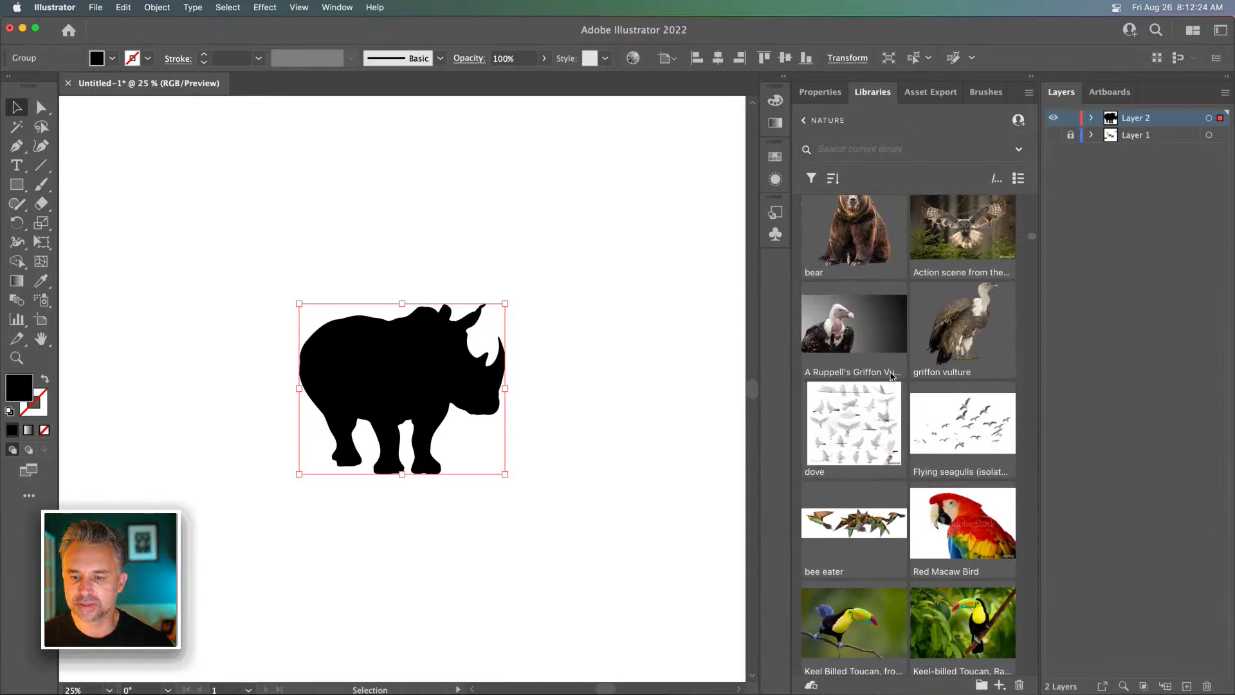
pyautogui.scroll(1, 892, 377)
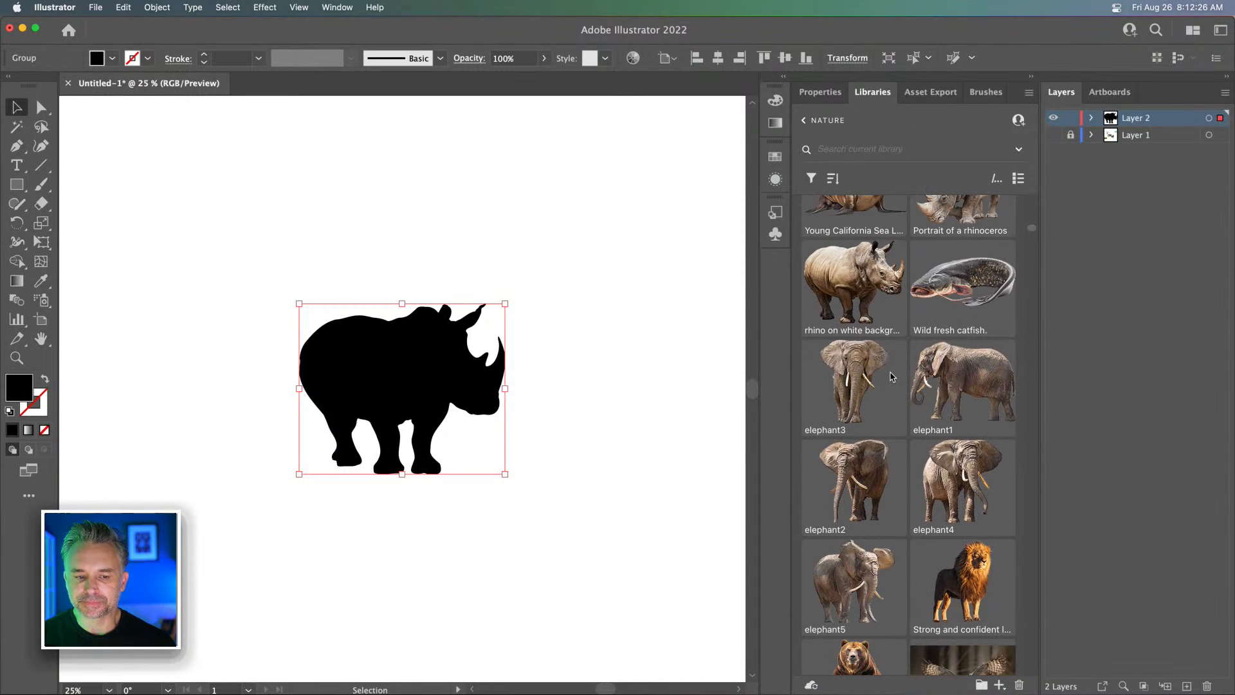
pyautogui.click(841, 285)
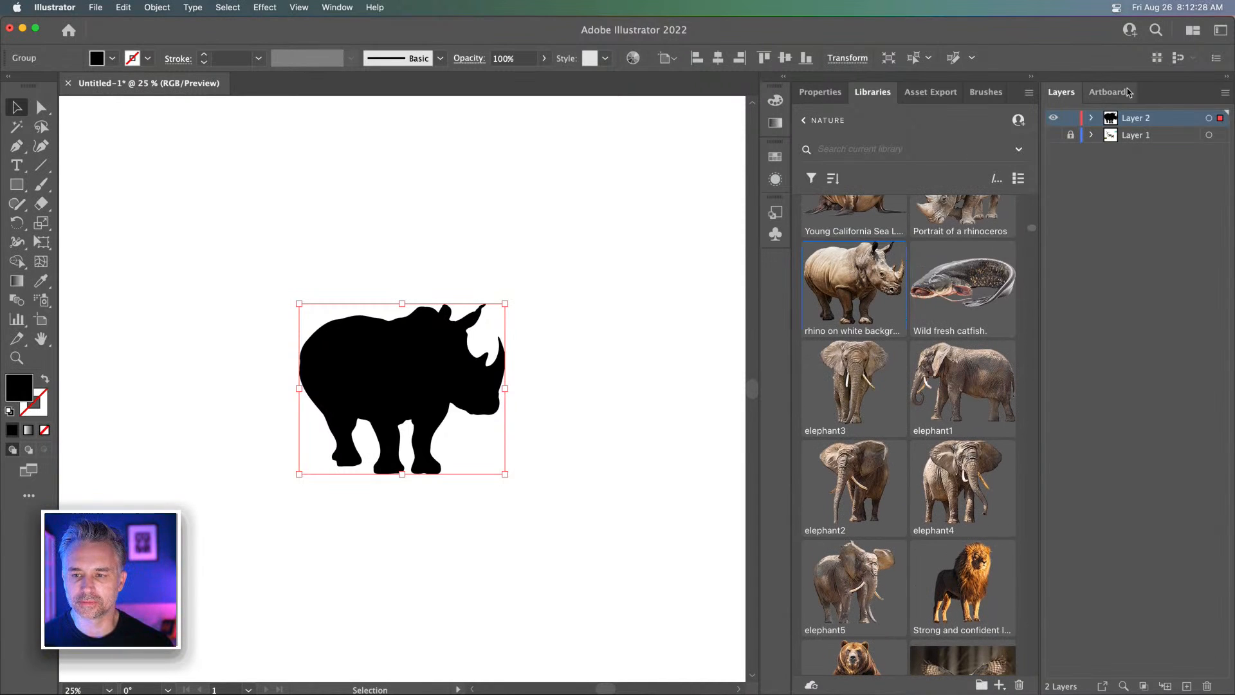
pyautogui.click(1185, 685)
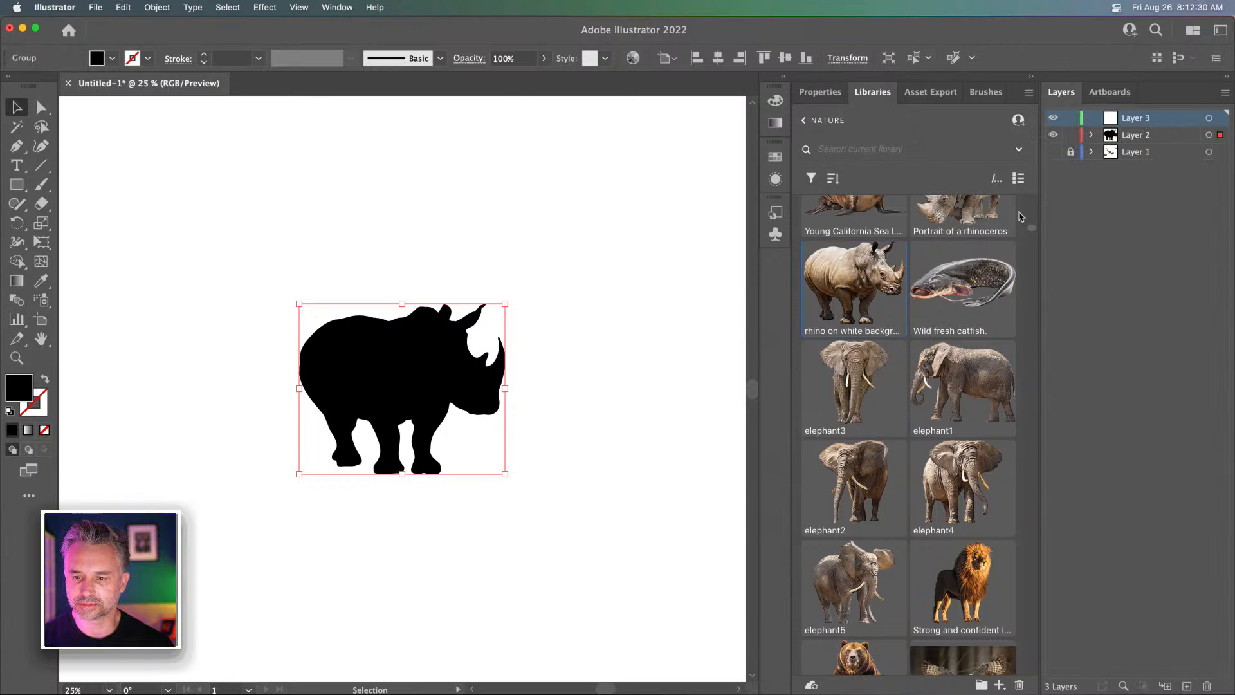
# Place the rhino photo on Layer 3, scale it to about the silhouette's size and position it beside the silhouette's head
pyautogui.moveTo(845, 286); pyautogui.dragTo(353, 372)
pyautogui.click(207, 183)
pyautogui.moveTo(498, 457); pyautogui.dragTo(510, 476)
pyautogui.moveTo(341, 389); pyautogui.dragTo(550, 394)
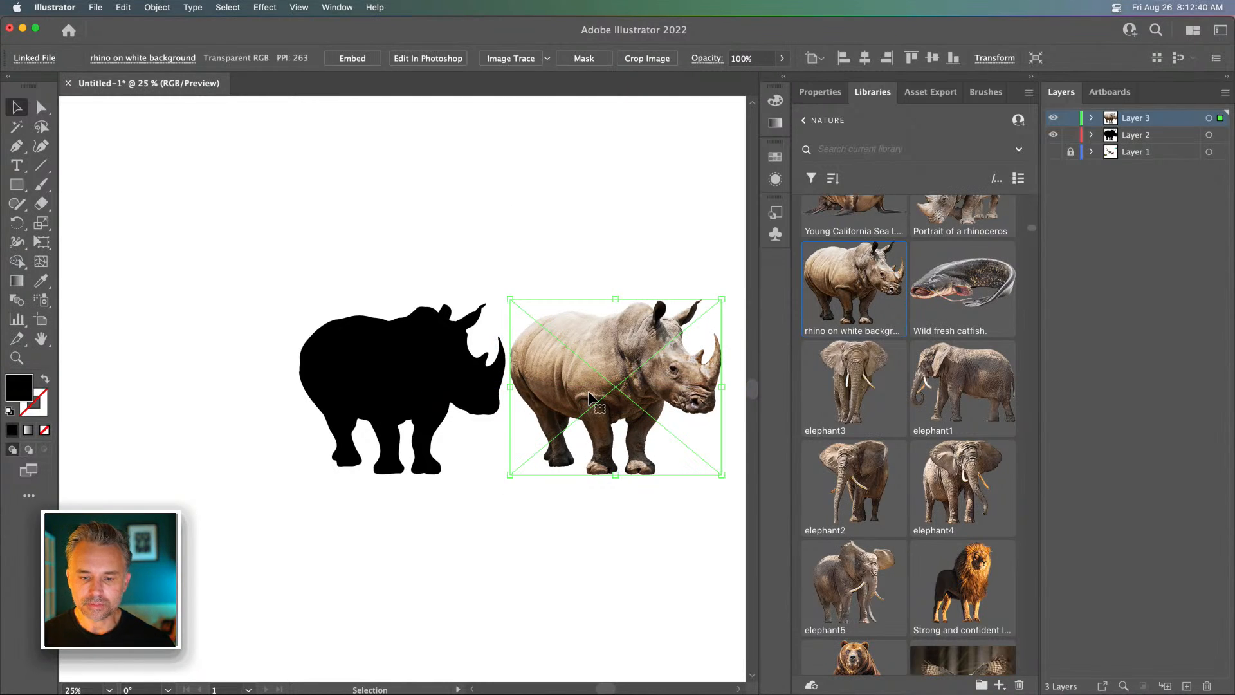
# Add a new layer between the silhouette and photo layers, lock Layers 2 and 3, and make the new layer active
pyautogui.press('super+equal')
pyautogui.press('super+equal')
pyautogui.press('space')
pyautogui.moveTo(244, 267); pyautogui.dragTo(599, 276)
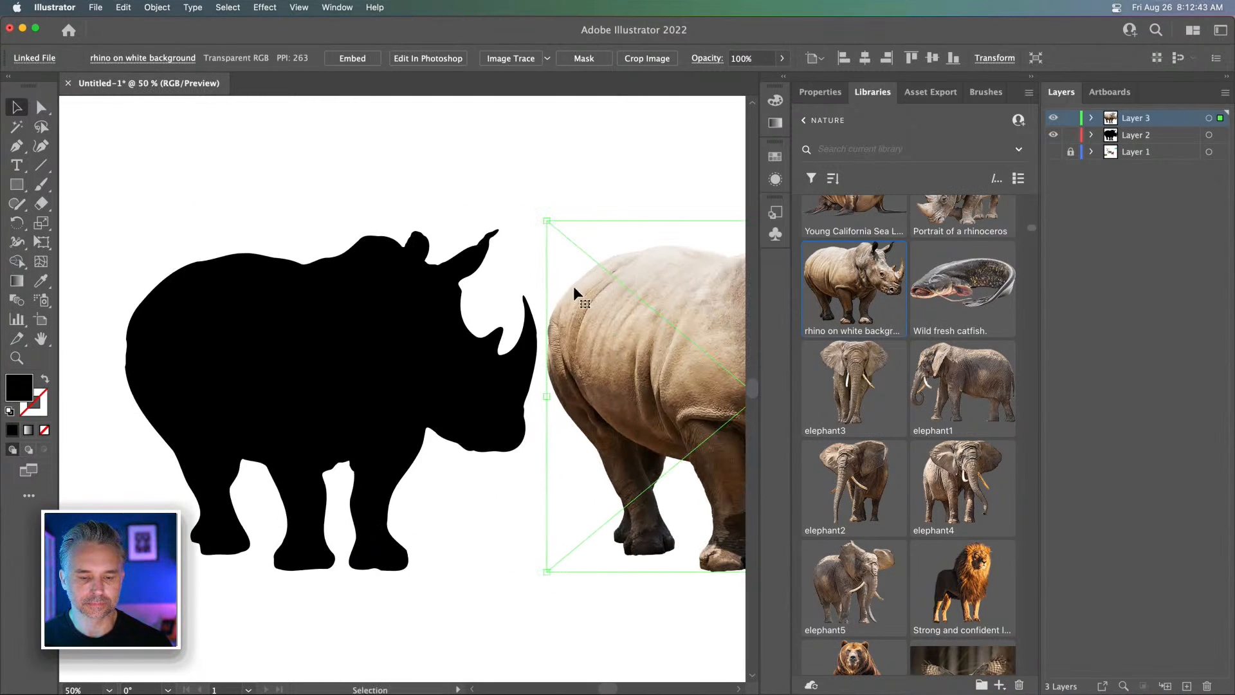
pyautogui.click(1032, 76)
pyautogui.hscroll(2, 392, 173)
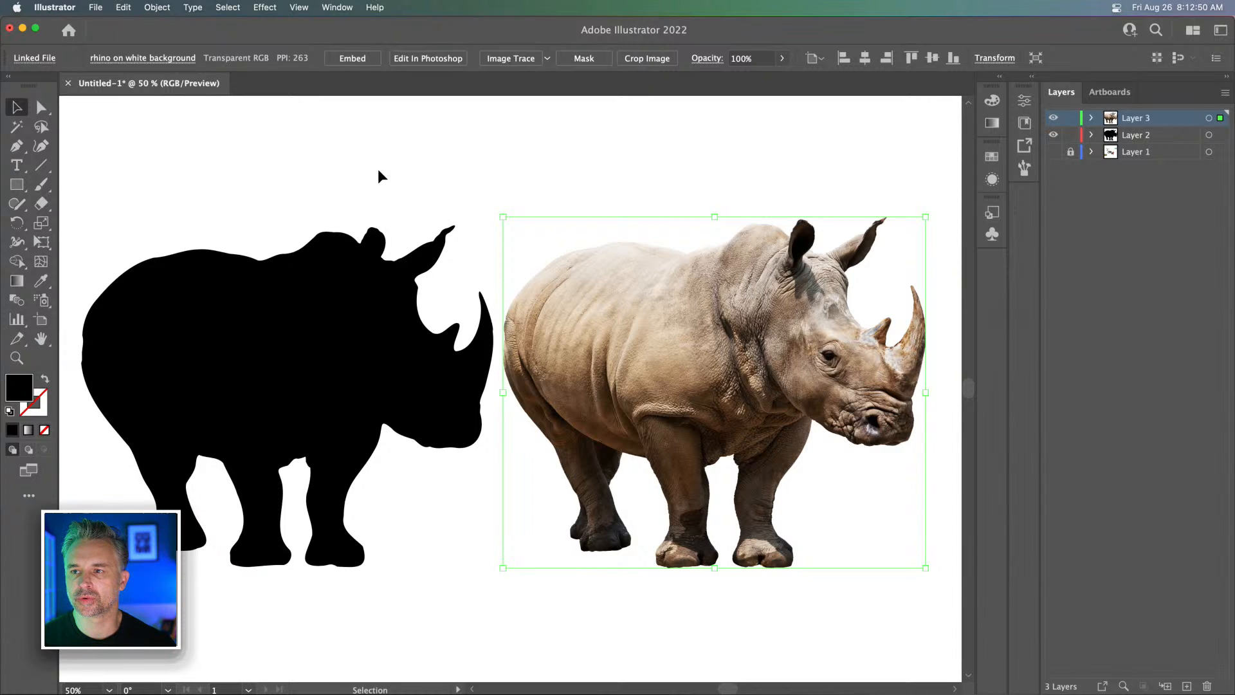
pyautogui.click(351, 291)
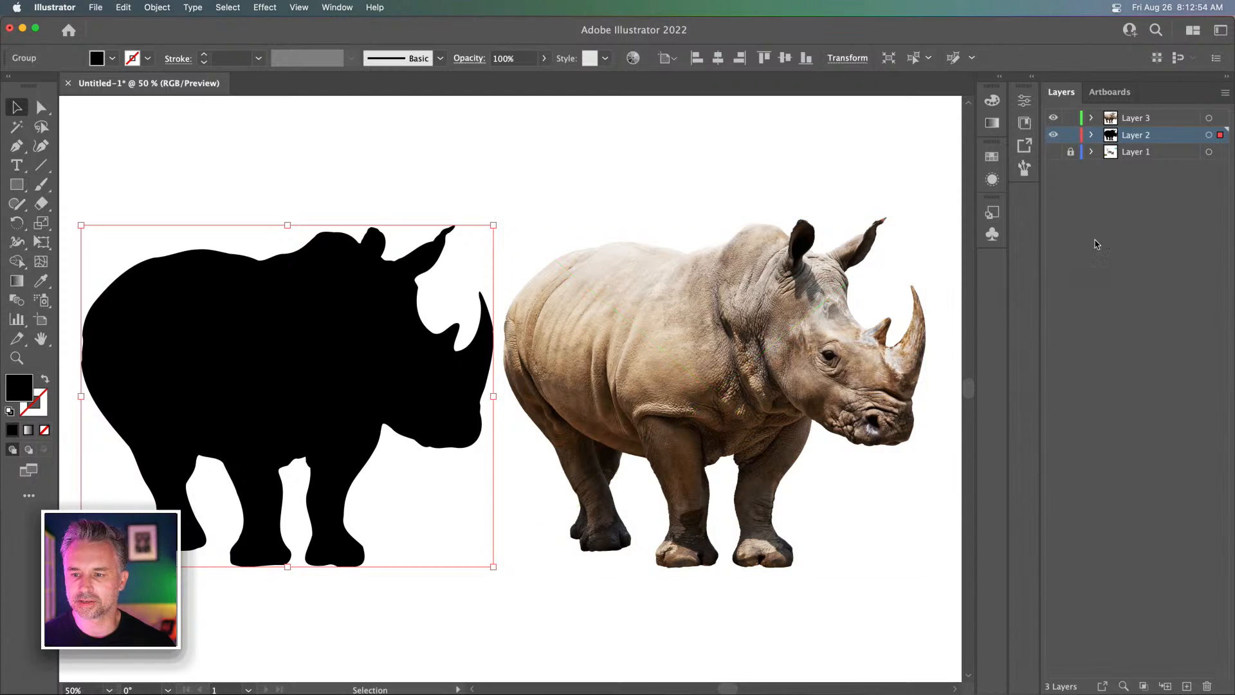
pyautogui.click(1186, 686)
pyautogui.click(1071, 151)
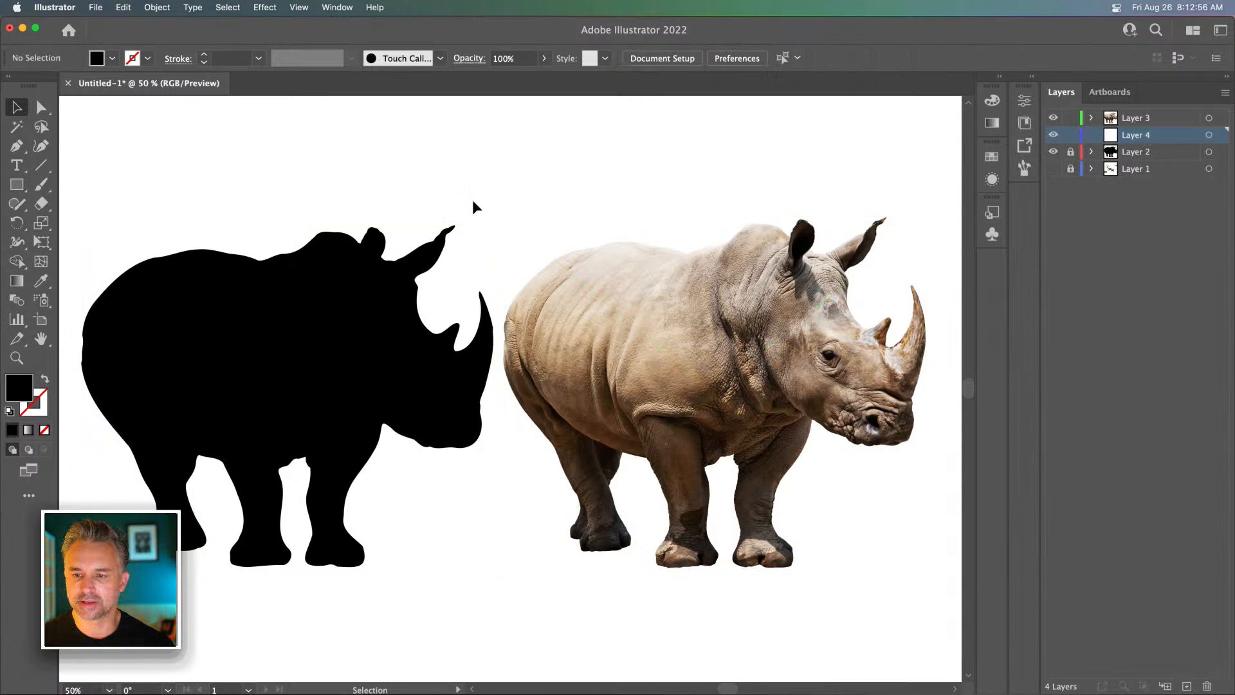
pyautogui.click(643, 277)
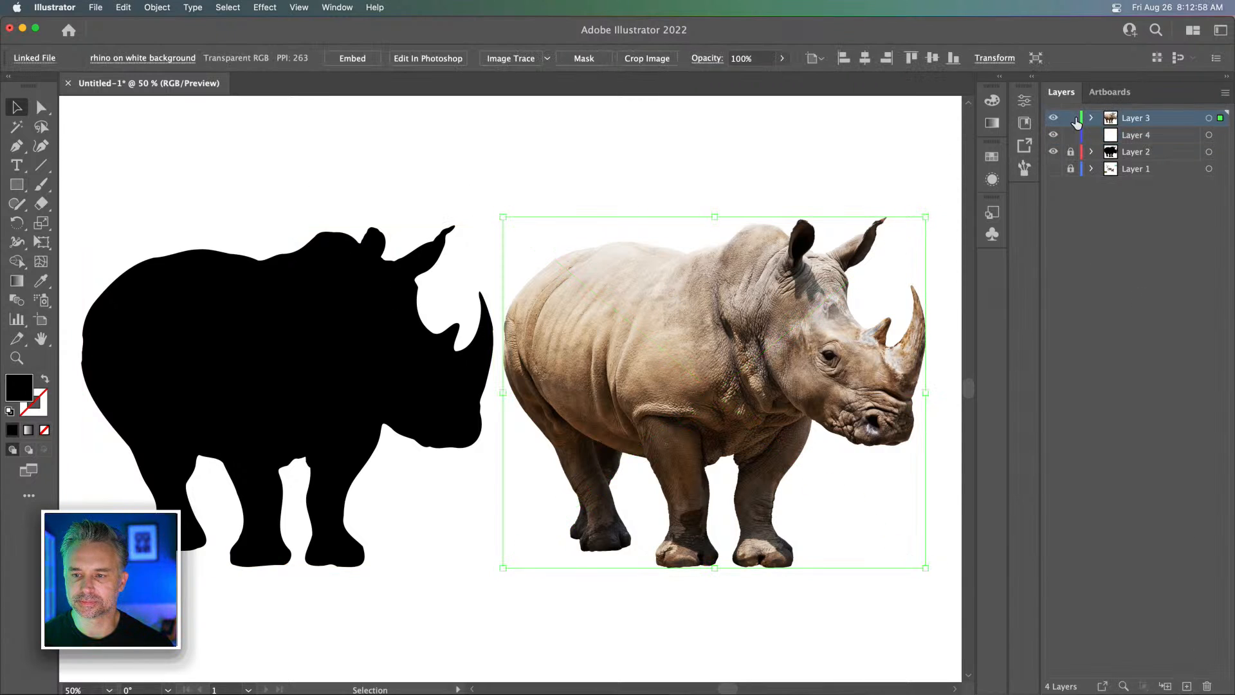
pyautogui.click(1071, 119)
pyautogui.click(1142, 136)
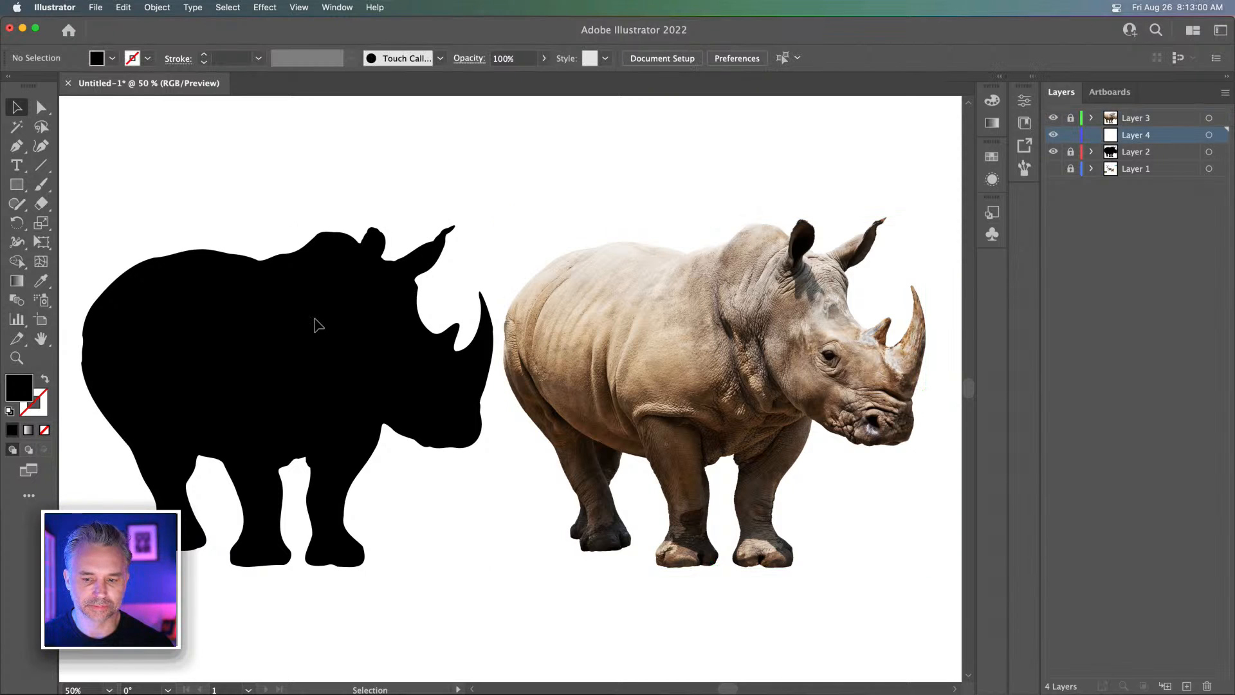
# Select the Pencil tool and set its colours to a white fill with no stroke
pyautogui.press('cmd+equal')
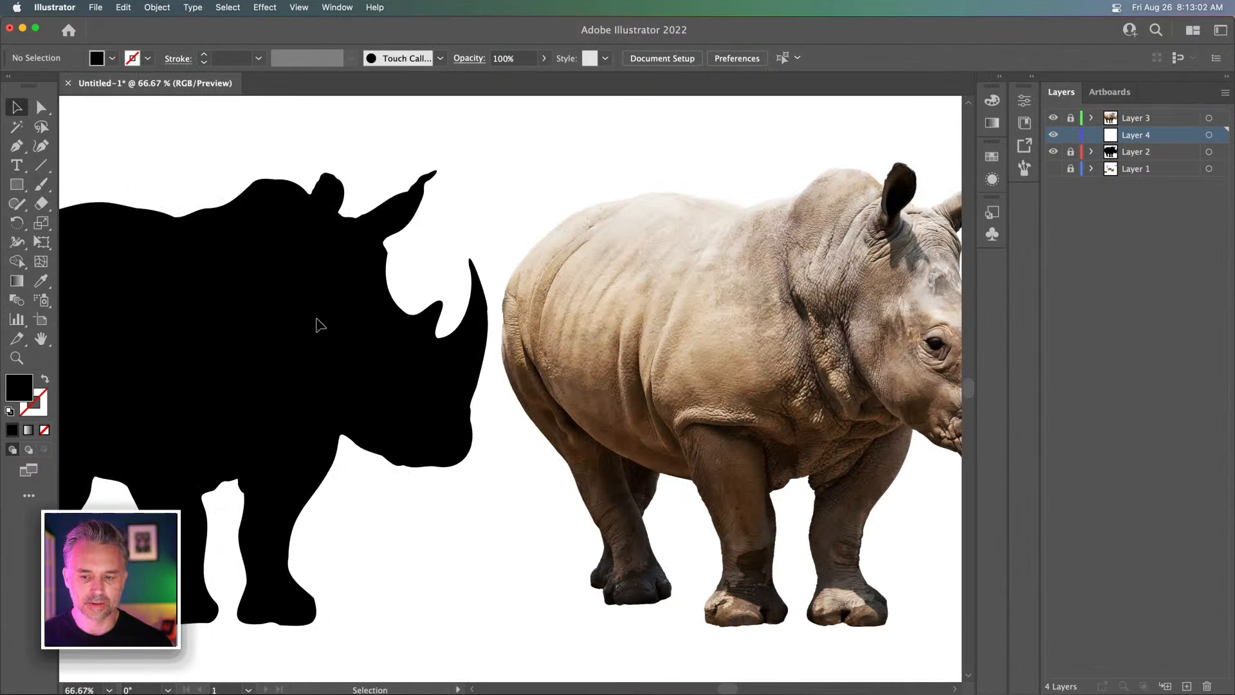
pyautogui.hscroll(2, 305, 310)
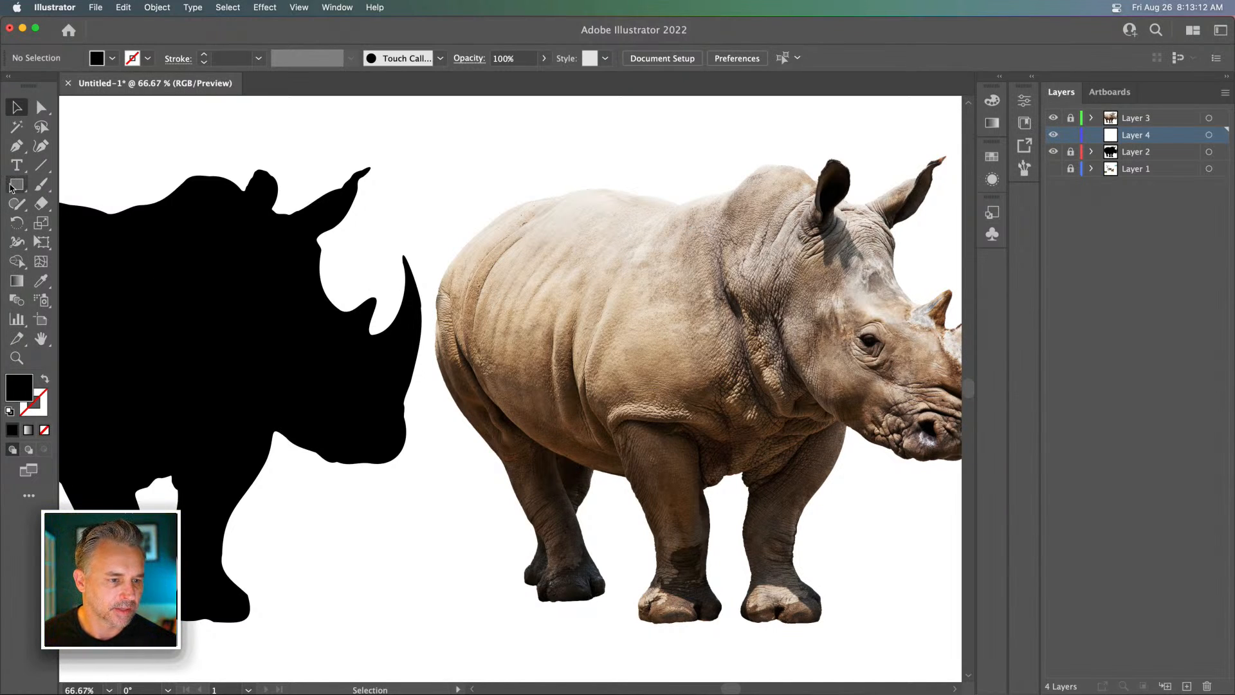
pyautogui.click(17, 203)
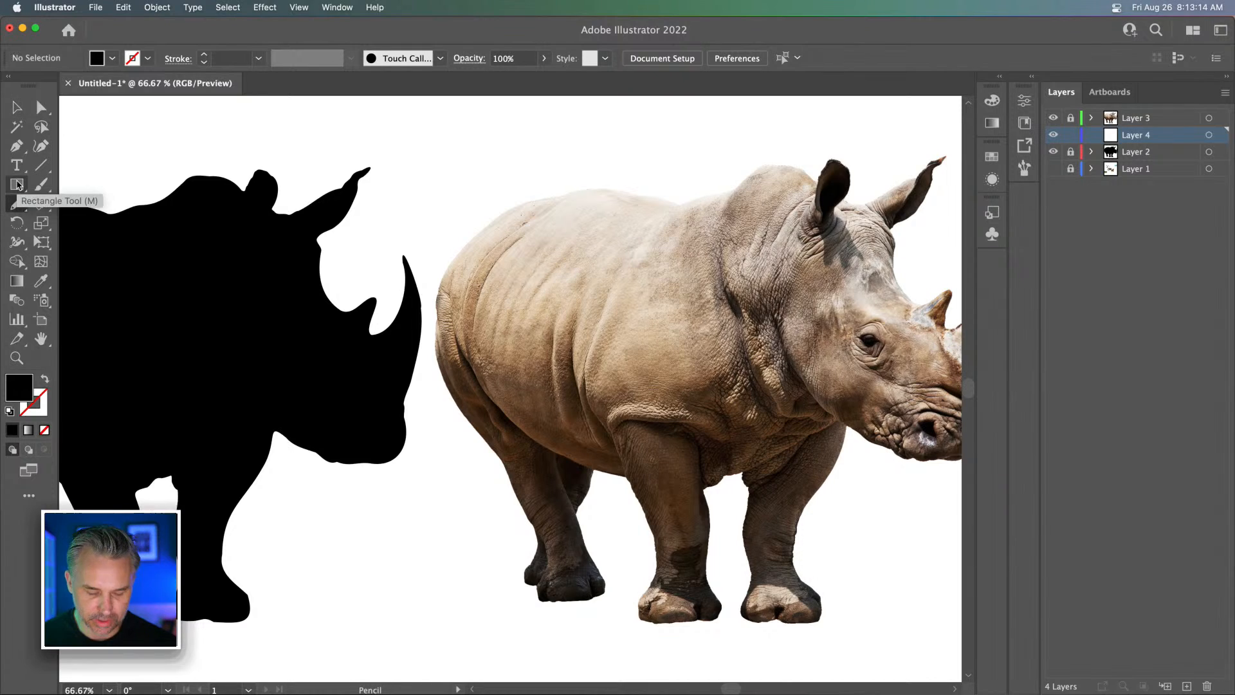
pyautogui.click(9, 410)
pyautogui.moveTo(211, 309)
pyautogui.mouseDown()
pyautogui.moveTo(229, 309)
pyautogui.moveTo(217, 309)
pyautogui.mouseUp()
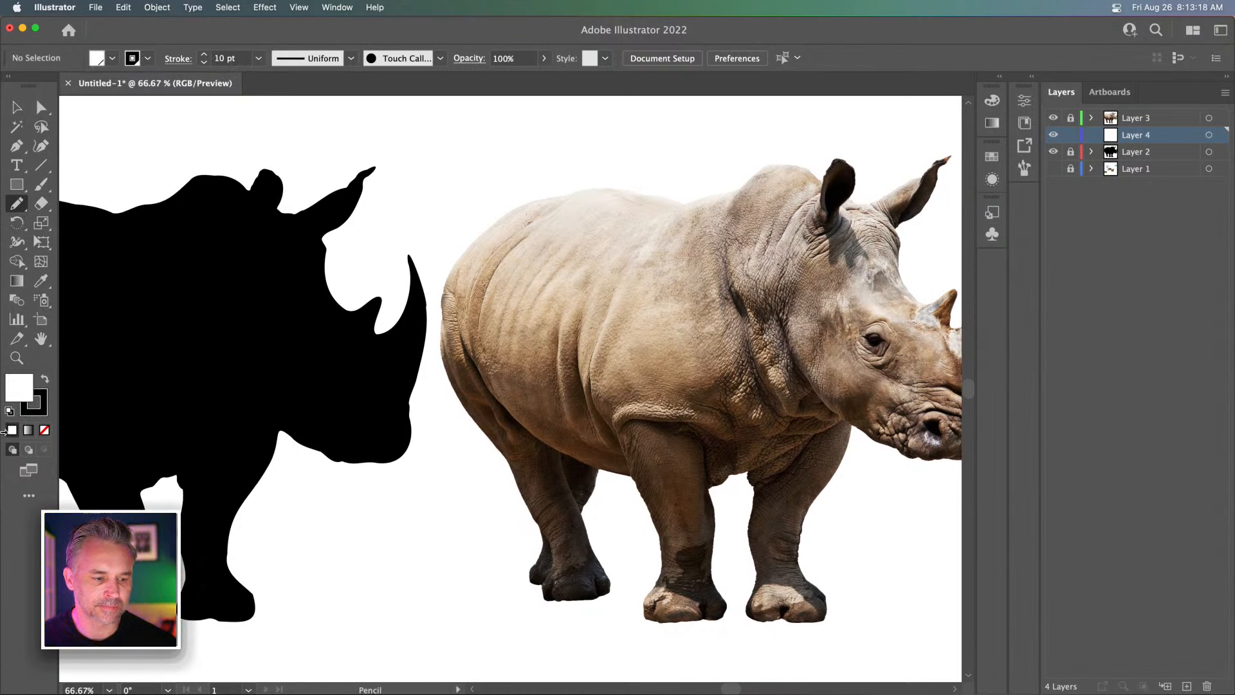
pyautogui.click(47, 395)
pyautogui.click(44, 429)
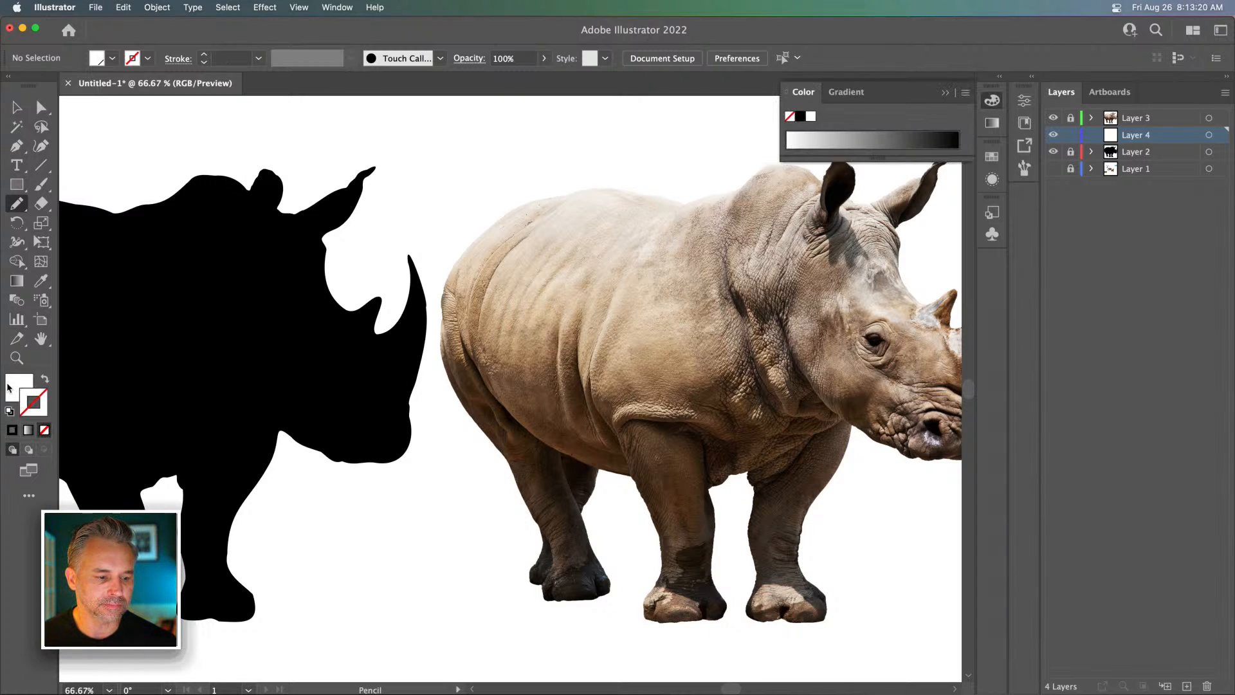
pyautogui.click(20, 392)
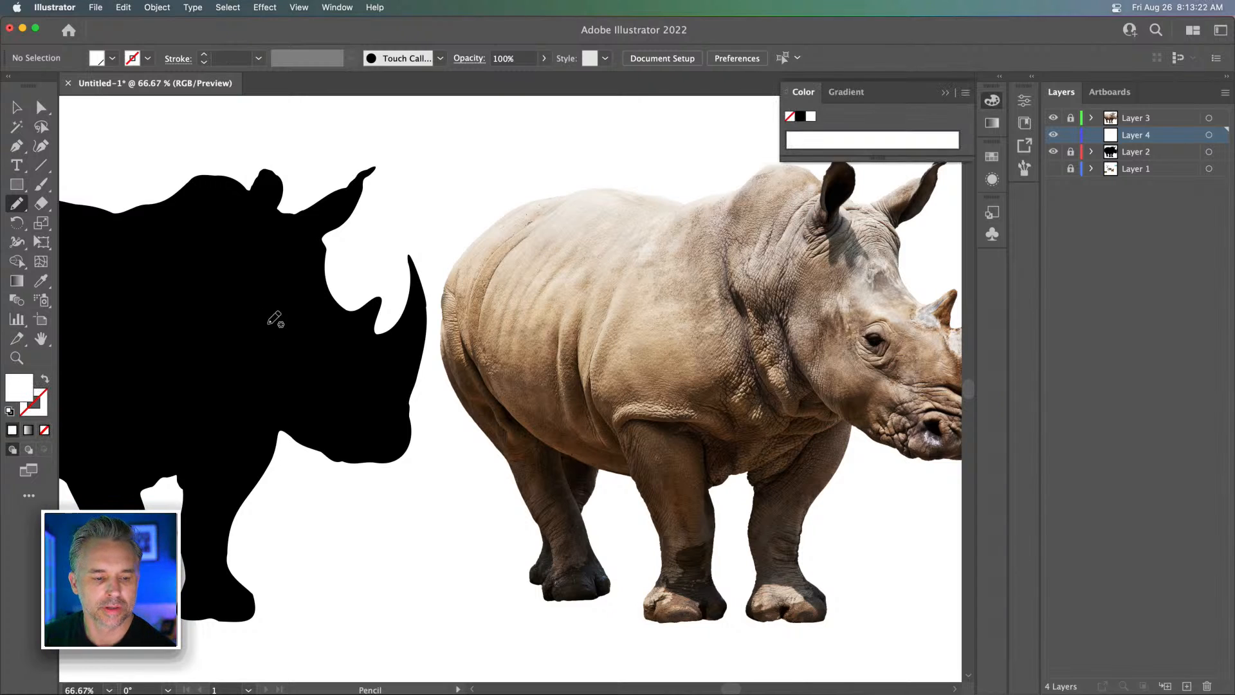
# Draw a small closed oval for the eye on the rhino silhouette's head with the Pencil tool and select it
pyautogui.moveTo(277, 318)
pyautogui.mouseDown()
pyautogui.moveTo(292, 317)
pyautogui.moveTo(278, 315)
pyautogui.mouseUp()
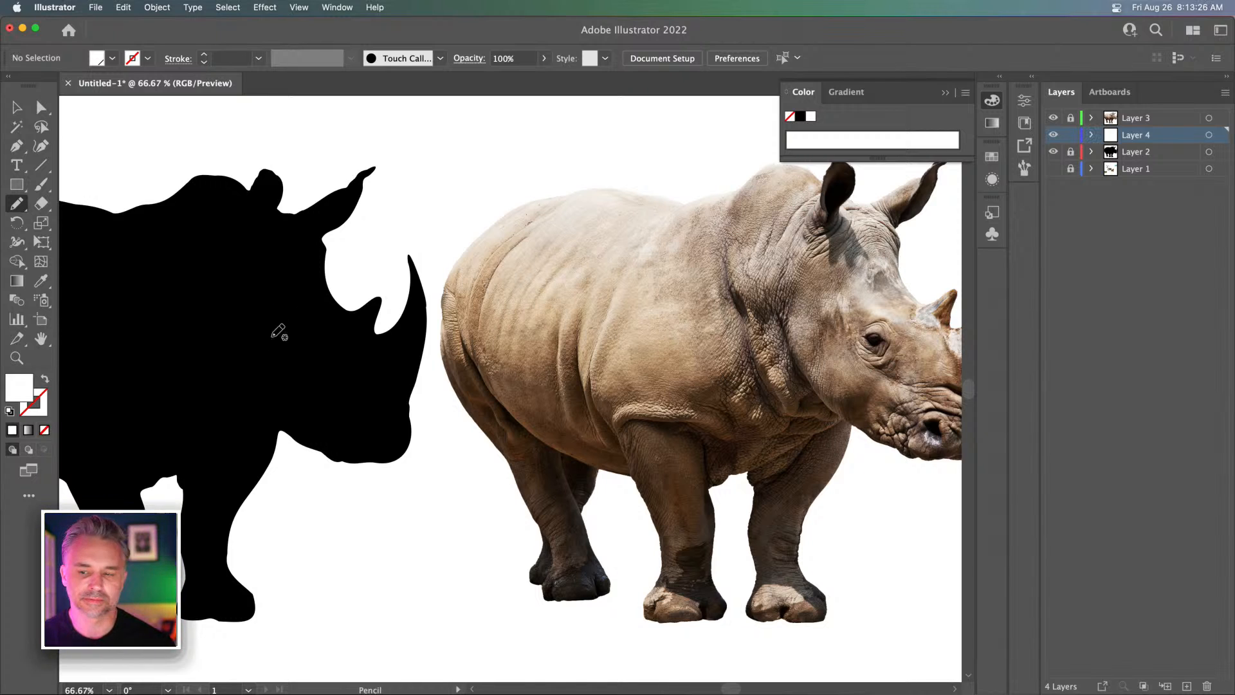
pyautogui.click(17, 107)
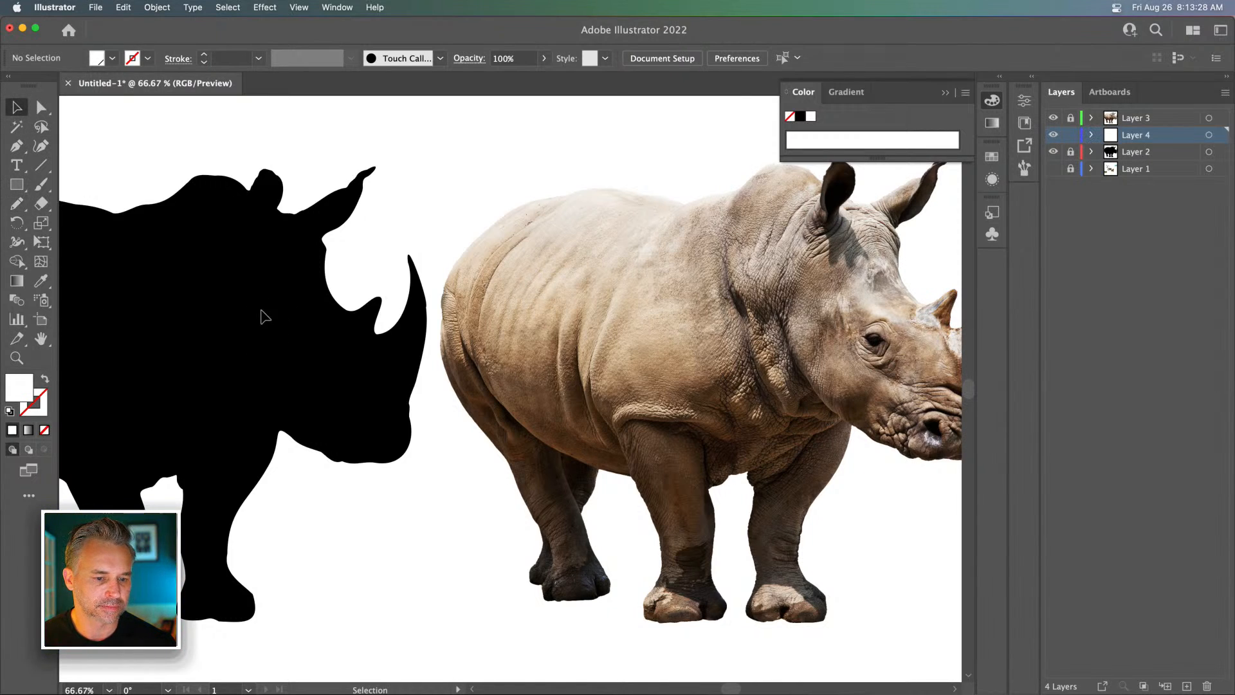
pyautogui.moveTo(261, 313); pyautogui.dragTo(356, 389)
pyautogui.moveTo(222, 291); pyautogui.dragTo(363, 316)
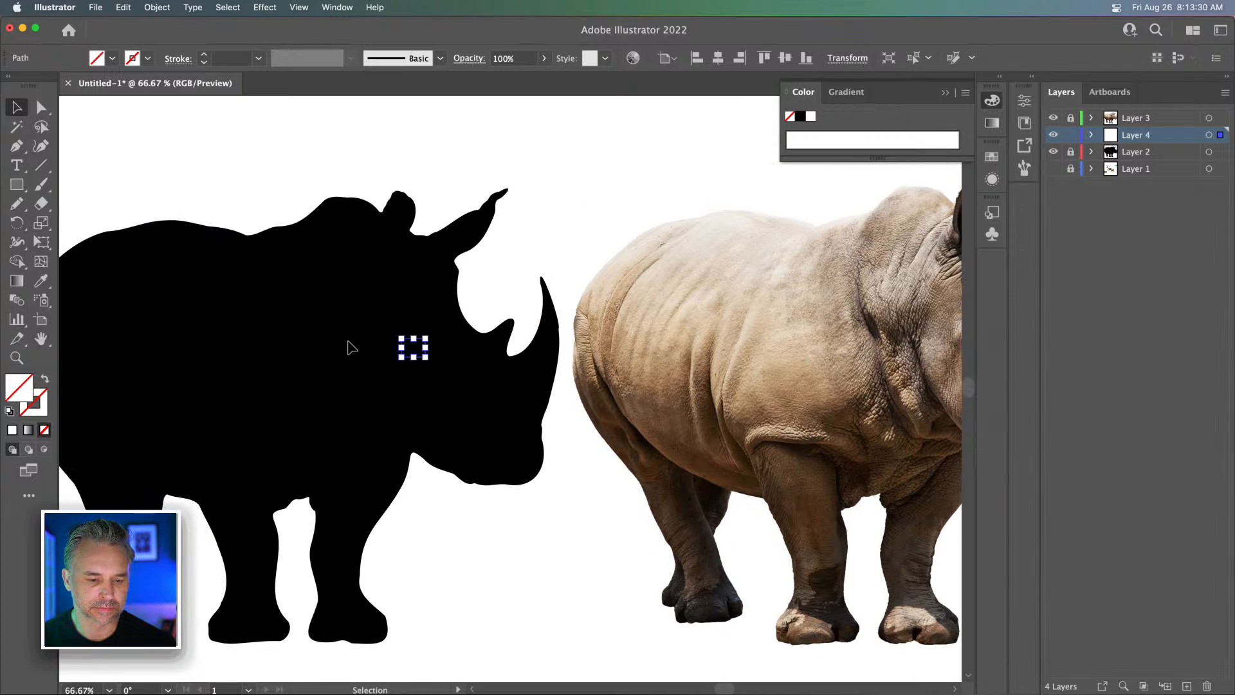
# Give the eye shape a white fill and no stroke
pyautogui.click(8, 412)
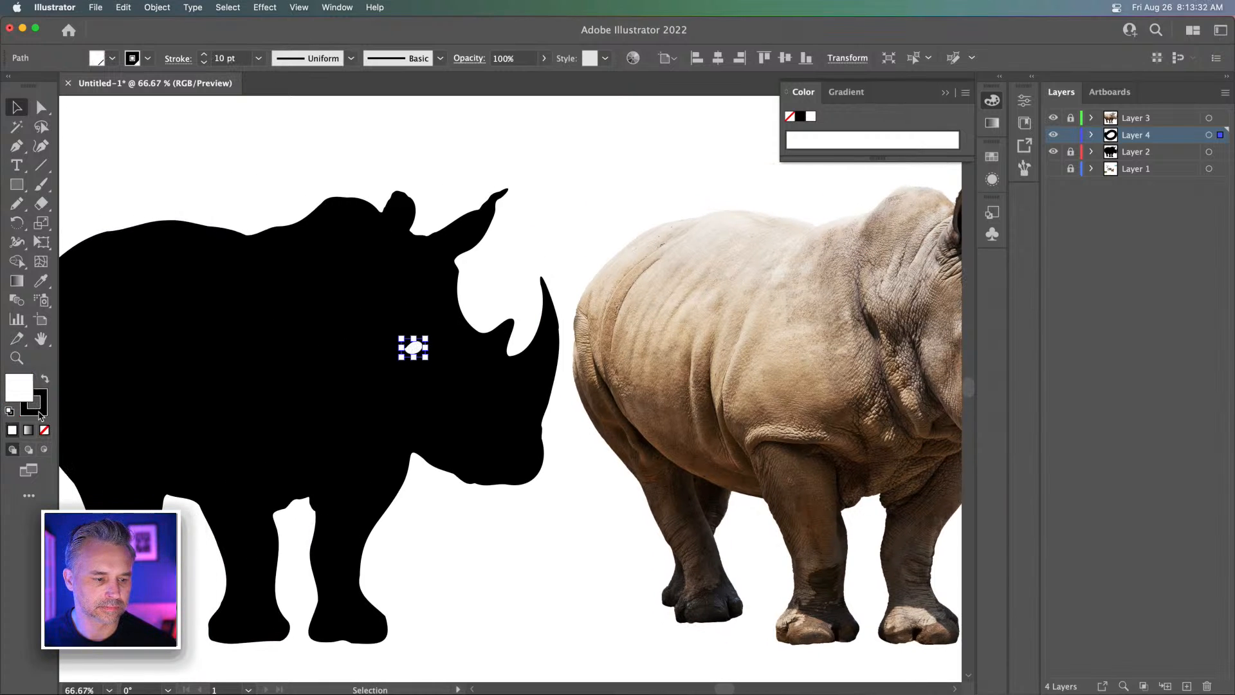
pyautogui.click(39, 413)
pyautogui.click(44, 430)
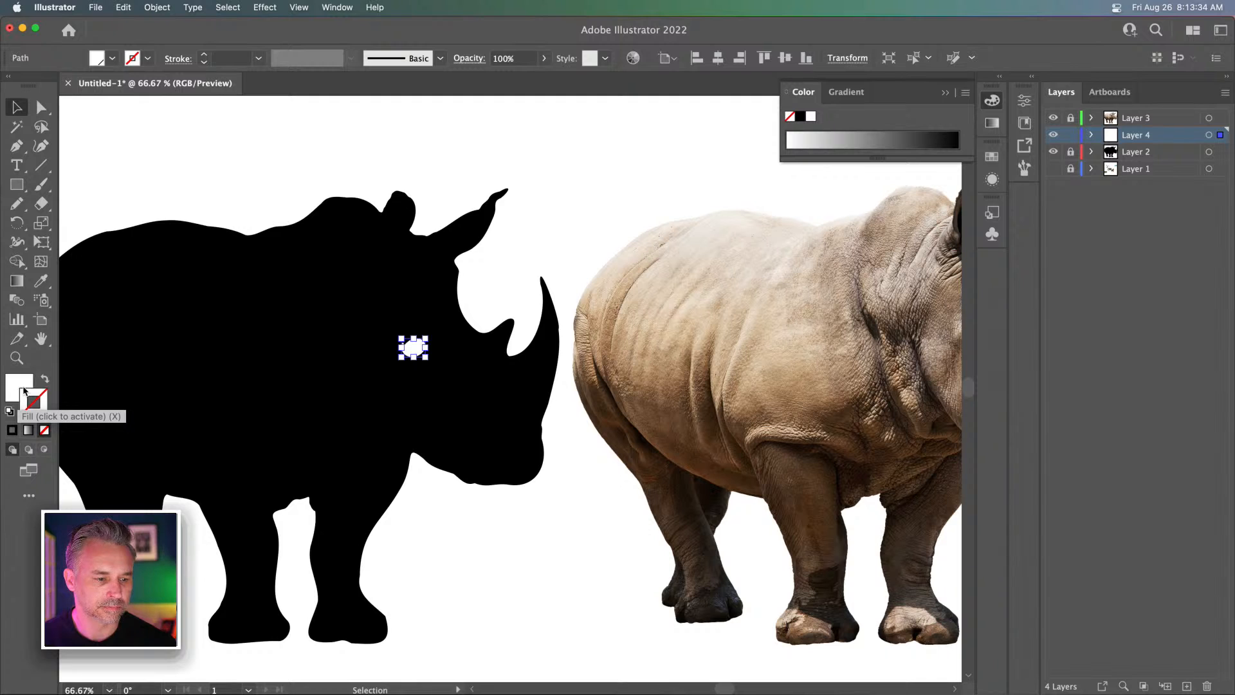
pyautogui.click(24, 390)
pyautogui.click(331, 339)
pyautogui.moveTo(379, 290); pyautogui.dragTo(300, 285)
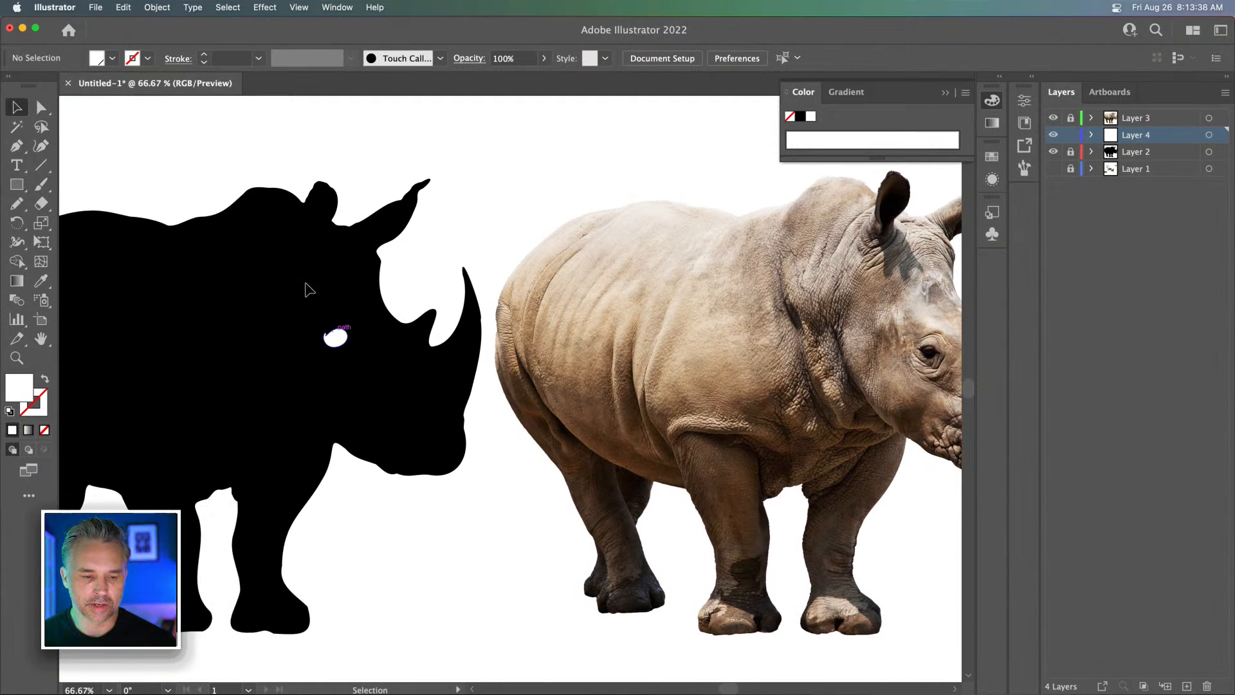
# Draw a black ellipse without stroke over the white eye shape as the pupil, leaving a thin white rim
pyautogui.press('super+equal')
pyautogui.press('super+equal')
pyautogui.moveTo(304, 277); pyautogui.dragTo(550, 350)
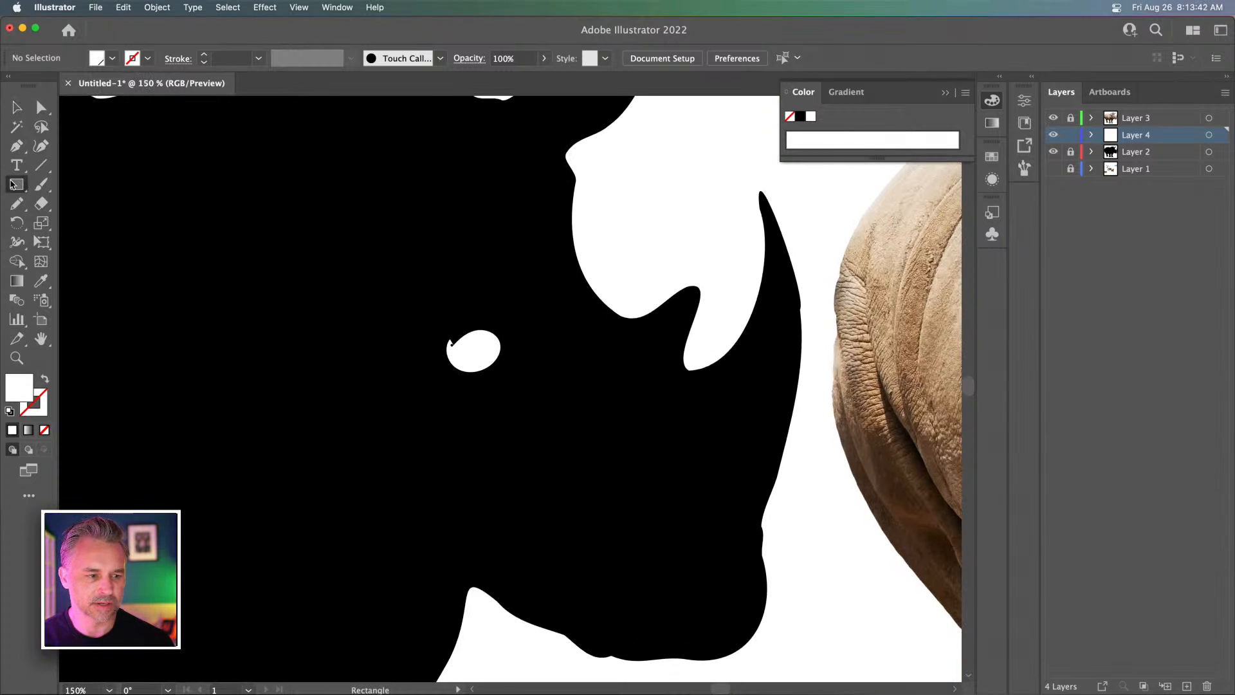
pyautogui.moveTo(17, 184); pyautogui.dragTo(83, 221)
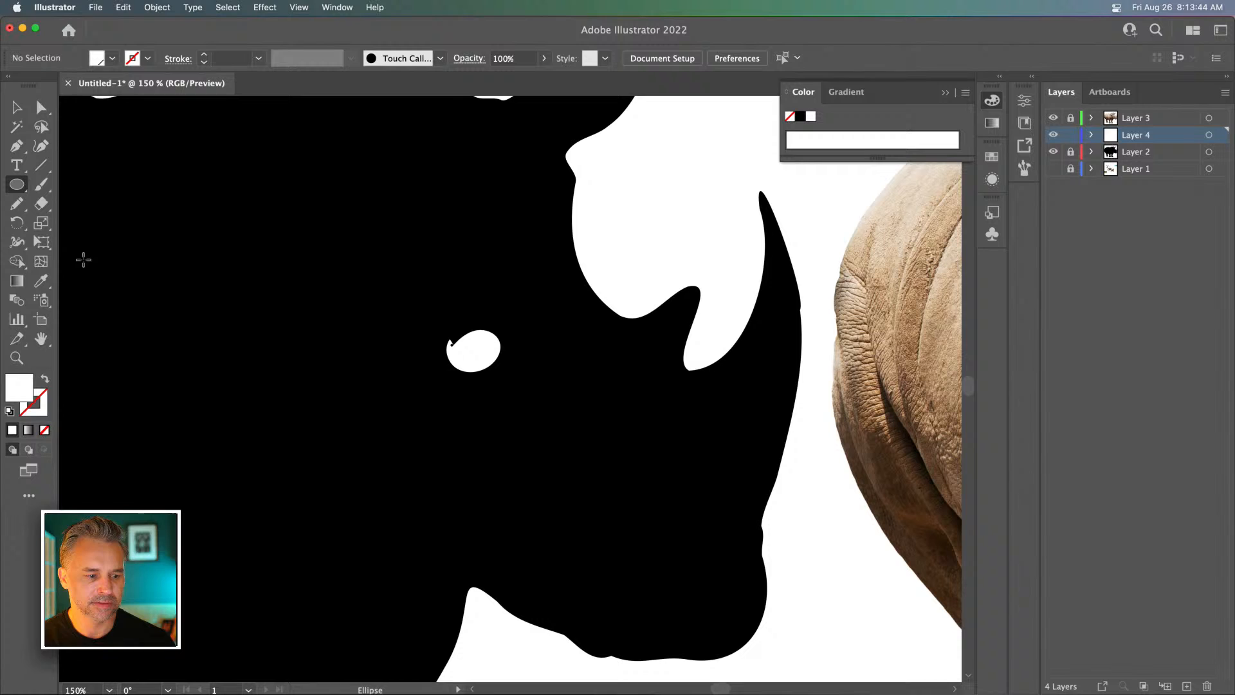
pyautogui.doubleClick(21, 393)
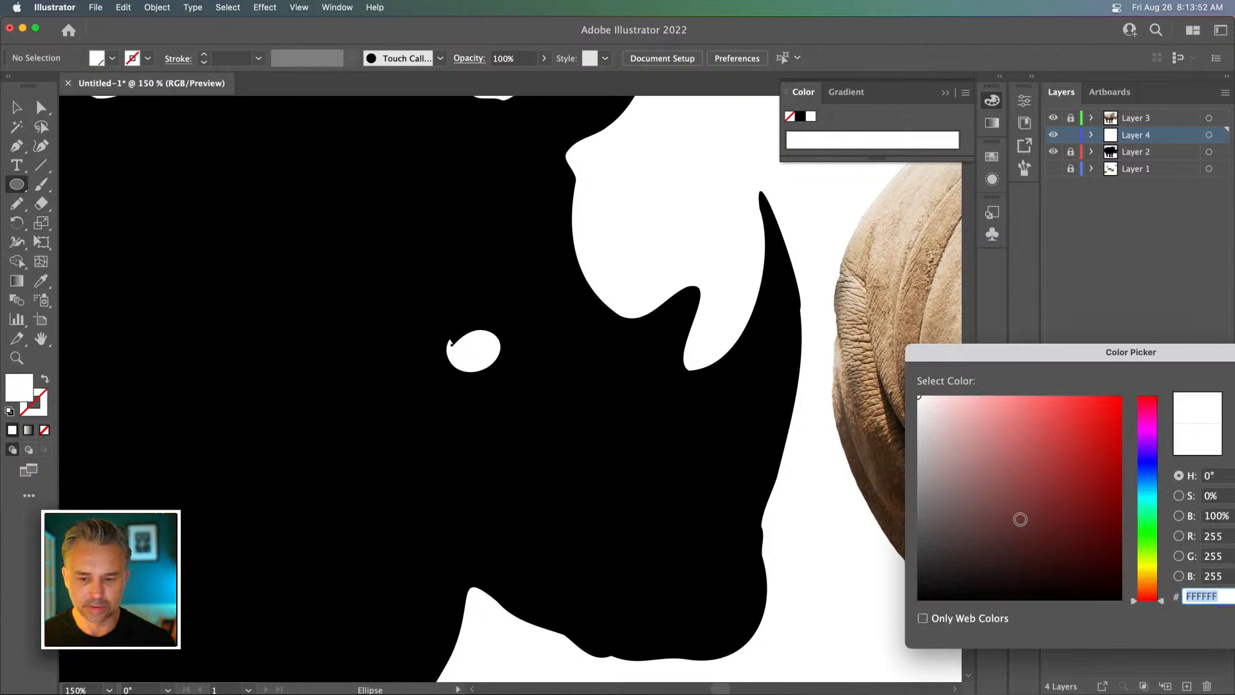
pyautogui.press('Escape')
pyautogui.moveTo(461, 340)
pyautogui.mouseDown()
pyautogui.moveTo(496, 375)
pyautogui.moveTo(468, 358)
pyautogui.mouseUp()
pyautogui.press('v')
pyautogui.press('super+minus')
pyautogui.press('super+minus')
pyautogui.press('super+minus')
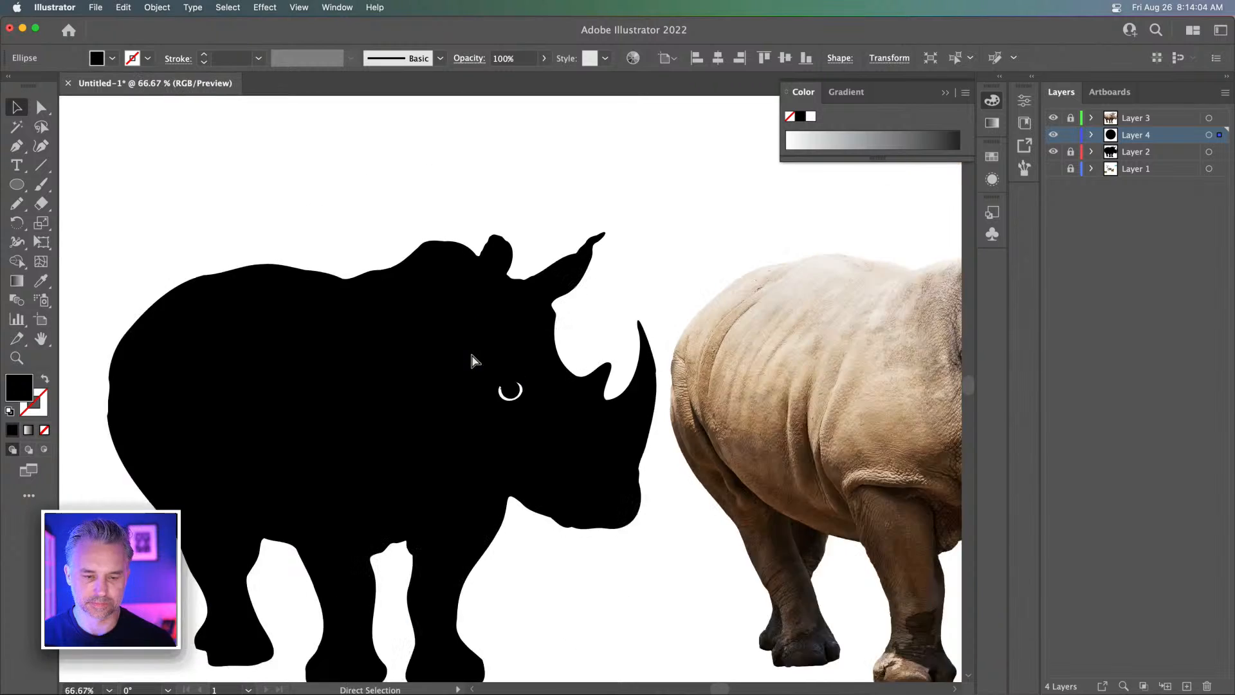
pyautogui.click(411, 223)
pyautogui.moveTo(469, 226); pyautogui.dragTo(400, 215)
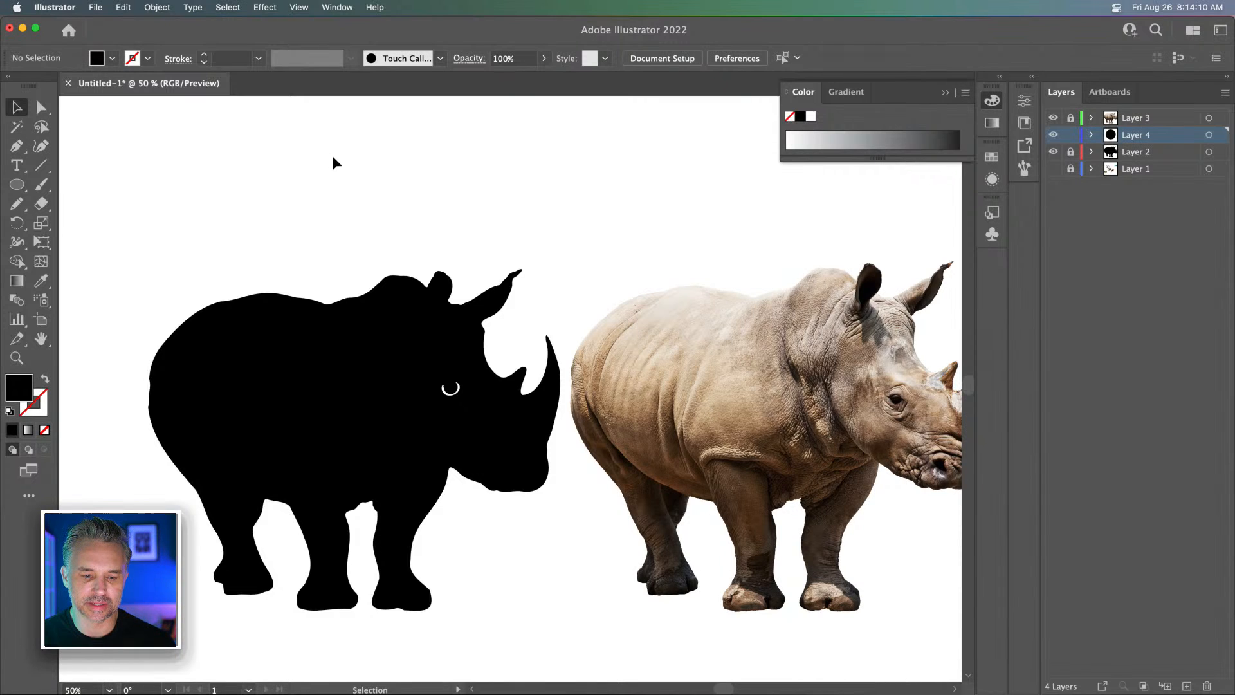
# Draw a tiny ellipse inside the pupil as the eye's highlight
pyautogui.press('super+plus')
pyautogui.press('super+plus')
pyautogui.press('super+plus')
pyautogui.press('super+plus')
pyautogui.moveTo(365, 290); pyautogui.dragTo(650, 304)
pyautogui.press('l')
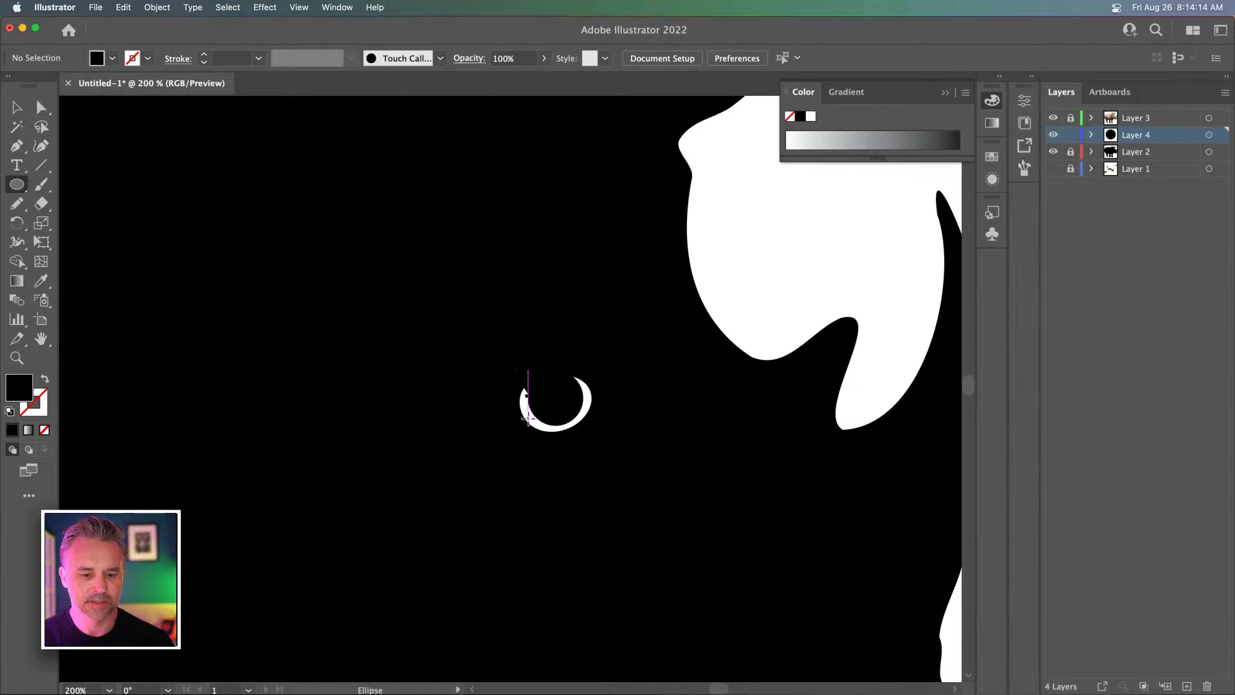
pyautogui.moveTo(572, 402); pyautogui.dragTo(572, 404)
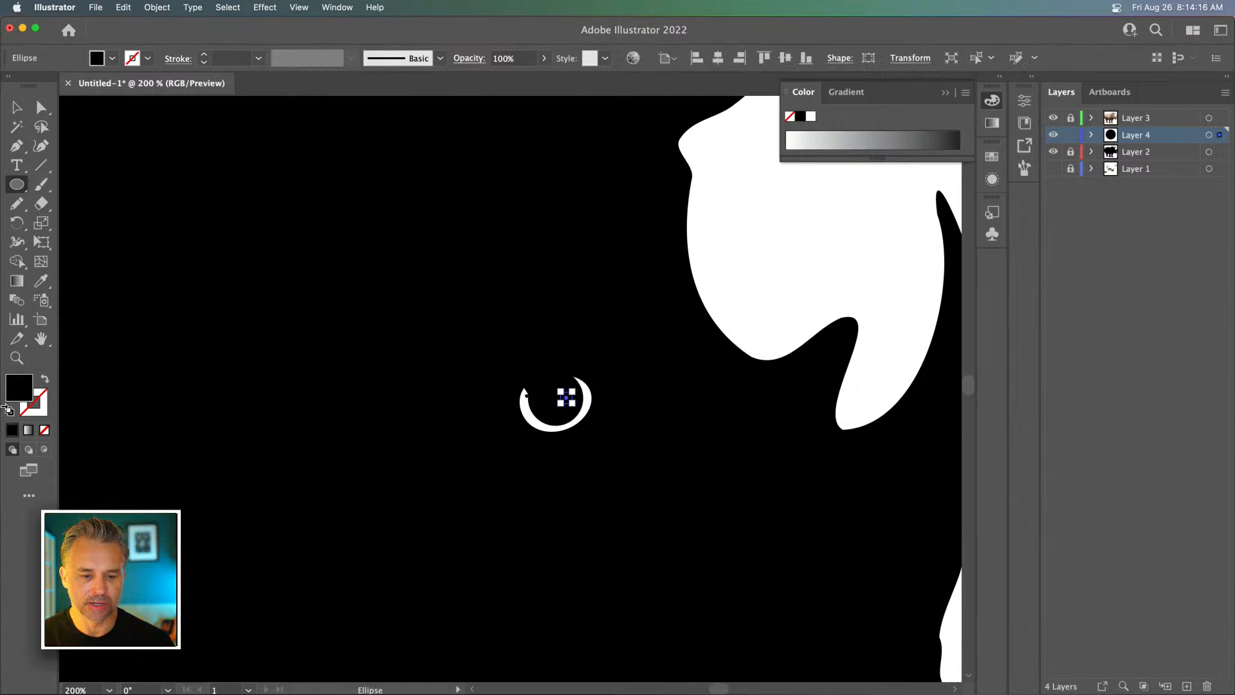
# Fill the tiny highlight ellipse with FFFFFF and deselect it
pyautogui.doubleClick(15, 395)
pyautogui.write('ffffff')
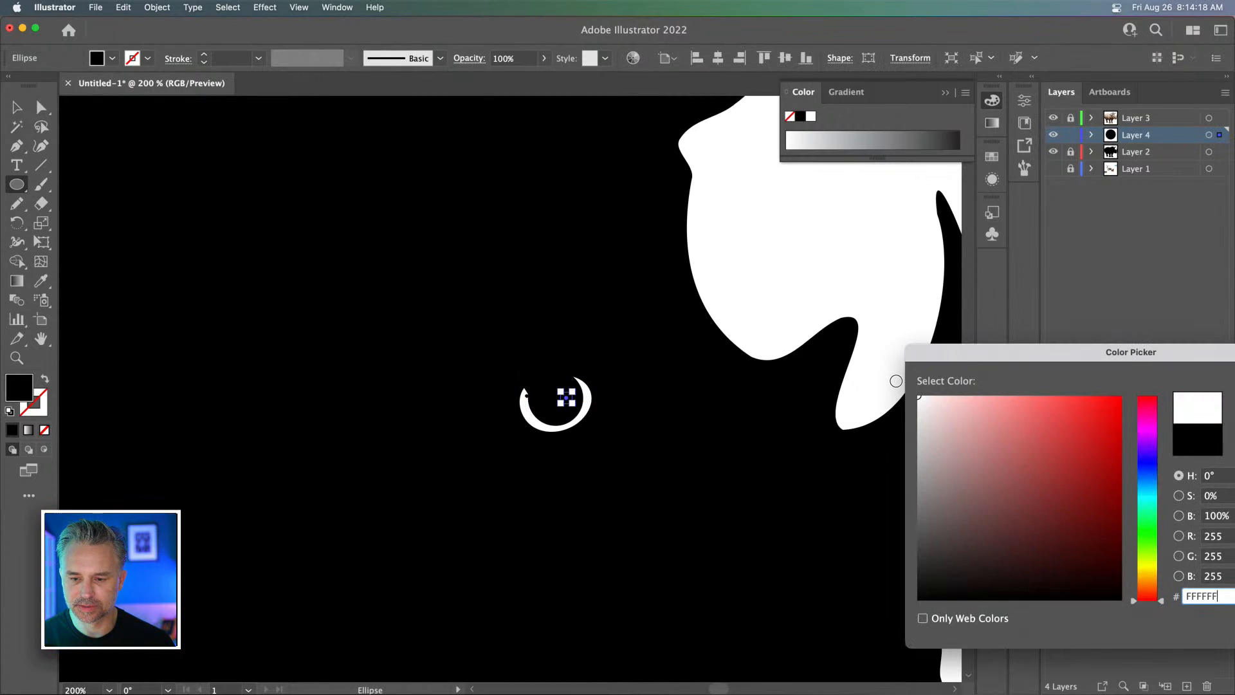
pyautogui.press('Return')
pyautogui.click(16, 108)
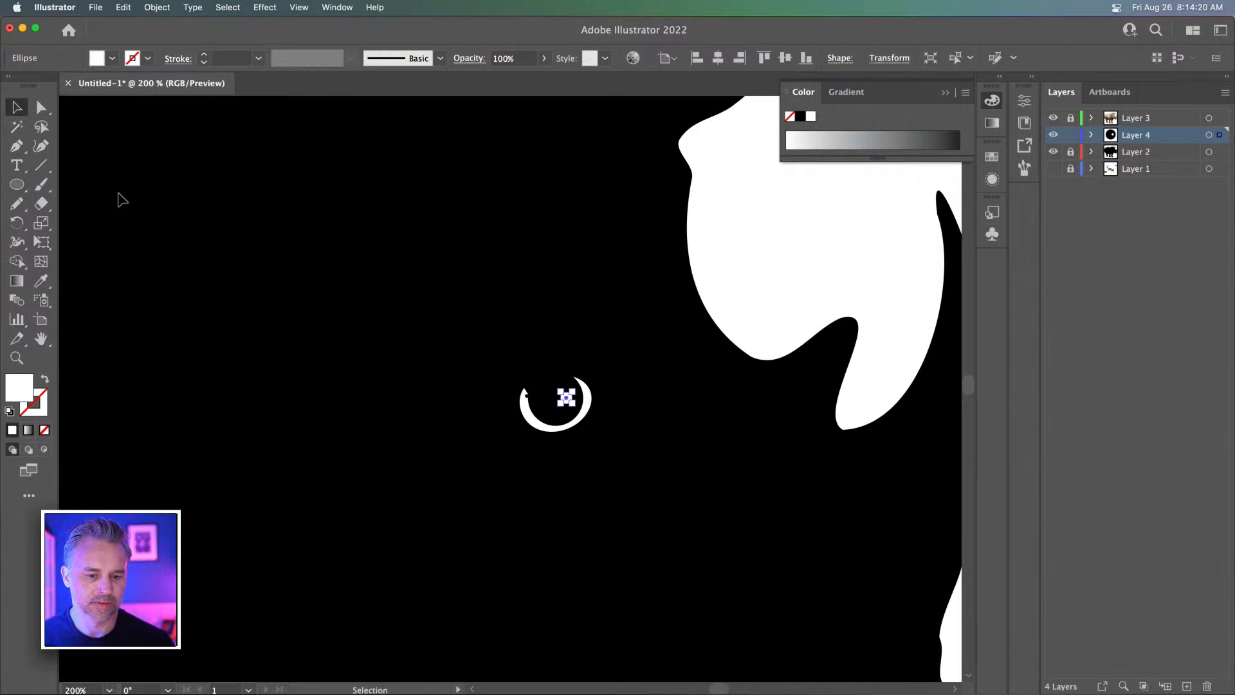
pyautogui.click(122, 201)
pyautogui.press('super+minus')
pyautogui.press('super+minus')
pyautogui.press('super+minus')
pyautogui.press('super+minus')
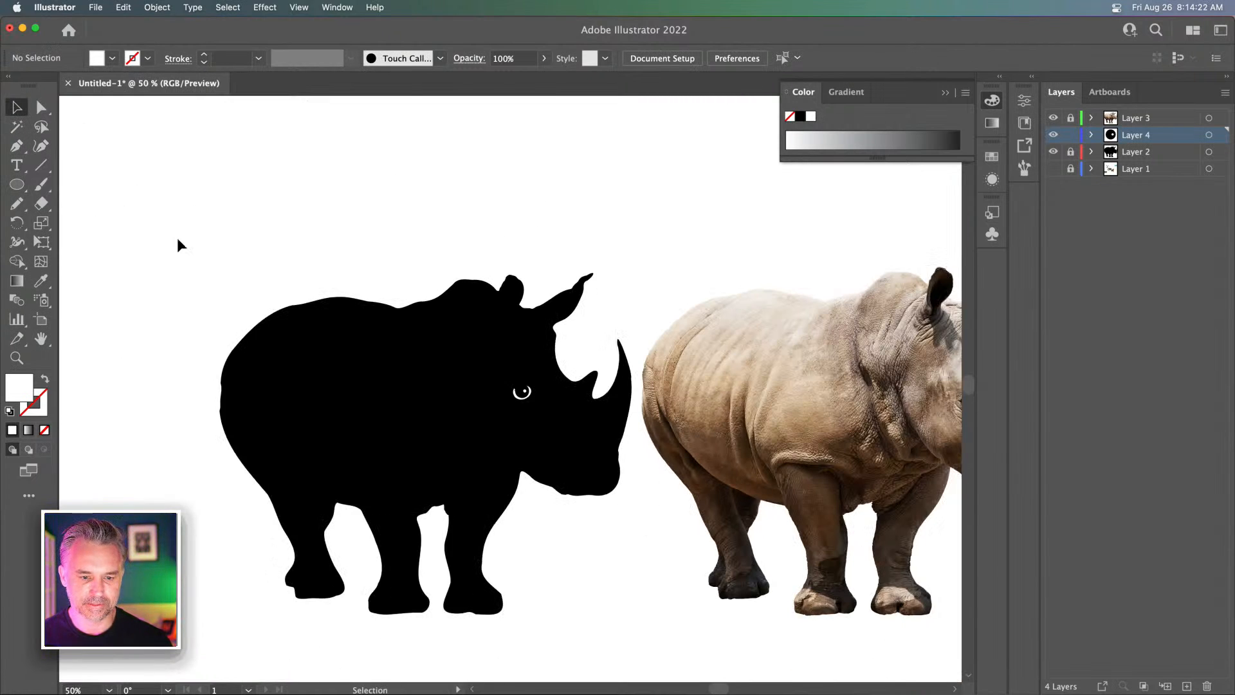
pyautogui.moveTo(359, 212); pyautogui.dragTo(301, 201)
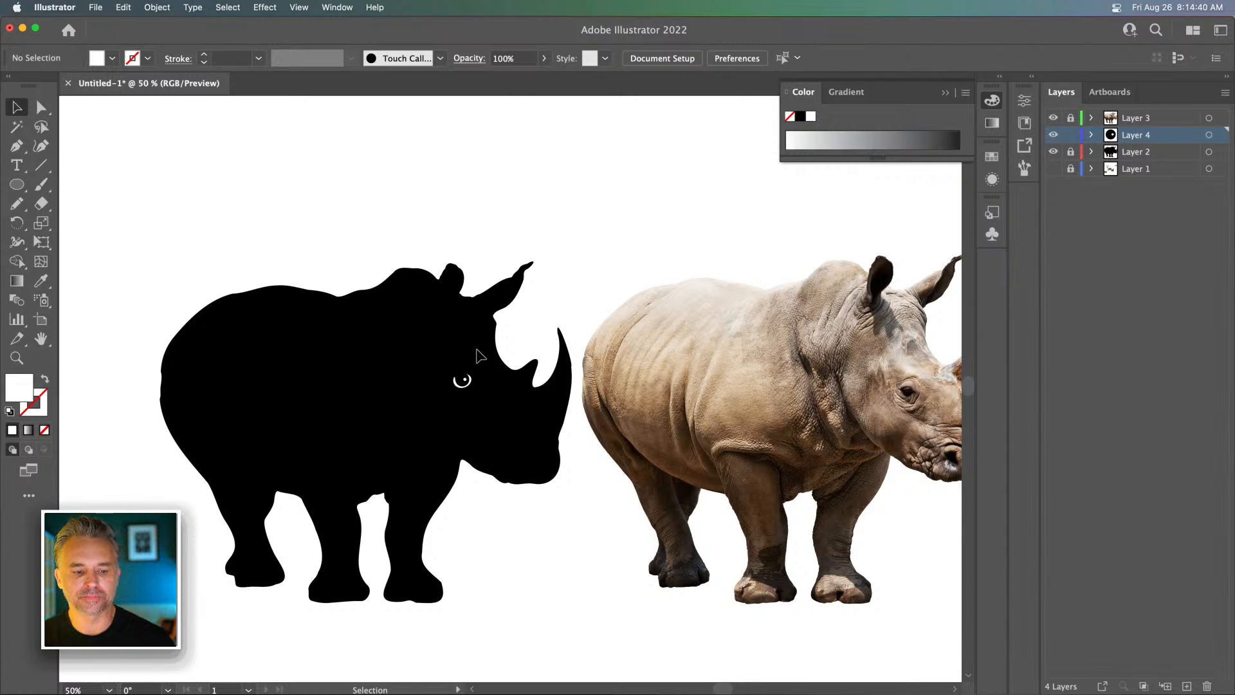
pyautogui.press('super+equal')
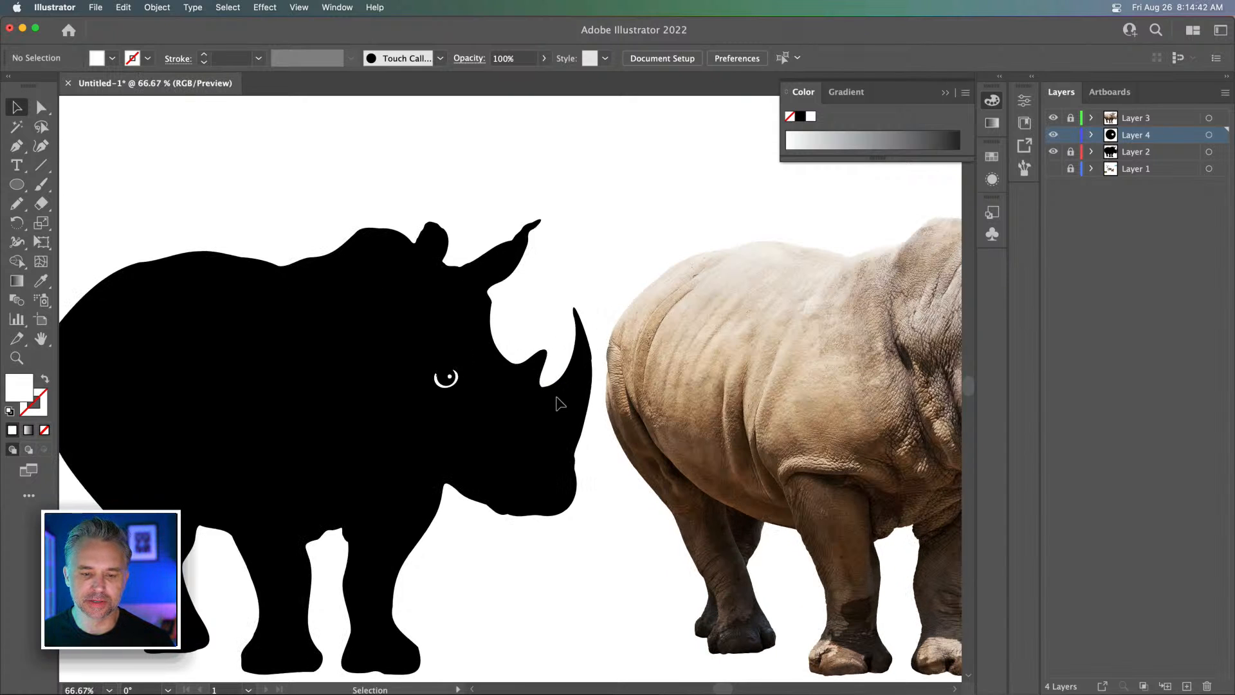
pyautogui.press('super+minus')
pyautogui.press('super+minus')
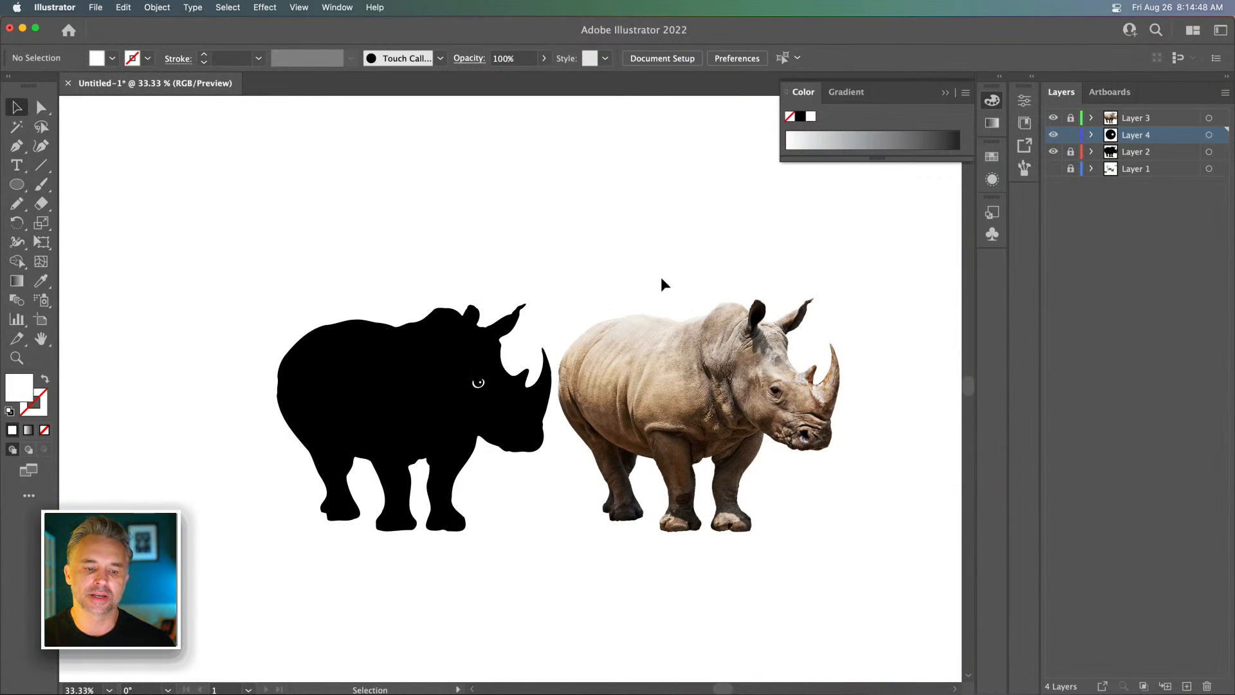
pyautogui.press('super+equal')
pyautogui.press('super+equal')
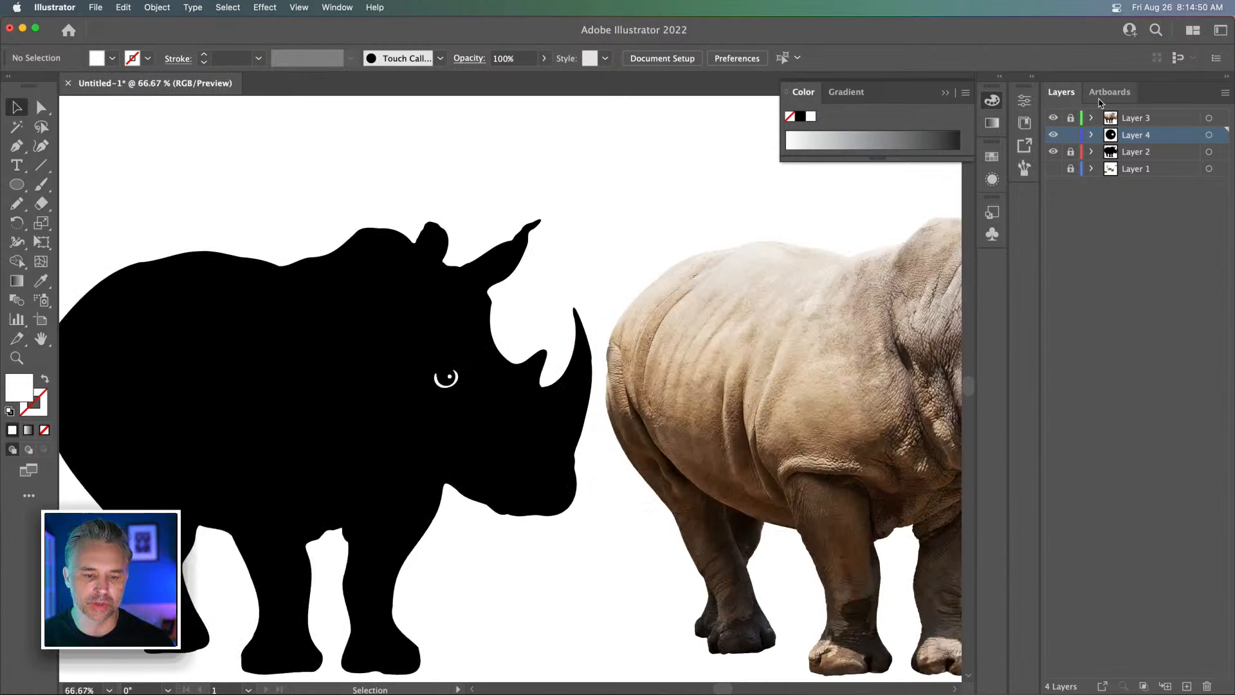
# Swap to a white 1 pt stroke with no fill and pencil a line down each side of the near ear into the head
pyautogui.moveTo(293, 254); pyautogui.dragTo(431, 313)
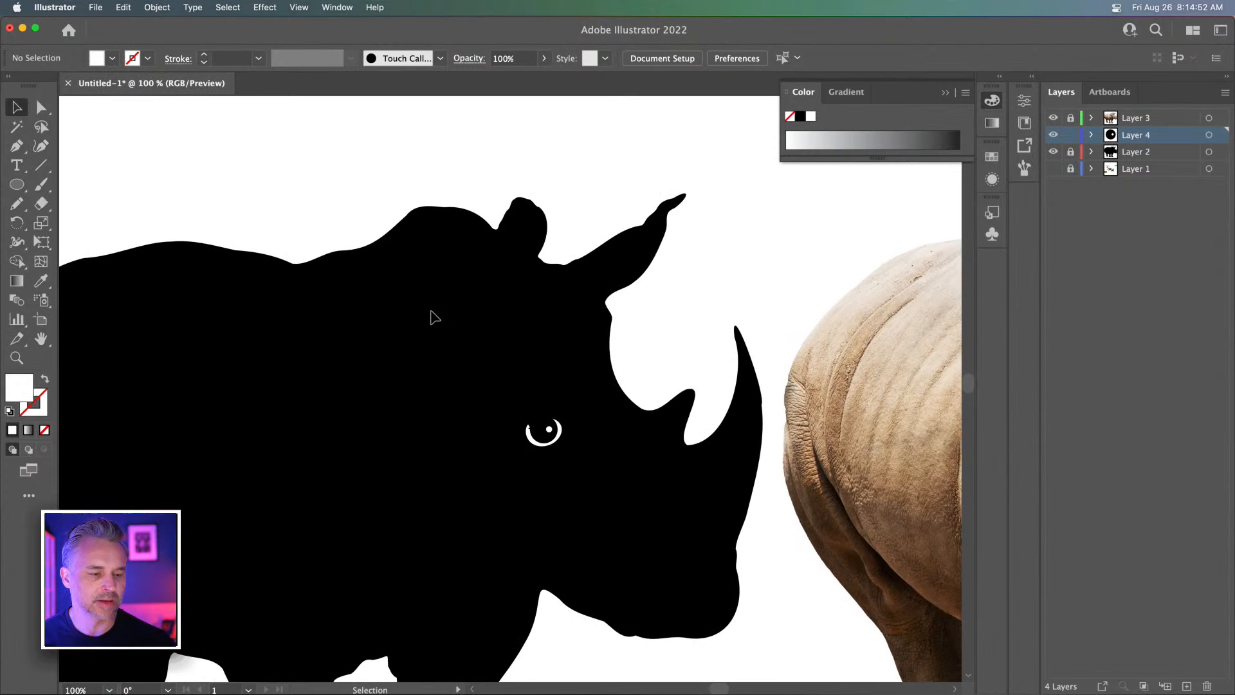
pyautogui.click(41, 377)
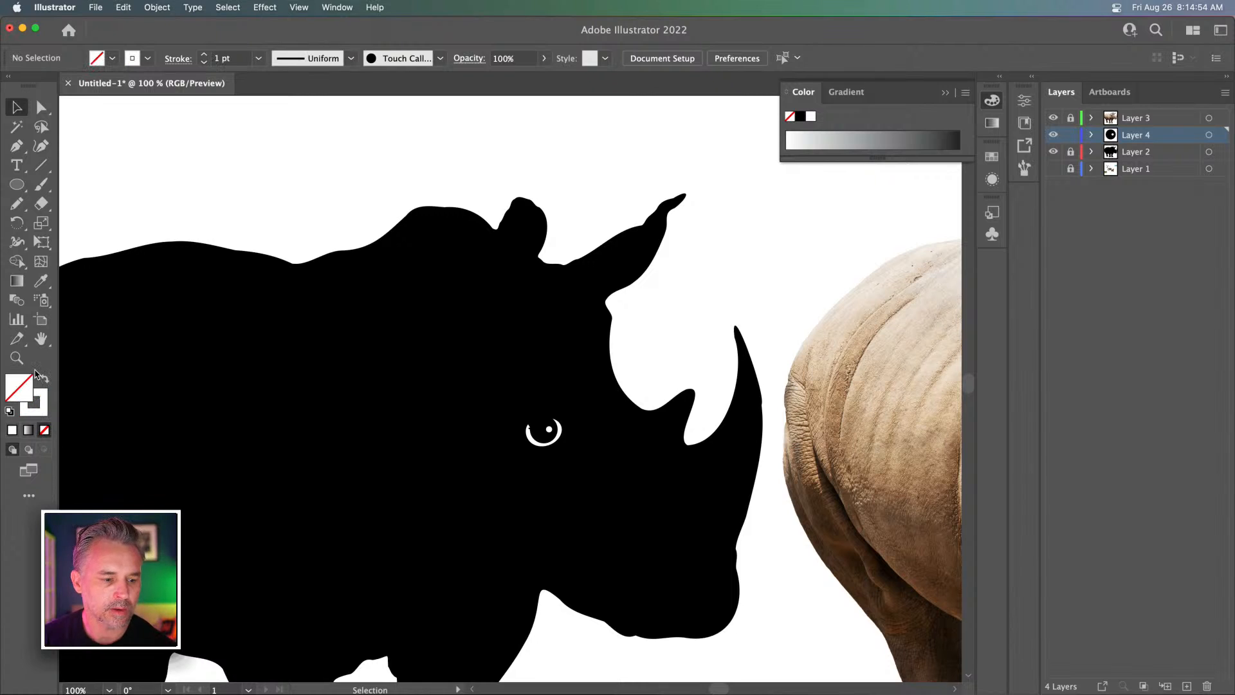
pyautogui.press('n')
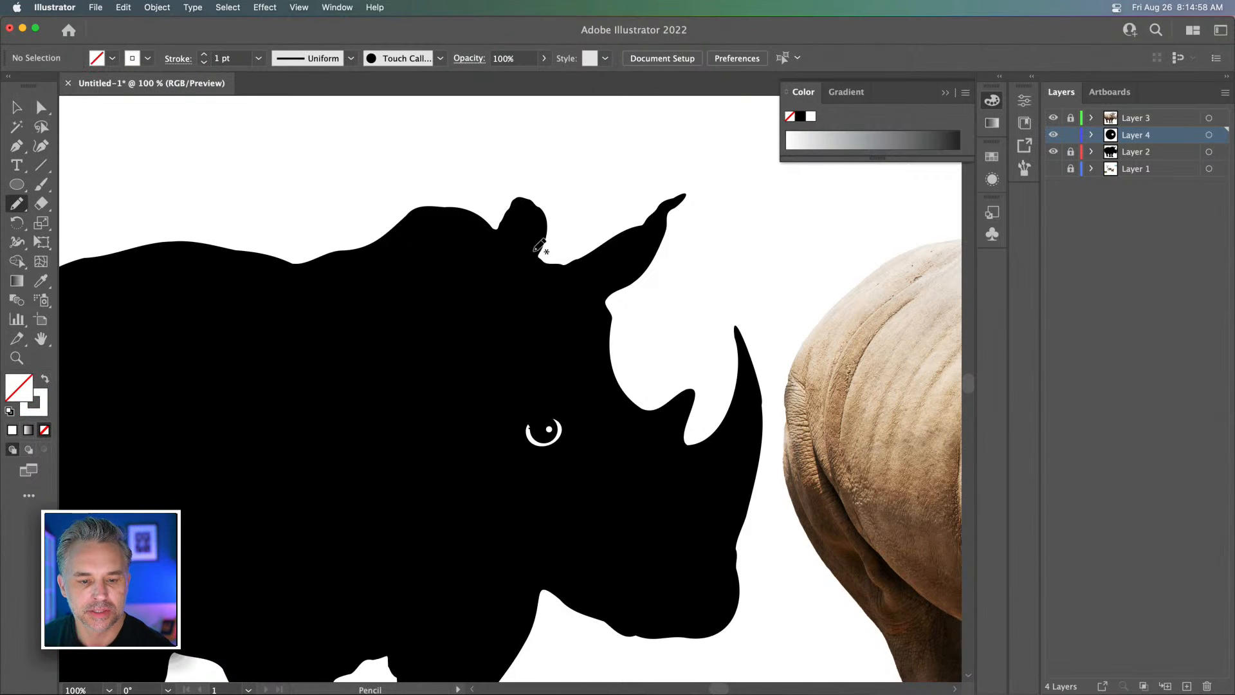
pyautogui.moveTo(548, 217); pyautogui.dragTo(520, 298)
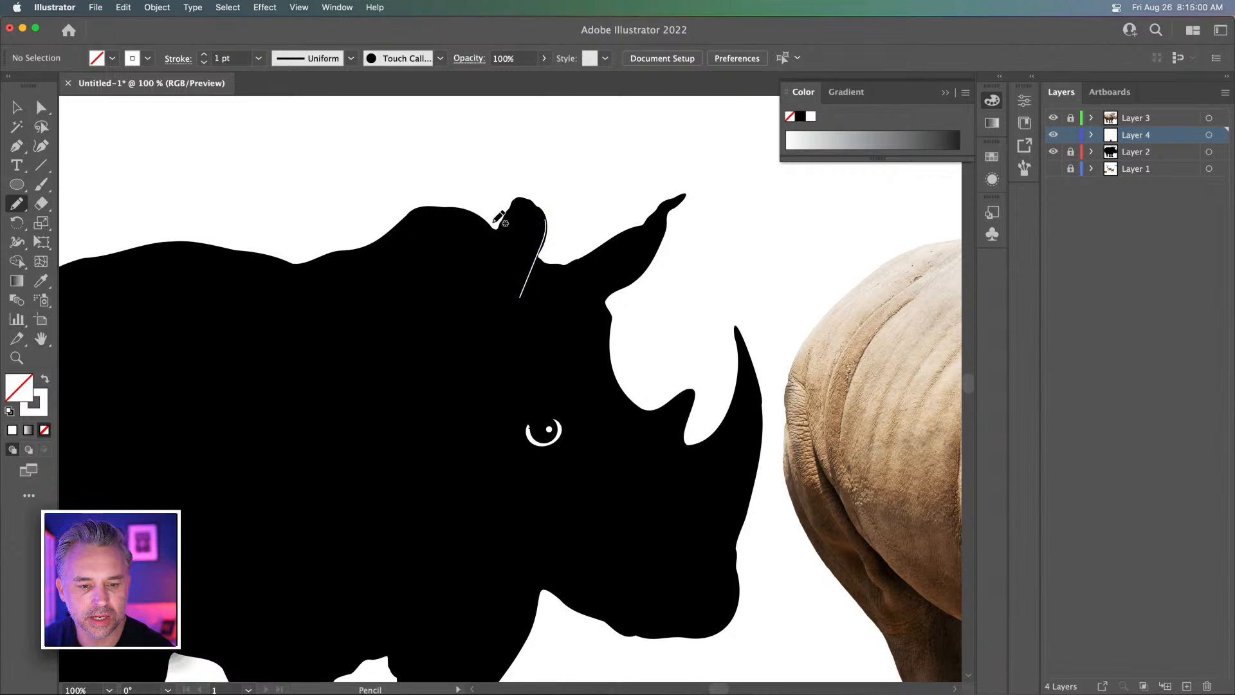
pyautogui.moveTo(498, 222); pyautogui.dragTo(489, 303)
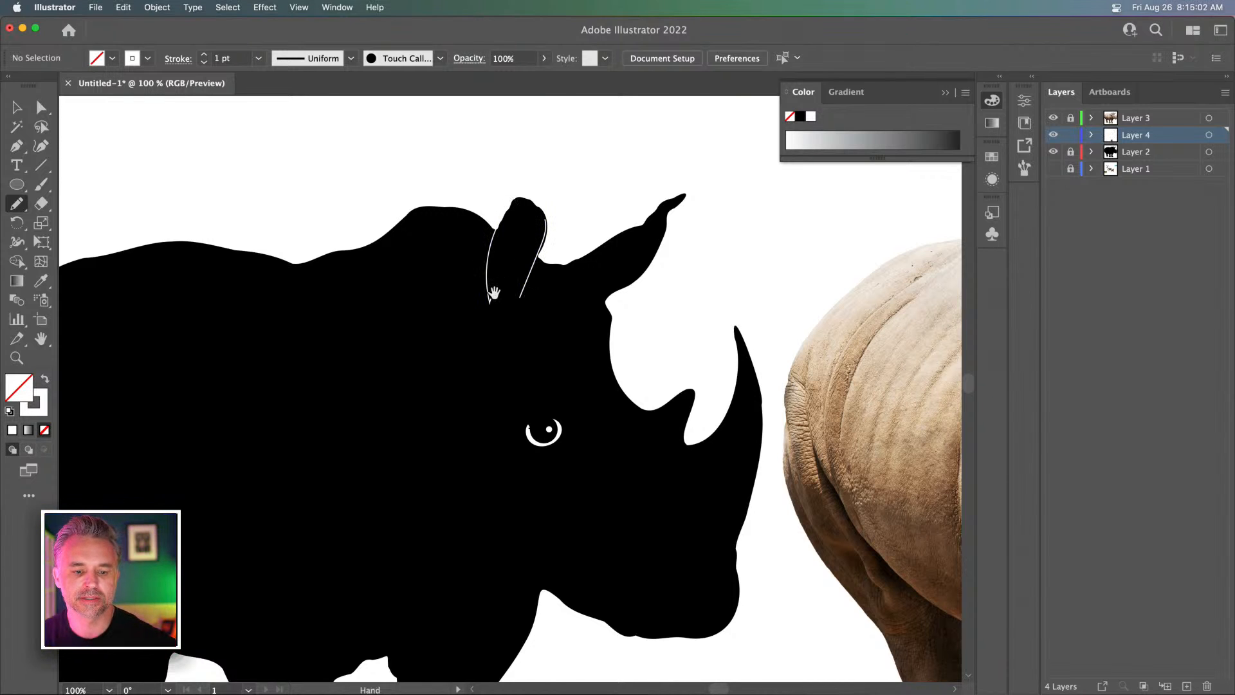
# Using the photo's head as reference, pencil a curved white mouth line from the front of the muzzle back towards the cheek
pyautogui.press('space')
pyautogui.moveTo(421, 270); pyautogui.dragTo(56, 162)
pyautogui.moveTo(402, 352); pyautogui.dragTo(116, 427)
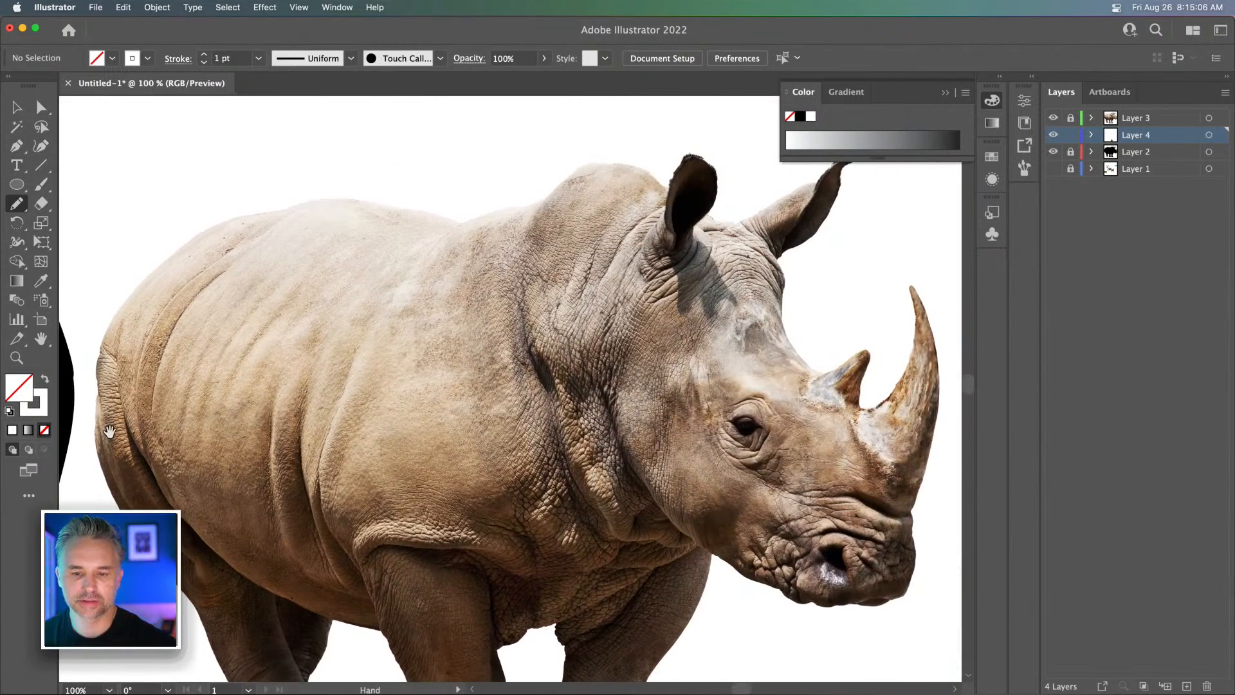
pyautogui.press('super+minus')
pyautogui.press('space')
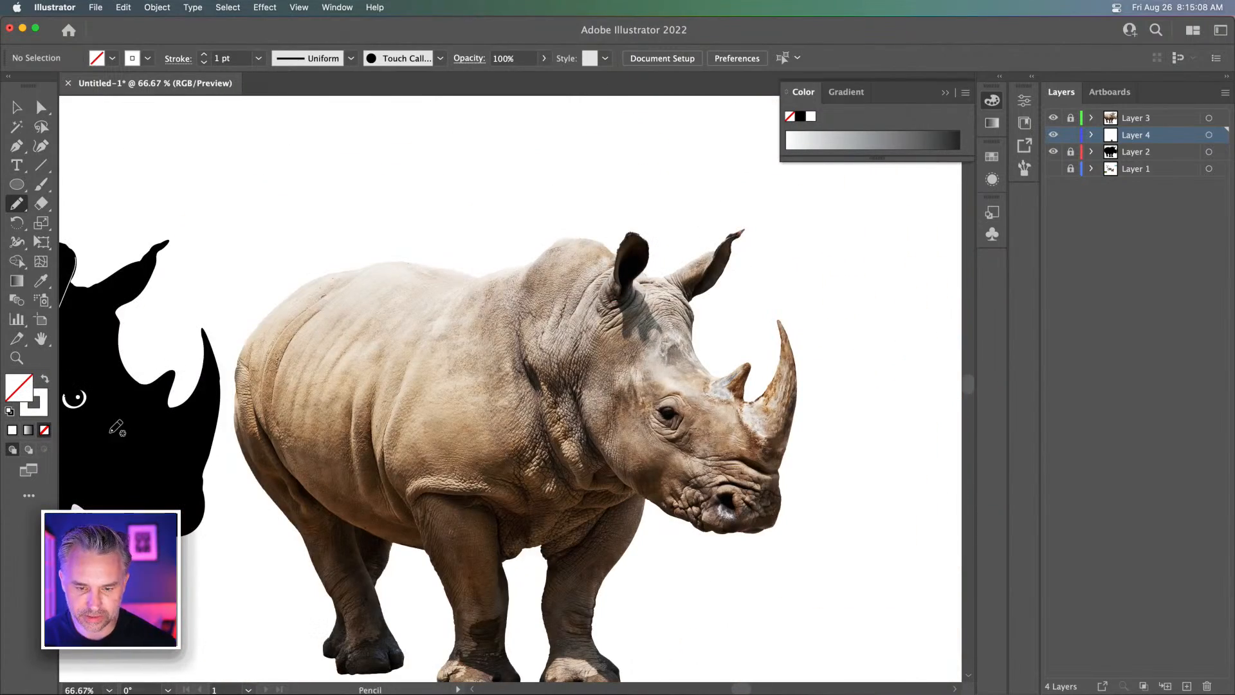
pyautogui.moveTo(191, 347)
pyautogui.mouseDown()
pyautogui.moveTo(520, 235)
pyautogui.moveTo(561, 237)
pyautogui.mouseUp()
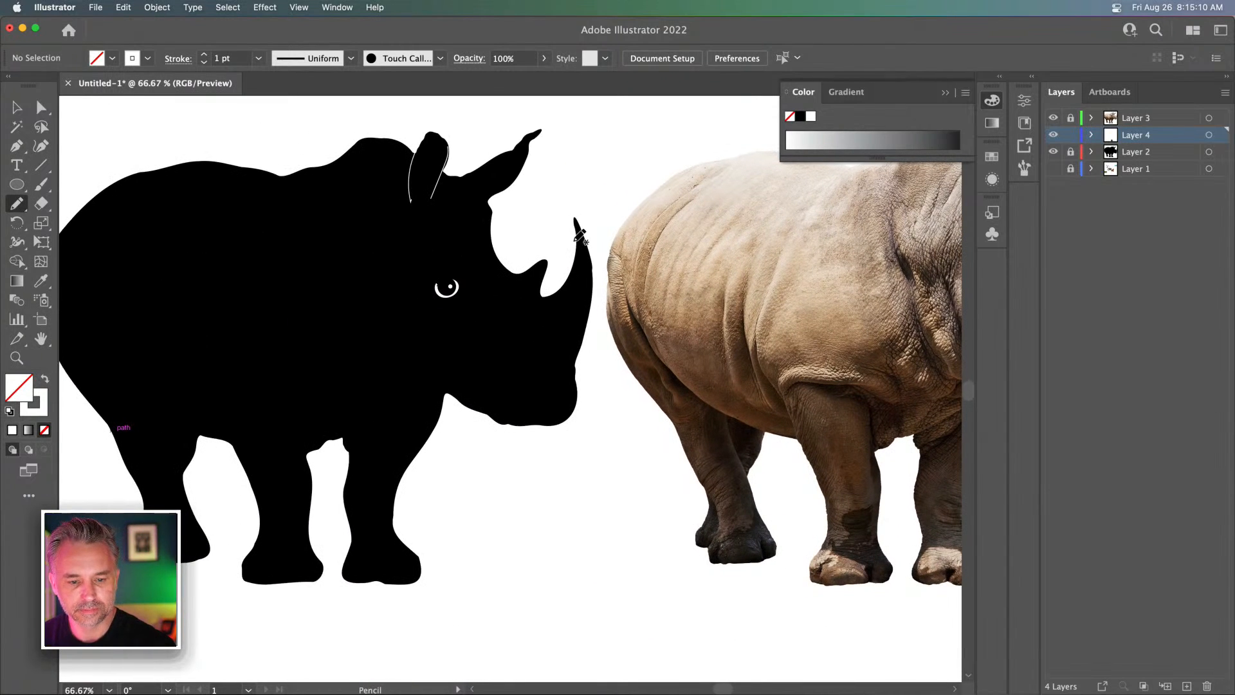
pyautogui.moveTo(573, 364)
pyautogui.mouseDown()
pyautogui.moveTo(540, 364)
pyautogui.moveTo(513, 337)
pyautogui.mouseUp()
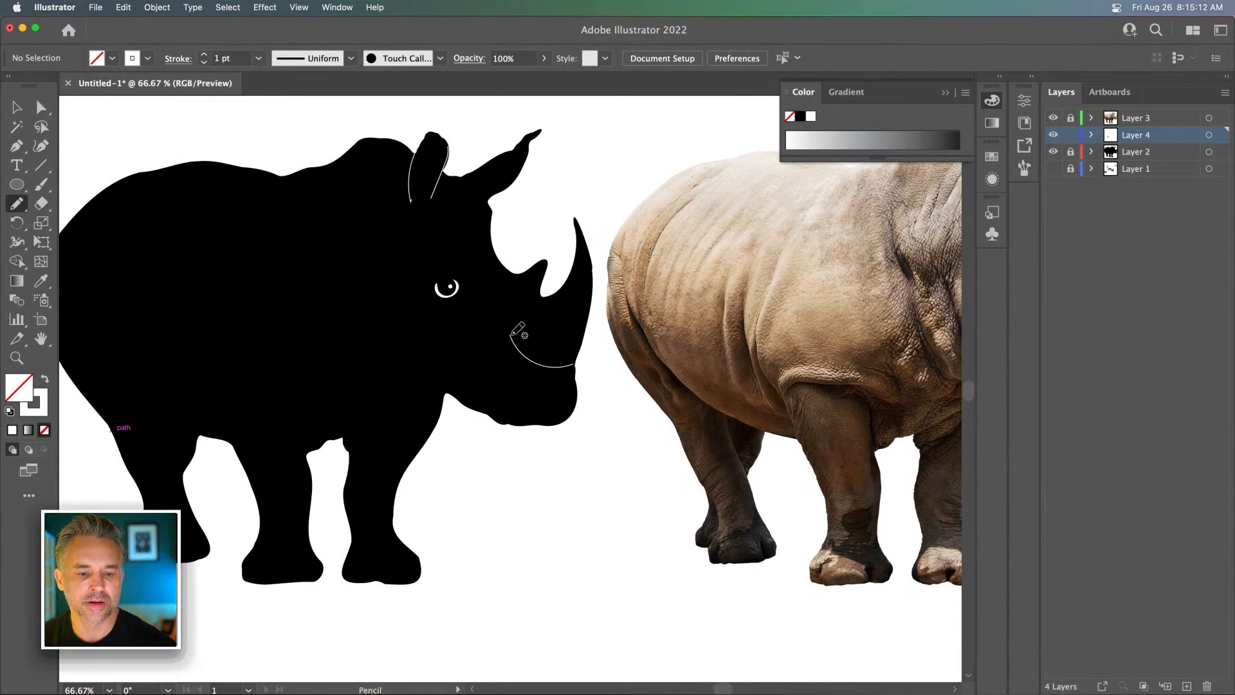
# Pencil a white curve from the near front leg's inner edge over its shoulder, and another from the chest up towards the neck
pyautogui.press('space')
pyautogui.moveTo(370, 348); pyautogui.dragTo(441, 318)
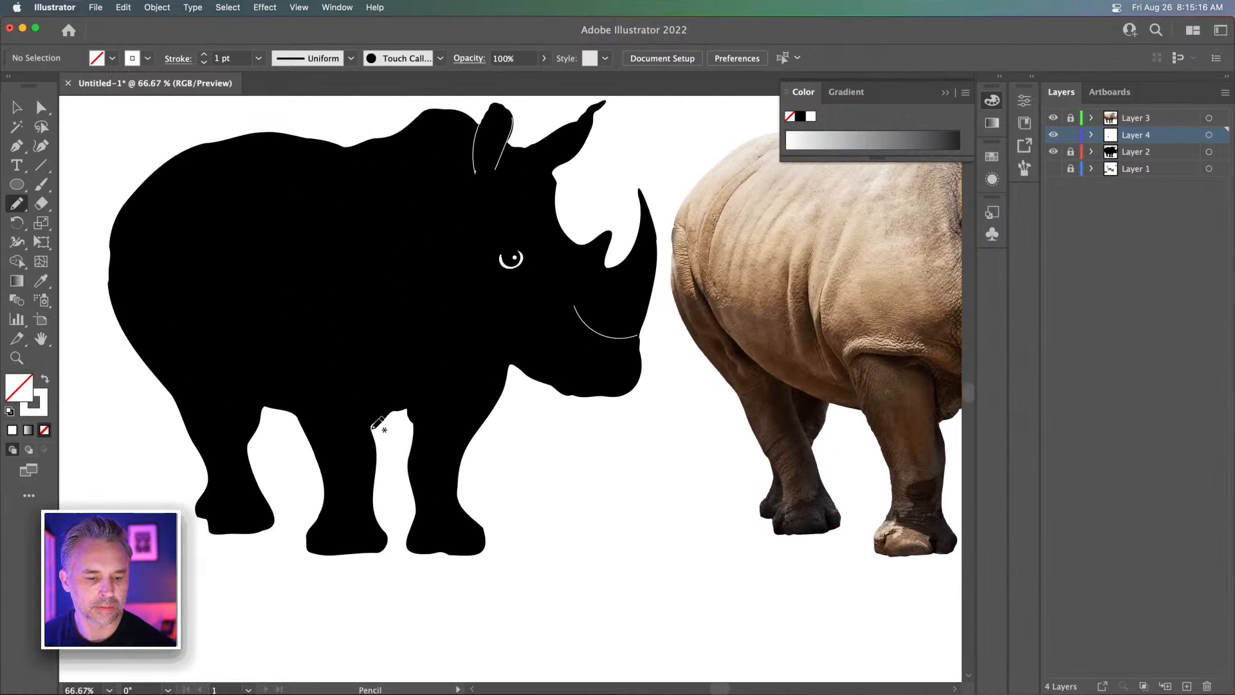
pyautogui.moveTo(372, 429)
pyautogui.mouseDown()
pyautogui.moveTo(337, 364)
pyautogui.moveTo(313, 358)
pyautogui.mouseUp()
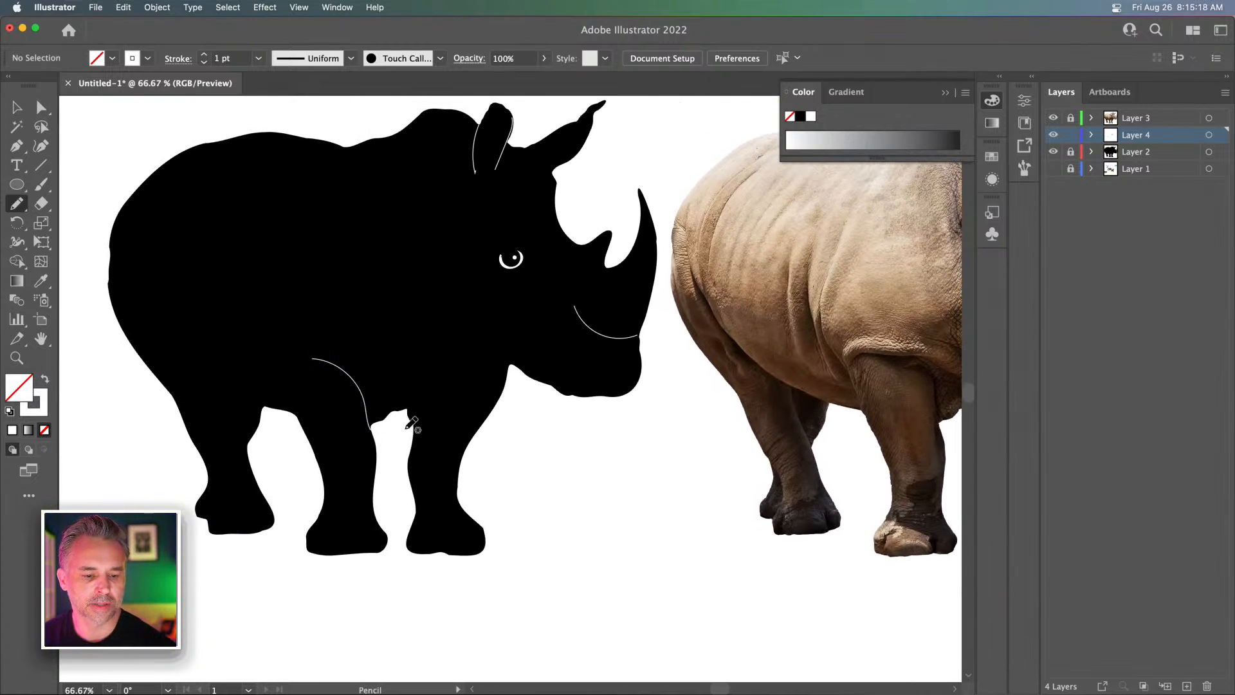
pyautogui.moveTo(402, 411); pyautogui.dragTo(478, 351)
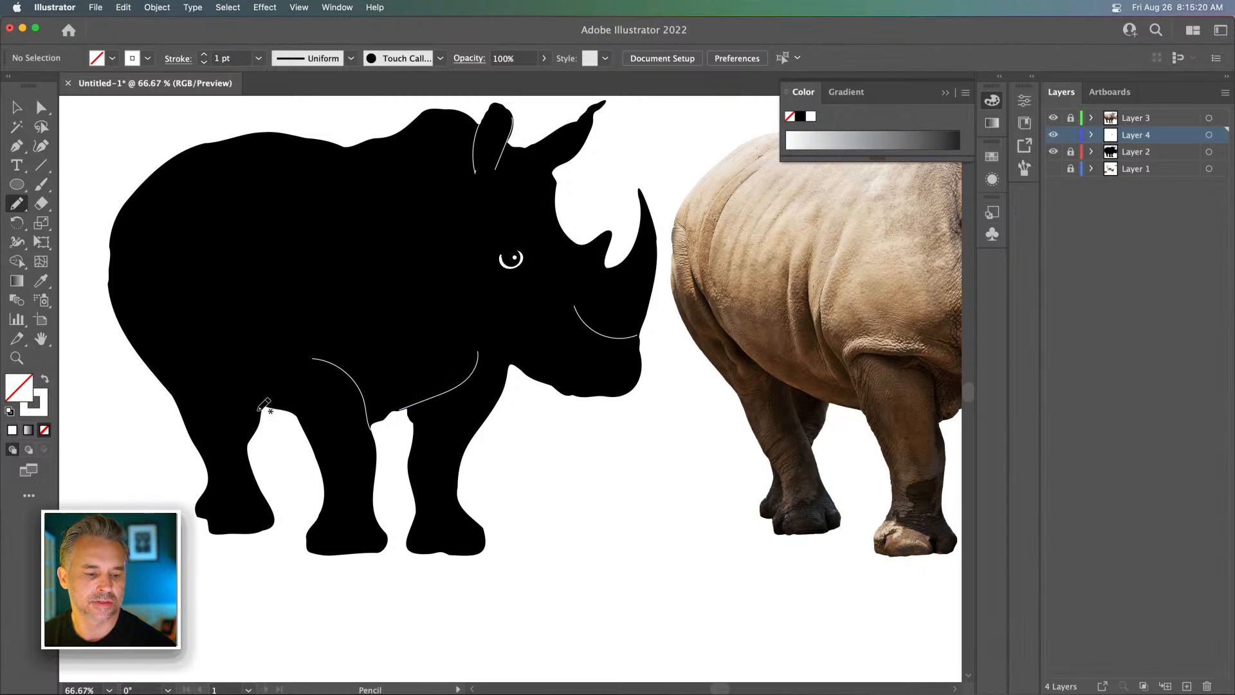
pyautogui.moveTo(265, 409); pyautogui.dragTo(223, 366)
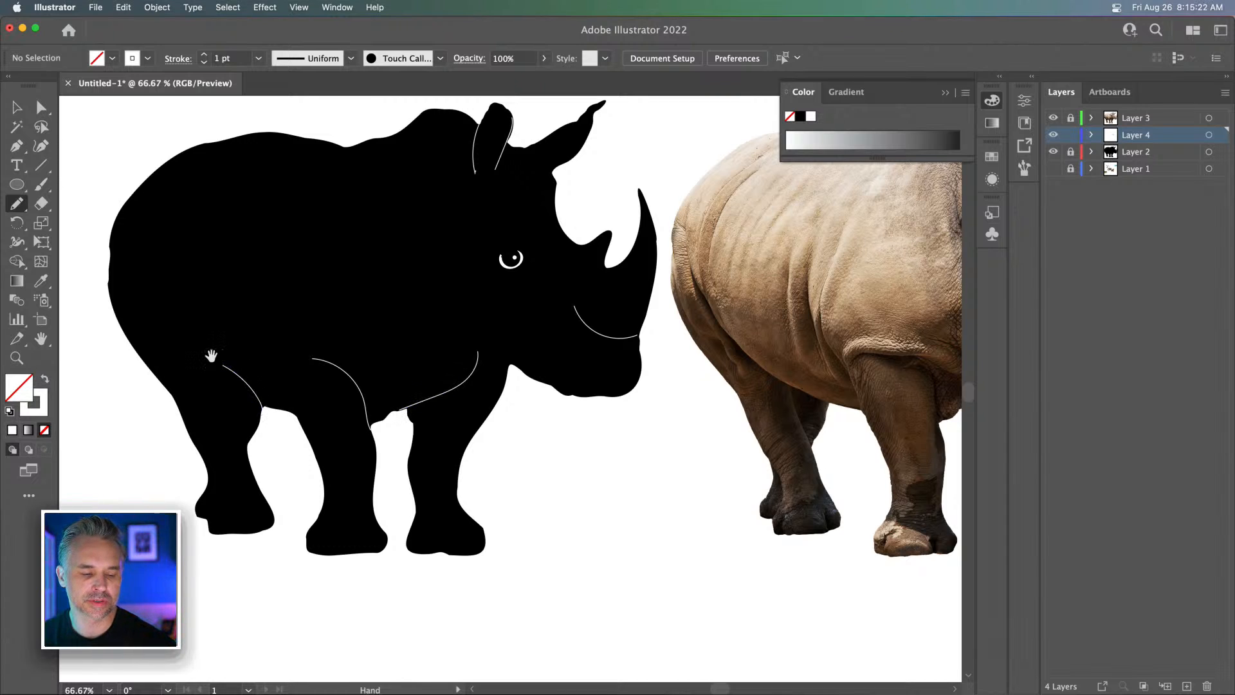
pyautogui.moveTo(502, 397)
pyautogui.mouseDown()
pyautogui.moveTo(411, 404)
pyautogui.moveTo(504, 410)
pyautogui.mouseUp()
pyautogui.press('super+z')
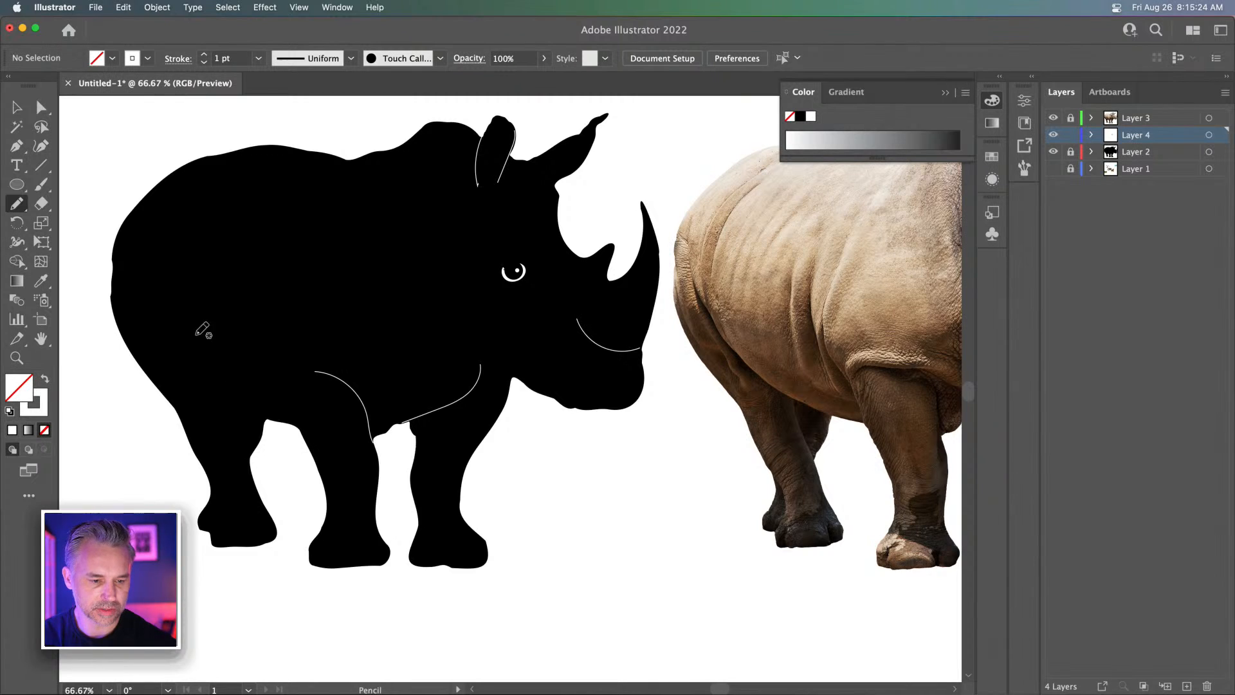
# Pencil a long white curve from the belly in front of the hind leg up over the thigh towards the rump
pyautogui.moveTo(252, 412); pyautogui.dragTo(182, 340)
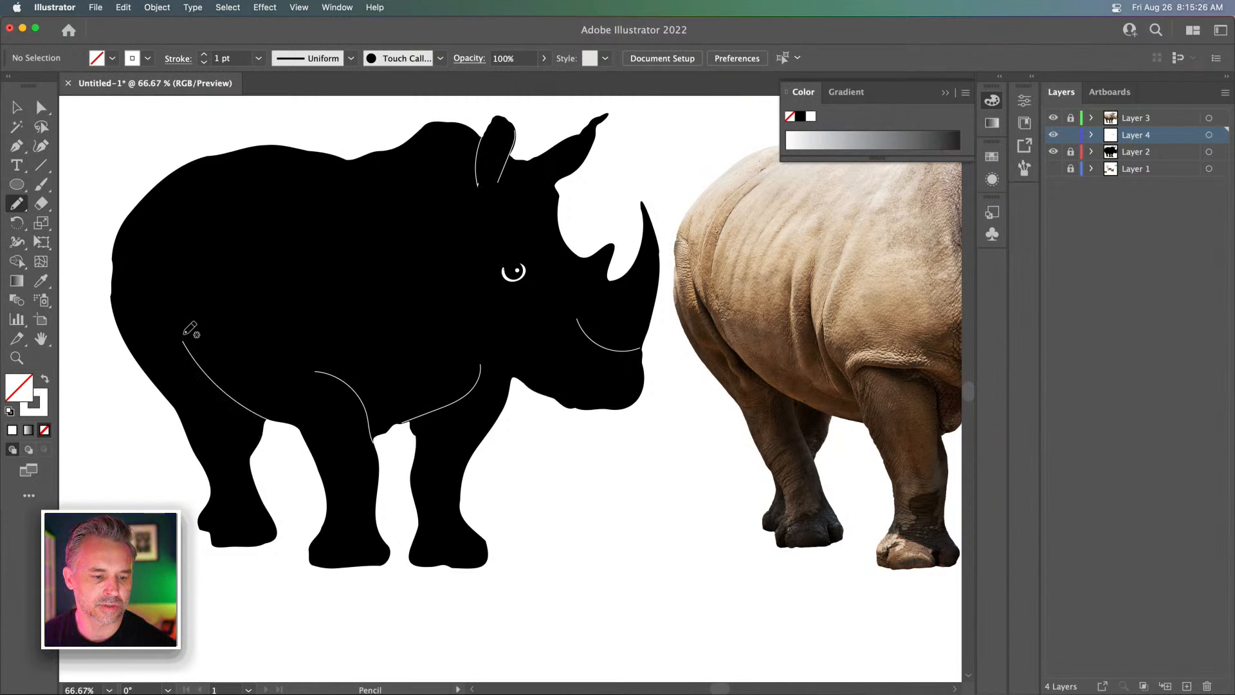
# Pencil a white line inside the near ear and a long curve from behind the jaw up along the neck
pyautogui.moveTo(334, 274)
pyautogui.mouseDown()
pyautogui.moveTo(356, 328)
pyautogui.moveTo(207, 353)
pyautogui.moveTo(158, 391)
pyautogui.mouseUp()
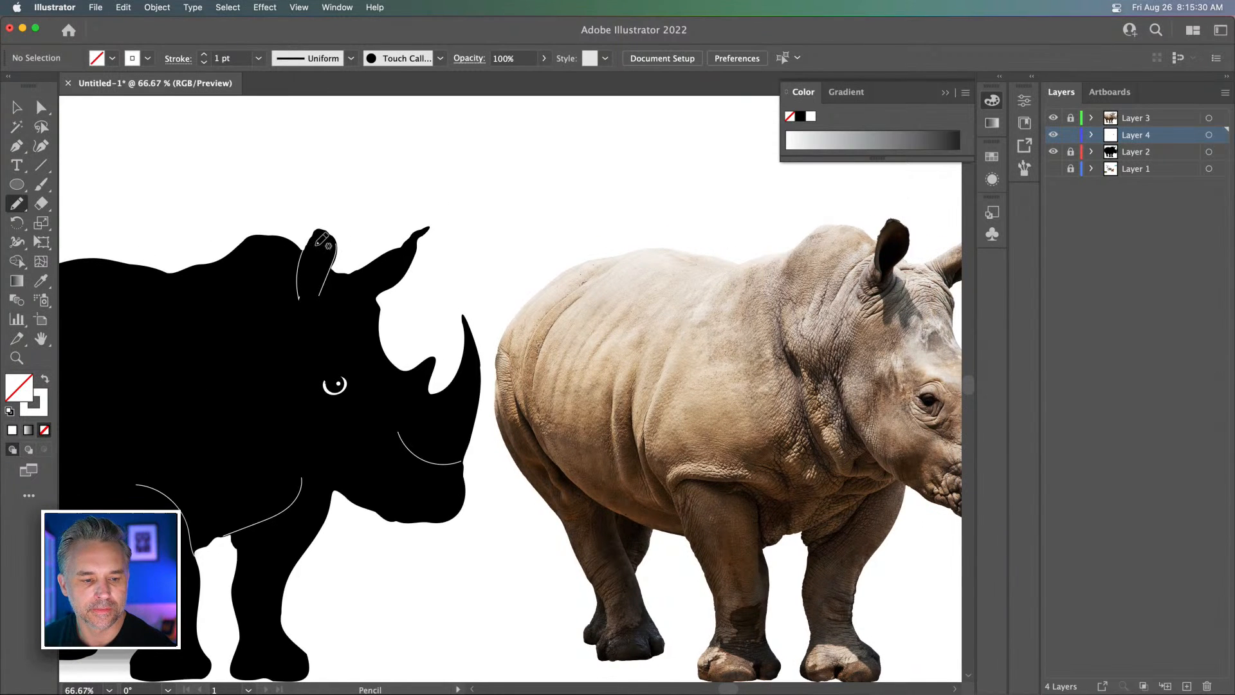
pyautogui.moveTo(320, 244)
pyautogui.mouseDown()
pyautogui.moveTo(308, 276)
pyautogui.moveTo(311, 301)
pyautogui.mouseUp()
pyautogui.moveTo(190, 391)
pyautogui.mouseDown()
pyautogui.moveTo(251, 361)
pyautogui.moveTo(66, 362)
pyautogui.moveTo(193, 341)
pyautogui.moveTo(117, 362)
pyautogui.moveTo(243, 353)
pyautogui.mouseUp()
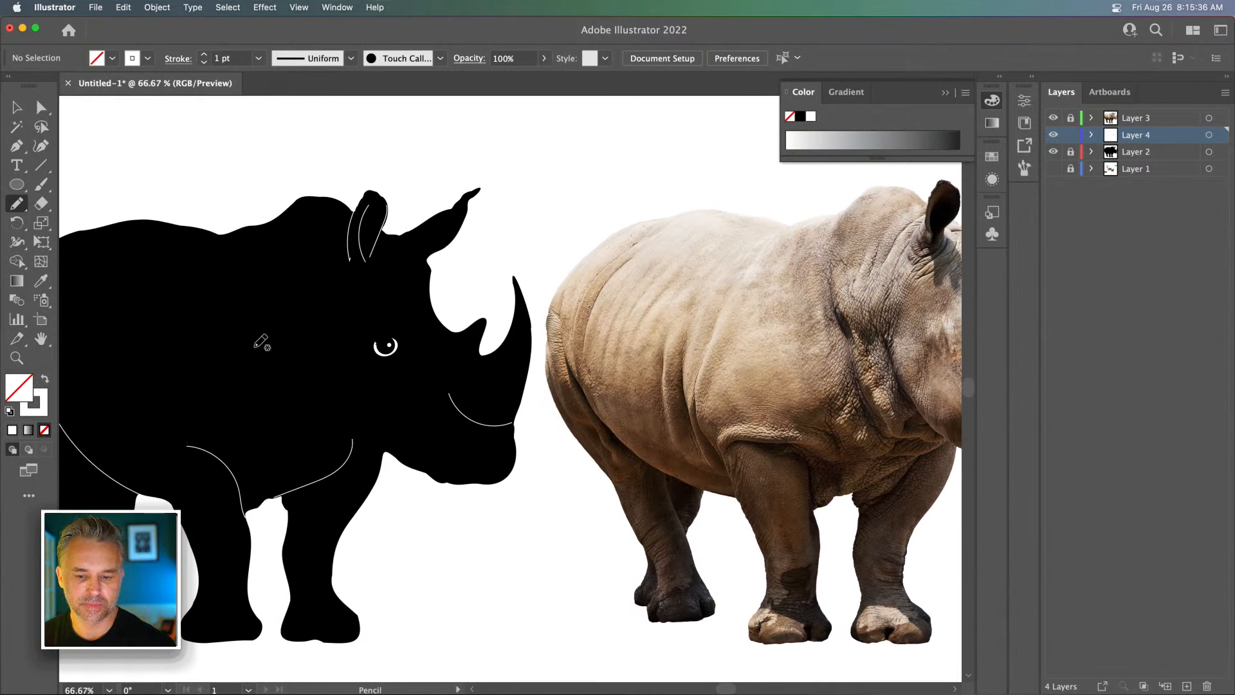
pyautogui.moveTo(384, 452)
pyautogui.mouseDown()
pyautogui.moveTo(312, 378)
pyautogui.moveTo(300, 349)
pyautogui.mouseUp()
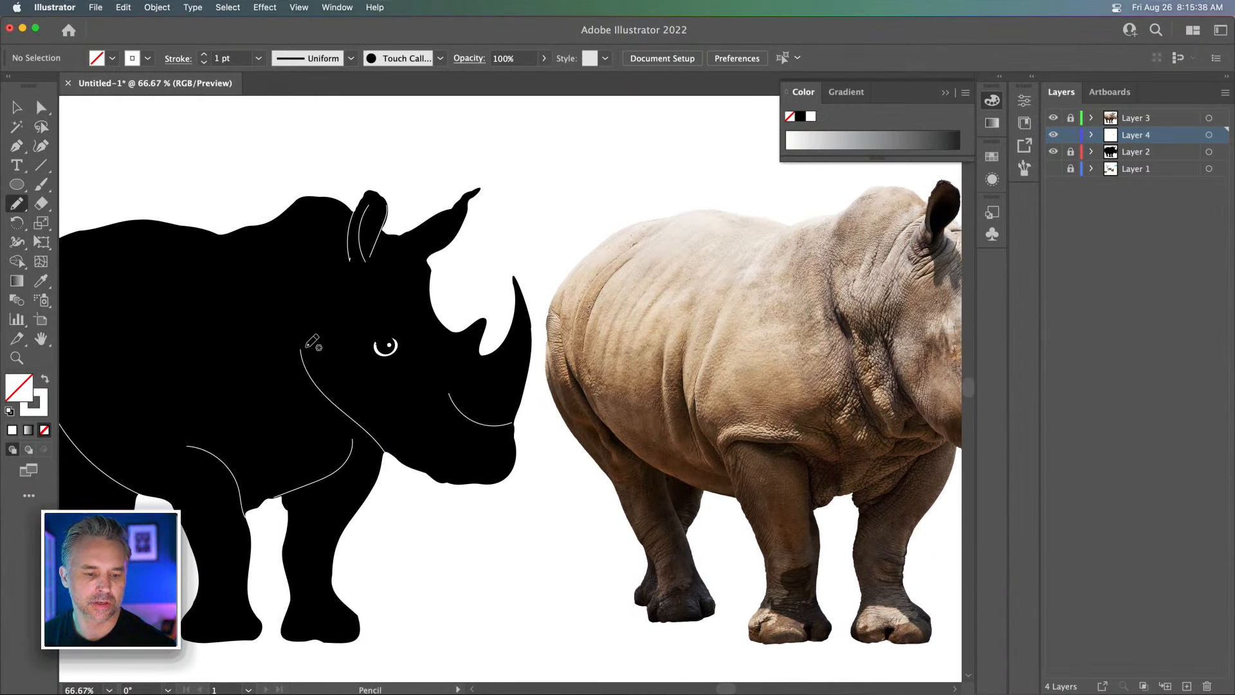
# Pencil a long white curve from the rhino's flank up over the rump to the top of its back
pyautogui.moveTo(202, 339); pyautogui.dragTo(441, 297)
pyautogui.moveTo(441, 344)
pyautogui.mouseDown()
pyautogui.moveTo(192, 376)
pyautogui.moveTo(408, 385)
pyautogui.mouseUp()
pyautogui.moveTo(232, 367); pyautogui.dragTo(319, 220)
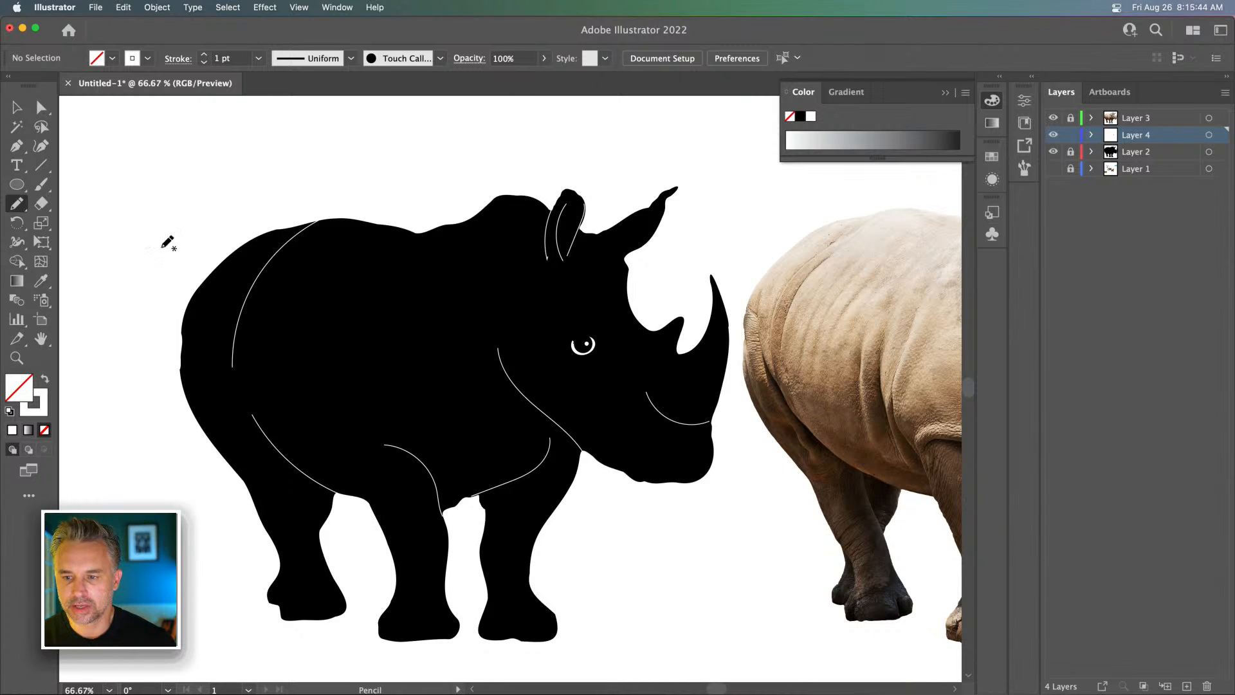
pyautogui.click(17, 107)
pyautogui.moveTo(85, 127)
pyautogui.mouseDown()
pyautogui.moveTo(298, 335)
pyautogui.moveTo(792, 573)
pyautogui.mouseUp()
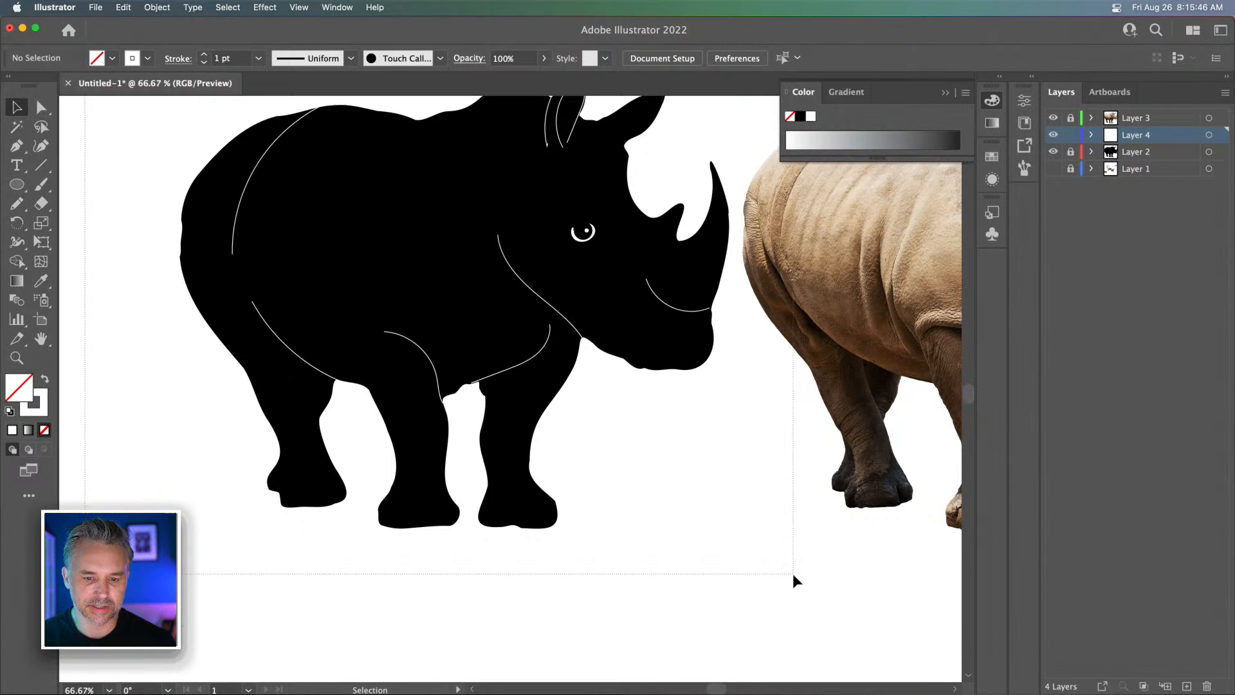
pyautogui.moveTo(475, 199); pyautogui.dragTo(394, 392)
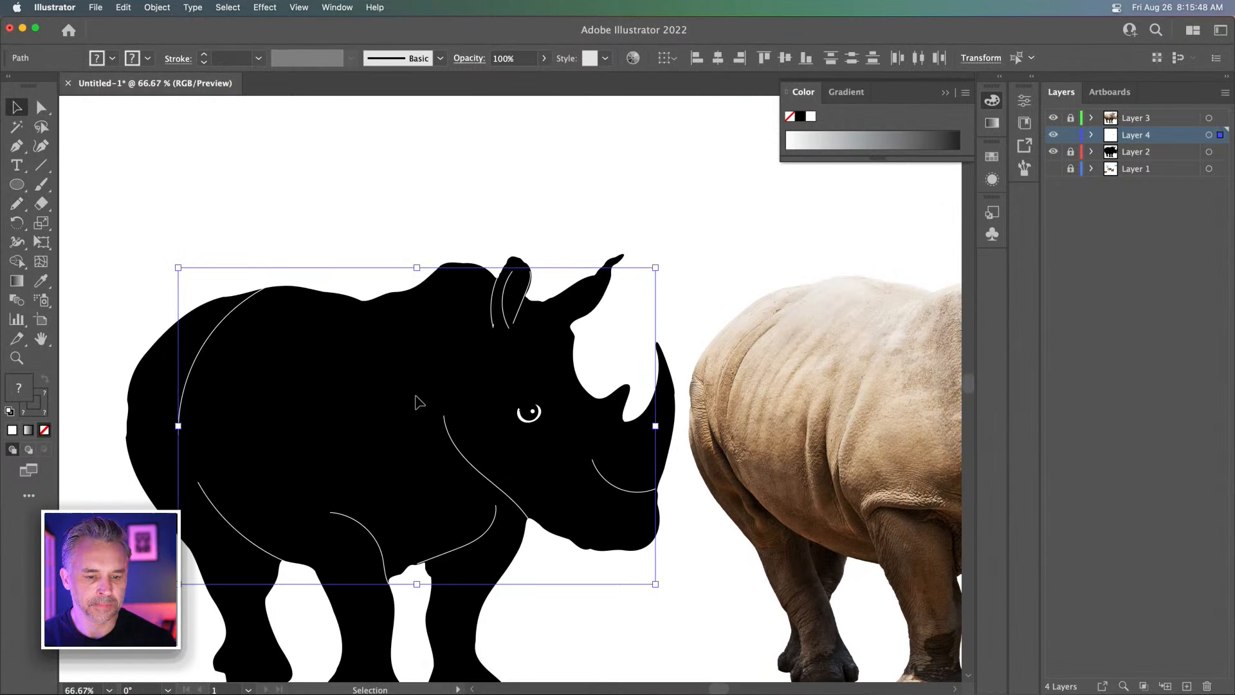
pyautogui.click(495, 389)
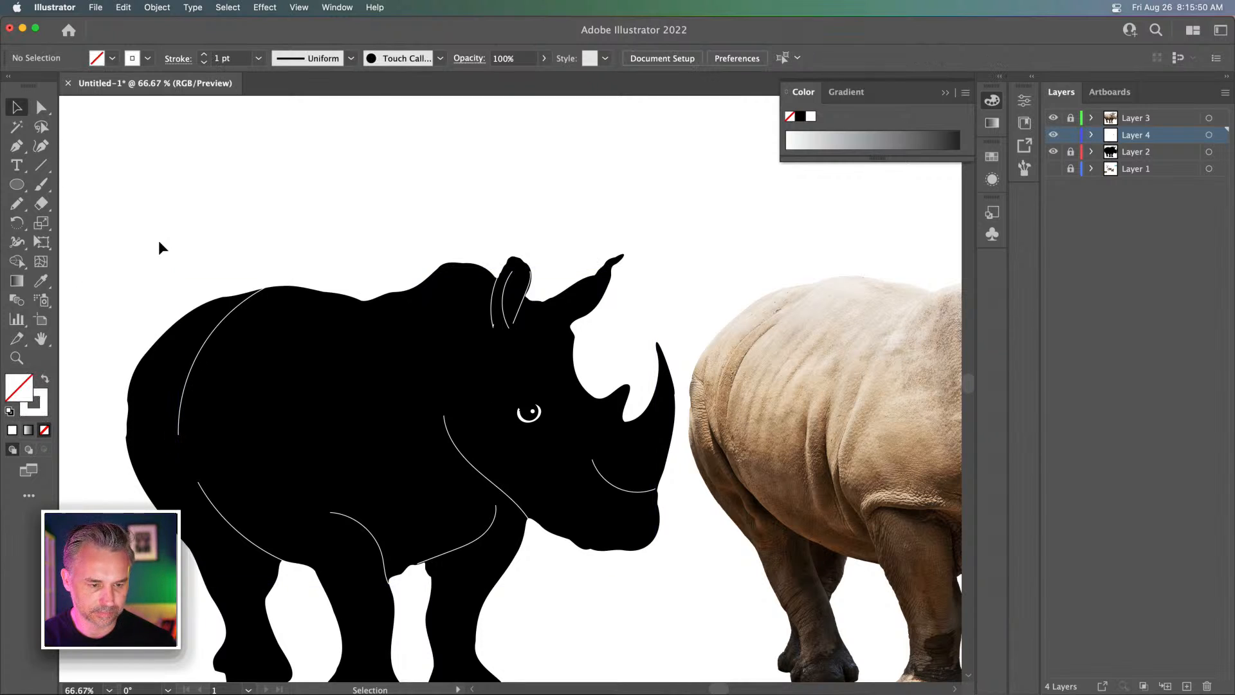
# Select all lines with the rump curve's stroke color and give them the width profile that tapers from thick to a point
pyautogui.click(193, 375)
pyautogui.click(263, 7)
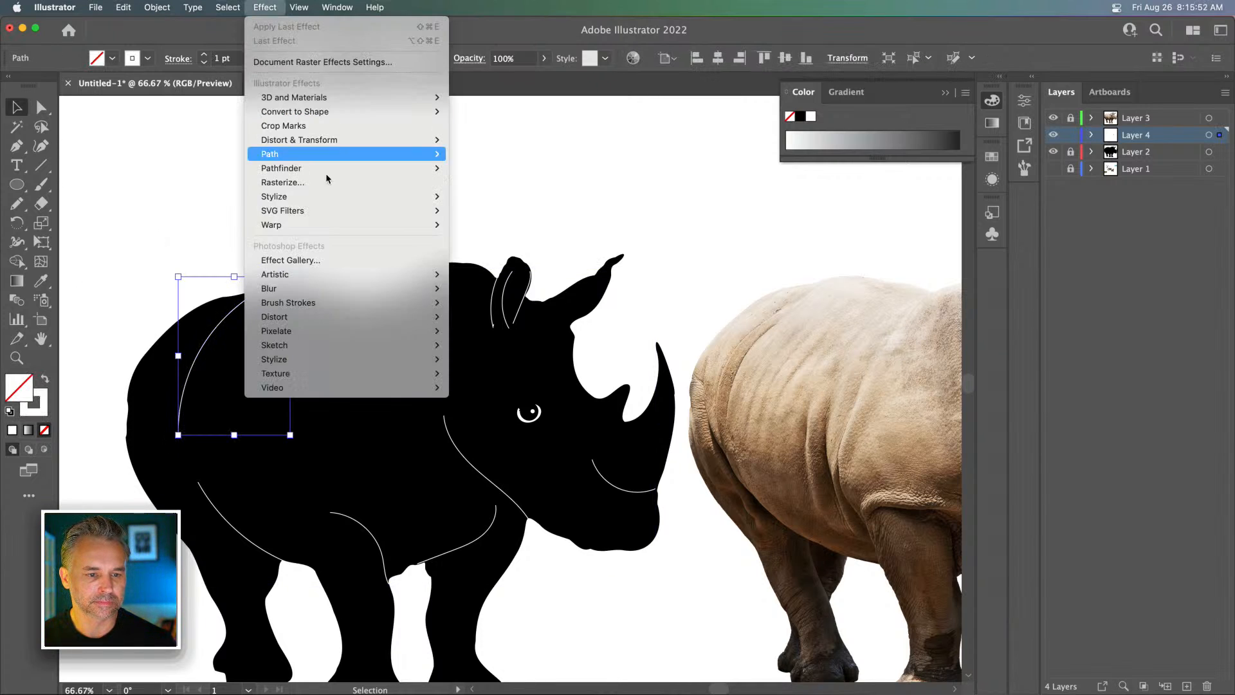
pyautogui.moveTo(313, 211)
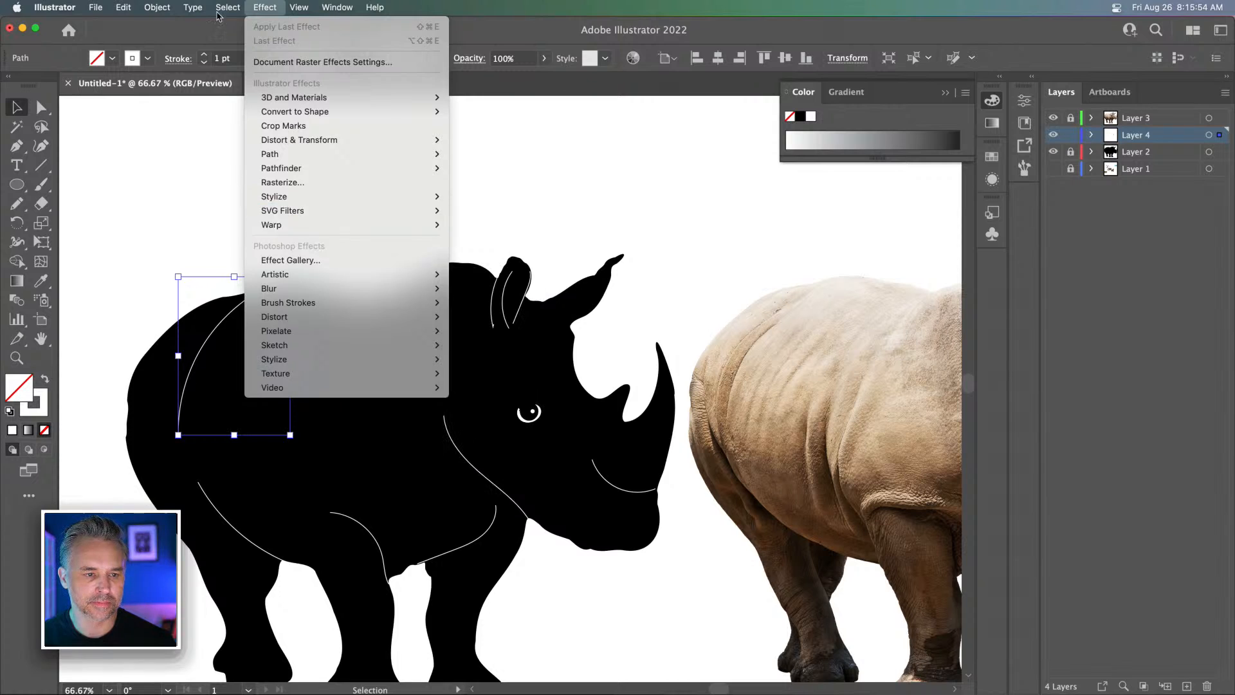
pyautogui.moveTo(228, 7)
pyautogui.moveTo(267, 140)
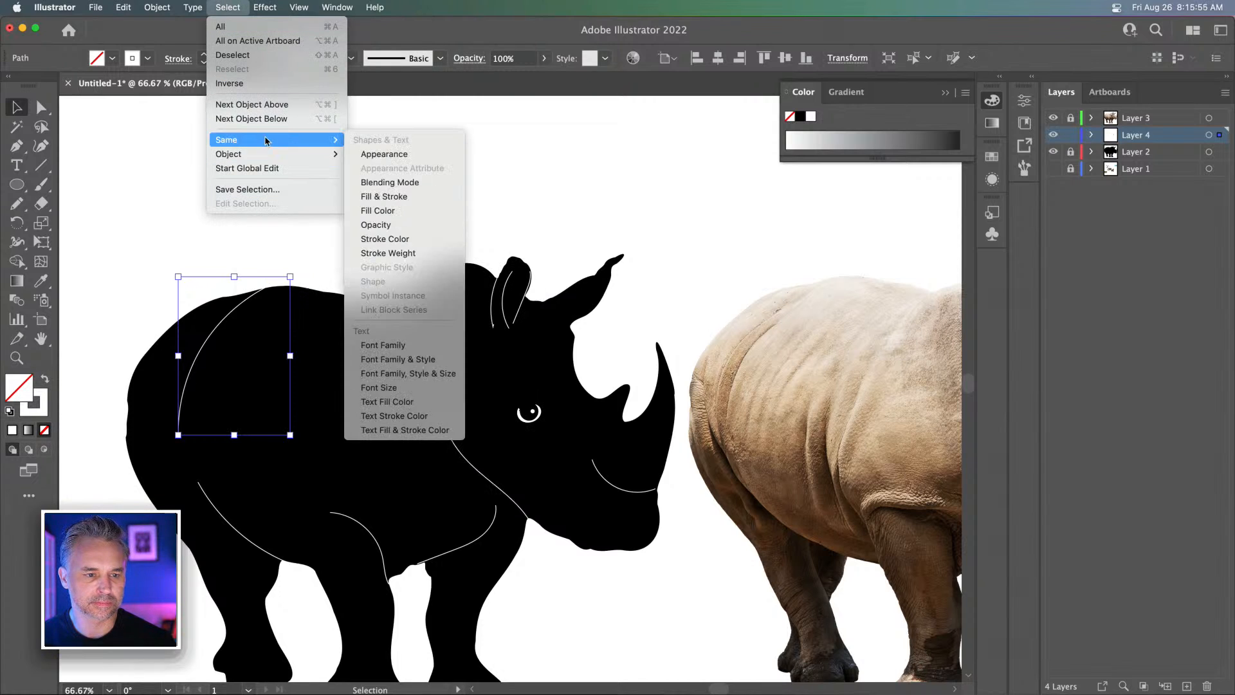
pyautogui.click(401, 240)
pyautogui.click(350, 58)
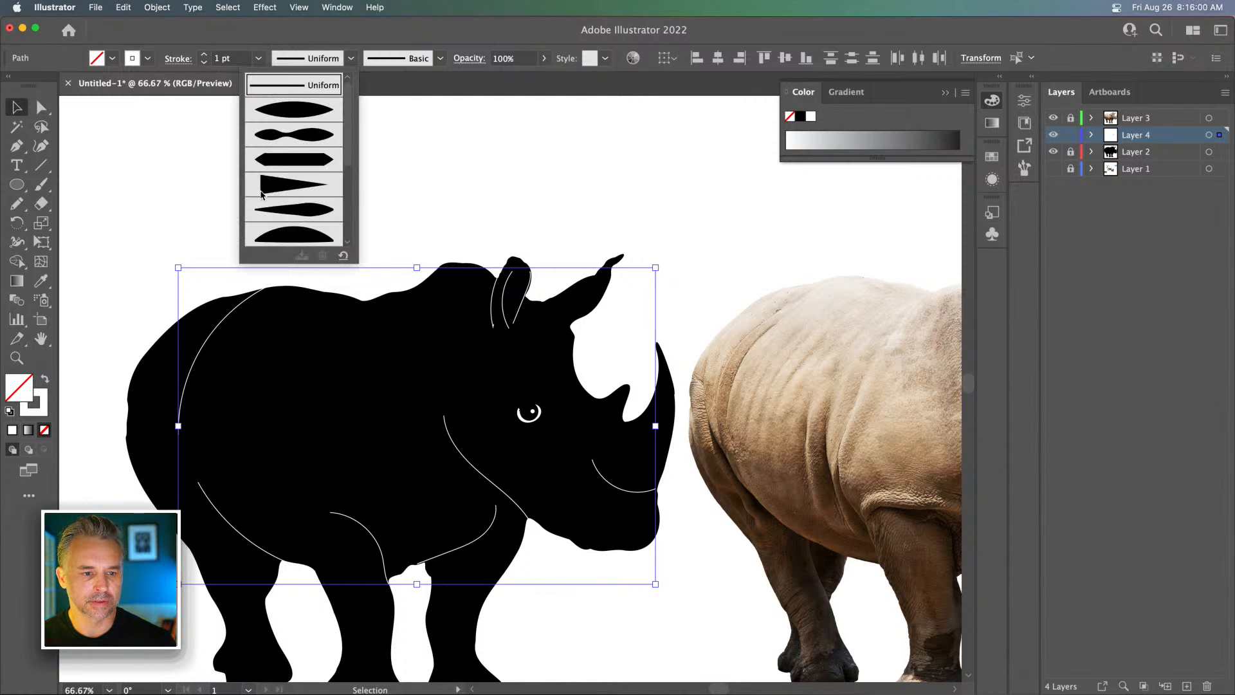
pyautogui.click(275, 185)
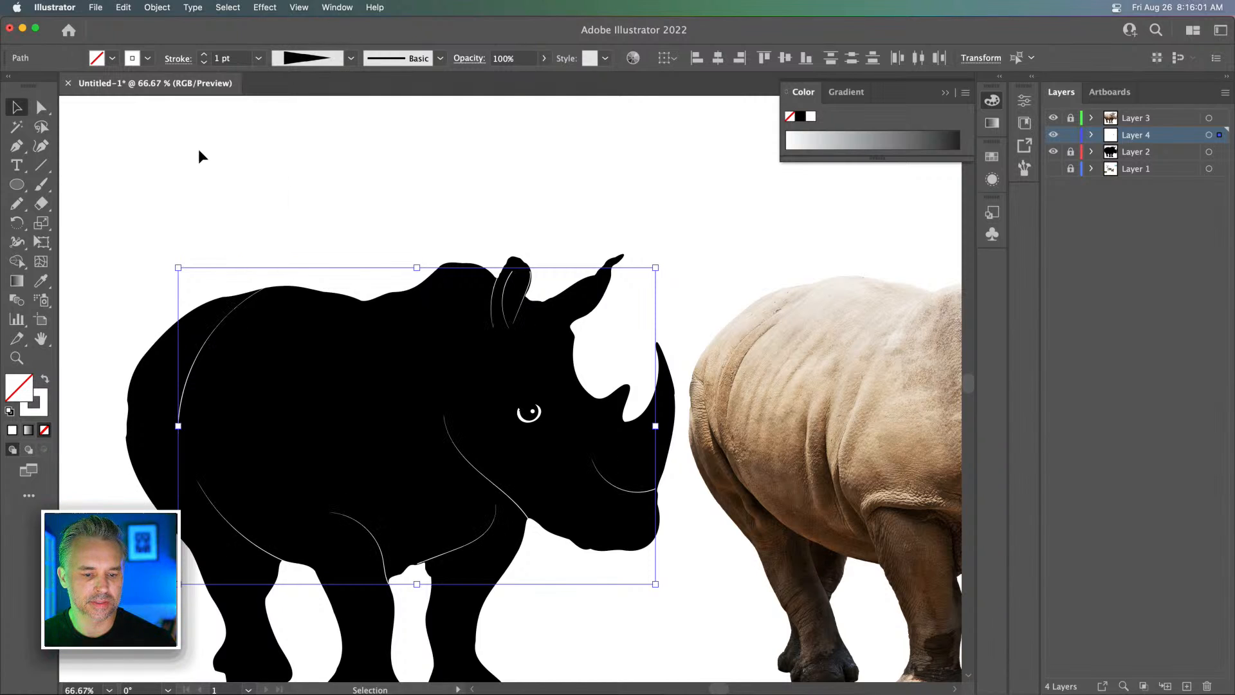
# Set the stroke weight of all the selected contour lines to 7 pt and deselect them
pyautogui.click(204, 55)
pyautogui.click(203, 56)
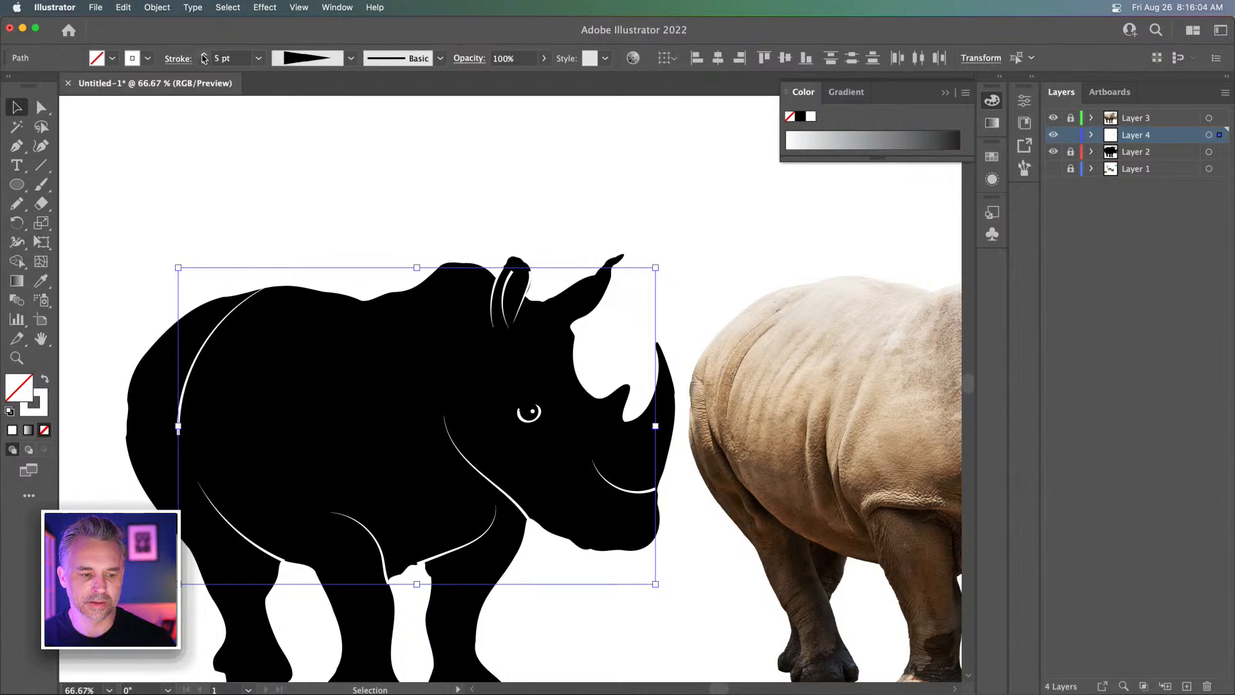
pyautogui.click(203, 56)
pyautogui.click(204, 55)
pyautogui.moveTo(441, 215); pyautogui.dragTo(501, 120)
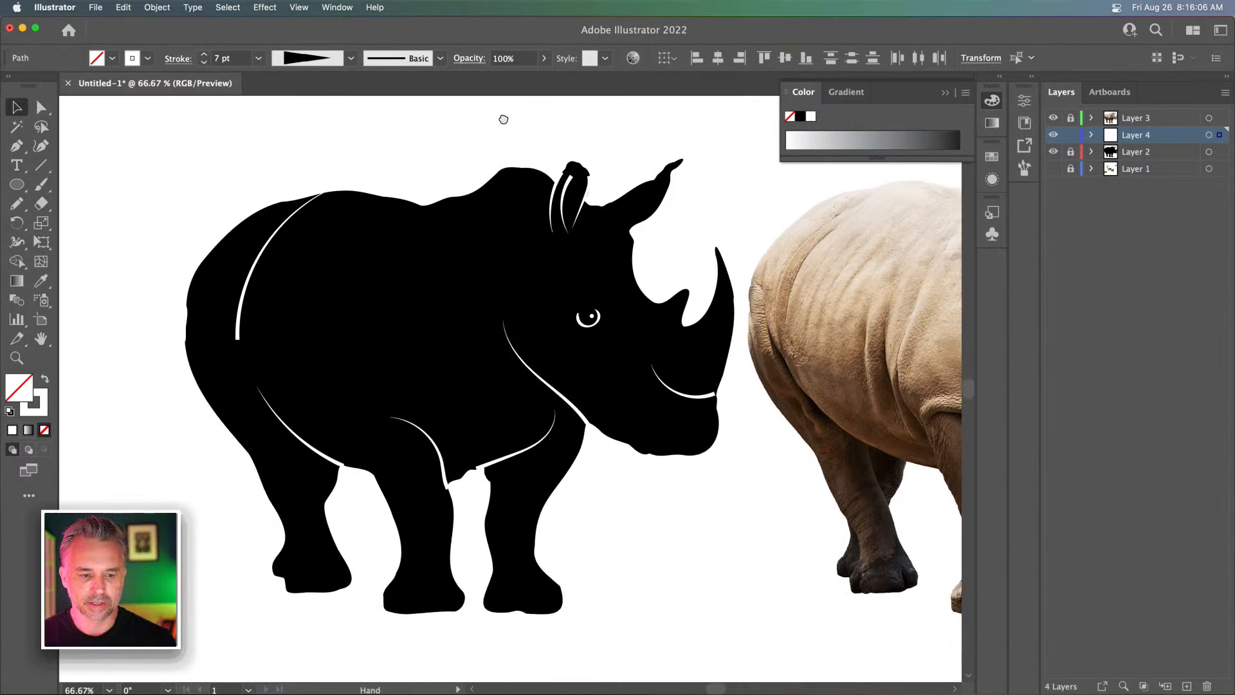
pyautogui.click(279, 138)
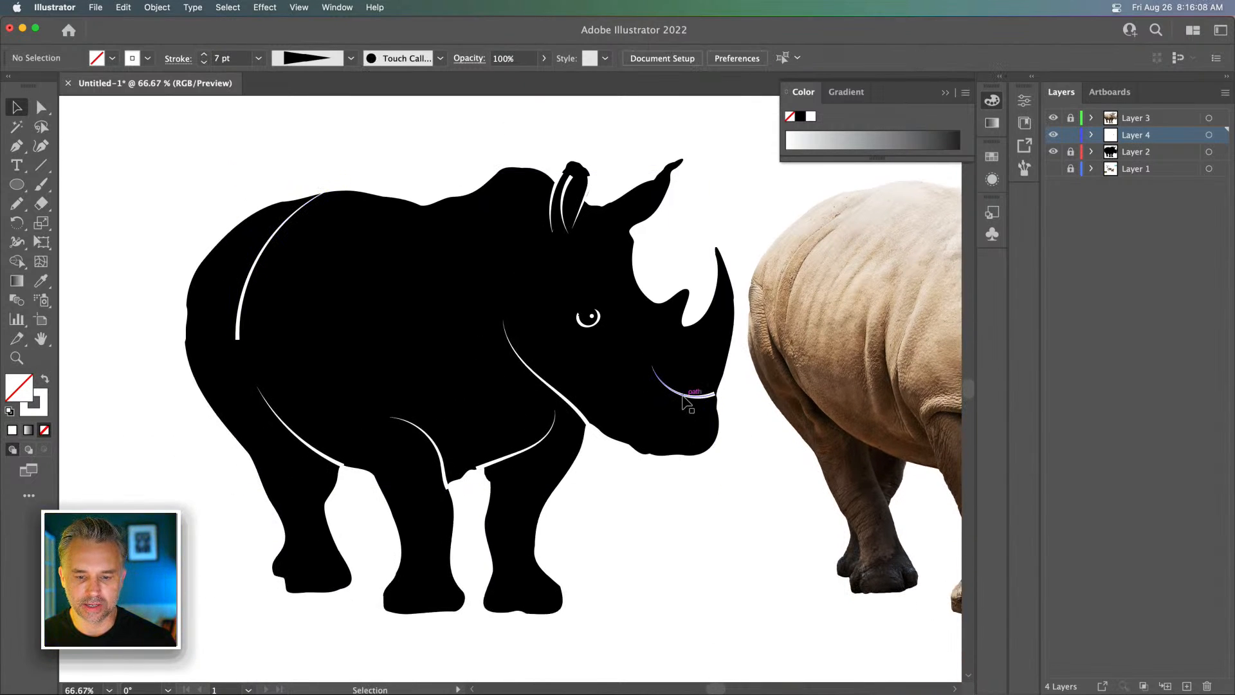
# Nudge the mouth line slightly down towards the muzzle's front edge, and reverse the path direction of the rump curve
pyautogui.moveTo(683, 396); pyautogui.dragTo(689, 401)
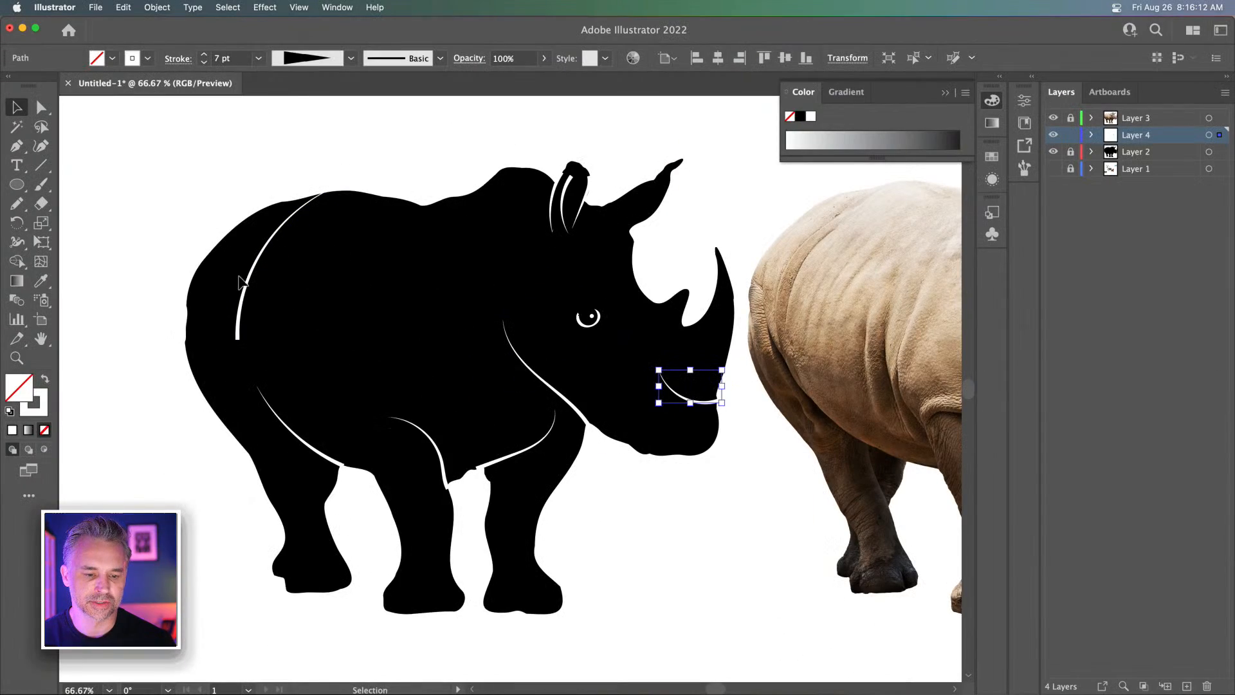
pyautogui.click(241, 283)
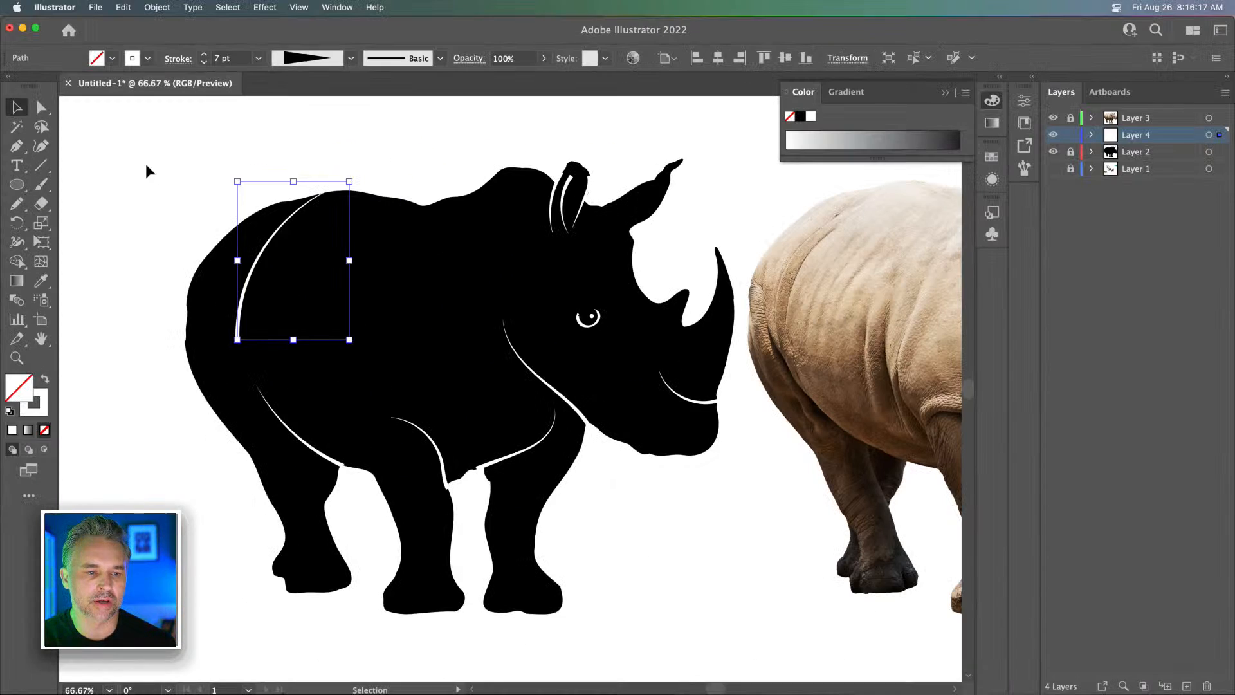
pyautogui.click(157, 8)
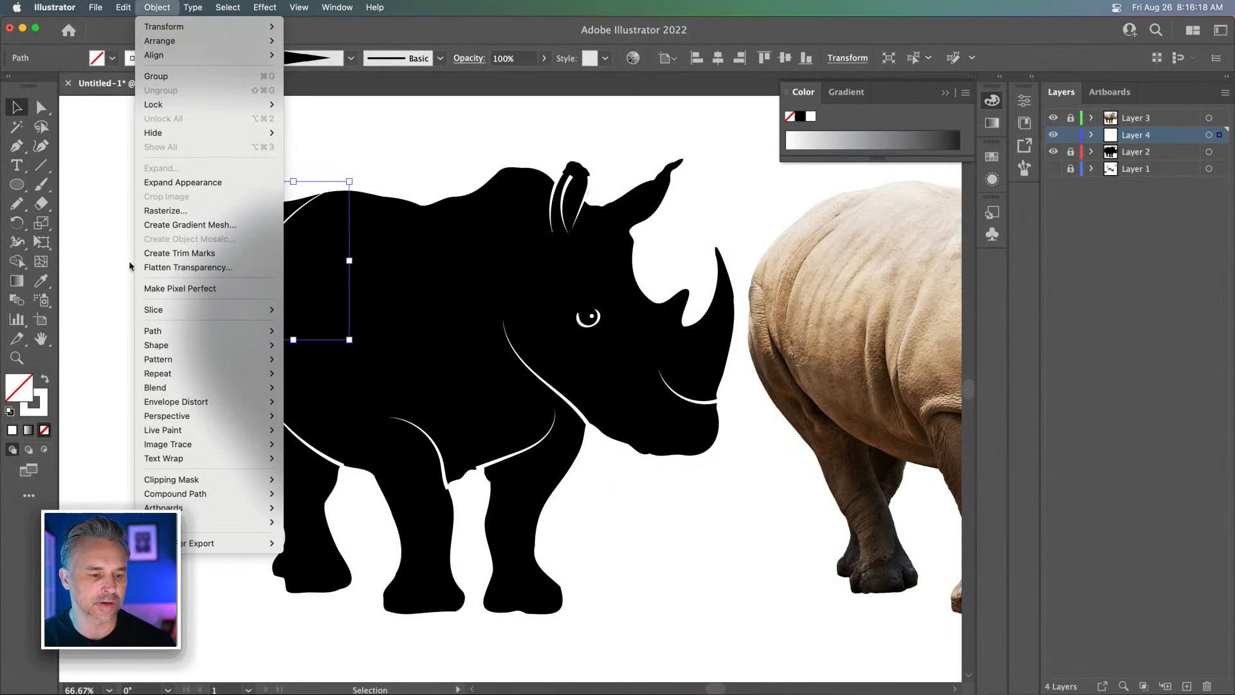
pyautogui.moveTo(157, 330)
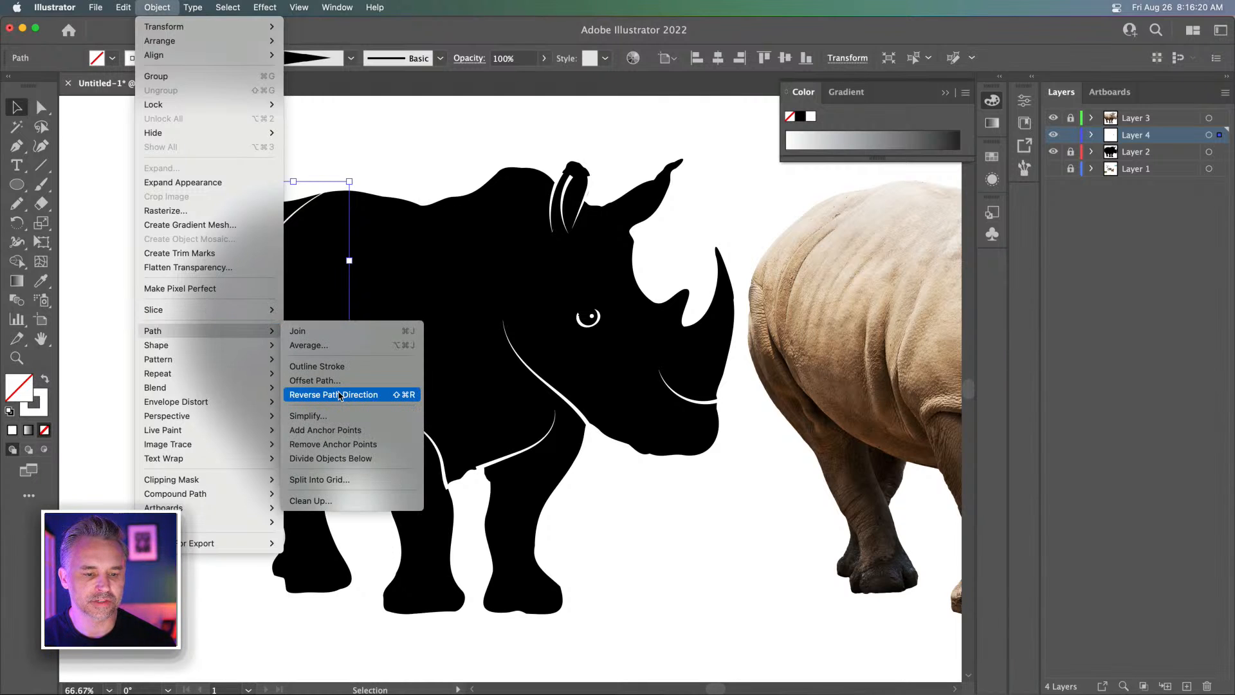
pyautogui.click(340, 394)
pyautogui.click(148, 231)
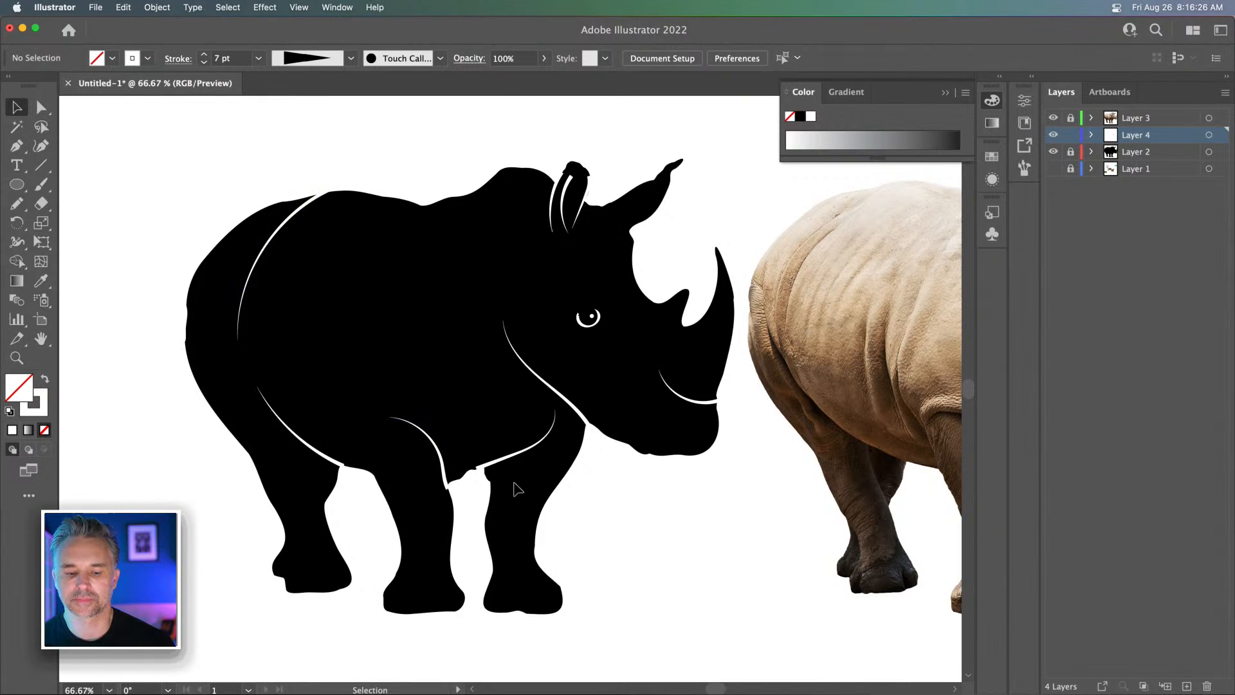
# Shift the chest line's lower end anchor point slightly outward so it meets the silhouette's edge between the front legs
pyautogui.click(513, 458)
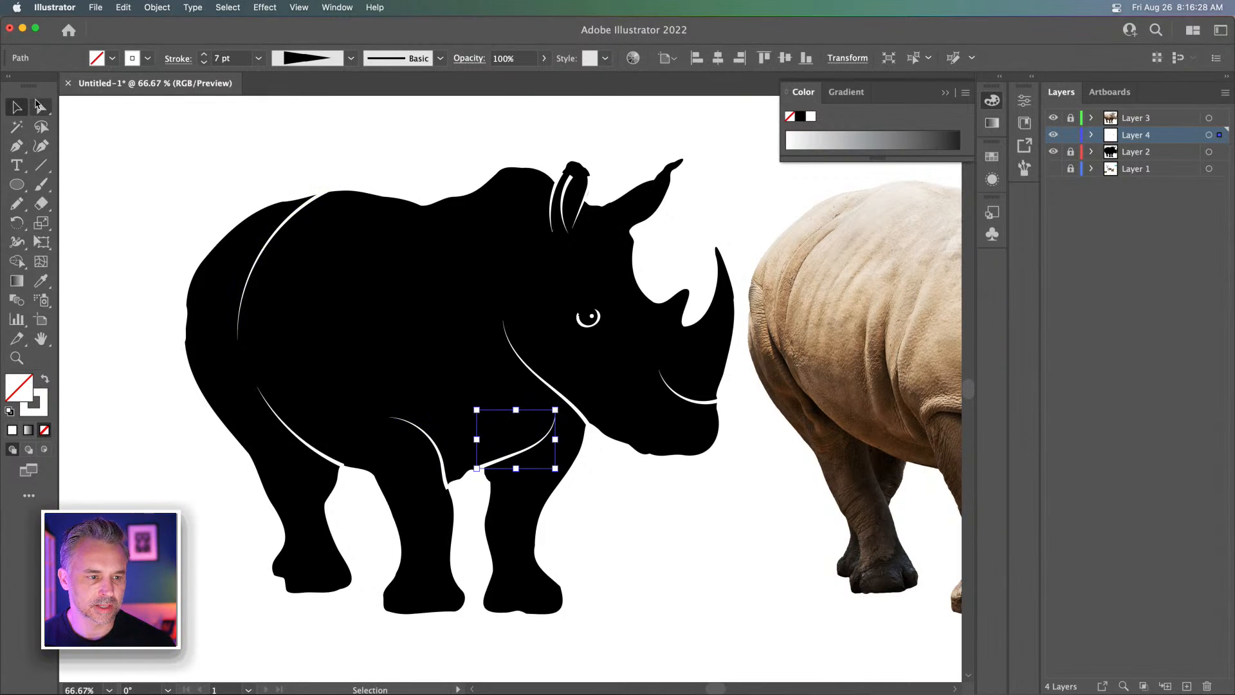
pyautogui.click(39, 105)
pyautogui.click(476, 467)
pyautogui.moveTo(482, 474); pyautogui.dragTo(470, 475)
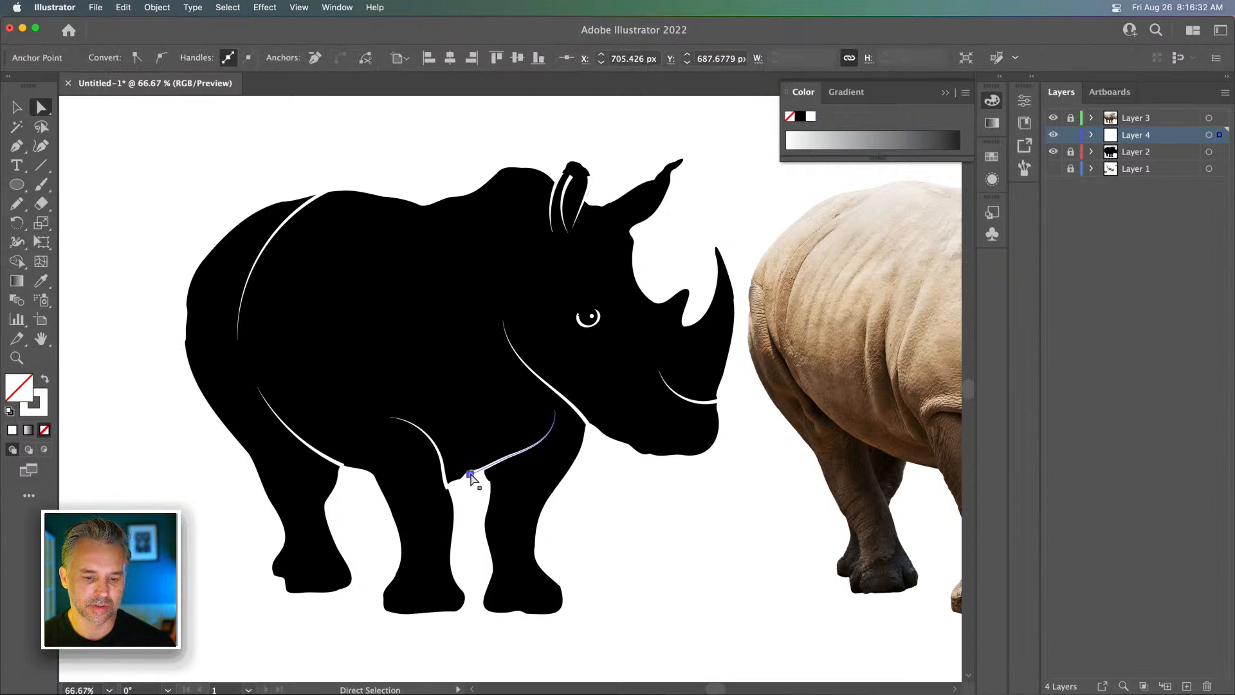
pyautogui.click(17, 107)
pyautogui.click(124, 191)
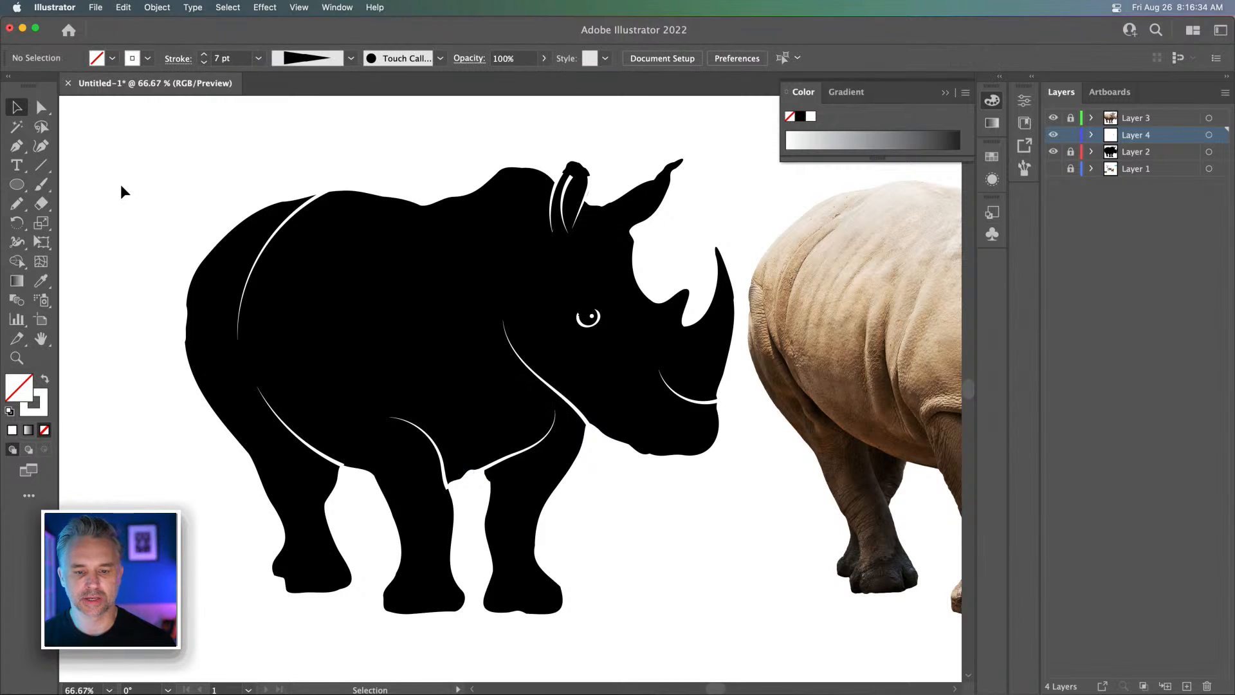
pyautogui.press('a')
pyautogui.press('super+minus')
pyautogui.press('v')
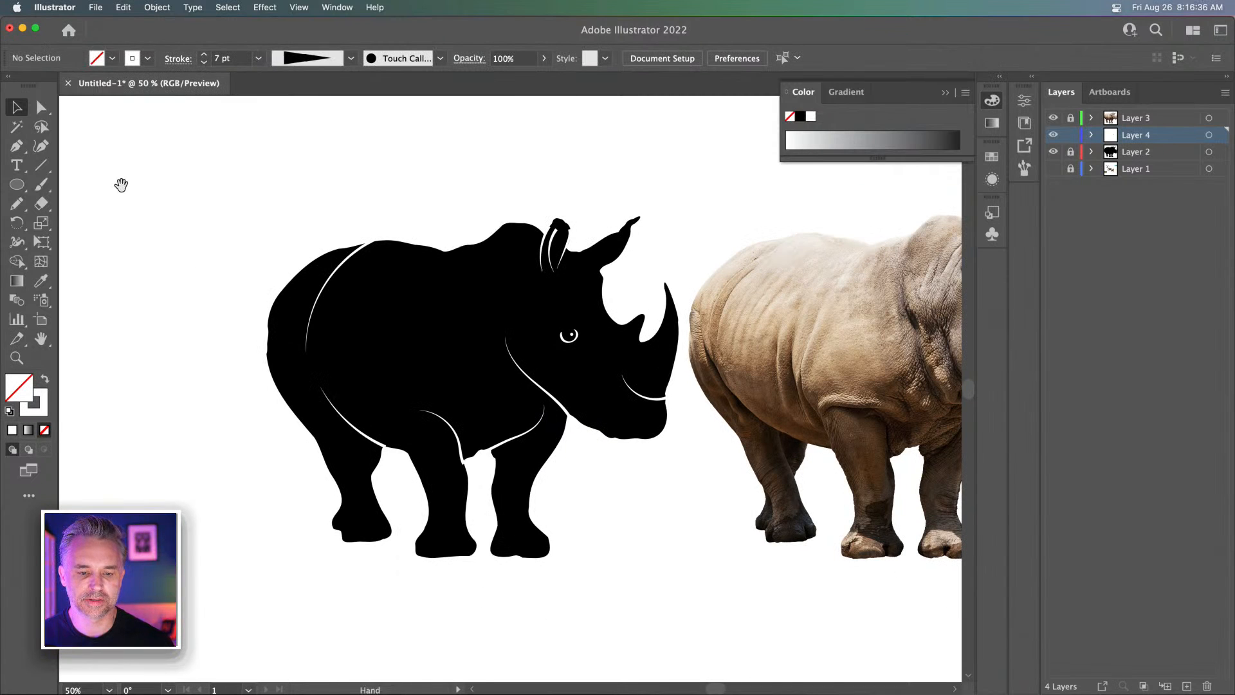
pyautogui.moveTo(173, 185); pyautogui.dragTo(673, 585)
pyautogui.hscroll(5, 514, 193)
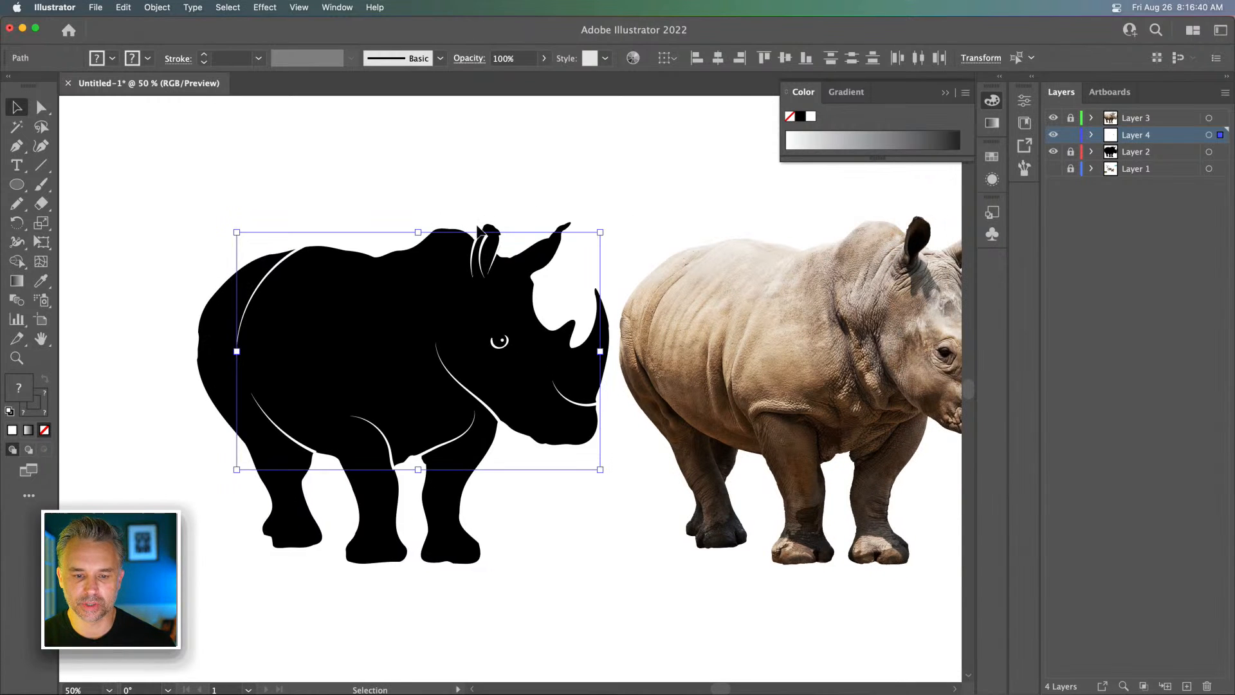
pyautogui.click(534, 155)
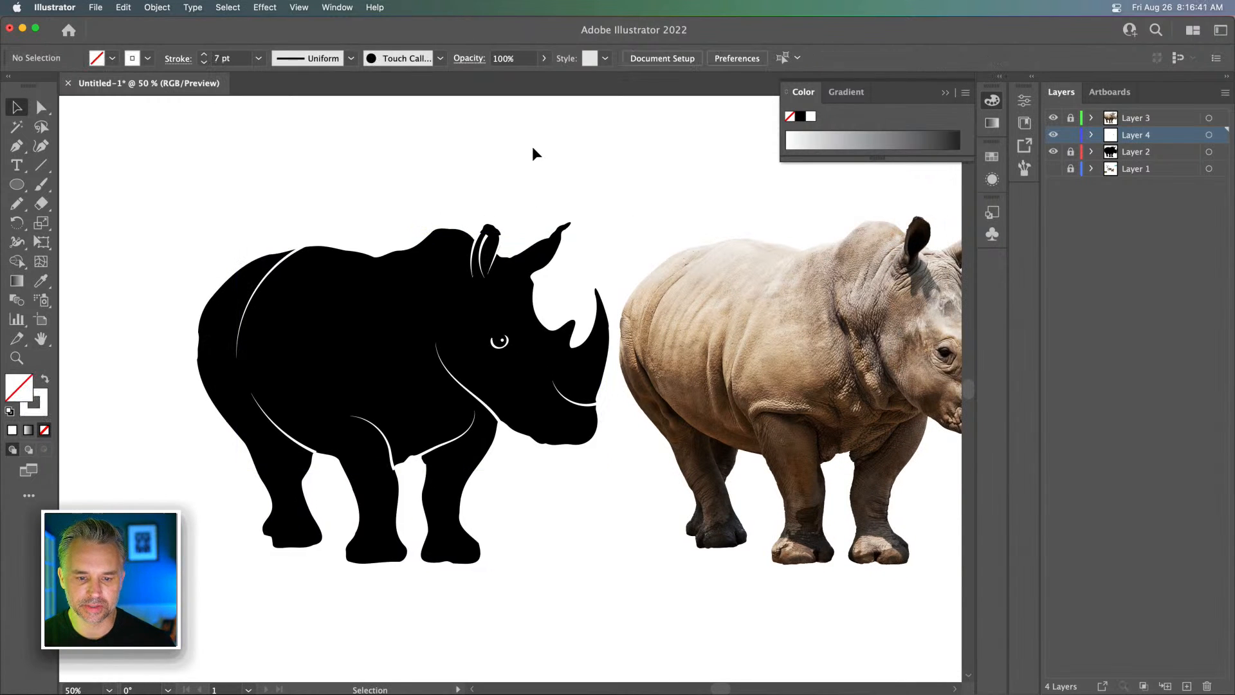
# Unlock Layer 2 and Layer 3 and move the rhino photo farther away from the silhouette
pyautogui.click(1071, 152)
pyautogui.hscroll(8, 353, 331)
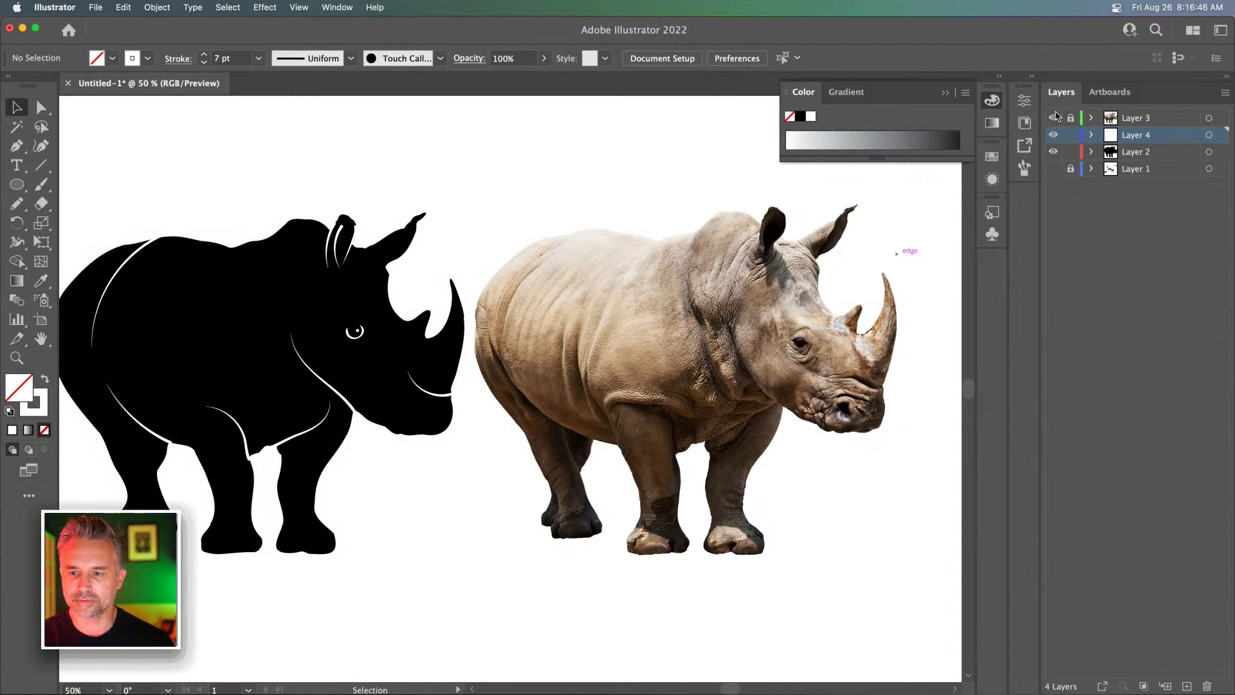
pyautogui.click(1071, 117)
pyautogui.moveTo(550, 315); pyautogui.dragTo(608, 330)
# Reflect the rhino photo horizontally so it faces the silhouette, and move it slightly closer to the drawing
pyautogui.click(132, 6)
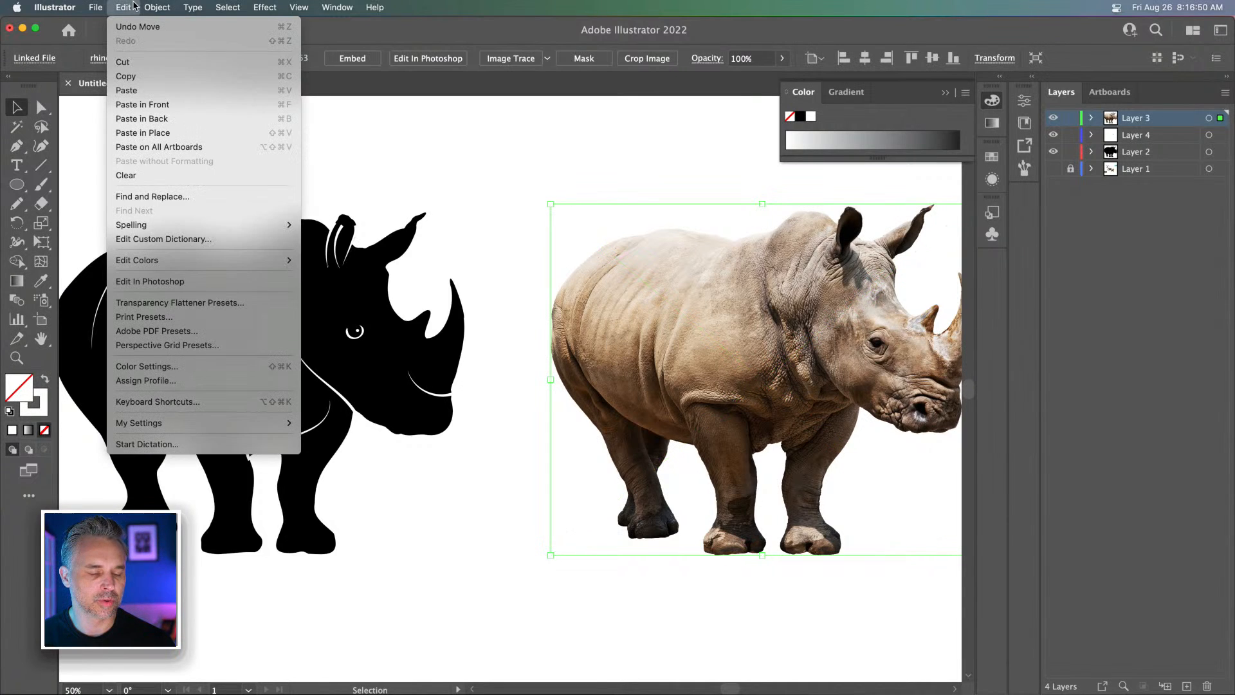
pyautogui.click(124, 6)
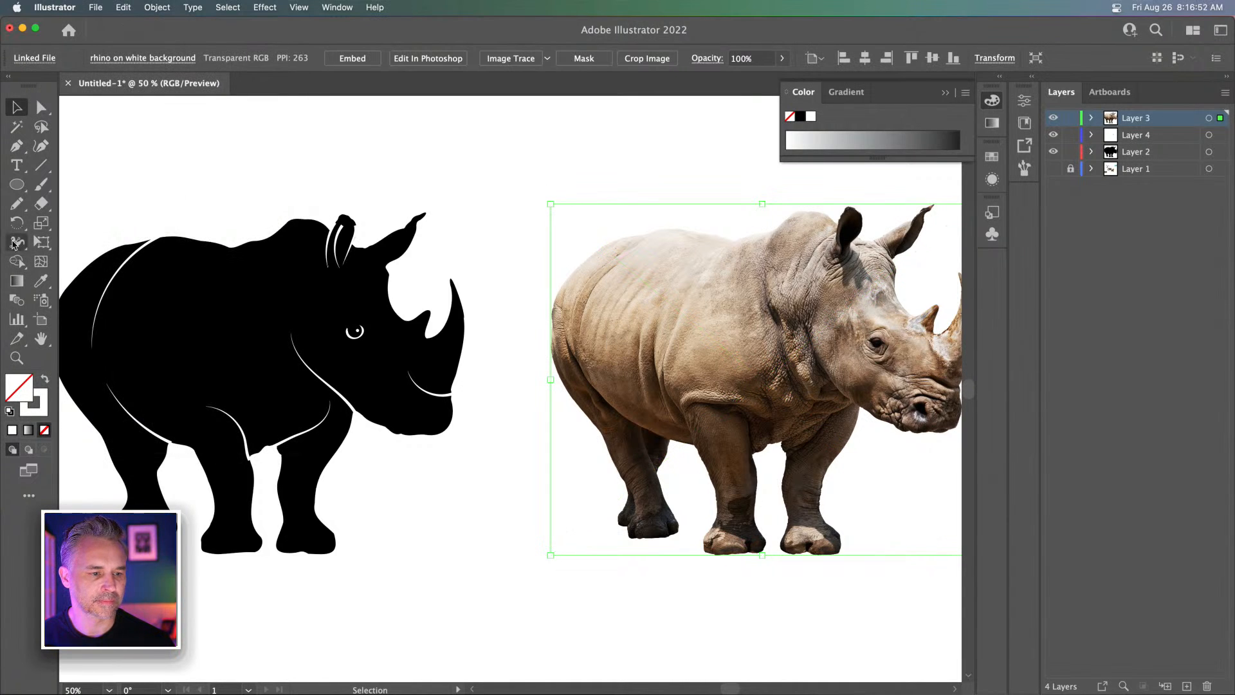
pyautogui.moveTo(17, 223); pyautogui.dragTo(136, 248)
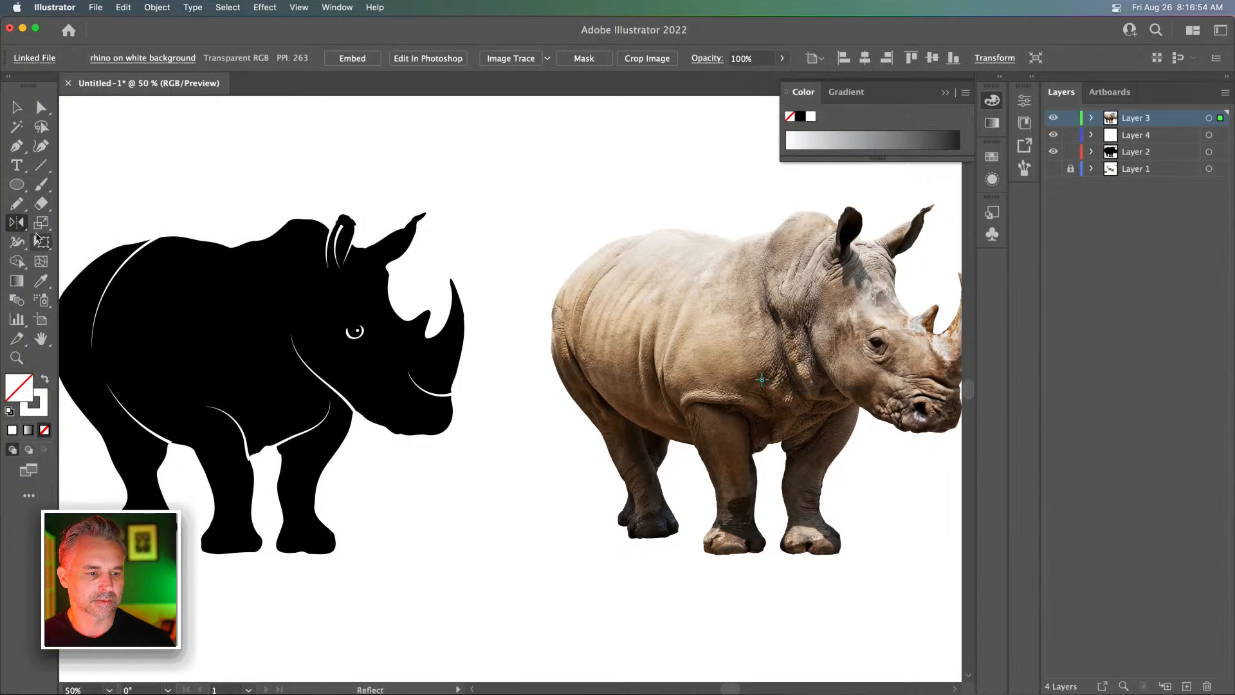
pyautogui.doubleClick(18, 225)
pyautogui.press('Return')
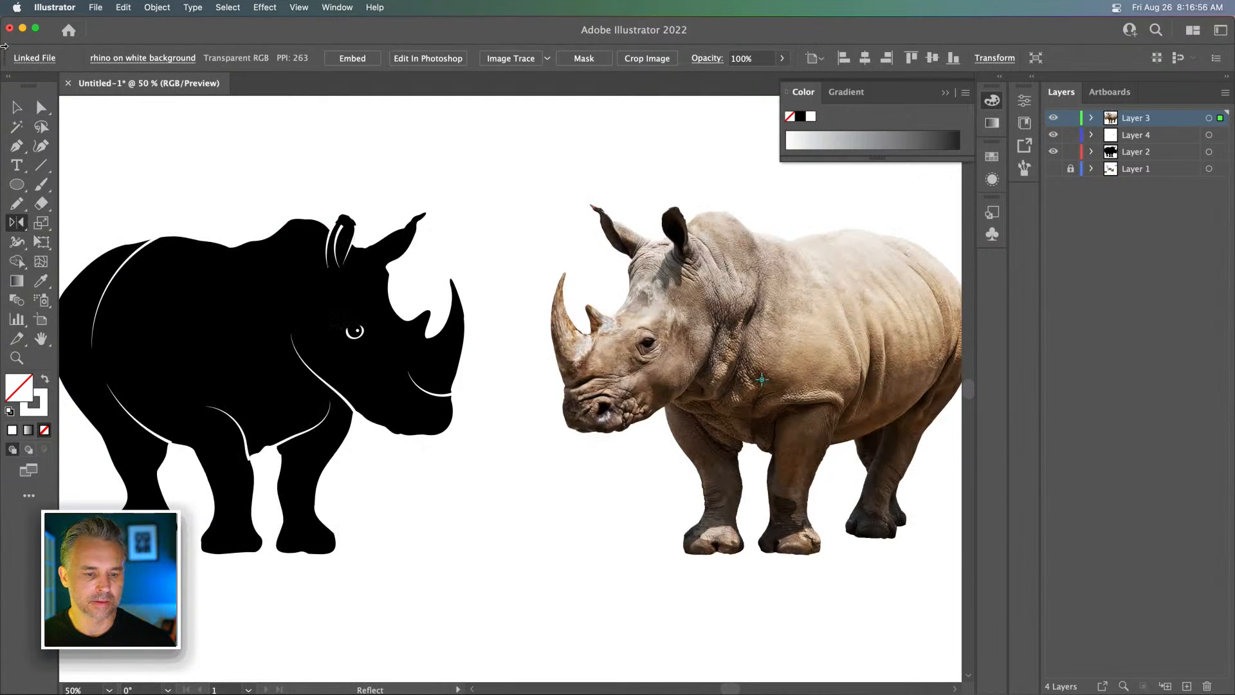
pyautogui.press('v')
pyautogui.moveTo(549, 332); pyautogui.dragTo(495, 330)
# Compare the mirrored photo's head and skin folds with the drawing up close and in full, and select the silhouette group
pyautogui.press('super+equal')
pyautogui.press('super+equal')
pyautogui.press('super+equal')
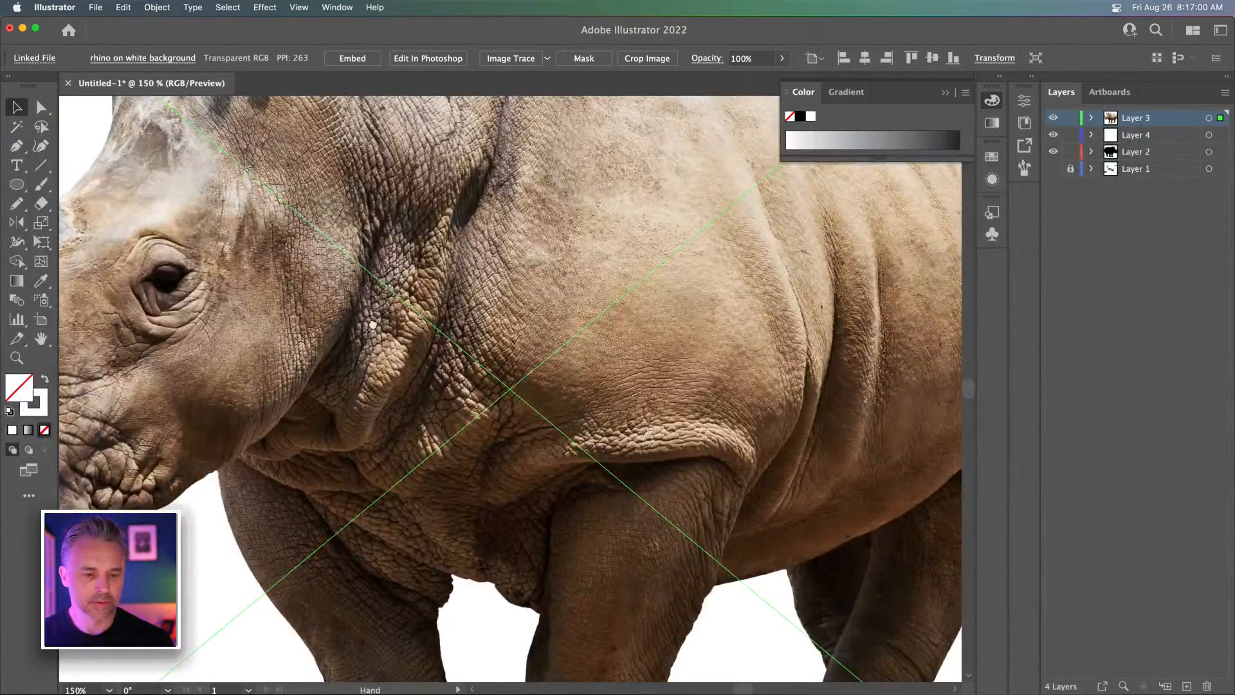
pyautogui.hscroll(-10, 377, 322)
pyautogui.click(568, 319)
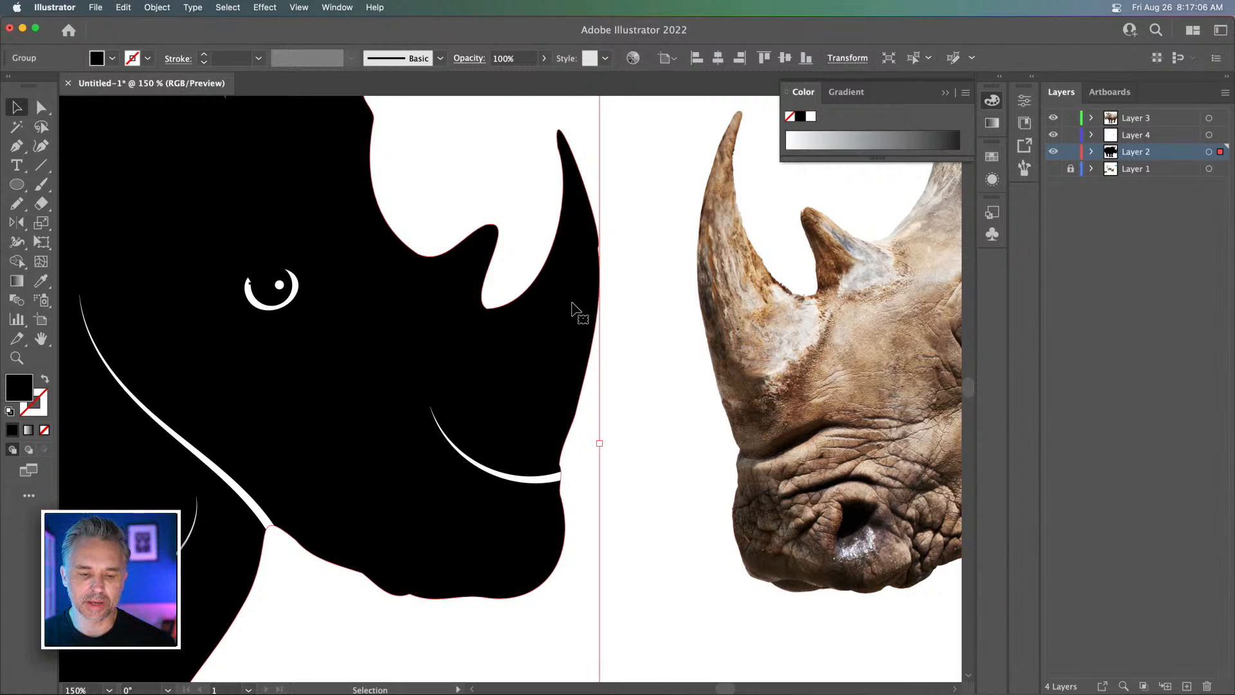
pyautogui.press('super+minus')
pyautogui.press('super+minus')
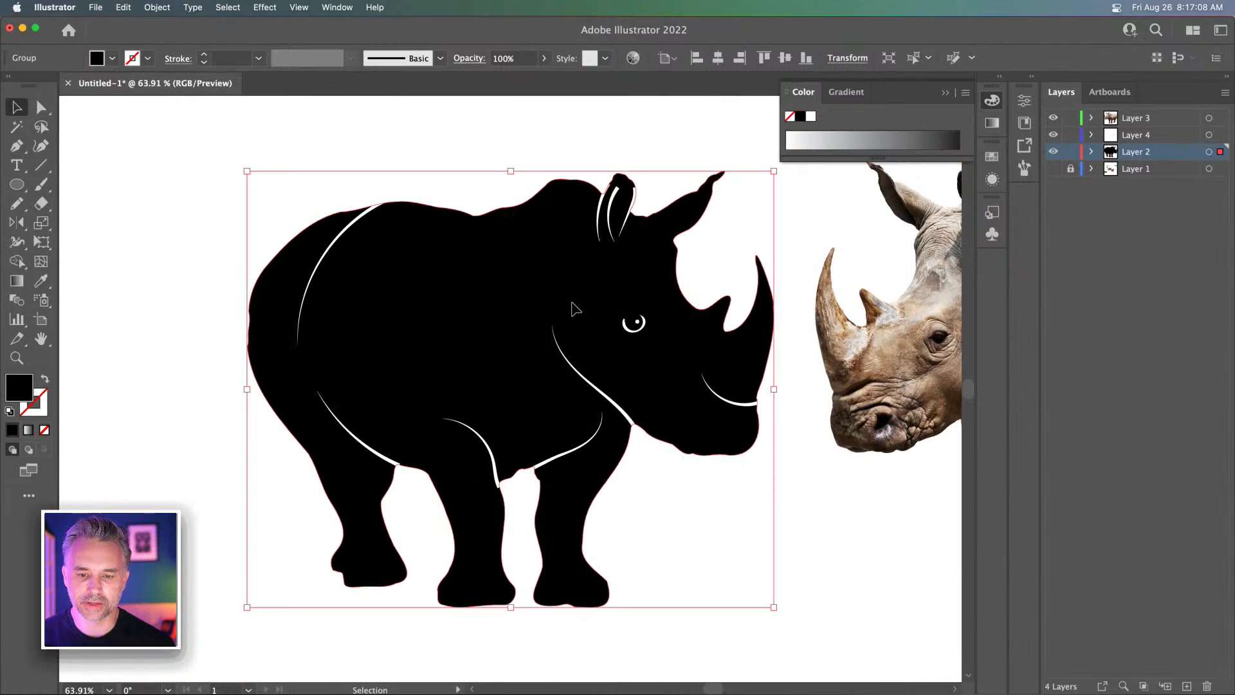
pyautogui.hscroll(5, 549, 326)
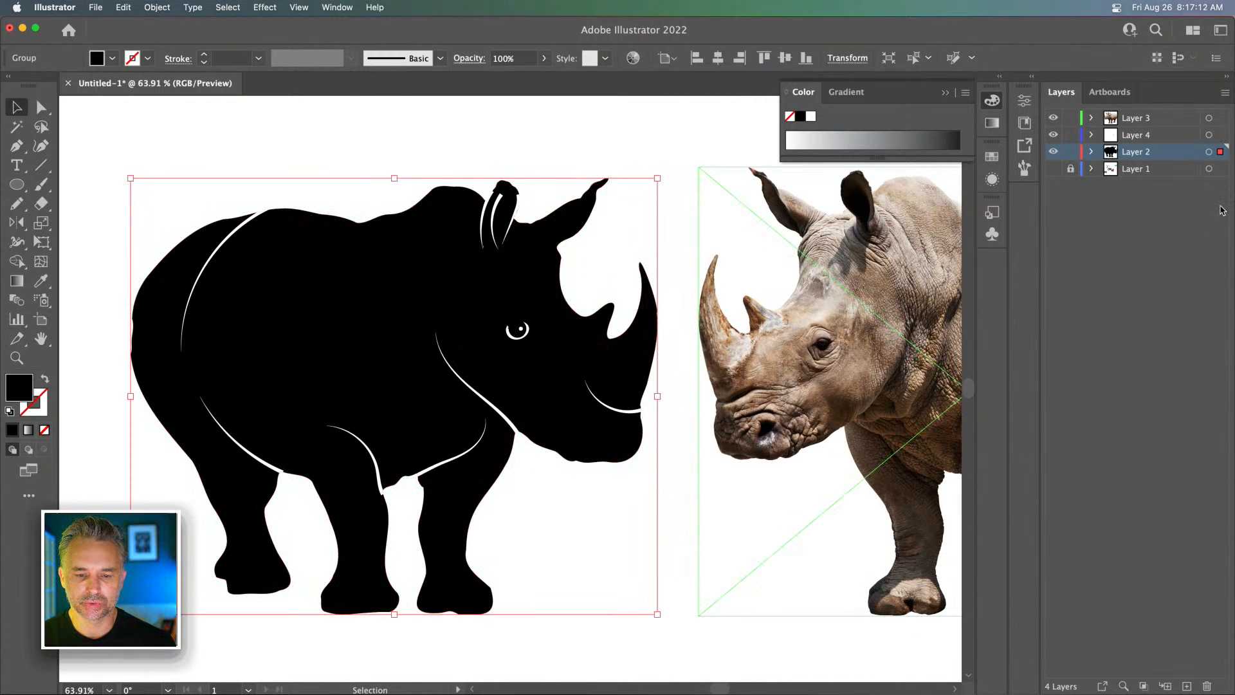
# Examine the silhouette's horns beside the photo up close, and select the silhouette to reveal its anchor points around the front horn
pyautogui.click(679, 249)
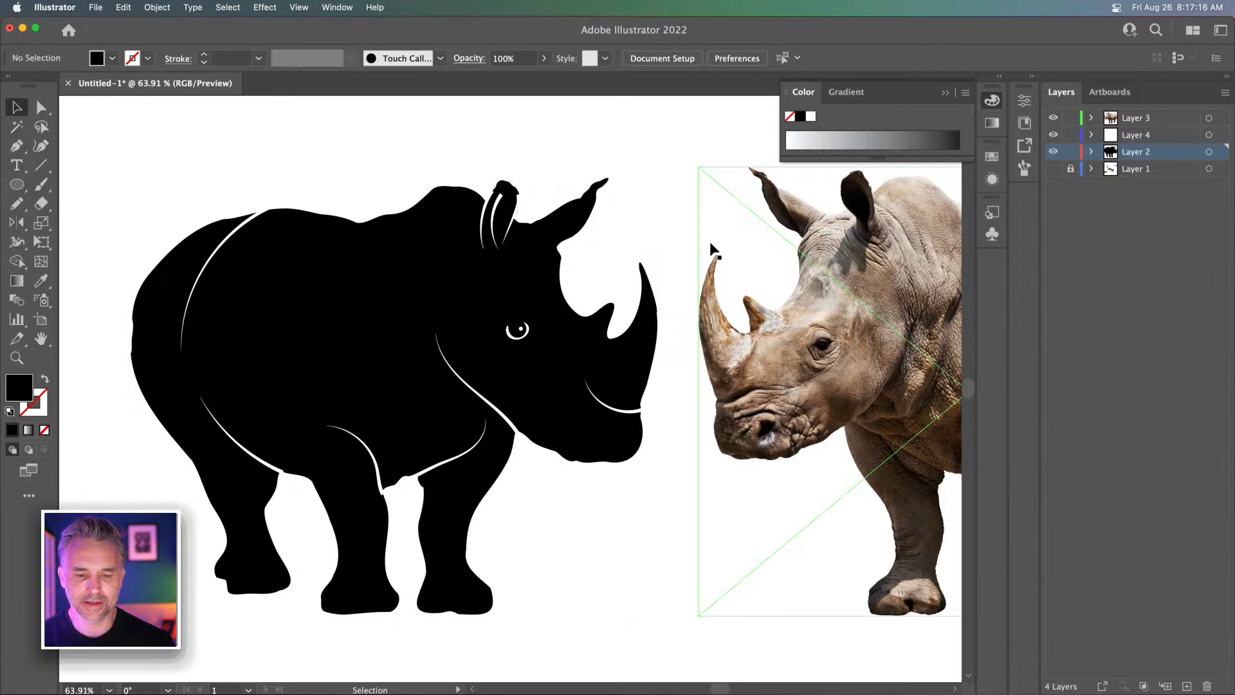
pyautogui.press('super+equal')
pyautogui.press('super+equal')
pyautogui.press('super+equal')
pyautogui.moveTo(710, 243); pyautogui.dragTo(479, 368)
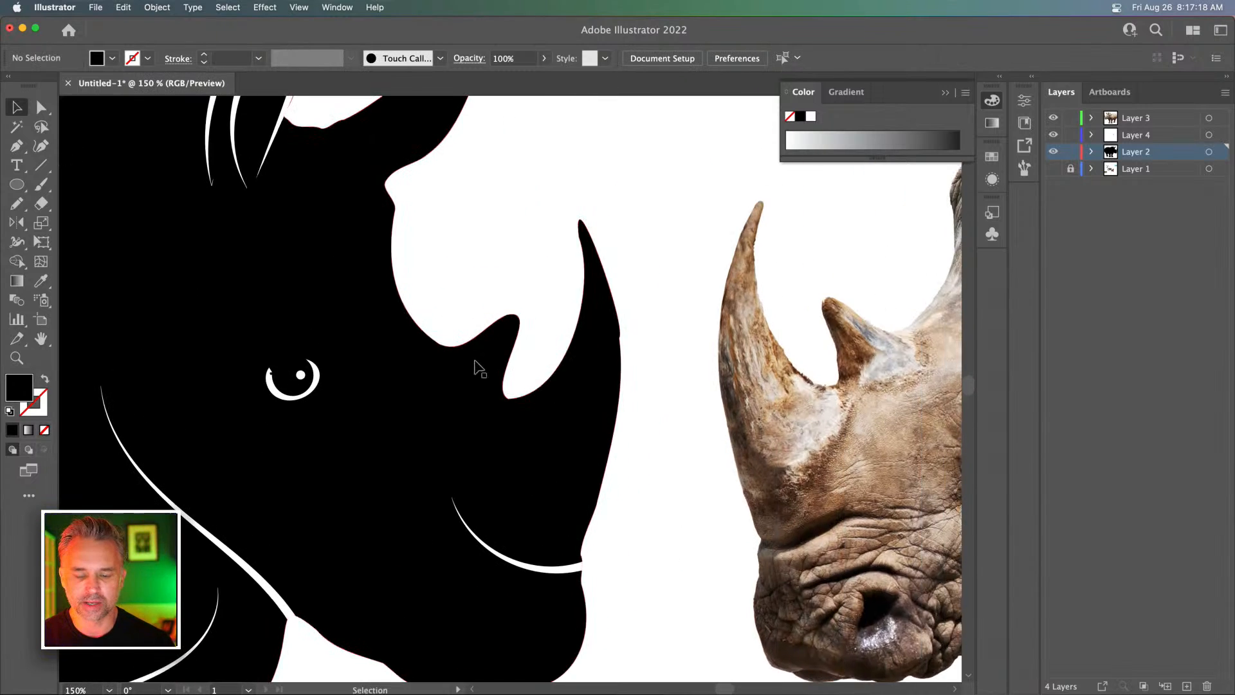
pyautogui.click(602, 285)
pyautogui.press('super+equal')
pyautogui.press('super+equal')
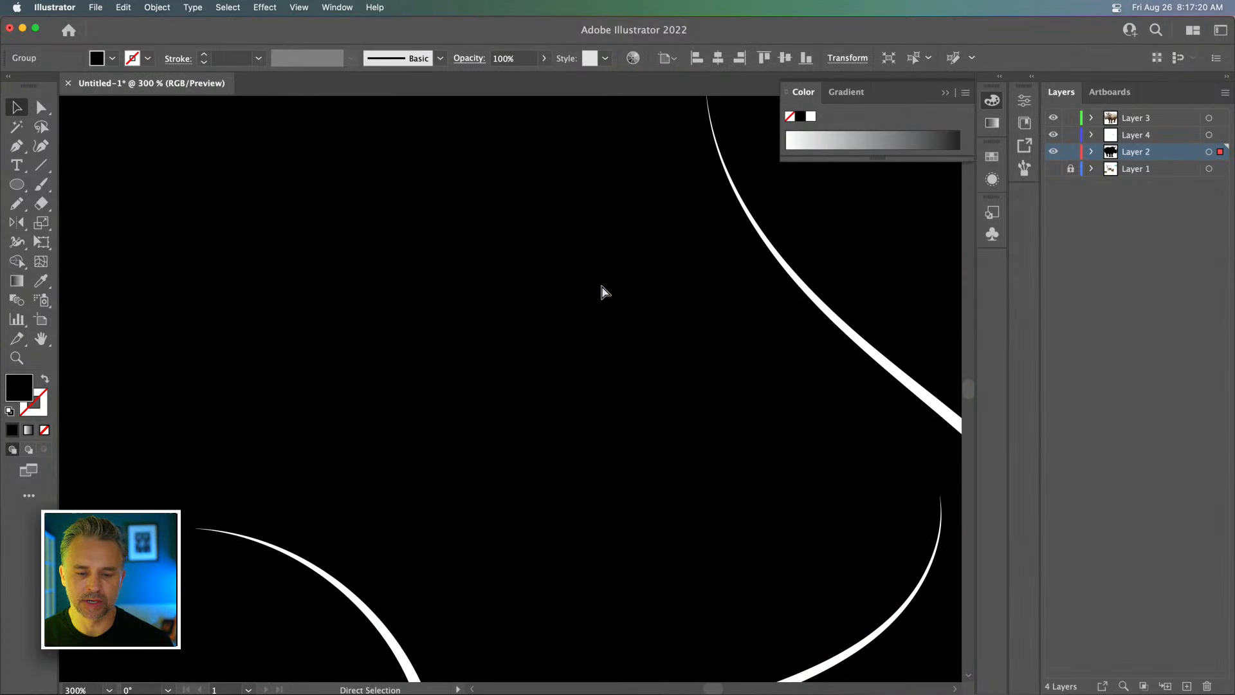
pyautogui.press('space')
pyautogui.moveTo(757, 316); pyautogui.dragTo(5, 404)
pyautogui.moveTo(655, 353); pyautogui.dragTo(164, 550)
pyautogui.moveTo(288, 400); pyautogui.dragTo(422, 485)
pyautogui.press('super+h')
pyautogui.press('super+h')
pyautogui.press('space')
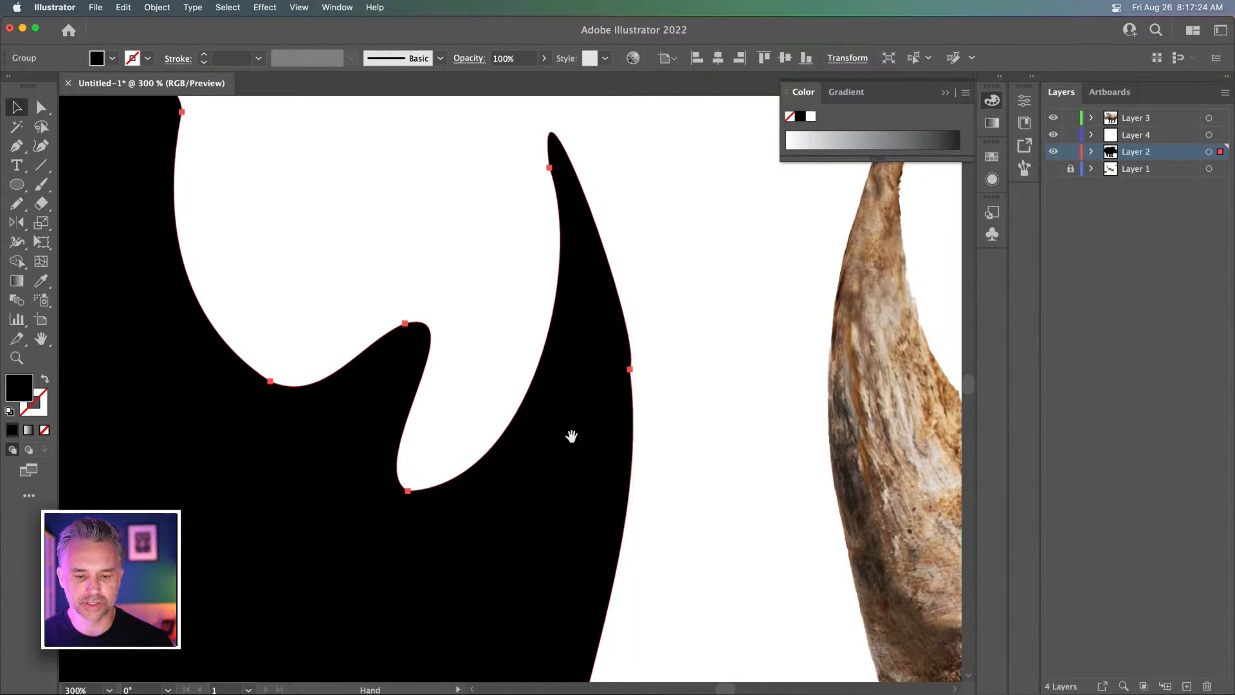
pyautogui.moveTo(613, 388); pyautogui.dragTo(116, 414)
pyautogui.press('super+minus')
pyautogui.press('p')
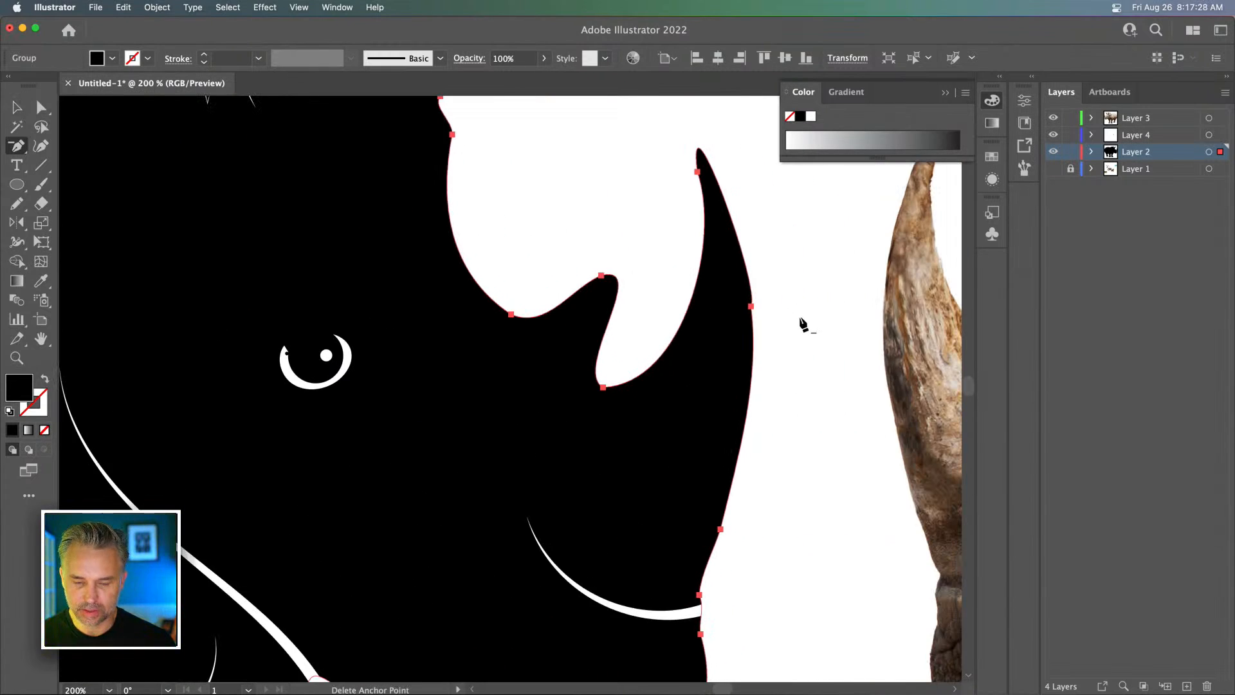
pyautogui.click(751, 307)
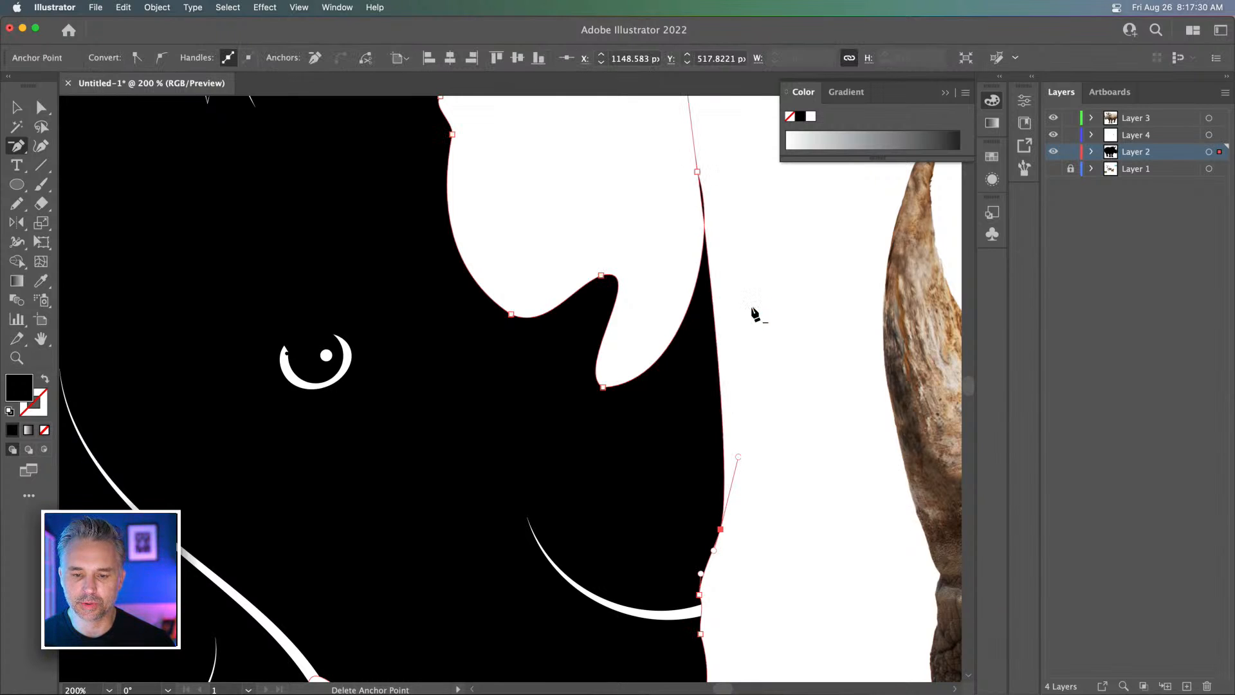
pyautogui.press('super+z')
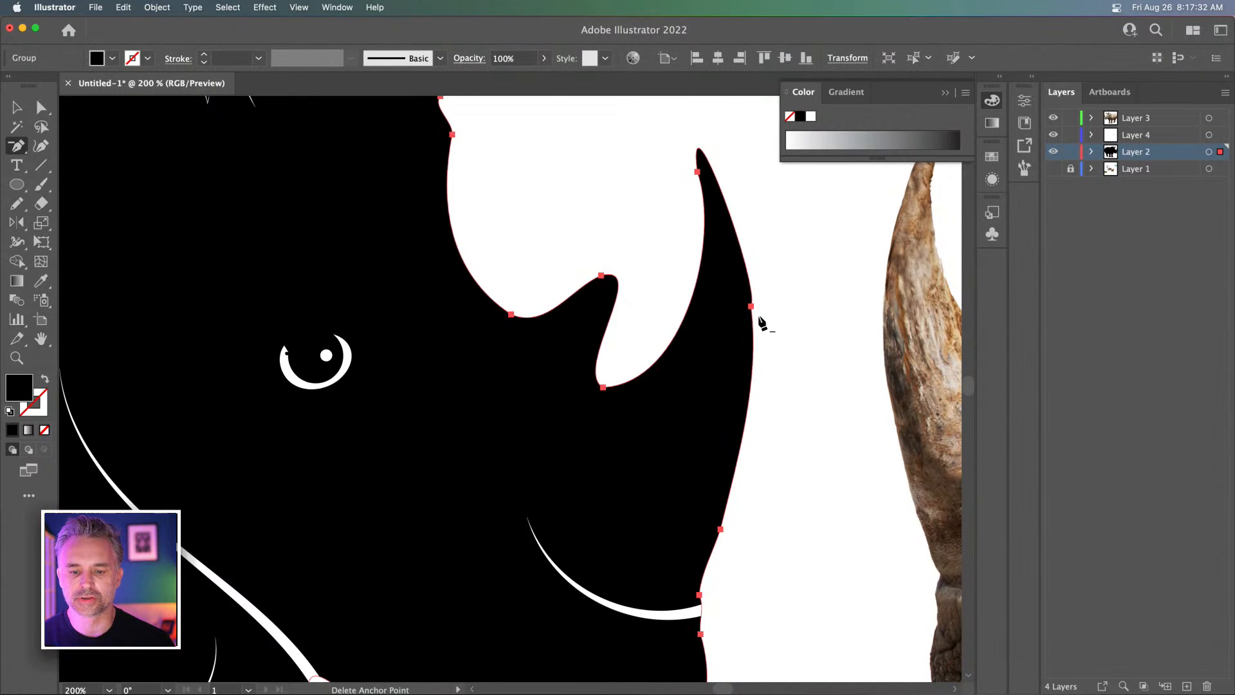
# Smooth the anchor point on the front horn's outer edge with the Anchor Point tool, pulling its curve handles along the outline
pyautogui.hotkey('shift', 'c')
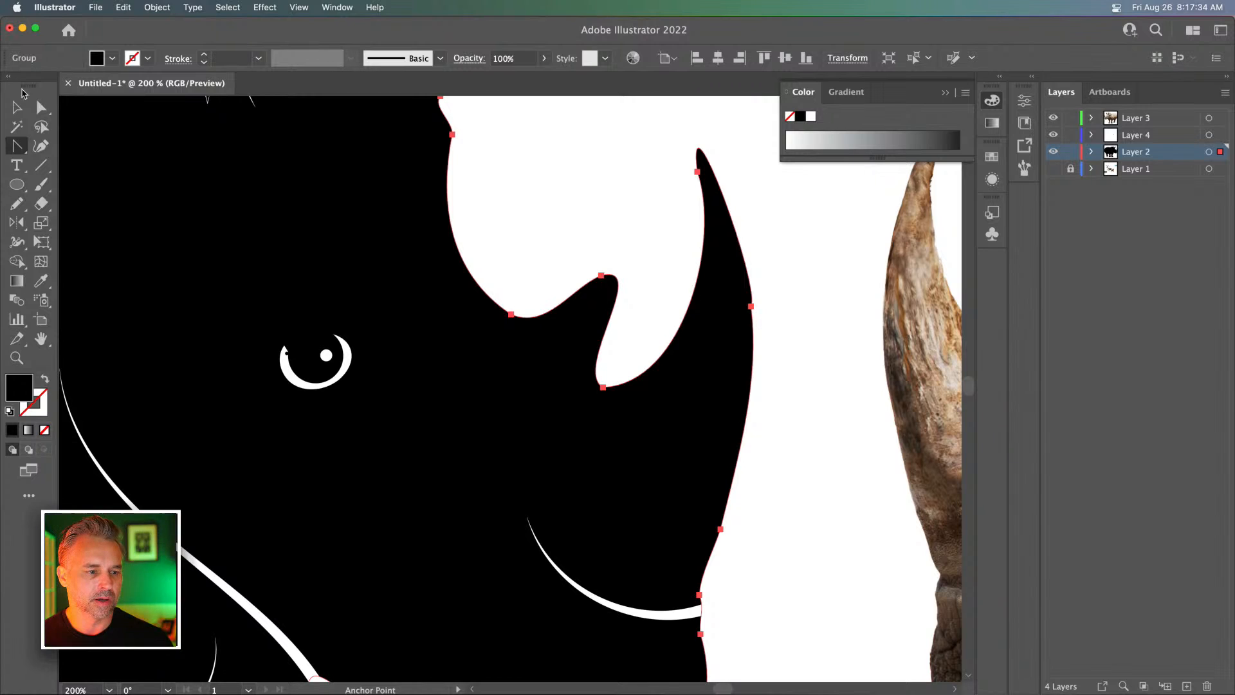
pyautogui.click(9, 148)
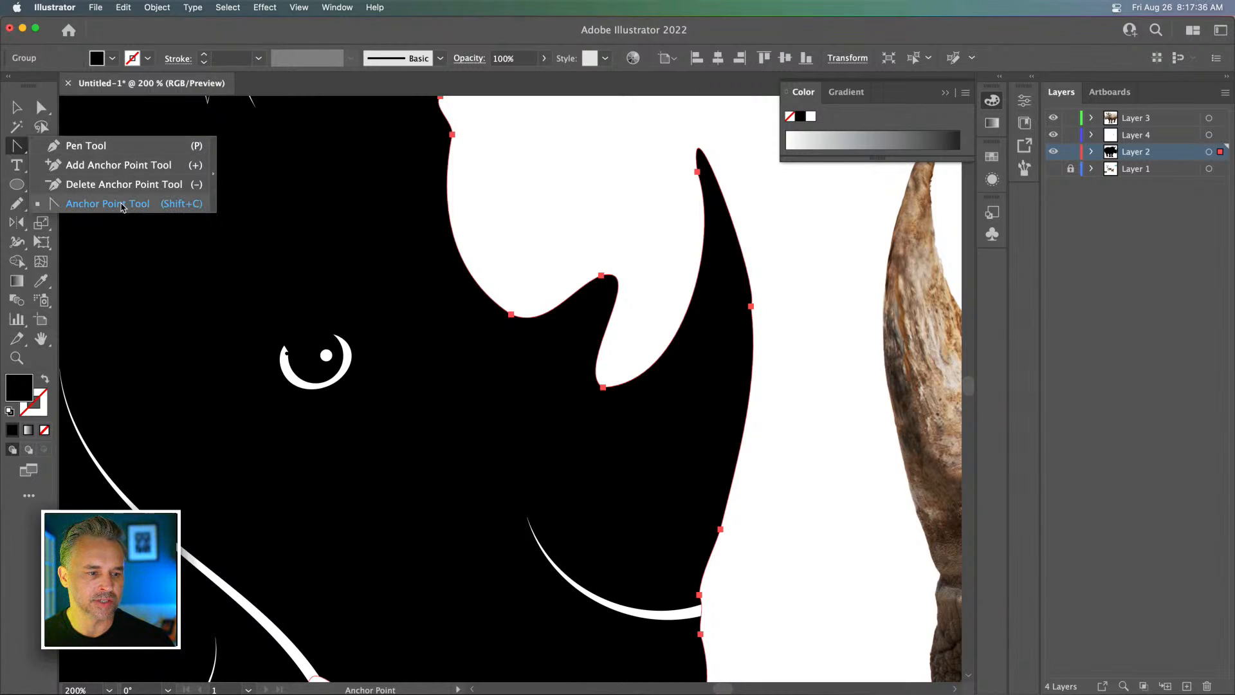
pyautogui.click(91, 205)
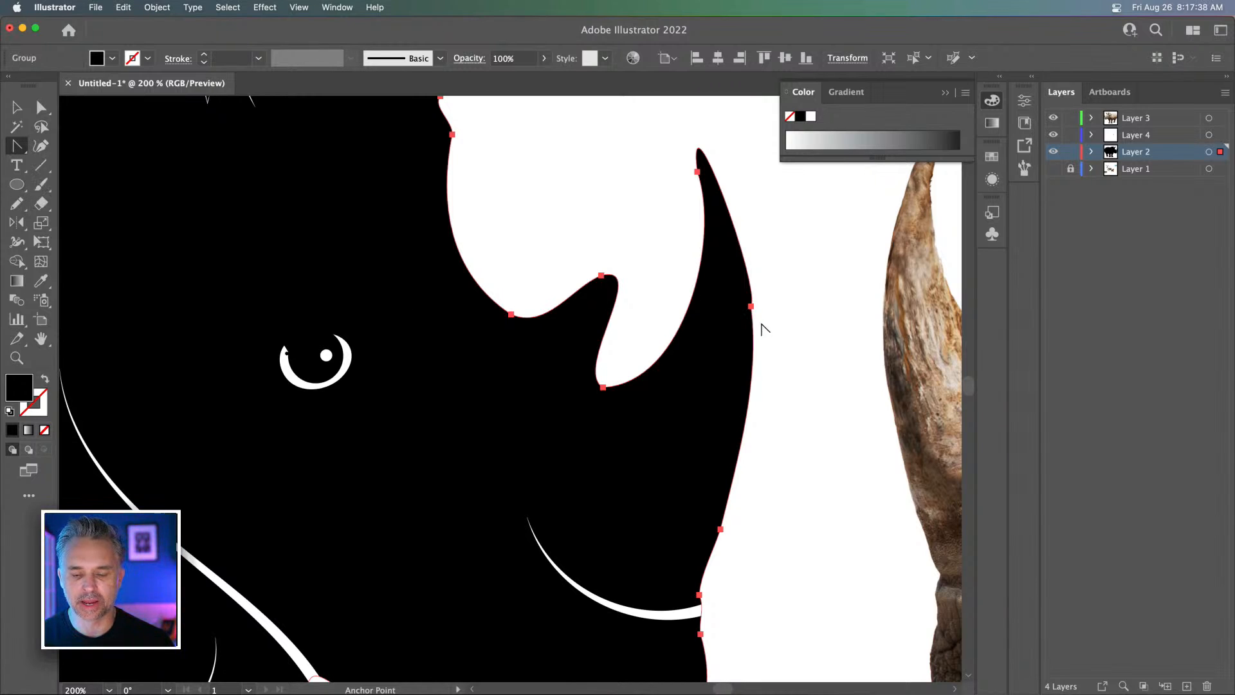
pyautogui.moveTo(750, 306); pyautogui.dragTo(756, 393)
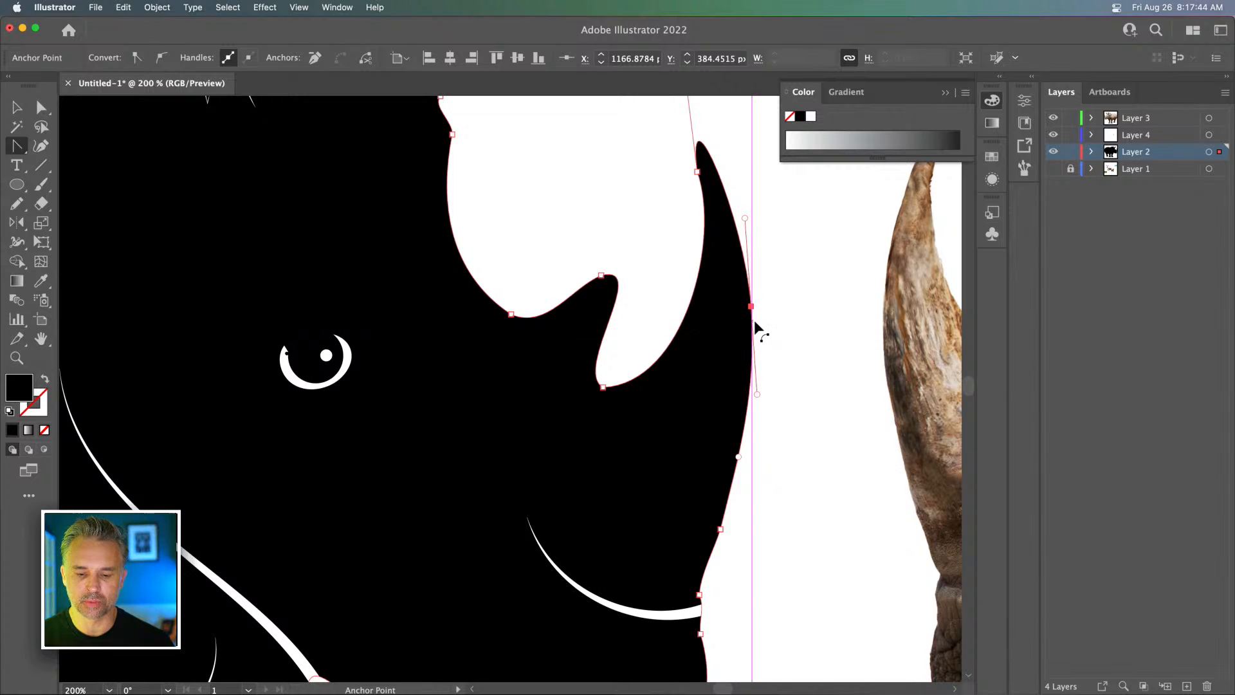
# Smooth the anchor point in the dip of the rhino's back and slightly reshape the back curve near the rear contour line
pyautogui.moveTo(424, 206); pyautogui.dragTo(874, 572)
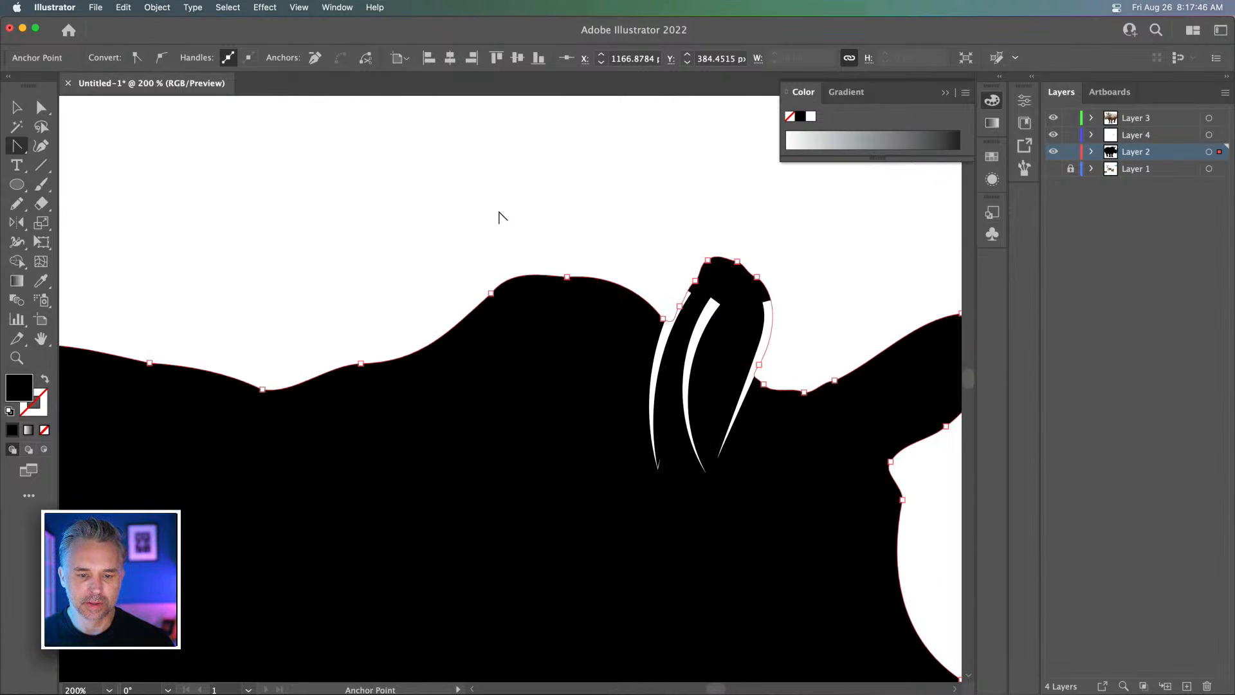
pyautogui.moveTo(322, 316); pyautogui.dragTo(556, 230)
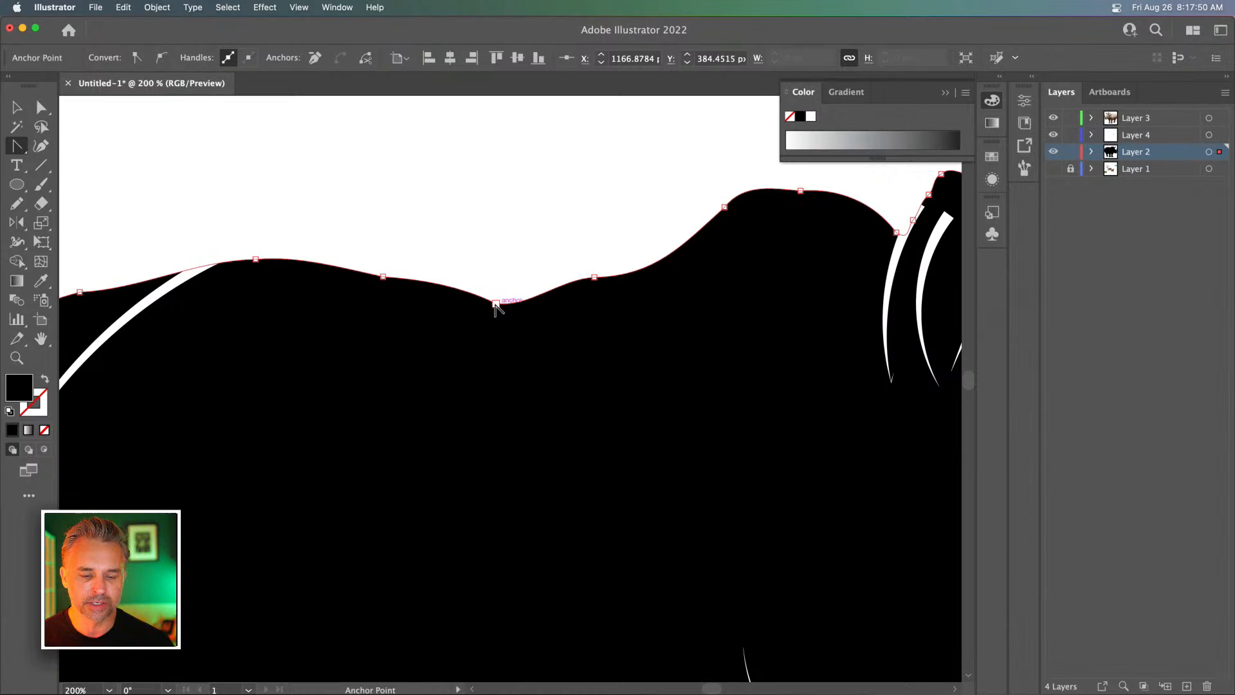
pyautogui.moveTo(495, 304); pyautogui.dragTo(530, 304)
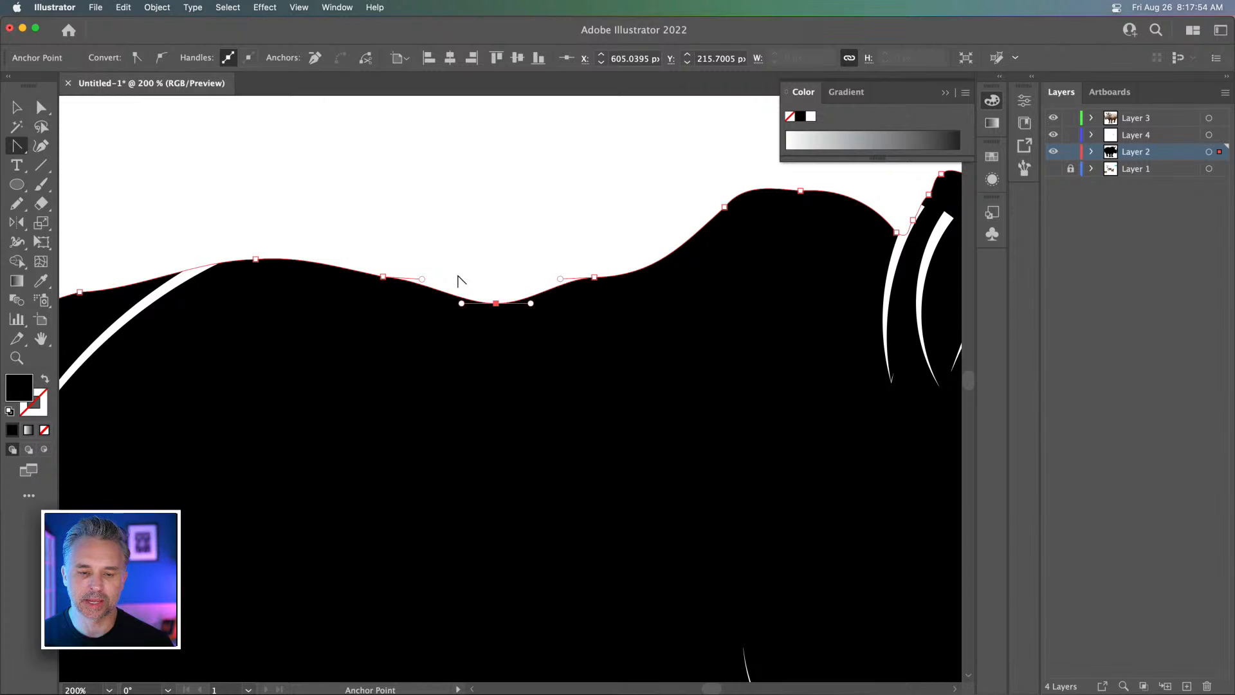
pyautogui.moveTo(319, 252); pyautogui.dragTo(376, 244)
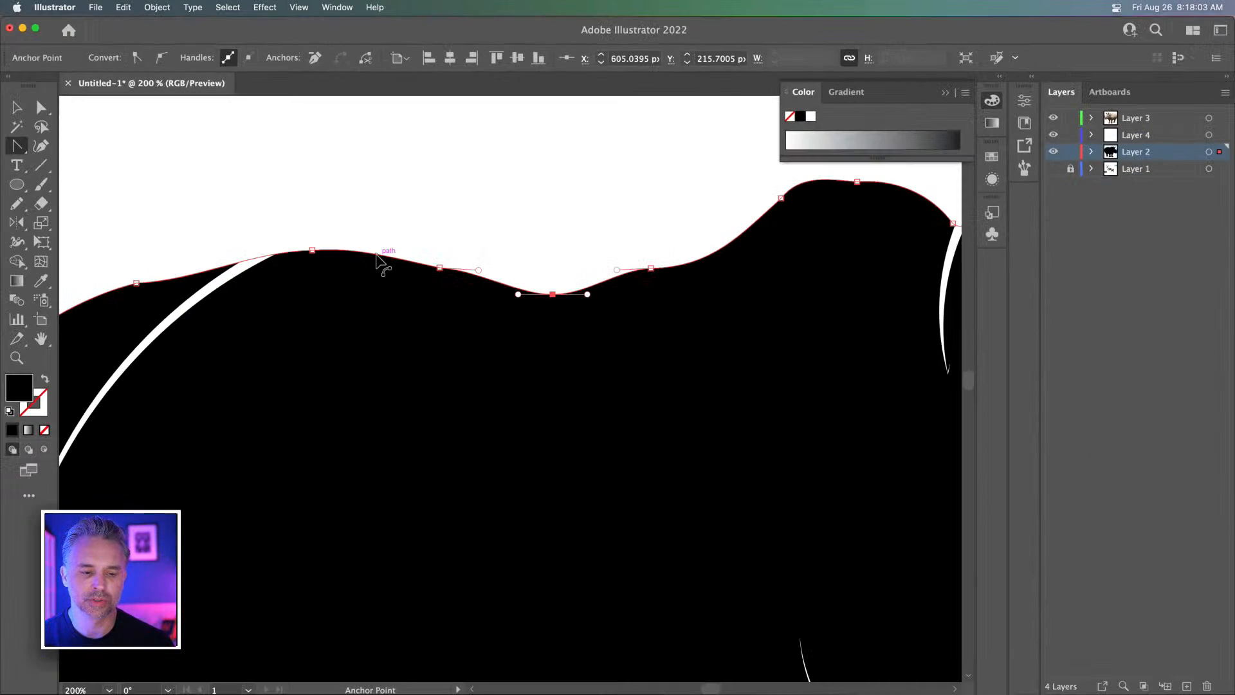
pyautogui.moveTo(377, 257)
pyautogui.mouseDown()
pyautogui.moveTo(394, 243)
pyautogui.moveTo(394, 278)
pyautogui.moveTo(387, 256)
pyautogui.mouseUp()
# Check the silhouette's outline around the body and legs, and deselect it to compare both rhinos in full
pyautogui.press('super+minus')
pyautogui.press('super+minus')
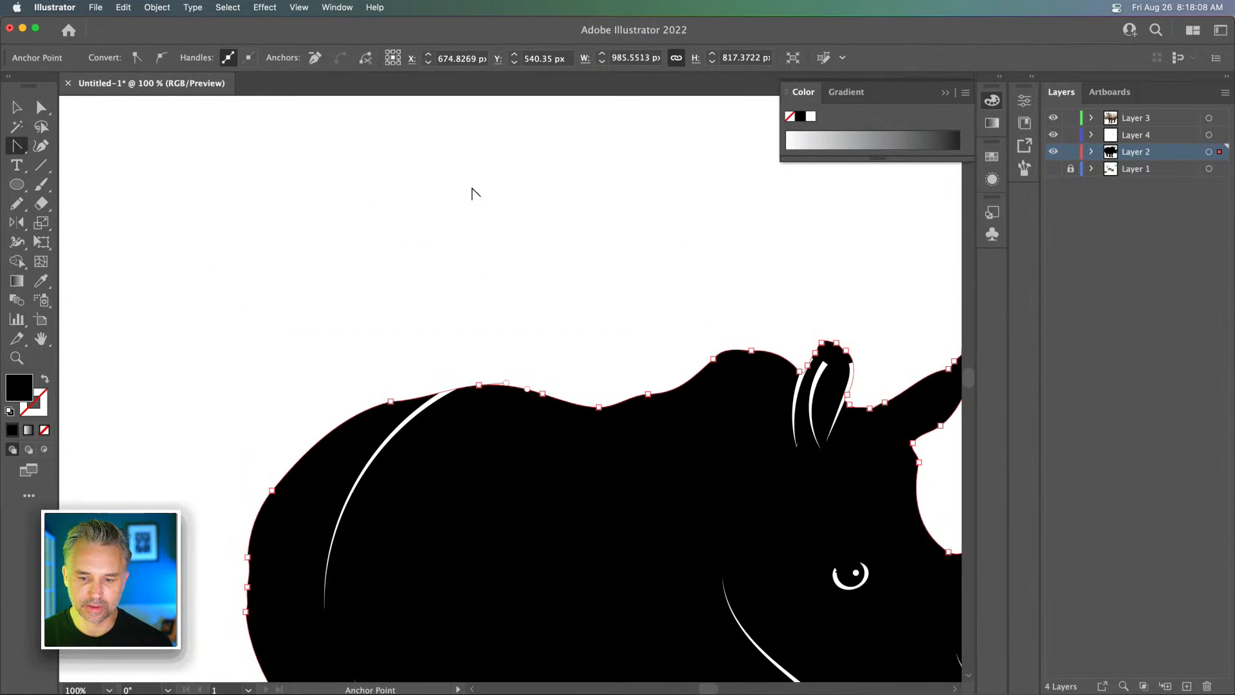
pyautogui.moveTo(569, 220); pyautogui.dragTo(290, 103)
pyautogui.moveTo(318, 389); pyautogui.dragTo(421, 191)
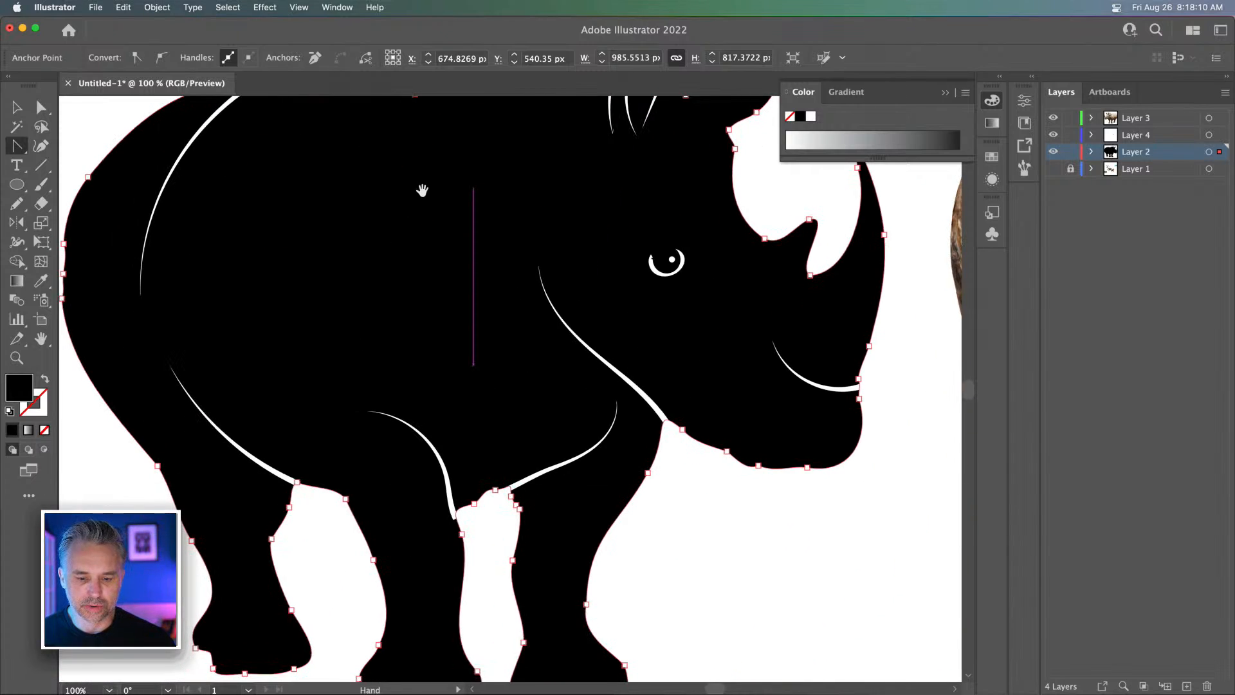
pyautogui.moveTo(425, 447); pyautogui.dragTo(508, 336)
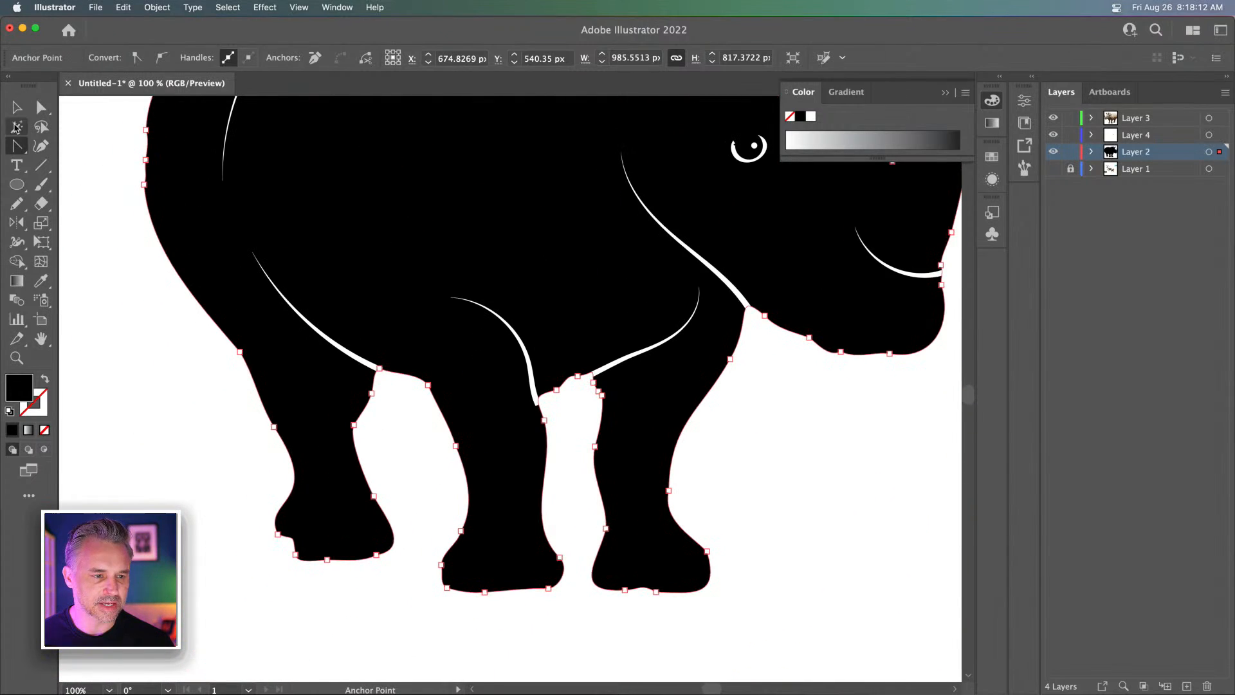
pyautogui.click(17, 107)
pyautogui.click(137, 363)
pyautogui.press('super+minus')
pyautogui.press('super+minus')
pyautogui.press('super+minus')
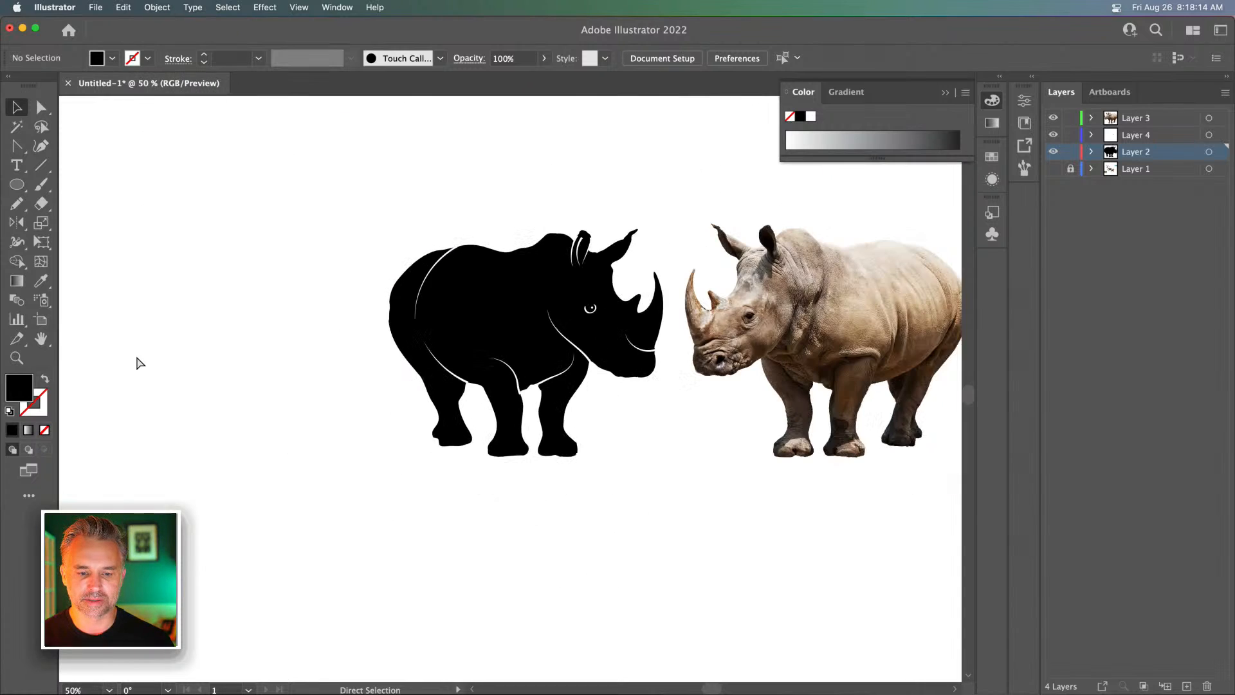
pyautogui.moveTo(337, 312); pyautogui.dragTo(268, 374)
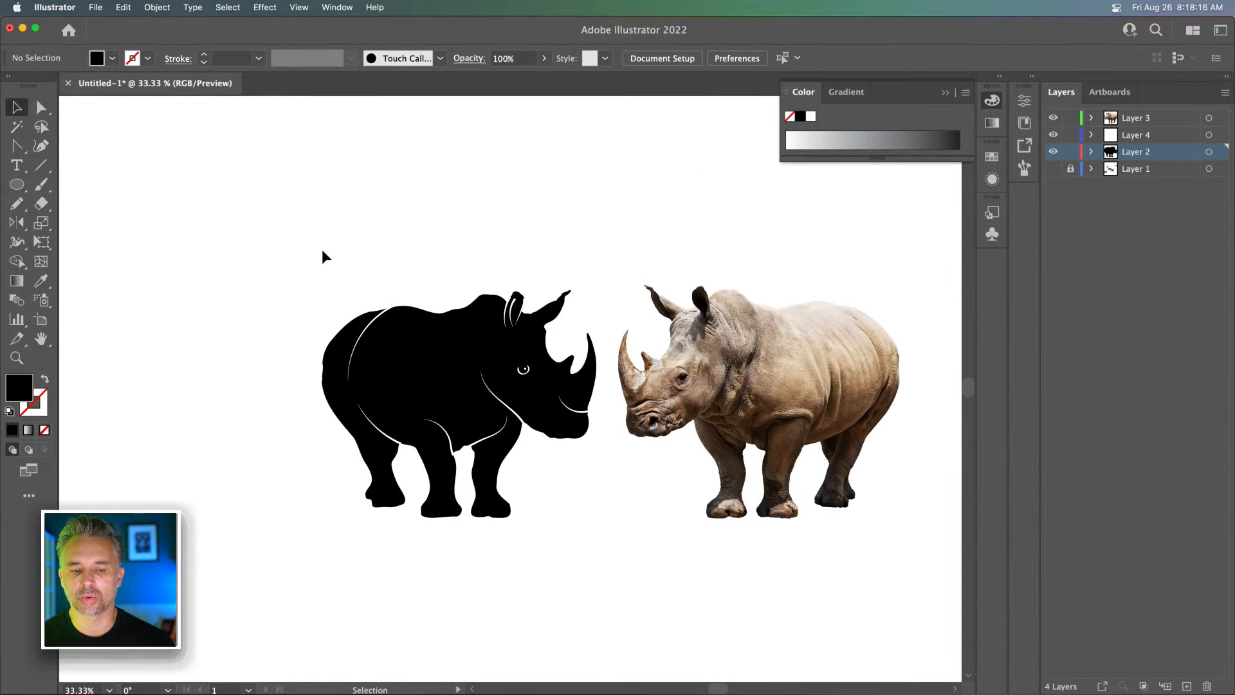
# Shift the eye's black circle slightly downward so the white shows on both sides of it, and deselect the circle
pyautogui.press('a')
pyautogui.press('super+plus')
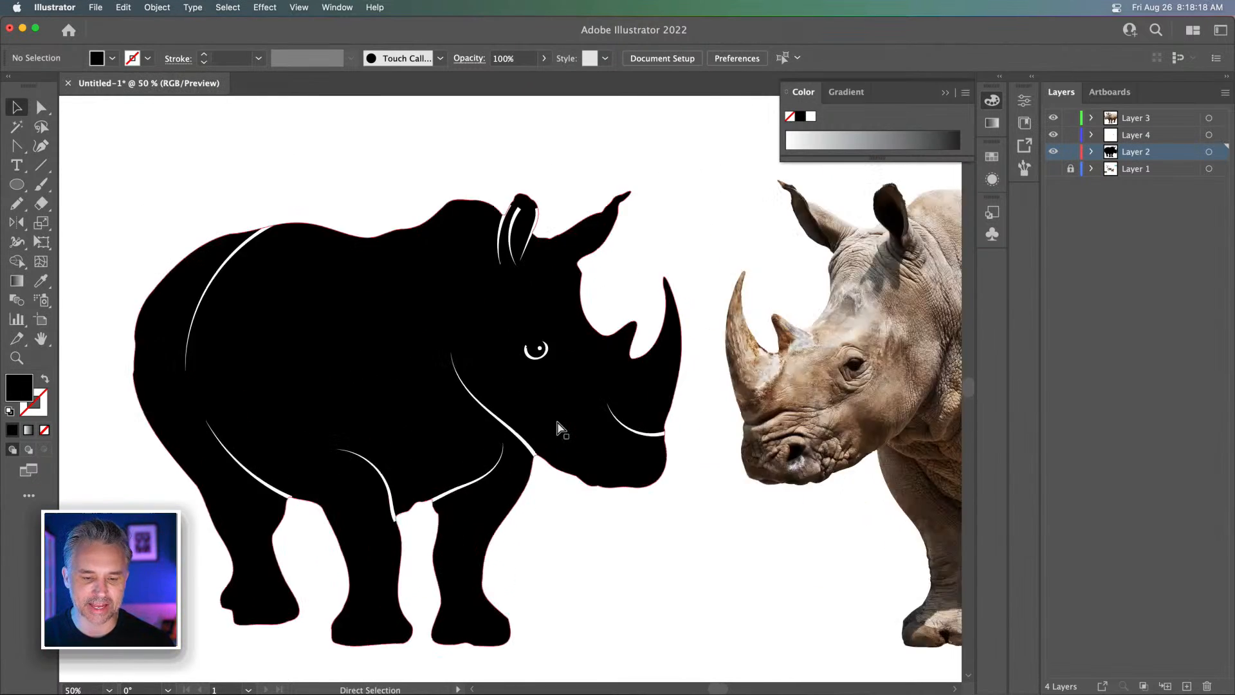
pyautogui.press('super+plus')
pyautogui.press('super+plus')
pyautogui.press('super+plus')
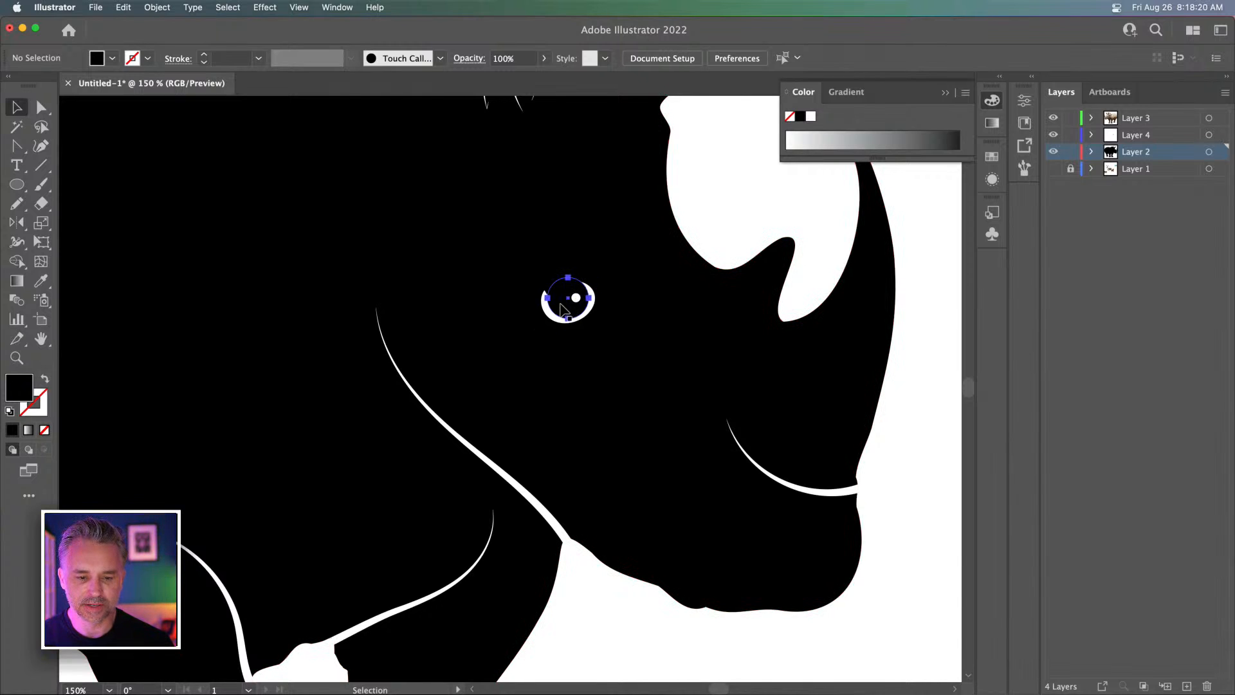
pyautogui.click(566, 288)
pyautogui.click(707, 194)
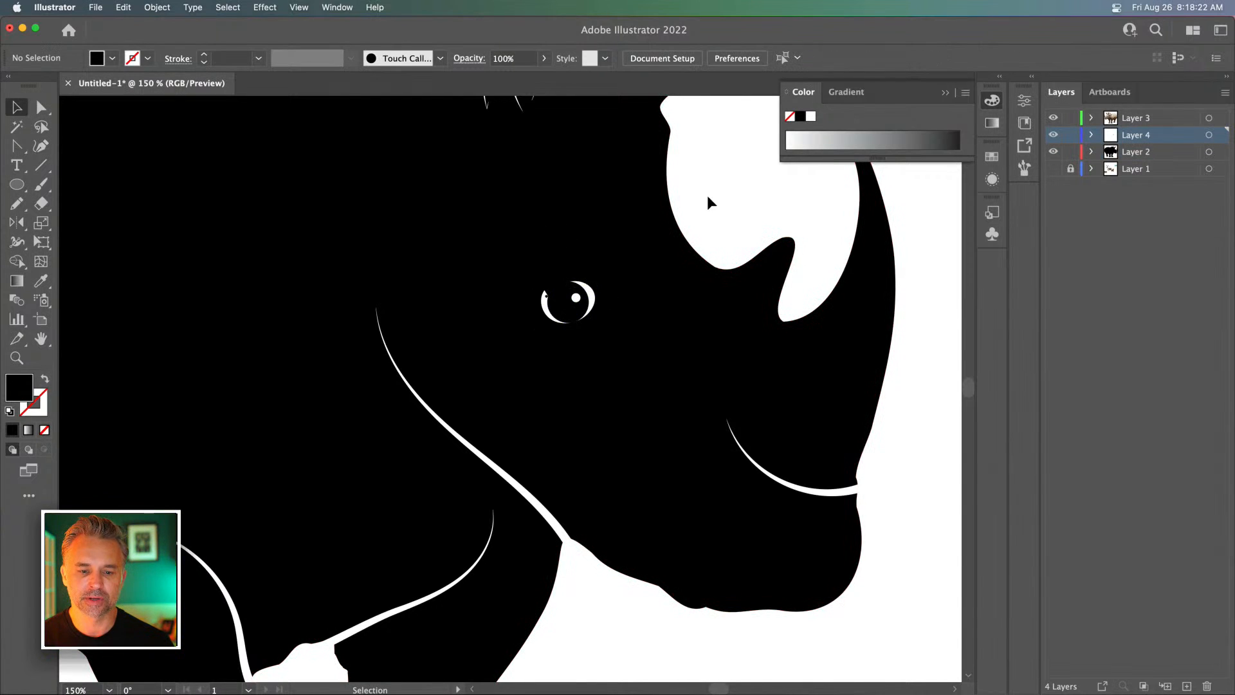
pyautogui.press('super+minus')
pyautogui.press('super+minus')
pyautogui.press('super+minus')
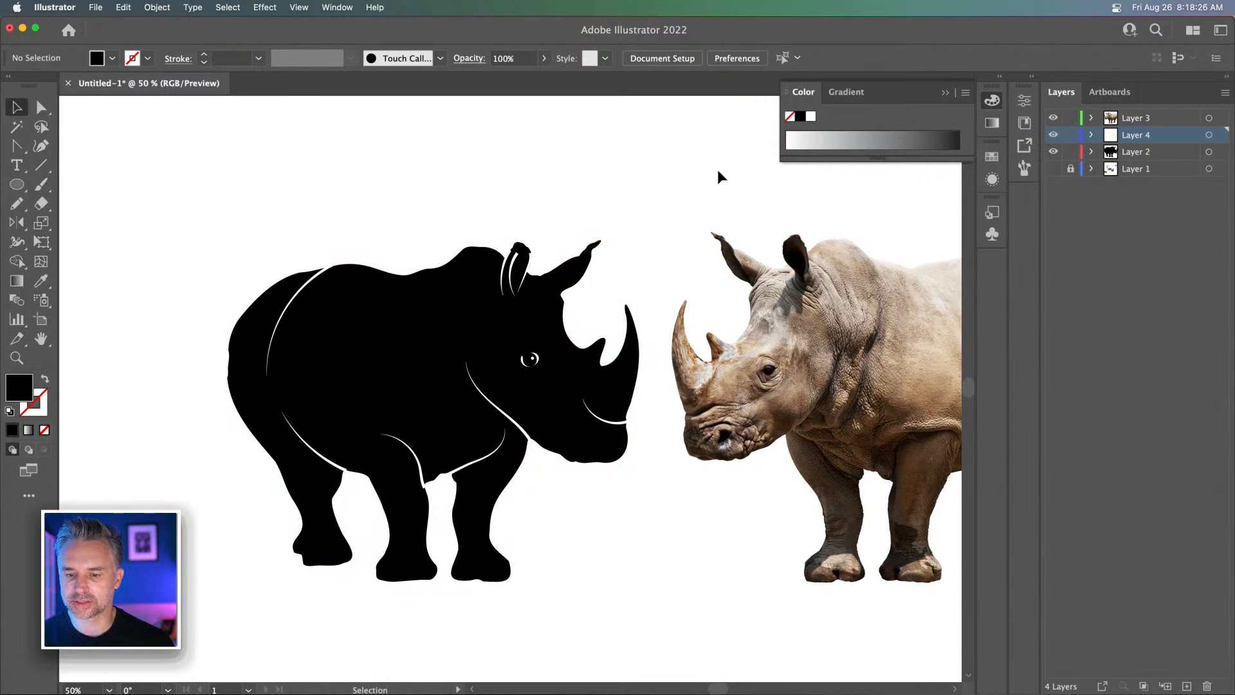
pyautogui.press('super+minus')
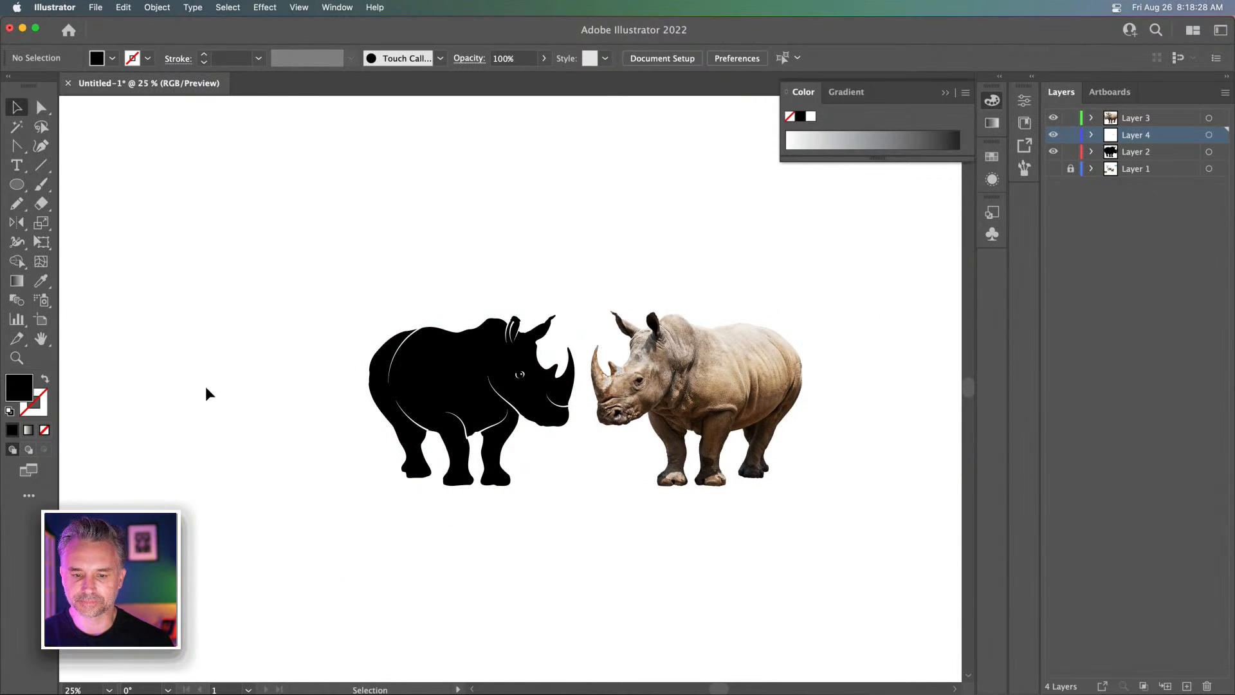
# Cut both rhinos, paste them in place onto Layer 2, and hide that layer
pyautogui.moveTo(250, 237); pyautogui.dragTo(866, 525)
pyautogui.press('Delete')
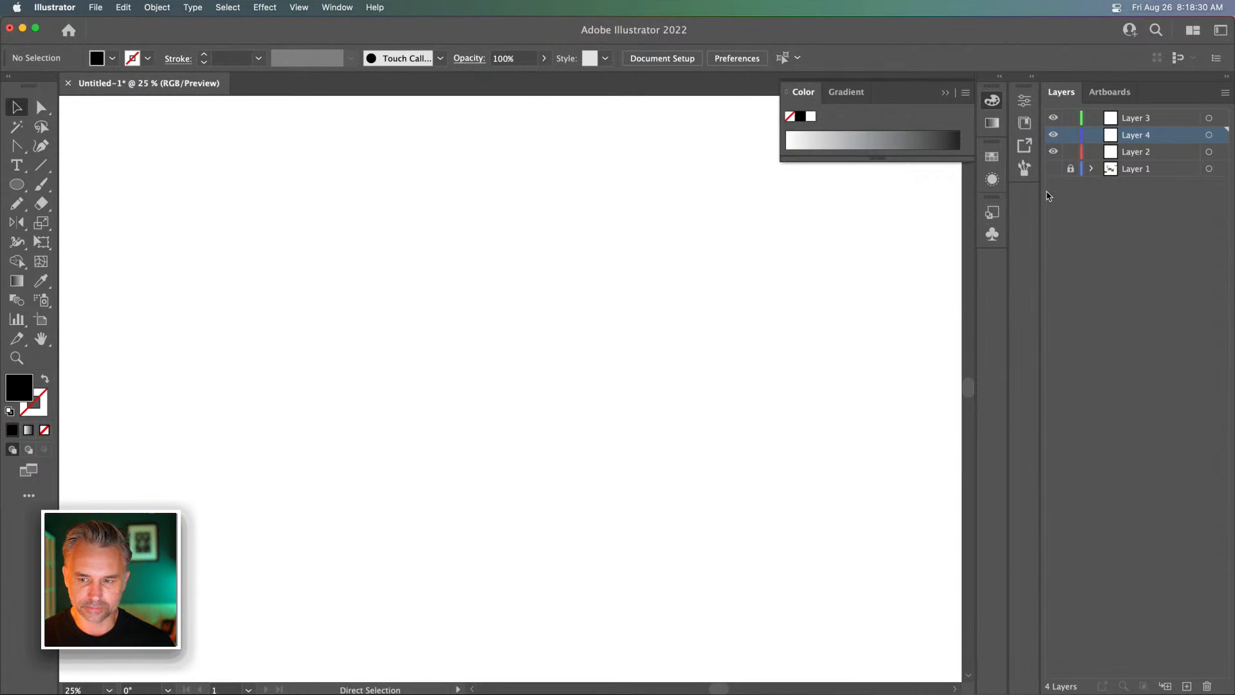
pyautogui.click(1133, 156)
pyautogui.press('super+z')
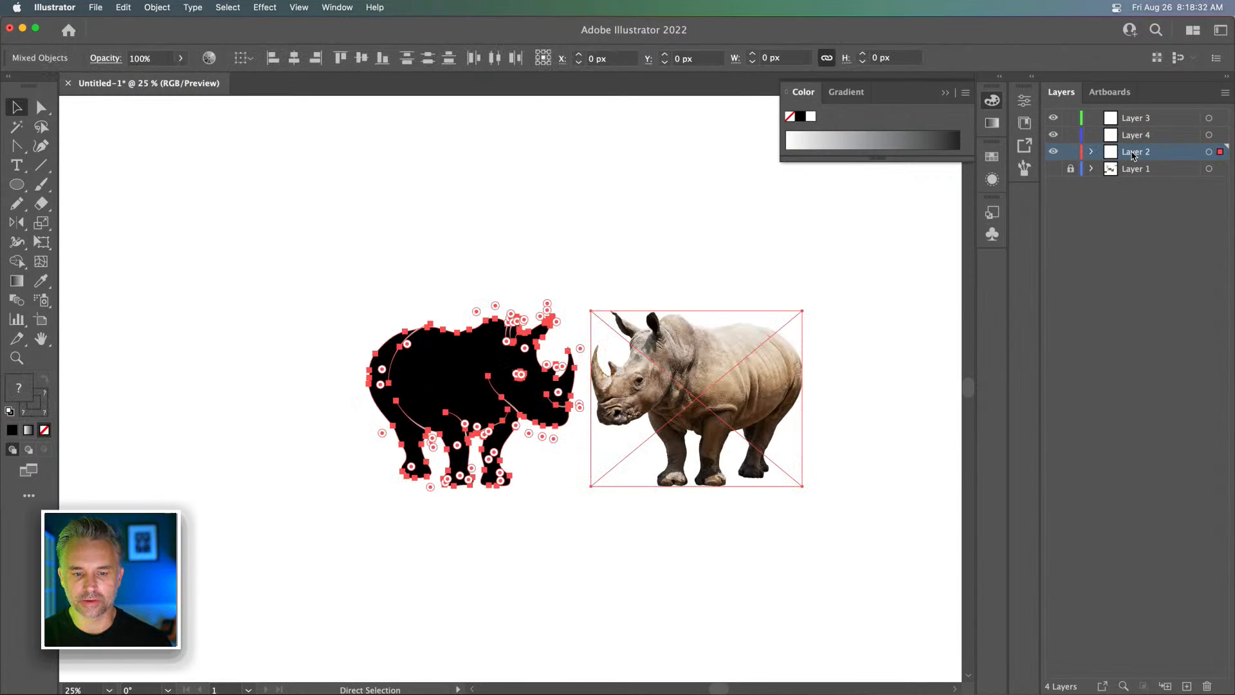
pyautogui.click(1053, 151)
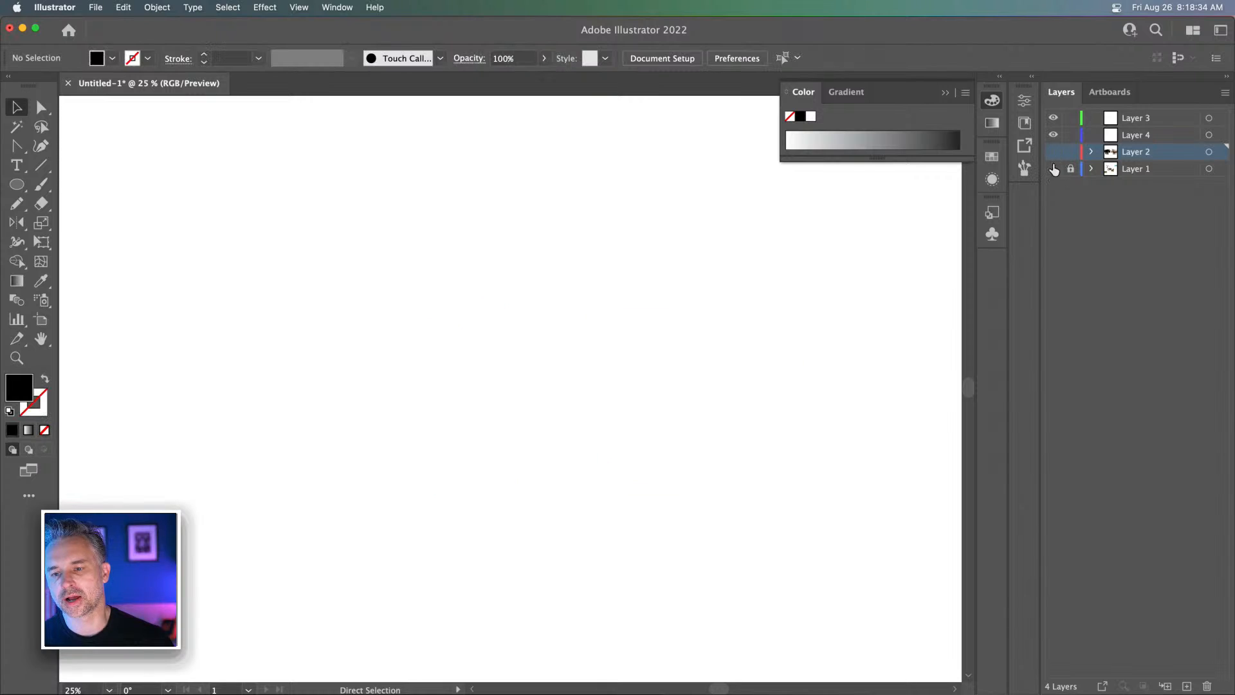
# Show and unlock Layer 1 with the remaining animal photos, bringing the hummingbird into view
pyautogui.click(1053, 169)
pyautogui.click(1106, 173)
pyautogui.press('super+equal')
pyautogui.press('super+equal')
pyautogui.press('super+equal')
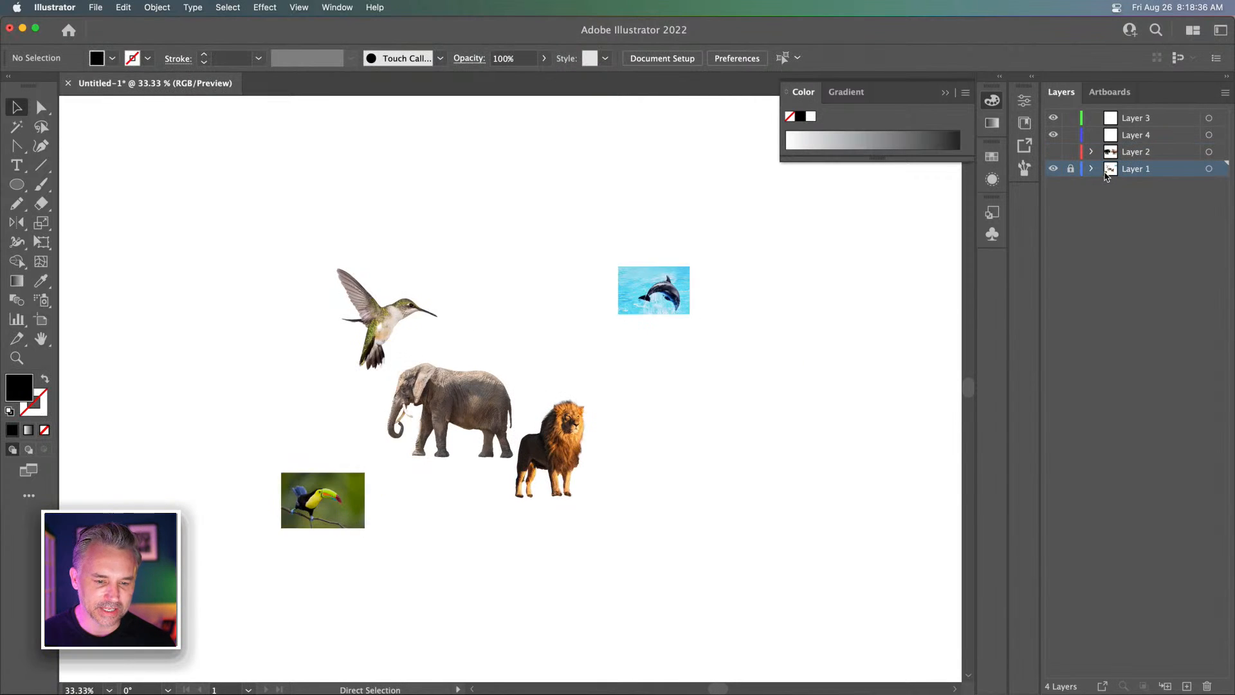
pyautogui.hscroll(-5, 537, 419)
pyautogui.scroll(3, 538, 419)
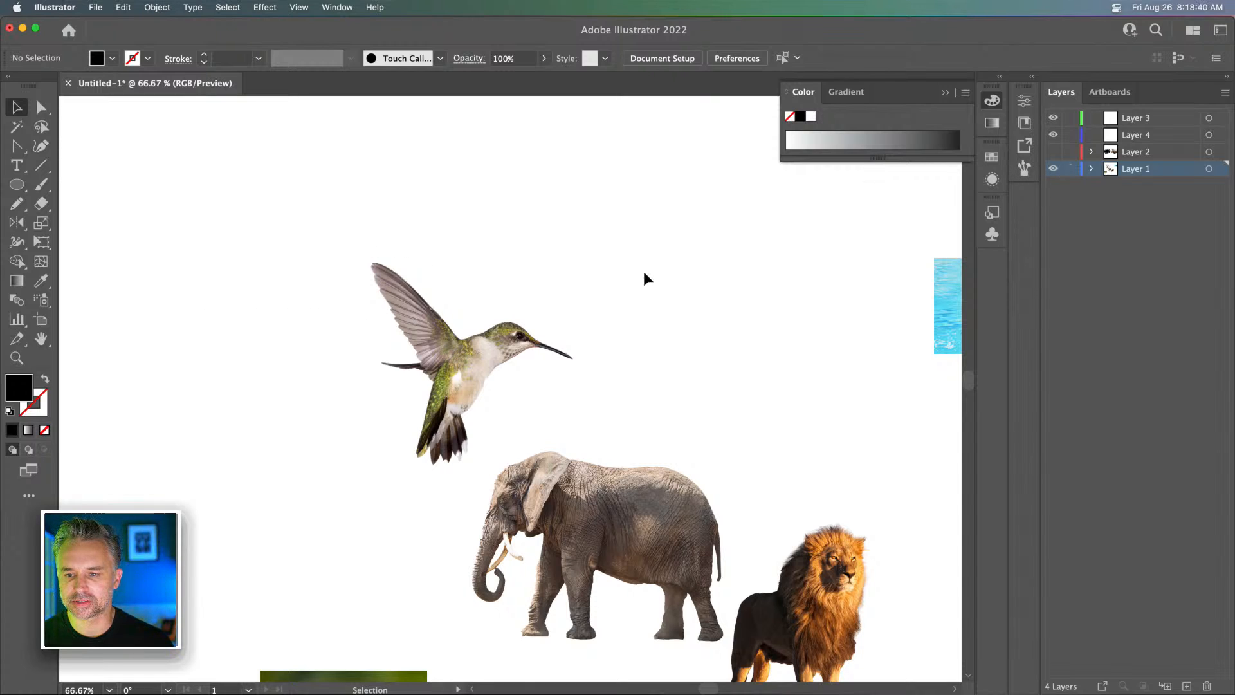
# Cut the hummingbird photo from Layer 1, and paste it onto a new layer above with Layer 1 hidden
pyautogui.moveTo(449, 361); pyautogui.dragTo(340, 307)
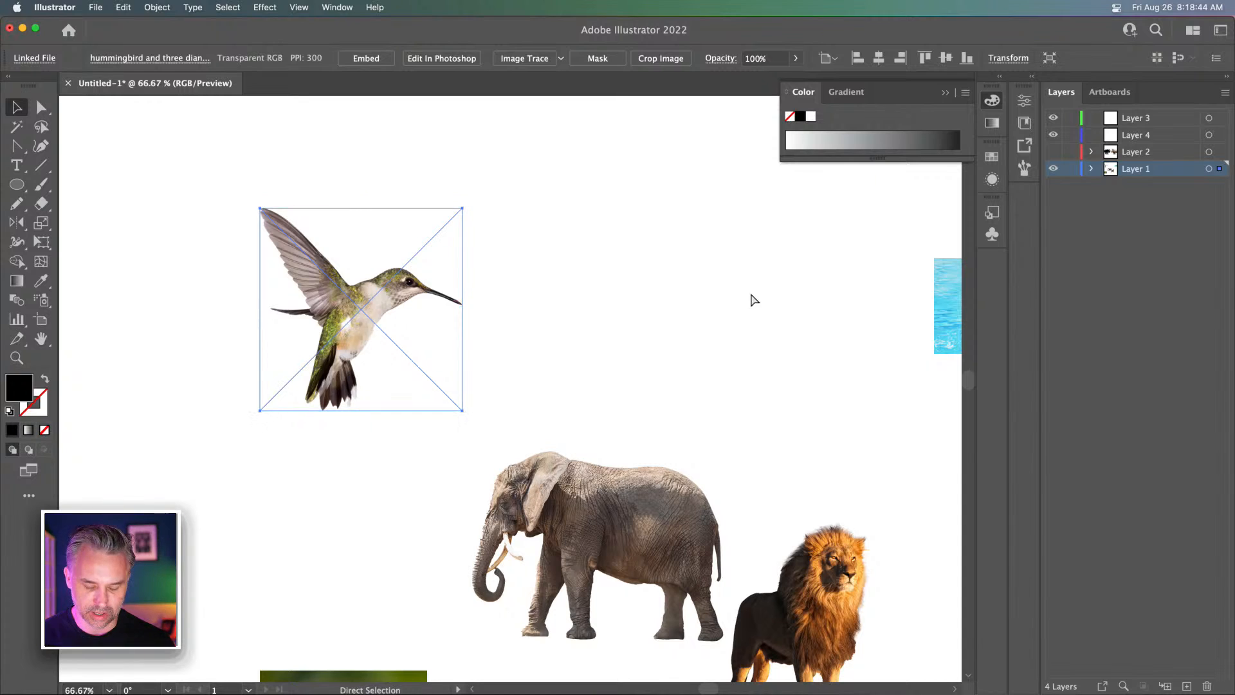
pyautogui.press('Delete')
pyautogui.click(1186, 686)
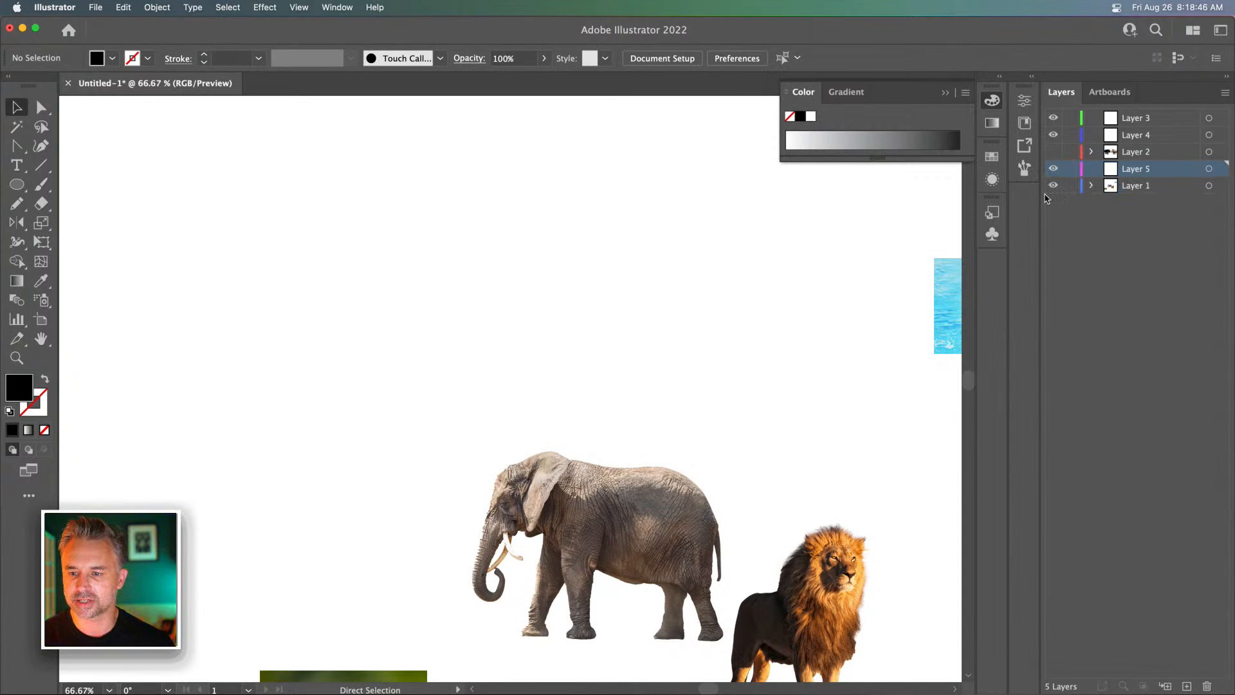
pyautogui.click(1053, 186)
pyautogui.press('super+v')
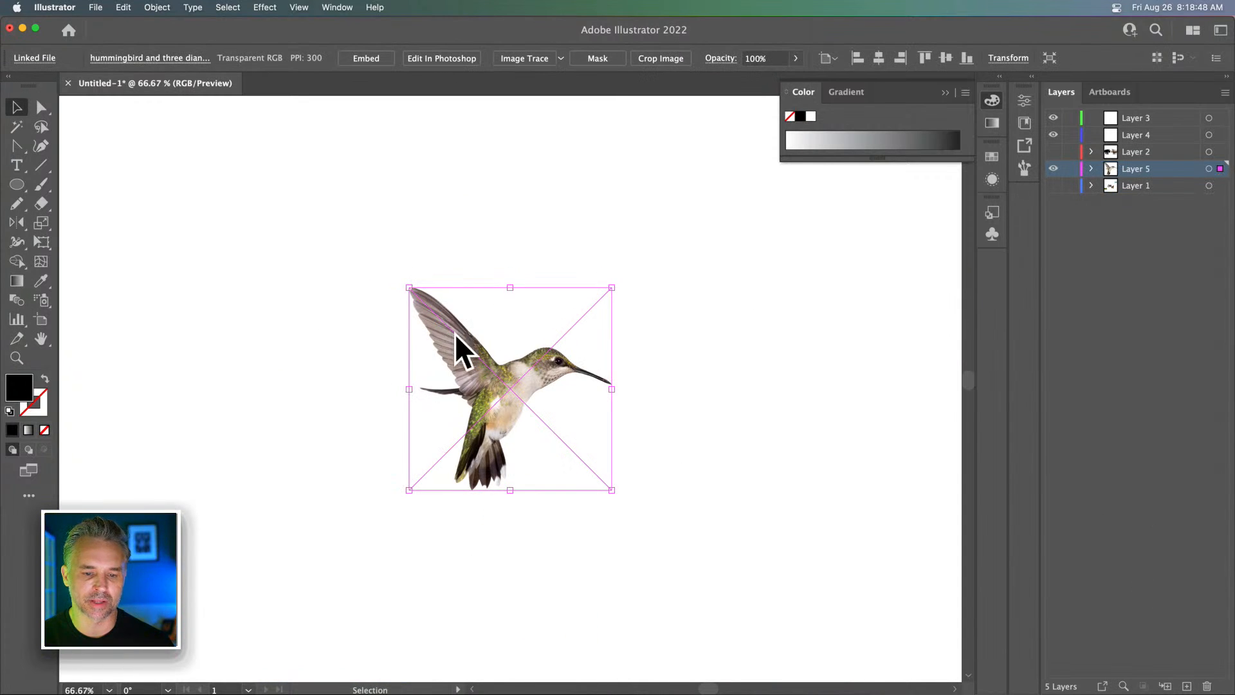
# Move the hummingbird photo sideways and slightly up to leave empty canvas in front of its wing side for drawing
pyautogui.moveTo(454, 333); pyautogui.dragTo(658, 283)
pyautogui.click(289, 298)
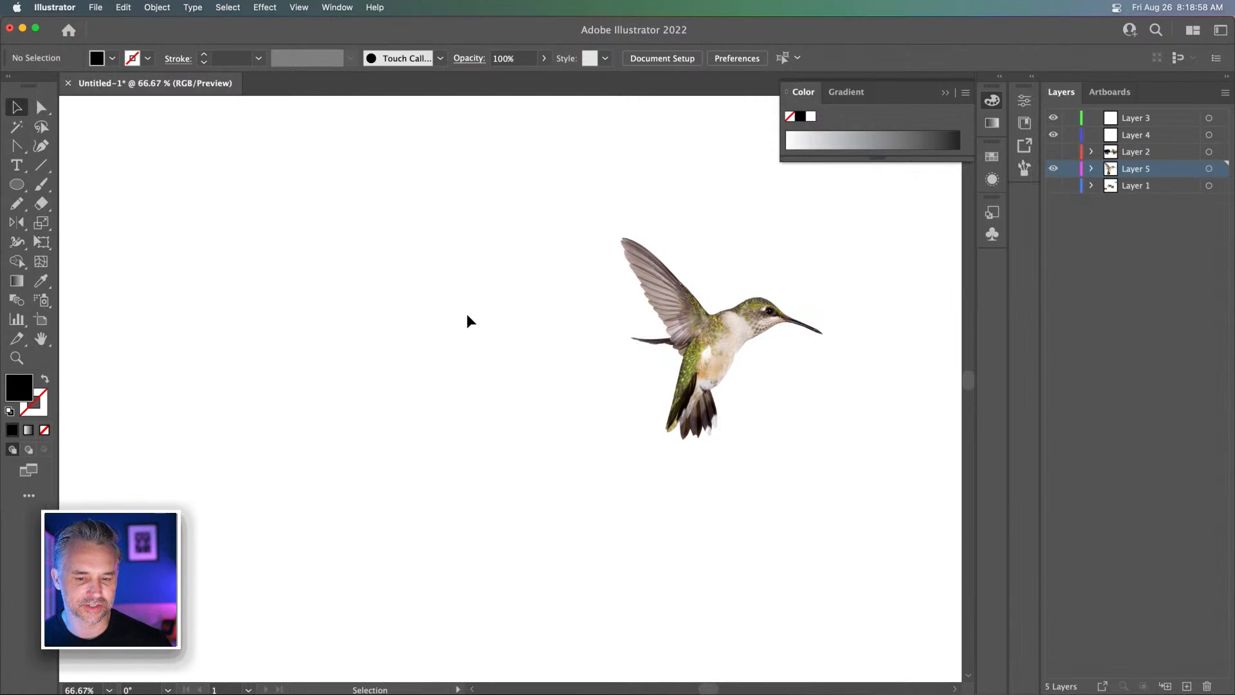
pyautogui.moveTo(711, 330); pyautogui.dragTo(650, 337)
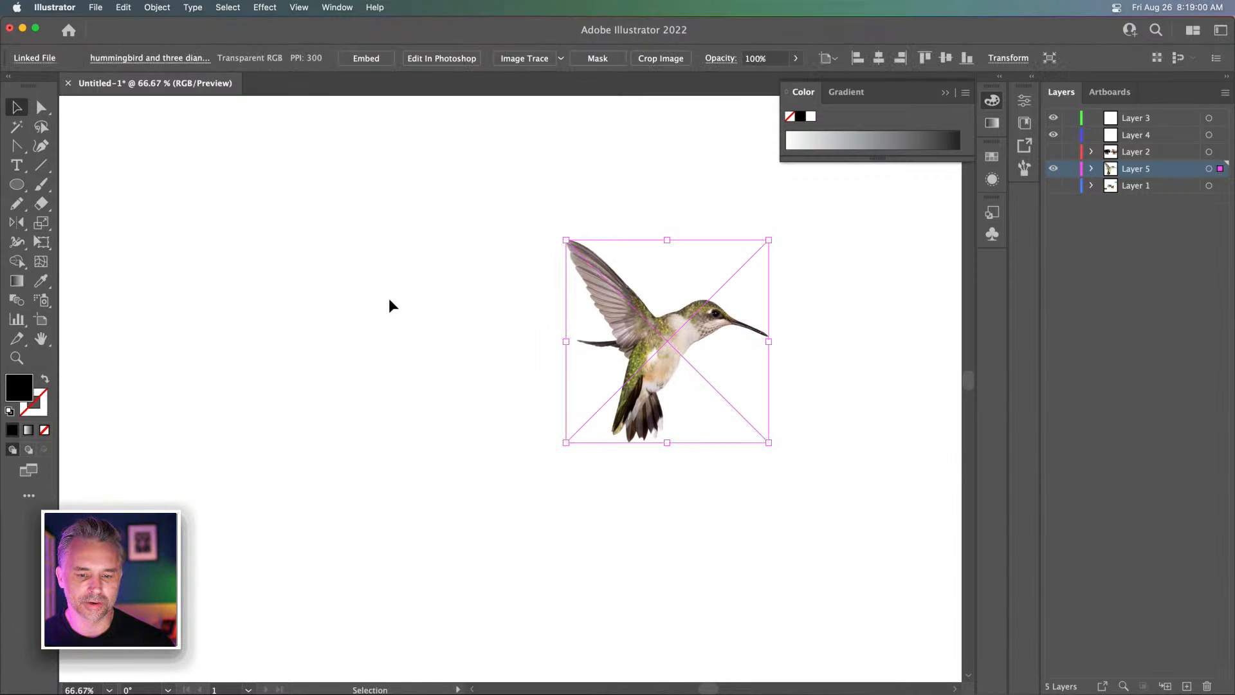
# Draw a tall narrow black ellipse beside the hummingbird photo as the body and tilt it about 45° clockwise
pyautogui.press('l')
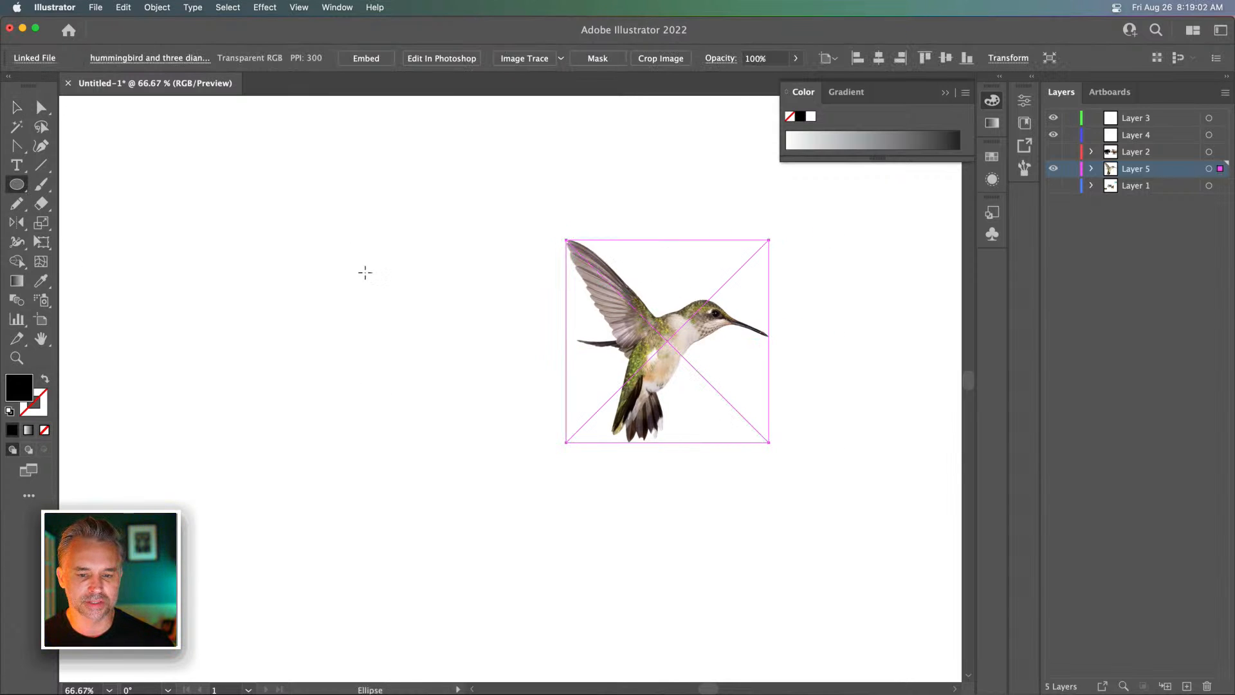
pyautogui.moveTo(350, 256); pyautogui.dragTo(406, 386)
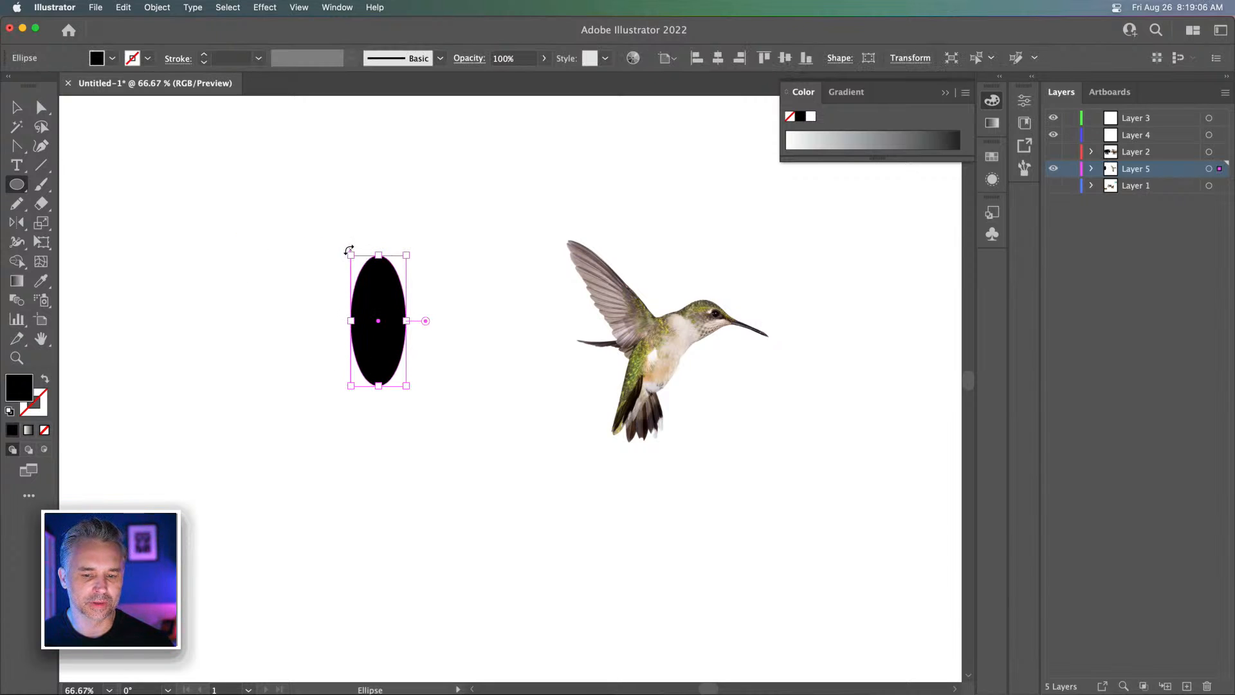
pyautogui.moveTo(350, 250); pyautogui.dragTo(409, 246)
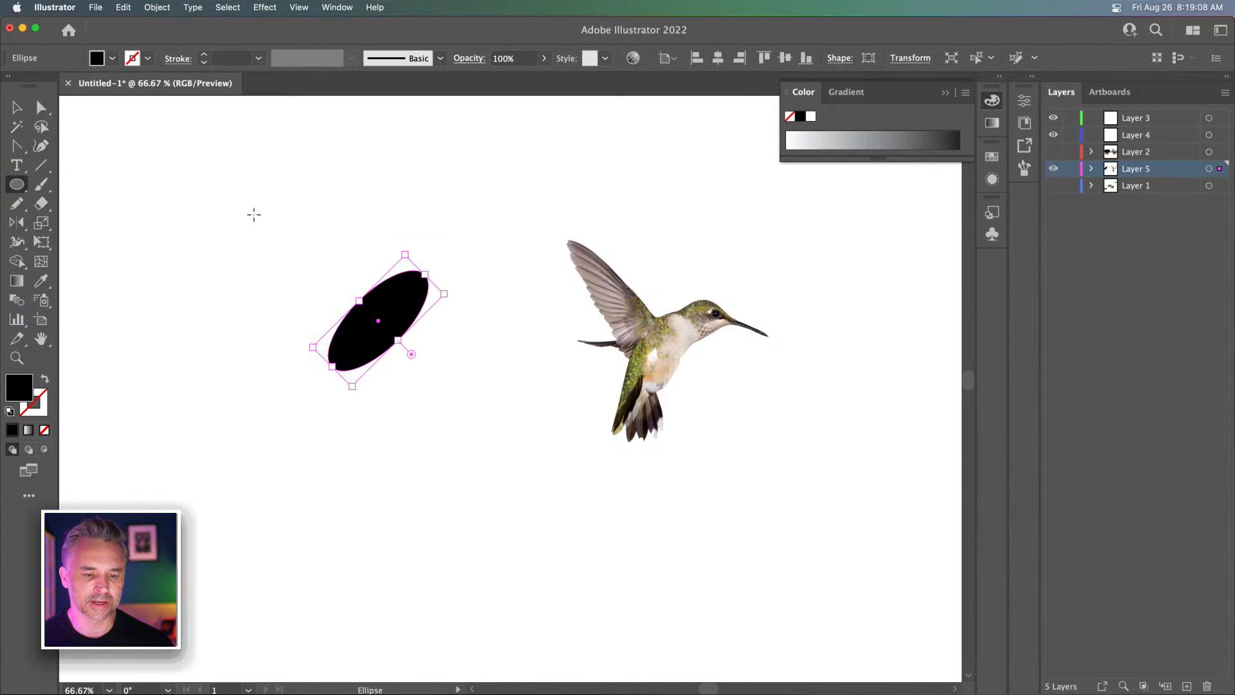
# Move the tilted ellipse slightly closer to the hummingbird photo, leaving space above it for a wing
pyautogui.scroll(-2, 303, 199)
pyautogui.hscroll(-1, 303, 199)
pyautogui.click(14, 105)
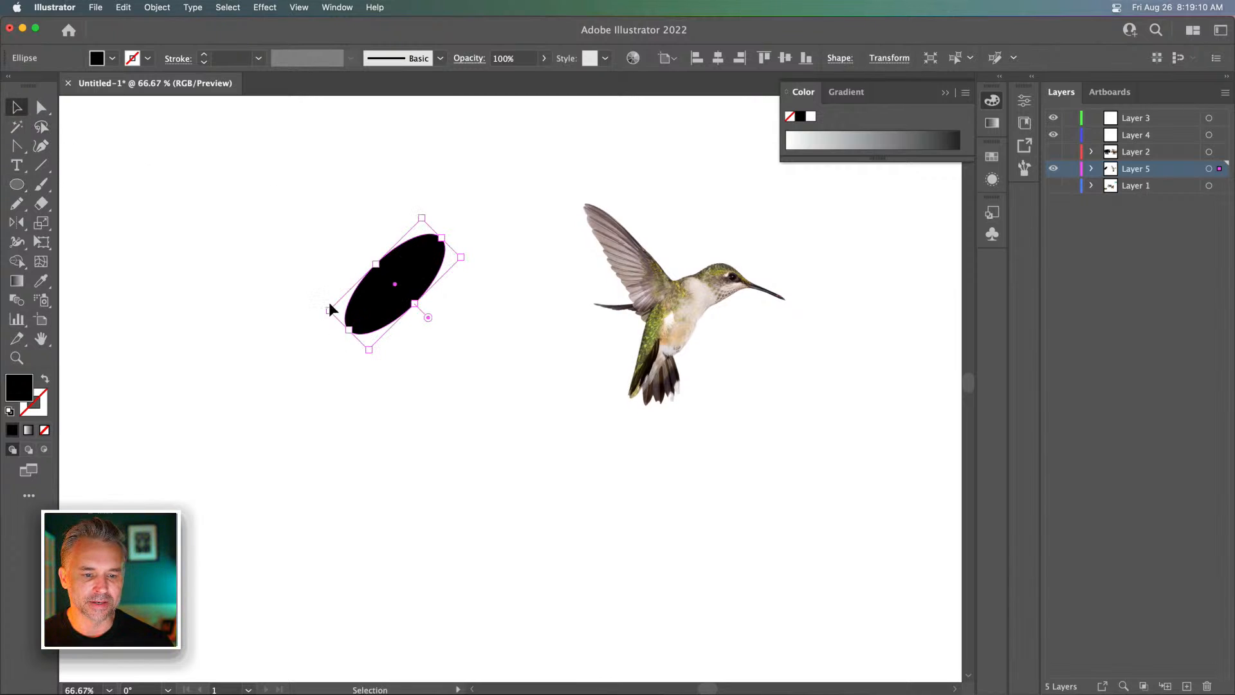
pyautogui.moveTo(380, 322); pyautogui.dragTo(412, 342)
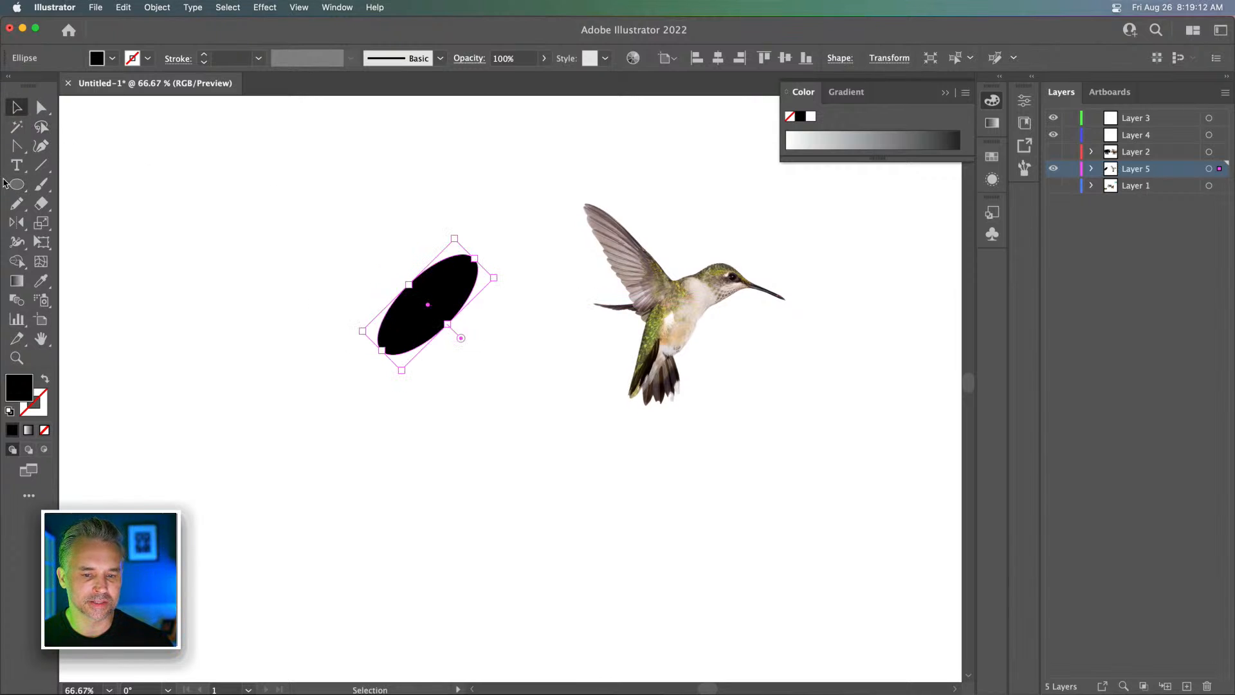
pyautogui.moveTo(418, 321); pyautogui.dragTo(424, 321)
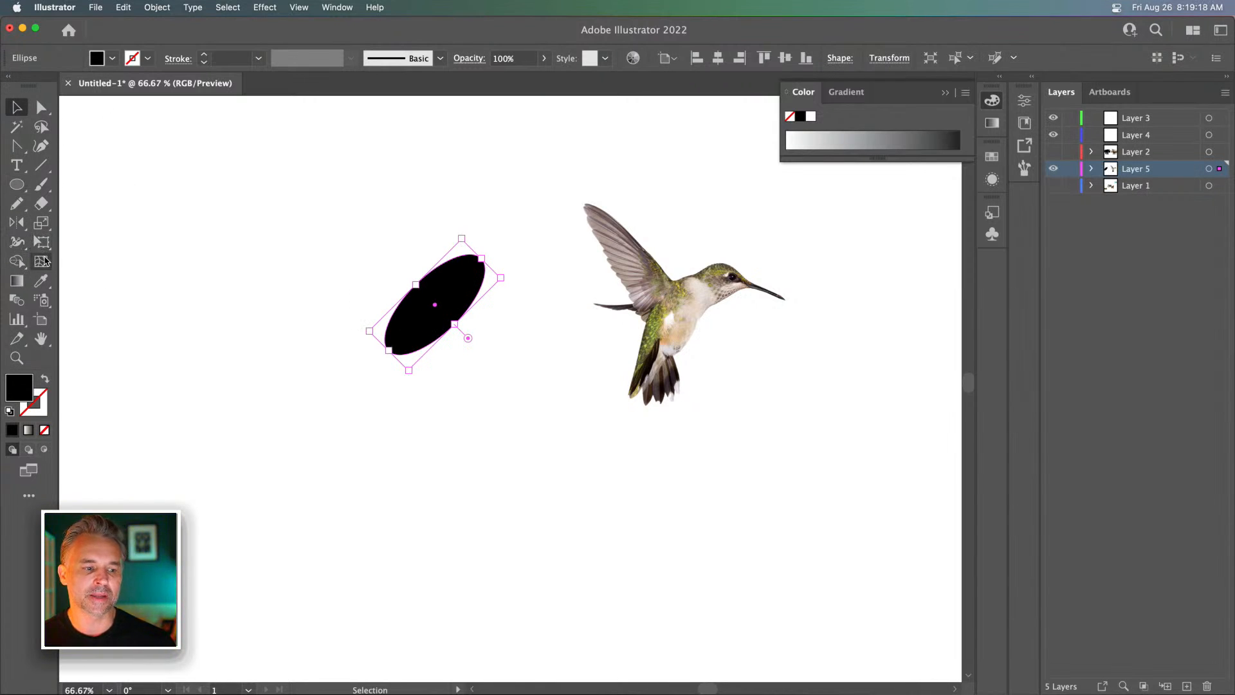
# Set Puppet Warp pins near the upper end, middle and lower end of the ellipse, deleting the default pin on its edge
pyautogui.click(41, 242)
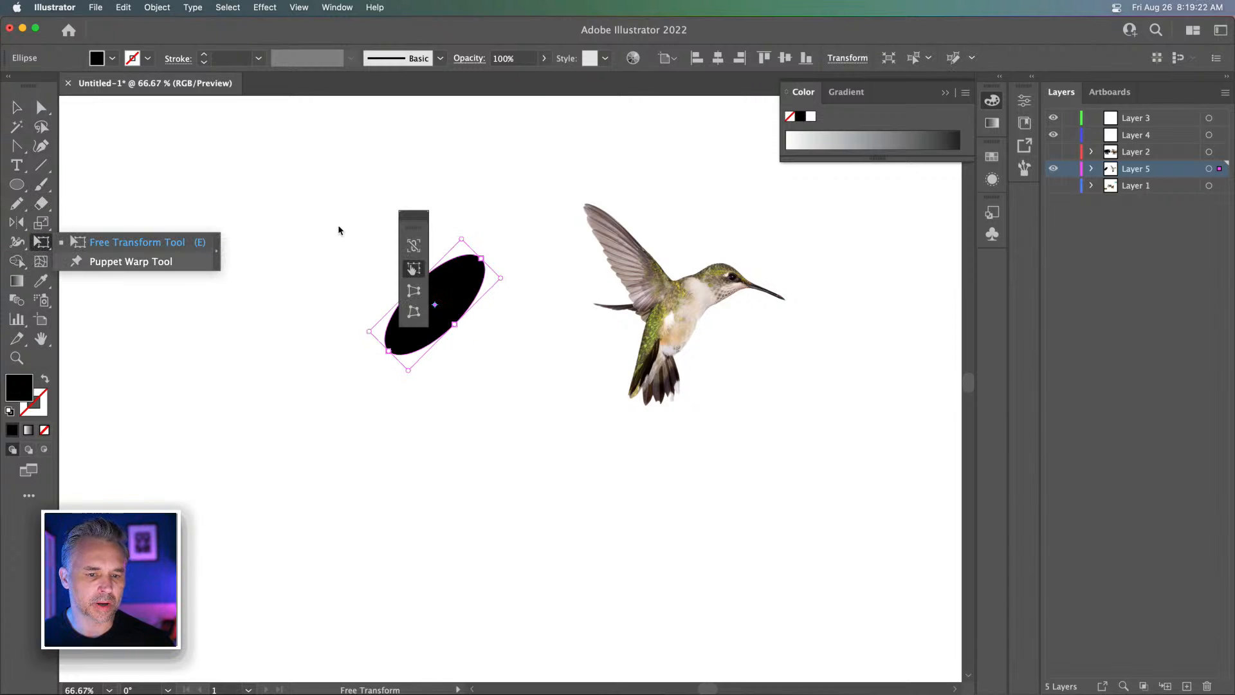
pyautogui.click(130, 261)
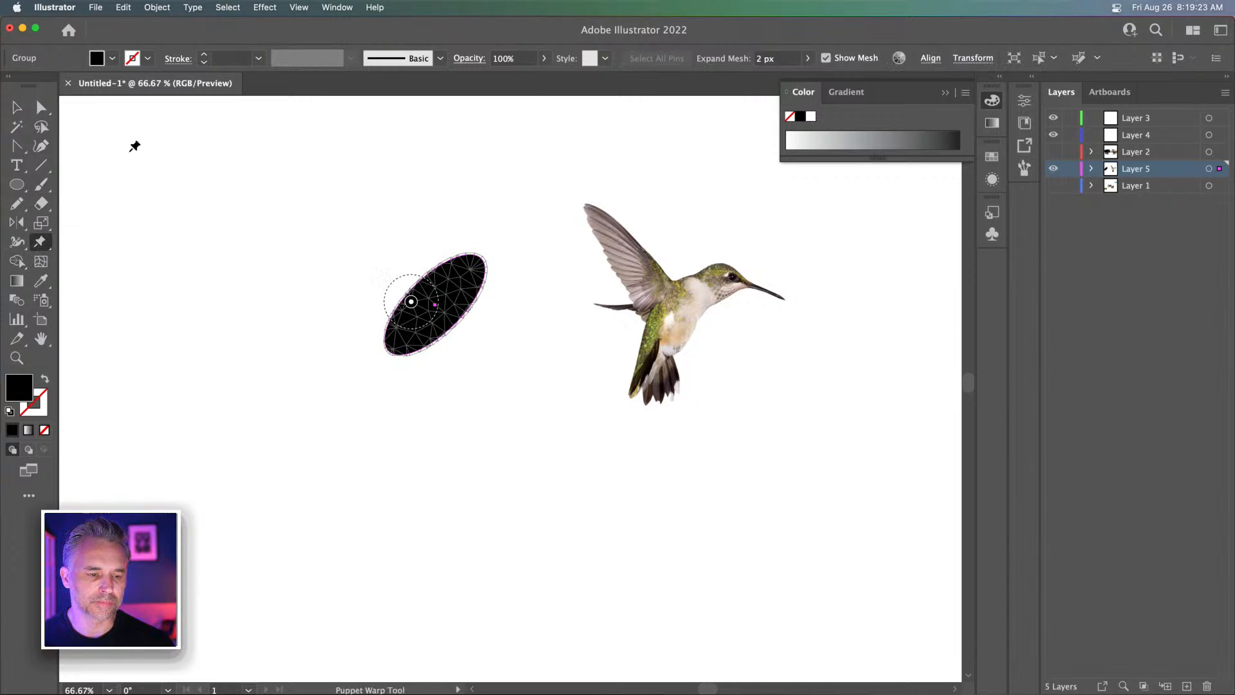
pyautogui.click(470, 267)
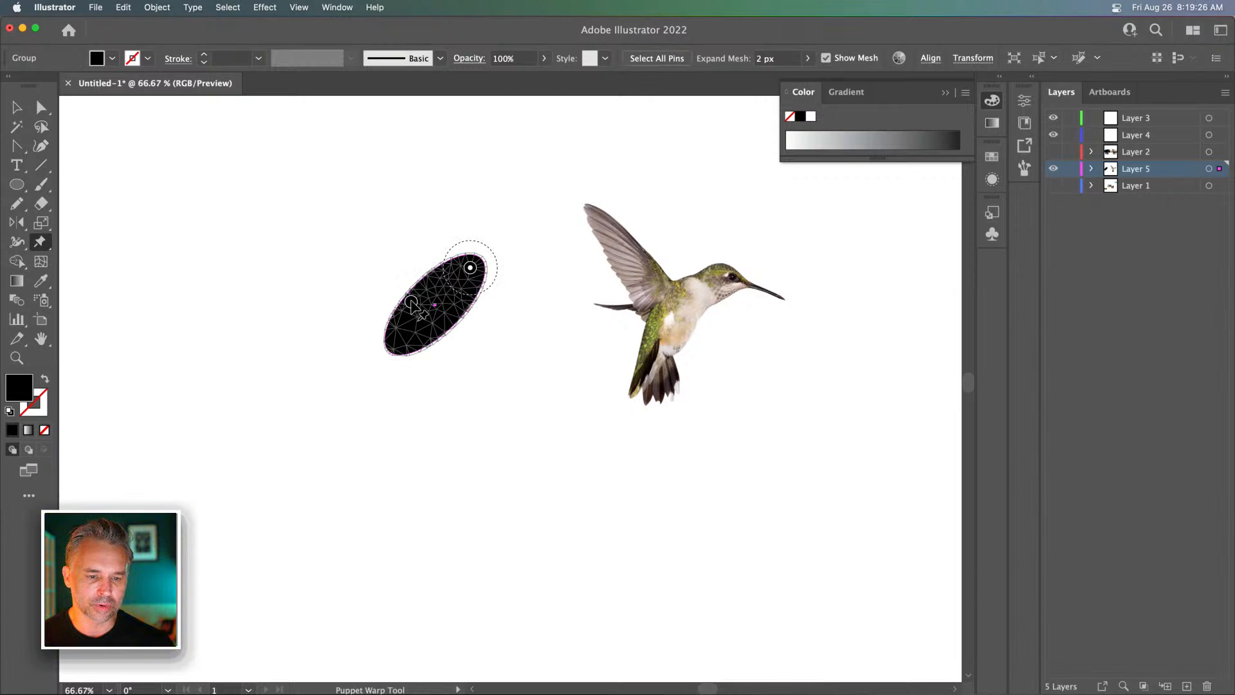
pyautogui.click(412, 302)
pyautogui.press('Delete')
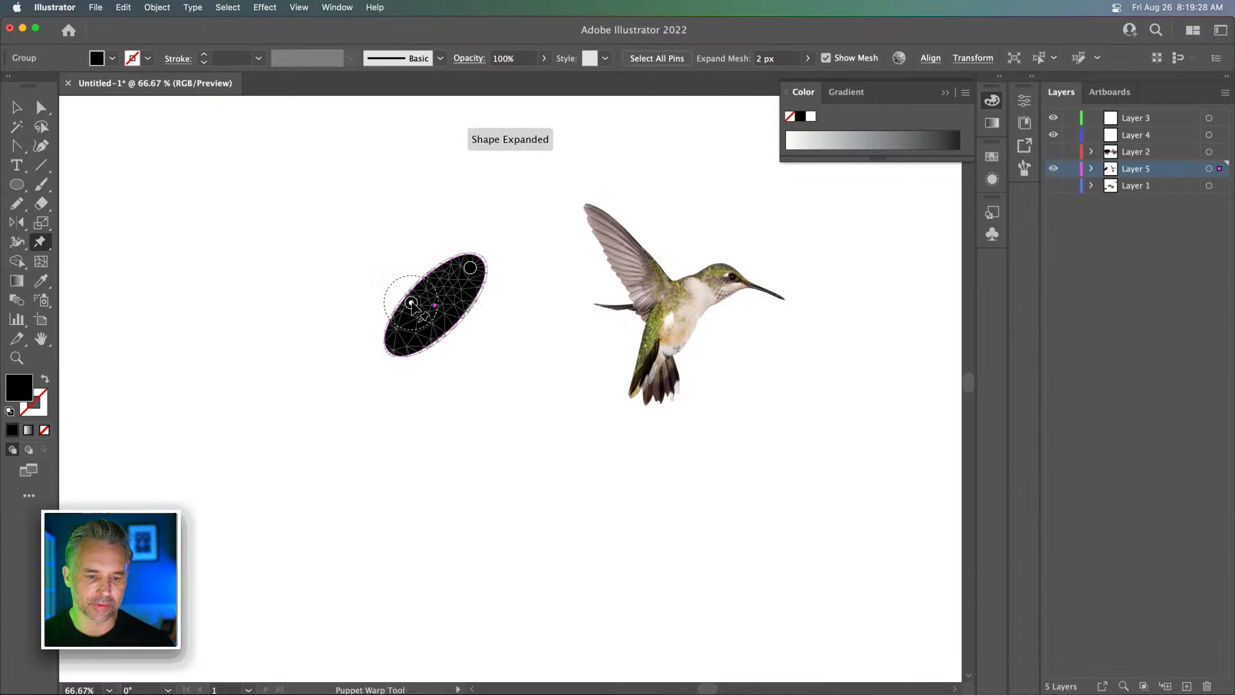
pyautogui.click(410, 325)
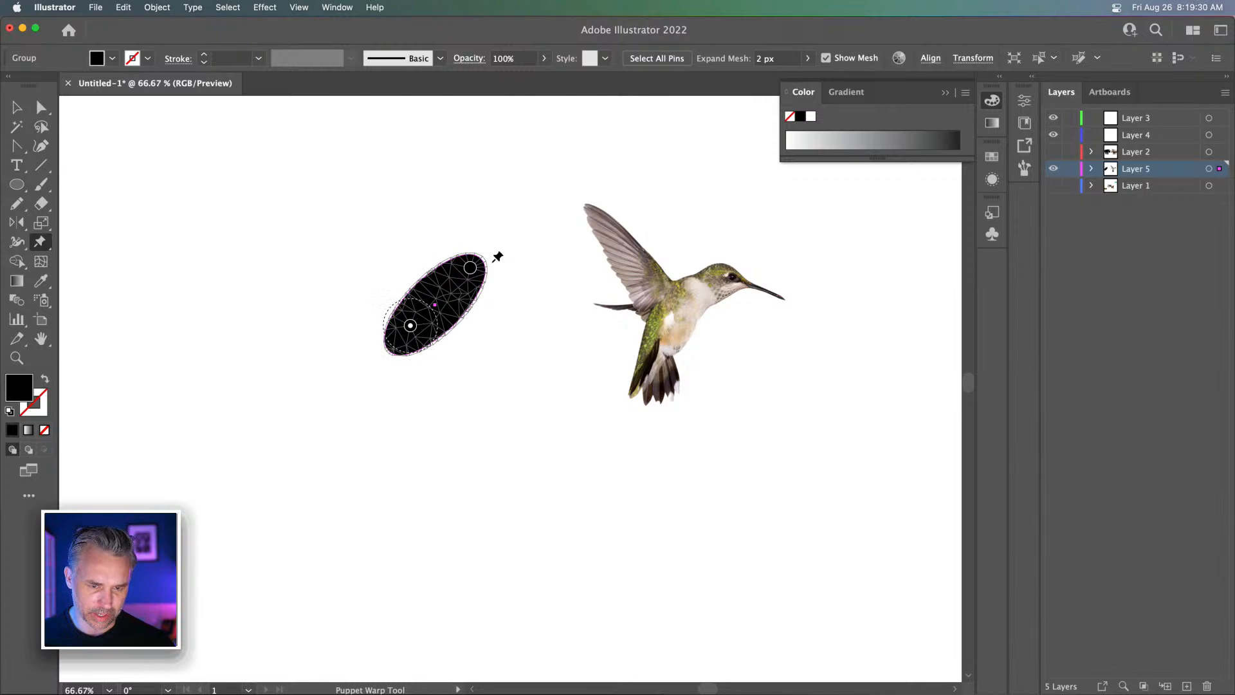
pyautogui.click(435, 295)
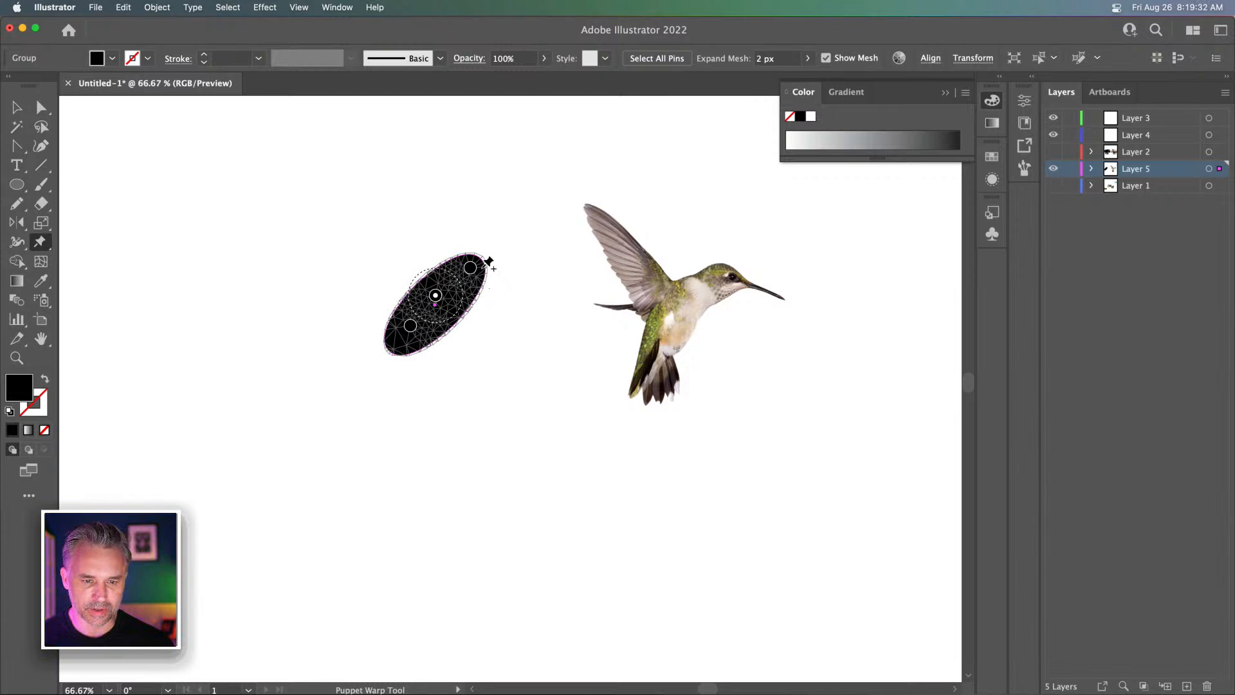
# Bend the body's upper end outward toward the photo with its Puppet Warp pin, and shift the body slightly down
pyautogui.moveTo(470, 267); pyautogui.dragTo(487, 276)
pyautogui.click(5, 105)
pyautogui.click(231, 221)
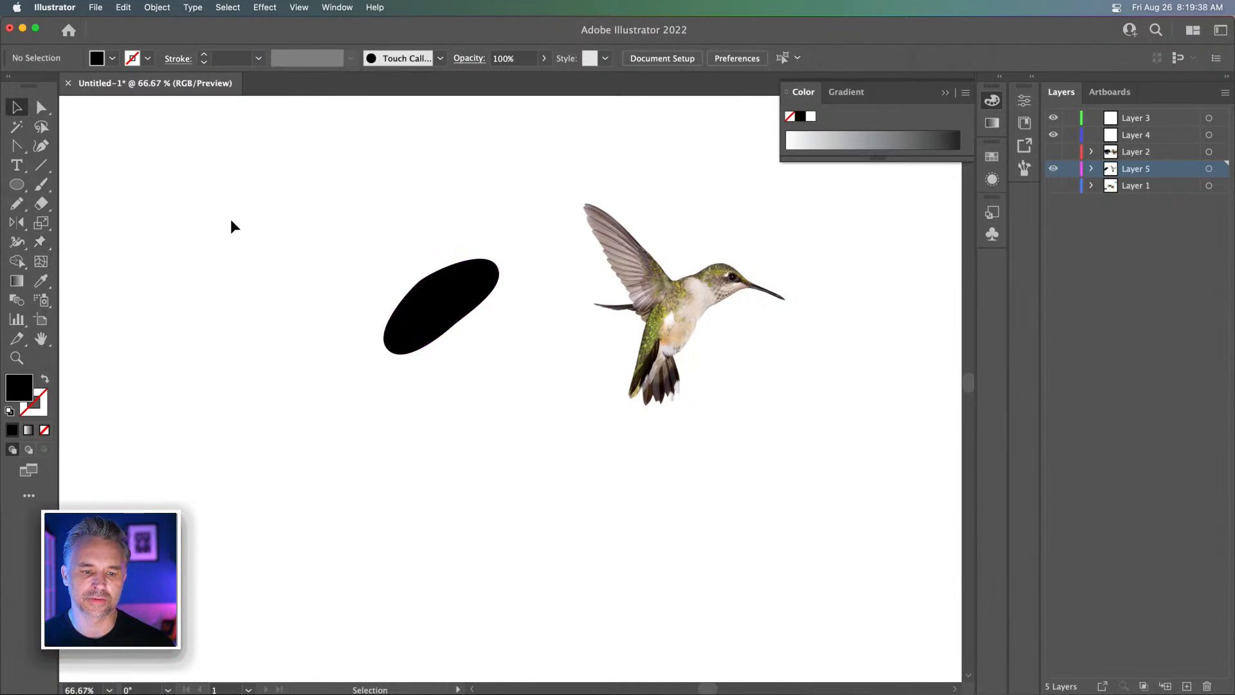
pyautogui.moveTo(437, 332); pyautogui.dragTo(439, 336)
pyautogui.click(345, 283)
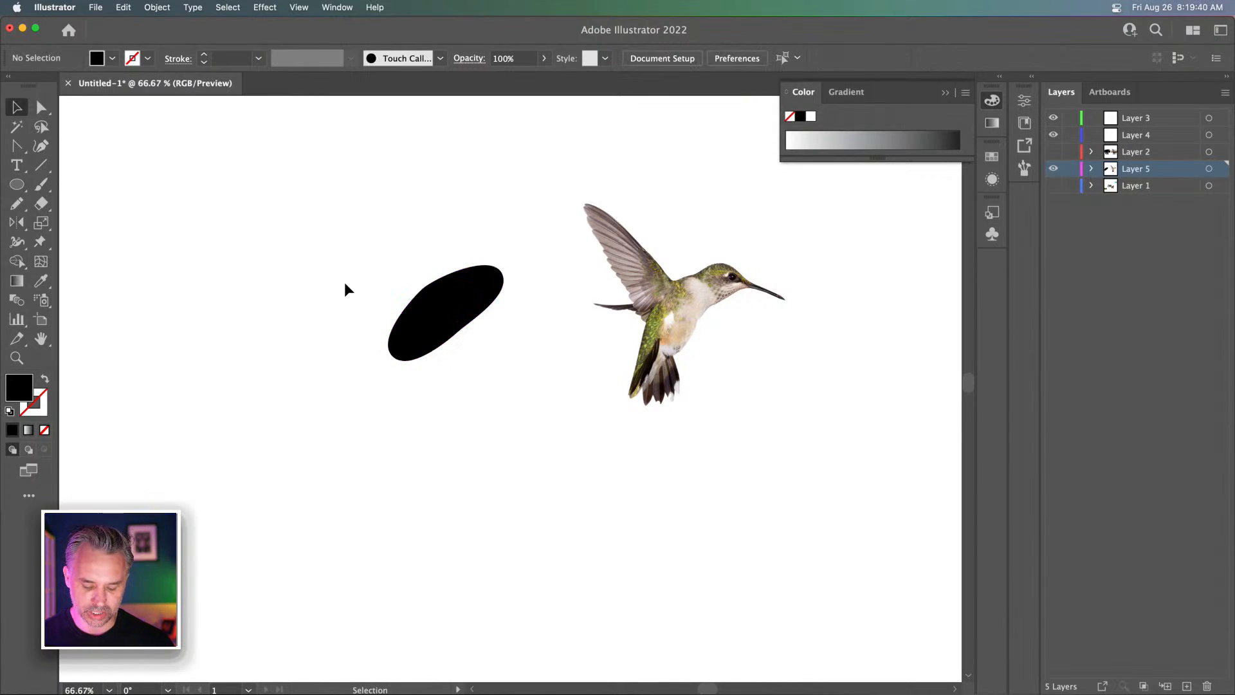
# Draw a pointed leaf-shaped wing rising from the body's back with the Pencil tool, and give it a black fill with no stroke
pyautogui.press('n')
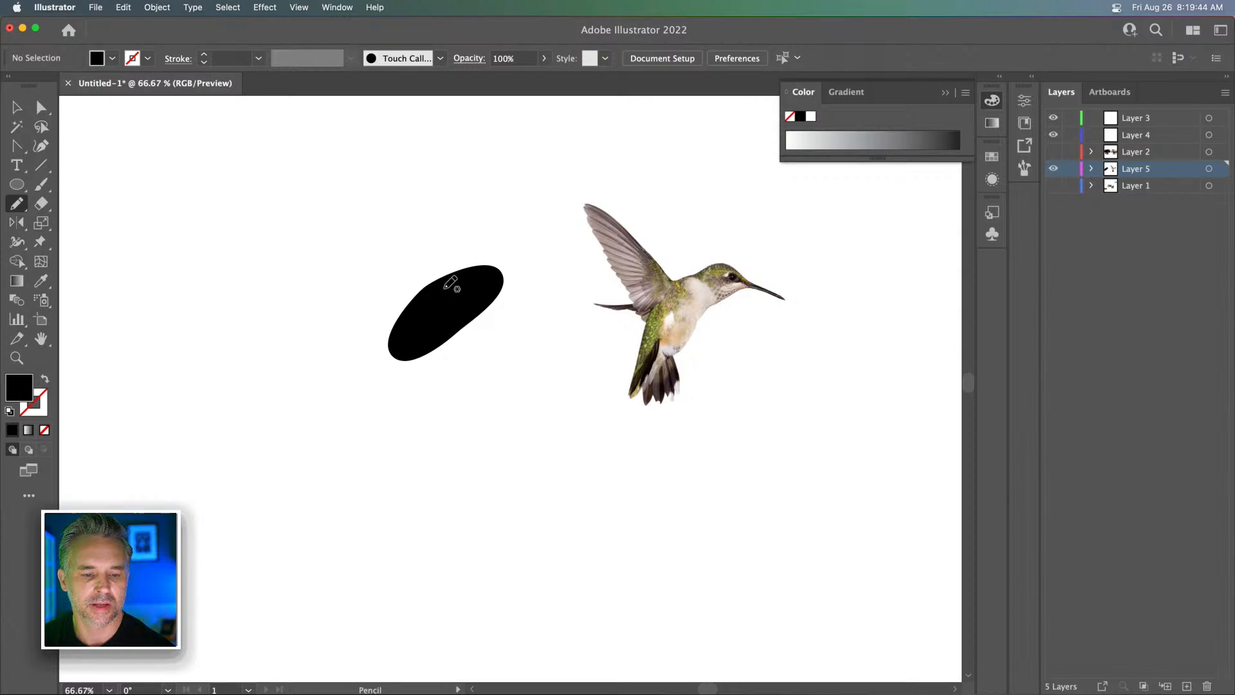
pyautogui.moveTo(455, 291)
pyautogui.mouseDown()
pyautogui.moveTo(408, 209)
pyautogui.moveTo(311, 161)
pyautogui.moveTo(323, 230)
pyautogui.moveTo(385, 298)
pyautogui.moveTo(429, 320)
pyautogui.moveTo(452, 281)
pyautogui.mouseUp()
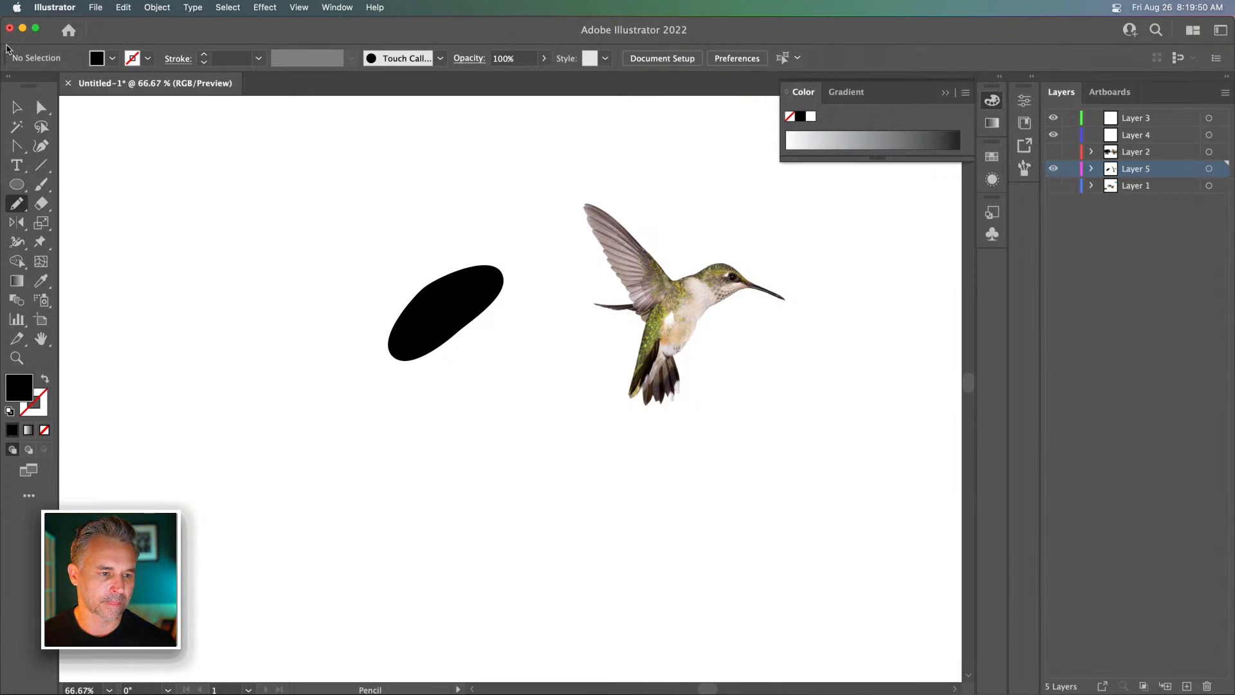
pyautogui.click(16, 107)
pyautogui.moveTo(396, 228); pyautogui.dragTo(397, 230)
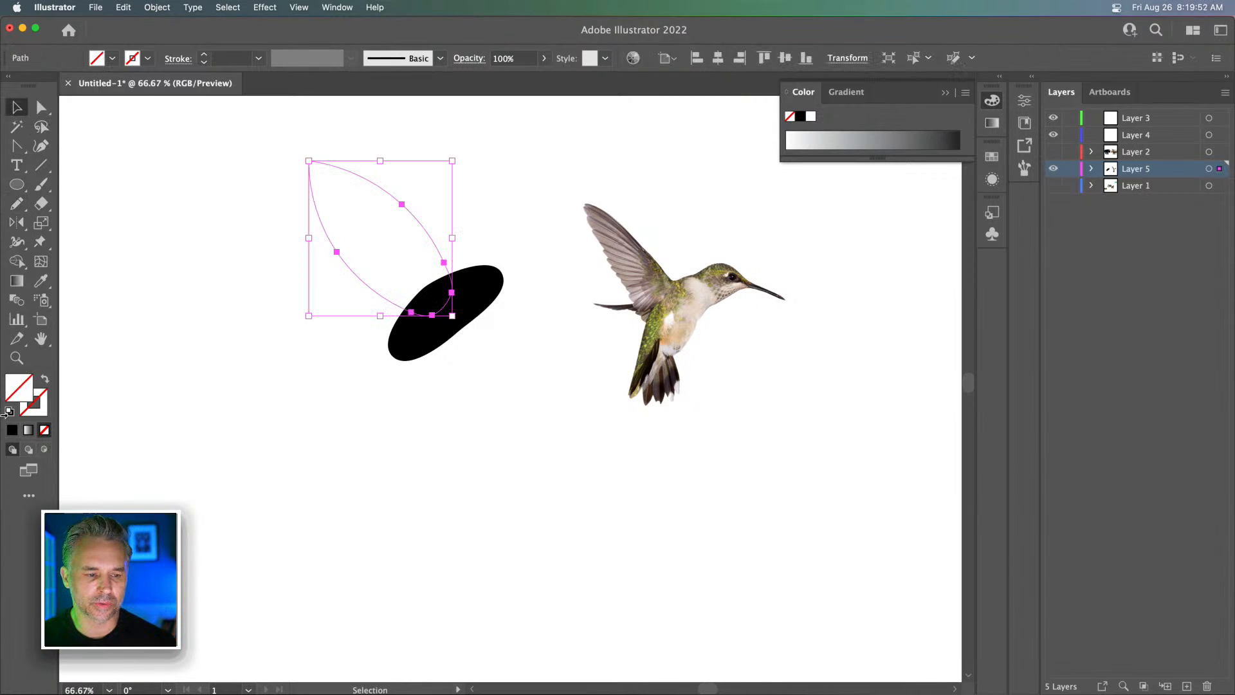
pyautogui.click(9, 412)
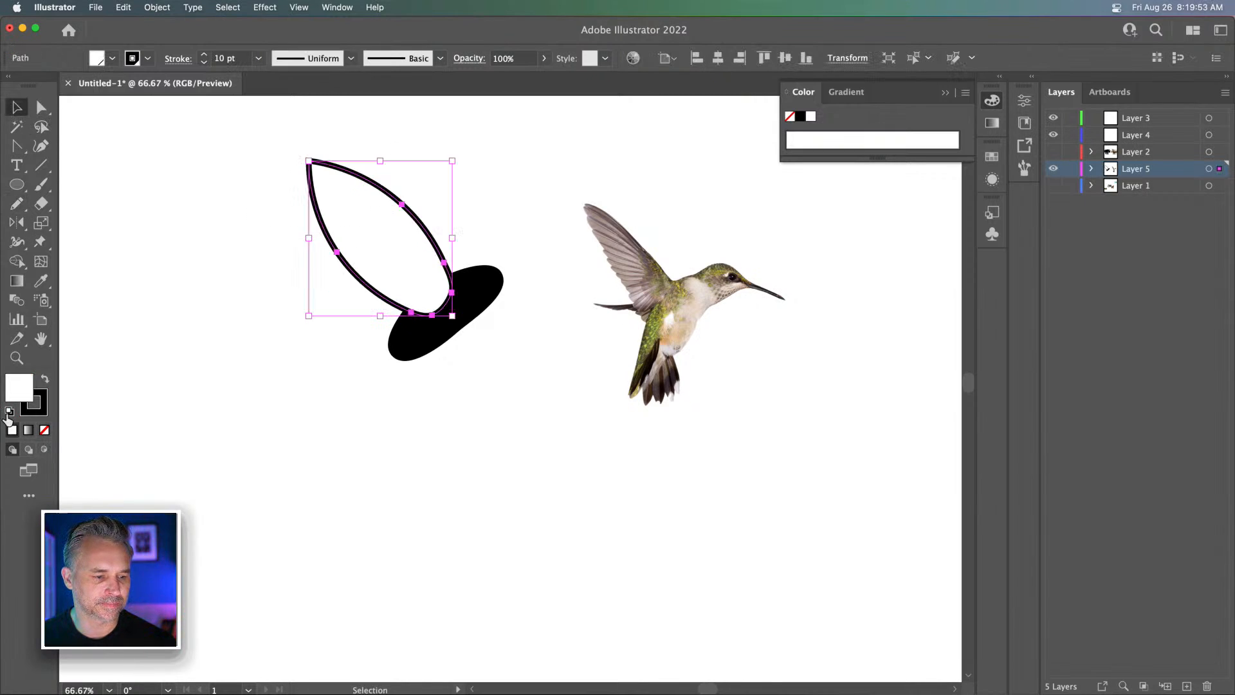
pyautogui.click(41, 382)
pyautogui.click(45, 410)
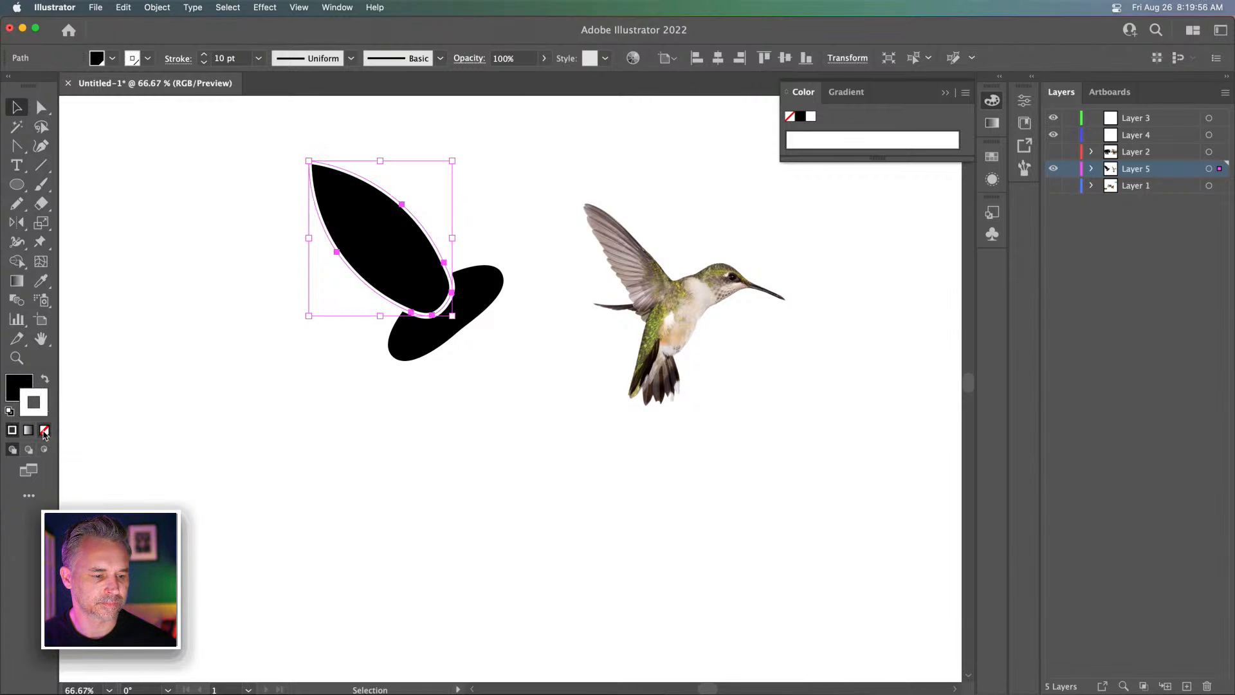
pyautogui.click(43, 430)
pyautogui.click(13, 392)
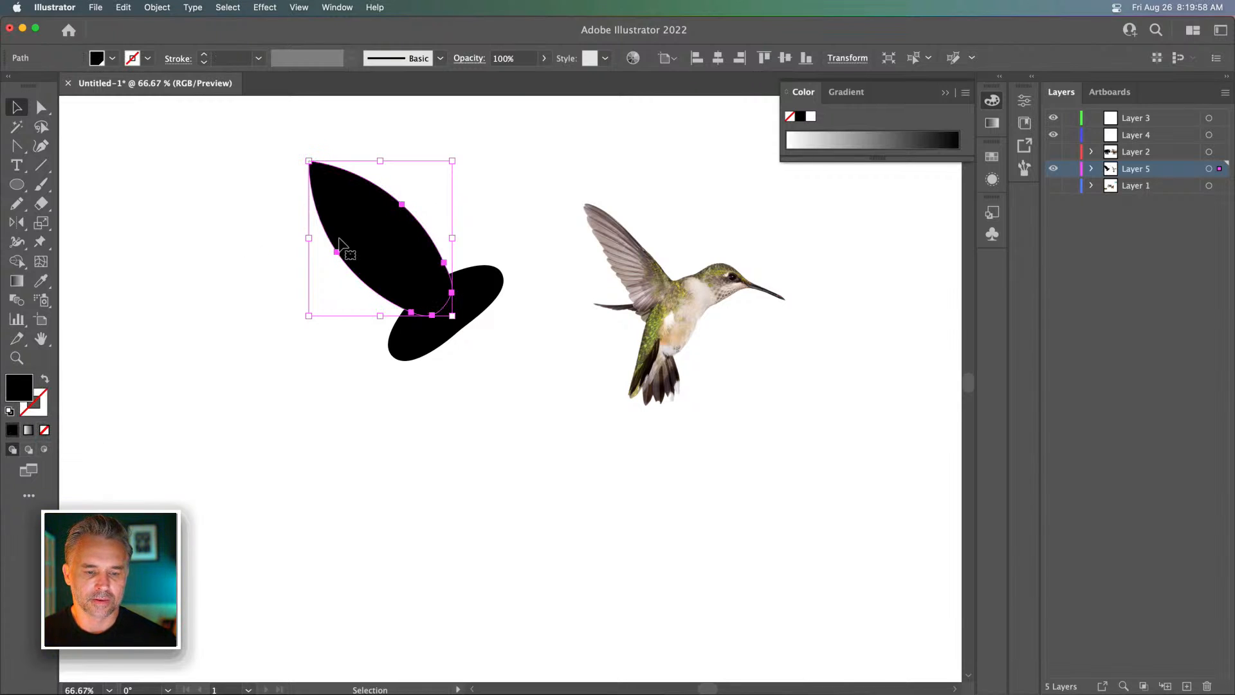
# Draw a black circle for the head at the body's upper end, and pencil a flared tail shape at its lower end
pyautogui.press('l')
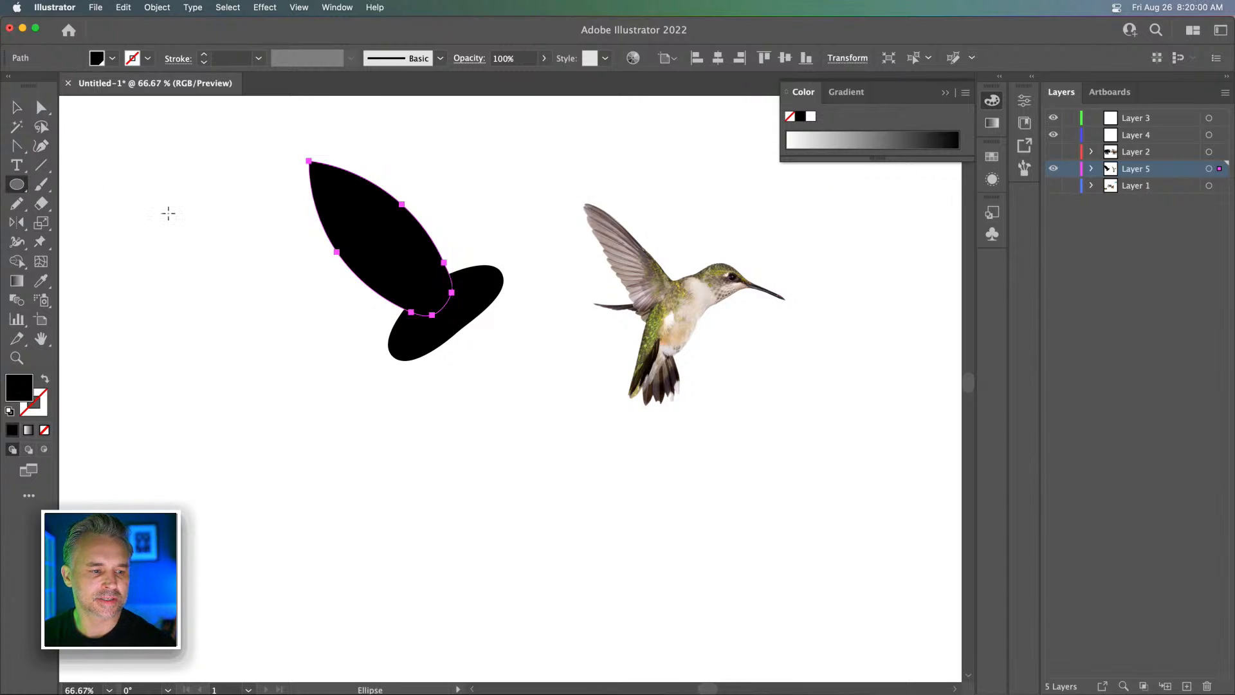
pyautogui.moveTo(472, 247); pyautogui.dragTo(519, 280)
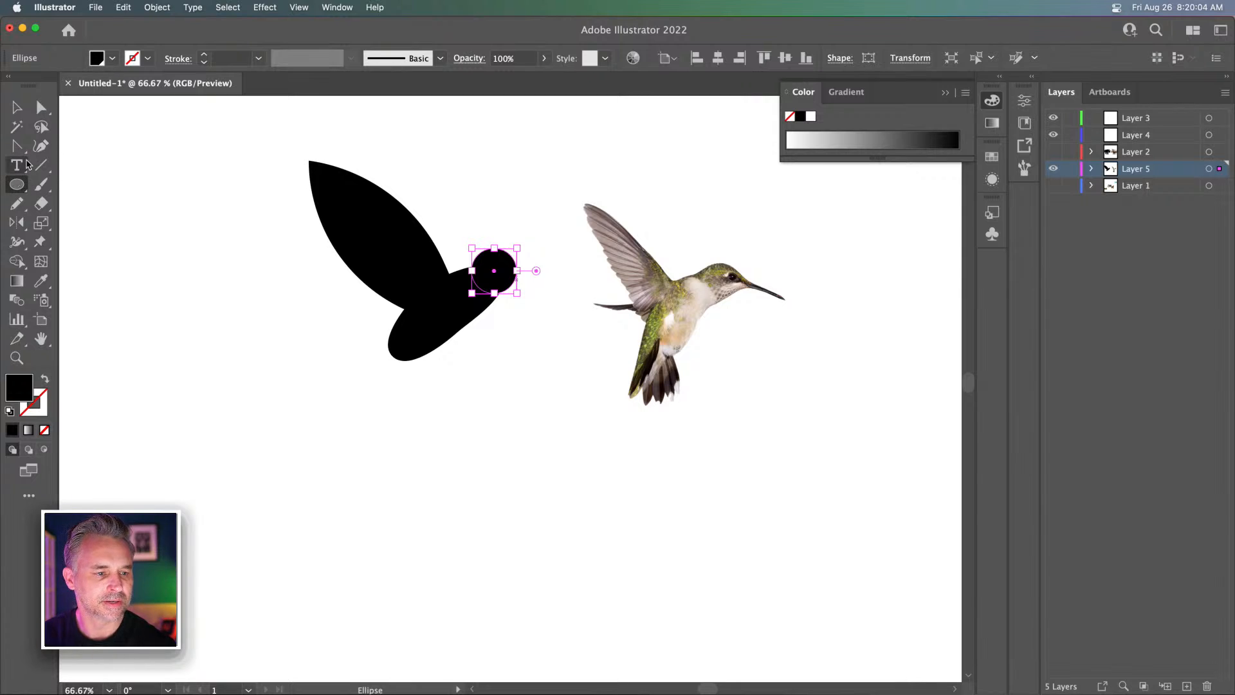
pyautogui.click(17, 203)
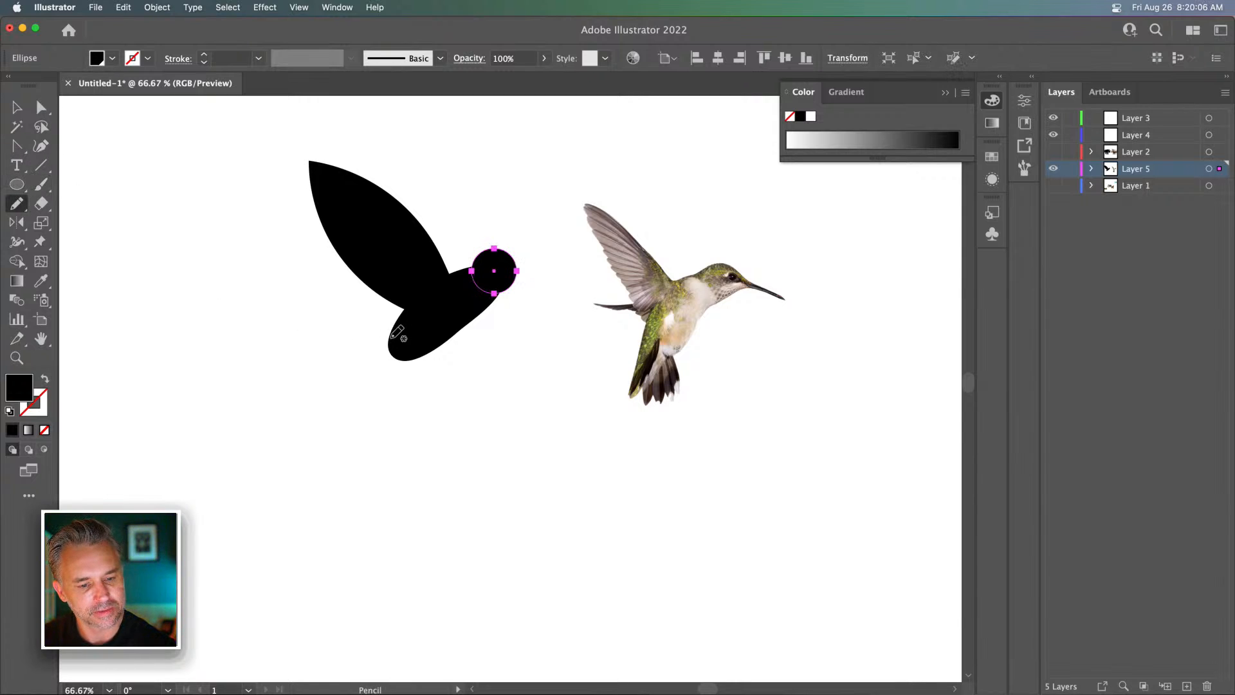
pyautogui.moveTo(392, 334)
pyautogui.mouseDown()
pyautogui.moveTo(354, 386)
pyautogui.moveTo(422, 384)
pyautogui.moveTo(428, 335)
pyautogui.moveTo(415, 319)
pyautogui.moveTo(400, 328)
pyautogui.mouseUp()
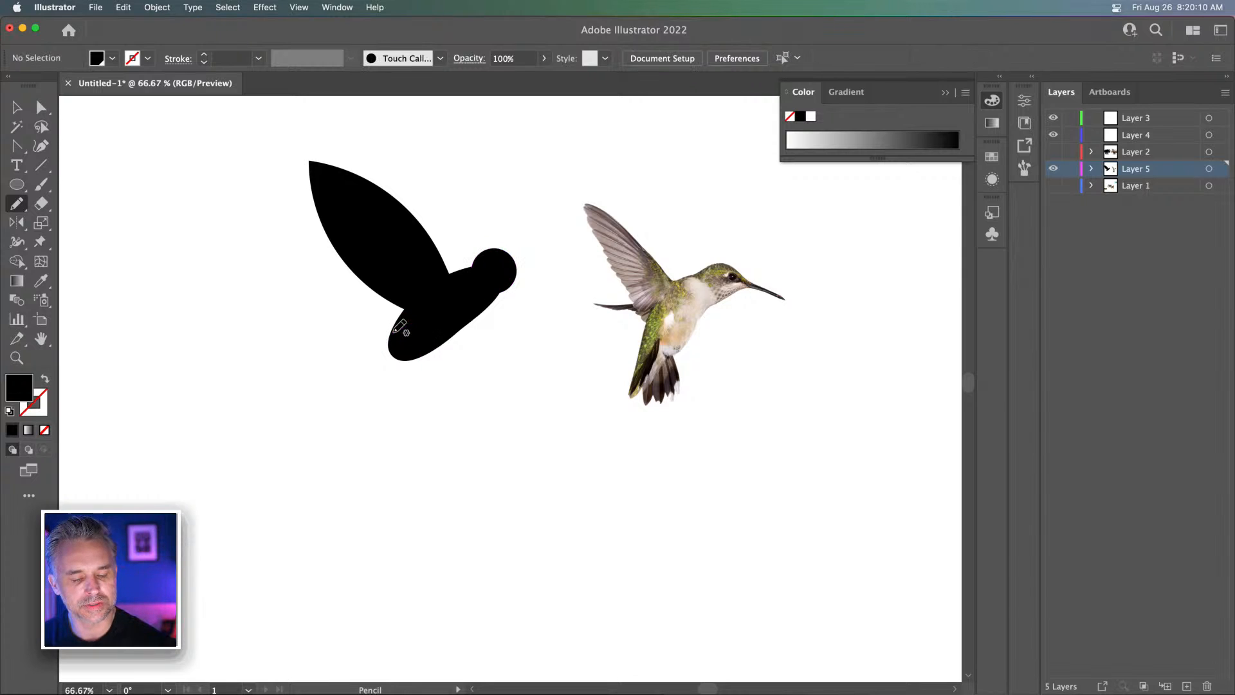
# Fill the flared tail shape with black and remove its stroke
pyautogui.press('v')
pyautogui.moveTo(300, 349); pyautogui.dragTo(372, 414)
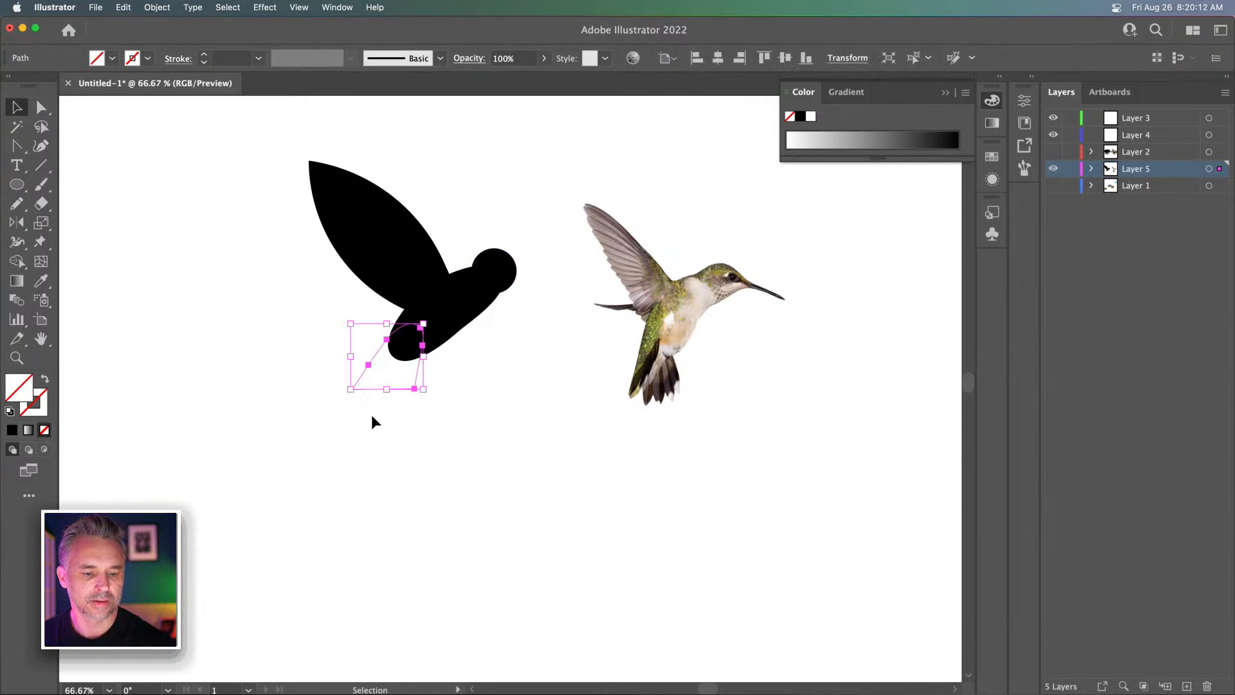
pyautogui.click(9, 410)
pyautogui.click(45, 383)
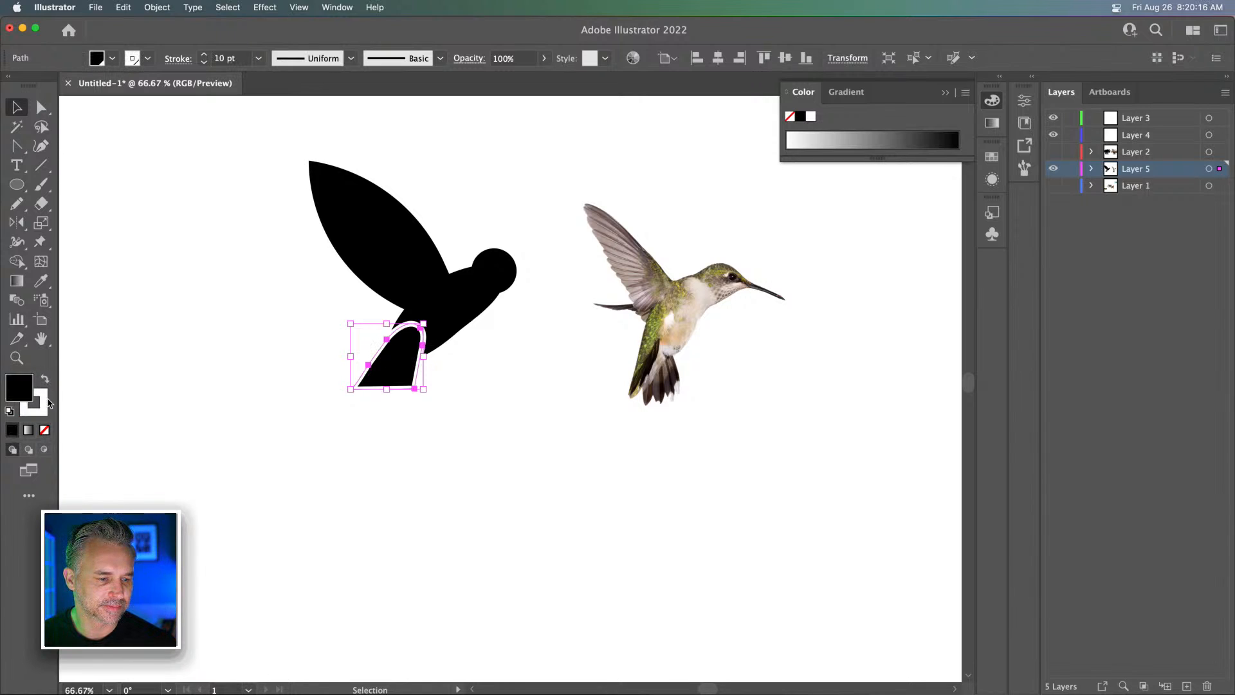
pyautogui.click(45, 415)
pyautogui.click(44, 430)
pyautogui.click(21, 384)
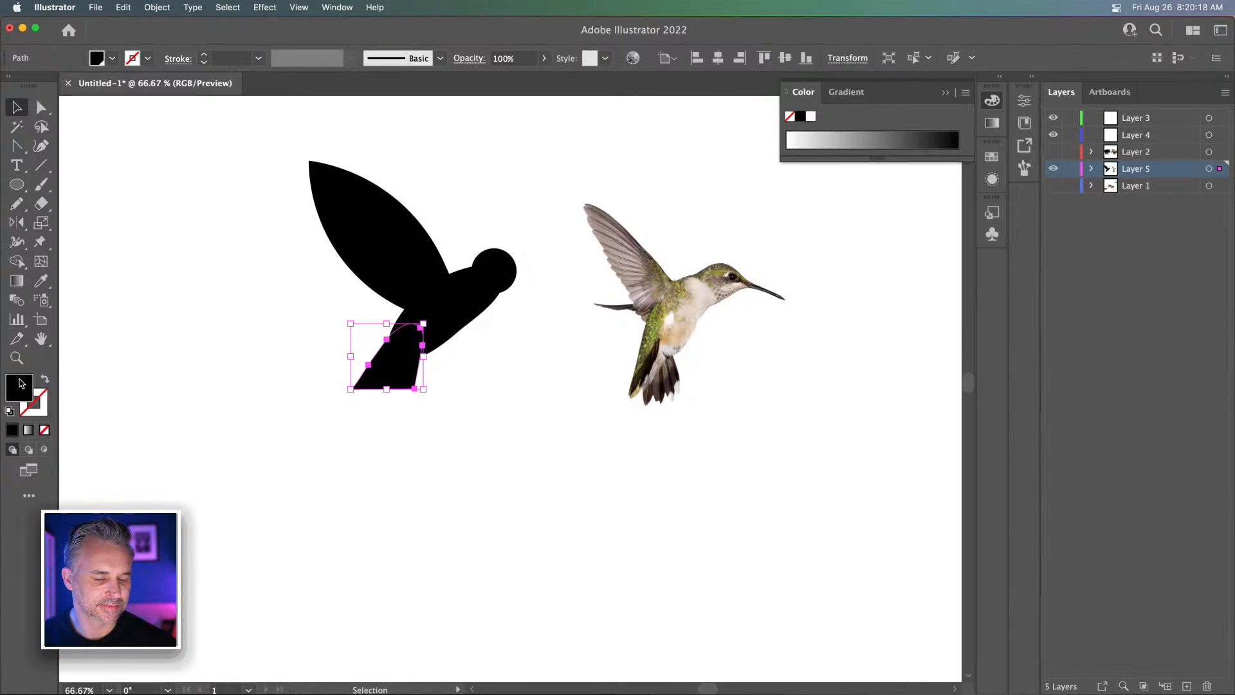
# Examine the Appearance options for new artwork, including New Art Has Basic Appearance, and deselect the tail
pyautogui.click(995, 80)
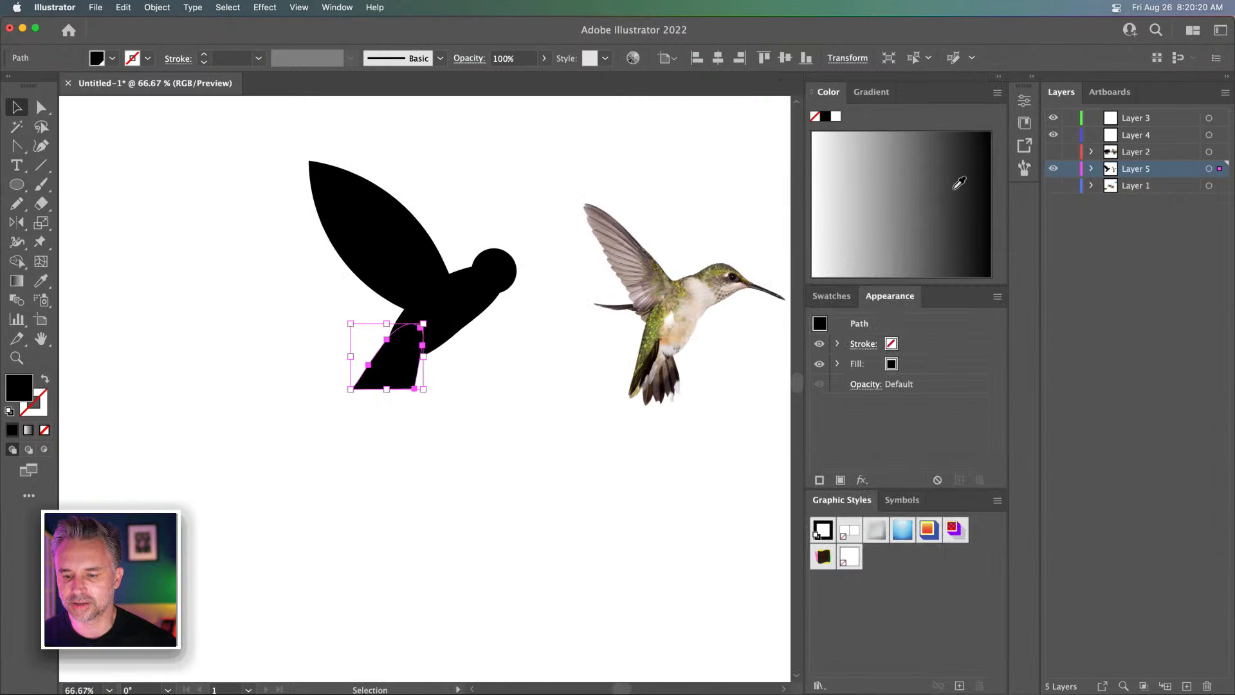
pyautogui.click(995, 299)
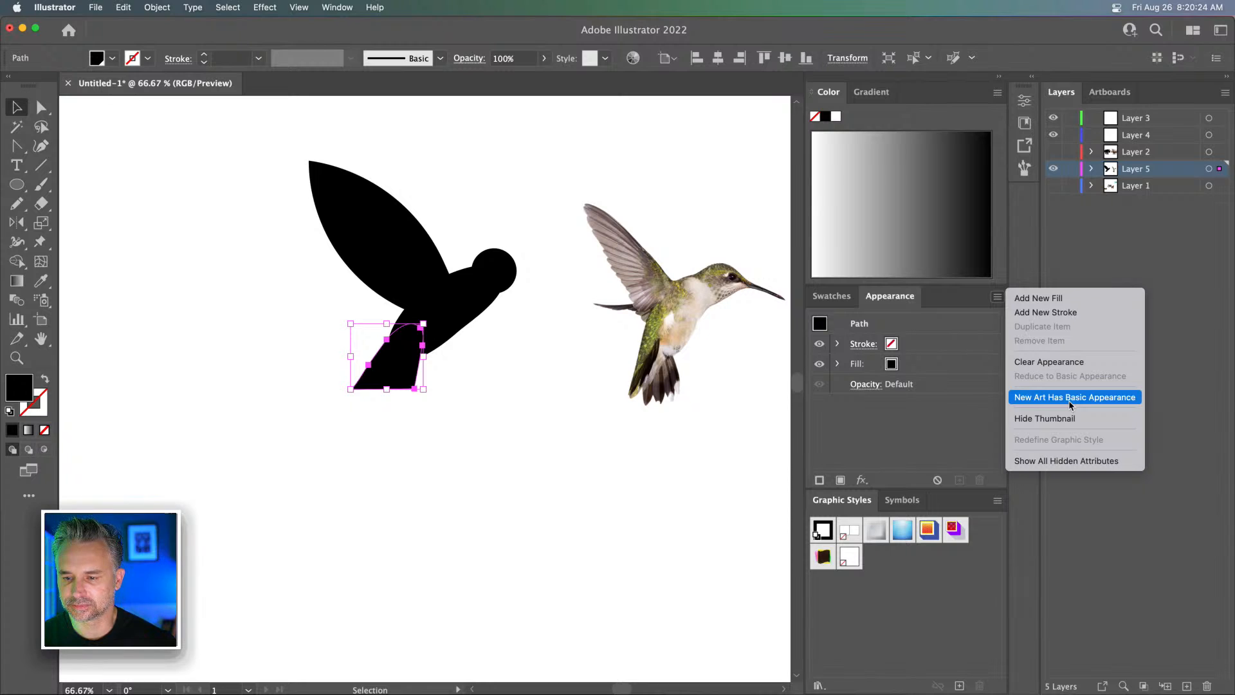
pyautogui.click(510, 420)
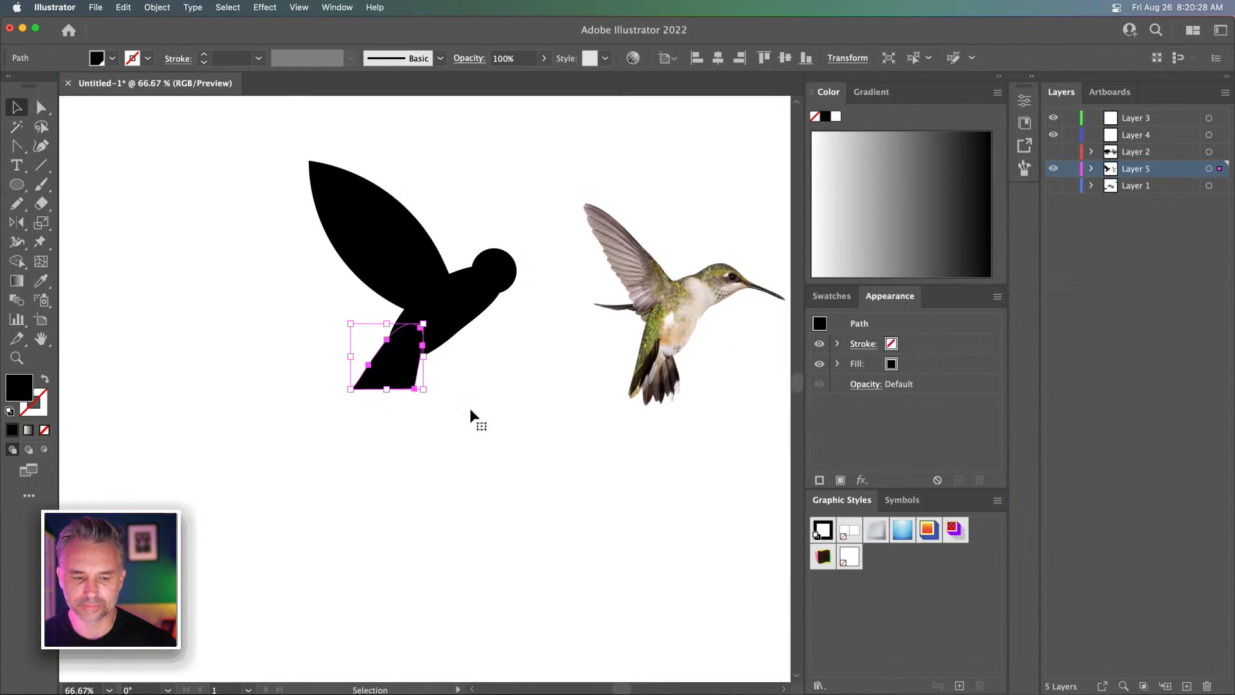
pyautogui.click(224, 202)
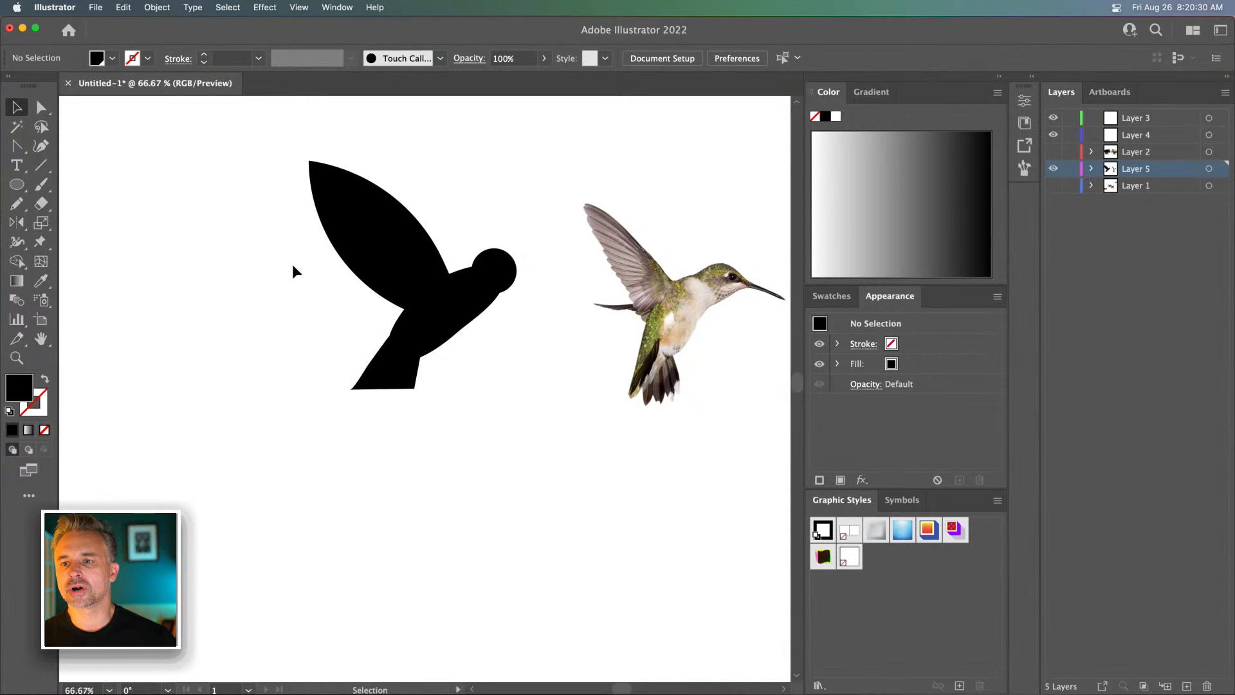
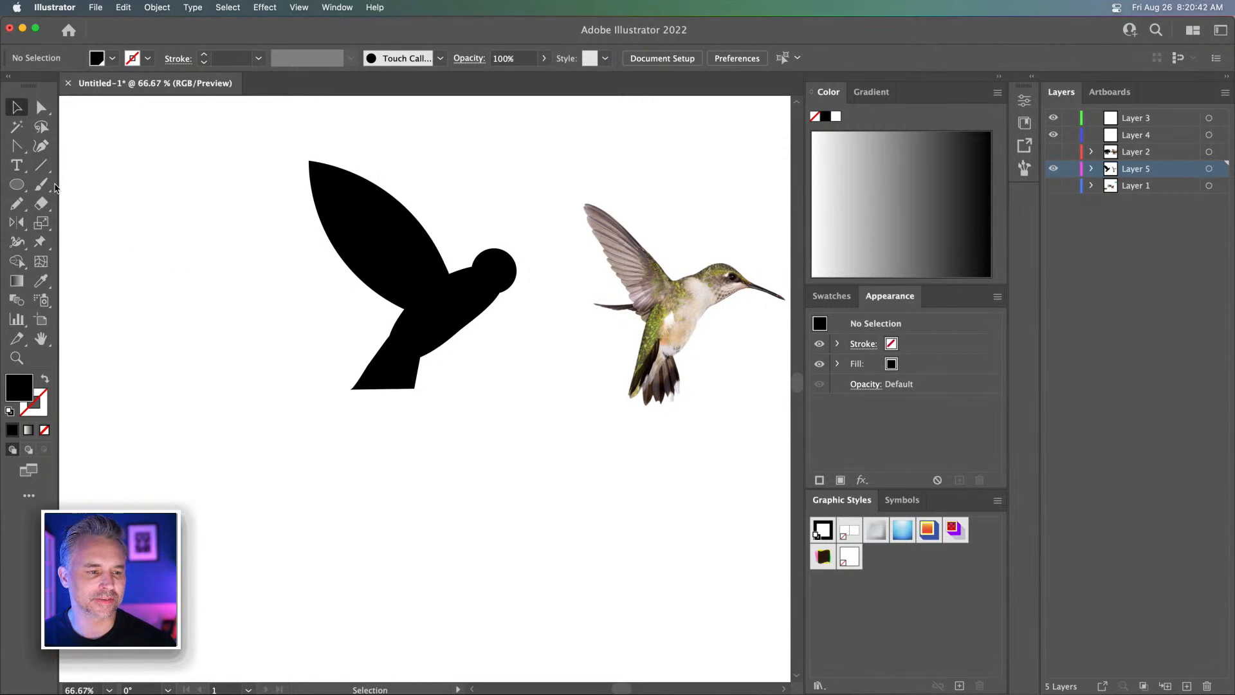
# Draw a straight, slightly downward-sloping line segment from inside the head out toward the photo for the beak
pyautogui.click(41, 164)
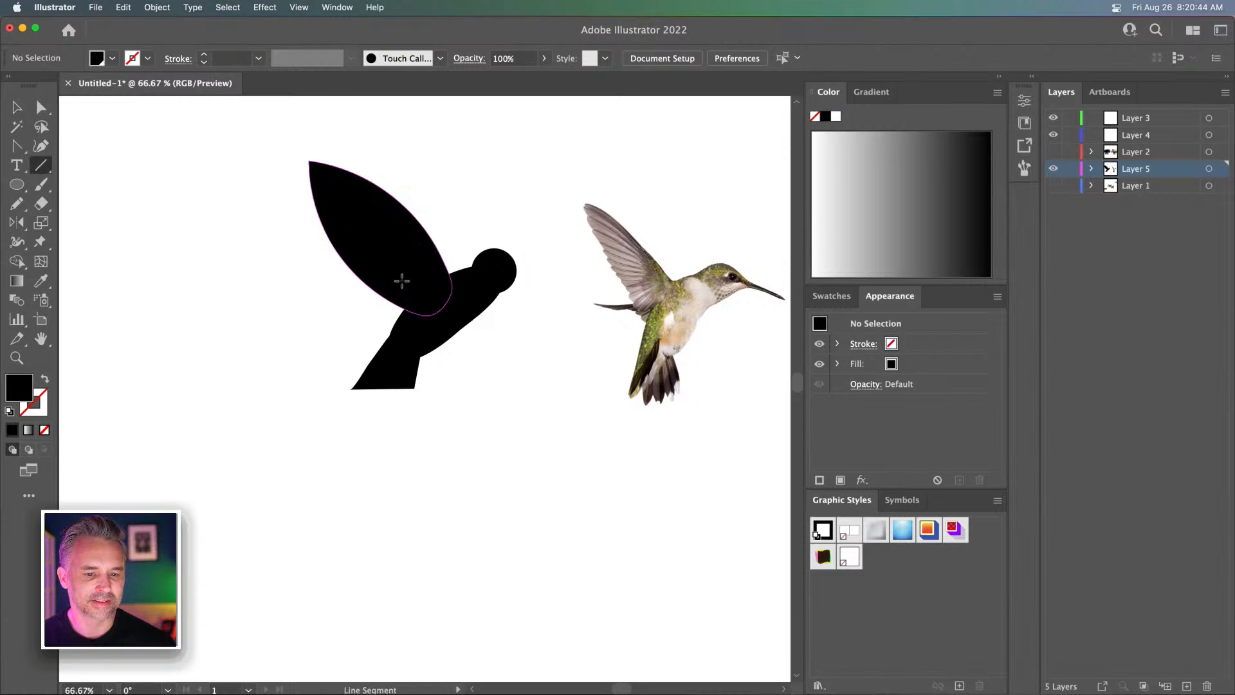
pyautogui.moveTo(502, 273)
pyautogui.mouseDown()
pyautogui.moveTo(504, 358)
pyautogui.moveTo(612, 279)
pyautogui.moveTo(575, 292)
pyautogui.mouseUp()
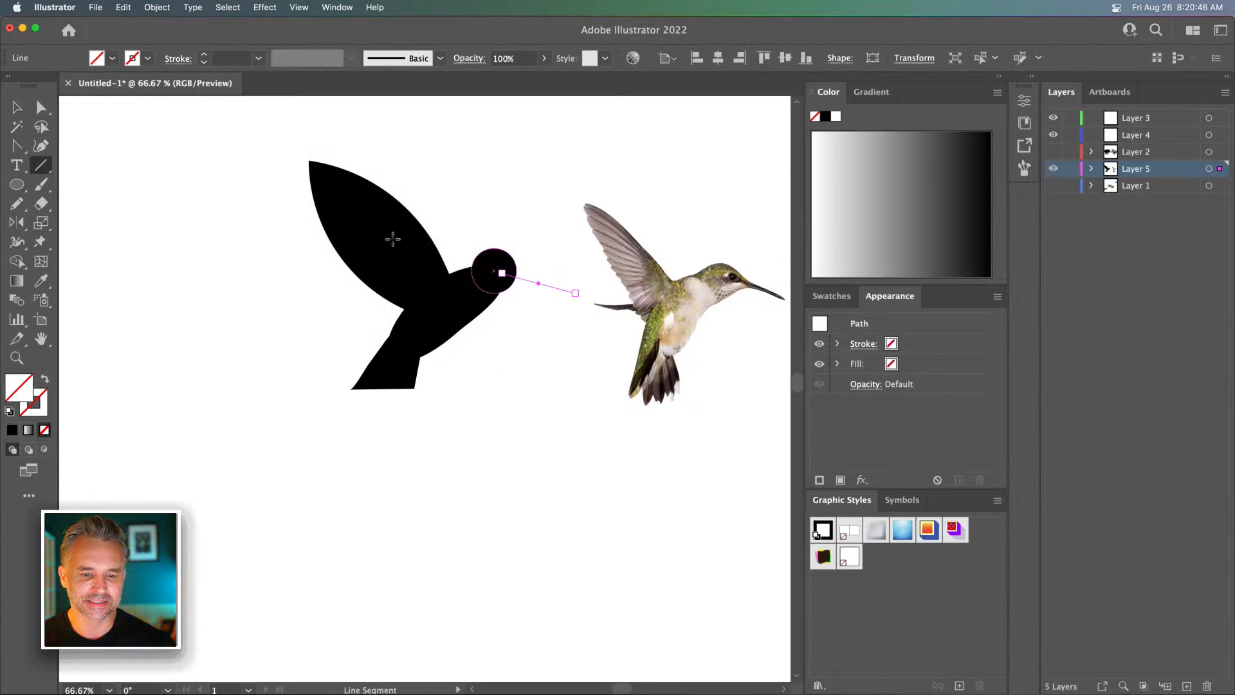
pyautogui.click(17, 107)
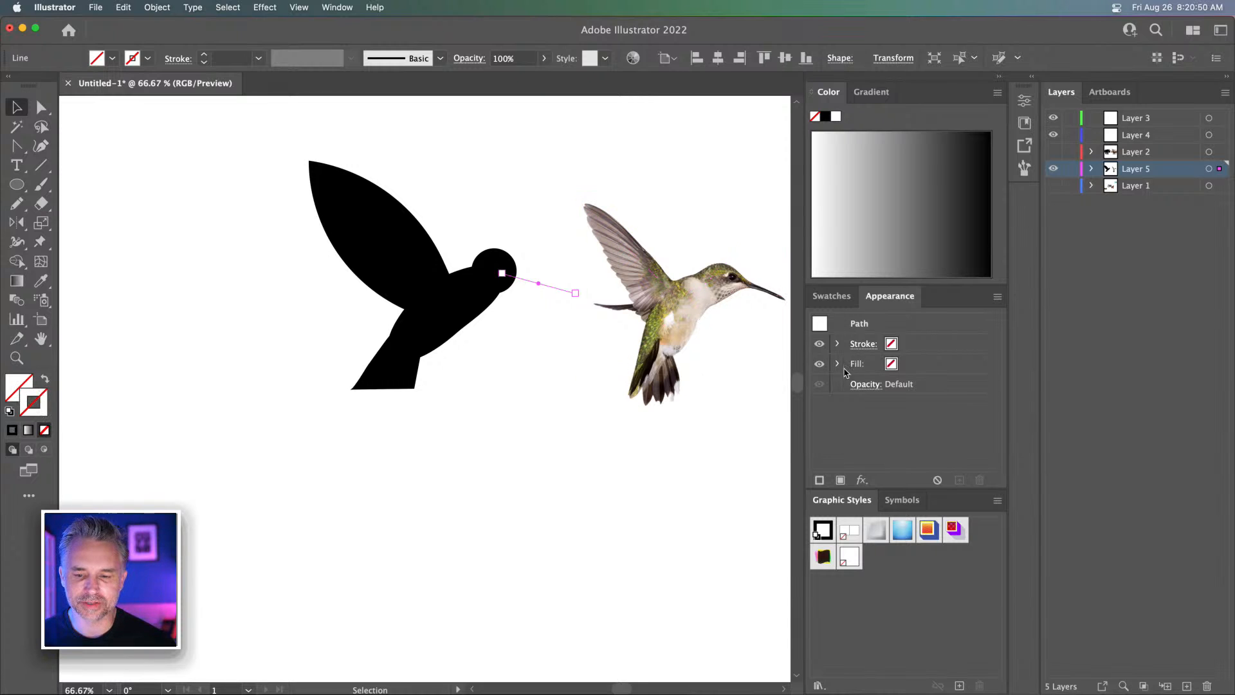
# Give the beak line a black stroke with the hex color 000000
pyautogui.doubleClick(34, 396)
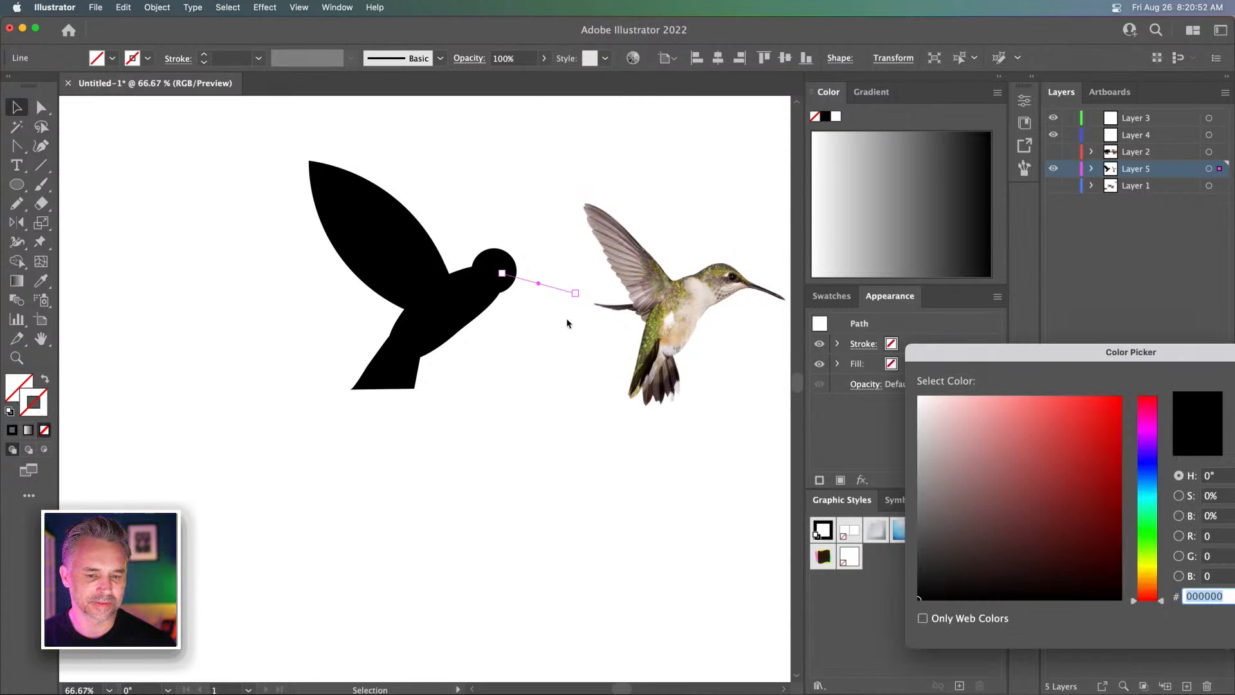
pyautogui.press('Return')
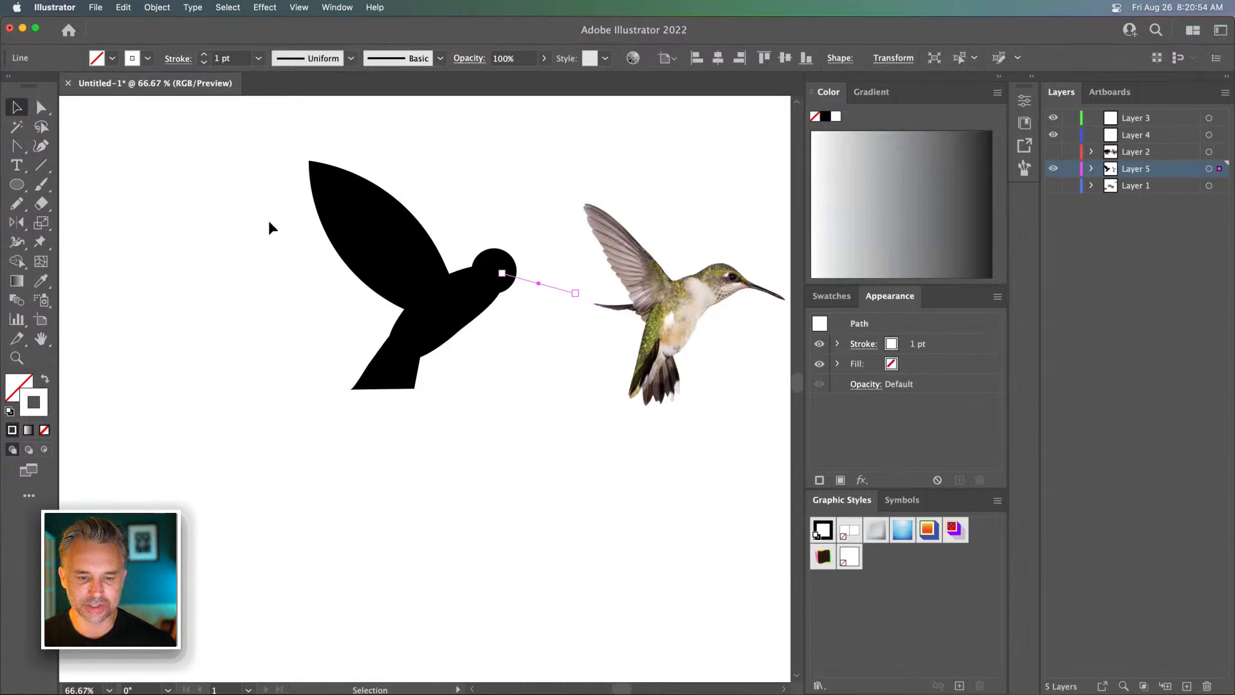
pyautogui.doubleClick(24, 396)
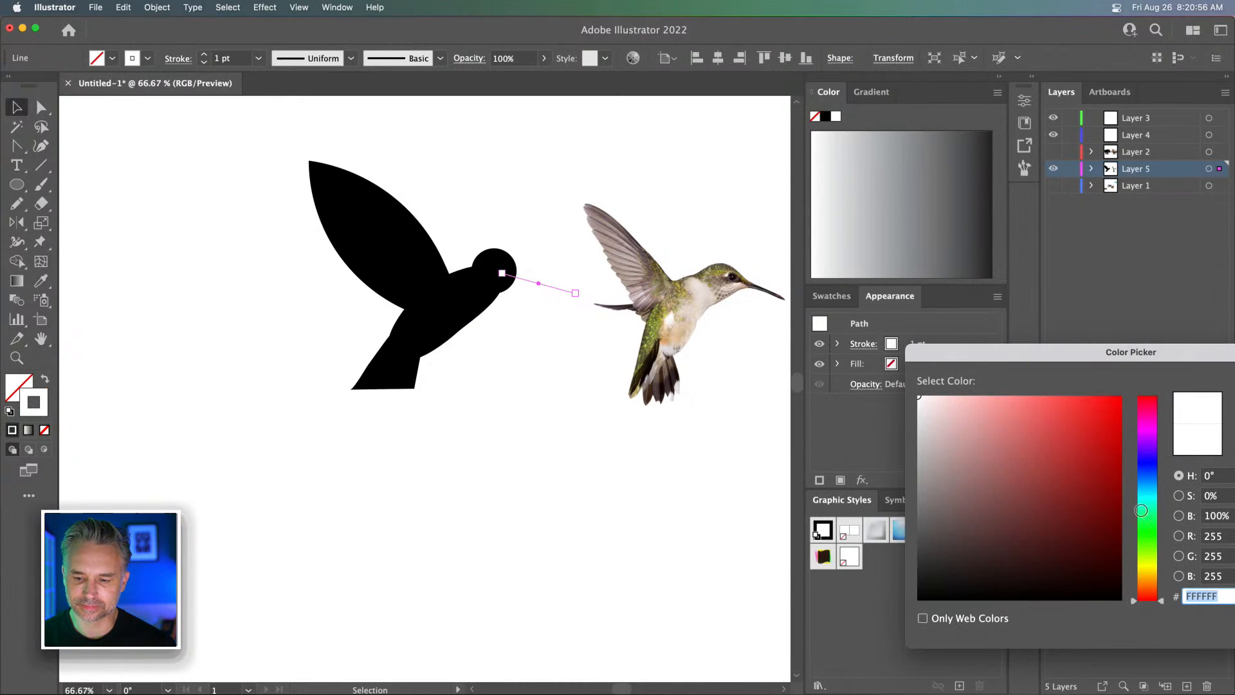
pyautogui.write('000000')
pyautogui.press('Return')
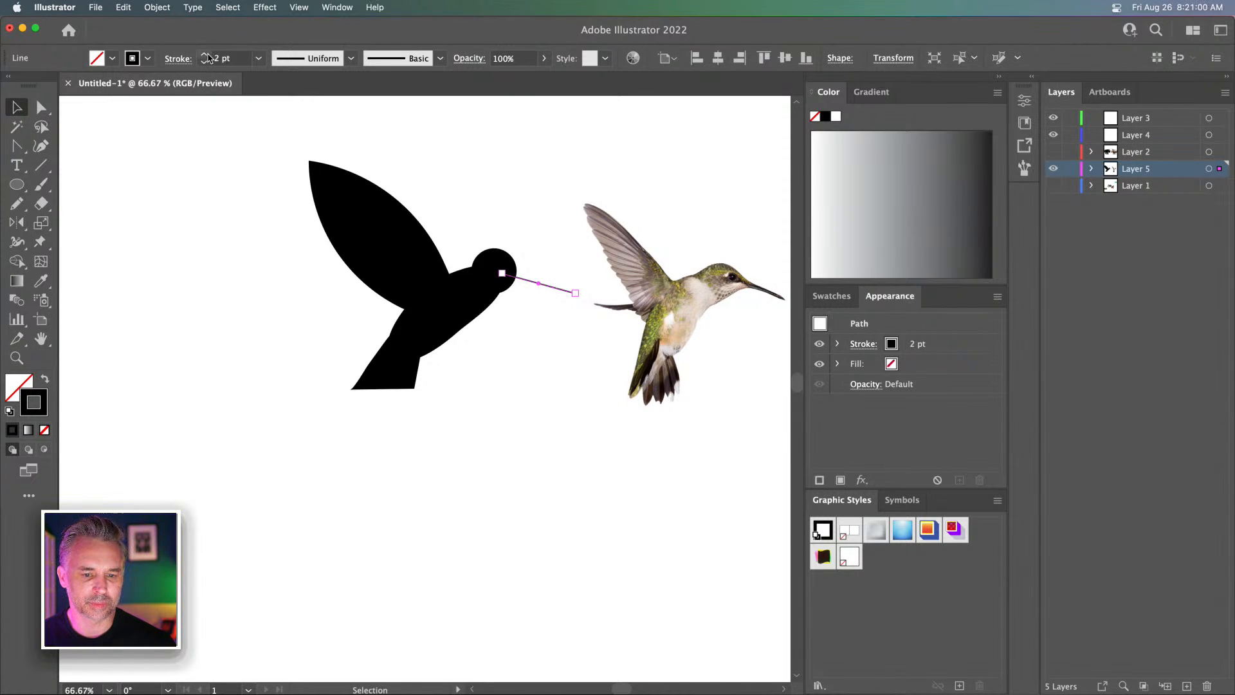
# Increase the beak line's stroke weight to 10 pt
pyautogui.click(205, 55)
pyautogui.click(206, 55)
pyautogui.click(205, 55)
pyautogui.click(205, 55)
pyautogui.click(206, 56)
pyautogui.click(205, 55)
pyautogui.doubleClick(205, 55)
pyautogui.press('super+equal')
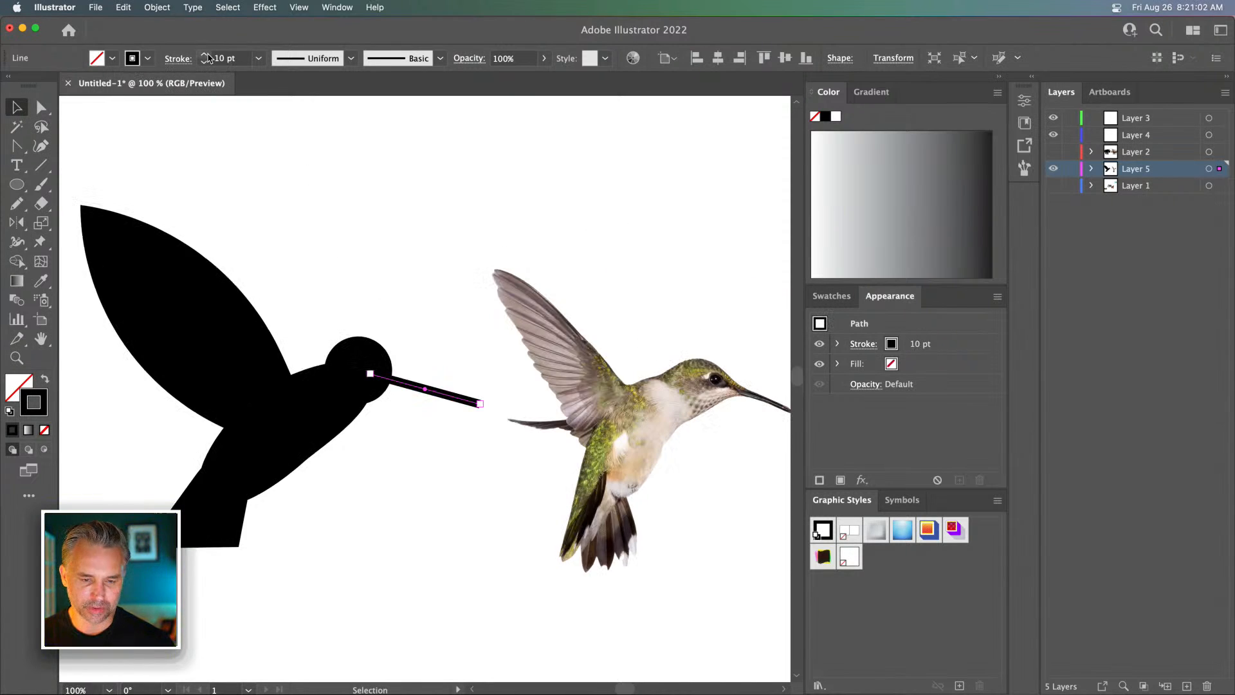
# Apply a tapered width profile to the beak line so it narrows to a point away from the head
pyautogui.click(999, 76)
pyautogui.moveTo(440, 230); pyautogui.dragTo(449, 220)
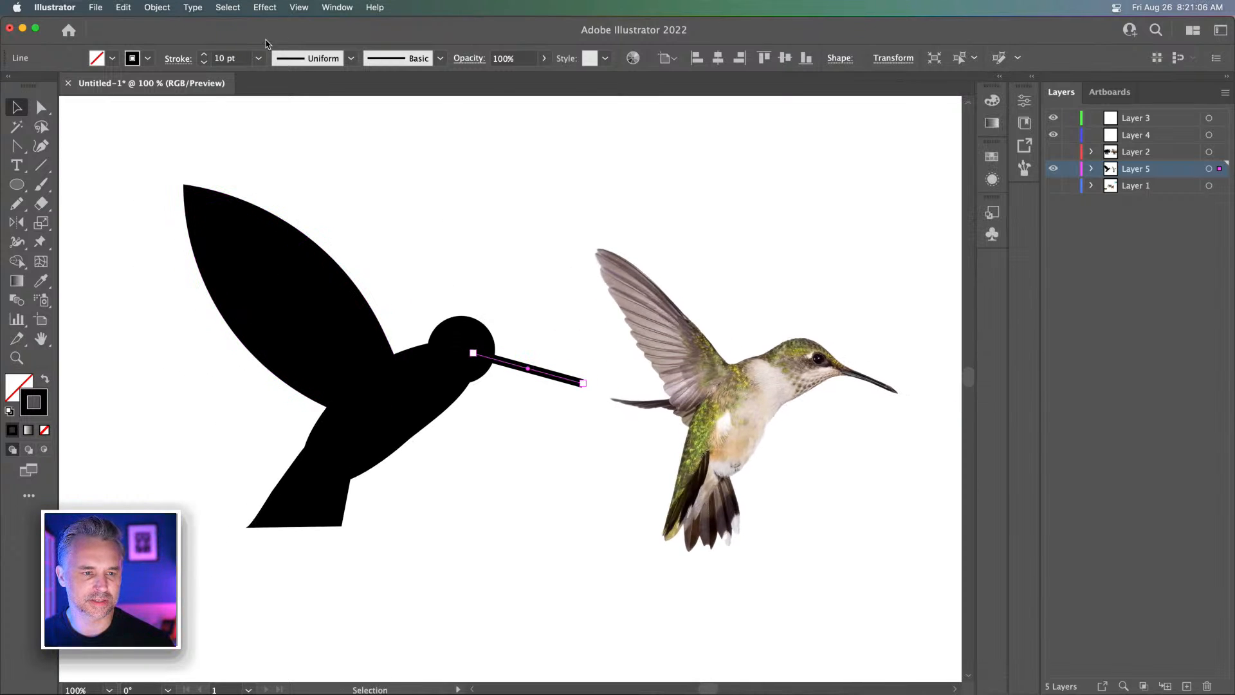
pyautogui.click(353, 58)
pyautogui.click(272, 186)
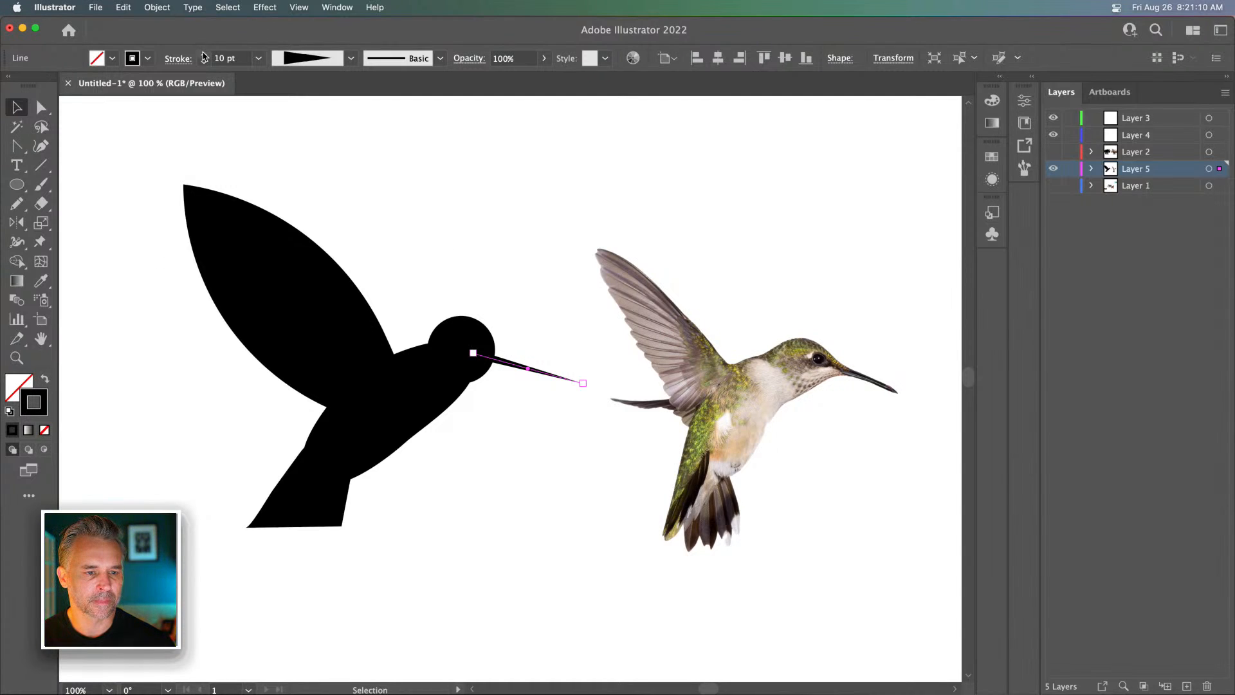
# Thicken the tapered beak to a 19 pt stroke weight and deselect it
pyautogui.click(204, 56)
pyautogui.click(205, 56)
pyautogui.click(205, 56)
pyautogui.click(204, 56)
pyautogui.click(204, 56)
pyautogui.click(205, 56)
pyautogui.click(204, 56)
pyautogui.click(204, 56)
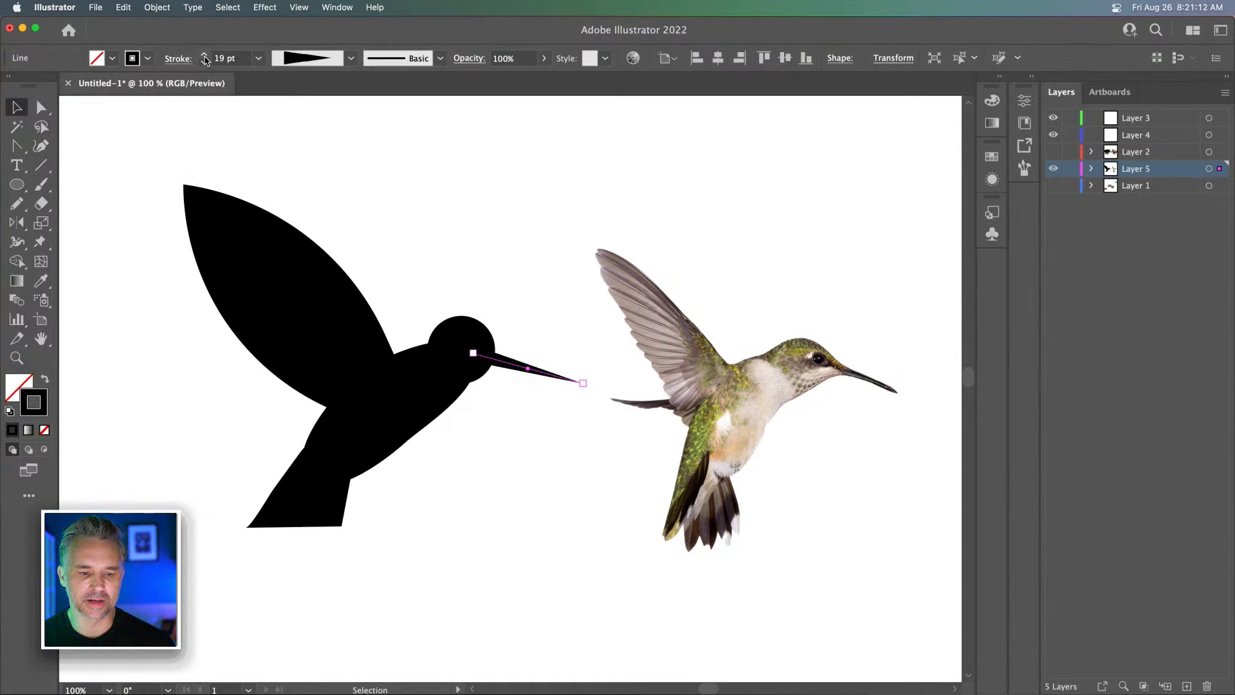
pyautogui.moveTo(309, 171); pyautogui.dragTo(392, 152)
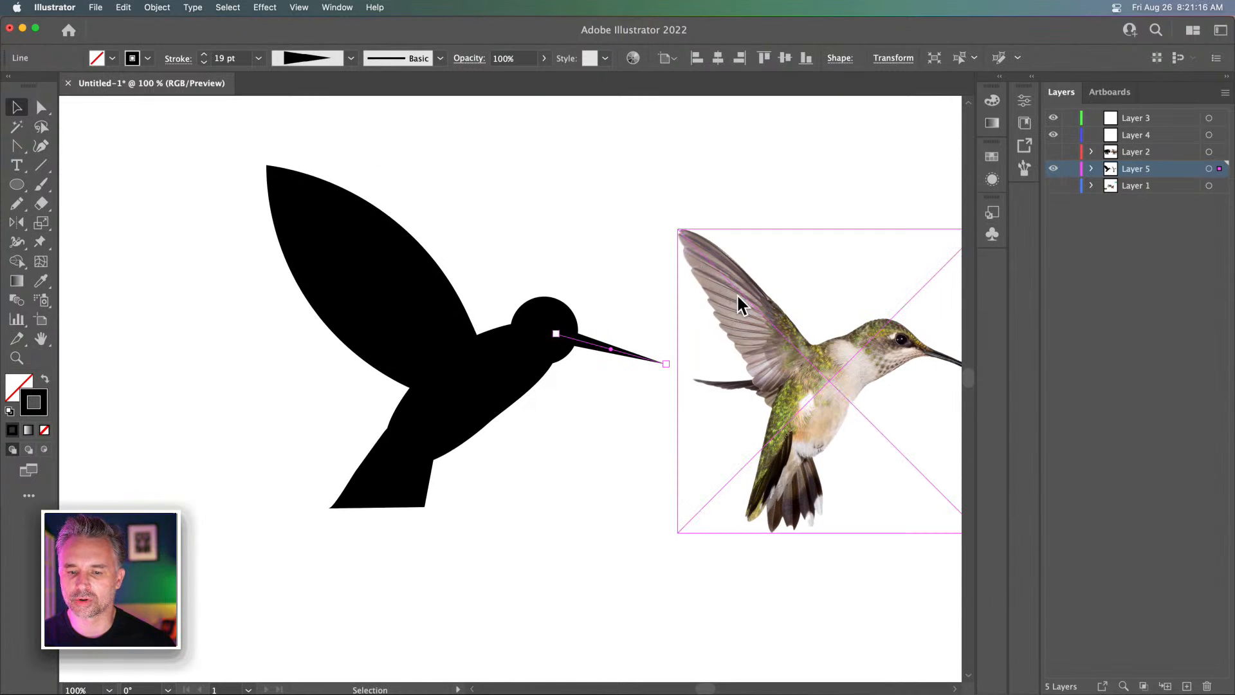
pyautogui.click(173, 403)
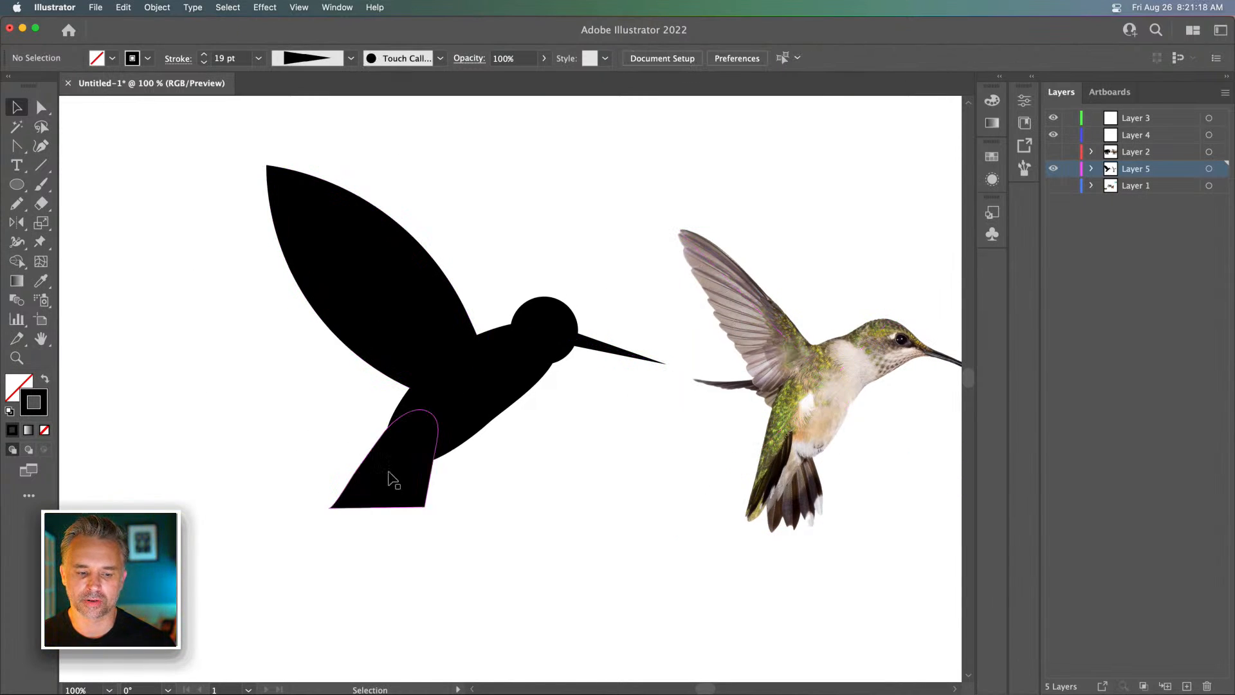
# Bend the lower edge of the body ellipse inward near the tail by reshaping its path segment
pyautogui.click(390, 475)
pyautogui.click(454, 387)
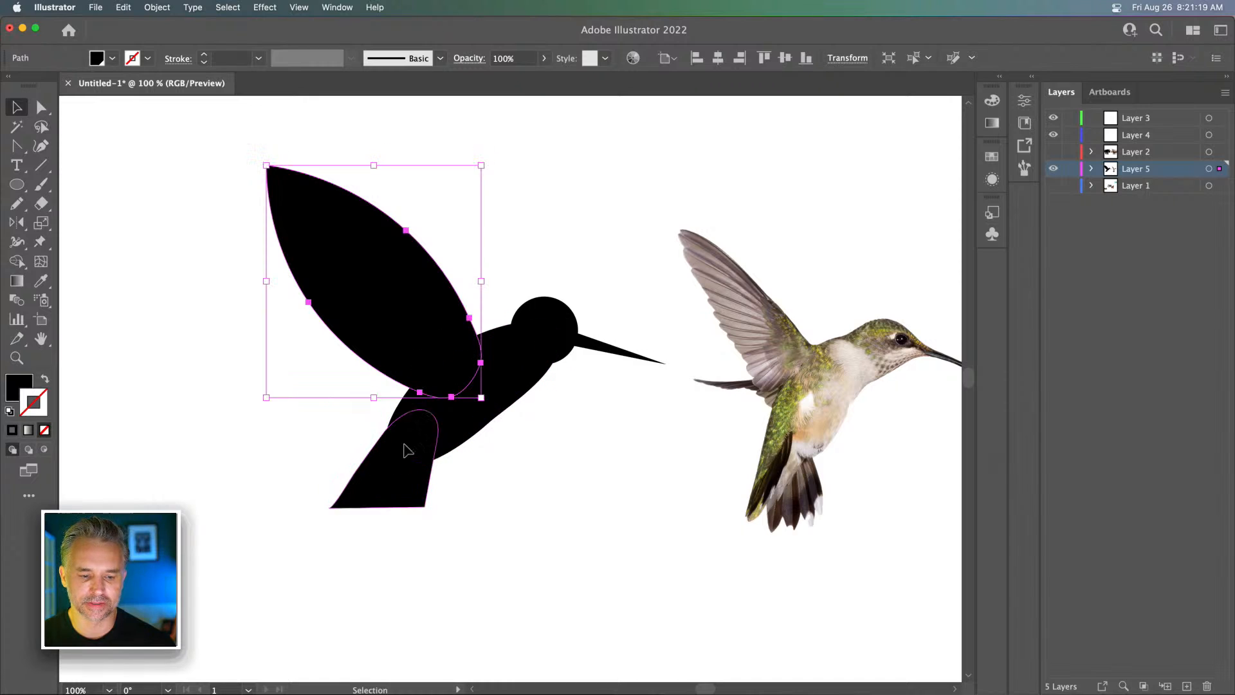
pyautogui.click(459, 386)
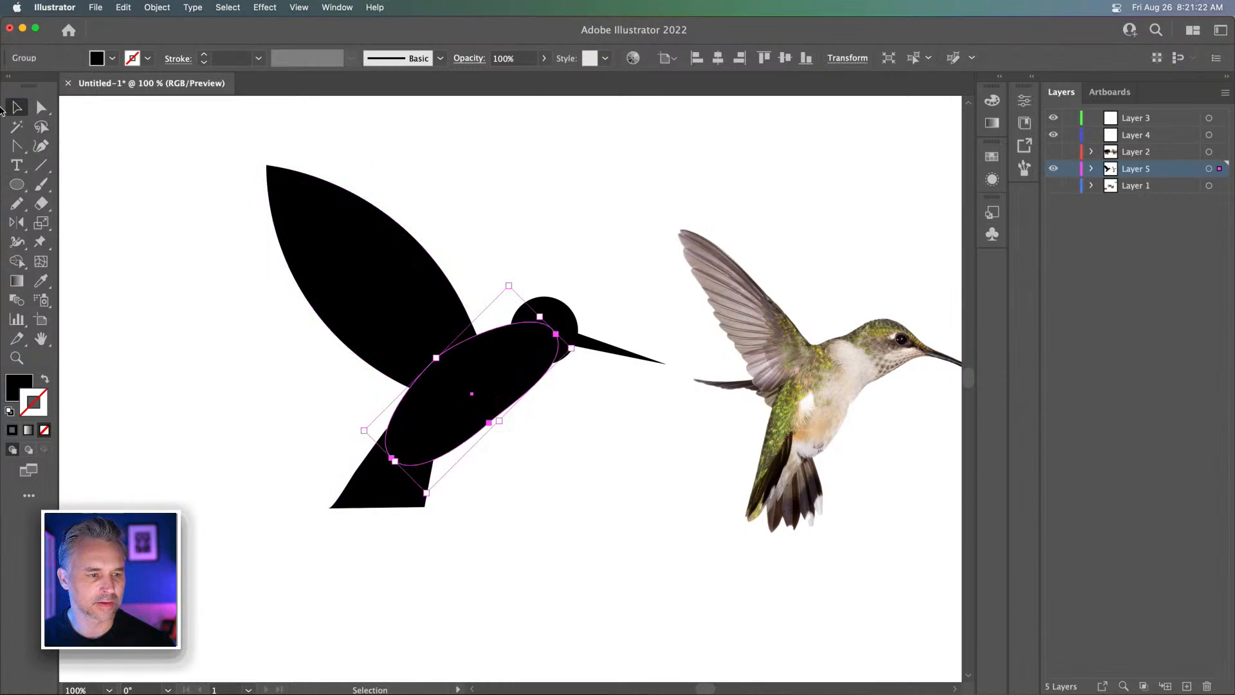
pyautogui.click(40, 108)
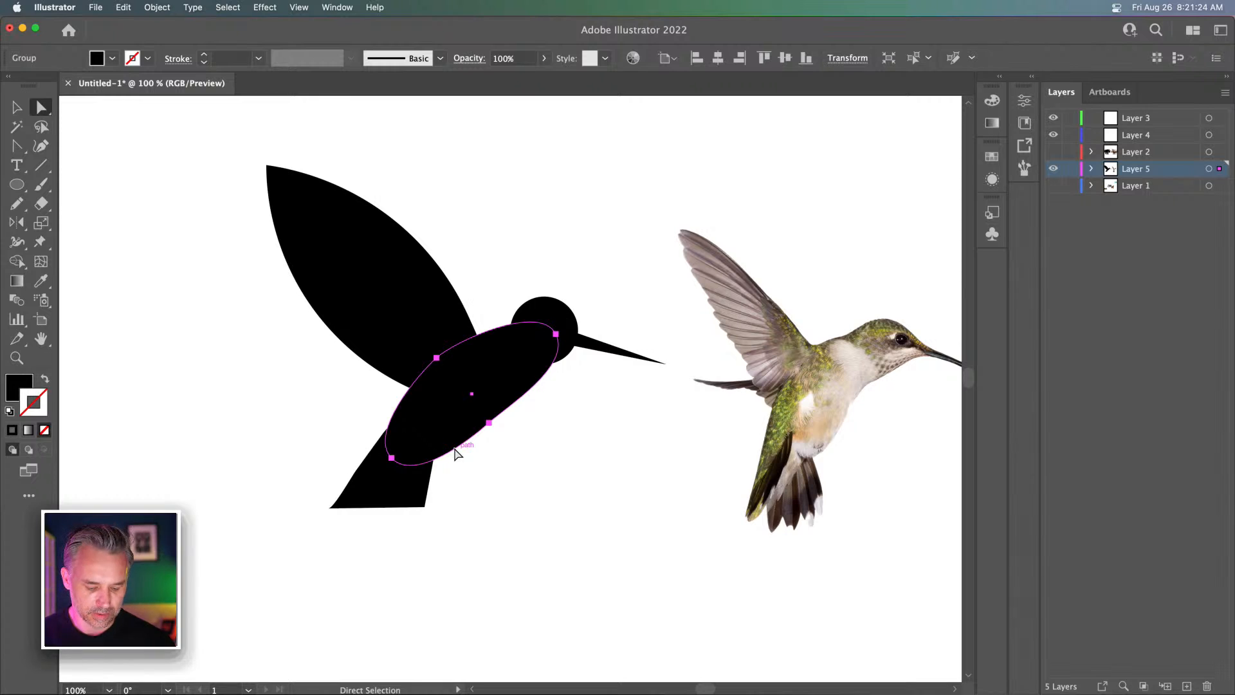
pyautogui.hotkey('shift', 'c')
pyautogui.moveTo(453, 448); pyautogui.dragTo(447, 438)
# Enlarge the tail shape slightly, extending it outward from its lower outer corner
pyautogui.click(17, 107)
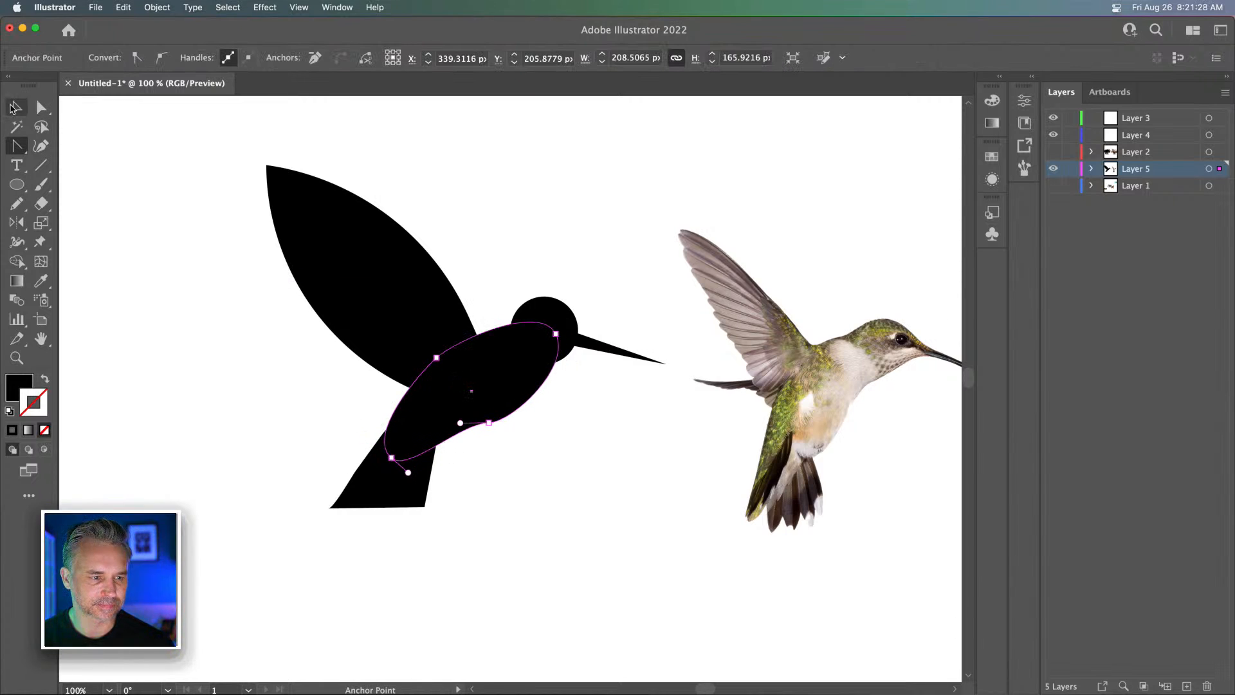
pyautogui.click(367, 496)
pyautogui.moveTo(325, 507); pyautogui.dragTo(315, 520)
# Delete the body shape and draw a tall, narrow black ellipse beside the wing to replace it
pyautogui.click(499, 393)
pyautogui.press('super+equal')
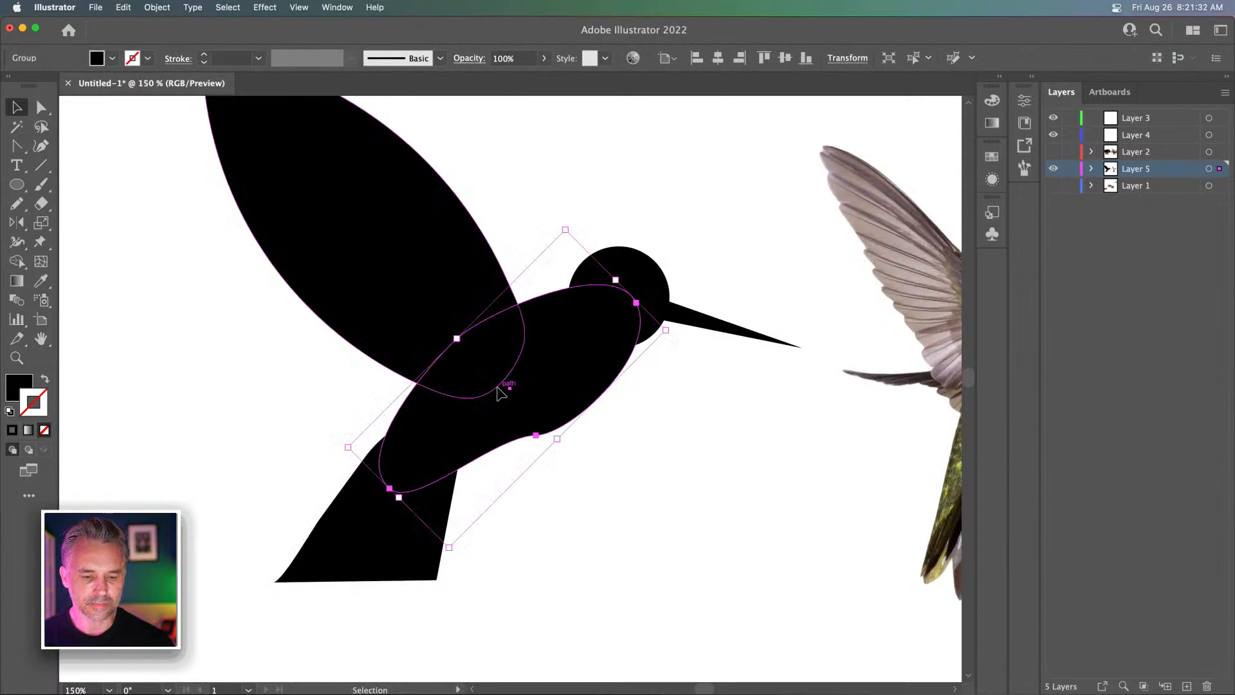
pyautogui.press('BackSpace')
pyautogui.press('l')
pyautogui.moveTo(136, 276); pyautogui.dragTo(237, 503)
pyautogui.click(17, 107)
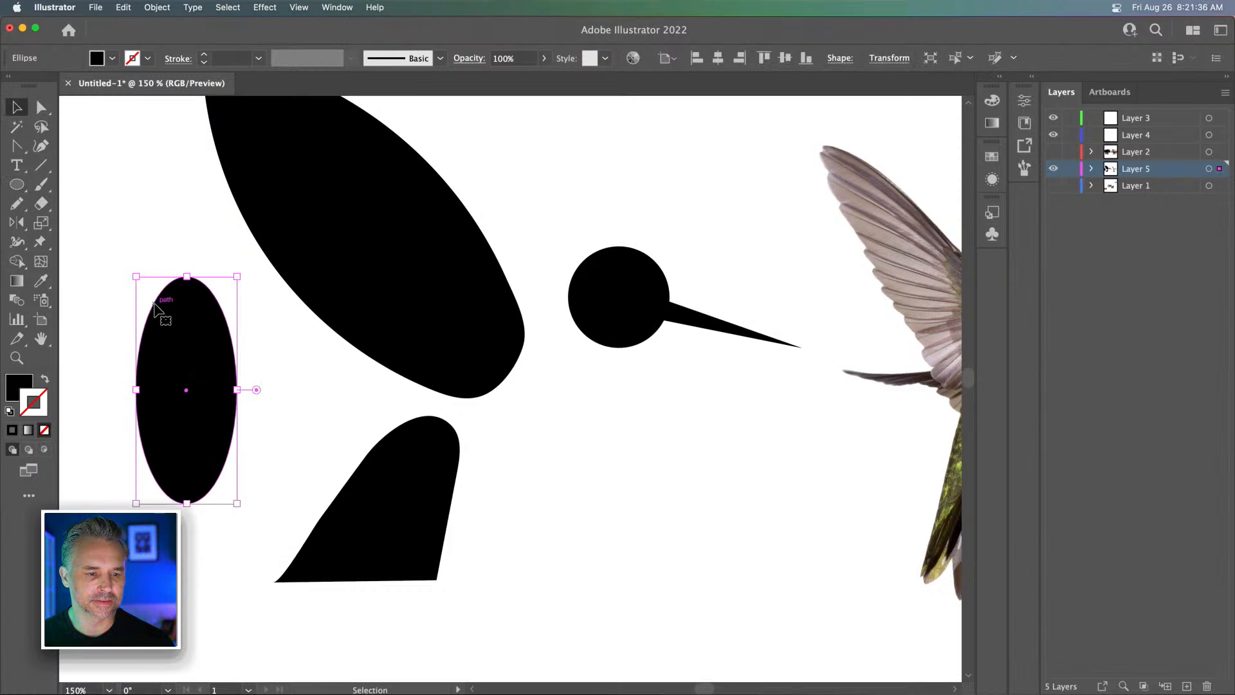
# Move the new ellipse between wing, head and tail, and rotate it diagonally to join them as the body
pyautogui.moveTo(165, 308); pyautogui.dragTo(486, 305)
pyautogui.moveTo(454, 265); pyautogui.dragTo(589, 250)
pyautogui.click(310, 451)
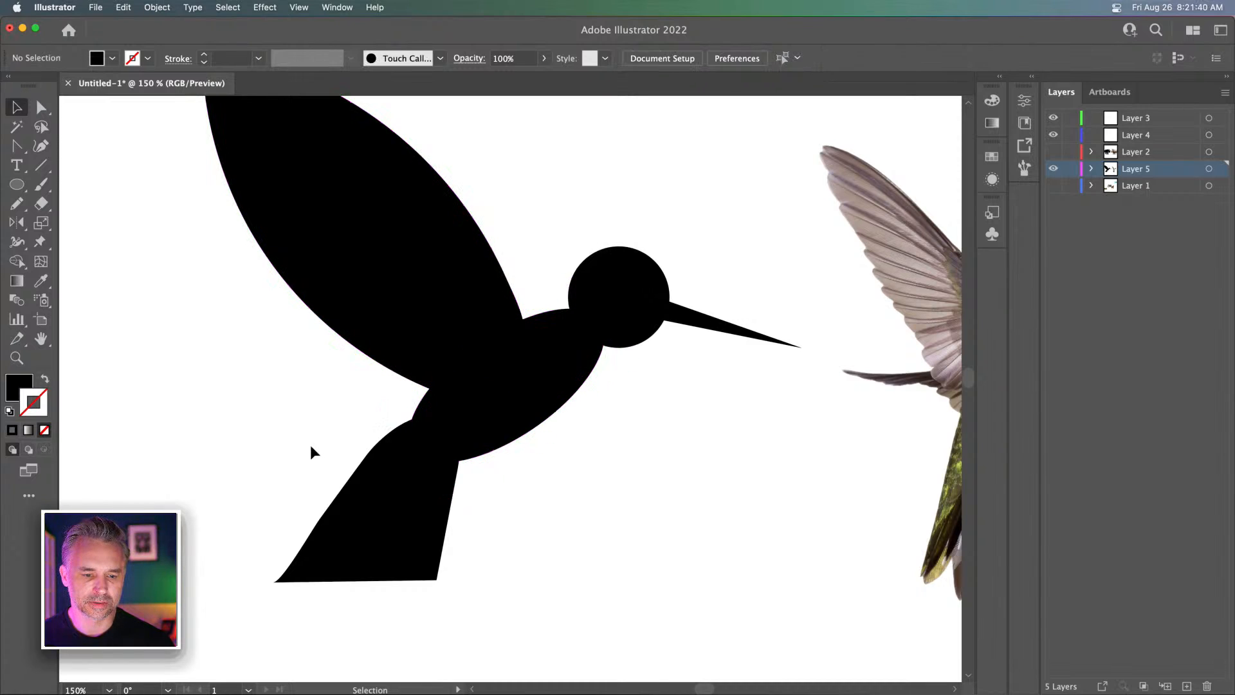
pyautogui.click(339, 499)
pyautogui.click(214, 386)
pyautogui.press('super+minus')
pyautogui.press('super+minus')
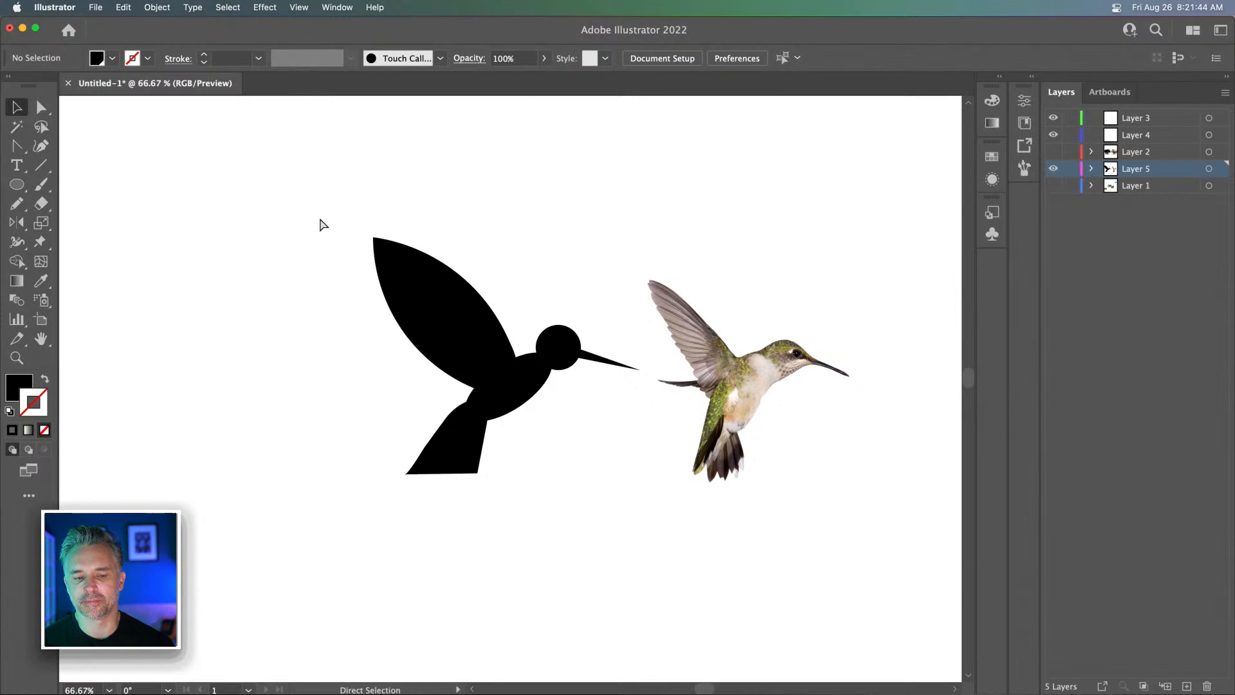
# Try to reshape the black head circle by pulling its beak-side anchor point outward and down, reverting the change
pyautogui.press('super+equal')
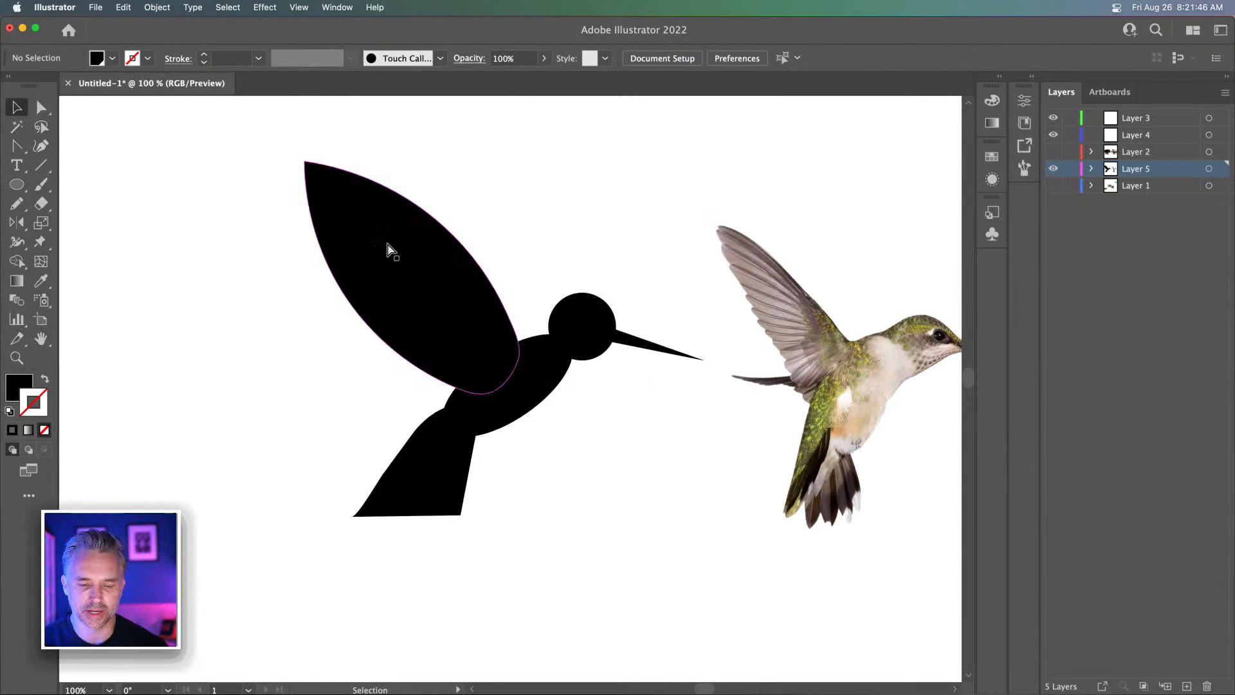
pyautogui.press('super+equal')
pyautogui.scroll(2, 385, 248)
pyautogui.hscroll(2, 386, 248)
pyautogui.click(590, 358)
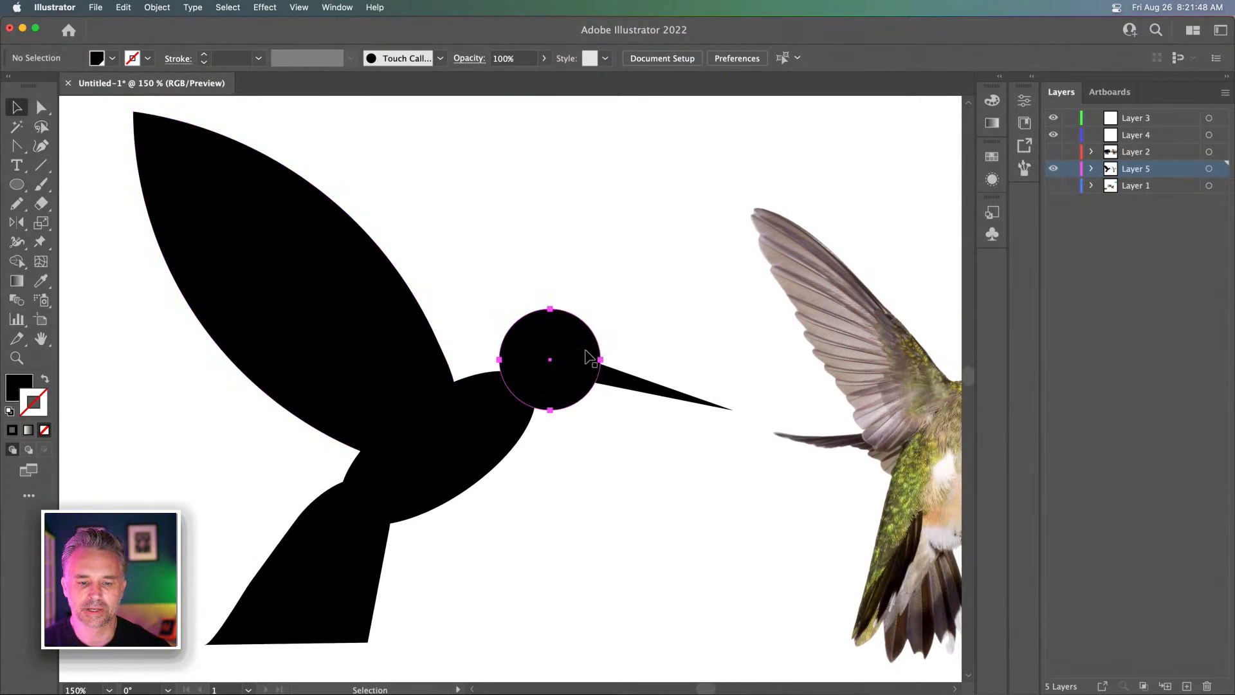
pyautogui.click(590, 358)
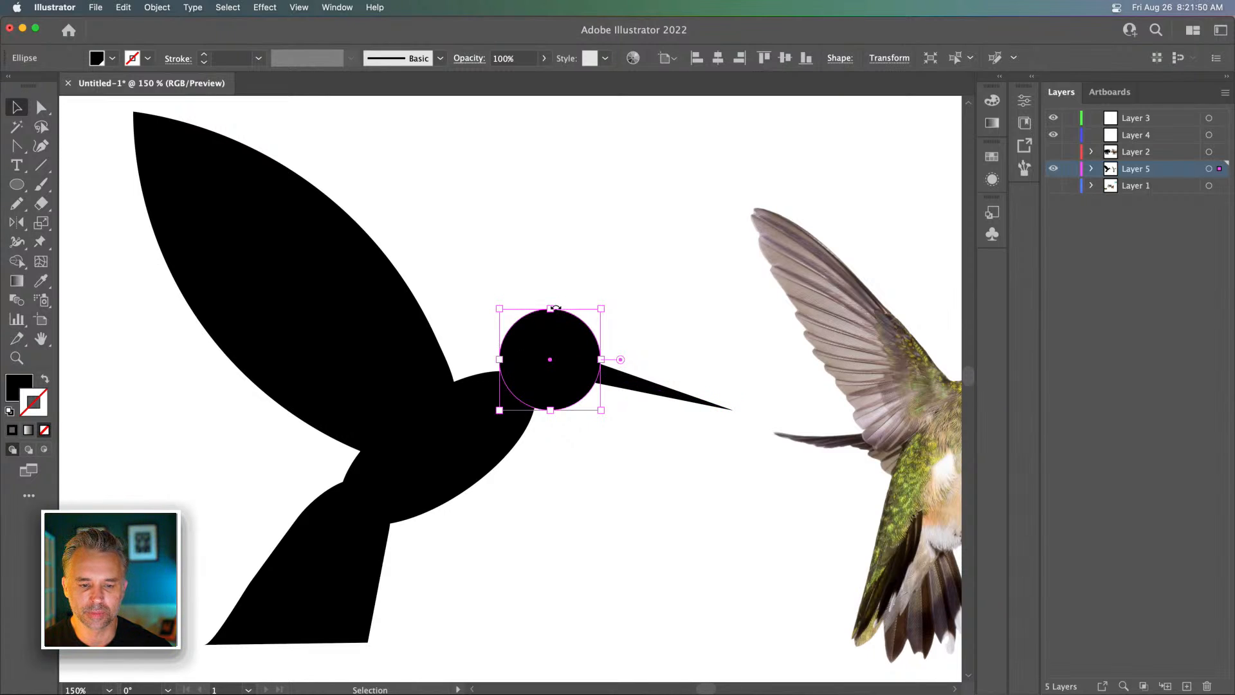
pyautogui.moveTo(557, 305); pyautogui.dragTo(450, 283)
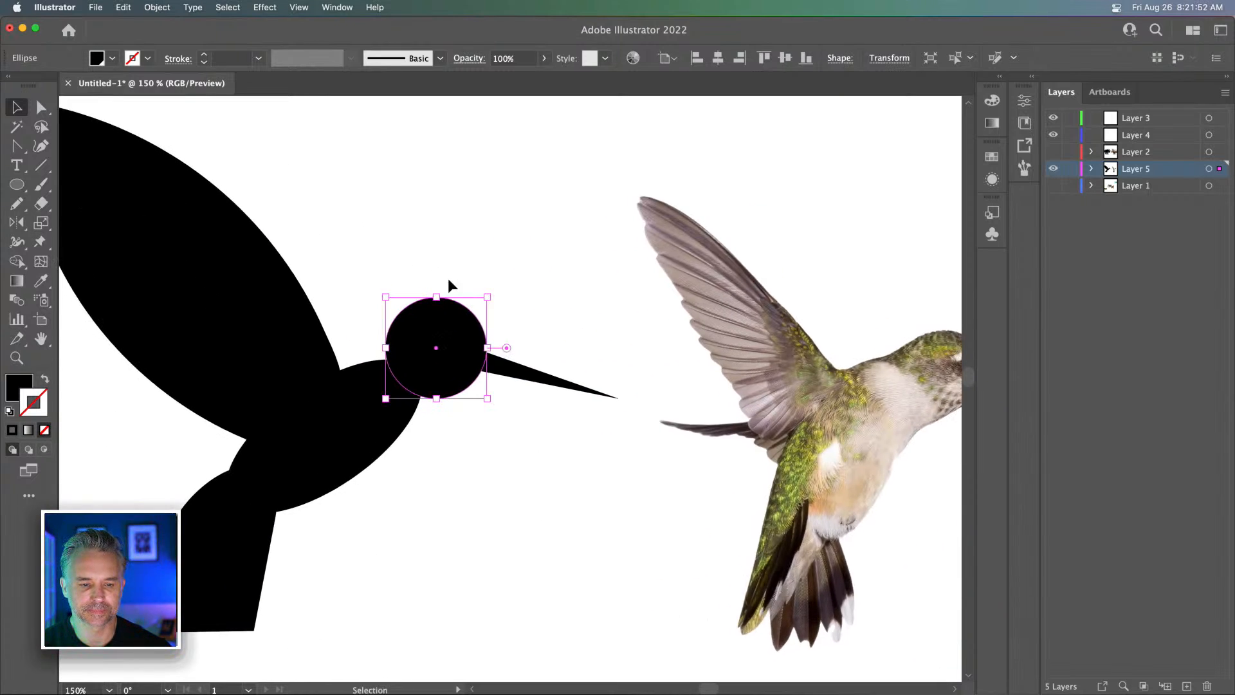
pyautogui.click(41, 107)
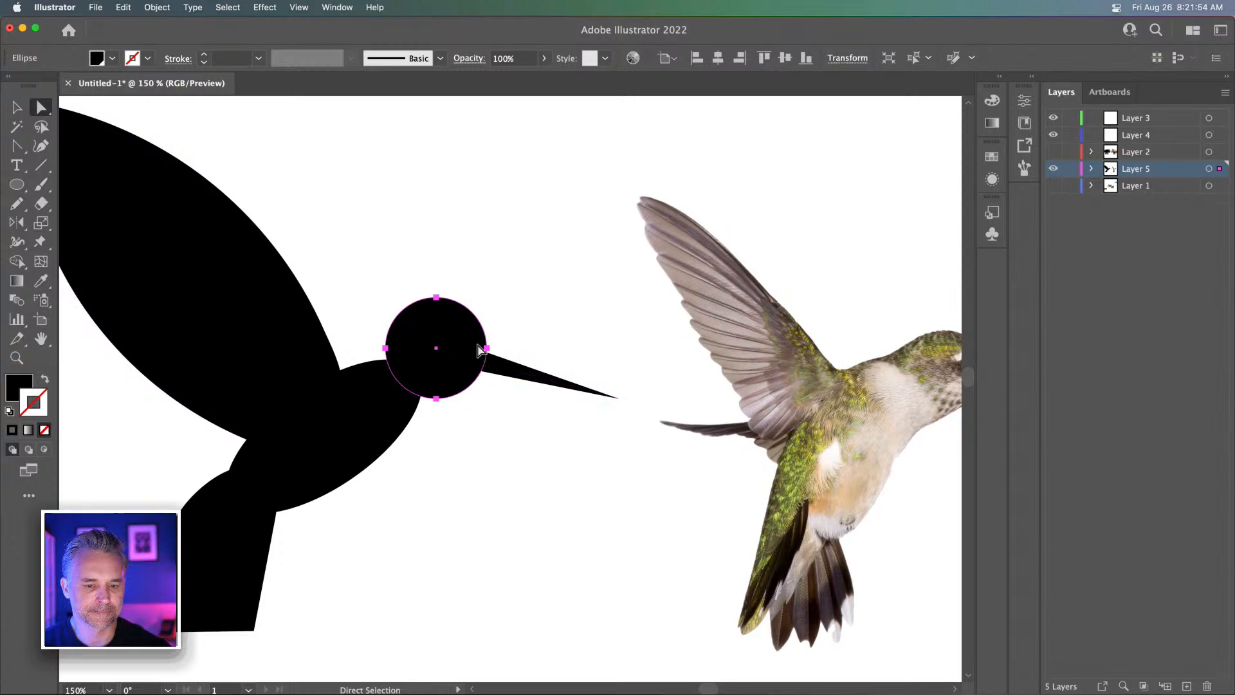
pyautogui.moveTo(487, 348); pyautogui.dragTo(506, 367)
pyautogui.hscroll(5, 449, 253)
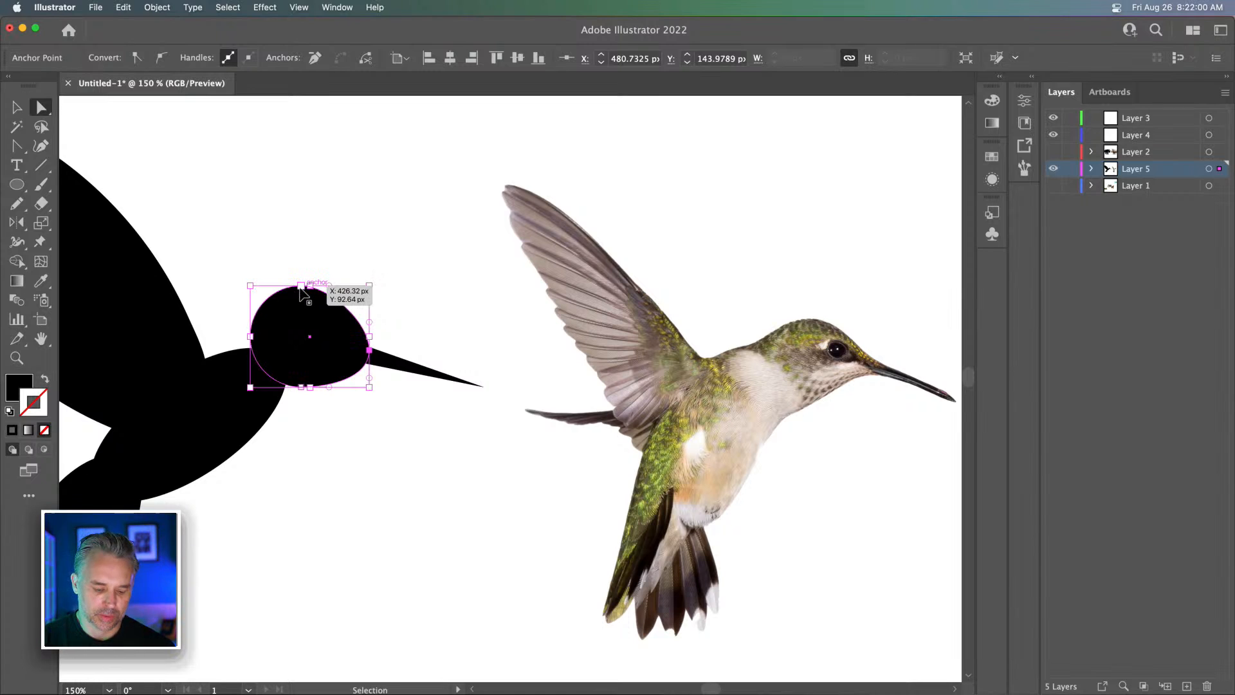
pyautogui.press('super+z')
# Scale the head circle down slightly toward its lower-left corner, keeping it round, and deselect it
pyautogui.click(15, 109)
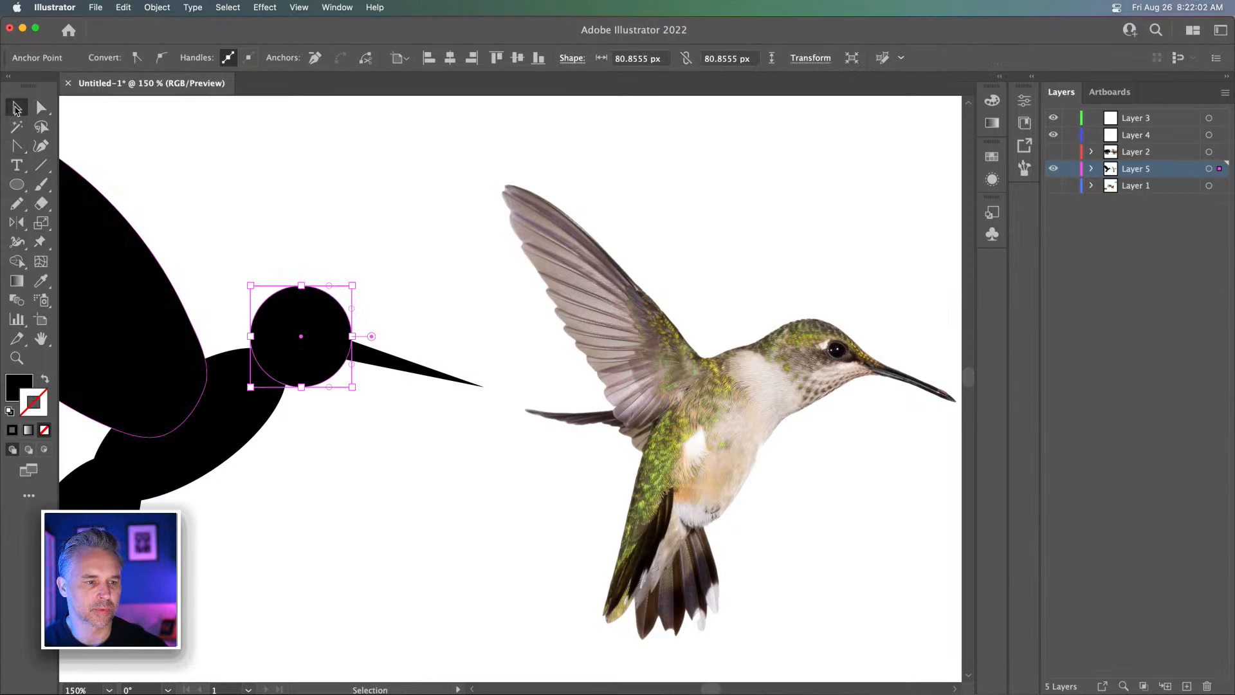
pyautogui.moveTo(246, 277); pyautogui.dragTo(258, 328)
pyautogui.rightClick(250, 290)
pyautogui.click(238, 273)
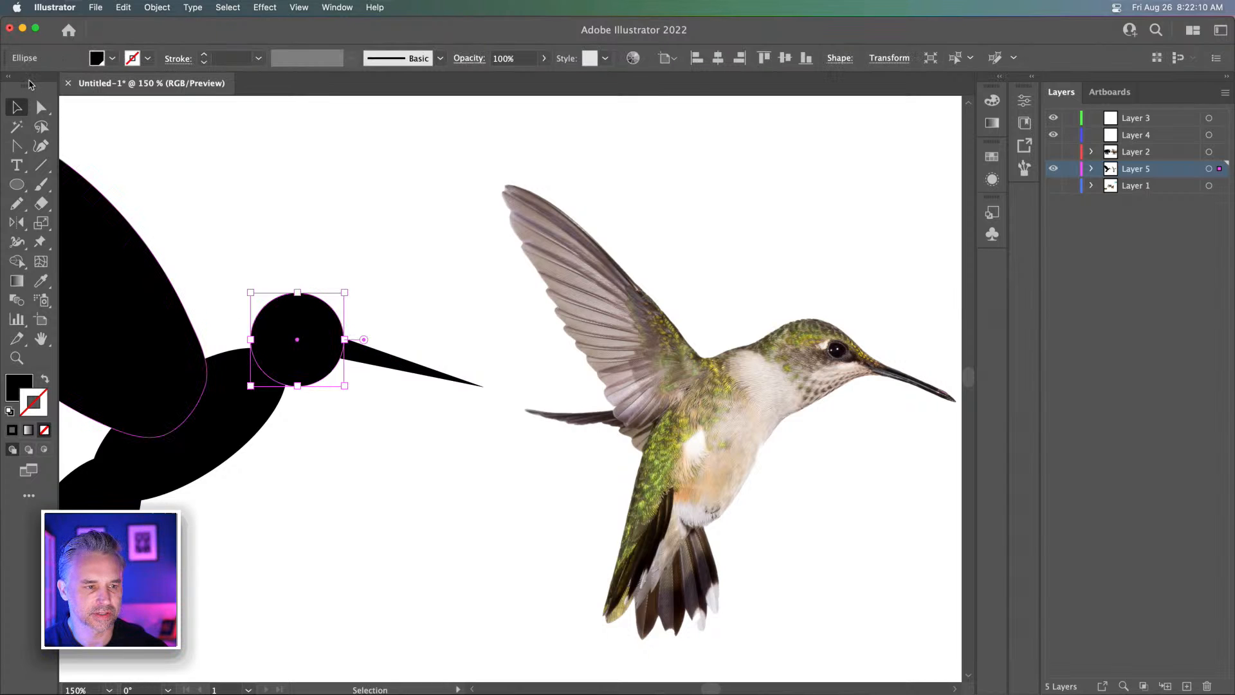
pyautogui.click(360, 245)
# Shift the wing's tip anchor inward and up, and round the outer edge of the wing next to it
pyautogui.moveTo(243, 226); pyautogui.dragTo(605, 336)
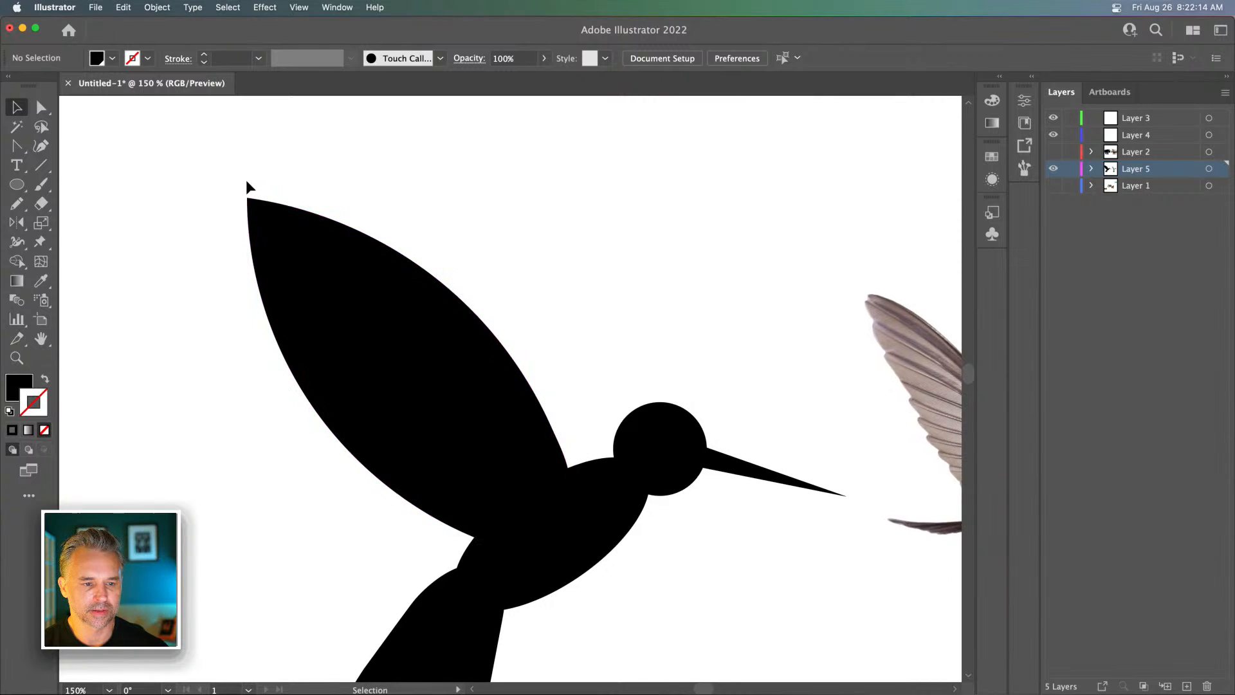
pyautogui.moveTo(270, 227); pyautogui.dragTo(268, 193)
pyautogui.press('a')
pyautogui.click(245, 200)
pyautogui.moveTo(275, 262); pyautogui.dragTo(252, 248)
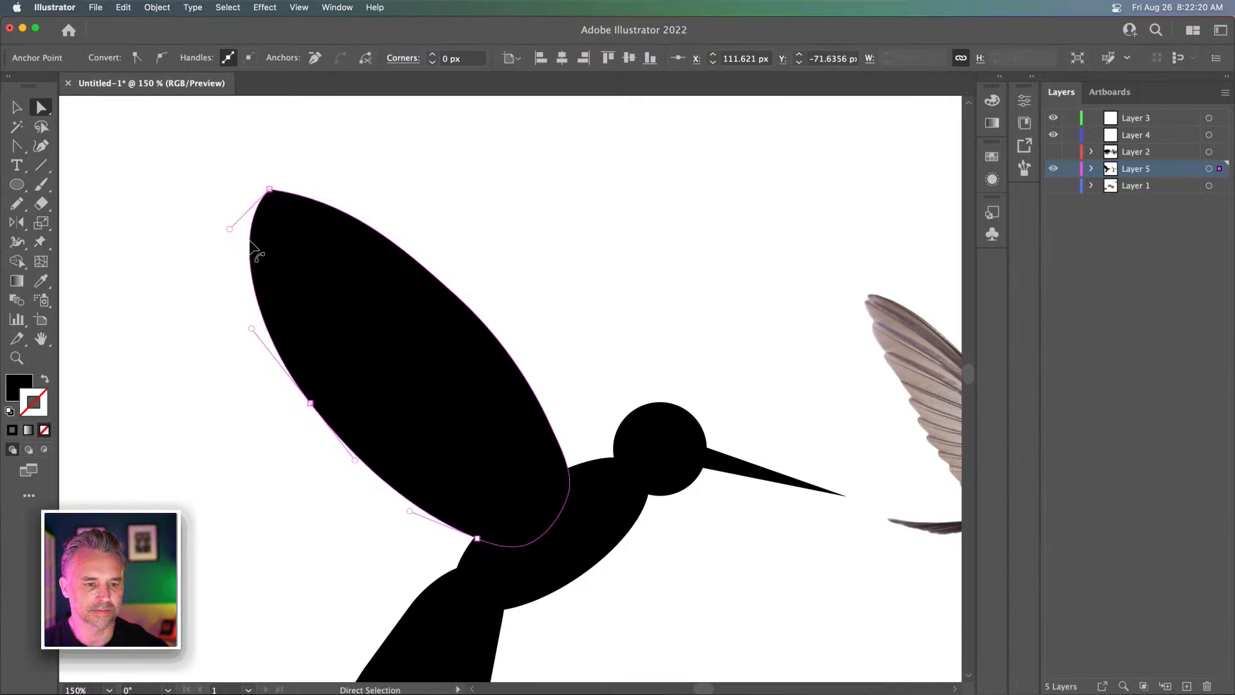
# Move the wing's lower anchor up along the body and smooth the curve of the wing's underside
pyautogui.moveTo(538, 317); pyautogui.dragTo(372, 204)
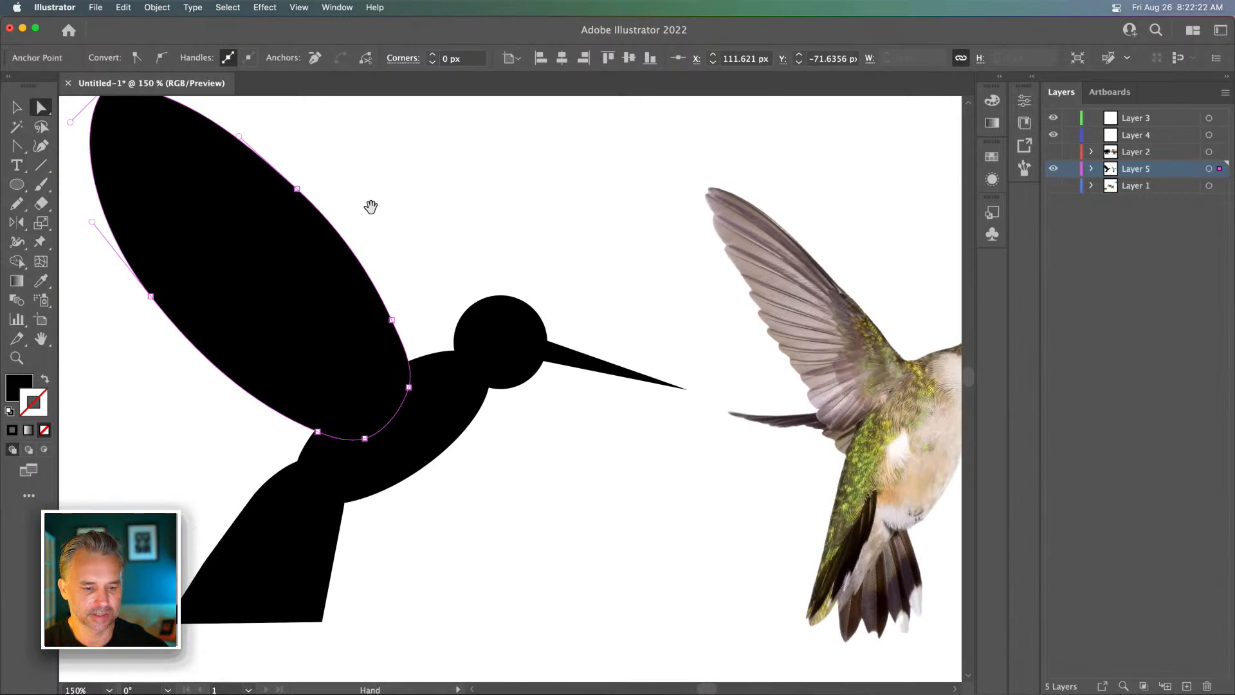
pyautogui.moveTo(318, 432); pyautogui.dragTo(345, 404)
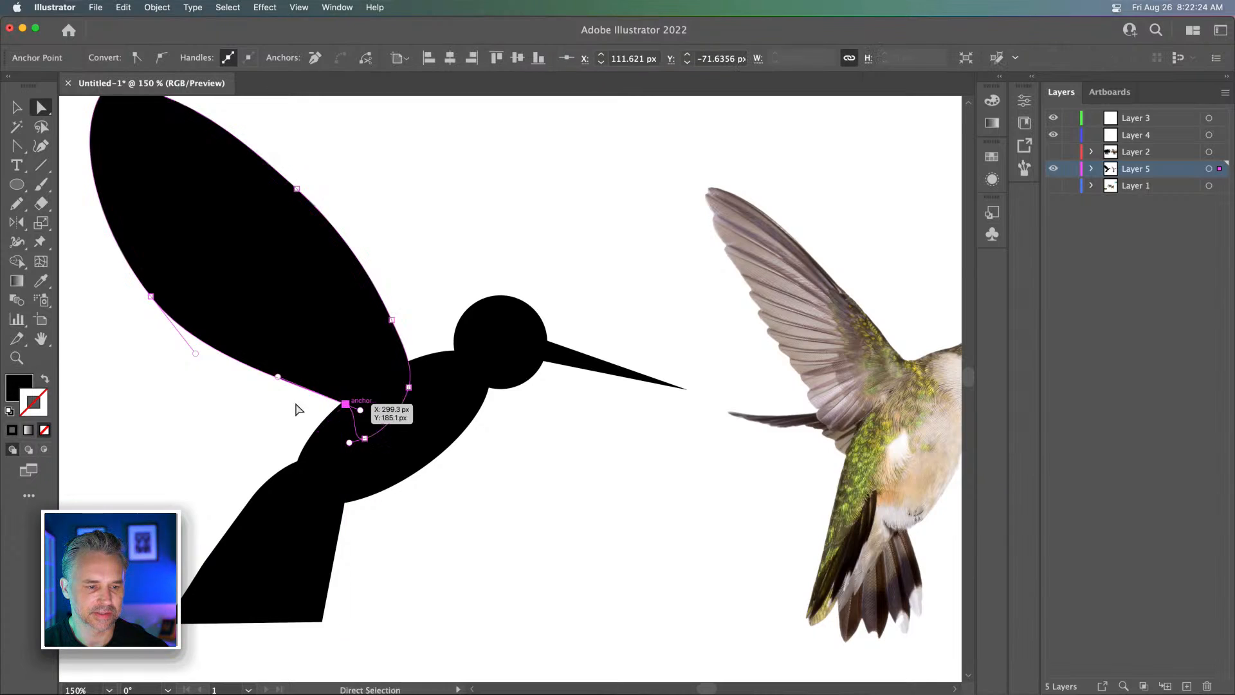
pyautogui.moveTo(222, 382); pyautogui.dragTo(324, 449)
pyautogui.moveTo(249, 362); pyautogui.dragTo(263, 353)
pyautogui.moveTo(531, 213); pyautogui.dragTo(482, 84)
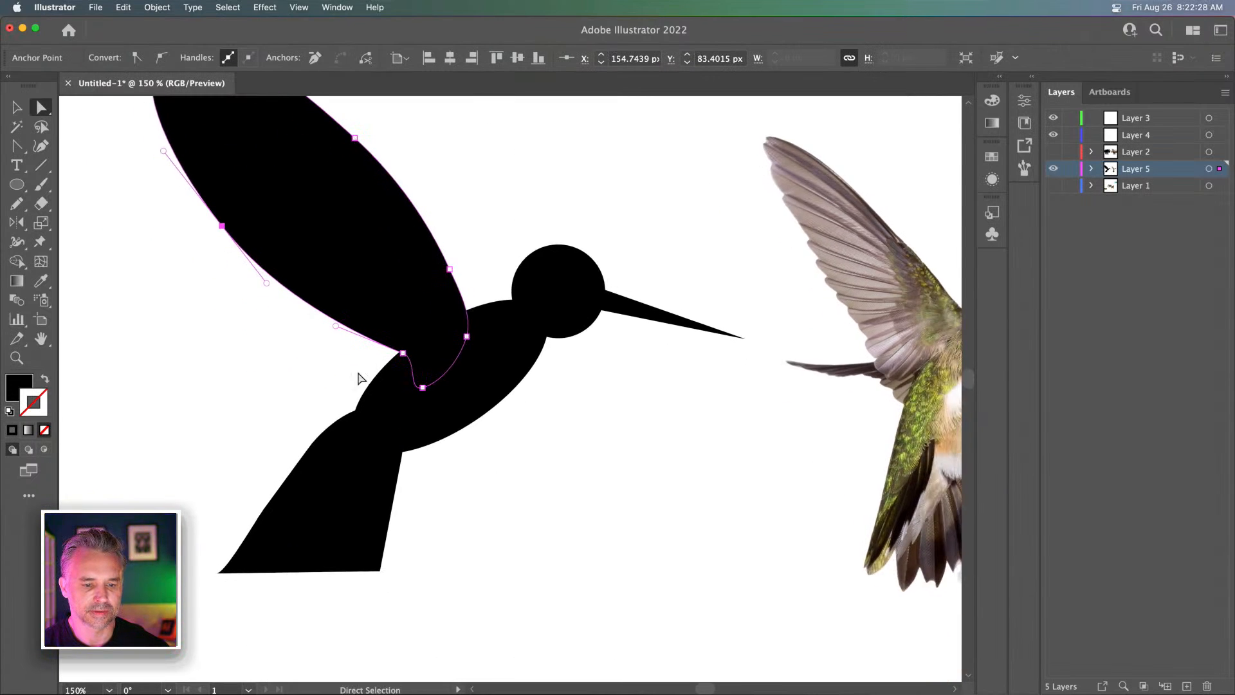
pyautogui.click(307, 388)
# Apply Puppet Warp to the tail shape and remove the pins at its upper-left edge and lower-right corner
pyautogui.moveTo(281, 381); pyautogui.dragTo(155, 361)
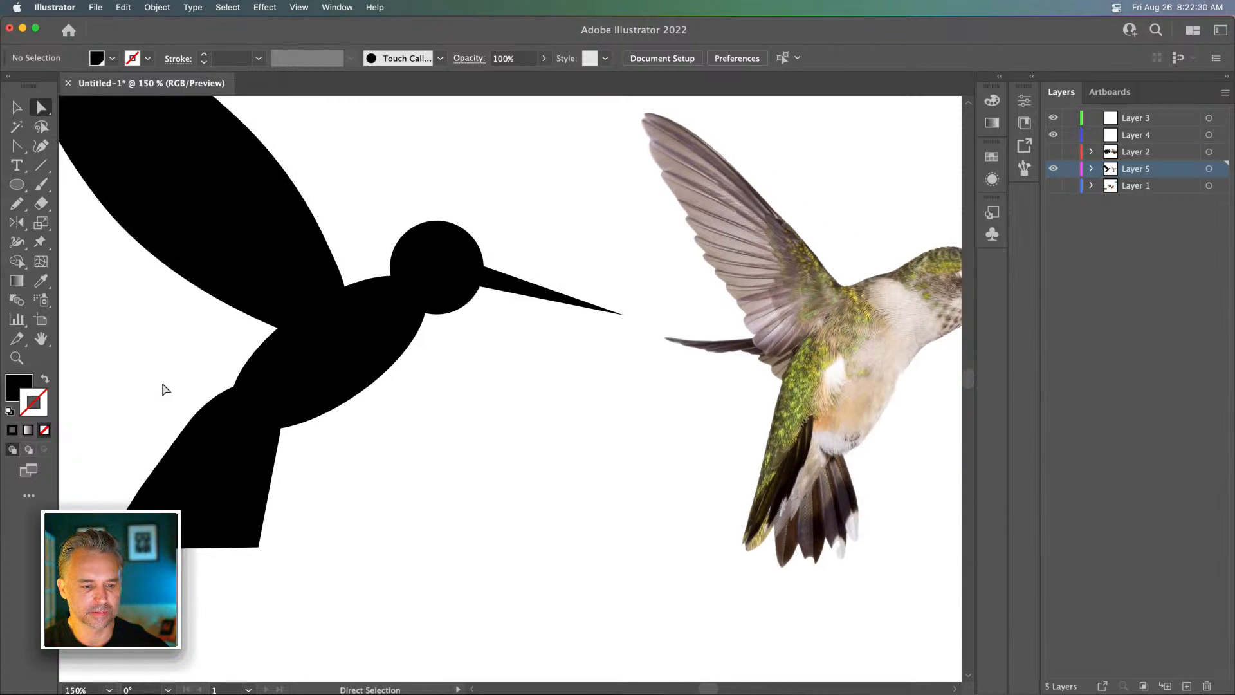
pyautogui.click(175, 487)
pyautogui.moveTo(176, 487); pyautogui.dragTo(313, 378)
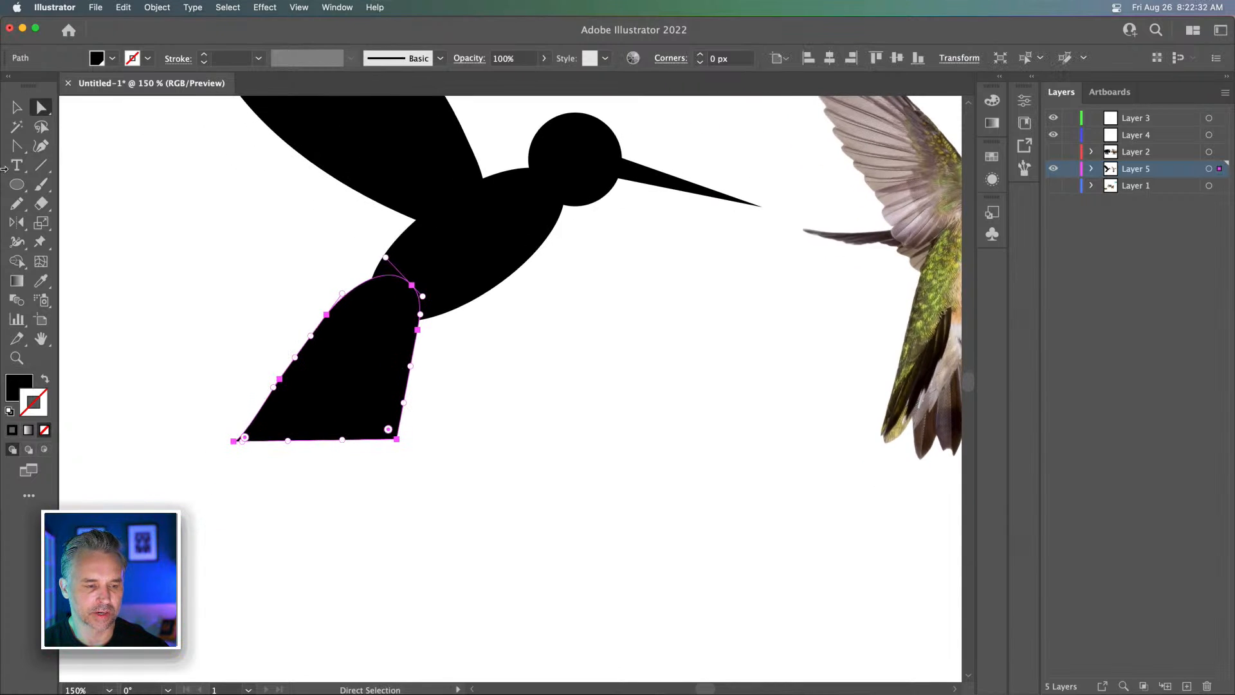
pyautogui.click(20, 107)
pyautogui.click(257, 288)
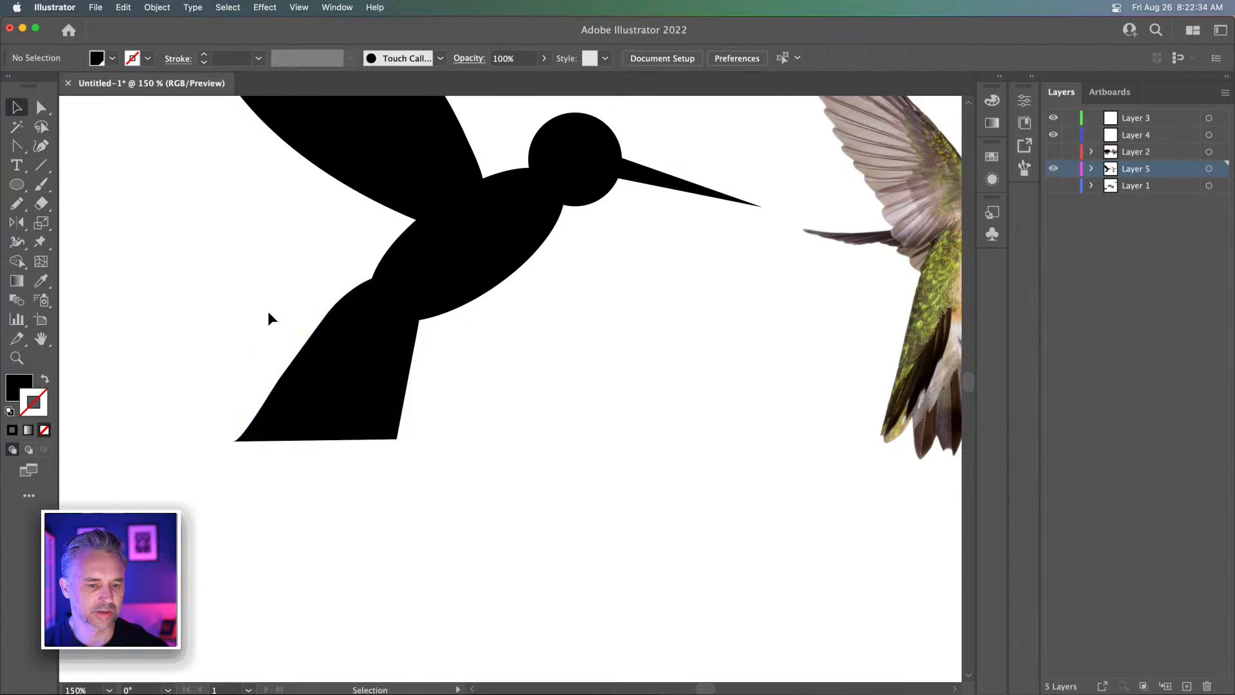
pyautogui.click(290, 373)
pyautogui.click(40, 244)
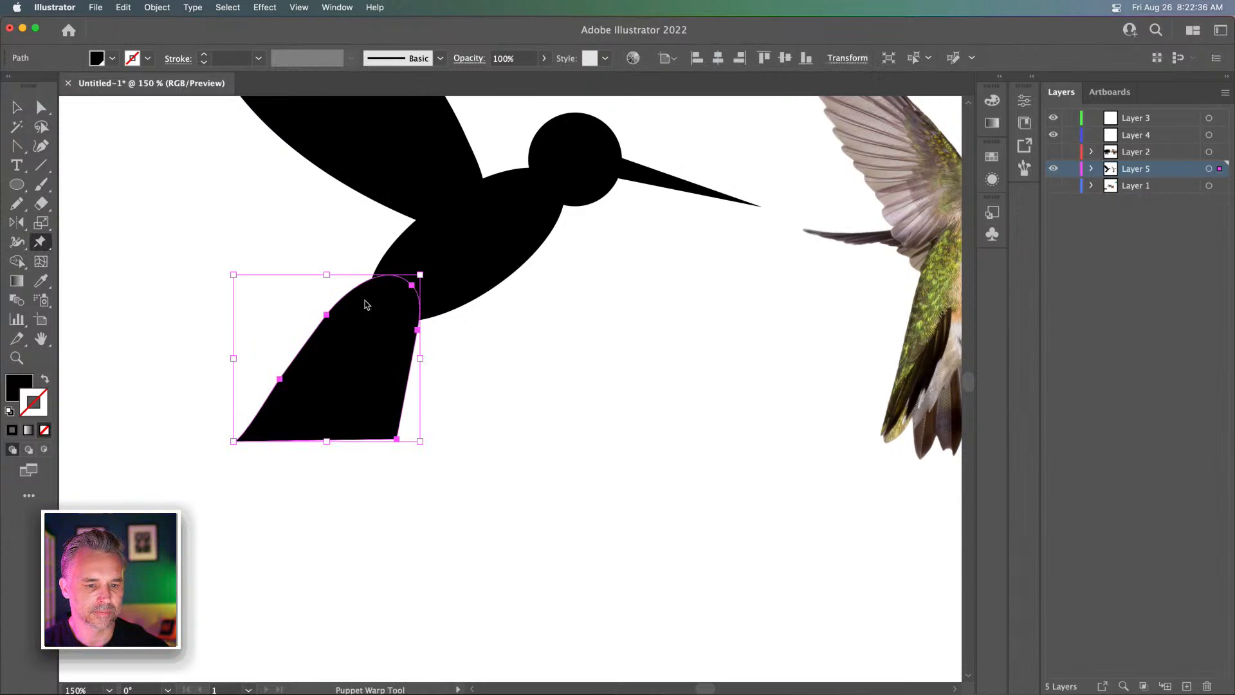
pyautogui.click(326, 335)
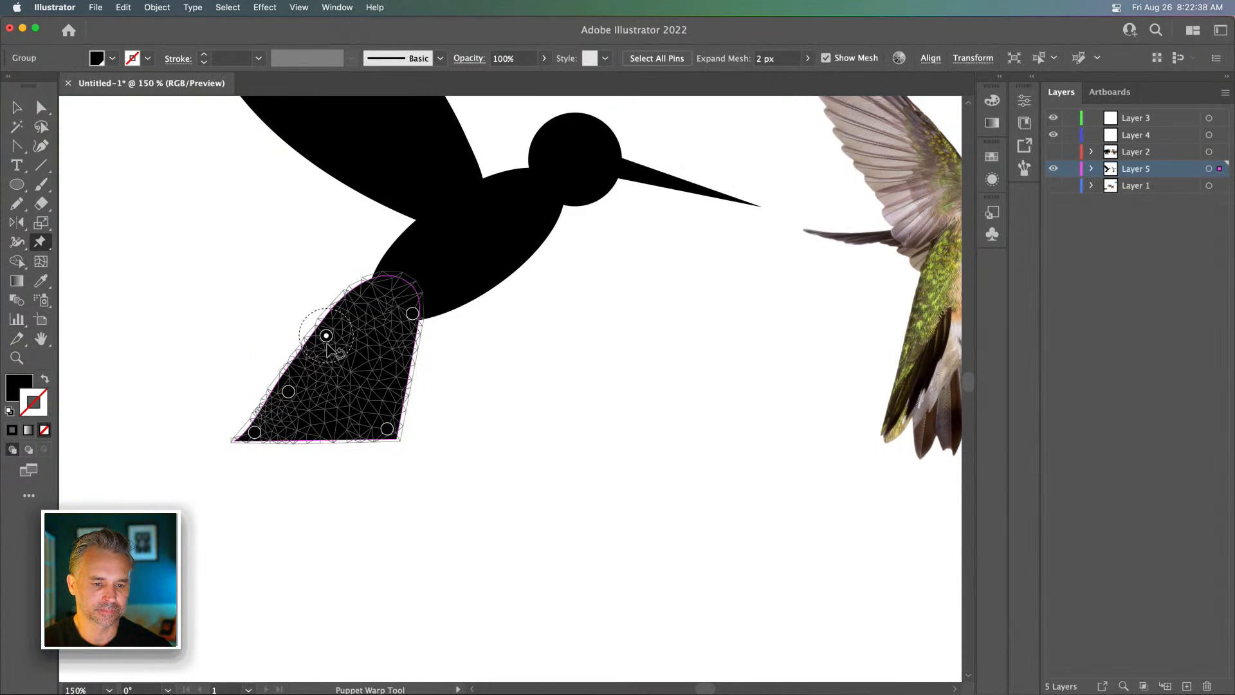
pyautogui.press('Delete')
pyautogui.click(387, 429)
pyautogui.press('Delete')
# Add a warp pin where the tail meets the body and remove the one on the tail's lower-left edge
pyautogui.click(372, 296)
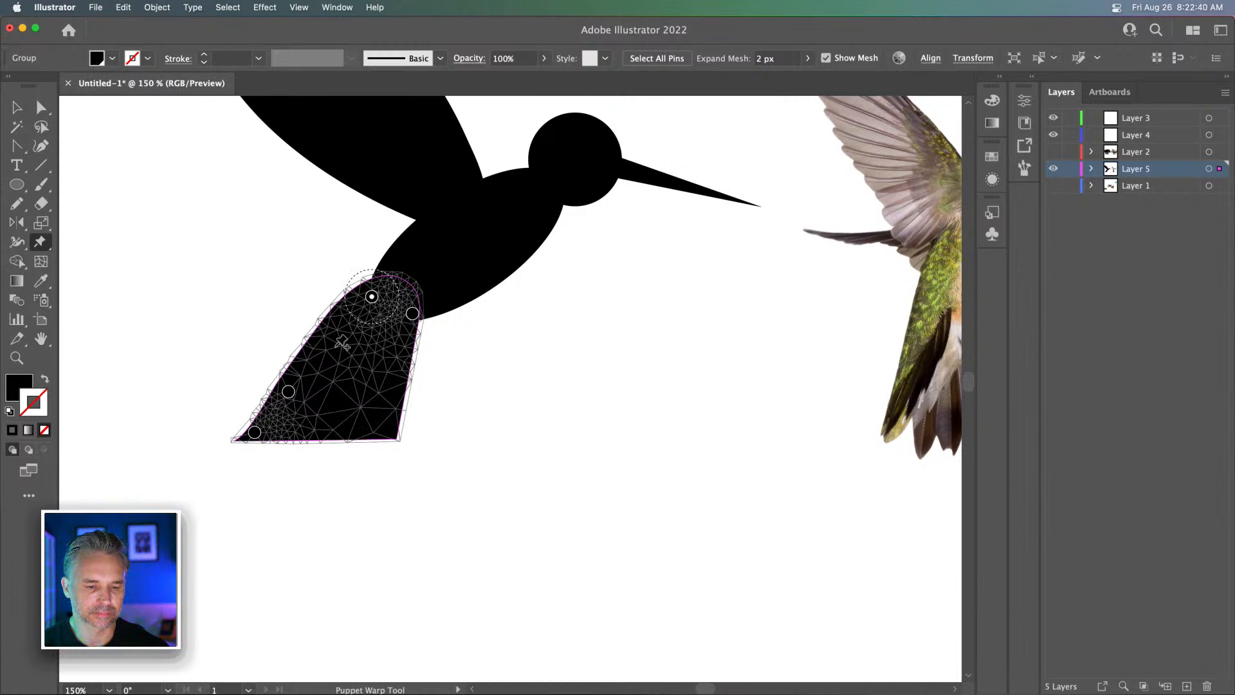
pyautogui.click(288, 391)
pyautogui.press('Delete')
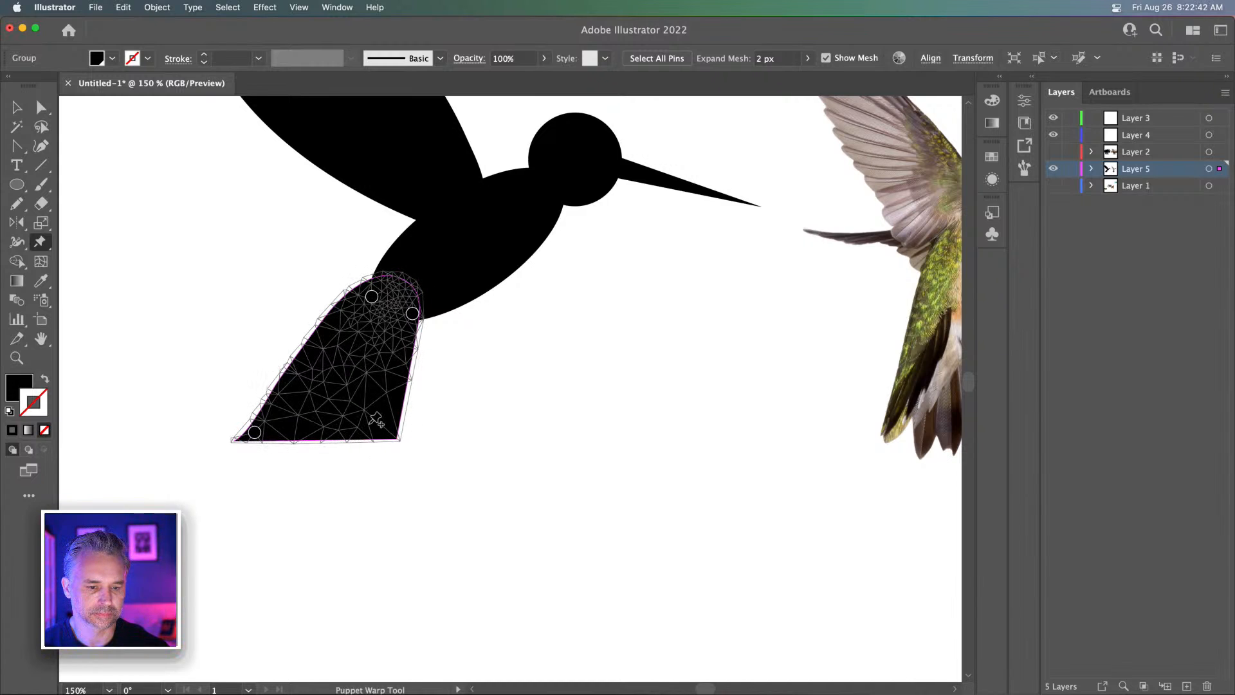
# Swing the tail's pointed tip down toward the right, pin the other lower corner, and bend the tail's right edge inward with a new pin
pyautogui.moveTo(282, 456); pyautogui.dragTo(306, 468)
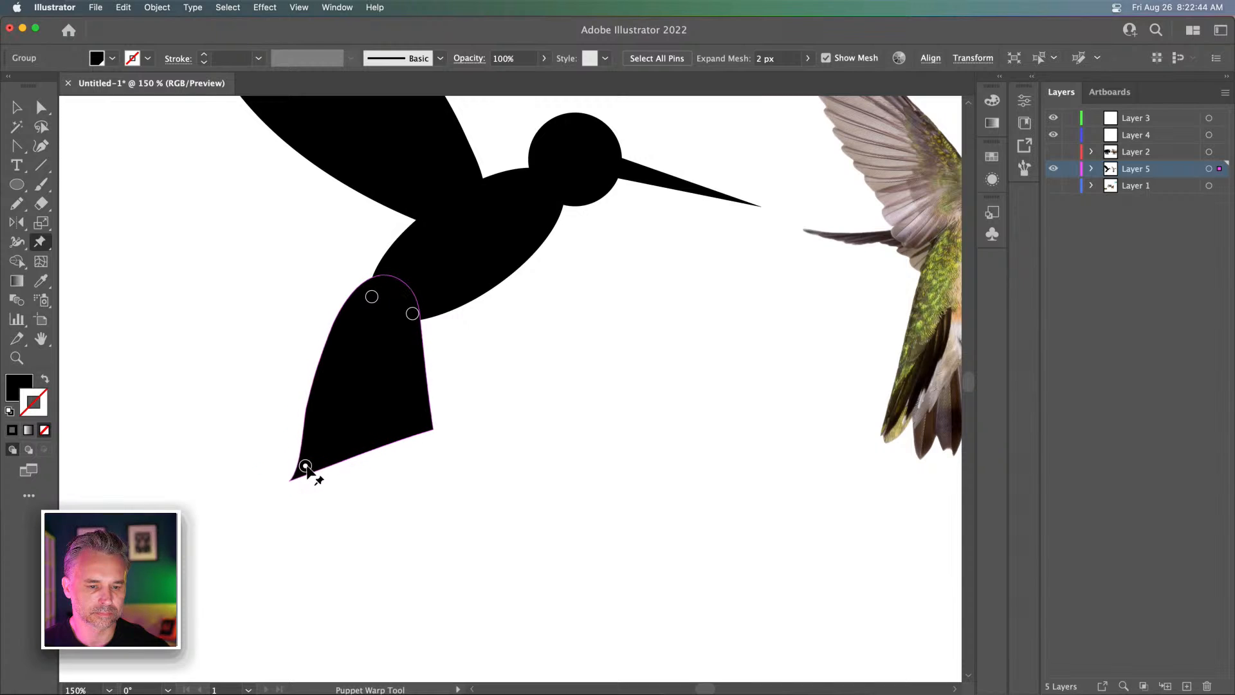
pyautogui.click(413, 416)
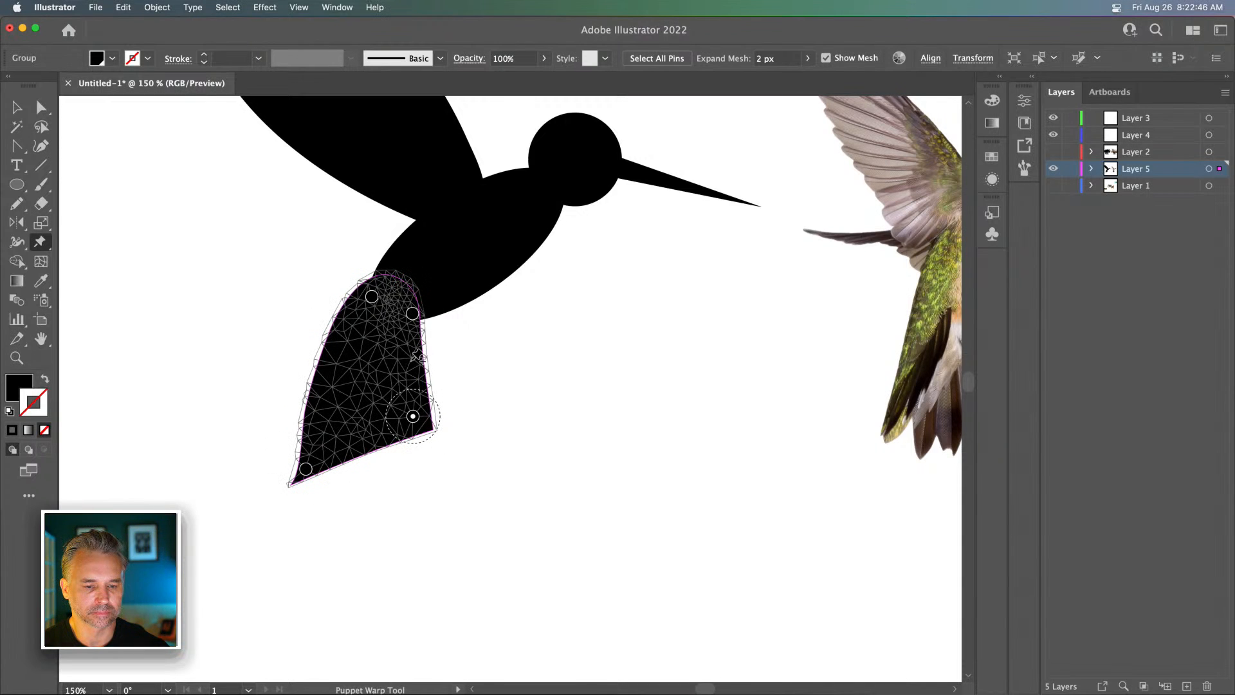
pyautogui.click(402, 363)
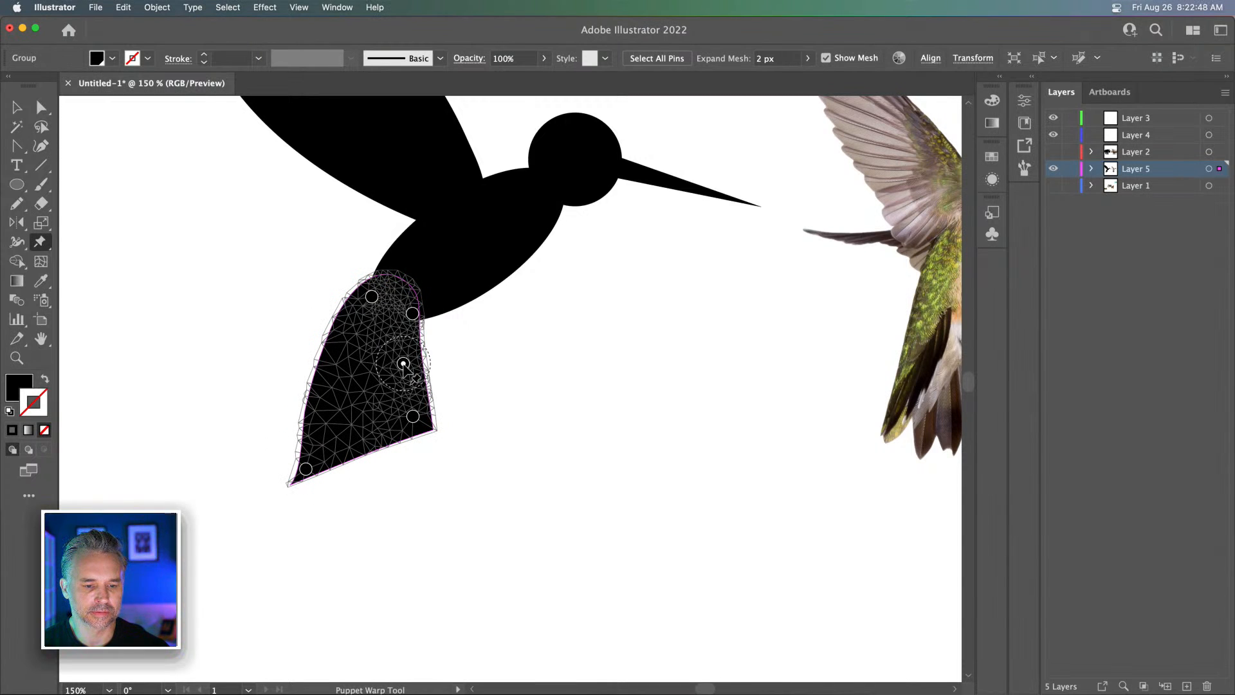
pyautogui.moveTo(403, 363); pyautogui.dragTo(395, 365)
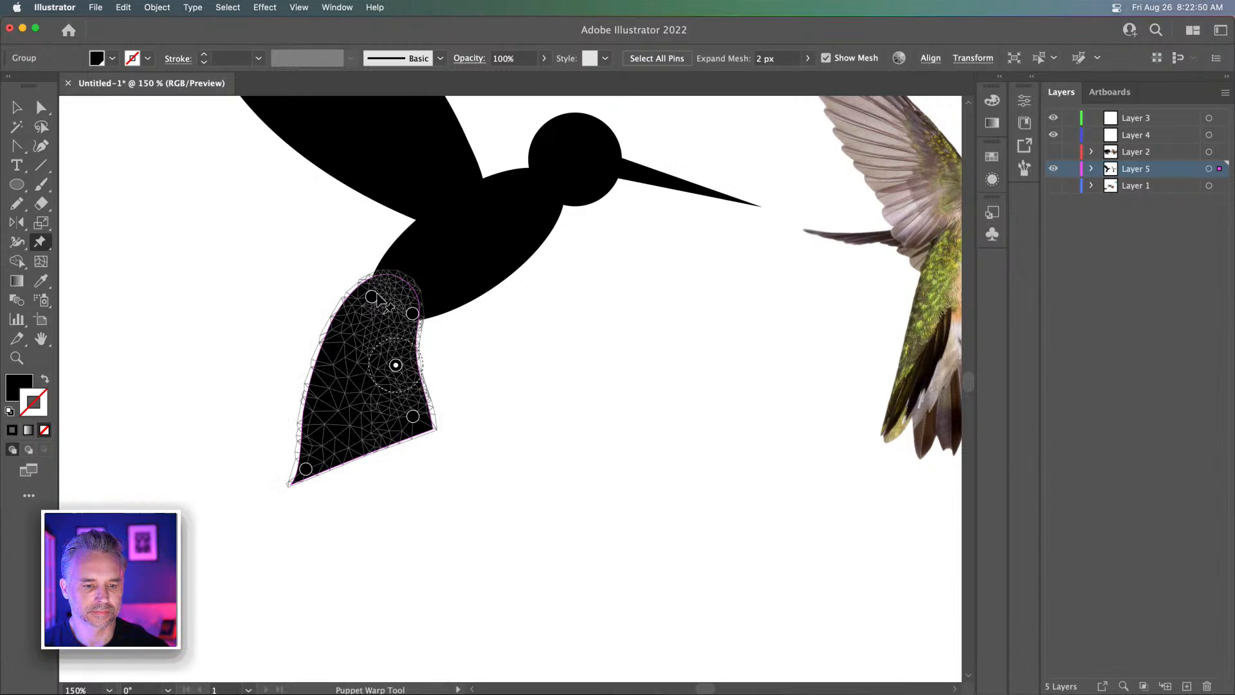
# Pull the tail's upper warp pin deeper into the body, nudge the tip pin down and right, and finish the warp
pyautogui.moveTo(375, 298); pyautogui.dragTo(407, 277)
pyautogui.moveTo(306, 469); pyautogui.dragTo(316, 476)
pyautogui.click(17, 107)
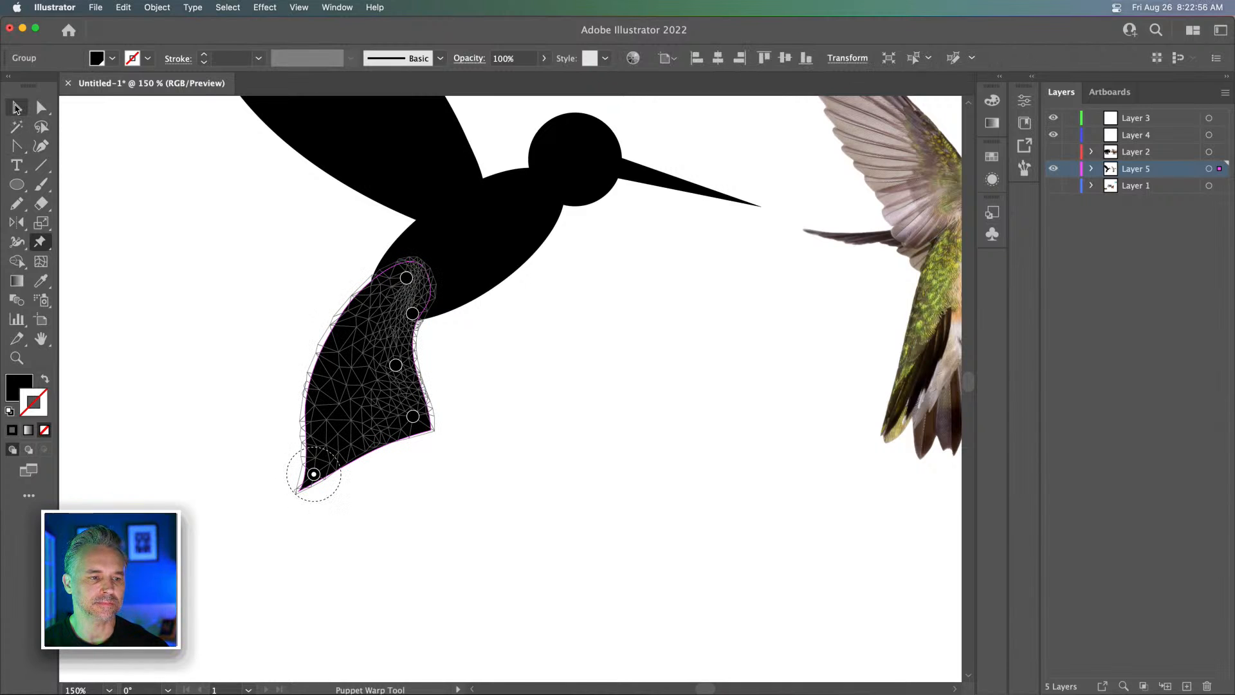
pyautogui.click(180, 265)
# Move the tail's right-hand anchor just below the body inward to narrow the base of the tail
pyautogui.press('super+1')
pyautogui.press('super+minus')
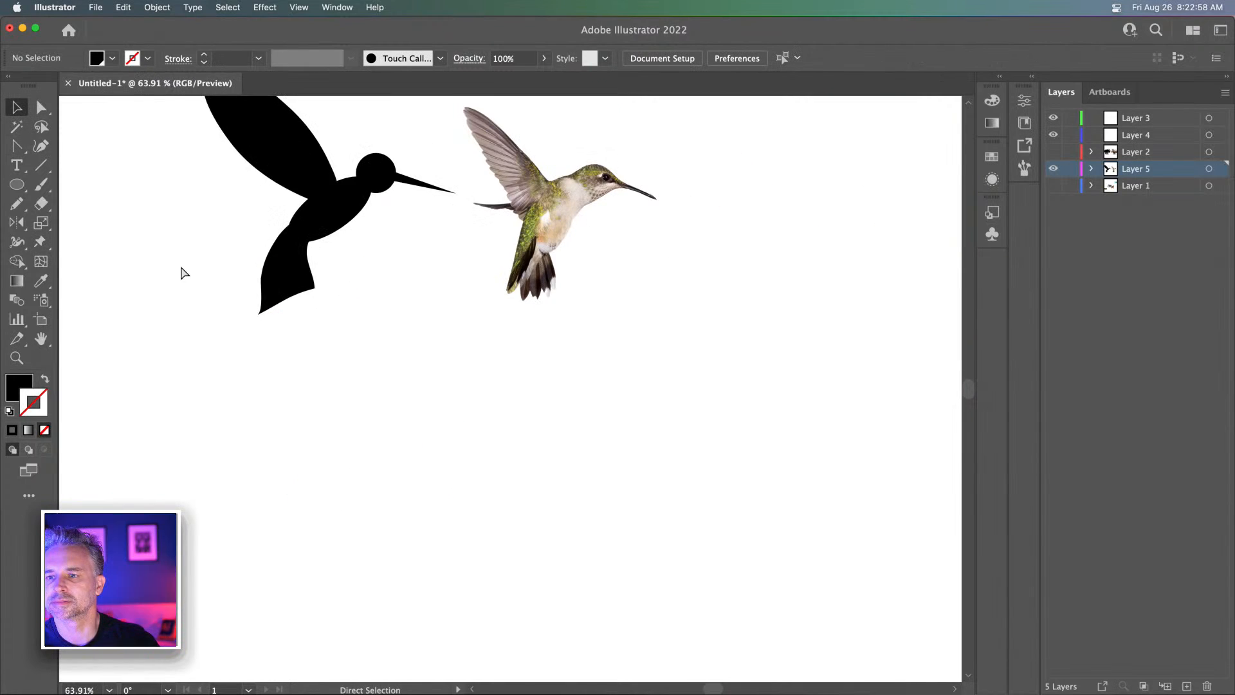
pyautogui.press('super+equal')
pyautogui.press('super+equal')
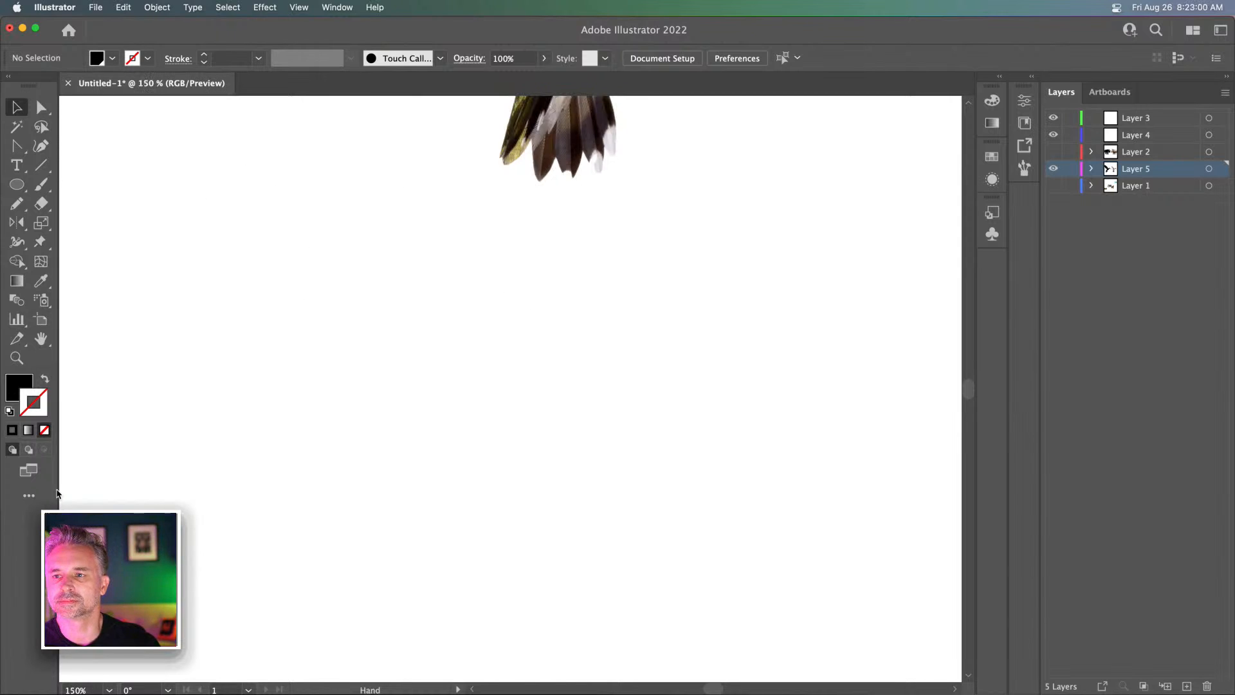
pyautogui.moveTo(276, 339); pyautogui.dragTo(445, 668)
pyautogui.moveTo(378, 498); pyautogui.dragTo(692, 503)
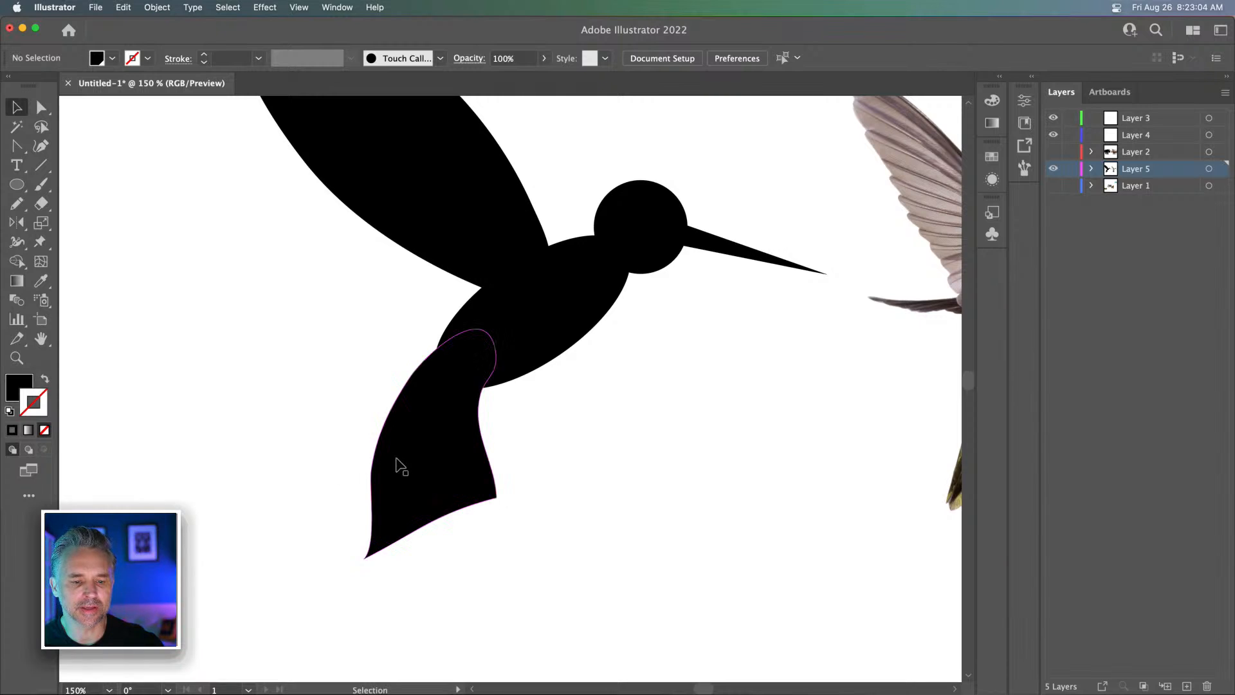
pyautogui.click(407, 463)
pyautogui.click(40, 115)
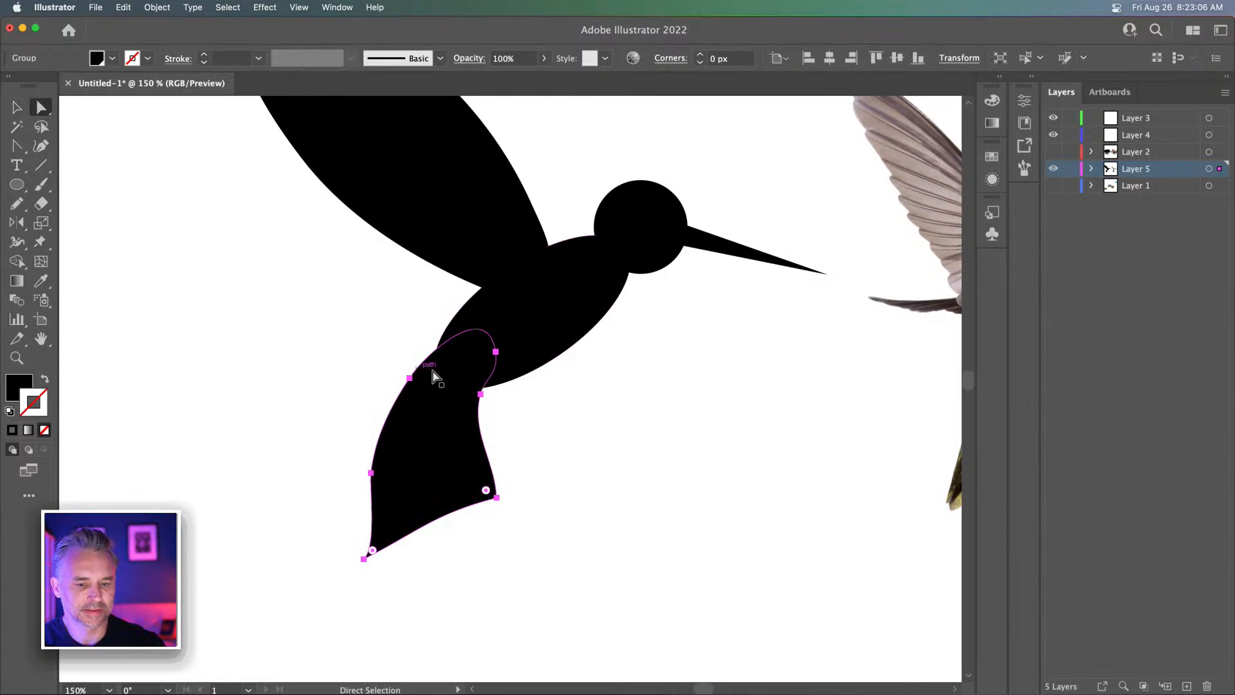
pyautogui.moveTo(480, 393); pyautogui.dragTo(466, 393)
pyautogui.click(281, 365)
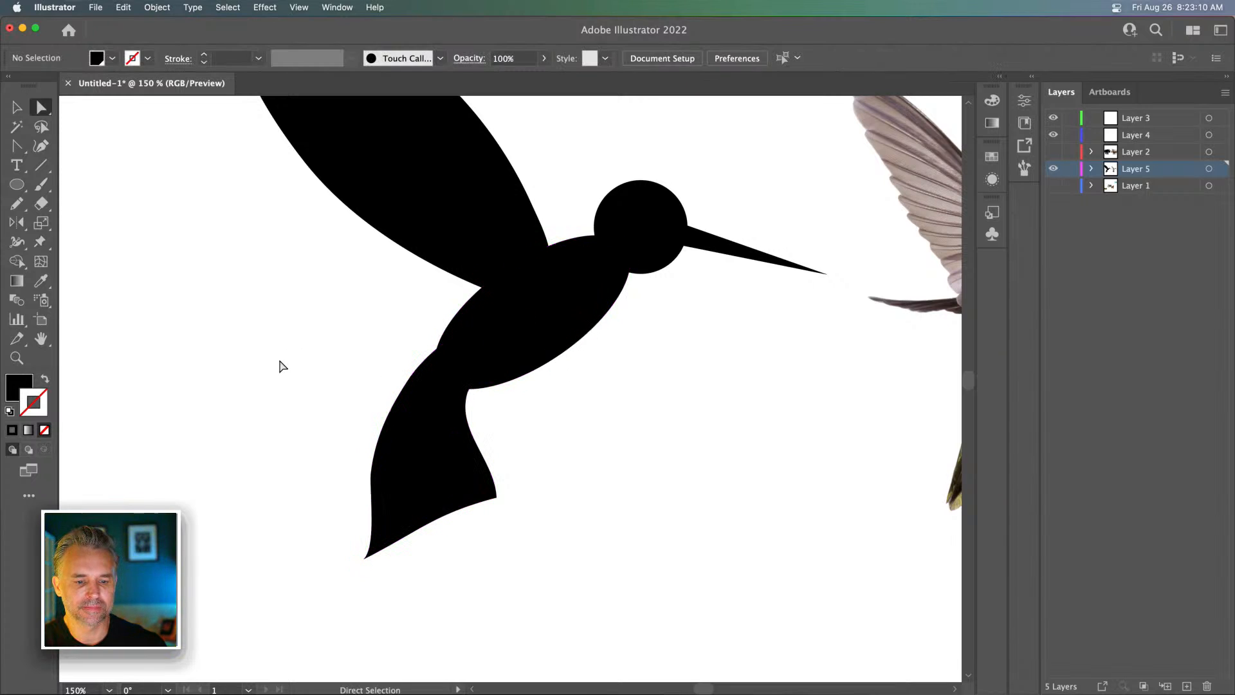
# Search Adobe Stock for "hummingbird" from the Libraries
pyautogui.press('super+minus')
pyautogui.press('super+minus')
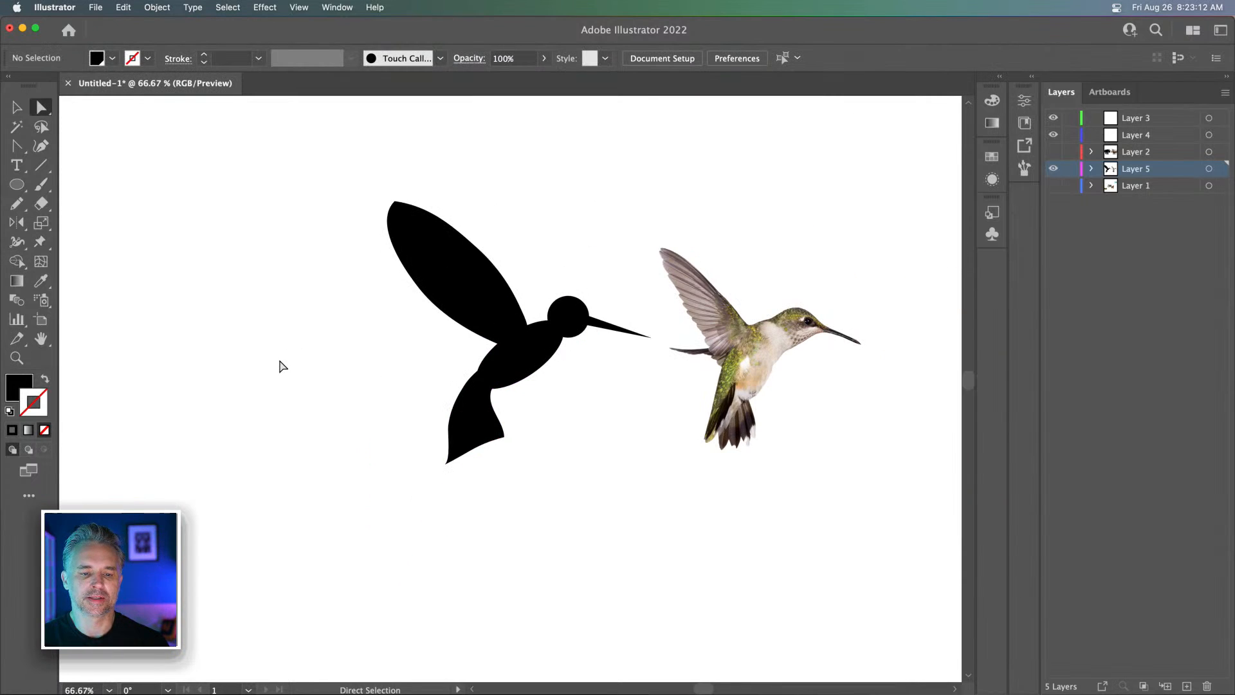
pyautogui.moveTo(293, 374); pyautogui.dragTo(289, 378)
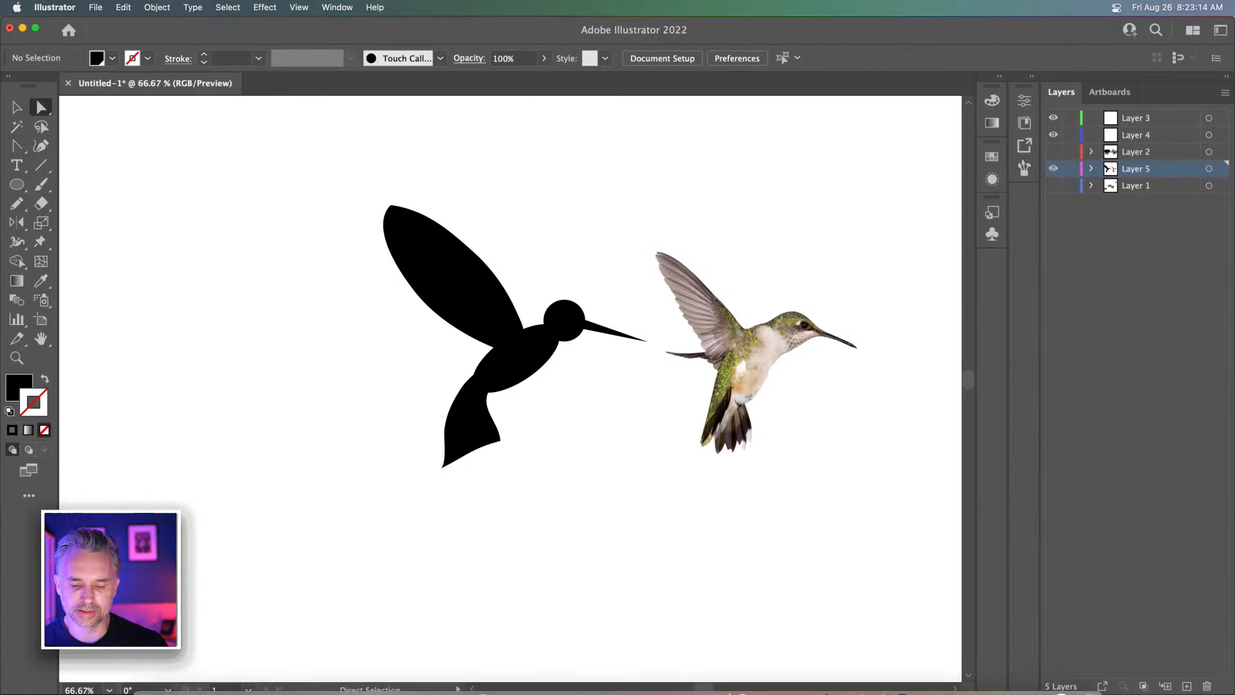
pyautogui.click(1034, 78)
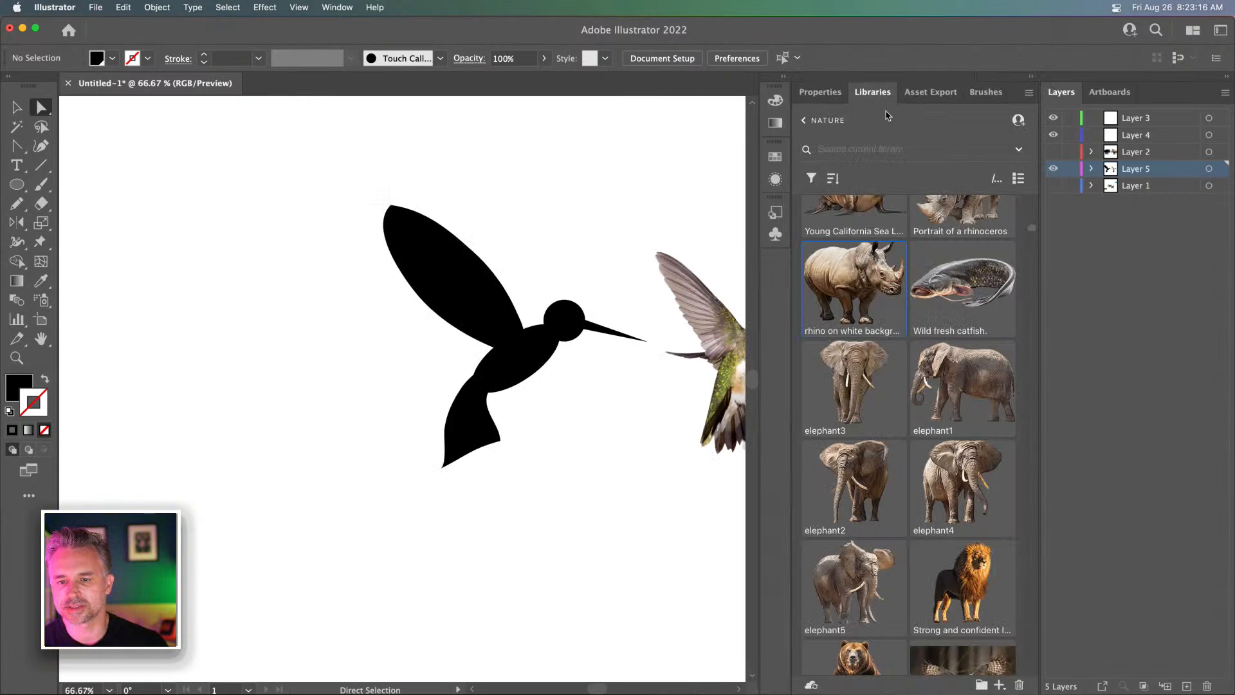
pyautogui.click(830, 149)
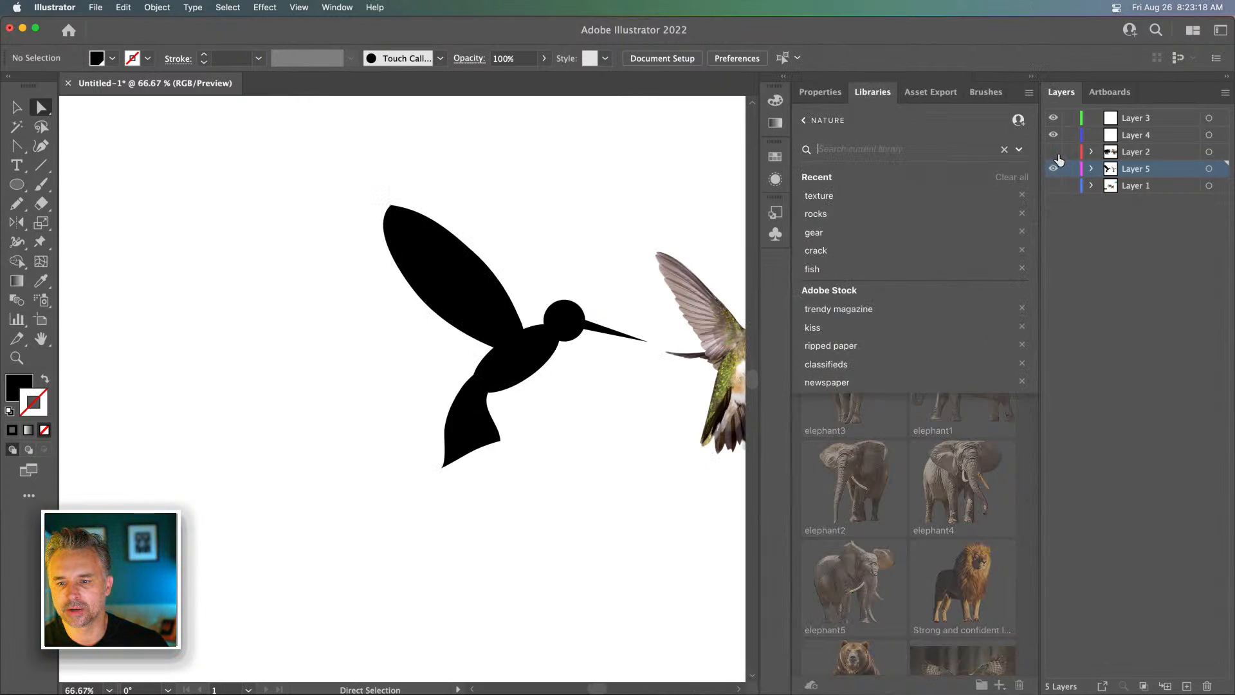
pyautogui.click(1017, 152)
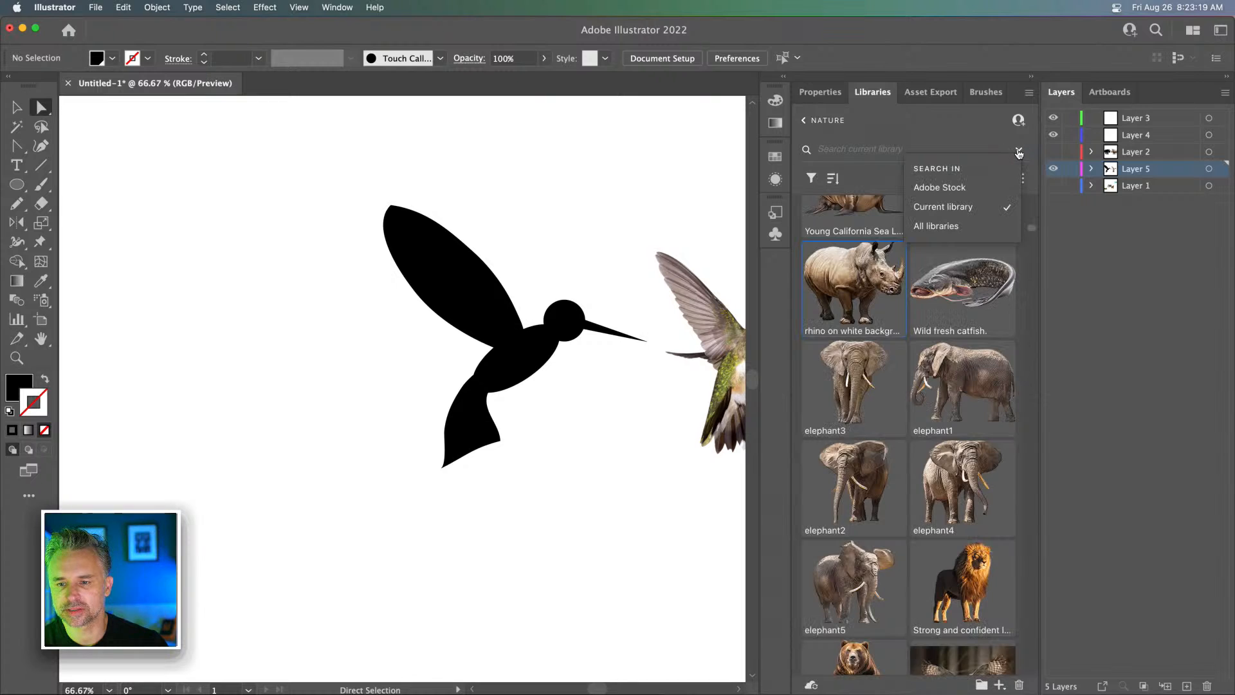
pyautogui.click(940, 188)
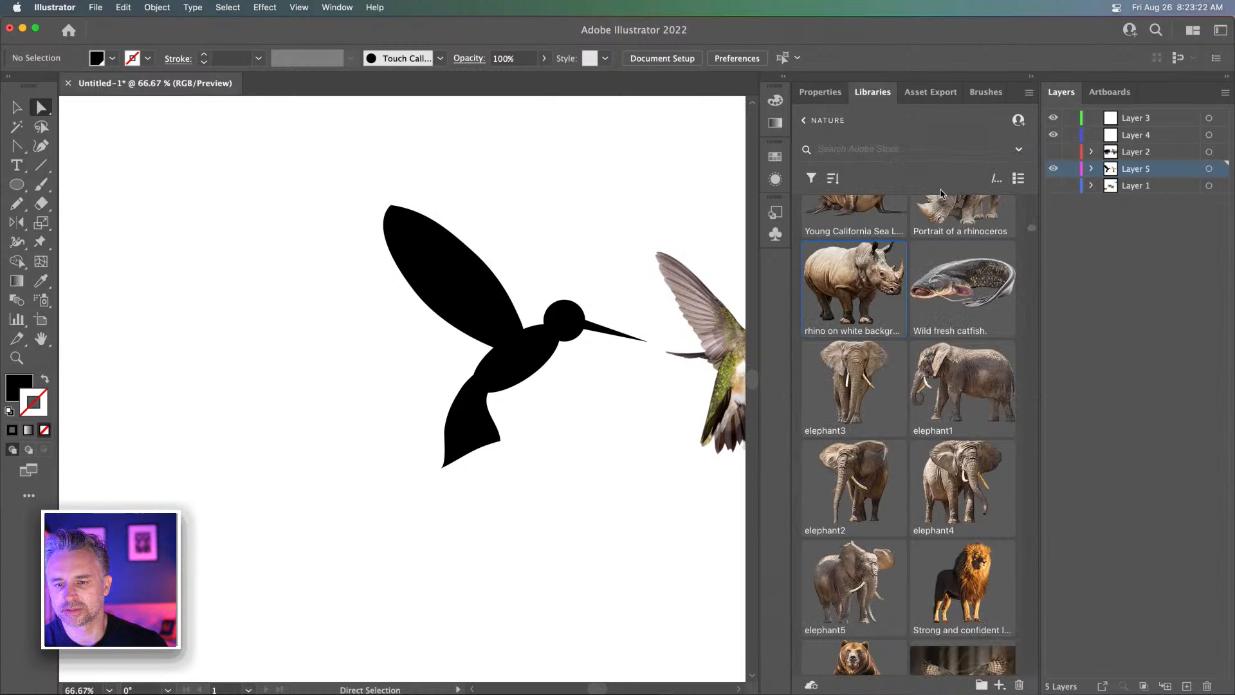
pyautogui.click(861, 148)
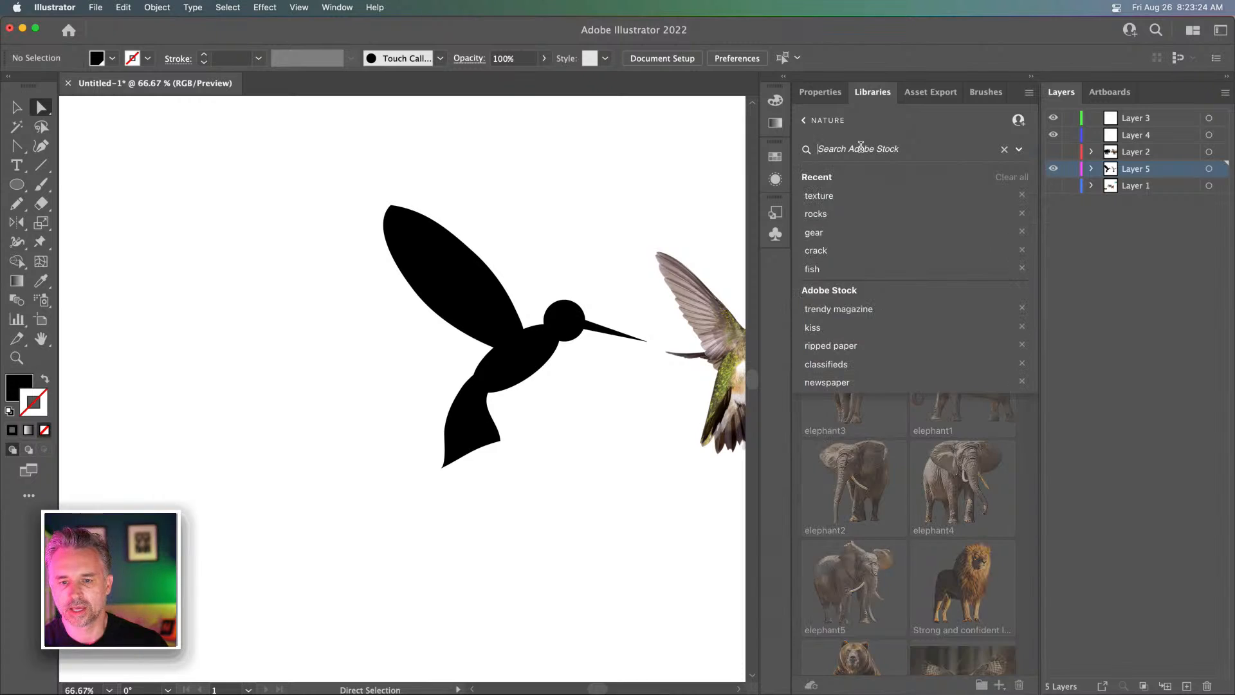
pyautogui.write('hummin')
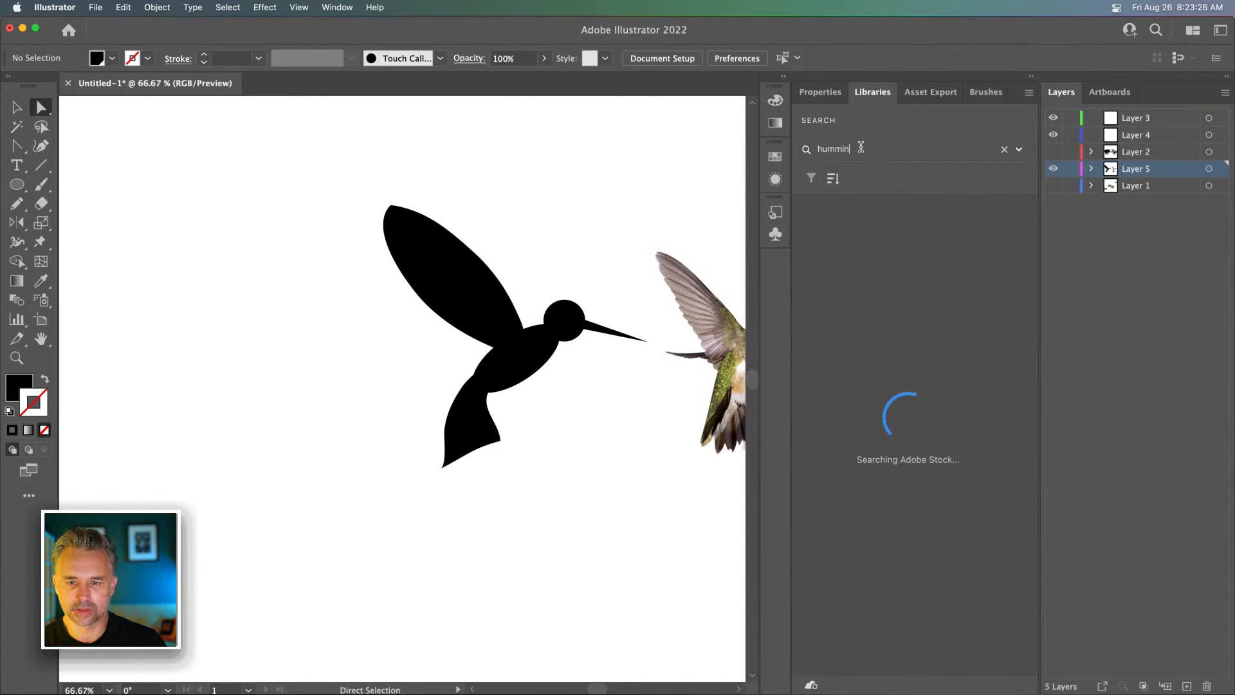
pyautogui.write('gbird')
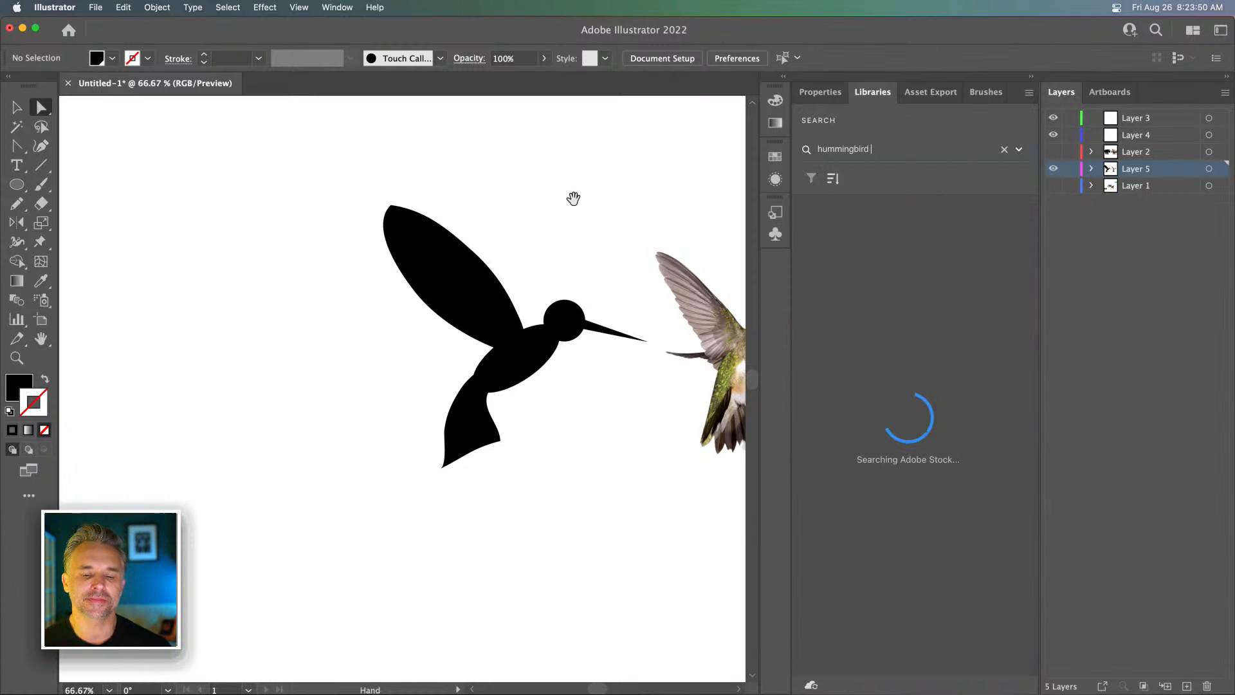
# Browse the hummingbird results and place the white-background Broad Billed Hummingbird photo below the reference photo
pyautogui.moveTo(573, 198); pyautogui.dragTo(473, 210)
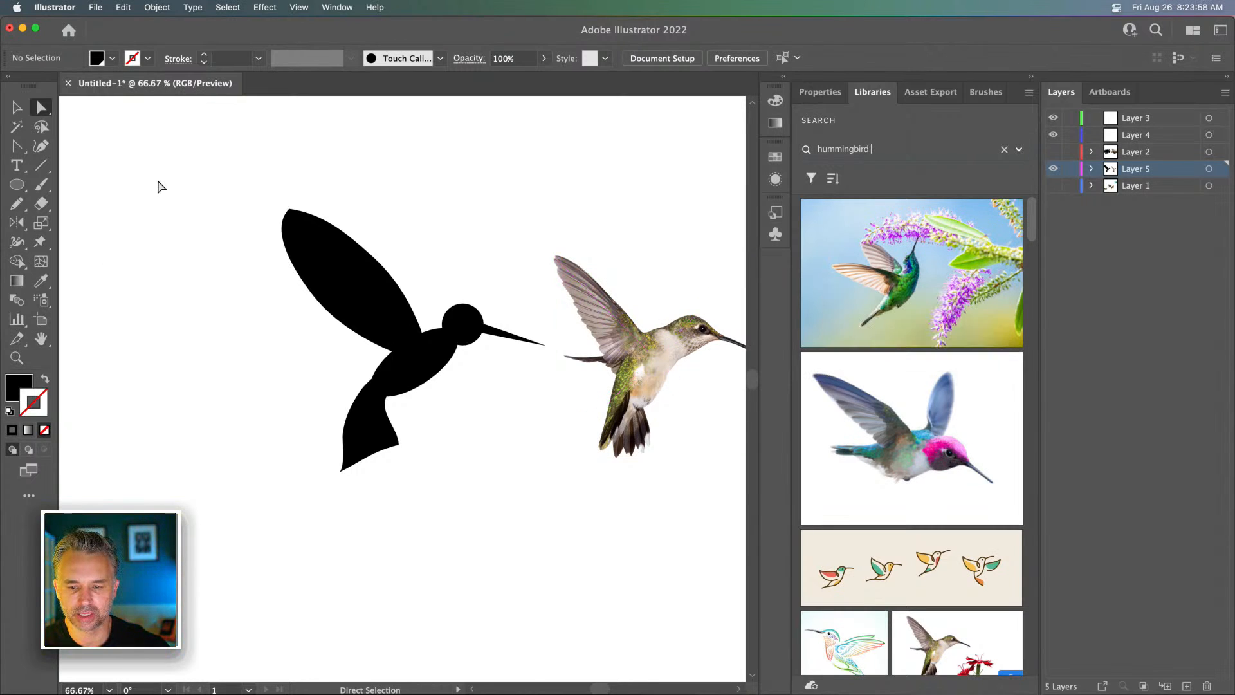
pyautogui.scroll(-5, 880, 532)
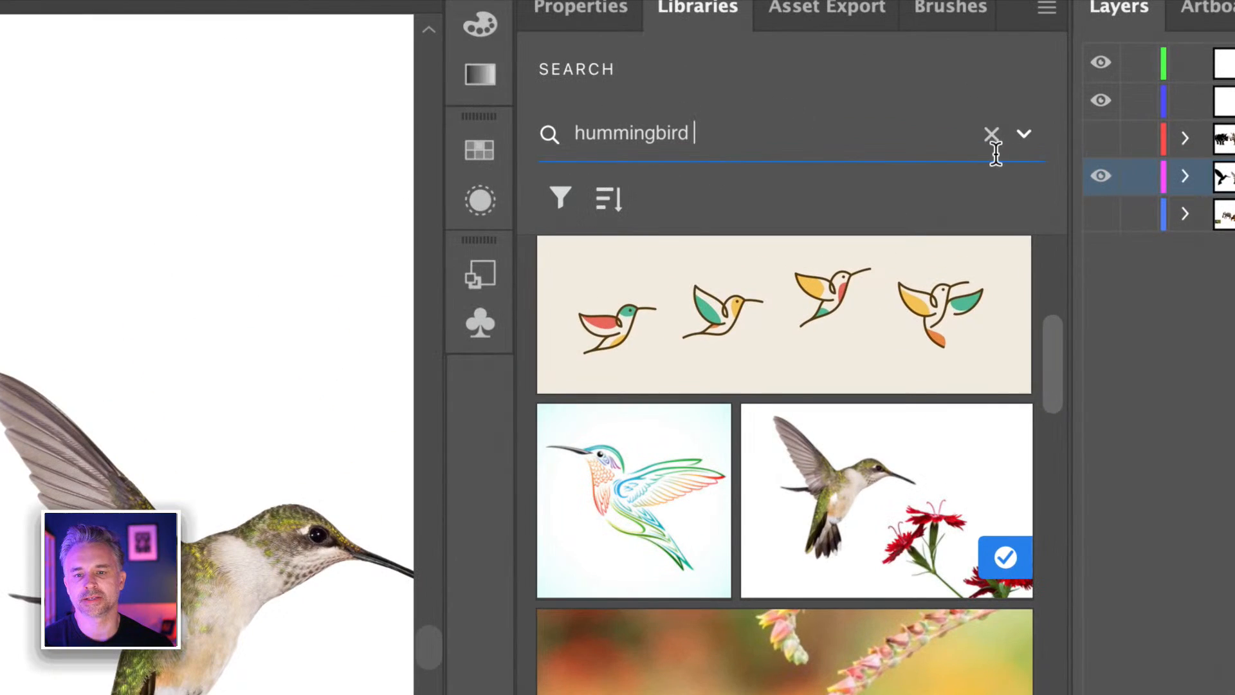
pyautogui.click(1024, 136)
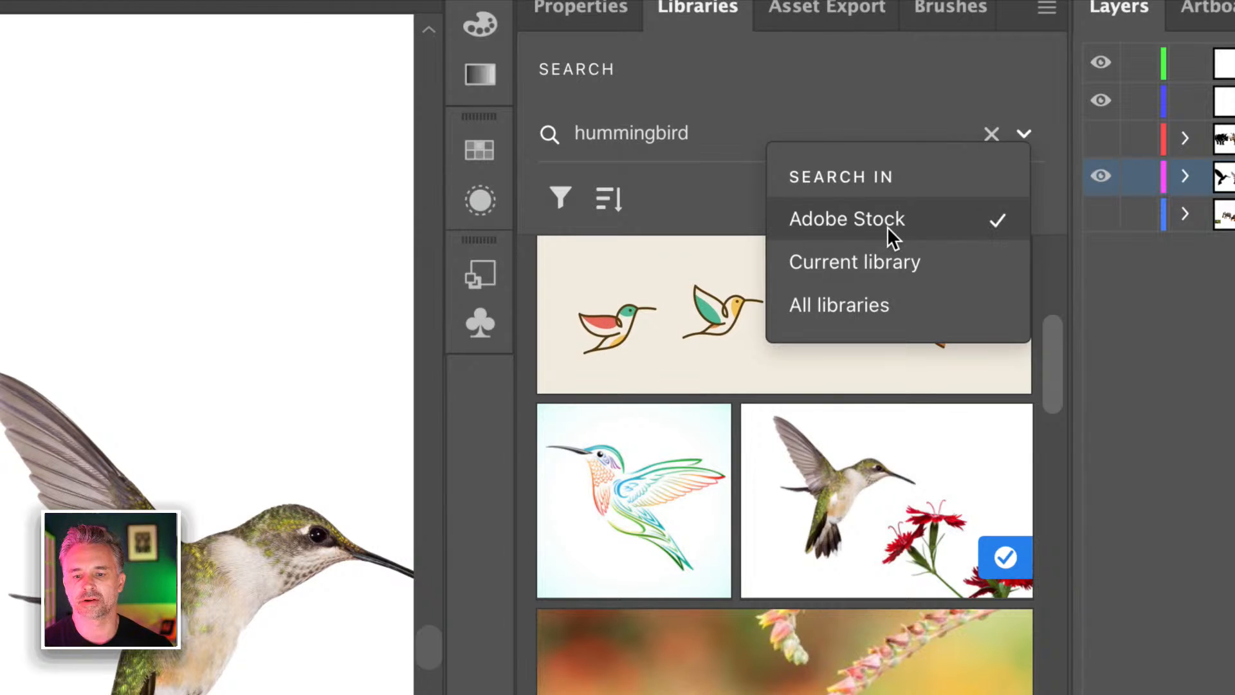
pyautogui.click(848, 129)
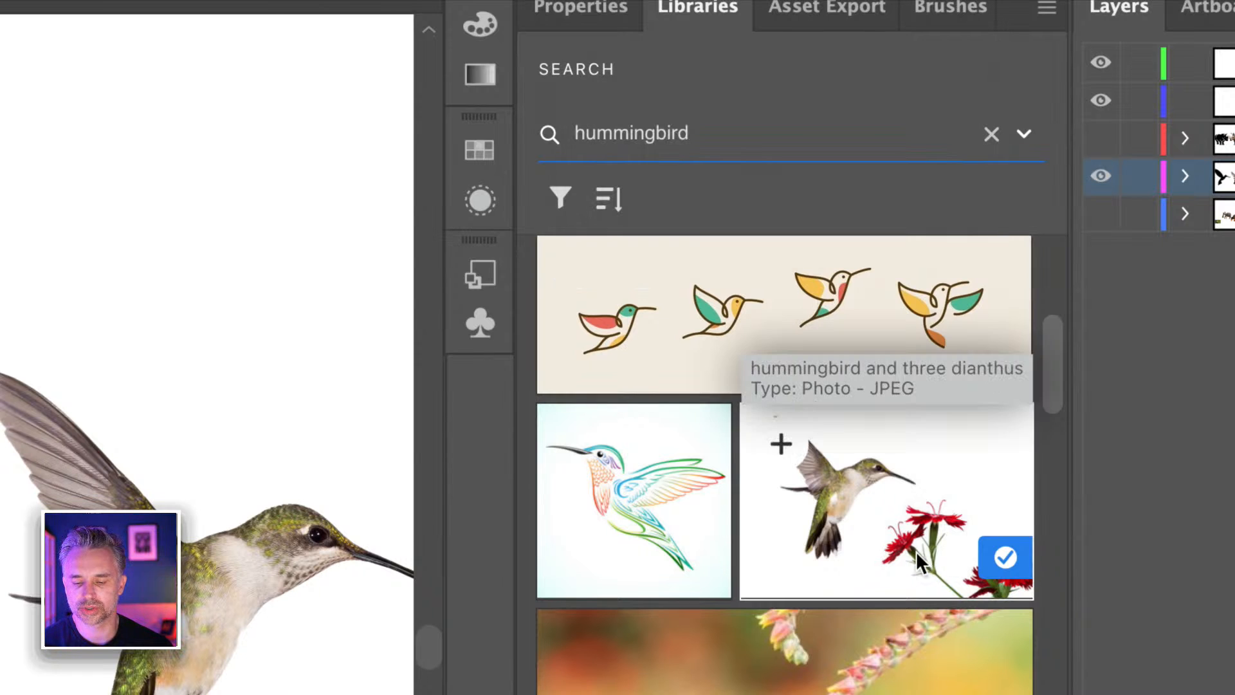
pyautogui.scroll(-5, 916, 550)
pyautogui.scroll(-3, 914, 556)
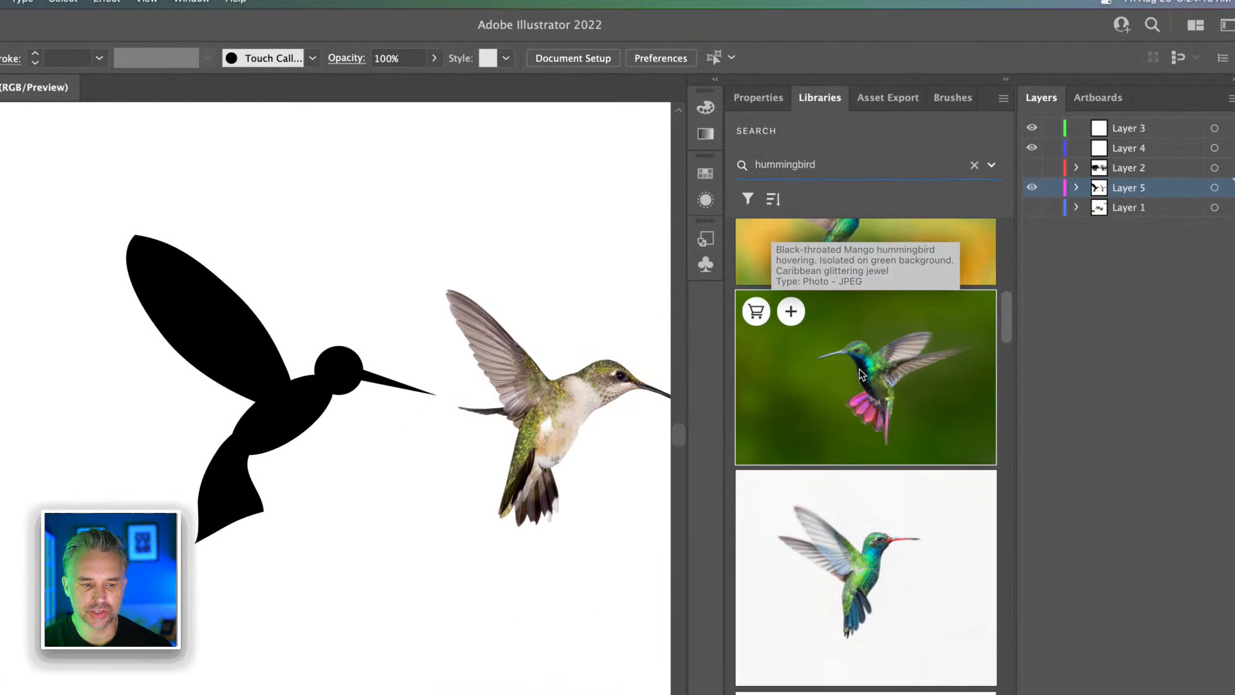
pyautogui.click(202, 332)
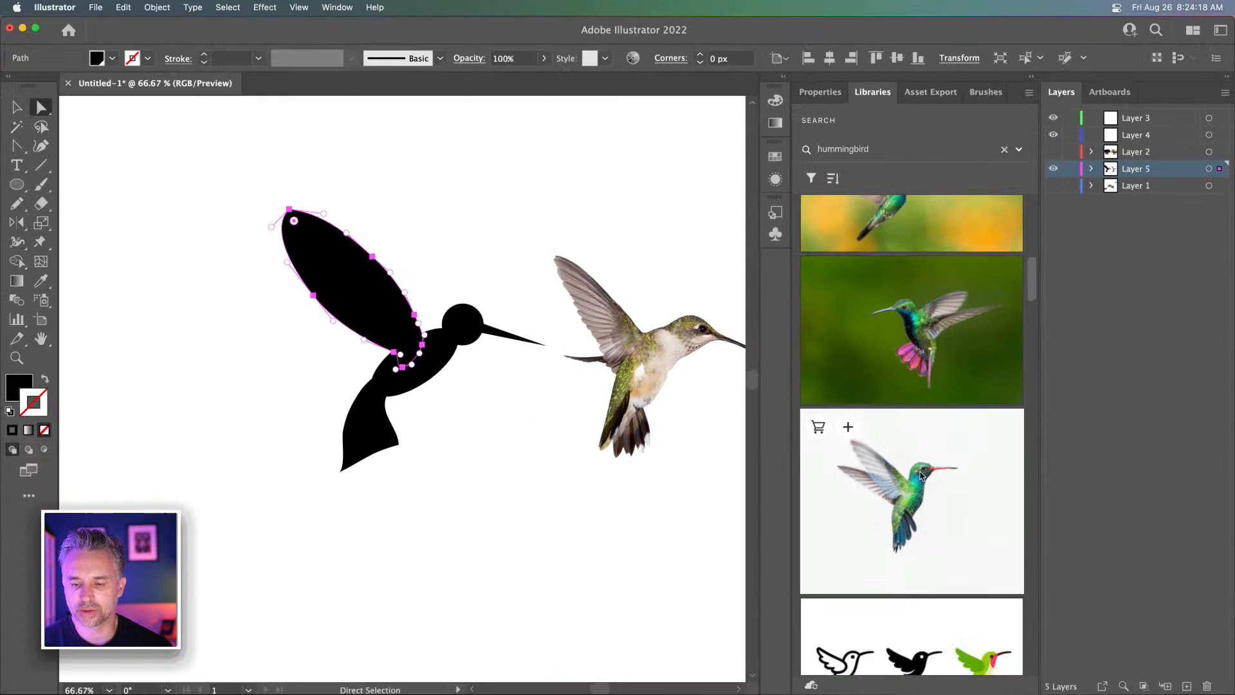
pyautogui.press('v')
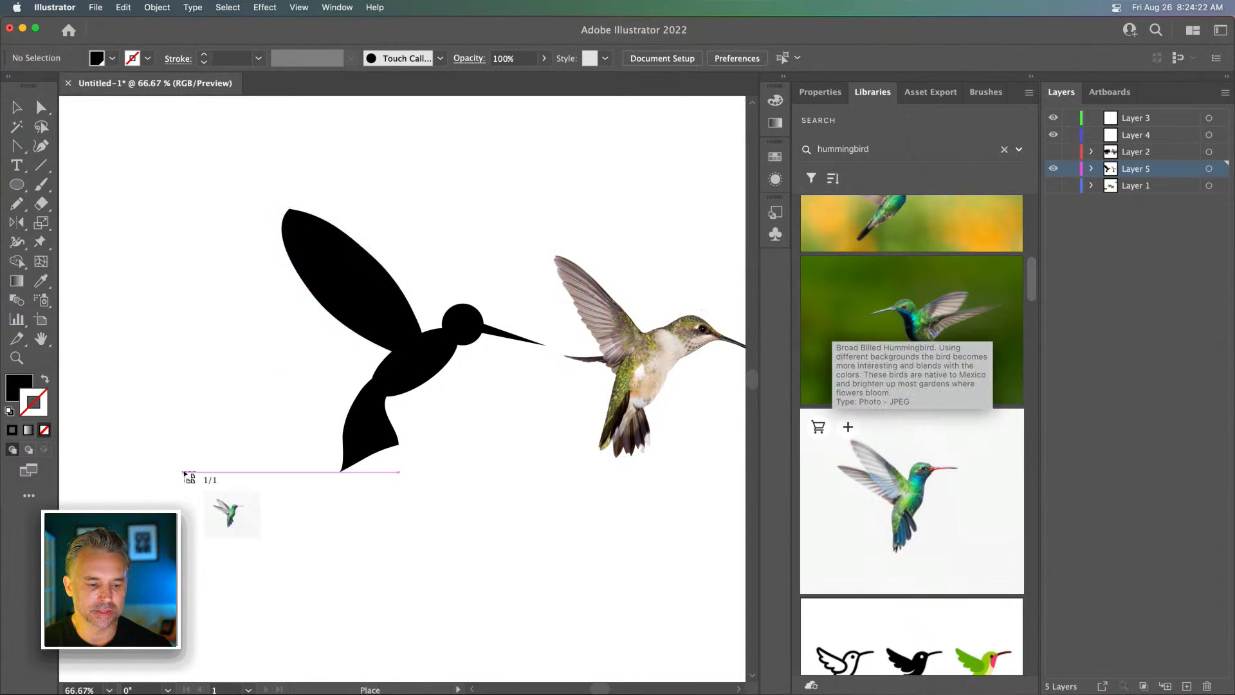
pyautogui.moveTo(185, 470); pyautogui.dragTo(350, 601)
pyautogui.moveTo(229, 546); pyautogui.dragTo(516, 547)
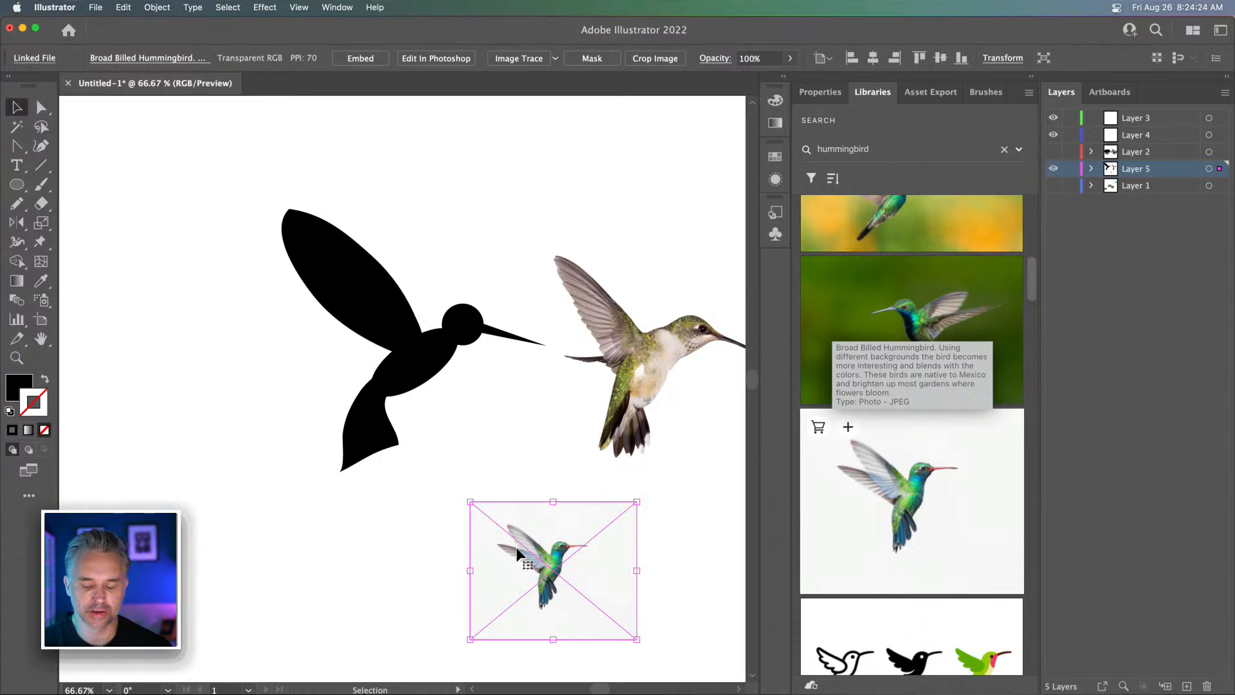
# Place the Green-Breasted Mango hummingbird photo with the grey background below the silhouette's tail
pyautogui.scroll(-10, 899, 466)
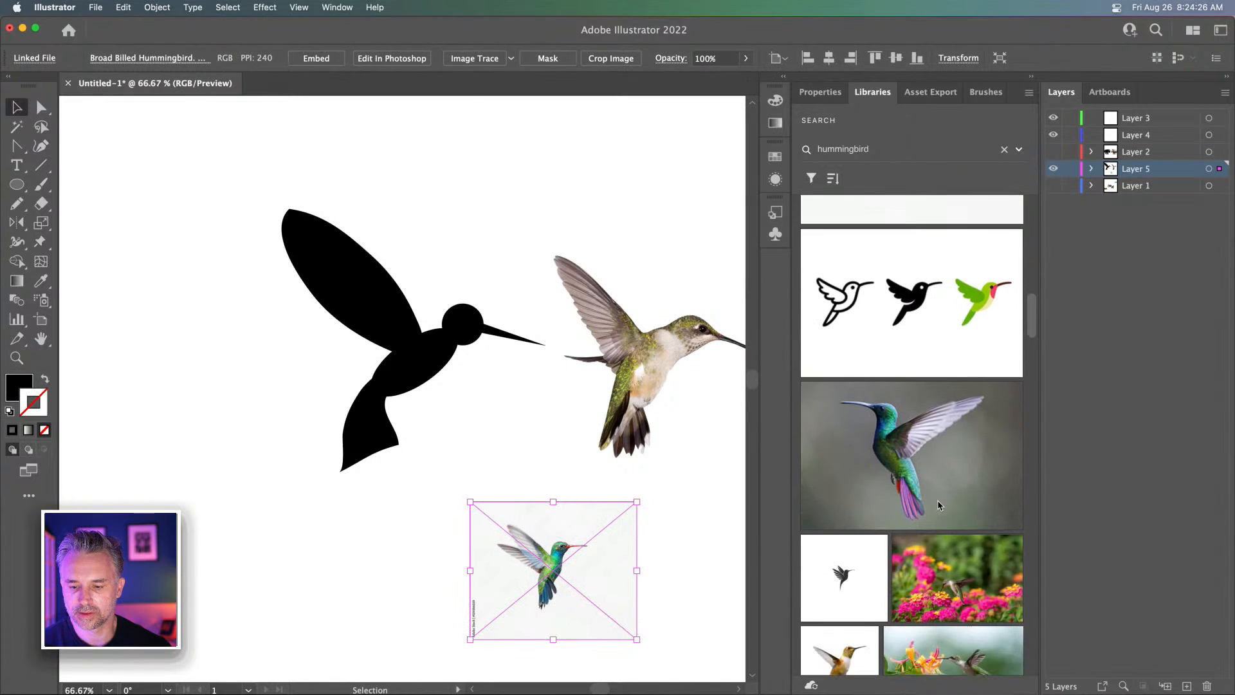
pyautogui.moveTo(900, 412)
pyautogui.mouseDown()
pyautogui.moveTo(165, 479)
pyautogui.moveTo(259, 546)
pyautogui.moveTo(372, 586)
pyautogui.moveTo(360, 586)
pyautogui.mouseUp()
pyautogui.moveTo(249, 514); pyautogui.dragTo(296, 553)
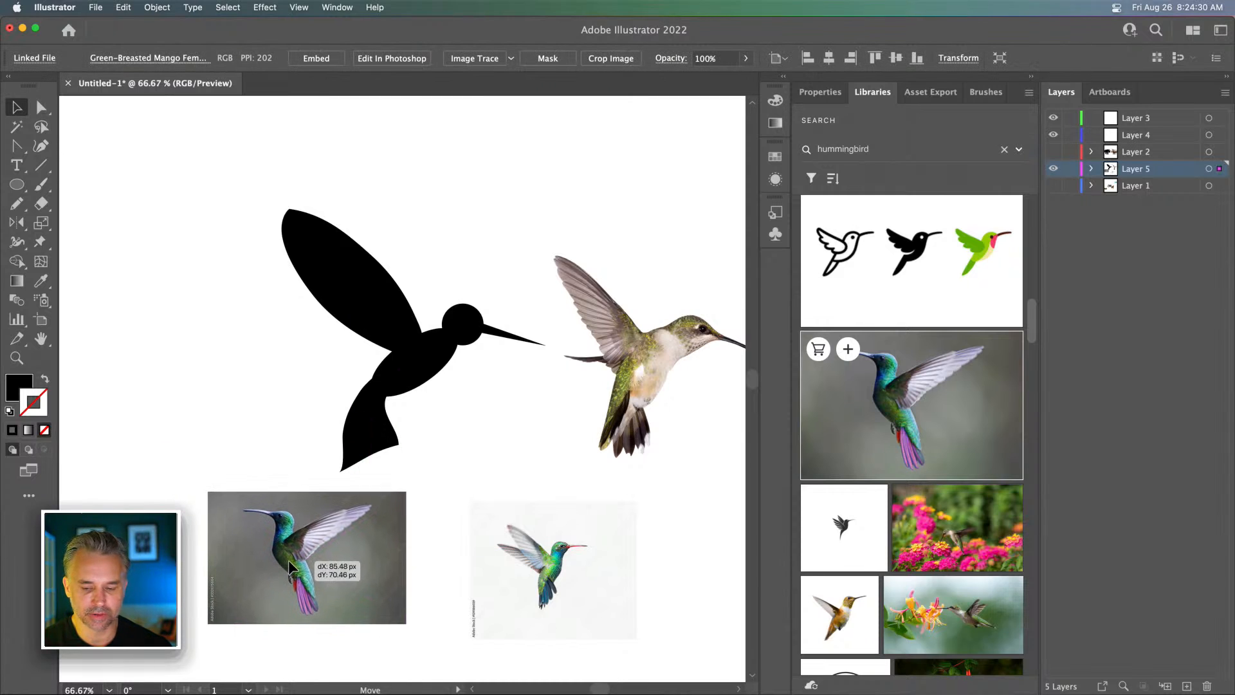
# Place the orange "hummingbird in flight" photo left of the silhouette and the dark green photo with the pink flower above it
pyautogui.scroll(-5, 905, 499)
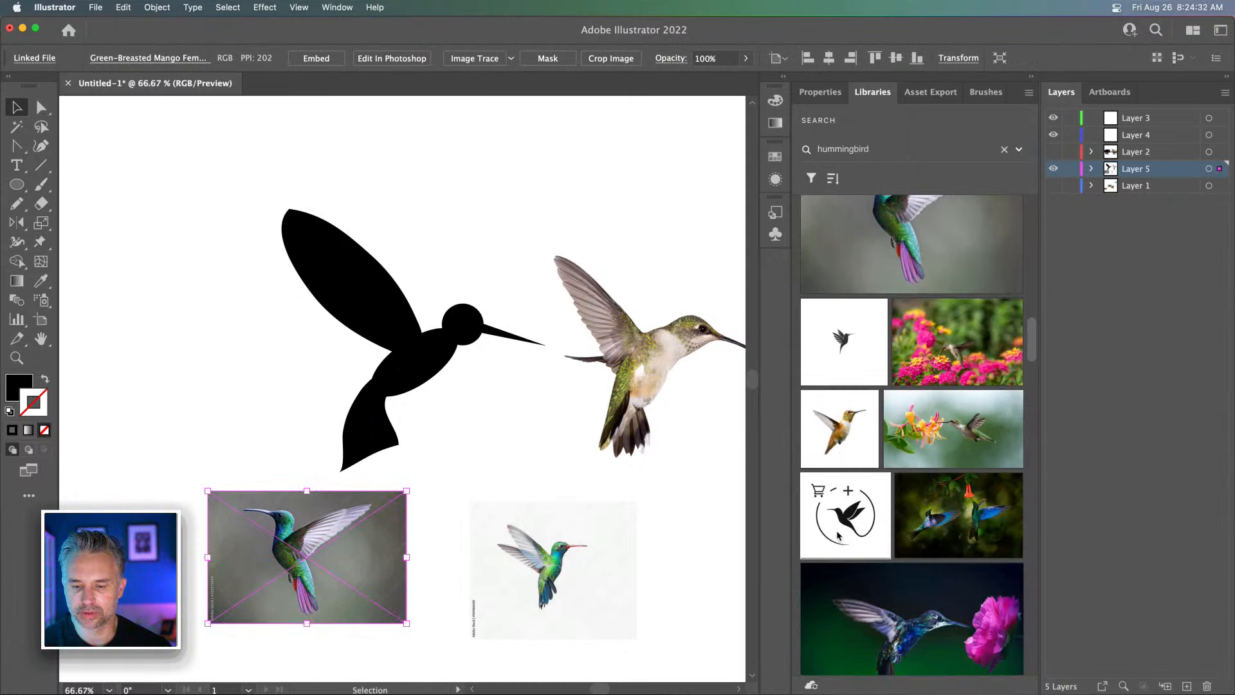
pyautogui.moveTo(273, 366)
pyautogui.mouseDown()
pyautogui.moveTo(129, 322)
pyautogui.moveTo(171, 367)
pyautogui.moveTo(302, 454)
pyautogui.mouseUp()
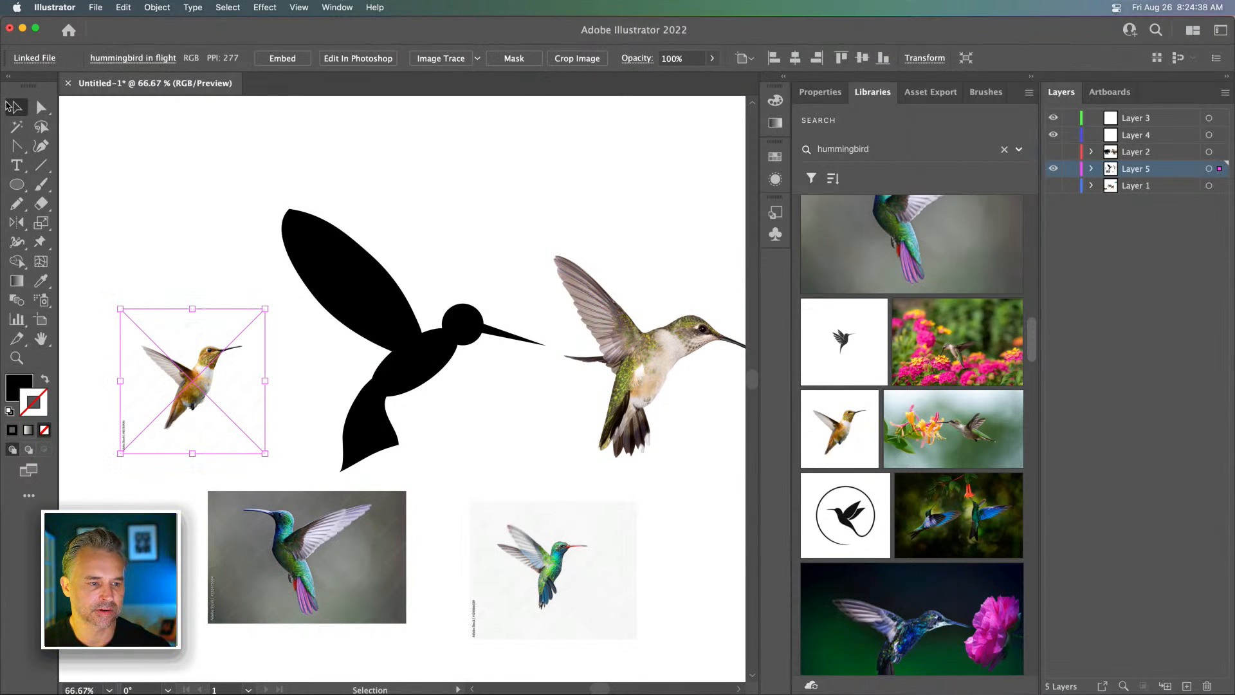
pyautogui.scroll(-4, 839, 427)
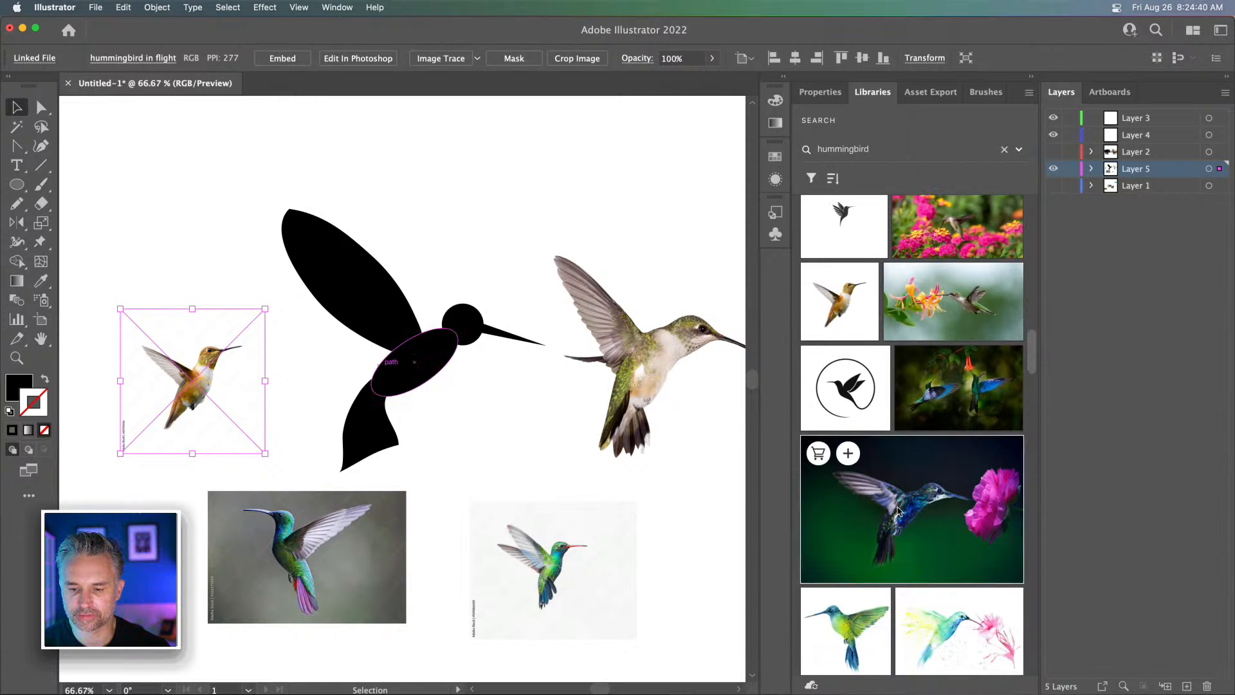
pyautogui.moveTo(900, 510); pyautogui.dragTo(582, 238)
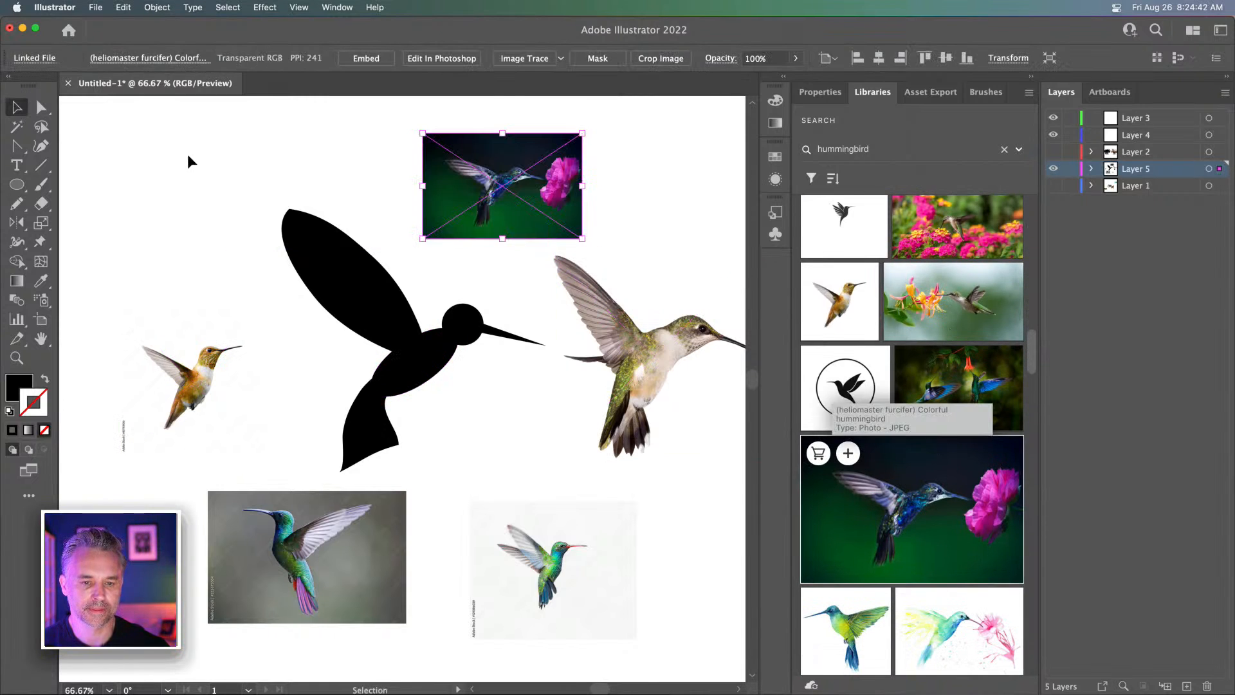
# Shift the silhouette's whole wing slightly down and to the left, then deselect it
pyautogui.press('super+plus')
pyautogui.press('space')
pyautogui.moveTo(452, 417); pyautogui.dragTo(582, 231)
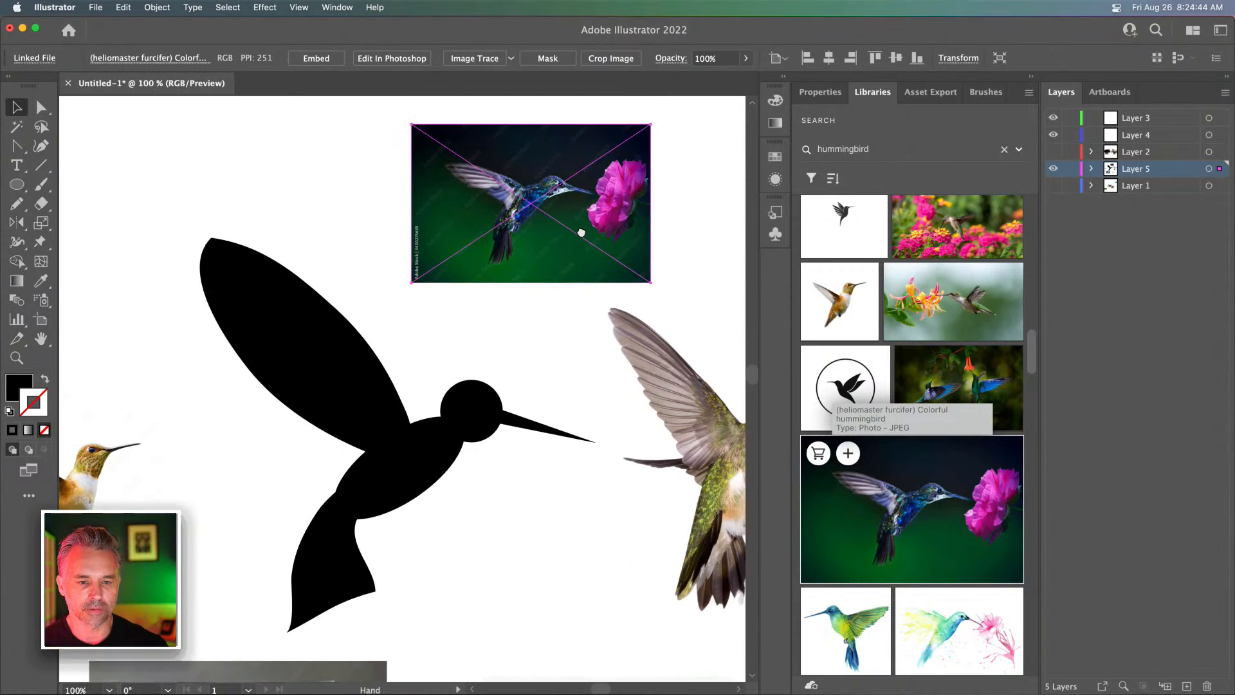
pyautogui.moveTo(397, 423); pyautogui.dragTo(443, 278)
pyautogui.moveTo(311, 407); pyautogui.dragTo(313, 585)
pyautogui.press('a')
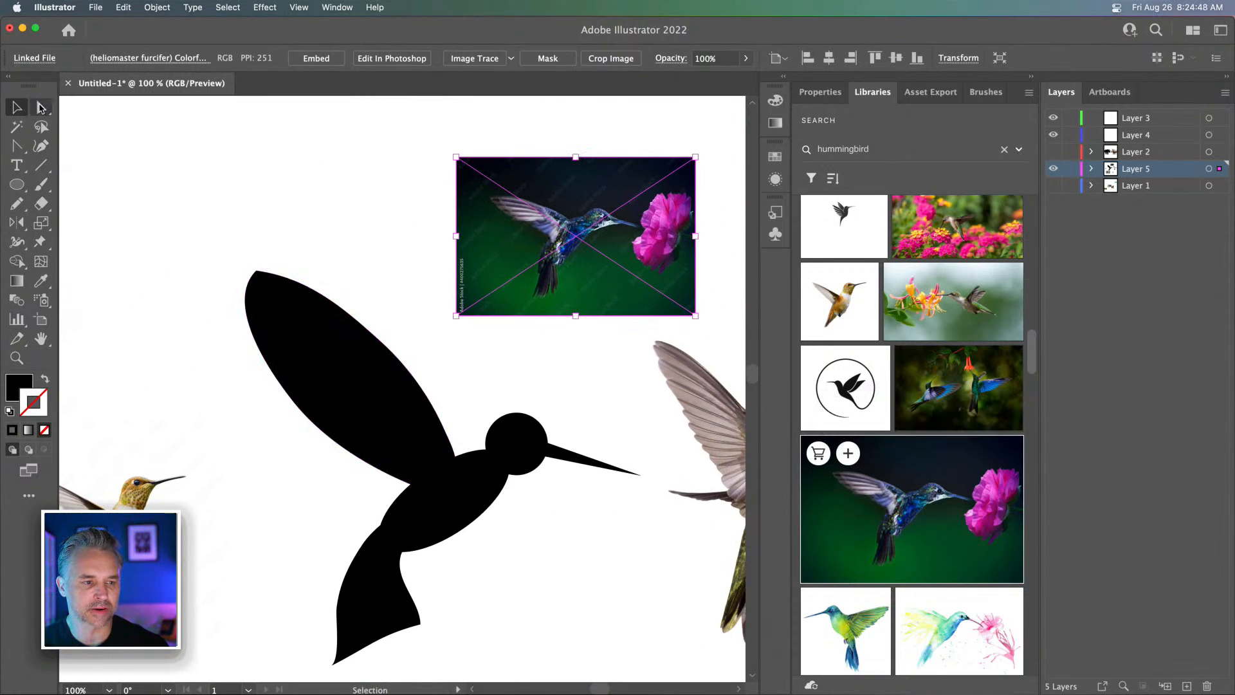
pyautogui.click(308, 365)
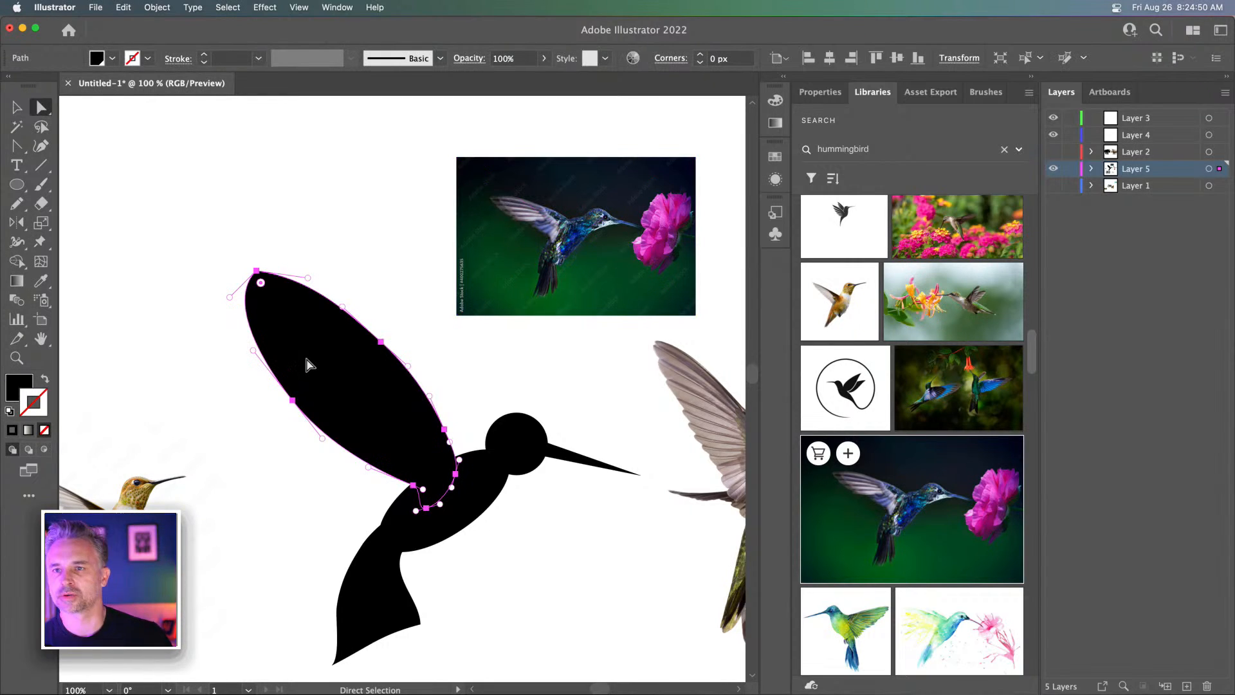
pyautogui.moveTo(307, 399); pyautogui.dragTo(289, 406)
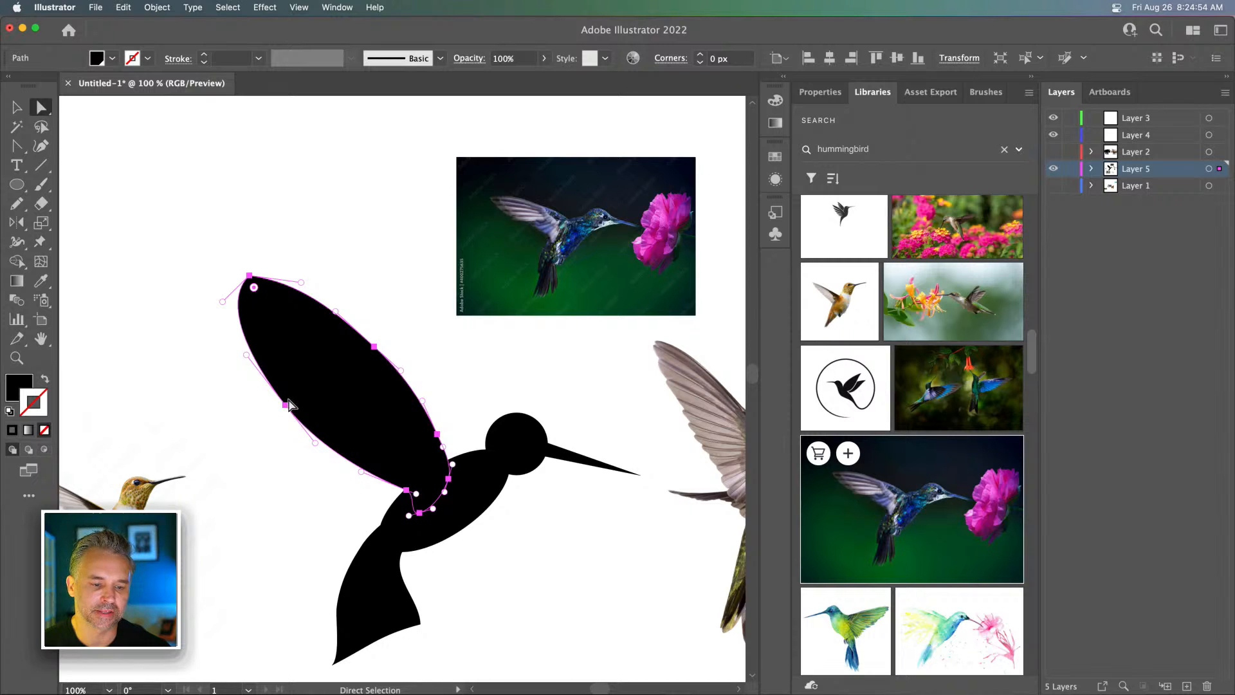
pyautogui.press('super+shift+a')
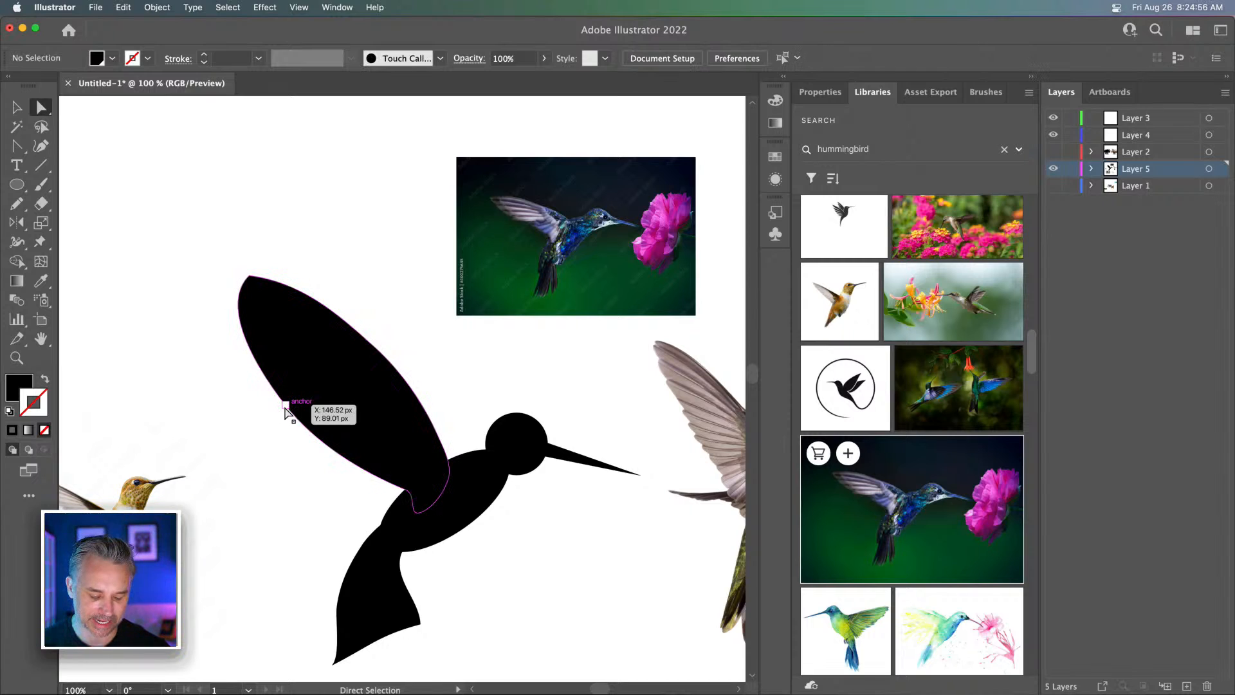
# Pull the anchor midway along the wing's lower-left edge slightly inward and swing its upper handle outward
pyautogui.click(286, 404)
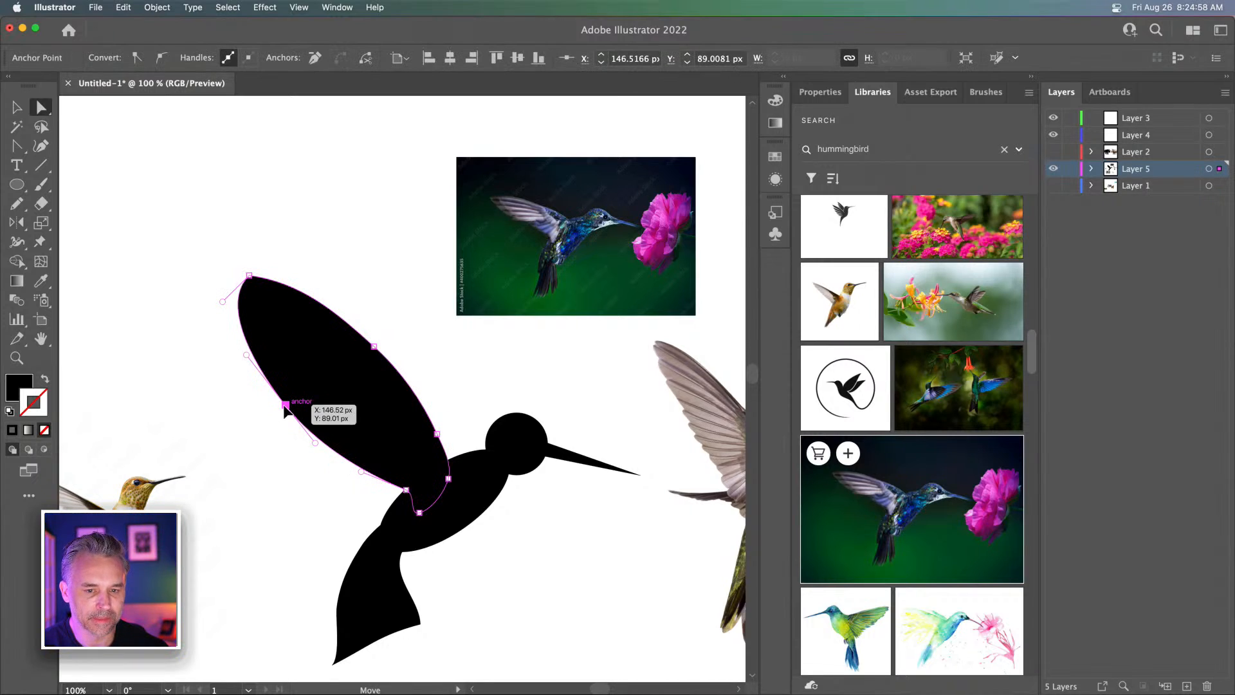
pyautogui.moveTo(286, 405); pyautogui.dragTo(296, 399)
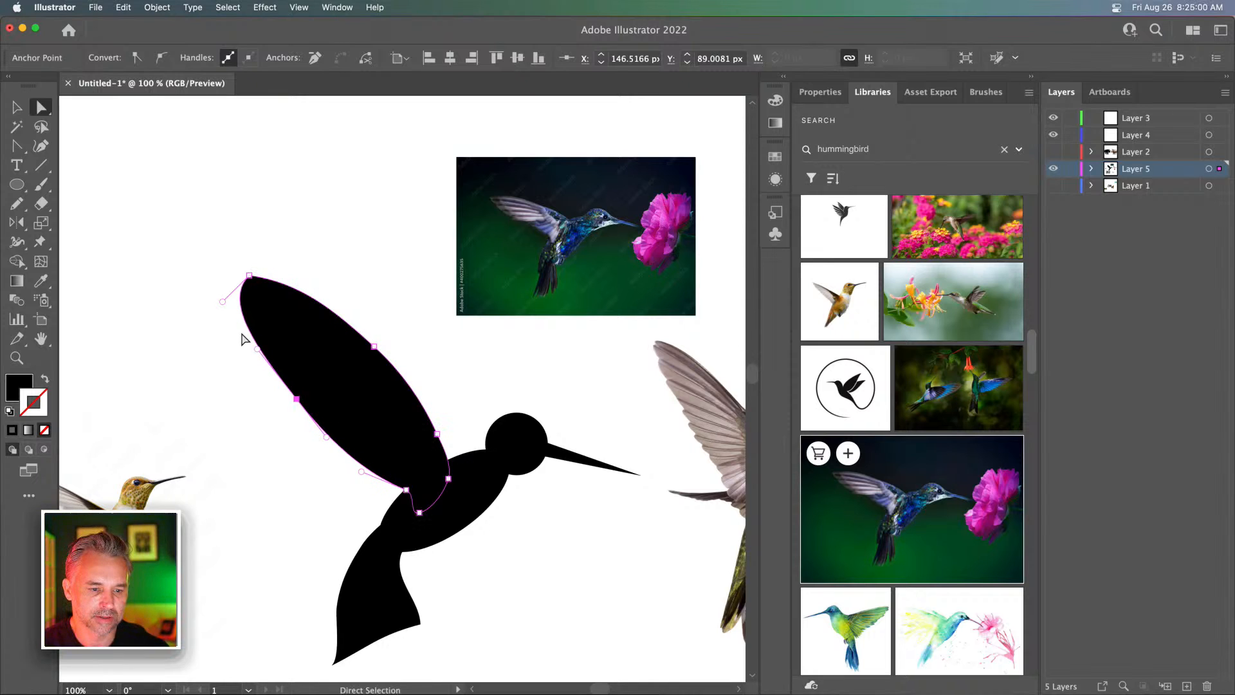
pyautogui.moveTo(258, 349); pyautogui.dragTo(249, 352)
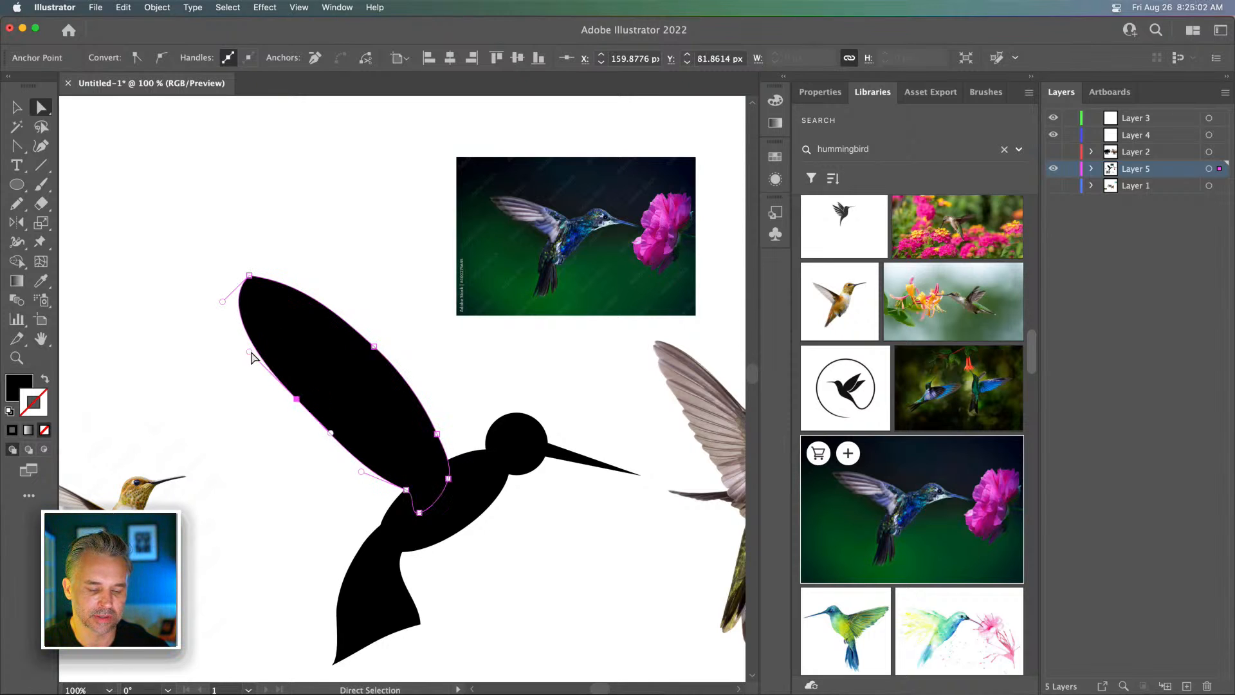
pyautogui.click(221, 386)
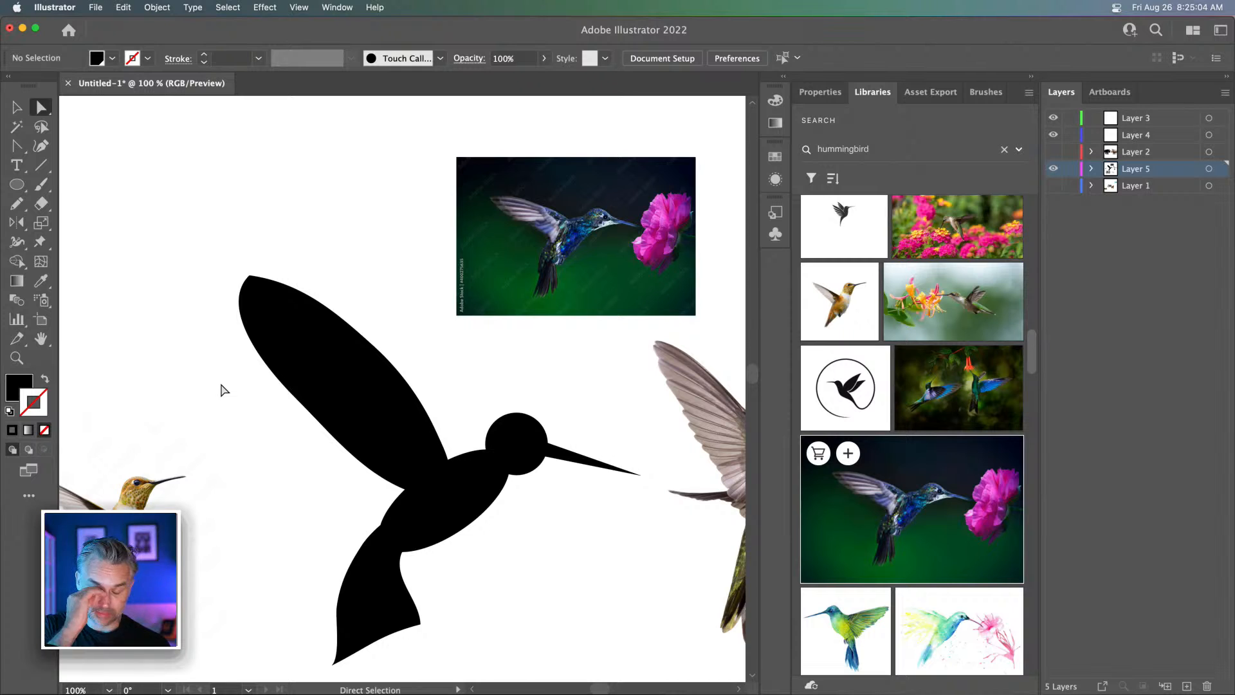
# Shorten the wing tip's lower handle for a sharper point, and slide the lower-left edge anchor toward the body, adjusting its handle
pyautogui.click(250, 276)
pyautogui.moveTo(221, 300); pyautogui.dragTo(238, 281)
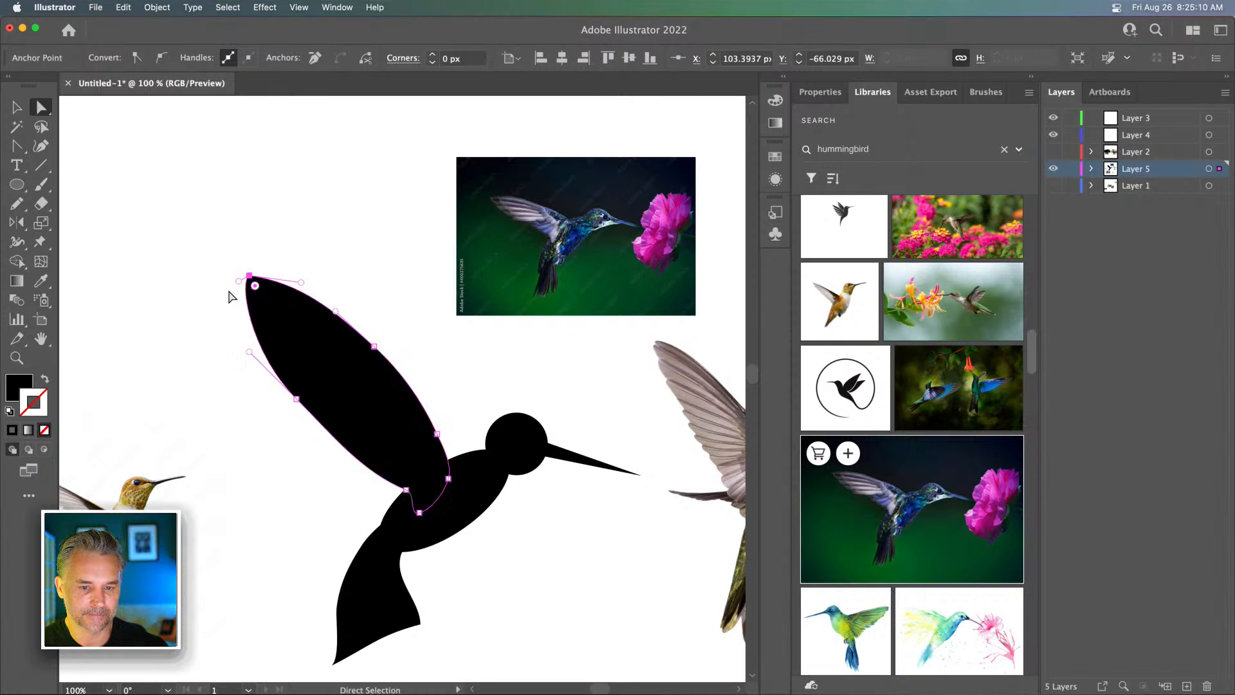
pyautogui.moveTo(199, 340); pyautogui.dragTo(246, 280)
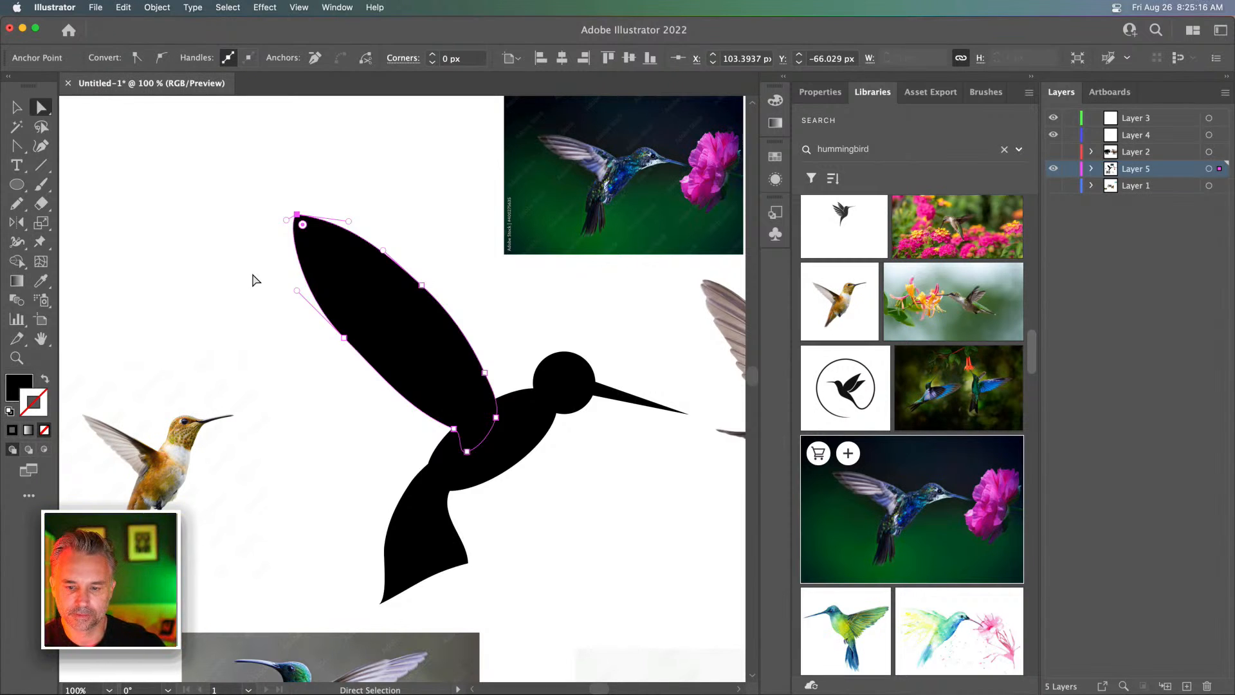
pyautogui.moveTo(345, 339); pyautogui.dragTo(368, 371)
pyautogui.moveTo(321, 324); pyautogui.dragTo(320, 315)
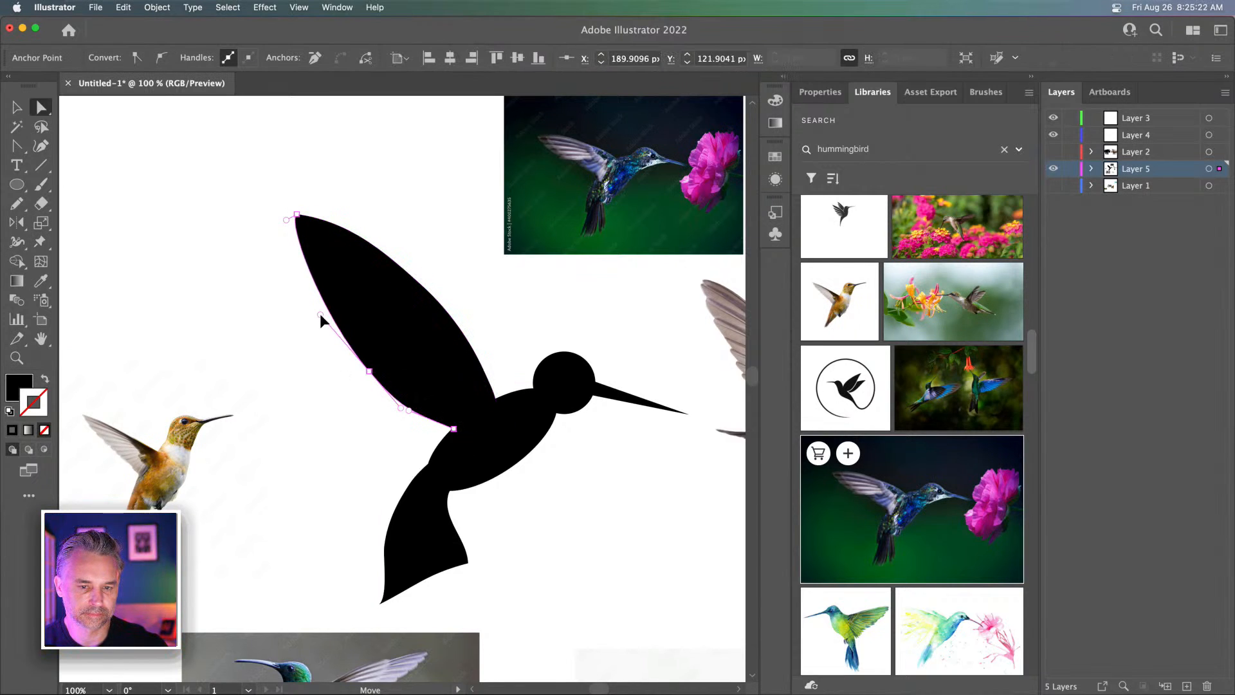
# Move the lowest anchor of the wing's base slightly up and toward the bird's head, inside the body
pyautogui.press('space')
pyautogui.moveTo(471, 289); pyautogui.dragTo(324, 298)
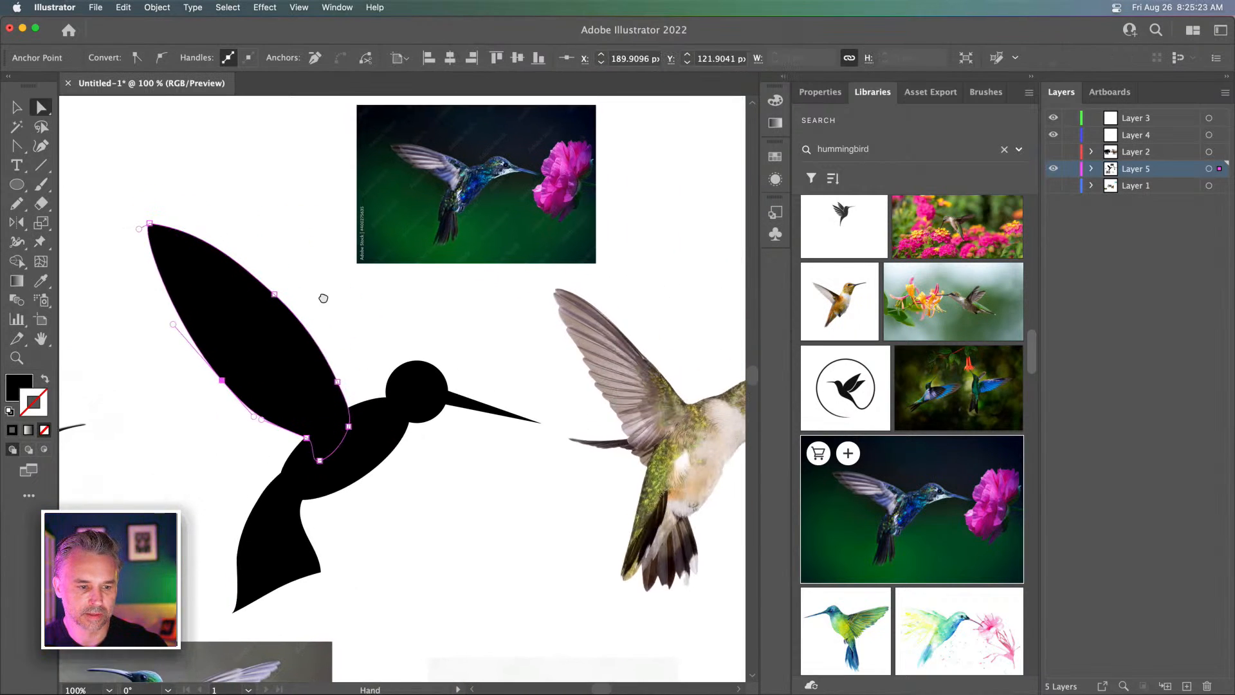
pyautogui.click(152, 224)
pyautogui.press('space')
pyautogui.moveTo(171, 213); pyautogui.dragTo(282, 168)
pyautogui.moveTo(429, 417); pyautogui.dragTo(445, 402)
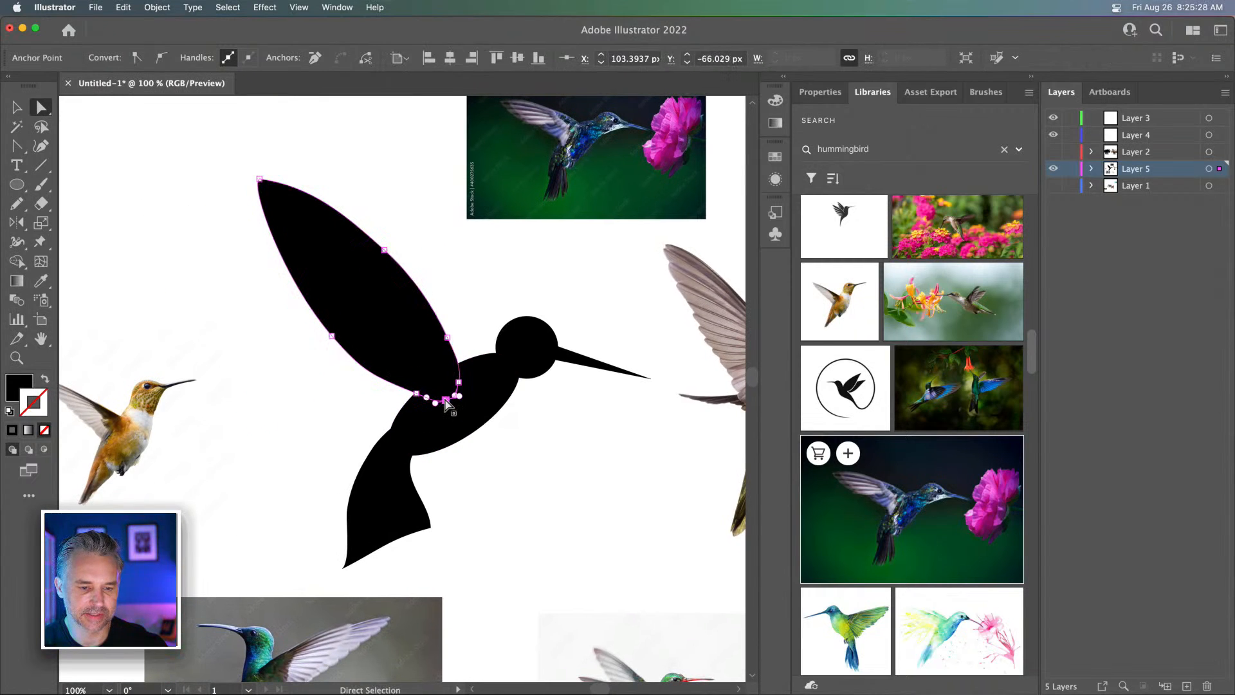
# Remove the lowest anchor from the wing's base where it overlaps the body, and deselect the wing
pyautogui.press('+')
pyautogui.click(443, 403)
pyautogui.press('Return')
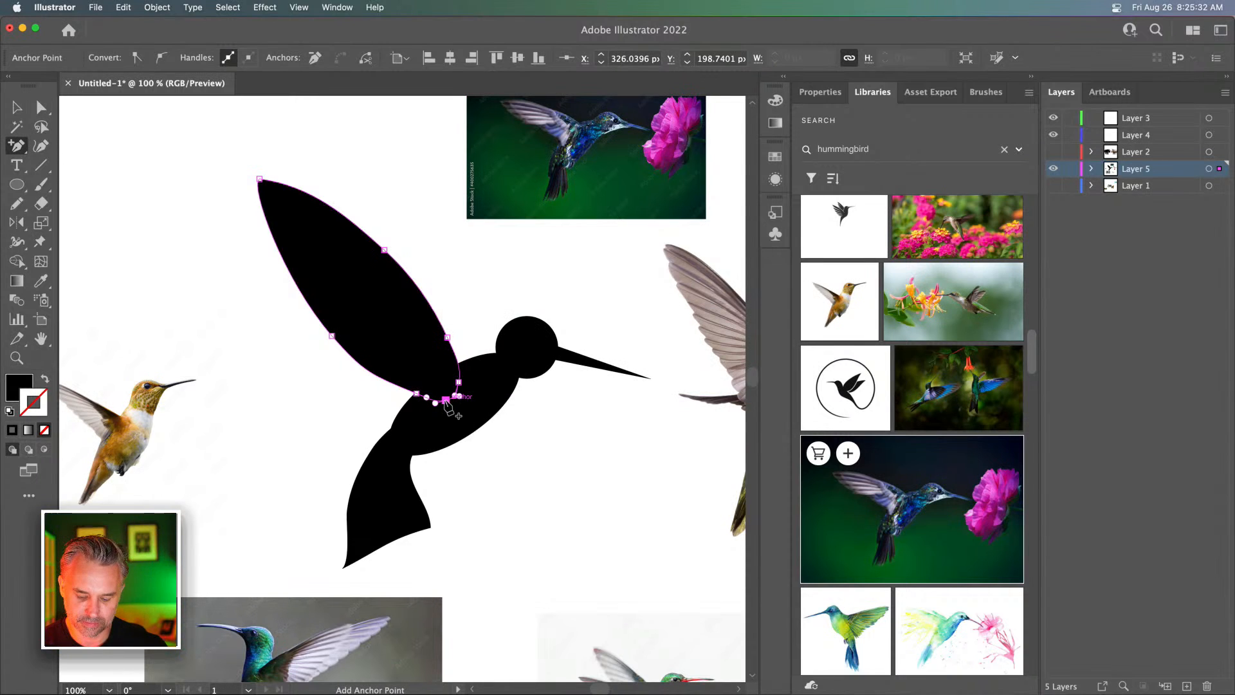
pyautogui.press('-')
pyautogui.click(445, 400)
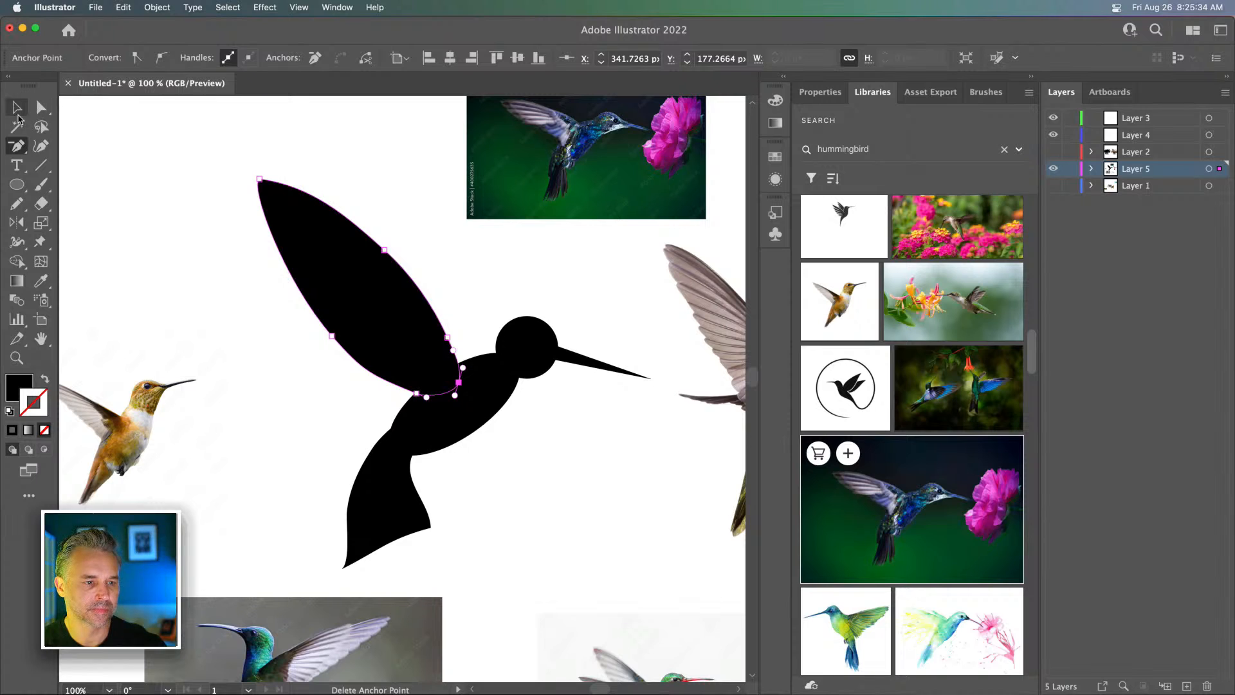
pyautogui.click(17, 107)
pyautogui.click(172, 204)
# Place the Green Violet-ear photo above left of the silhouette and the isolated flying hummingbird photo to its lower left
pyautogui.press('super+minus')
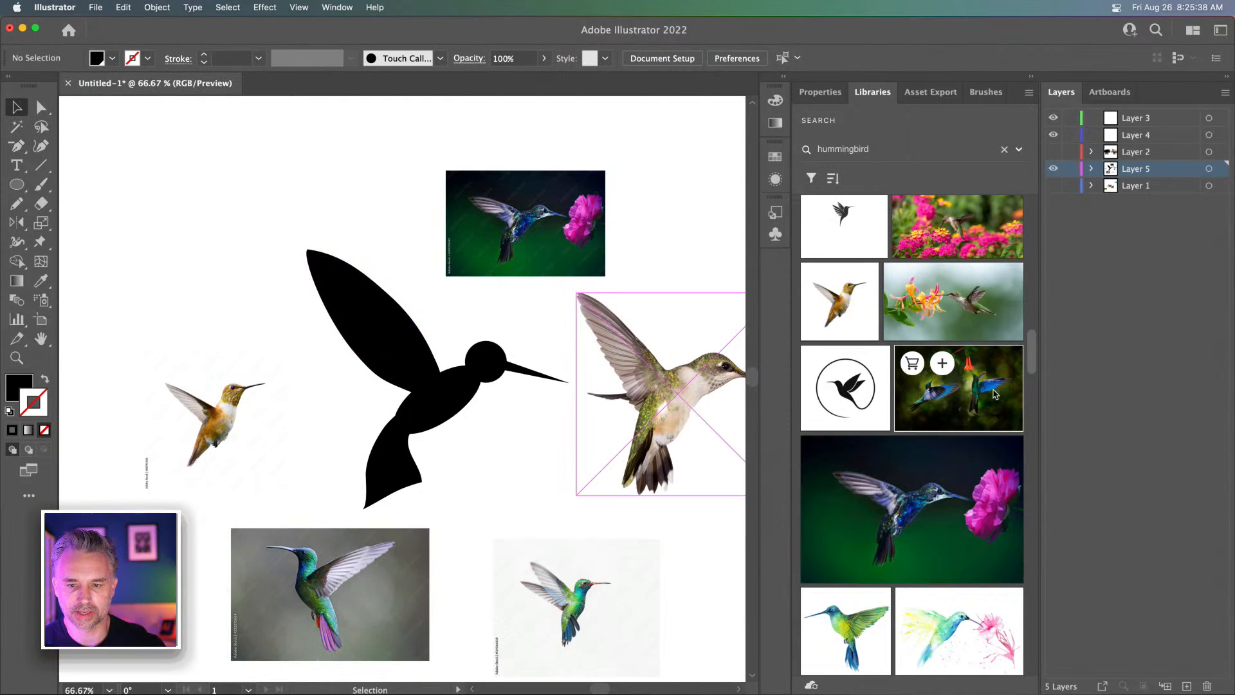
pyautogui.scroll(-10, 932, 557)
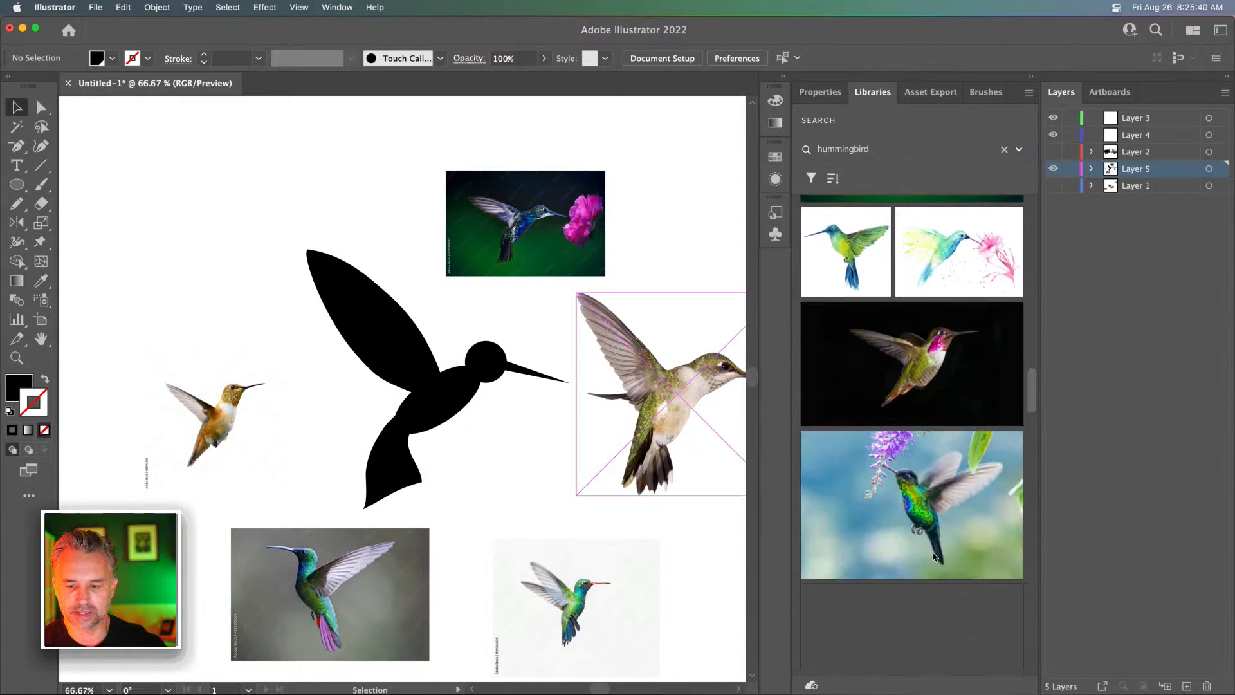
pyautogui.moveTo(870, 403)
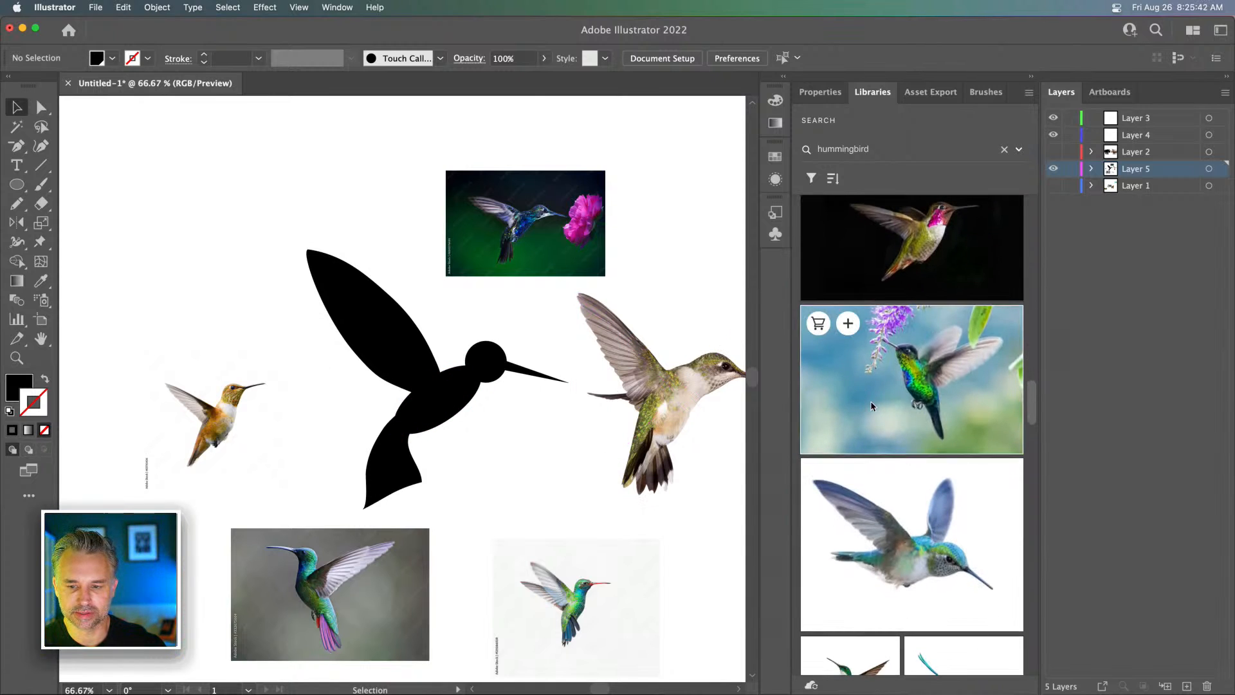
pyautogui.moveTo(118, 137); pyautogui.dragTo(335, 283)
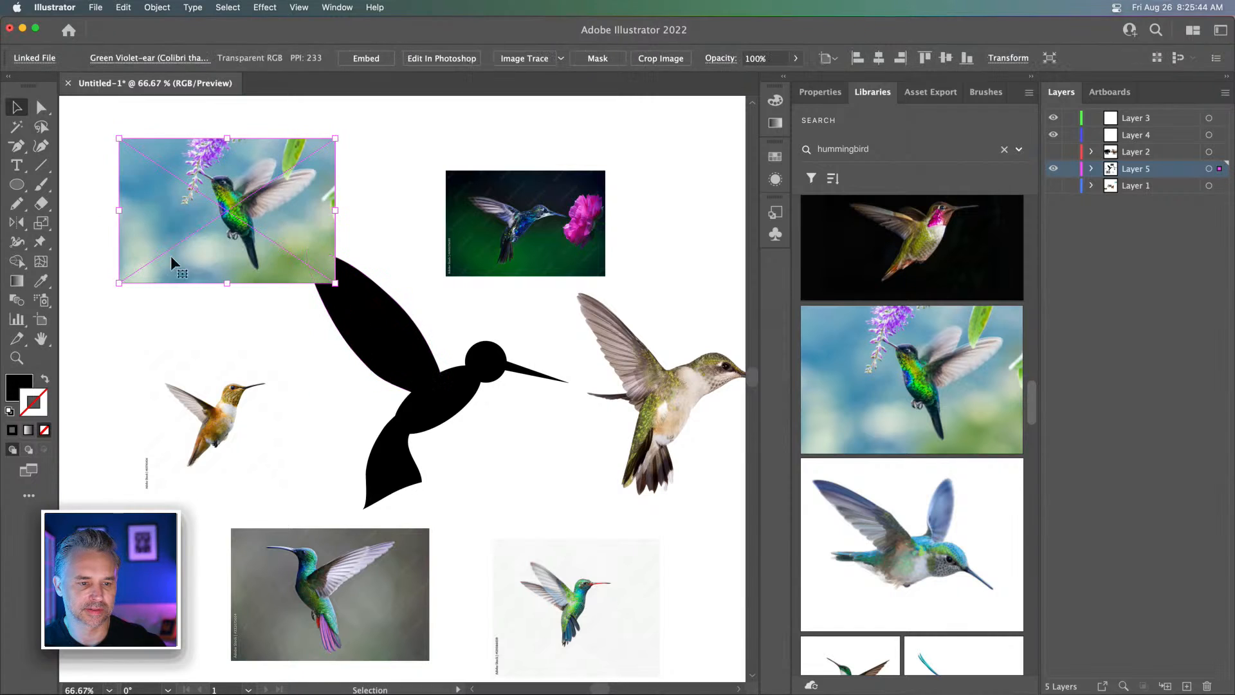
pyautogui.scroll(-5, 865, 421)
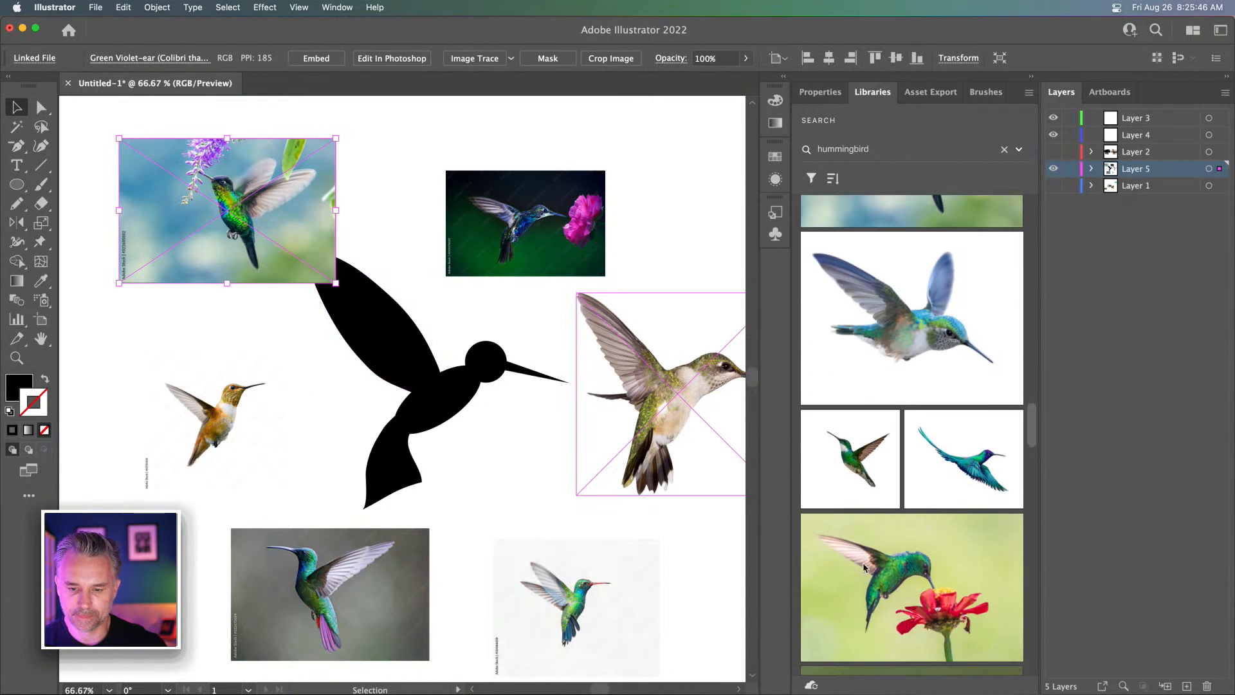
pyautogui.moveTo(850, 418)
pyautogui.moveTo(152, 493); pyautogui.dragTo(242, 614)
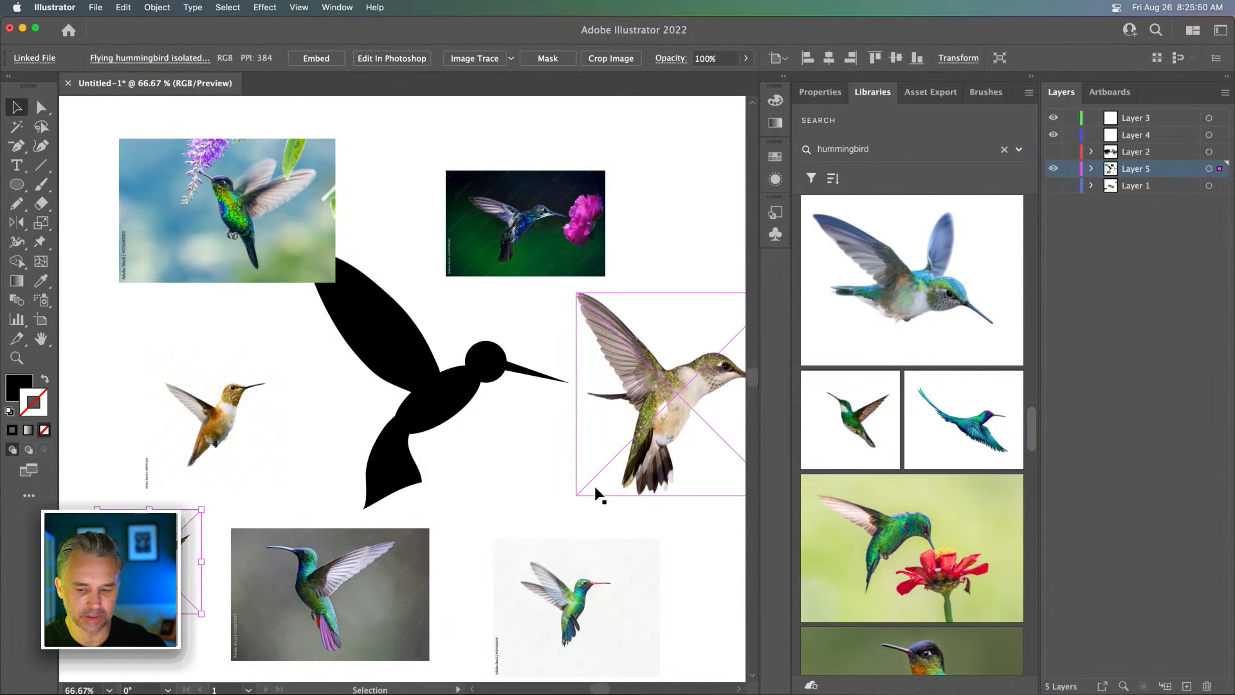
# Place the "Symbiosis of the hummingbird and the flower" photo below the silhouette's beak, just right of the tail
pyautogui.moveTo(841, 542)
pyautogui.scroll(-3, 841, 542)
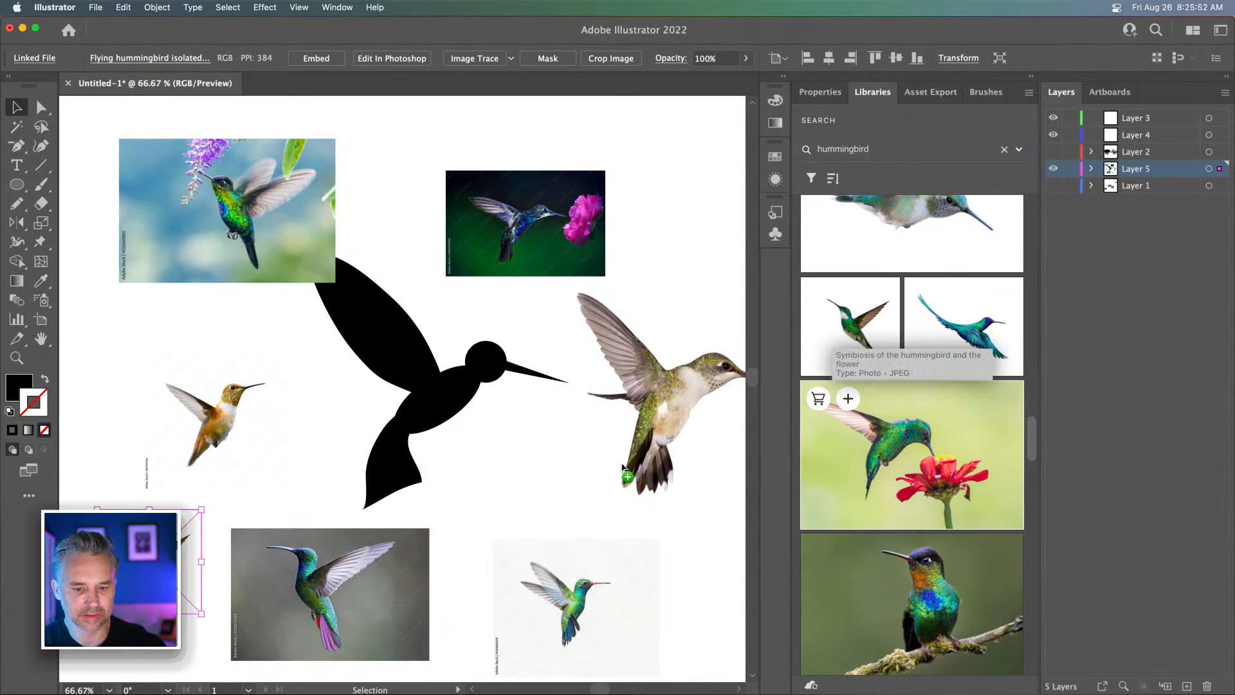
pyautogui.moveTo(884, 444); pyautogui.dragTo(668, 570)
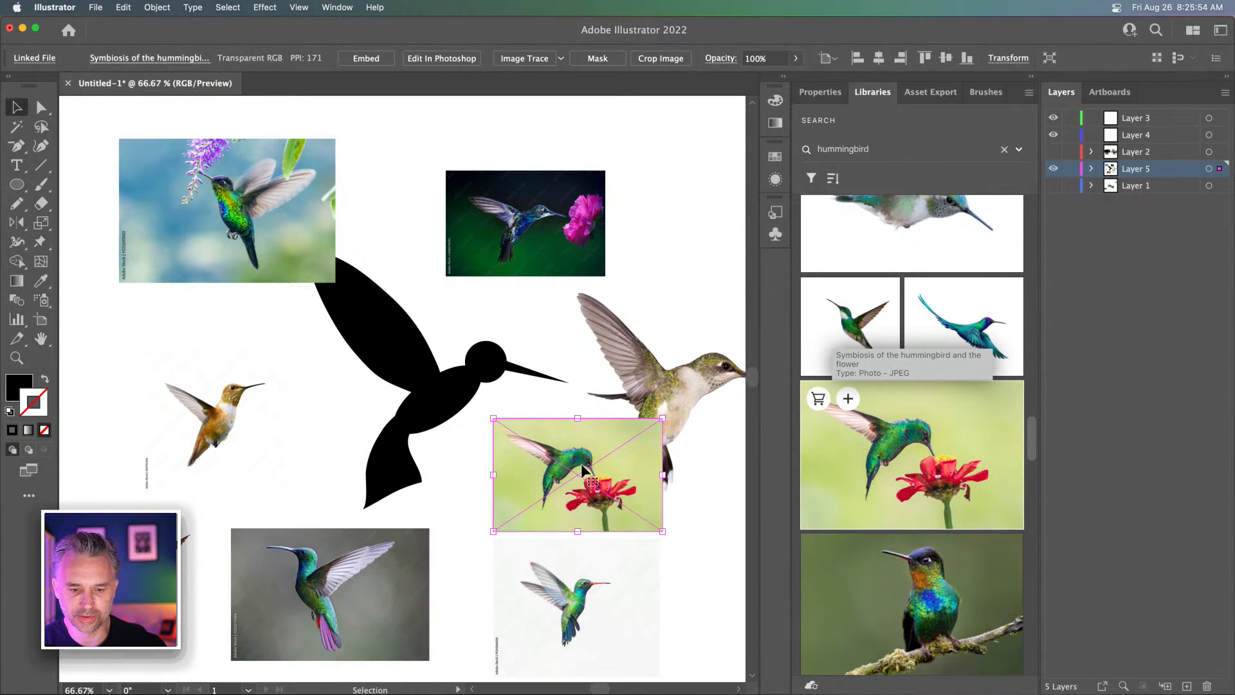
pyautogui.moveTo(559, 441); pyautogui.dragTo(528, 460)
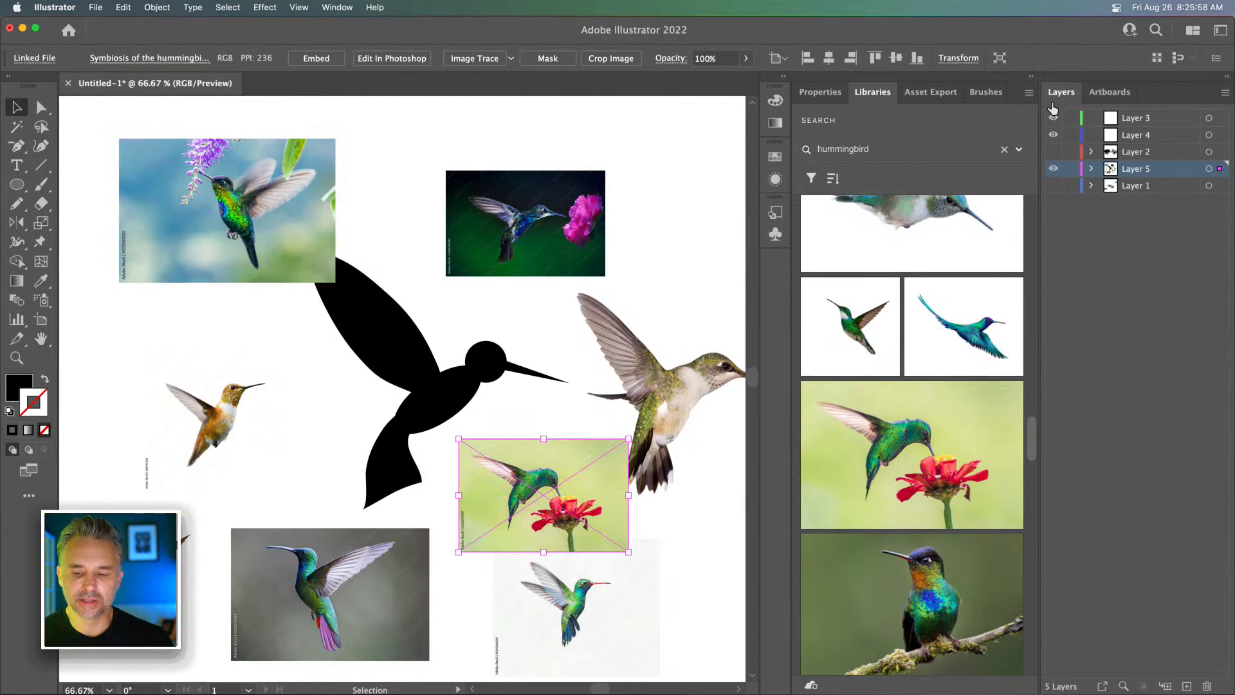
# Find the Watercolor Bird Hummingbird illustration in the stock results and place it above the large hummingbird photo
pyautogui.scroll(-2, 861, 311)
pyautogui.scroll(-10, 884, 436)
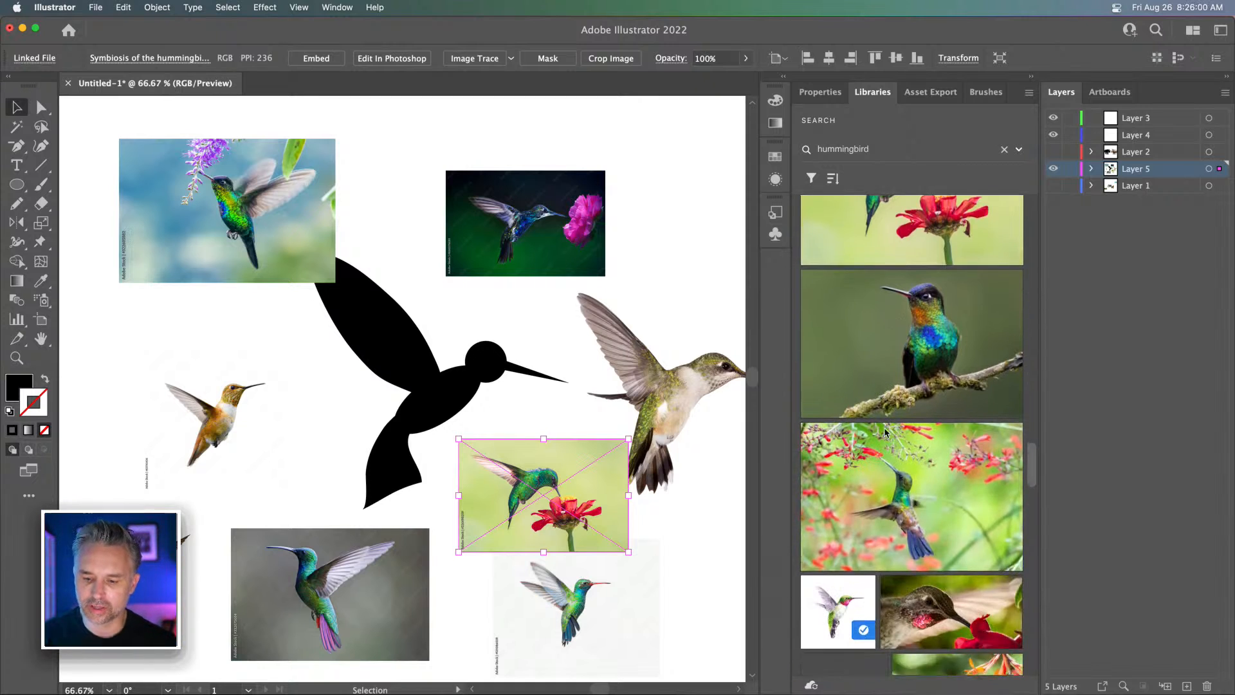
pyautogui.scroll(-1, 822, 355)
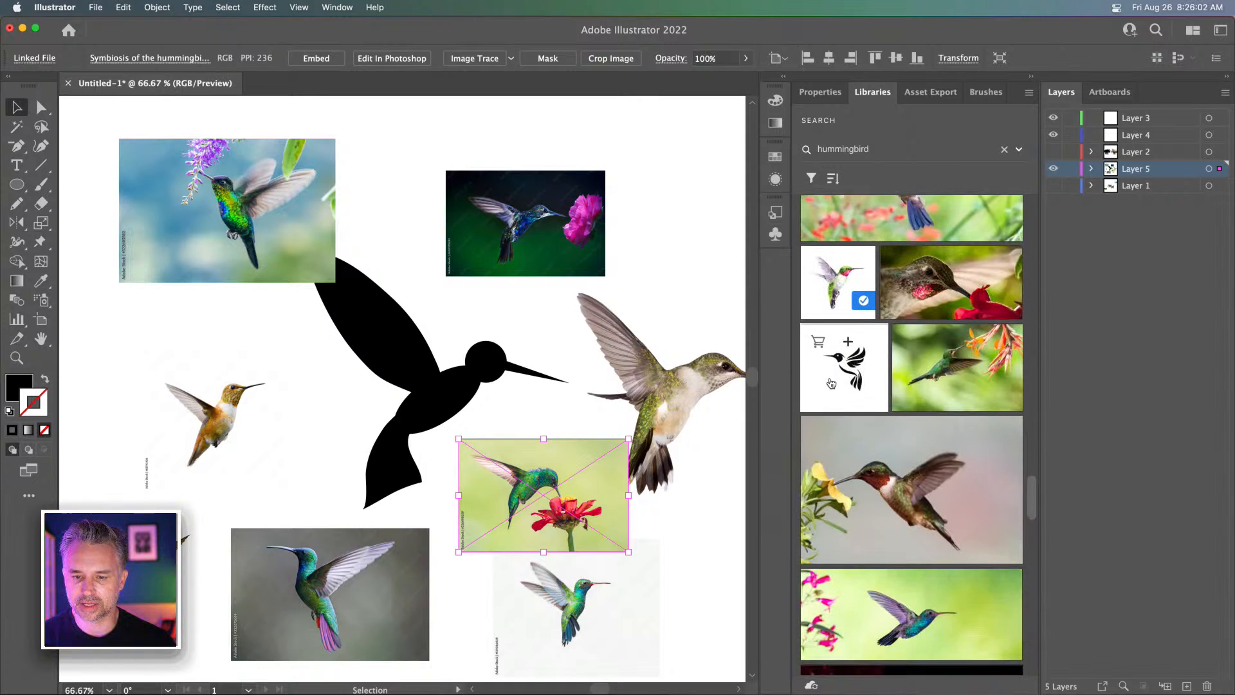
pyautogui.moveTo(807, 260)
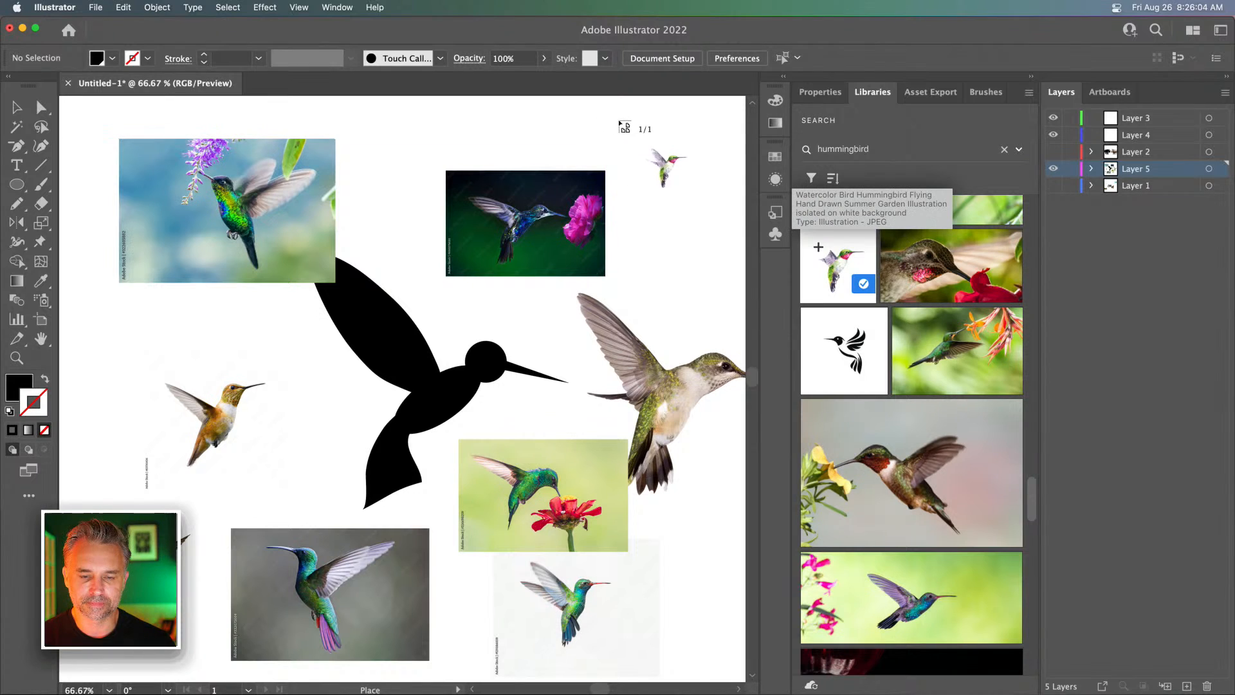
pyautogui.moveTo(617, 119); pyautogui.dragTo(736, 235)
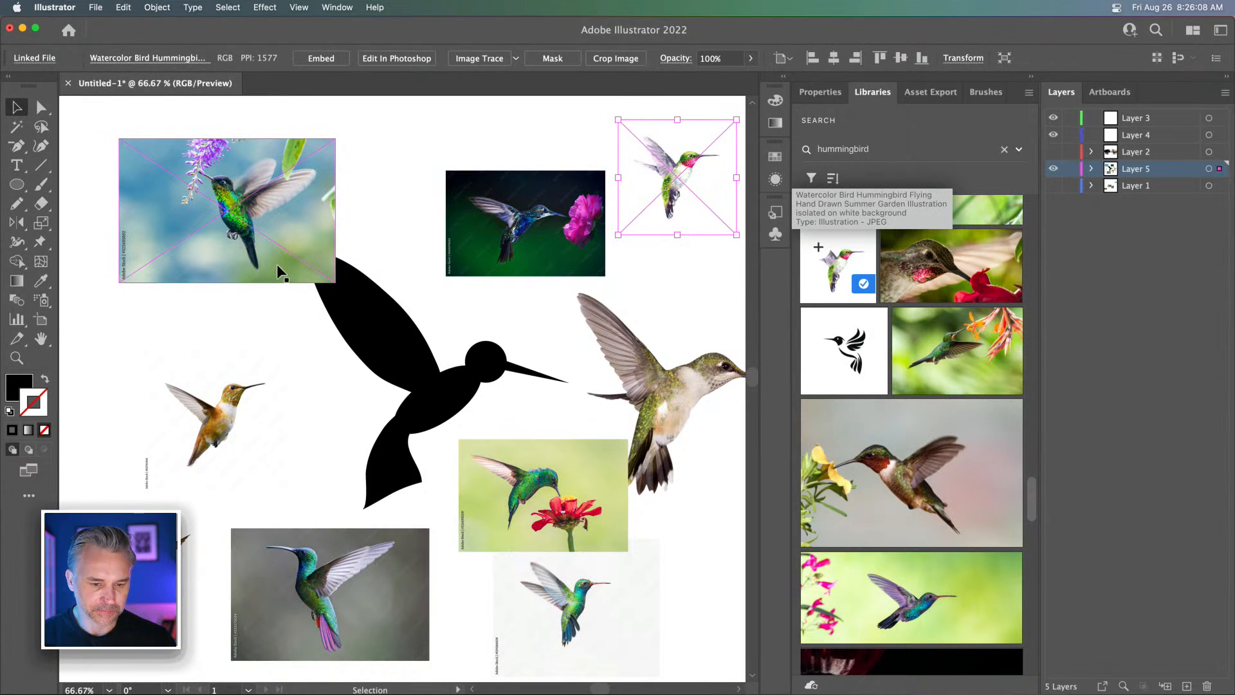
# Move the Green Violet-ear photo up and left, clear of the silhouette's wing, and collapse the layer list to widen the canvas
pyautogui.click(241, 233)
pyautogui.moveTo(242, 234); pyautogui.dragTo(191, 182)
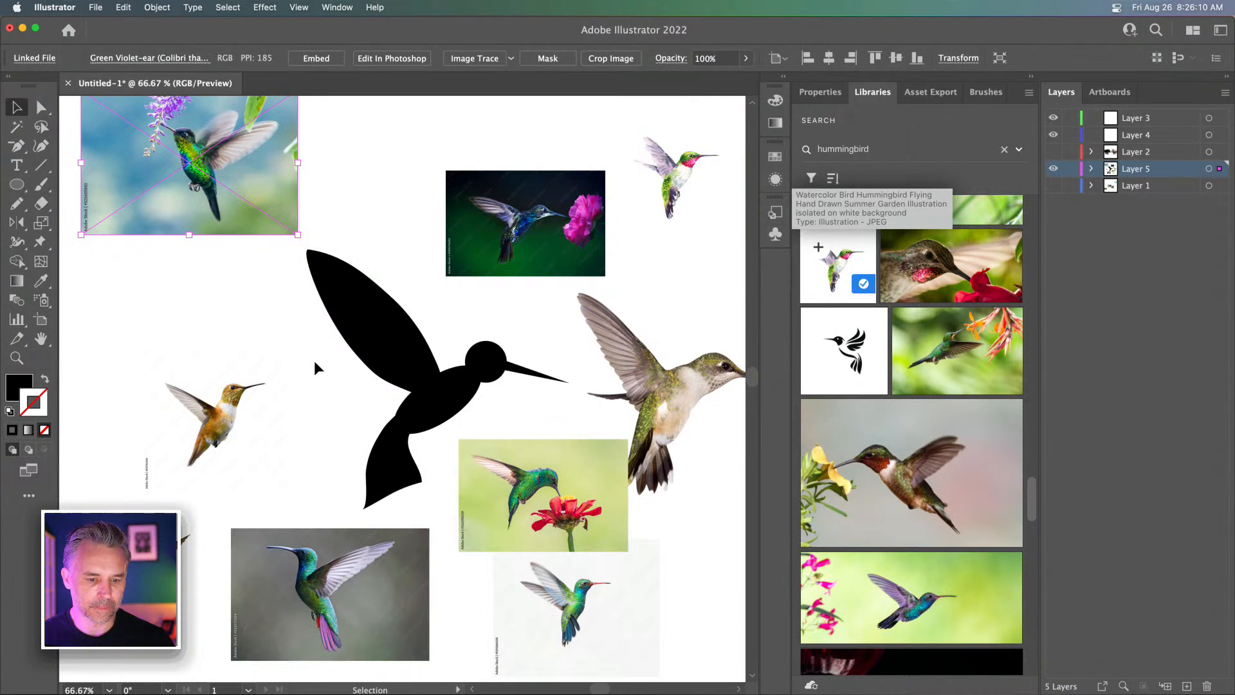
pyautogui.press('super+1')
pyautogui.moveTo(711, 587); pyautogui.dragTo(370, 209)
pyautogui.moveTo(464, 315); pyautogui.dragTo(439, 267)
pyautogui.click(1226, 78)
# Narrow the tail's end by moving its right corner anchor inward and shifting the pointed tip slightly to the right
pyautogui.moveTo(507, 490); pyautogui.dragTo(595, 304)
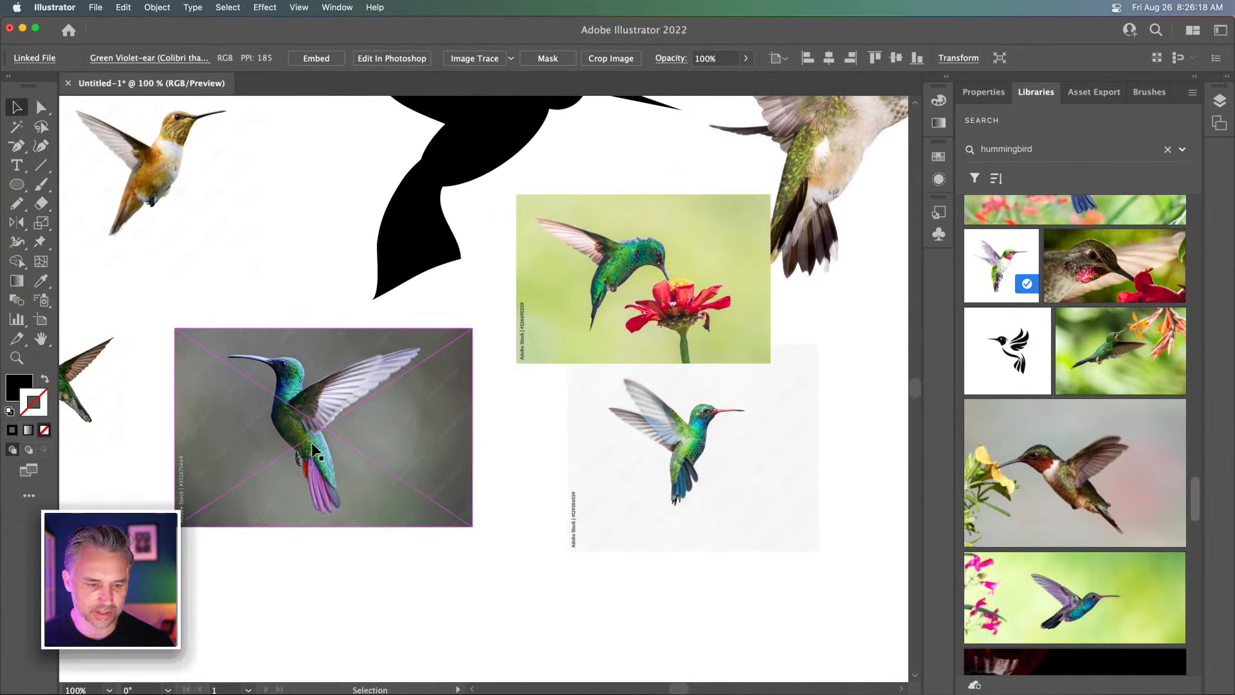
pyautogui.moveTo(341, 256); pyautogui.dragTo(326, 457)
pyautogui.click(38, 107)
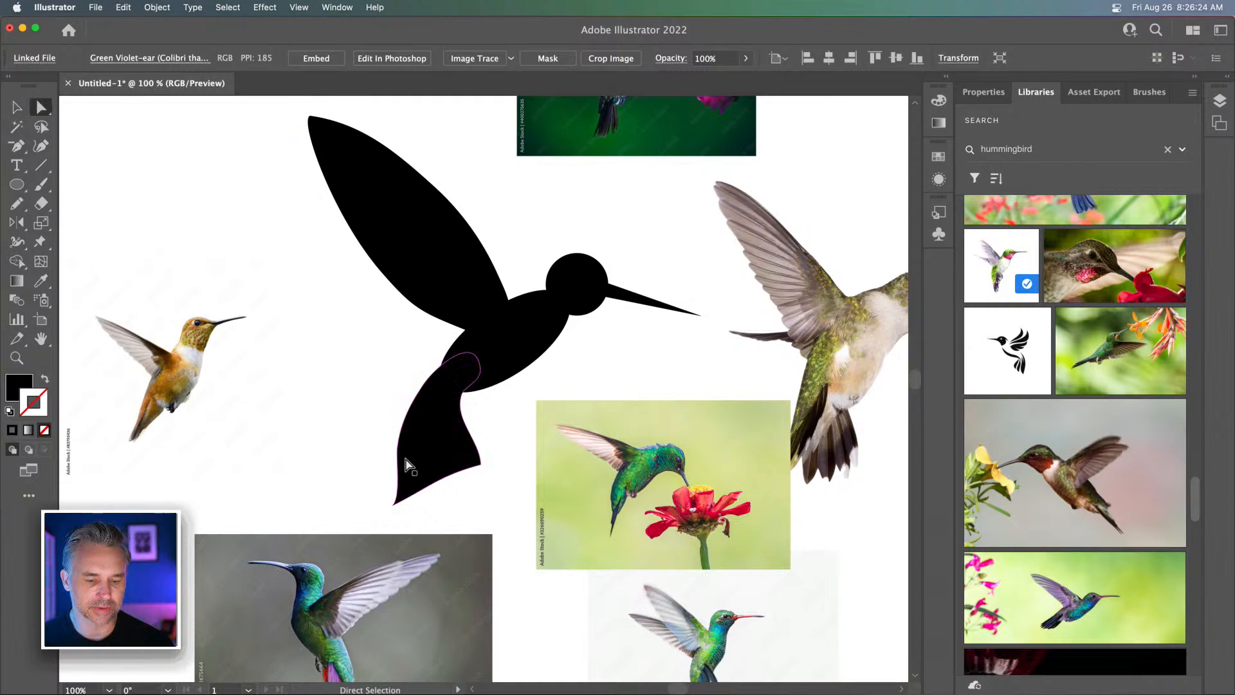
pyautogui.click(432, 463)
pyautogui.moveTo(481, 463); pyautogui.dragTo(460, 463)
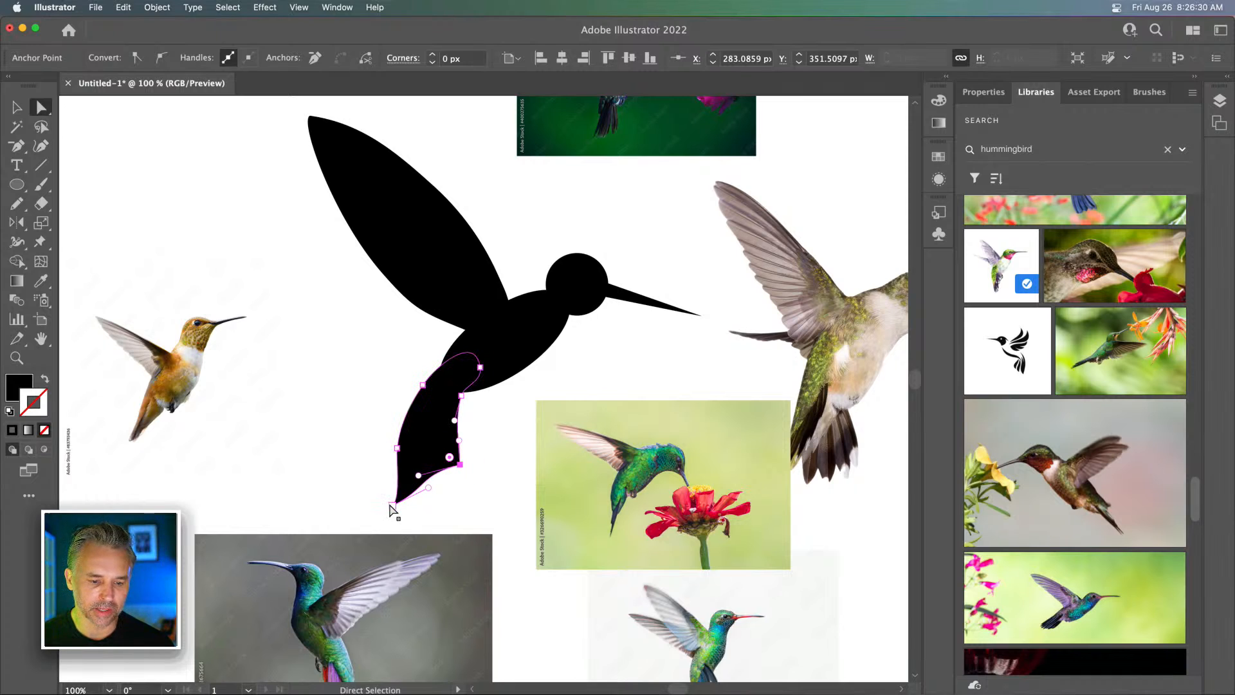
pyautogui.moveTo(392, 505); pyautogui.dragTo(404, 503)
# Slim the tail by moving both anchors on its left edge up and inward toward the body
pyautogui.moveTo(397, 448); pyautogui.dragTo(403, 443)
pyautogui.moveTo(423, 385); pyautogui.dragTo(451, 345)
pyautogui.click(423, 385)
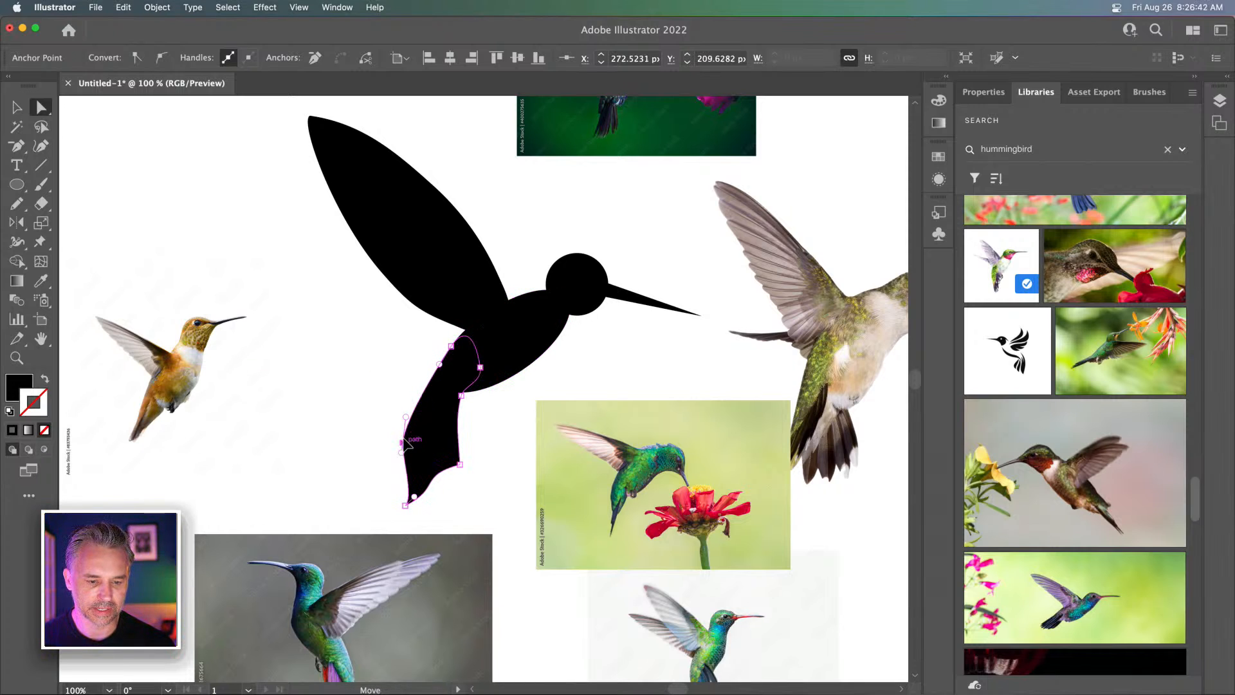
pyautogui.moveTo(407, 440); pyautogui.dragTo(420, 426)
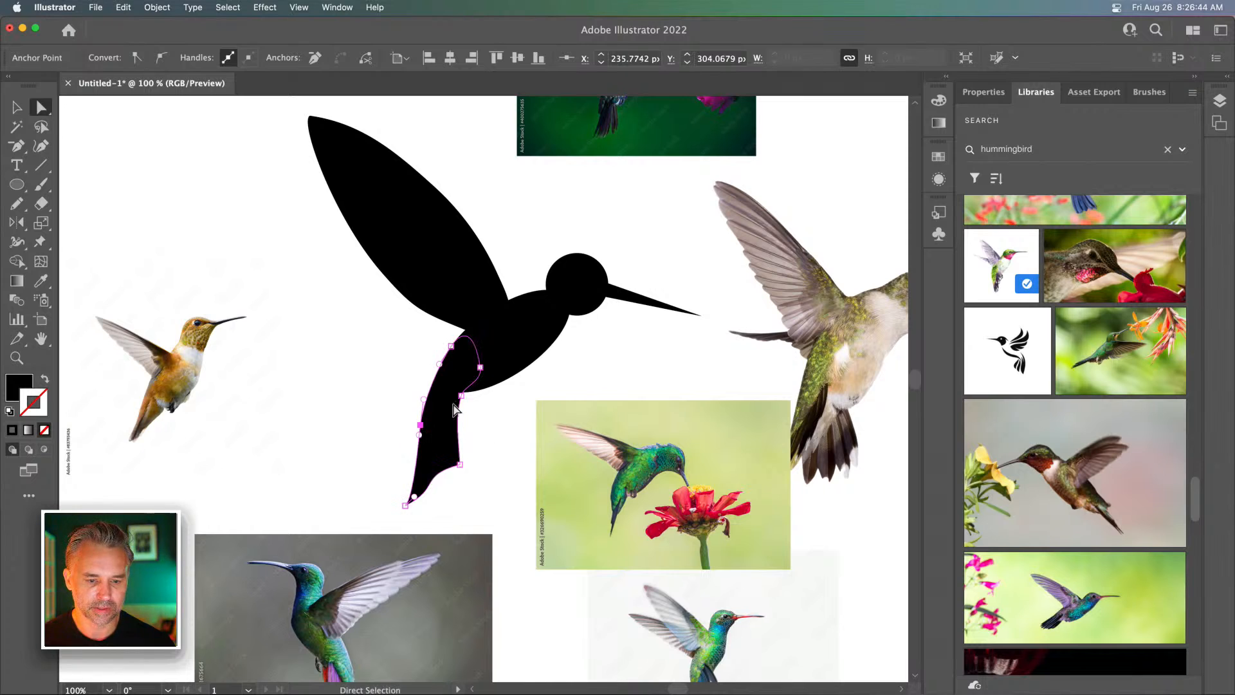
# Adjust the anchor joining the tail's inner edge to the belly, aligning its handle with the body's curve, and deselect
pyautogui.moveTo(456, 384); pyautogui.dragTo(481, 387)
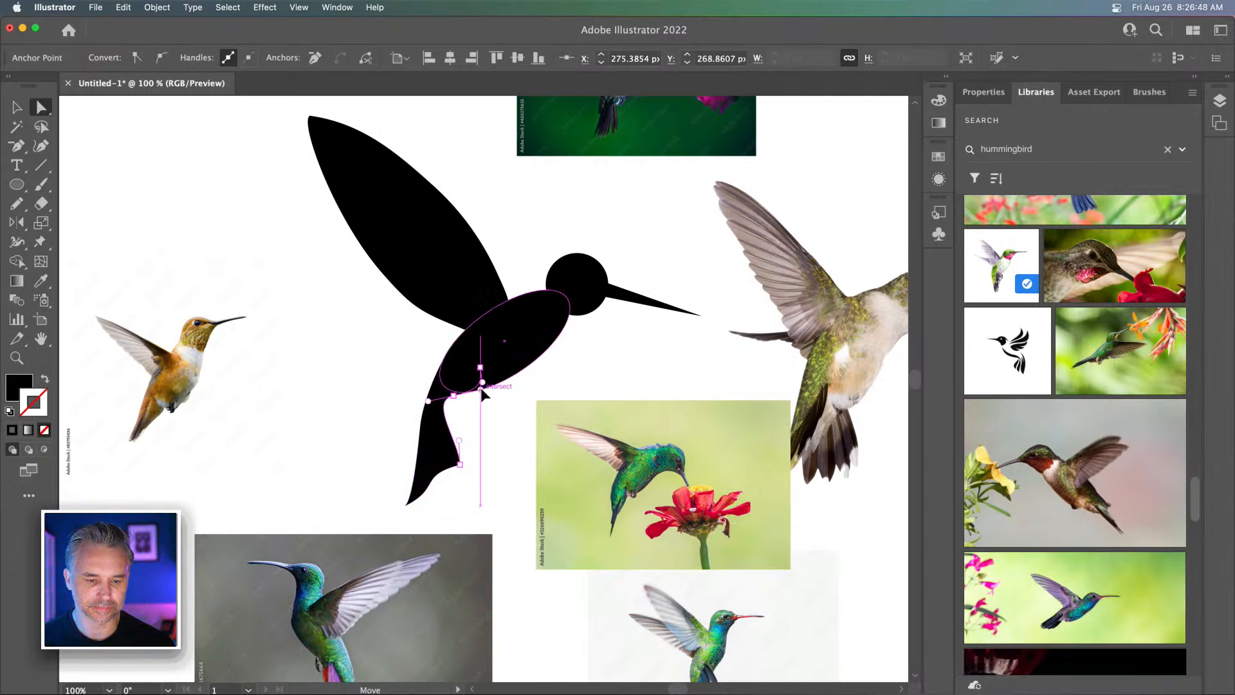
pyautogui.click(301, 376)
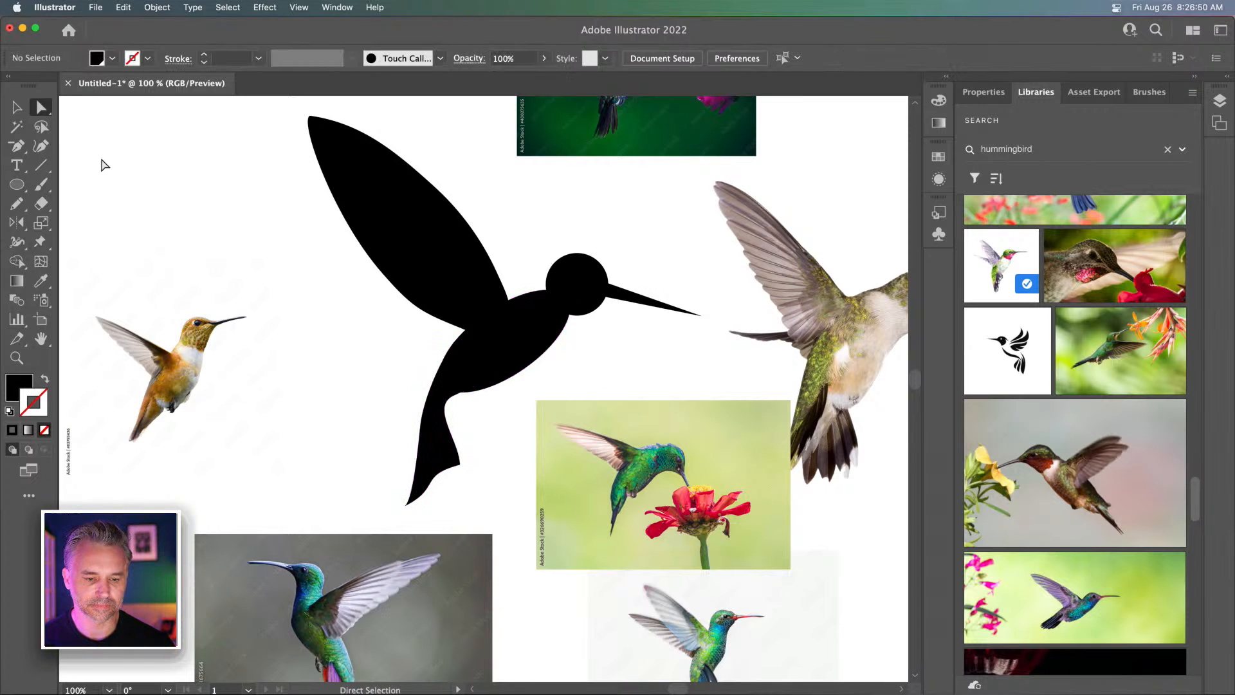
pyautogui.click(17, 107)
pyautogui.moveTo(299, 267); pyautogui.dragTo(330, 369)
pyautogui.moveTo(318, 324); pyautogui.dragTo(270, 250)
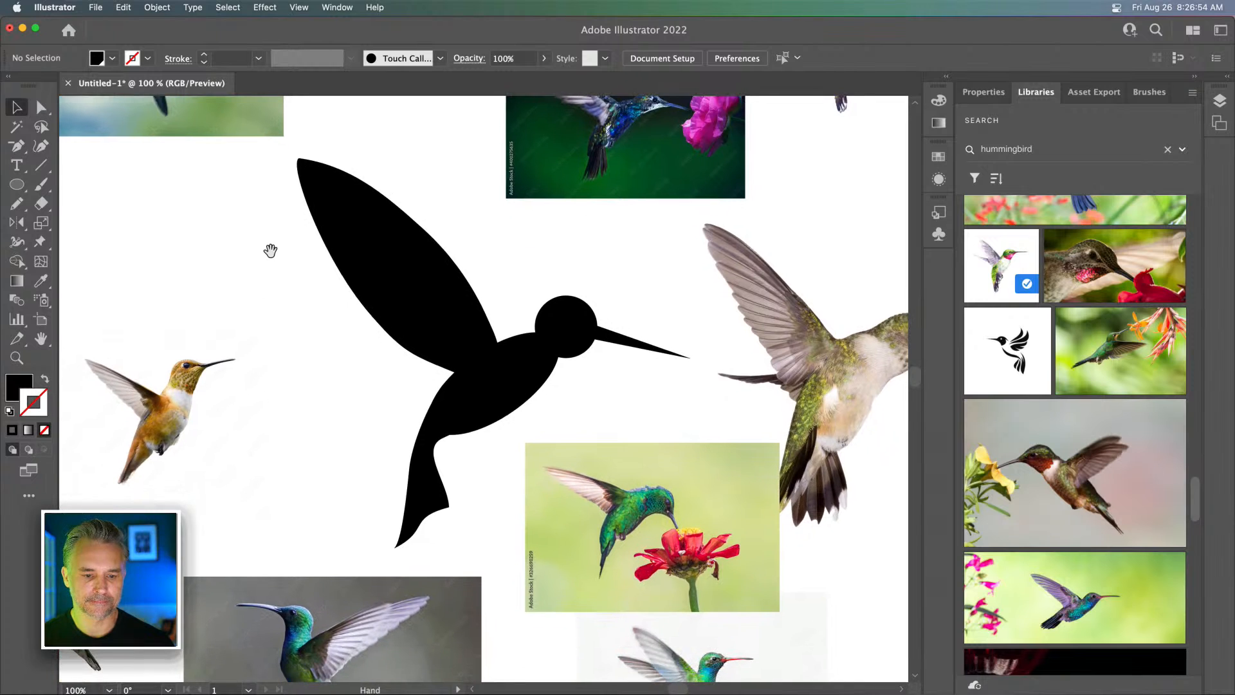
# Shorten the lower handle of the tail's right corner anchor so the end edge curves outward, and deselect the tail
pyautogui.click(418, 518)
pyautogui.keyDown('shift'); pyautogui.click(171, 316); pyautogui.keyUp('shift')
pyautogui.moveTo(360, 459); pyautogui.dragTo(400, 320)
pyautogui.click(42, 108)
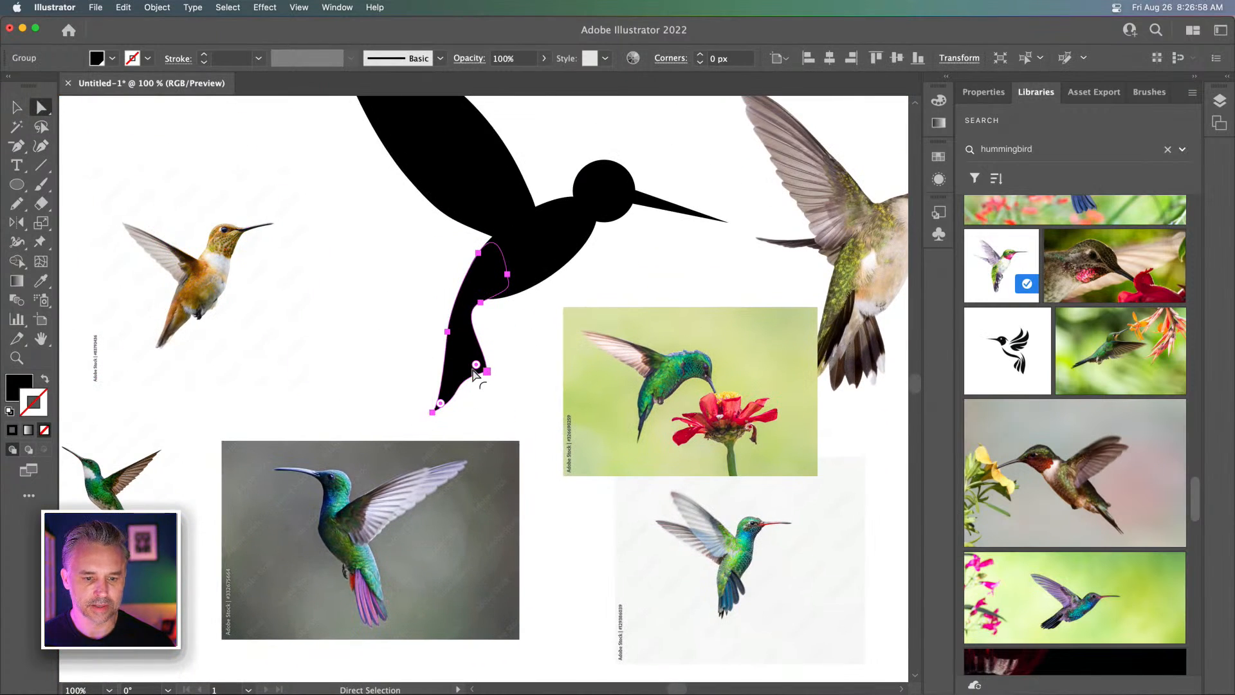
pyautogui.press('super+equal')
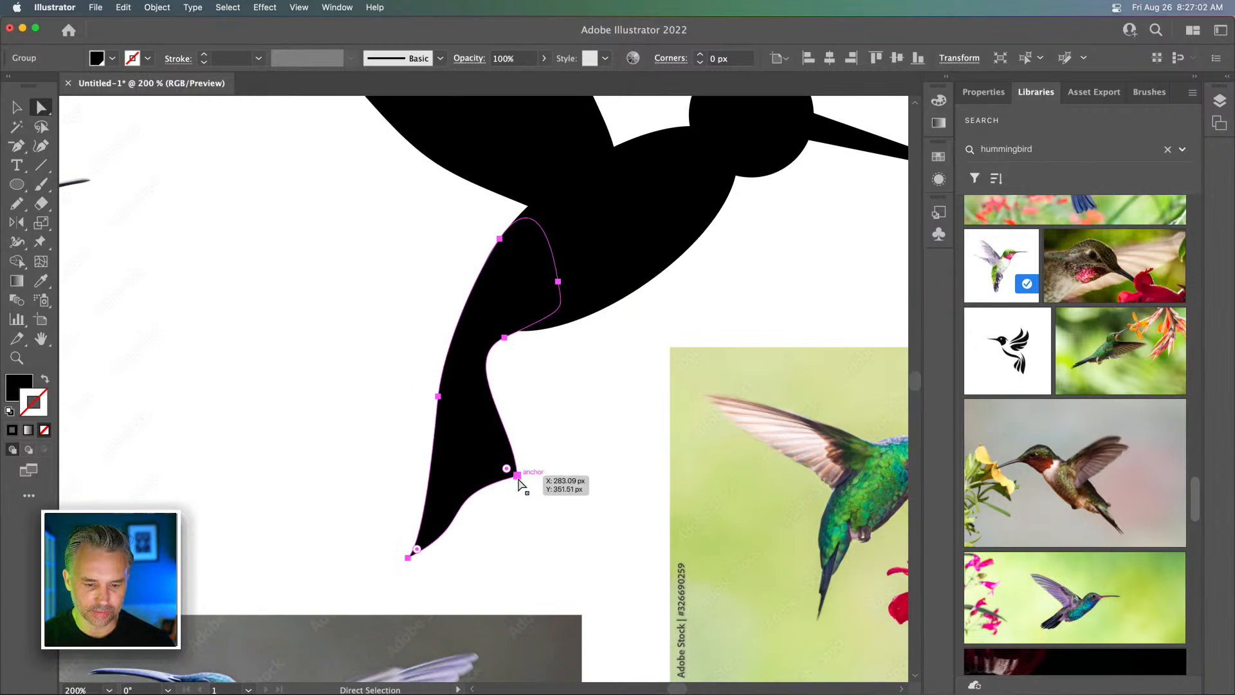
pyautogui.hotkey('shift', 'c')
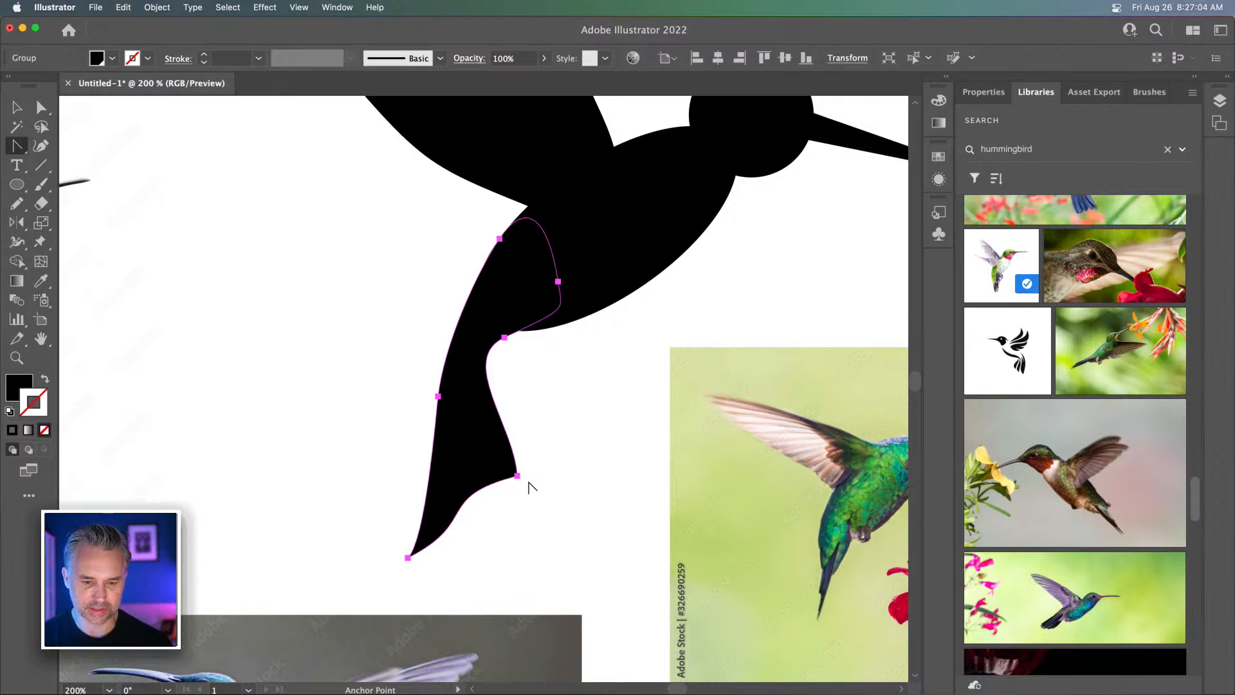
pyautogui.press('a')
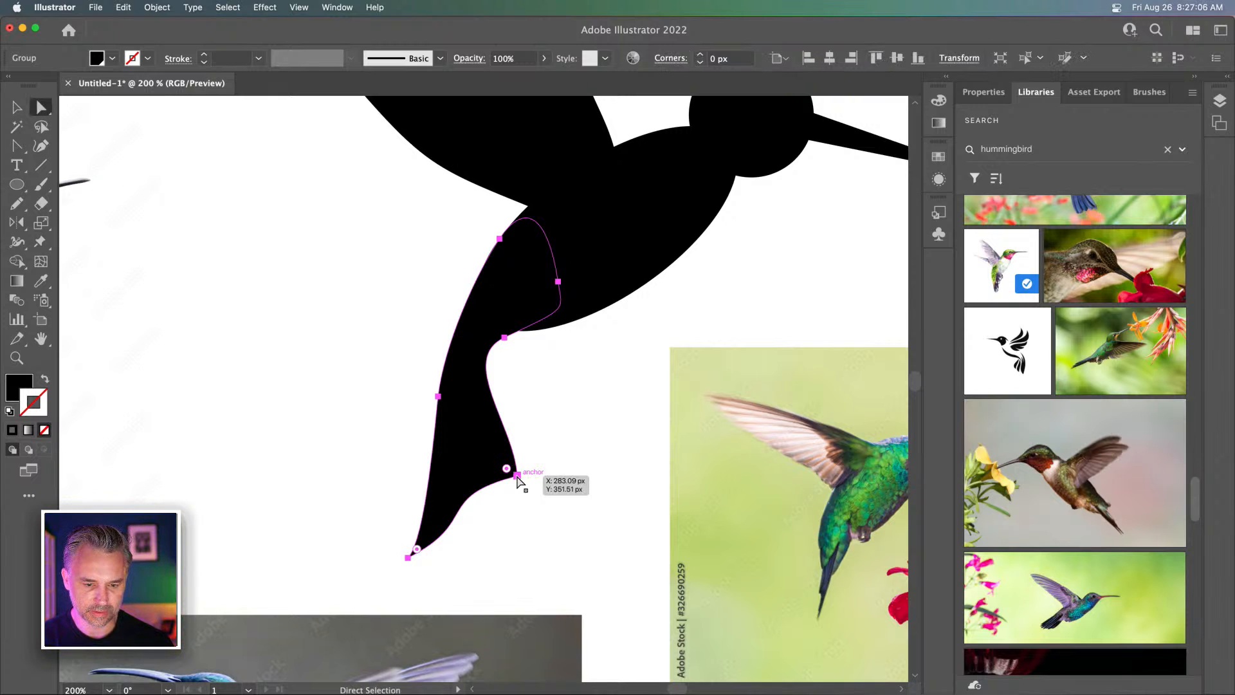
pyautogui.click(517, 475)
pyautogui.moveTo(436, 498); pyautogui.dragTo(499, 503)
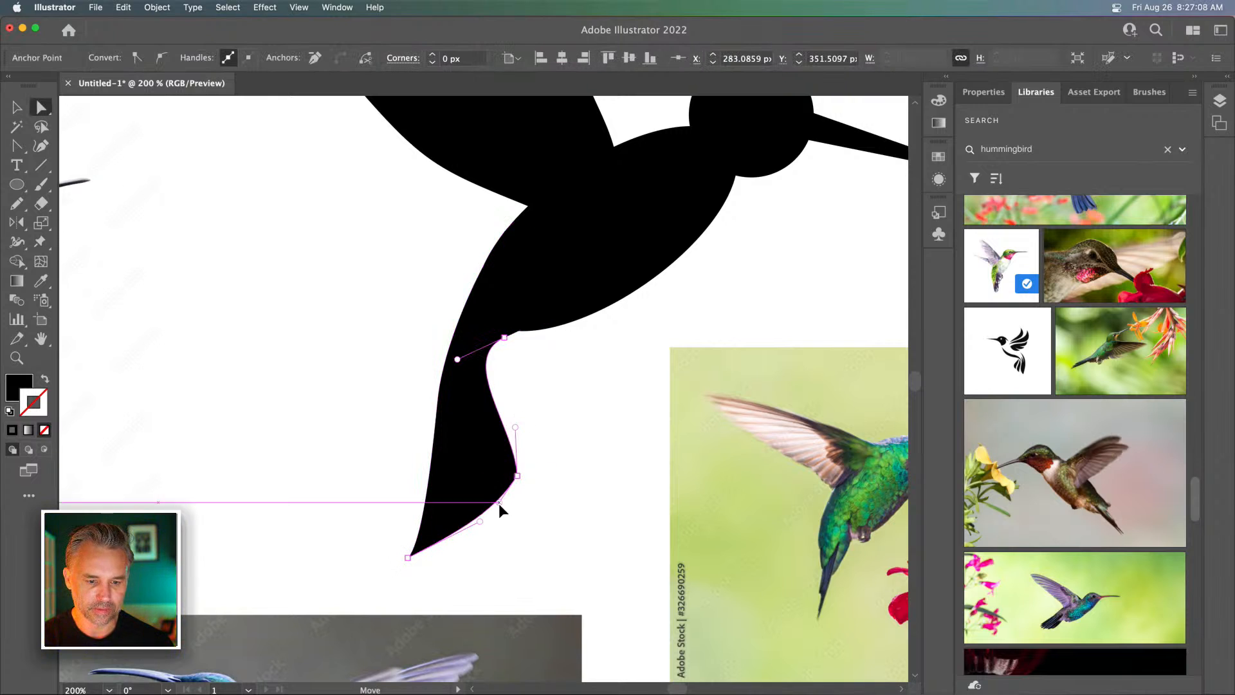
pyautogui.click(336, 297)
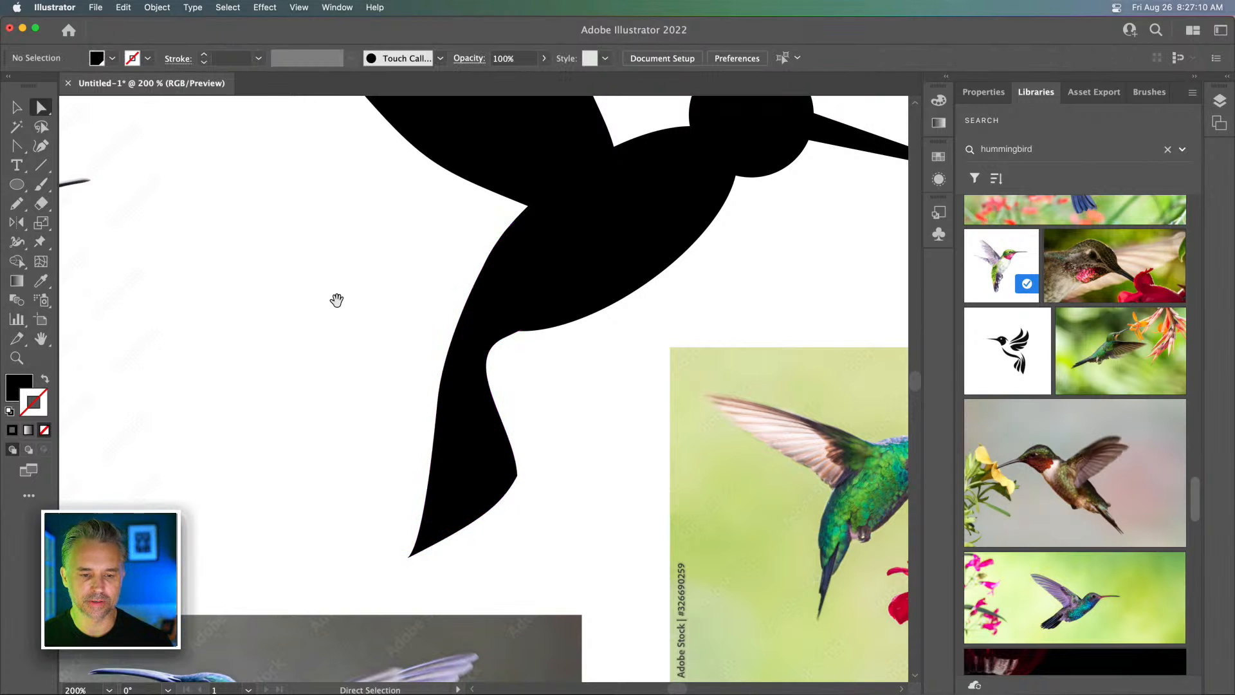
# Move the tail's hidden inner anchor down to the belly edge, shorten the handle of the tail-belly joint anchor, and deselect the tail
pyautogui.moveTo(337, 298); pyautogui.dragTo(234, 460)
pyautogui.click(409, 492)
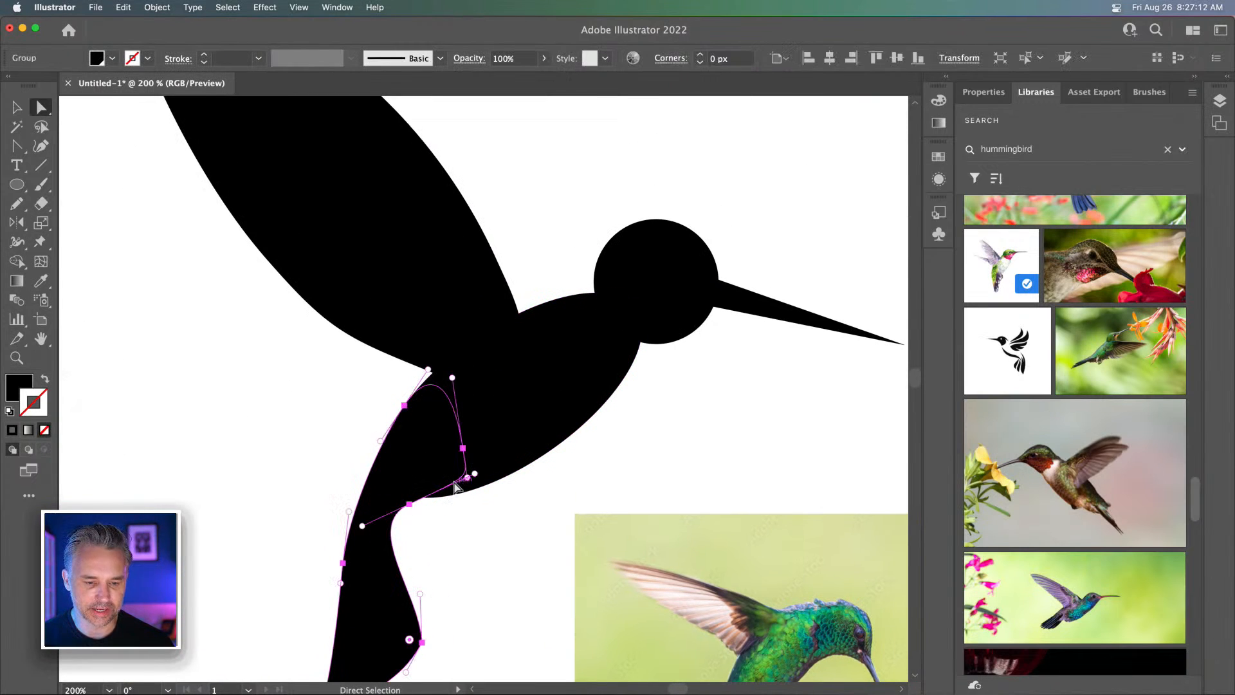
pyautogui.click(462, 446)
pyautogui.moveTo(463, 450); pyautogui.dragTo(468, 478)
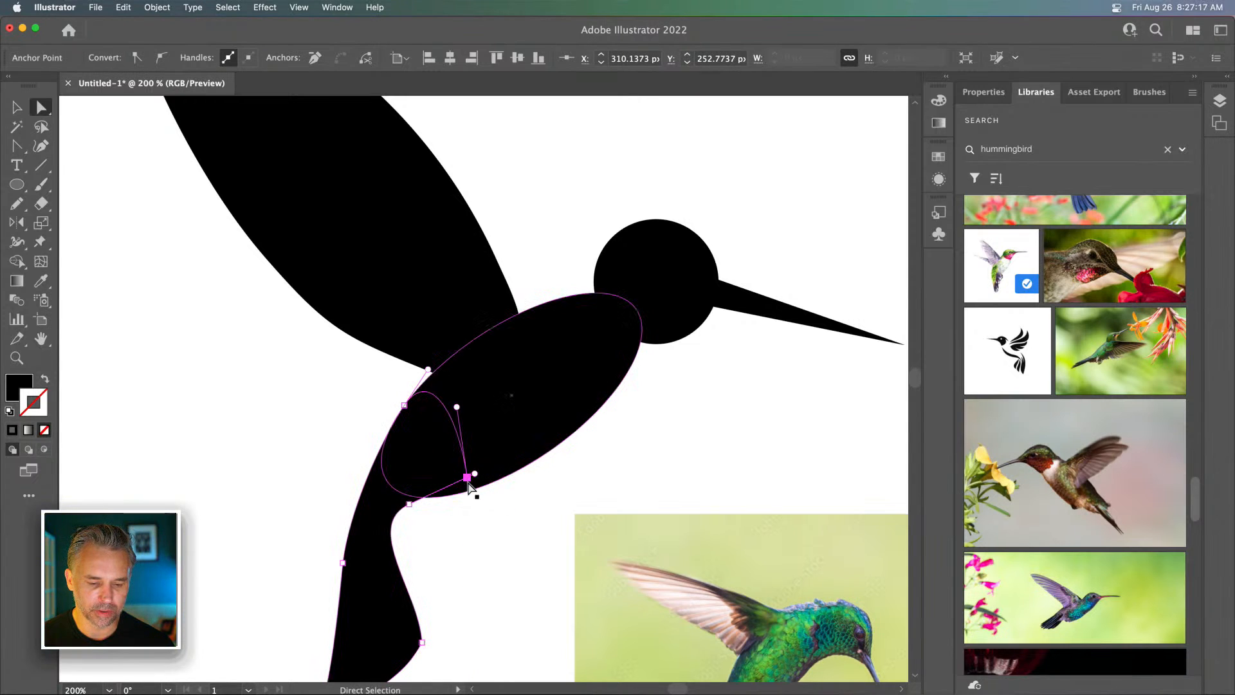
pyautogui.click(410, 504)
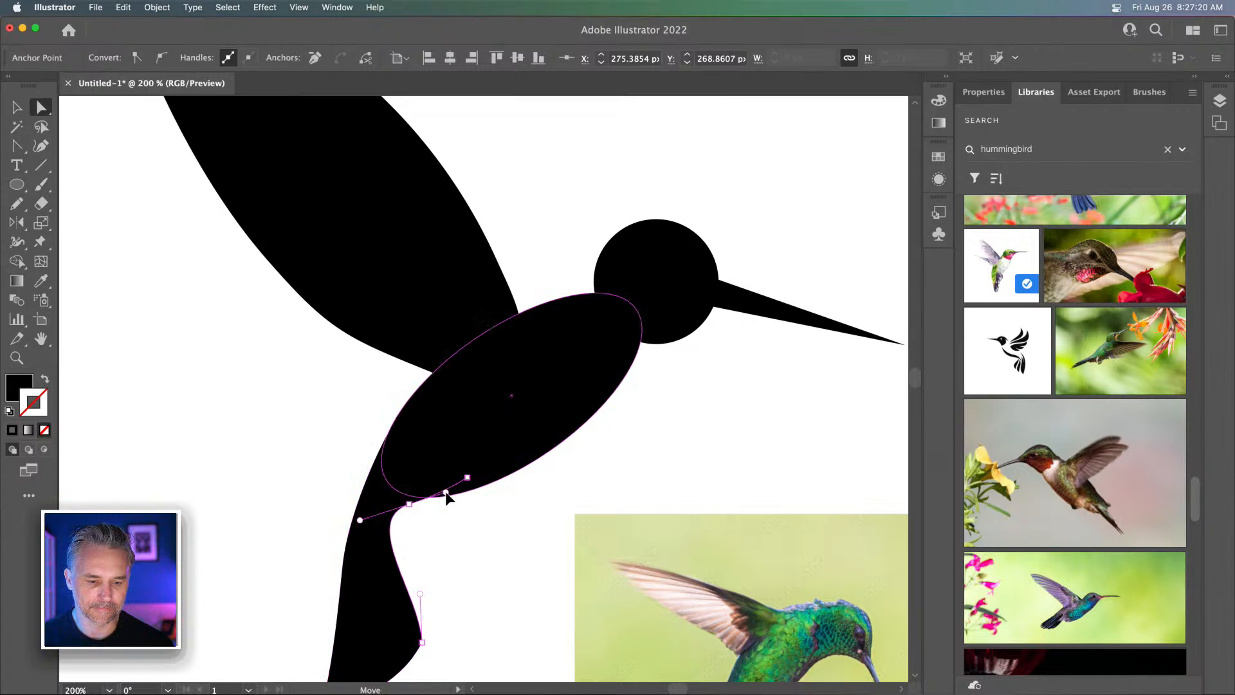
pyautogui.moveTo(445, 491); pyautogui.dragTo(422, 501)
pyautogui.click(322, 431)
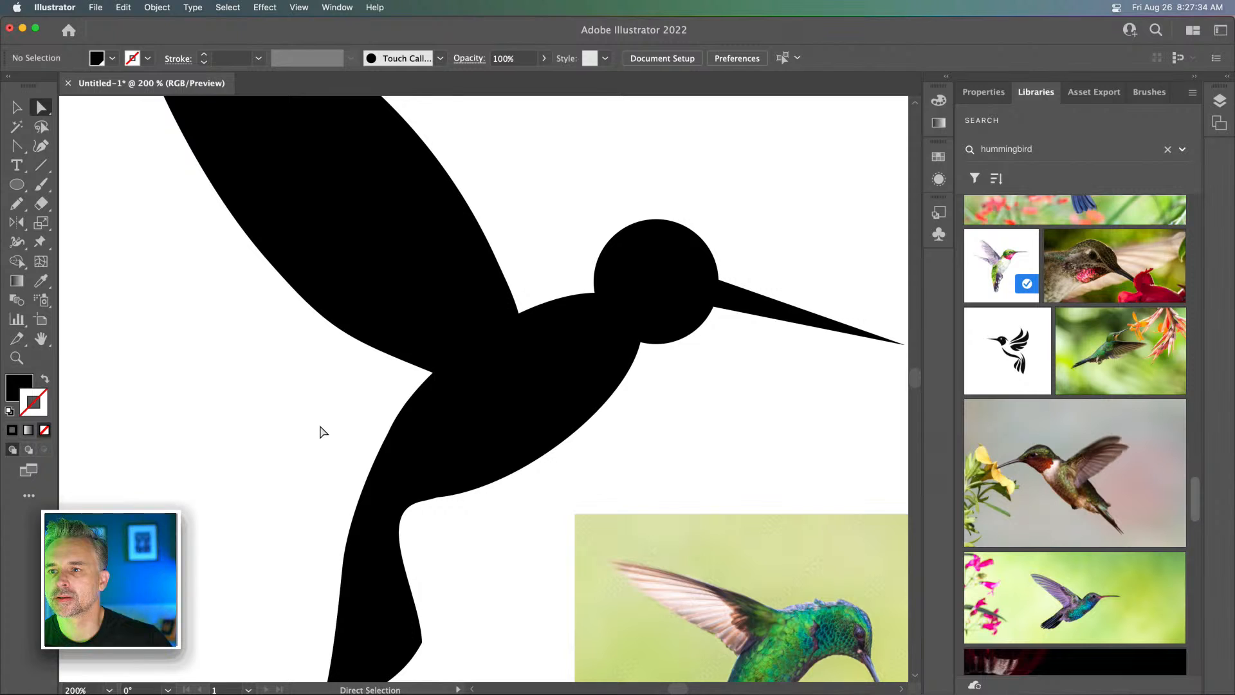
# Move the anchor at the wing's lower base slightly down and outward along the bird's back
pyautogui.press('super+minus')
pyautogui.press('super+minus')
pyautogui.press('super+minus')
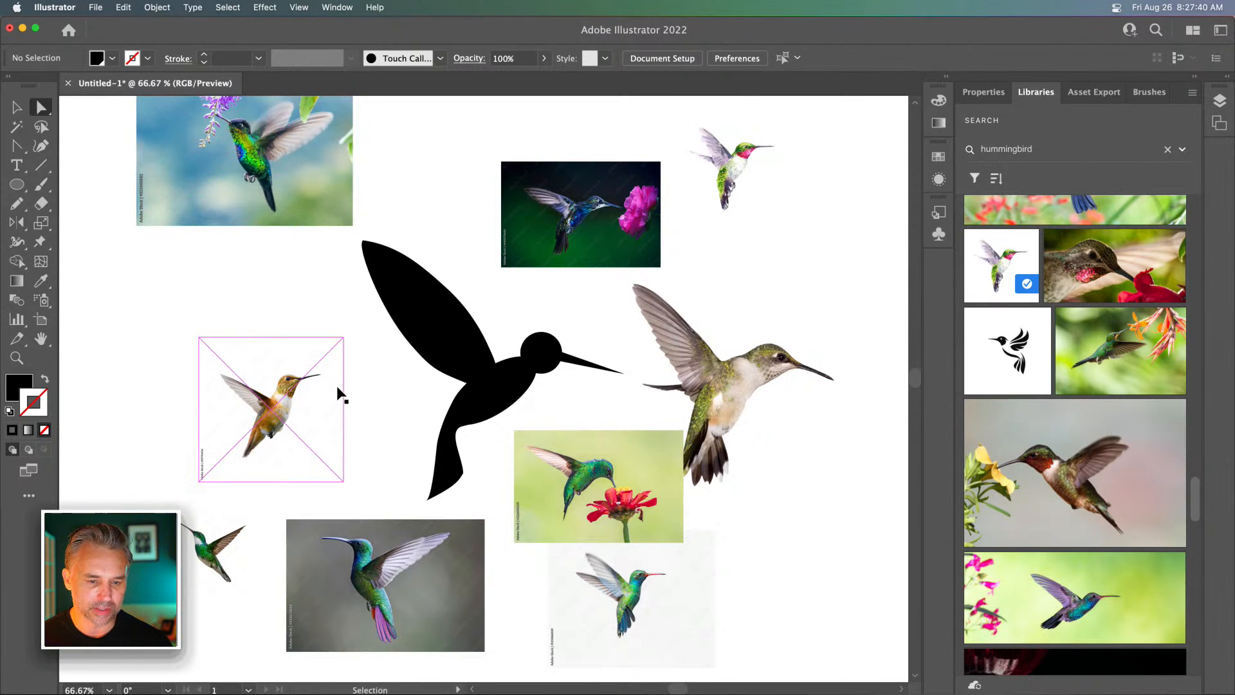
pyautogui.press('super+equal')
pyautogui.moveTo(360, 369); pyautogui.dragTo(432, 403)
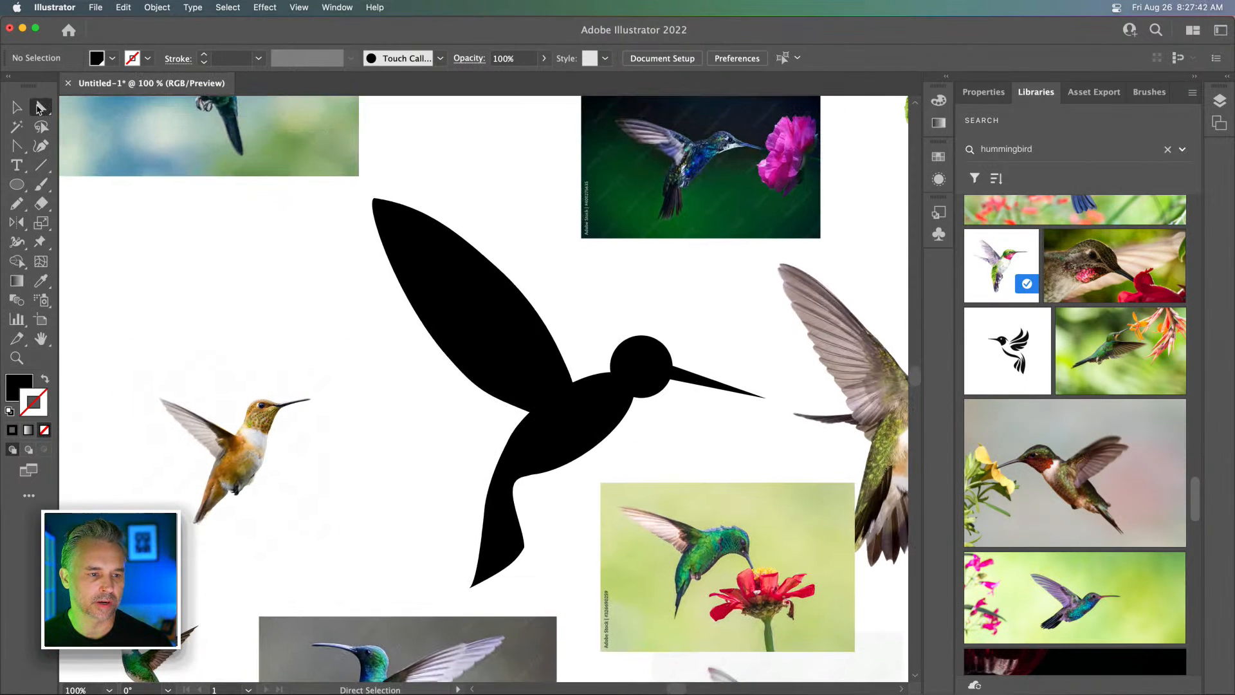
pyautogui.click(483, 367)
pyautogui.moveTo(528, 418)
pyautogui.mouseDown()
pyautogui.moveTo(533, 427)
pyautogui.moveTo(515, 427)
pyautogui.mouseUp()
pyautogui.click(535, 418)
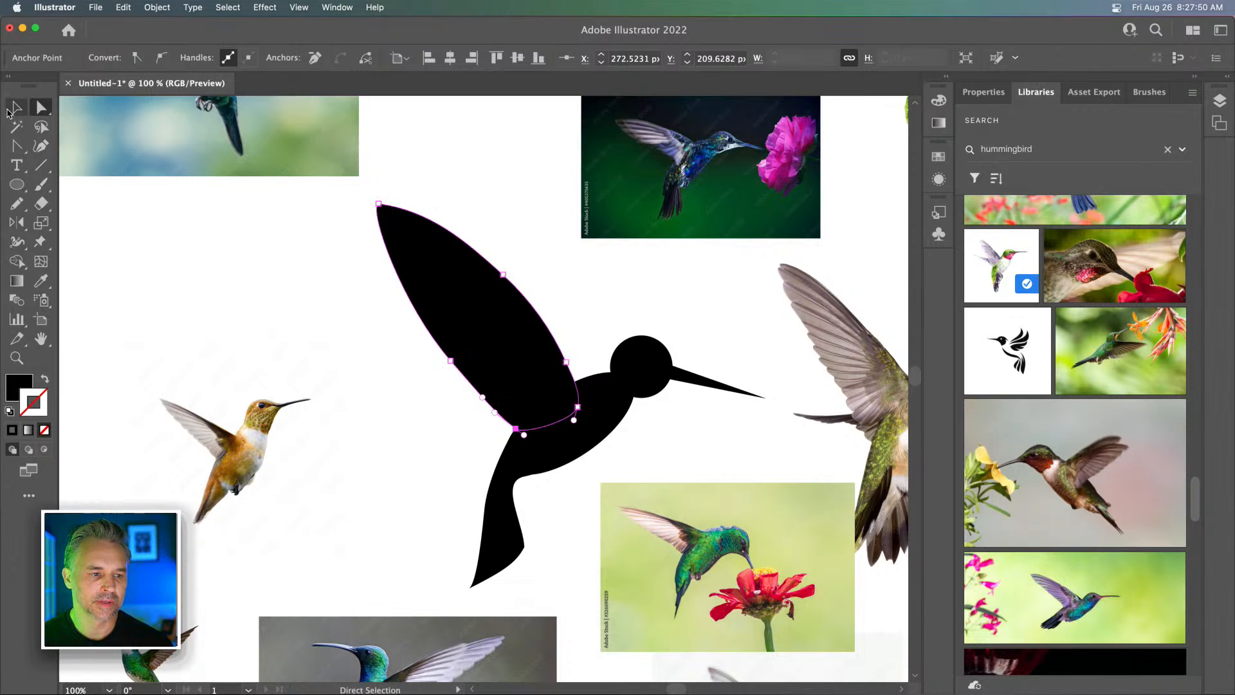
# Scale the whole wing down from its tip toward the body and deselect it
pyautogui.click(15, 109)
pyautogui.moveTo(376, 204); pyautogui.dragTo(403, 235)
pyautogui.click(348, 255)
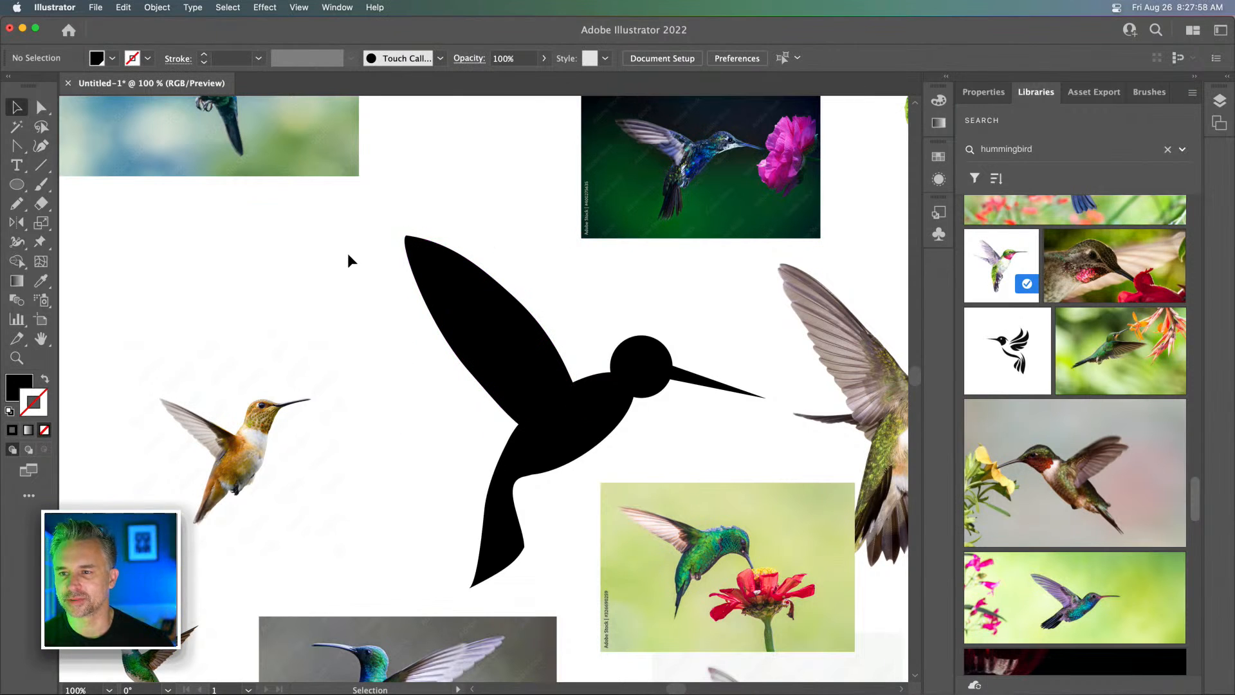
pyautogui.moveTo(350, 257); pyautogui.dragTo(217, 235)
pyautogui.click(188, 242)
pyautogui.click(198, 176)
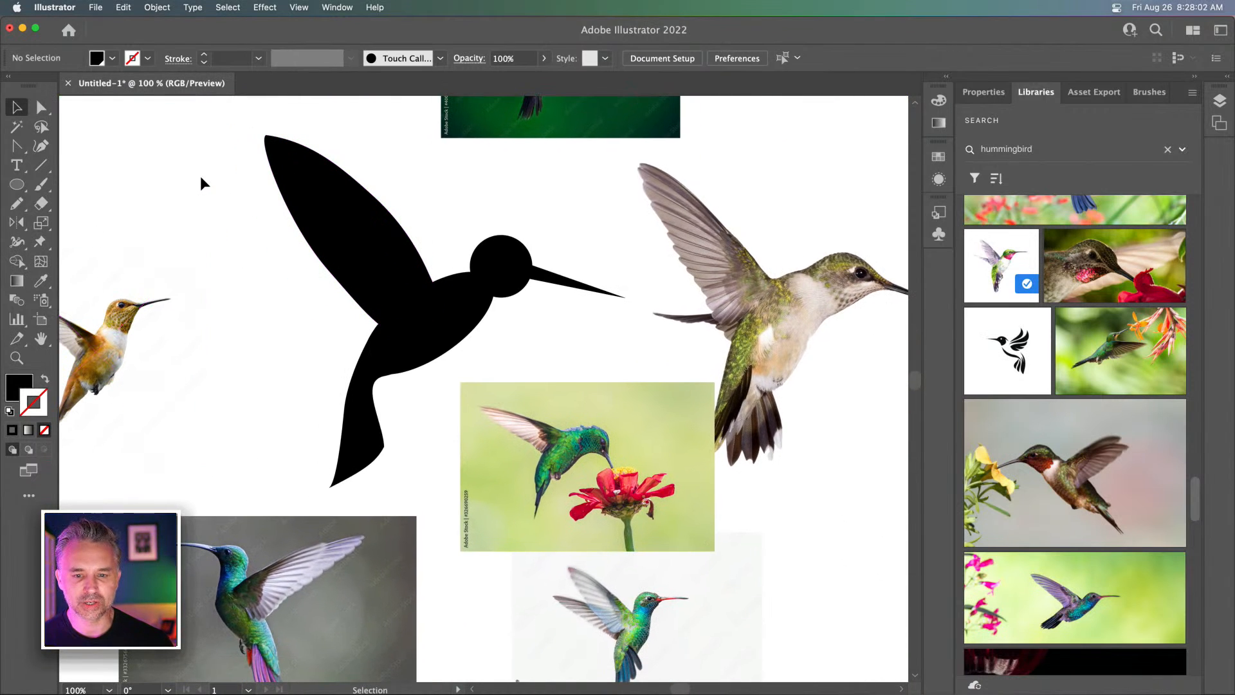
pyautogui.moveTo(210, 180); pyautogui.dragTo(358, 278)
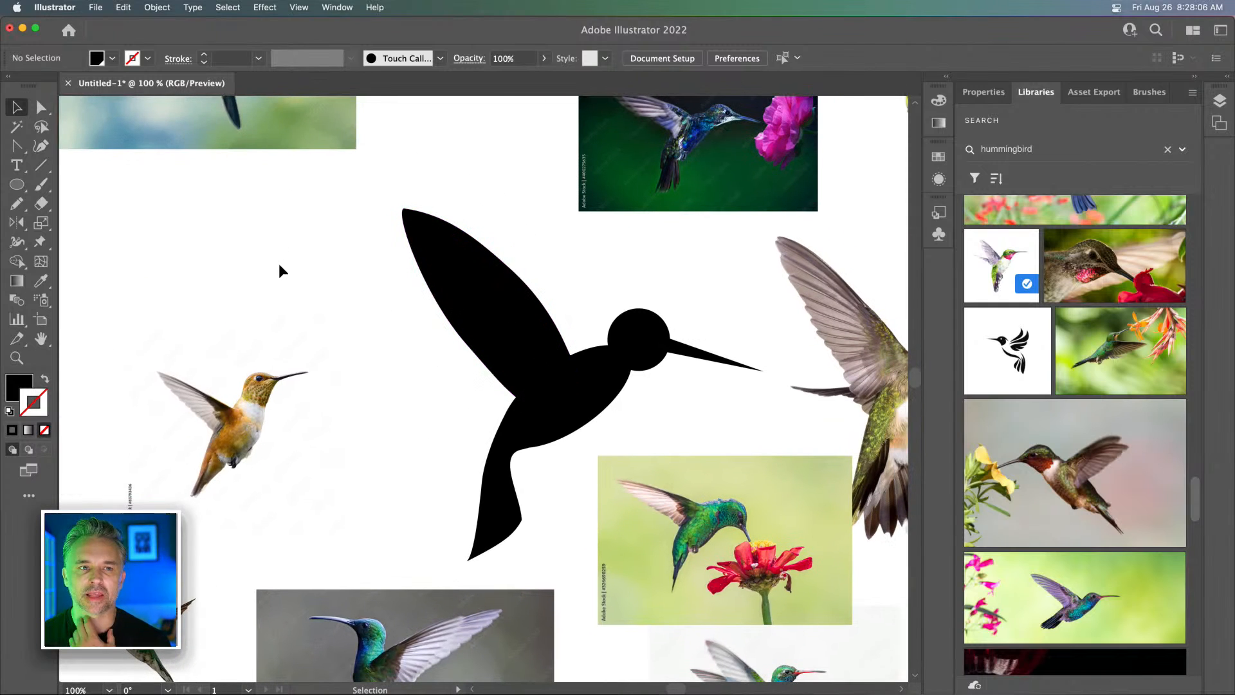
# Narrow the wing slightly by pulling its tip corner in toward the body, and deselect it
pyautogui.click(469, 276)
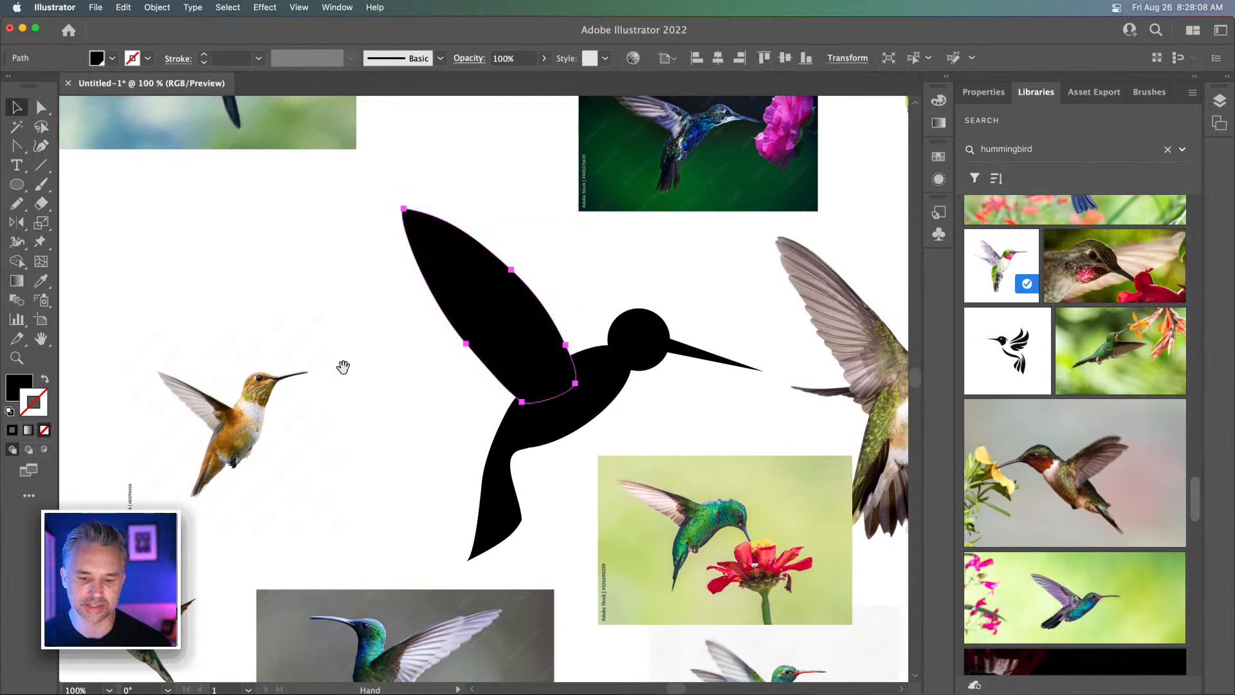
pyautogui.scroll(-5, 531, 254)
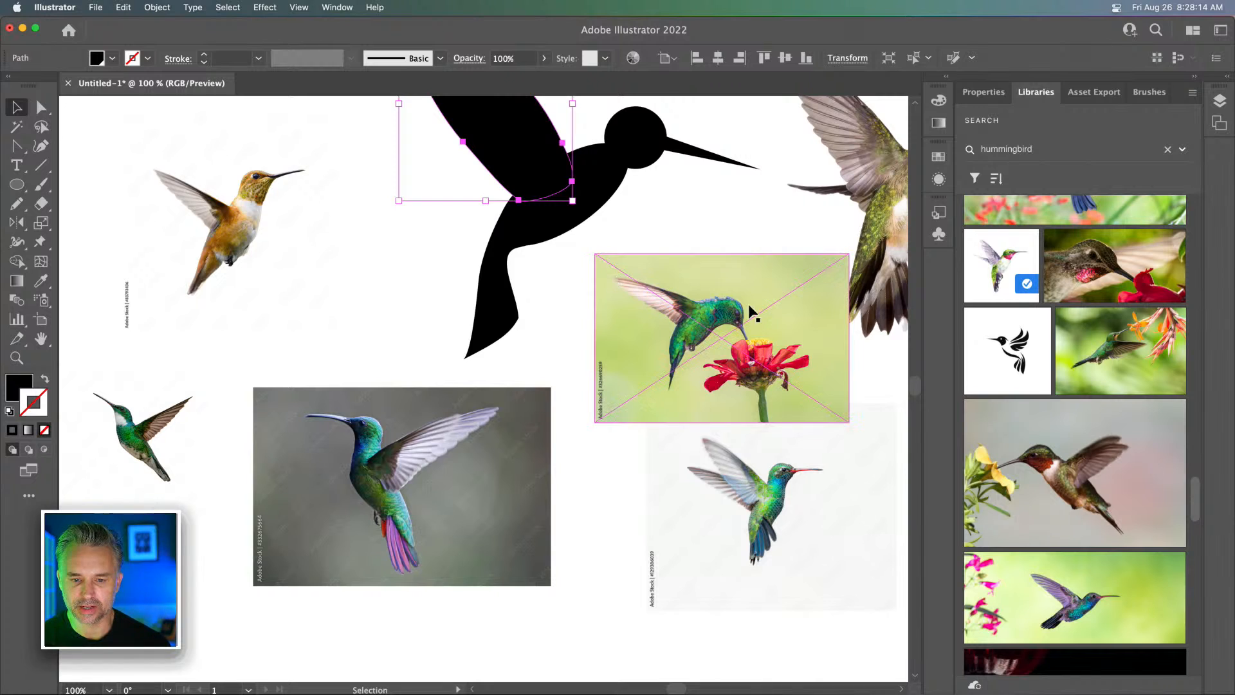
pyautogui.scroll(5, 446, 373)
pyautogui.moveTo(395, 188); pyautogui.dragTo(410, 194)
pyautogui.click(377, 196)
pyautogui.moveTo(373, 238); pyautogui.dragTo(287, 217)
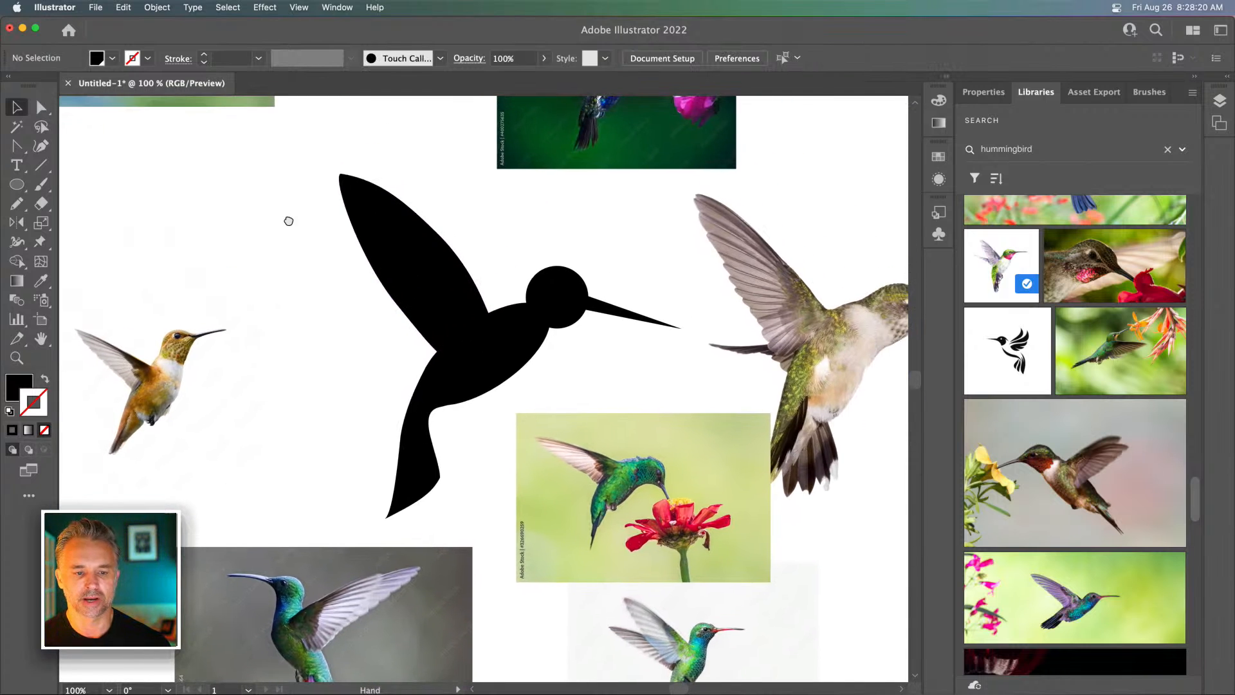
# Rotate the wing slightly counterclockwise so it leans farther back, and deselect it
pyautogui.click(370, 231)
pyautogui.moveTo(335, 167); pyautogui.dragTo(360, 222)
pyautogui.click(196, 212)
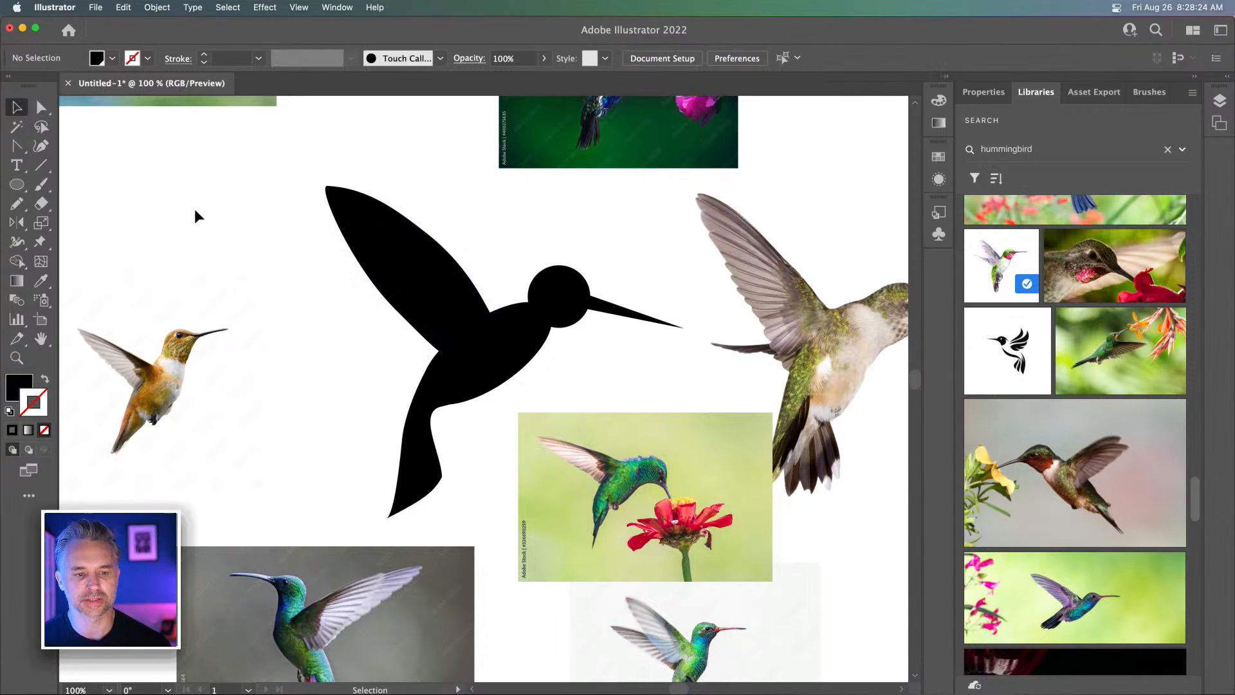
# Straighten the wing's rear edge by moving its middle anchor inward and angling the upper handle toward the wing, and deselect the wing
pyautogui.moveTo(289, 303); pyautogui.dragTo(328, 328)
pyautogui.click(41, 107)
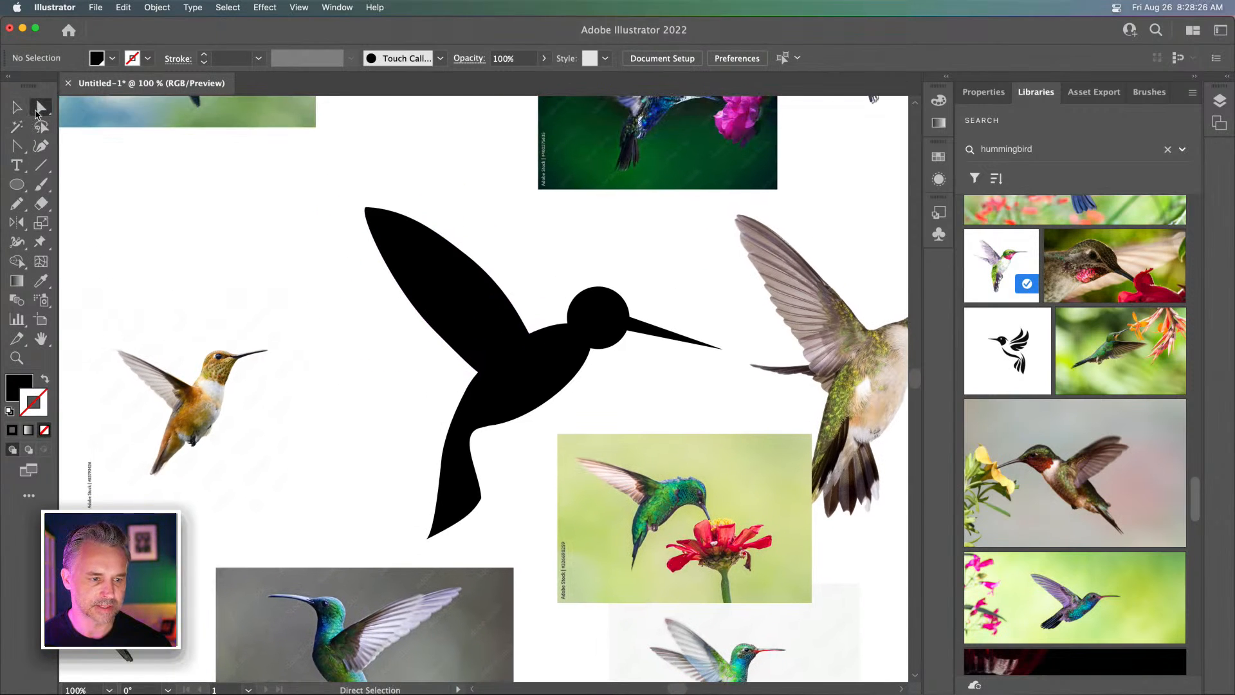
pyautogui.click(425, 325)
pyautogui.moveTo(422, 323)
pyautogui.mouseDown()
pyautogui.moveTo(455, 327)
pyautogui.moveTo(426, 324)
pyautogui.moveTo(440, 331)
pyautogui.mouseUp()
pyautogui.click(396, 284)
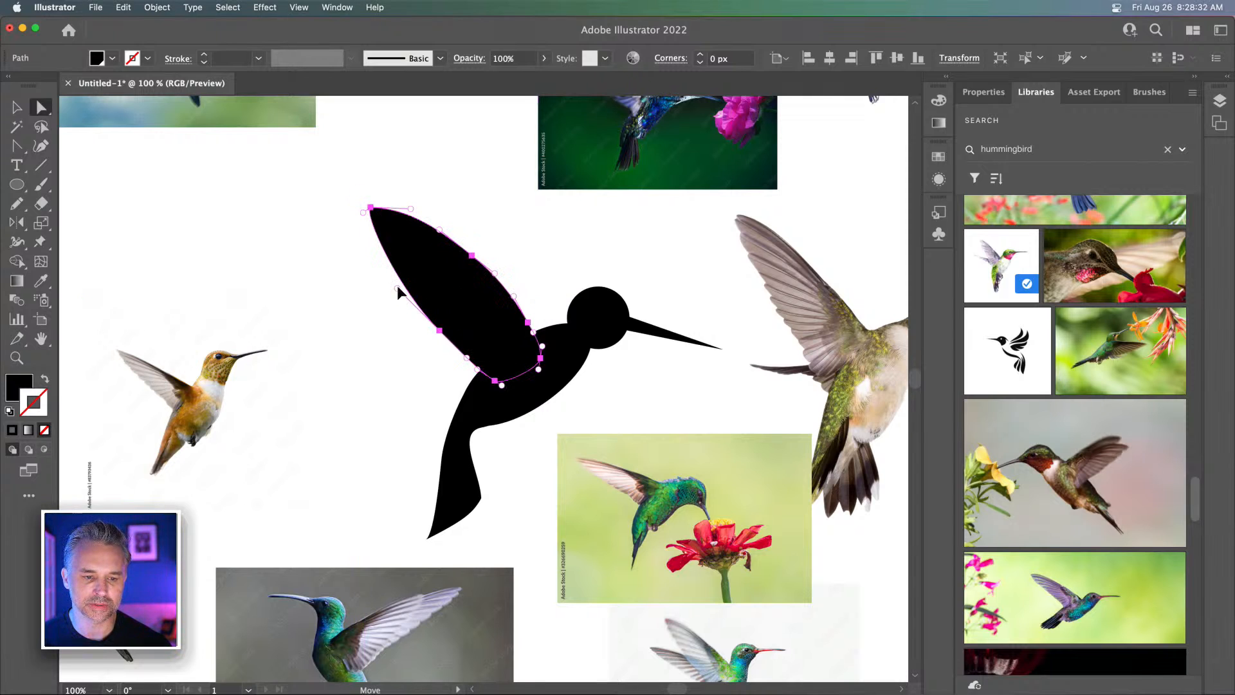
pyautogui.moveTo(400, 280); pyautogui.dragTo(408, 265)
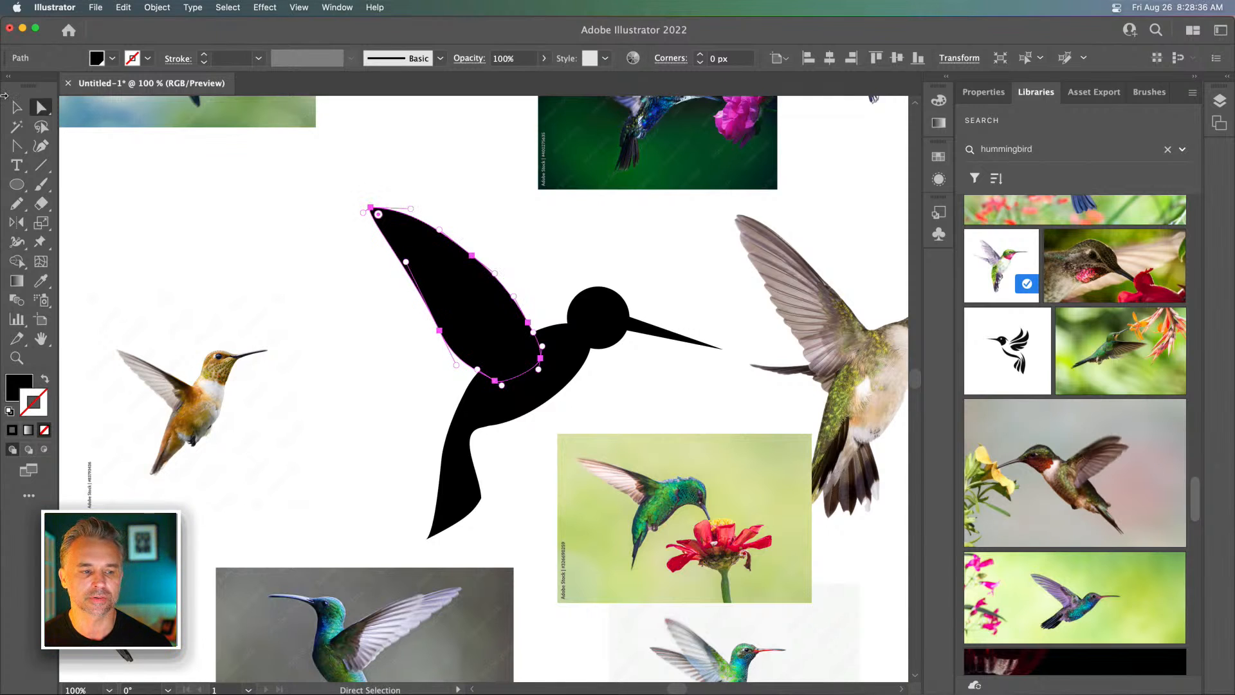
pyautogui.click(13, 109)
pyautogui.click(154, 200)
# Round out the wing's front edge by moving its upper anchor outward, and shift the wing's lower base anchor slightly up and inward
pyautogui.press('space')
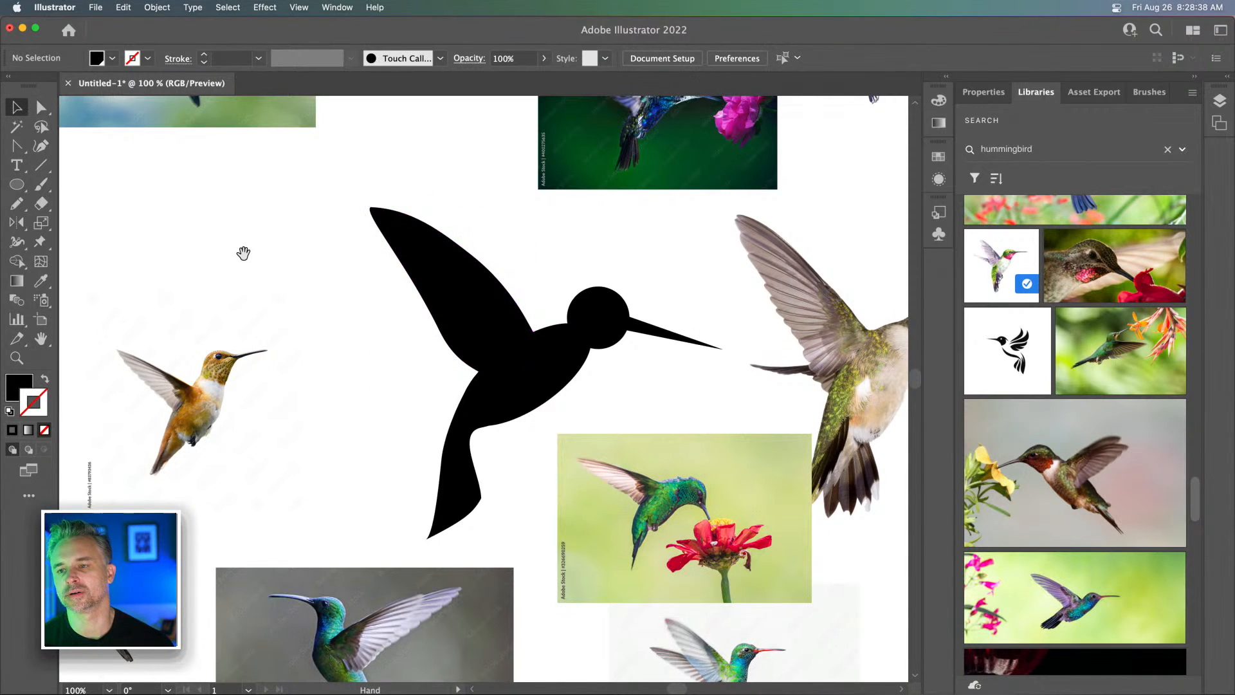
pyautogui.moveTo(243, 256); pyautogui.dragTo(227, 245)
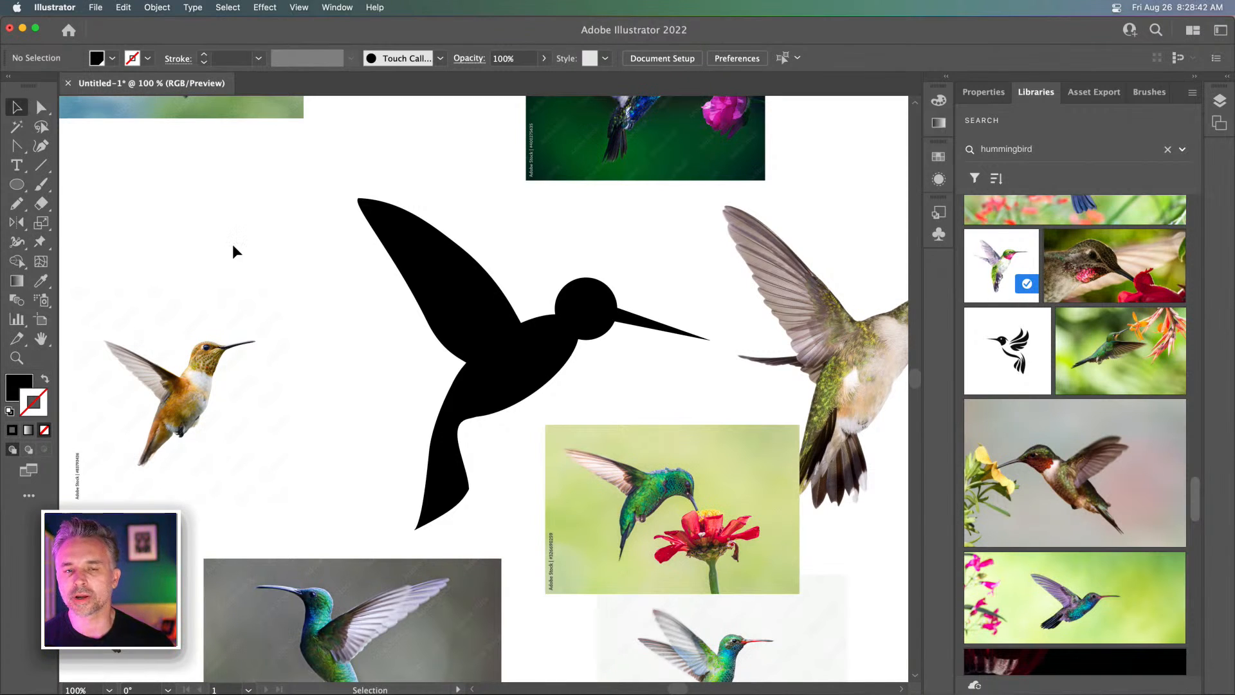
pyautogui.click(411, 247)
pyautogui.click(43, 109)
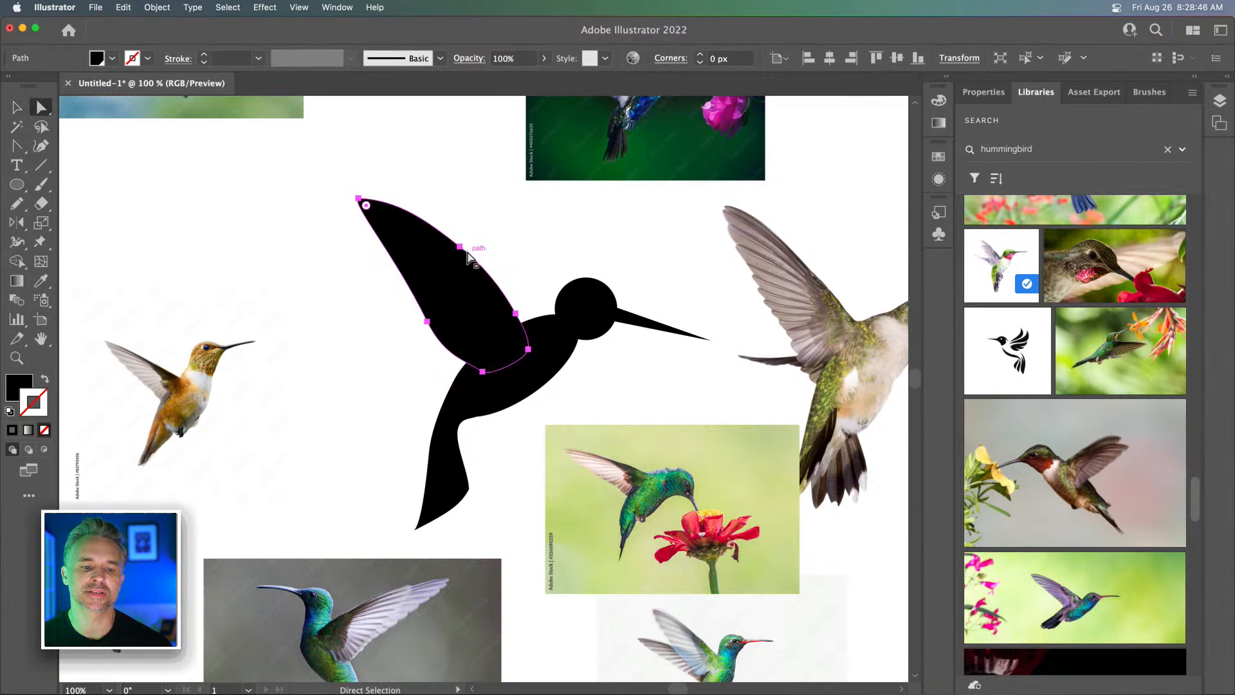
pyautogui.moveTo(459, 246); pyautogui.dragTo(454, 238)
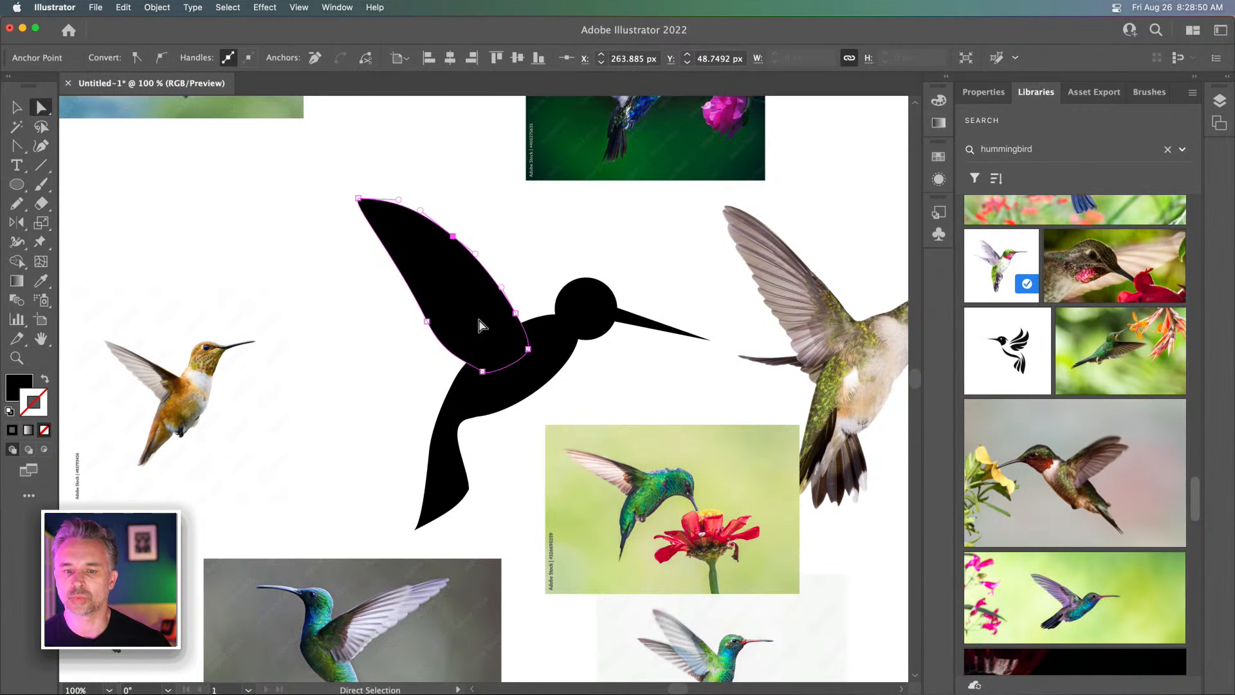
pyautogui.moveTo(484, 373); pyautogui.dragTo(491, 367)
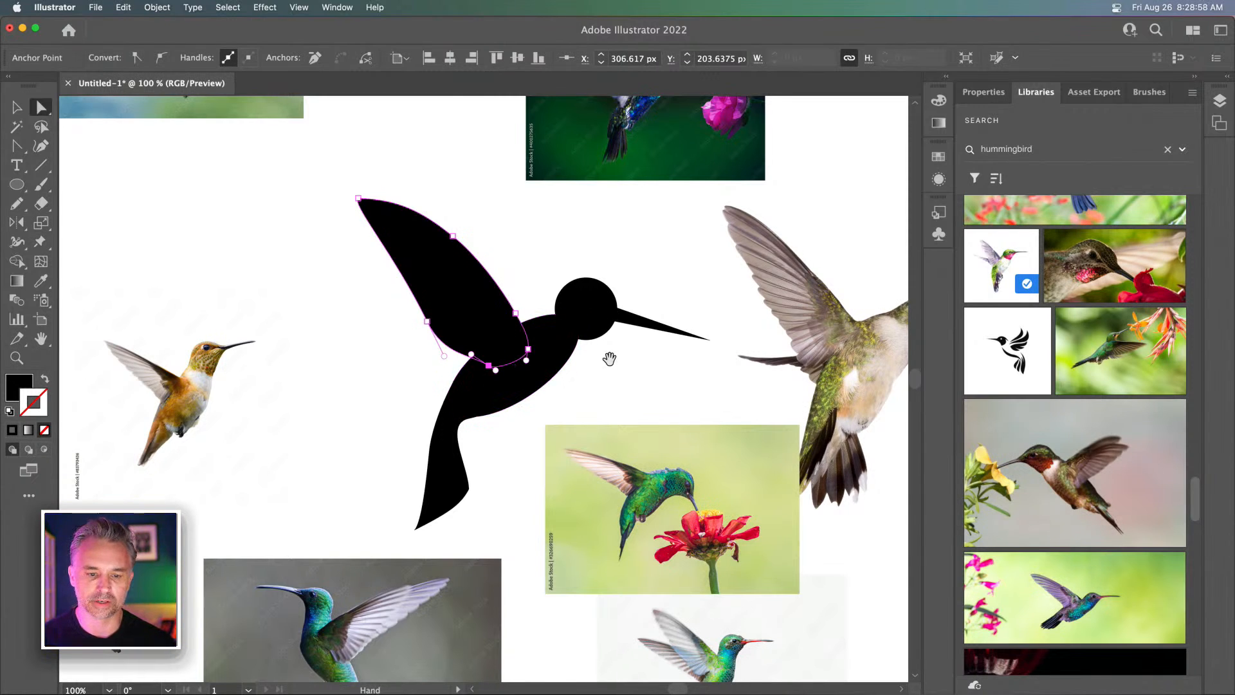
# Browse the hummingbird stock search results for further wing and body shape references
pyautogui.moveTo(609, 355); pyautogui.dragTo(556, 358)
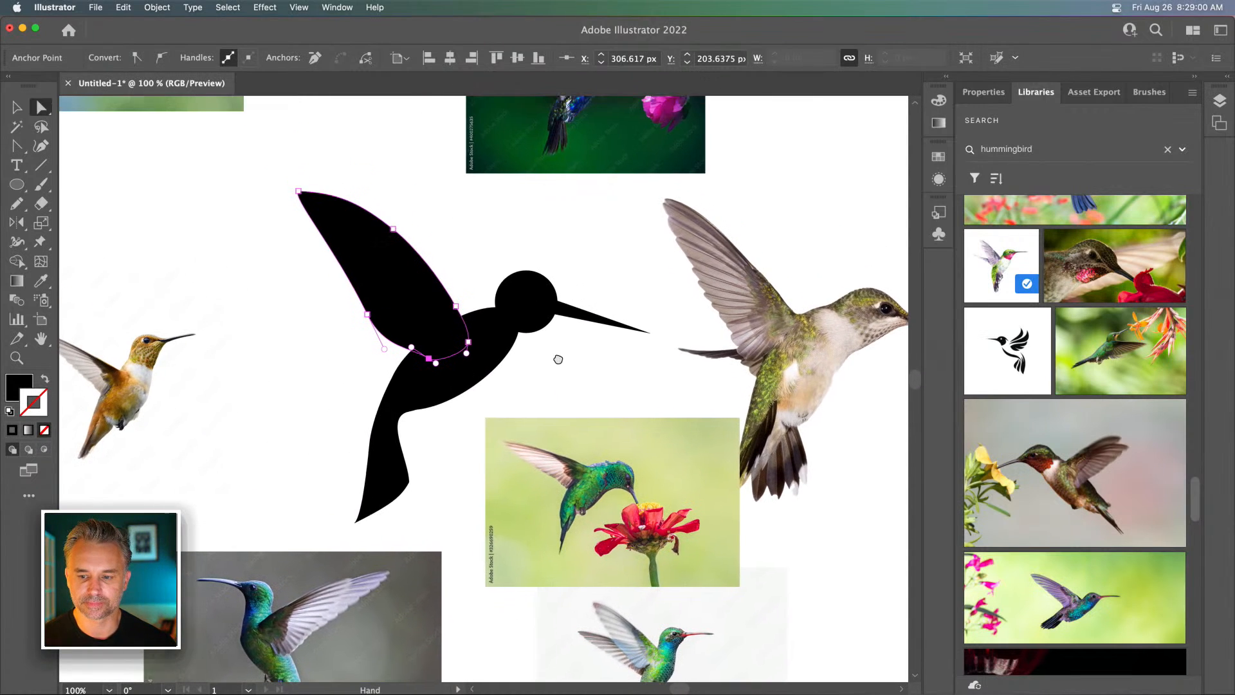
pyautogui.scroll(10, 1019, 266)
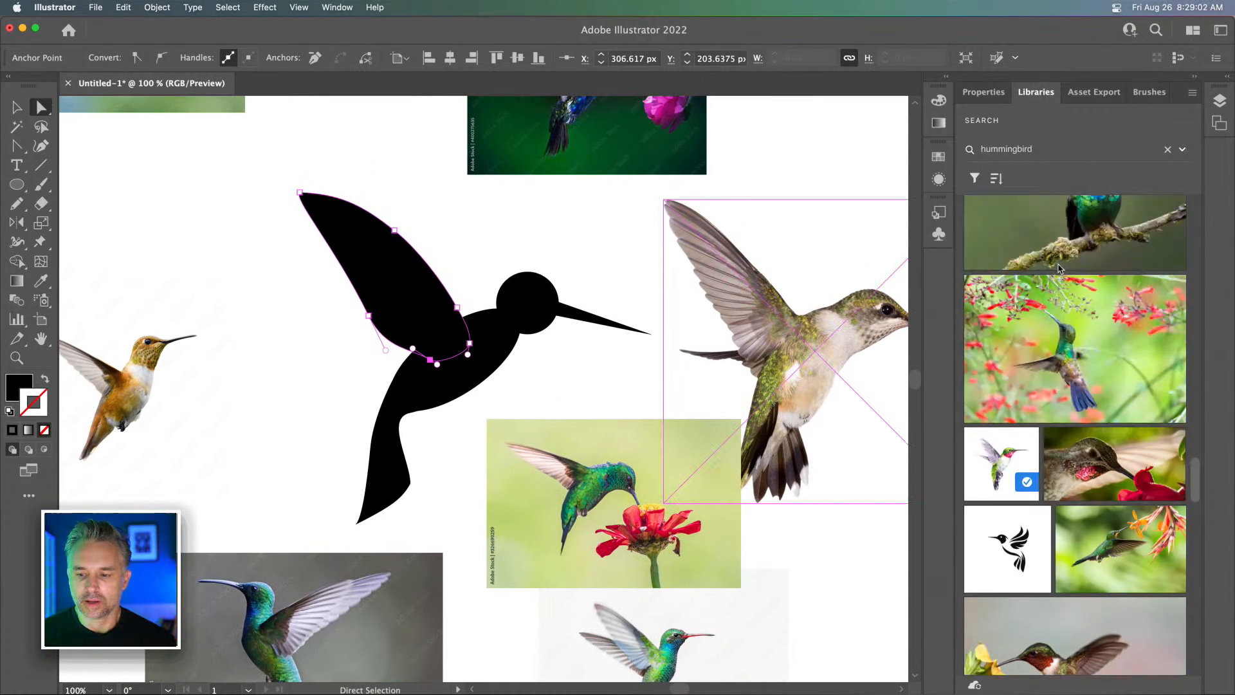
pyautogui.scroll(5, 1060, 268)
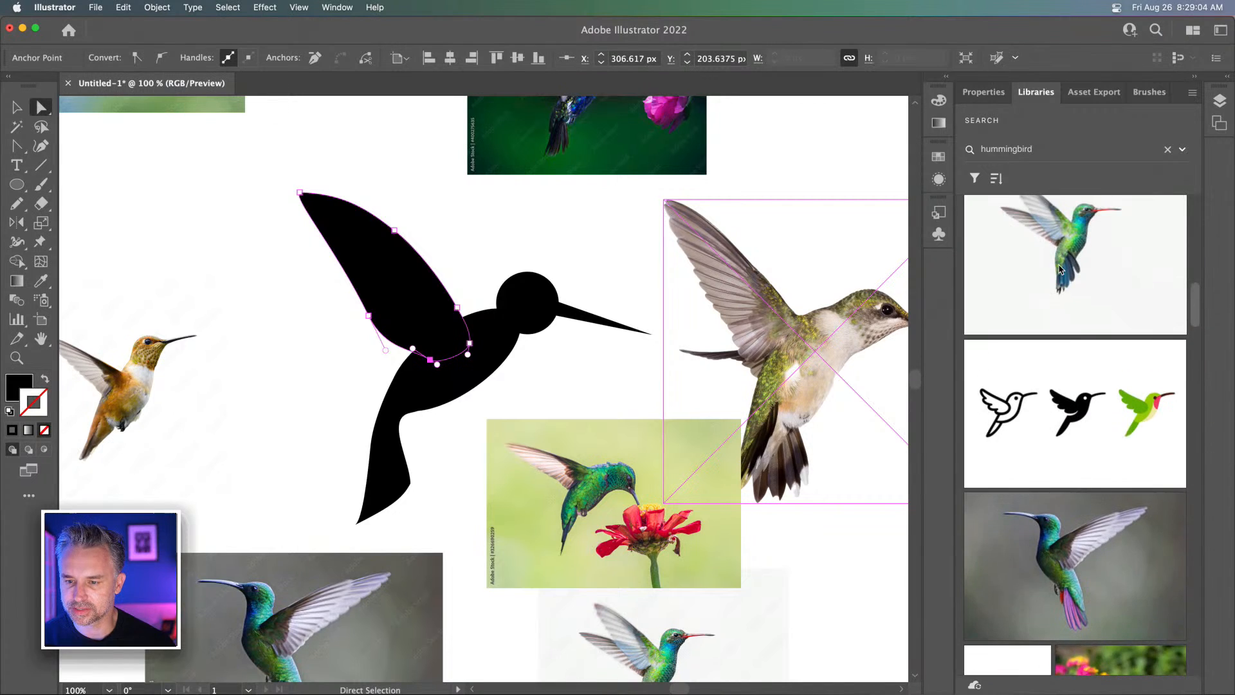
pyautogui.scroll(5, 1060, 268)
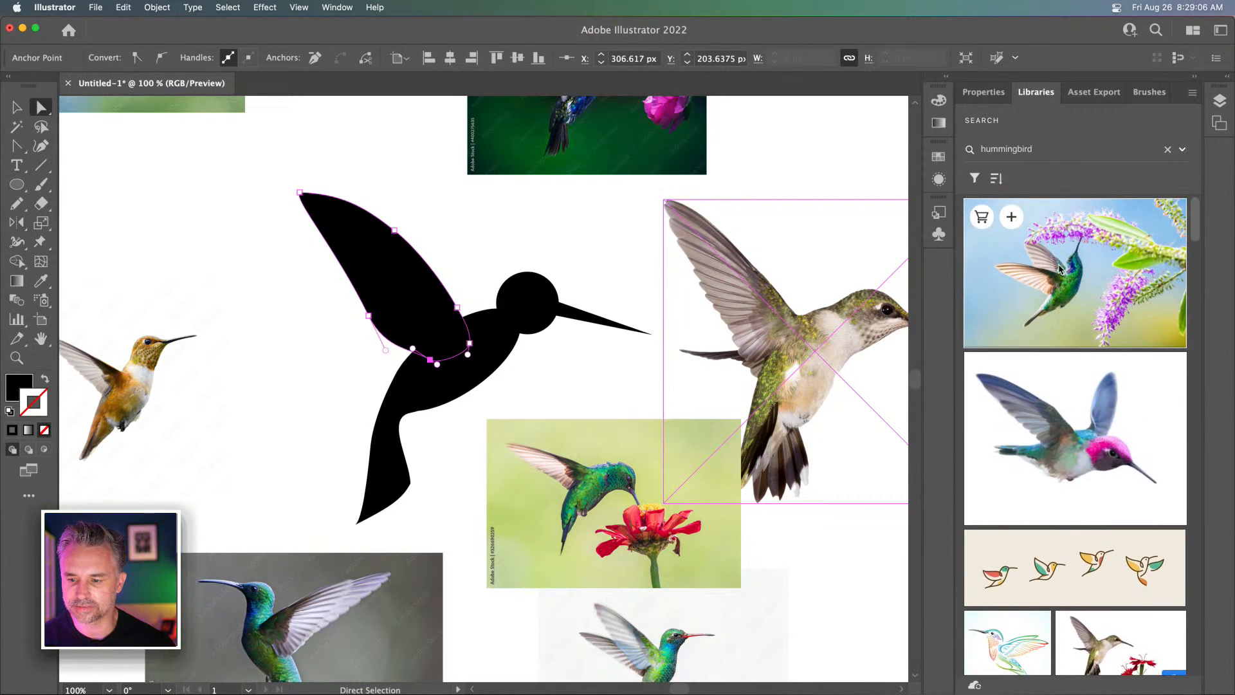
pyautogui.scroll(-4, 1060, 269)
pyautogui.scroll(-10, 1060, 268)
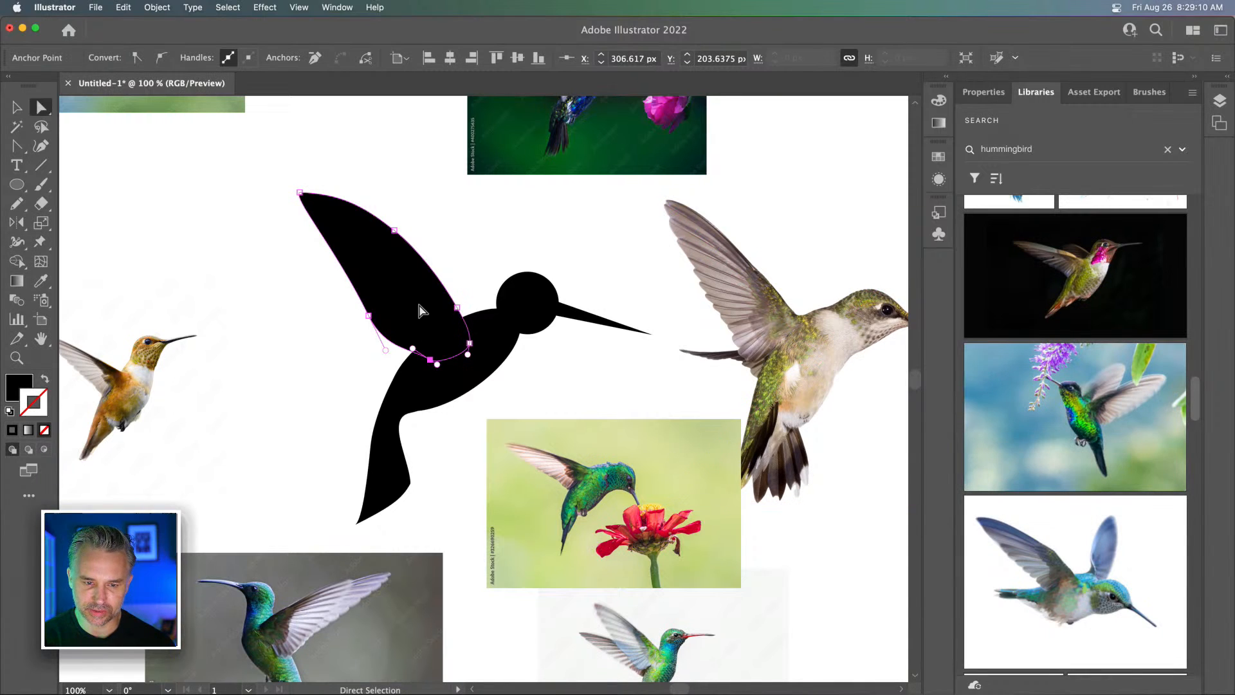
# Unite the head circle and the body ellipse into one shape and display its anchors and corner controls for direct editing
pyautogui.click(504, 305)
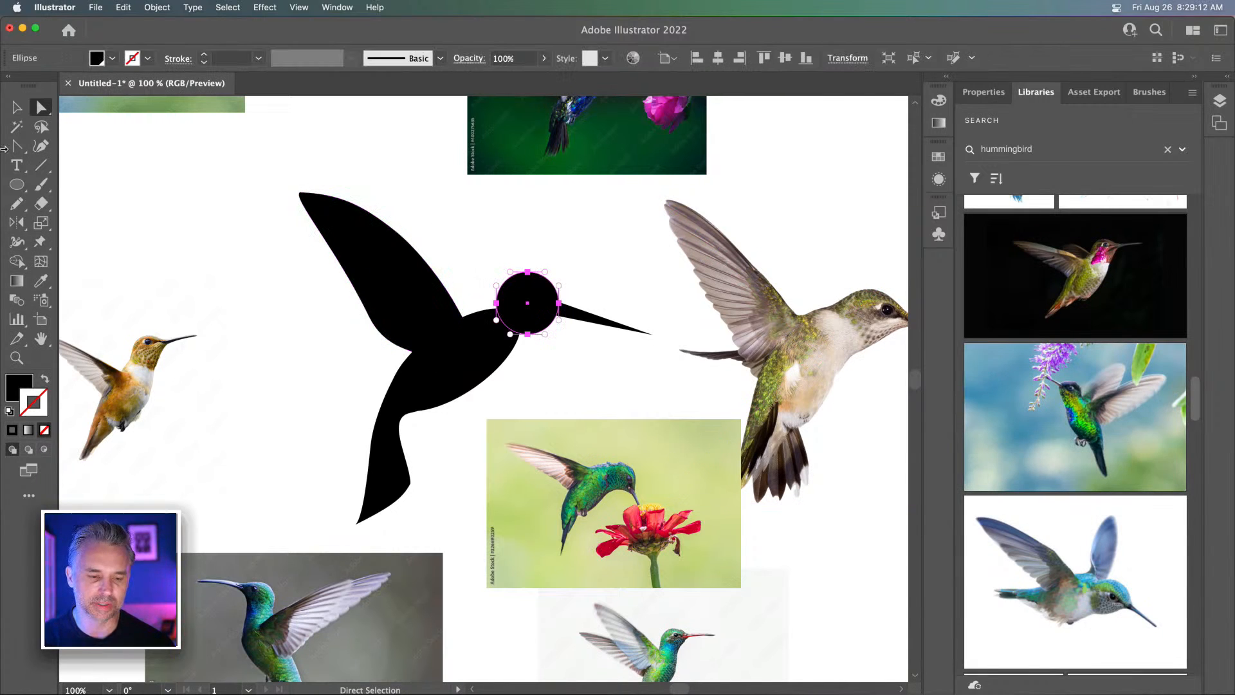
pyautogui.click(17, 107)
pyautogui.press('super+plus')
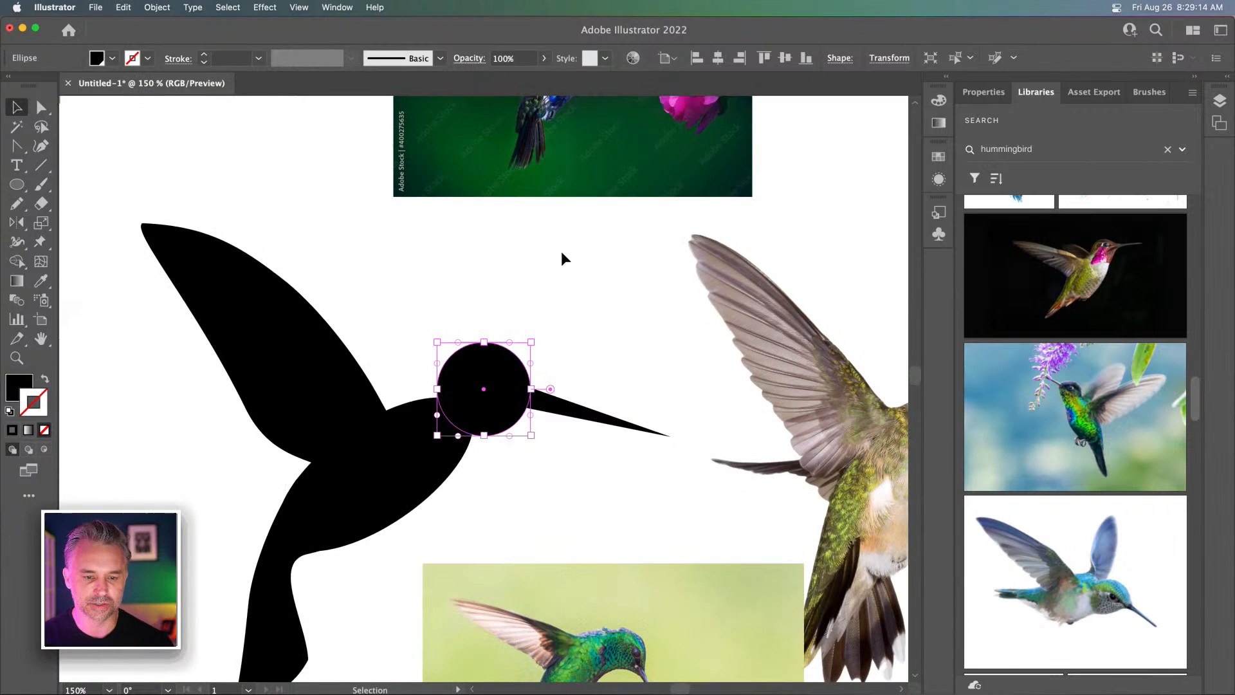
pyautogui.press('super+minus')
pyautogui.press('super+minus')
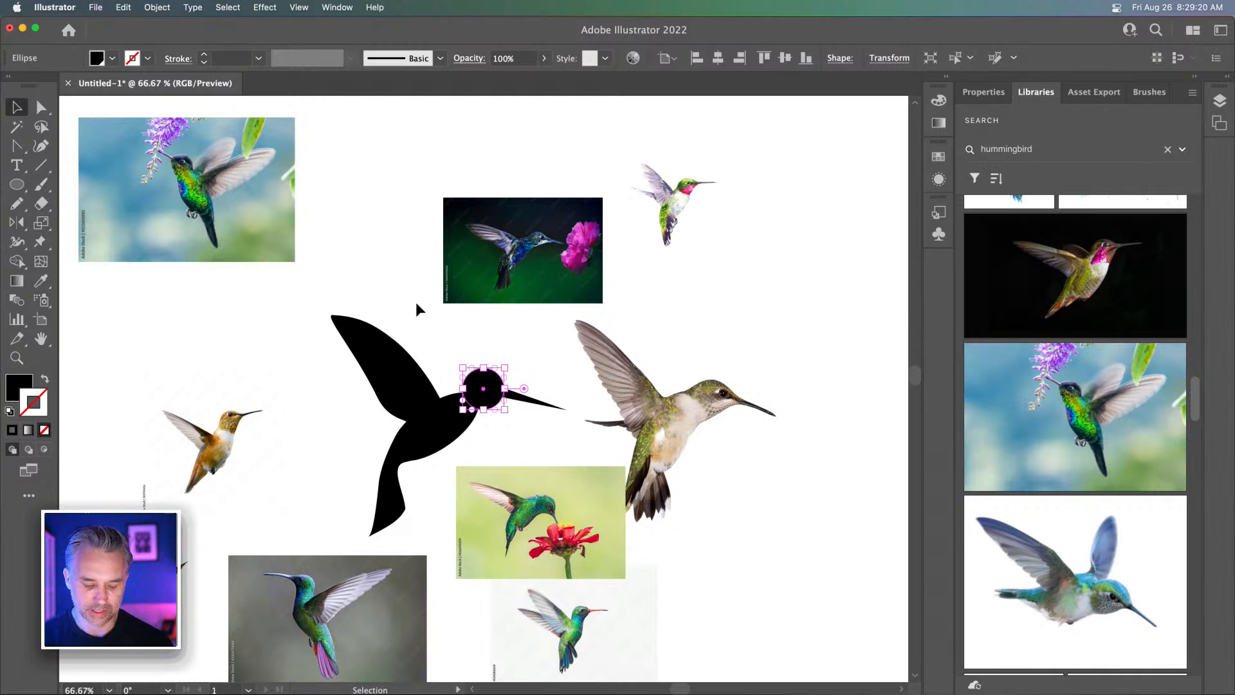
pyautogui.press('super+plus')
pyautogui.press('super+plus')
pyautogui.press('super+plus')
pyautogui.moveTo(432, 313); pyautogui.dragTo(542, 245)
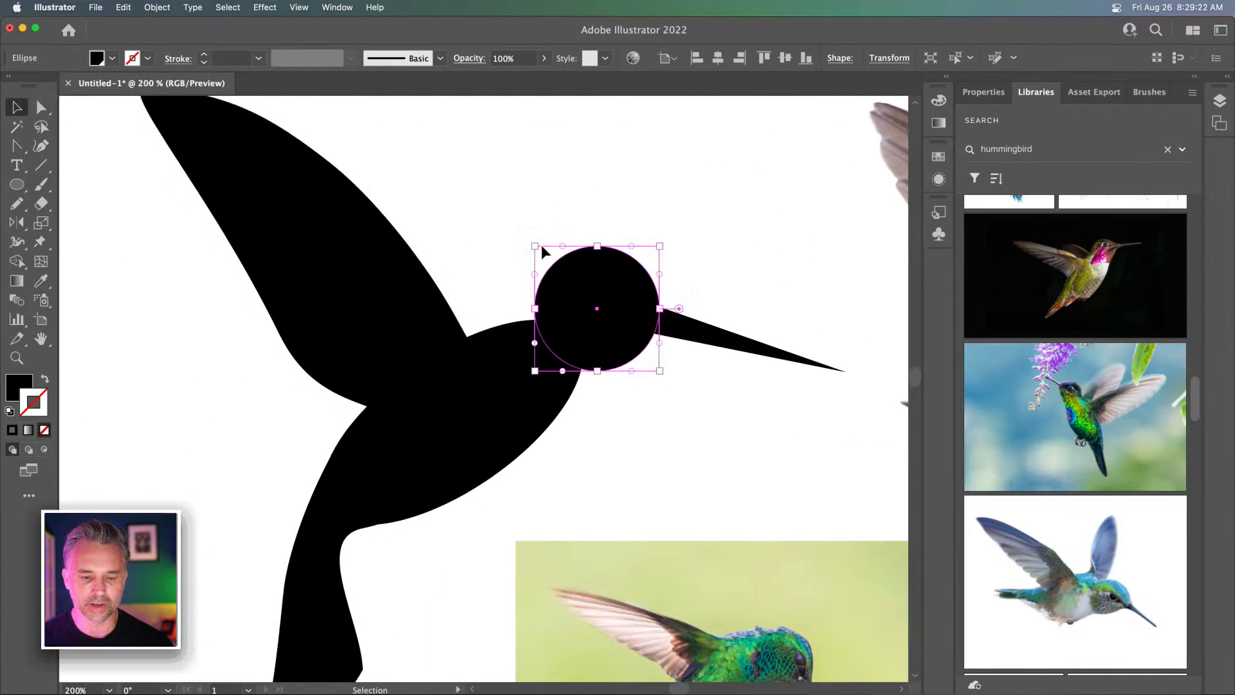
pyautogui.click(593, 407)
pyautogui.keyDown('shift'); pyautogui.click(505, 417); pyautogui.keyUp('shift')
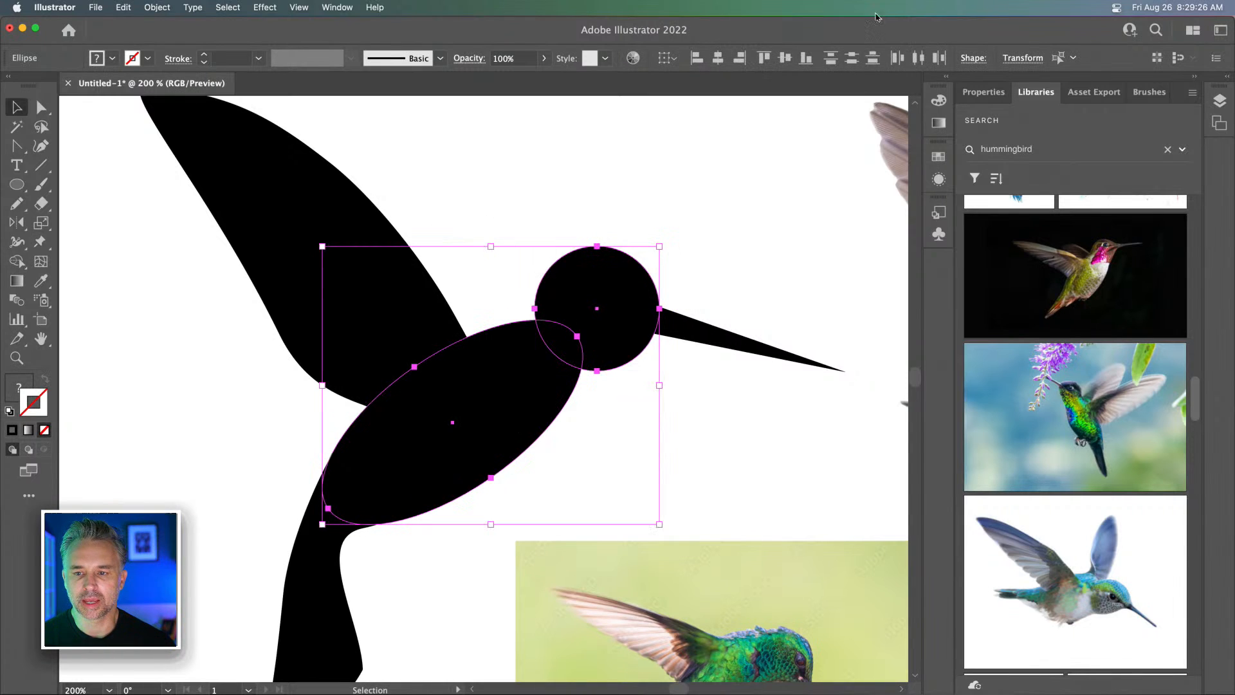
pyautogui.click(983, 91)
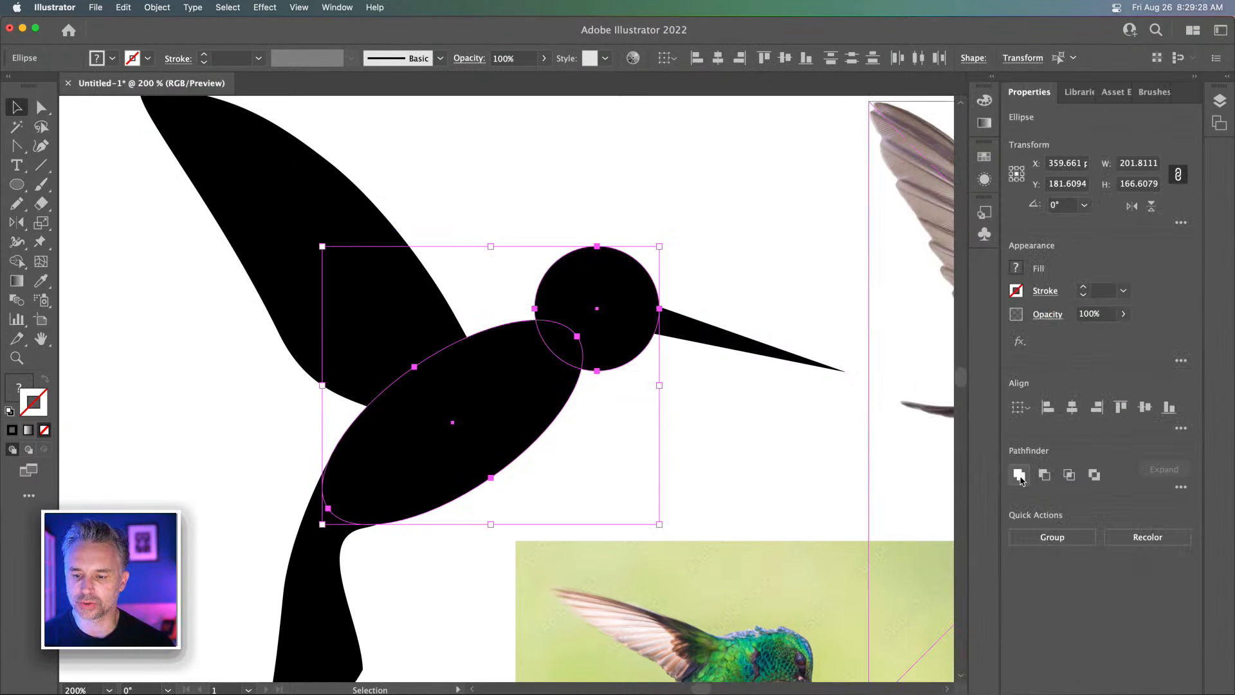
pyautogui.click(1019, 475)
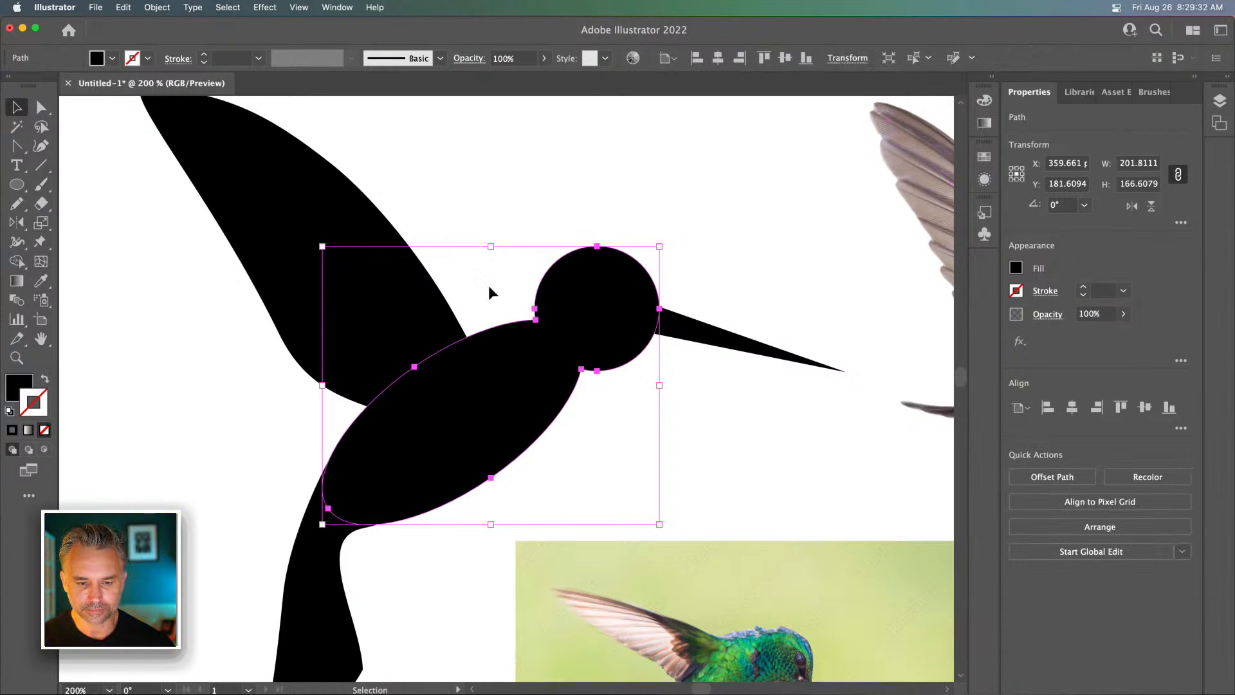
pyautogui.click(40, 110)
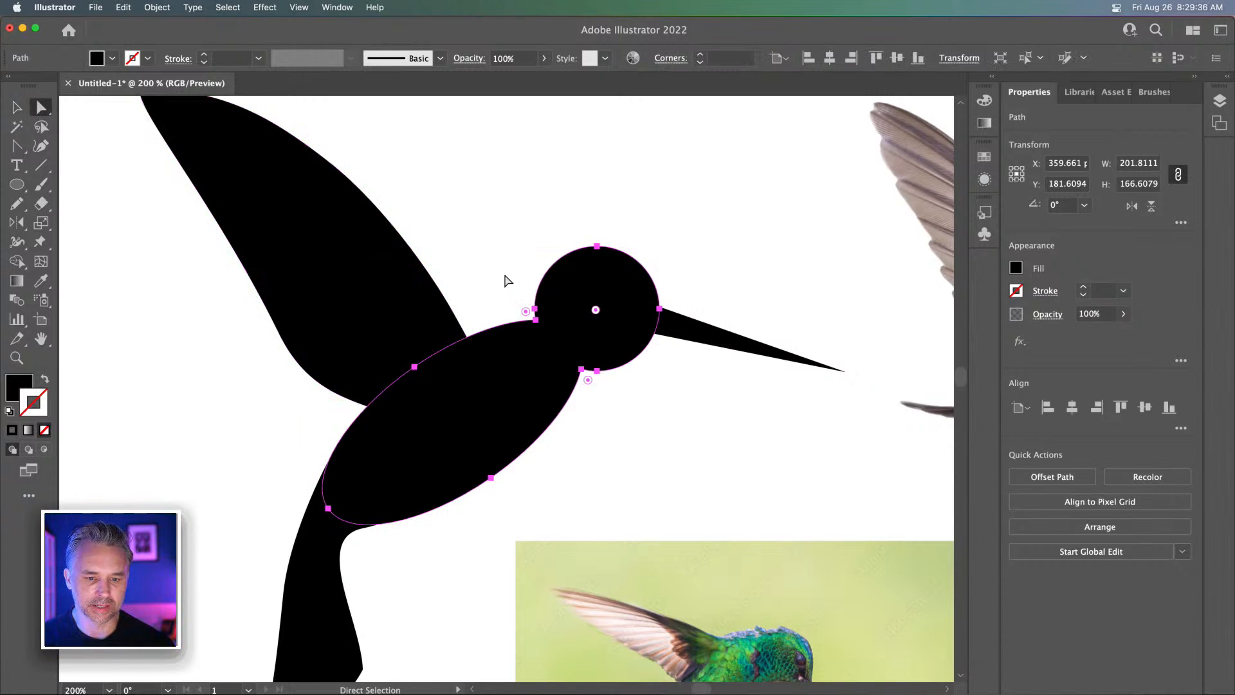
# Round the nape corner between head and back to about 5.4 px, and the throat corner to about 13.6 px
pyautogui.press('super+equal')
pyautogui.press('super+equal')
pyautogui.moveTo(516, 234); pyautogui.dragTo(447, 336)
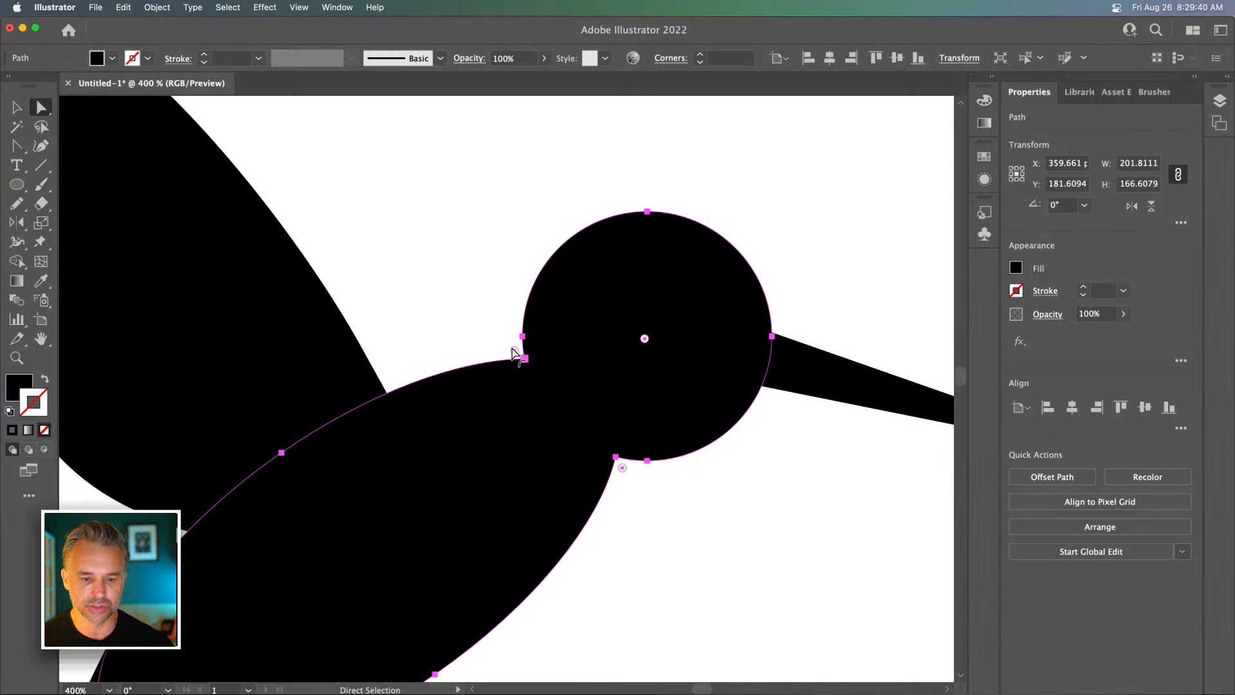
pyautogui.click(484, 317)
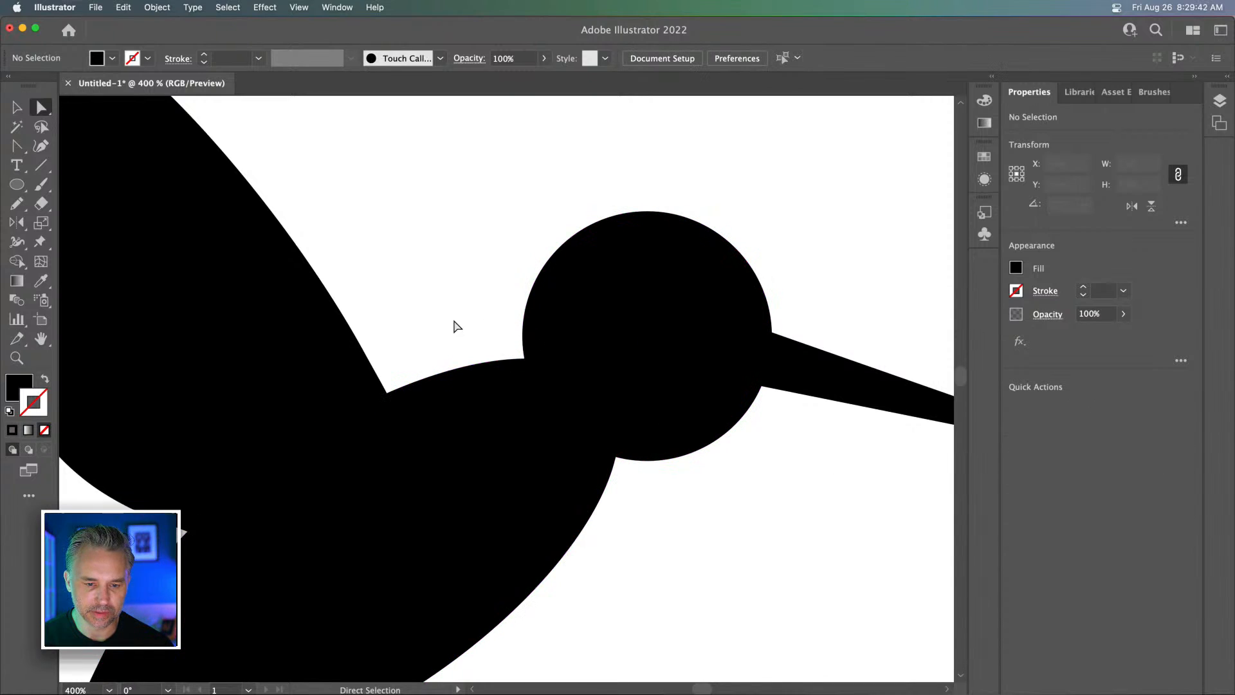
pyautogui.moveTo(454, 321); pyautogui.dragTo(555, 393)
pyautogui.moveTo(514, 349); pyautogui.dragTo(487, 329)
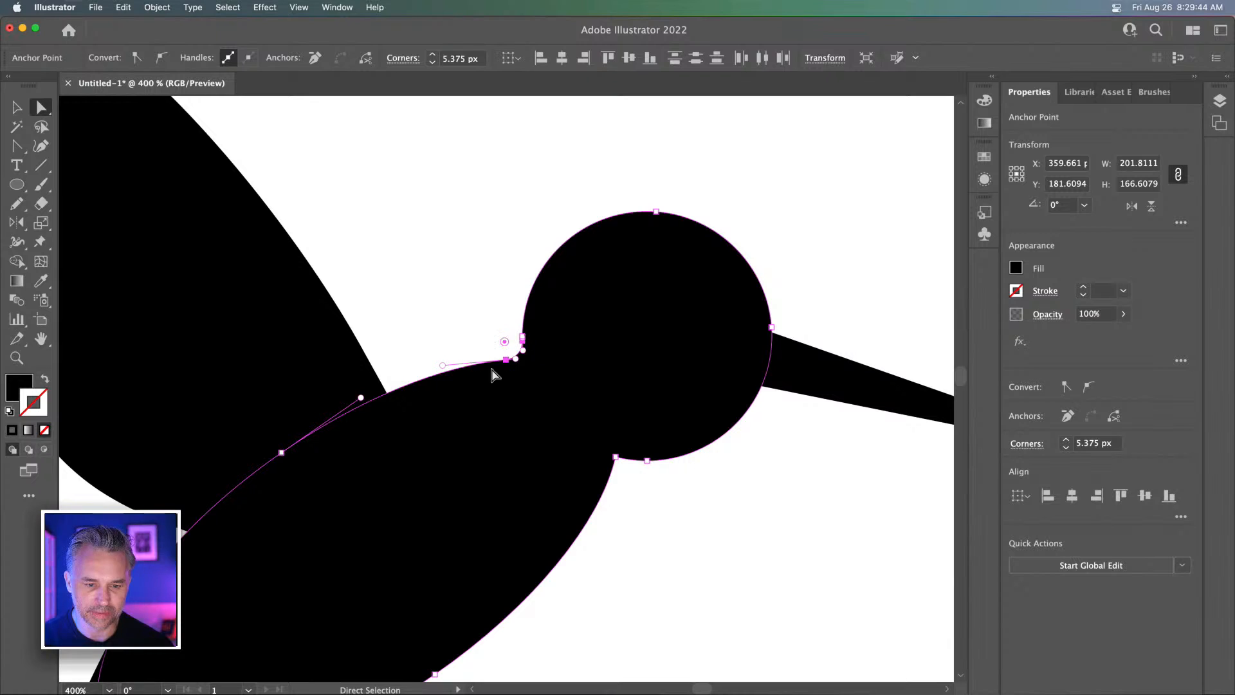
pyautogui.moveTo(621, 513); pyautogui.dragTo(589, 422)
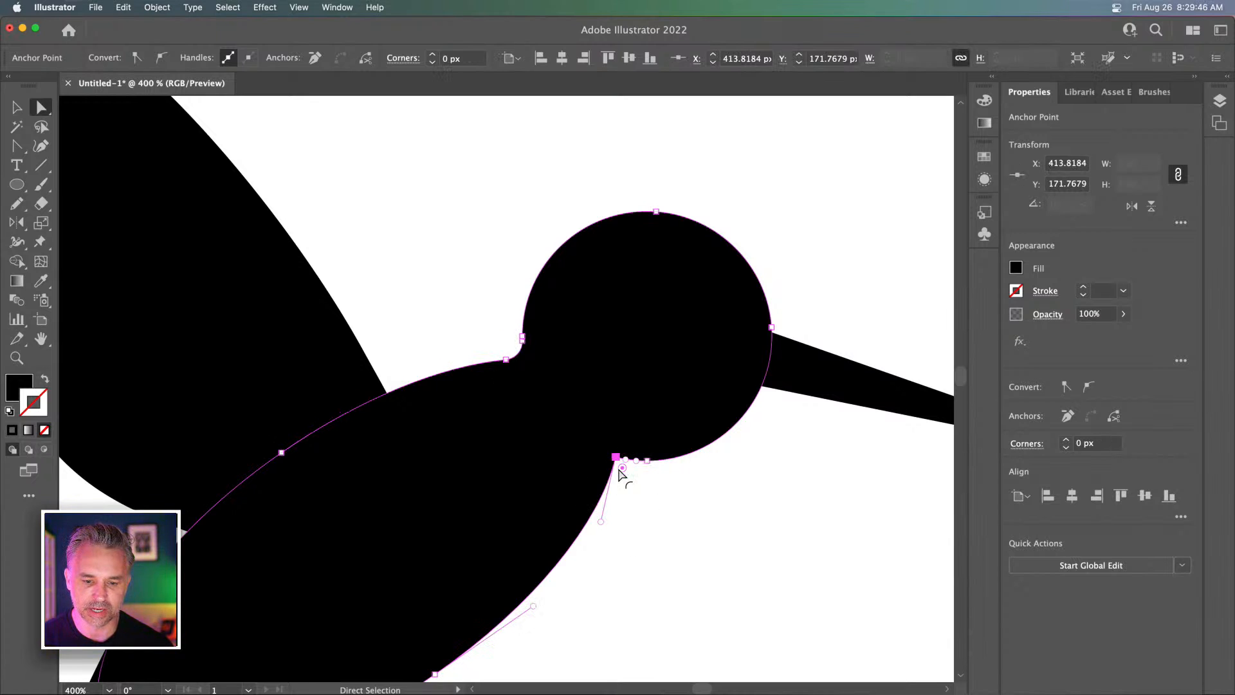
pyautogui.moveTo(624, 471); pyautogui.dragTo(656, 504)
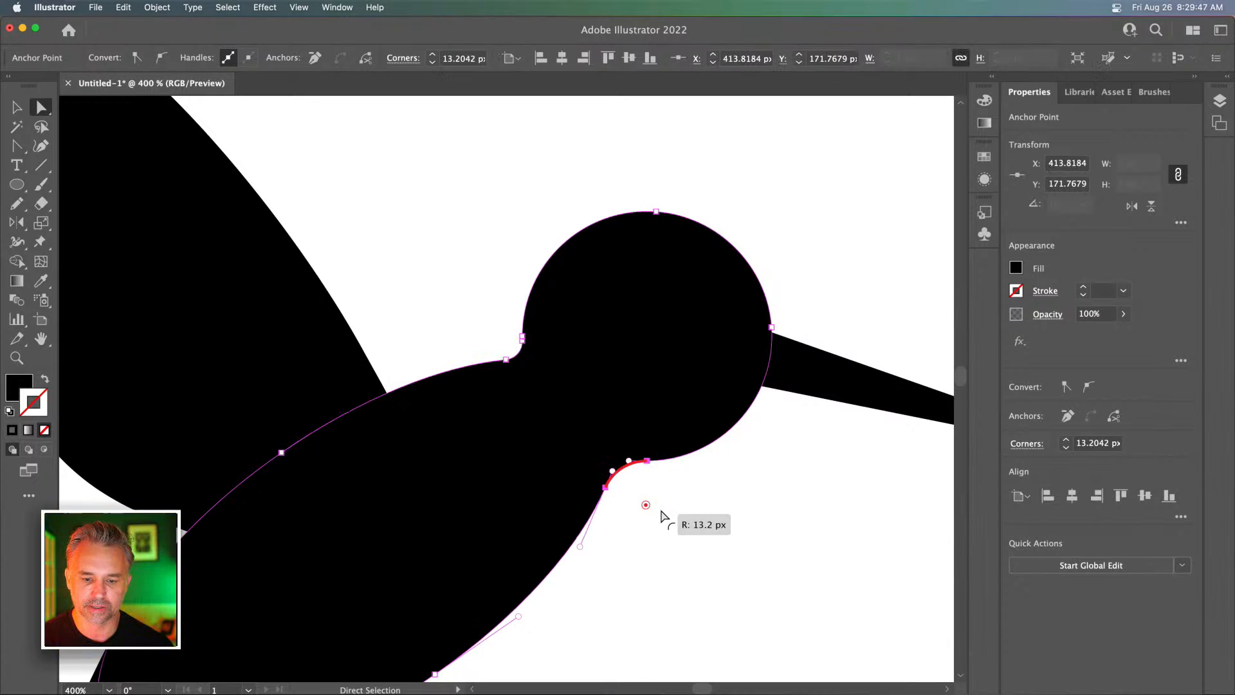
# Try to smooth the nape by deleting its head-side anchors, shifting the remaining anchor slightly, and angling its handles along the back
pyautogui.click(476, 291)
pyautogui.moveTo(475, 291); pyautogui.dragTo(571, 393)
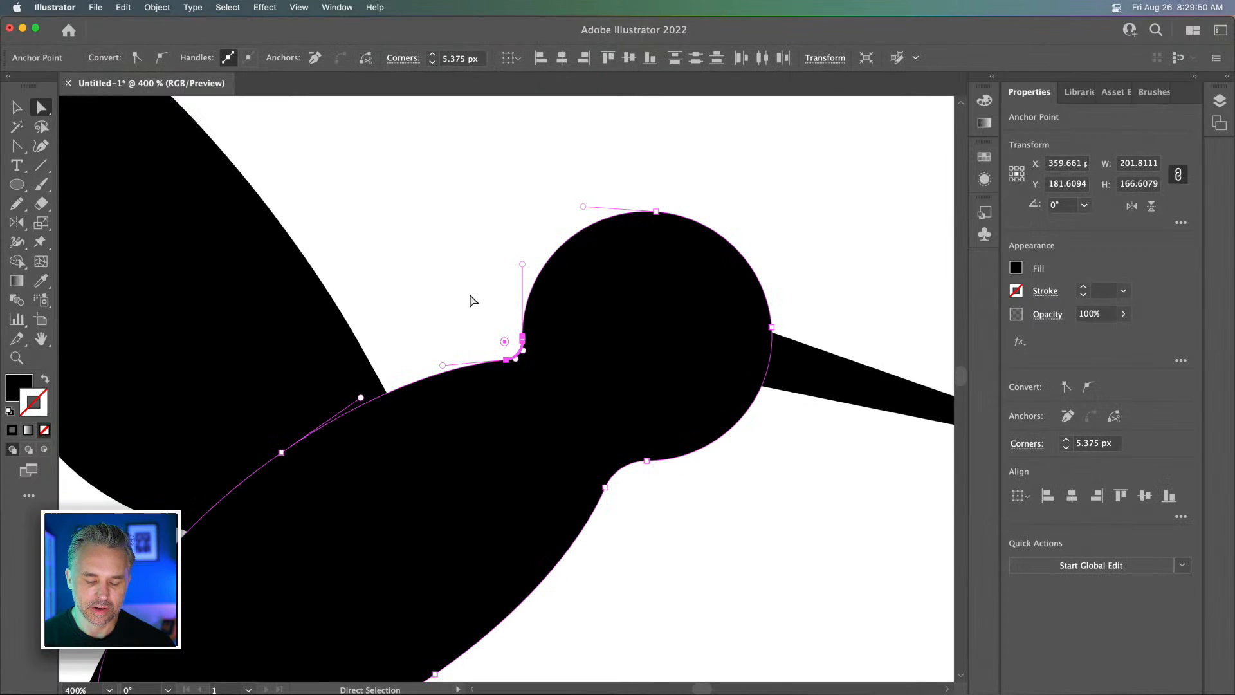
pyautogui.press('p')
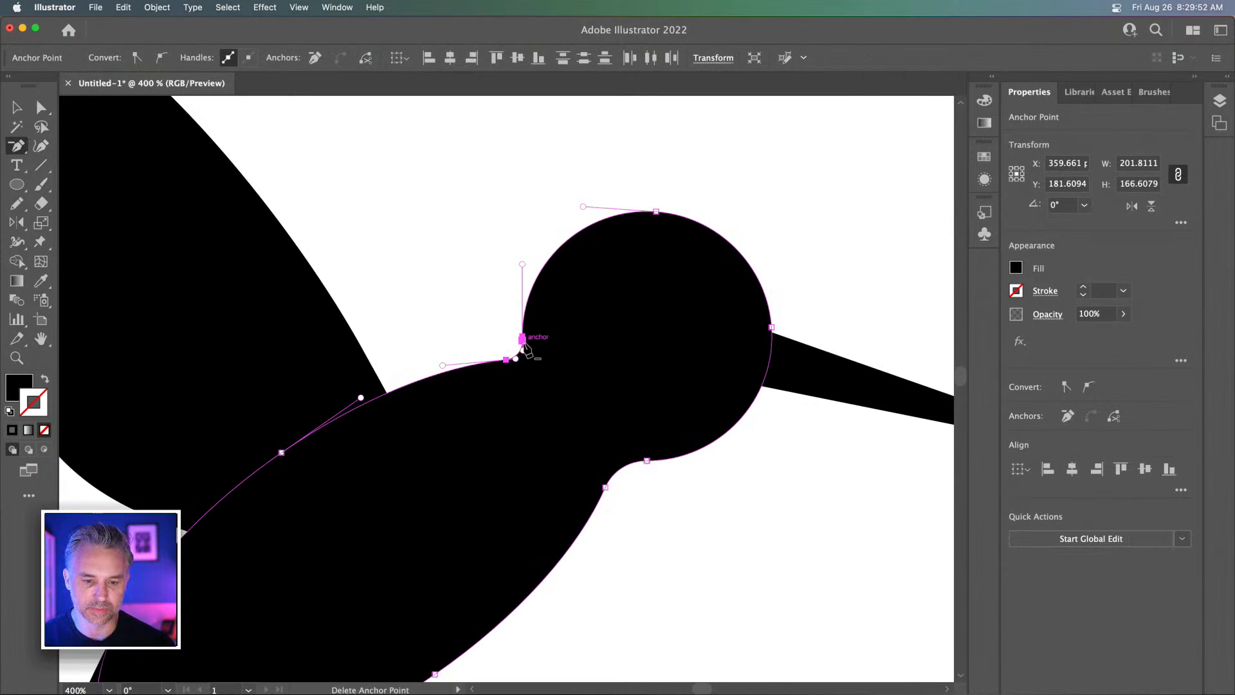
pyautogui.click(522, 337)
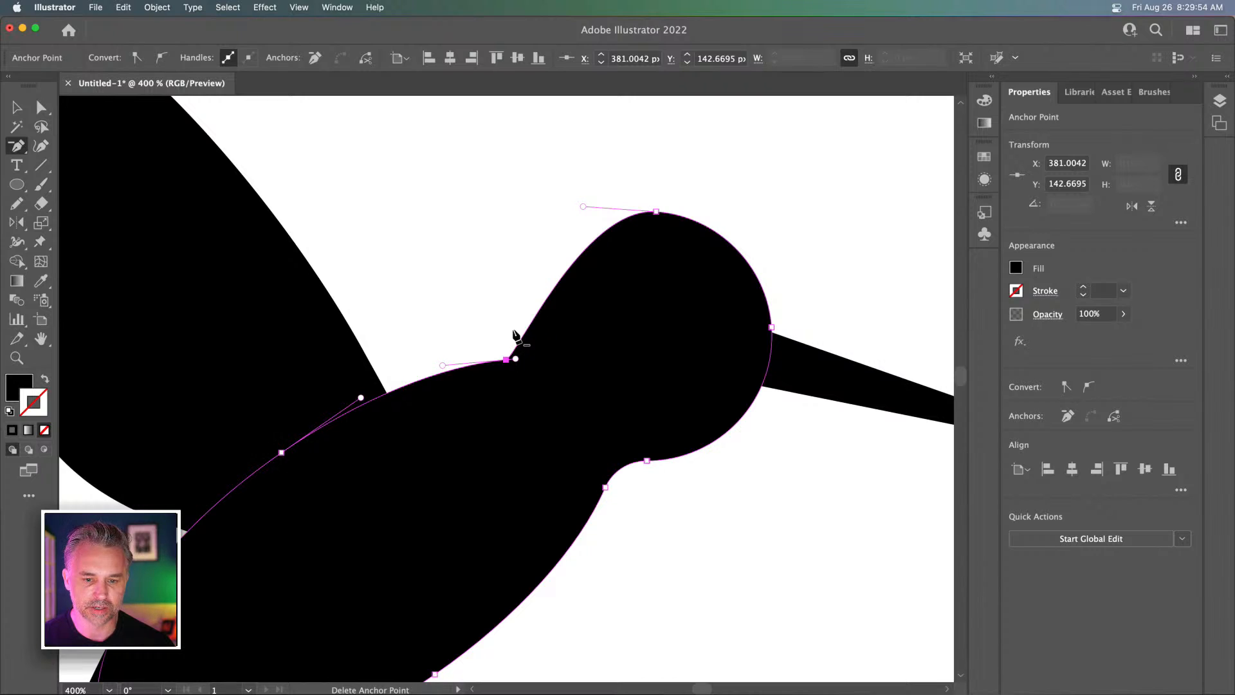
pyautogui.press('a')
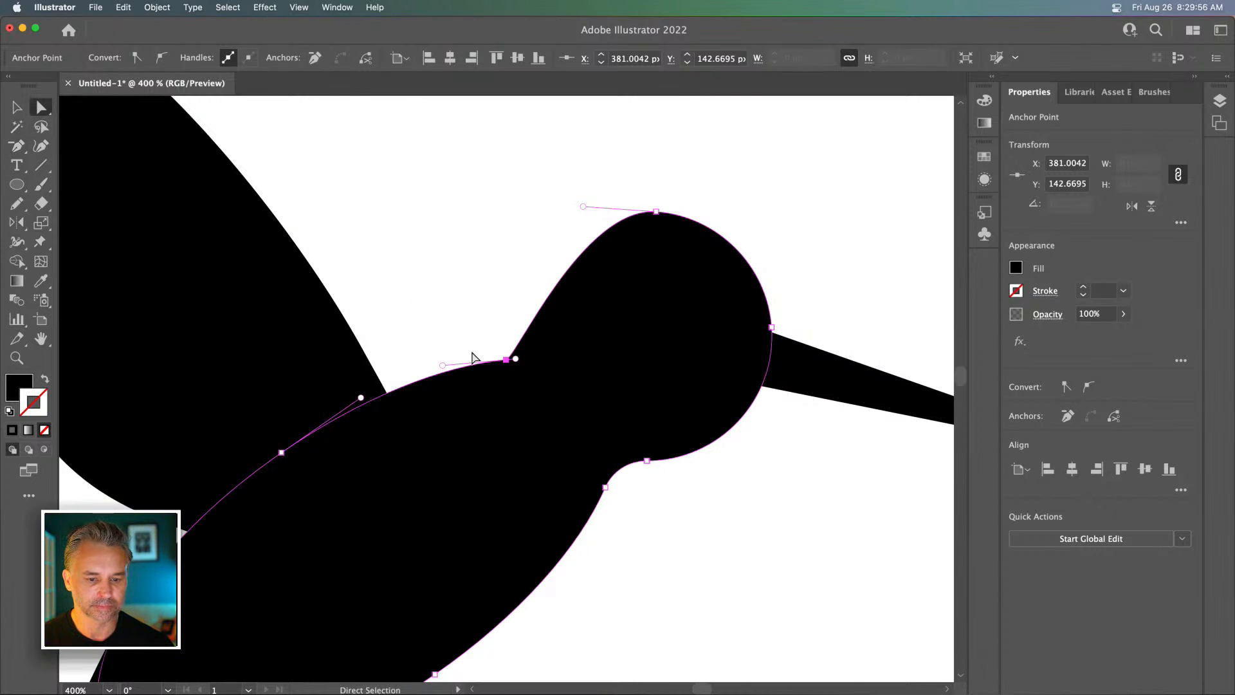
pyautogui.moveTo(505, 359); pyautogui.dragTo(449, 370)
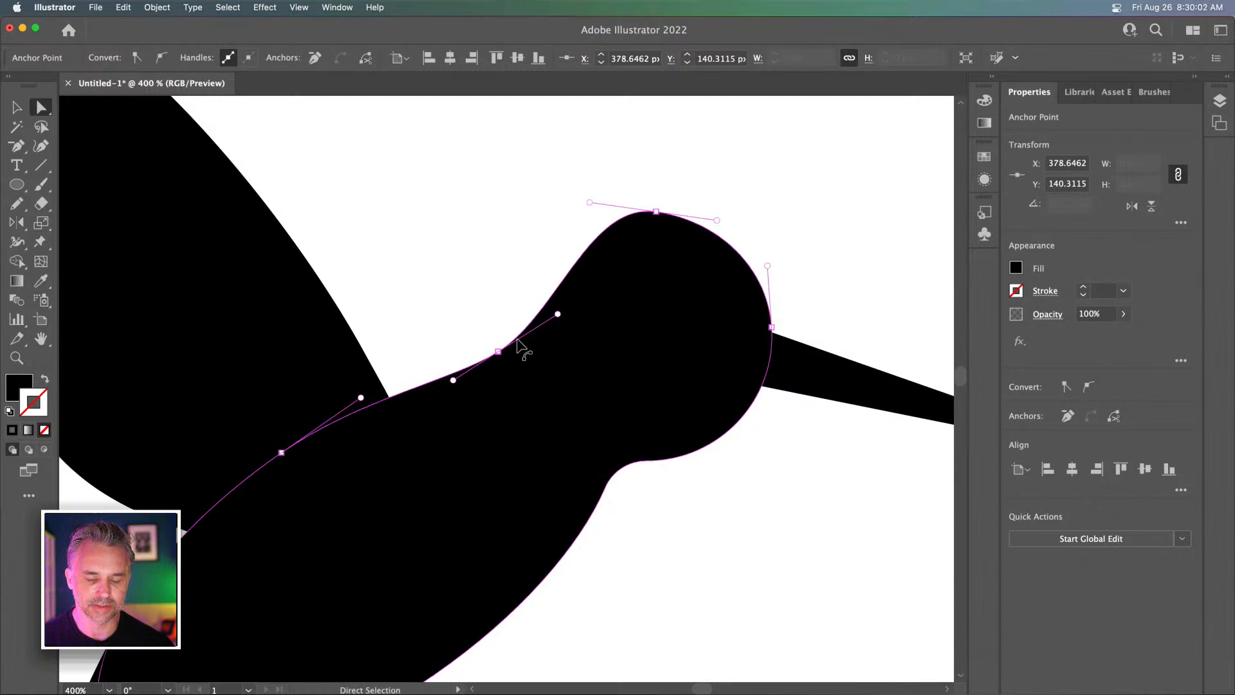
# Undo the nape reshaping, both corner roundings and the union, back to the separate head circle and body ellipse
pyautogui.press('v')
pyautogui.press('super+z')
pyautogui.press('super+z')
pyautogui.press('super+z')
pyautogui.press('super+z')
pyautogui.press('super+z')
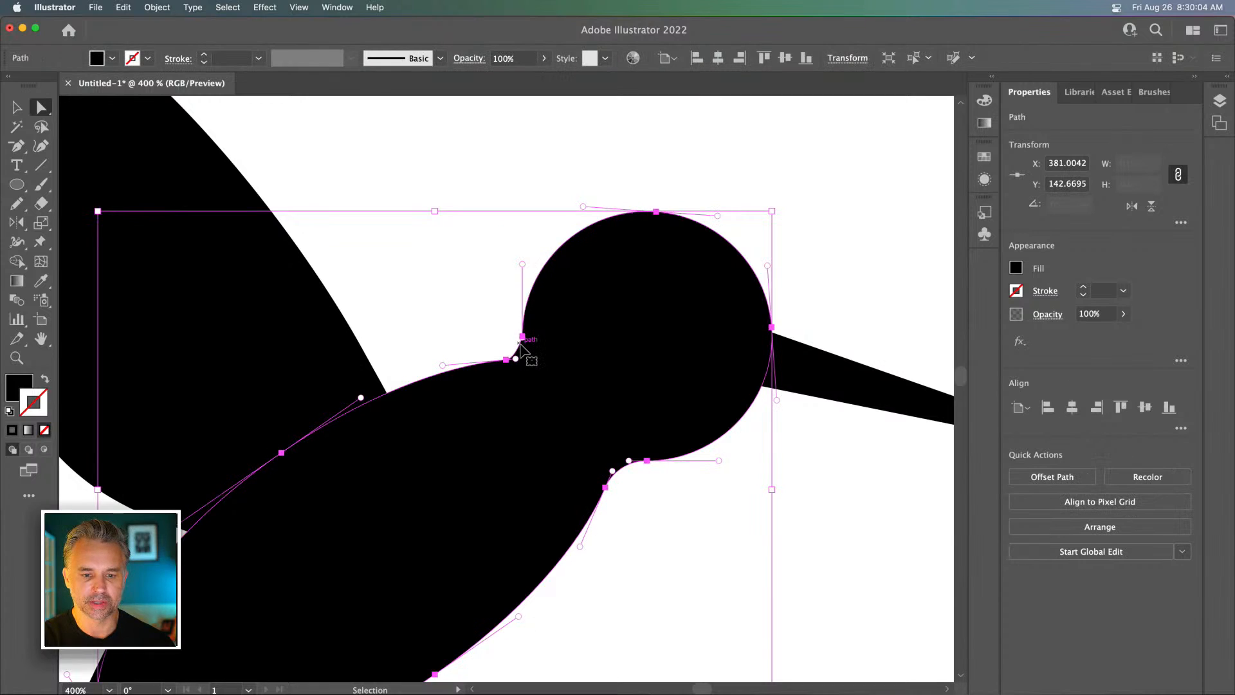
pyautogui.press('super+z')
pyautogui.press('super+z')
pyautogui.press('super+z')
pyautogui.press('super+z')
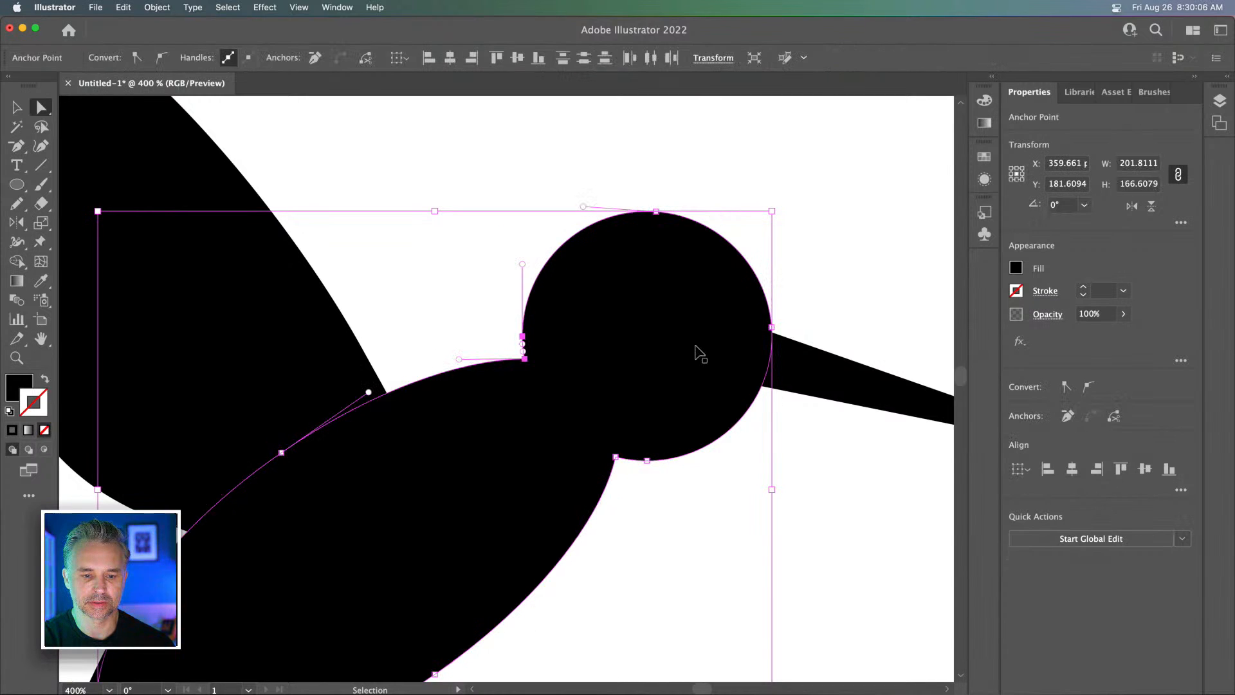
# Redo the union of head and body together with the rounded corners at the nape and throat
pyautogui.press('a')
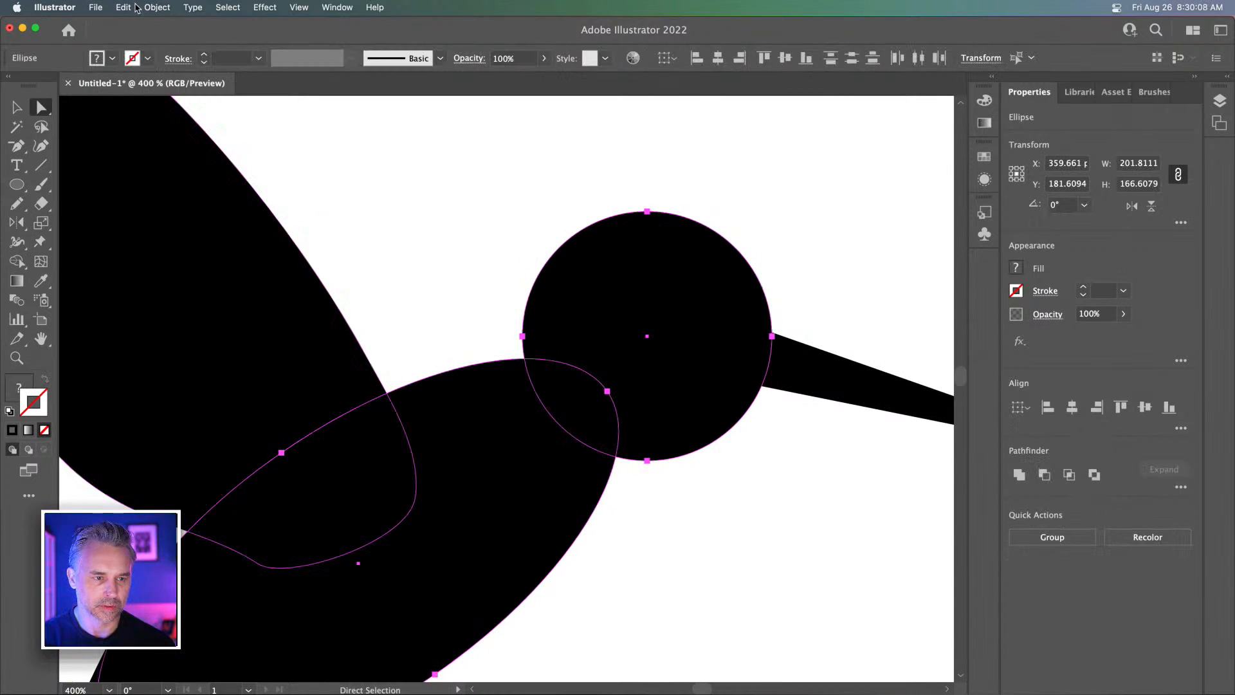
pyautogui.click(123, 7)
pyautogui.click(126, 45)
pyautogui.click(121, 5)
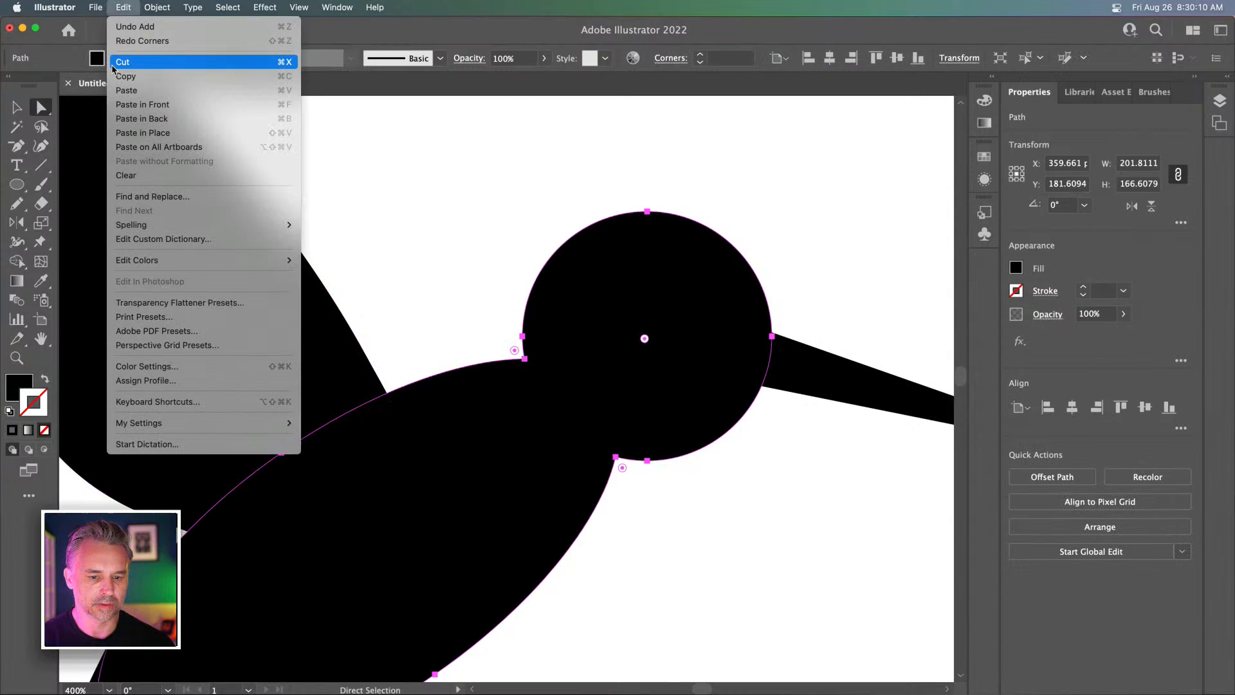
pyautogui.click(117, 42)
pyautogui.click(119, 6)
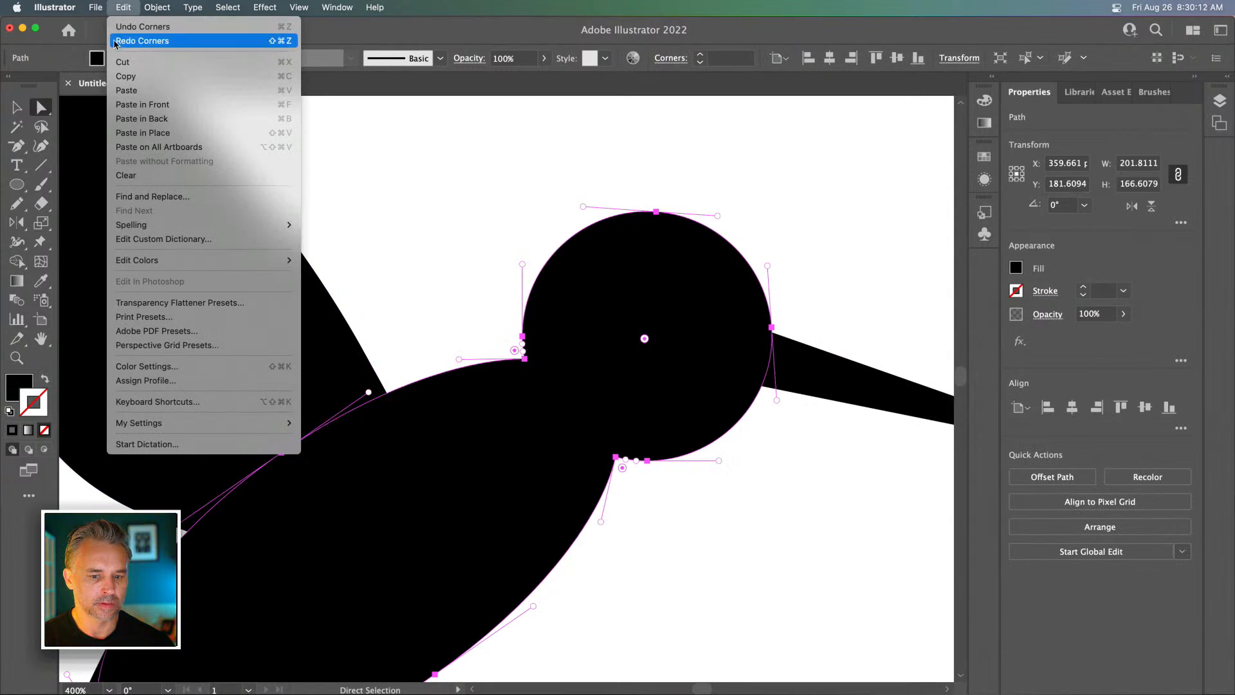
pyautogui.click(117, 41)
pyautogui.click(126, 8)
pyautogui.click(129, 41)
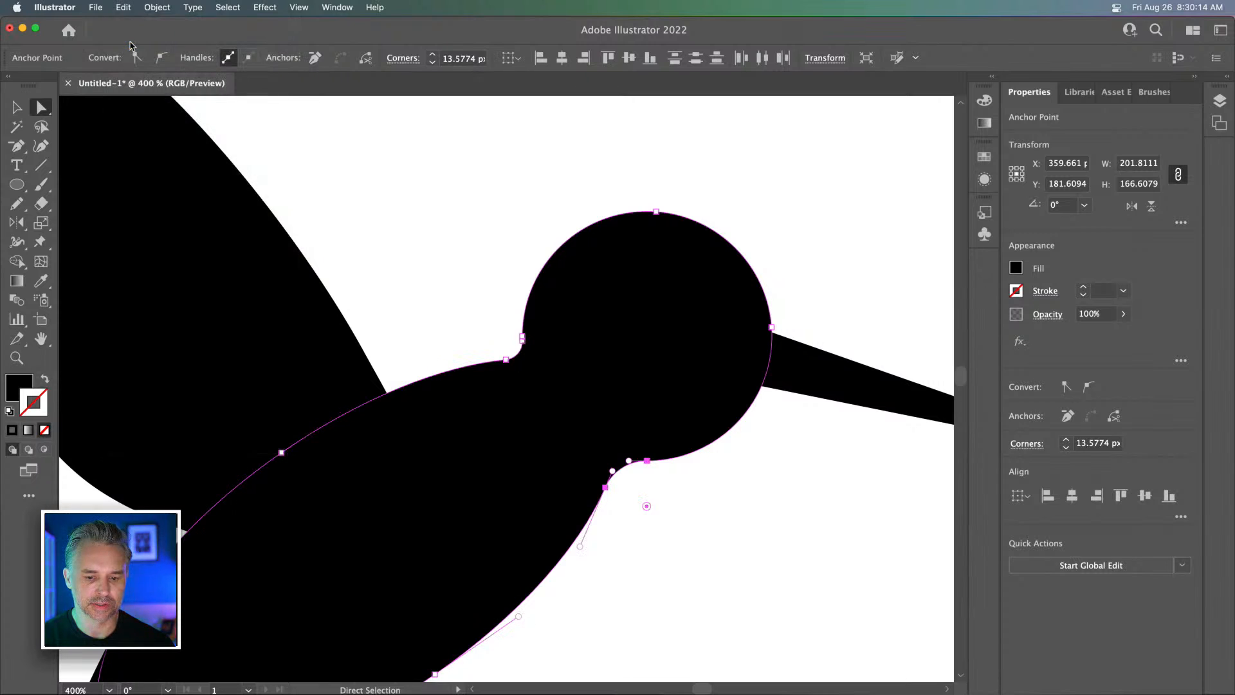
# Delete the two overlapping head-side anchors at the nape, so the back of the head slopes directly into the body
pyautogui.click(474, 273)
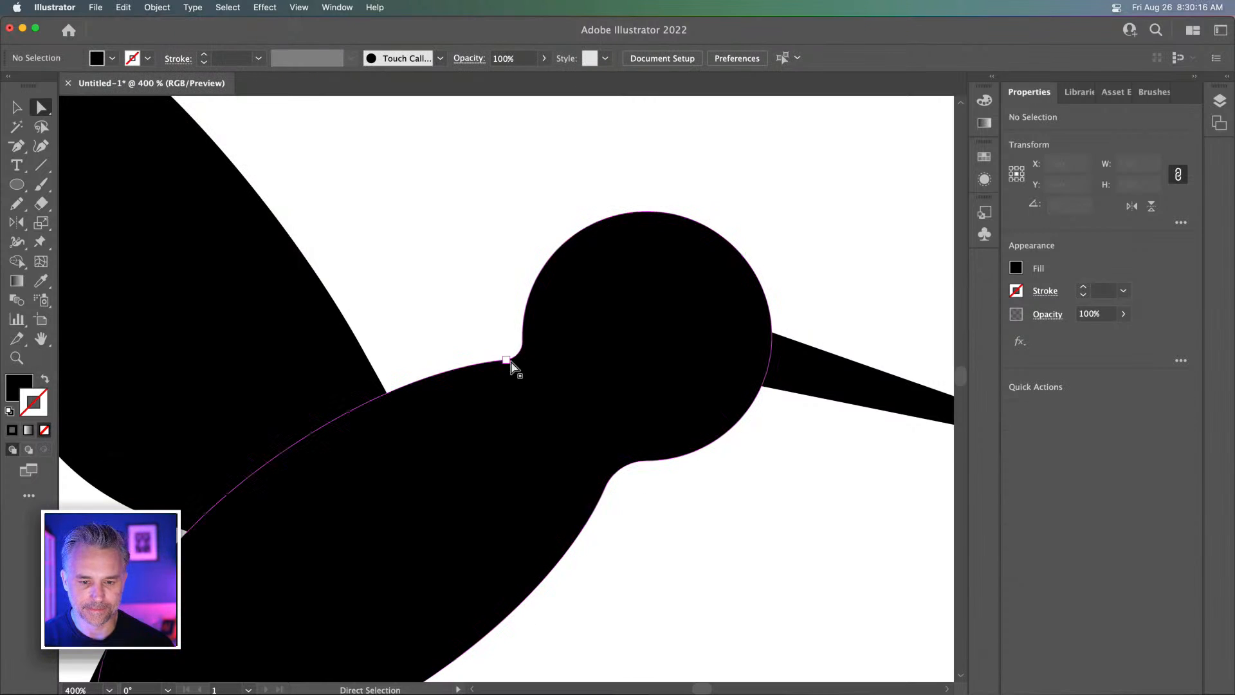
pyautogui.hscroll(5, 558, 204)
pyautogui.hscroll(-4, 403, 182)
pyautogui.click(397, 494)
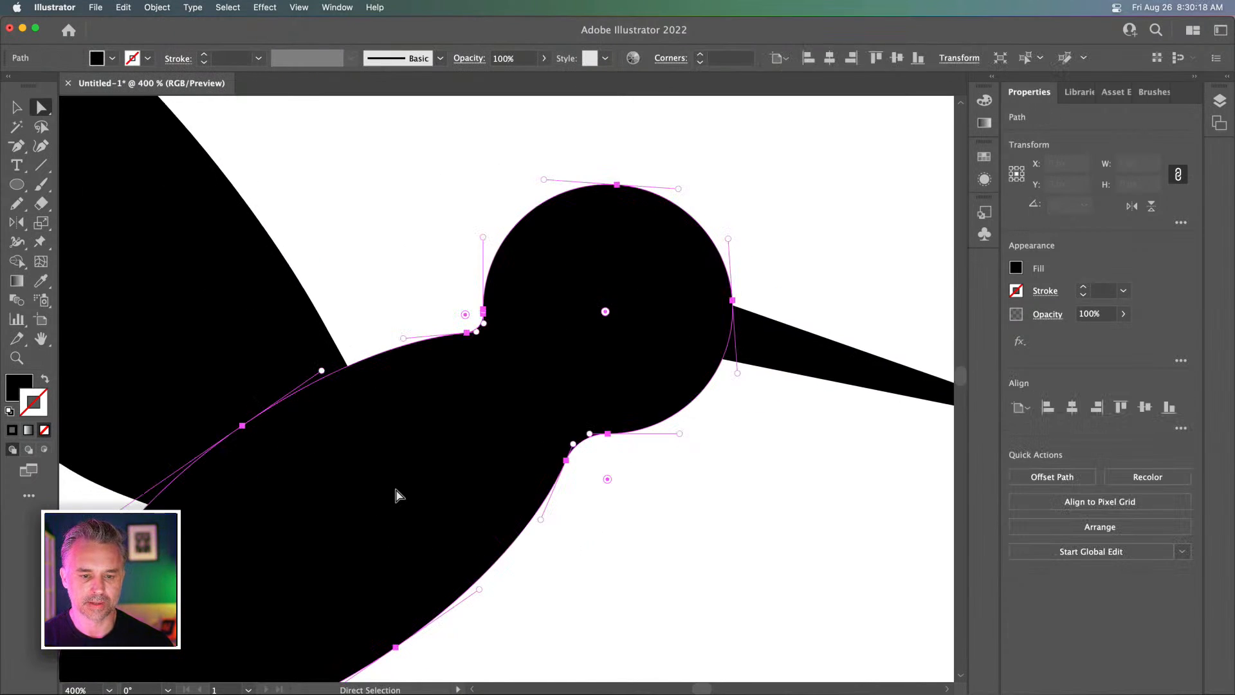
pyautogui.click(17, 108)
pyautogui.press('super+minus')
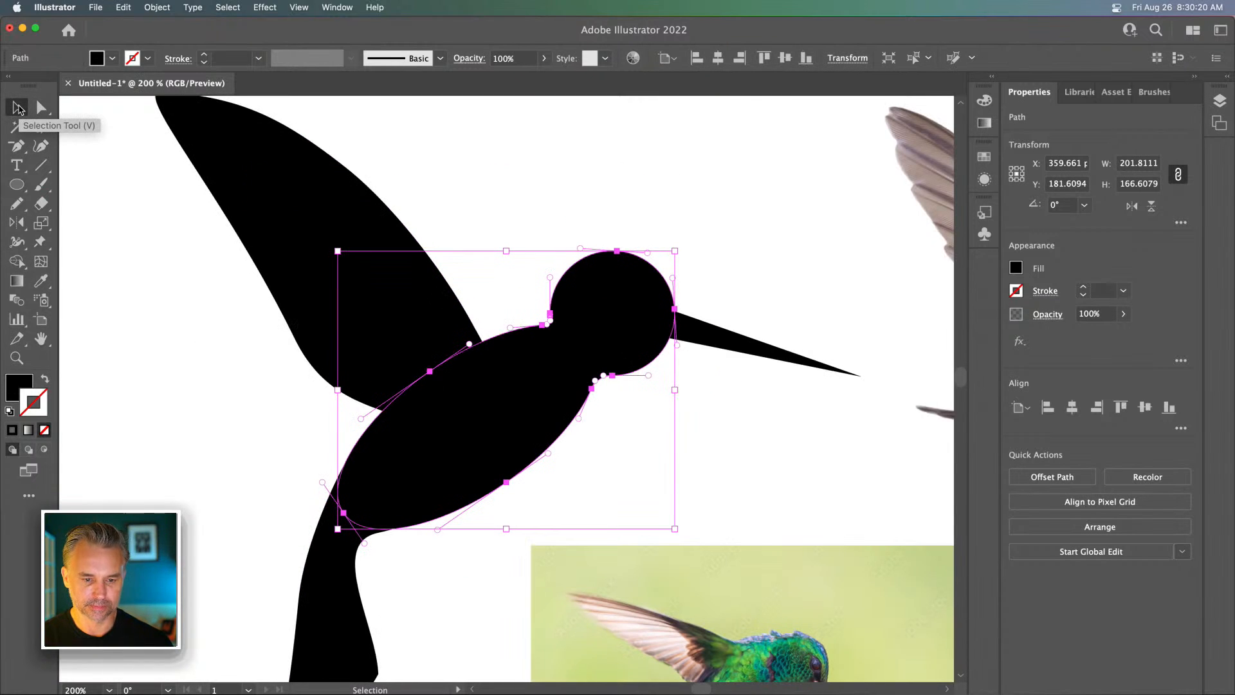
pyautogui.press('super+plus')
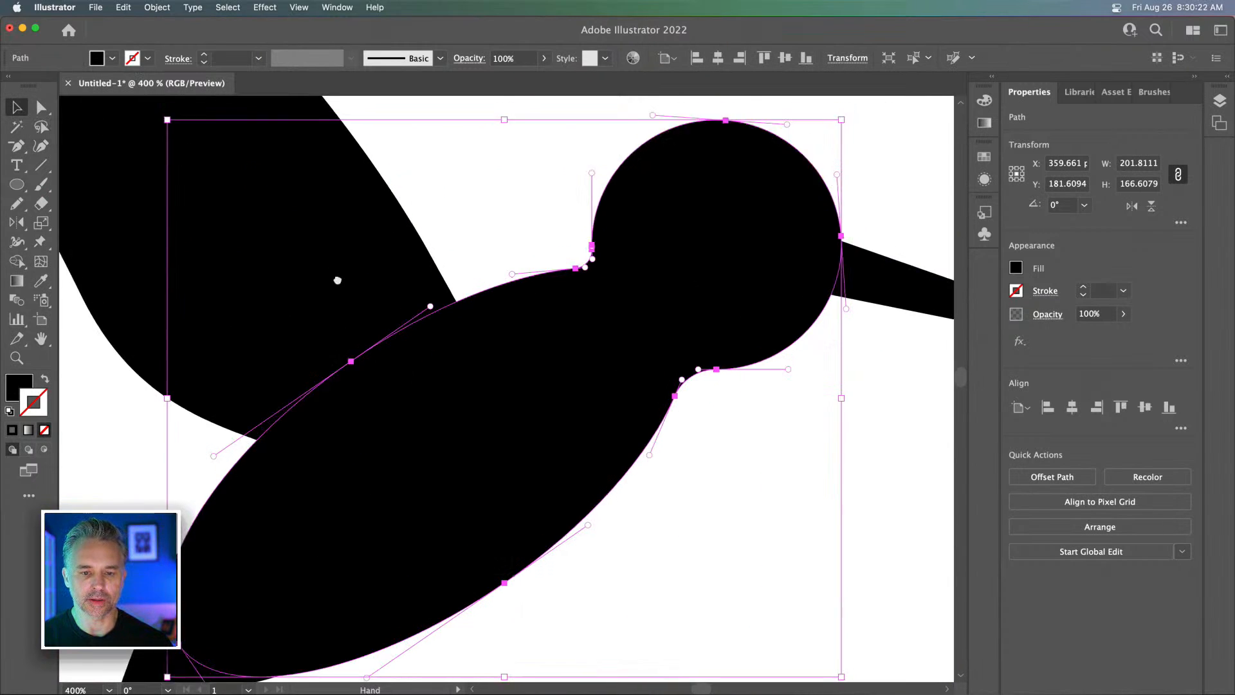
pyautogui.hscroll(3, 288, 361)
pyautogui.scroll(3, 287, 362)
pyautogui.press('p')
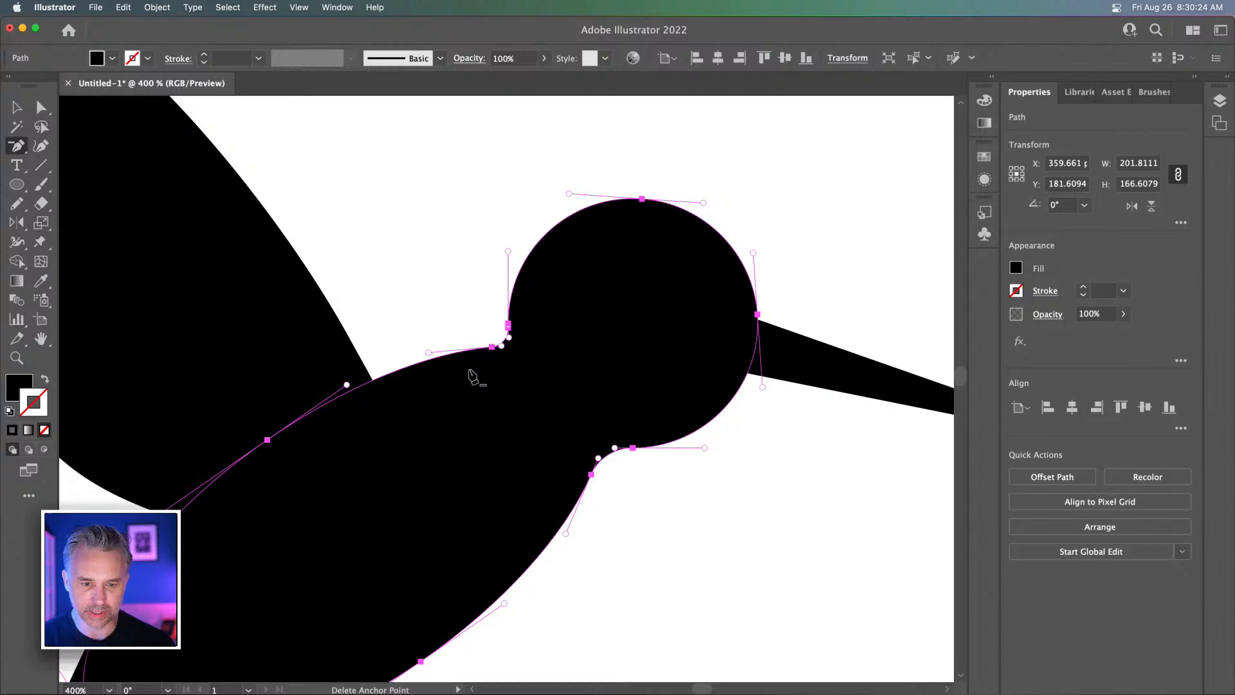
pyautogui.click(508, 327)
pyautogui.click(508, 328)
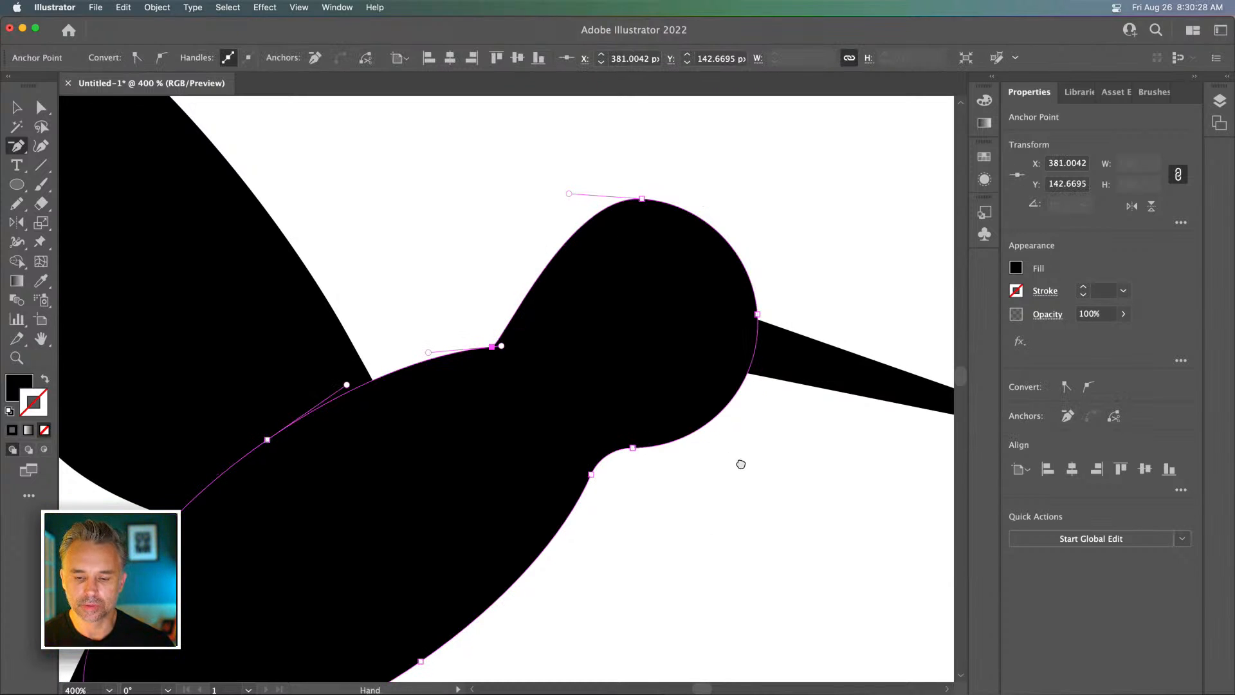
# Move the head's front anchor outward and slightly down over the beak's base to taper the face, and deselect the shape
pyautogui.press('super+minus')
pyautogui.press('super+minus')
pyautogui.press('super+minus')
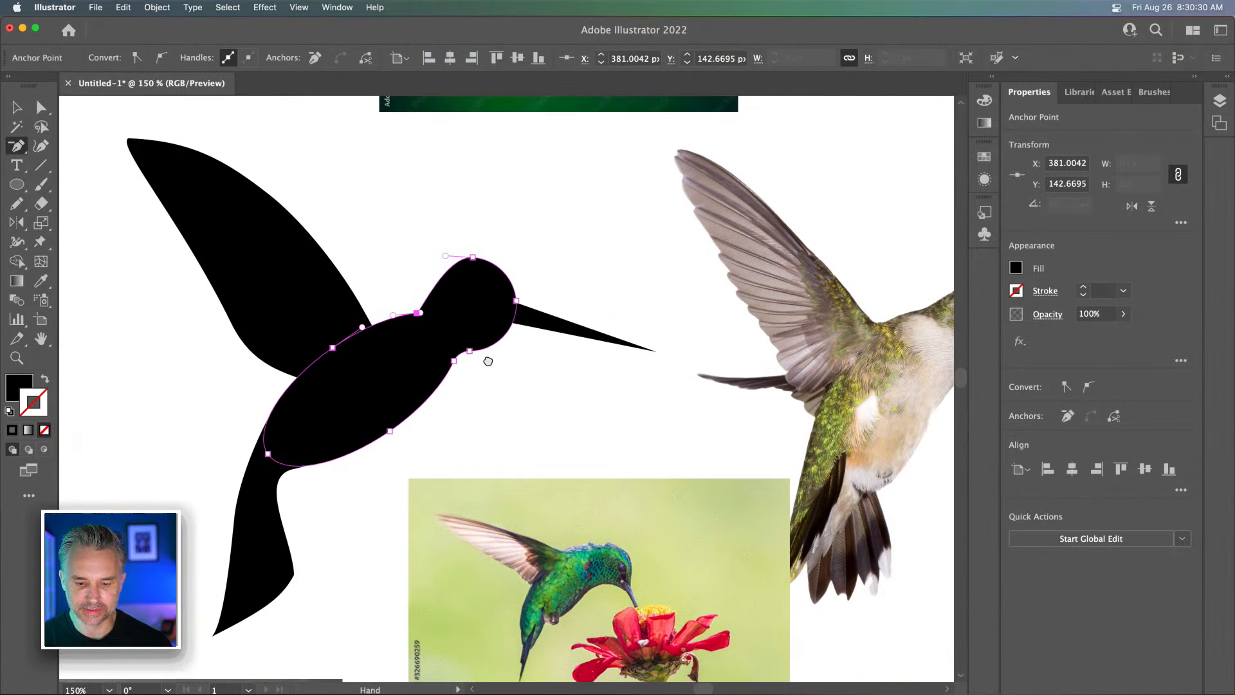
pyautogui.moveTo(485, 358)
pyautogui.mouseDown()
pyautogui.moveTo(485, 330)
pyautogui.moveTo(270, 333)
pyautogui.moveTo(491, 352)
pyautogui.mouseUp()
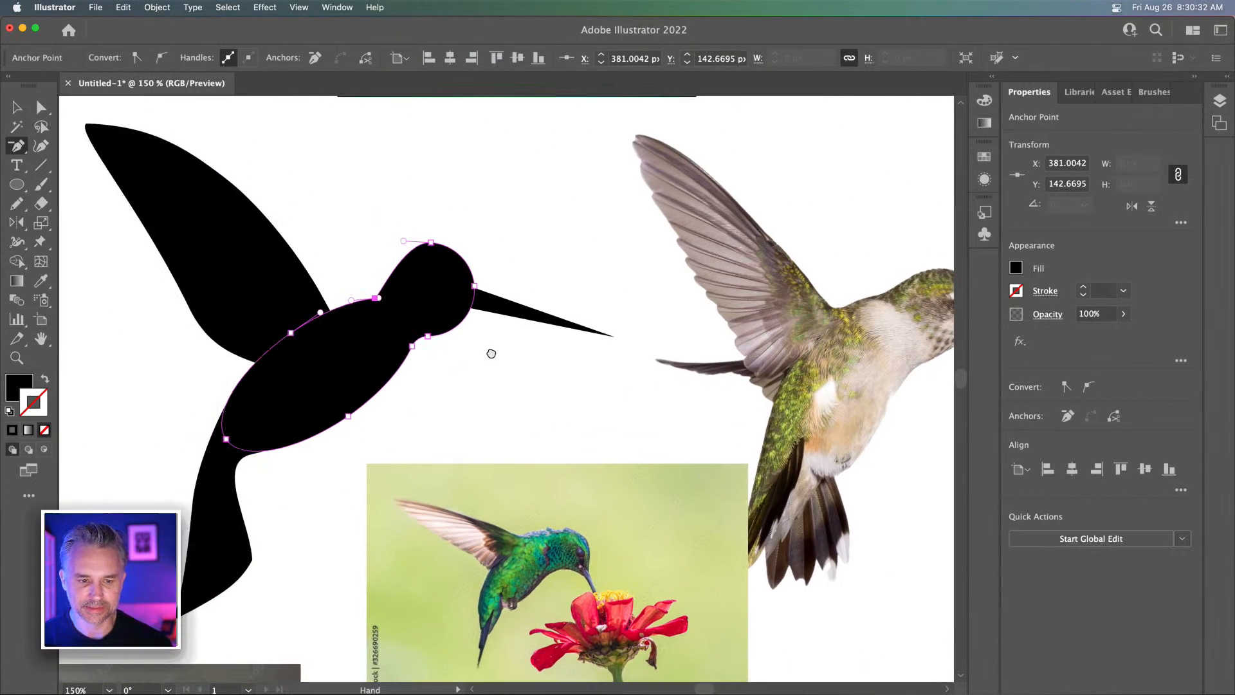
pyautogui.click(44, 110)
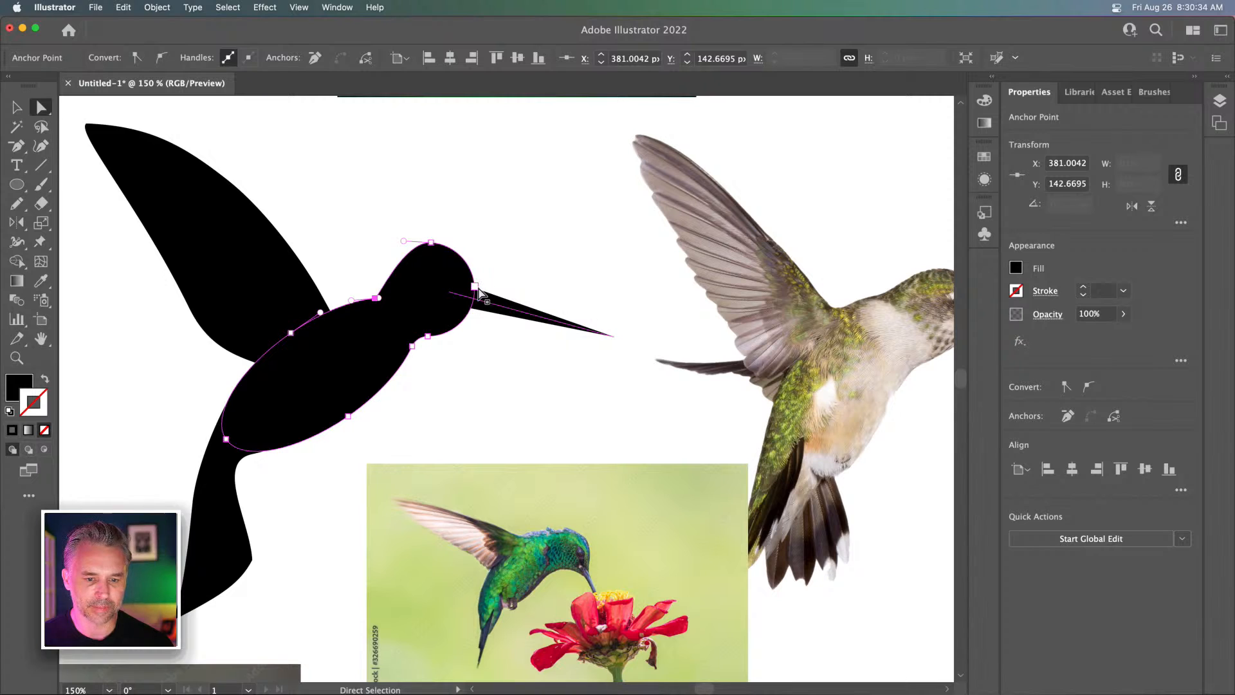
pyautogui.moveTo(476, 287); pyautogui.dragTo(490, 314)
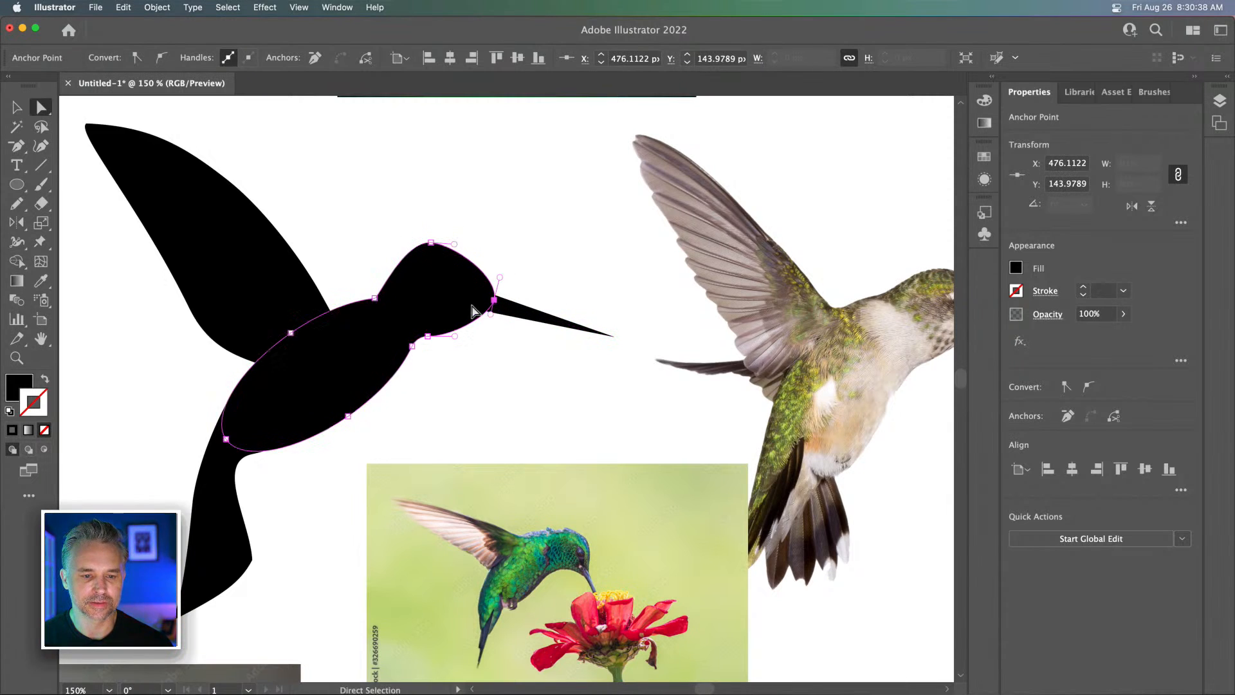
pyautogui.click(343, 203)
pyautogui.moveTo(392, 193); pyautogui.dragTo(542, 195)
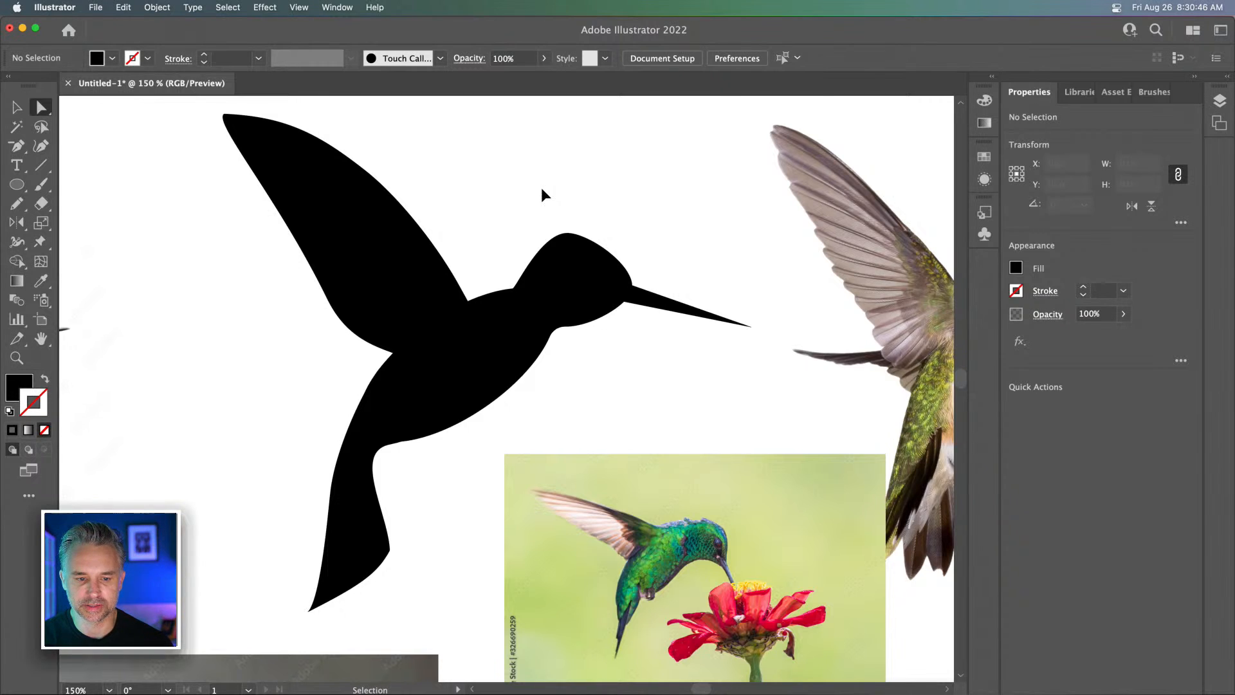
# Examine the whole silhouette's proportions against the surrounding hummingbird reference photos, and return to a close view of the bird
pyautogui.press('super+minus')
pyautogui.press('super+minus')
pyautogui.press('super+minus')
pyautogui.press('space')
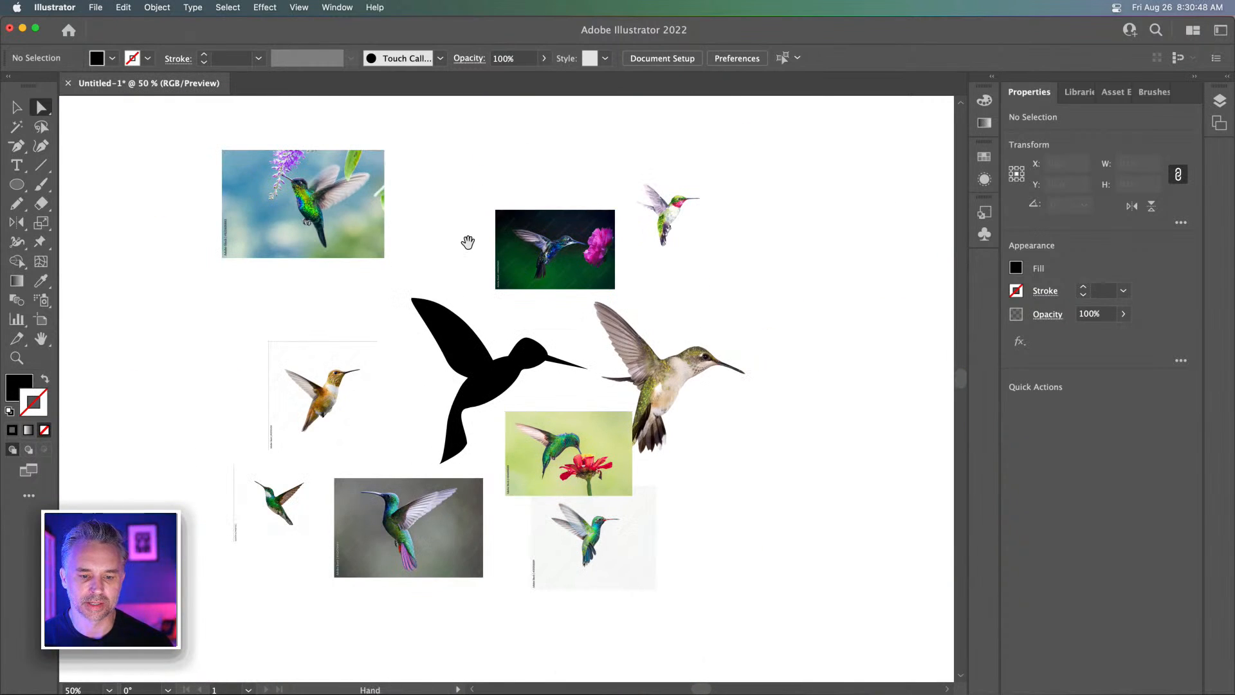
pyautogui.moveTo(468, 242); pyautogui.dragTo(457, 221)
pyautogui.press('super+plus')
pyautogui.press('super+plus')
pyautogui.press('super+plus')
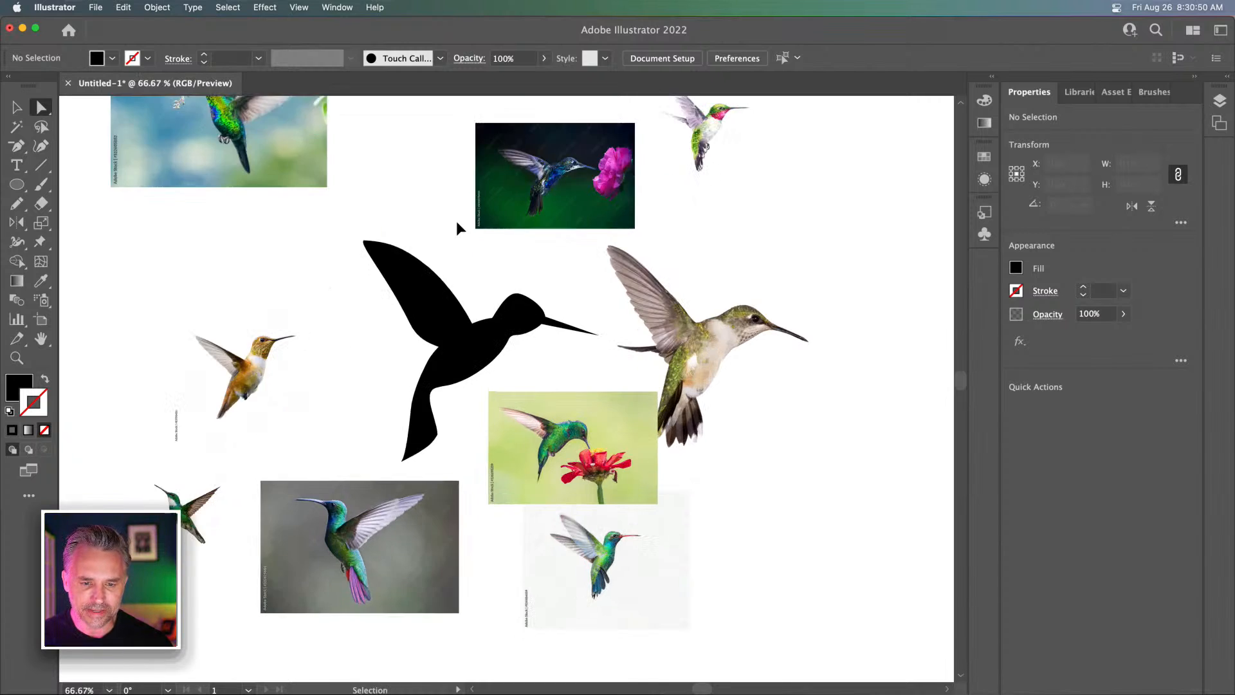
pyautogui.press('space')
pyautogui.moveTo(494, 277); pyautogui.dragTo(427, 359)
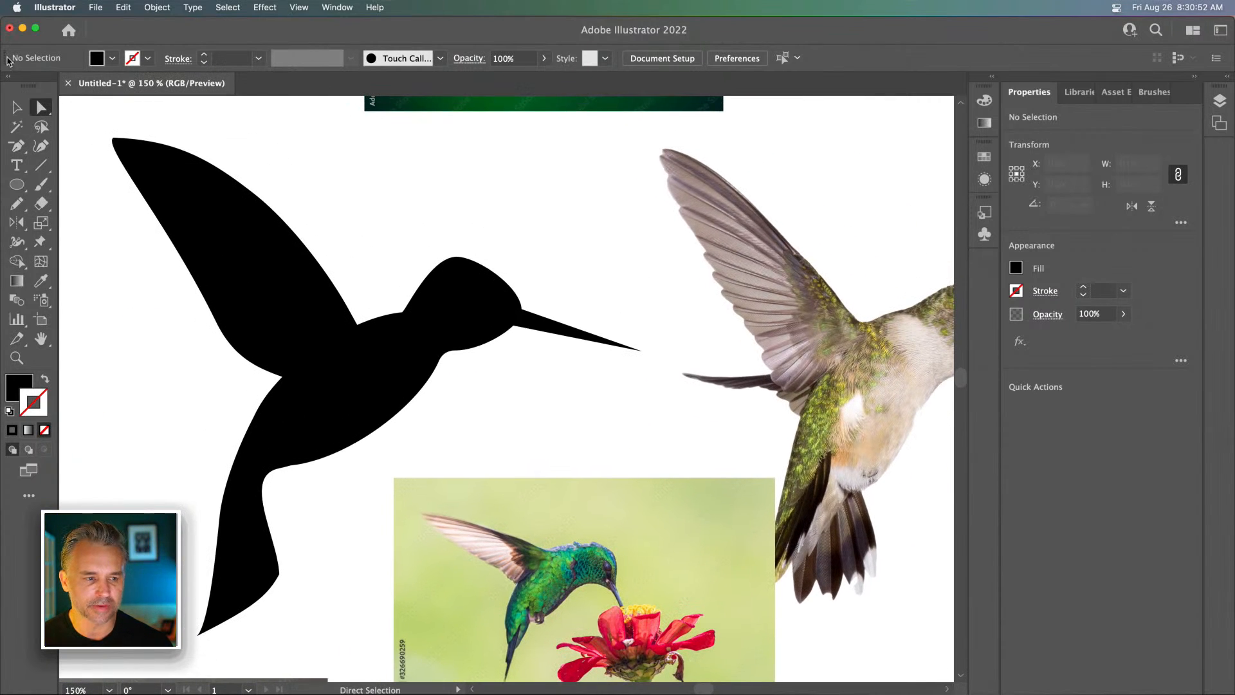
# Lower the crown anchor slightly toward the beak with level handles, shift the front head anchor further onto the beak, and deselect
pyautogui.moveTo(491, 265)
pyautogui.mouseDown()
pyautogui.moveTo(423, 264)
pyautogui.moveTo(493, 263)
pyautogui.mouseUp()
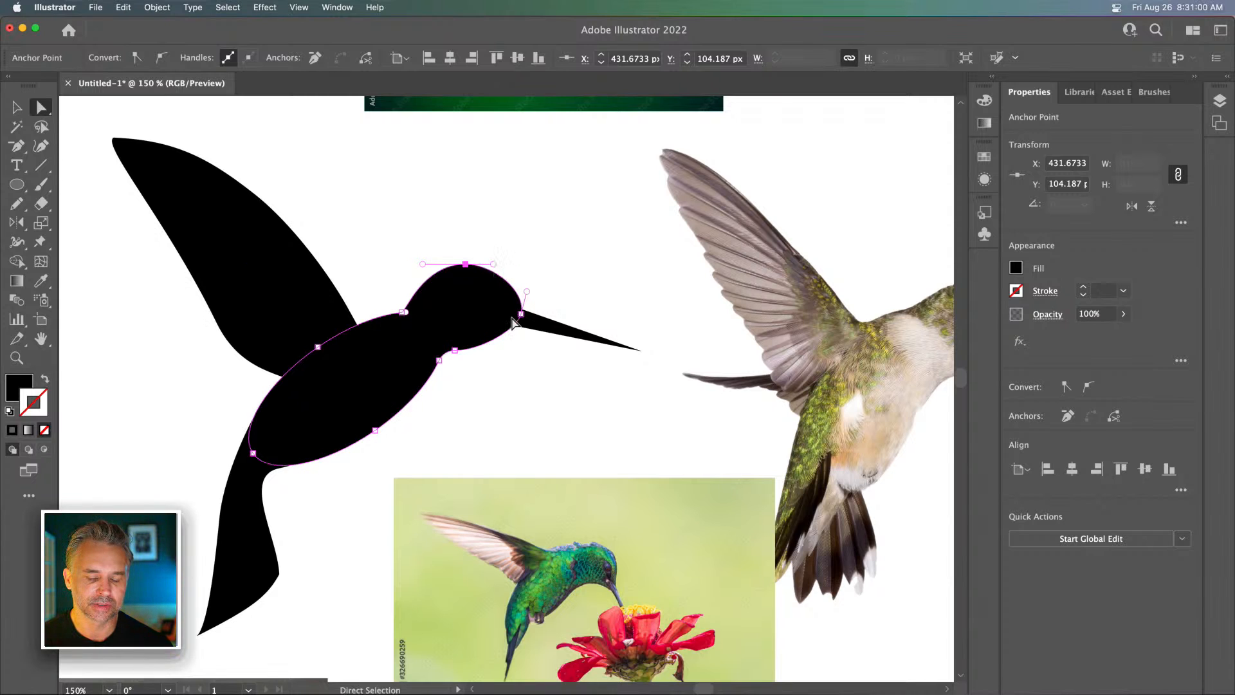
pyautogui.moveTo(521, 314); pyautogui.dragTo(399, 259)
pyautogui.click(396, 319)
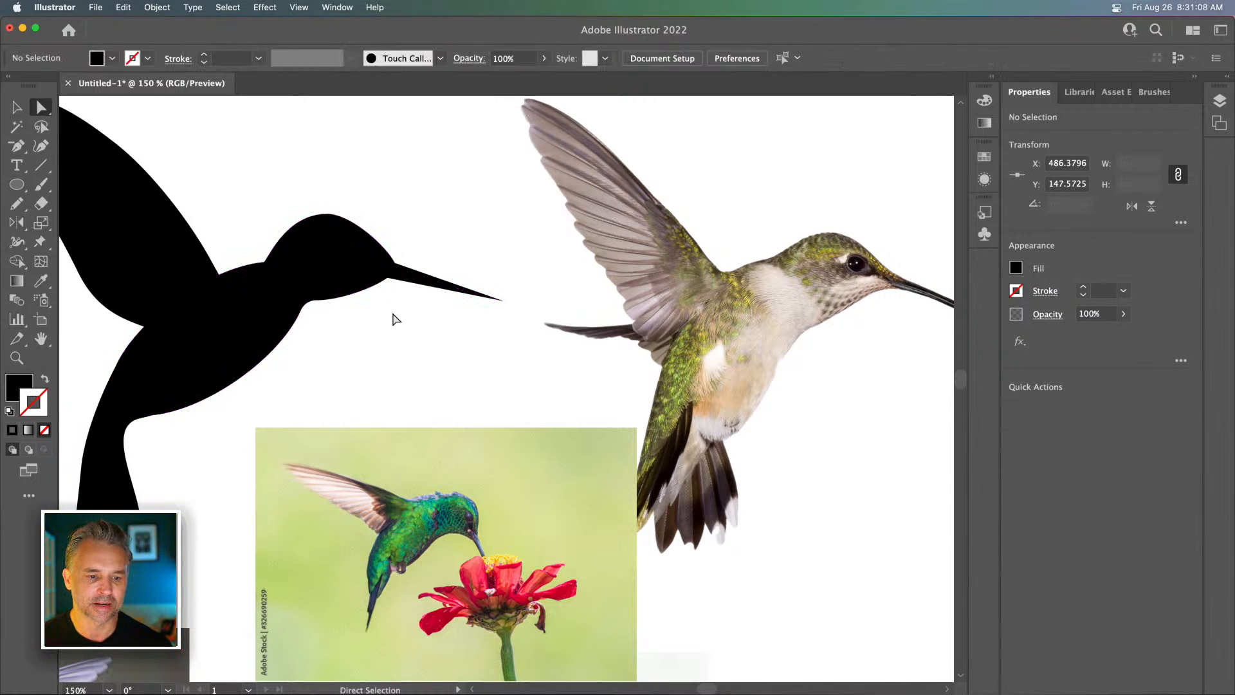
pyautogui.moveTo(396, 319); pyautogui.dragTo(639, 296)
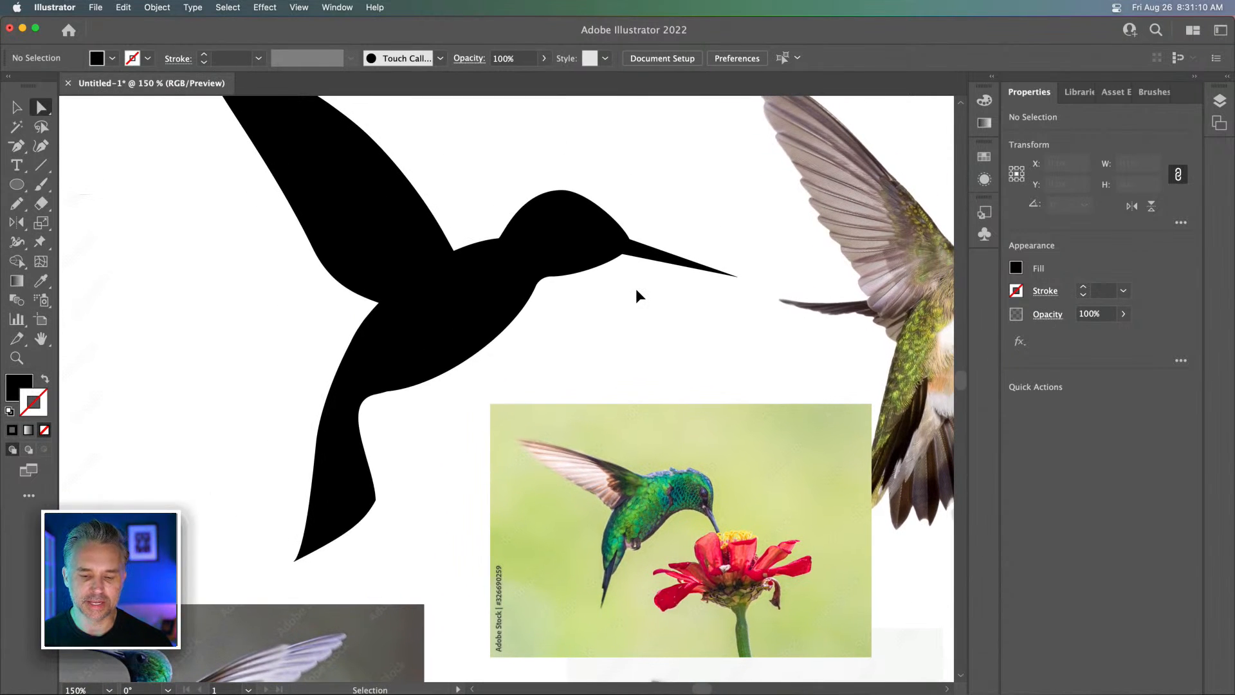
pyautogui.press('super+minus')
pyautogui.press('super+minus')
pyautogui.press('super+minus')
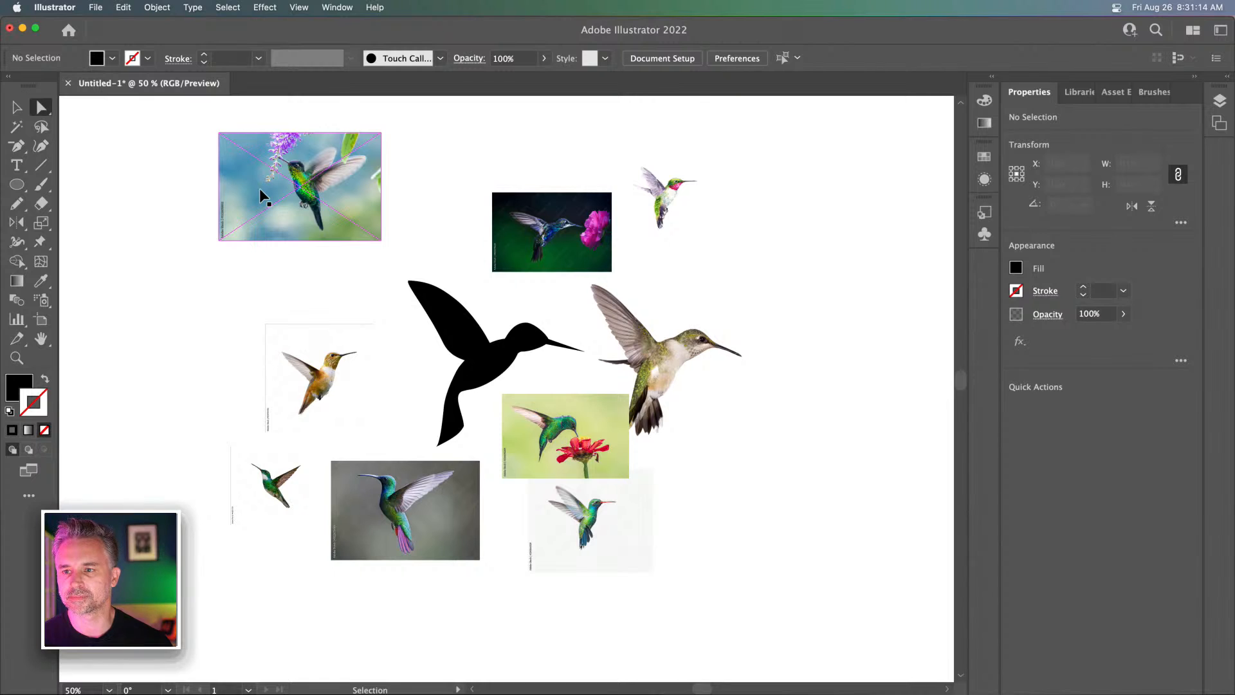
pyautogui.press('super+plus')
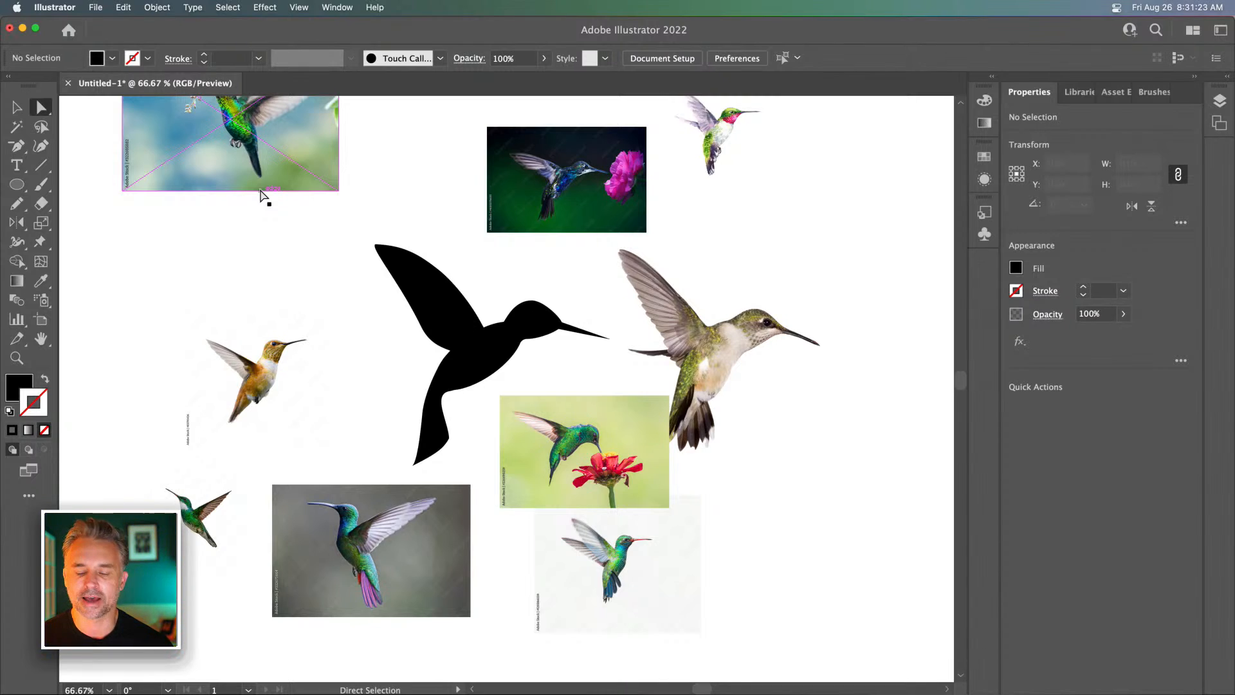
# Compare the silhouette with the large animal artwork on Layer 2, hide that layer again, and make Layer 4 active
pyautogui.click(16, 106)
pyautogui.click(537, 327)
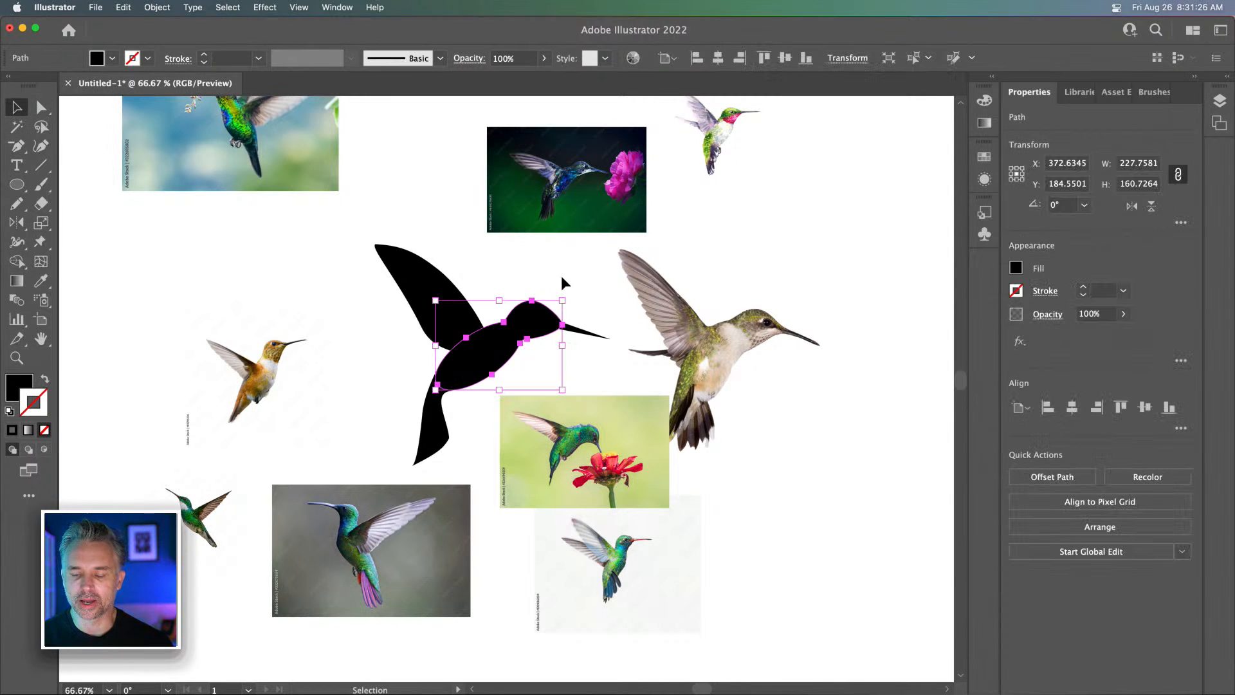
pyautogui.click(1226, 79)
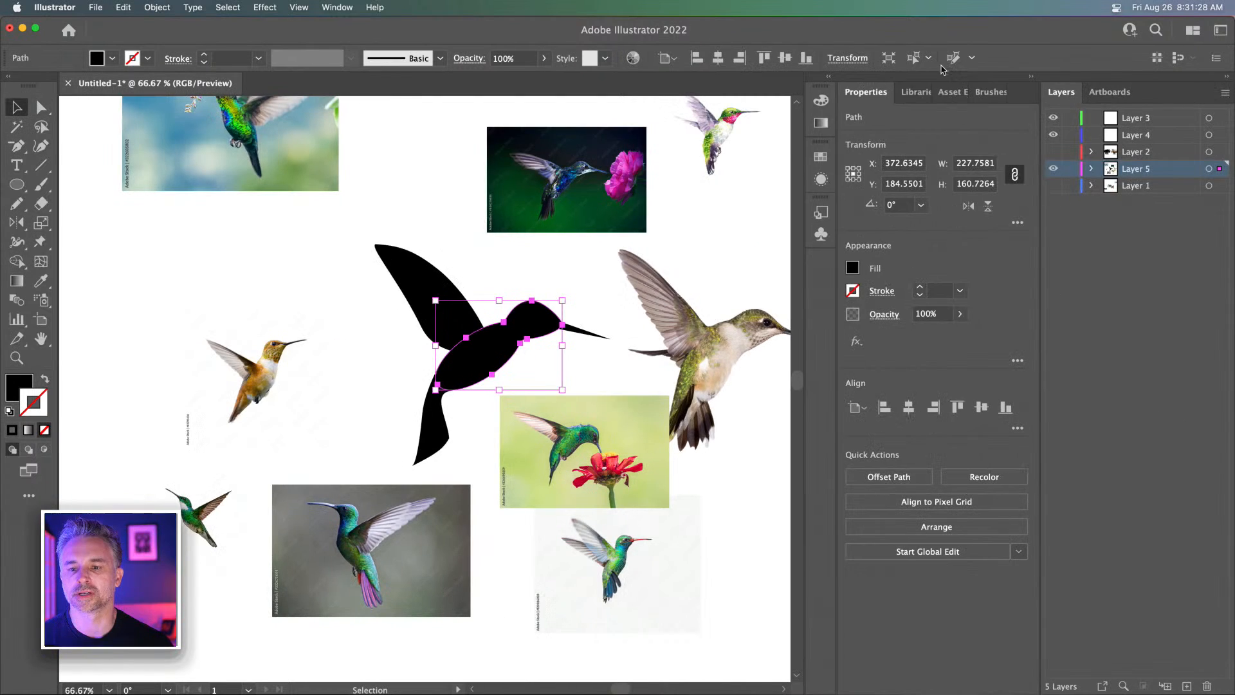
pyautogui.click(1054, 152)
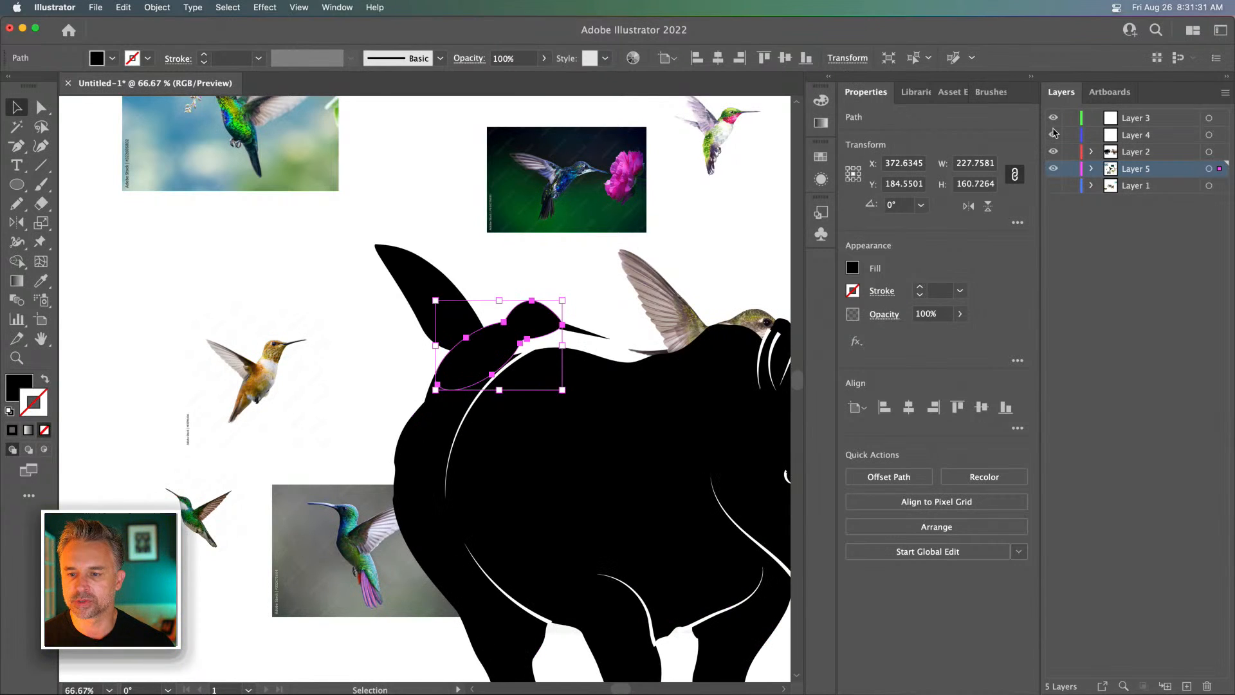
pyautogui.click(1053, 168)
pyautogui.click(1052, 169)
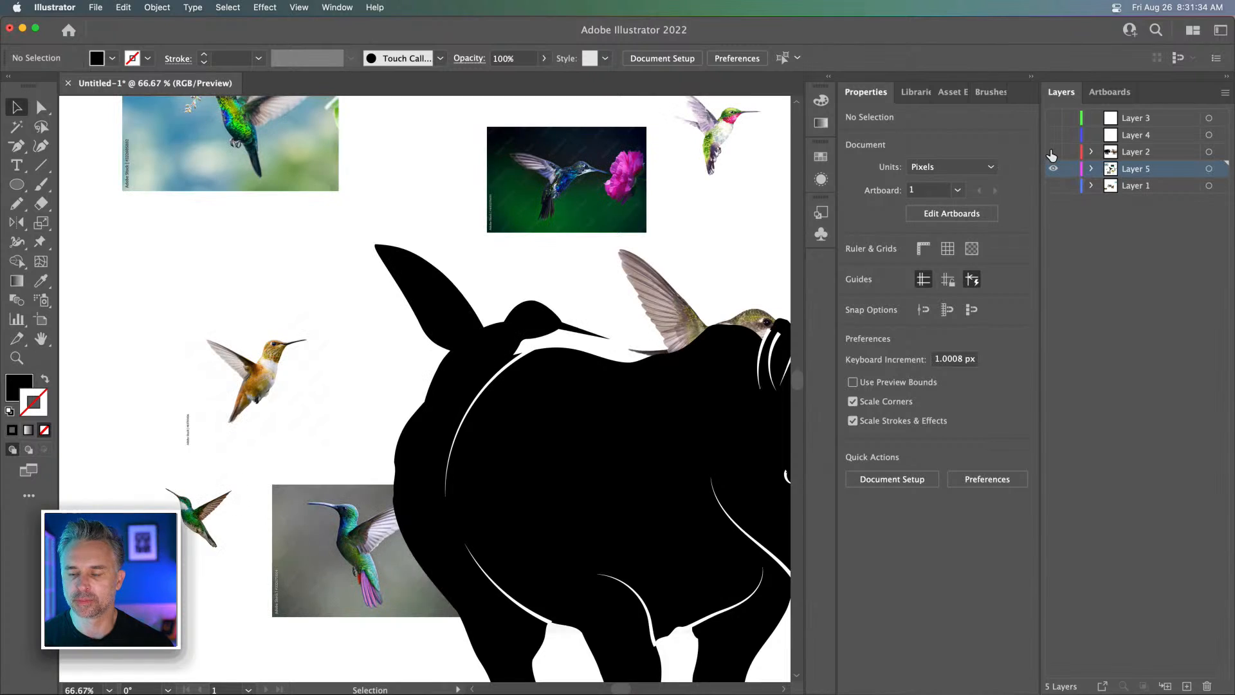
pyautogui.click(1054, 152)
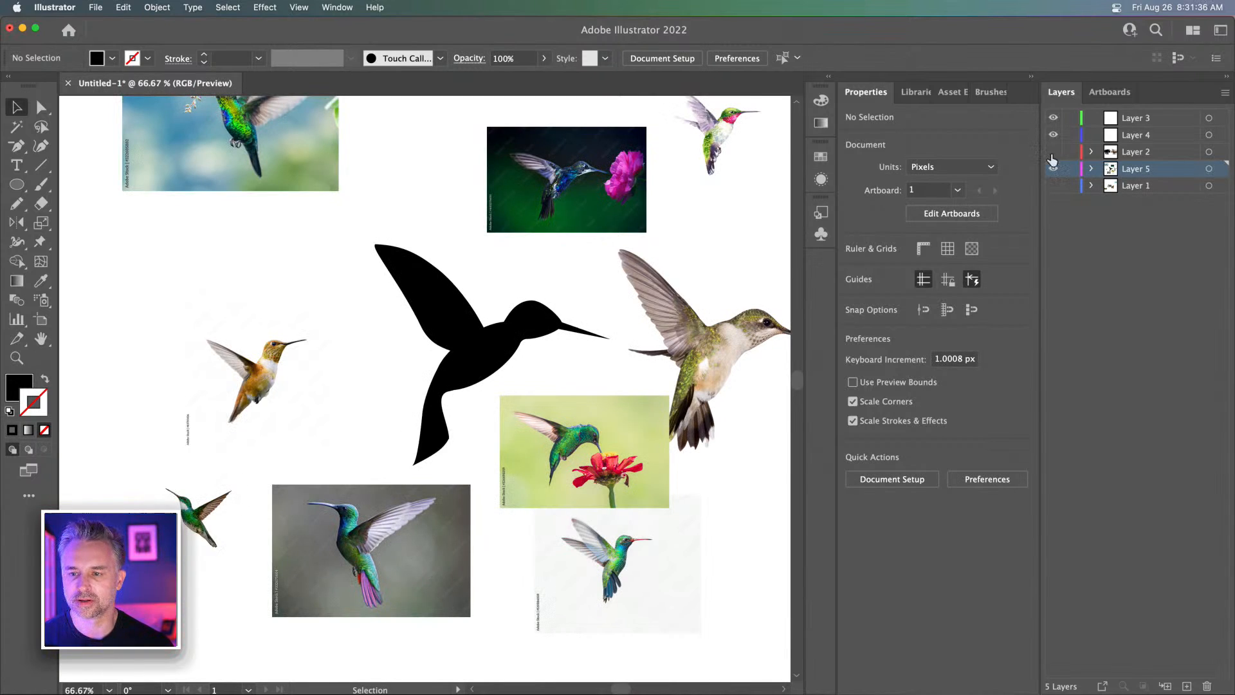
pyautogui.click(1189, 137)
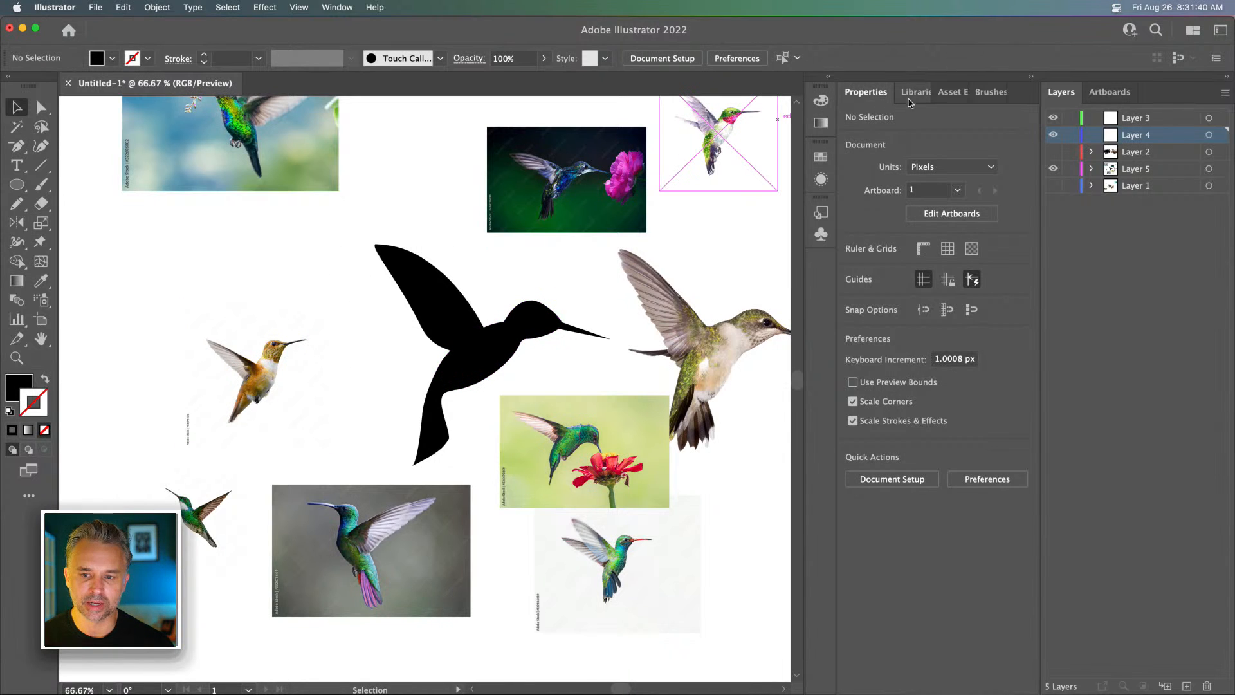
pyautogui.click(1031, 76)
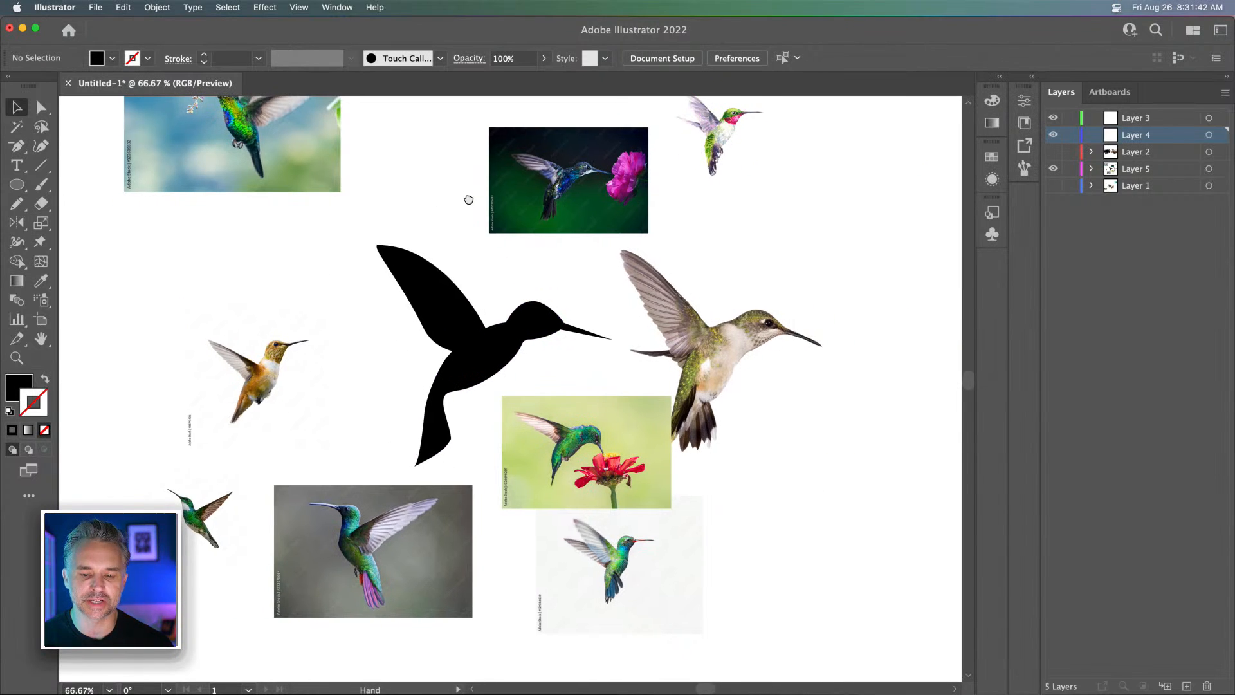
# Move the red-flower reference photo slightly away from the silhouette, and raise the silhouette's wing slightly on the body
pyautogui.moveTo(468, 199); pyautogui.dragTo(472, 234)
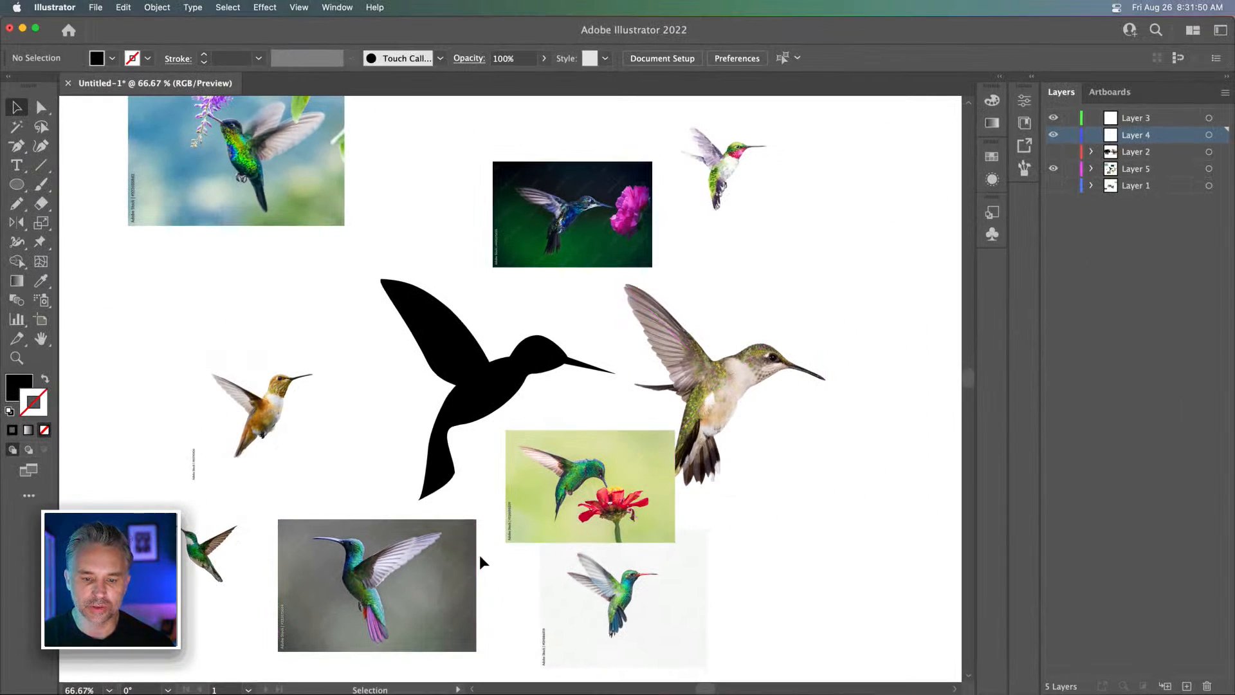
pyautogui.moveTo(545, 494); pyautogui.dragTo(561, 513)
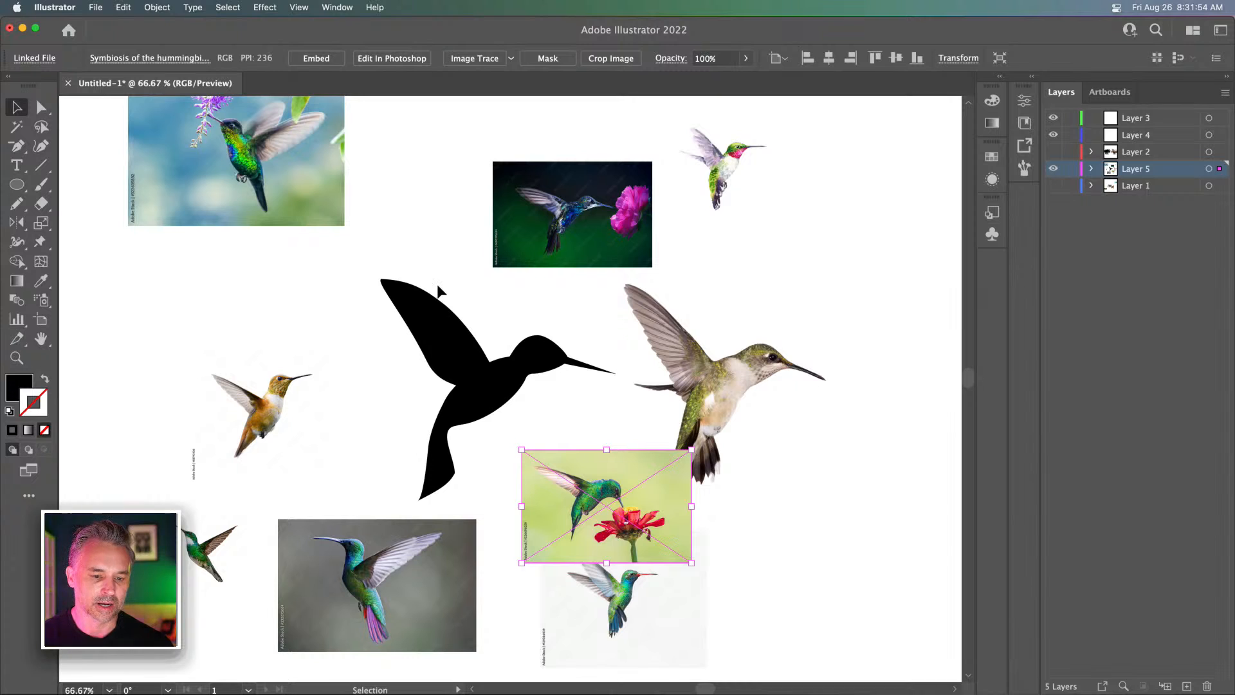
pyautogui.moveTo(431, 336); pyautogui.dragTo(433, 331)
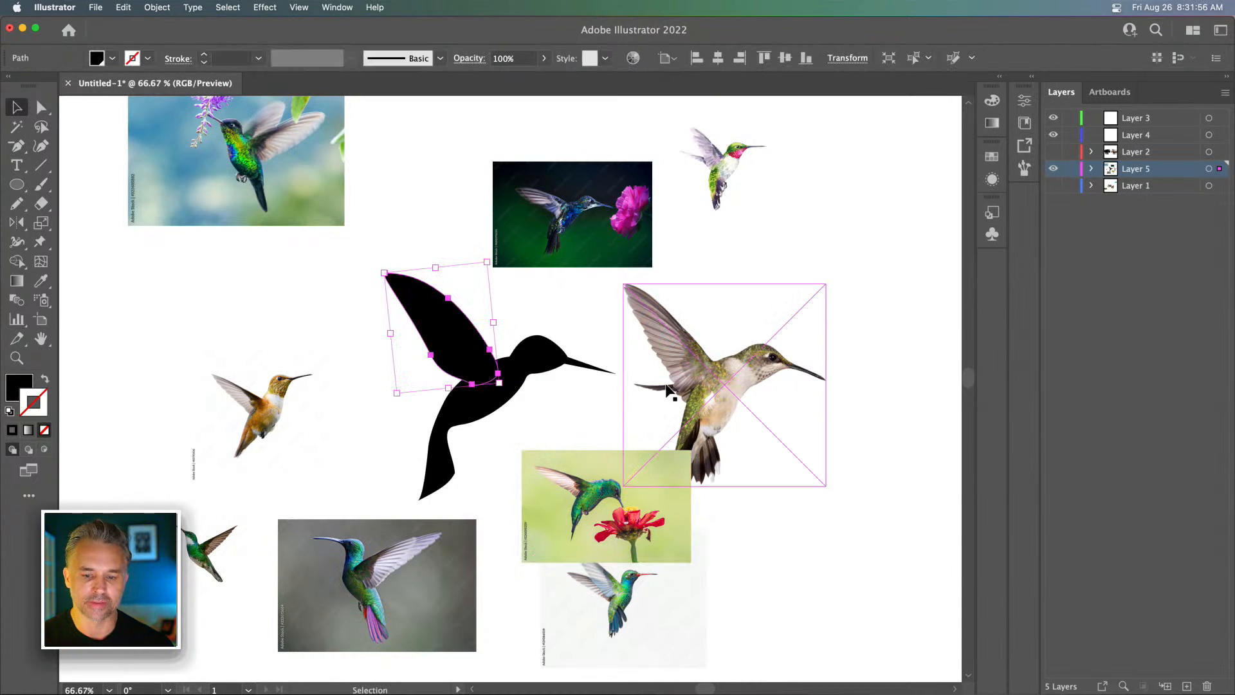
# Examine the raised wing's placement on the silhouette against the surrounding hummingbird photos, and deselect the wing
pyautogui.press('space')
pyautogui.moveTo(311, 426); pyautogui.dragTo(400, 418)
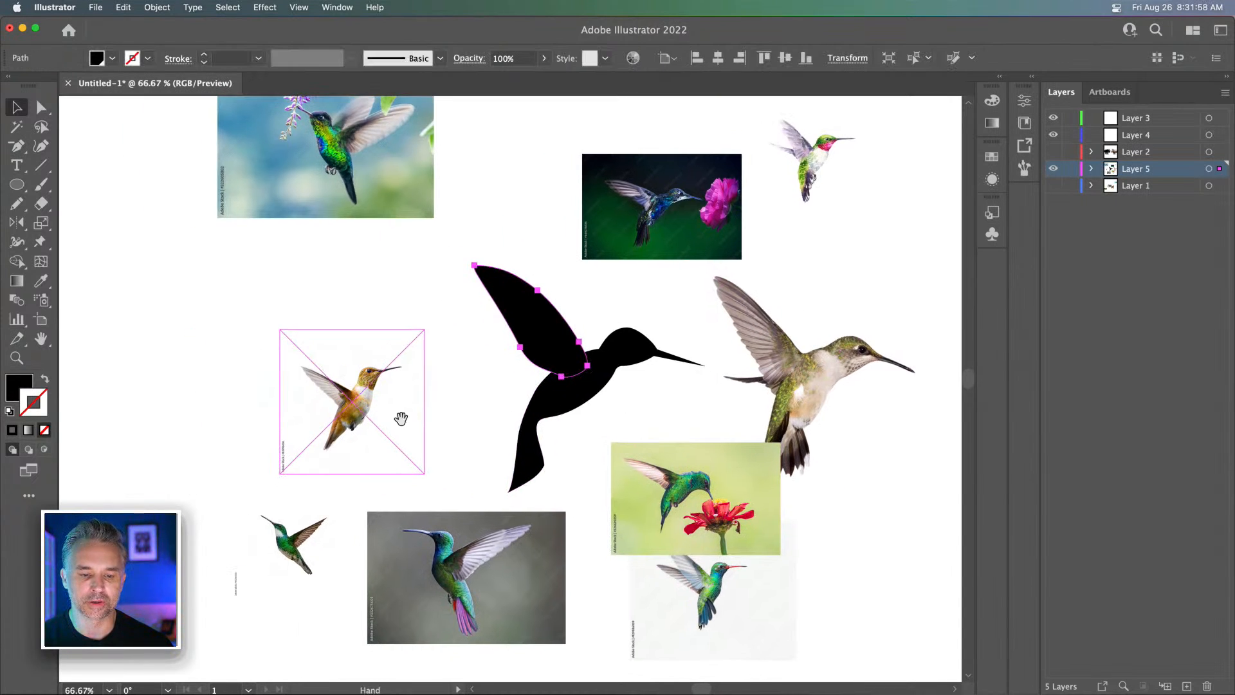
pyautogui.scroll(-2, 358, 350)
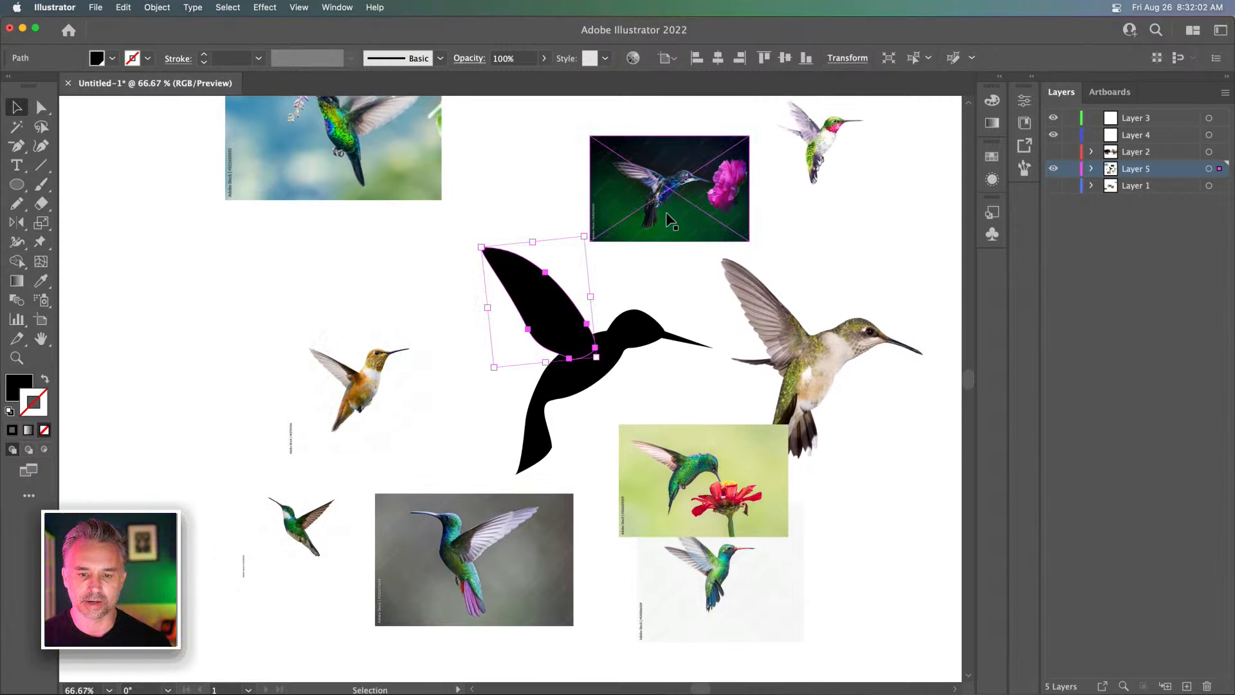
pyautogui.press('space')
pyautogui.moveTo(337, 394); pyautogui.dragTo(303, 474)
pyautogui.press('space')
pyautogui.moveTo(425, 484); pyautogui.dragTo(469, 378)
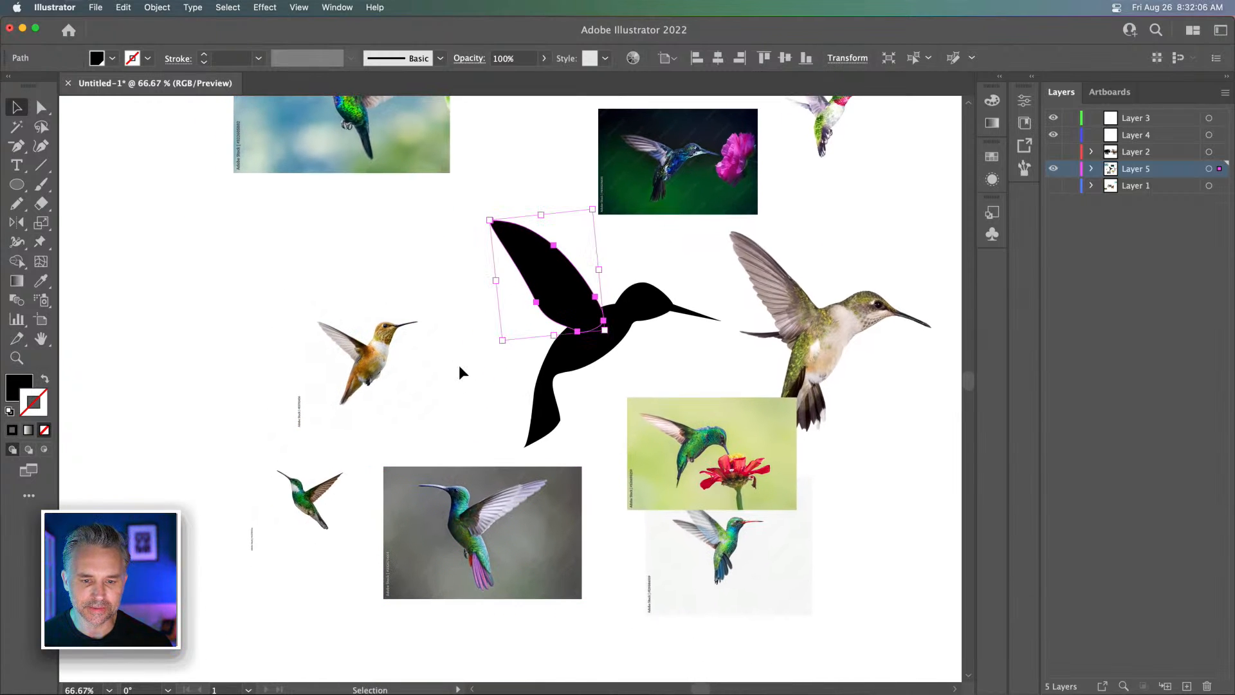
pyautogui.click(460, 369)
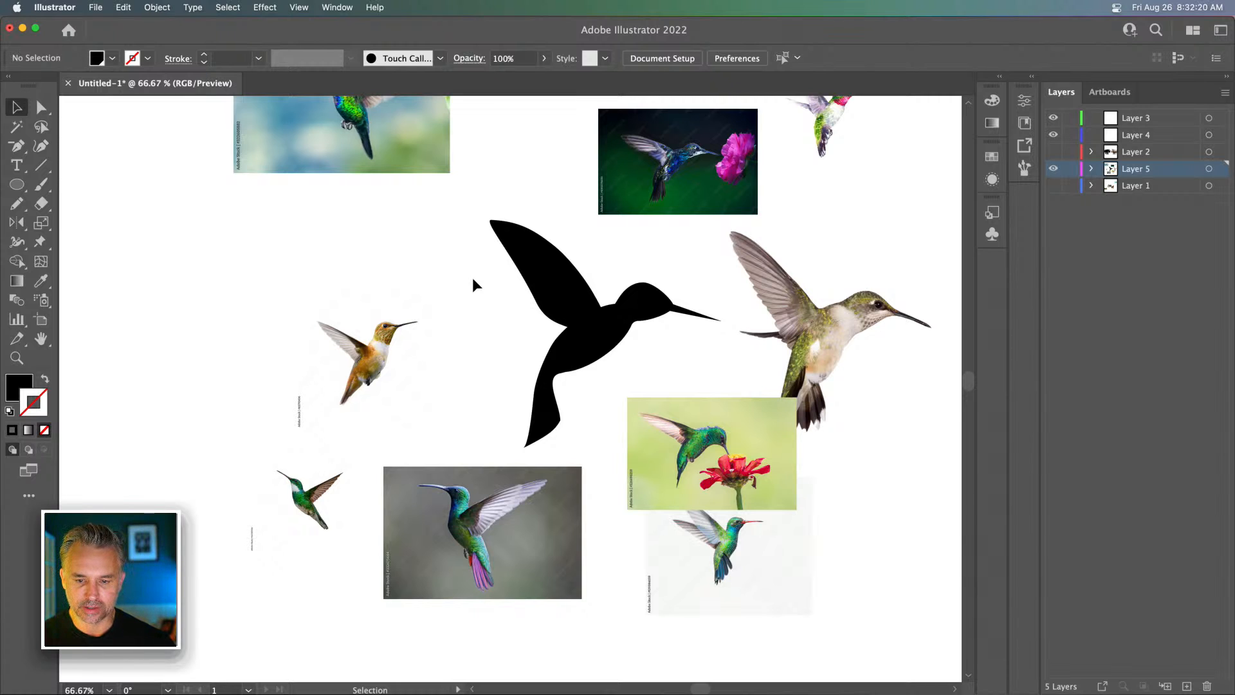
# Duplicate the whole hummingbird silhouette horizontally into the empty area beyond the orange hummingbird photo
pyautogui.moveTo(460, 248)
pyautogui.mouseDown()
pyautogui.moveTo(398, 348)
pyautogui.moveTo(448, 254)
pyautogui.mouseUp()
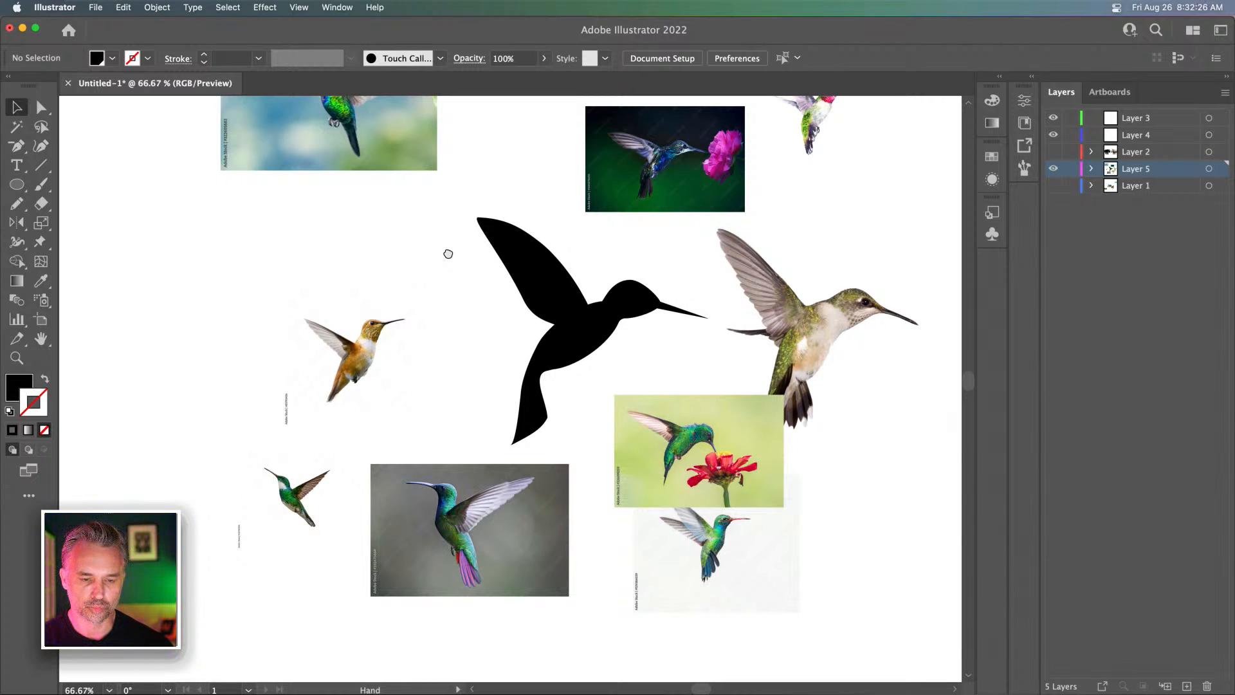
pyautogui.moveTo(461, 268); pyautogui.dragTo(688, 372)
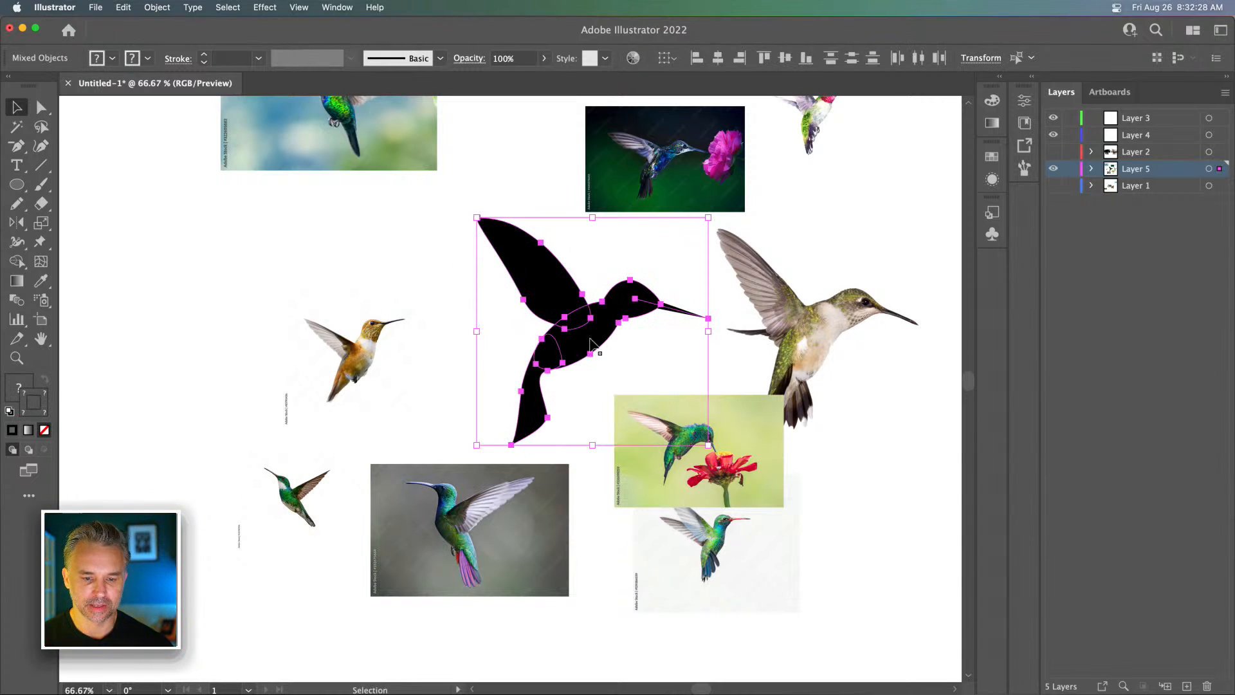
pyautogui.moveTo(437, 292); pyautogui.dragTo(550, 331)
pyautogui.moveTo(640, 325); pyautogui.dragTo(181, 325)
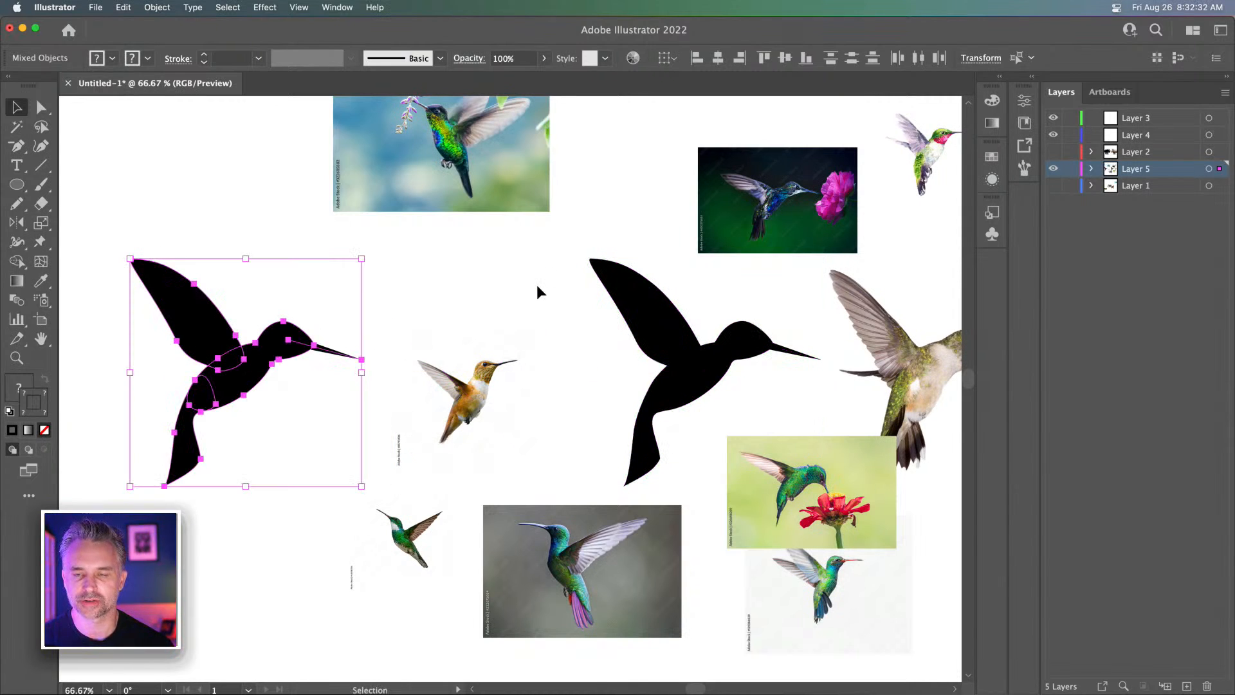
# Unite the duplicate's body and tail into a single shape, leaving its wing and beak separate, and deselect
pyautogui.moveTo(563, 319); pyautogui.dragTo(611, 233)
pyautogui.press('super+plus')
pyautogui.press('super+plus')
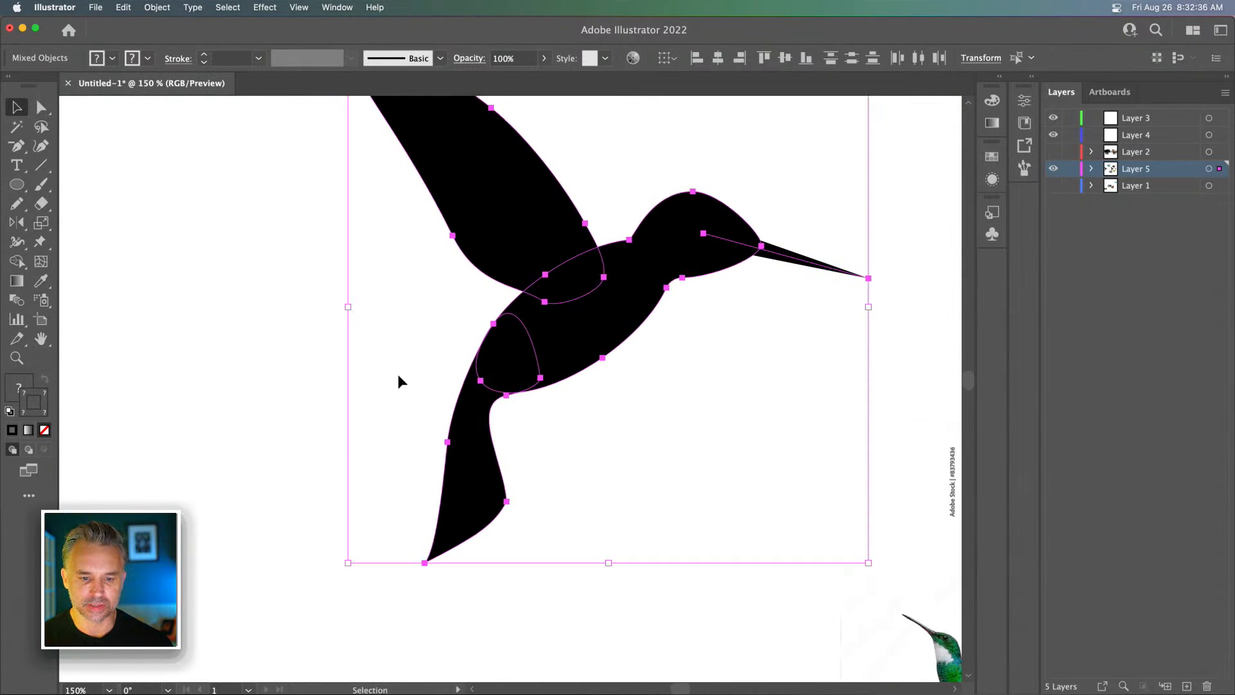
pyautogui.moveTo(411, 349); pyautogui.dragTo(569, 411)
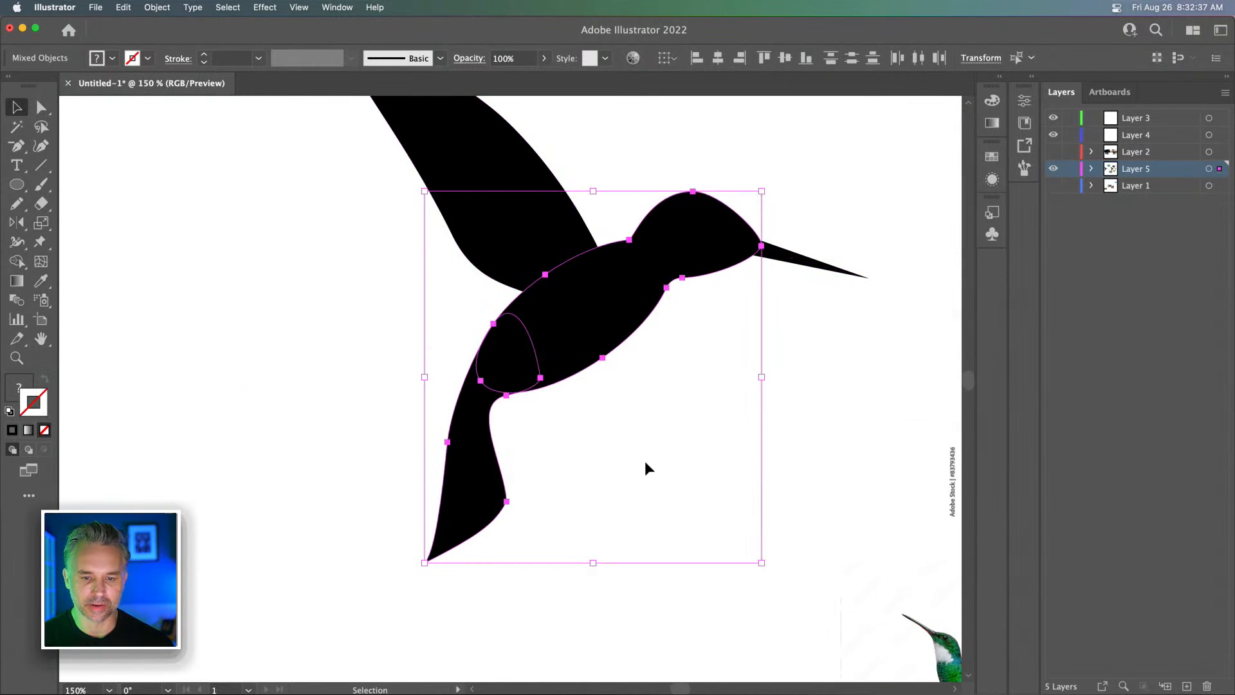
pyautogui.click(1031, 79)
pyautogui.click(855, 474)
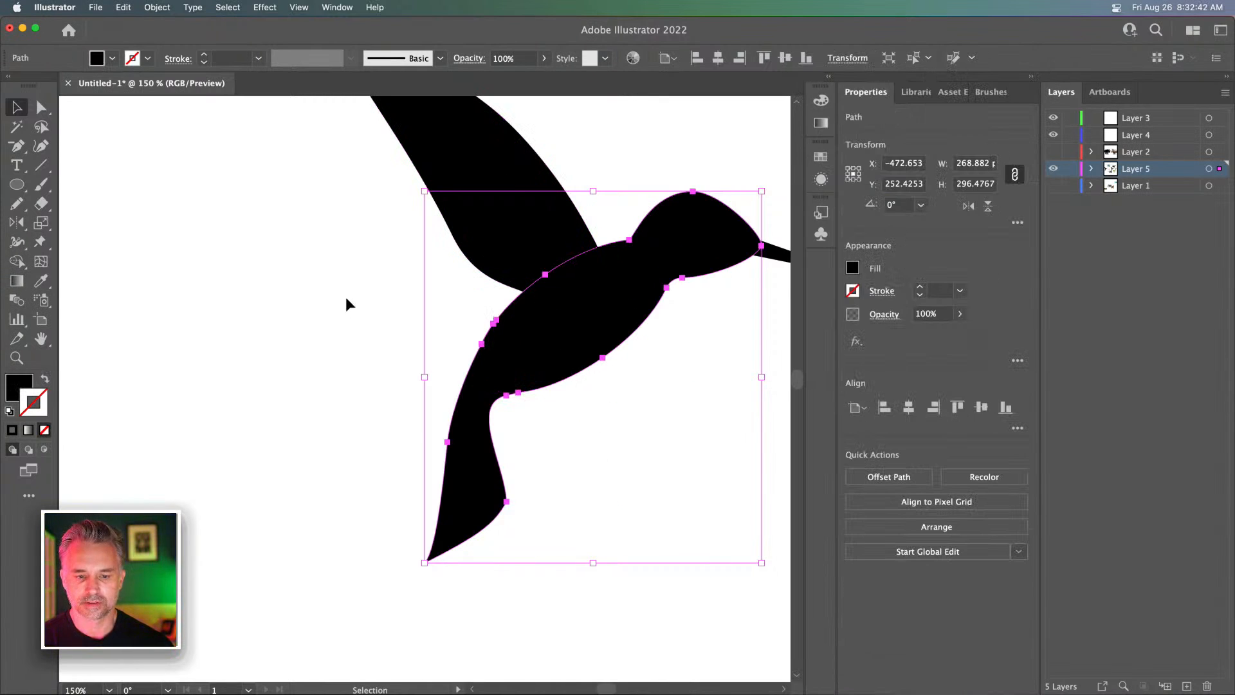
pyautogui.click(271, 236)
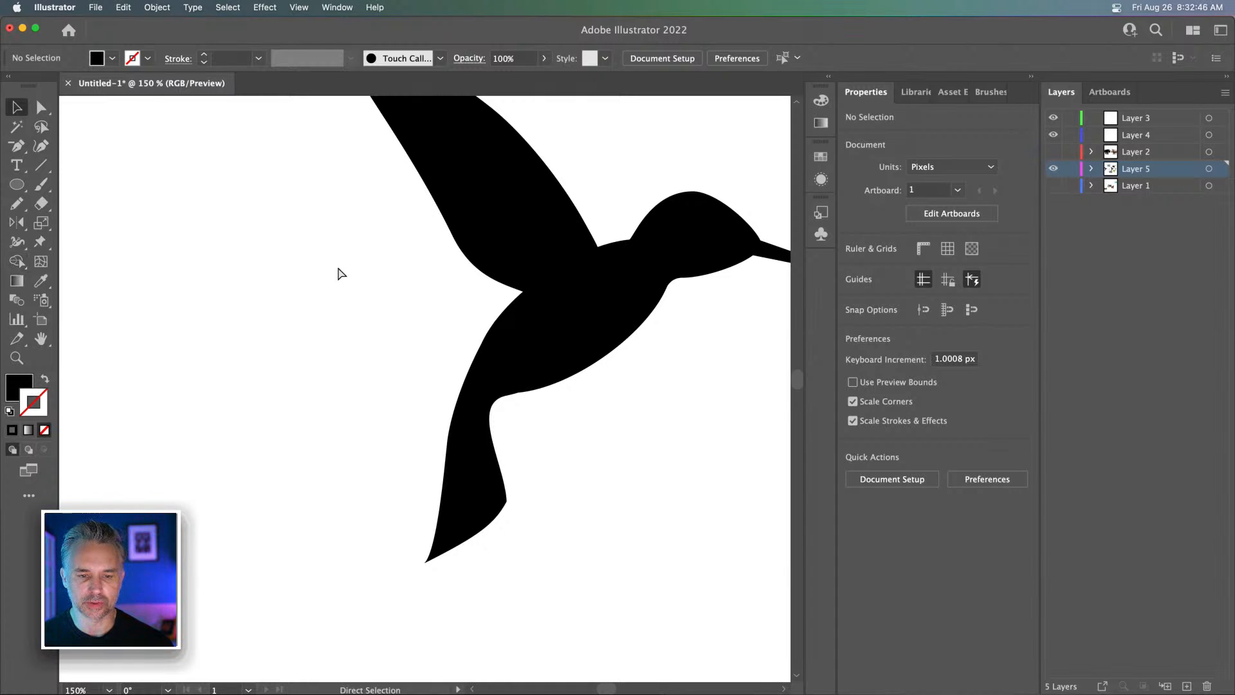
# Compare the original silhouette with the placed reference photos and the hummingbird search results in the Libraries
pyautogui.press('super+minus')
pyautogui.press('super+minus')
pyautogui.moveTo(576, 384); pyautogui.dragTo(392, 525)
pyautogui.moveTo(603, 408); pyautogui.dragTo(427, 112)
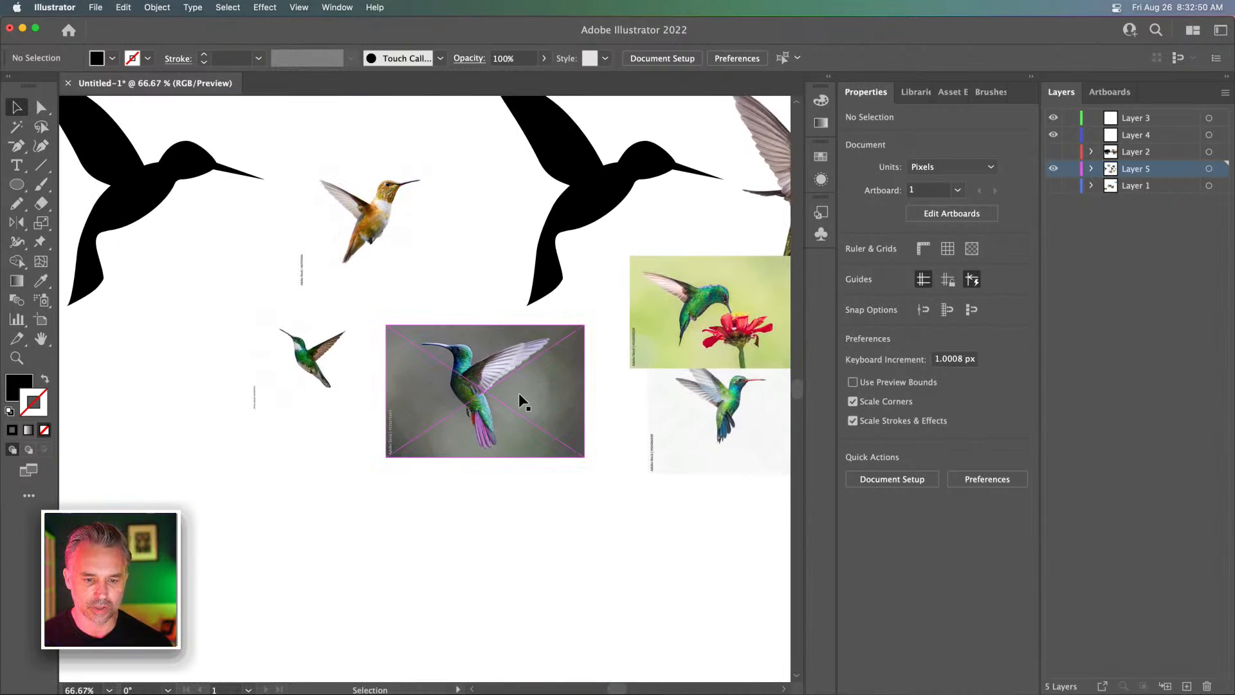
pyautogui.moveTo(592, 350); pyautogui.dragTo(545, 391)
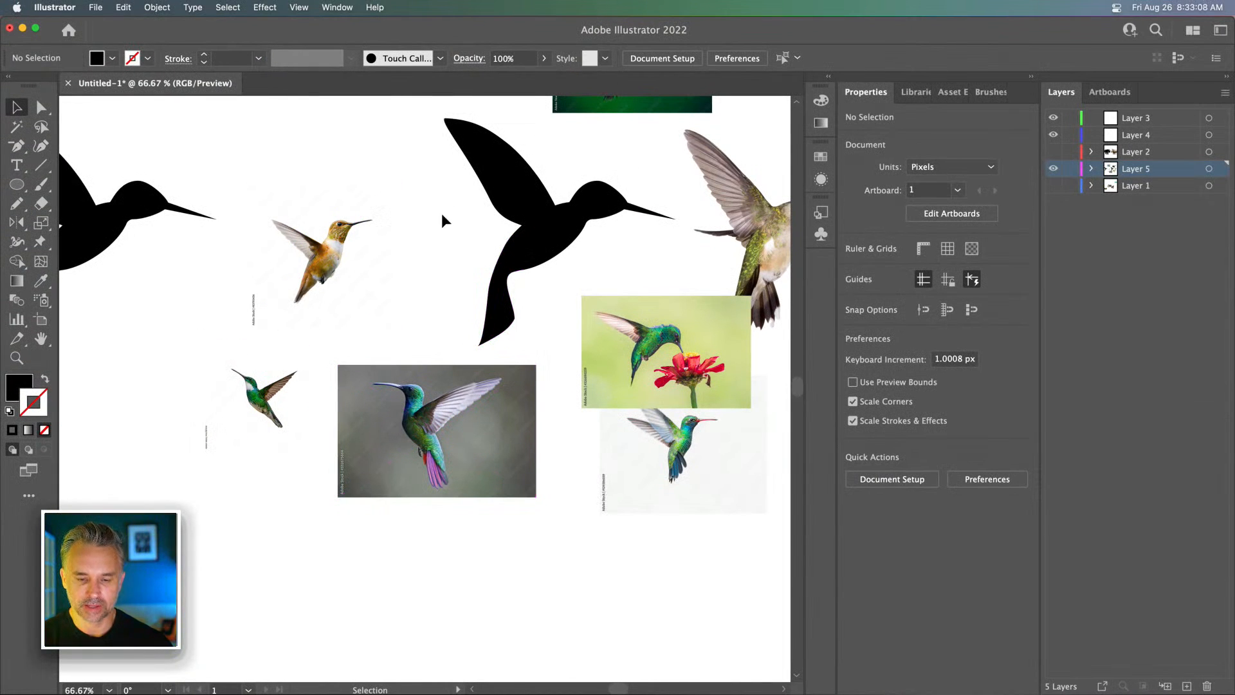
pyautogui.moveTo(451, 237); pyautogui.dragTo(394, 341)
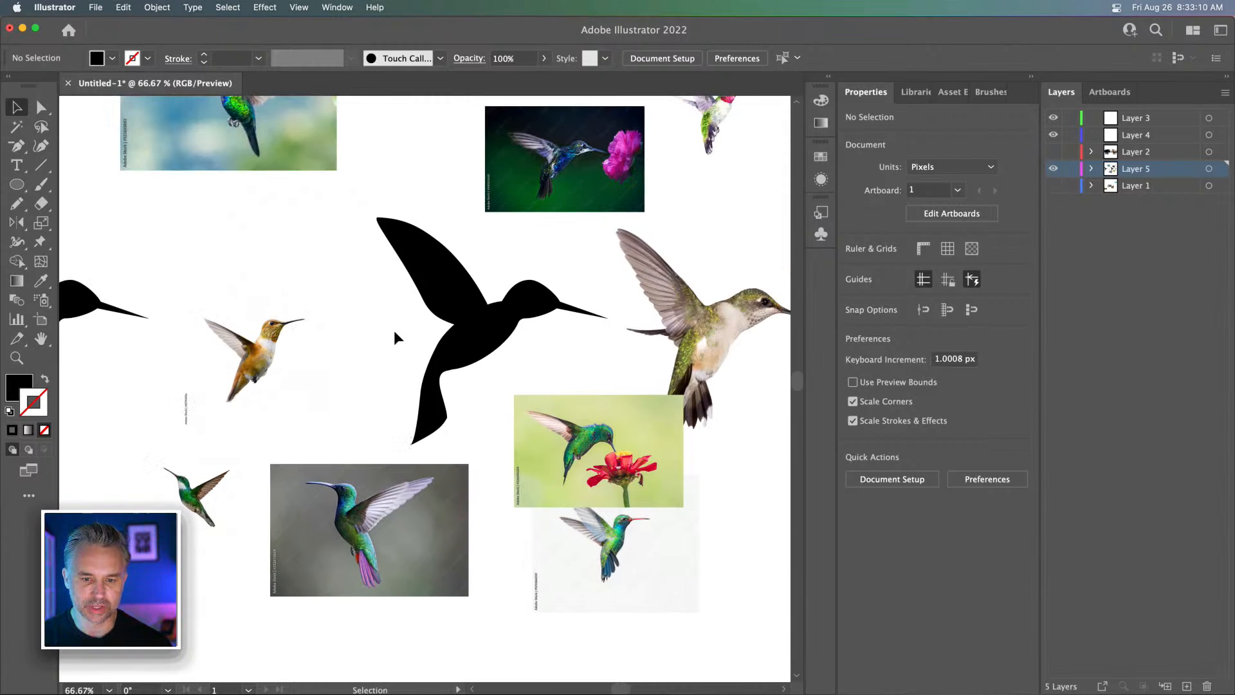
pyautogui.press('super+equal')
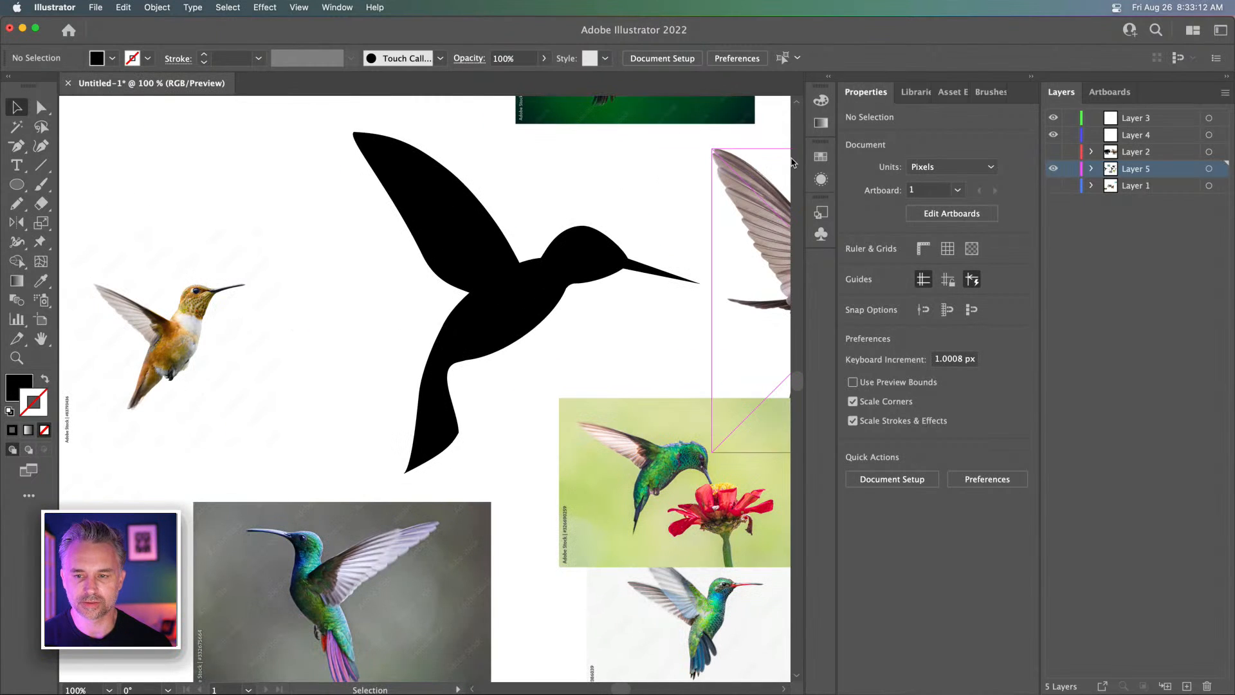
pyautogui.click(921, 93)
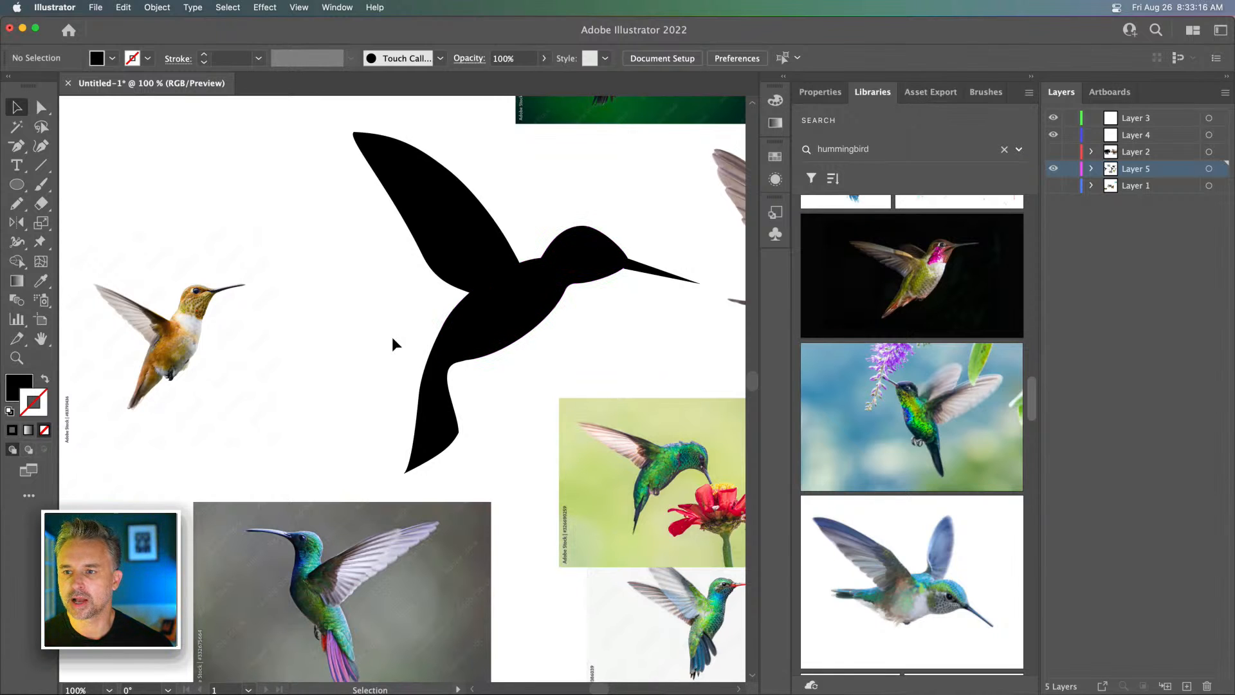
pyautogui.moveTo(427, 337); pyautogui.dragTo(200, 455)
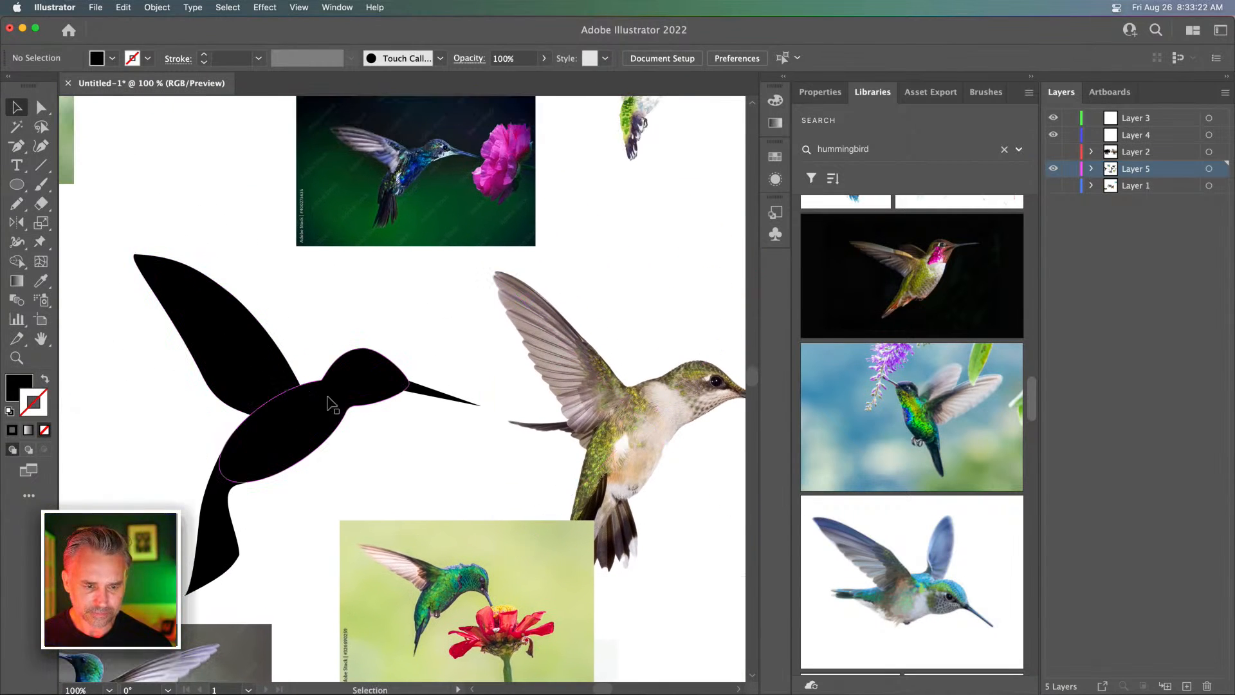
# Move the original silhouette's nape anchor slightly up toward the wing, lower the two rounded throat anchors slightly, and deselect
pyautogui.moveTo(359, 296); pyautogui.dragTo(418, 348)
pyautogui.press('super+equal')
pyautogui.press('super+equal')
pyautogui.click(42, 105)
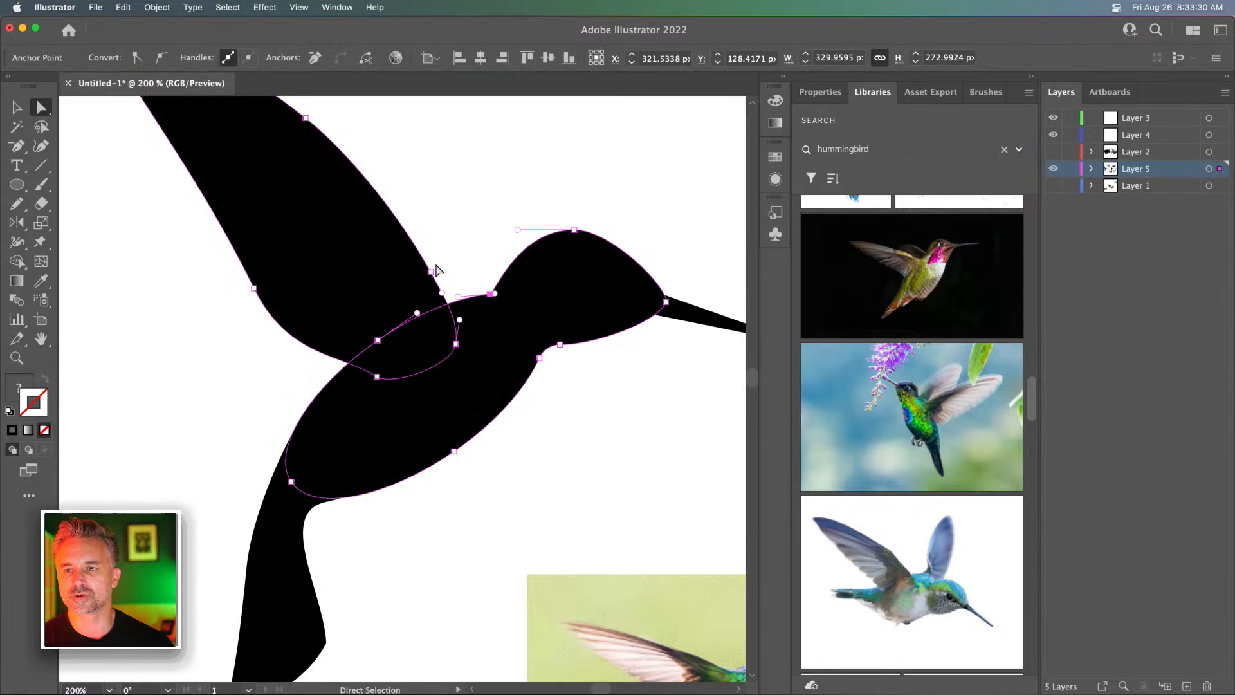
pyautogui.click(465, 231)
pyautogui.click(482, 306)
pyautogui.click(490, 294)
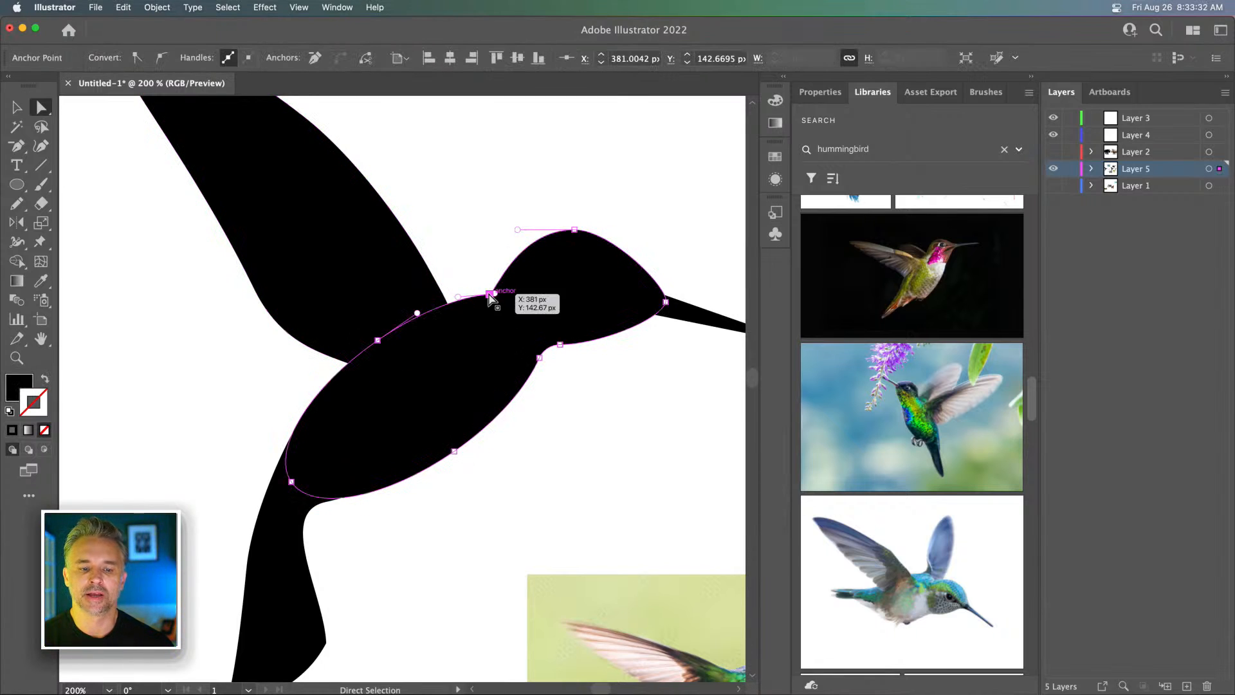
pyautogui.moveTo(488, 294); pyautogui.dragTo(482, 286)
pyautogui.moveTo(600, 395); pyautogui.dragTo(541, 364)
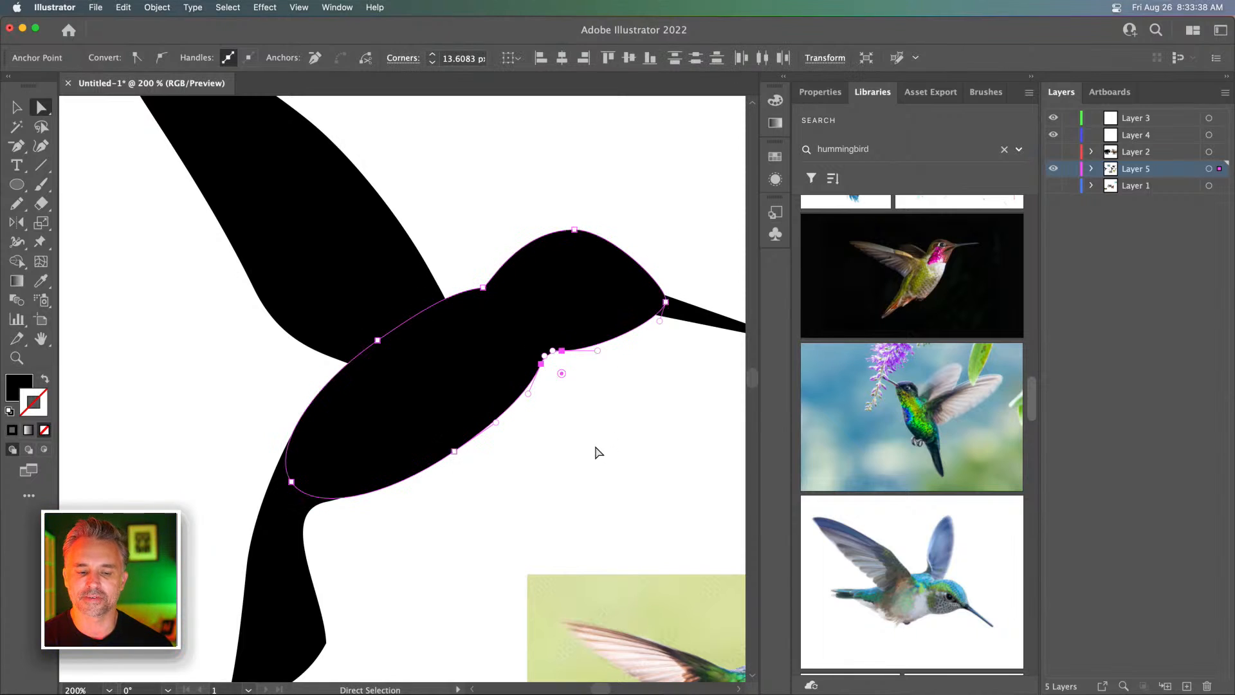
pyautogui.click(598, 453)
# Nudge the original silhouette's wing slightly up and toward the head, and deselect it
pyautogui.click(16, 108)
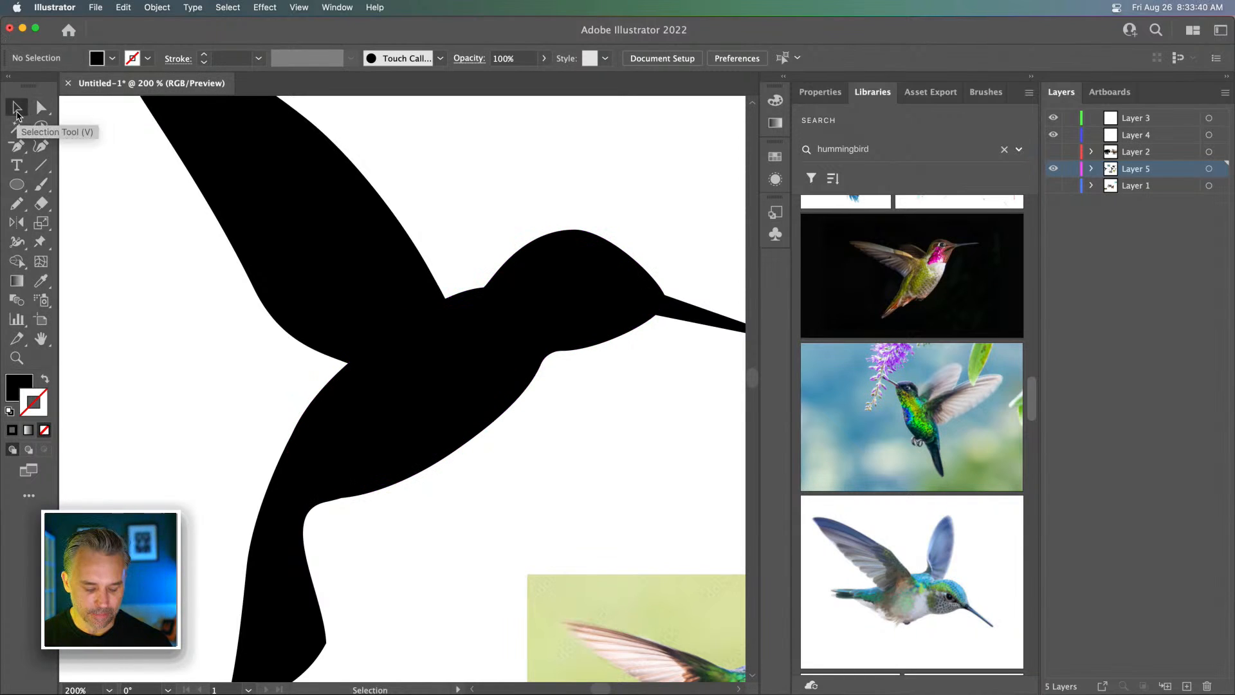
pyautogui.press('super+minus')
pyautogui.press('super+minus')
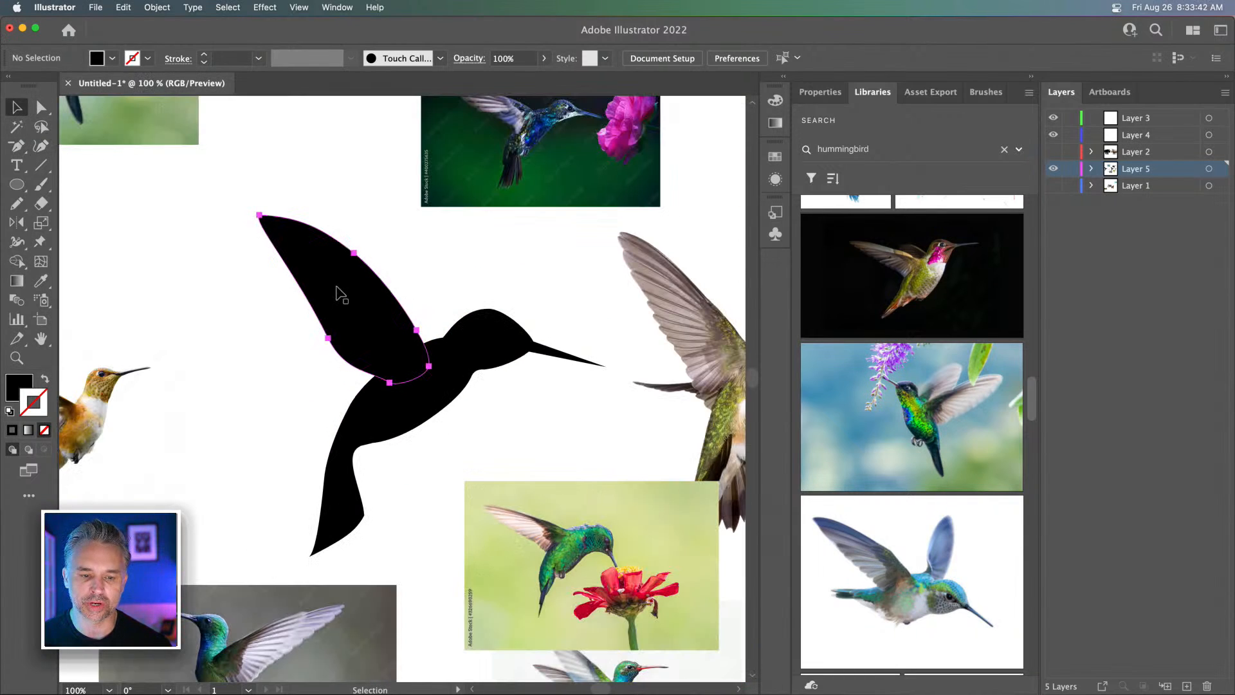
pyautogui.moveTo(339, 292); pyautogui.dragTo(343, 289)
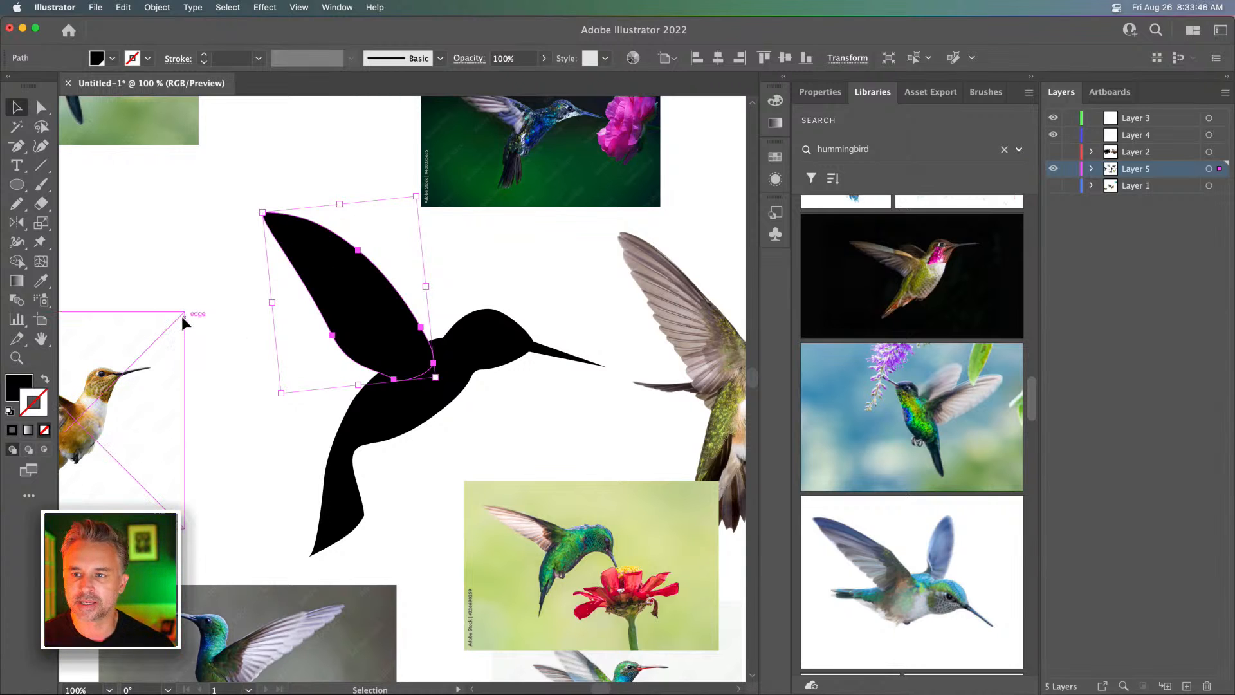
pyautogui.press('super+shift+a')
# Shift the wing slightly back from the head and down on the body, and deselect it
pyautogui.moveTo(258, 357); pyautogui.dragTo(226, 350)
pyautogui.moveTo(193, 264); pyautogui.dragTo(267, 182)
pyautogui.moveTo(173, 136); pyautogui.dragTo(218, 150)
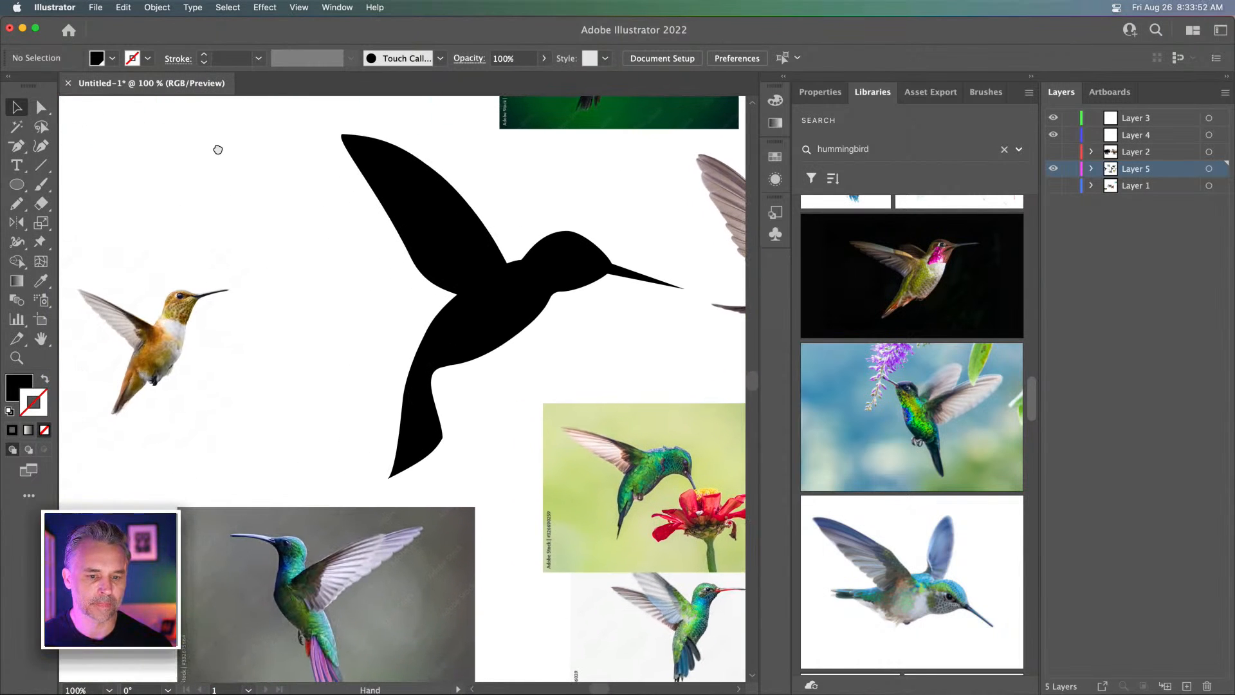
pyautogui.moveTo(435, 216); pyautogui.dragTo(424, 217)
pyautogui.click(294, 167)
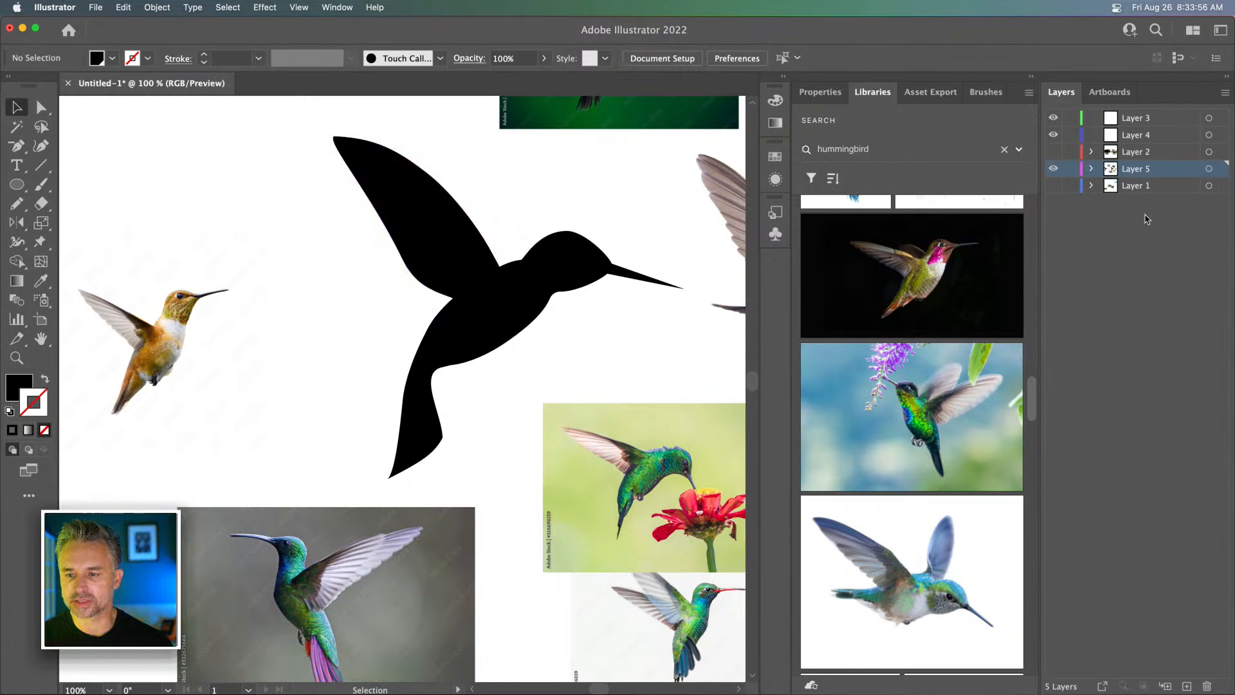
# Add a new layer above Layer 5 and lock Layer 5 and Layer 1
pyautogui.click(1187, 685)
pyautogui.moveTo(1070, 185); pyautogui.dragTo(1071, 202)
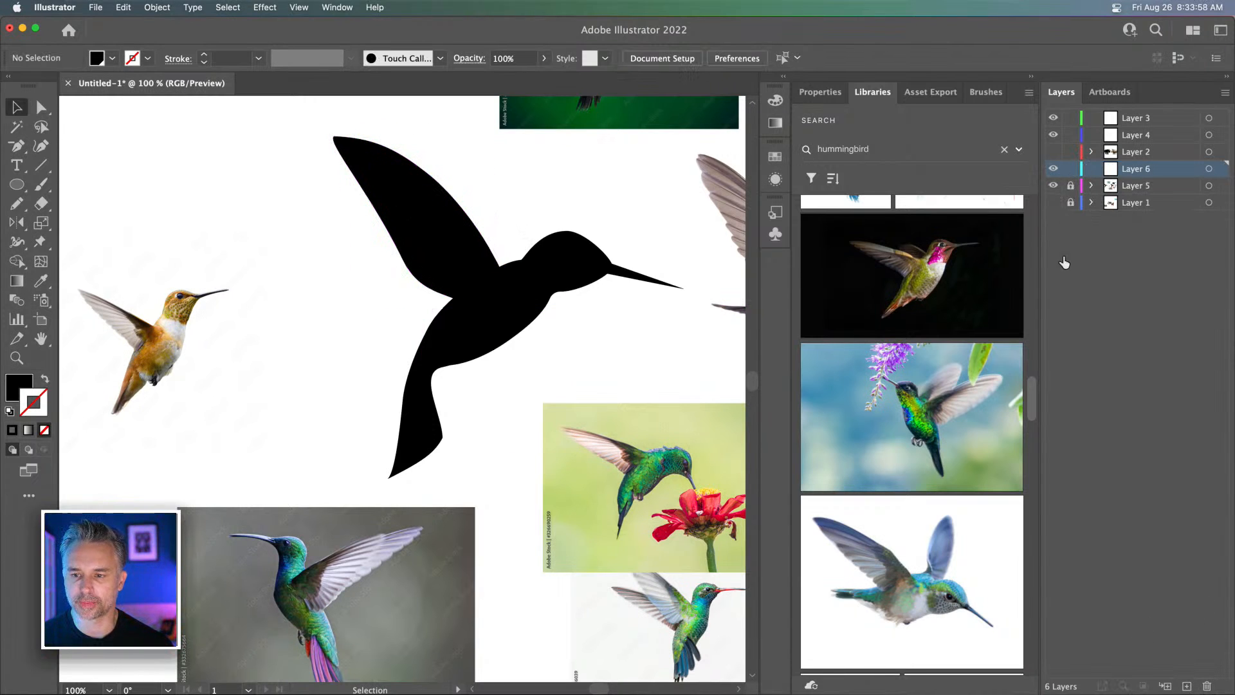
# Draw a freehand Pencil curve across the wing near its tip, from the trailing edge toward the leading edge
pyautogui.press('super+equal')
pyautogui.press('super+equal')
pyautogui.moveTo(450, 212)
pyautogui.mouseDown()
pyautogui.moveTo(372, 496)
pyautogui.moveTo(453, 472)
pyautogui.mouseUp()
pyautogui.press('n')
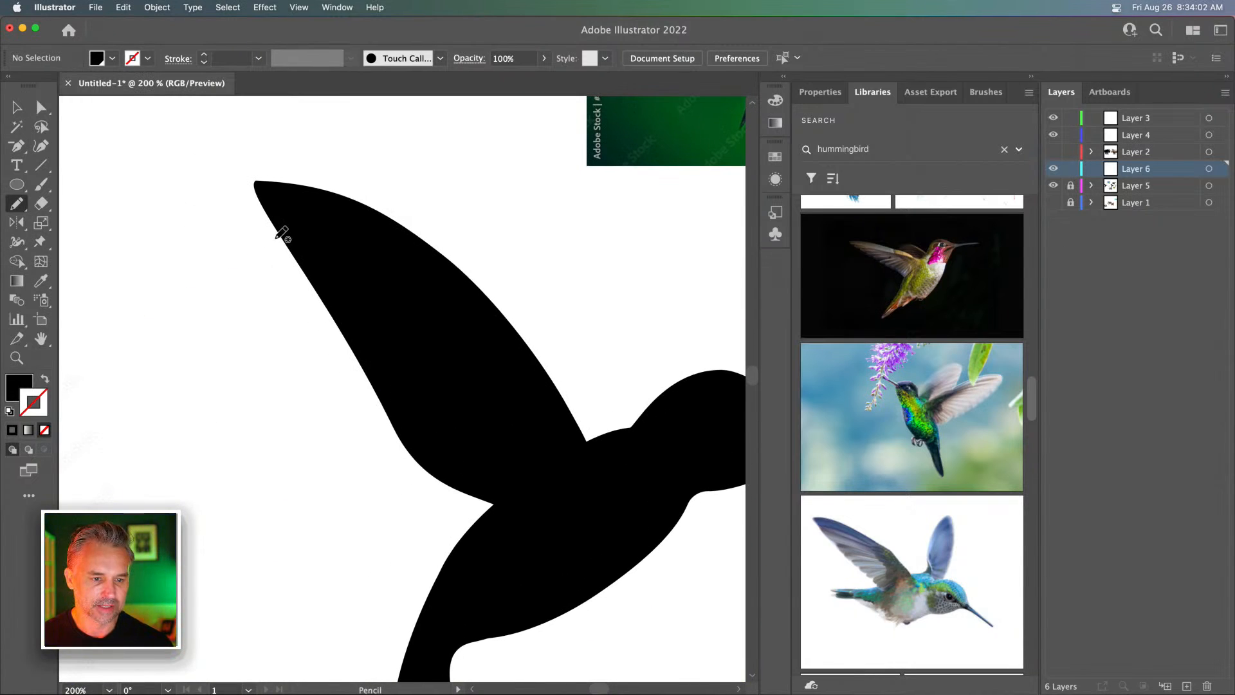
pyautogui.moveTo(269, 233)
pyautogui.mouseDown()
pyautogui.moveTo(377, 258)
pyautogui.moveTo(450, 302)
pyautogui.mouseUp()
# Select the new curve on the wing and give it a white stroke with no fill
pyautogui.press('v')
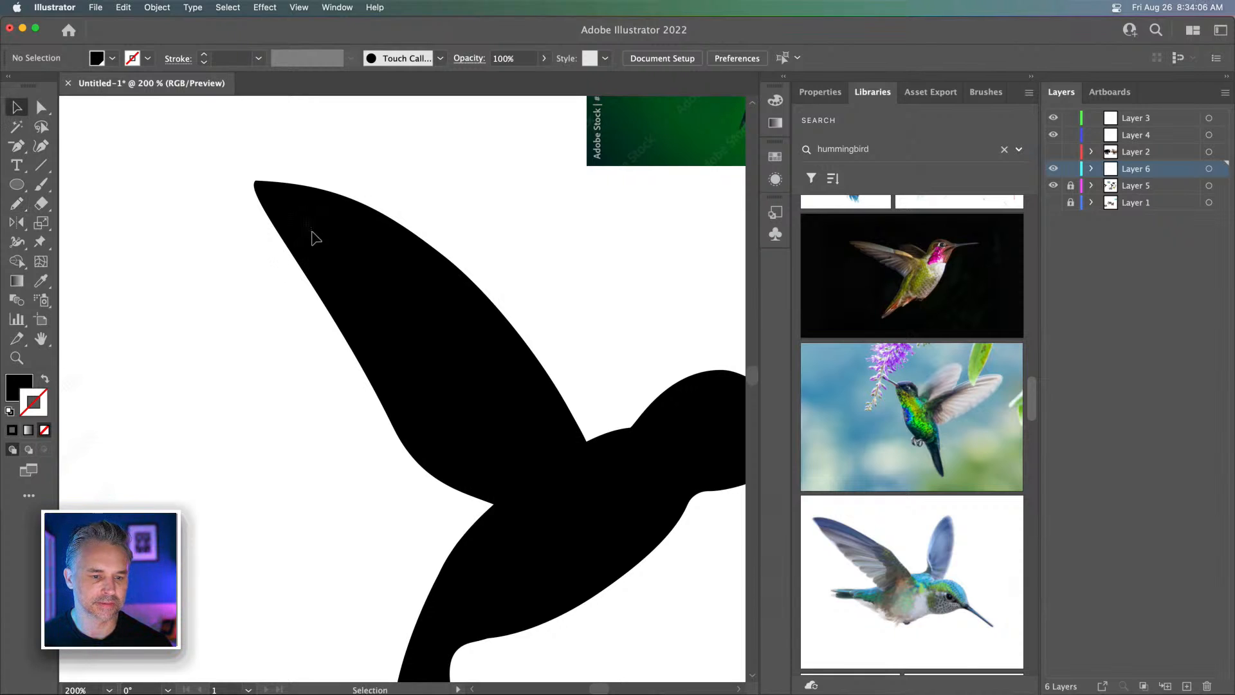
pyautogui.moveTo(311, 231); pyautogui.dragTo(332, 274)
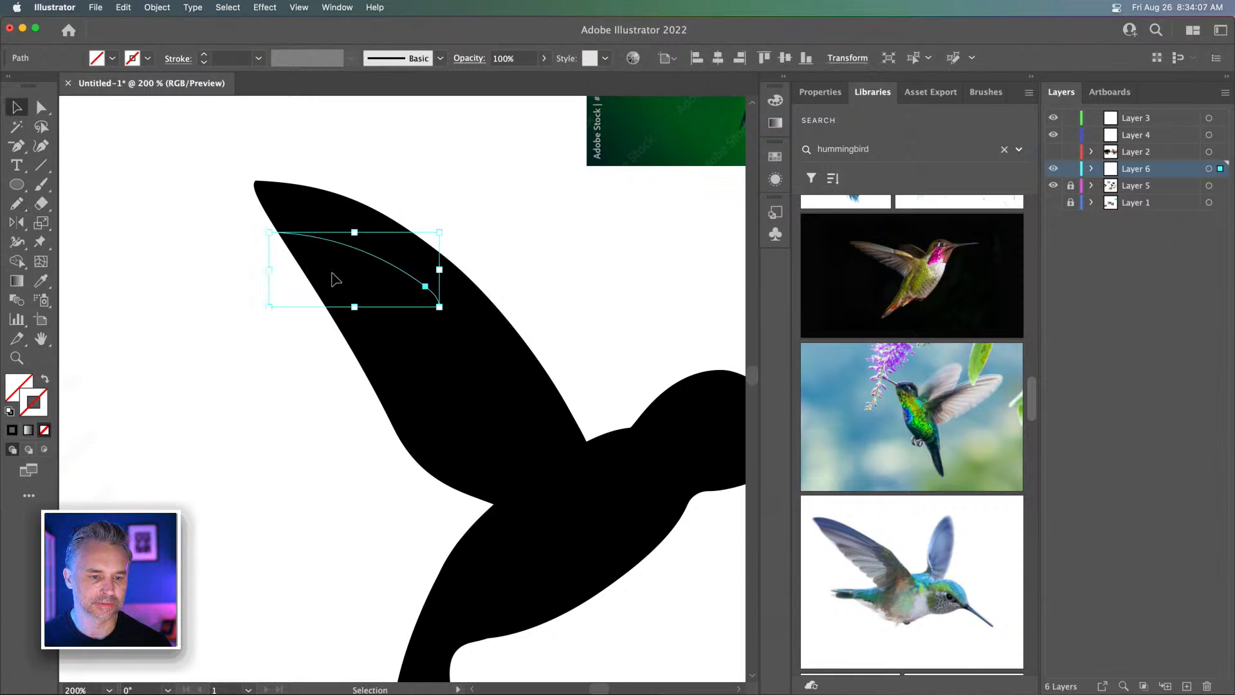
pyautogui.click(8, 413)
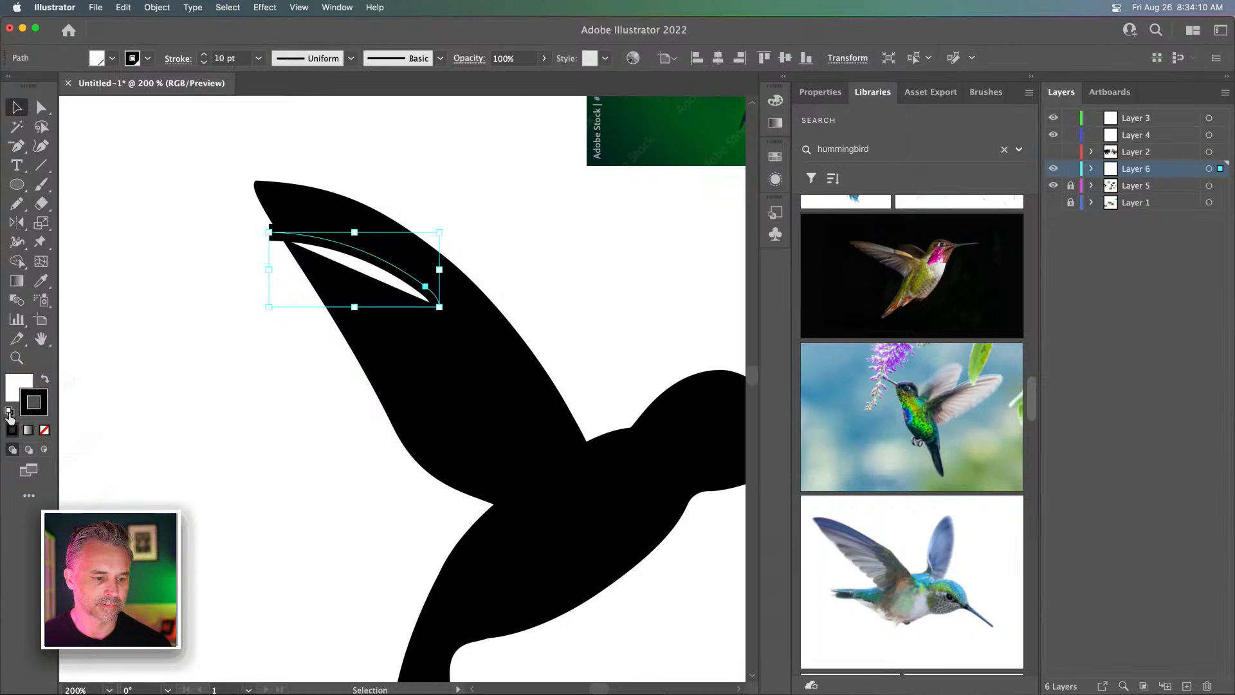
pyautogui.click(40, 384)
pyautogui.click(12, 430)
pyautogui.click(44, 430)
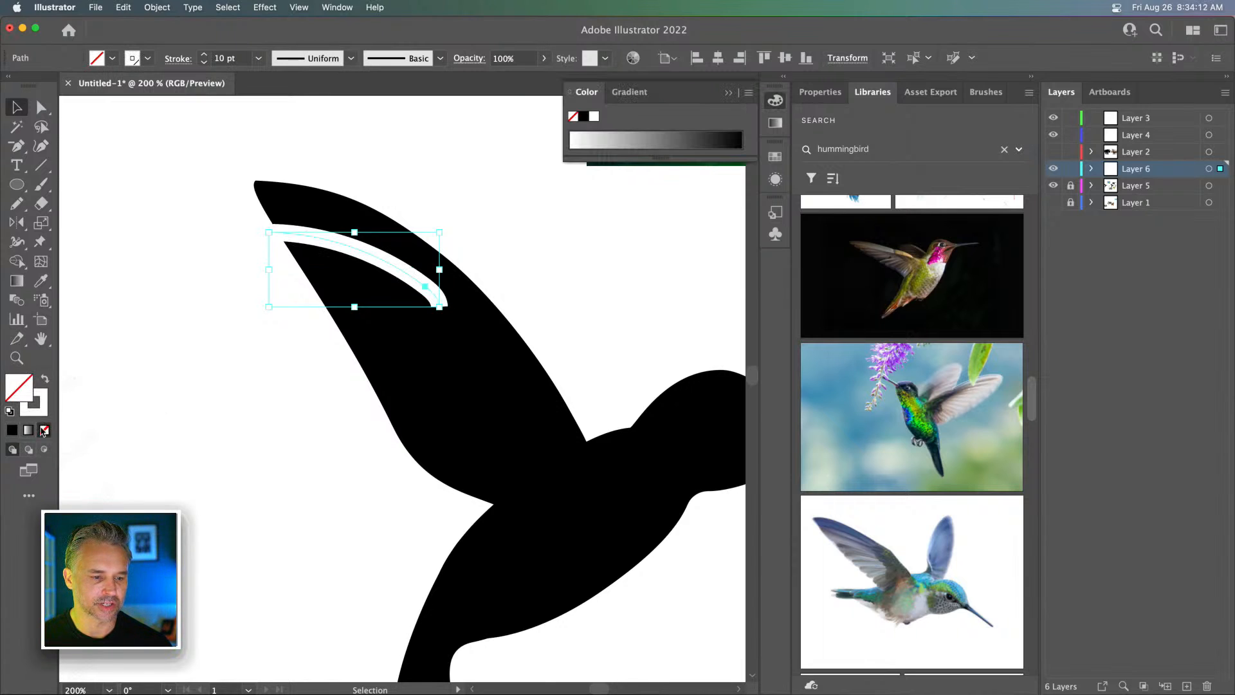
pyautogui.press('x')
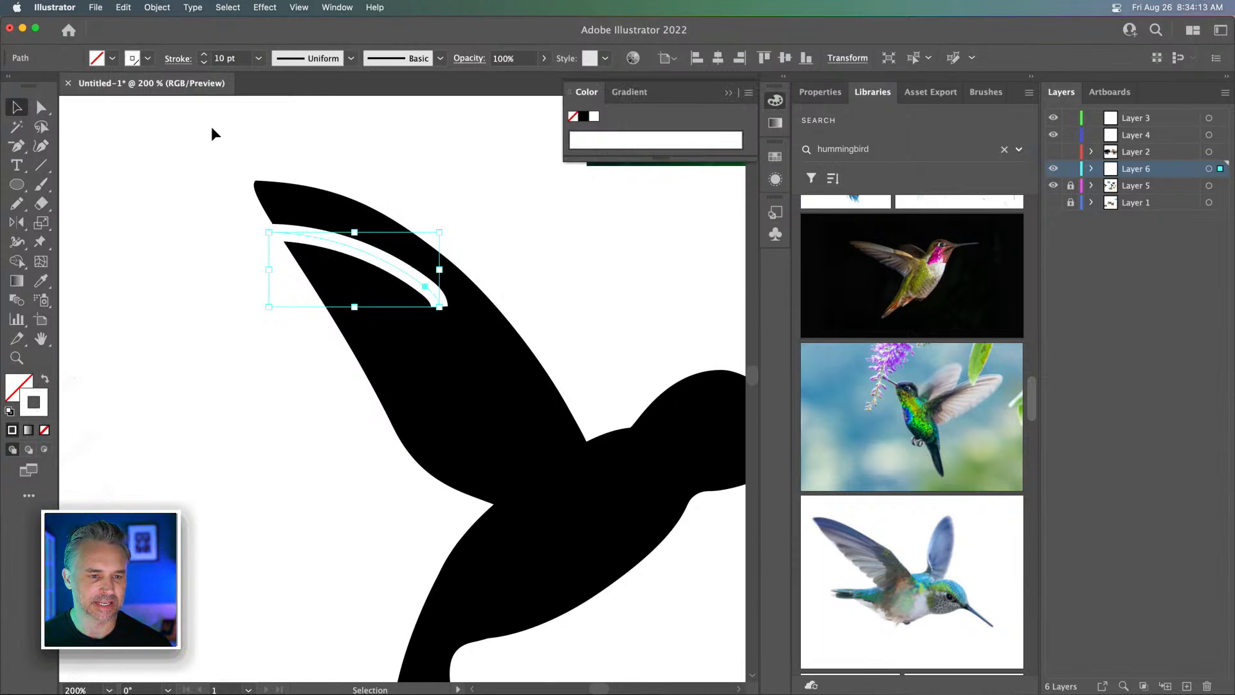
pyautogui.click(352, 59)
pyautogui.click(370, 38)
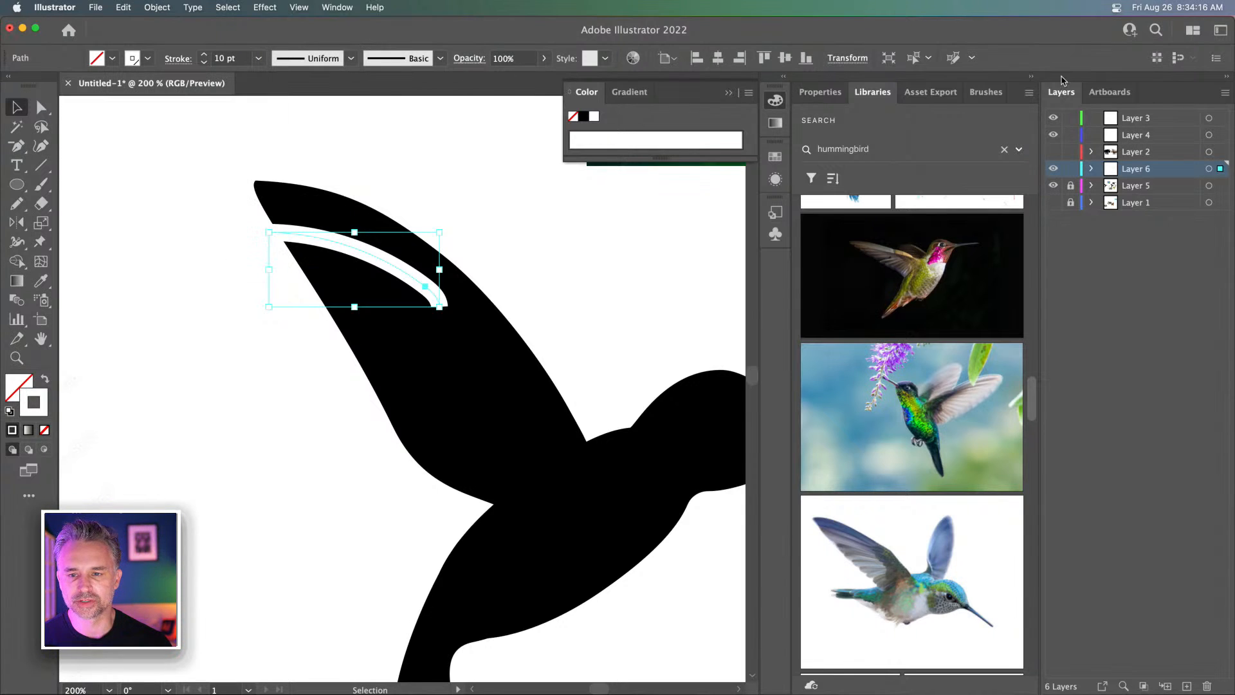
# Reveal the appearance settings beside the Libraries and check the New Art Has Basic Appearance option
pyautogui.click(1031, 78)
pyautogui.click(1031, 78)
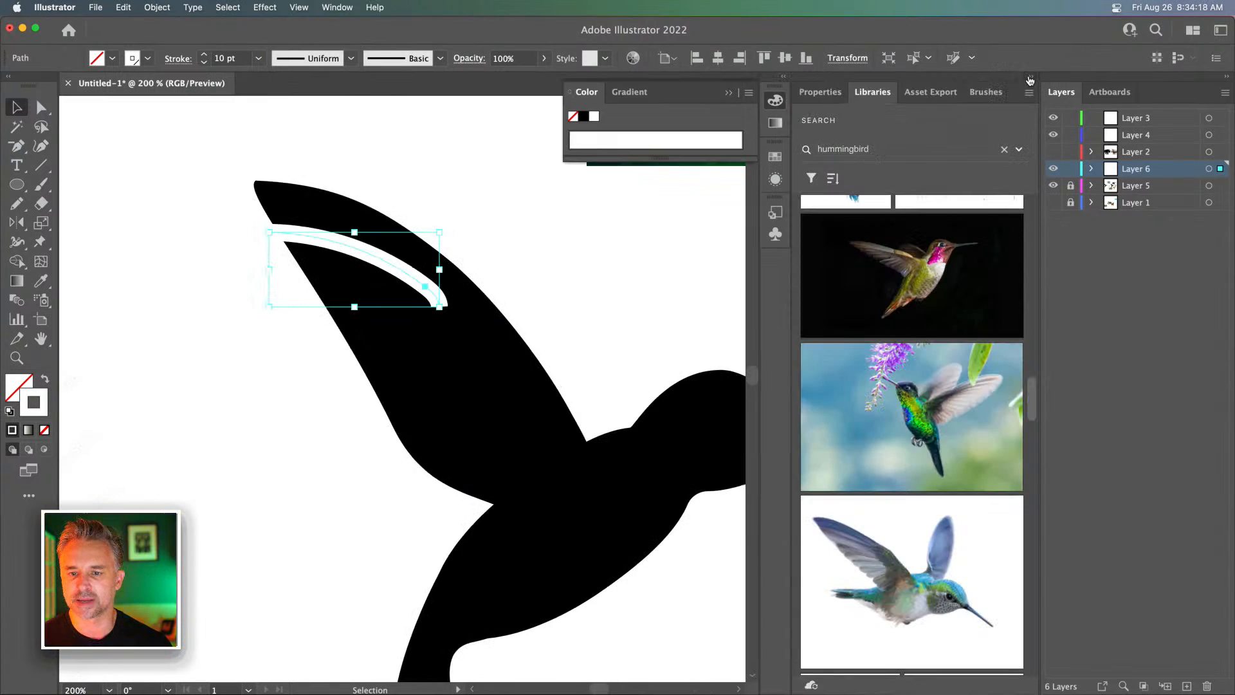
pyautogui.click(1029, 78)
pyautogui.click(997, 78)
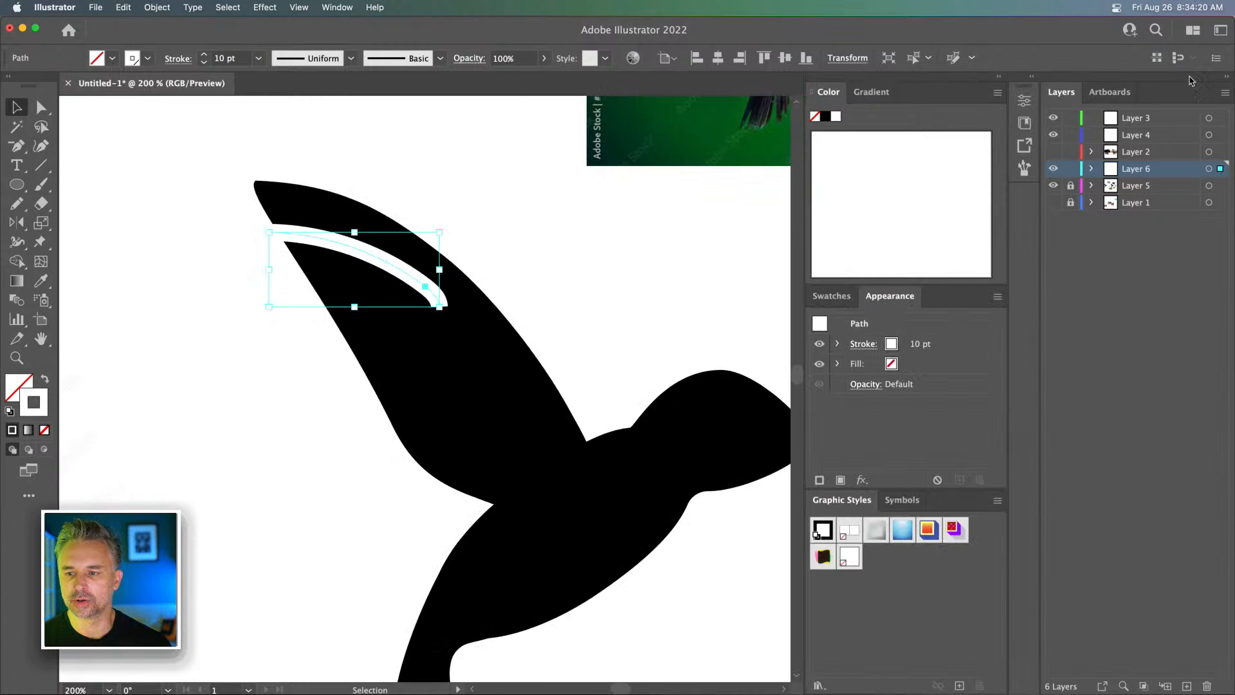
pyautogui.click(1228, 79)
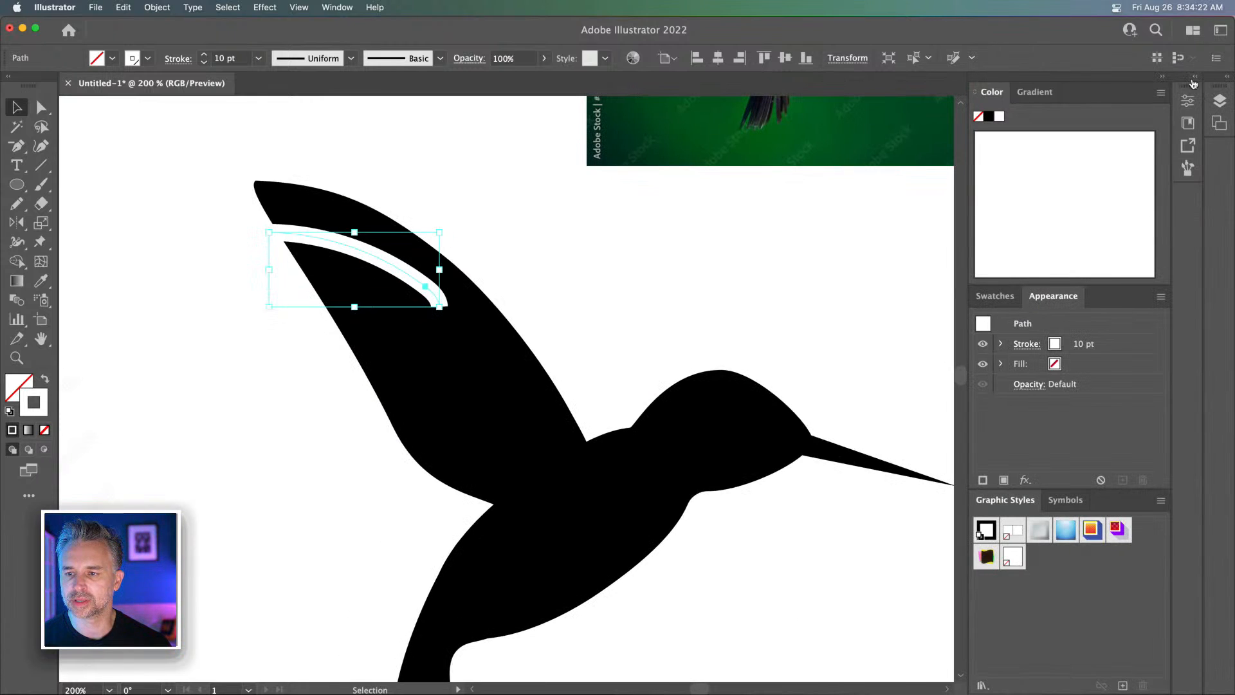
pyautogui.click(1194, 78)
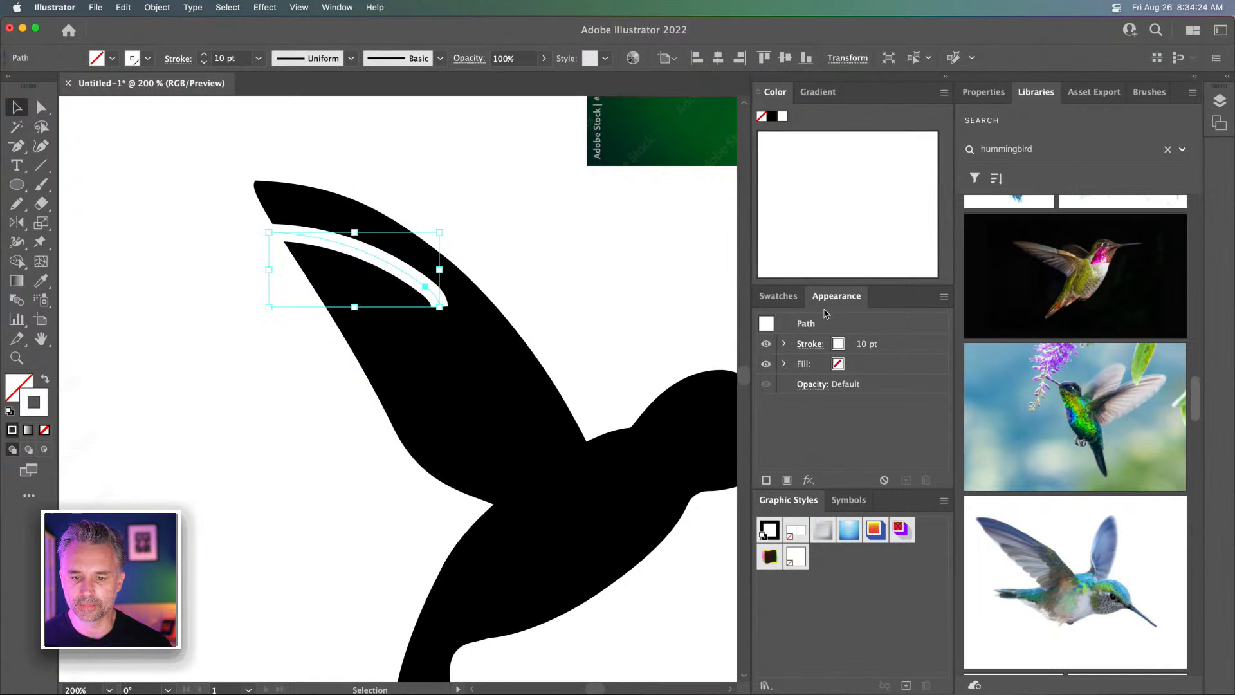
pyautogui.click(944, 297)
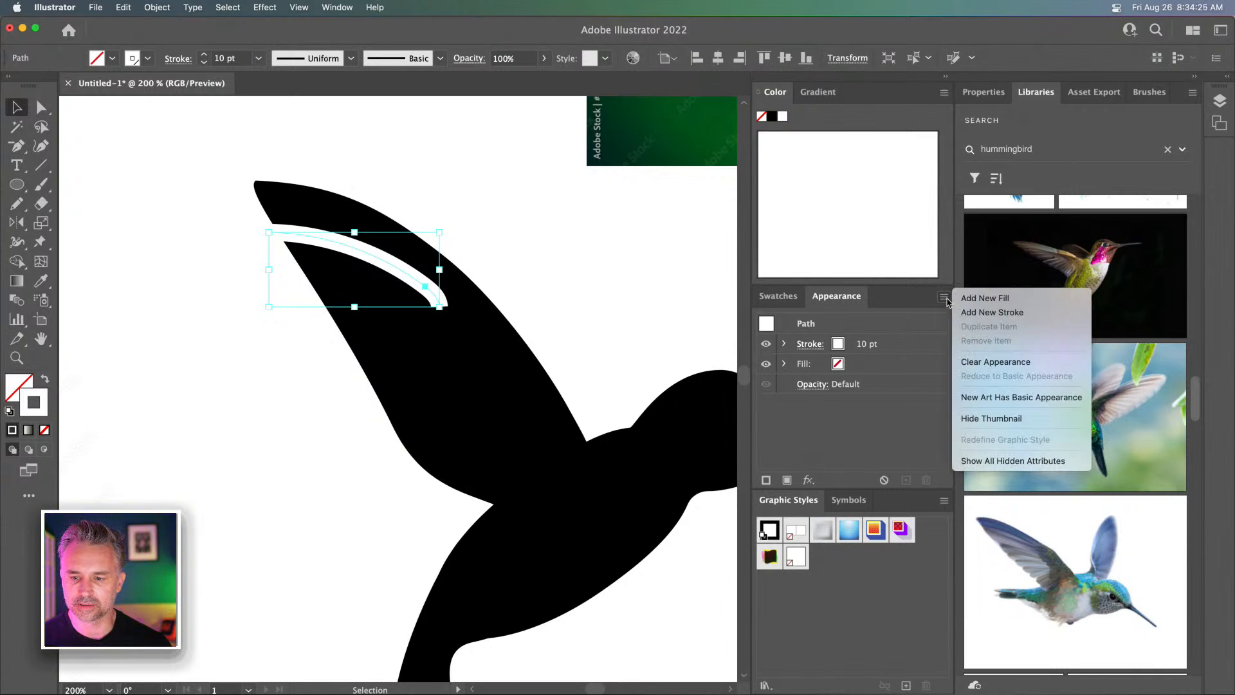
pyautogui.click(982, 397)
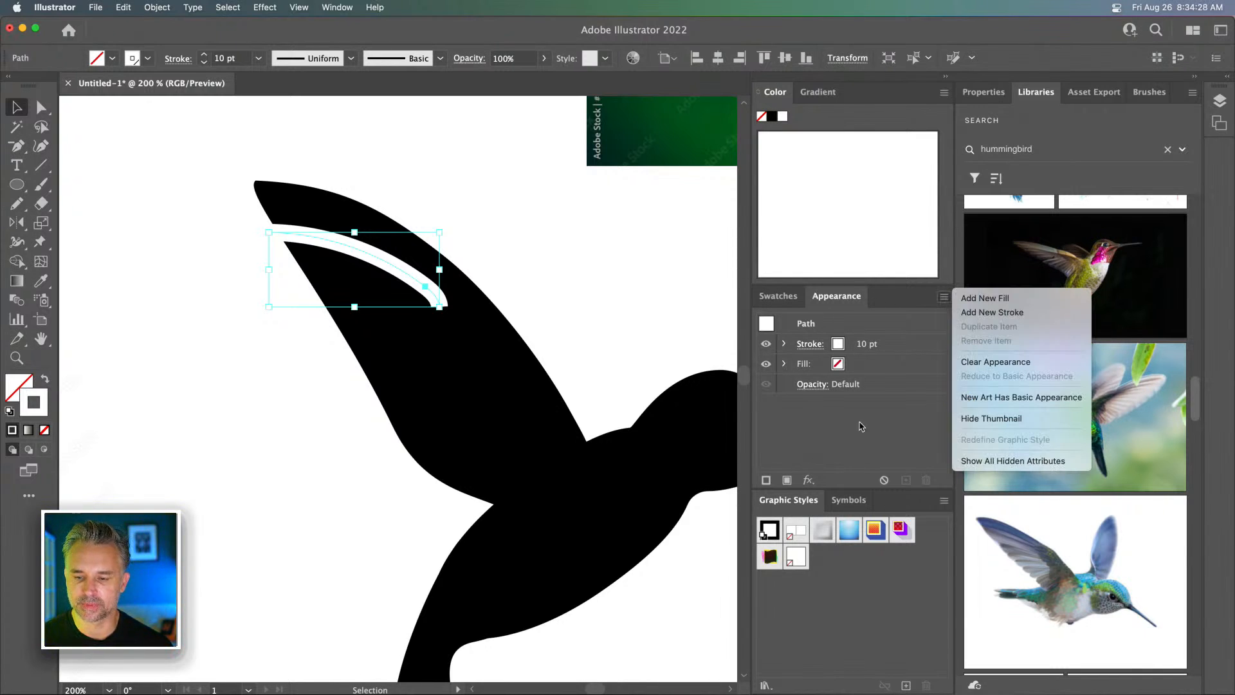
# Apply the triangular tapered width profile to the wing curve and set its stroke weight to 6 pt
pyautogui.click(351, 59)
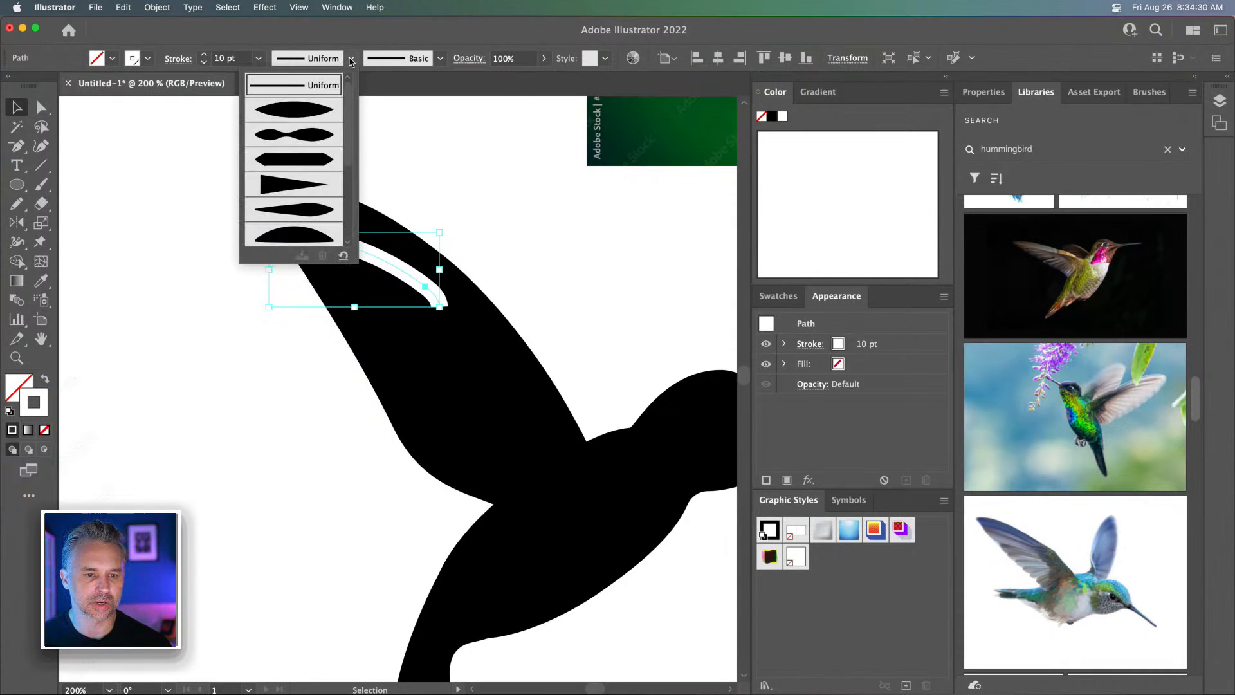
pyautogui.click(276, 187)
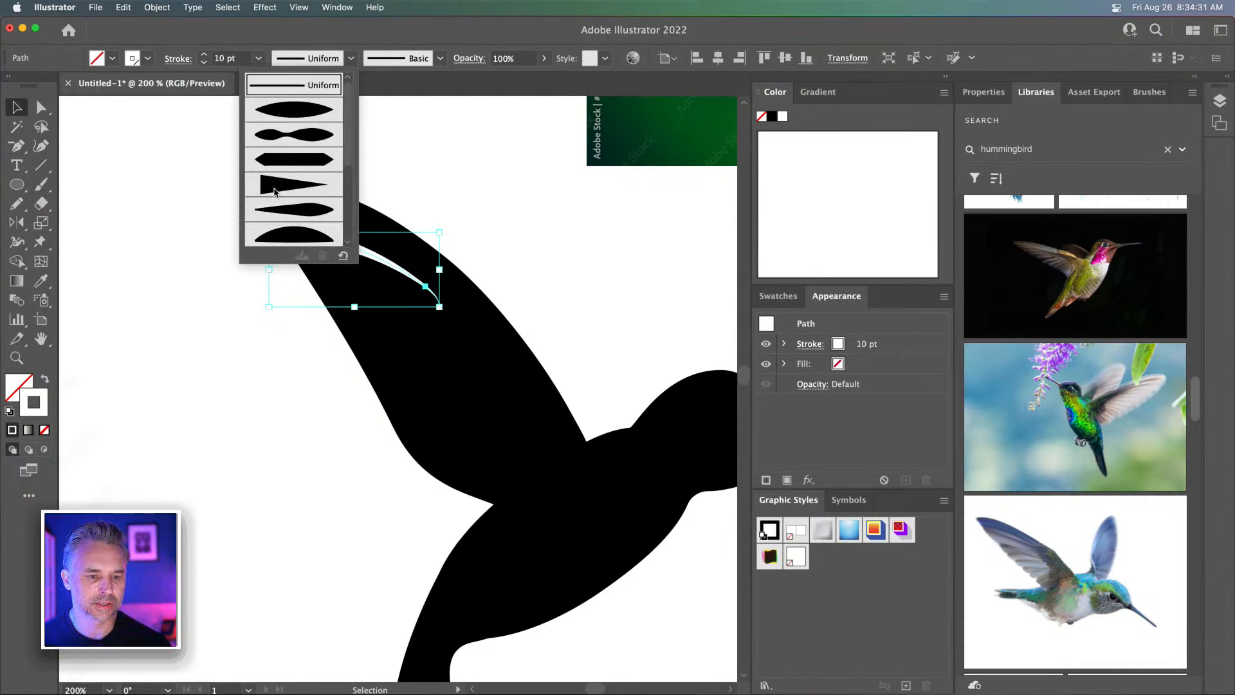
pyautogui.click(205, 62)
pyautogui.click(204, 62)
pyautogui.click(205, 63)
pyautogui.click(204, 62)
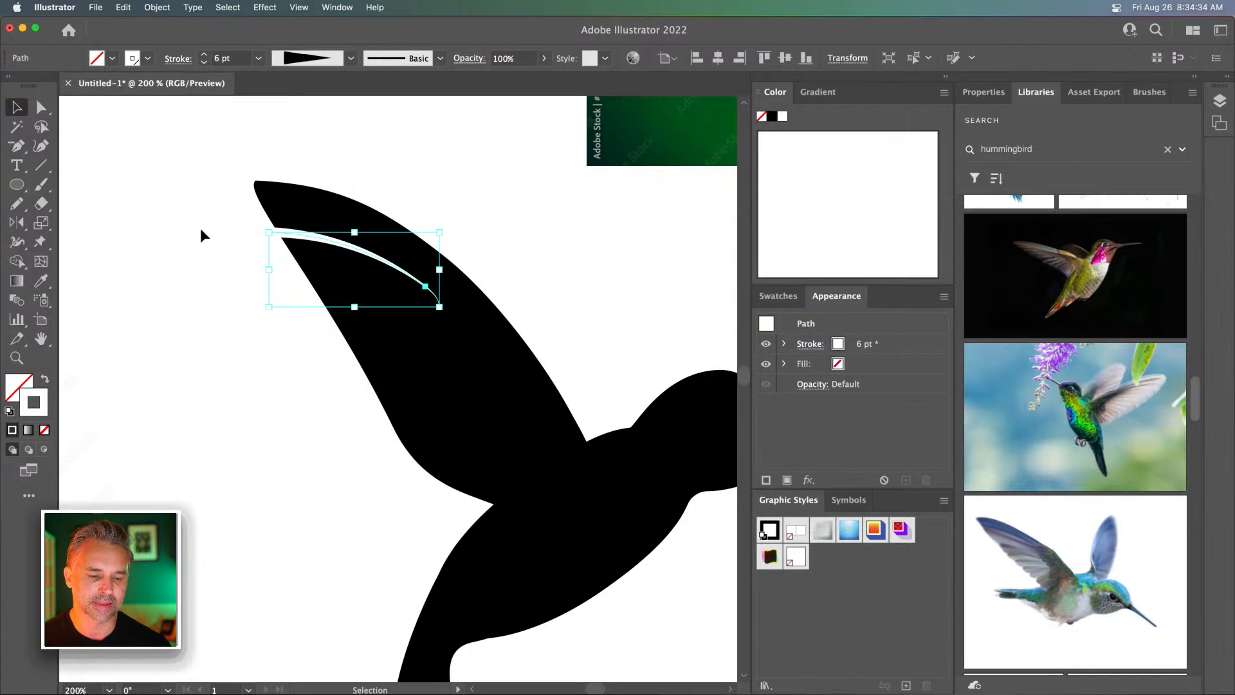
# Pencil four more tapered white feather lines across the wing below the first, spaced down the trailing edge
pyautogui.press('n')
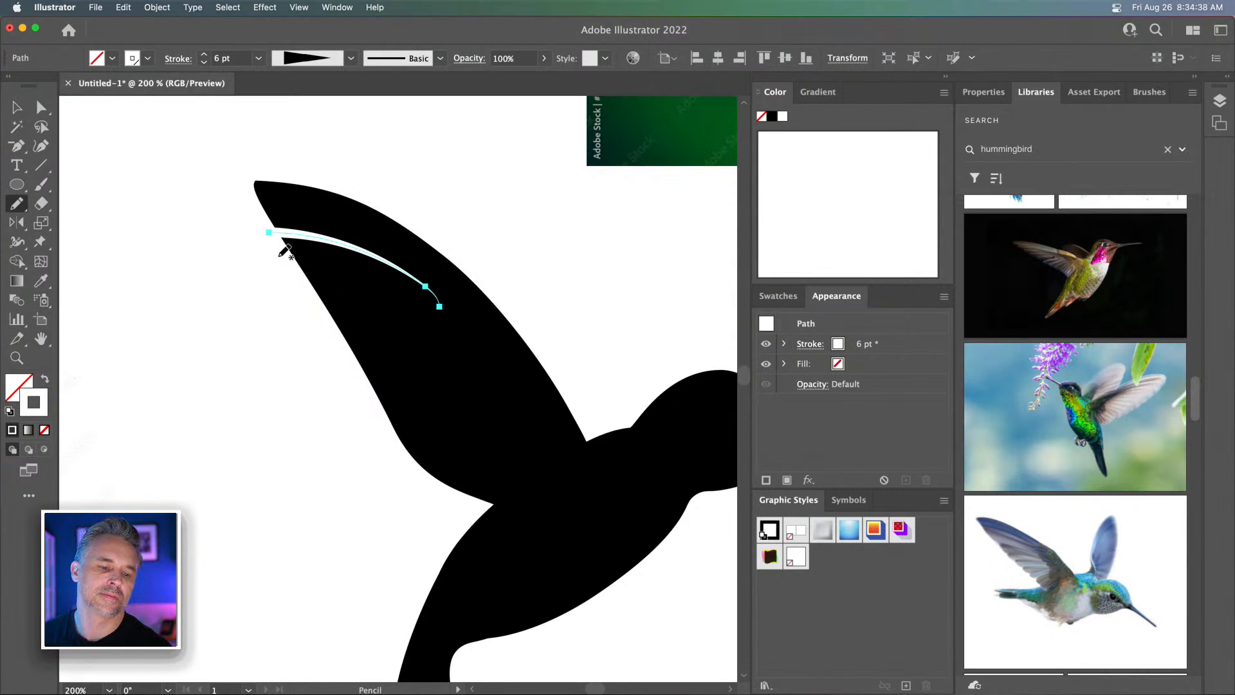
pyautogui.moveTo(283, 253); pyautogui.dragTo(459, 326)
pyautogui.moveTo(323, 306)
pyautogui.mouseDown()
pyautogui.moveTo(432, 332)
pyautogui.moveTo(482, 370)
pyautogui.mouseUp()
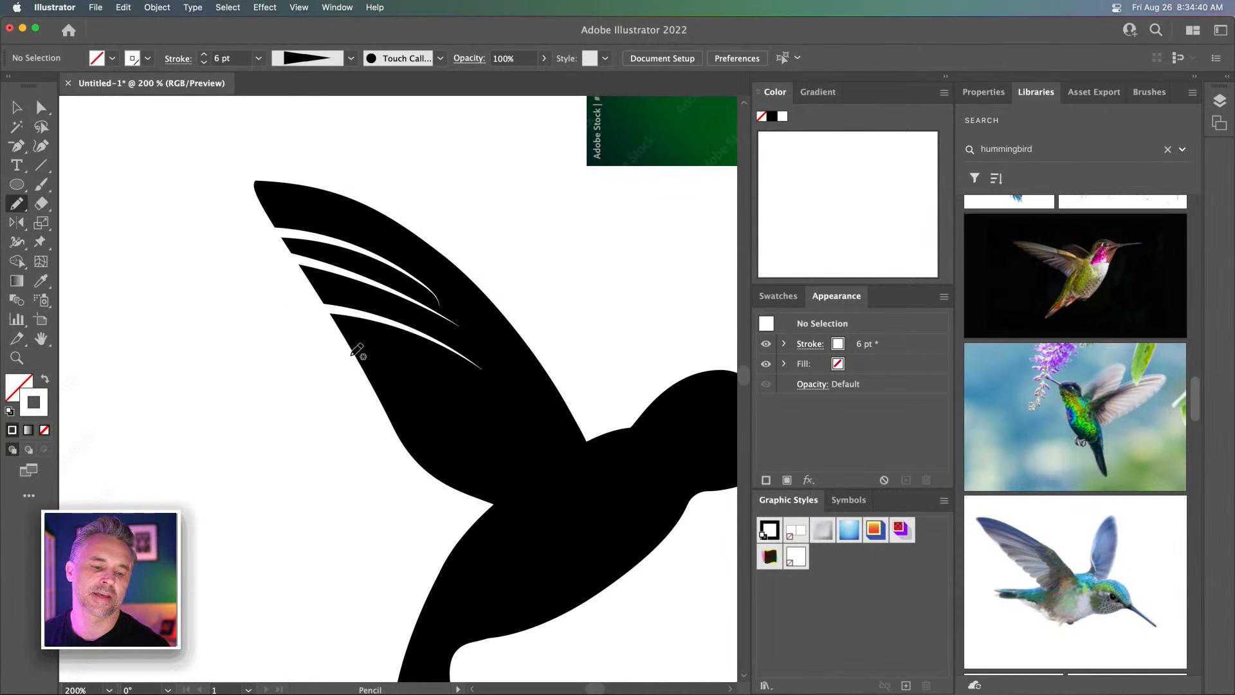
pyautogui.moveTo(353, 352)
pyautogui.mouseDown()
pyautogui.moveTo(443, 373)
pyautogui.moveTo(486, 404)
pyautogui.mouseUp()
pyautogui.moveTo(377, 393); pyautogui.dragTo(494, 444)
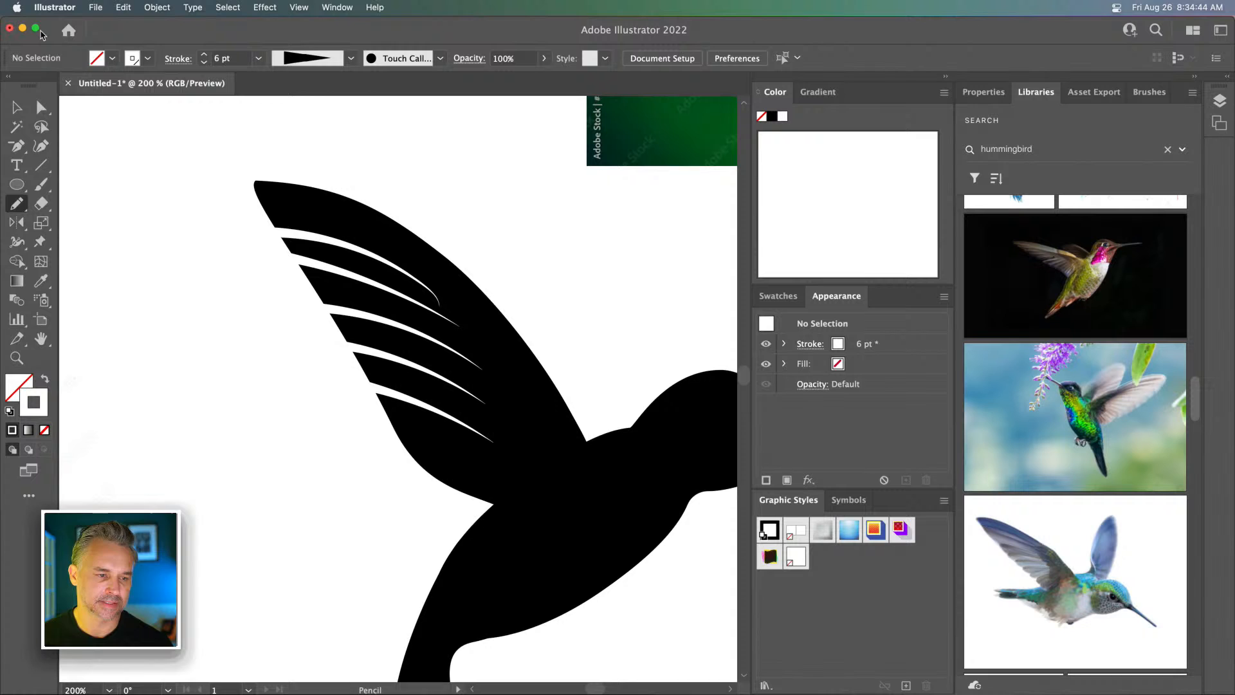
# Delete the topmost feather line on the wing and redraw it as a smoother curve slightly closer to the wing tip
pyautogui.click(41, 107)
pyautogui.click(290, 237)
pyautogui.press('Delete')
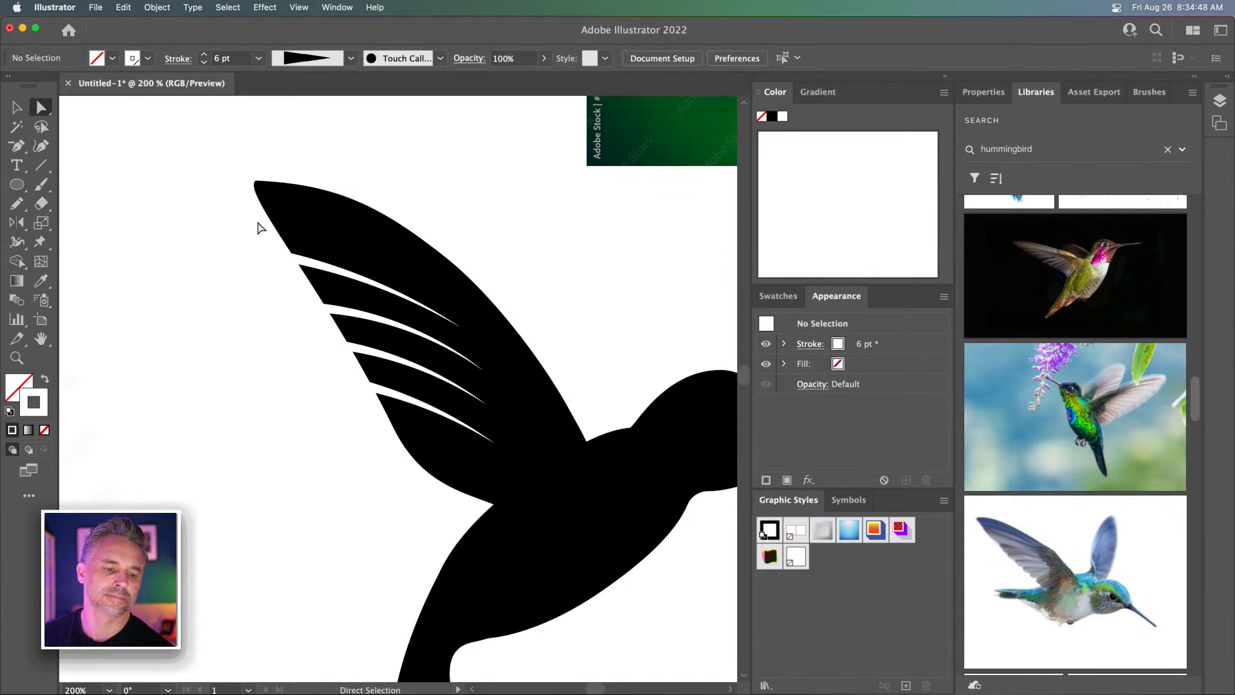
pyautogui.press('n')
pyautogui.moveTo(259, 222); pyautogui.dragTo(435, 286)
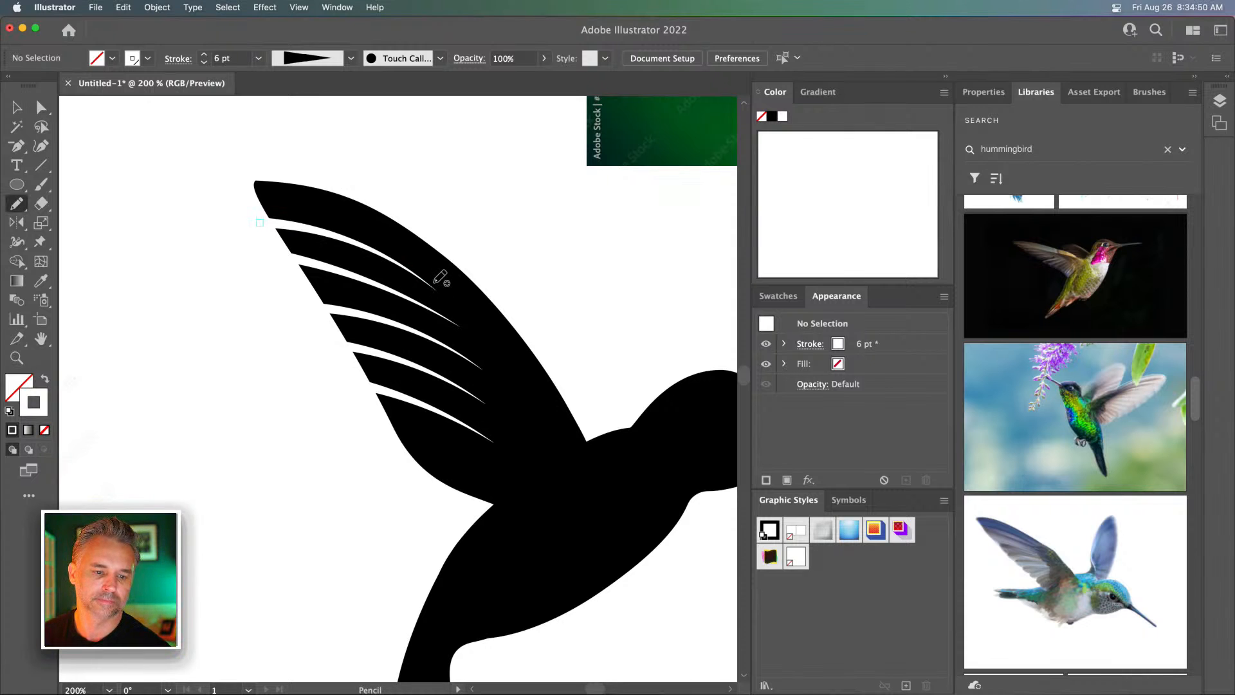
# Pencil three tapered white feather lines running from the tail's lower edge up toward its base, redoing the first one
pyautogui.press('super+minus')
pyautogui.press('super+minus')
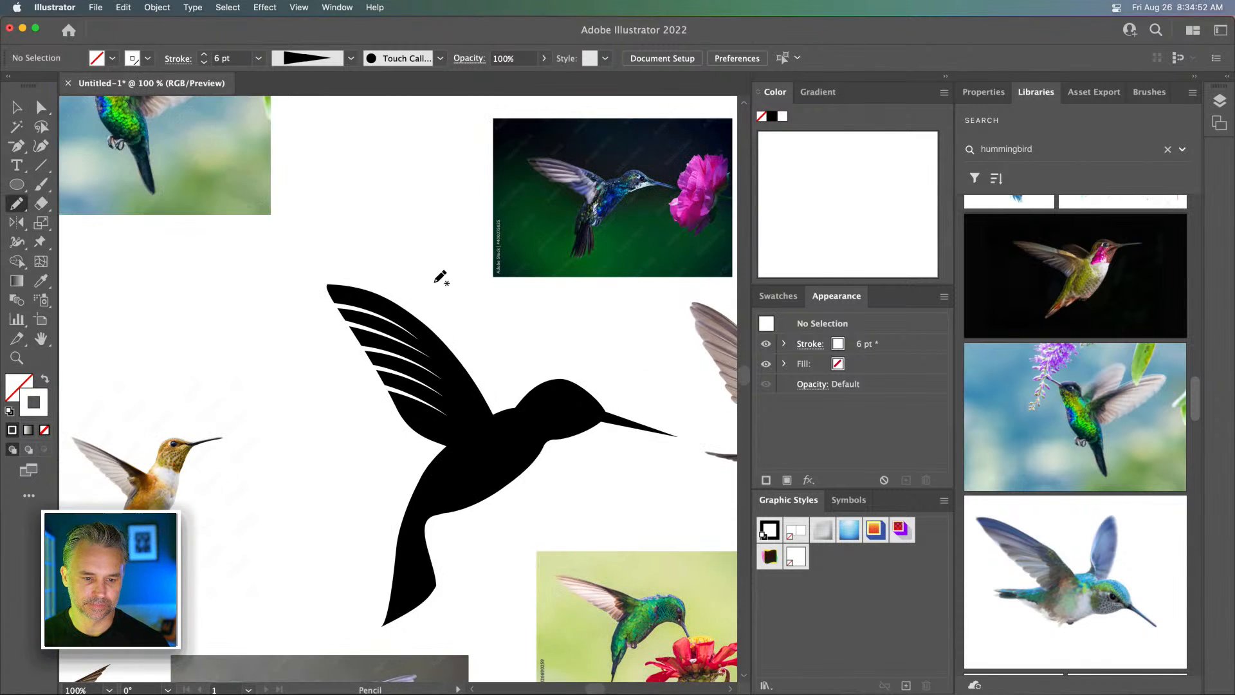
pyautogui.moveTo(610, 279)
pyautogui.mouseDown()
pyautogui.moveTo(416, 282)
pyautogui.moveTo(469, 289)
pyautogui.moveTo(358, 267)
pyautogui.moveTo(579, 163)
pyautogui.mouseUp()
pyautogui.press('super+equal')
pyautogui.press('super+equal')
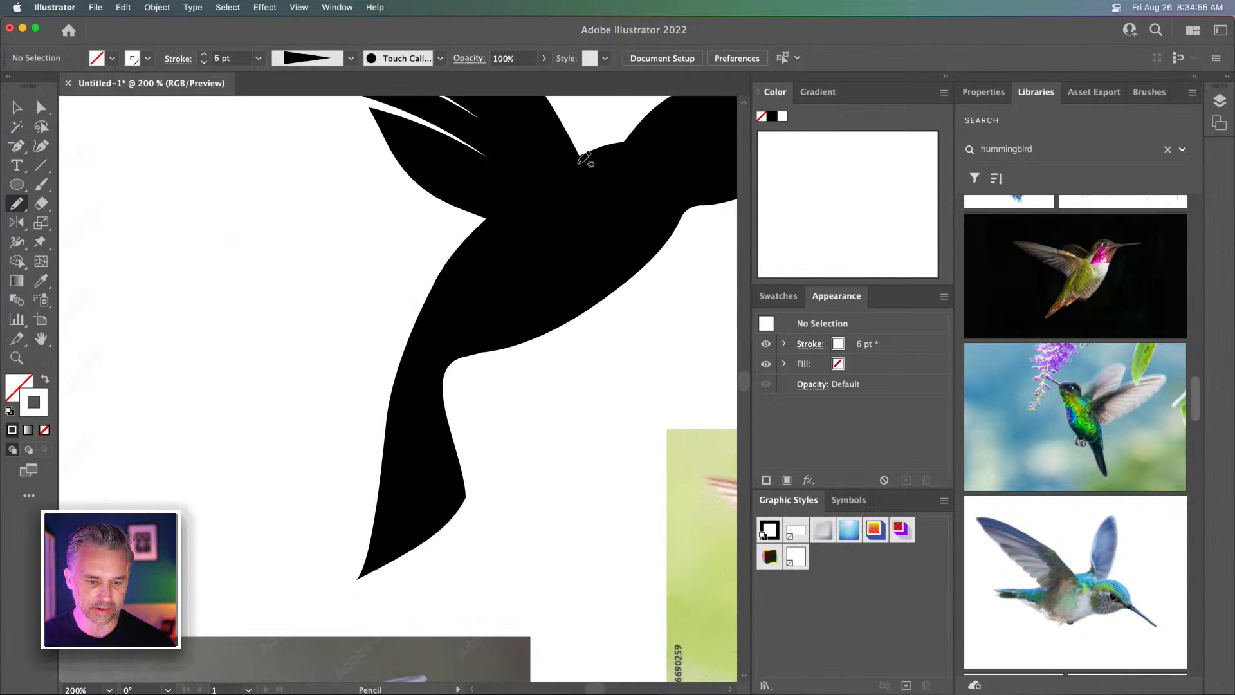
pyautogui.moveTo(387, 584)
pyautogui.mouseDown()
pyautogui.moveTo(423, 506)
pyautogui.moveTo(431, 410)
pyautogui.mouseUp()
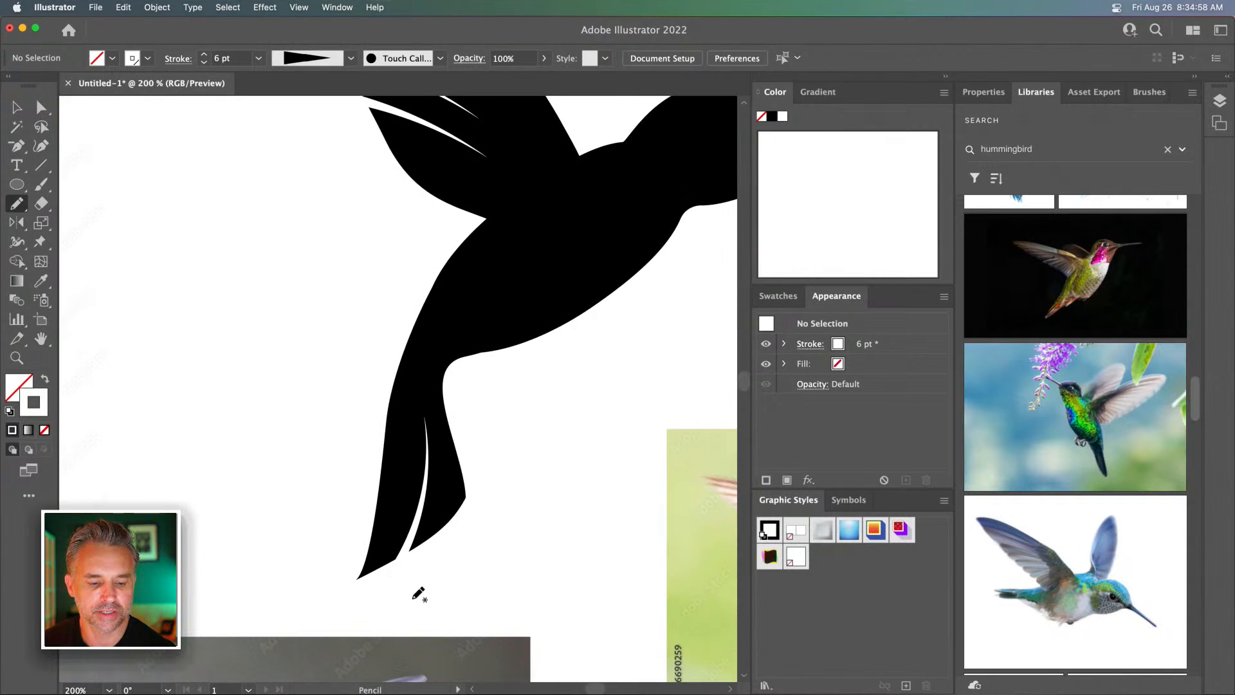
pyautogui.press('super+z')
pyautogui.moveTo(388, 577); pyautogui.dragTo(405, 399)
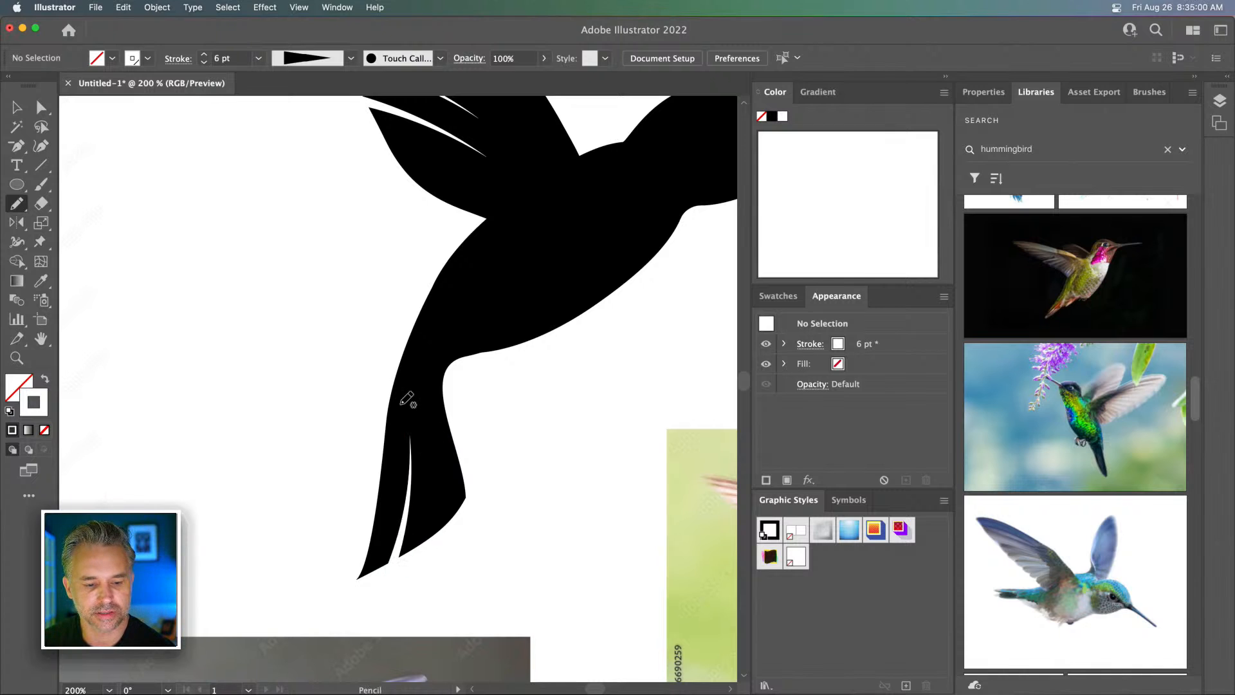
pyautogui.moveTo(419, 579); pyautogui.dragTo(427, 408)
pyautogui.moveTo(441, 560); pyautogui.dragTo(427, 396)
# Pencil a tapered white curve from the lower belly into the base of the tail to separate the two
pyautogui.press('super+minus')
pyautogui.press('super+minus')
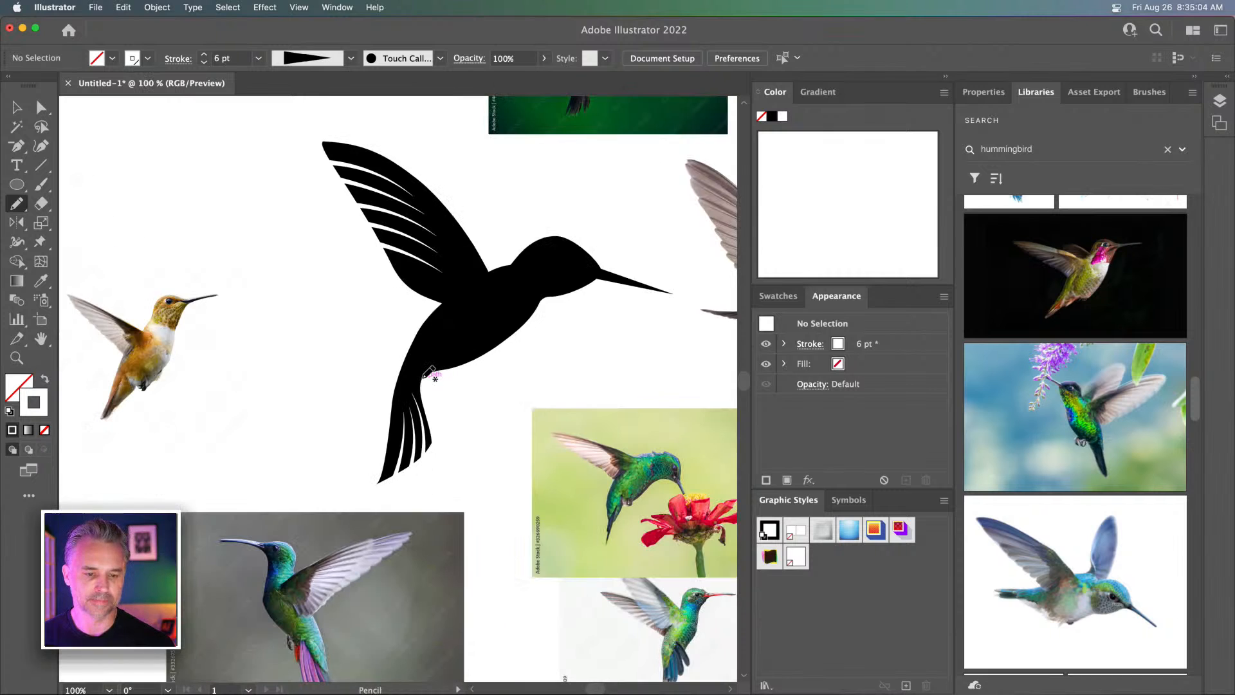
pyautogui.press('super+plus')
pyautogui.press('super+plus')
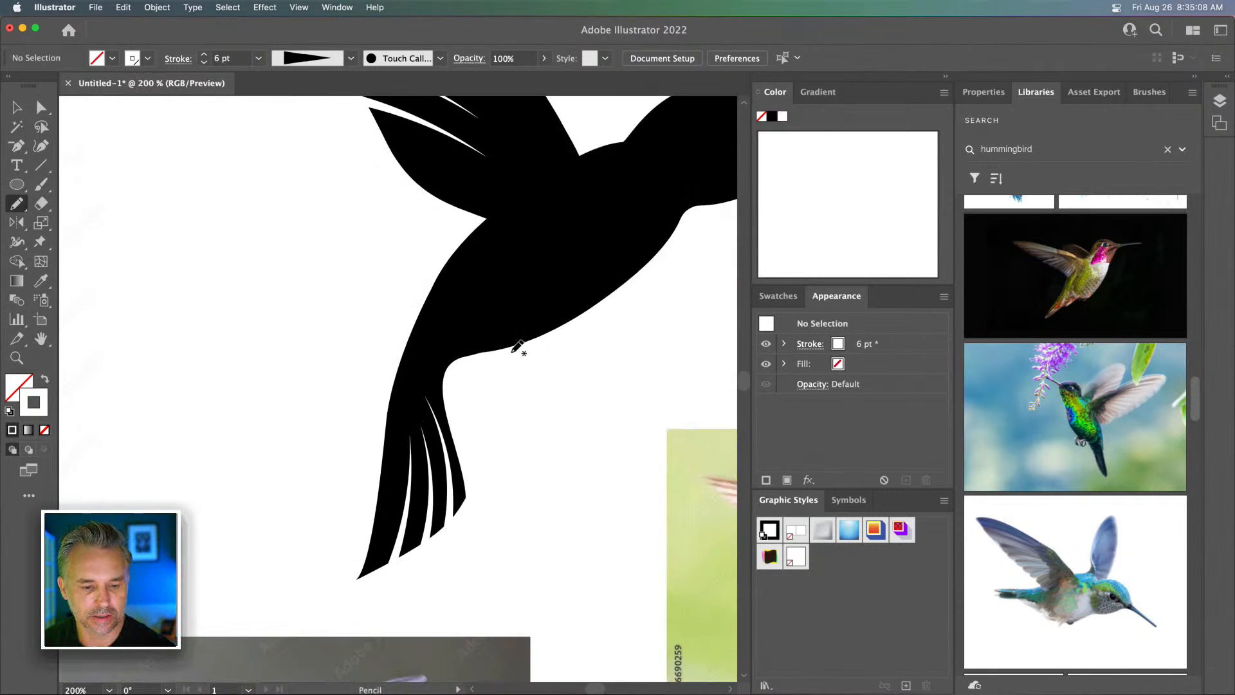
pyautogui.moveTo(518, 347)
pyautogui.mouseDown()
pyautogui.moveTo(428, 369)
pyautogui.moveTo(416, 402)
pyautogui.mouseUp()
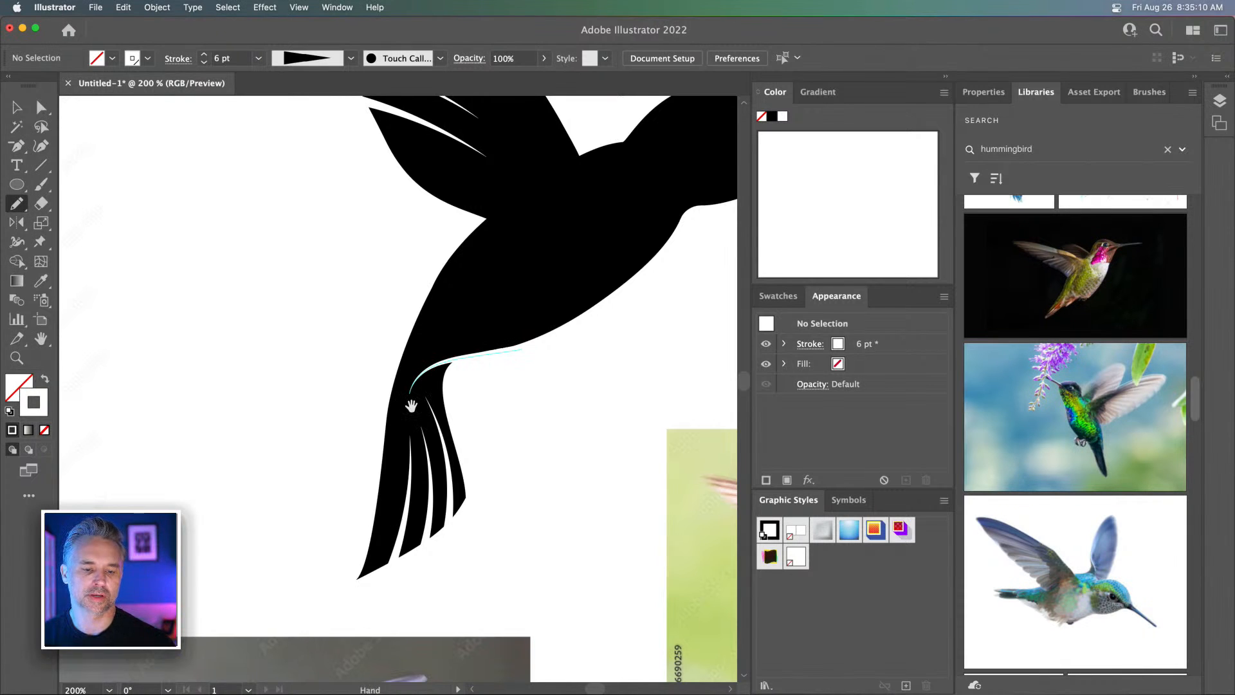
# Compare the silhouette's tail and body with the placed hummingbird reference photos
pyautogui.moveTo(434, 225); pyautogui.dragTo(214, 384)
pyautogui.moveTo(371, 488); pyautogui.dragTo(206, 160)
pyautogui.moveTo(413, 439); pyautogui.dragTo(457, 585)
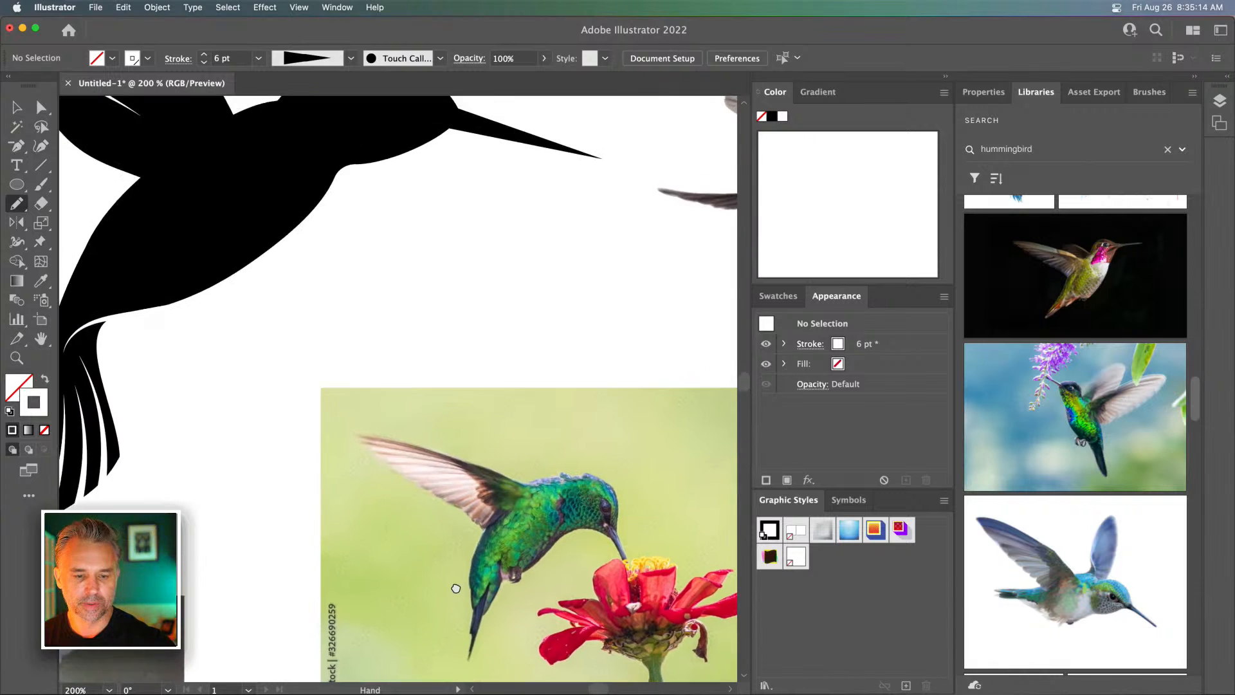
pyautogui.moveTo(476, 296); pyautogui.dragTo(479, 664)
pyautogui.moveTo(398, 212); pyautogui.dragTo(734, 360)
pyautogui.moveTo(581, 514); pyautogui.dragTo(178, 230)
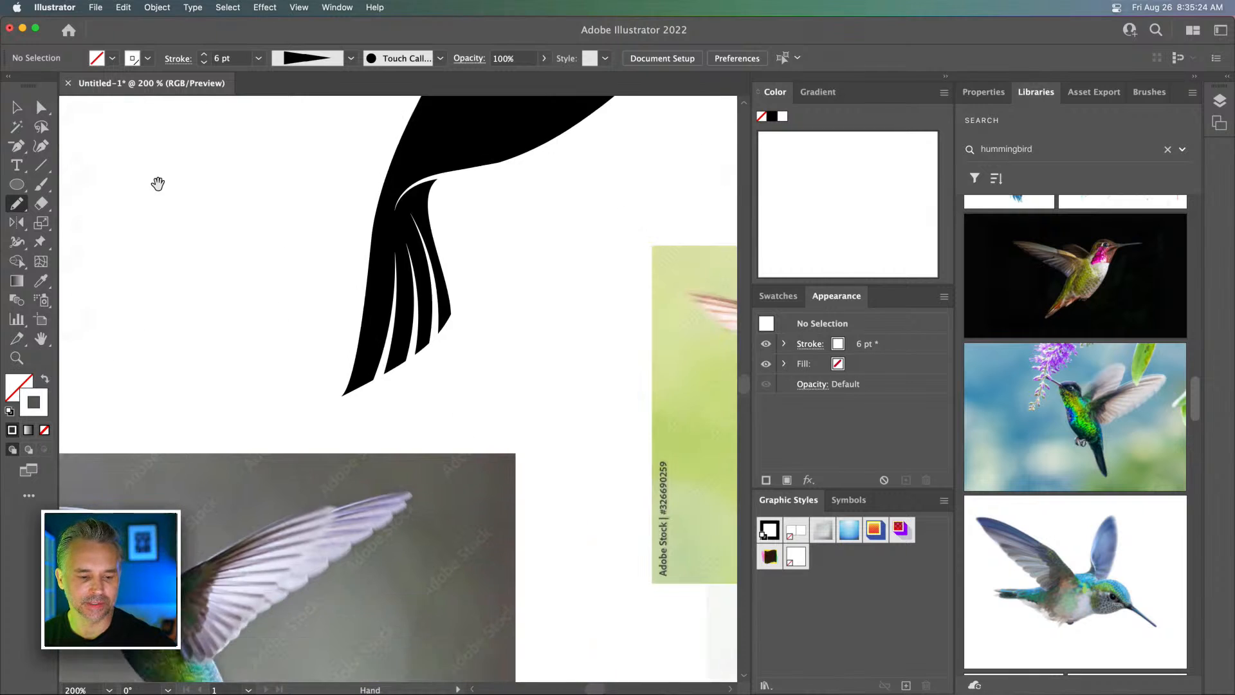
pyautogui.moveTo(264, 267); pyautogui.dragTo(125, 580)
pyautogui.moveTo(295, 380); pyautogui.dragTo(212, 482)
# Draw a small white-outlined circle for the eye on the bird's head and give its stroke the Uniform width profile
pyautogui.click(18, 190)
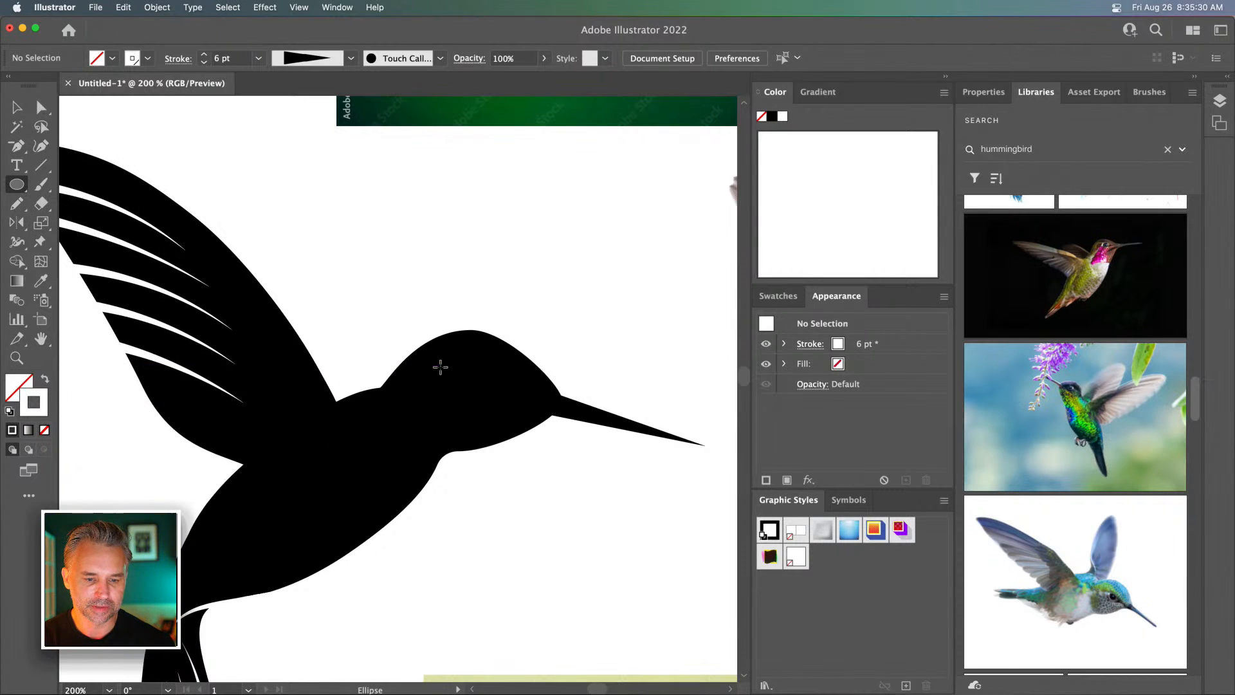
pyautogui.moveTo(462, 360); pyautogui.dragTo(491, 389)
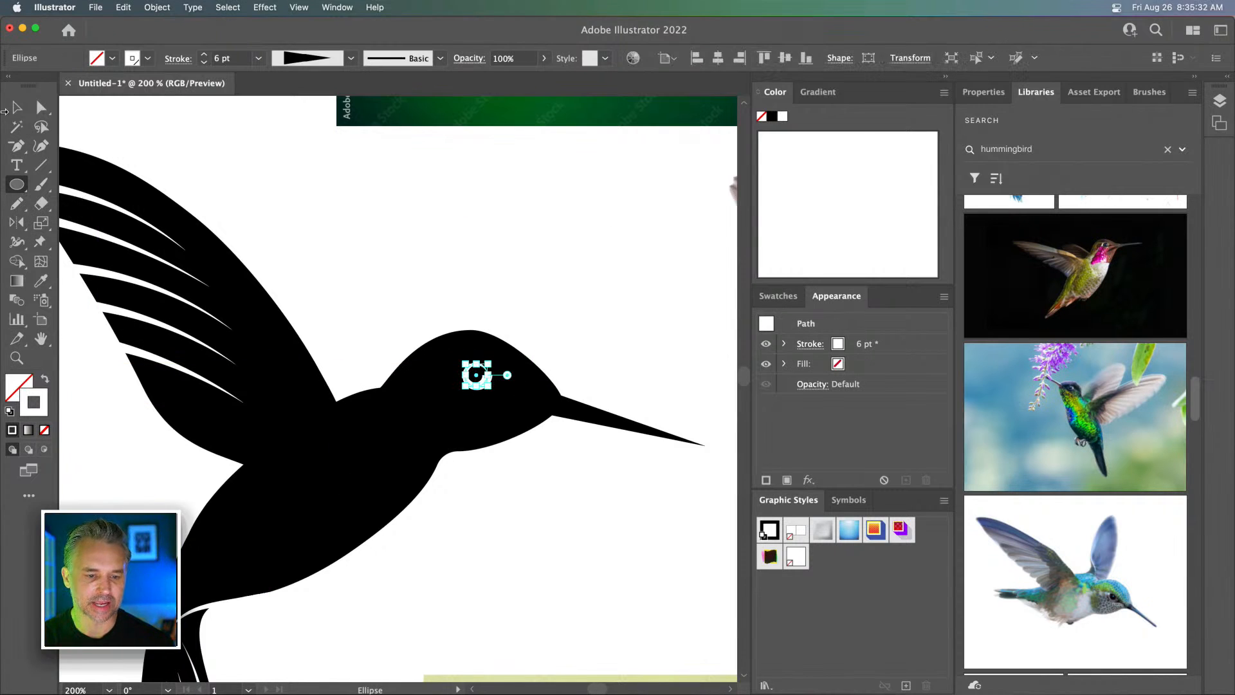
pyautogui.click(15, 107)
pyautogui.click(351, 59)
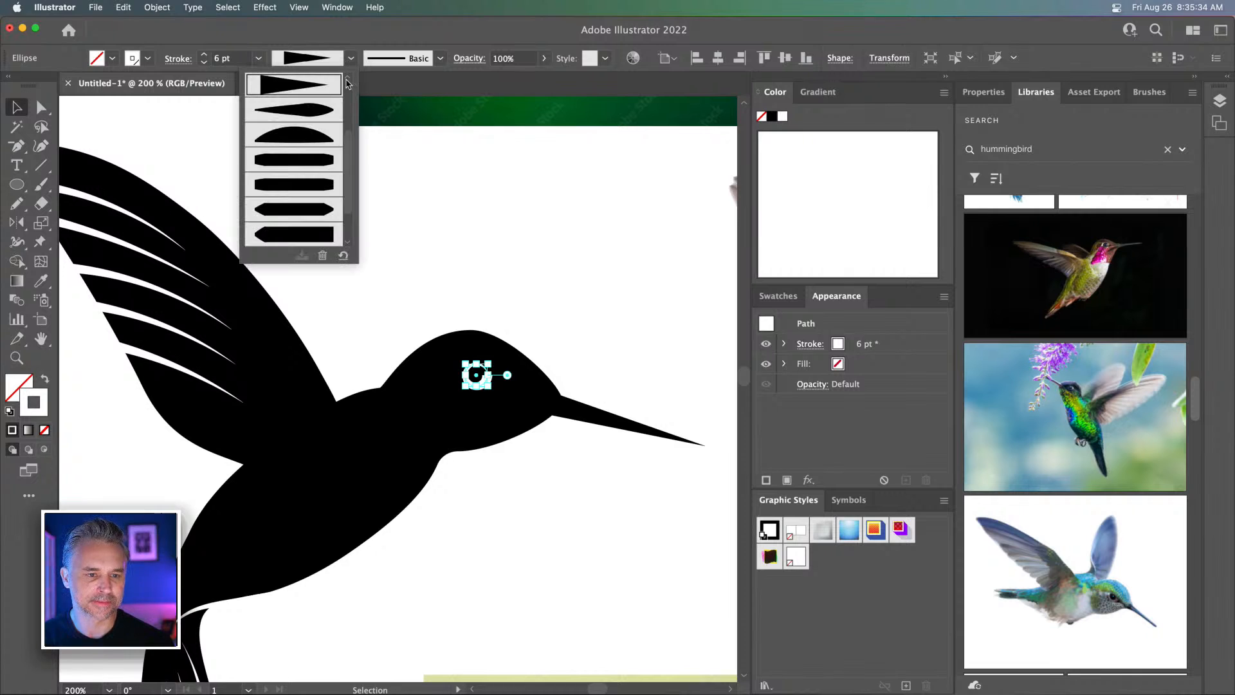
pyautogui.click(290, 111)
pyautogui.click(350, 59)
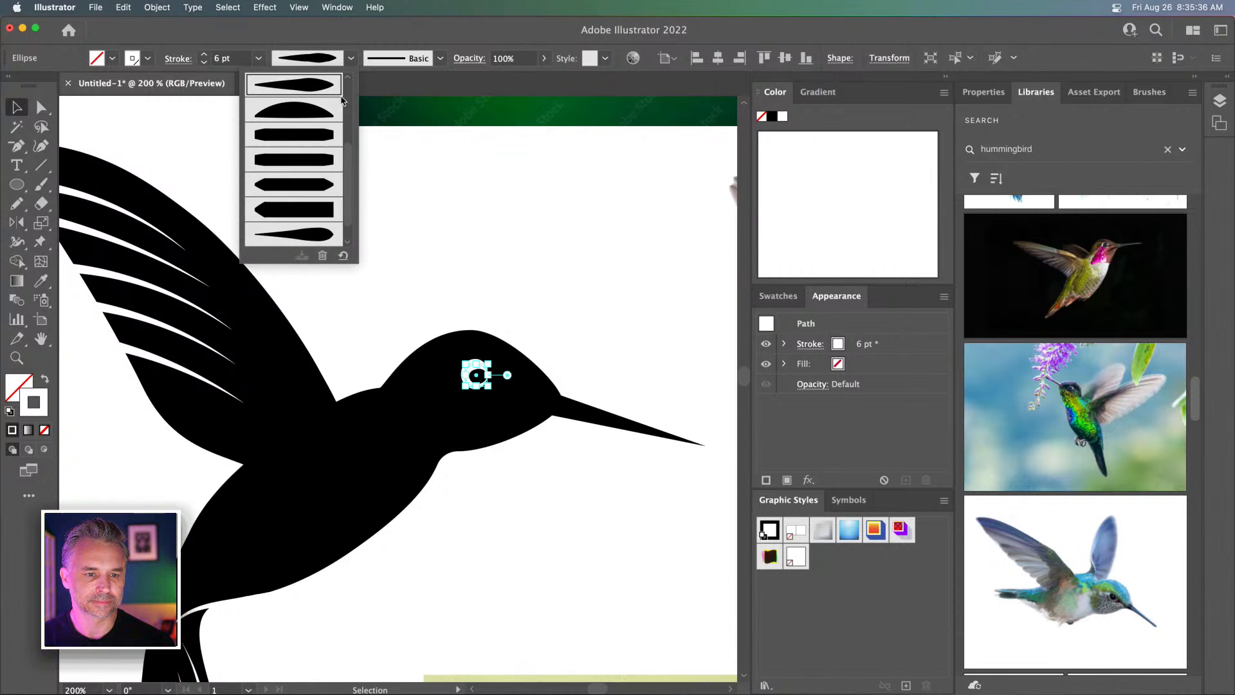
pyautogui.click(308, 88)
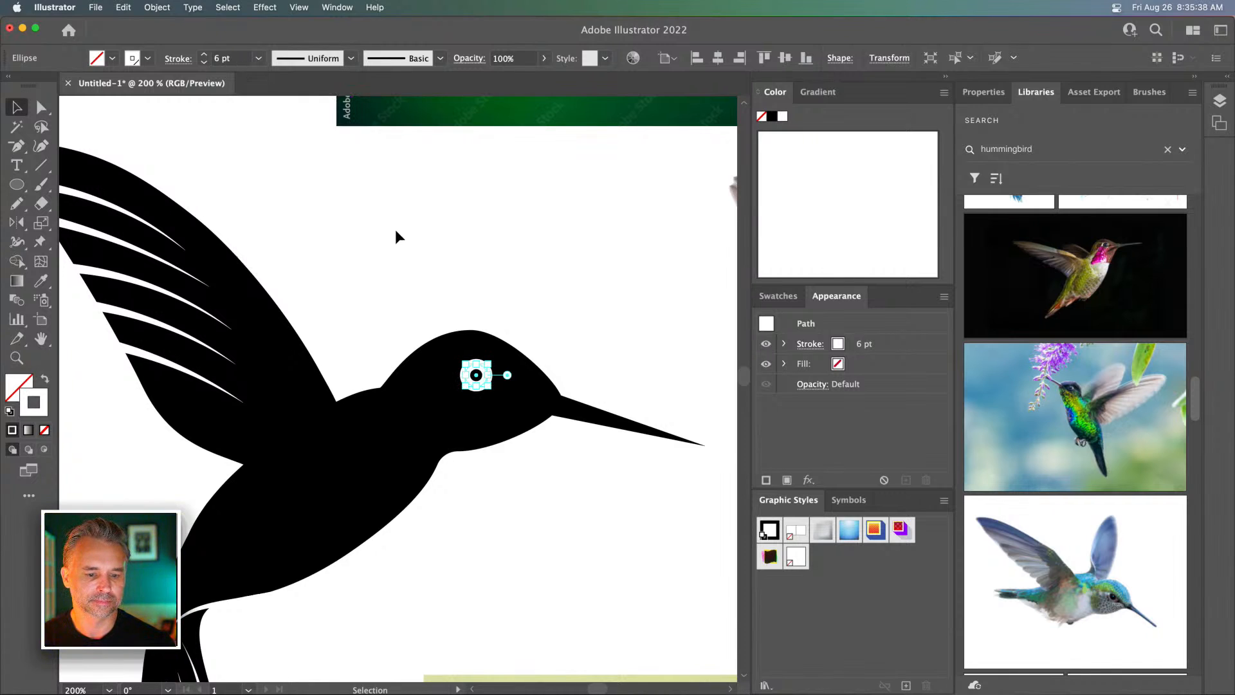
# Set the eye circle's stroke weight to 2 pt
pyautogui.click(395, 228)
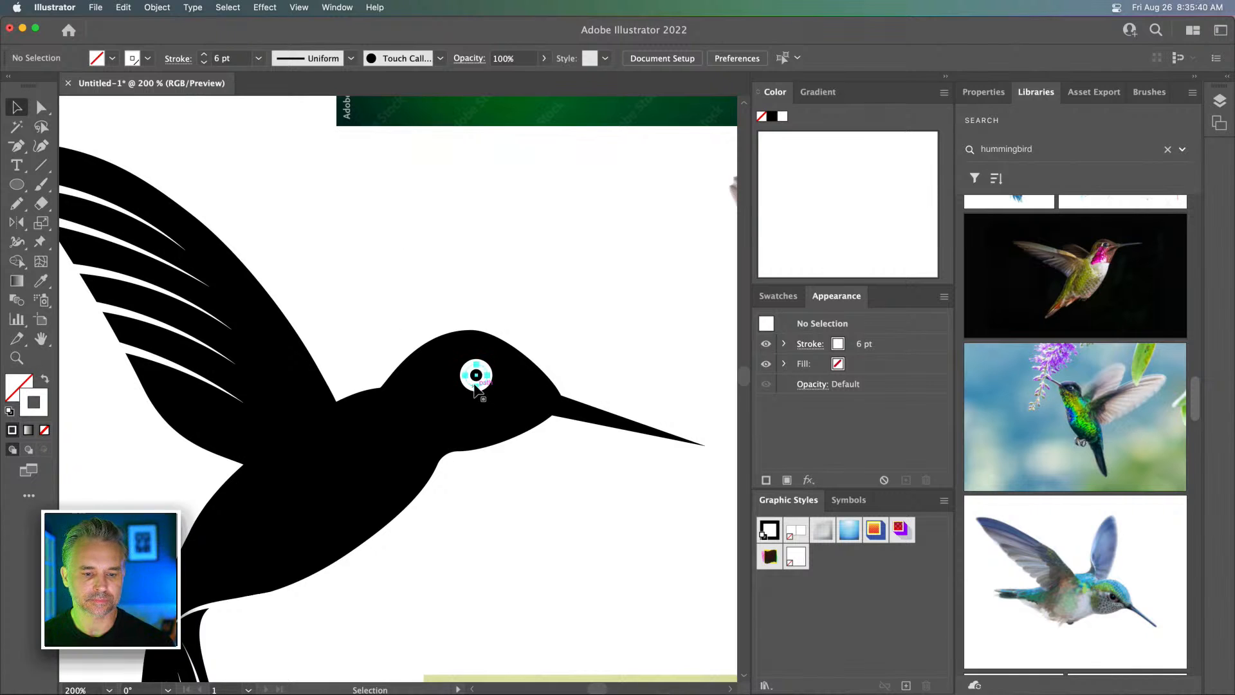
pyautogui.click(475, 386)
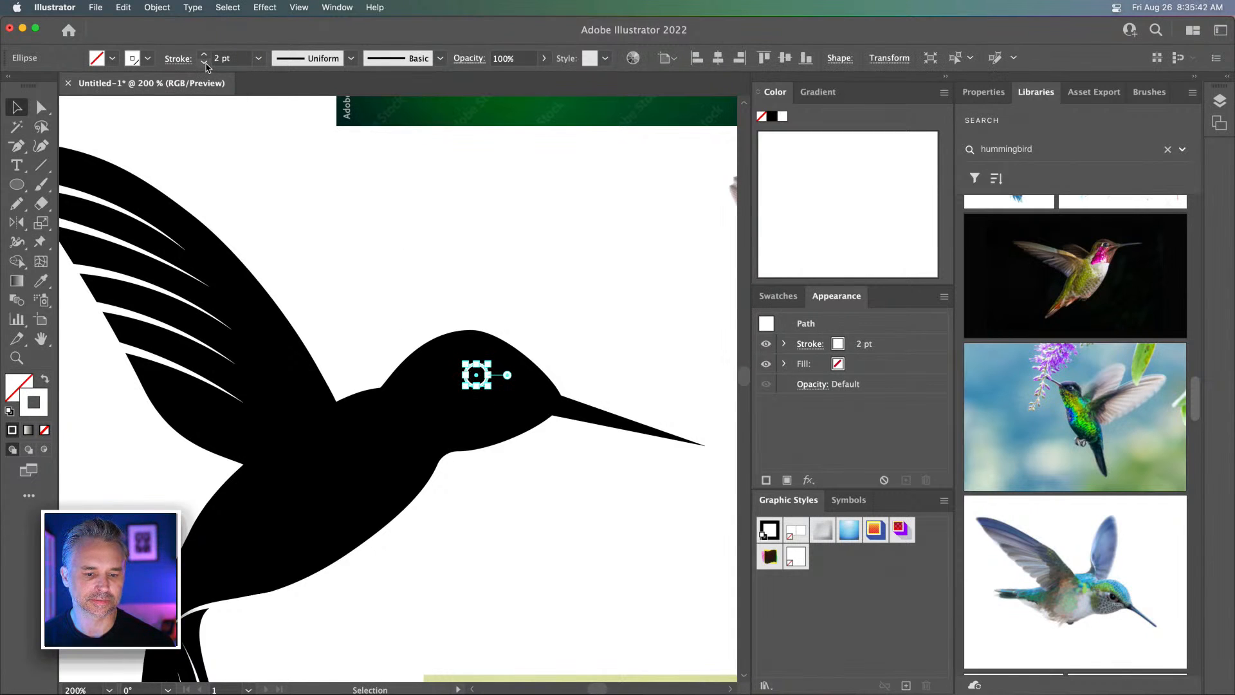
pyautogui.click(350, 237)
# Compare the whole silhouette, including its eye and feather lines, with the surrounding hummingbird reference photos
pyautogui.press('super+minus')
pyautogui.press('super+minus')
pyautogui.press('super+minus')
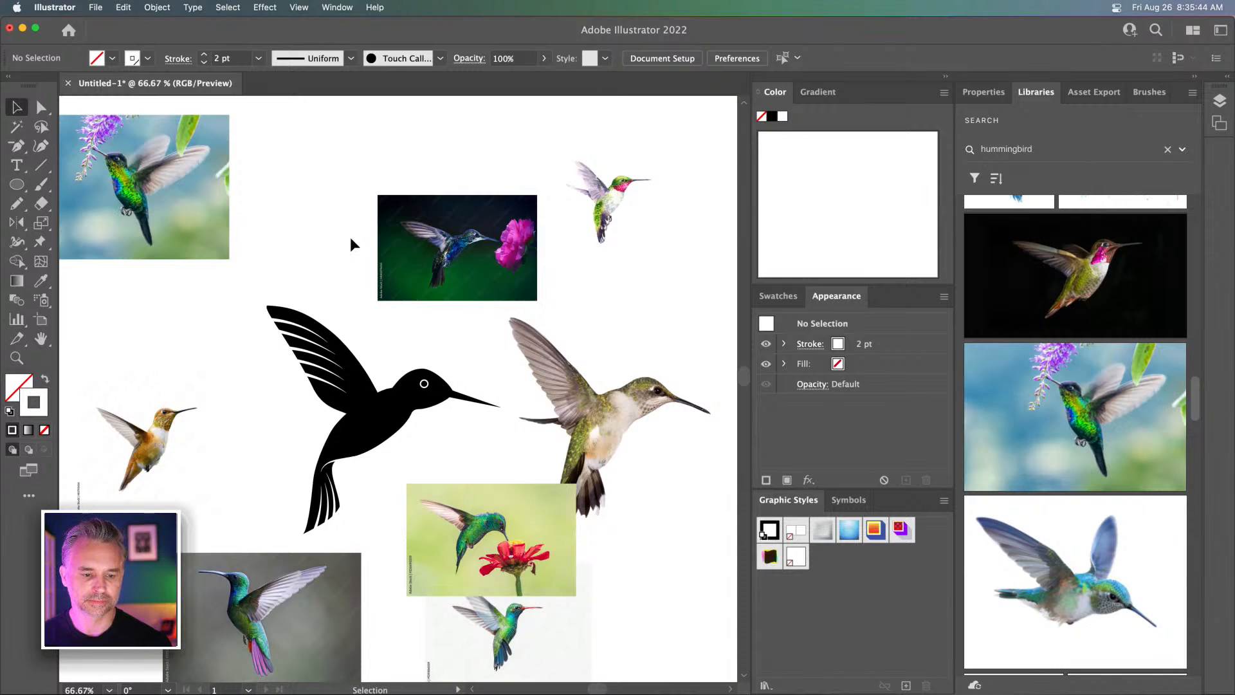
pyautogui.scroll(-3, 350, 244)
pyautogui.hscroll(-3, 350, 244)
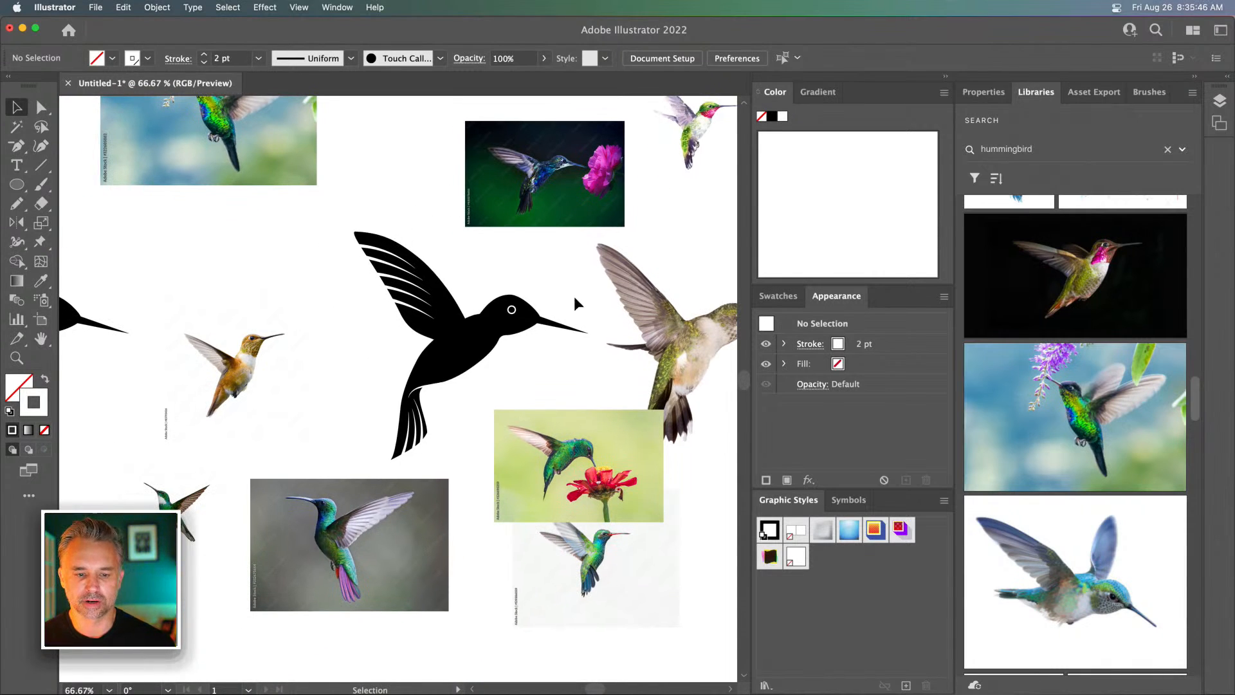
pyautogui.moveTo(575, 298); pyautogui.dragTo(373, 264)
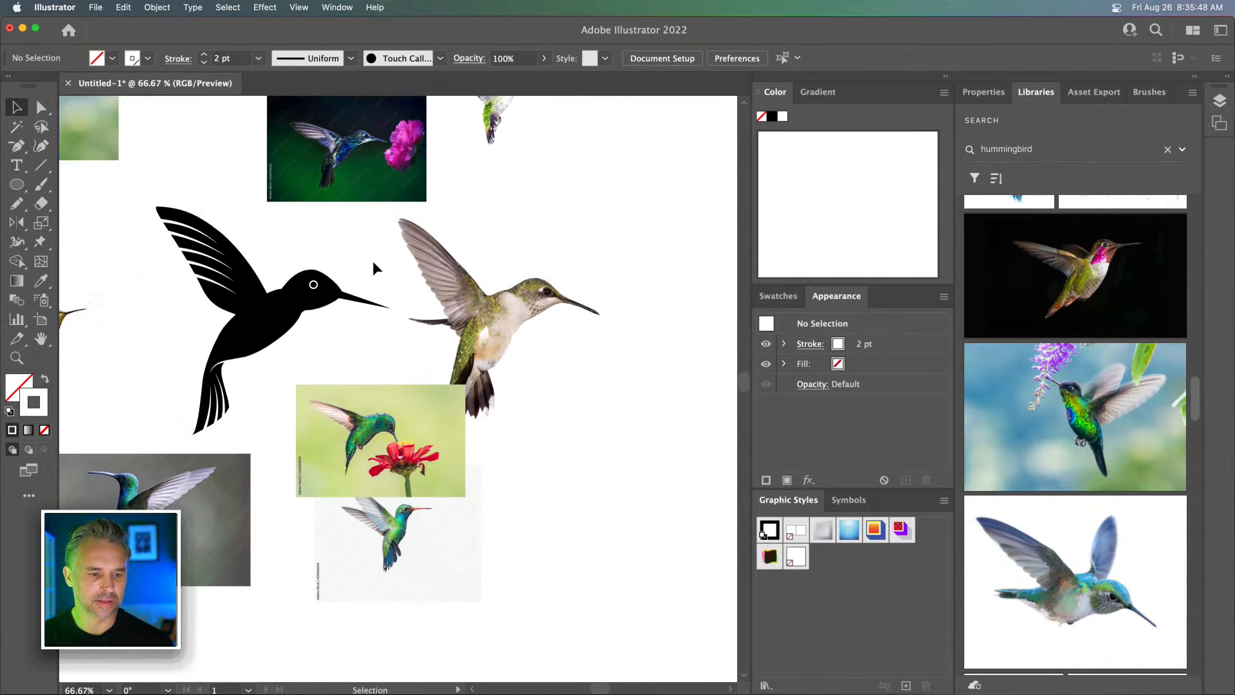
pyautogui.hscroll(-5, 309, 307)
pyautogui.scroll(1, 309, 307)
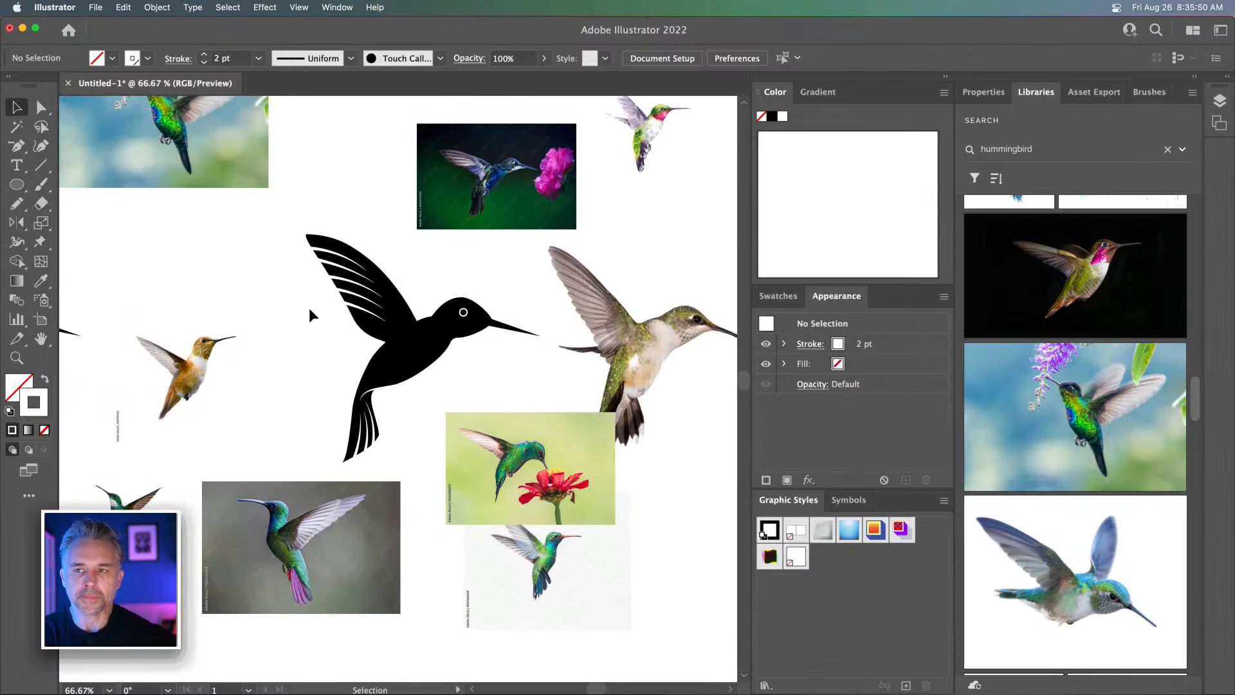
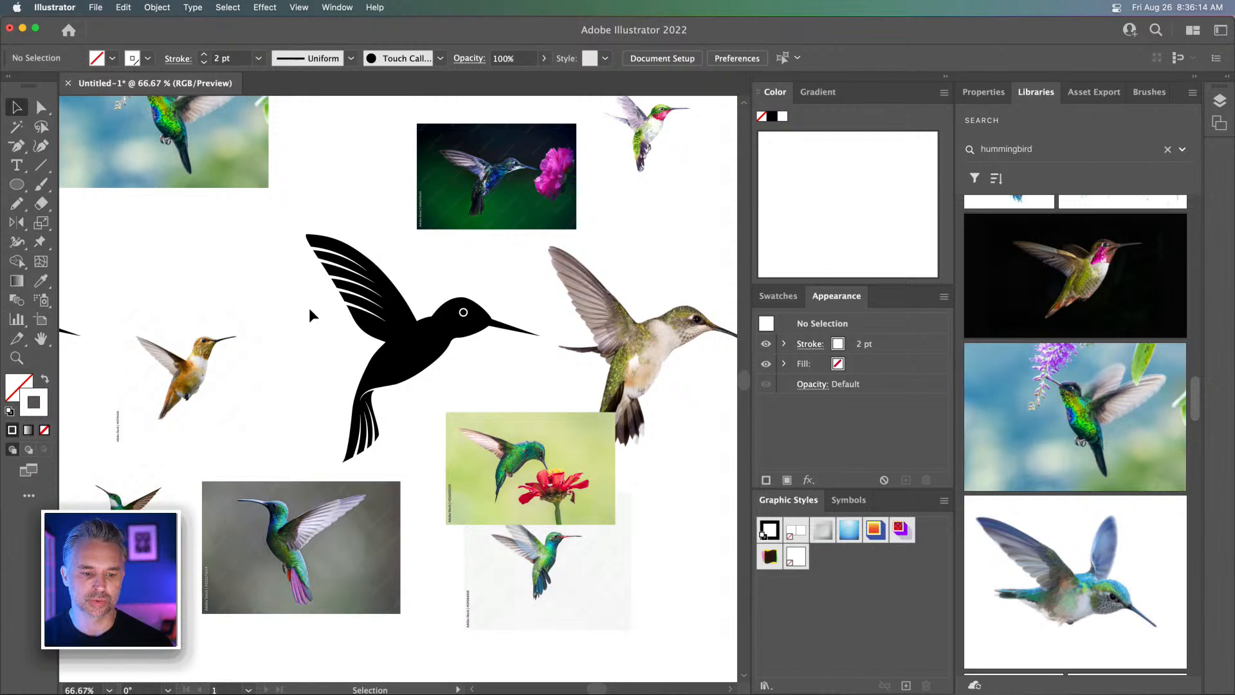
# Inspect the feather lines on the wing up close and in relation to the whole bird
pyautogui.click(16, 356)
pyautogui.moveTo(364, 276); pyautogui.dragTo(329, 245)
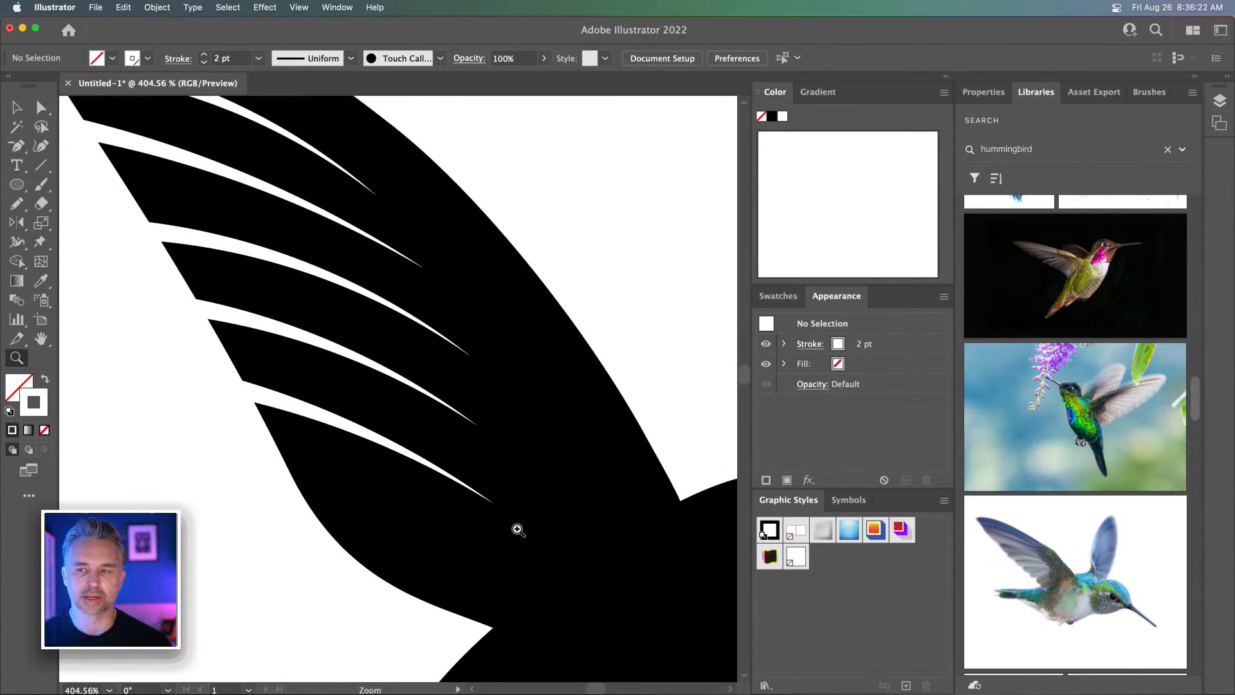
pyautogui.press('super+minus')
pyautogui.press('super+minus')
pyautogui.press('super+minus')
pyautogui.press('super+minus')
pyautogui.press('space')
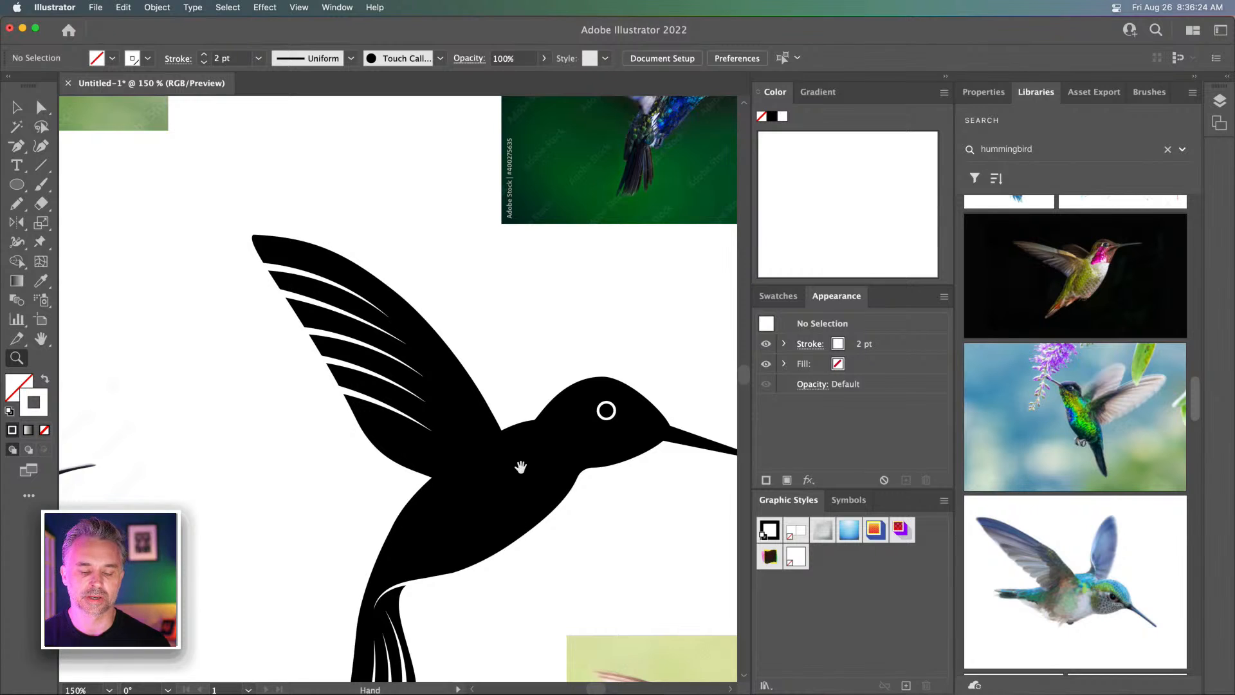
pyautogui.moveTo(522, 468); pyautogui.dragTo(465, 400)
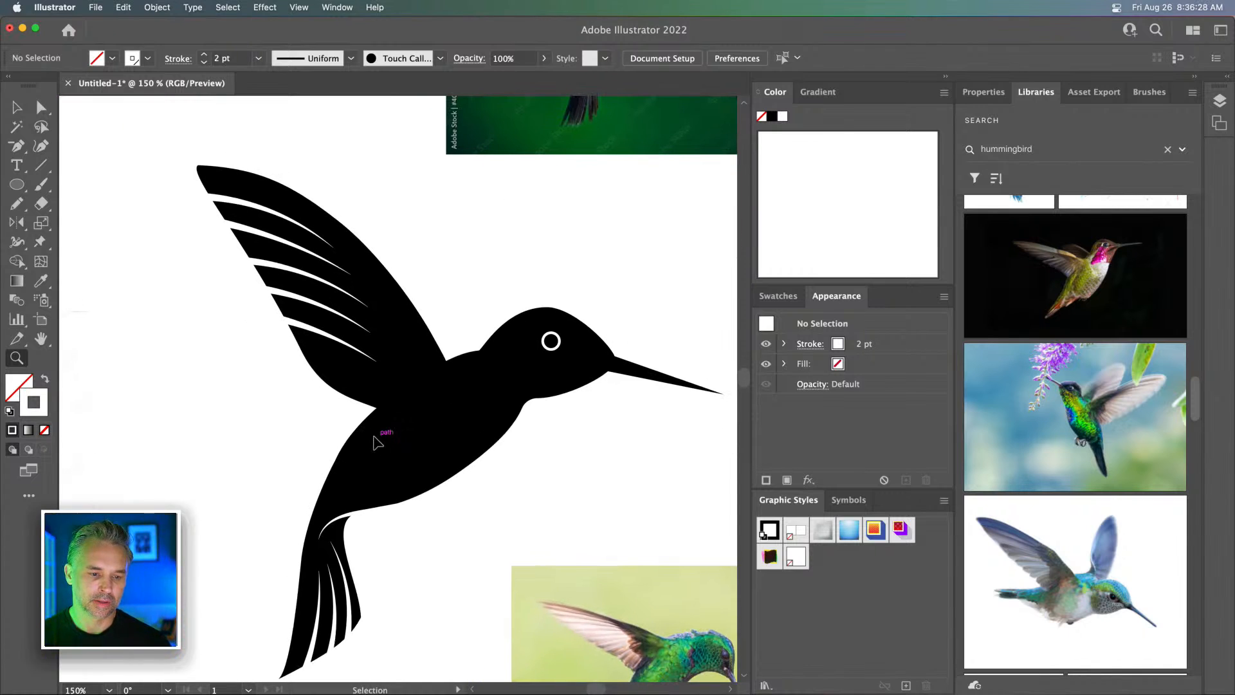
# Sample the tapered 6 pt white stroke from a wing feather line and pencil another feather line below the lowest one
pyautogui.press('n')
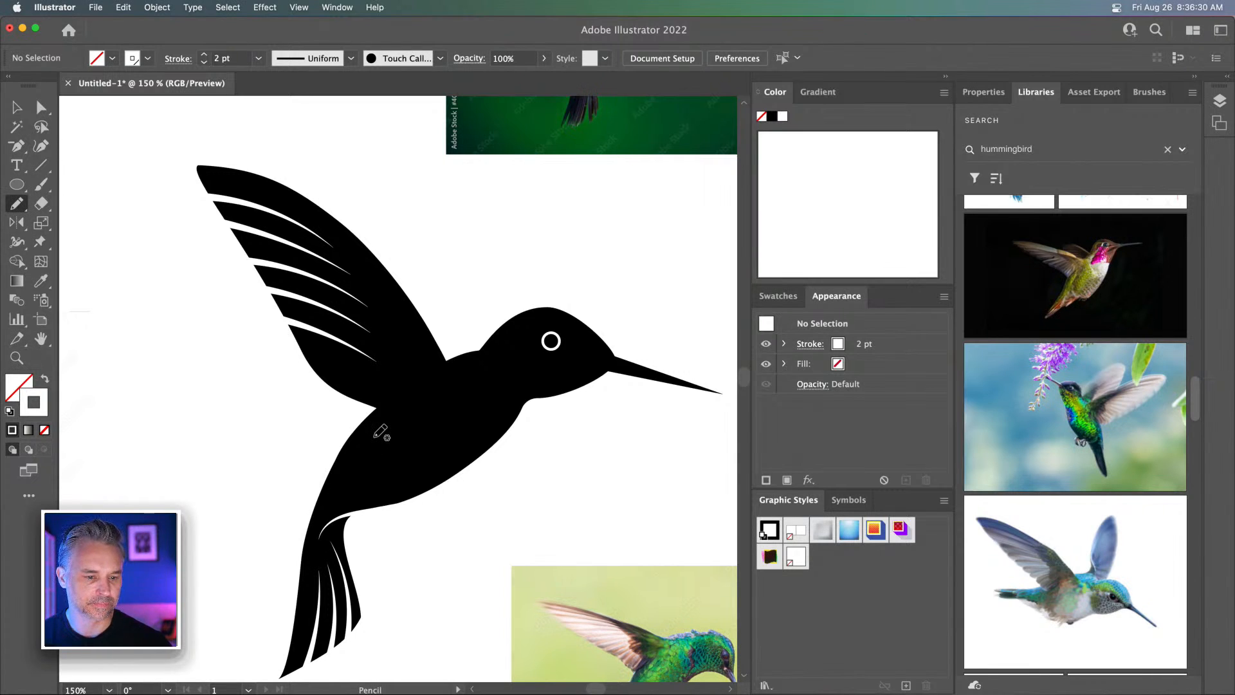
pyautogui.press('i')
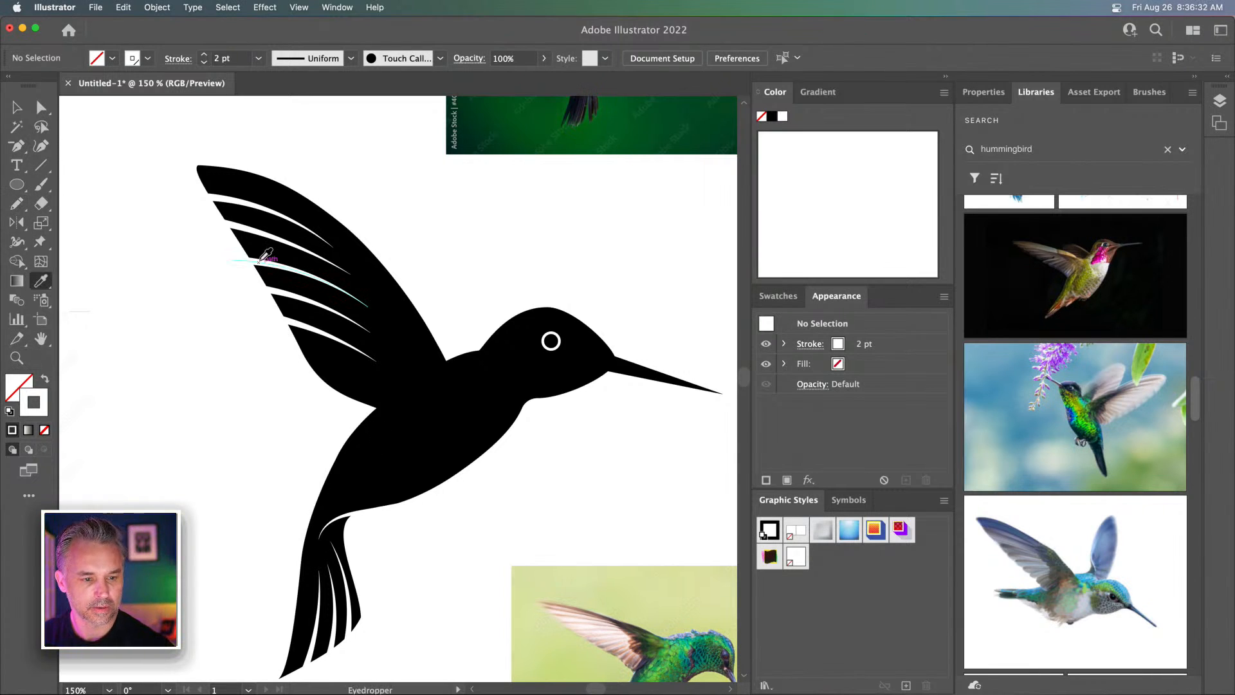
pyautogui.click(261, 261)
pyautogui.press('b')
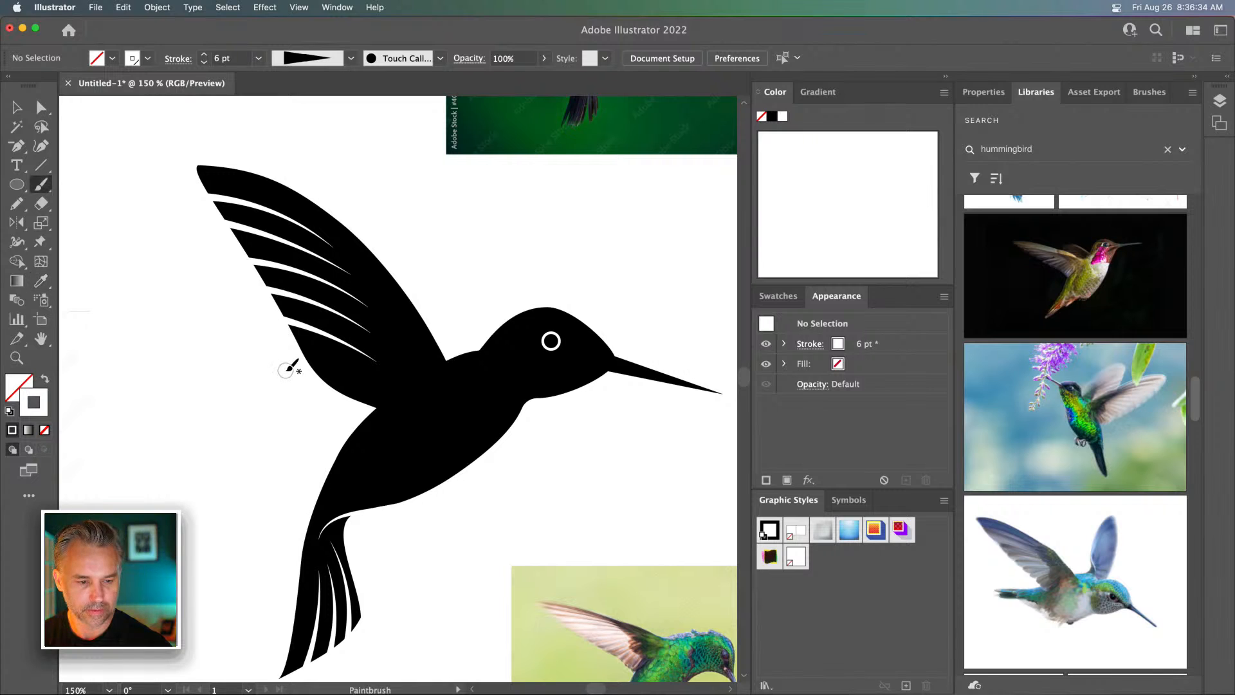
pyautogui.press('n')
pyautogui.moveTo(287, 352); pyautogui.dragTo(386, 386)
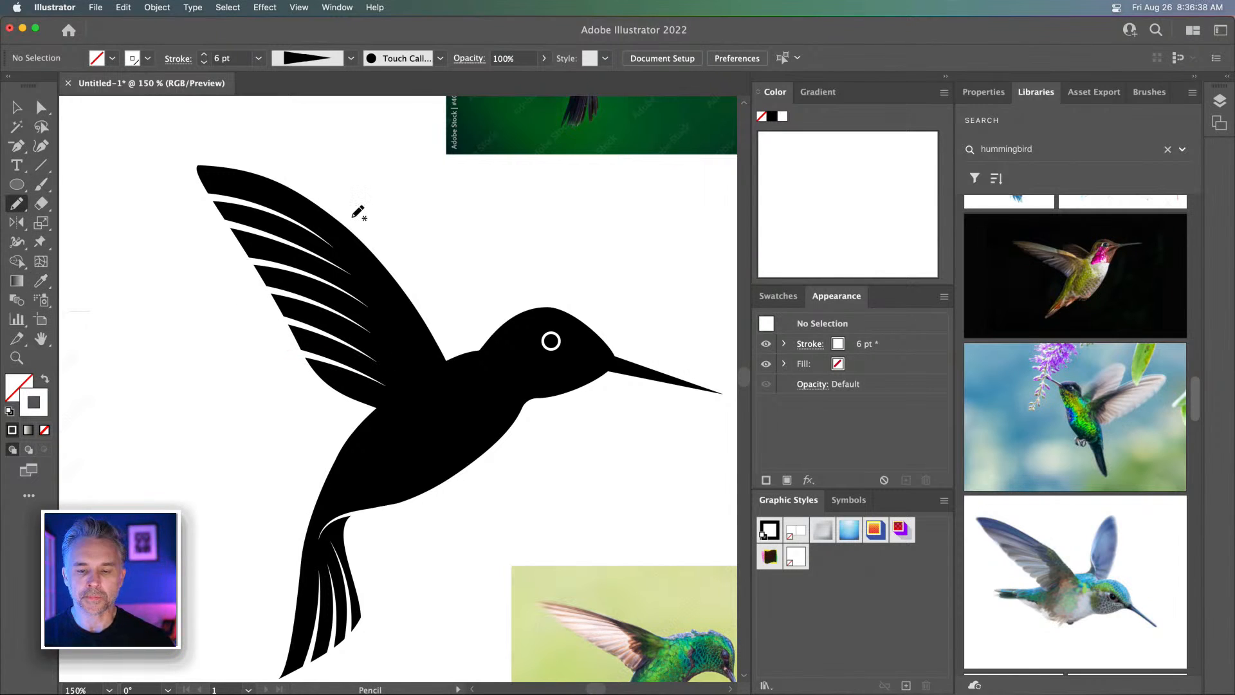
# Show the document's layer list beside the canvas and toggle Layer 6's visibility to check what it holds
pyautogui.moveTo(576, 313); pyautogui.dragTo(529, 283)
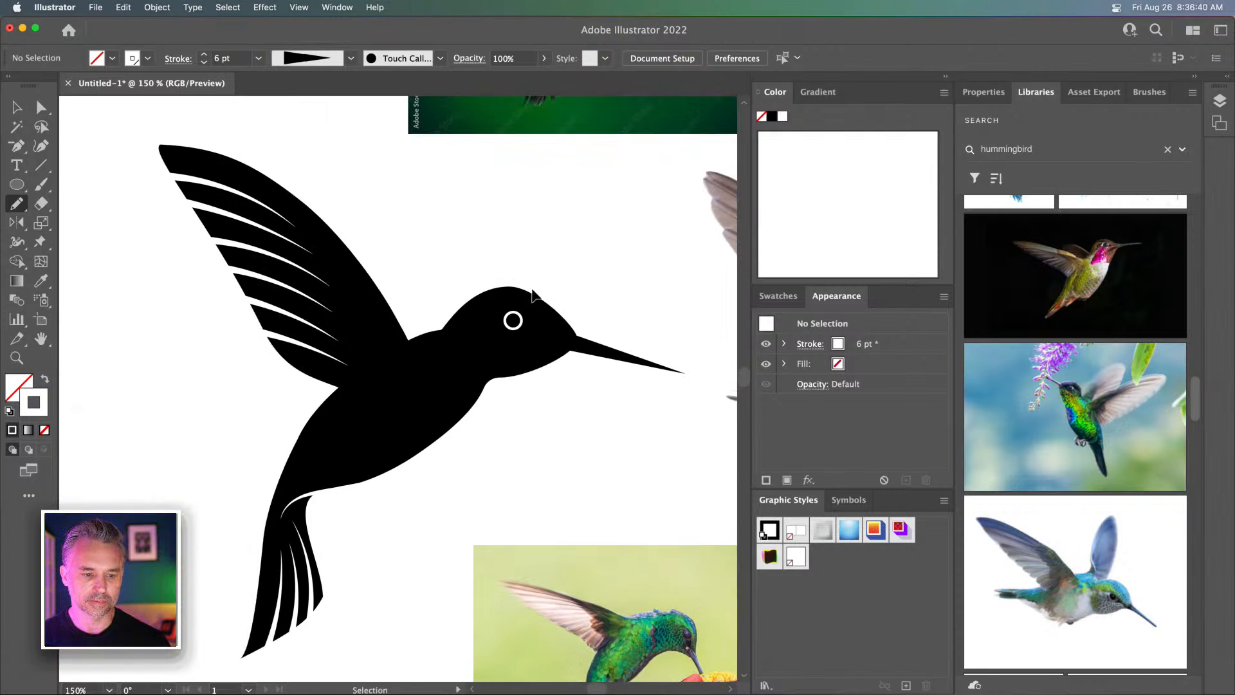
pyautogui.press('super+minus')
pyautogui.press('super+minus')
pyautogui.press('super+minus')
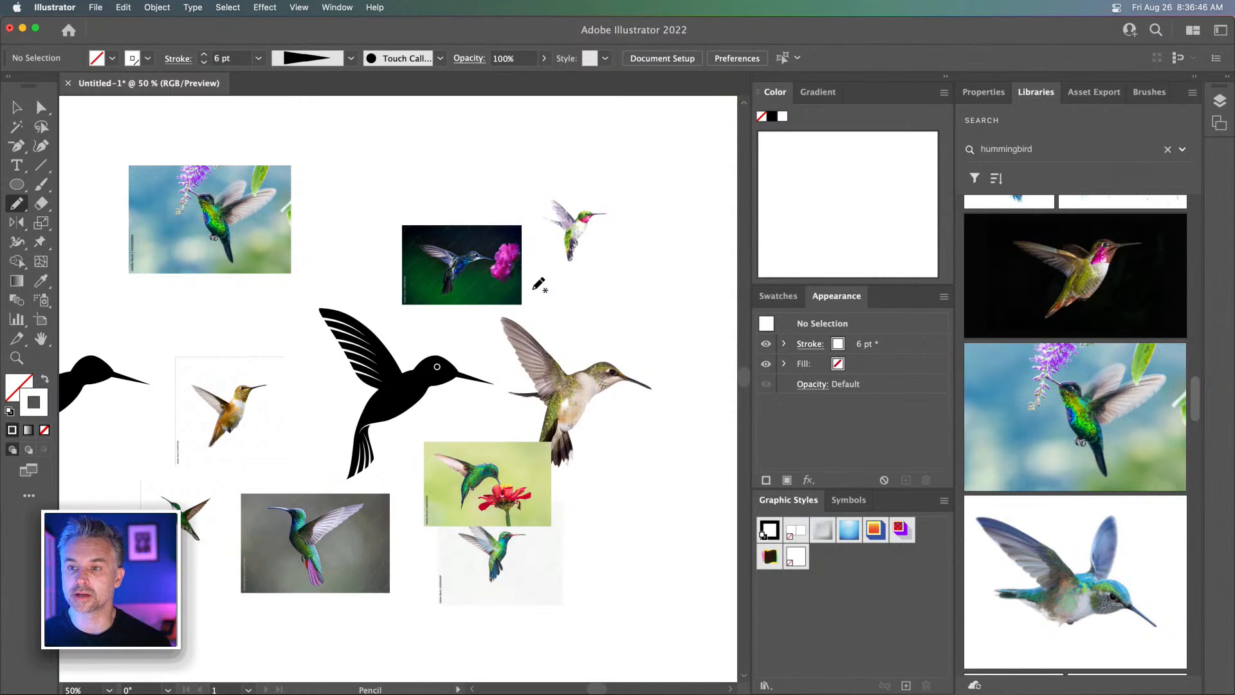
pyautogui.click(17, 108)
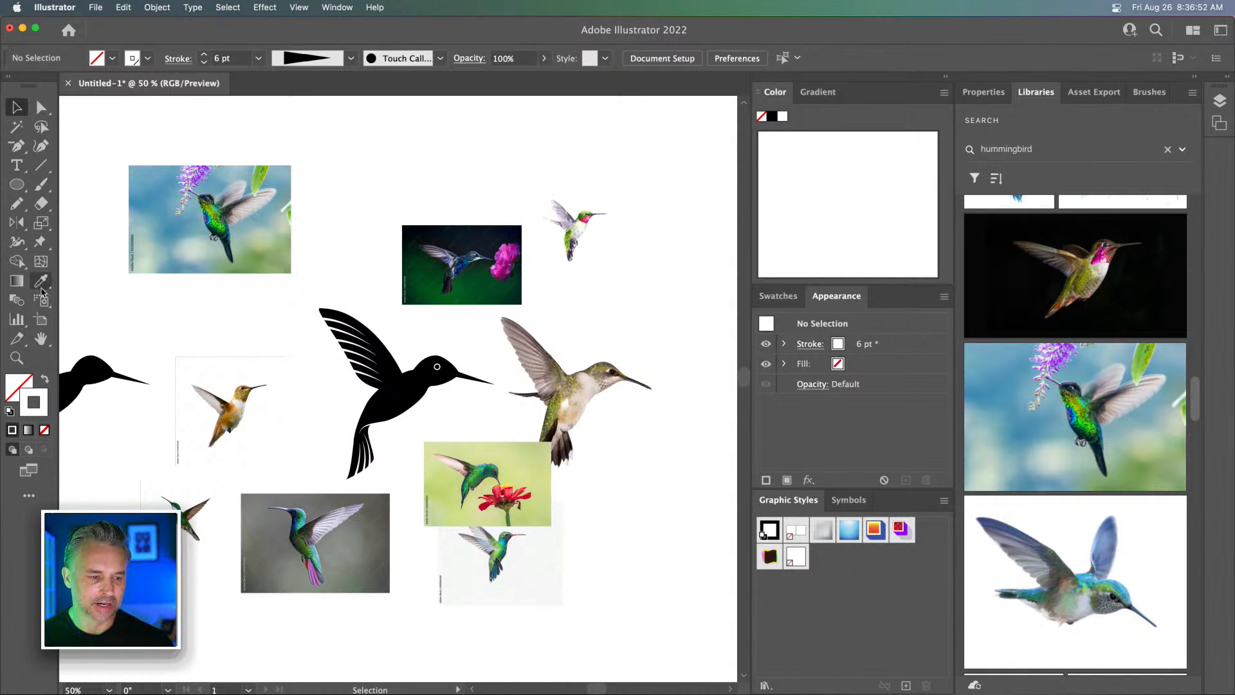
pyautogui.click(1229, 80)
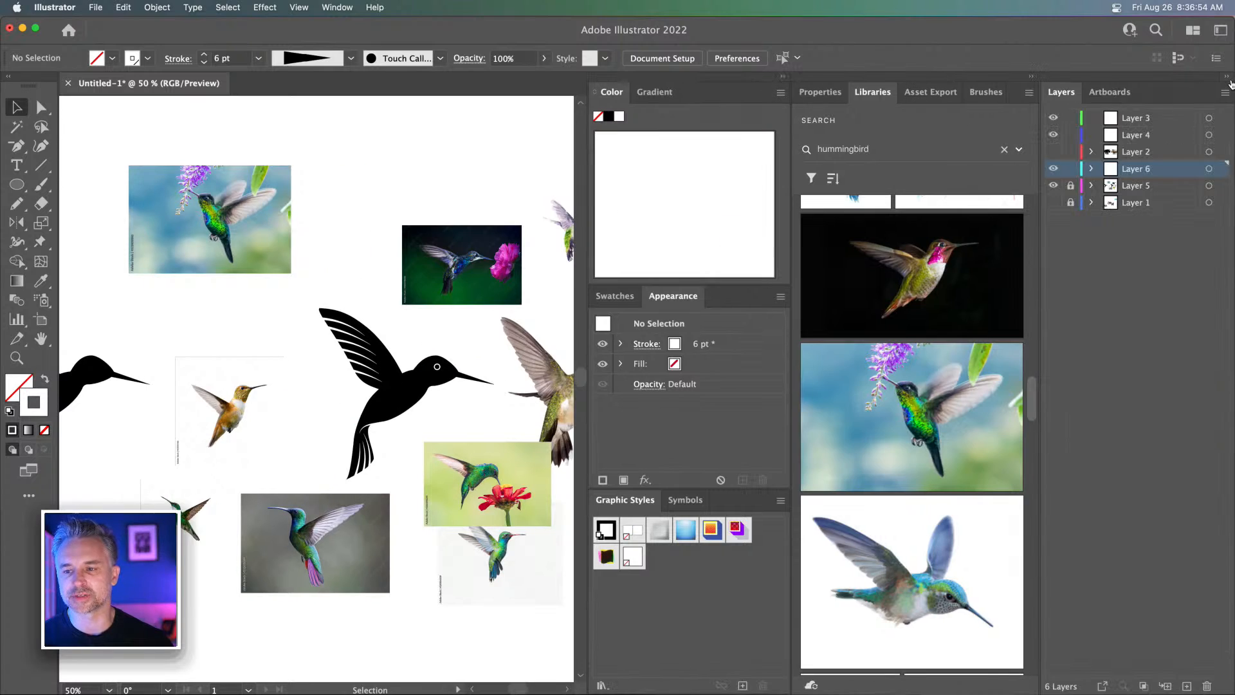
pyautogui.click(782, 76)
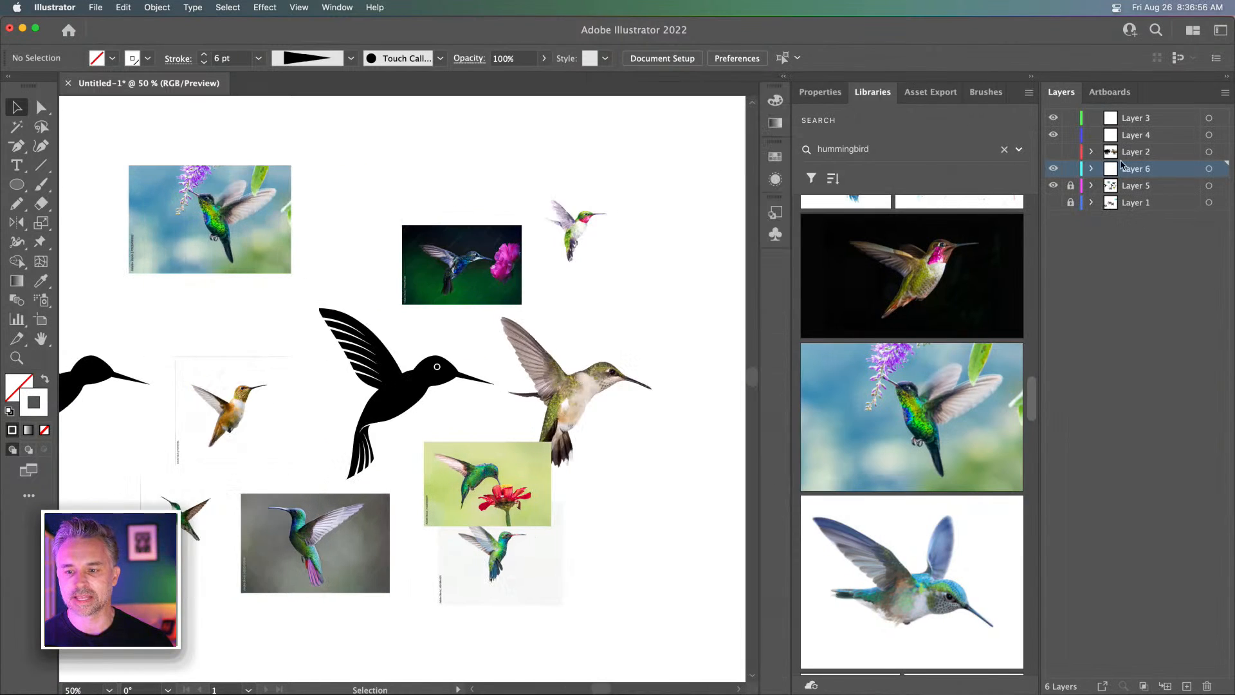
pyautogui.click(1052, 170)
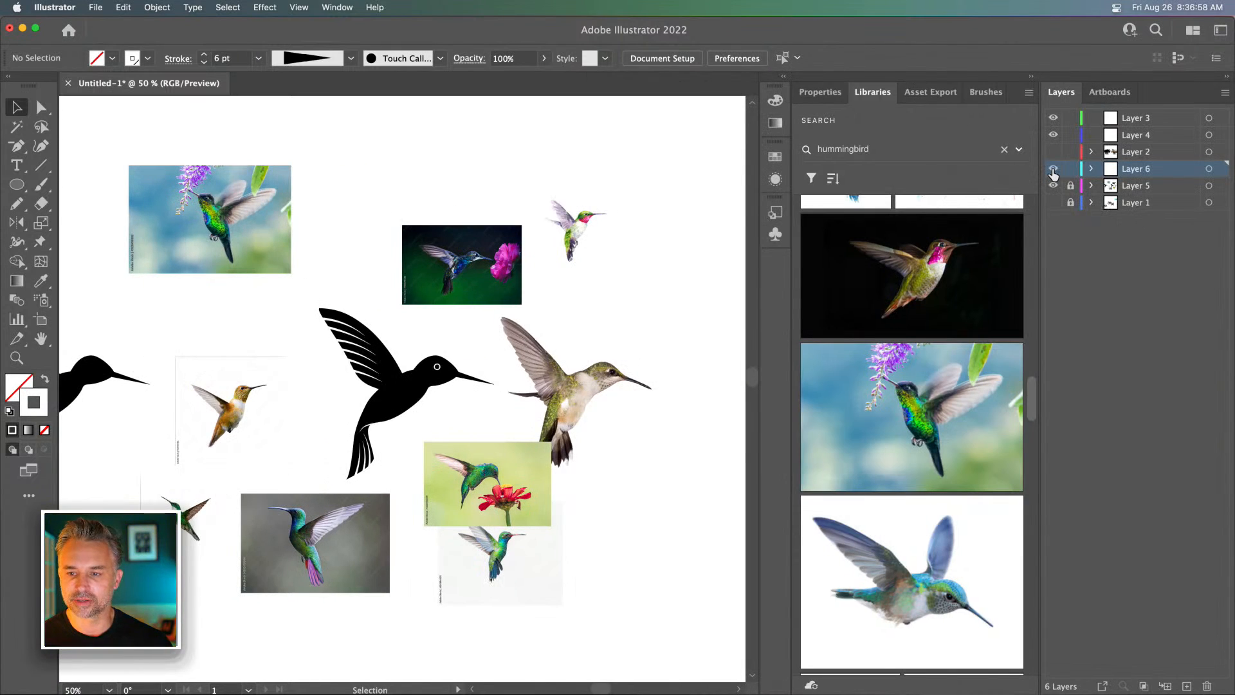
# Select the six white feather lines on the wing and rotate them slightly counterclockwise with Free Transform
pyautogui.press('super+equal')
pyautogui.press('super+equal')
pyautogui.press('super+equal')
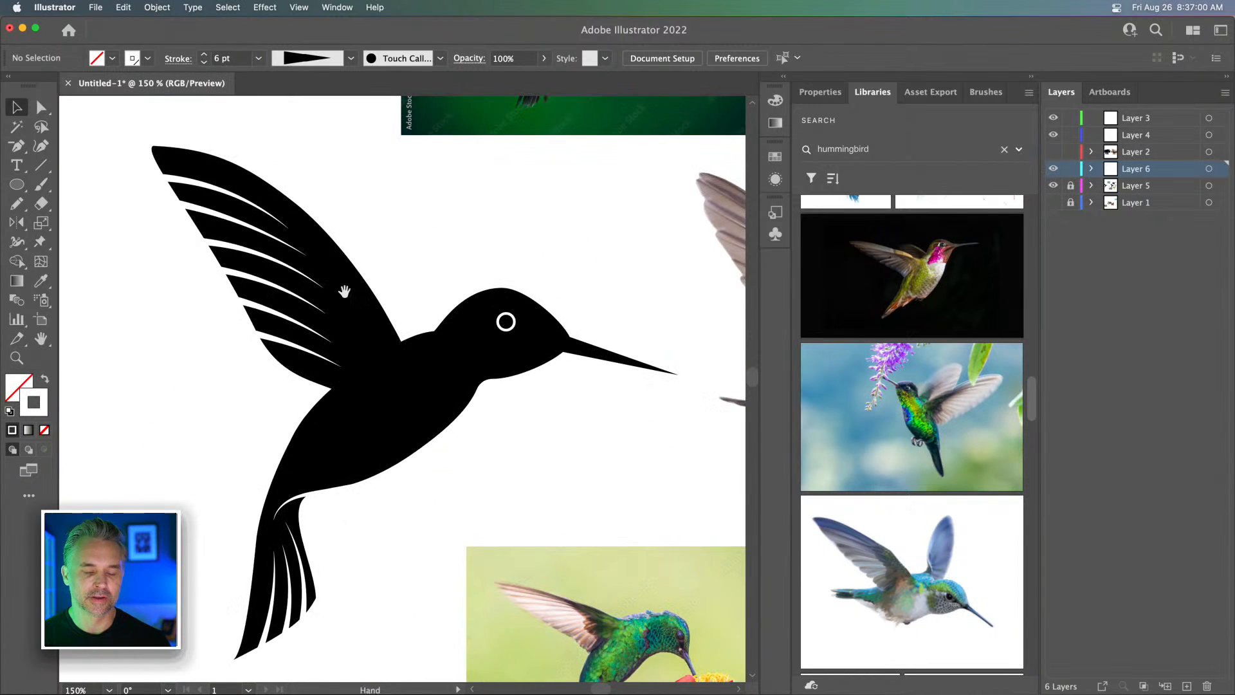
pyautogui.moveTo(355, 292); pyautogui.dragTo(451, 246)
pyautogui.moveTo(188, 116); pyautogui.dragTo(456, 372)
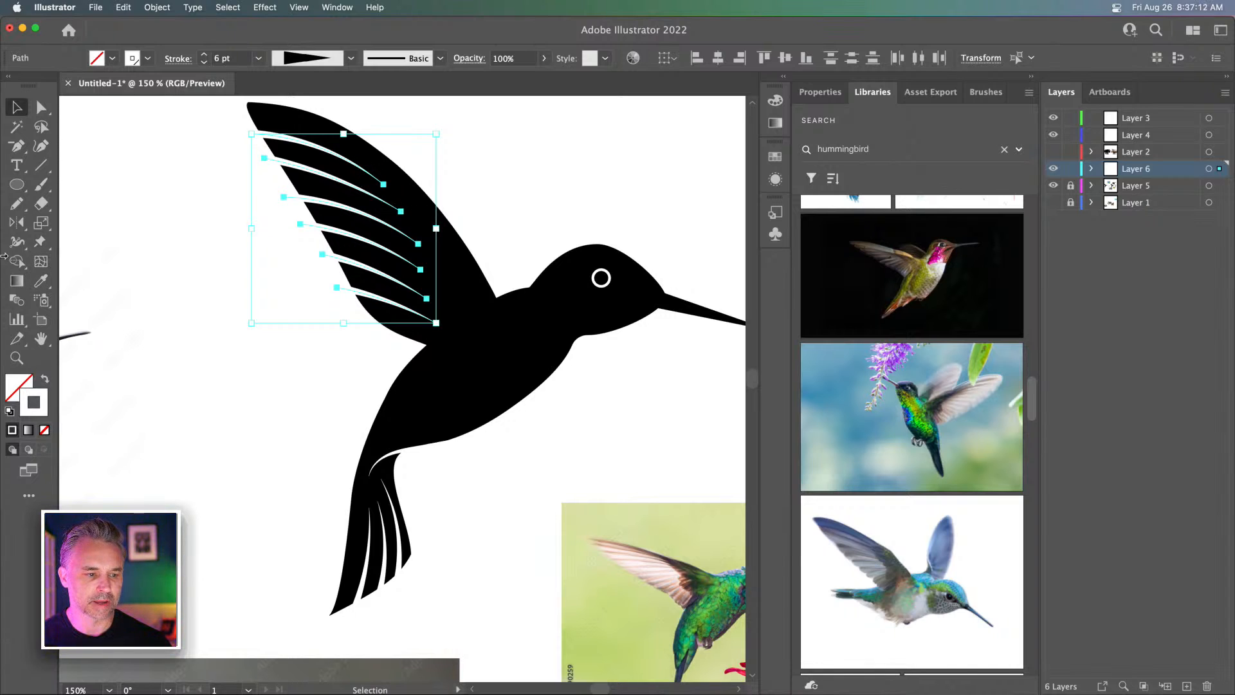
pyautogui.click(39, 225)
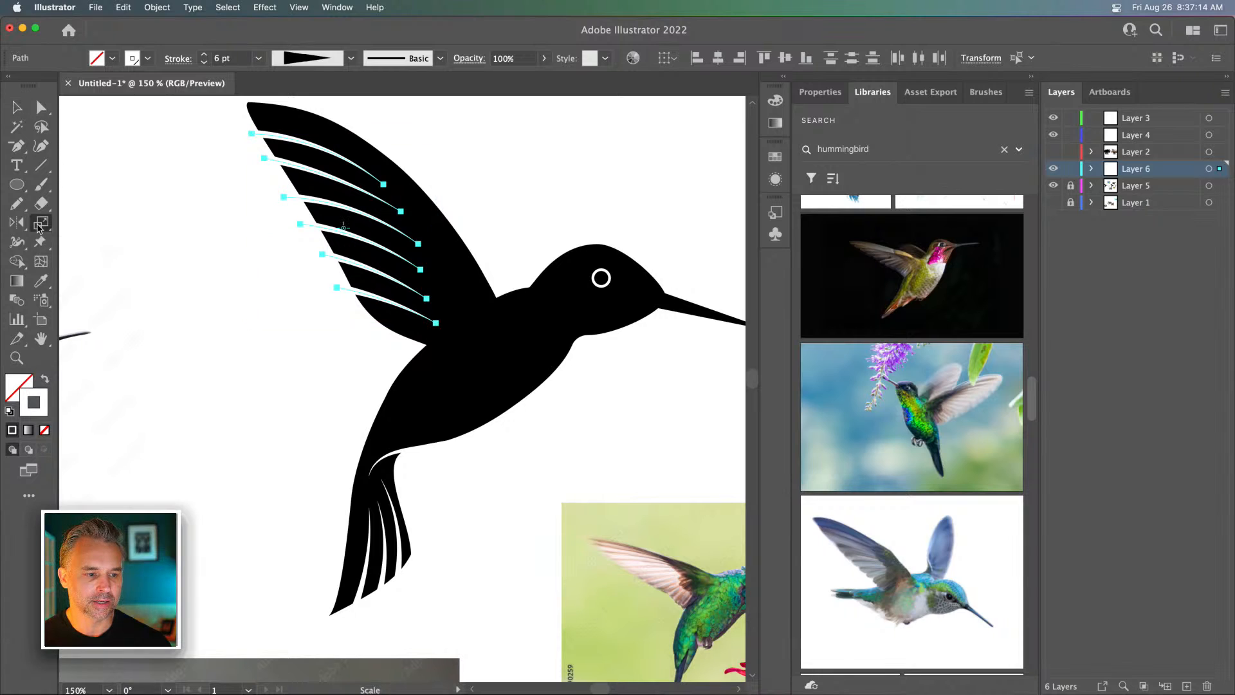
pyautogui.click(40, 225)
pyautogui.click(41, 244)
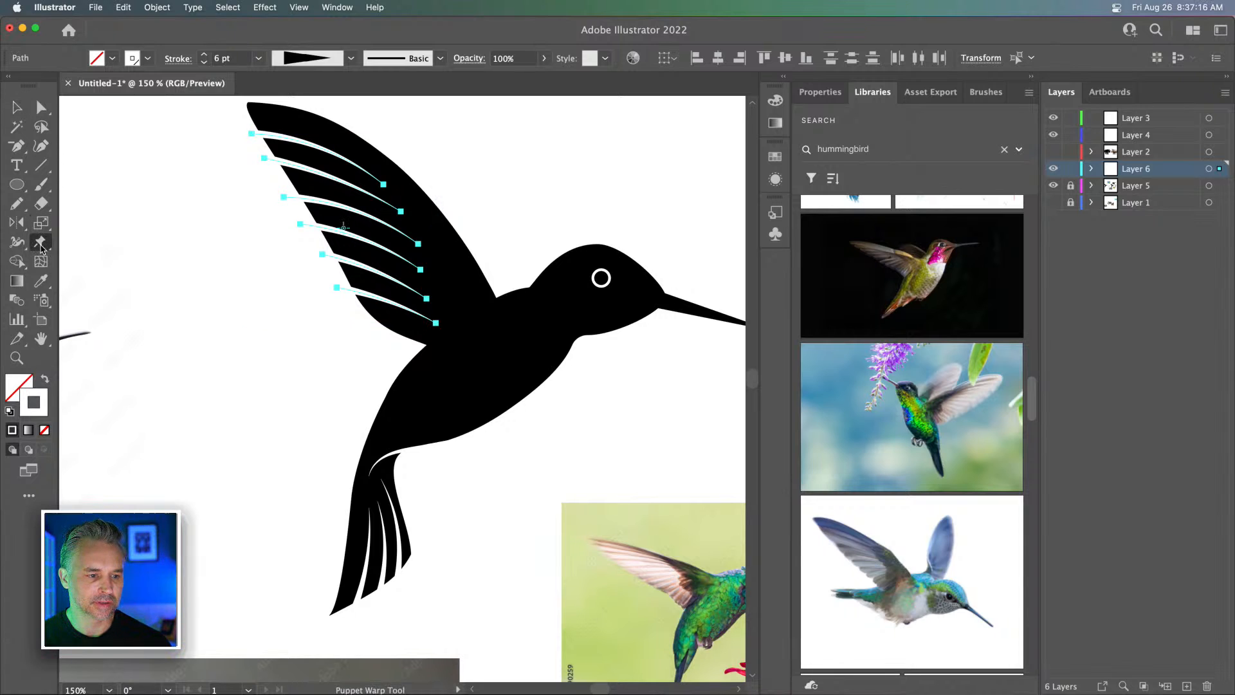
pyautogui.click(41, 246)
pyautogui.click(123, 243)
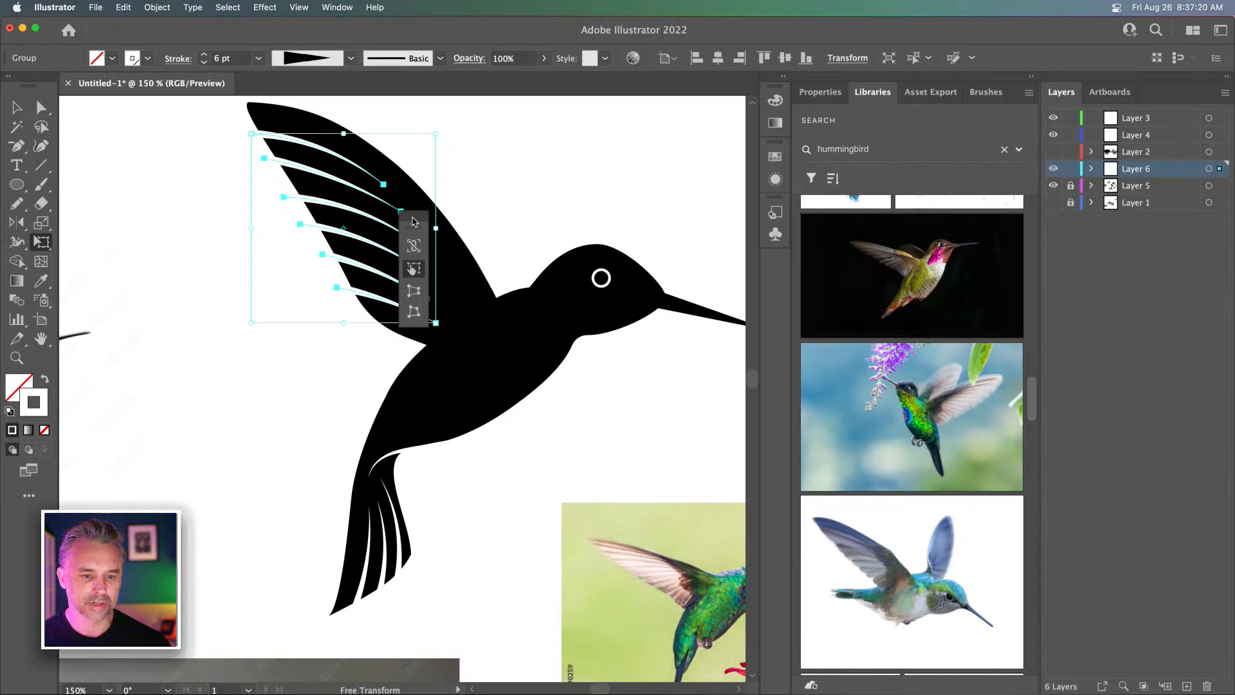
pyautogui.moveTo(414, 223); pyautogui.dragTo(164, 193)
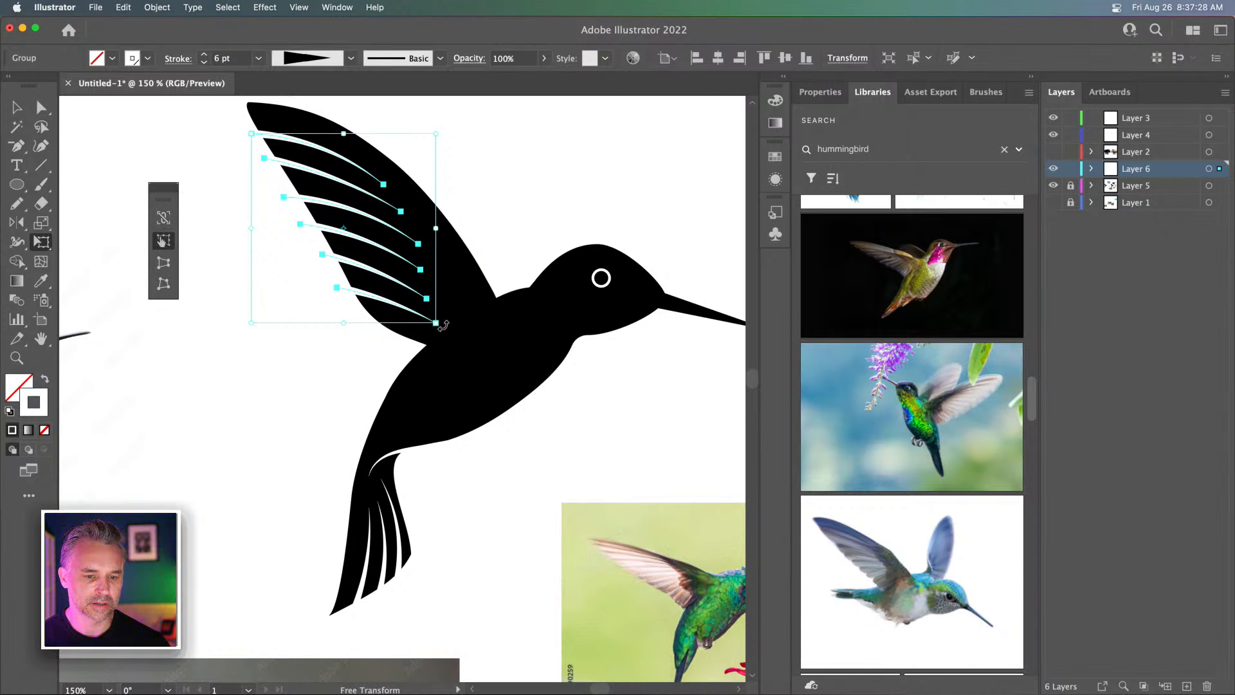
pyautogui.moveTo(440, 324); pyautogui.dragTo(444, 325)
# Free-distort the wing's feather lines, pulling their lower right corner toward the body and their upper right corner slightly inward
pyautogui.click(163, 282)
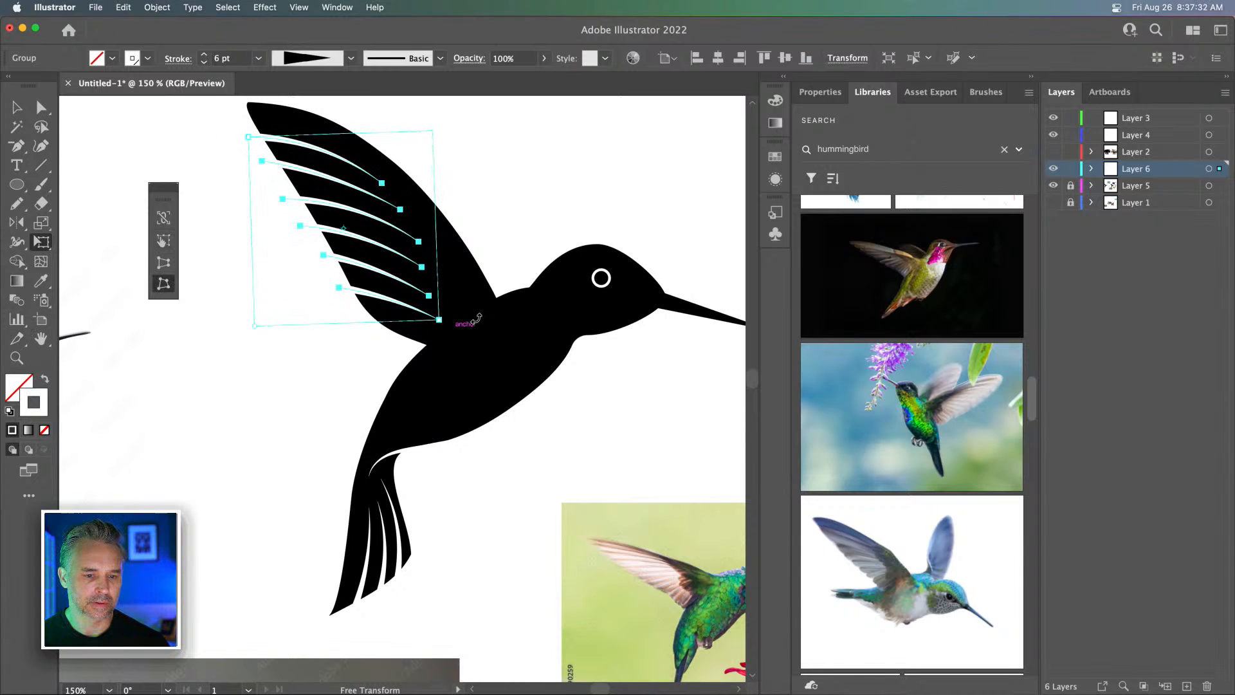
pyautogui.moveTo(439, 320); pyautogui.dragTo(459, 332)
pyautogui.moveTo(440, 142); pyautogui.dragTo(429, 148)
pyautogui.press('v')
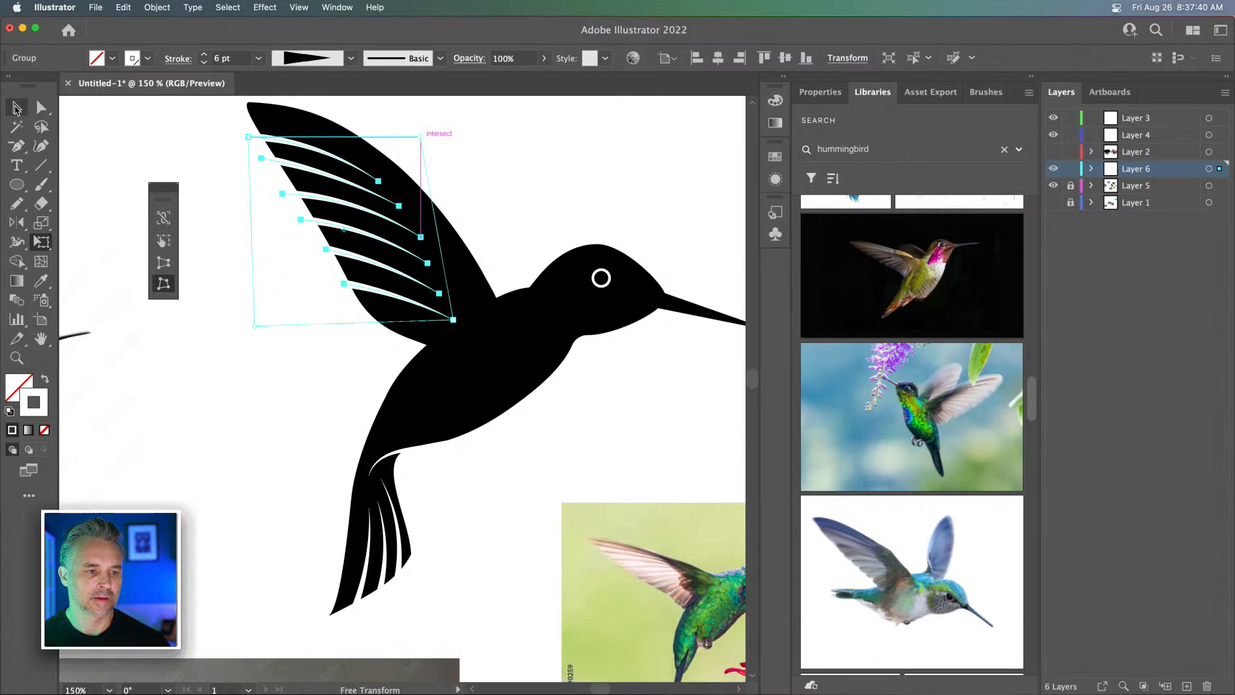
pyautogui.click(132, 157)
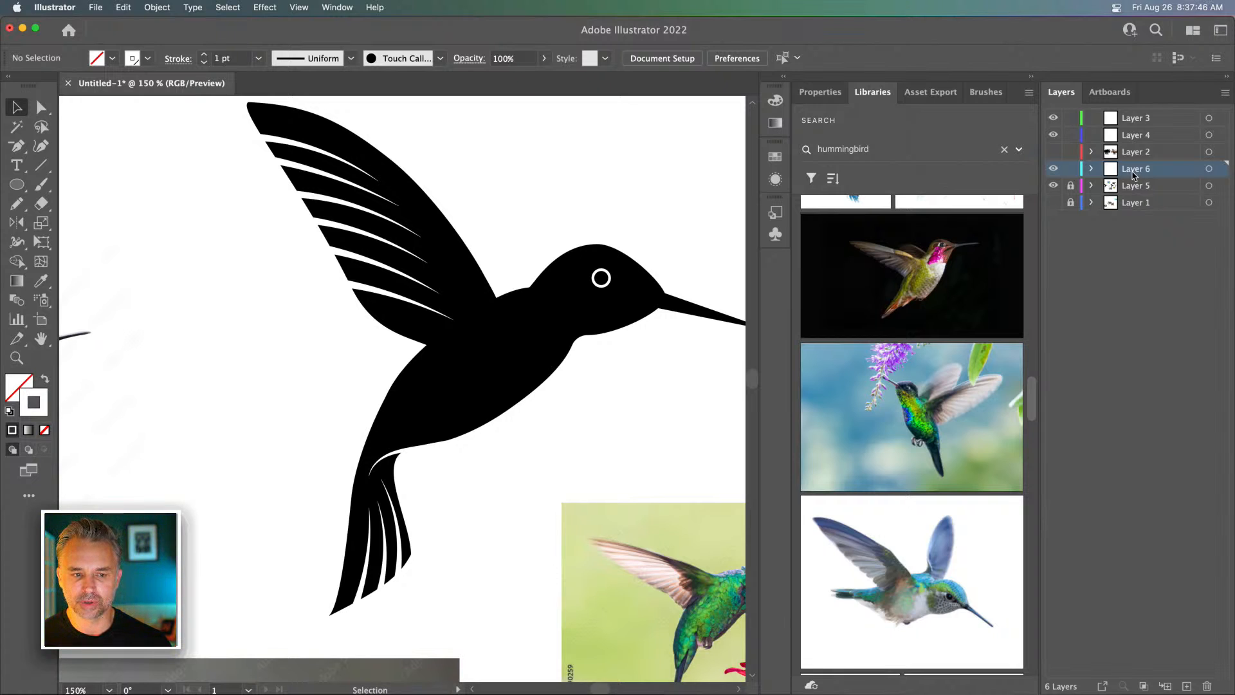
# Unlock Layer 5, hide Layers 3, 4 and 6, and select all shapes of the hummingbird silhouette
pyautogui.click(1052, 185)
pyautogui.click(1125, 187)
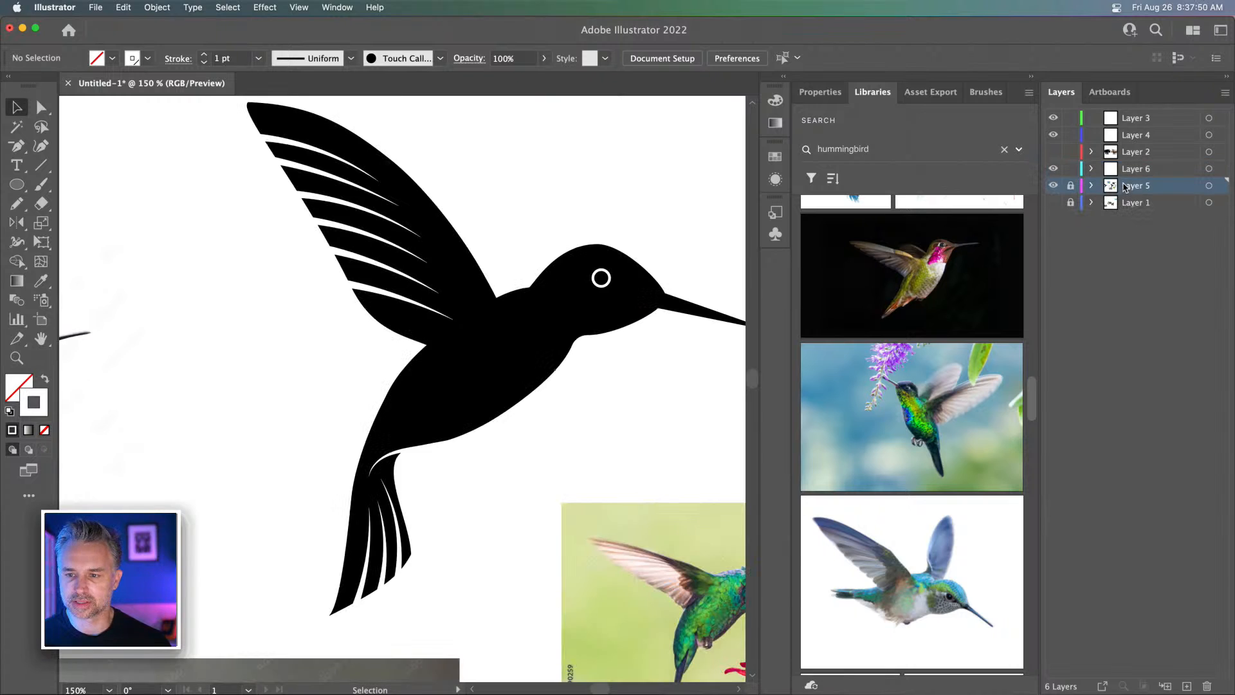
pyautogui.click(1071, 187)
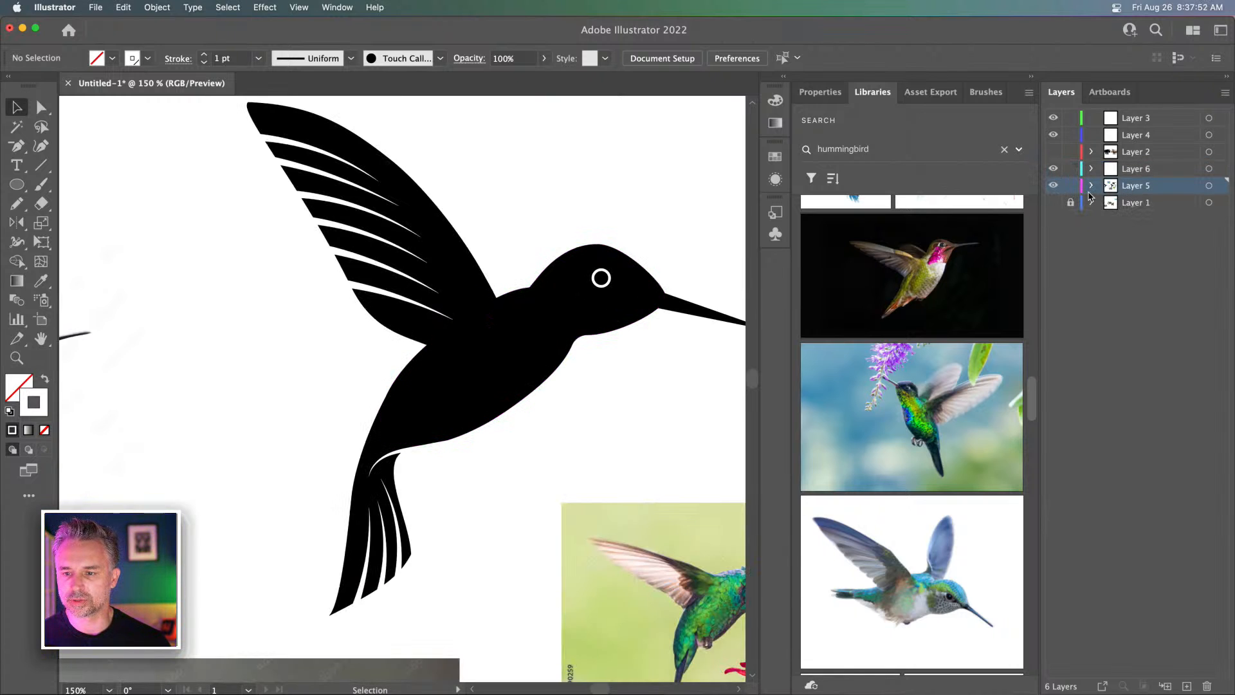
pyautogui.moveTo(1052, 168); pyautogui.dragTo(1052, 116)
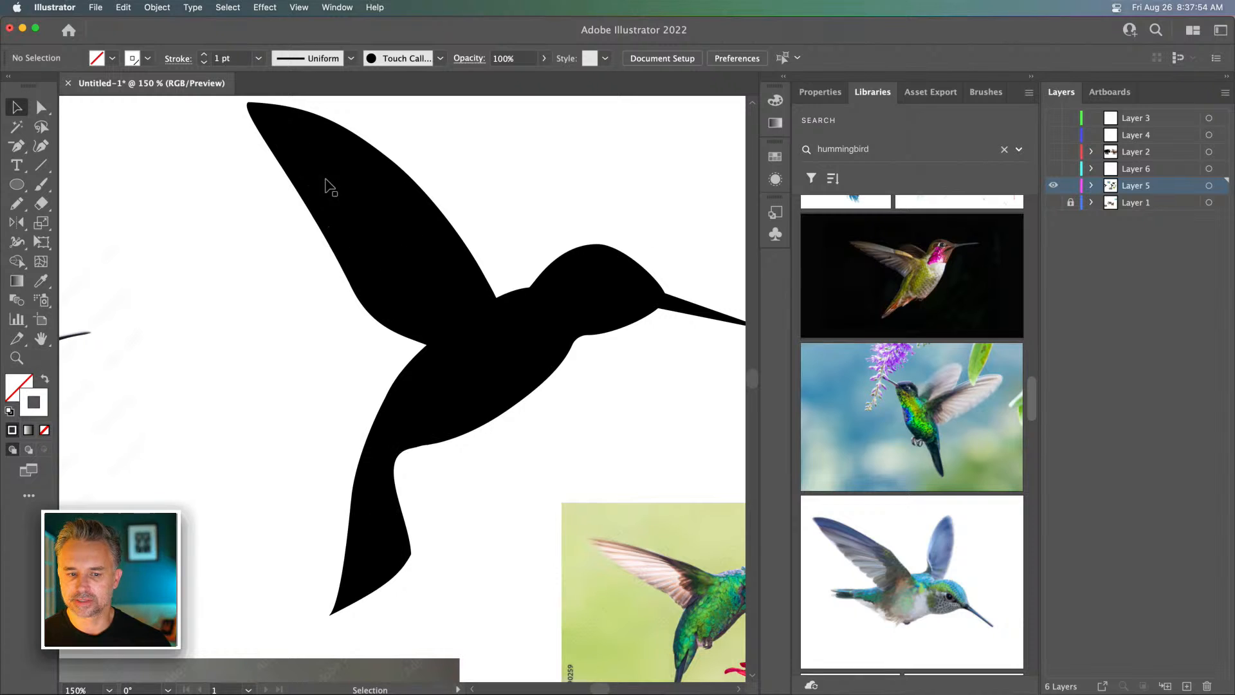
pyautogui.moveTo(151, 146); pyautogui.dragTo(731, 449)
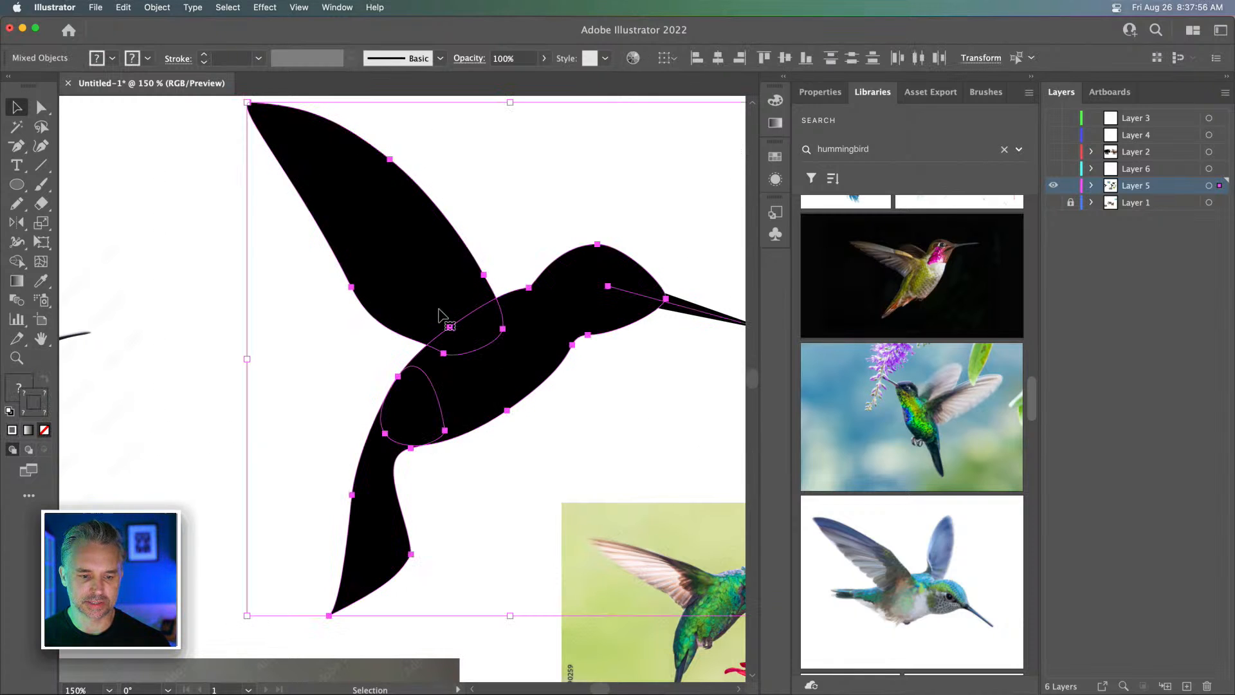
# Paste a copy of the silhouette in place on a new layer above Layer 5, lock Layer 5 and show Layer 6 again
pyautogui.click(1187, 685)
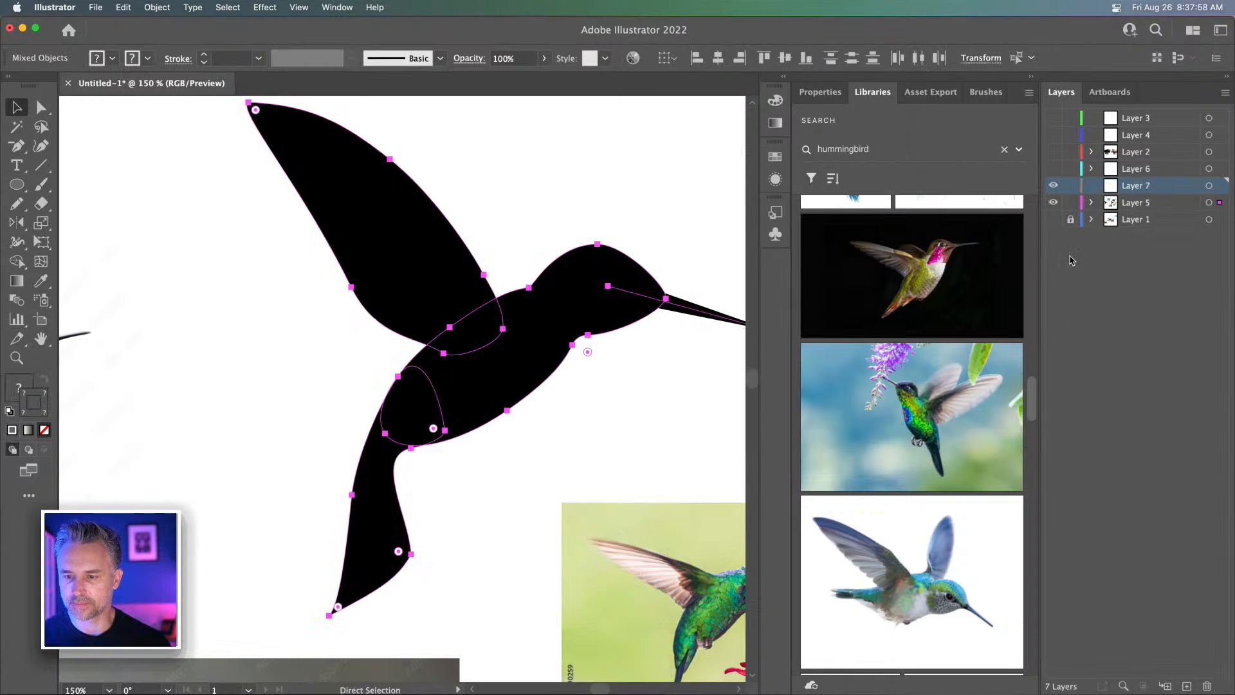
pyautogui.click(1071, 203)
pyautogui.press('super+f')
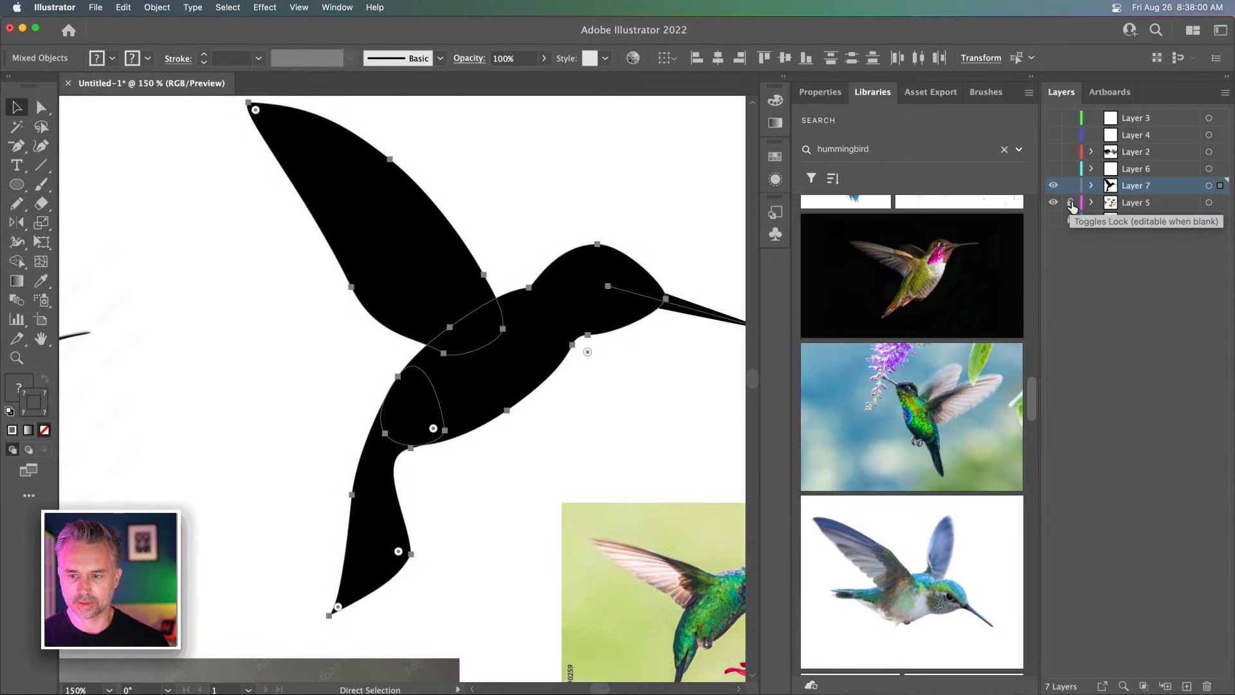
pyautogui.click(1052, 168)
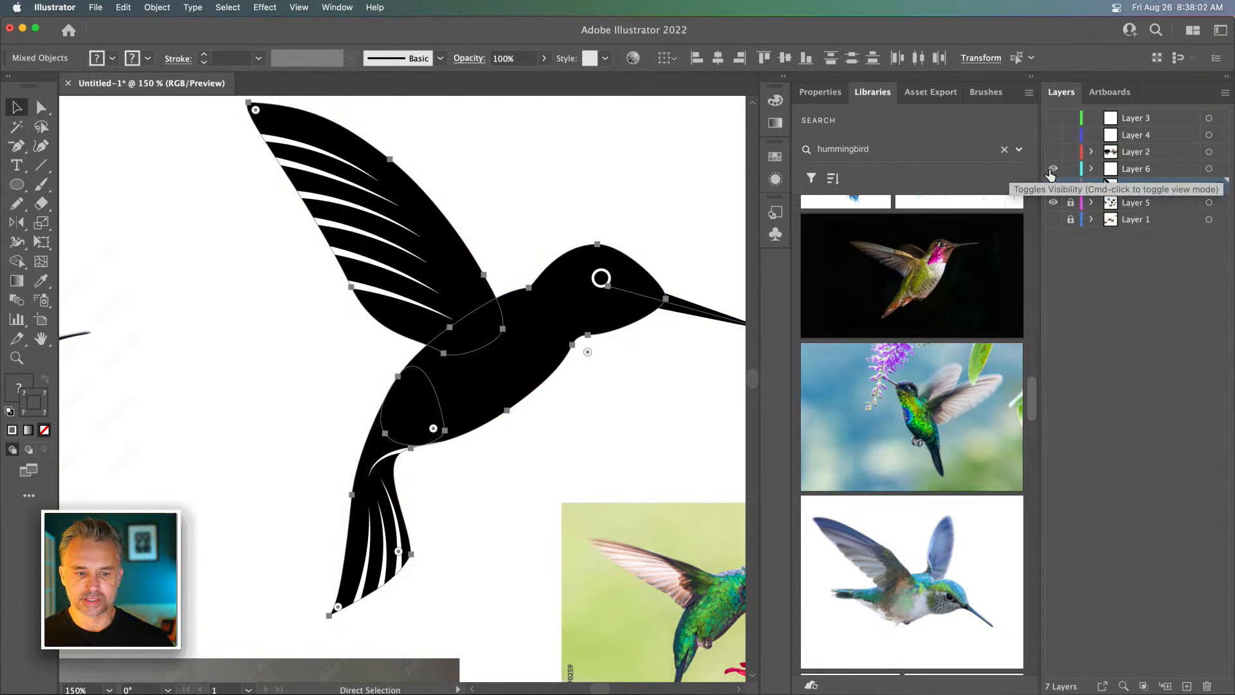
# Examine the silhouette's wing and tail against the surrounding hummingbird reference photos
pyautogui.press('v')
pyautogui.moveTo(470, 281); pyautogui.dragTo(393, 264)
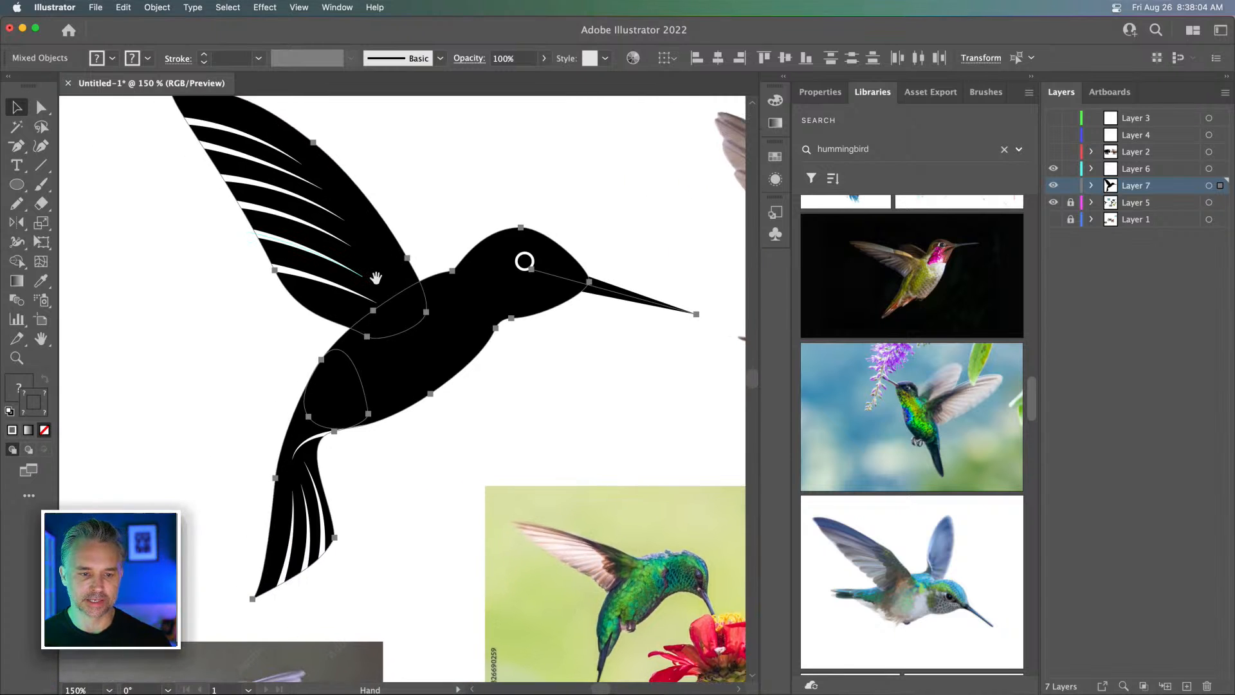
pyautogui.moveTo(197, 270); pyautogui.dragTo(418, 332)
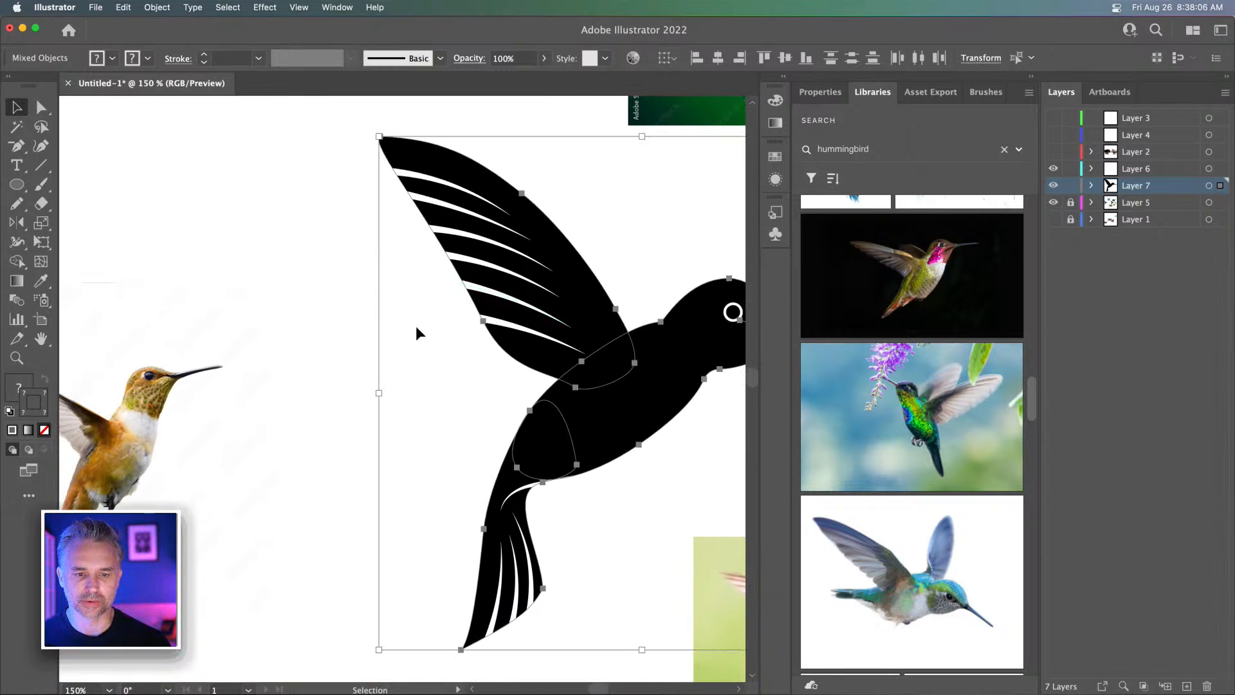
pyautogui.moveTo(318, 208); pyautogui.dragTo(402, 314)
pyautogui.press('super+equal')
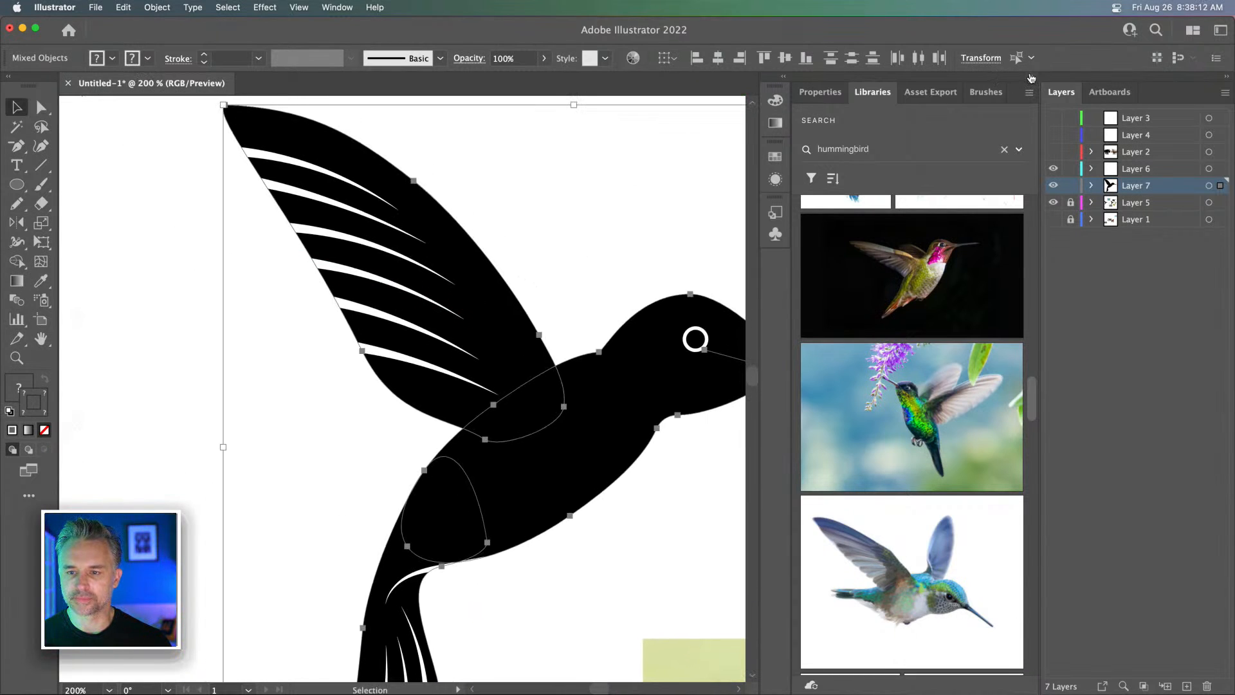
pyautogui.moveTo(922, 577)
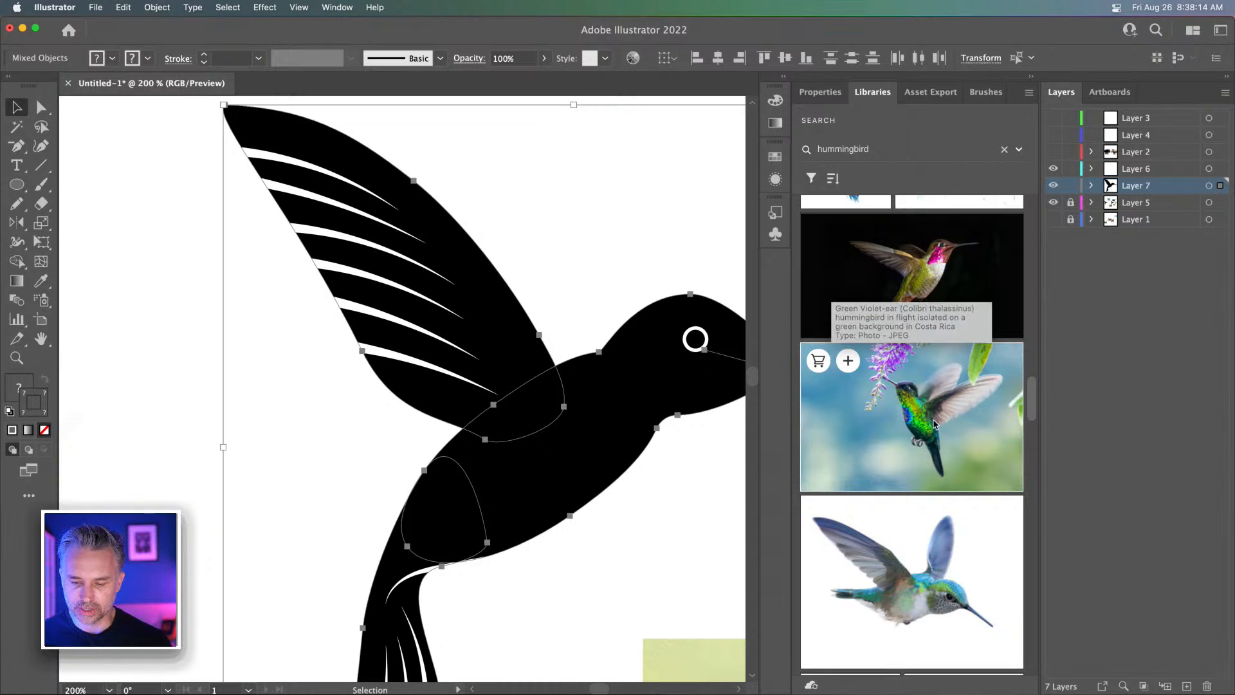
pyautogui.press('super+minus')
pyautogui.scroll(-5, 723, 594)
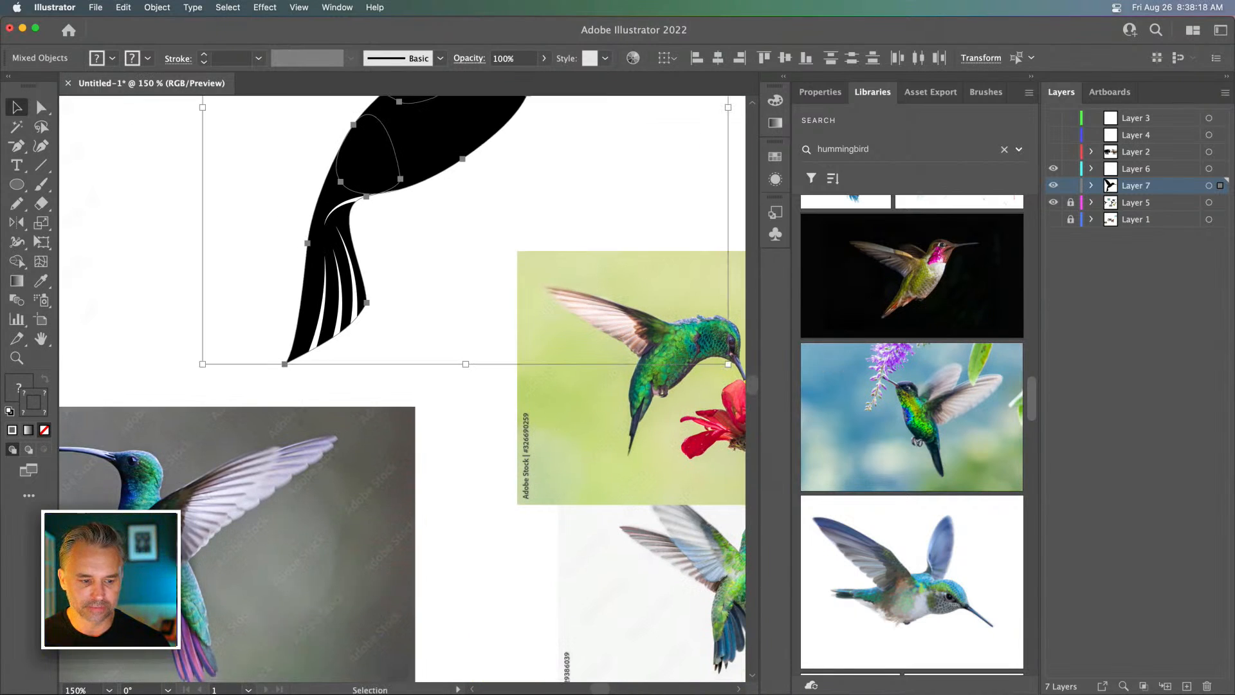
pyautogui.moveTo(247, 153); pyautogui.dragTo(448, 484)
# Select the copied wing shape, check Layer 6's contents by toggling its visibility, and lock Layer 6
pyautogui.click(577, 257)
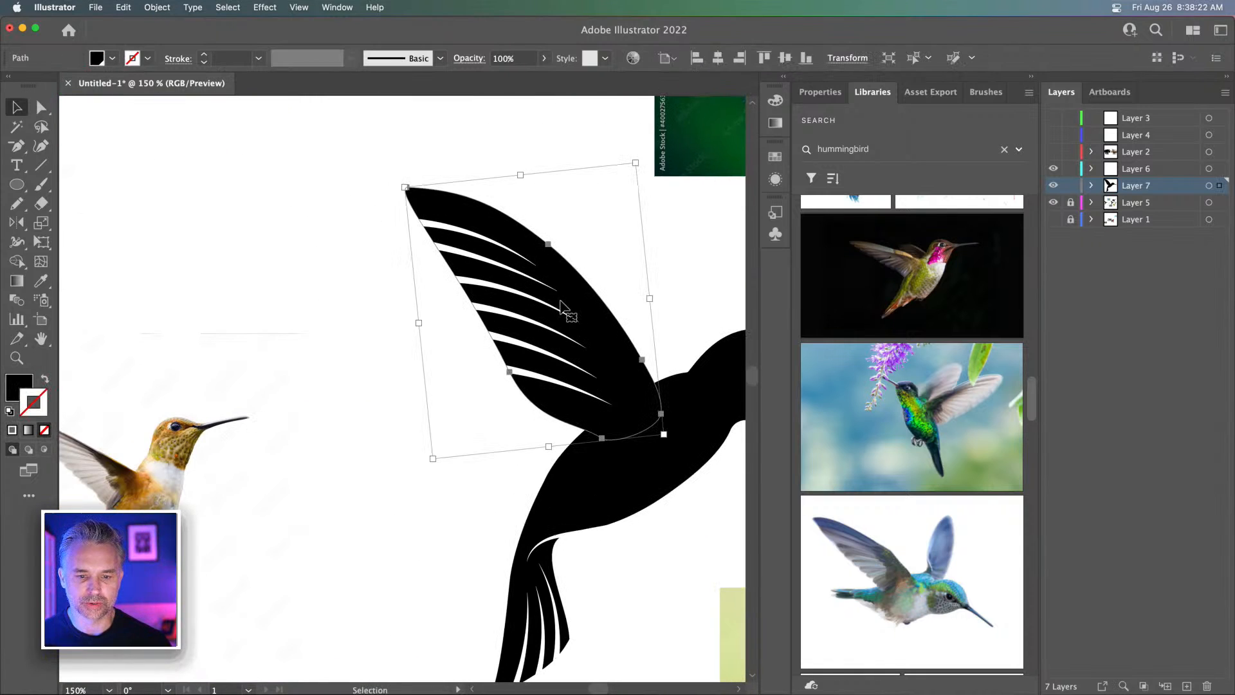
pyautogui.moveTo(400, 190); pyautogui.dragTo(352, 171)
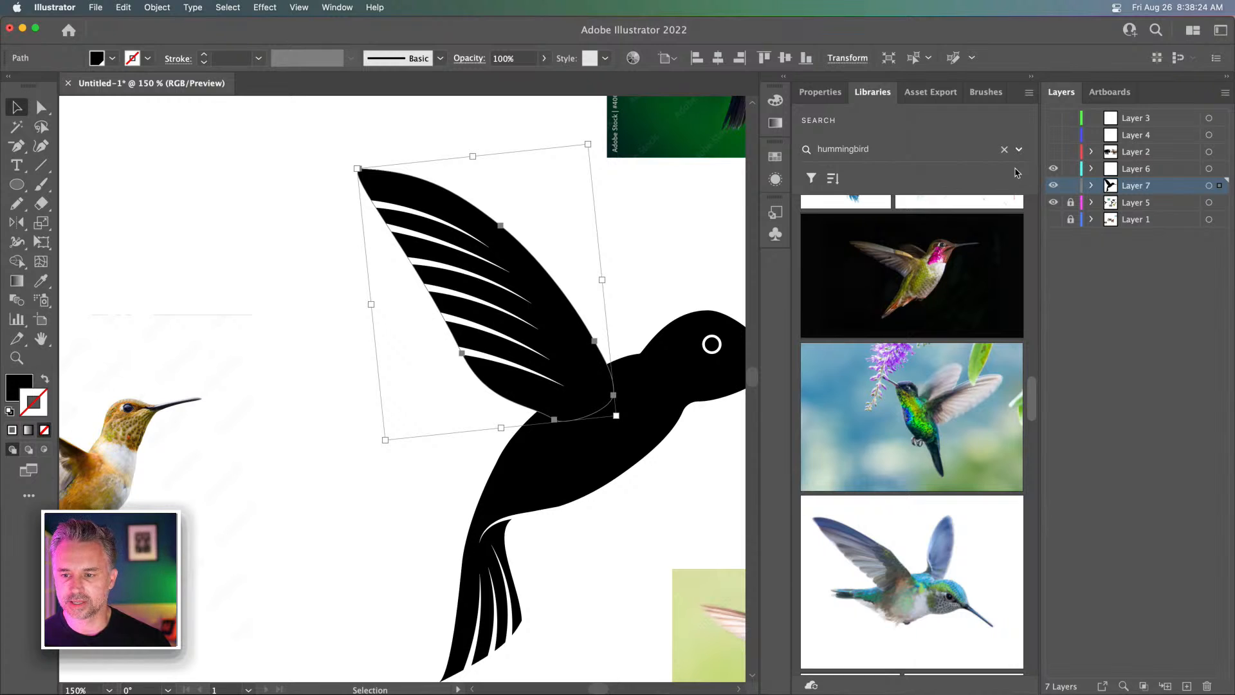
pyautogui.click(1053, 169)
pyautogui.click(1052, 169)
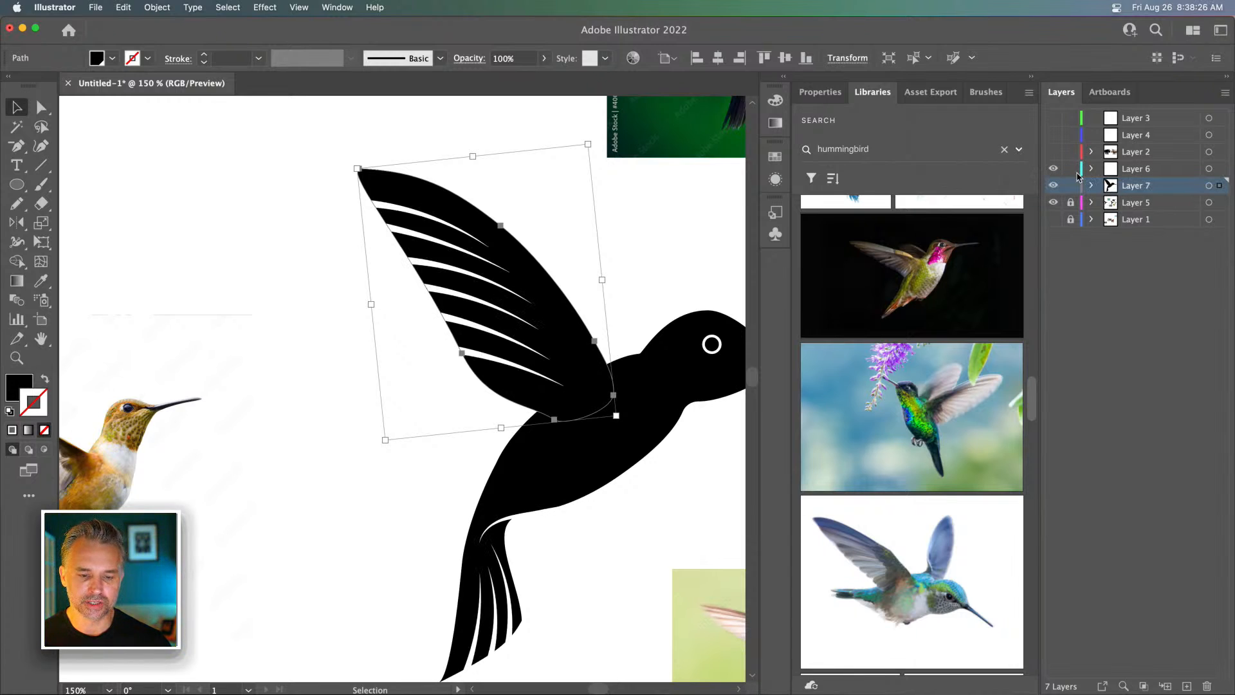
pyautogui.click(1069, 170)
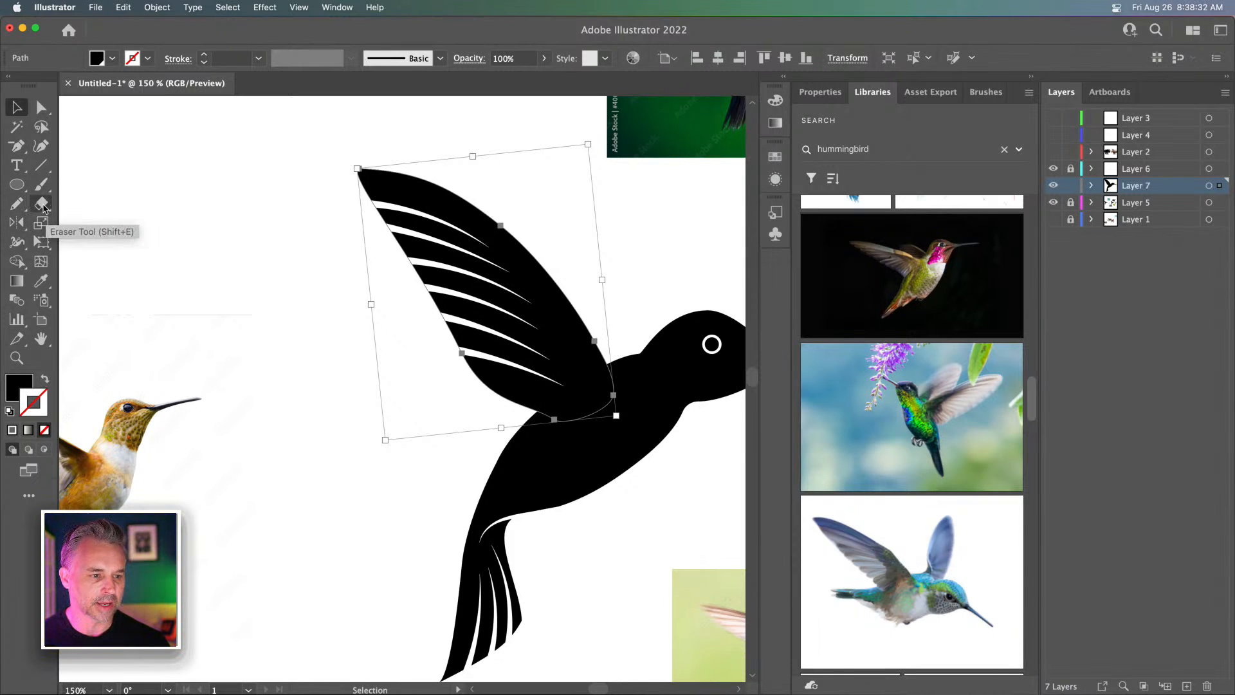
# Switch to the Blob Brush and enlarge its tip to several times its size for broad strokes beside the wing
pyautogui.click(40, 203)
pyautogui.click(38, 186)
pyautogui.click(39, 187)
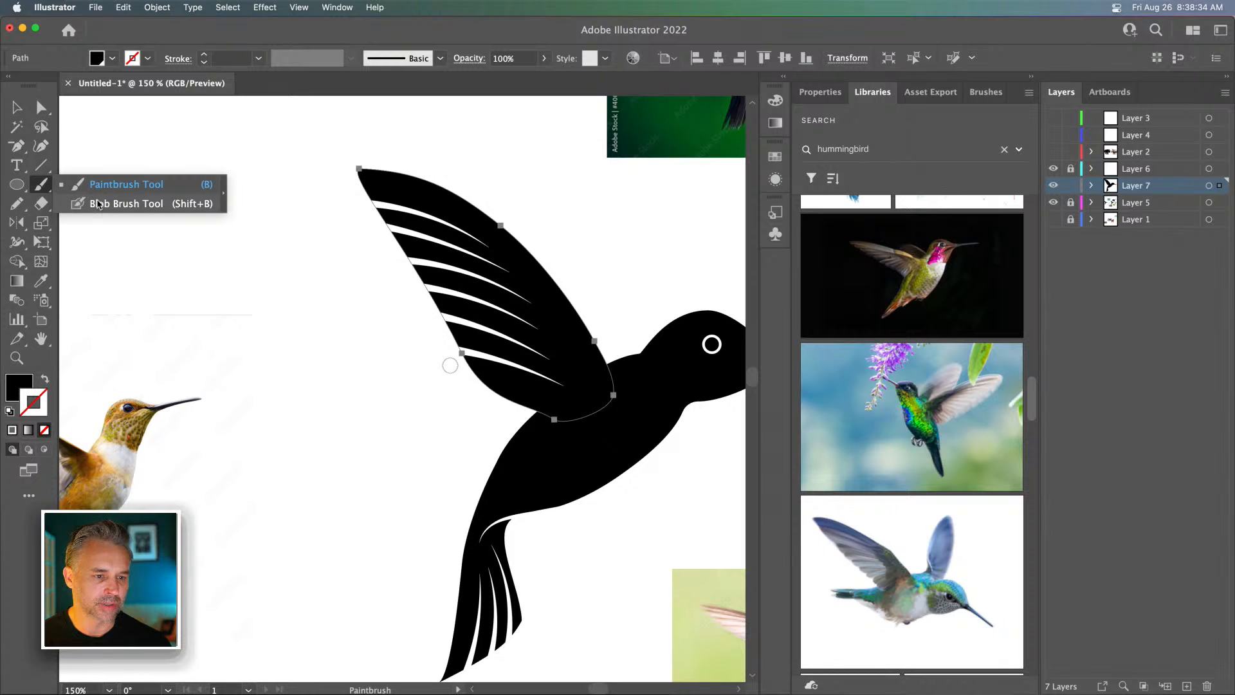
pyautogui.click(161, 204)
pyautogui.press('space')
pyautogui.moveTo(372, 274); pyautogui.dragTo(496, 276)
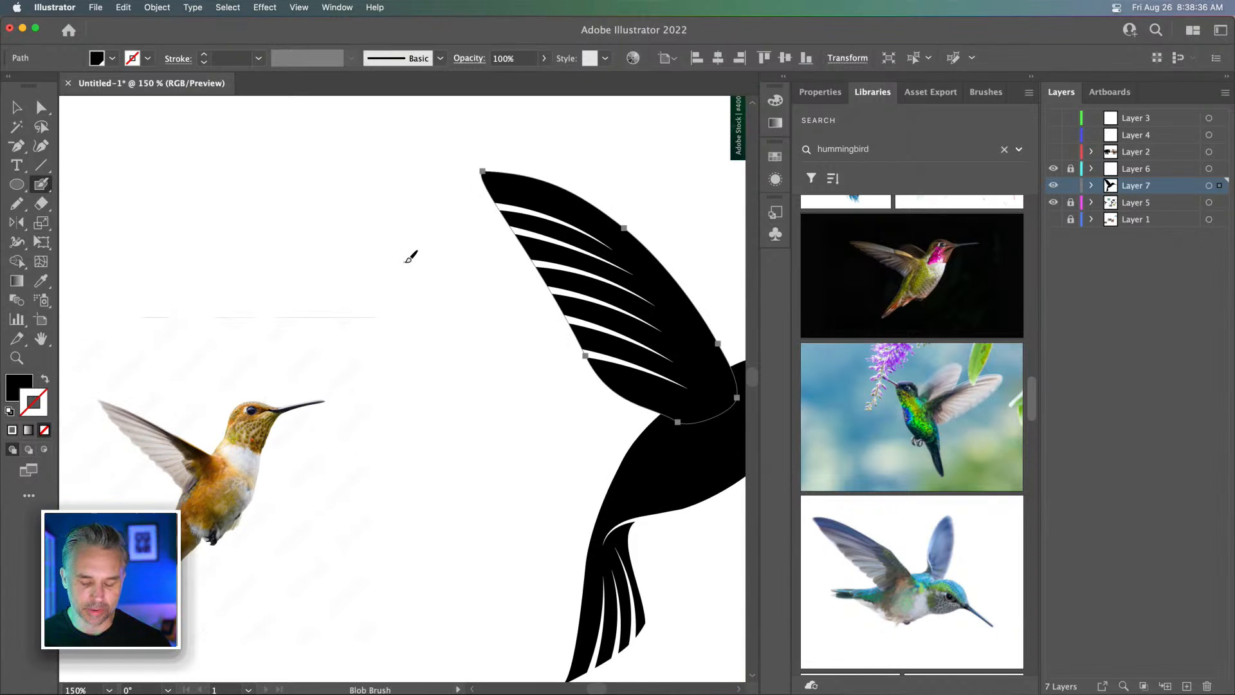
pyautogui.press(']')
pyautogui.press(']')
pyautogui.press(']')
pyautogui.press(']')
pyautogui.press(']')
pyautogui.press(']')
pyautogui.press(']')
pyautogui.press(']')
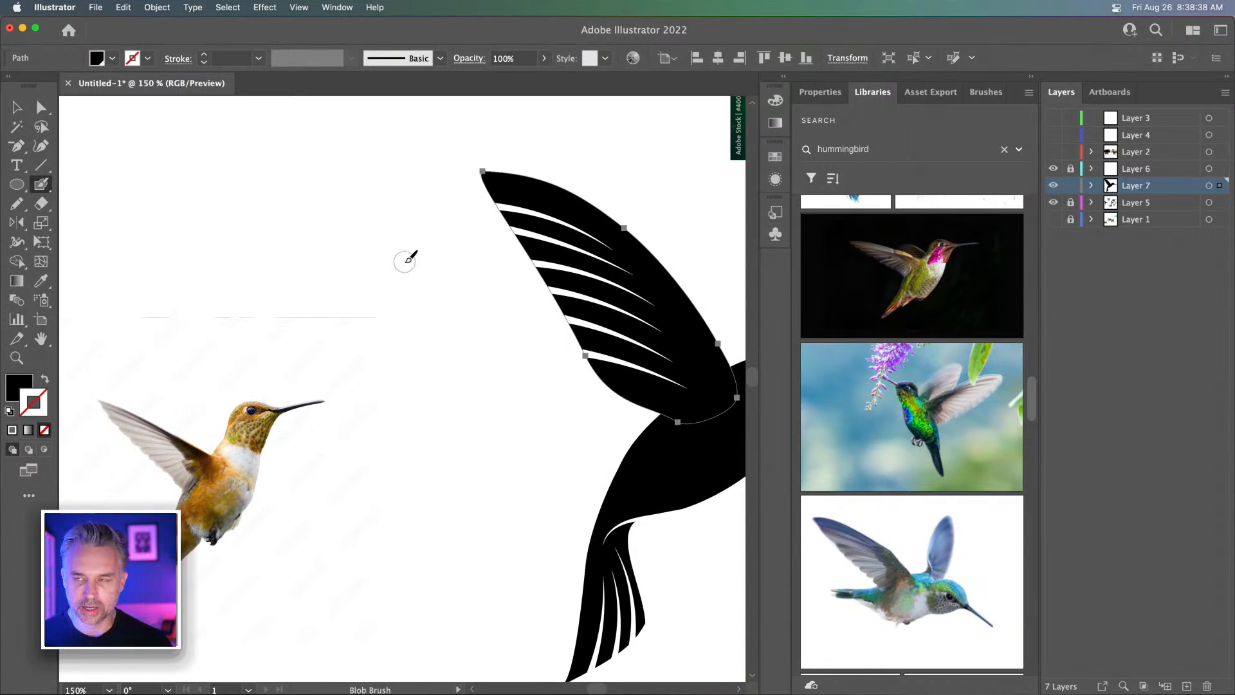
pyautogui.press(']')
pyautogui.press(']')
pyautogui.press(']')
pyautogui.press(']')
pyautogui.press(']')
pyautogui.press(']')
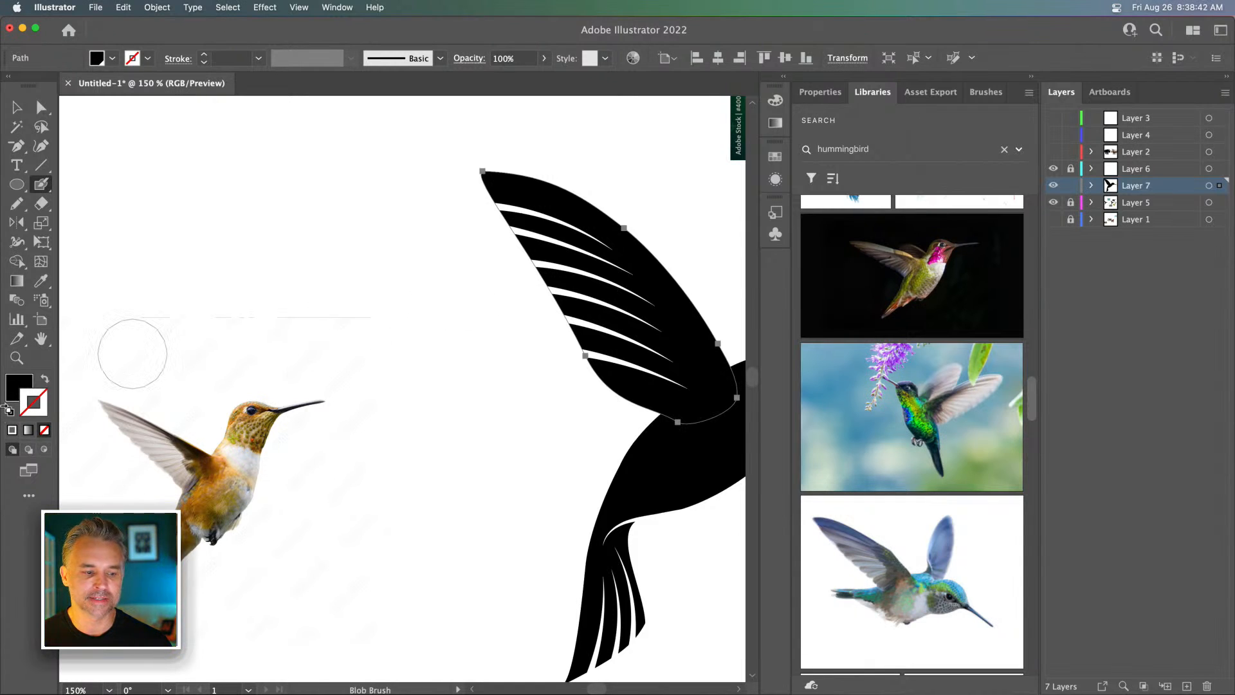
pyautogui.click(26, 390)
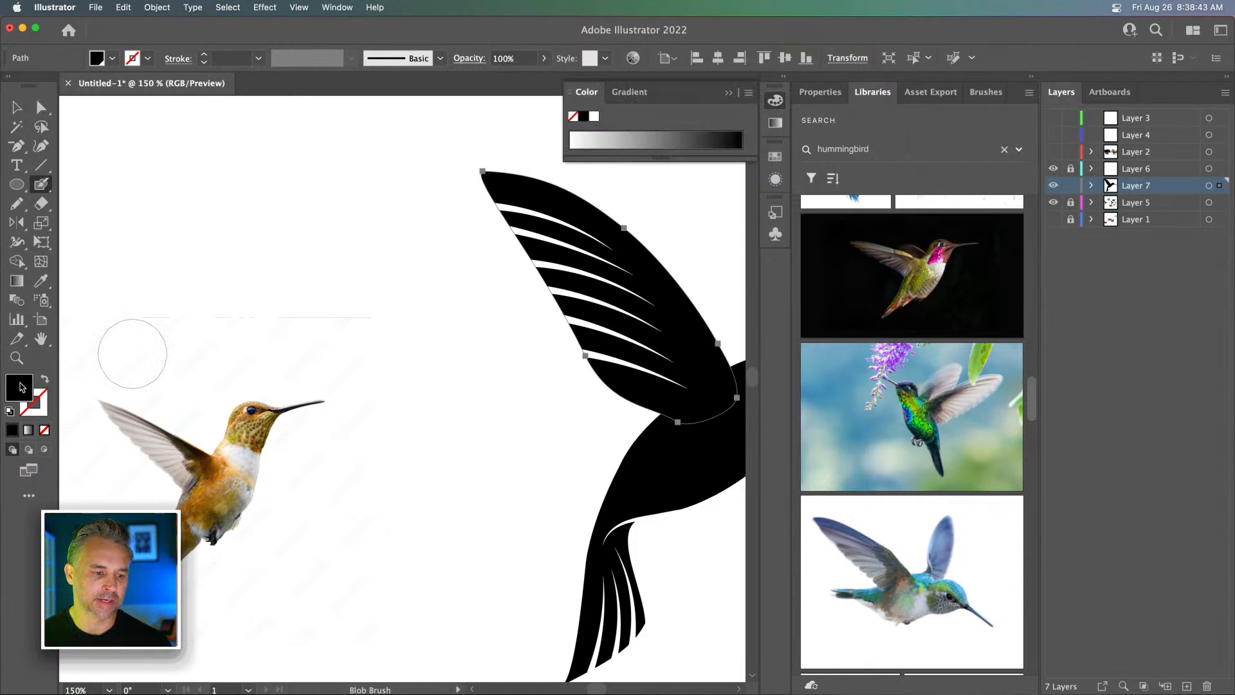
pyautogui.click(787, 81)
pyautogui.click(714, 173)
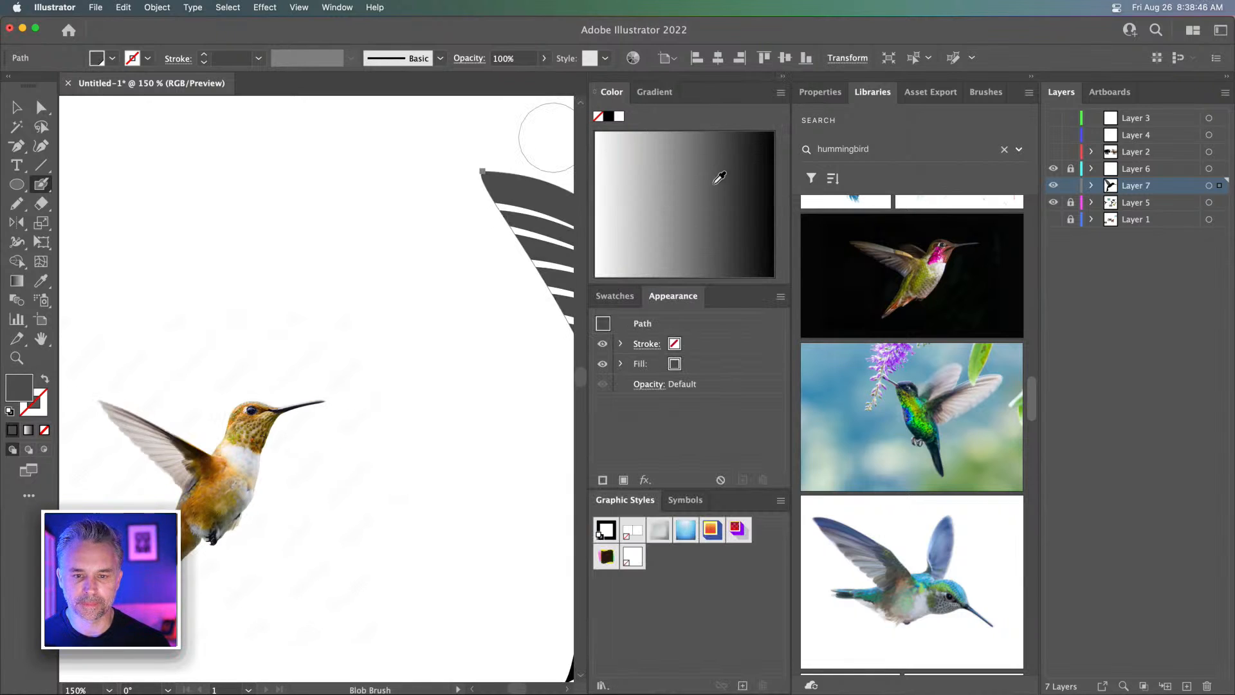
pyautogui.press('v')
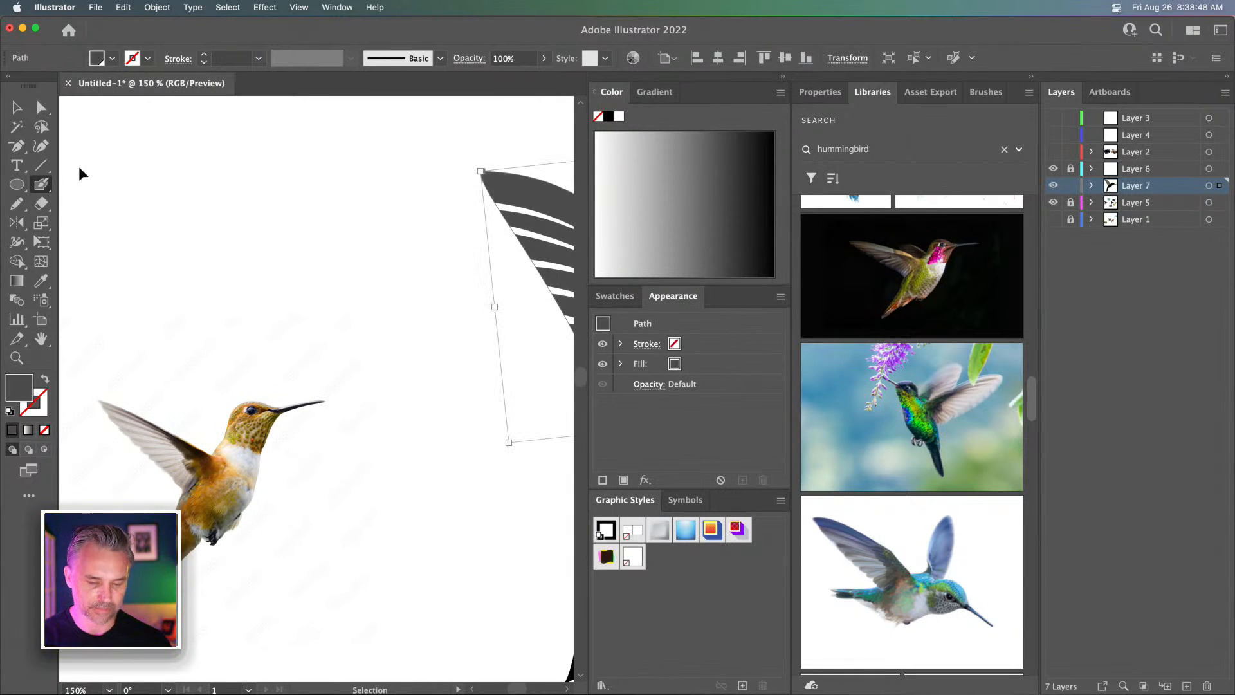
pyautogui.press('super+z')
# Deselect the wing shape, collapse the stock image library, and set the default fill to the bright pink swatch
pyautogui.click(19, 106)
pyautogui.click(372, 179)
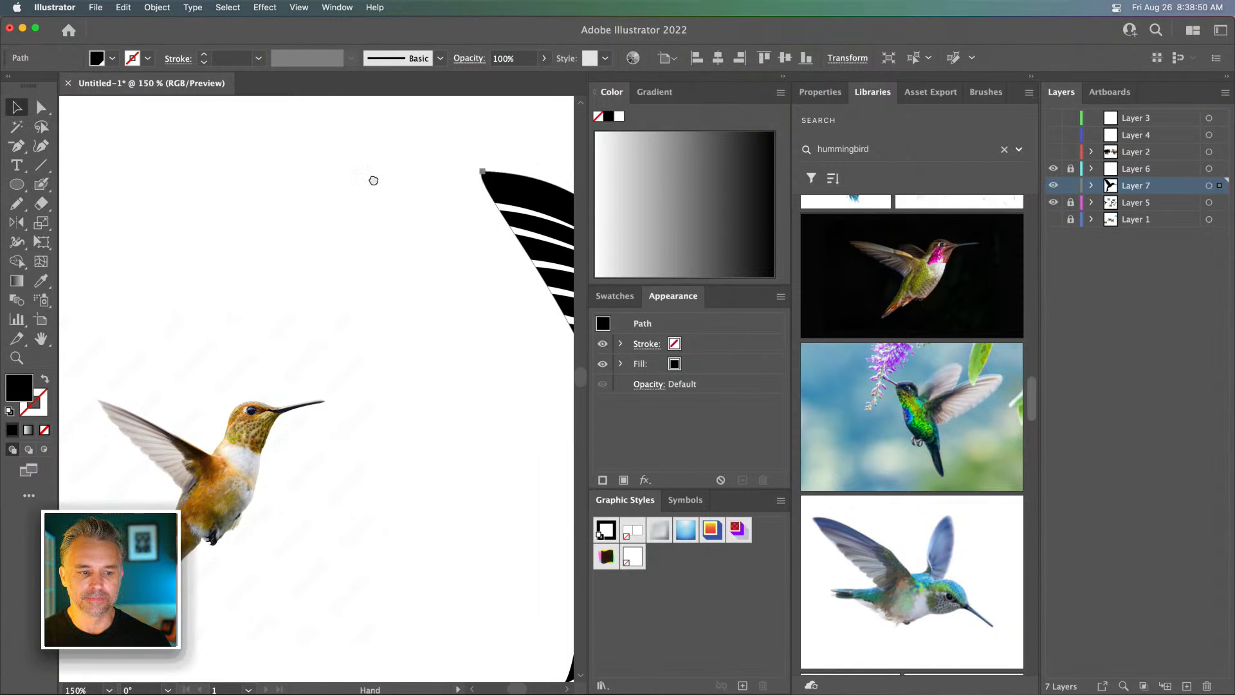
pyautogui.moveTo(373, 180); pyautogui.dragTo(240, 190)
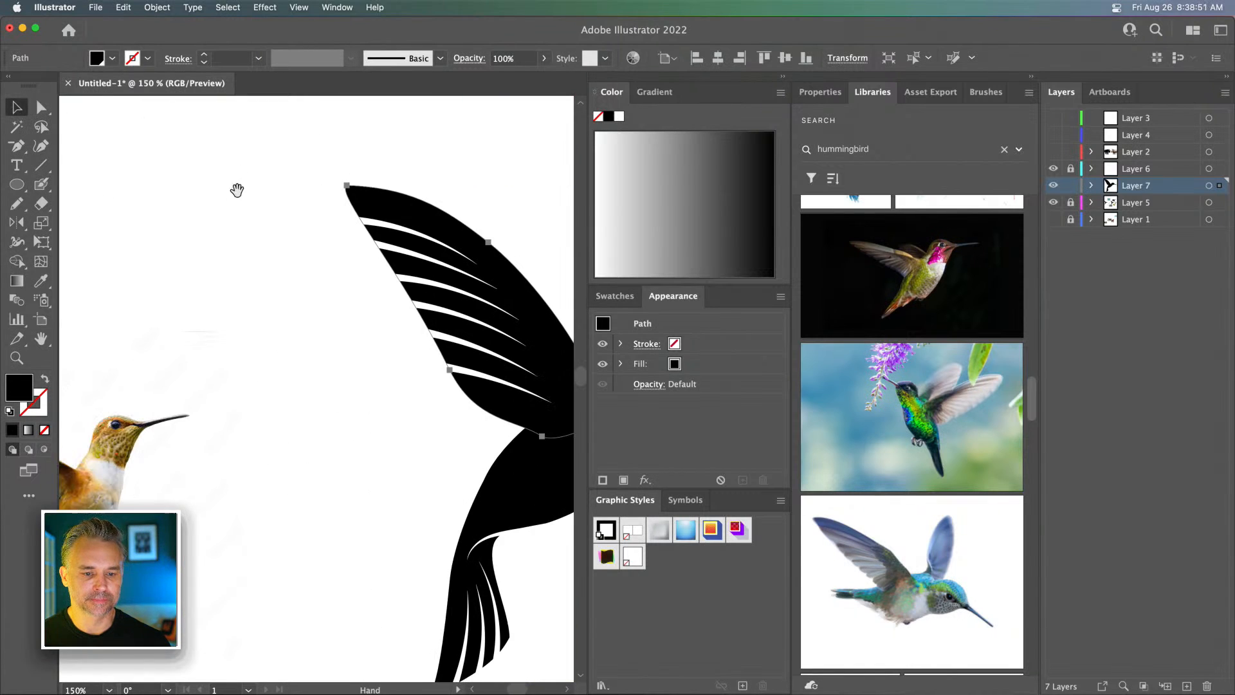
pyautogui.click(1032, 77)
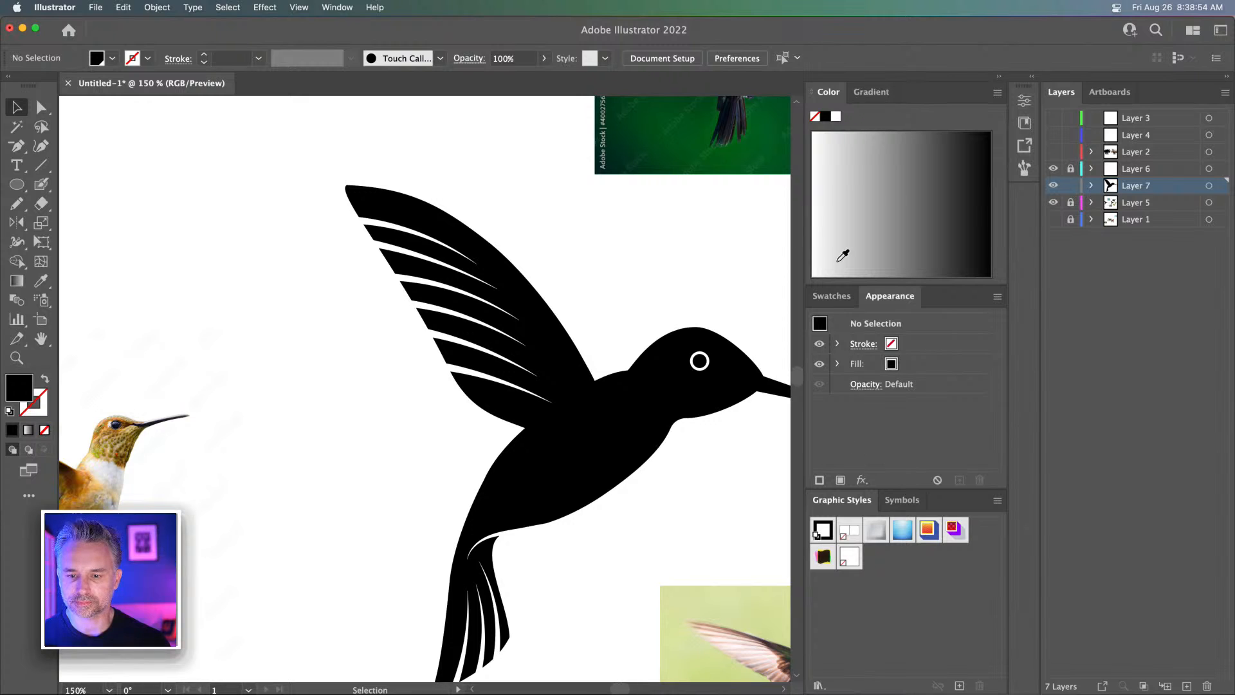
pyautogui.click(831, 296)
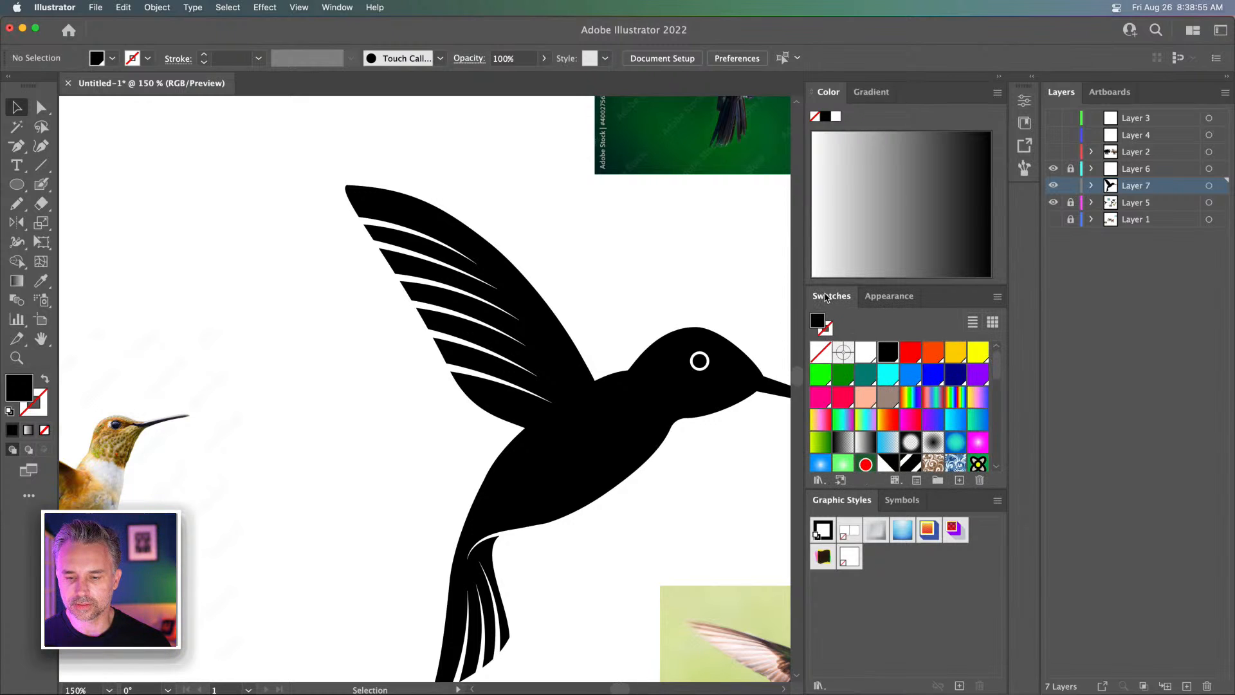
pyautogui.click(820, 397)
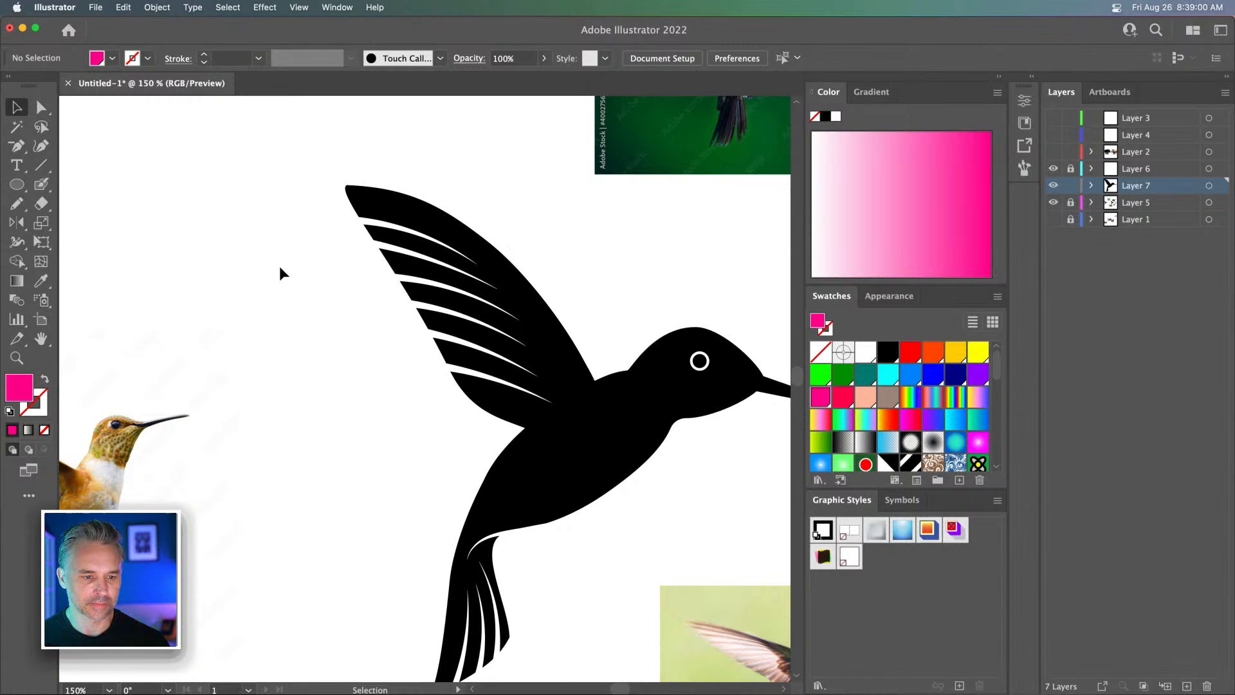
# Paint a freeform pink blob in the empty area beside the wing with the Blob Brush and select it
pyautogui.click(41, 184)
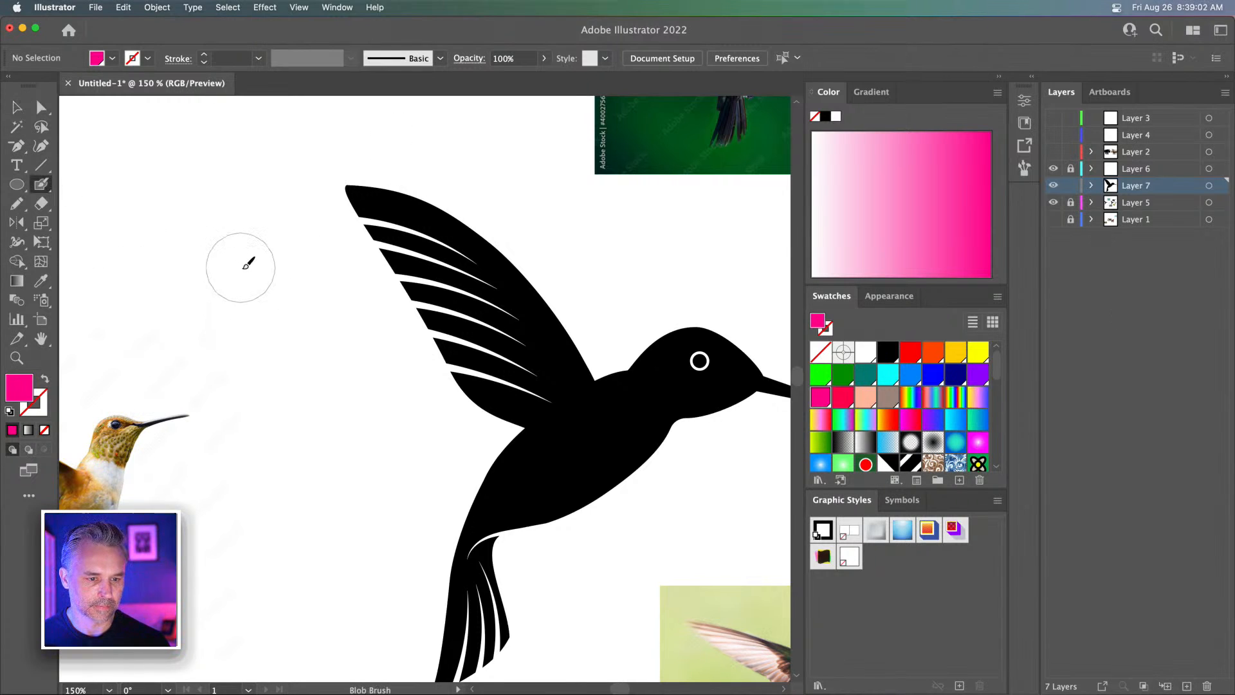
pyautogui.moveTo(258, 264)
pyautogui.mouseDown()
pyautogui.moveTo(350, 346)
pyautogui.moveTo(290, 332)
pyautogui.moveTo(333, 399)
pyautogui.moveTo(295, 367)
pyautogui.moveTo(320, 375)
pyautogui.mouseUp()
pyautogui.press('v')
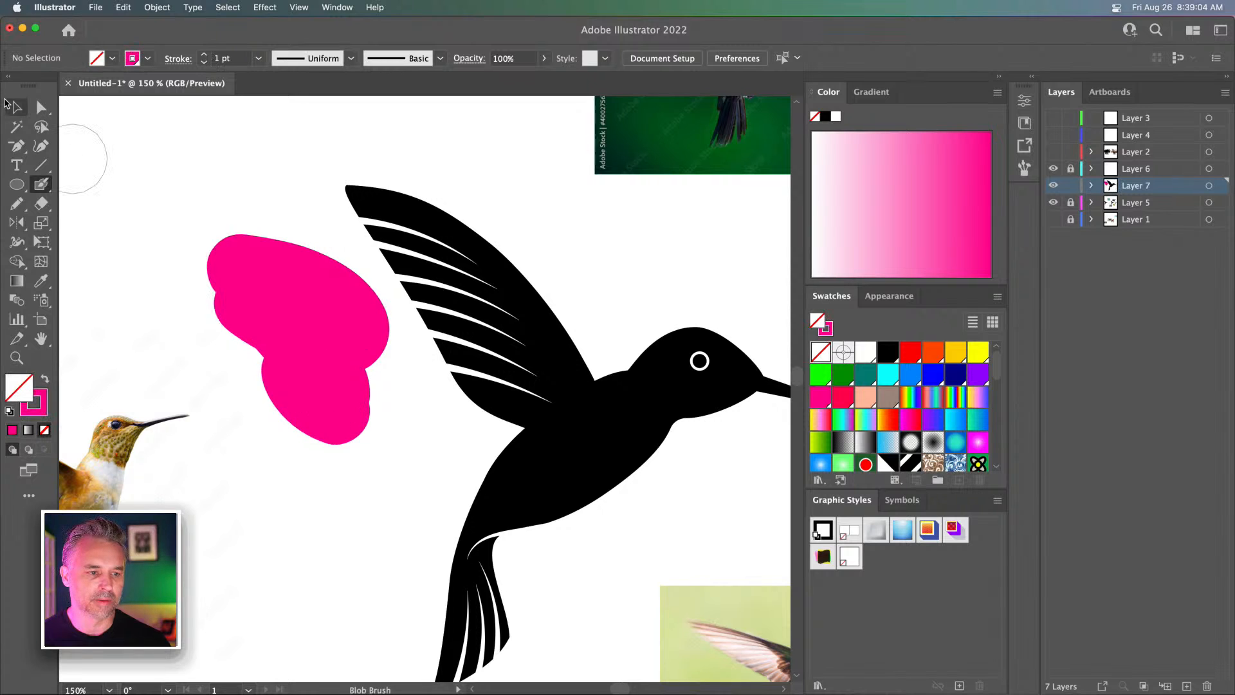
pyautogui.click(291, 293)
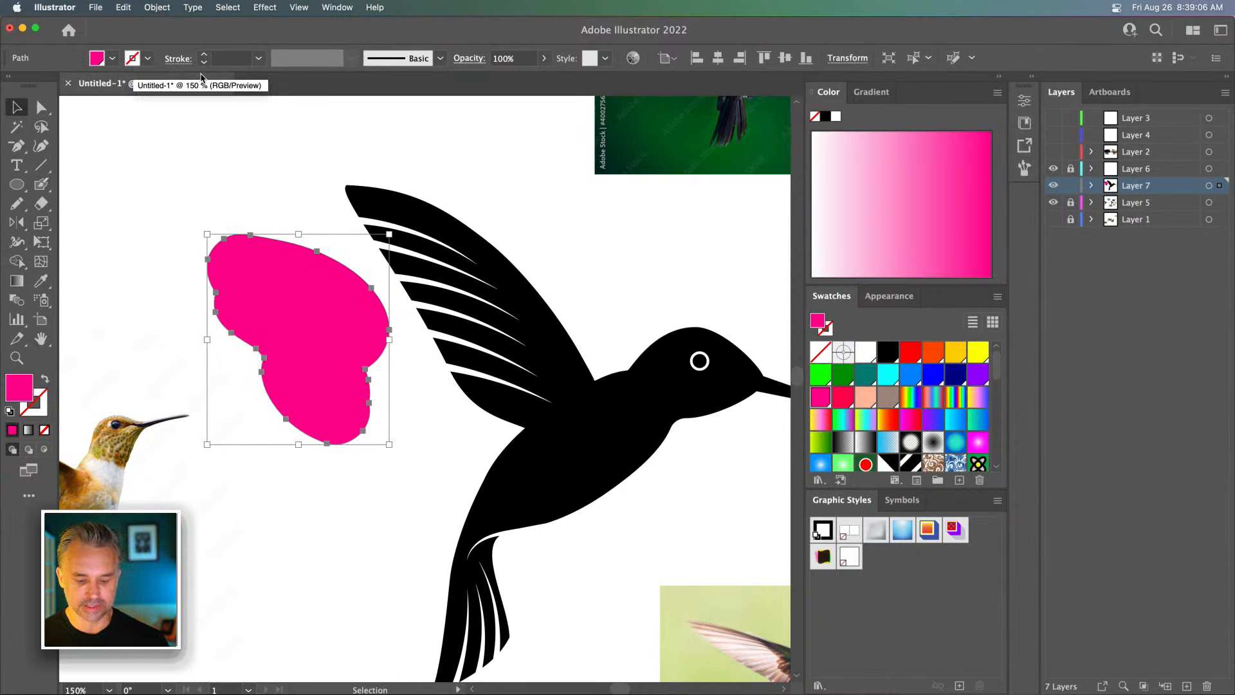
# Check the pink blob's path in outline view and delete the blob
pyautogui.hotkey('ctrl', 'y')
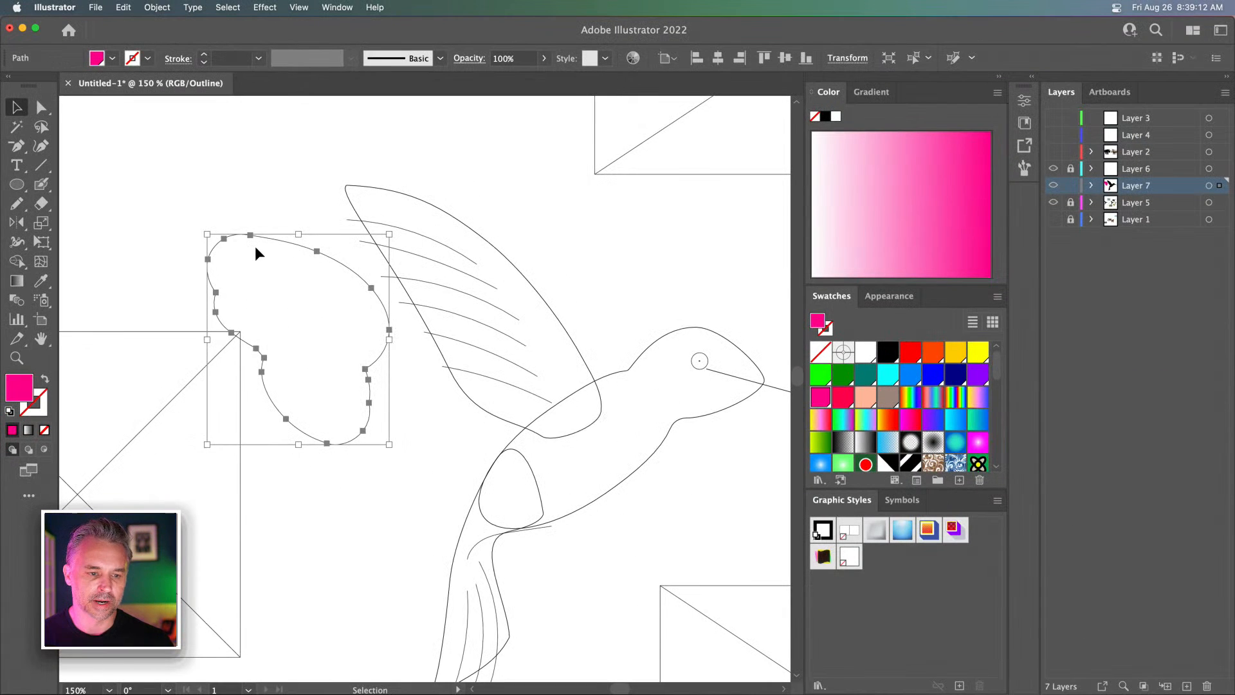
pyautogui.hotkey('ctrl', 'y')
pyautogui.press('Delete')
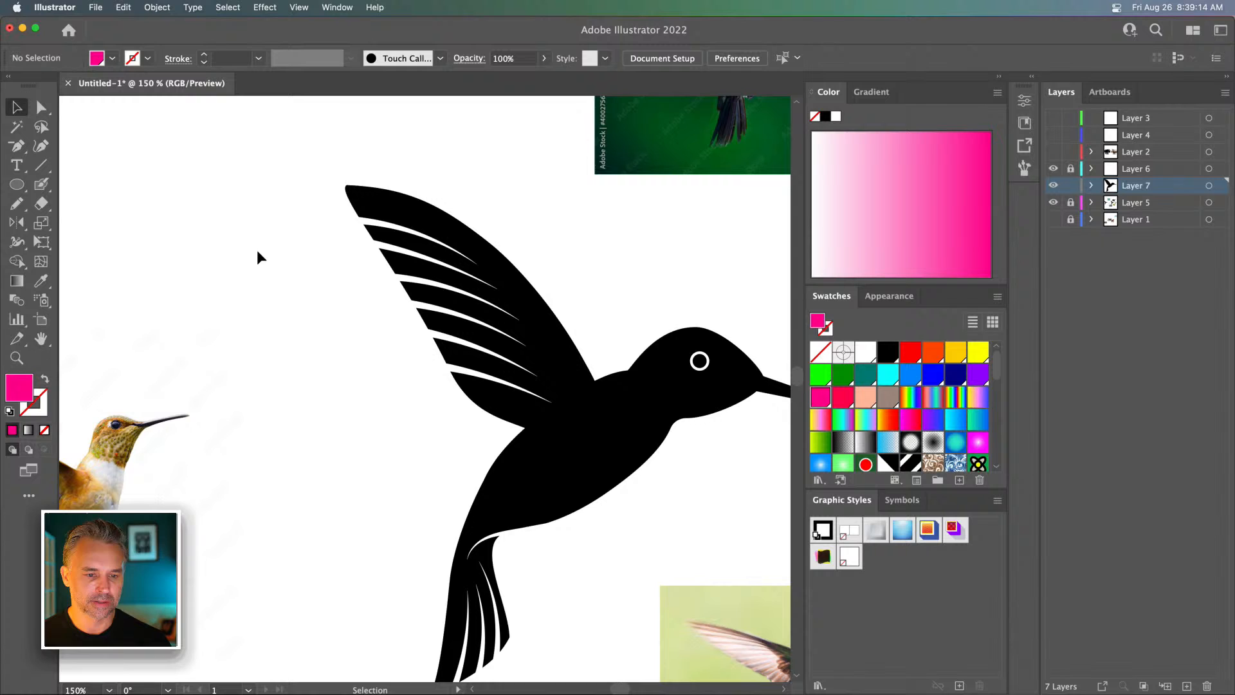
# Try a black Blob Brush stroke across the feathers with the wing shape selected, undo it, and clear the selection
pyautogui.click(381, 214)
pyautogui.press('a')
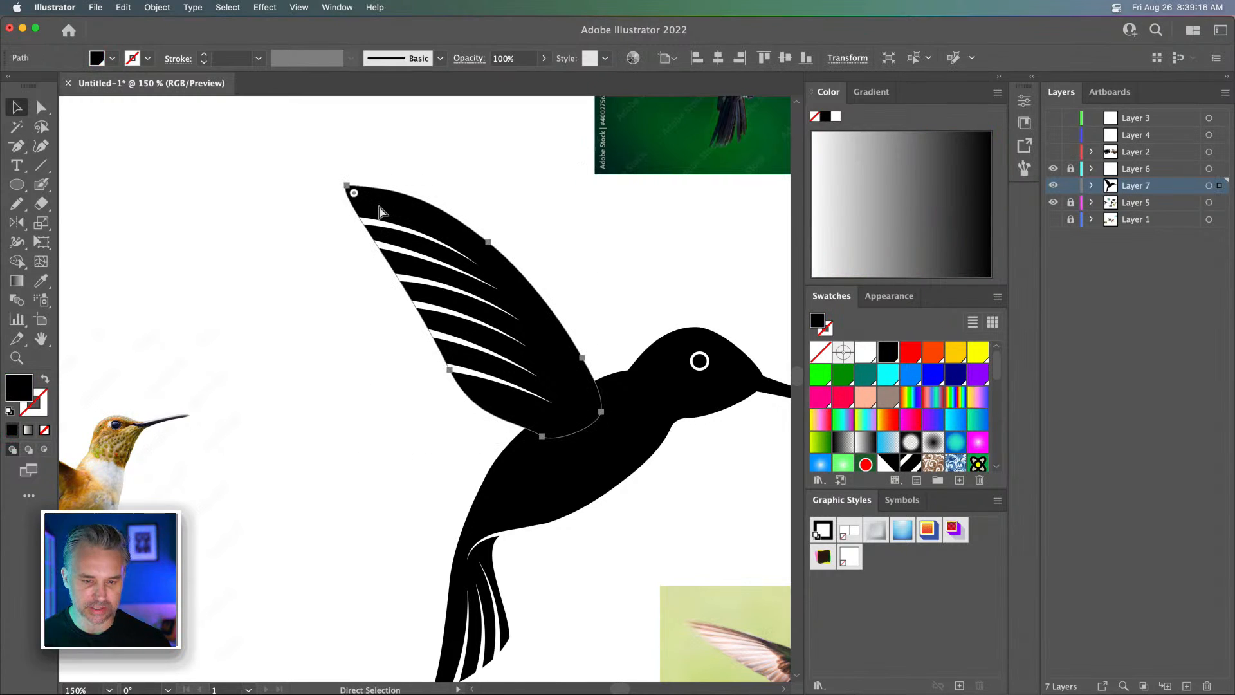
pyautogui.click(41, 185)
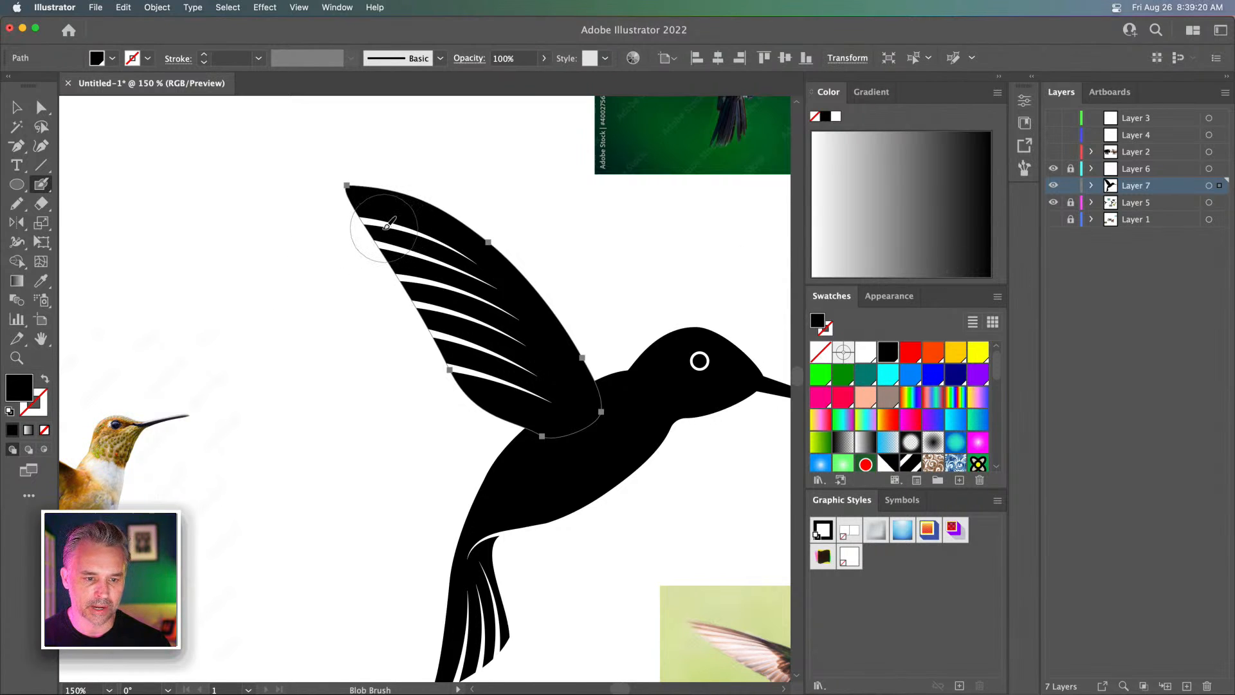
pyautogui.moveTo(382, 228)
pyautogui.mouseDown()
pyautogui.moveTo(486, 309)
pyautogui.moveTo(469, 381)
pyautogui.mouseUp()
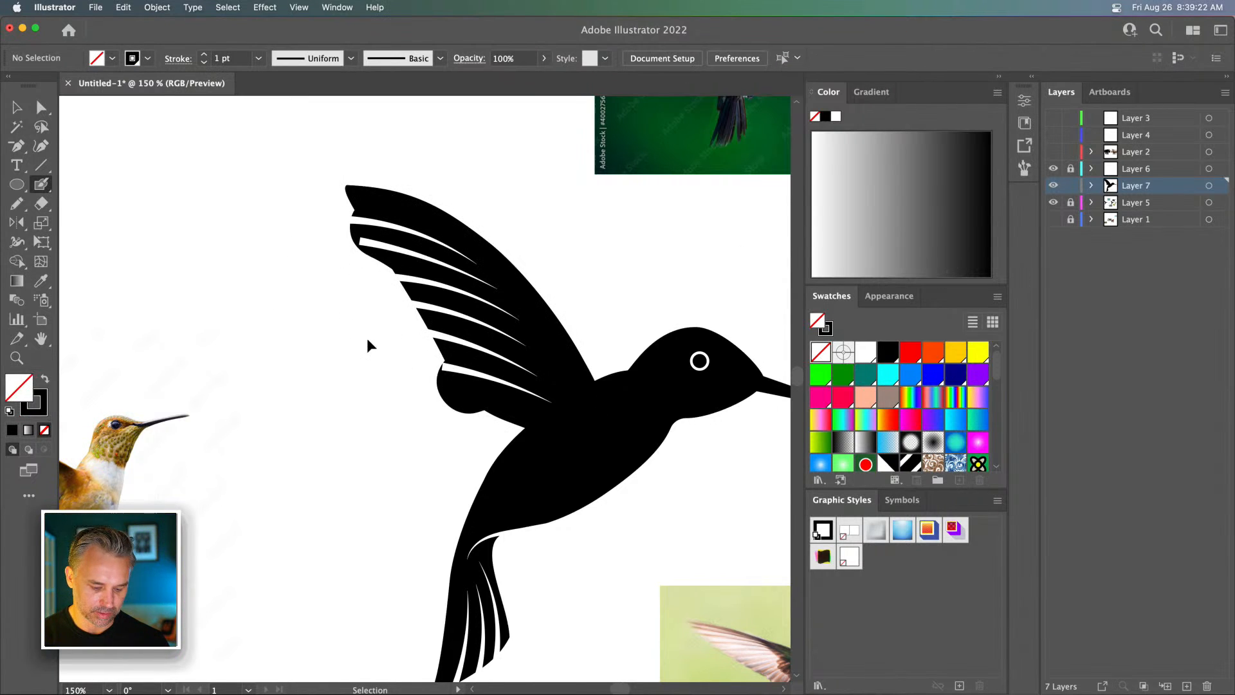
pyautogui.press('super+z')
pyautogui.click(17, 108)
pyautogui.click(179, 213)
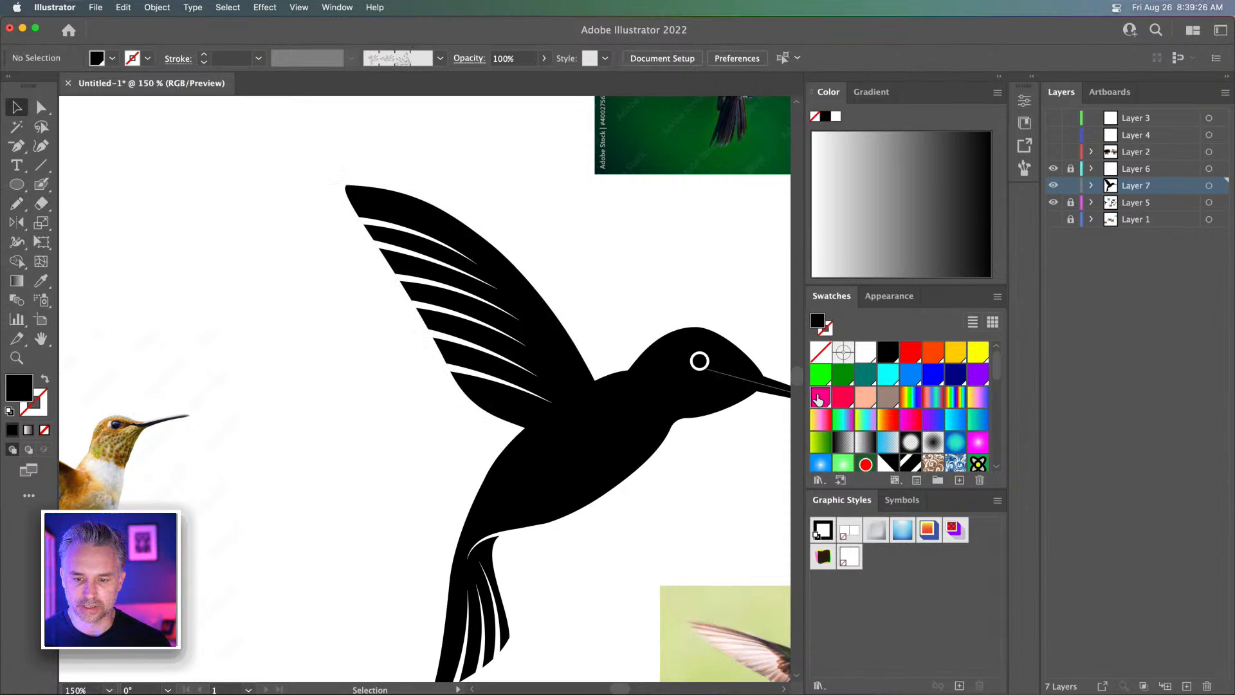
# Try painting pink over the wing feathers with the Blob Brush in normal drawing mode, and undo the stroke
pyautogui.click(818, 399)
pyautogui.press('b')
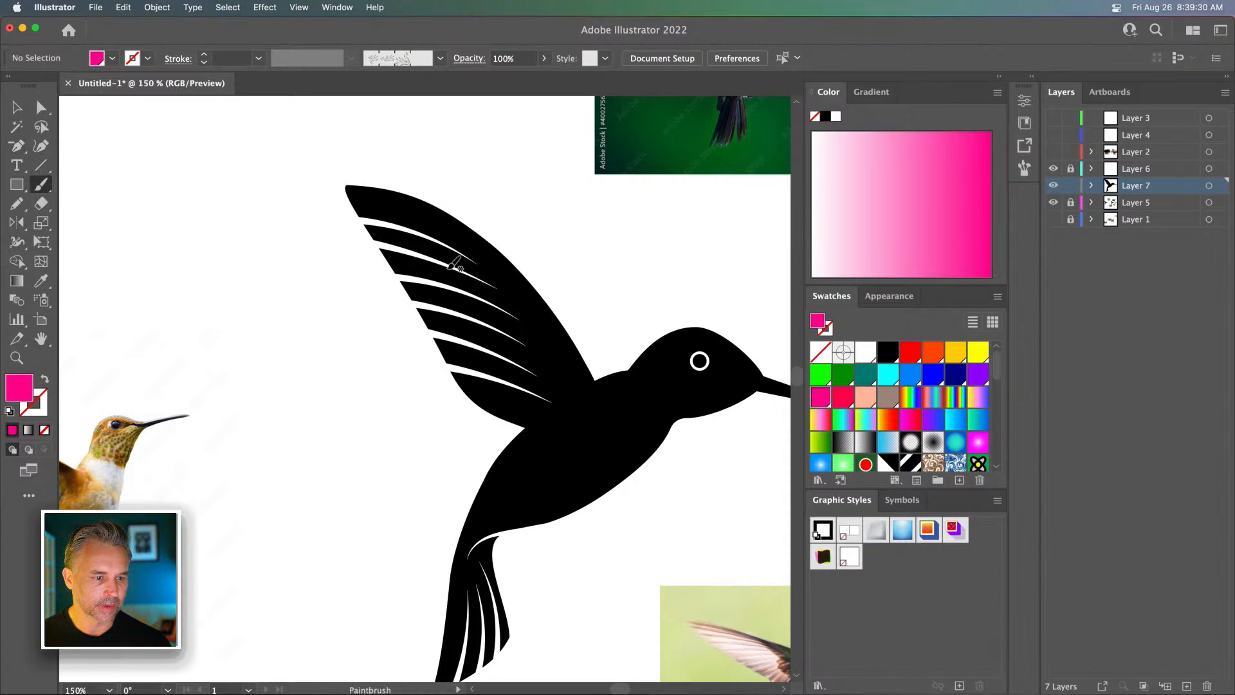
pyautogui.click(40, 186)
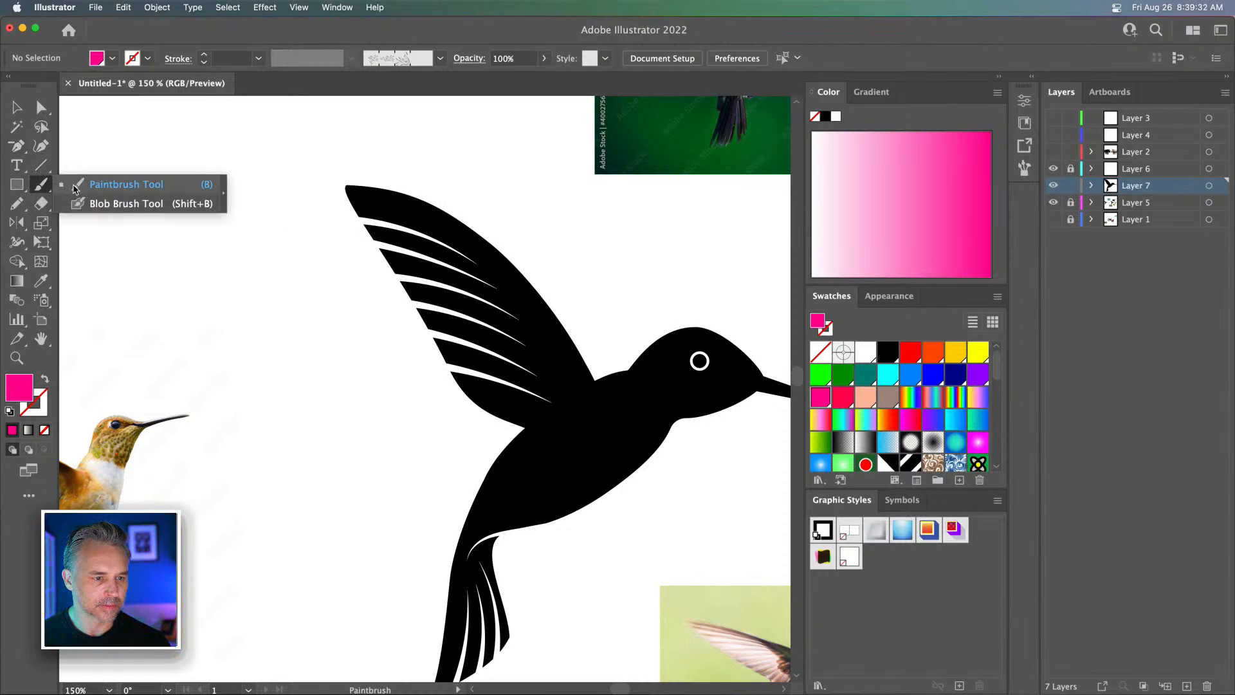
pyautogui.click(81, 206)
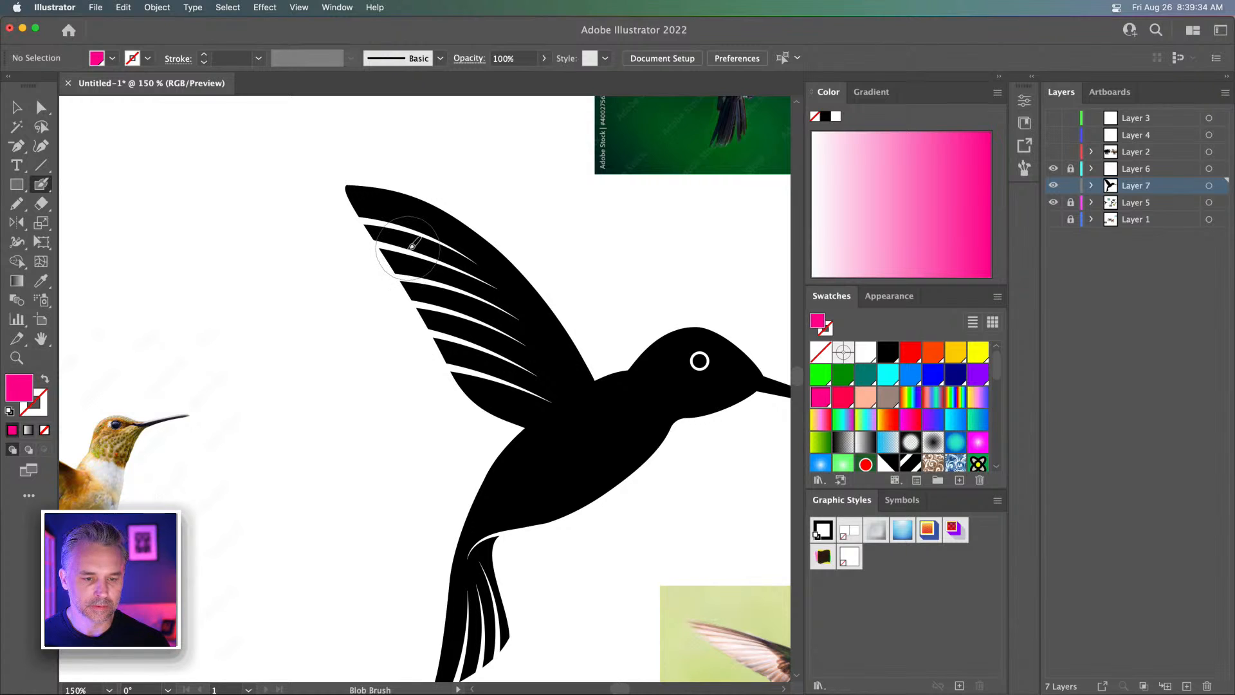
pyautogui.moveTo(385, 222)
pyautogui.mouseDown()
pyautogui.moveTo(518, 354)
pyautogui.moveTo(410, 222)
pyautogui.mouseUp()
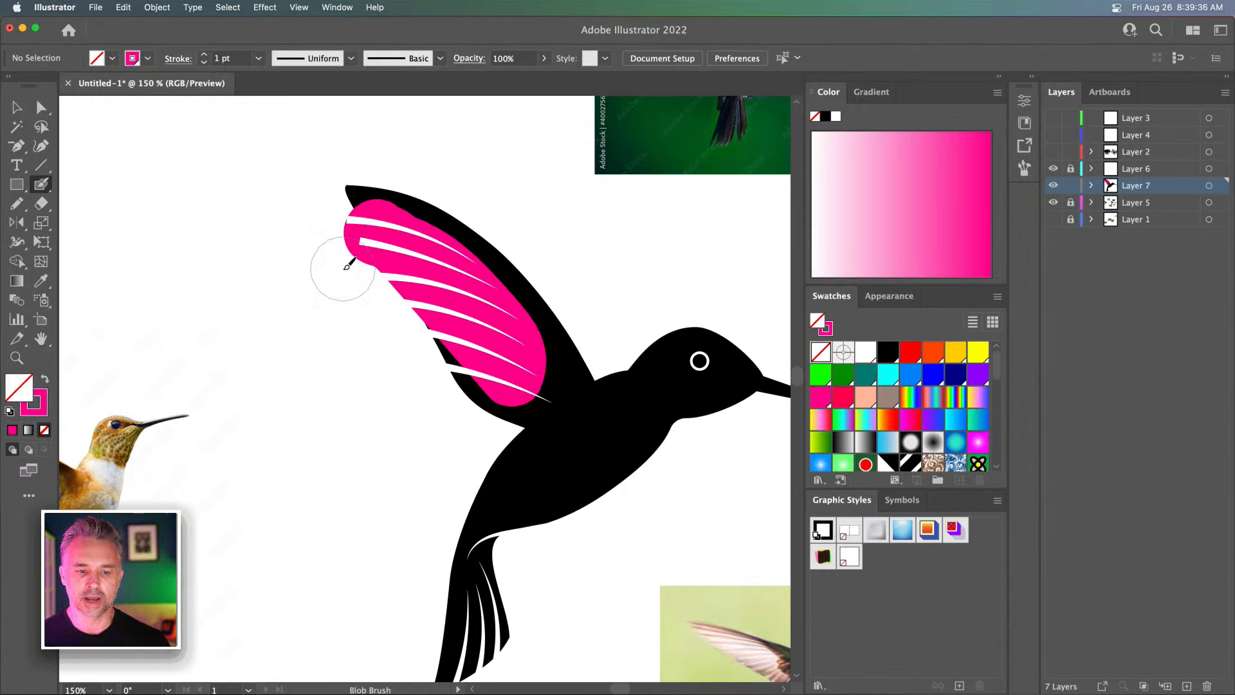
pyautogui.press('super+z')
pyautogui.click(16, 108)
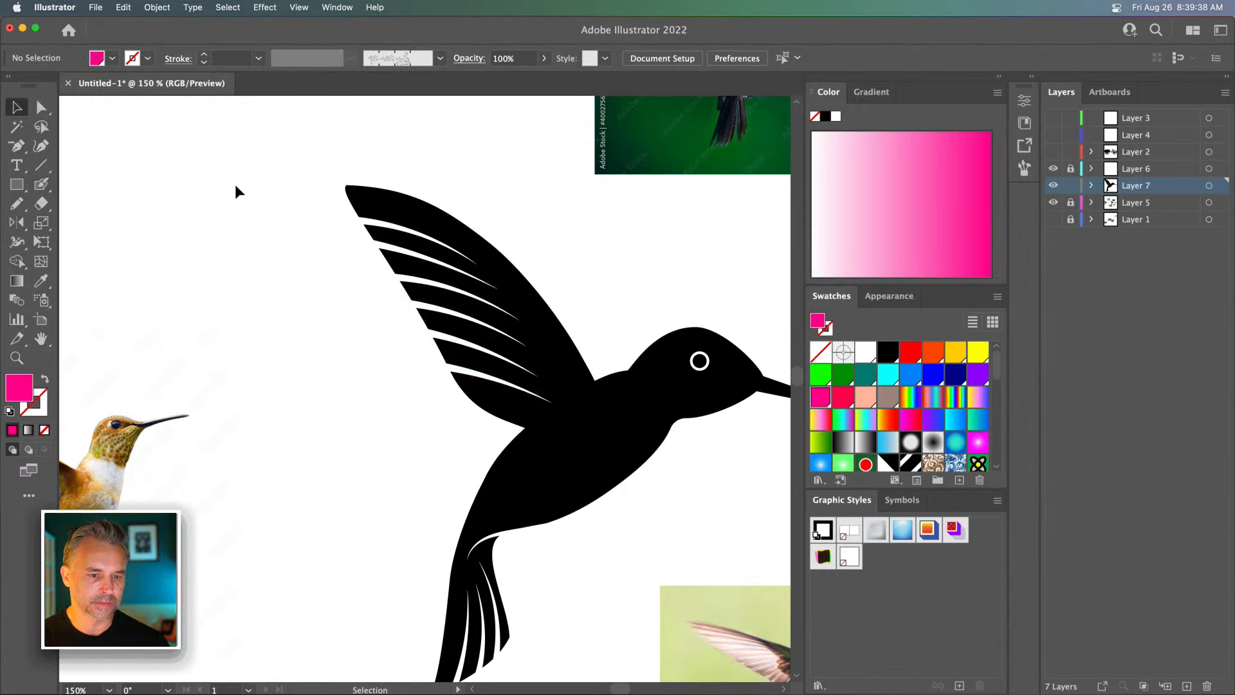
# Activate Draw Inside for the black wing shape and ready the Blob Brush with a pink fill
pyautogui.click(381, 205)
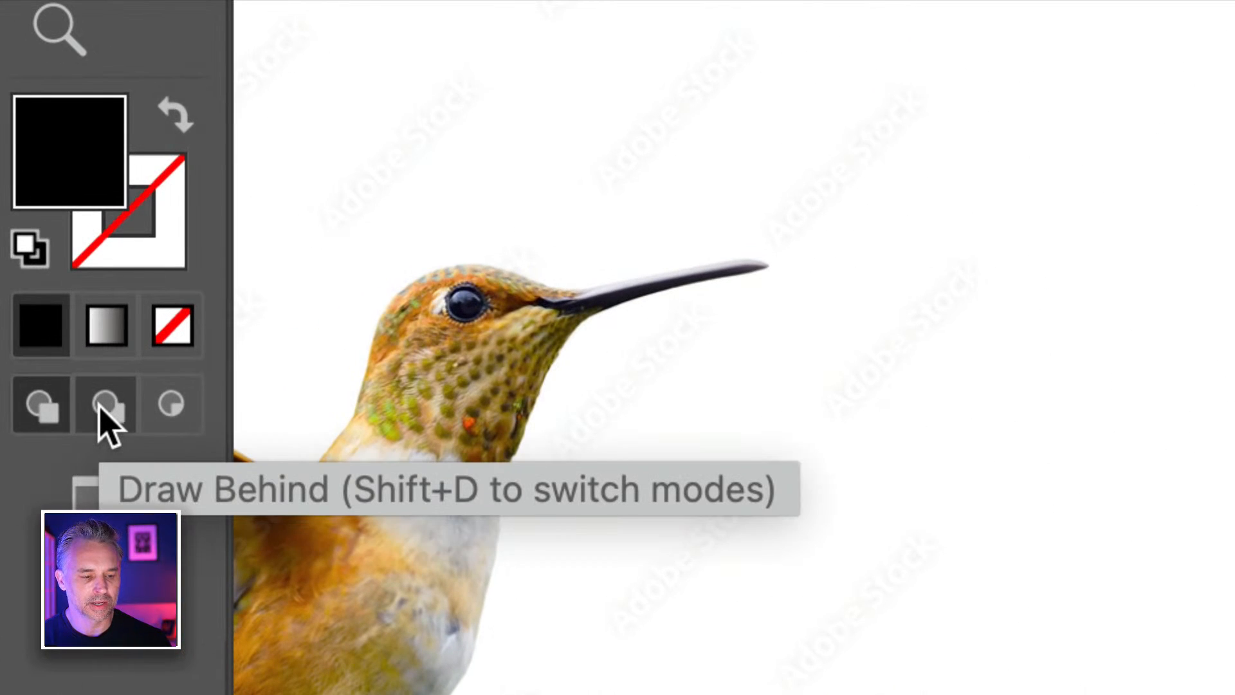
pyautogui.click(186, 410)
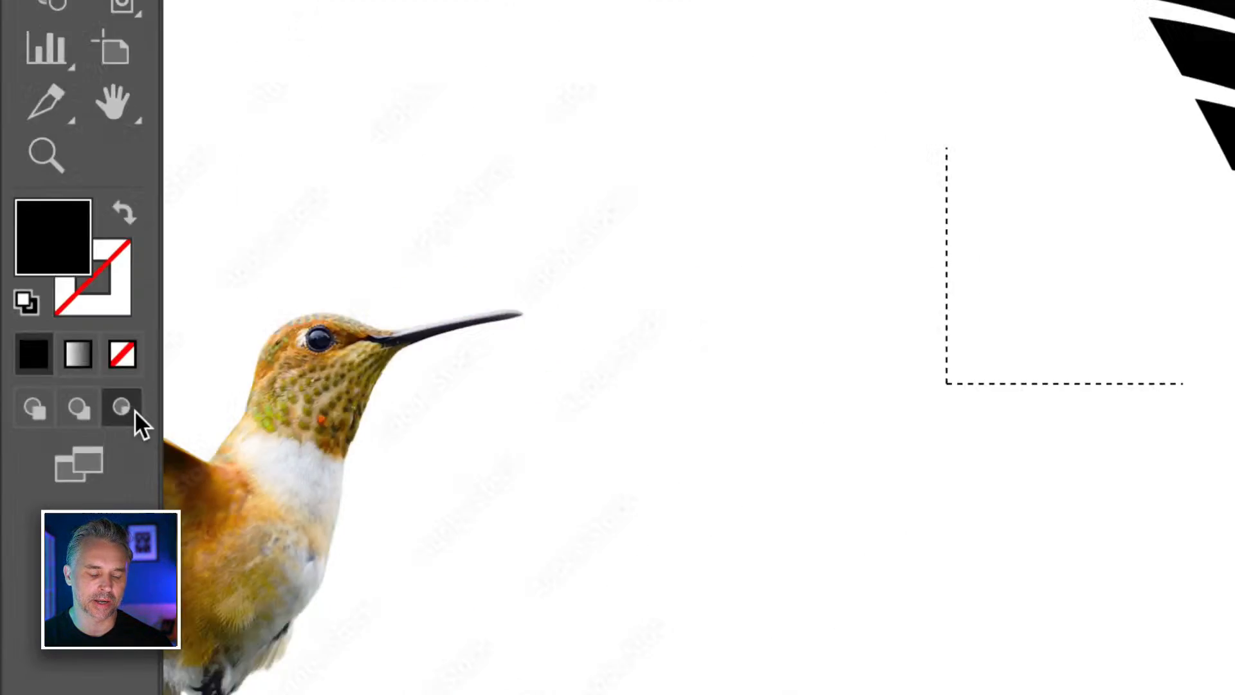
pyautogui.press('super+equal')
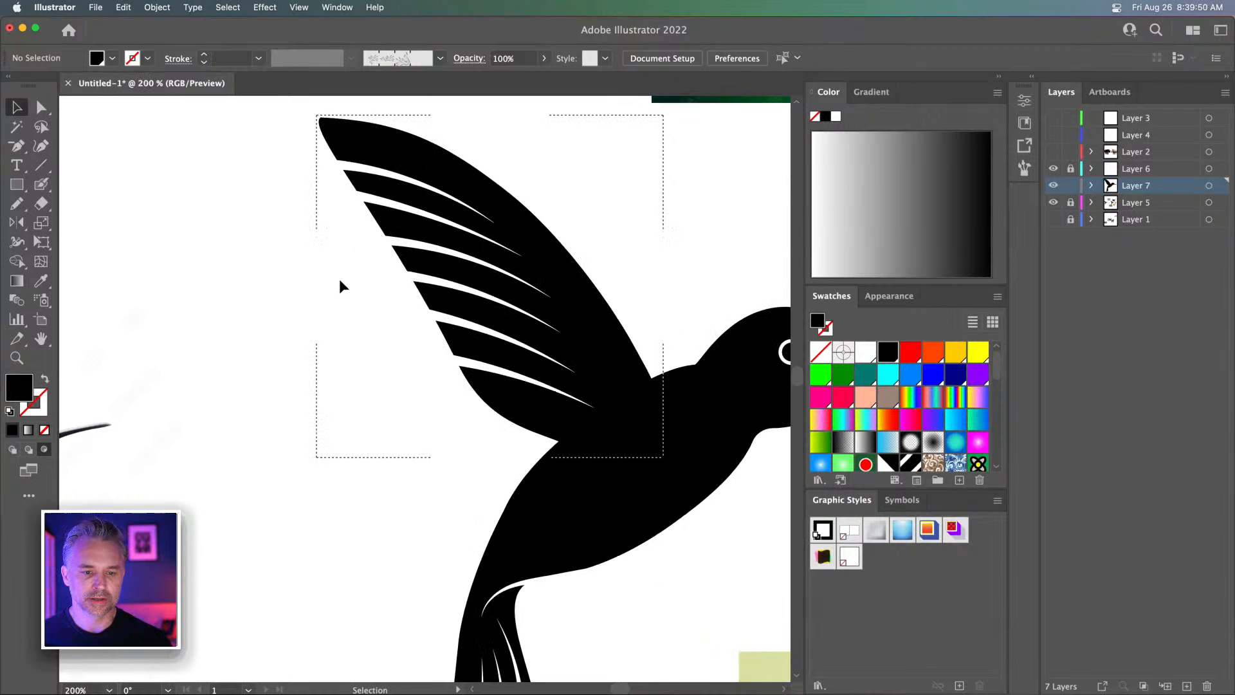
pyautogui.moveTo(338, 279); pyautogui.dragTo(326, 368)
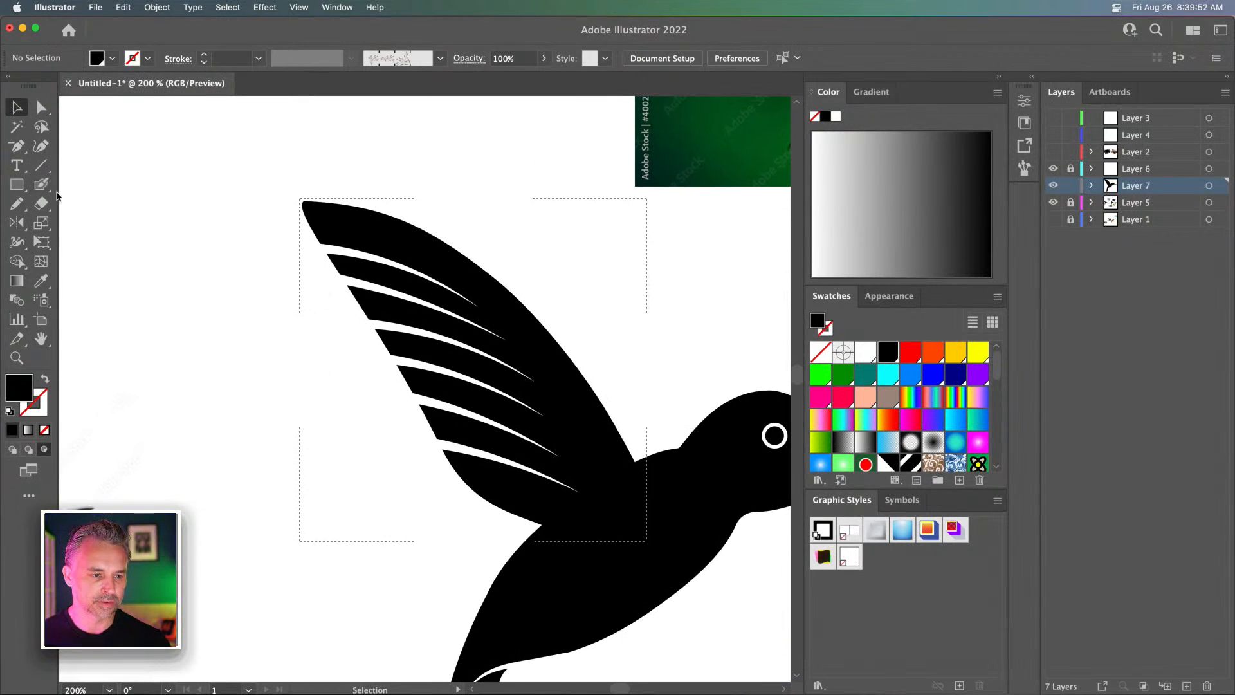
pyautogui.click(42, 188)
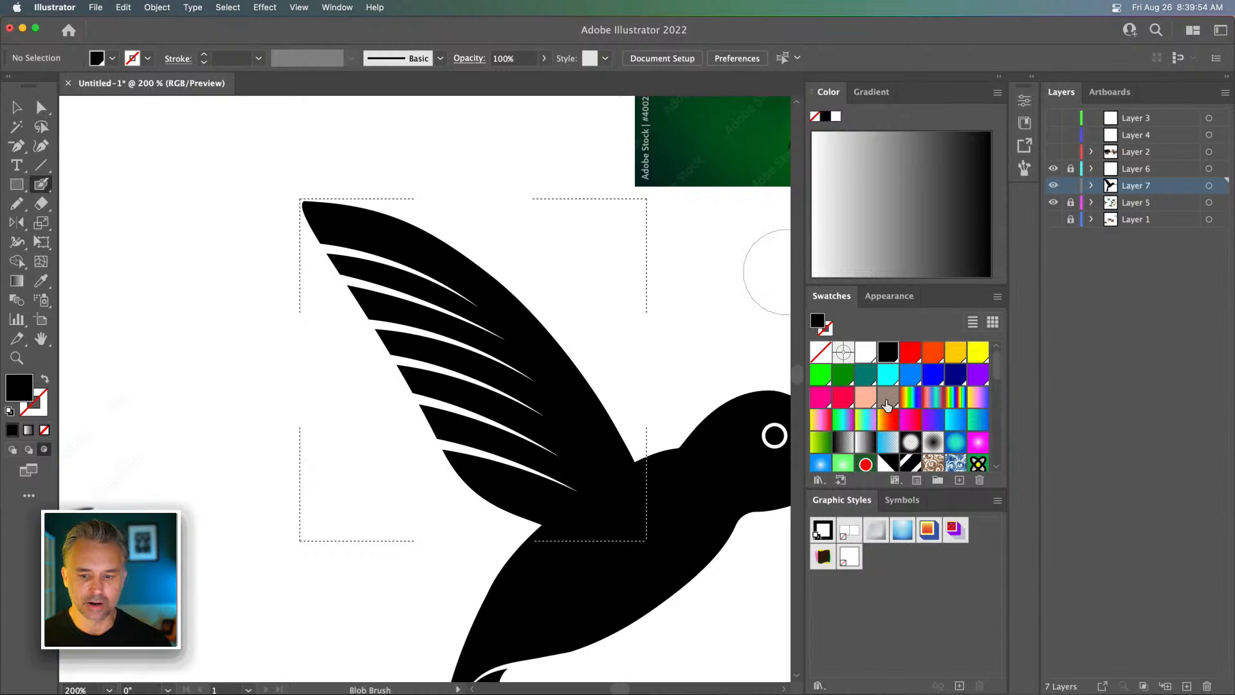
pyautogui.click(821, 399)
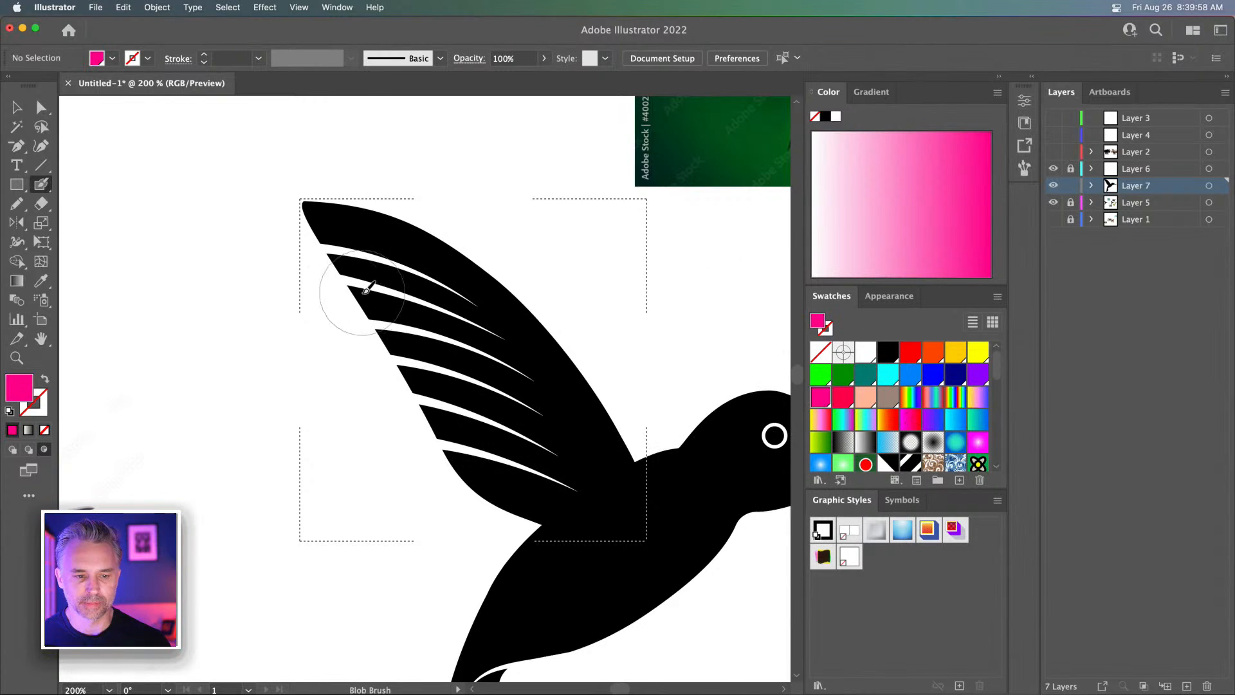
# Paint a pink area over the feathers inside the wing, undoing the first stroke and repainting it with a smaller brush
pyautogui.moveTo(332, 285)
pyautogui.mouseDown()
pyautogui.moveTo(443, 328)
pyautogui.moveTo(524, 426)
pyautogui.moveTo(493, 435)
pyautogui.moveTo(366, 317)
pyautogui.moveTo(498, 322)
pyautogui.mouseUp()
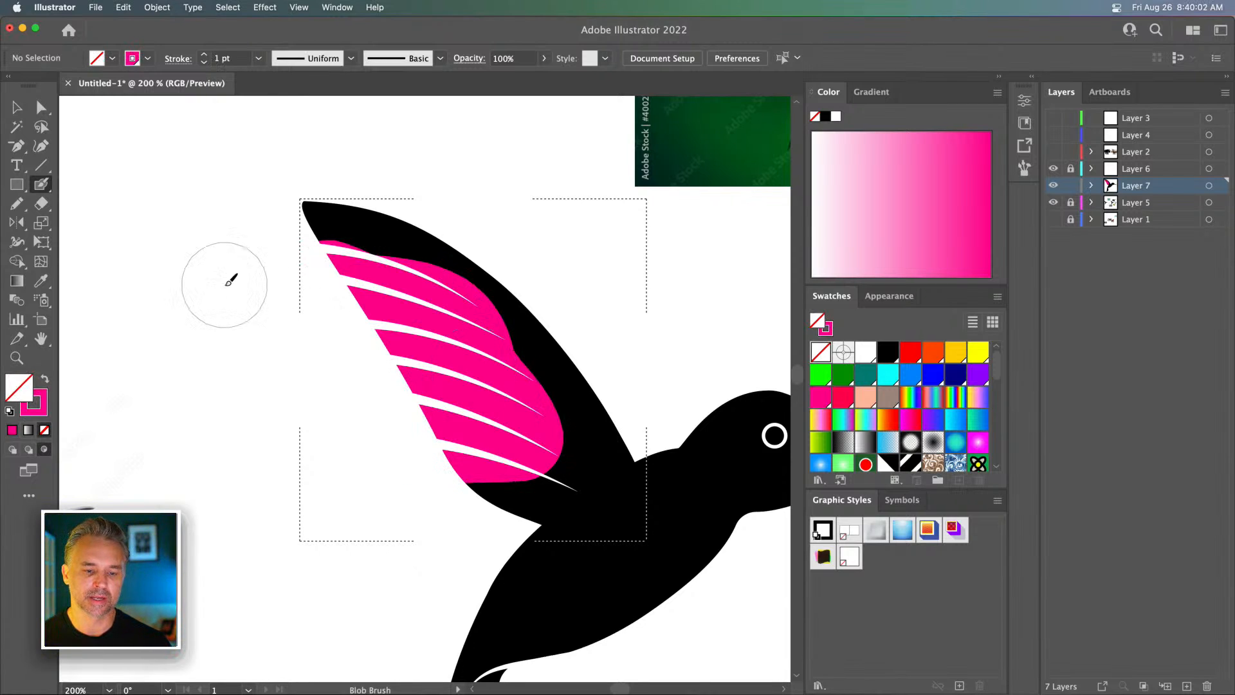
pyautogui.press('super+z')
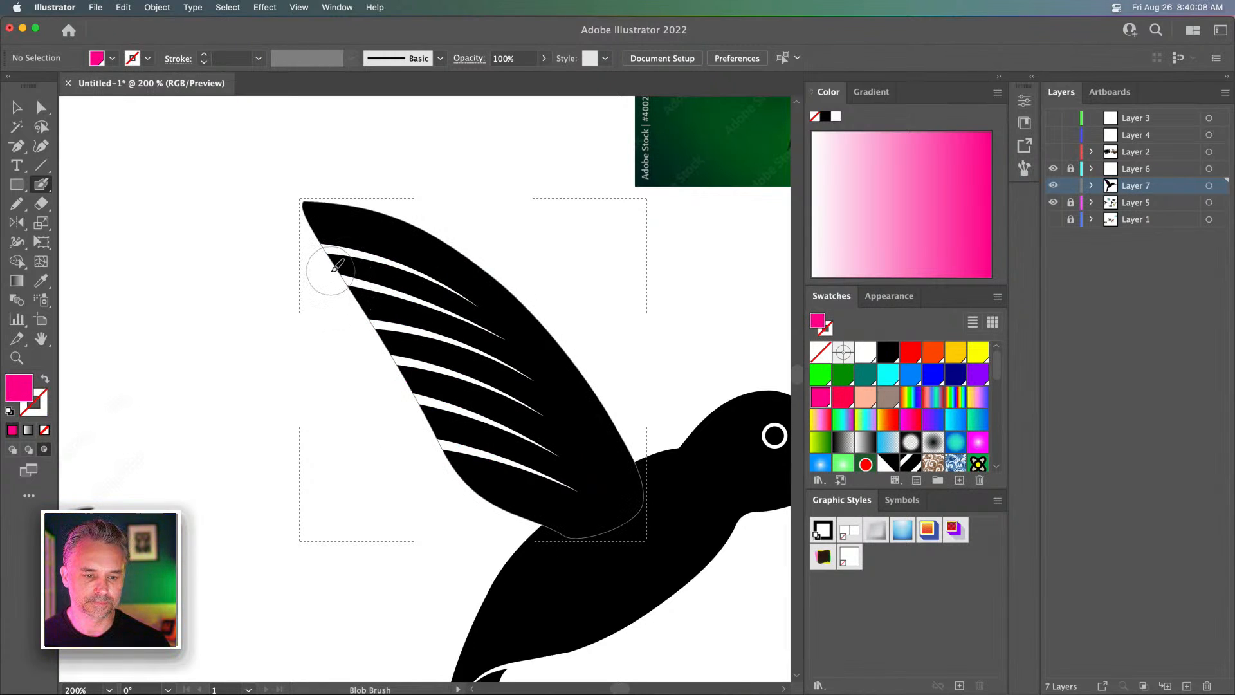
pyautogui.moveTo(335, 266)
pyautogui.mouseDown()
pyautogui.moveTo(445, 300)
pyautogui.moveTo(493, 341)
pyautogui.moveTo(566, 444)
pyautogui.moveTo(482, 462)
pyautogui.moveTo(411, 411)
pyautogui.mouseUp()
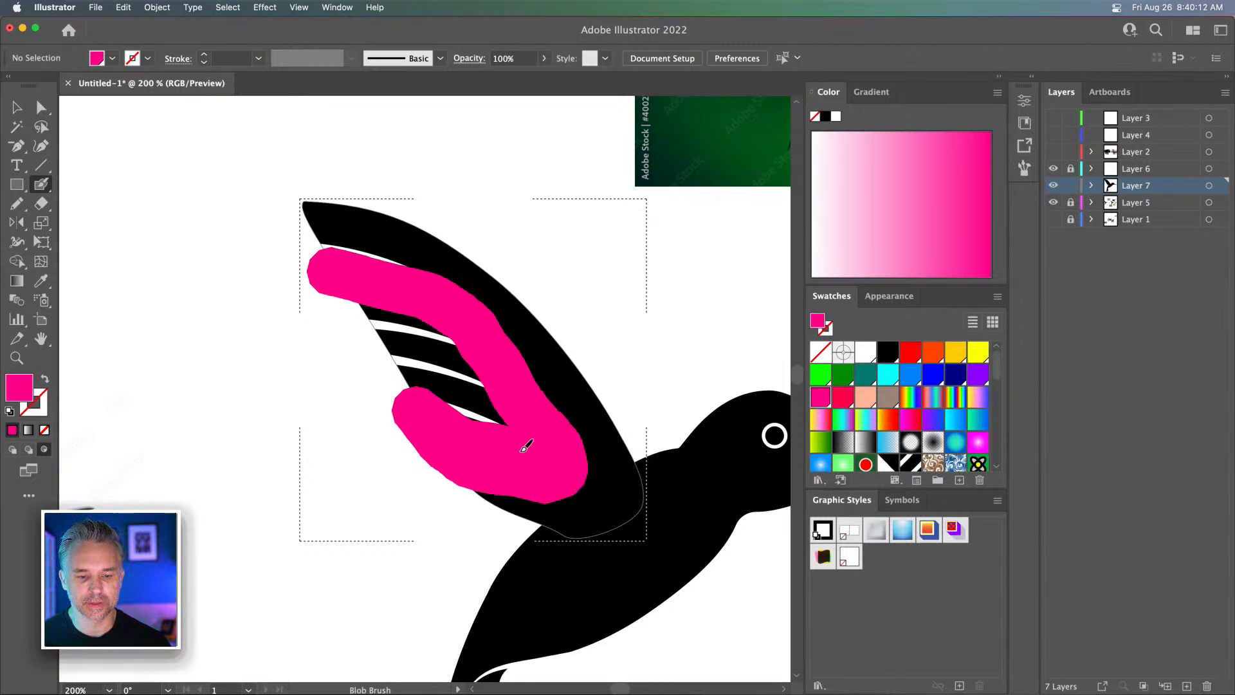
pyautogui.moveTo(525, 446)
pyautogui.mouseDown()
pyautogui.moveTo(443, 405)
pyautogui.moveTo(361, 293)
pyautogui.moveTo(499, 407)
pyautogui.mouseUp()
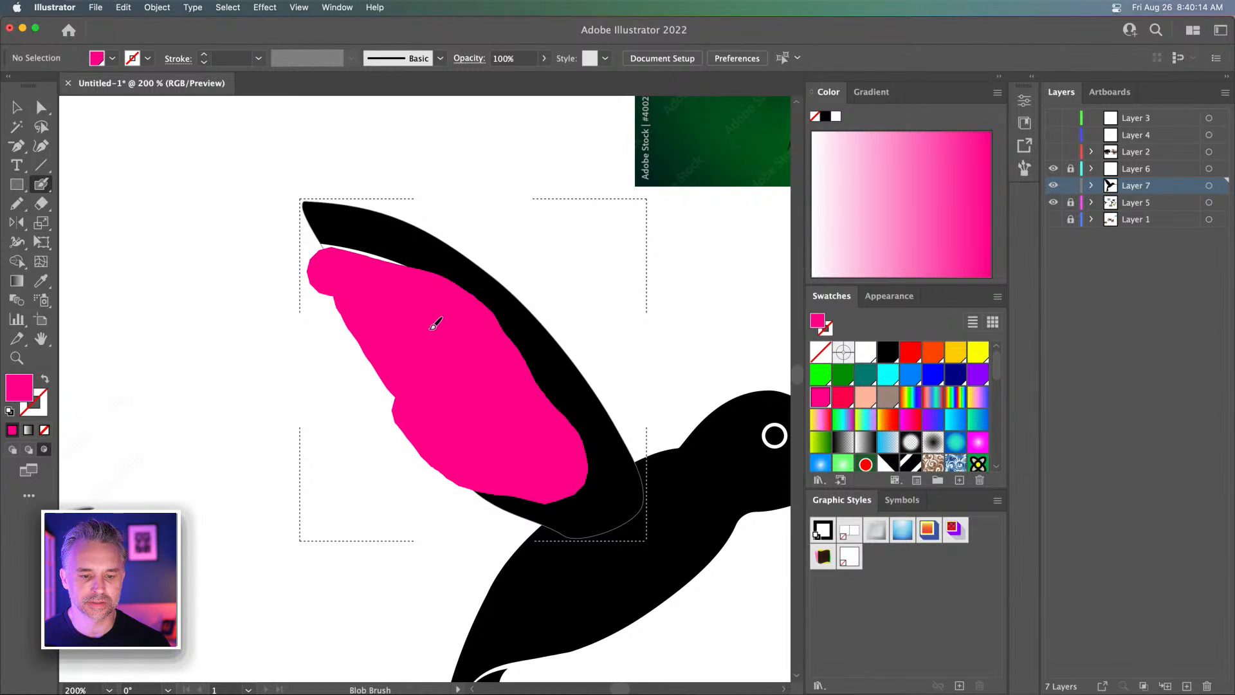
pyautogui.moveTo(435, 324); pyautogui.dragTo(380, 309)
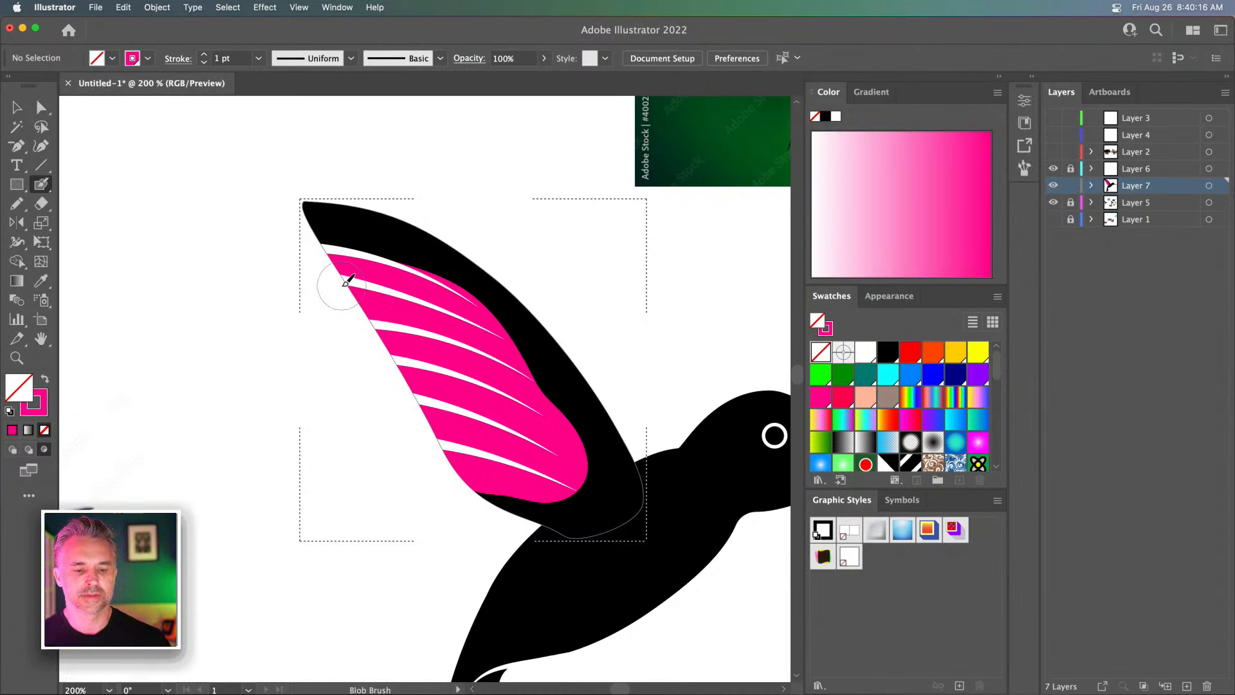
# Check the overlapping body and tail shapes by selecting them, and return to normal drawing mode with nothing selected
pyautogui.moveTo(462, 385); pyautogui.dragTo(274, 246)
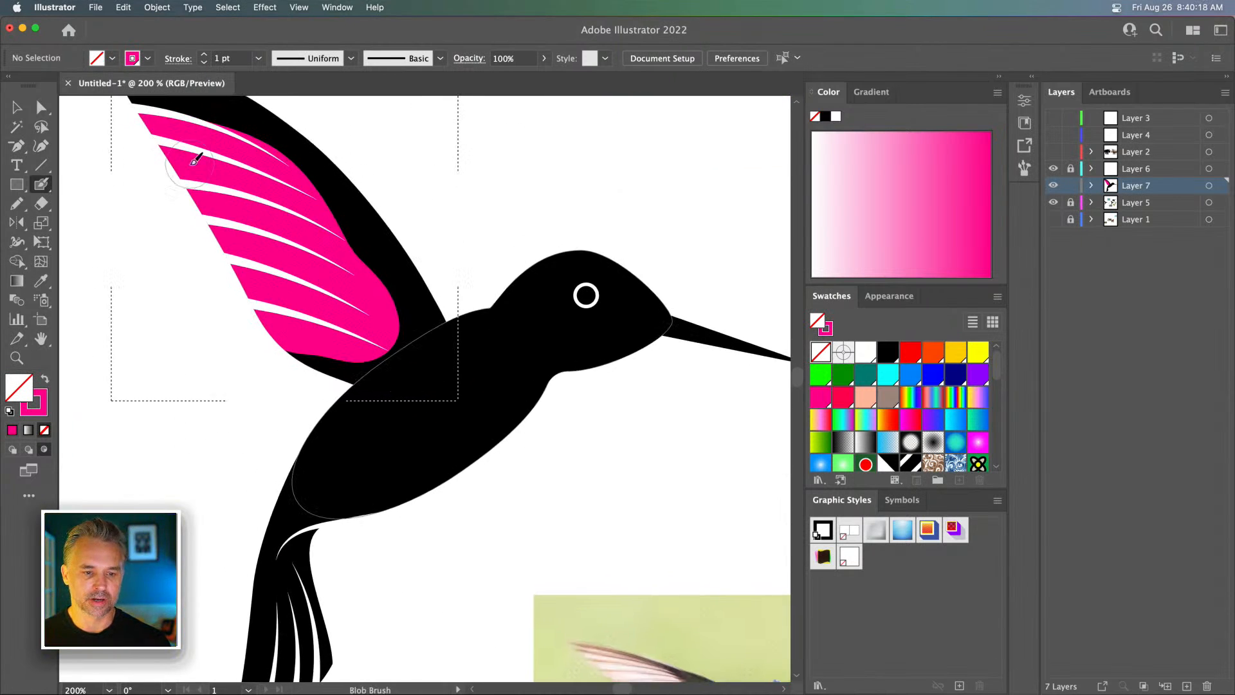
pyautogui.click(17, 106)
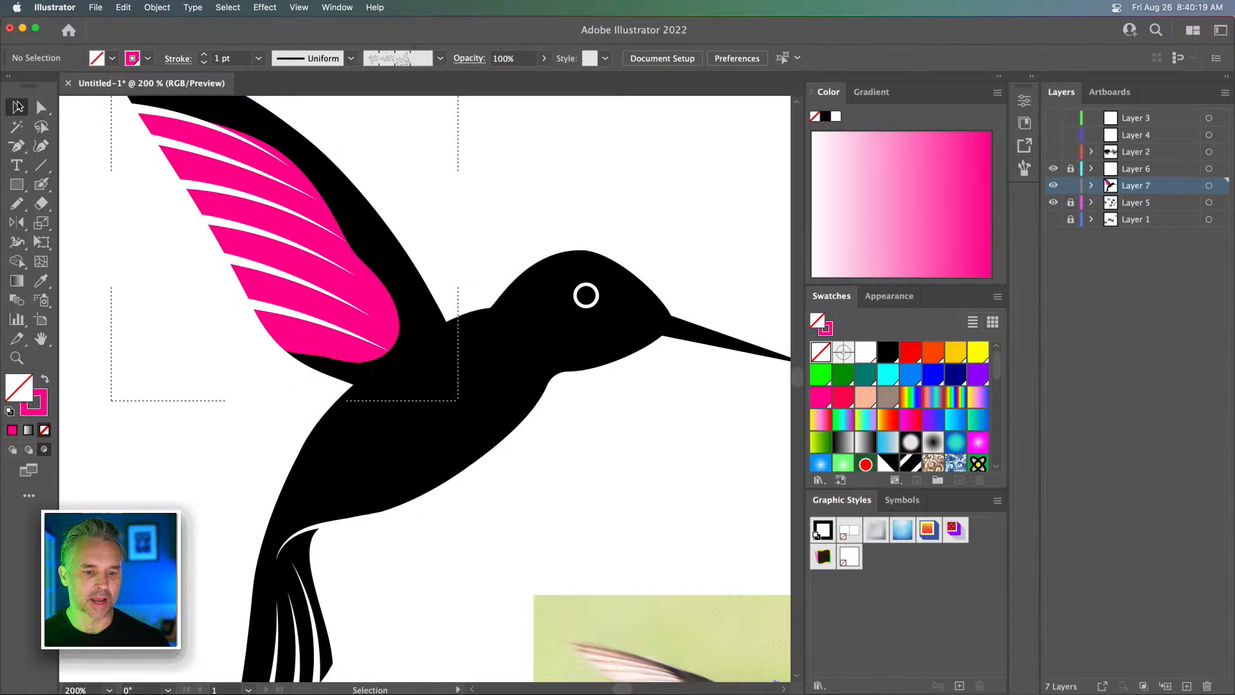
pyautogui.click(442, 451)
pyautogui.keyDown('shift'); pyautogui.click(273, 539); pyautogui.keyUp('shift')
pyautogui.hscroll(-3, 257, 486)
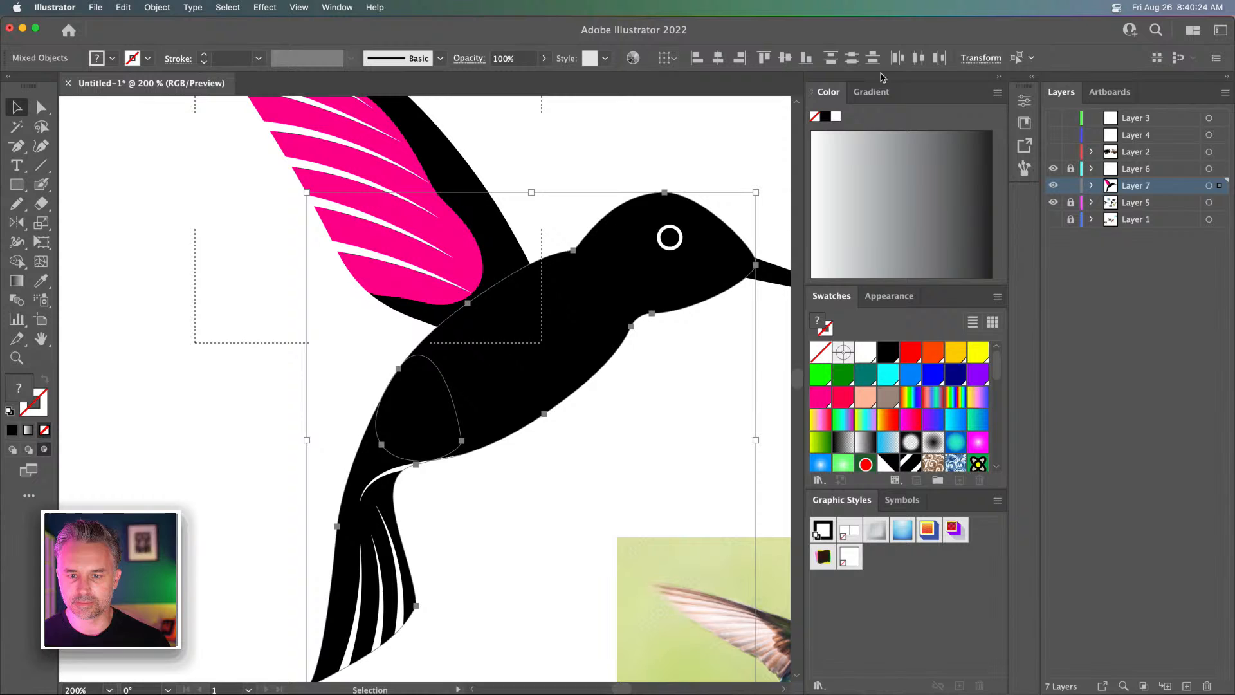
pyautogui.click(130, 190)
pyautogui.click(427, 394)
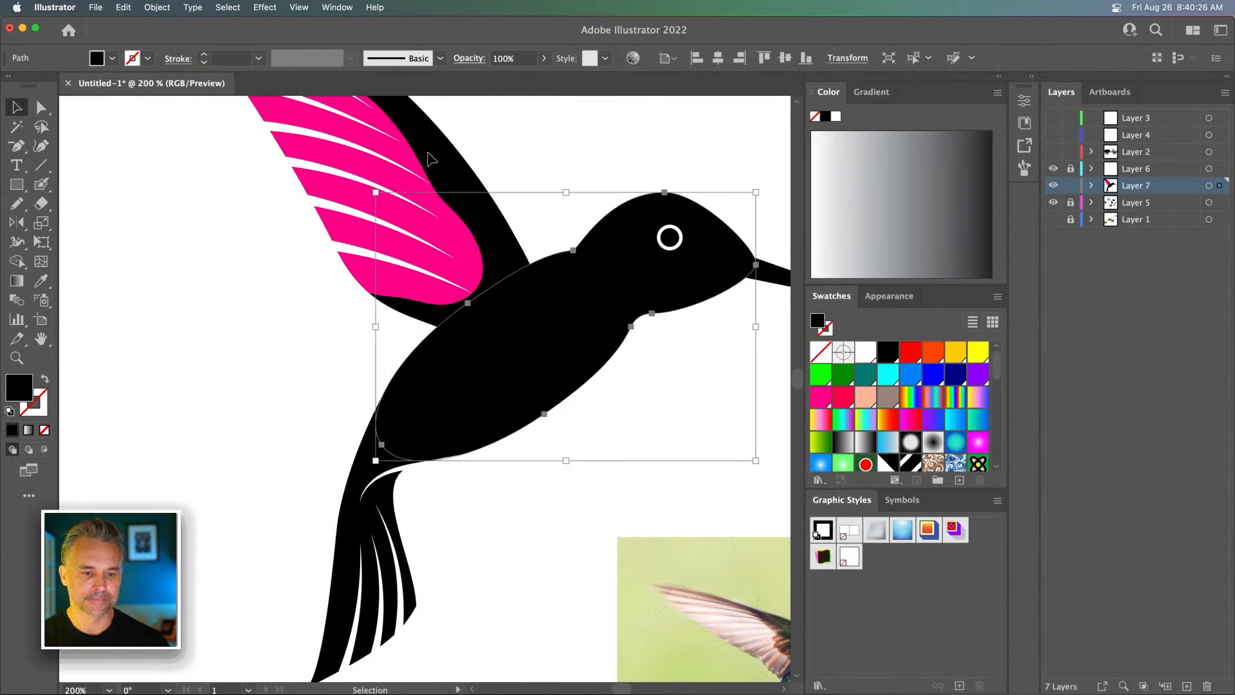
pyautogui.click(248, 138)
pyautogui.moveTo(248, 138); pyautogui.dragTo(311, 331)
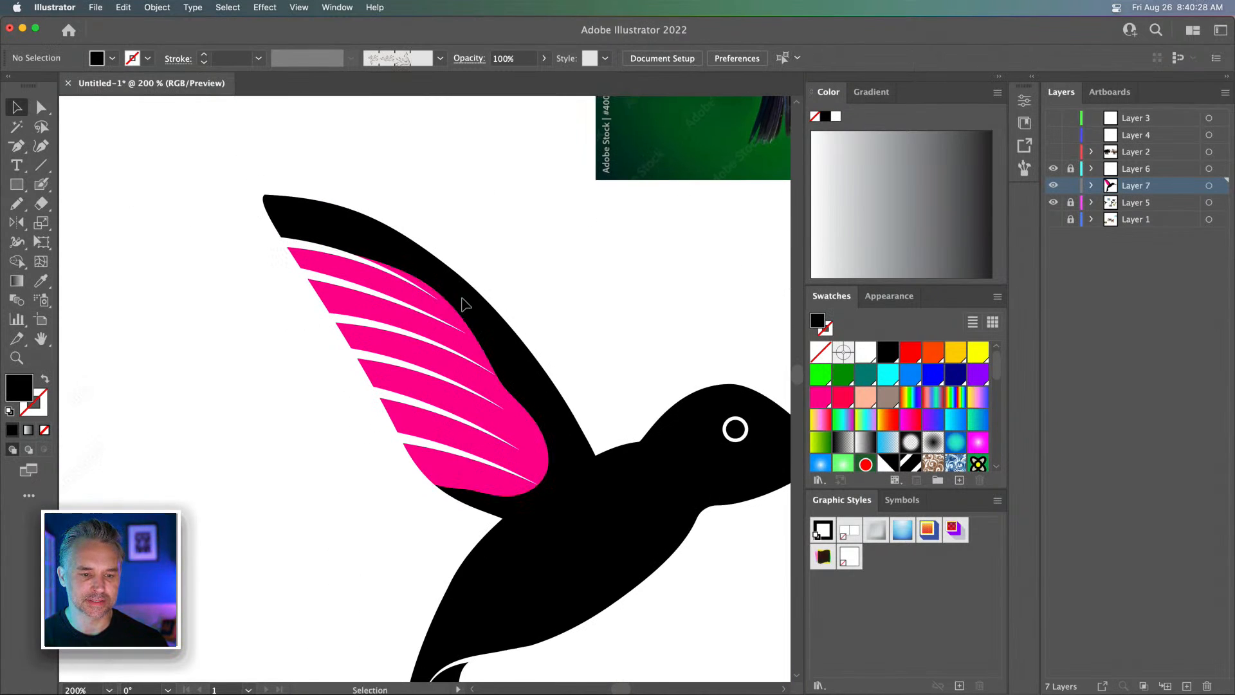
# Expand Layer 7's contents, select the wing's clip group to inspect it, and clear the selection
pyautogui.click(1092, 186)
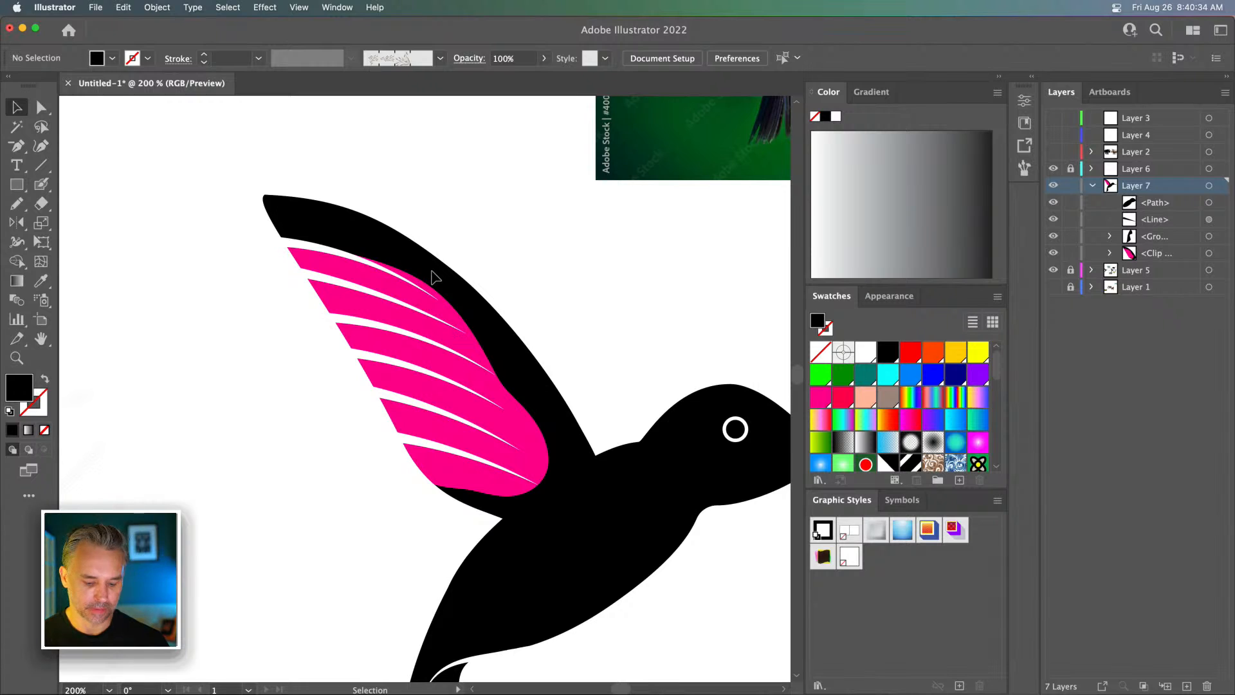
pyautogui.press('v')
pyautogui.click(419, 252)
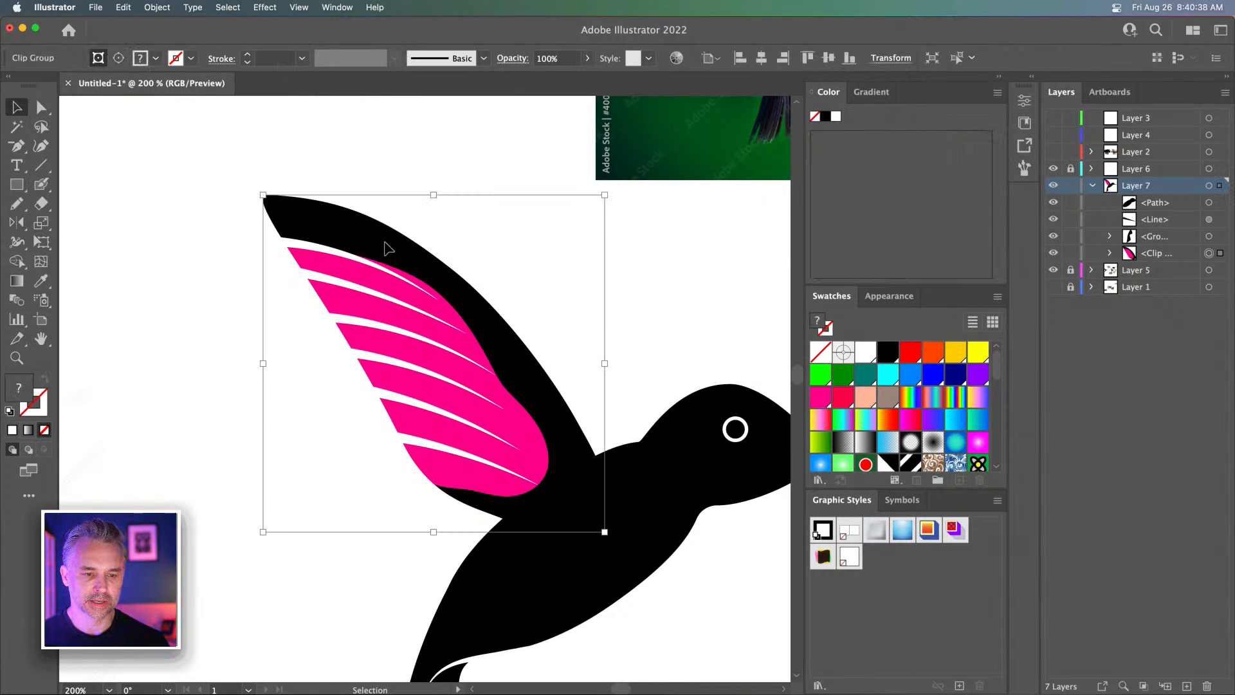
pyautogui.rightClick(385, 245)
pyautogui.click(354, 243)
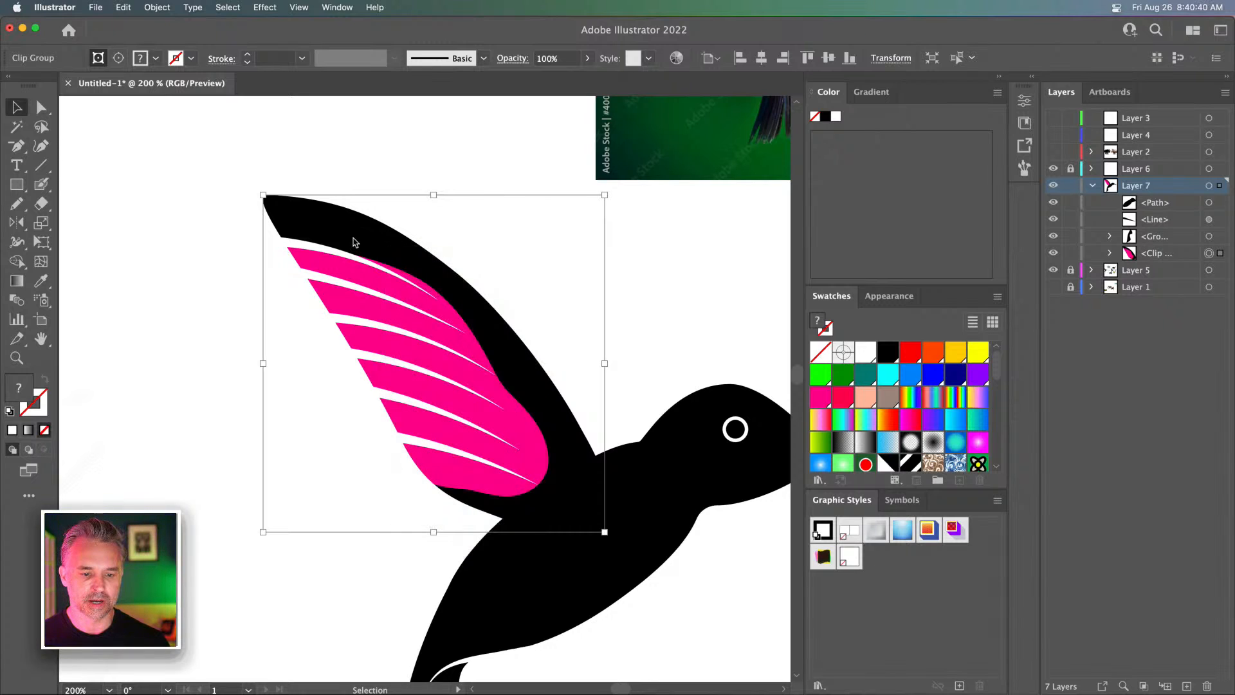
pyautogui.press('super+shift+a')
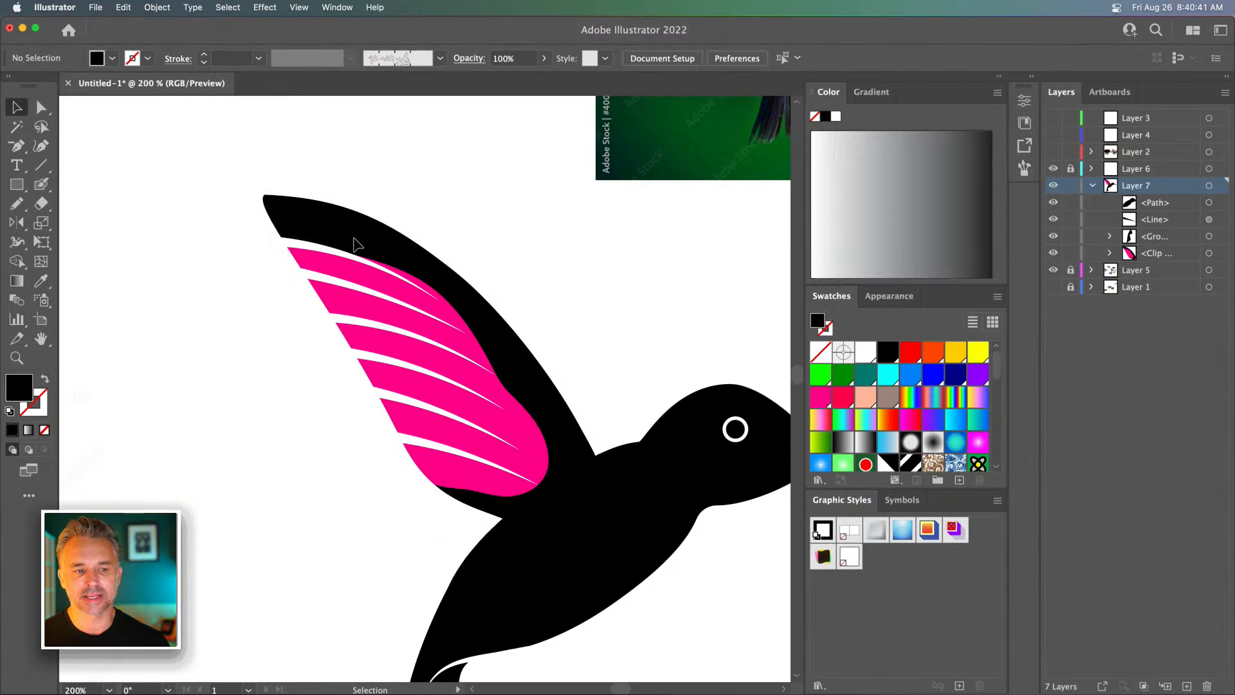
# Enter isolation mode on the wing's clip group
pyautogui.click(421, 291)
pyautogui.doubleClick(439, 300)
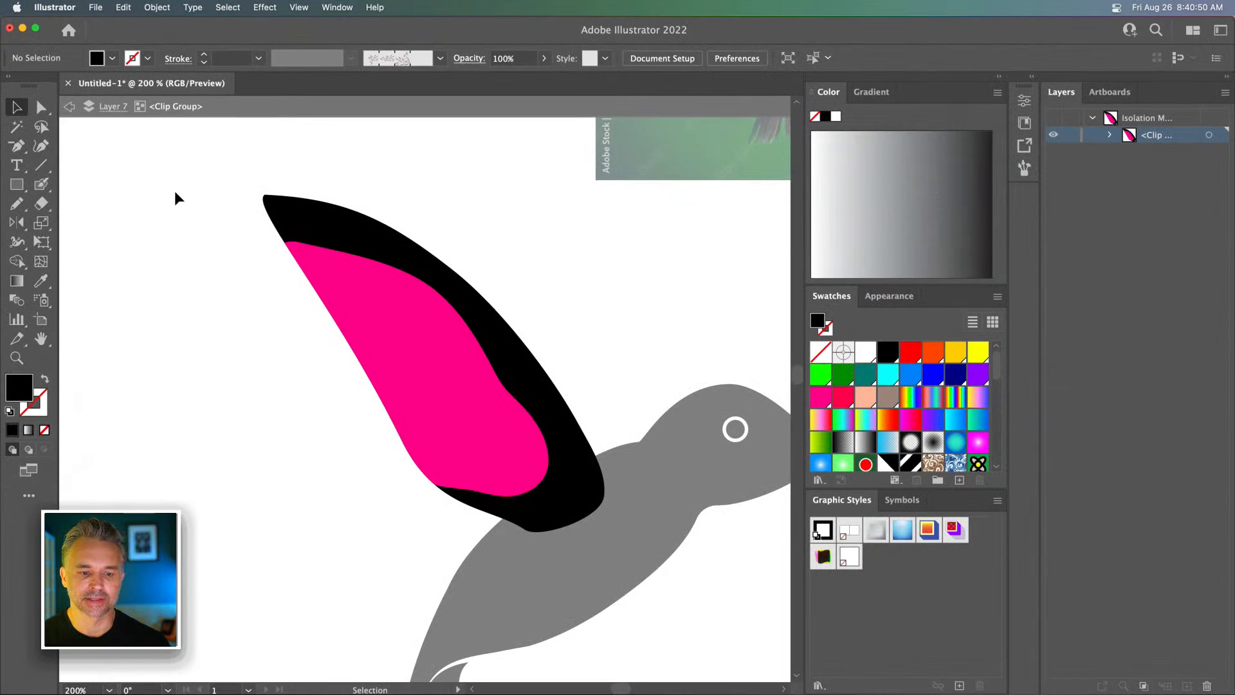
# Inspect the anchor points of the pink shape inside the wing's clip group, clear the selection and exit isolation mode
pyautogui.click(425, 385)
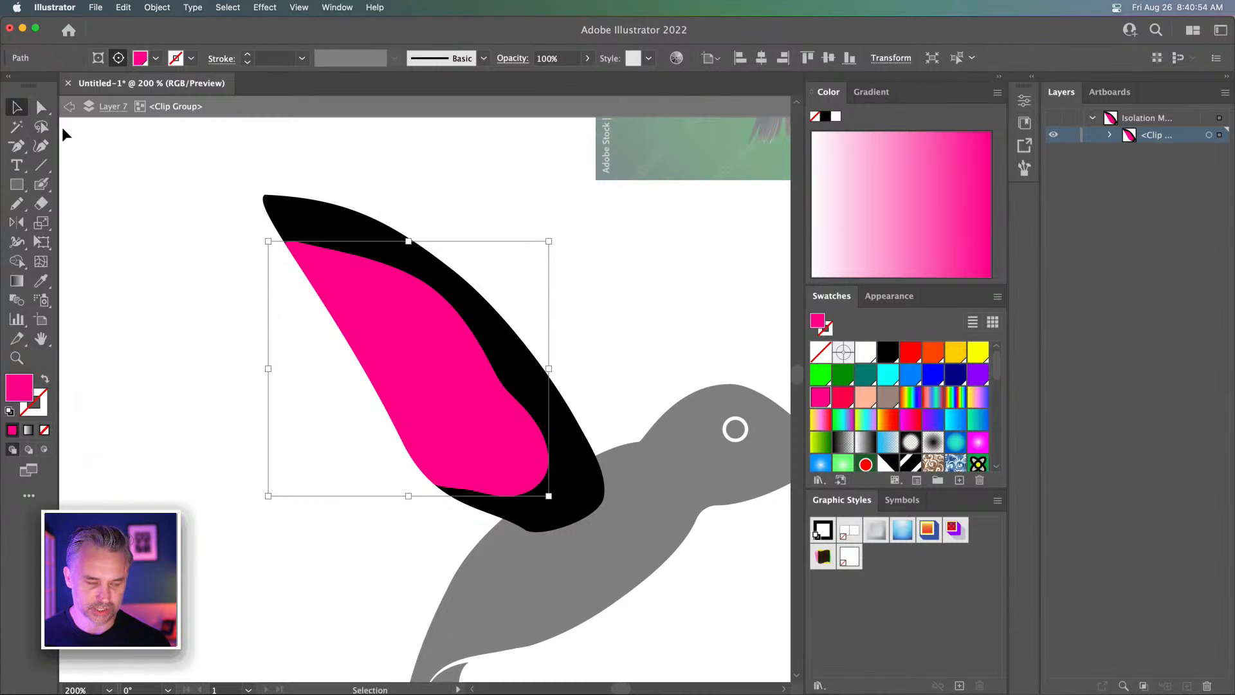
pyautogui.click(39, 108)
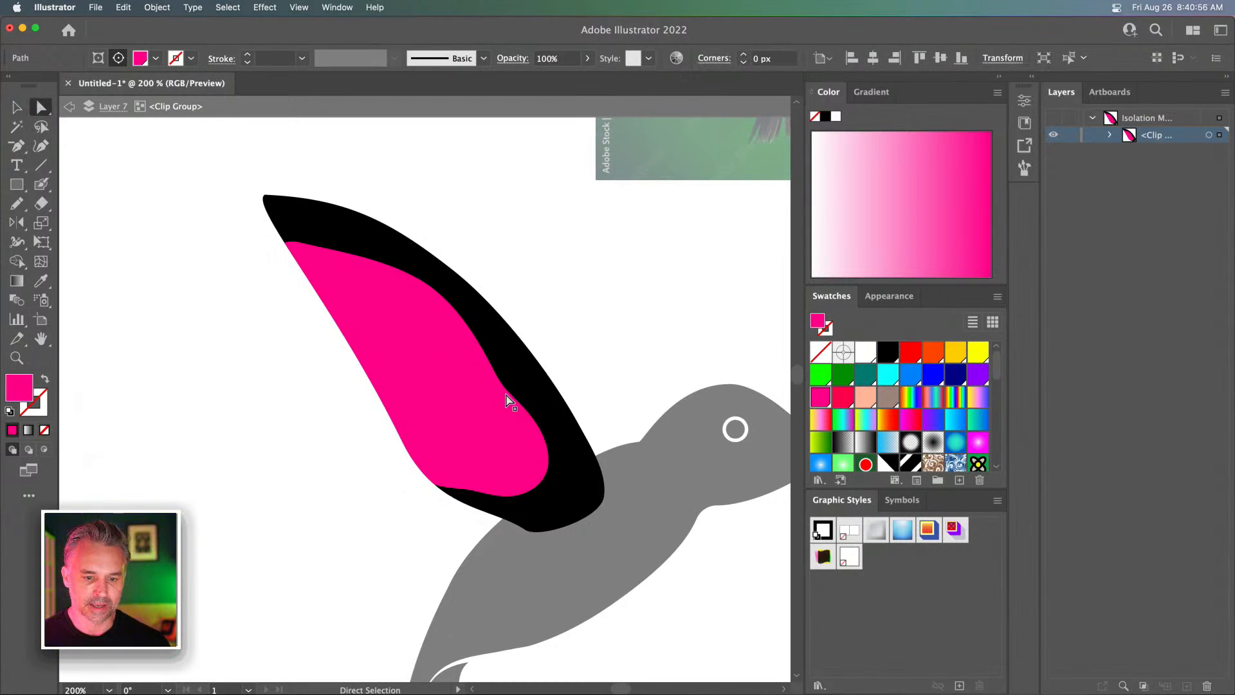
pyautogui.click(510, 399)
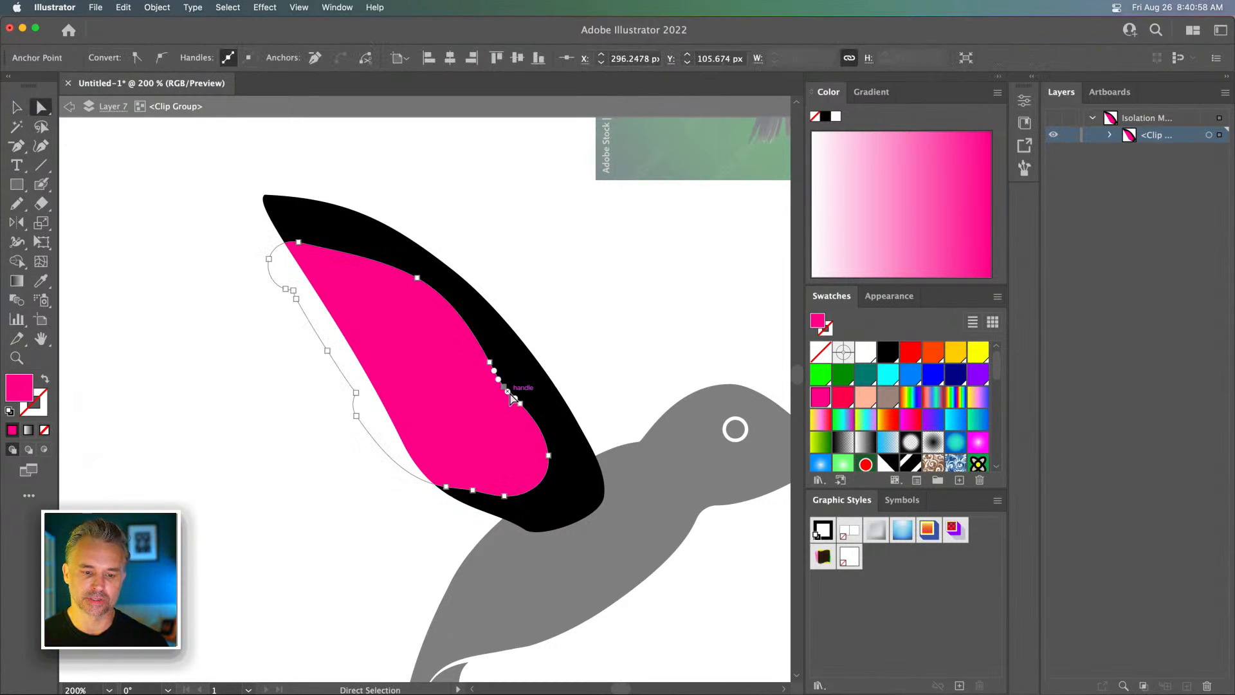
pyautogui.doubleClick(264, 322)
pyautogui.press('v')
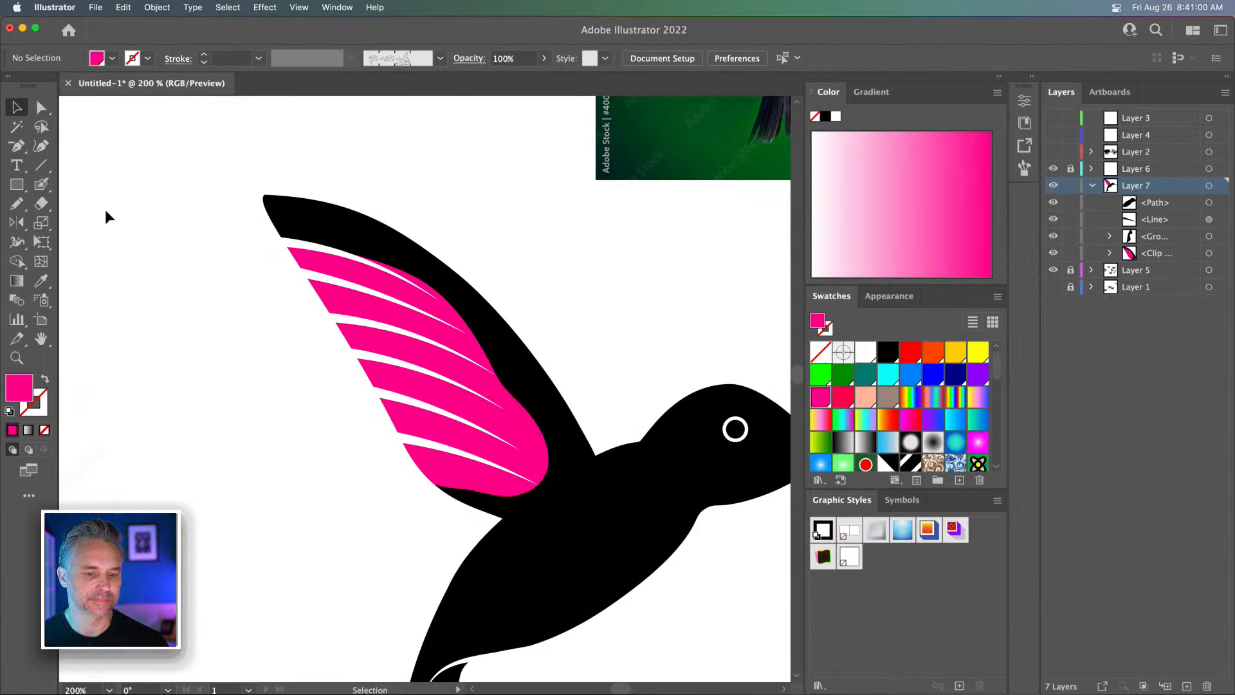
# Select the hummingbird's body and tail shapes together and unite them into a single shape
pyautogui.moveTo(364, 357); pyautogui.dragTo(340, 115)
pyautogui.click(484, 336)
pyautogui.keyDown('shift'); pyautogui.click(395, 438); pyautogui.keyUp('shift')
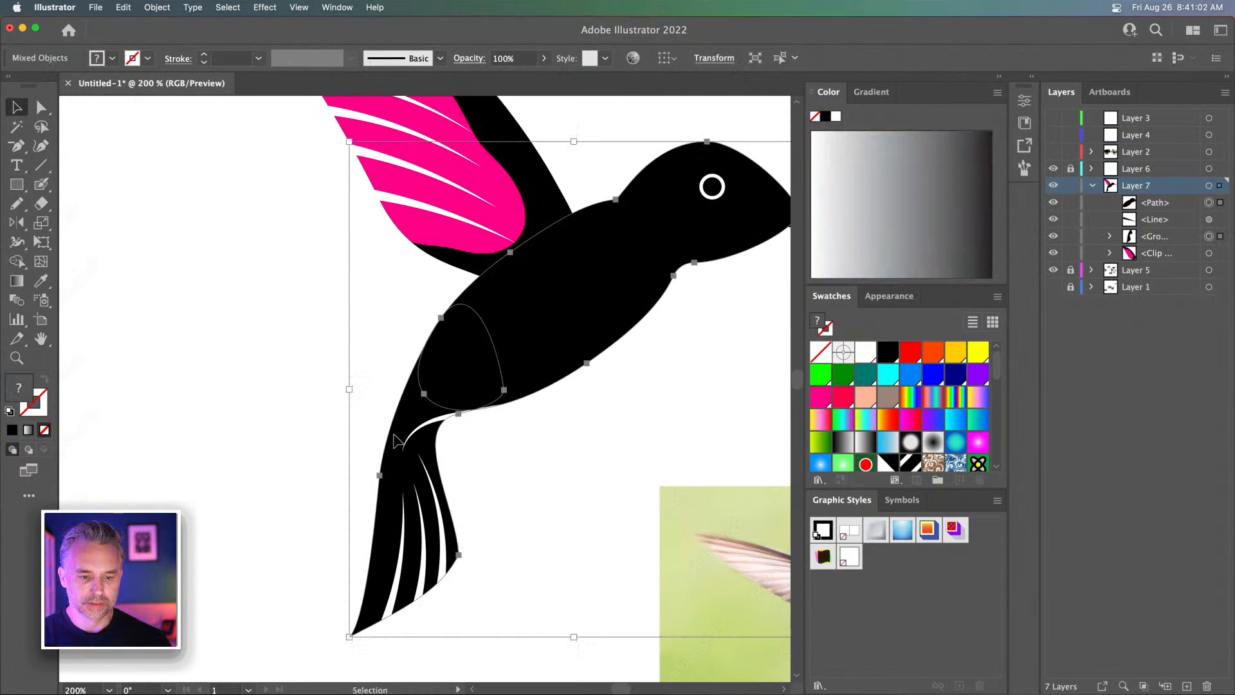
pyautogui.click(1031, 77)
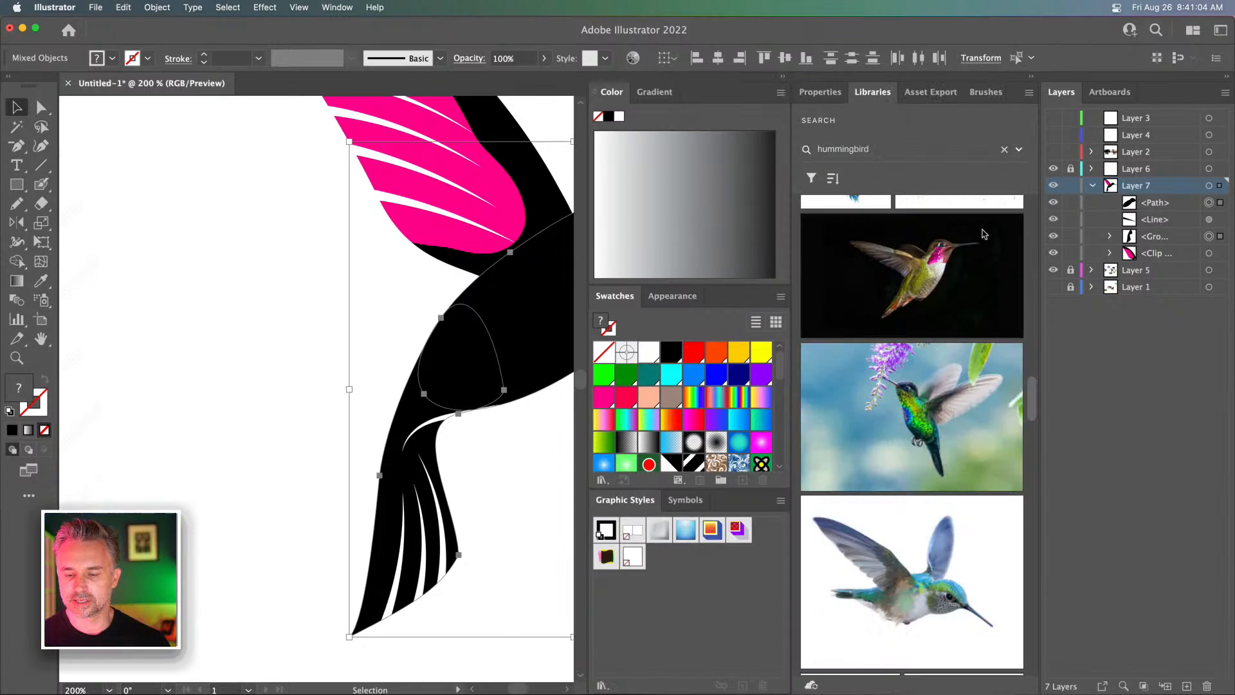
pyautogui.click(820, 92)
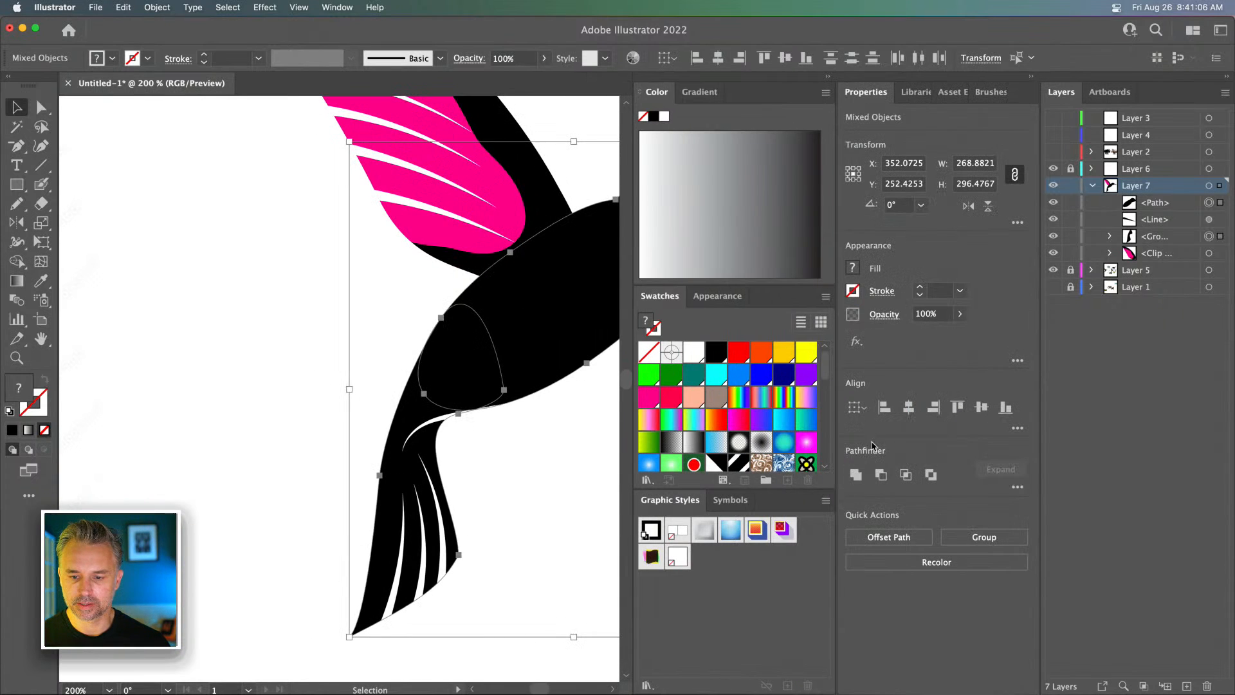
pyautogui.click(855, 474)
# Expand the appearance of the beak line and unite the resulting beak shape with the body
pyautogui.moveTo(360, 218); pyautogui.dragTo(158, 320)
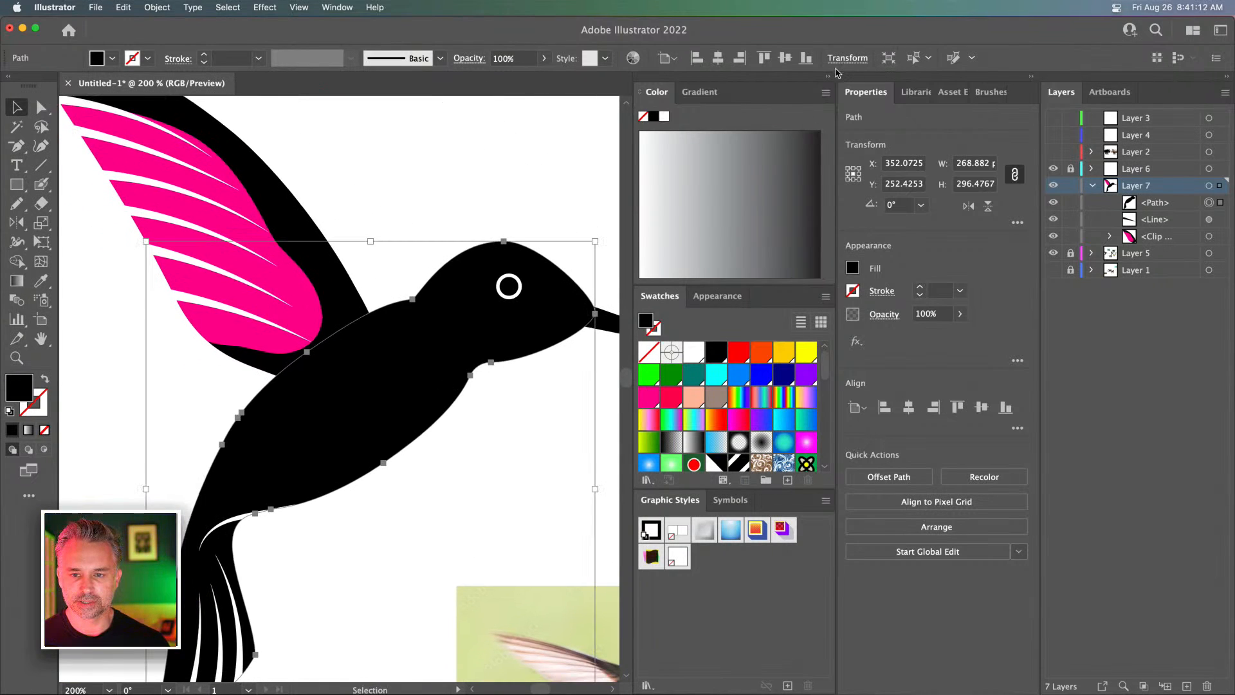
pyautogui.hscroll(3, 376, 245)
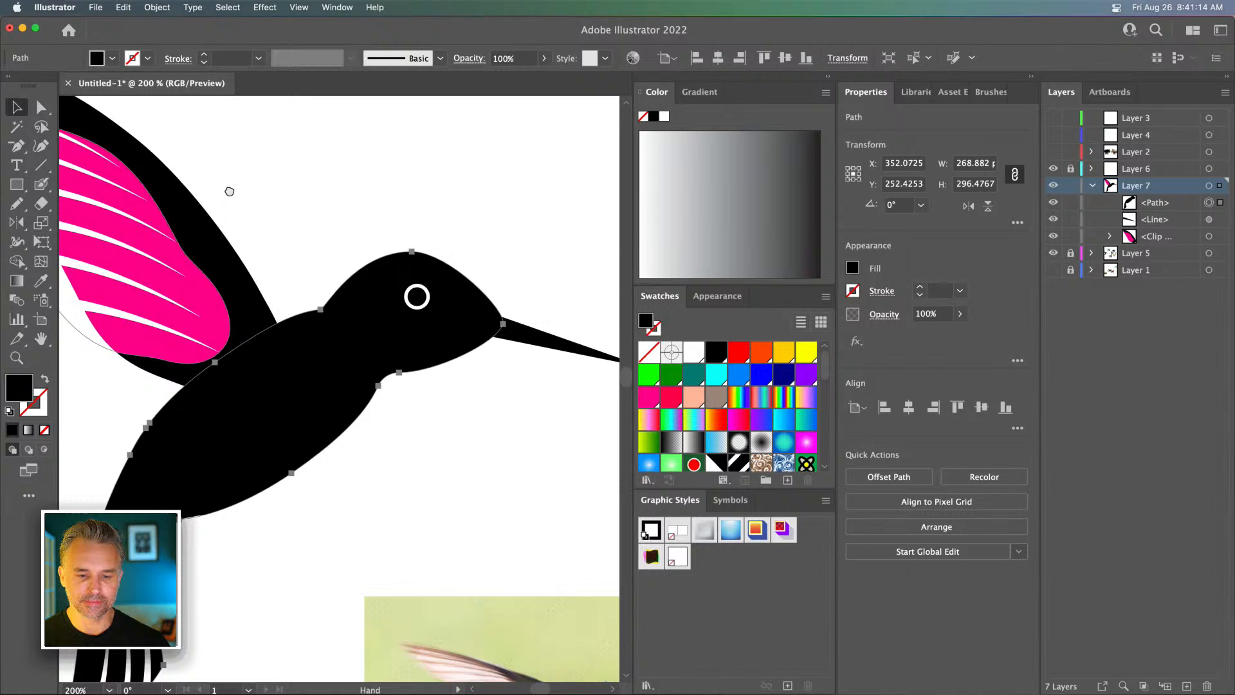
pyautogui.click(550, 341)
pyautogui.click(157, 7)
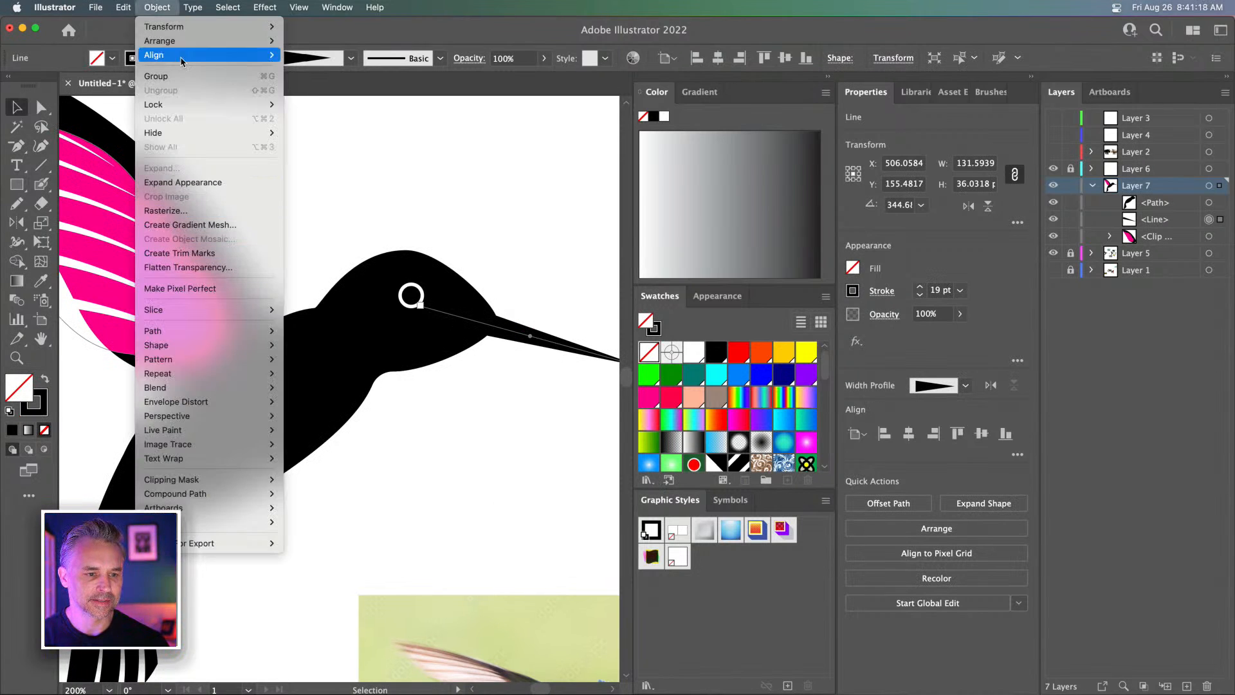
pyautogui.click(161, 182)
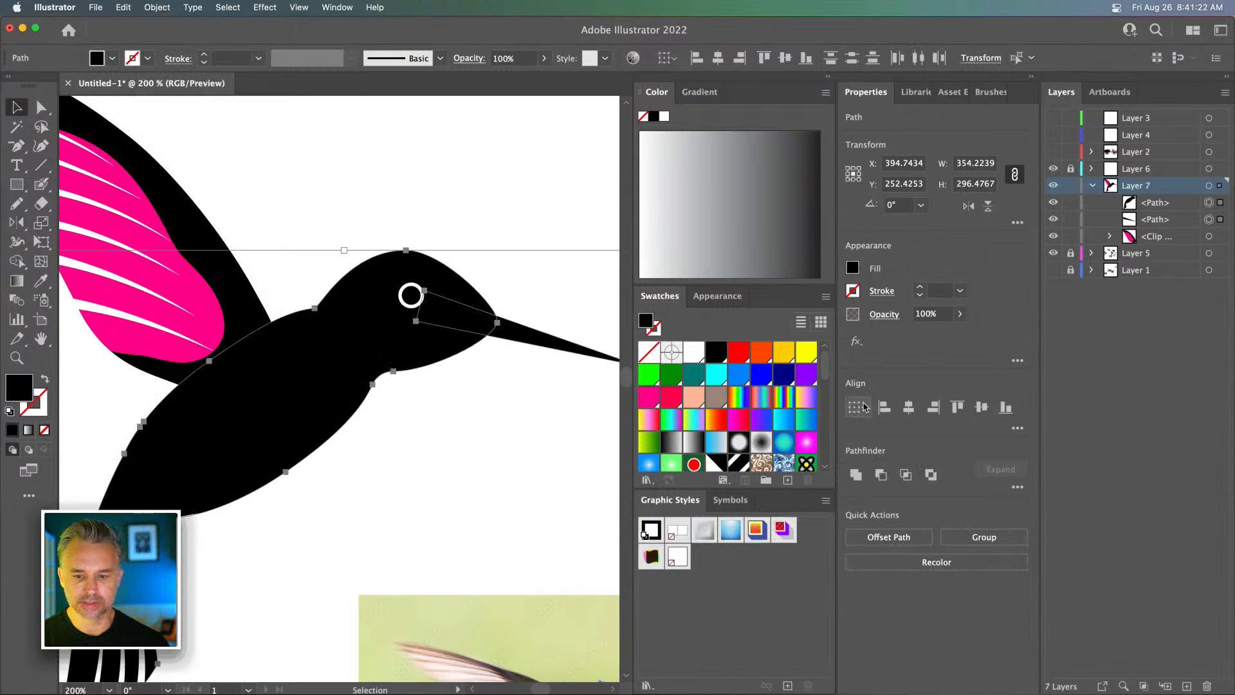
pyautogui.click(855, 475)
# Compare the hummingbird at 100% with the surrounding reference photos, return to a closer view and clear the selection
pyautogui.moveTo(263, 207); pyautogui.dragTo(524, 105)
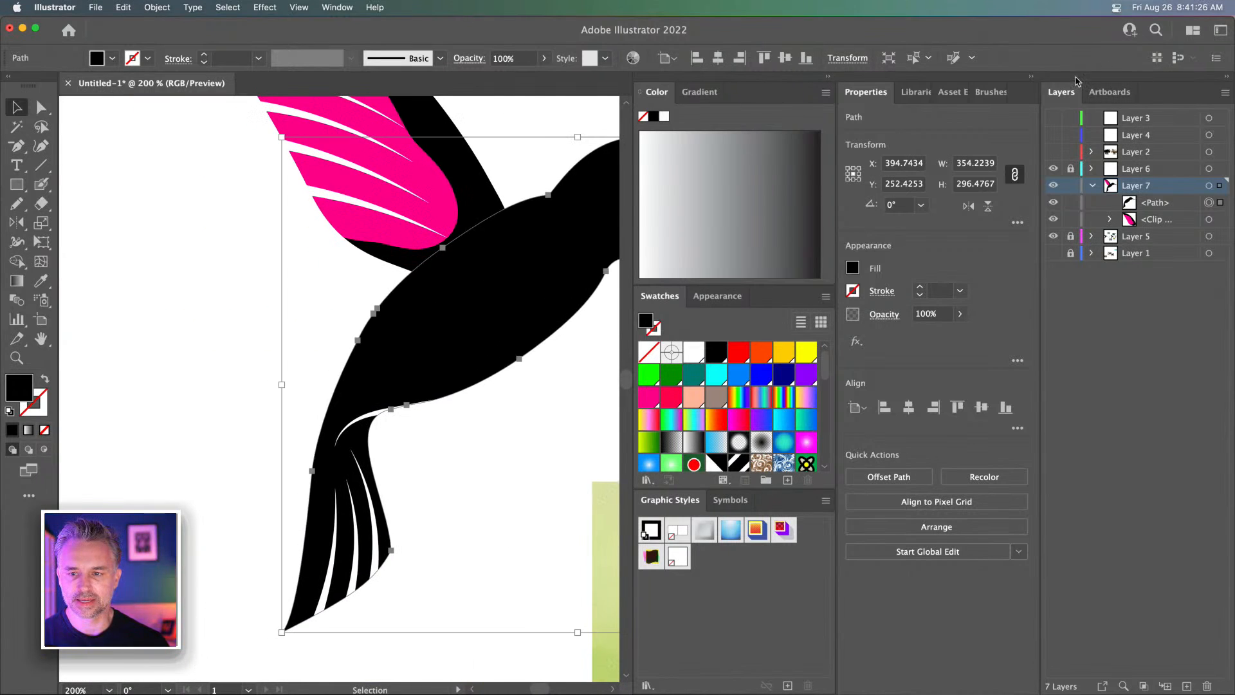
pyautogui.click(1029, 78)
pyautogui.press('super+1')
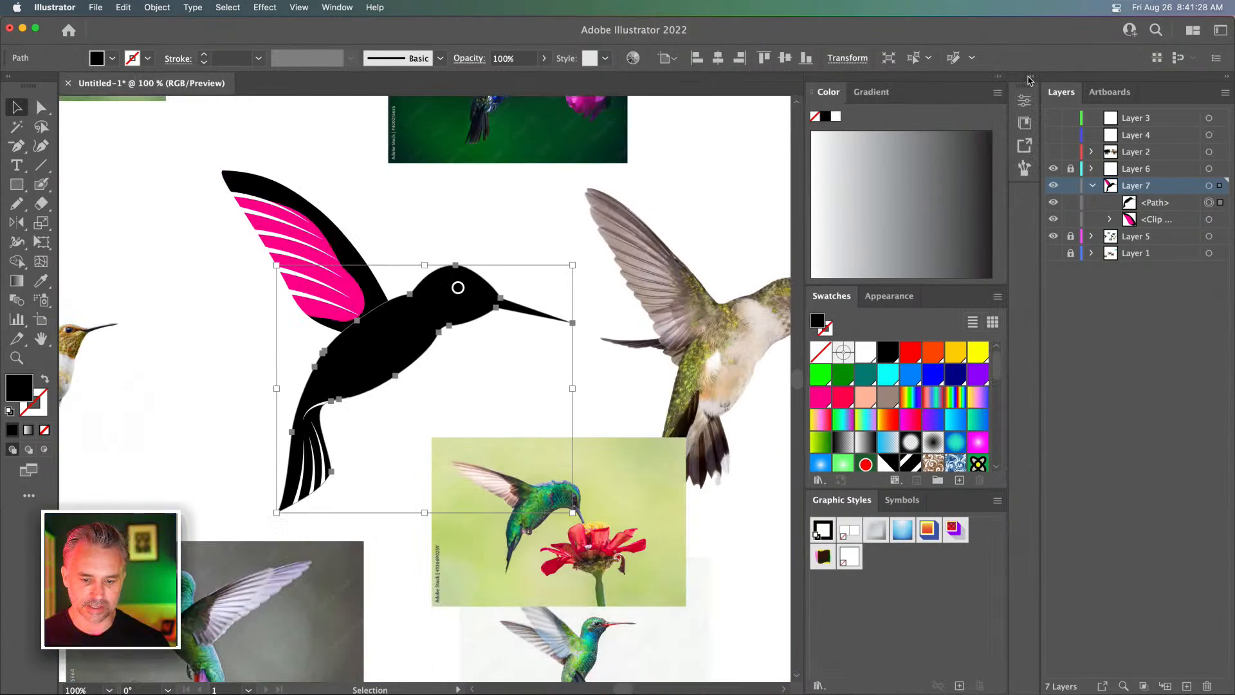
pyautogui.moveTo(490, 418); pyautogui.dragTo(566, 193)
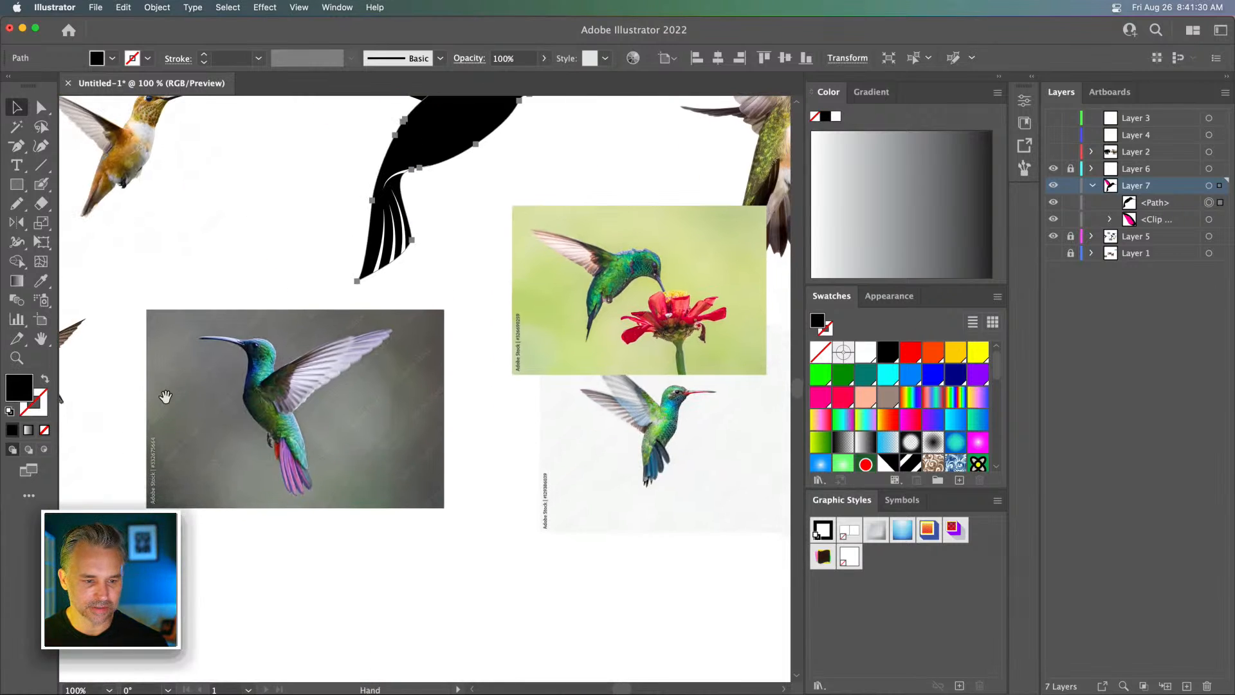
pyautogui.moveTo(165, 396); pyautogui.dragTo(145, 607)
pyautogui.moveTo(141, 268); pyautogui.dragTo(365, 532)
pyautogui.press('super+equal')
pyautogui.click(179, 349)
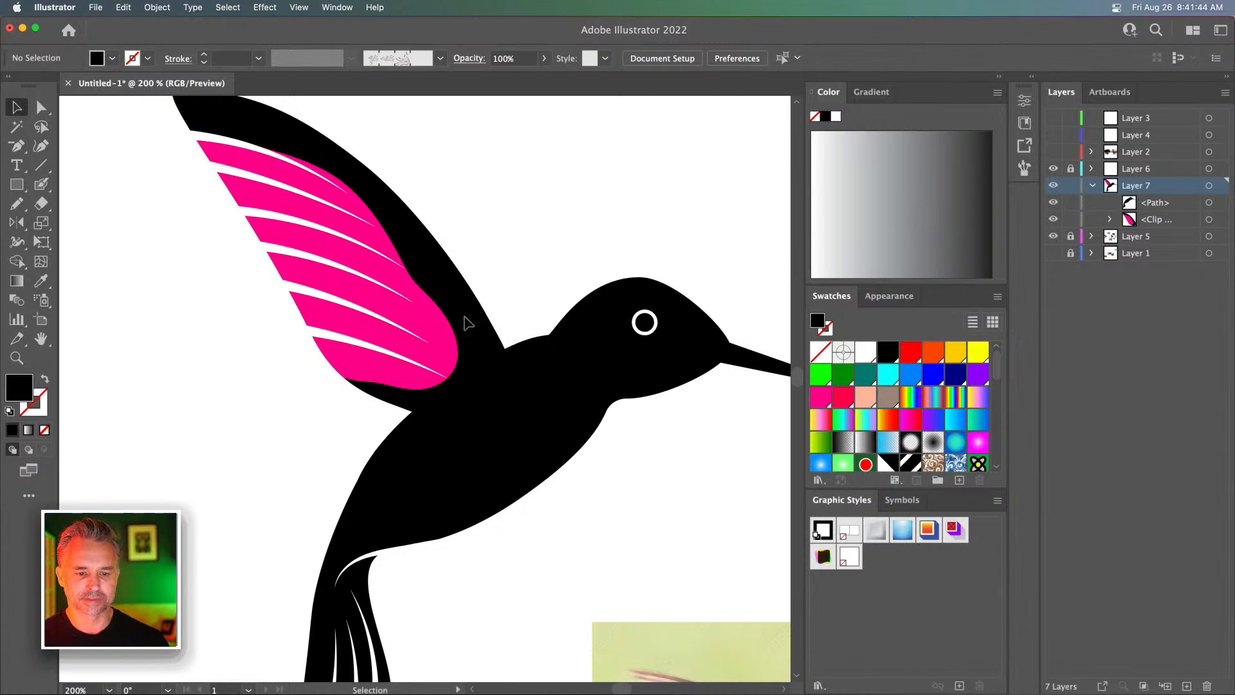
# Hide the reference photos on Layer 5, isolate the wing's clip group and fill the black wing shape with teal
pyautogui.click(1052, 238)
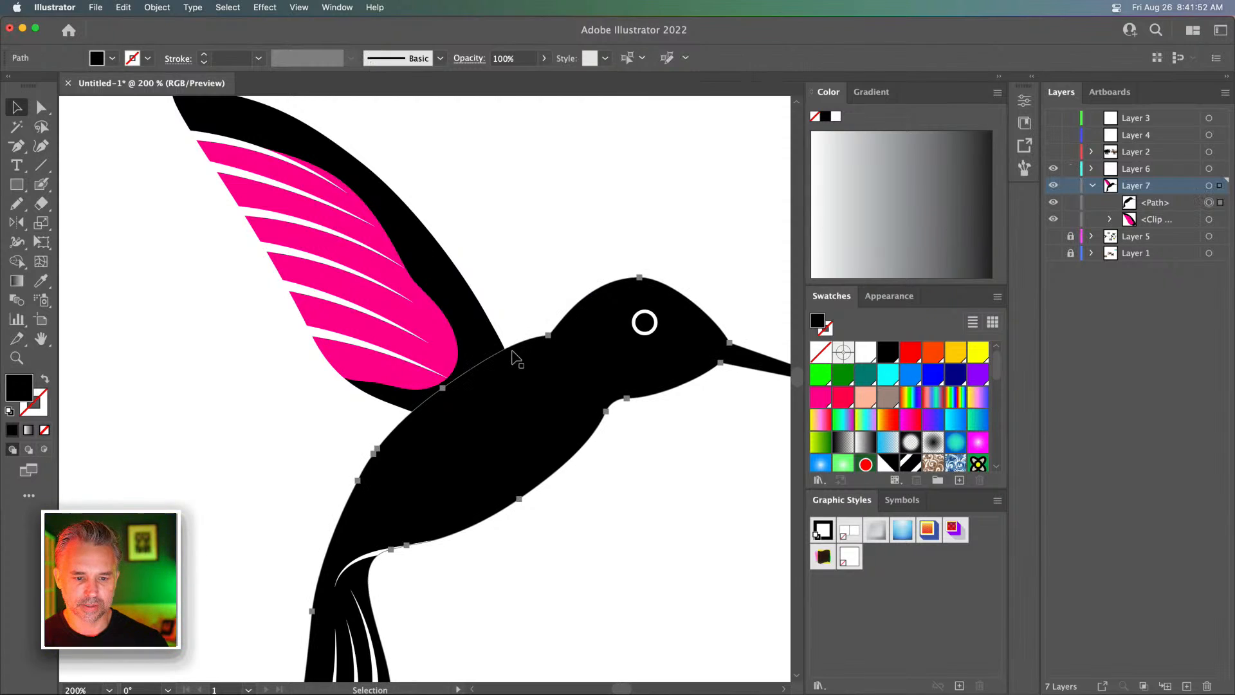
pyautogui.click(453, 263)
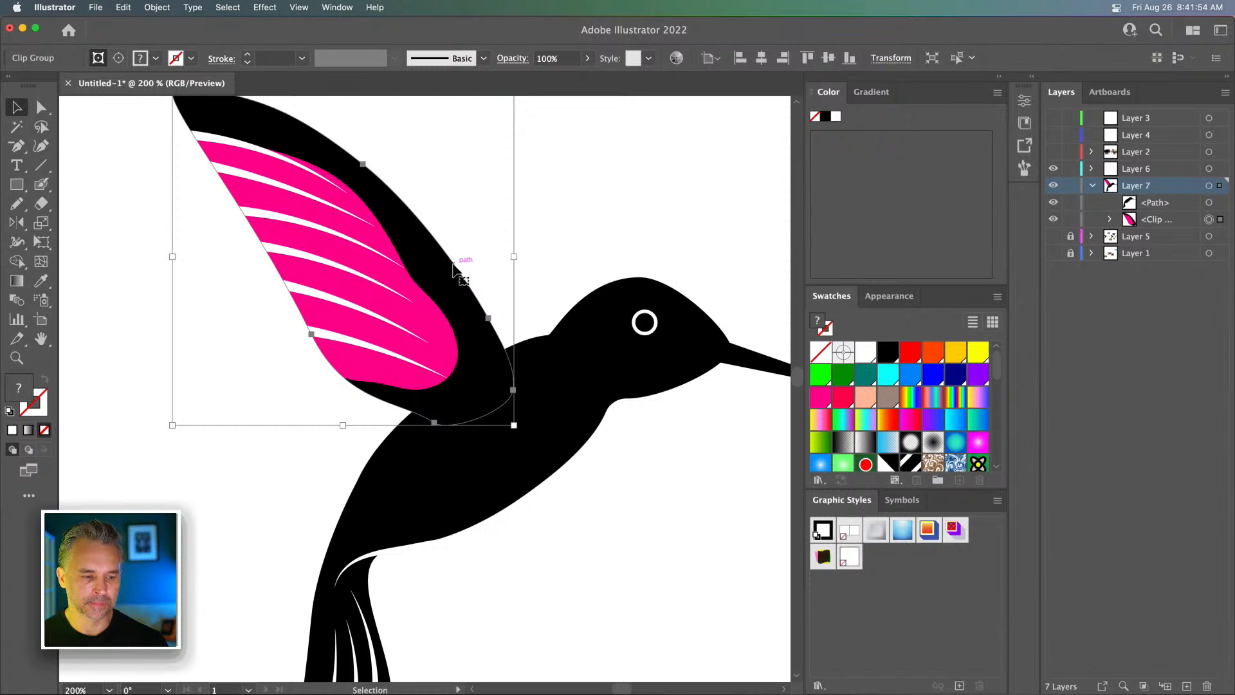
pyautogui.doubleClick(453, 264)
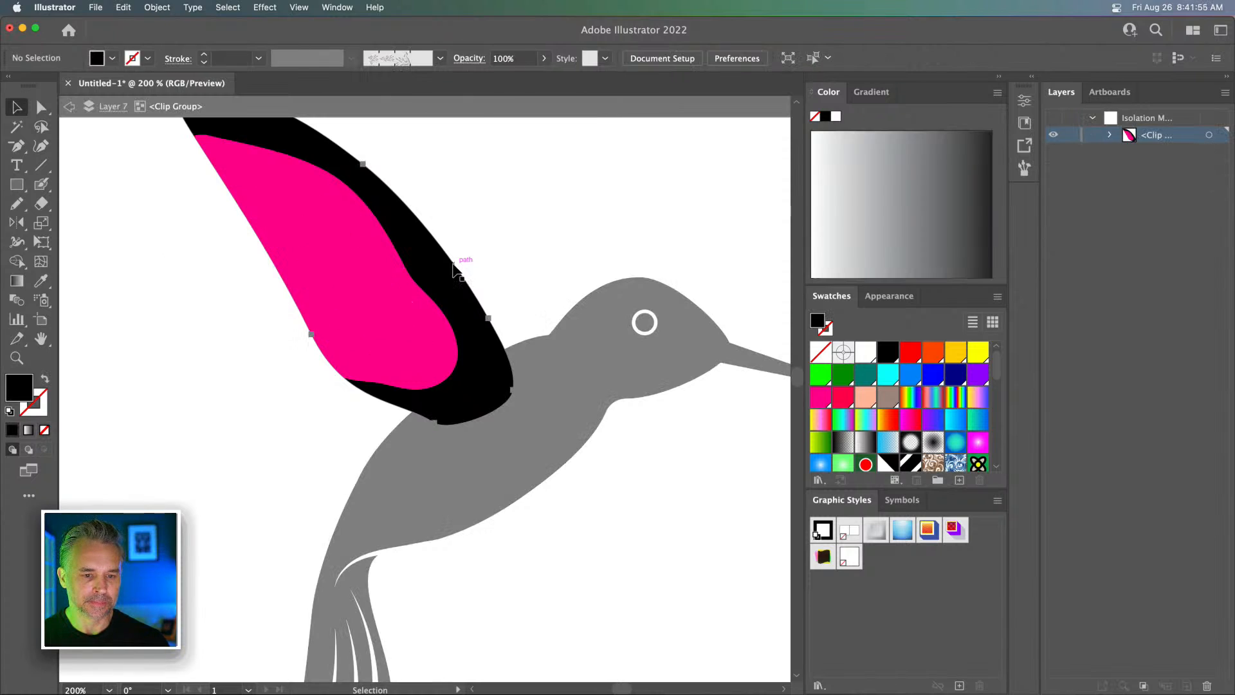
pyautogui.click(867, 376)
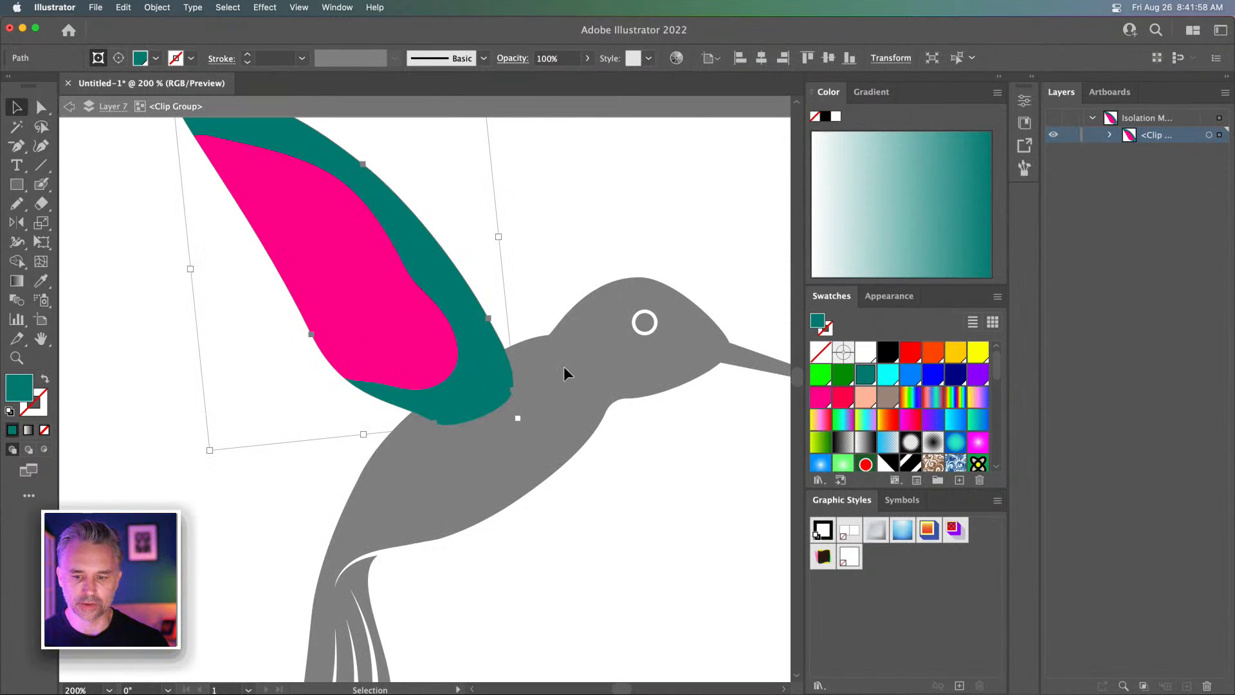
# Exit isolation mode and fill the united body, tail and beak shape with the same teal as the wing
pyautogui.doubleClick(587, 367)
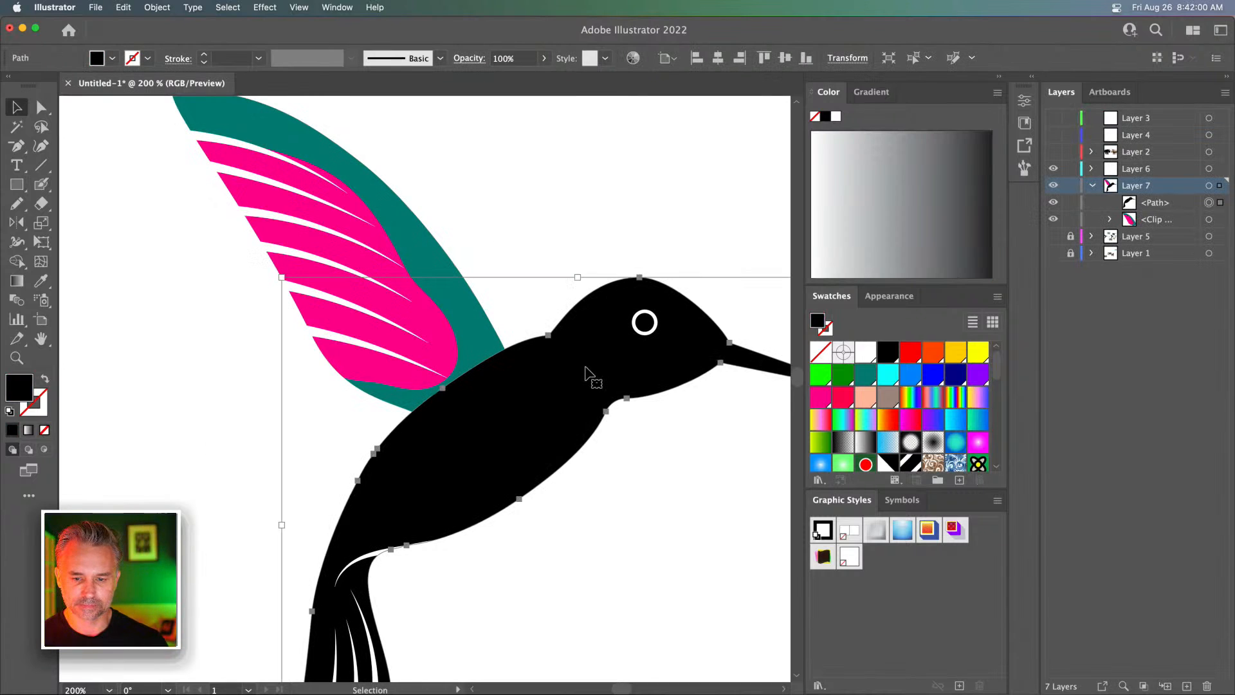
pyautogui.click(861, 371)
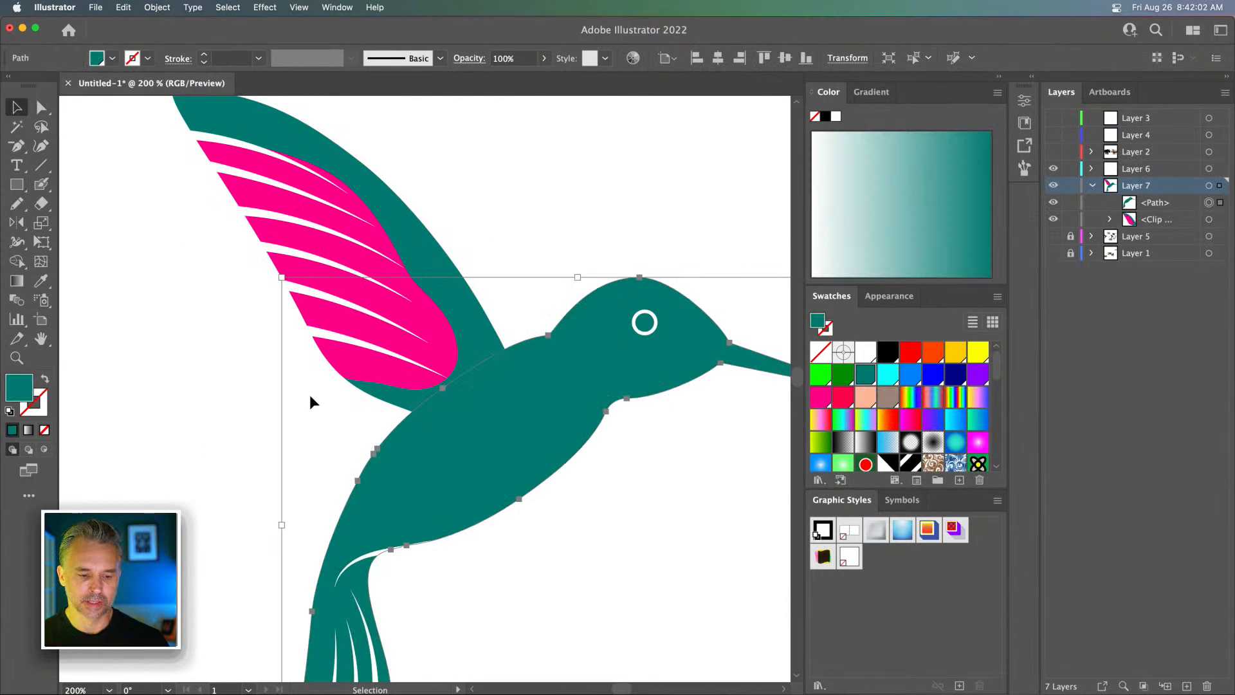
pyautogui.press('super+1')
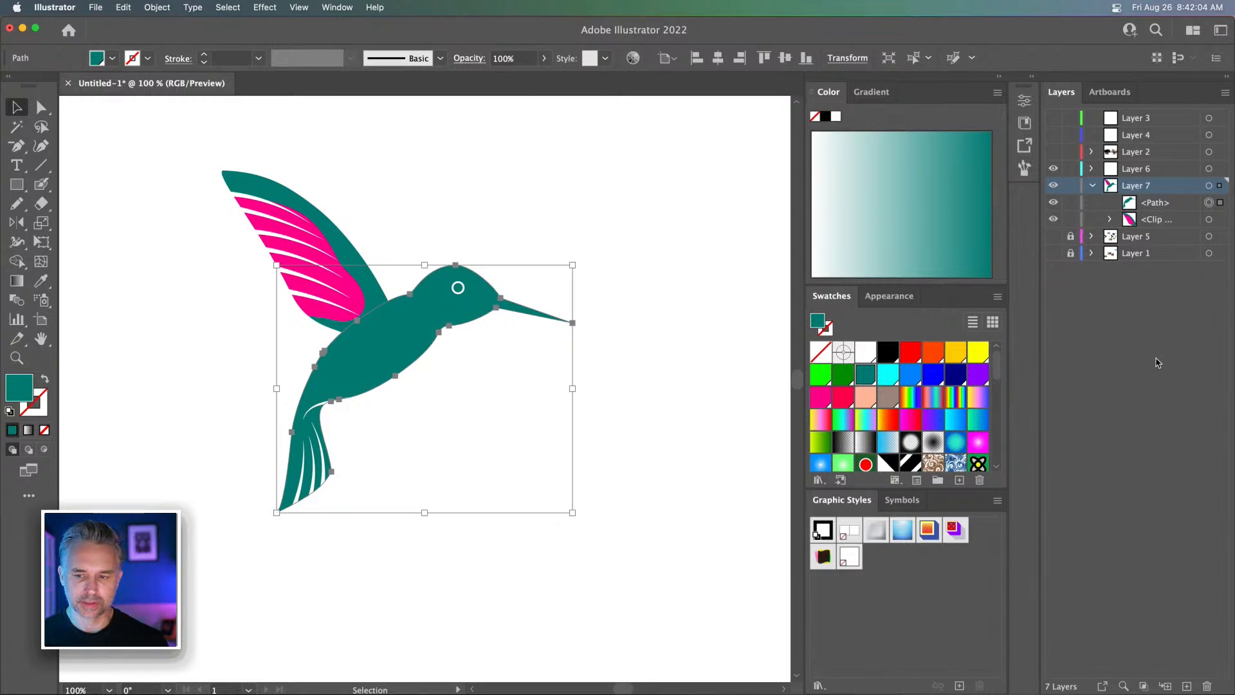
# Show Layer 5 and examine the feather and tail colors in the reference photos around the hummingbird
pyautogui.click(1053, 236)
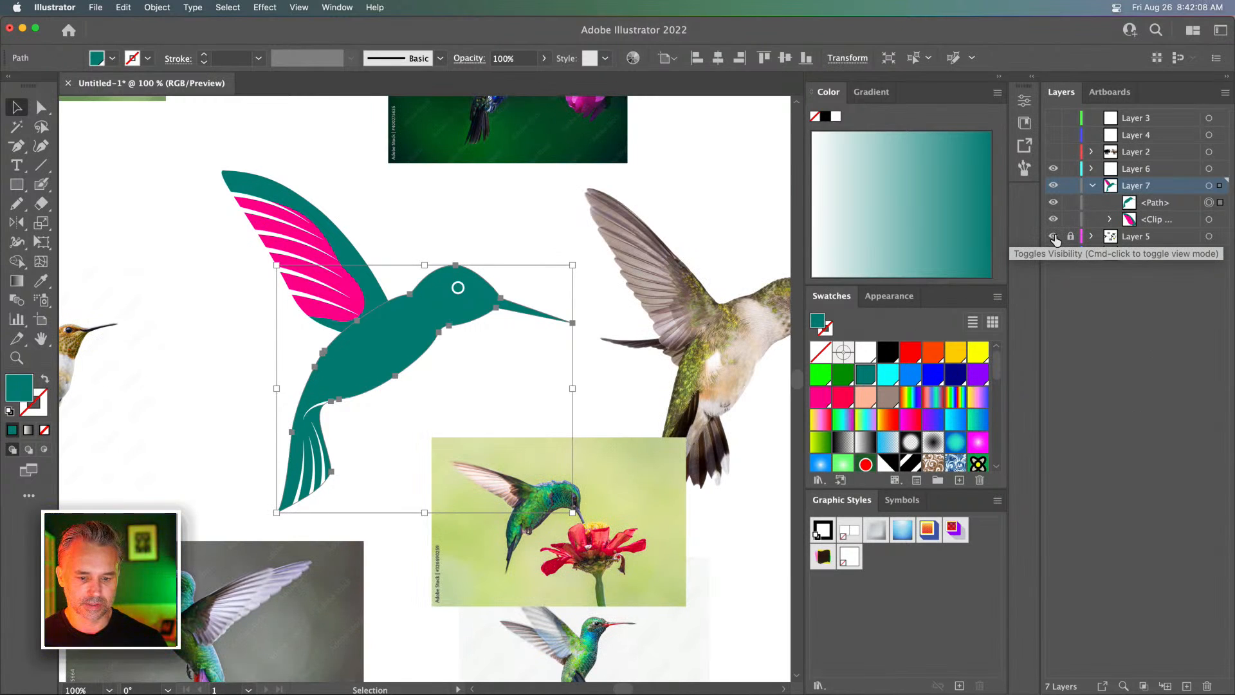
pyautogui.moveTo(504, 288); pyautogui.dragTo(491, 492)
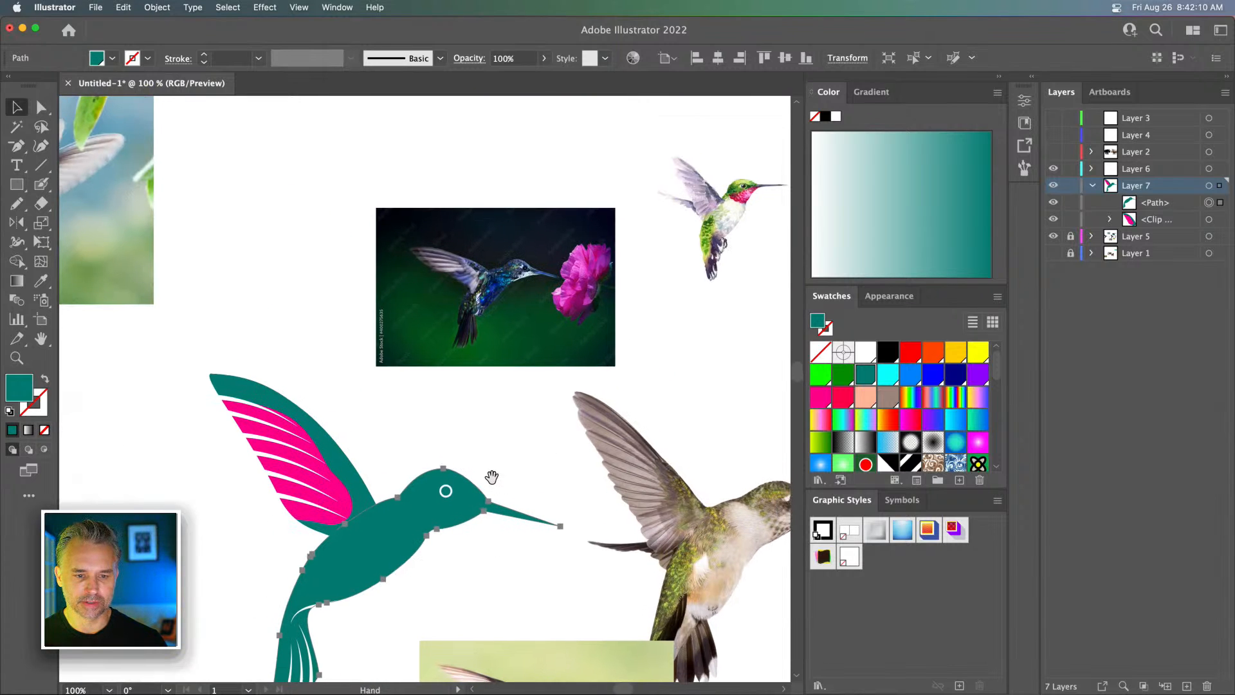
pyautogui.moveTo(394, 504); pyautogui.dragTo(306, 576)
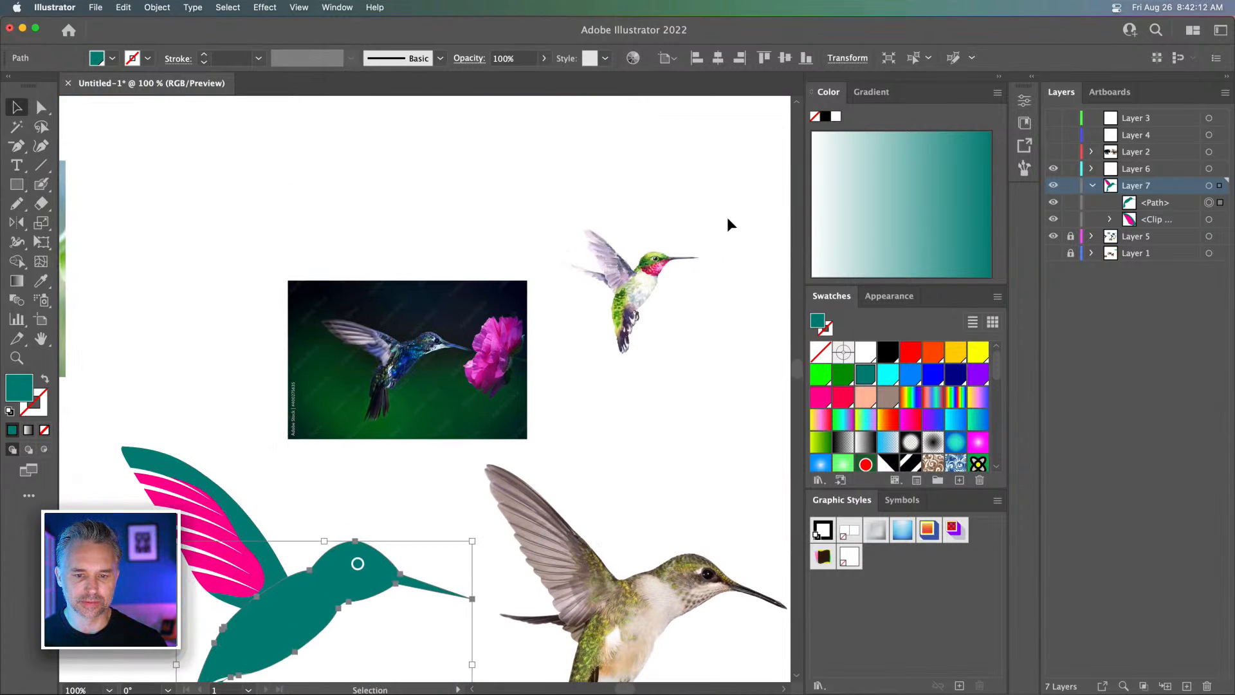
pyautogui.moveTo(424, 539); pyautogui.dragTo(482, 220)
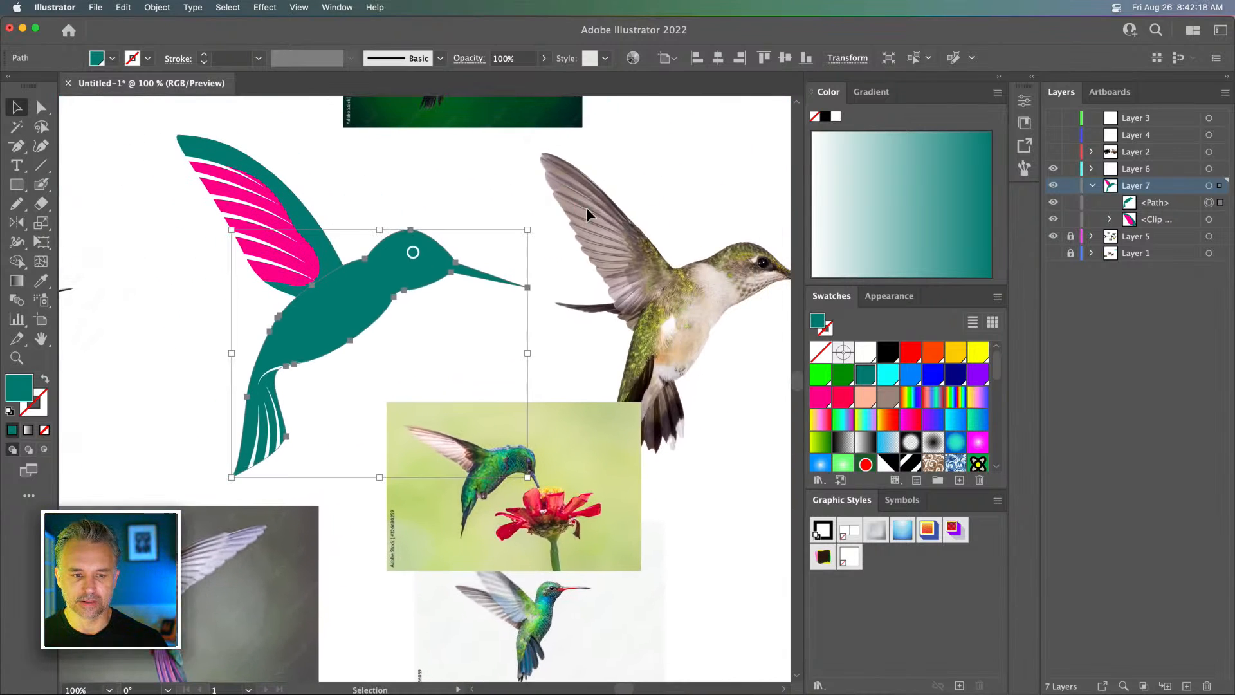
pyautogui.moveTo(327, 427); pyautogui.dragTo(544, 322)
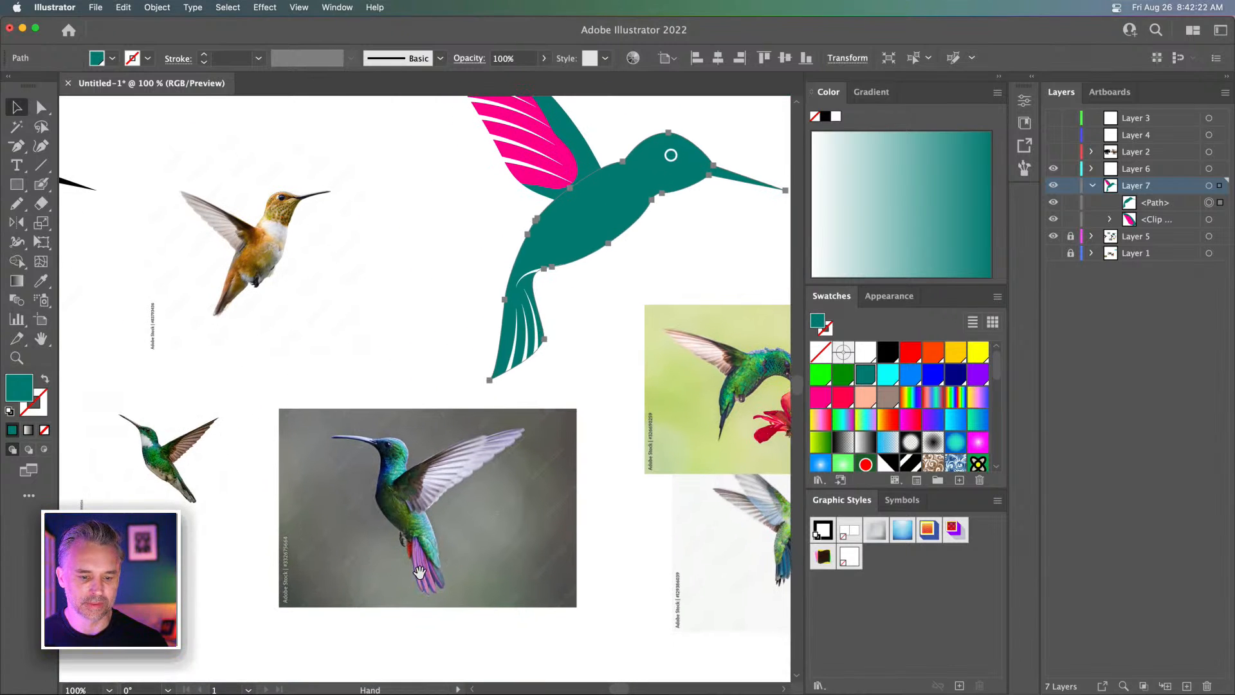
pyautogui.moveTo(443, 318); pyautogui.dragTo(631, 419)
pyautogui.press('super+equal')
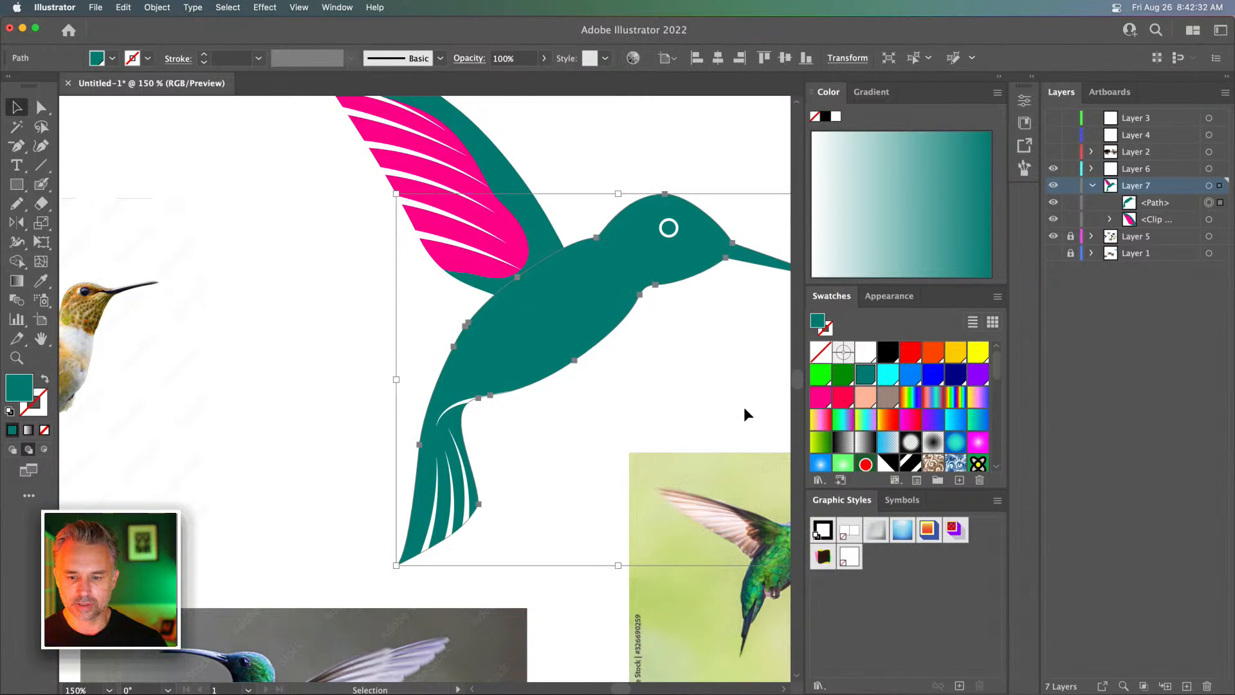
pyautogui.moveTo(41, 185); pyautogui.dragTo(96, 203)
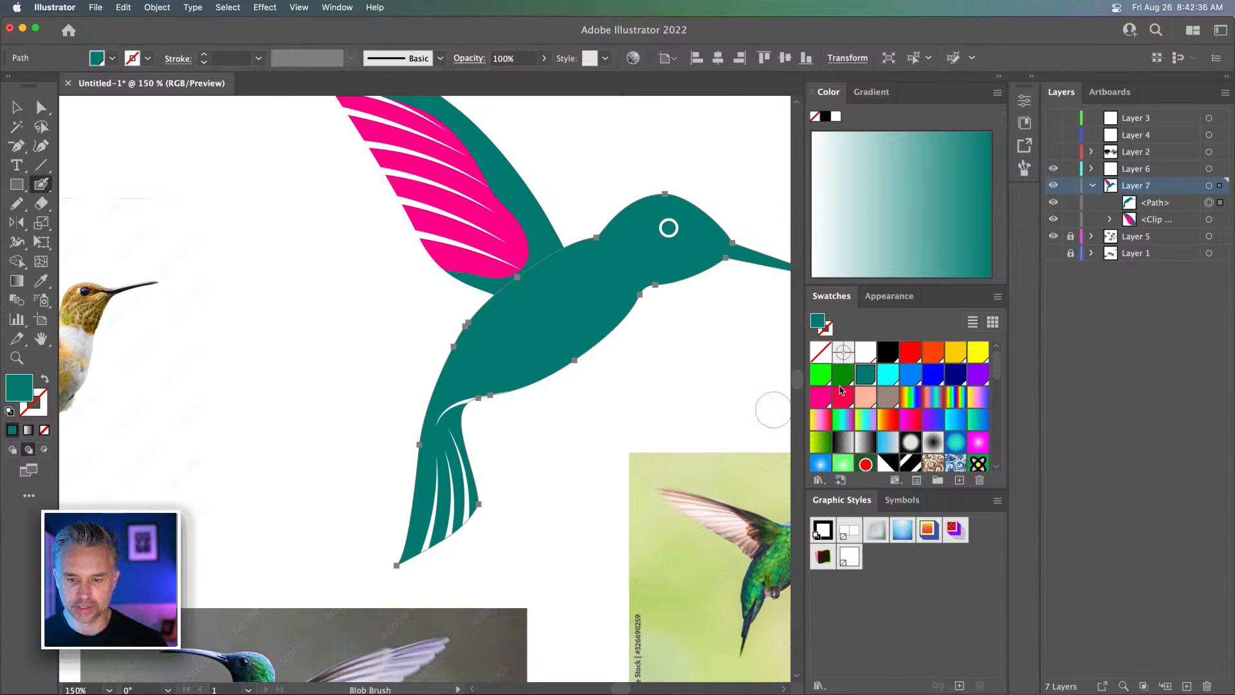
pyautogui.click(841, 392)
pyautogui.press('super+z')
pyautogui.click(16, 109)
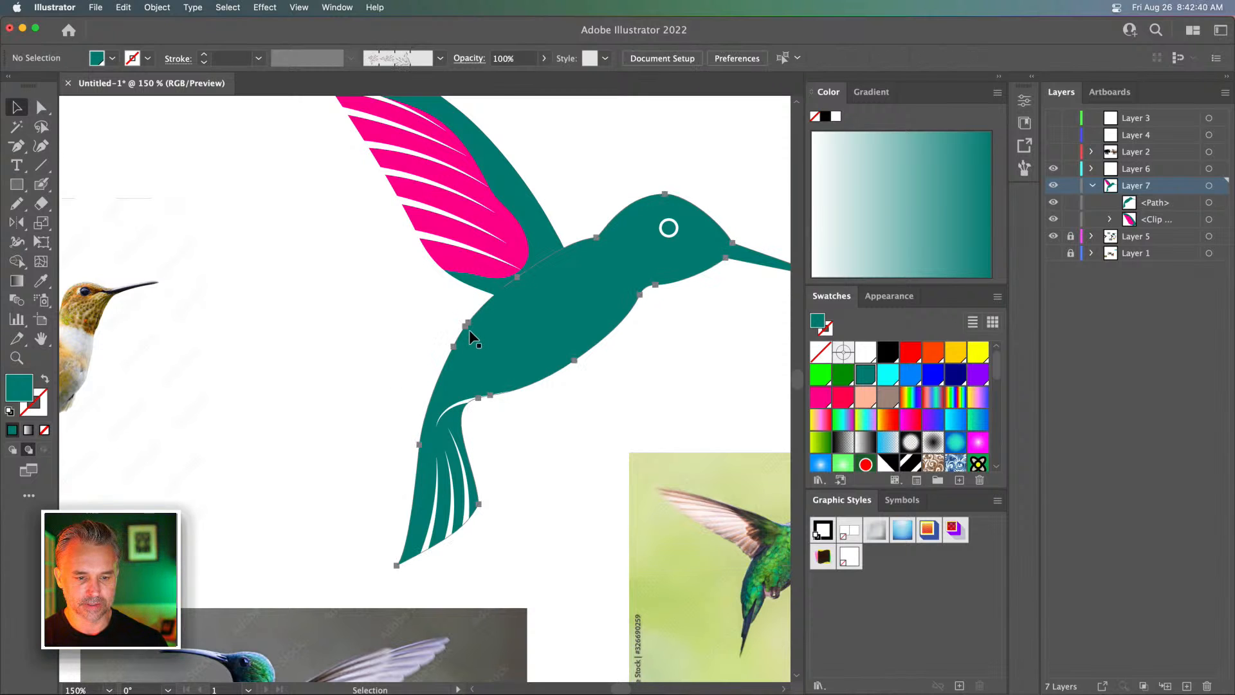
pyautogui.click(41, 185)
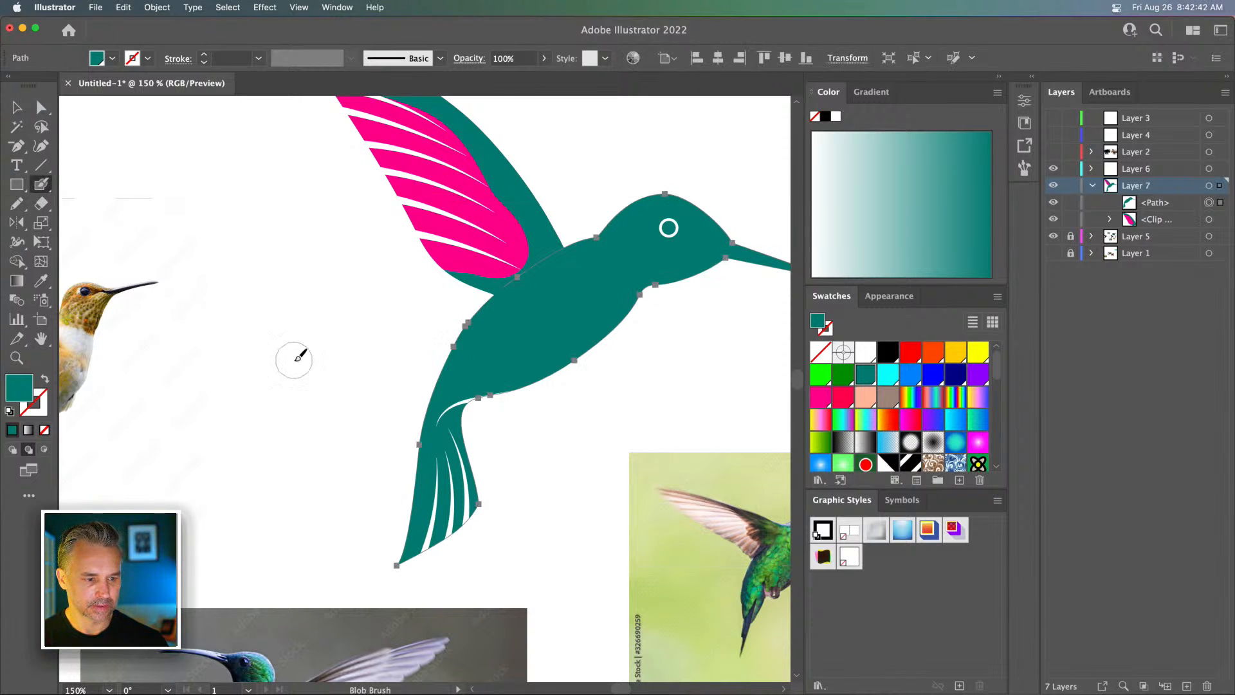
pyautogui.click(508, 446)
pyautogui.press('super+z')
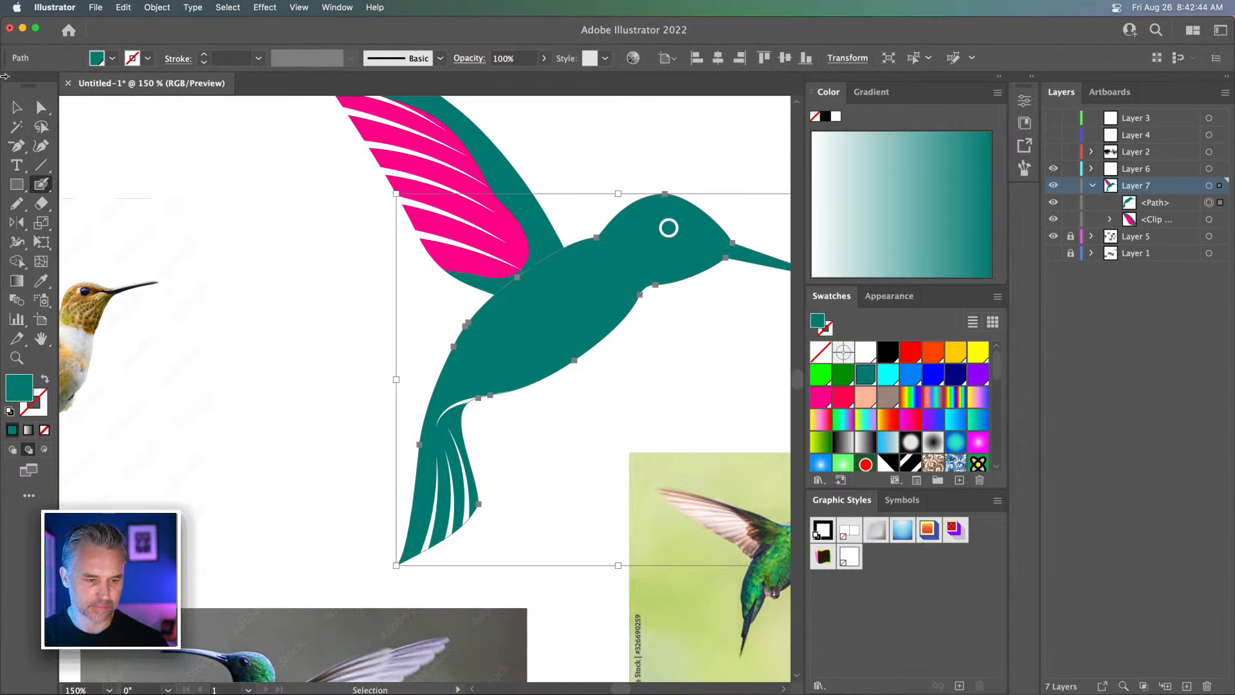
pyautogui.click(14, 107)
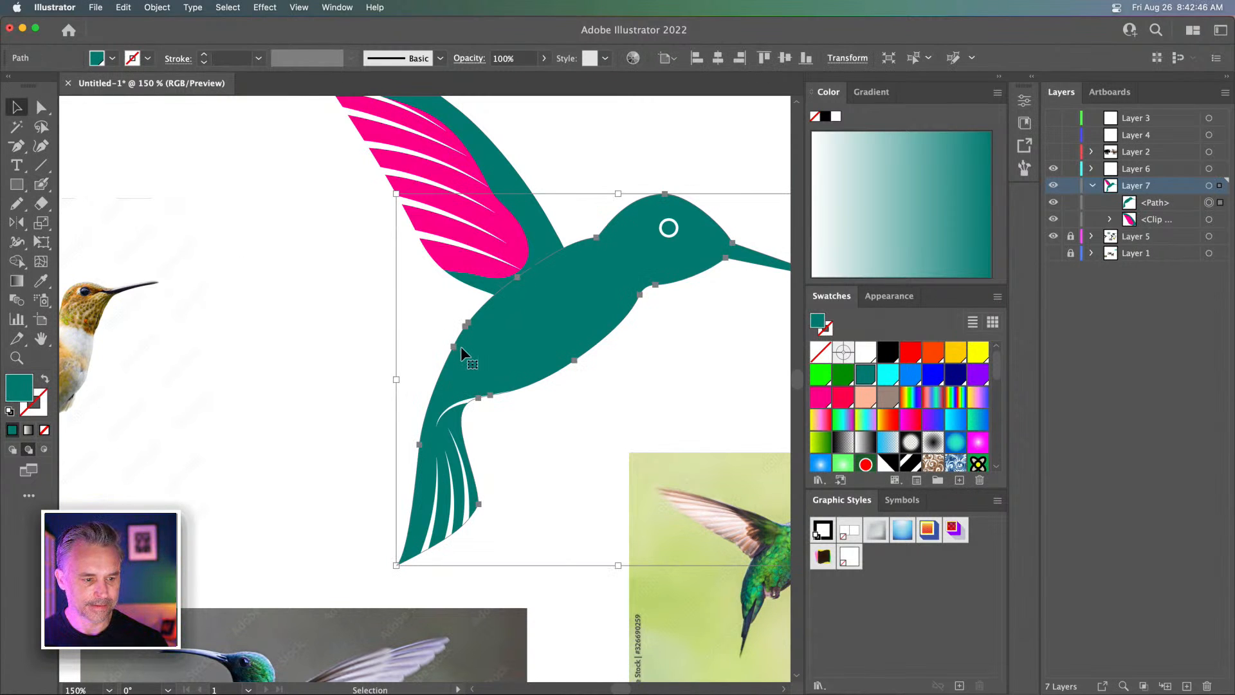
# Check the teal body path on its own in isolation mode, exit isolation and select the body
pyautogui.doubleClick(461, 346)
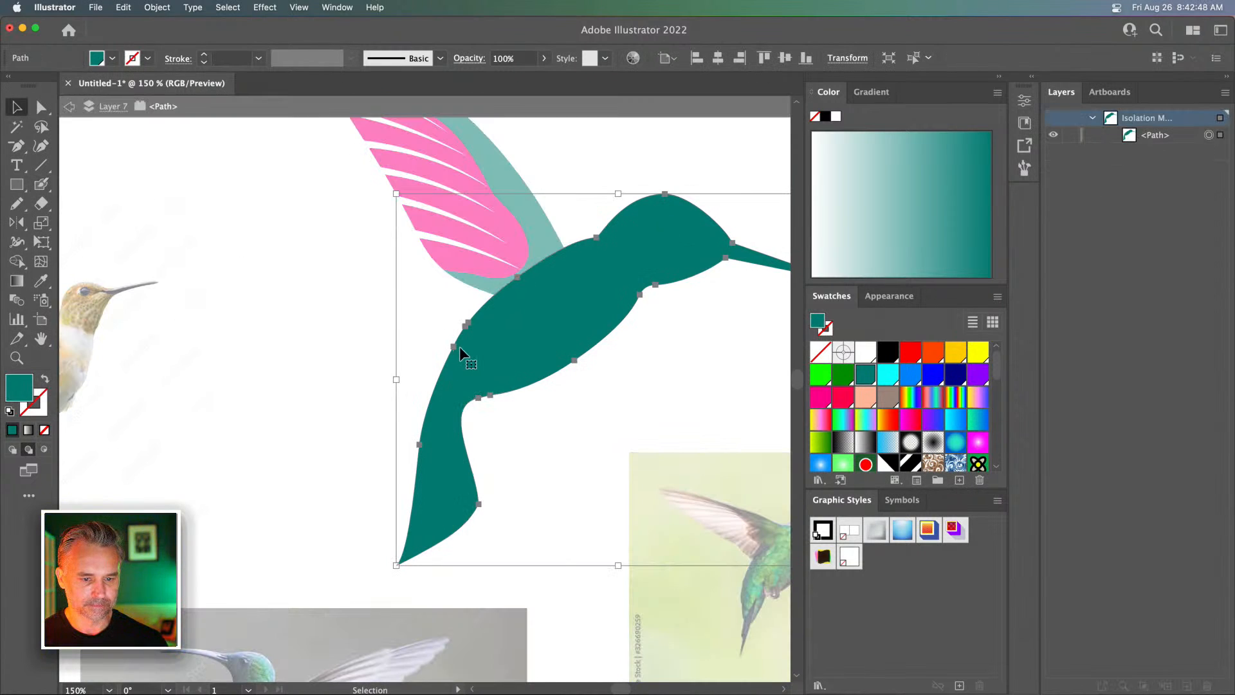
pyautogui.doubleClick(350, 337)
pyautogui.click(454, 347)
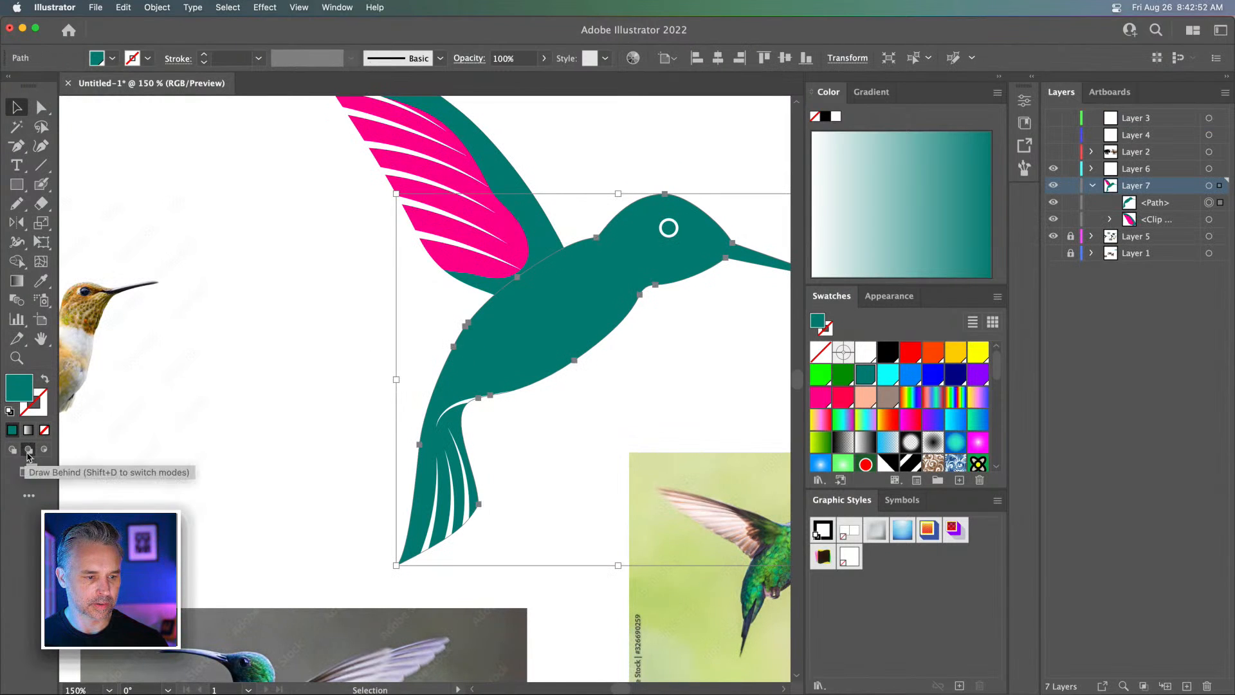
# Try a Blob Brush stroke beside the tail in Draw Behind mode, undo it and return to Draw Normal
pyautogui.click(38, 185)
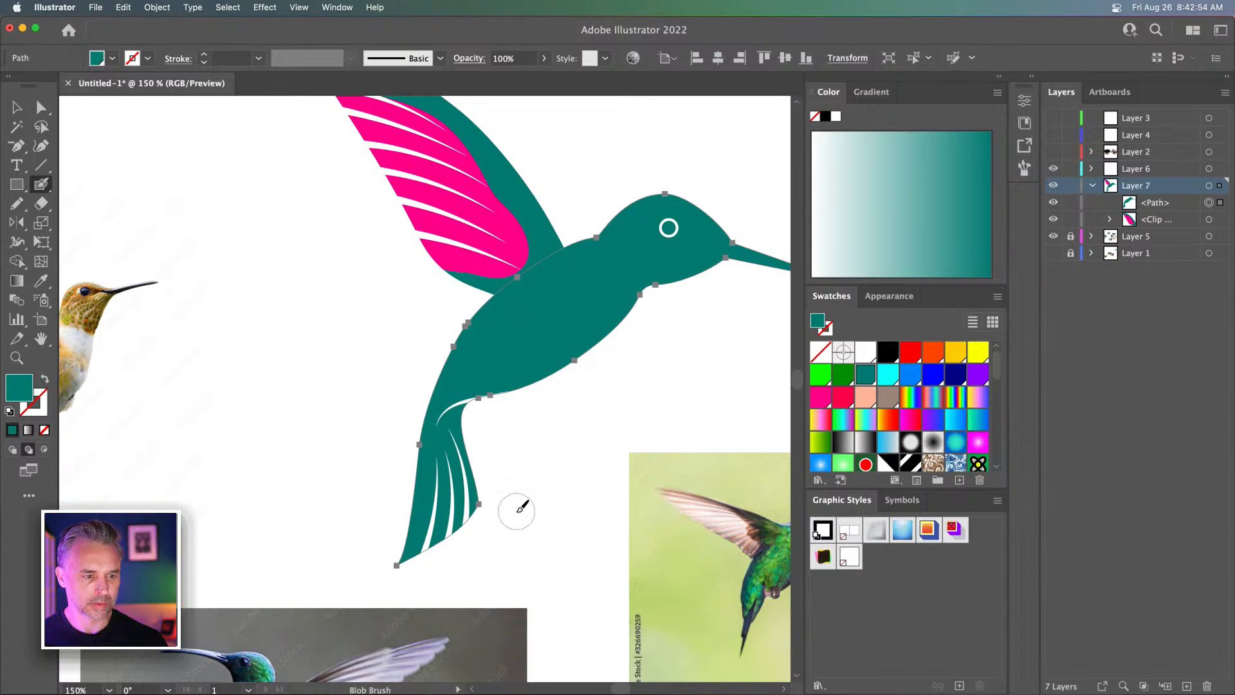
pyautogui.moveTo(466, 456); pyautogui.dragTo(438, 473)
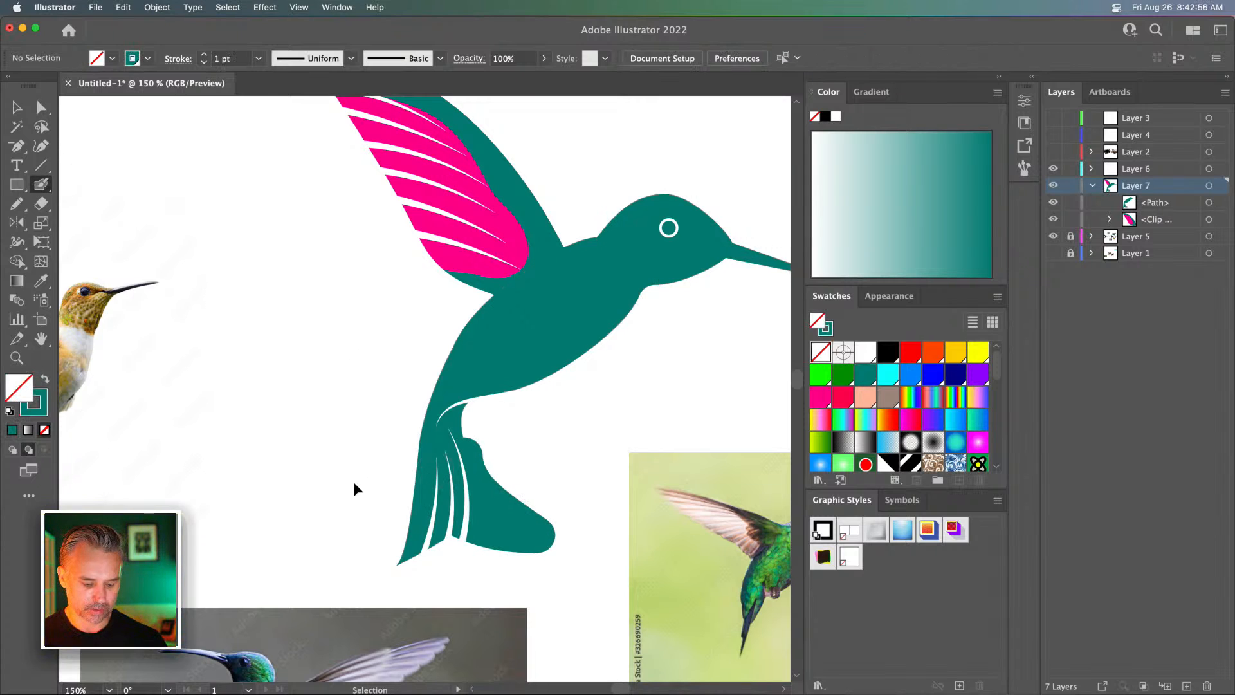
pyautogui.press('super+z')
pyautogui.click(17, 108)
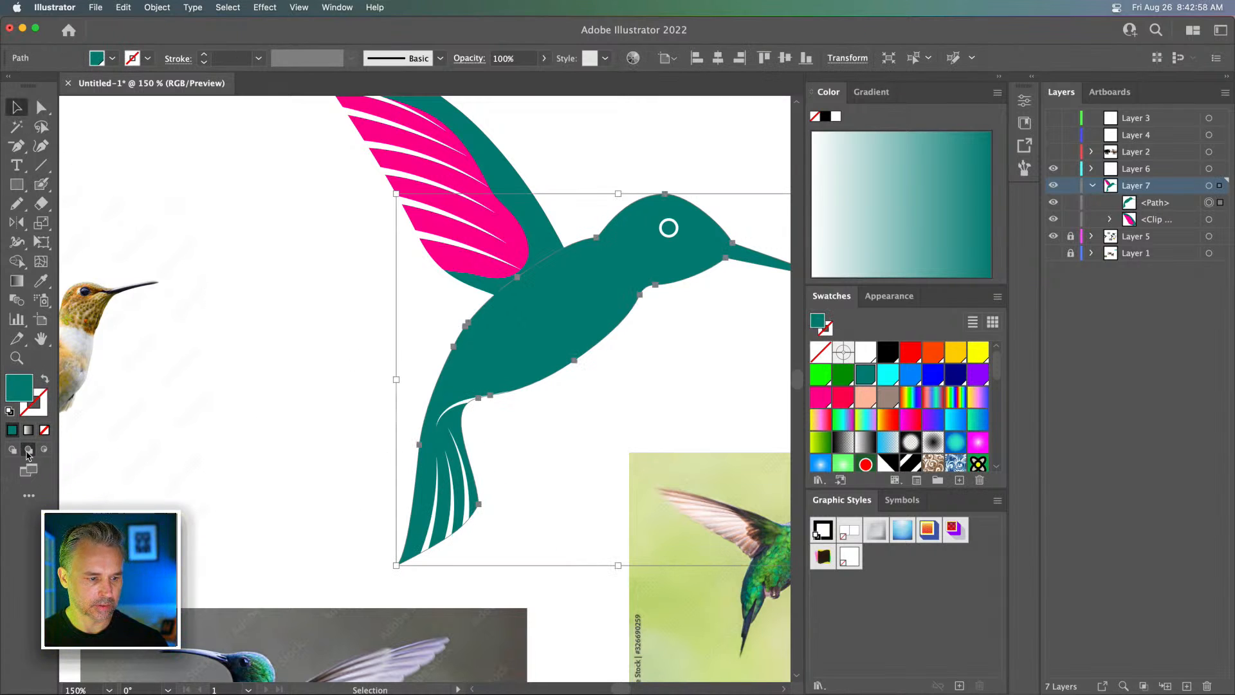
pyautogui.click(15, 450)
pyautogui.click(226, 418)
pyautogui.click(450, 375)
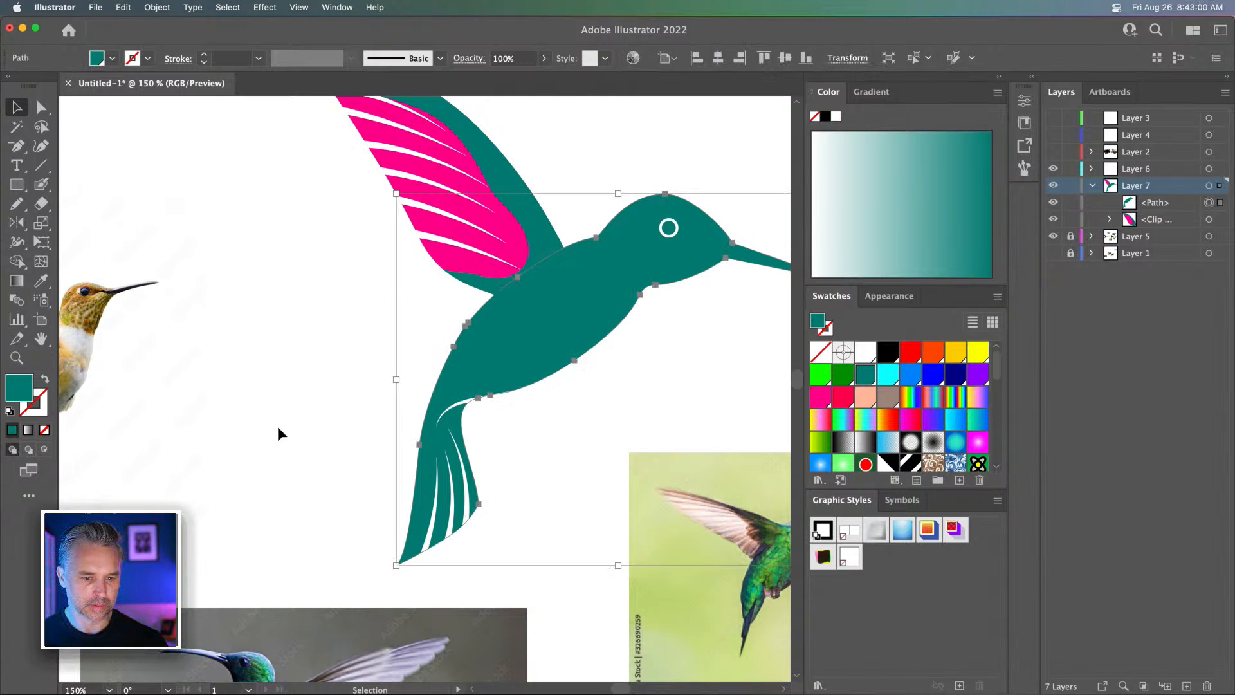
# Try the Blob Brush with the peach swatch in Draw Behind mode and undo it, keeping the body selected
pyautogui.click(27, 450)
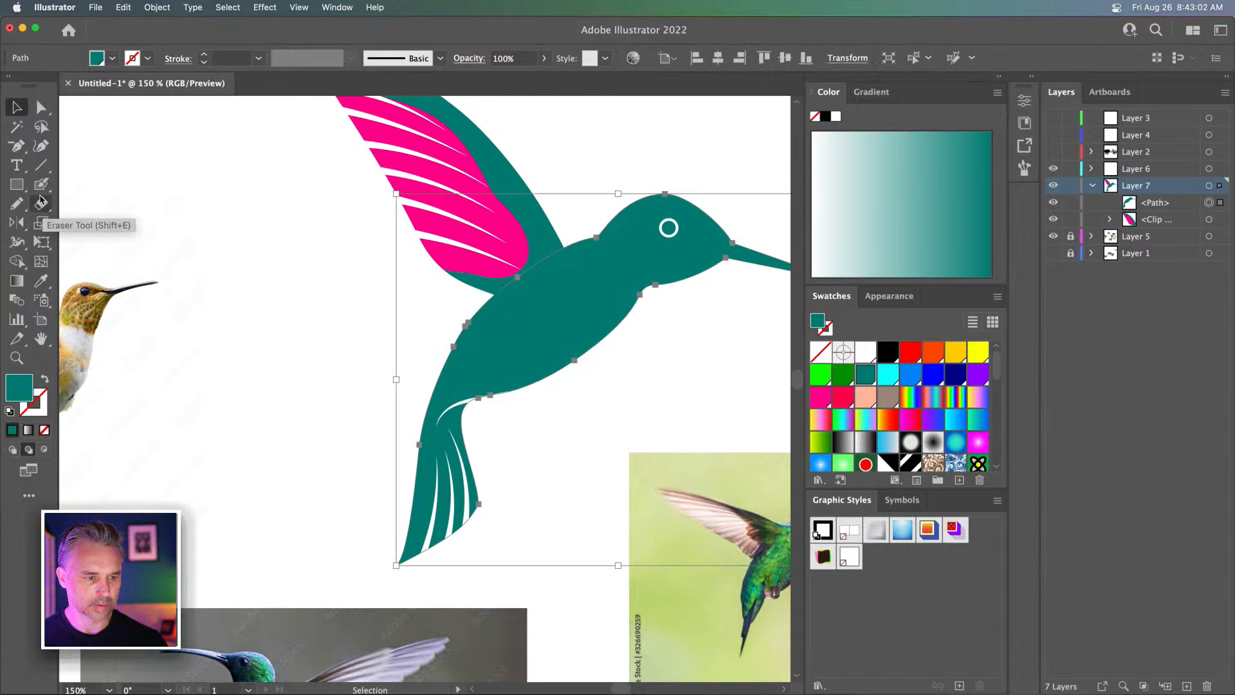
pyautogui.click(41, 184)
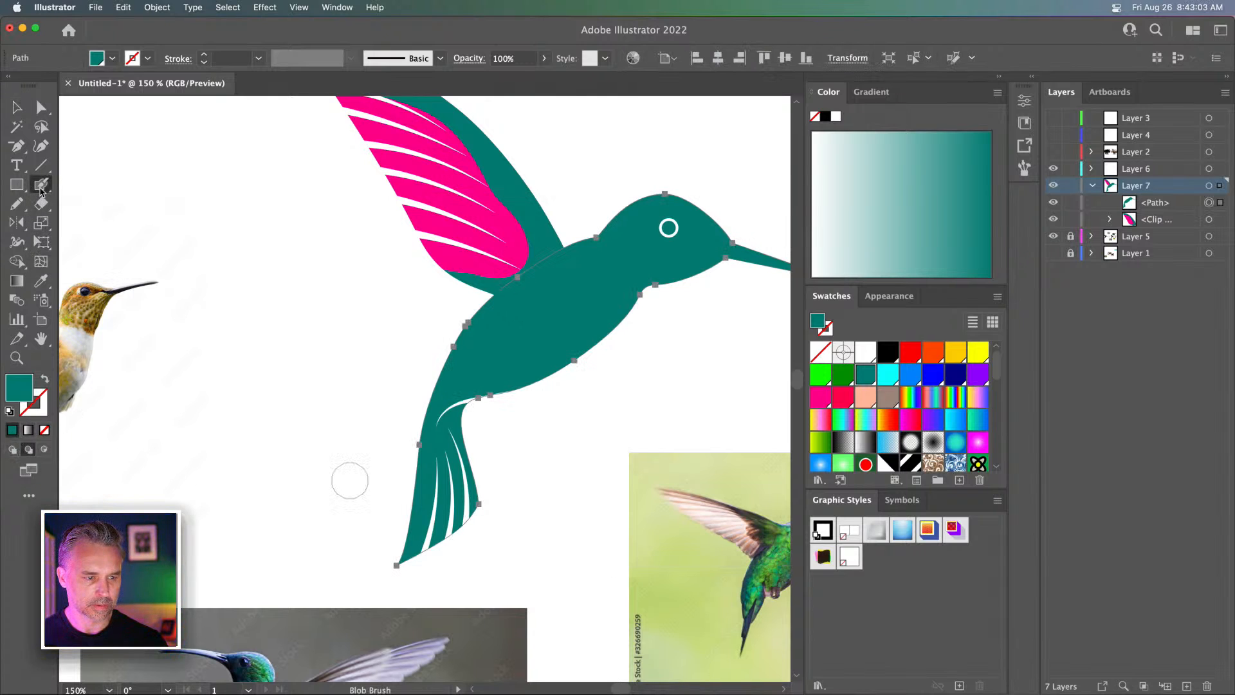
pyautogui.click(866, 398)
pyautogui.press('super+z')
pyautogui.click(18, 106)
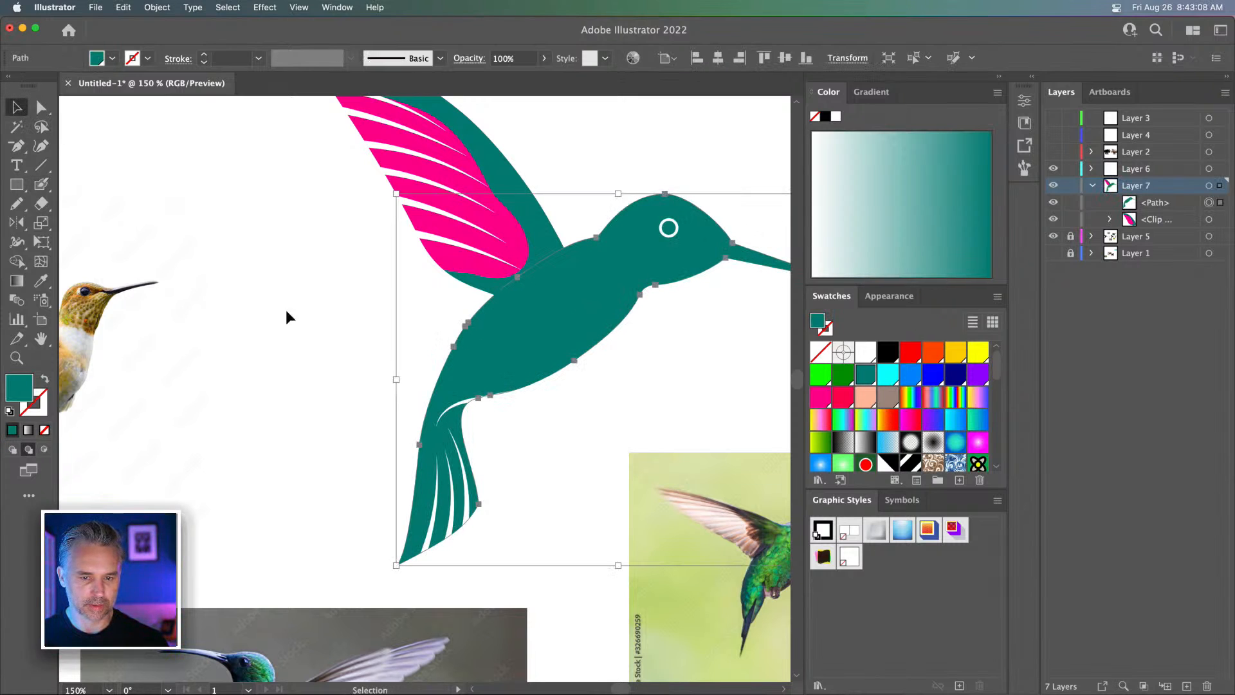
# Turn on Draw Inside mode for the selected teal body and deselect it
pyautogui.moveTo(287, 314); pyautogui.dragTo(378, 235)
pyautogui.press('super+equal')
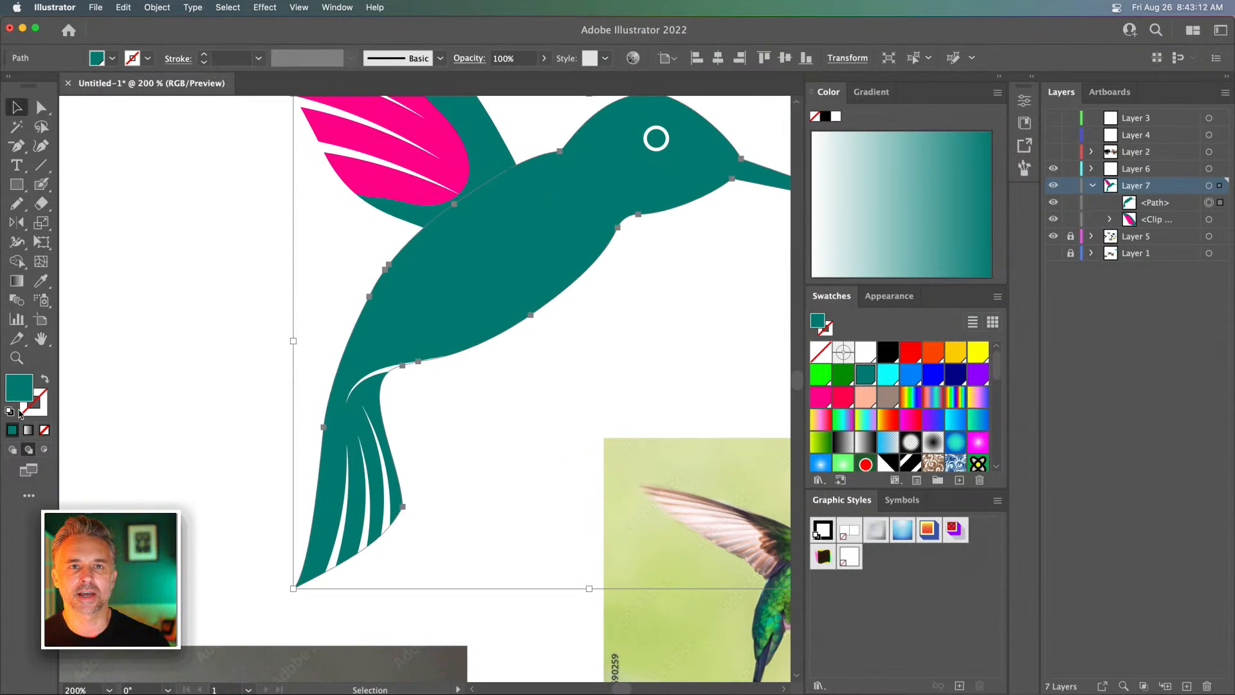
pyautogui.click(28, 451)
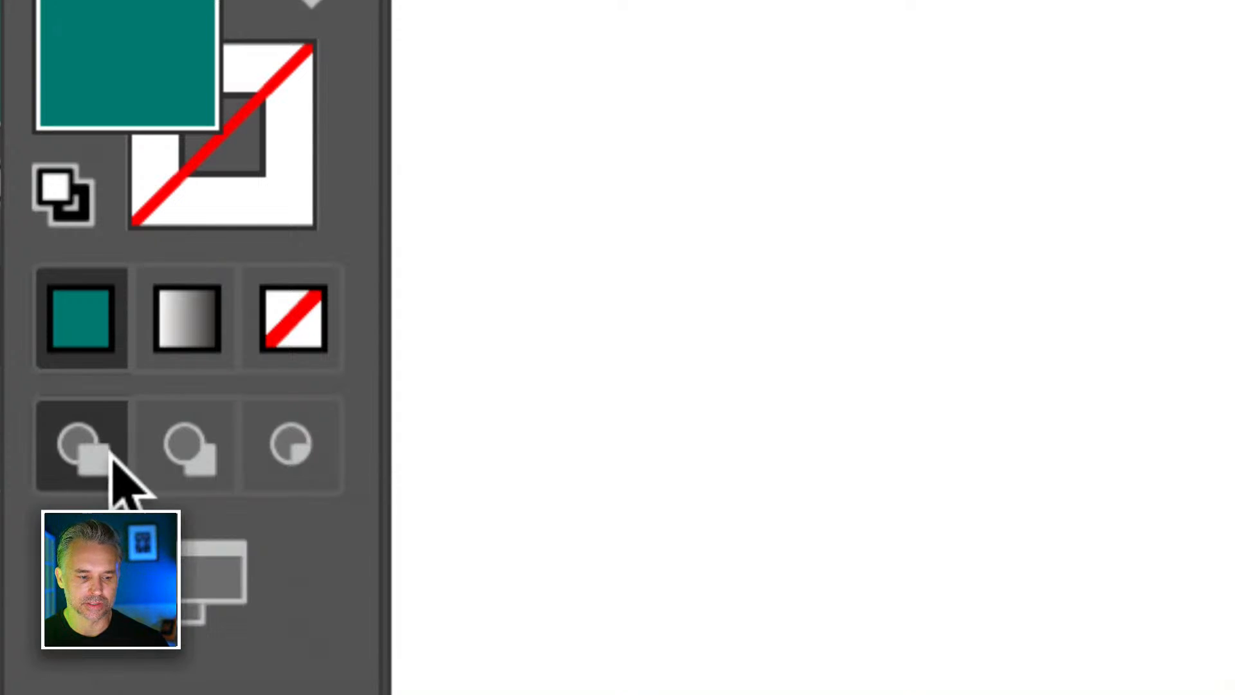
pyautogui.click(264, 467)
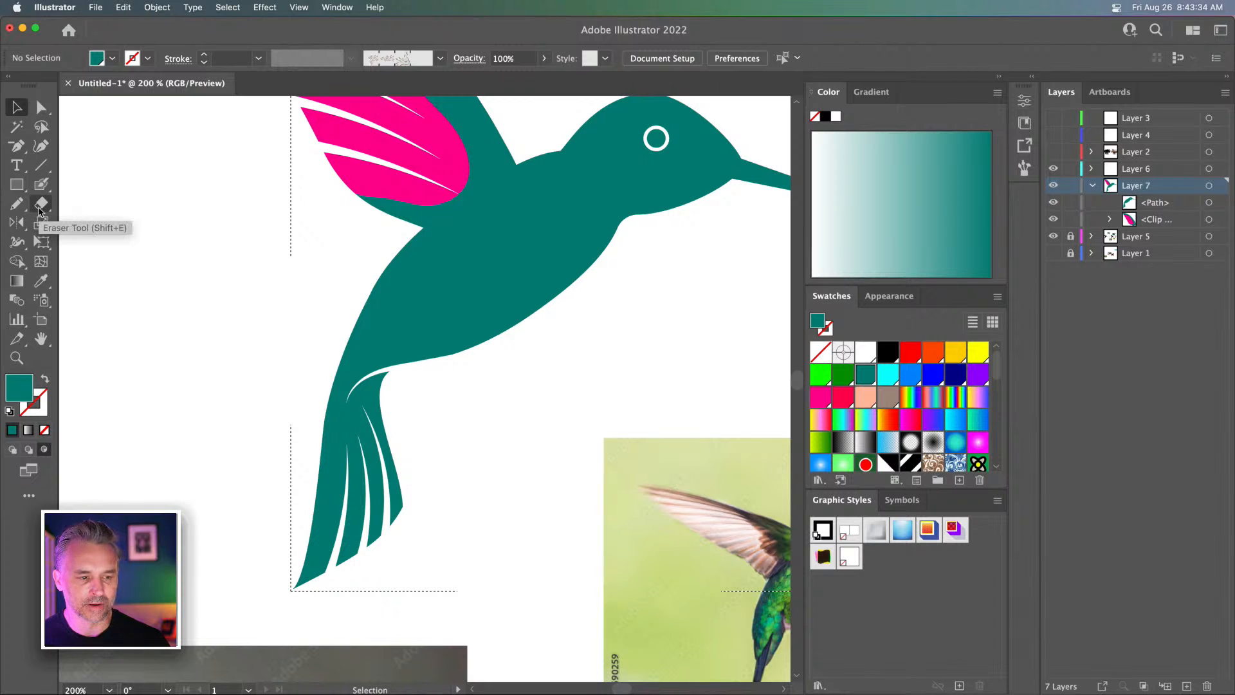
# Paint the inner tail feathers purple inside the body with the Blob Brush
pyautogui.click(42, 185)
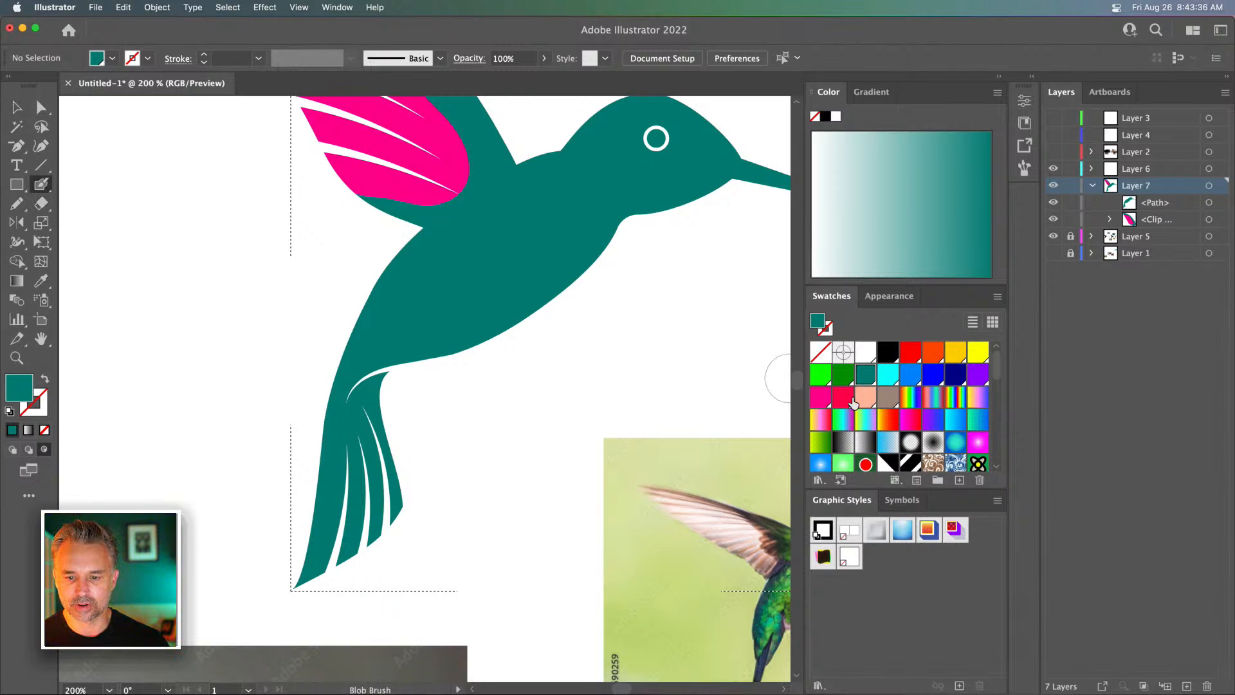
pyautogui.click(975, 377)
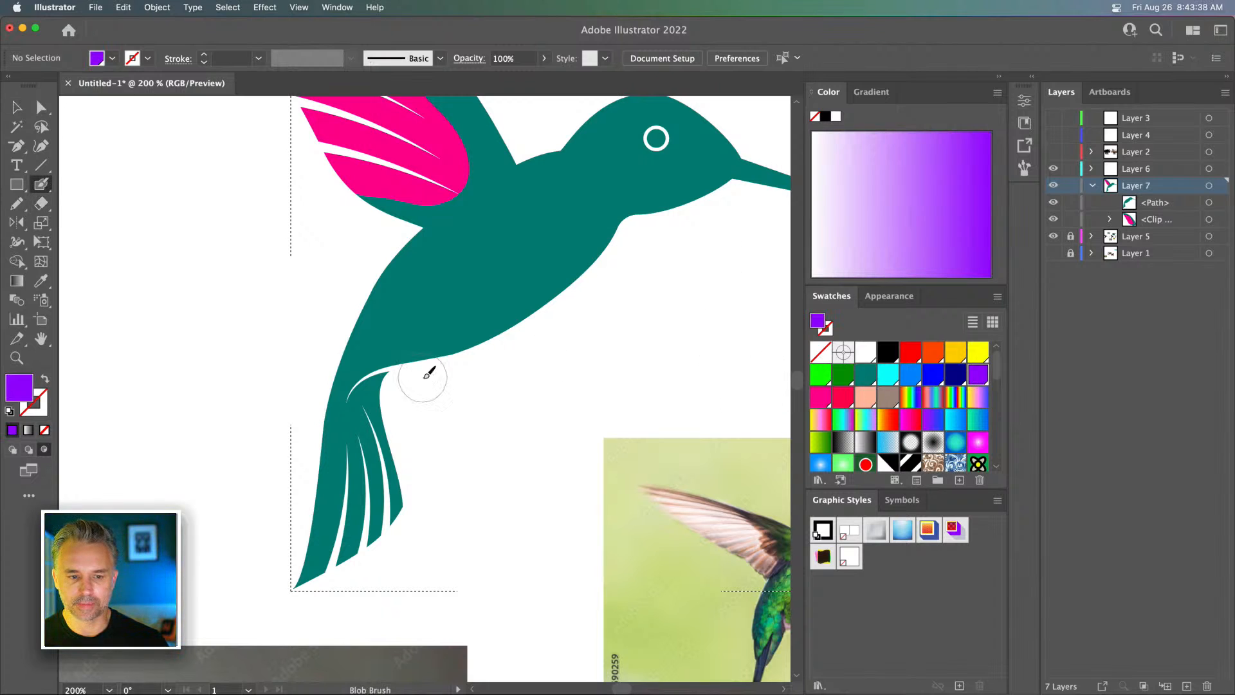
pyautogui.click(388, 393)
pyautogui.moveTo(392, 391)
pyautogui.mouseDown()
pyautogui.moveTo(368, 523)
pyautogui.moveTo(350, 570)
pyautogui.moveTo(382, 446)
pyautogui.moveTo(396, 455)
pyautogui.moveTo(393, 596)
pyautogui.mouseUp()
# Try a Blob Brush stroke along the belly with a pale peach fill swatch and undo it
pyautogui.scroll(5, 420, 309)
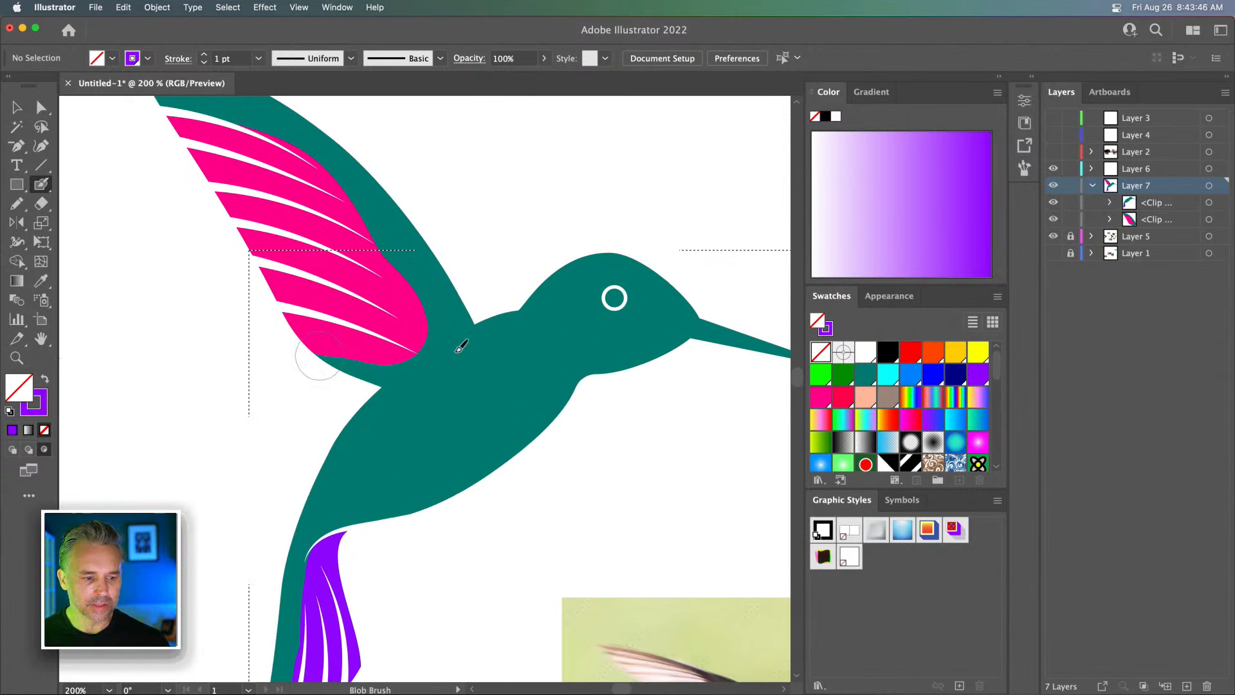
pyautogui.scroll(-5, 924, 390)
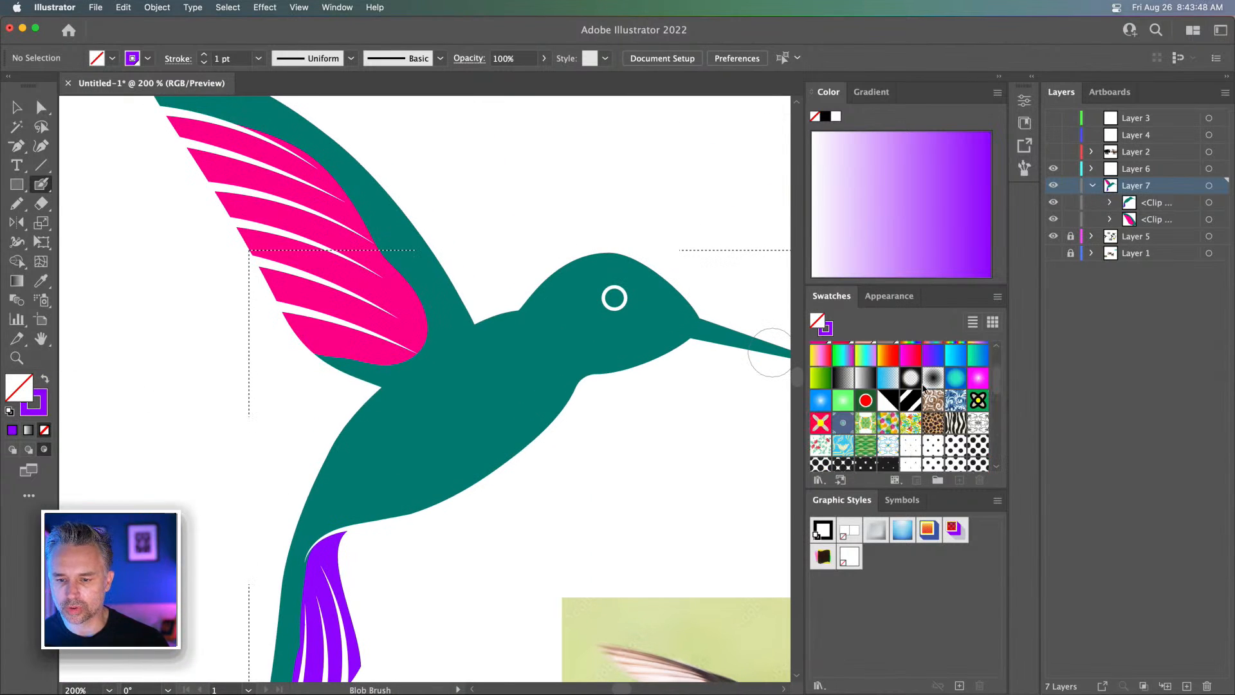
pyautogui.scroll(-10, 924, 389)
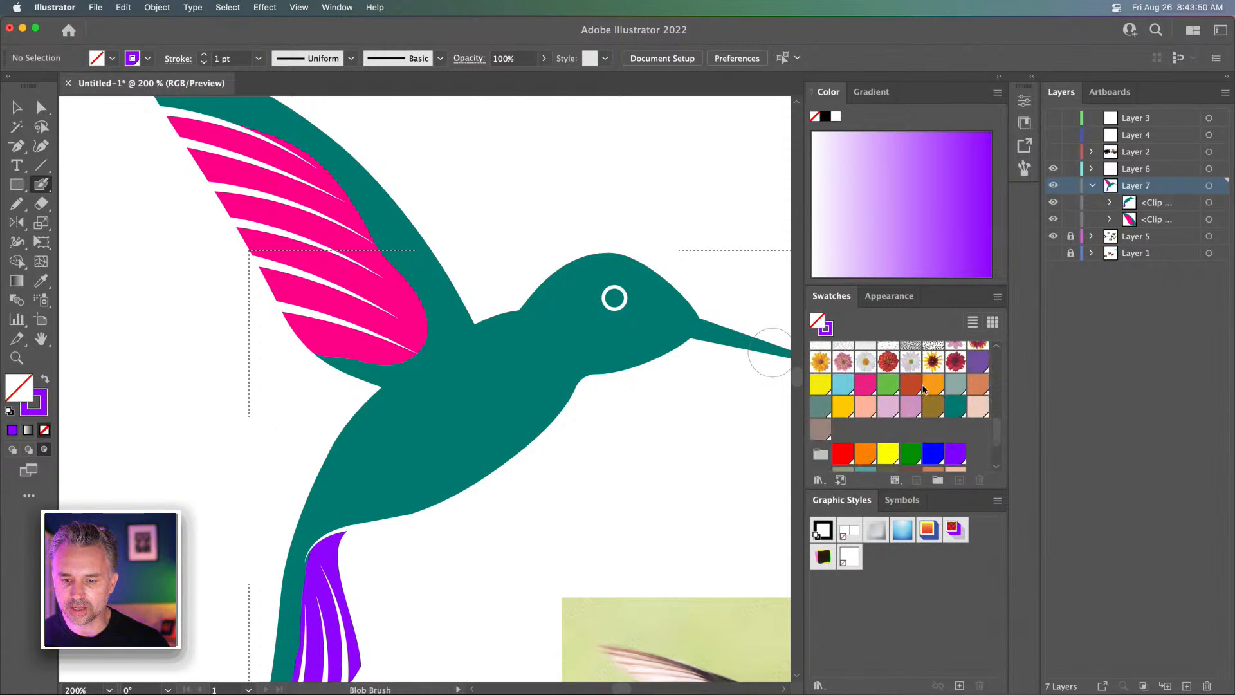
pyautogui.click(973, 411)
pyautogui.moveTo(585, 393)
pyautogui.mouseDown()
pyautogui.moveTo(538, 388)
pyautogui.moveTo(403, 504)
pyautogui.mouseUp()
pyautogui.press('super+z')
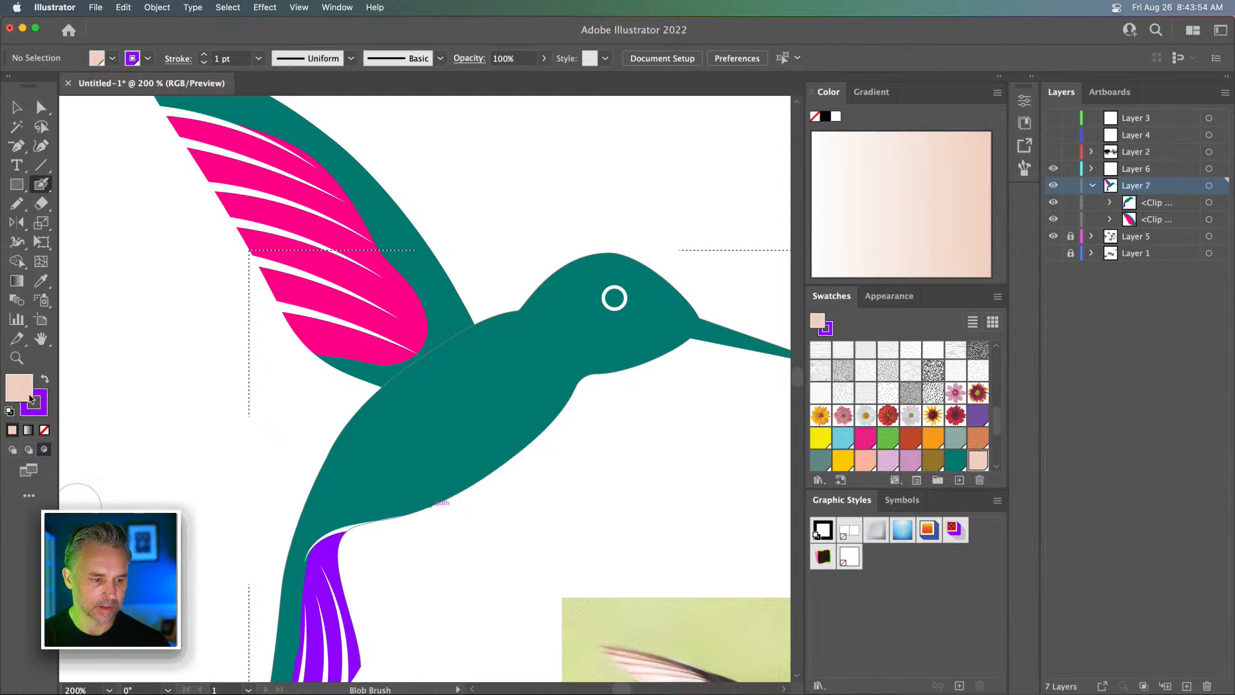
# Set the stroke color to peach and paint the whole belly inside the body with the Blob Brush
pyautogui.click(33, 403)
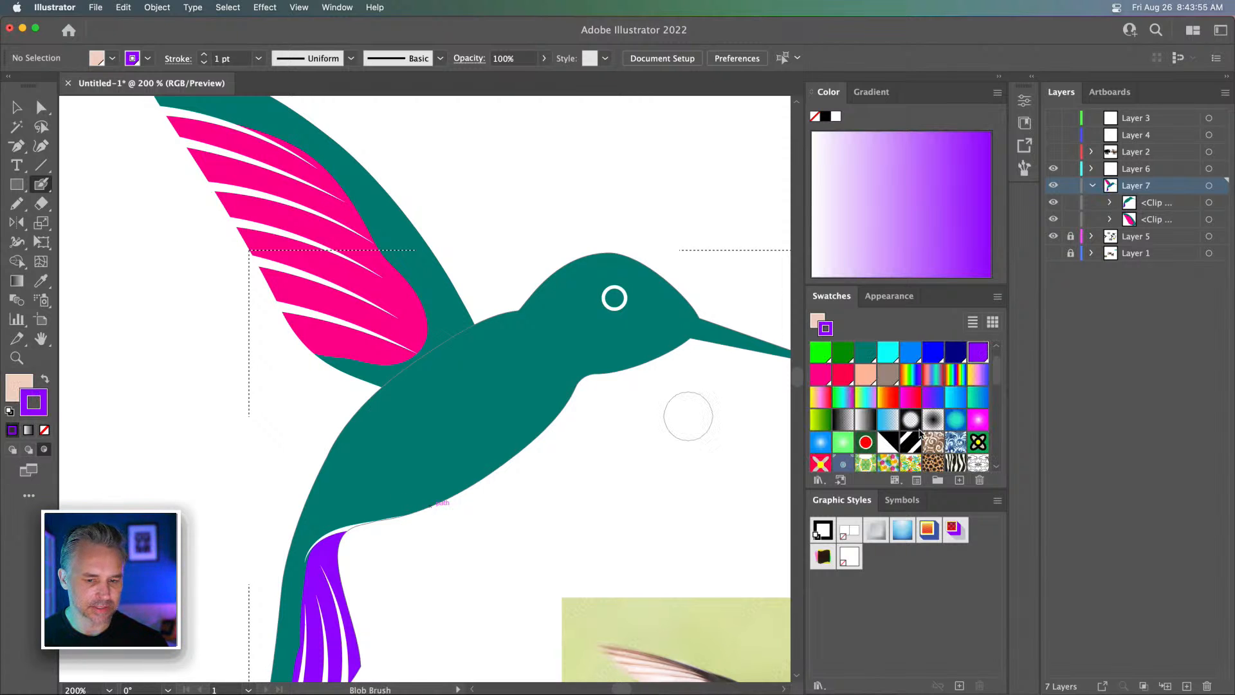
pyautogui.click(867, 380)
pyautogui.moveTo(582, 379)
pyautogui.mouseDown()
pyautogui.moveTo(465, 471)
pyautogui.moveTo(463, 443)
pyautogui.moveTo(534, 410)
pyautogui.moveTo(594, 417)
pyautogui.moveTo(524, 471)
pyautogui.moveTo(485, 457)
pyautogui.mouseUp()
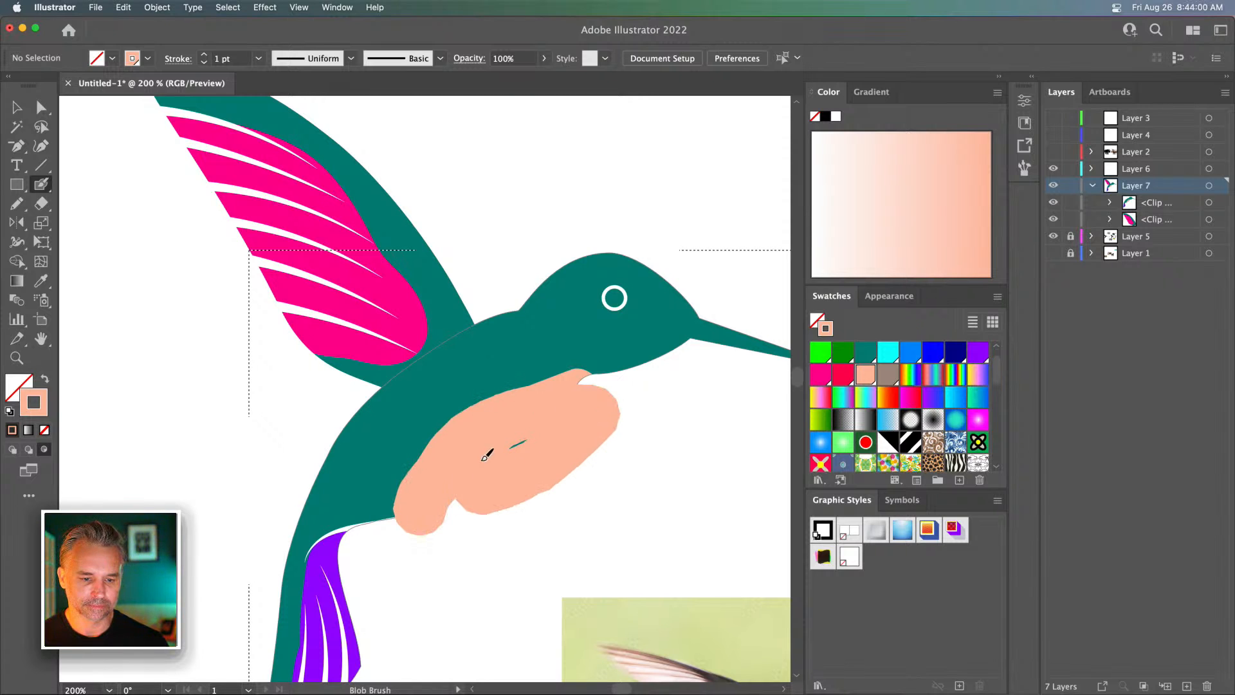
pyautogui.moveTo(593, 395)
pyautogui.mouseDown()
pyautogui.moveTo(510, 385)
pyautogui.moveTo(421, 508)
pyautogui.mouseUp()
# Check the bird against the reference photos and paint a pink throat band from below the beak to the top of the belly
pyautogui.press('super+minus')
pyautogui.press('super+minus')
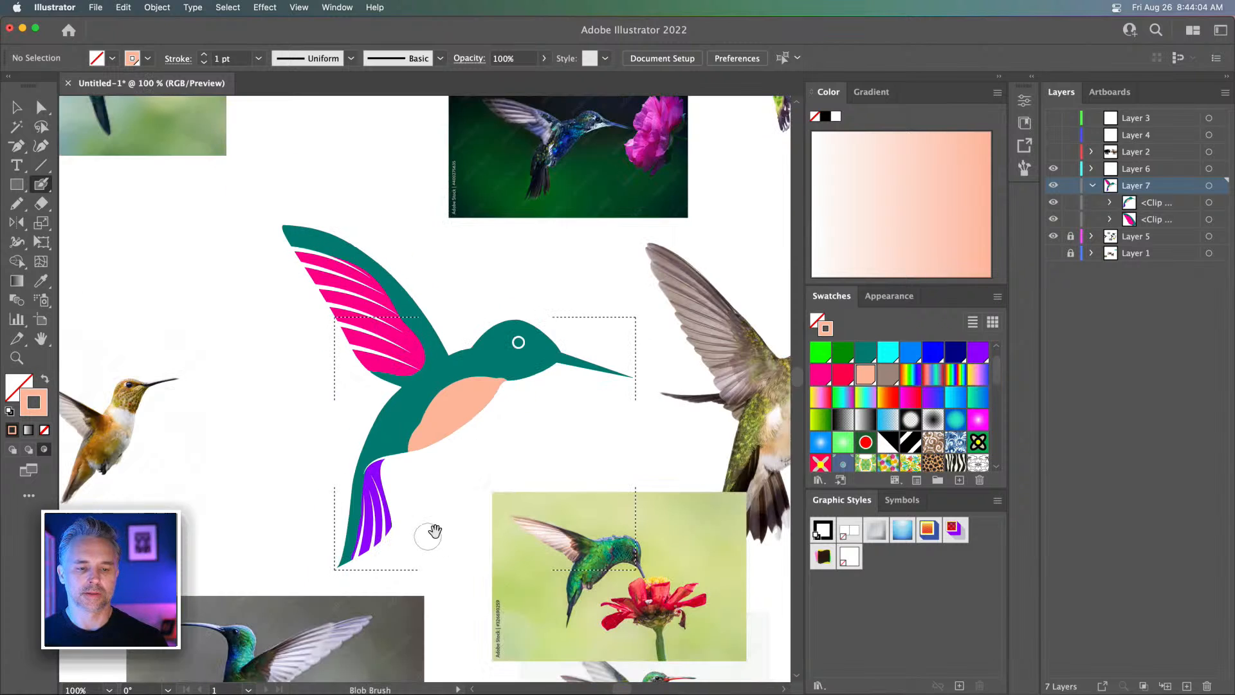
pyautogui.scroll(2, 584, 458)
pyautogui.moveTo(552, 453)
pyautogui.mouseDown()
pyautogui.moveTo(499, 458)
pyautogui.moveTo(485, 479)
pyautogui.mouseUp()
pyautogui.moveTo(554, 507)
pyautogui.mouseDown()
pyautogui.moveTo(309, 531)
pyautogui.moveTo(313, 606)
pyautogui.mouseUp()
pyautogui.moveTo(245, 416)
pyautogui.mouseDown()
pyautogui.moveTo(433, 306)
pyautogui.moveTo(361, 328)
pyautogui.moveTo(378, 388)
pyautogui.moveTo(422, 314)
pyautogui.moveTo(400, 238)
pyautogui.mouseUp()
pyautogui.press('super+equal')
pyautogui.press('super+equal')
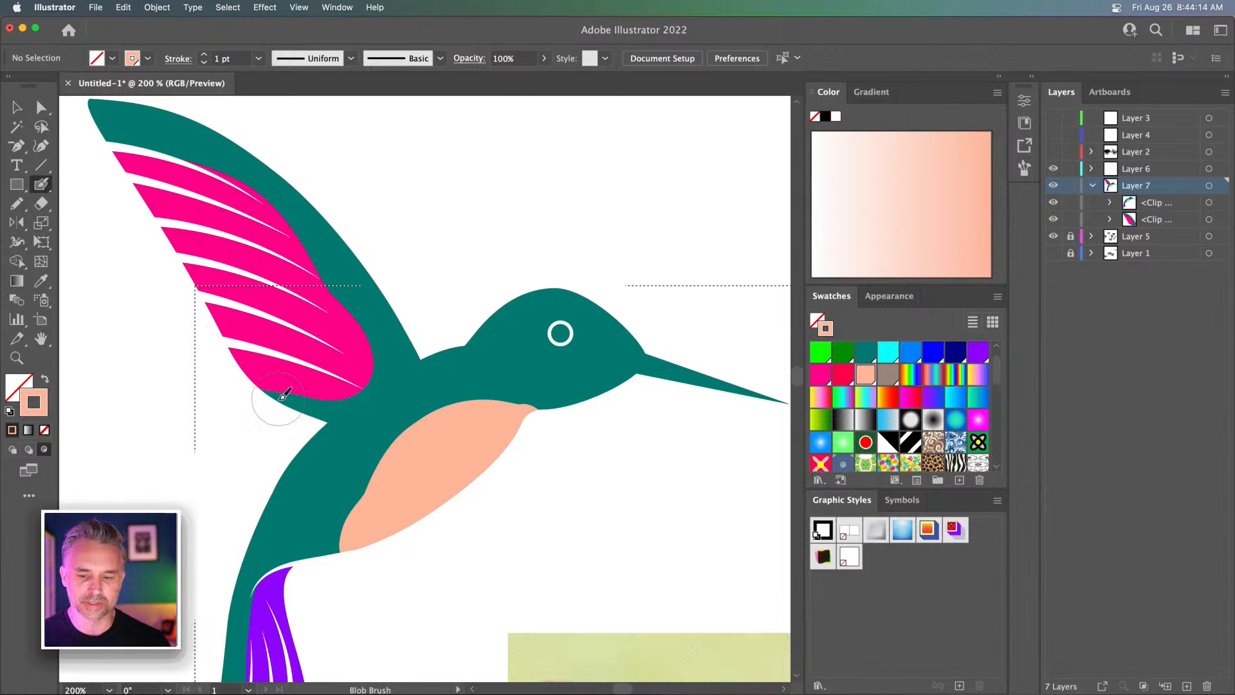
pyautogui.click(820, 374)
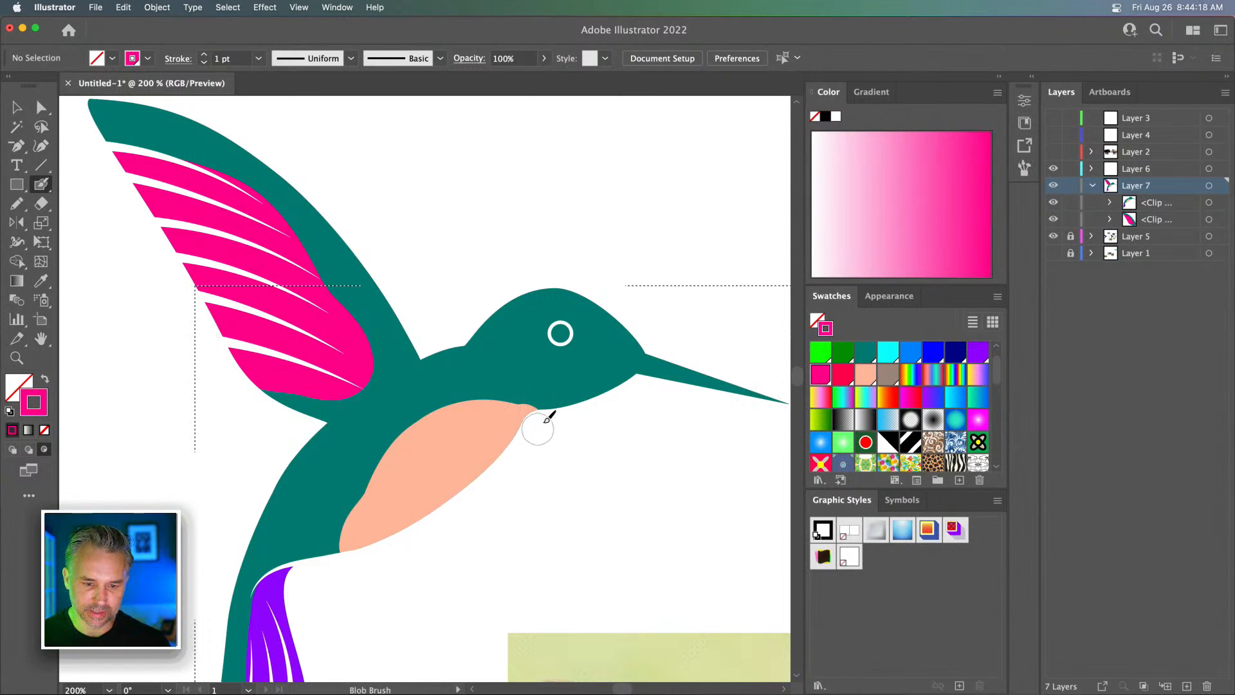
pyautogui.moveTo(596, 404)
pyautogui.mouseDown()
pyautogui.moveTo(479, 394)
pyautogui.moveTo(445, 399)
pyautogui.moveTo(438, 421)
pyautogui.mouseUp()
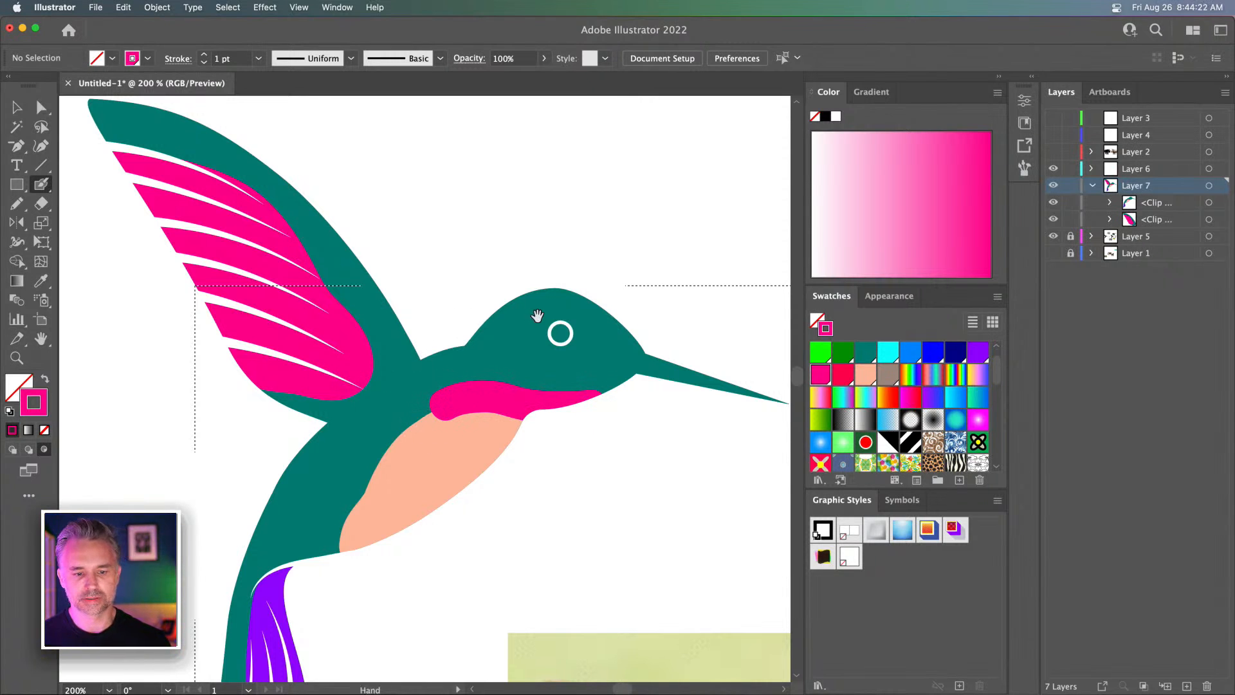
# Paint a dark green cap along the top of the head with the Blob Brush
pyautogui.press('space')
pyautogui.moveTo(531, 323); pyautogui.dragTo(355, 349)
pyautogui.press('space')
pyautogui.moveTo(740, 543)
pyautogui.mouseDown()
pyautogui.moveTo(302, 391)
pyautogui.moveTo(199, 418)
pyautogui.mouseUp()
pyautogui.moveTo(341, 416); pyautogui.dragTo(664, 452)
pyautogui.moveTo(220, 360); pyautogui.dragTo(650, 399)
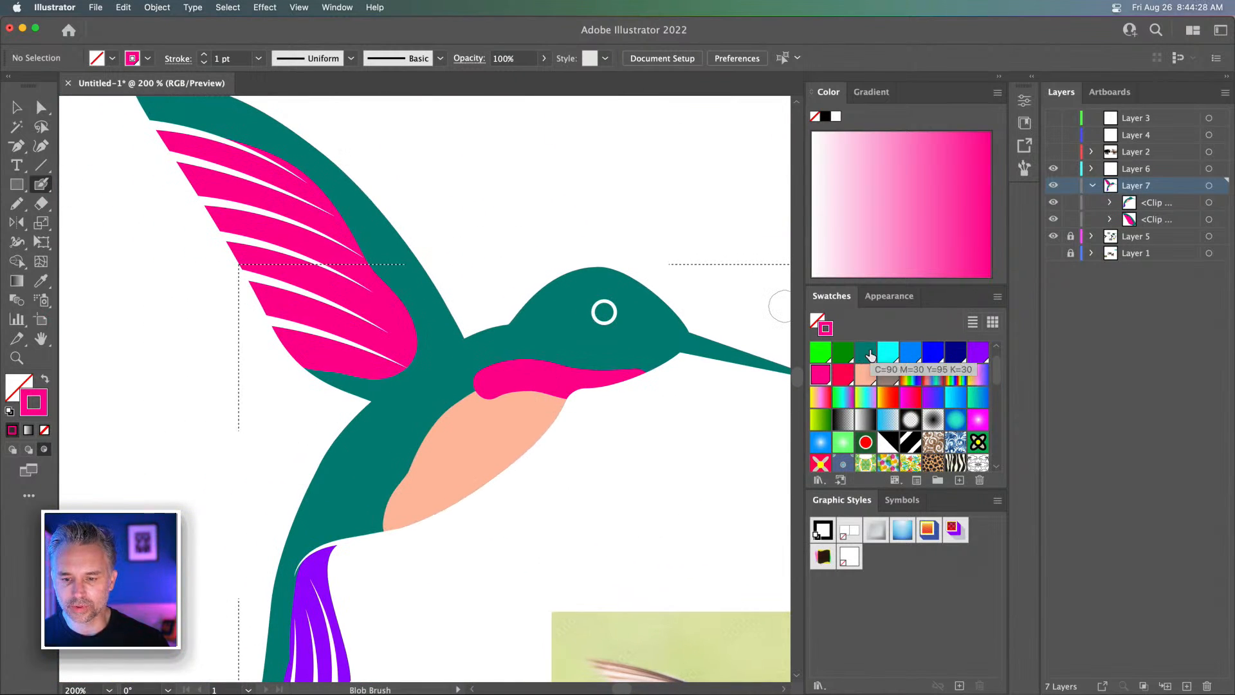
pyautogui.click(843, 353)
pyautogui.moveTo(499, 310); pyautogui.dragTo(526, 301)
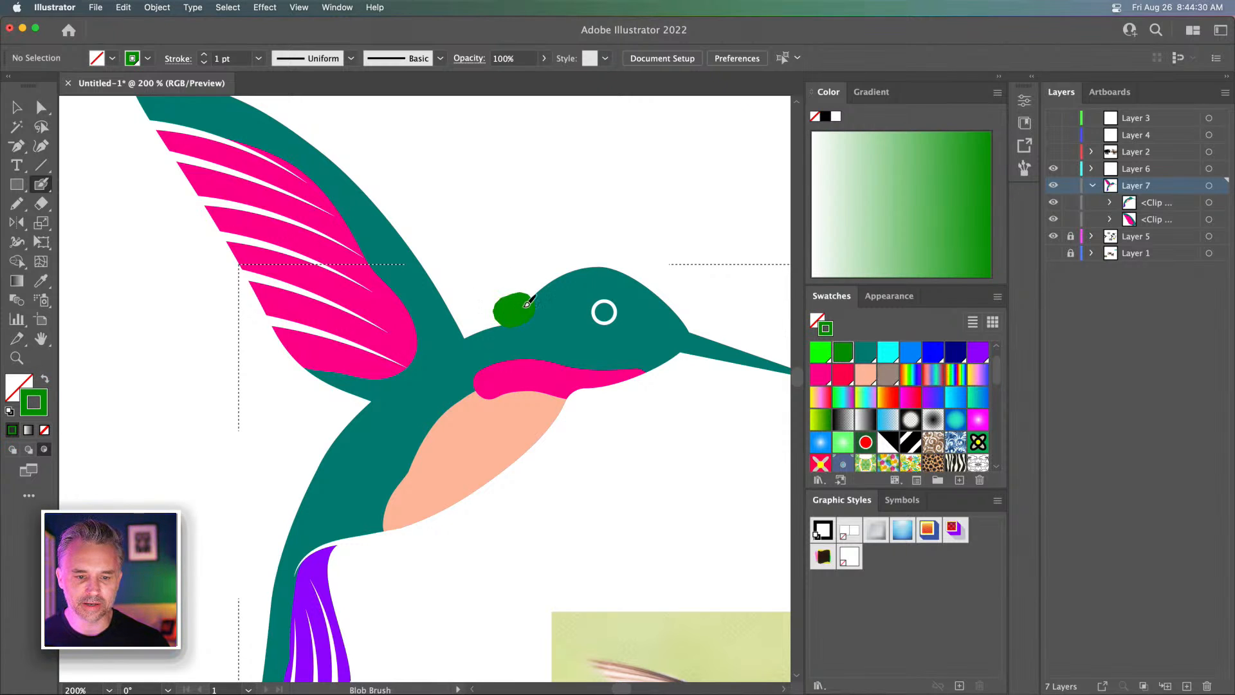
pyautogui.moveTo(585, 276)
pyautogui.mouseDown()
pyautogui.moveTo(662, 288)
pyautogui.moveTo(685, 320)
pyautogui.mouseUp()
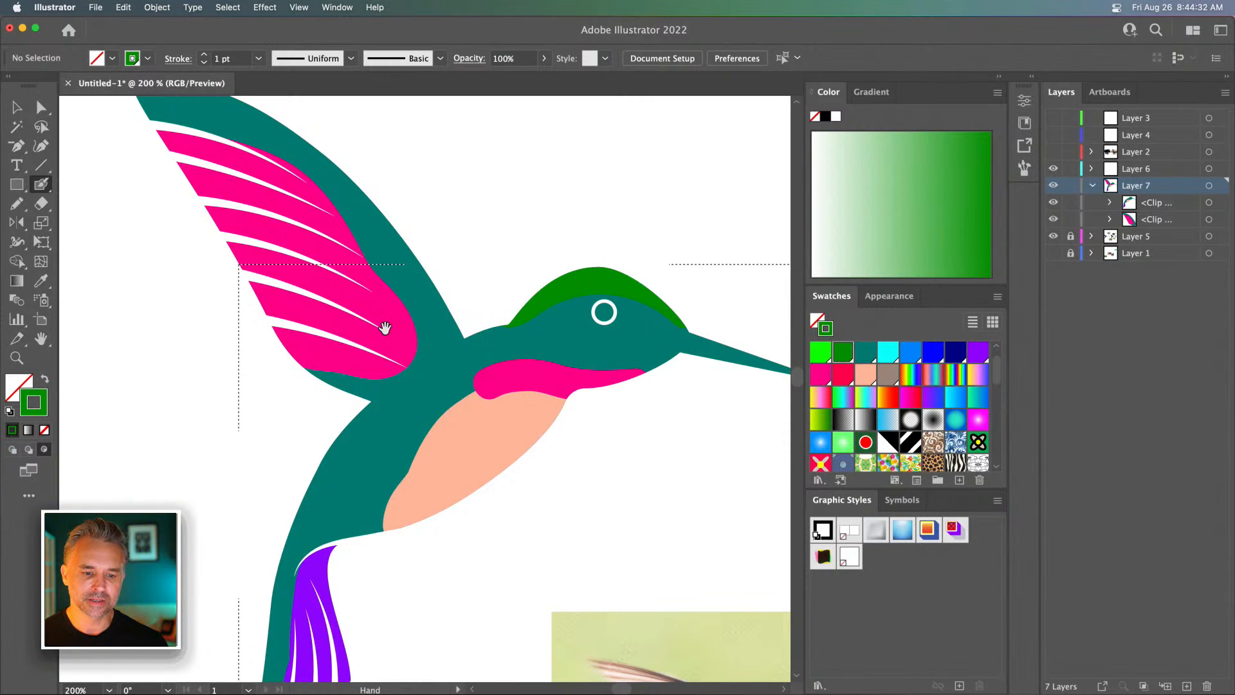
# Paint the outer edge of the back below the wing with the same dark green
pyautogui.moveTo(385, 328); pyautogui.dragTo(363, 211)
pyautogui.moveTo(340, 289); pyautogui.dragTo(229, 453)
pyautogui.moveTo(433, 333); pyautogui.dragTo(451, 510)
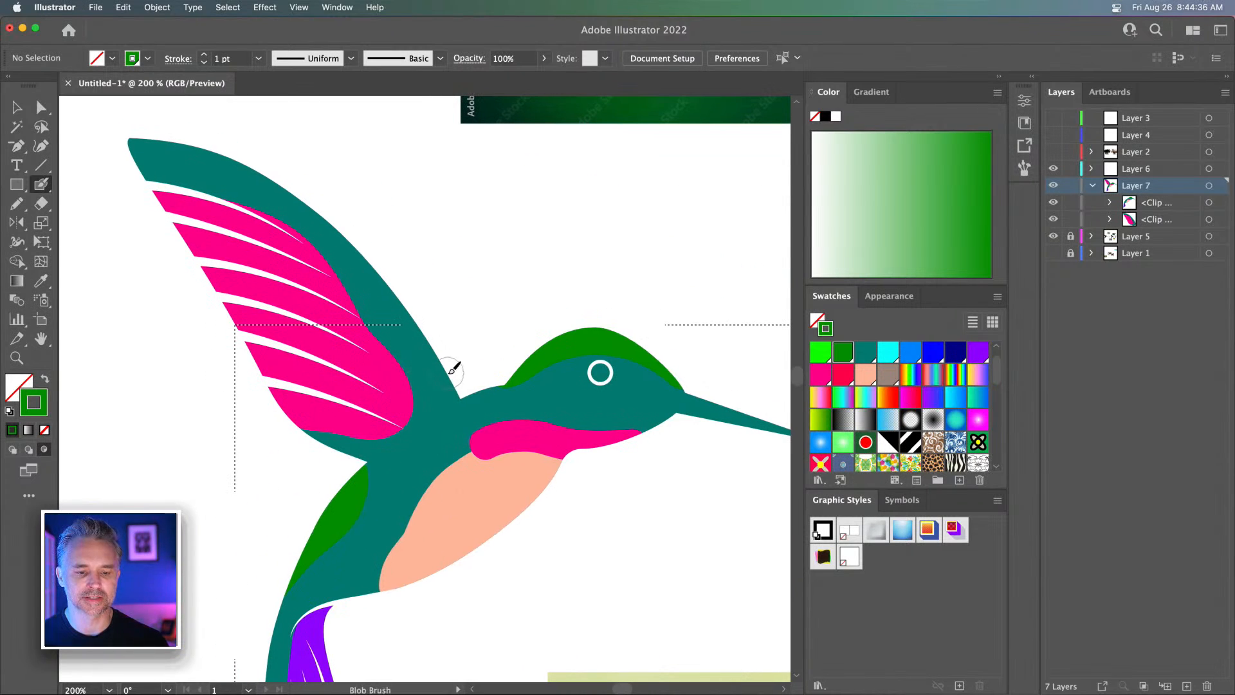
# Paint dark green along the nape between wing and head, and extend the green cap down around the eye
pyautogui.moveTo(455, 375)
pyautogui.mouseDown()
pyautogui.moveTo(459, 389)
pyautogui.moveTo(351, 220)
pyautogui.mouseUp()
pyautogui.press('super+z')
pyautogui.press('super+minus')
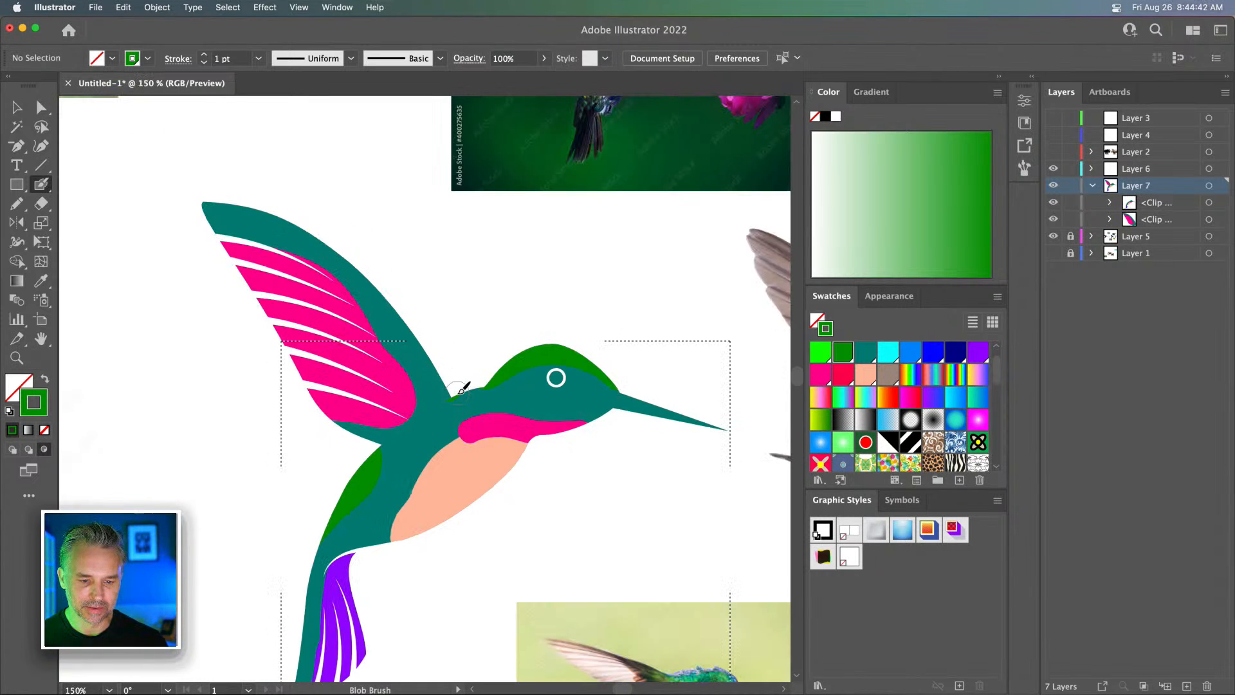
pyautogui.moveTo(510, 322); pyautogui.dragTo(368, 220)
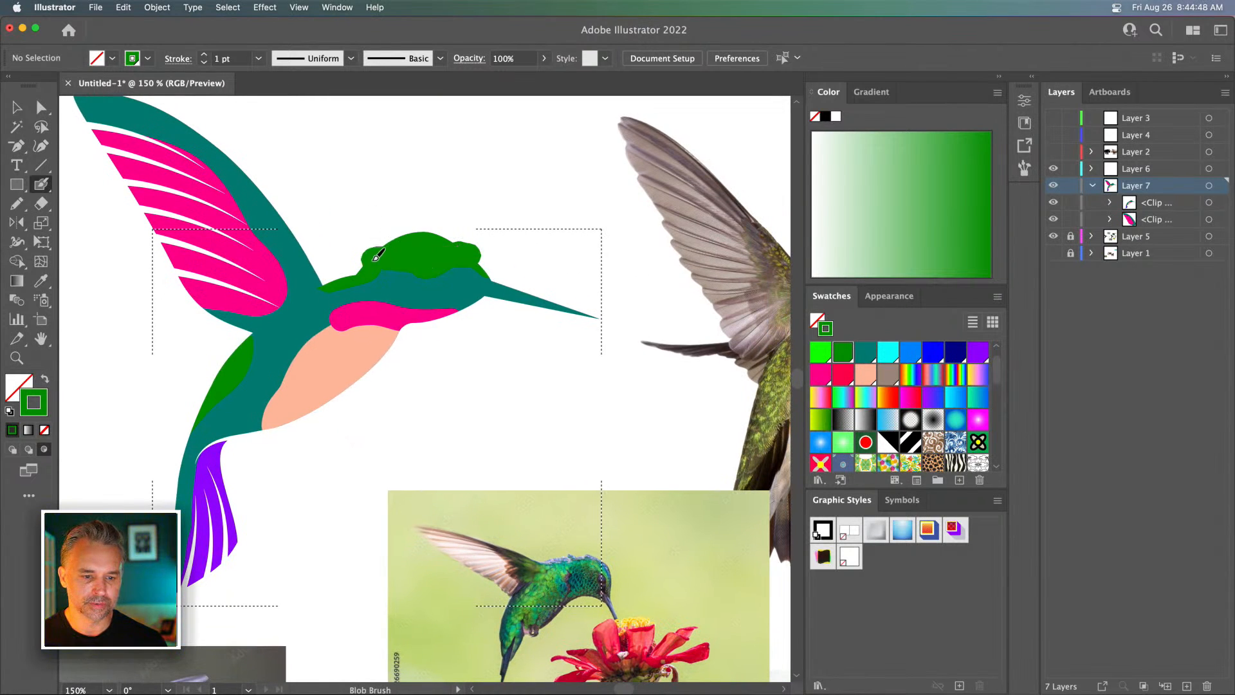
pyautogui.press('super+z')
# Reshape the pink throat band's rounded rear end into a tapered point along the belly and deselect it
pyautogui.press('super+minus')
pyautogui.press('super+minus')
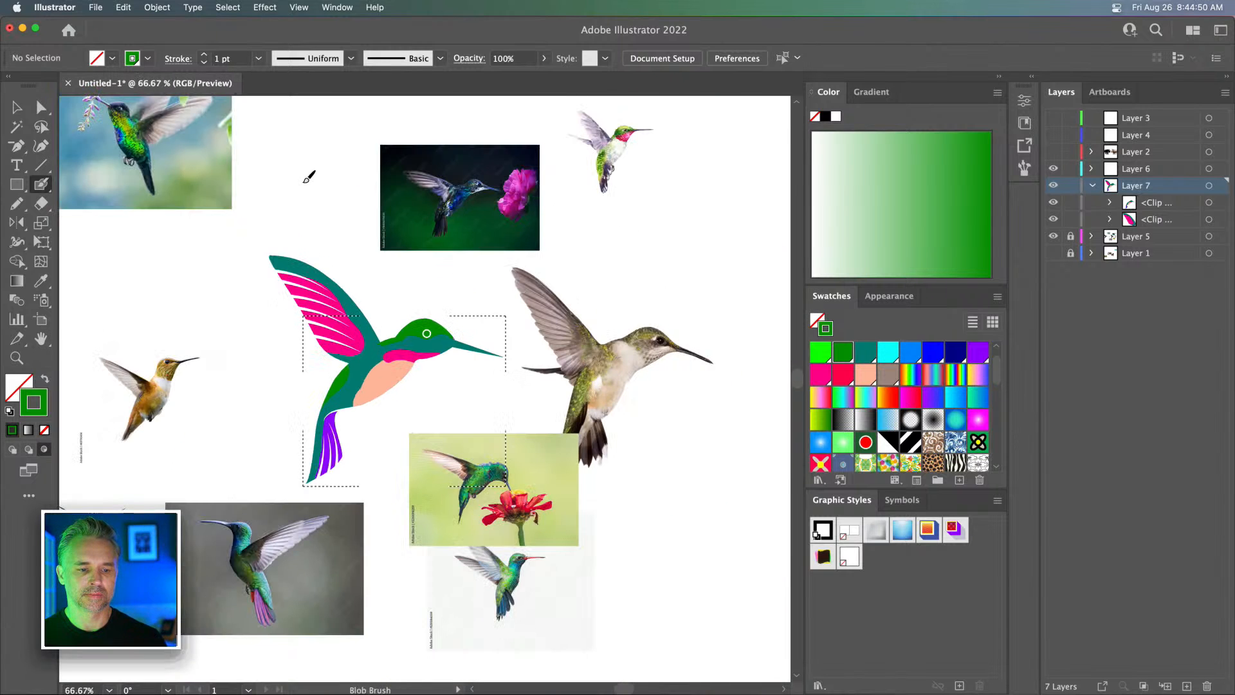
pyautogui.moveTo(334, 214)
pyautogui.mouseDown()
pyautogui.moveTo(448, 217)
pyautogui.moveTo(347, 215)
pyautogui.mouseUp()
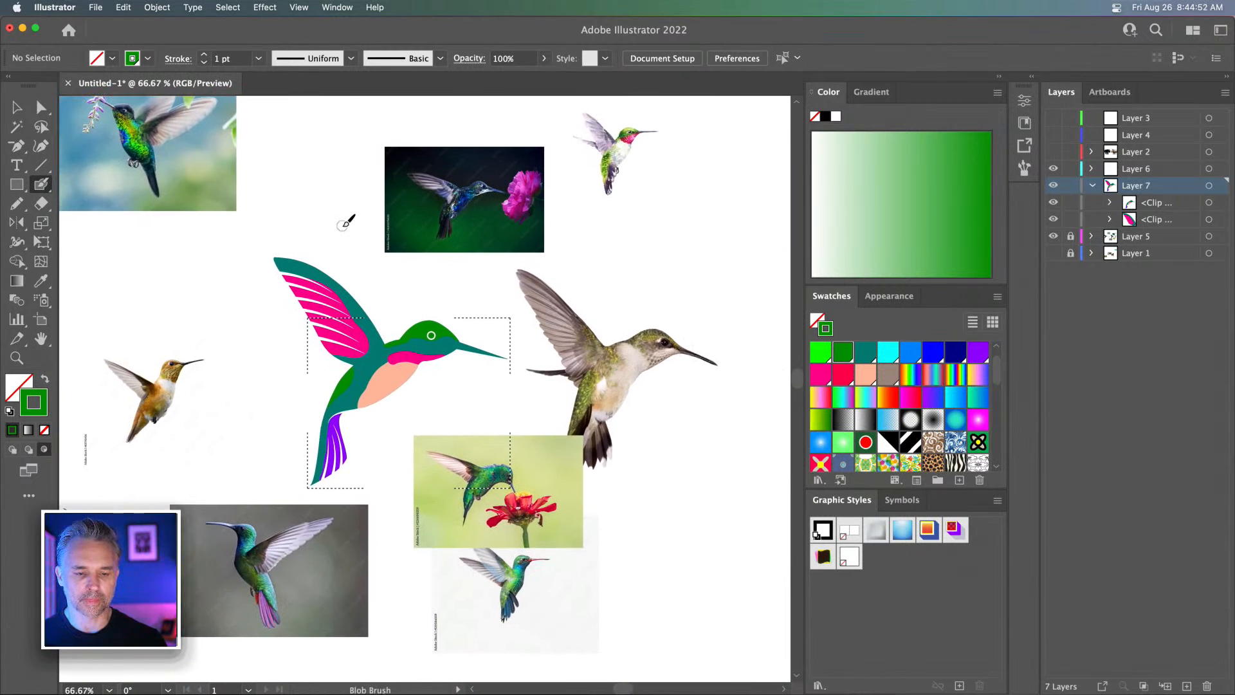
pyautogui.press('super+plus')
pyautogui.press('super+plus')
pyautogui.press('super+plus')
pyautogui.press('super+plus')
pyautogui.moveTo(461, 275); pyautogui.dragTo(541, 298)
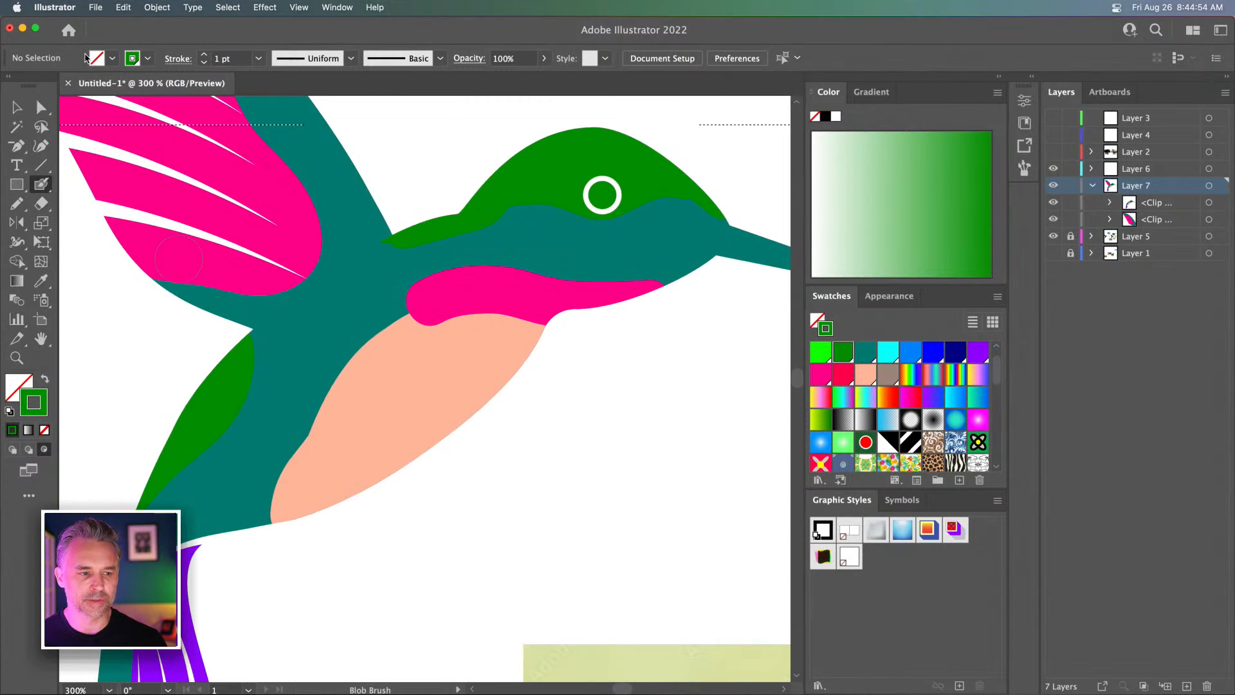
pyautogui.click(40, 108)
pyautogui.click(552, 297)
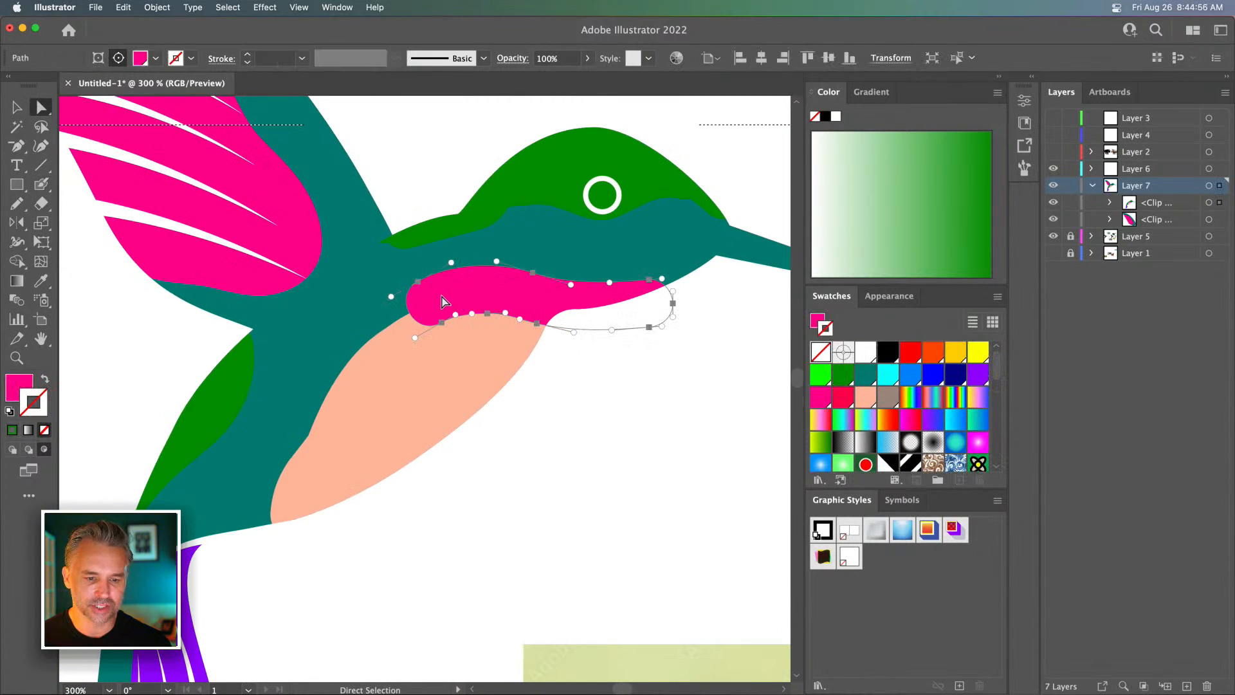
pyautogui.moveTo(415, 282); pyautogui.dragTo(414, 314)
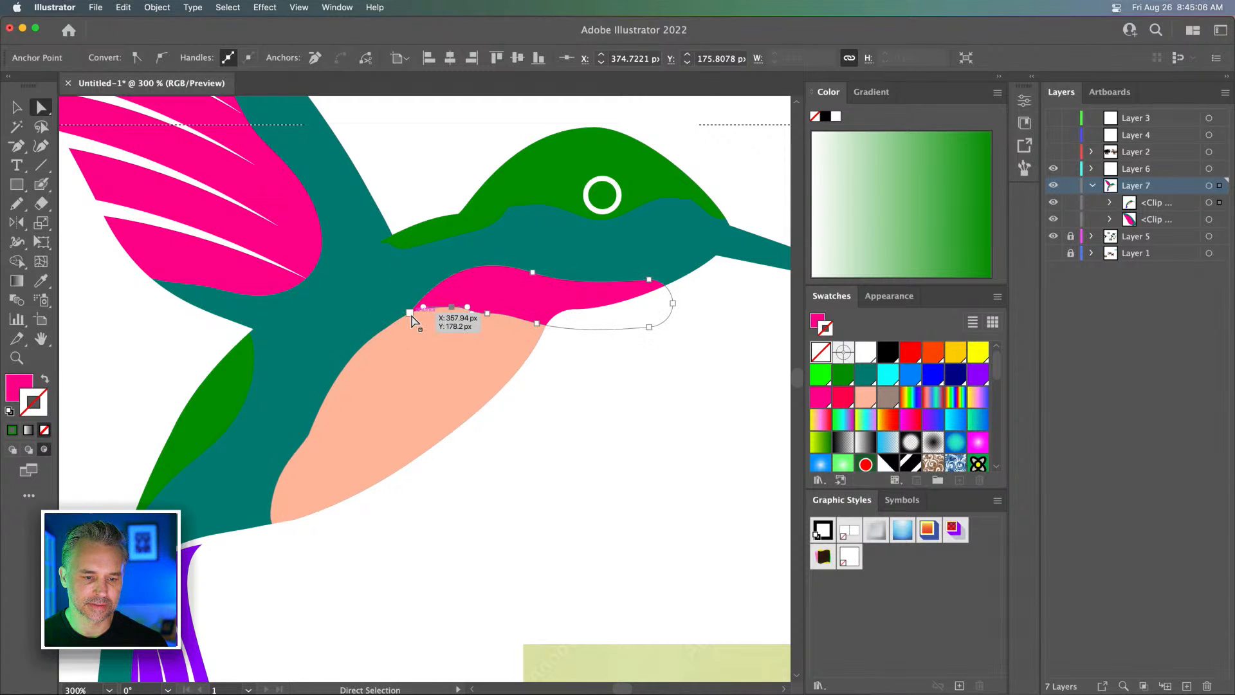
pyautogui.click(653, 510)
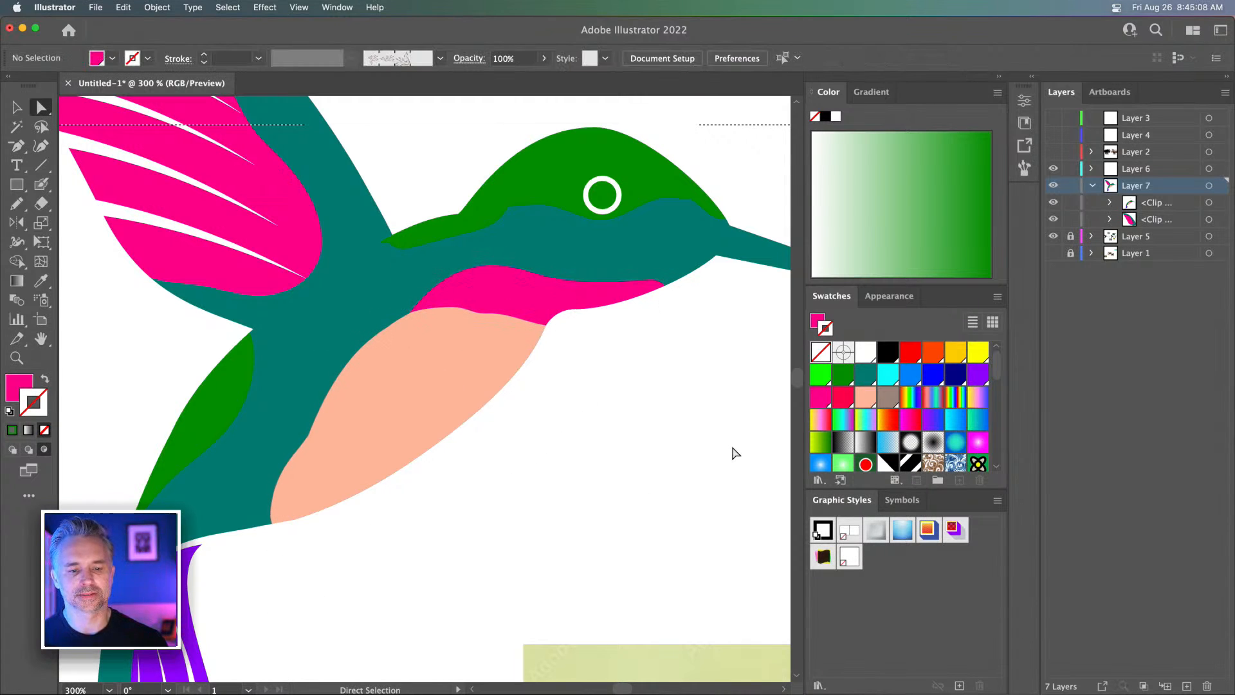
pyautogui.press('super+1')
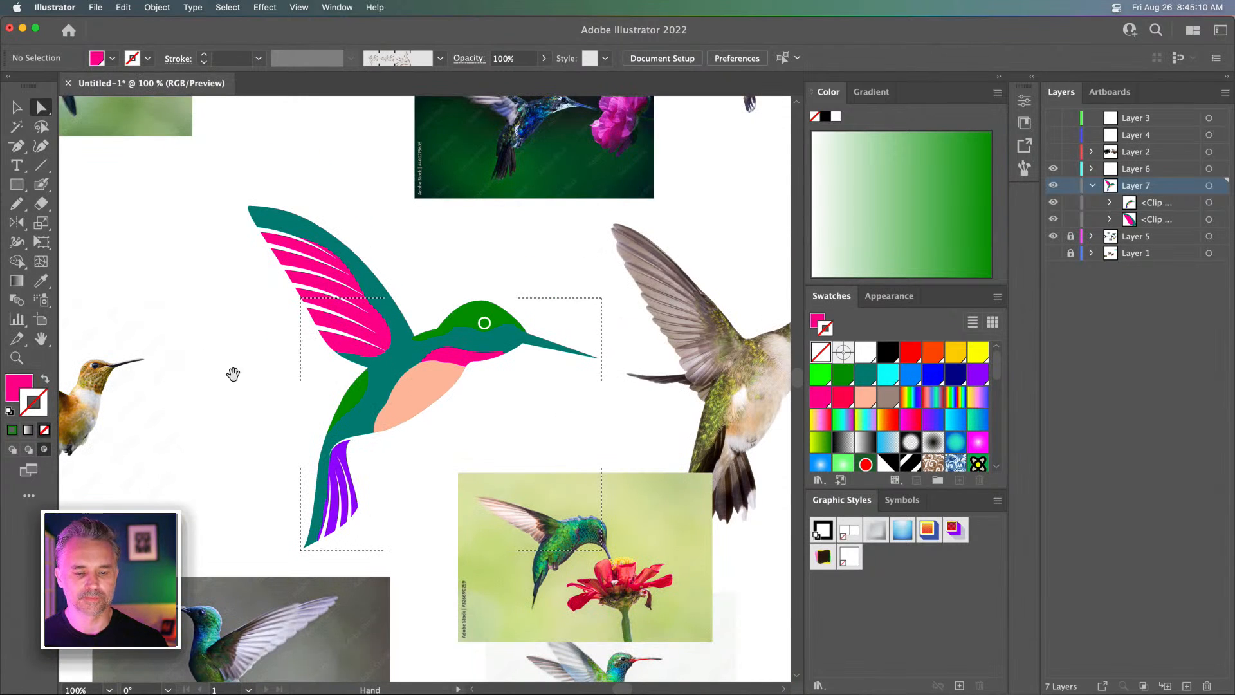
# Paint a blue band along the lower face and throat, from behind the eye to the beak, with the Blob Brush
pyautogui.moveTo(547, 376); pyautogui.dragTo(569, 406)
pyautogui.press('super+=')
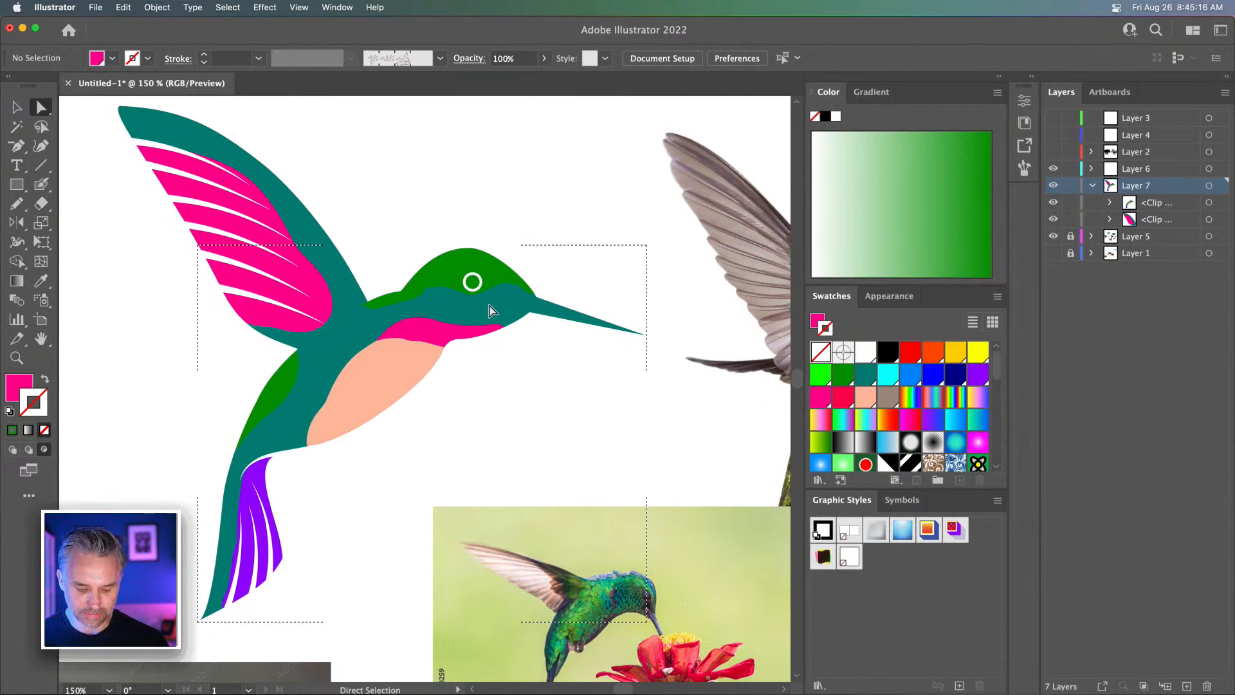
pyautogui.click(40, 185)
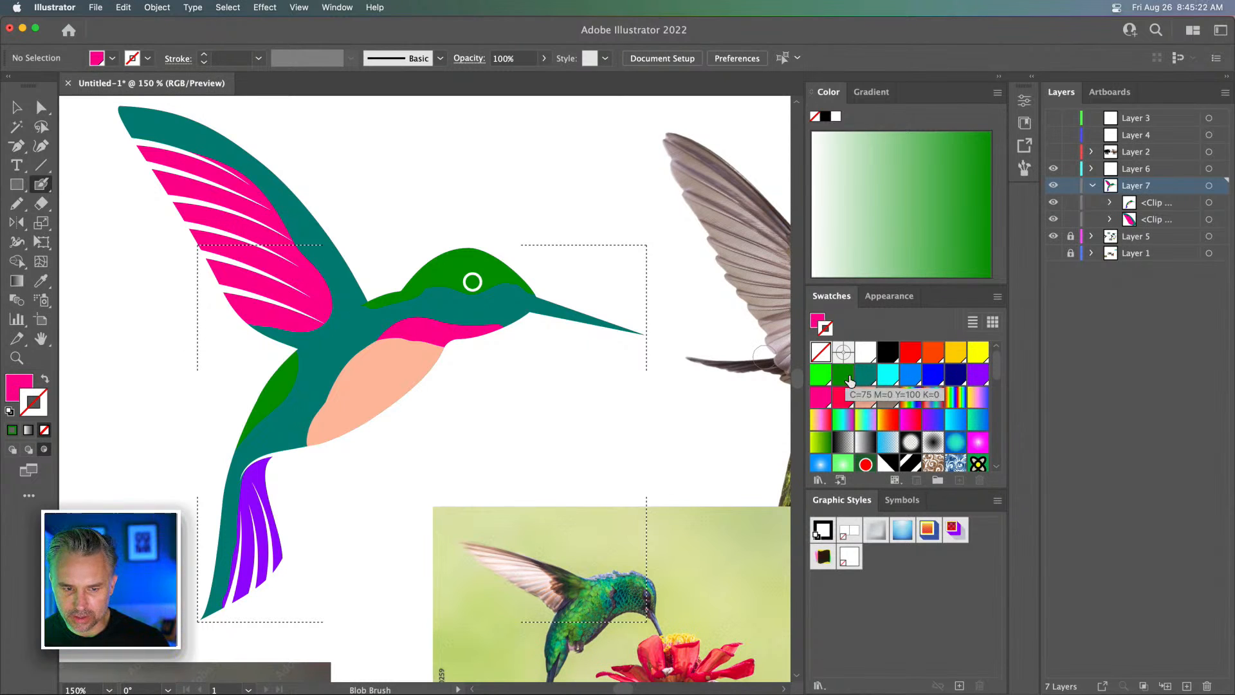
pyautogui.scroll(-1, 865, 376)
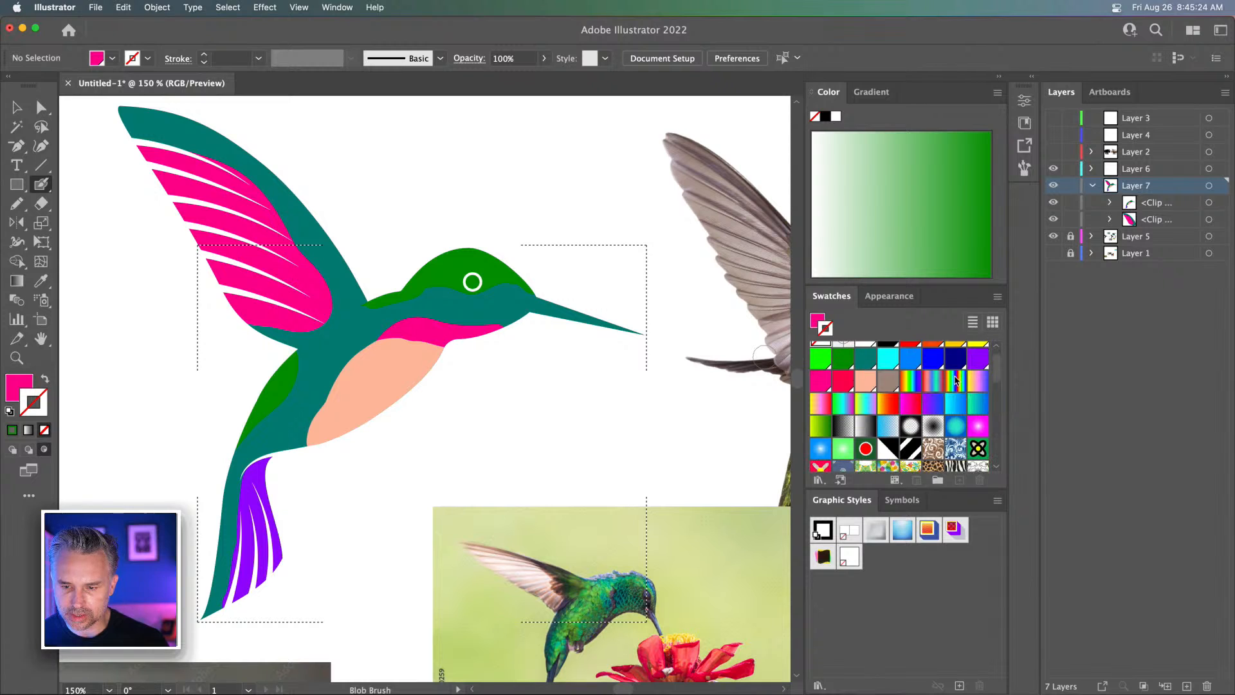
pyautogui.click(921, 363)
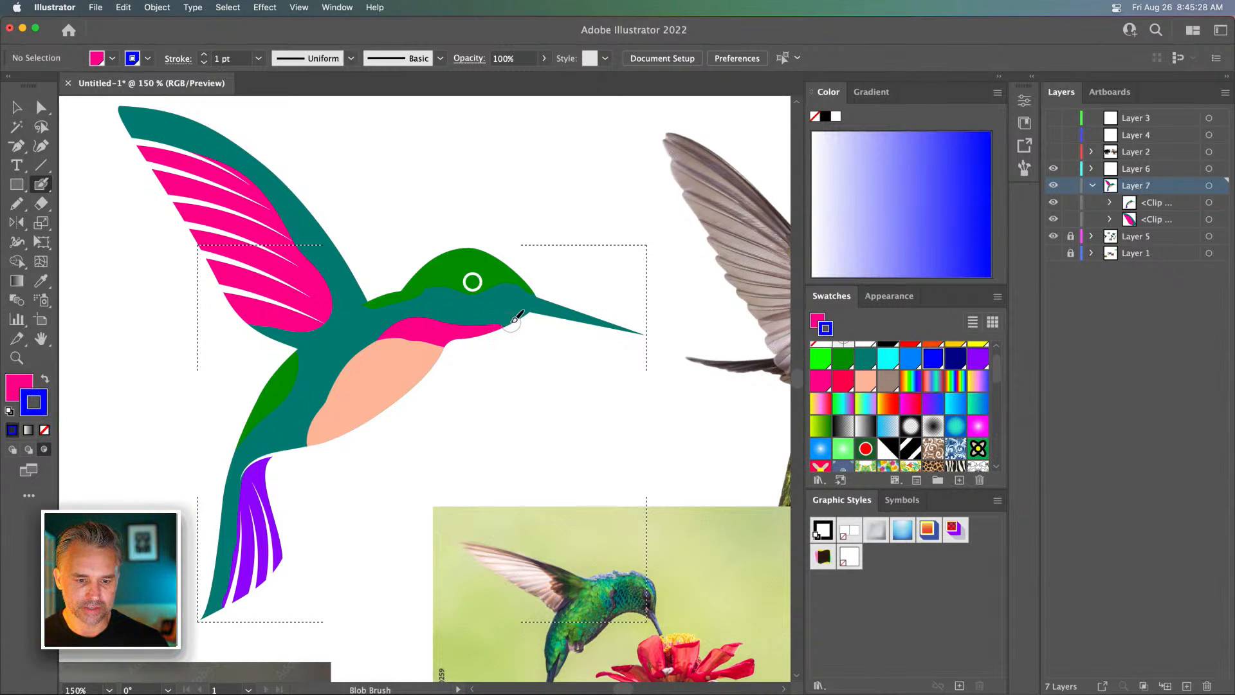
pyautogui.moveTo(521, 316)
pyautogui.mouseDown()
pyautogui.moveTo(427, 318)
pyautogui.moveTo(534, 352)
pyautogui.mouseUp()
pyautogui.moveTo(278, 344)
pyautogui.mouseDown()
pyautogui.moveTo(450, 360)
pyautogui.moveTo(135, 188)
pyautogui.moveTo(319, 267)
pyautogui.moveTo(476, 58)
pyautogui.moveTo(370, 145)
pyautogui.moveTo(320, 136)
pyautogui.moveTo(519, 4)
pyautogui.mouseUp()
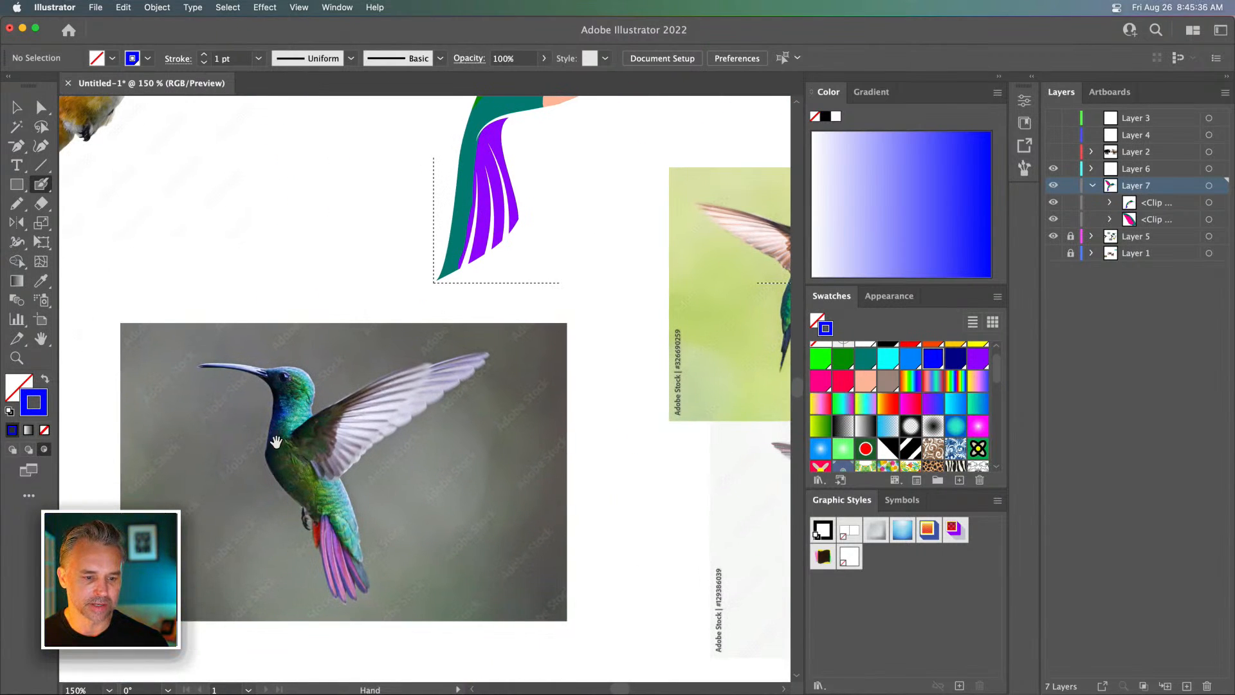
pyautogui.moveTo(571, 274)
pyautogui.mouseDown()
pyautogui.moveTo(341, 579)
pyautogui.moveTo(330, 399)
pyautogui.moveTo(331, 469)
pyautogui.moveTo(263, 546)
pyautogui.moveTo(238, 611)
pyautogui.moveTo(226, 450)
pyautogui.moveTo(195, 594)
pyautogui.mouseUp()
pyautogui.moveTo(389, 289); pyautogui.dragTo(571, 333)
pyautogui.moveTo(399, 267)
pyautogui.mouseDown()
pyautogui.moveTo(461, 314)
pyautogui.moveTo(262, 377)
pyautogui.moveTo(531, 291)
pyautogui.mouseUp()
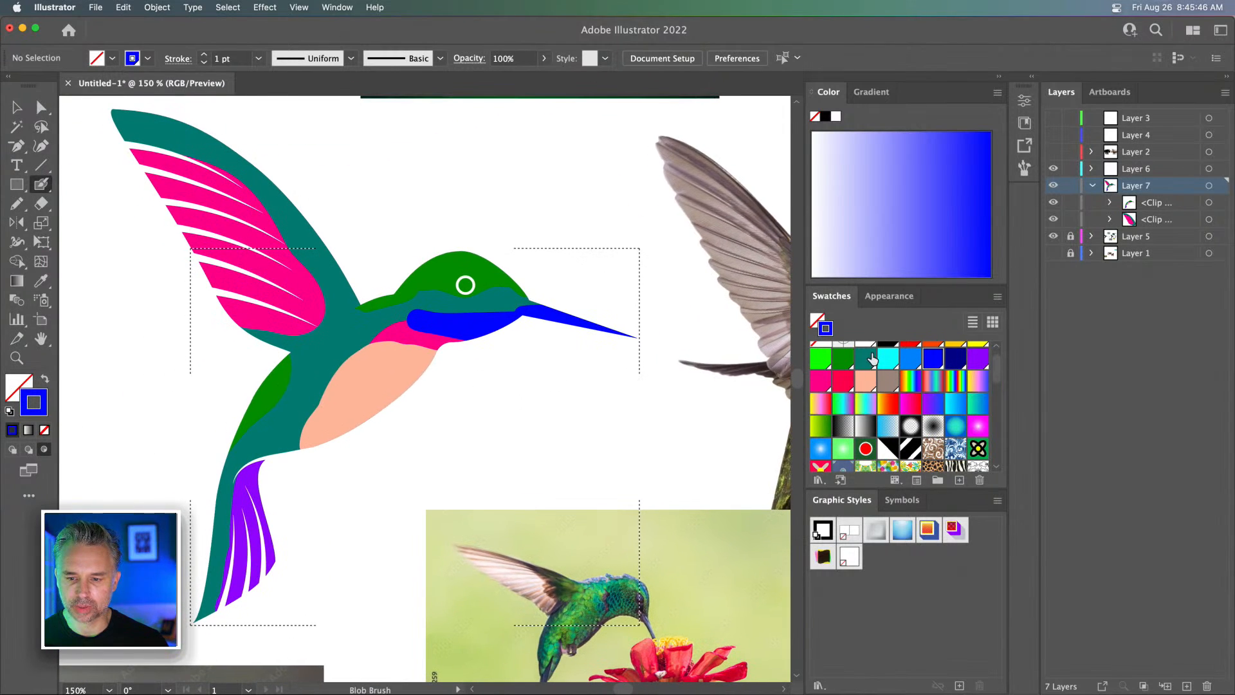
# Paint the hummingbird's beak black with the Blob Brush, undoing the unwanted stroke
pyautogui.scroll(1, 872, 359)
pyautogui.click(886, 353)
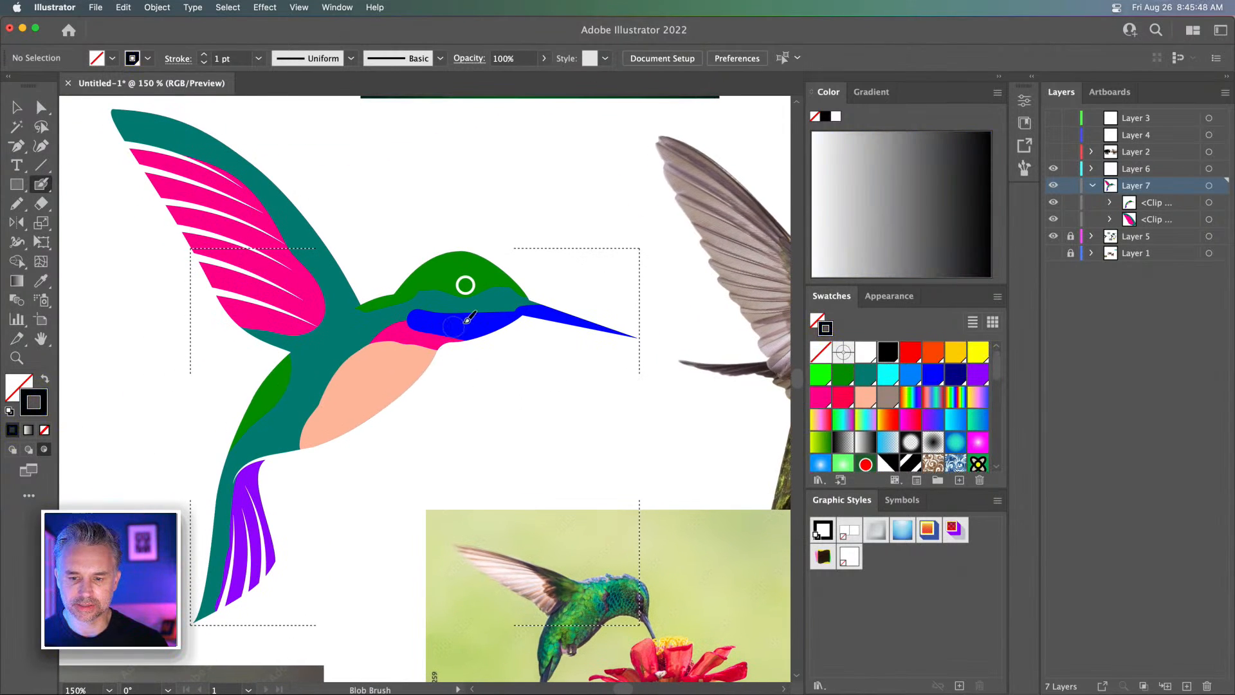
pyautogui.moveTo(529, 299); pyautogui.dragTo(724, 366)
pyautogui.press('super+z')
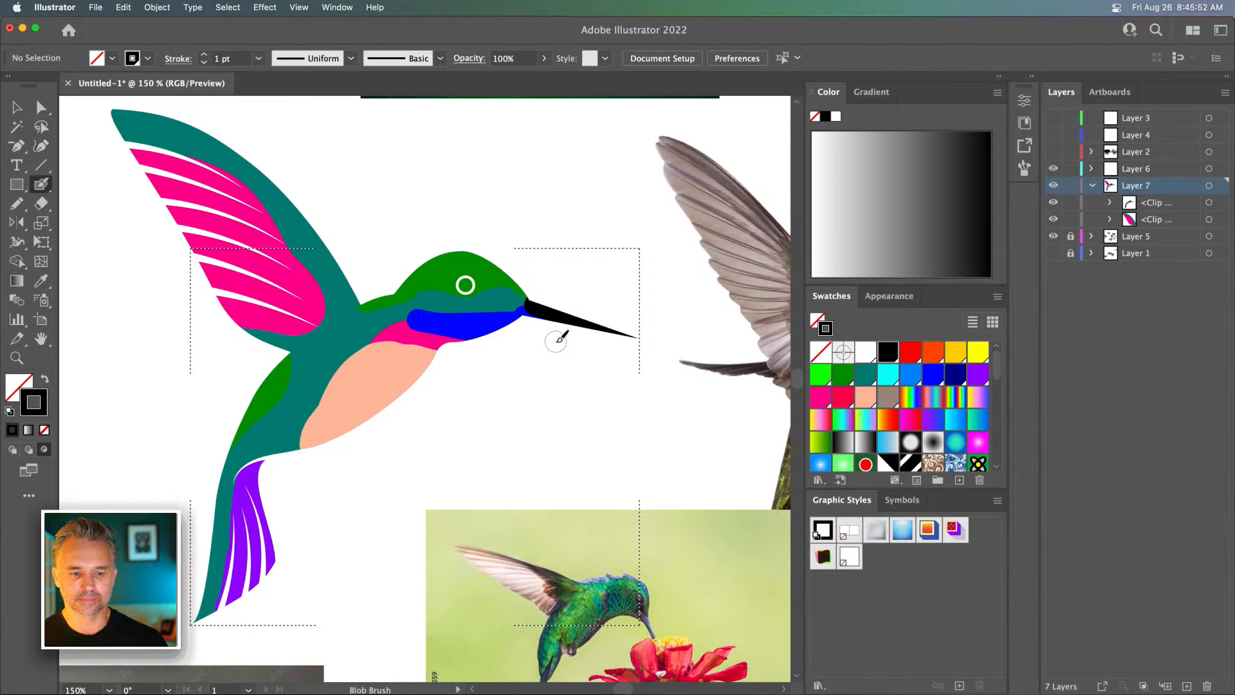
pyautogui.press('super+minus')
pyautogui.press('super+minus')
pyautogui.press('v')
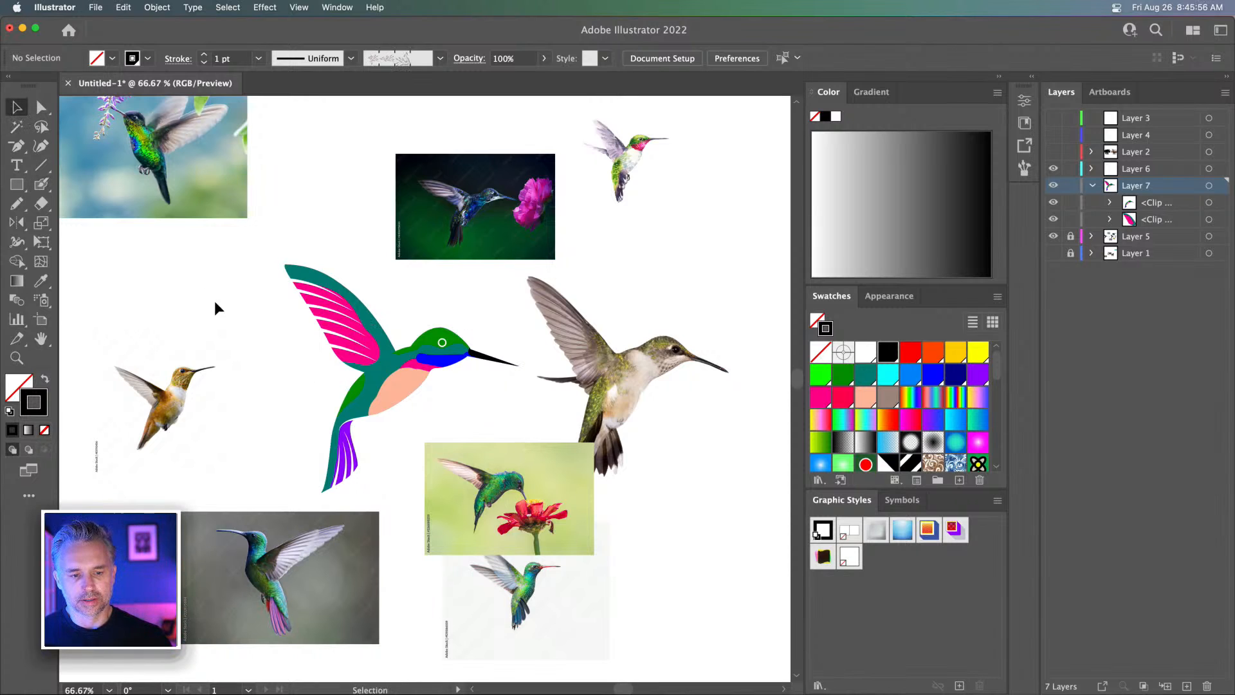
pyautogui.moveTo(214, 300); pyautogui.dragTo(357, 255)
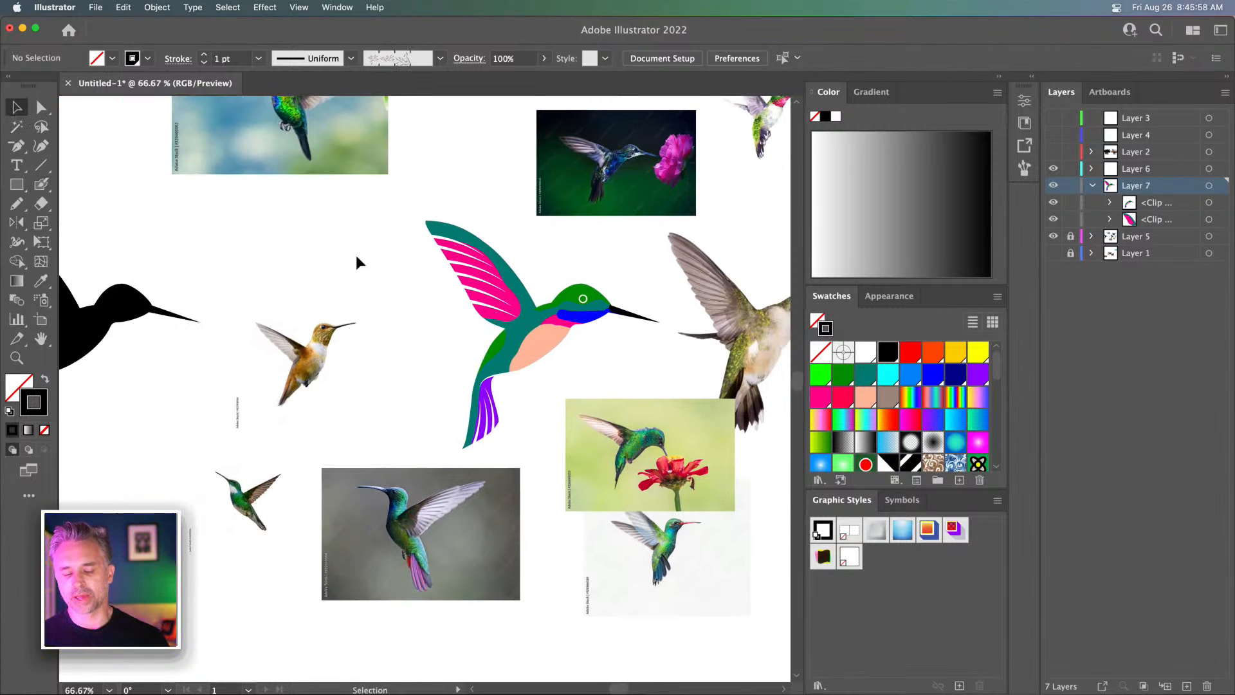
# Isolate the body's clip group and reshape the blue band's rounded rear end into a tapered point
pyautogui.press('super+plus')
pyautogui.press('super+plus')
pyautogui.press('super+plus')
pyautogui.moveTo(629, 273); pyautogui.dragTo(144, 513)
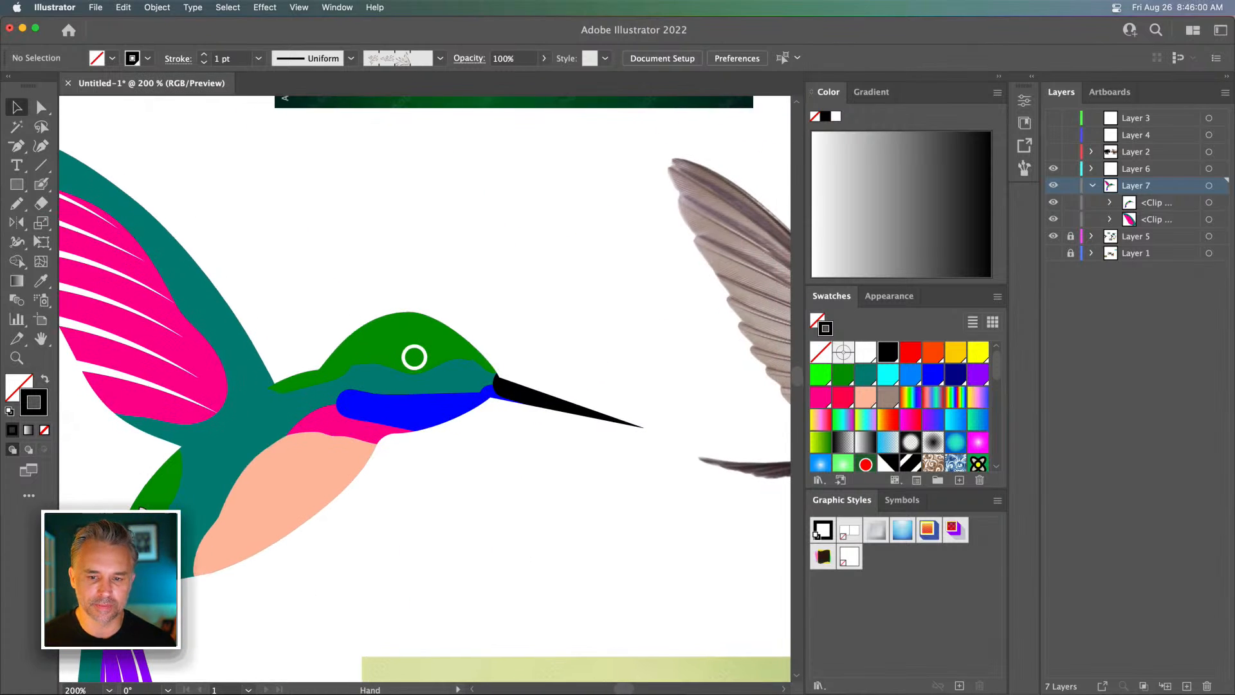
pyautogui.click(330, 414)
pyautogui.press('super+plus')
pyautogui.moveTo(345, 408); pyautogui.dragTo(342, 402)
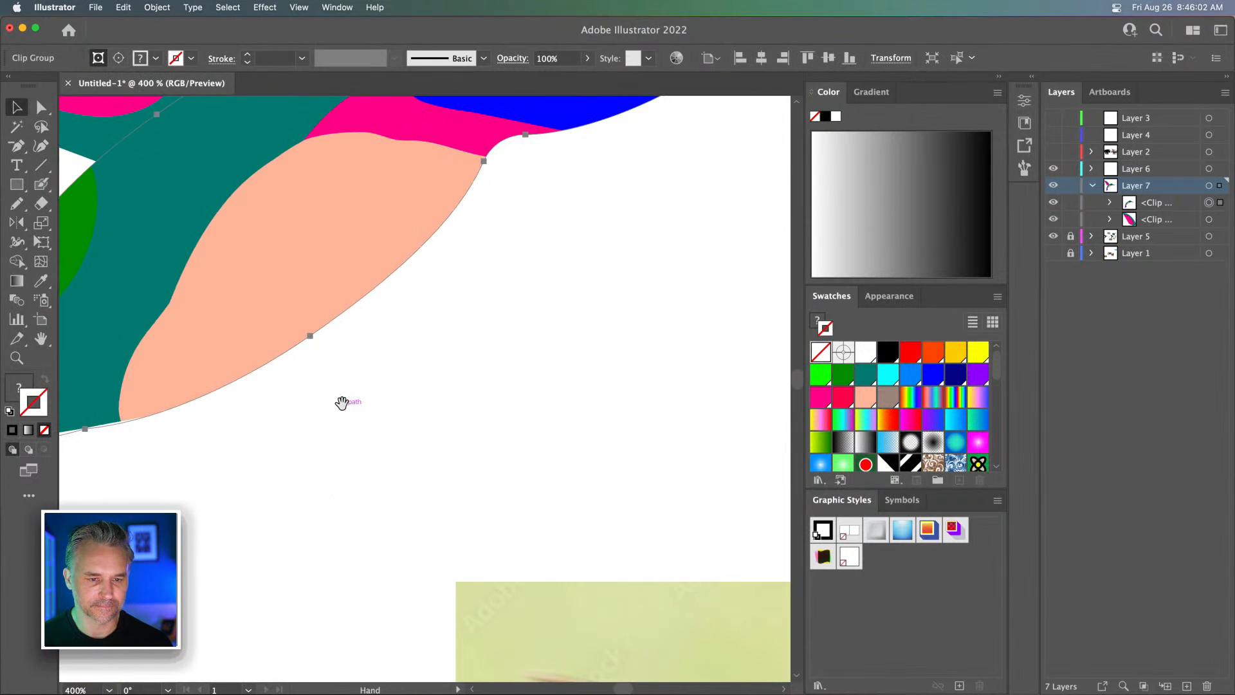
pyautogui.moveTo(332, 248); pyautogui.dragTo(375, 618)
pyautogui.doubleClick(479, 451)
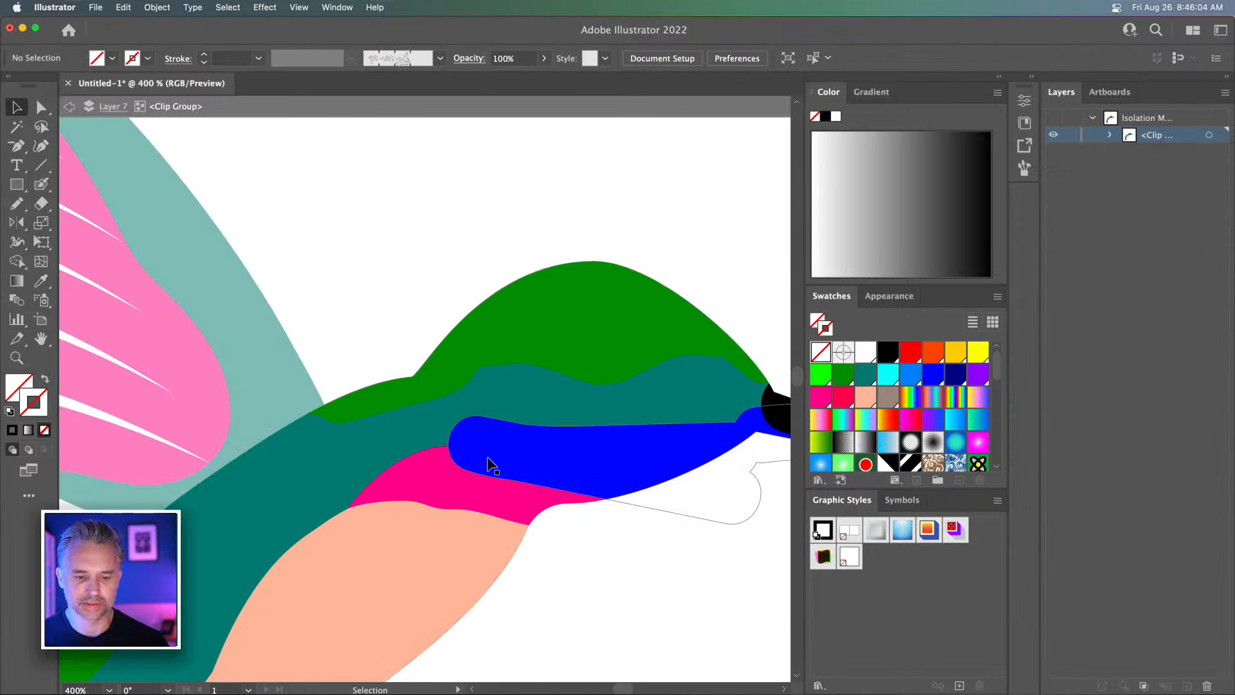
pyautogui.press('a')
pyautogui.click(544, 427)
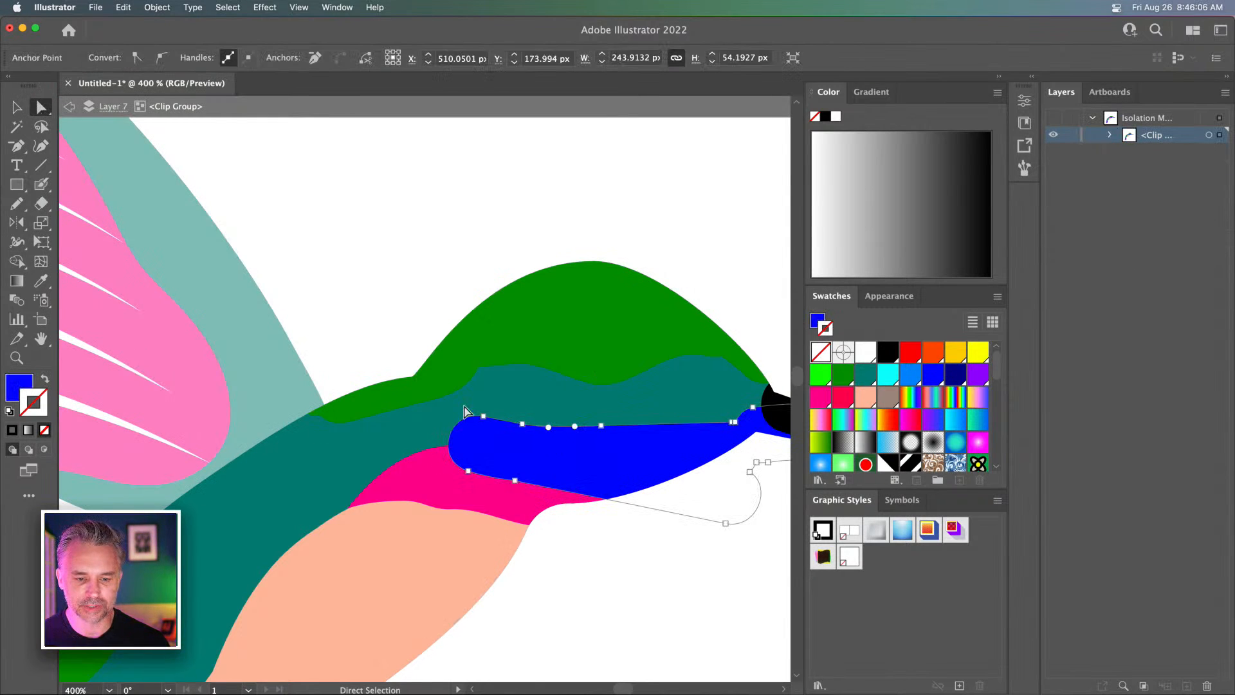
pyautogui.moveTo(485, 422)
pyautogui.mouseDown()
pyautogui.moveTo(458, 449)
pyautogui.moveTo(475, 431)
pyautogui.mouseUp()
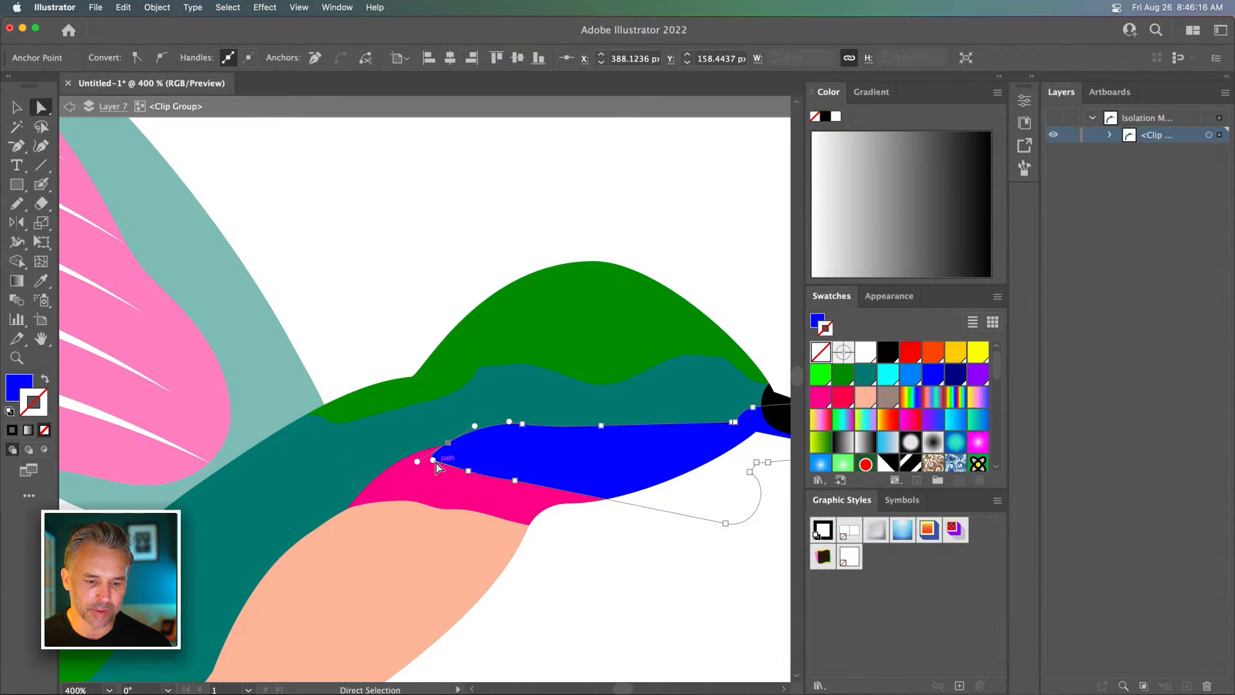
pyautogui.moveTo(467, 470); pyautogui.dragTo(444, 442)
# Curve the blue band's lower edge against the pink throat by adjusting its anchors and handles, and exit isolation
pyautogui.click(509, 485)
pyautogui.moveTo(509, 486); pyautogui.dragTo(571, 488)
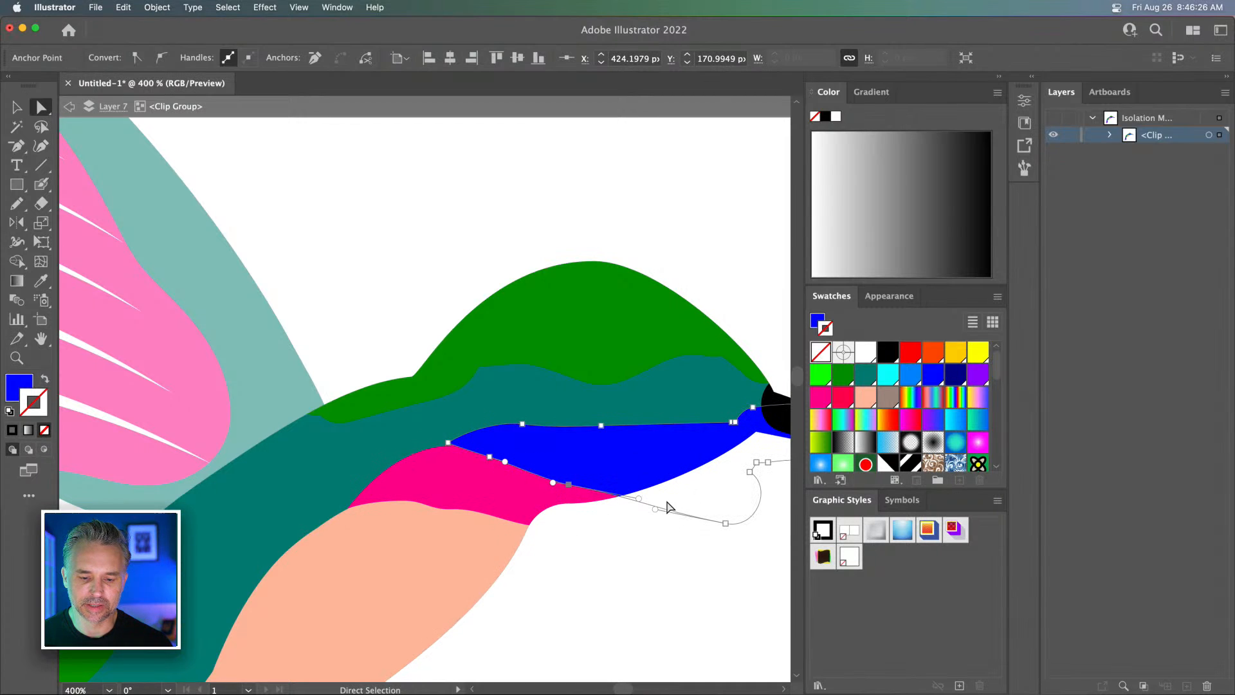
pyautogui.moveTo(639, 499); pyautogui.dragTo(616, 524)
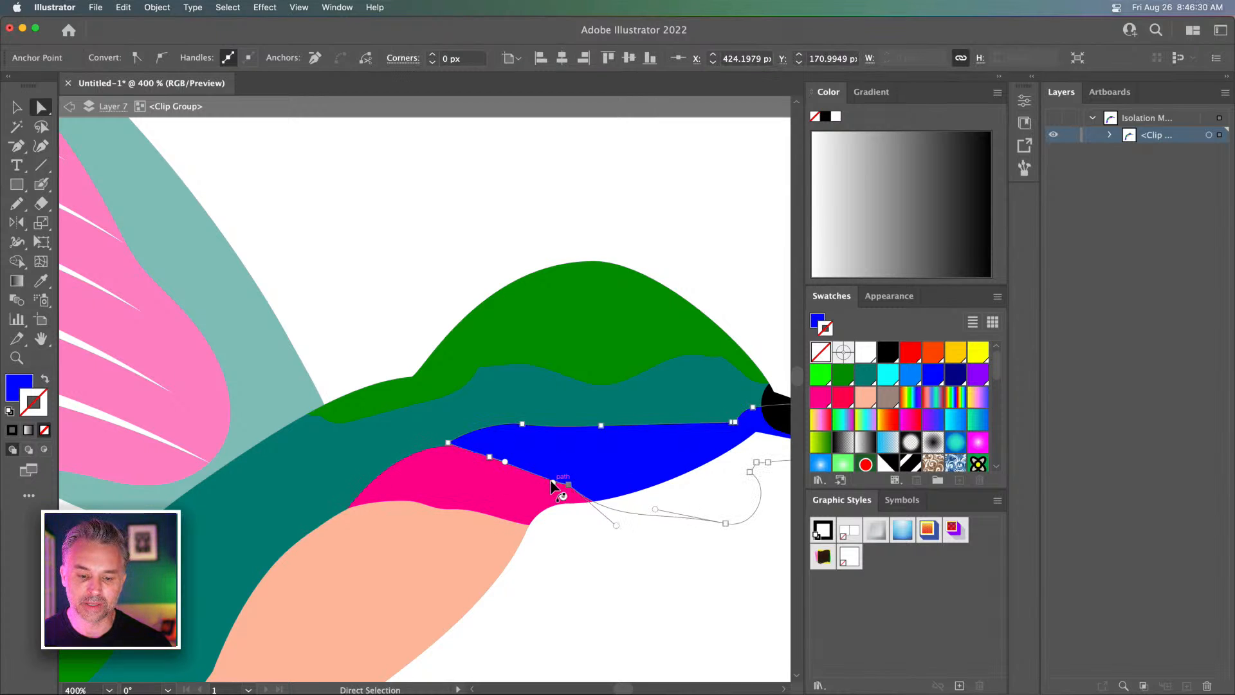
pyautogui.moveTo(553, 480); pyautogui.dragTo(437, 449)
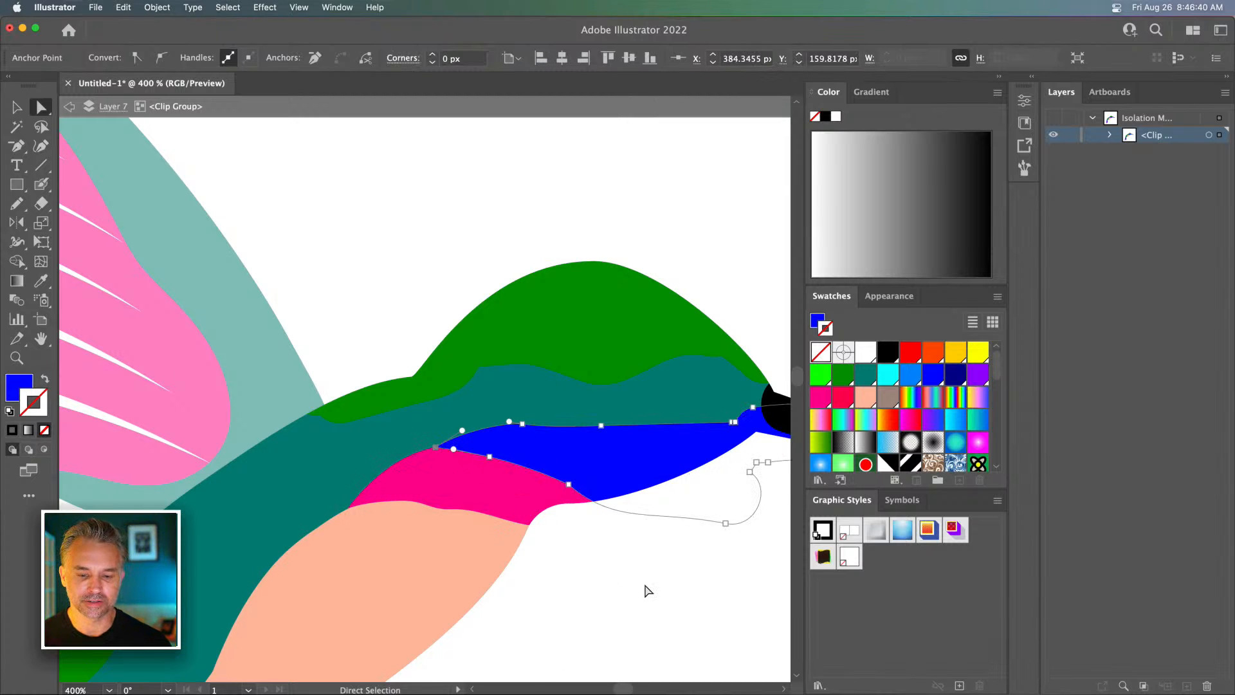
pyautogui.click(648, 590)
pyautogui.press('super+1')
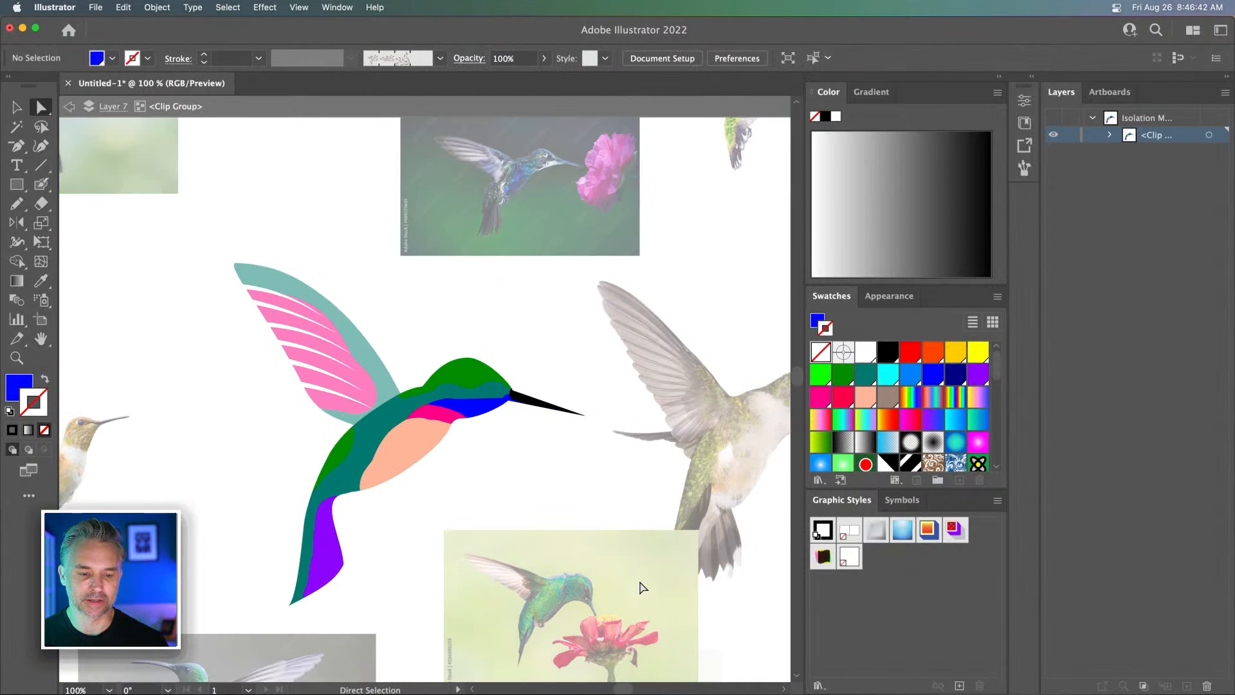
pyautogui.doubleClick(199, 460)
# Fill the hummingbird's eye circle with black and deselect it
pyautogui.press('space')
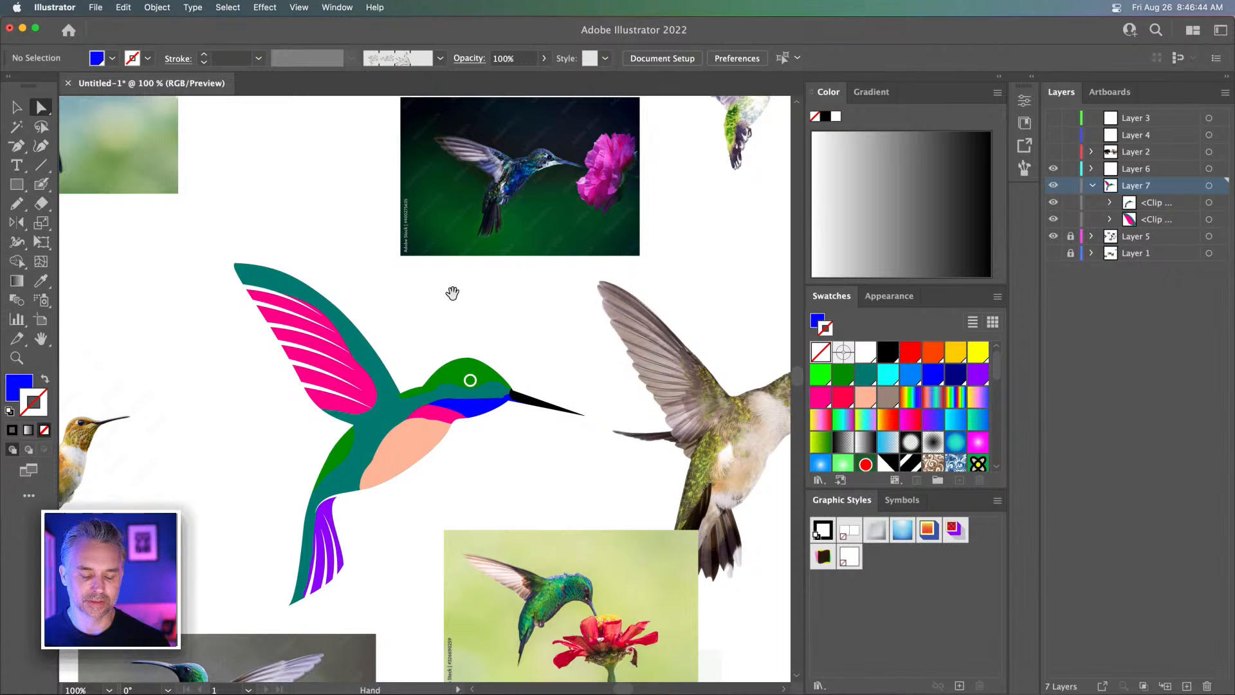
pyautogui.press('super+equal')
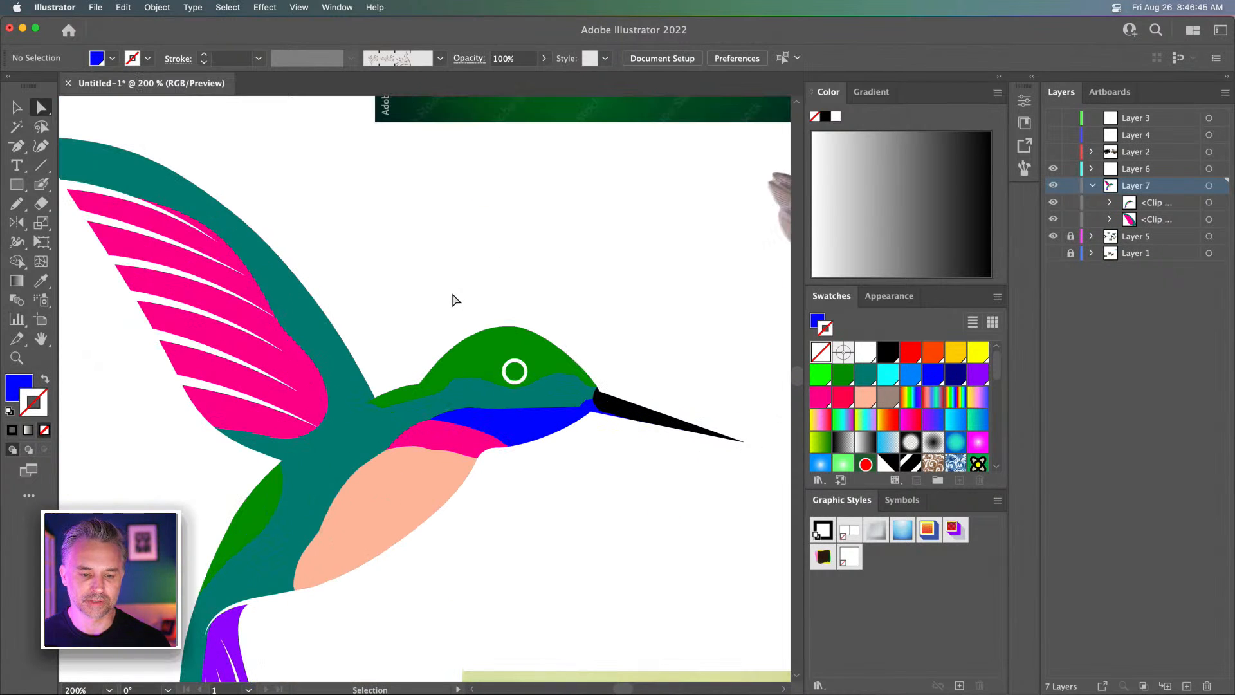
pyautogui.click(16, 107)
pyautogui.click(524, 372)
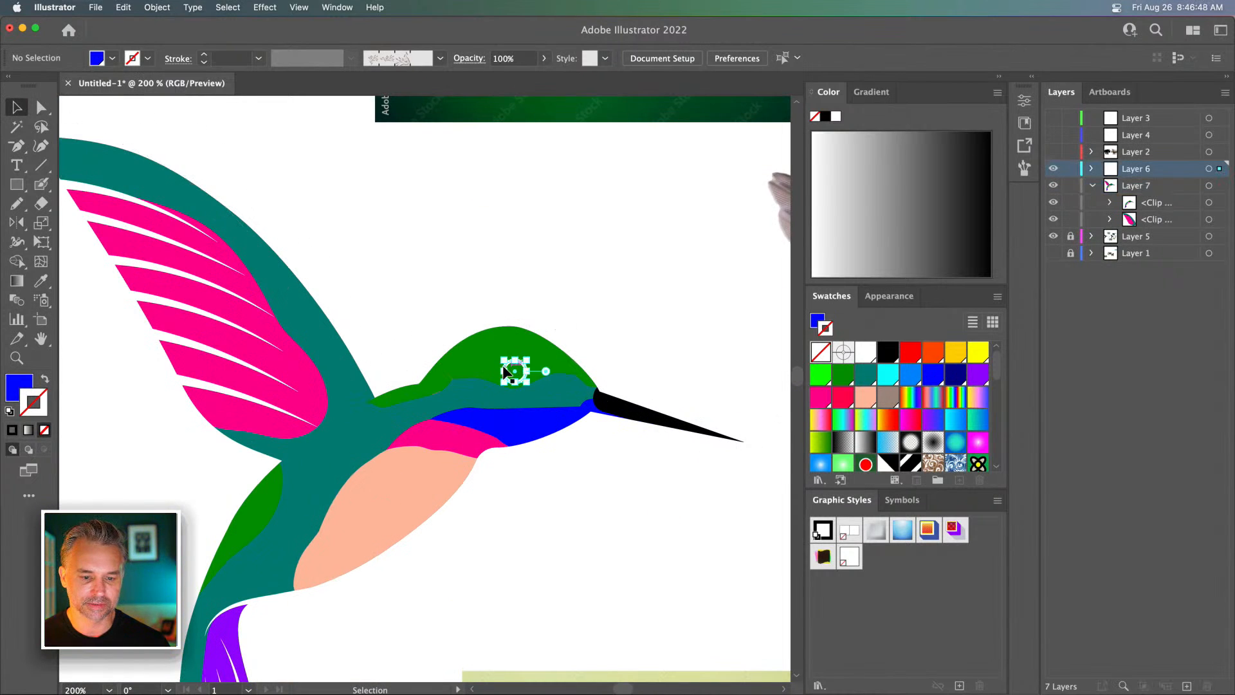
pyautogui.click(9, 386)
pyautogui.click(887, 352)
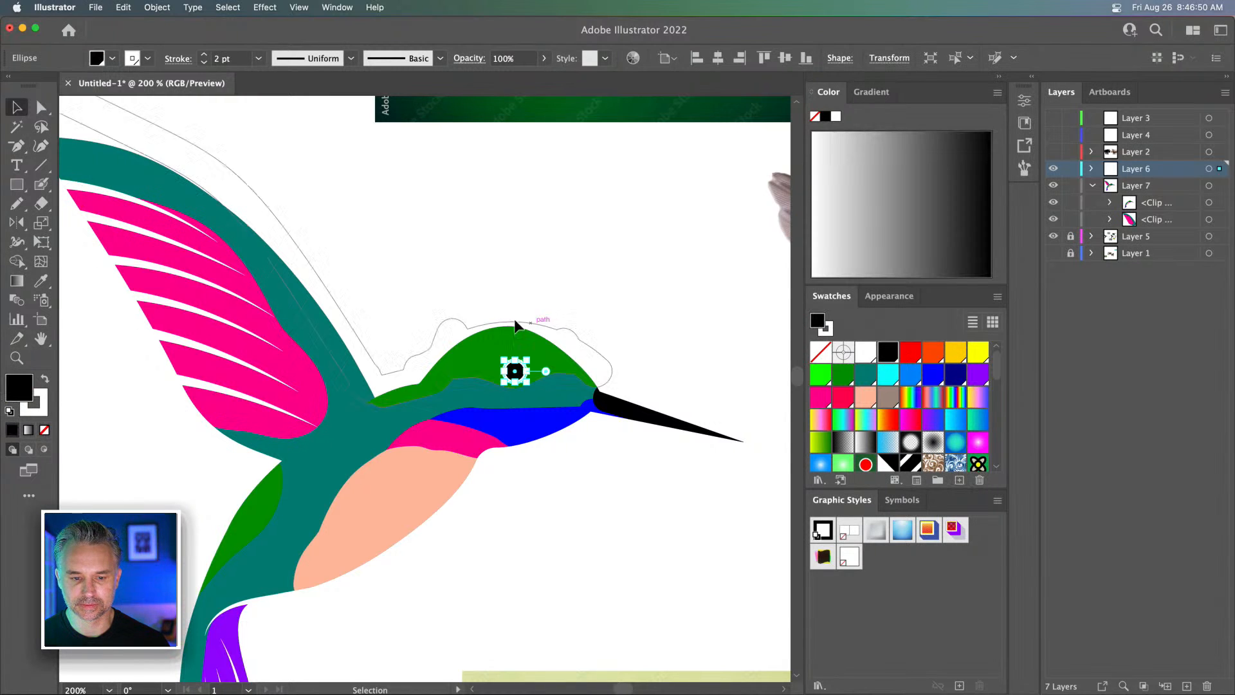
pyautogui.click(490, 295)
pyautogui.press('super+minus')
pyautogui.press('super+minus')
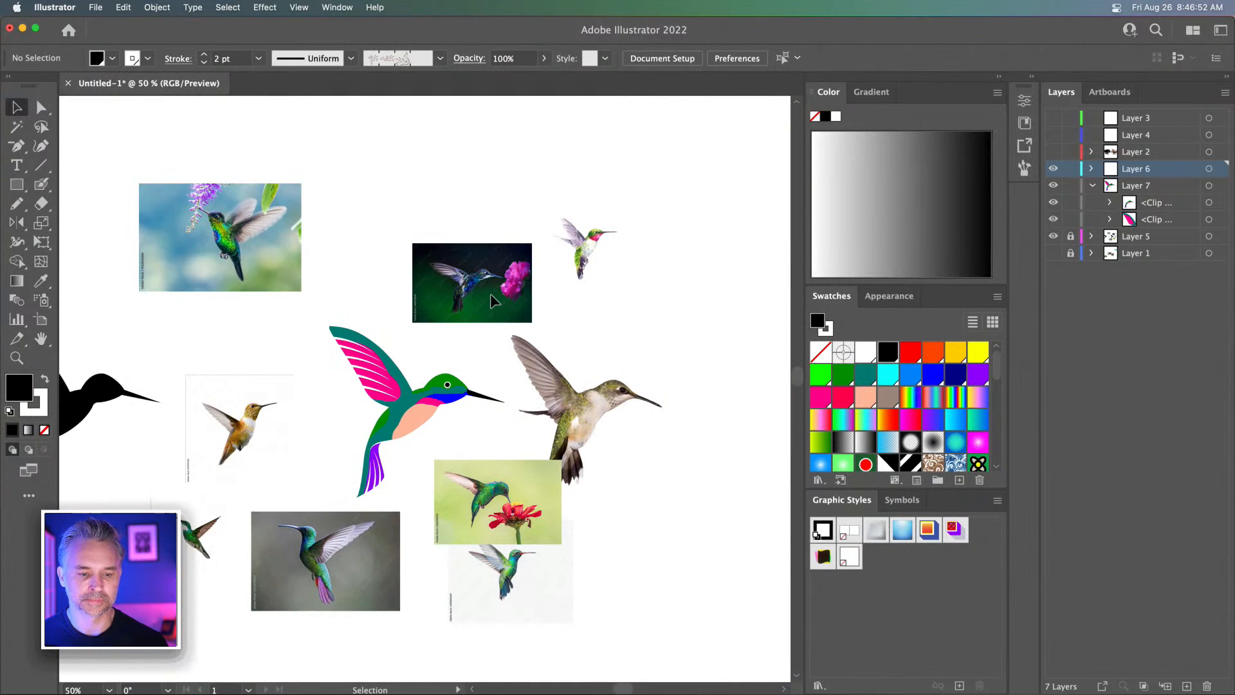
pyautogui.moveTo(555, 266); pyautogui.dragTo(609, 214)
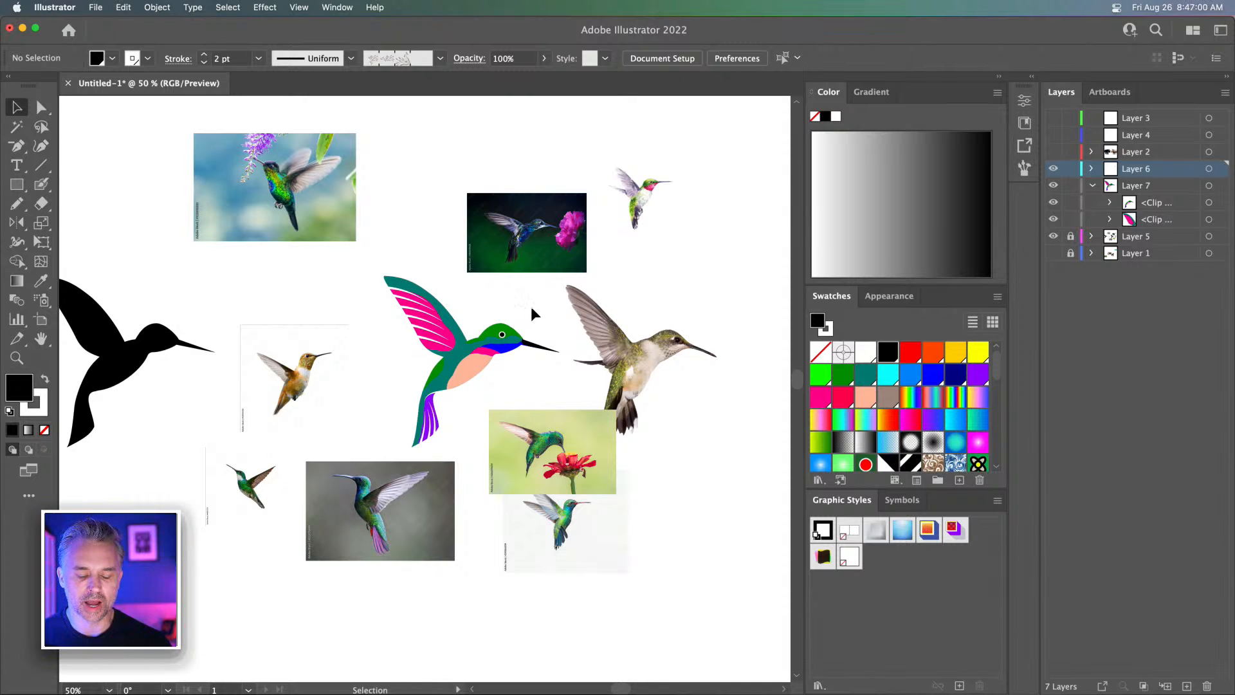
# Copy the whole colored bird, hide the visible layers, and paste the copy in front on a new layer
pyautogui.click(435, 404)
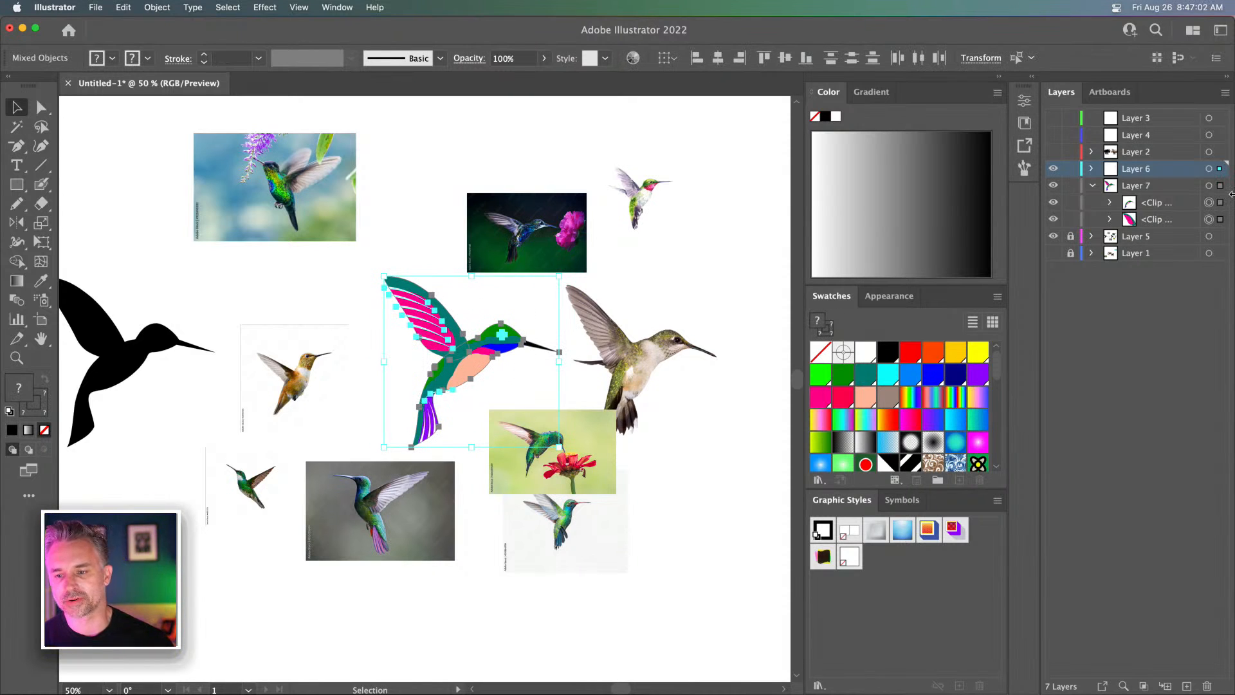
pyautogui.click(1093, 186)
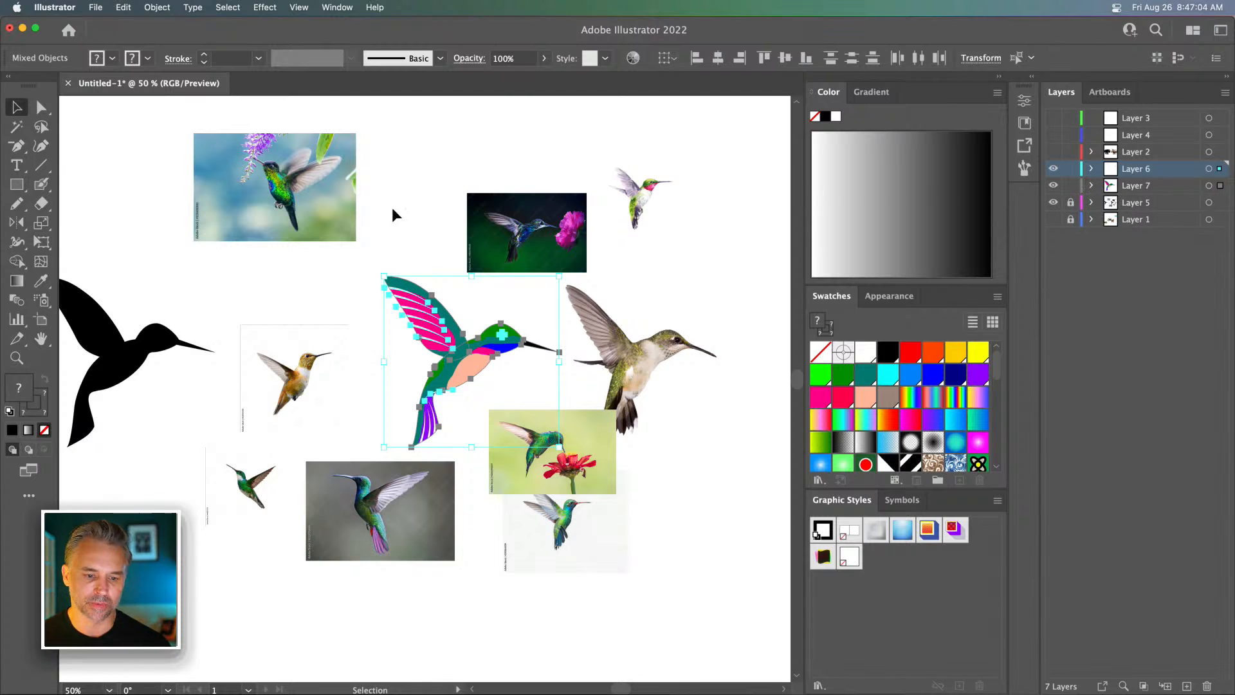
pyautogui.moveTo(394, 212); pyautogui.dragTo(259, 200)
pyautogui.press('a')
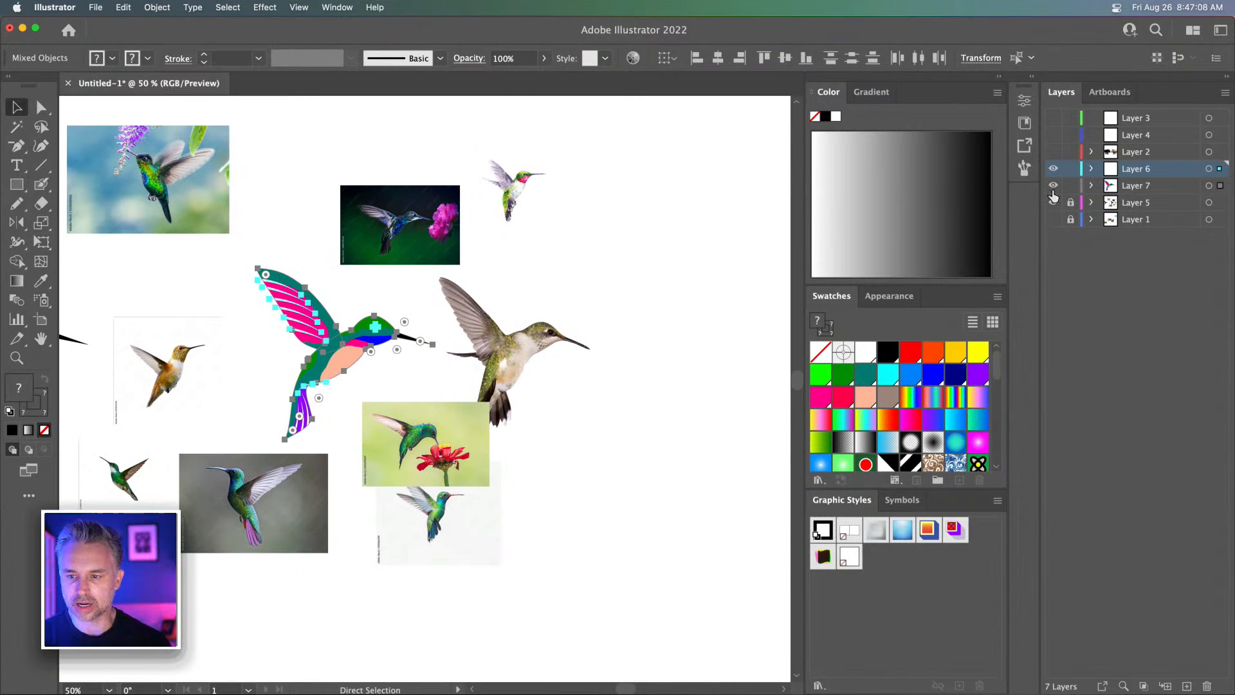
pyautogui.moveTo(1055, 189); pyautogui.dragTo(1056, 217)
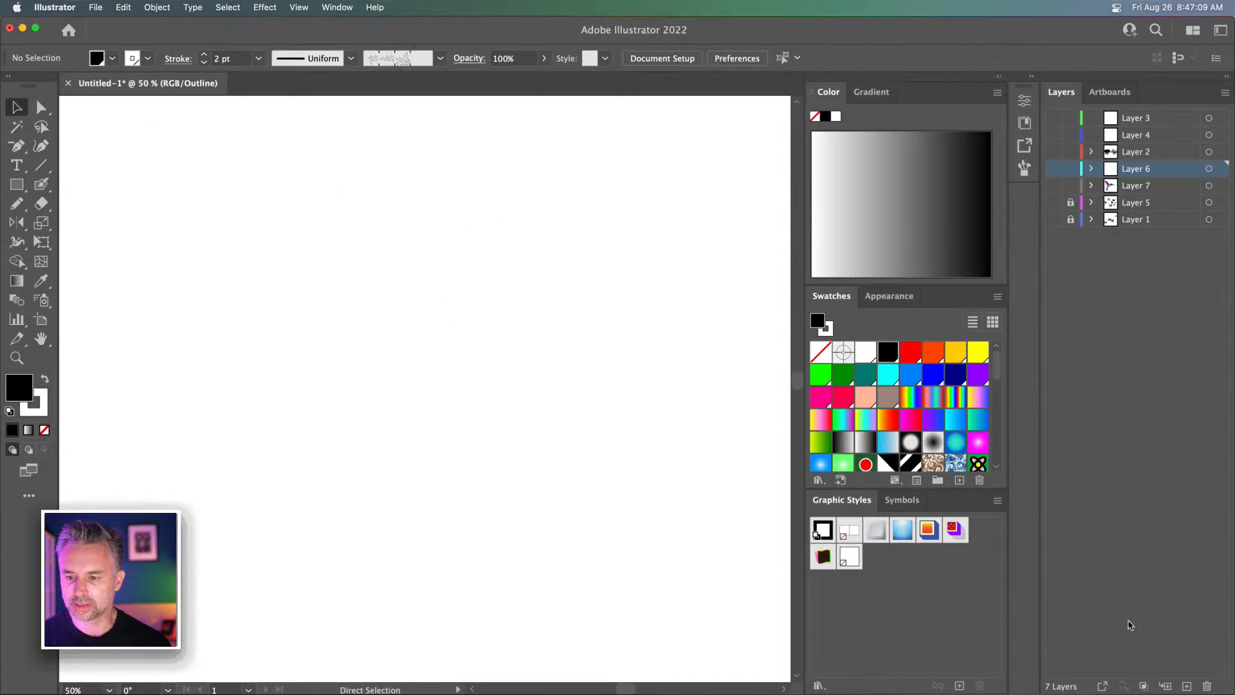
pyautogui.click(1188, 687)
pyautogui.press('super+f')
# Move the pasted bird up and to the right and group all its parts
pyautogui.press('v')
pyautogui.moveTo(349, 334); pyautogui.dragTo(384, 293)
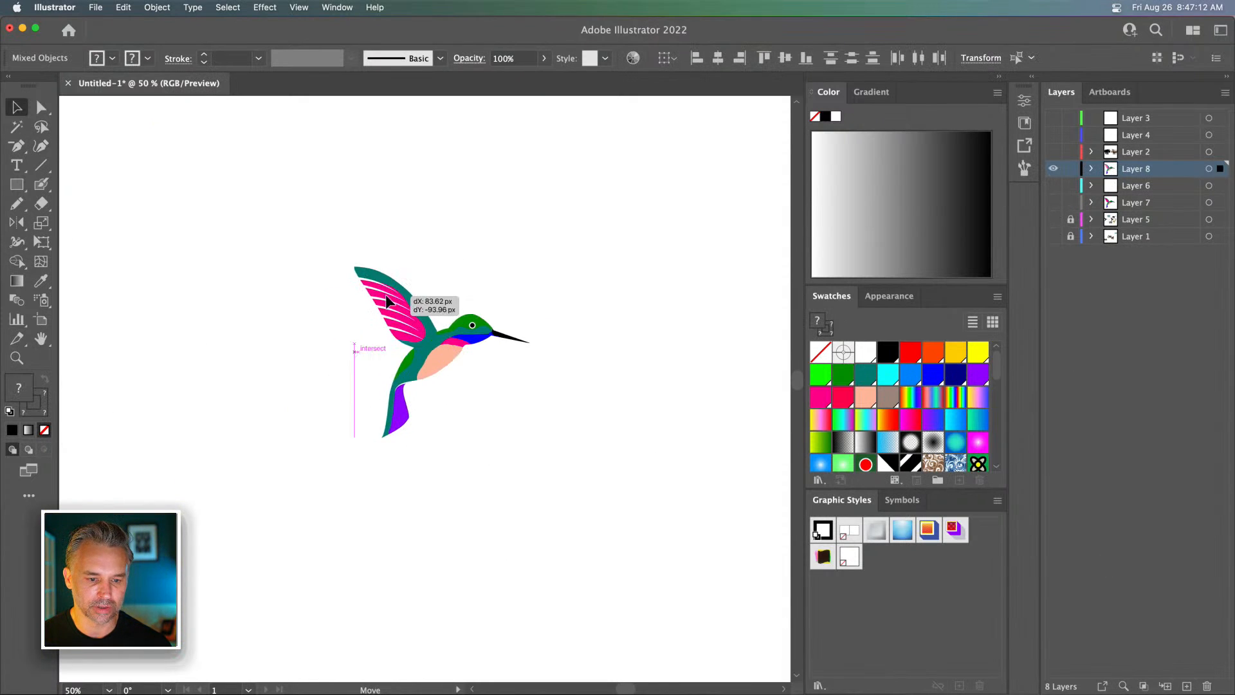
pyautogui.rightClick(384, 294)
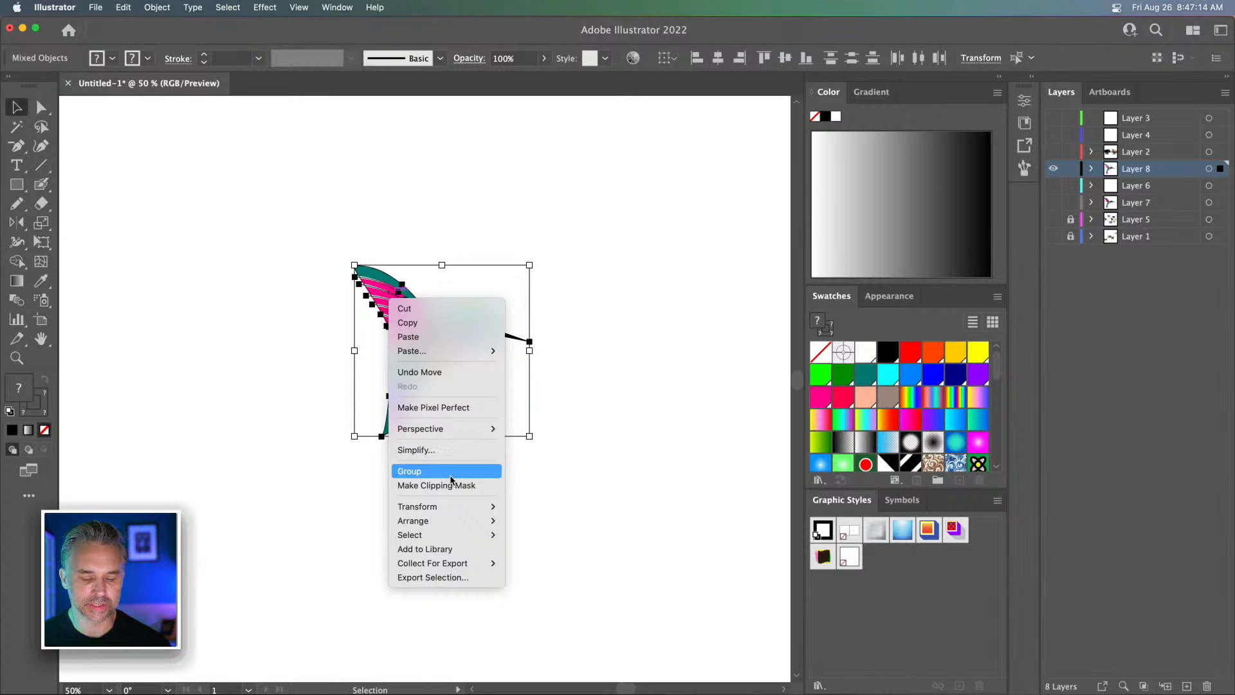
pyautogui.click(444, 471)
# Duplicate the grouped bird to the right and reflect the copy across the vertical axis
pyautogui.moveTo(389, 302); pyautogui.dragTo(496, 294)
pyautogui.doubleClick(17, 223)
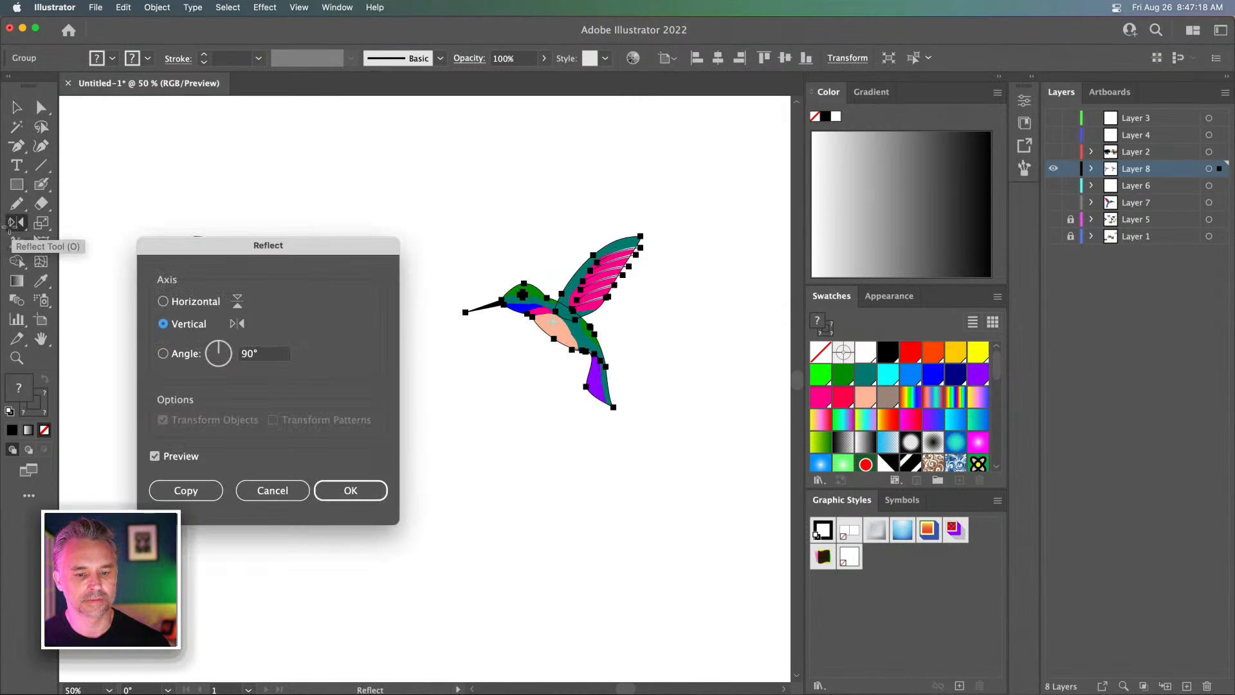
pyautogui.press('Return')
# Rotate the unreflected bird clockwise so its beak points diagonally down and its wing points up
pyautogui.click(17, 107)
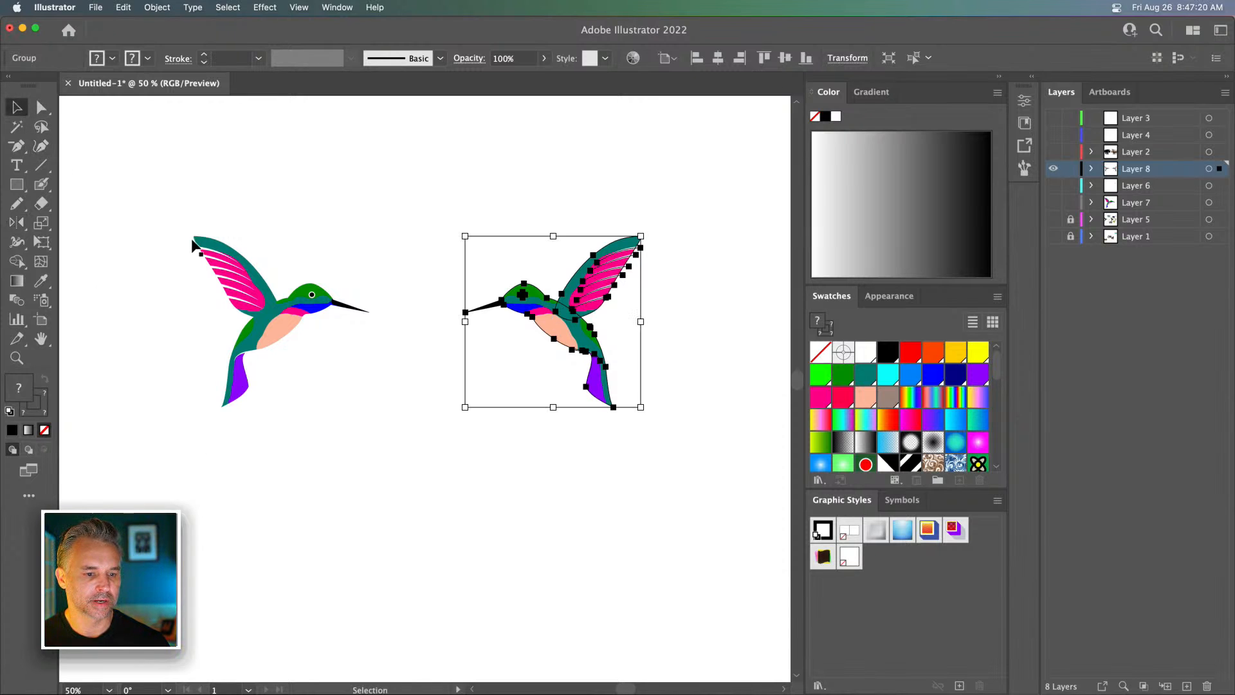
pyautogui.click(197, 243)
pyautogui.moveTo(186, 229); pyautogui.dragTo(270, 191)
pyautogui.click(41, 107)
pyautogui.moveTo(210, 138); pyautogui.dragTo(317, 248)
pyautogui.press('v')
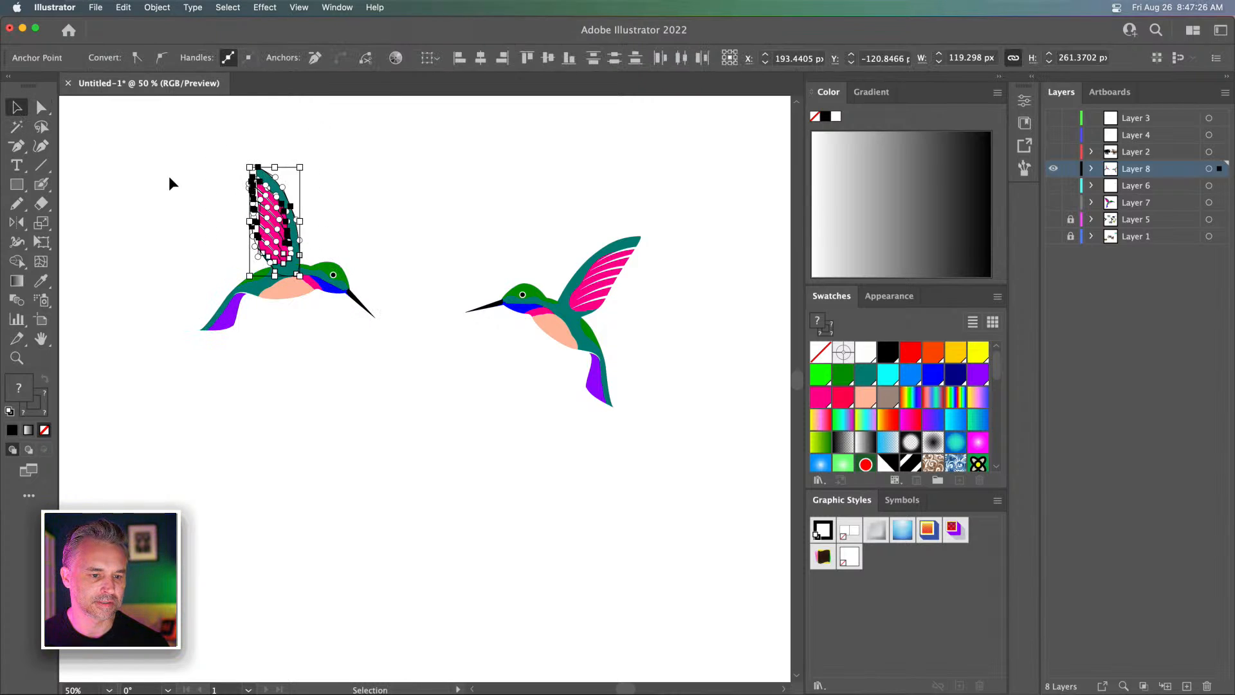
pyautogui.click(168, 176)
# Ungroup the left, downward-pointing hummingbird so its wing can be handled separately
pyautogui.click(258, 223)
pyautogui.rightClick(258, 219)
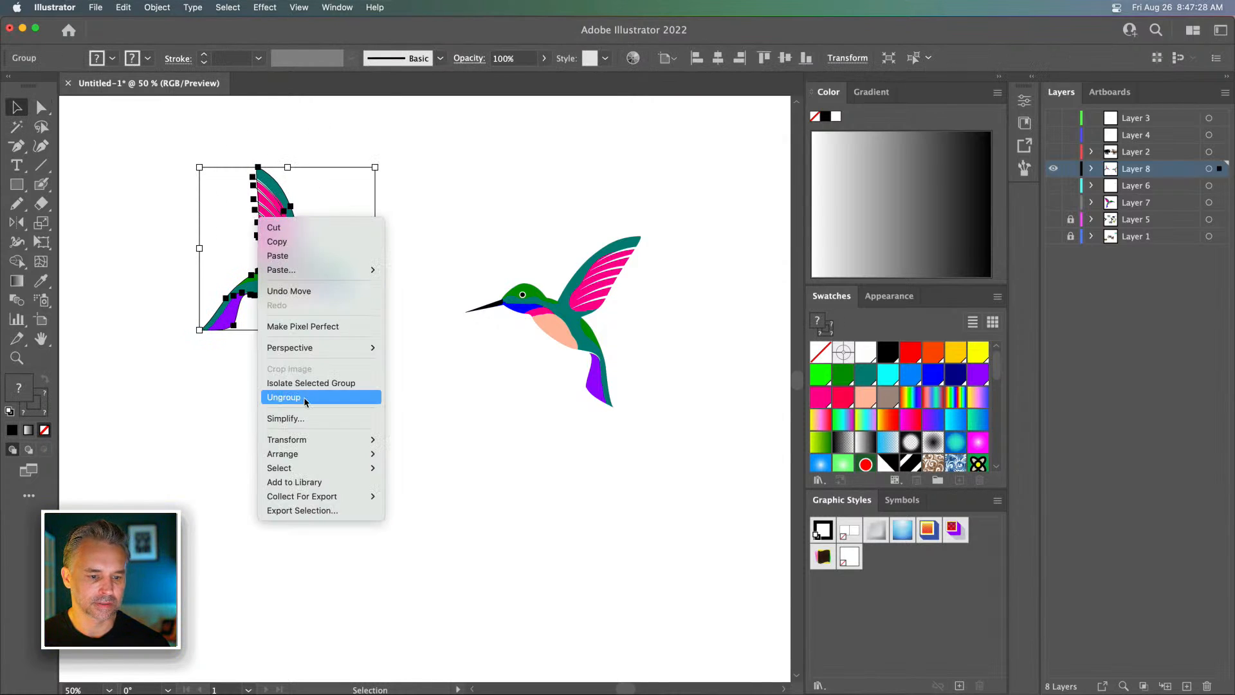
pyautogui.click(283, 397)
pyautogui.click(195, 178)
# Rotate the left bird's wing counterclockwise so its tip leans back toward the tail
pyautogui.moveTo(185, 132); pyautogui.dragTo(353, 256)
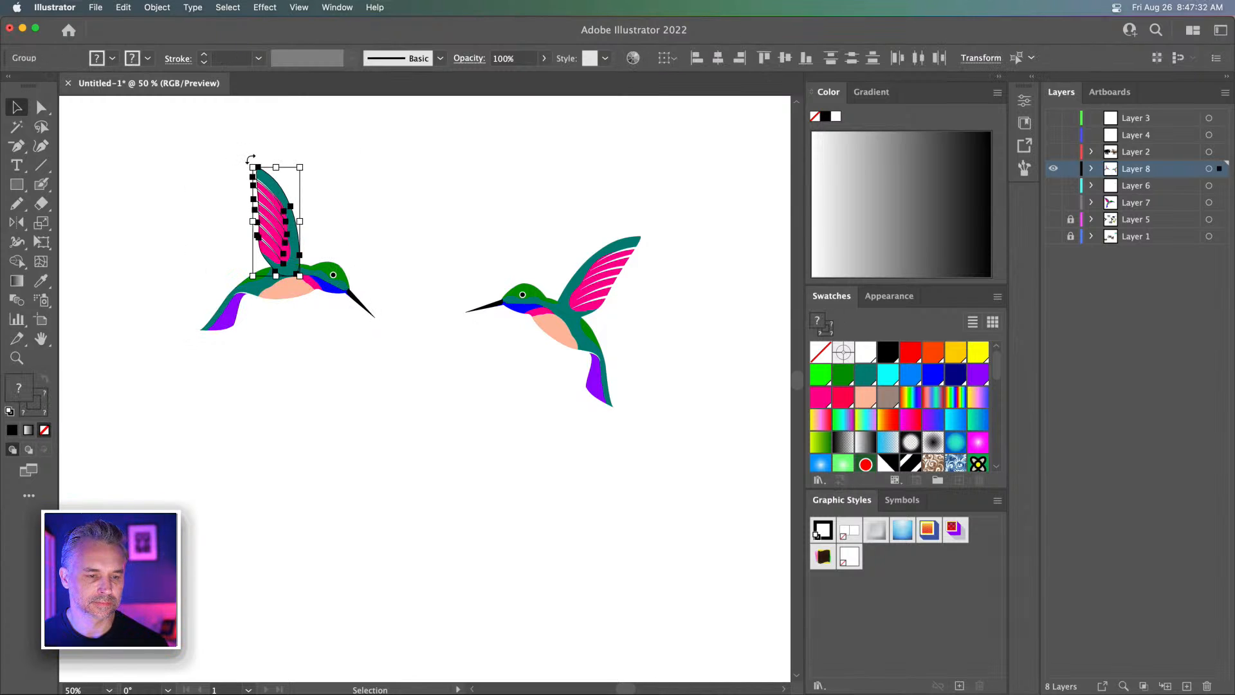
pyautogui.moveTo(253, 166); pyautogui.dragTo(247, 207)
pyautogui.press('super+equal')
pyautogui.press('super+equal')
pyautogui.press('super+equal')
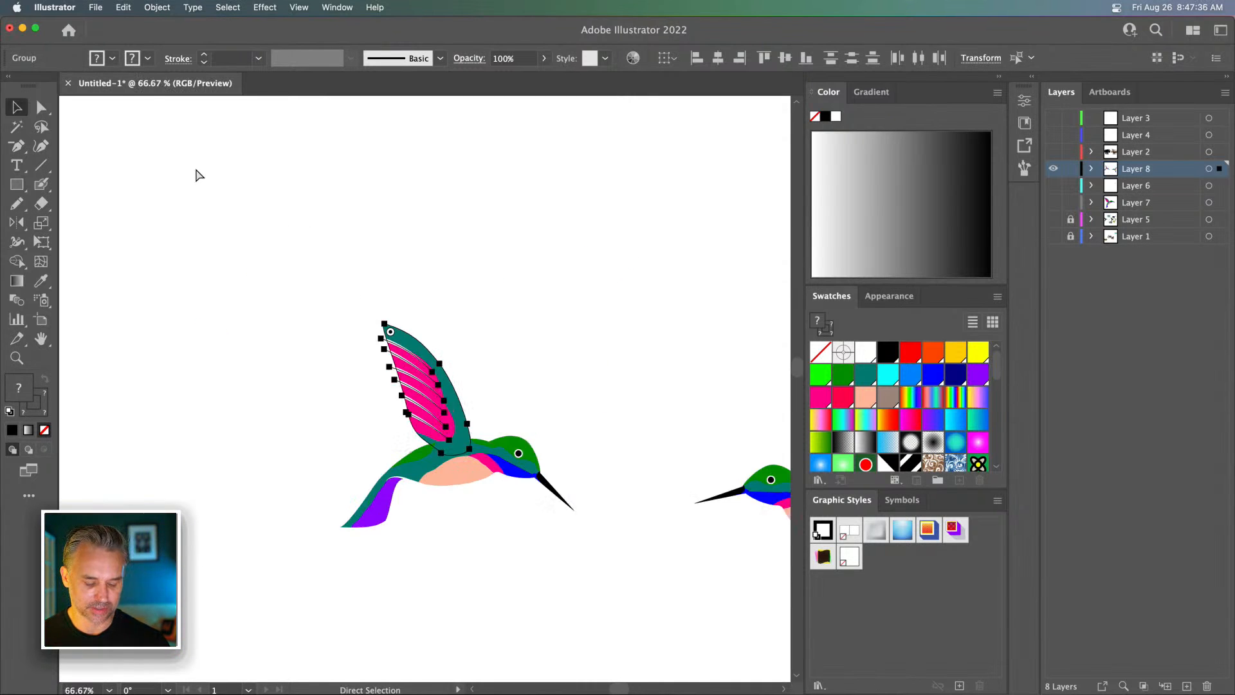
pyautogui.moveTo(126, 134); pyautogui.dragTo(129, 236)
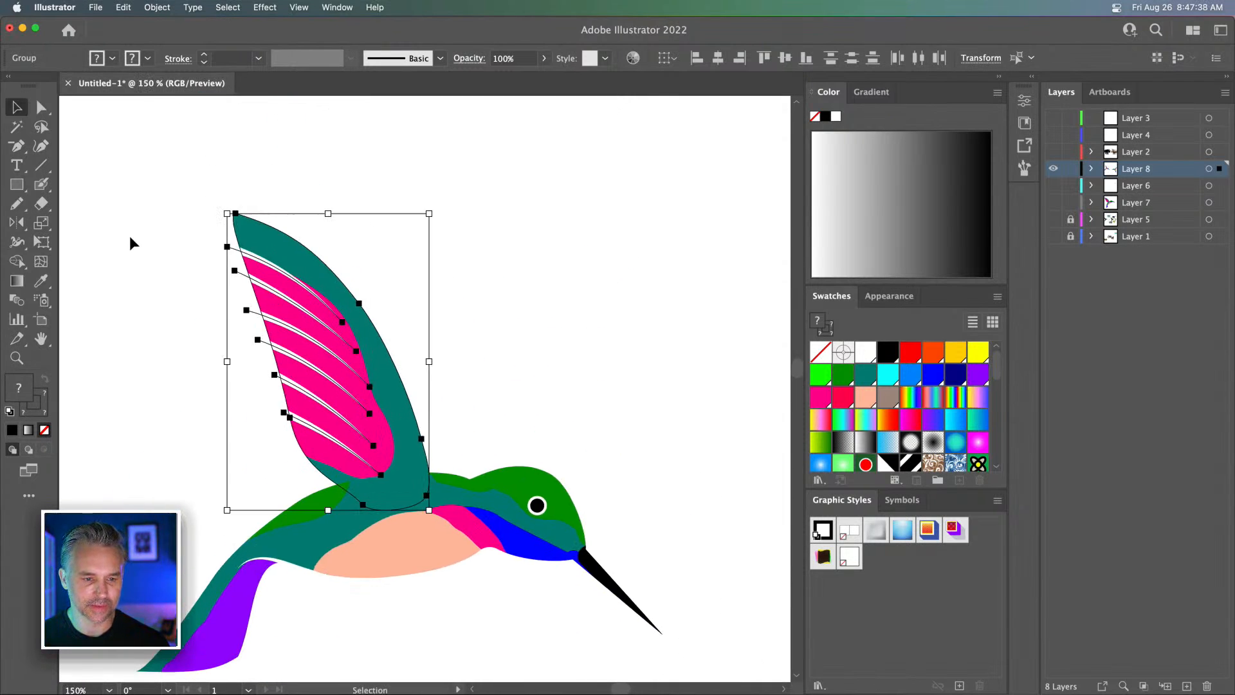
pyautogui.click(129, 236)
pyautogui.moveTo(221, 220); pyautogui.dragTo(224, 222)
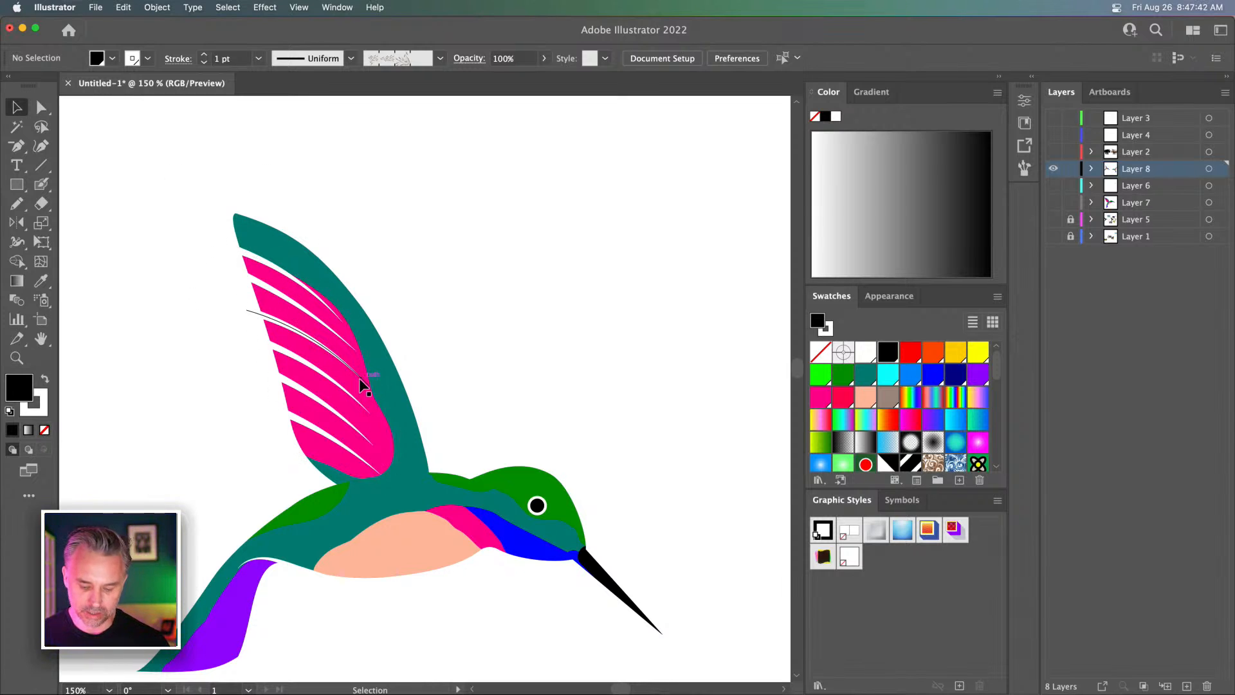
# Check the hummingbird photos in the Libraries search results as reference for the wing pose
pyautogui.click(1034, 78)
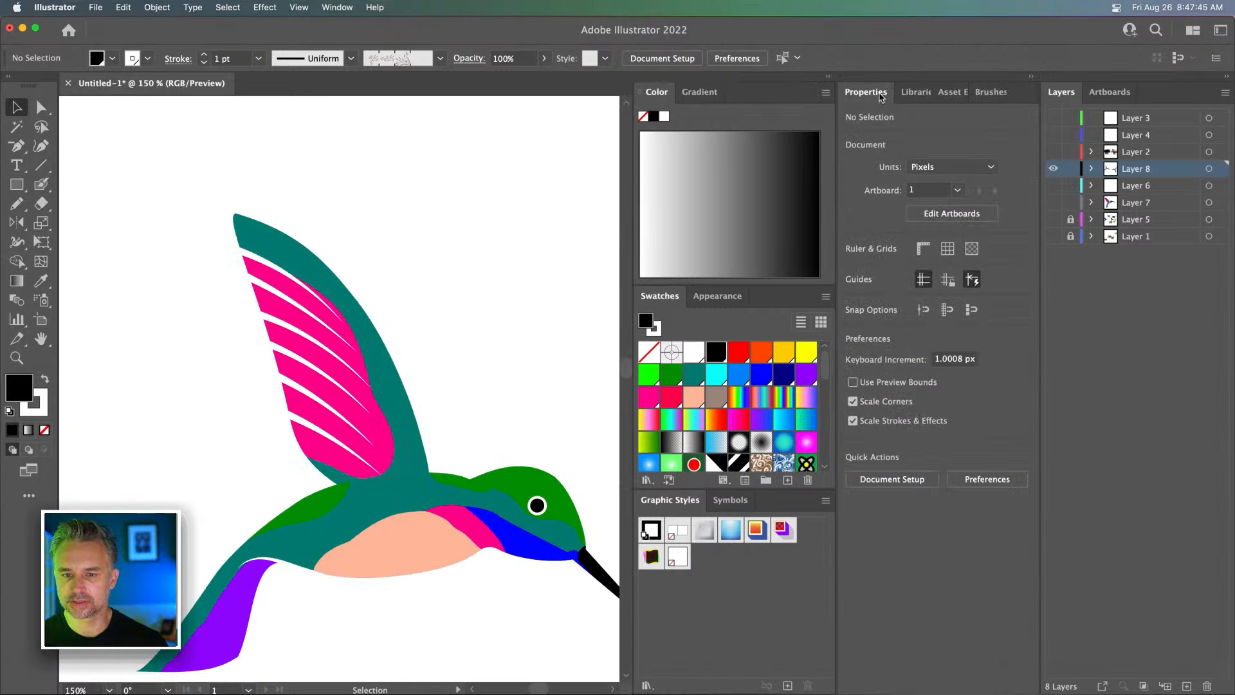
pyautogui.click(916, 93)
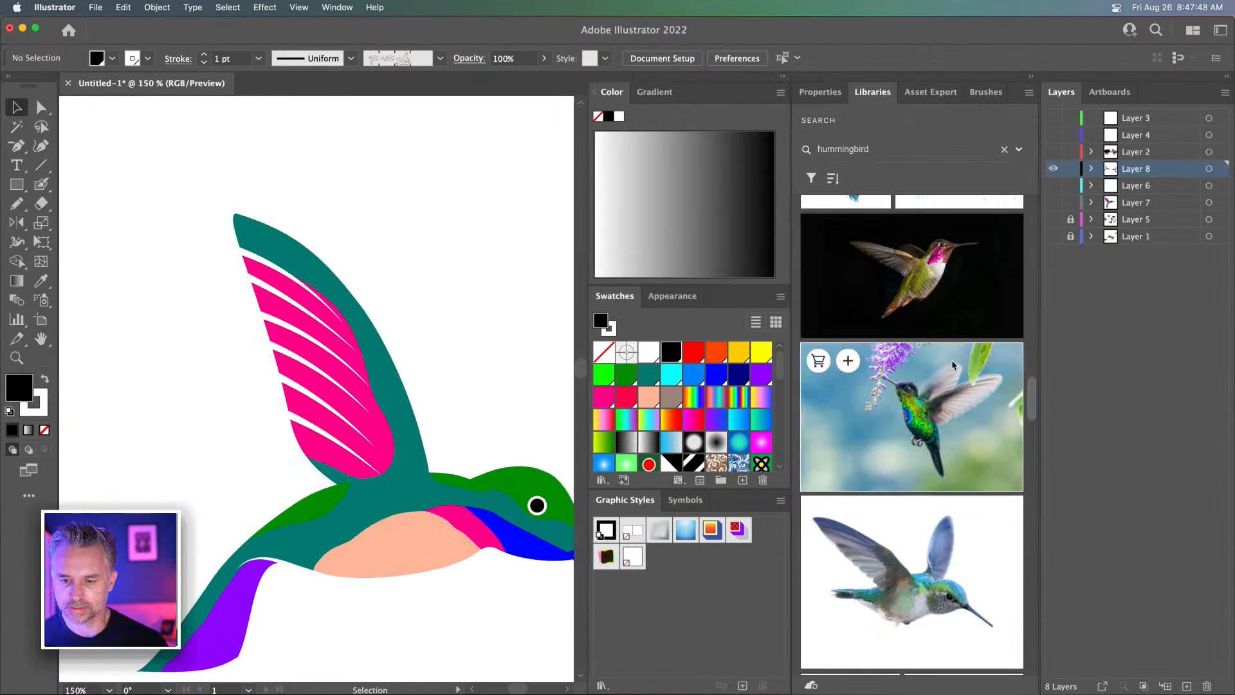
pyautogui.scroll(10, 906, 560)
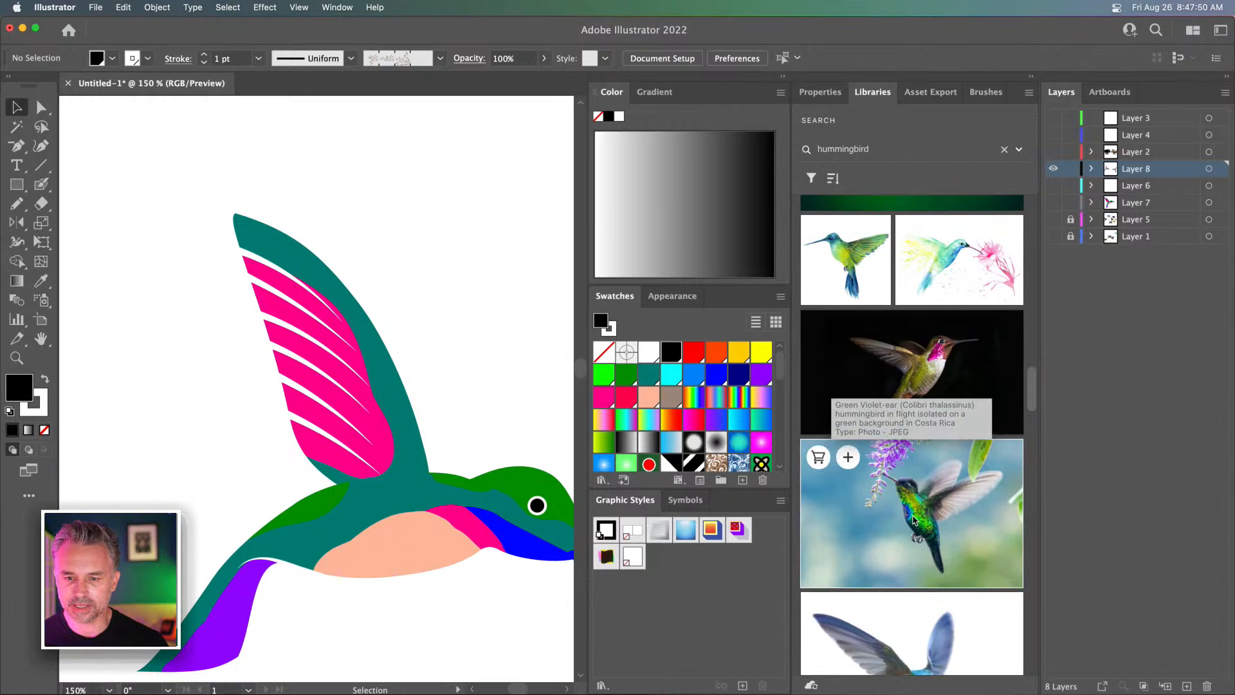
pyautogui.click(1031, 77)
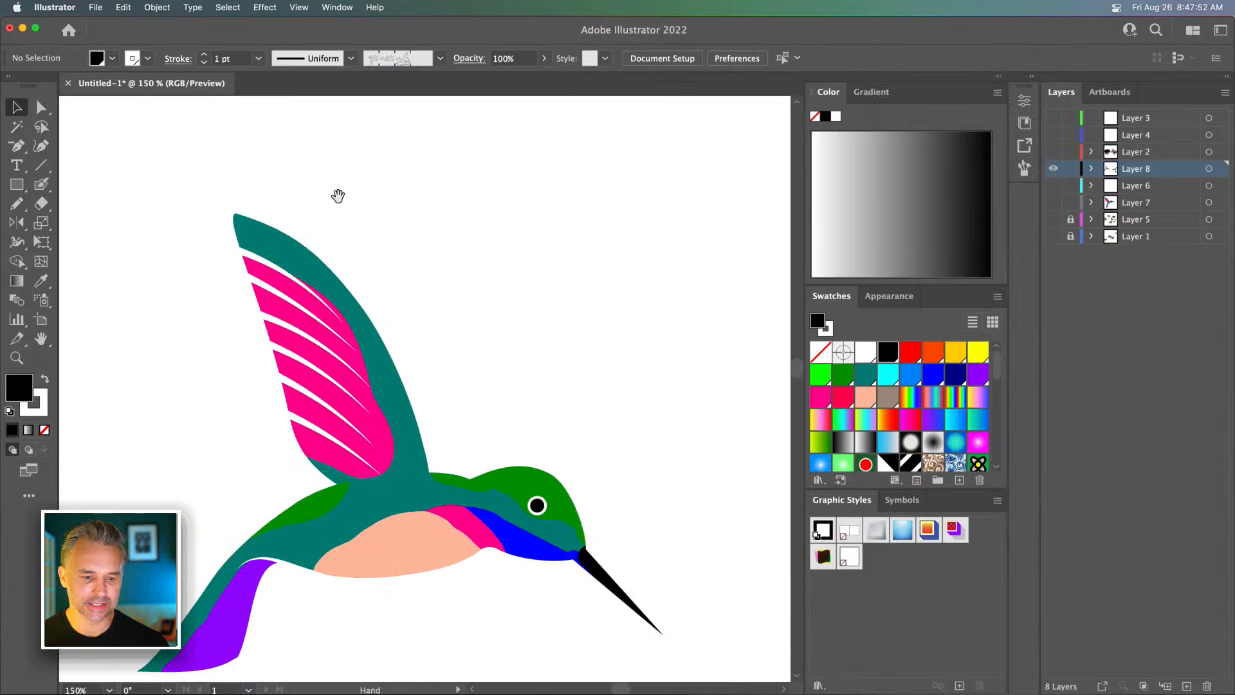
# Duplicate the left bird's wing straight to the right of the original
pyautogui.moveTo(339, 193); pyautogui.dragTo(384, 144)
pyautogui.moveTo(232, 140); pyautogui.dragTo(500, 385)
pyautogui.press('a')
pyautogui.press('v')
pyautogui.moveTo(402, 375); pyautogui.dragTo(641, 375)
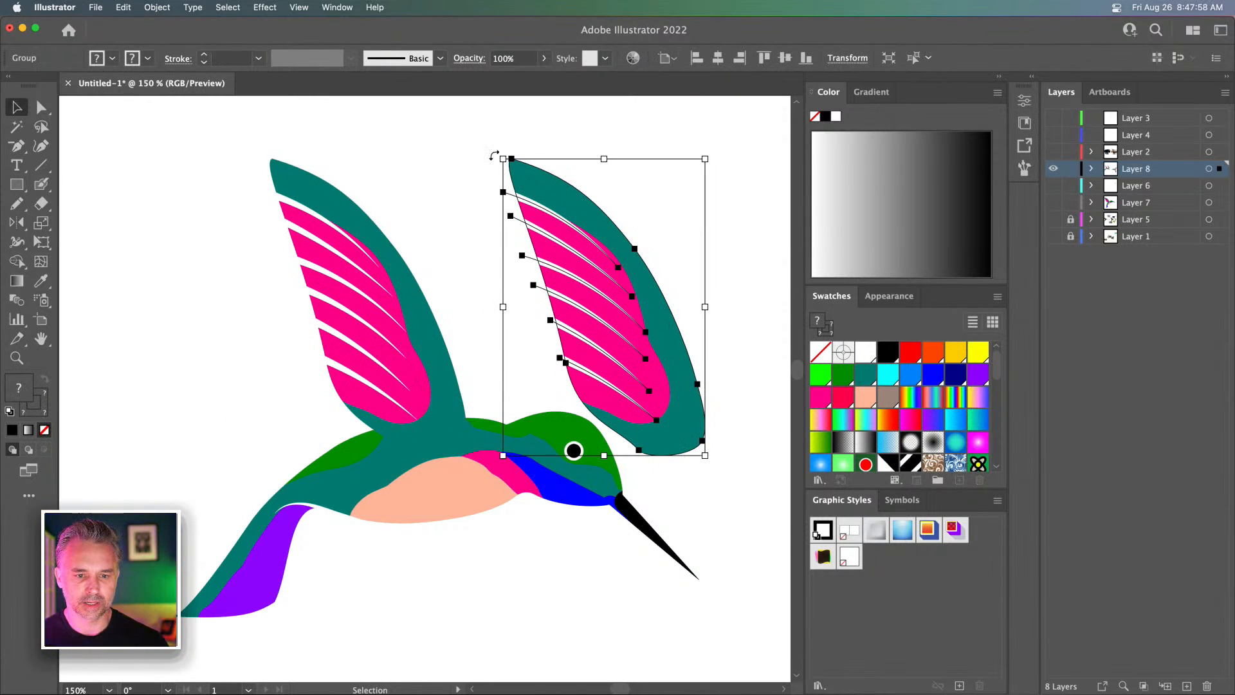
# Rotate the duplicated wing clockwise to nearly upright and place it on the bird's back in front of the original wing
pyautogui.moveTo(488, 156); pyautogui.dragTo(565, 115)
pyautogui.moveTo(606, 360); pyautogui.dragTo(476, 360)
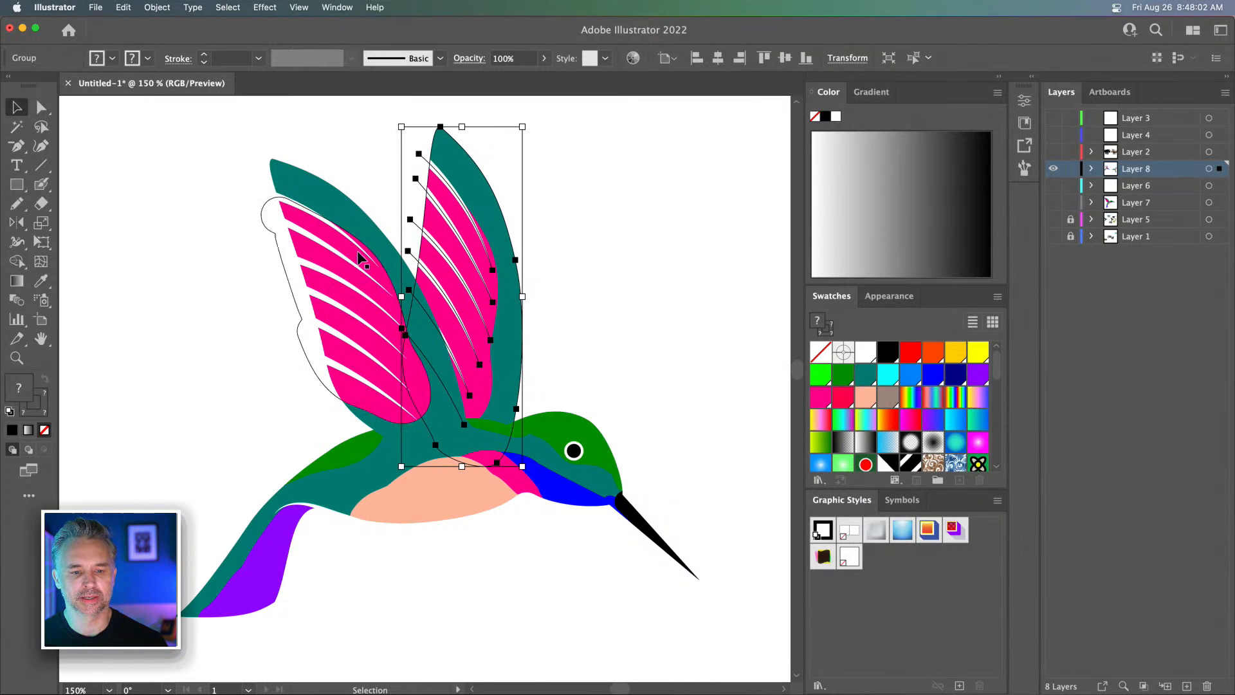
pyautogui.moveTo(436, 253); pyautogui.dragTo(439, 255)
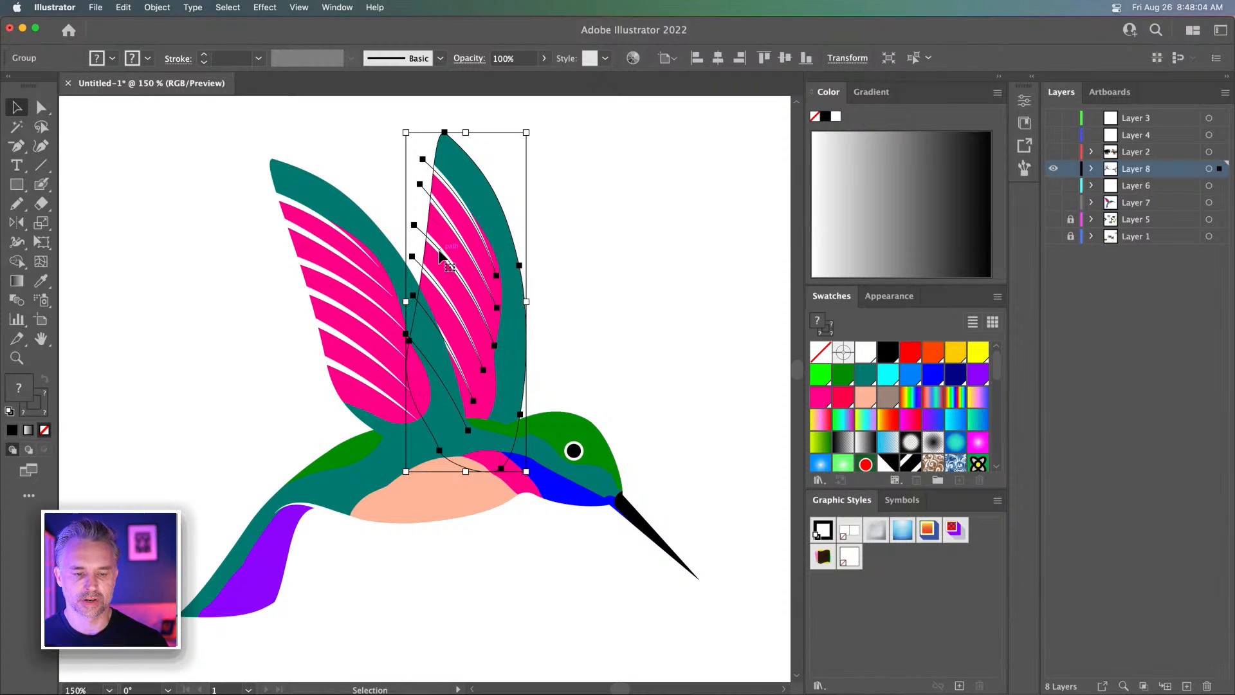
pyautogui.press('super+minus')
pyautogui.press('super+equal')
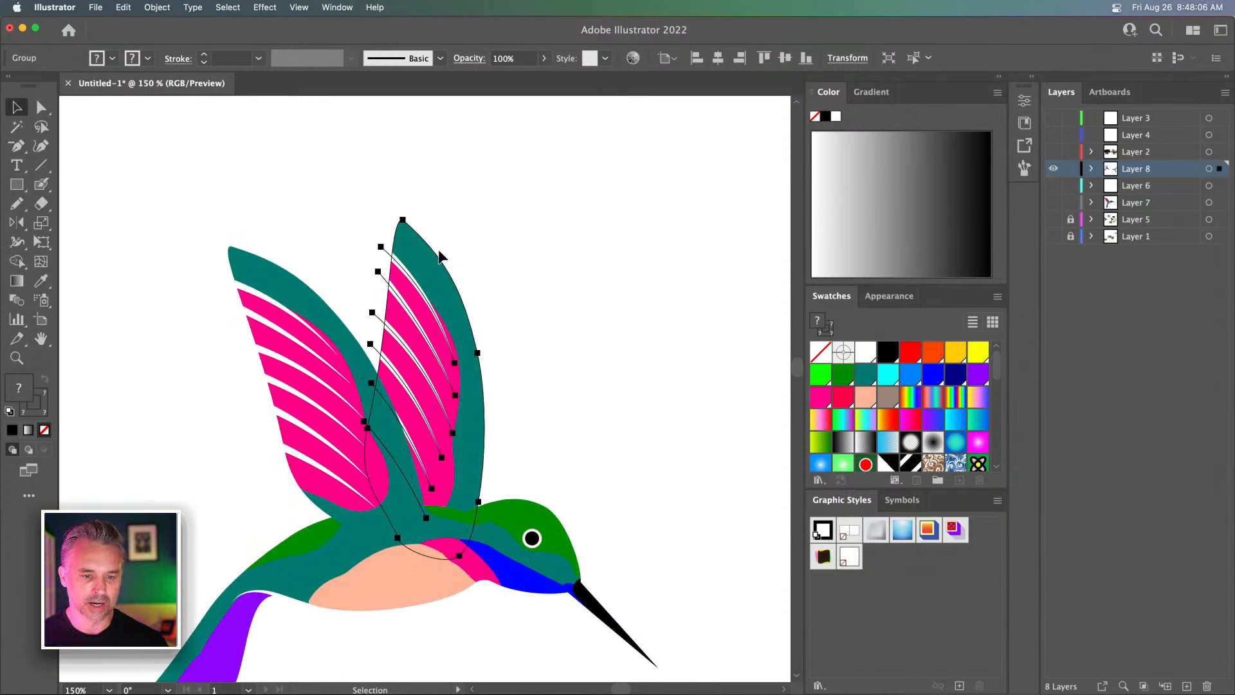
pyautogui.moveTo(455, 252); pyautogui.dragTo(553, 224)
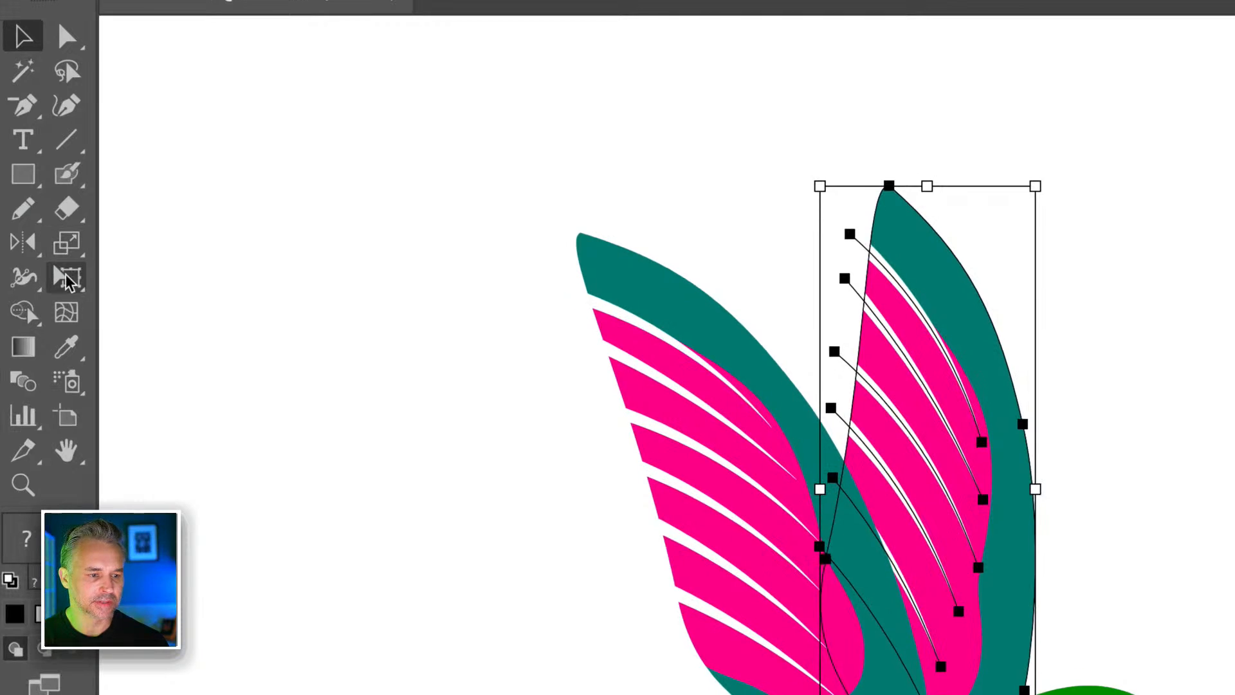
# Narrow the upper end of the duplicated wing symmetrically with Free Transform's Perspective Distort
pyautogui.click(41, 244)
pyautogui.click(66, 283)
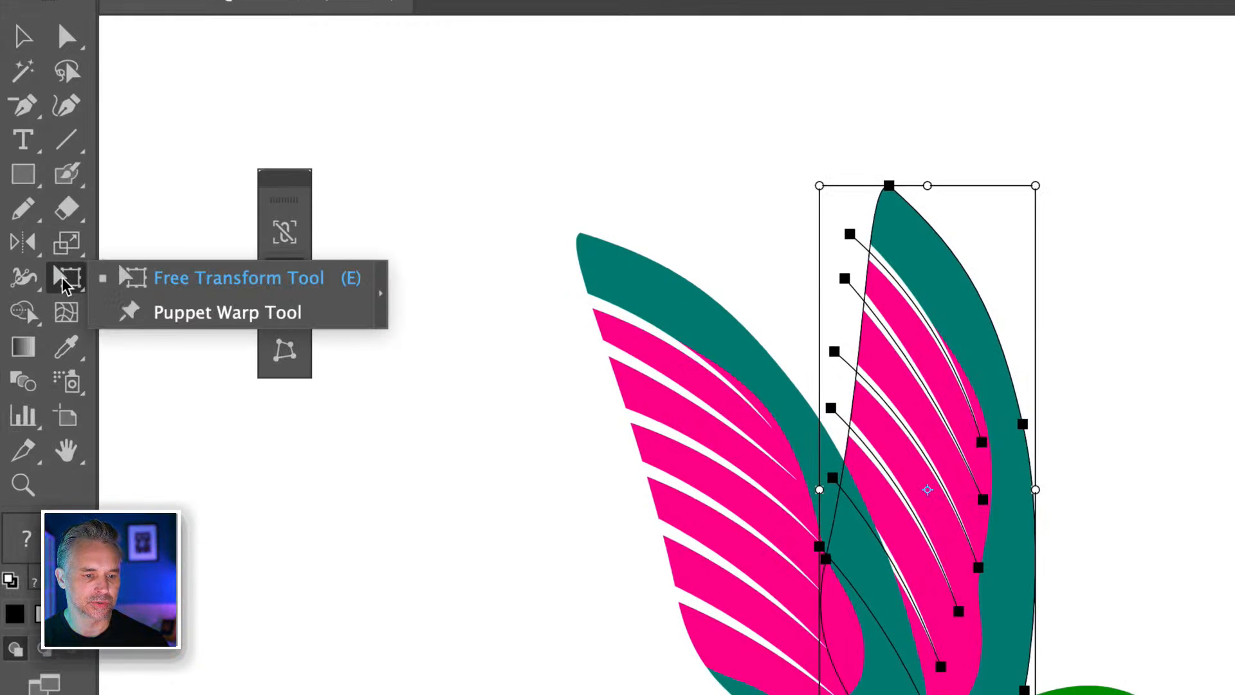
pyautogui.moveTo(292, 183); pyautogui.dragTo(414, 187)
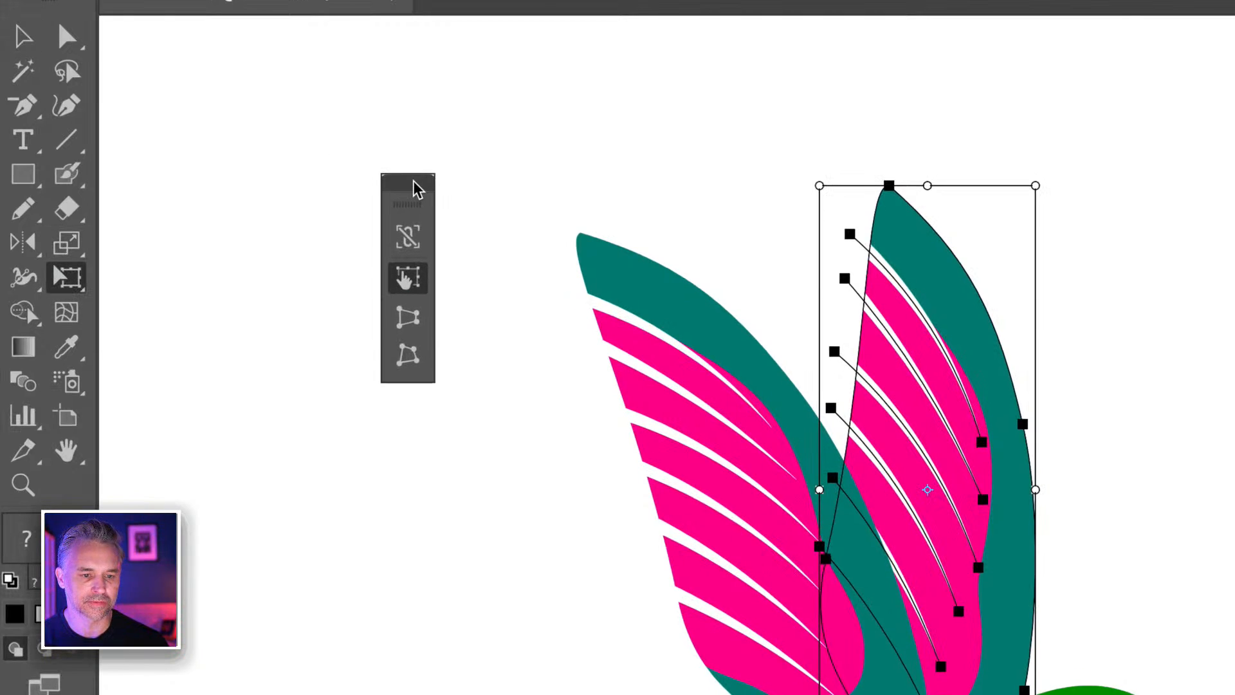
pyautogui.click(404, 326)
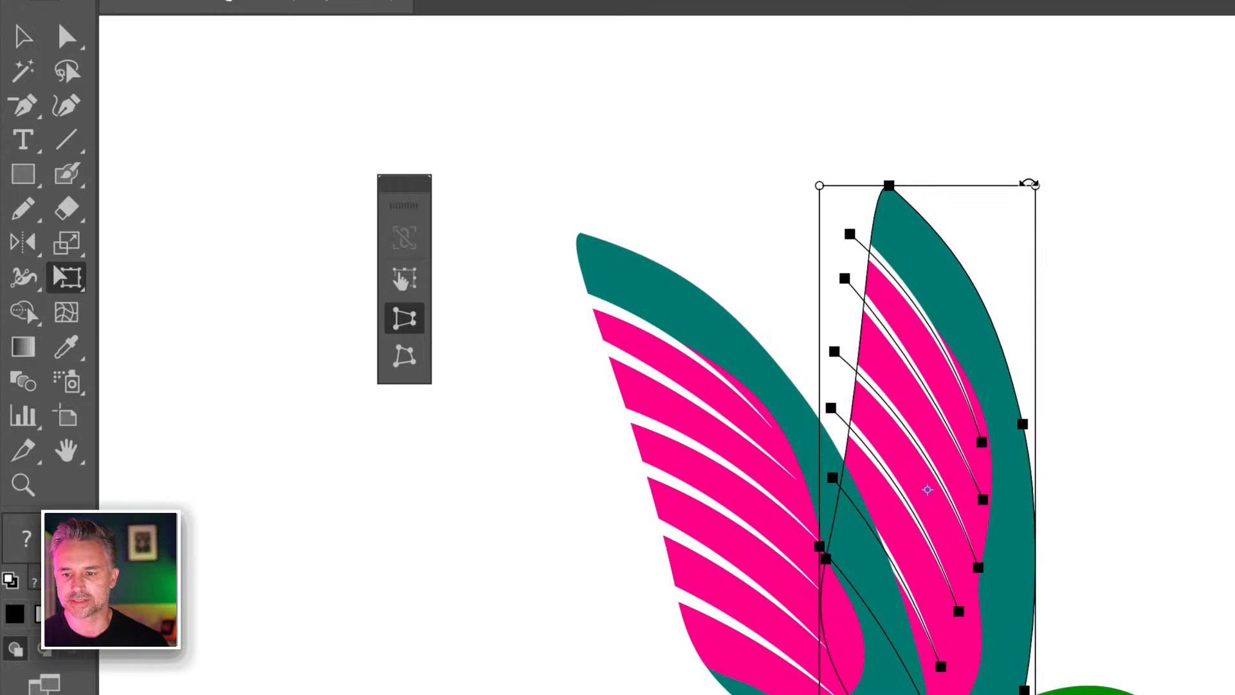
pyautogui.moveTo(1035, 186); pyautogui.dragTo(999, 188)
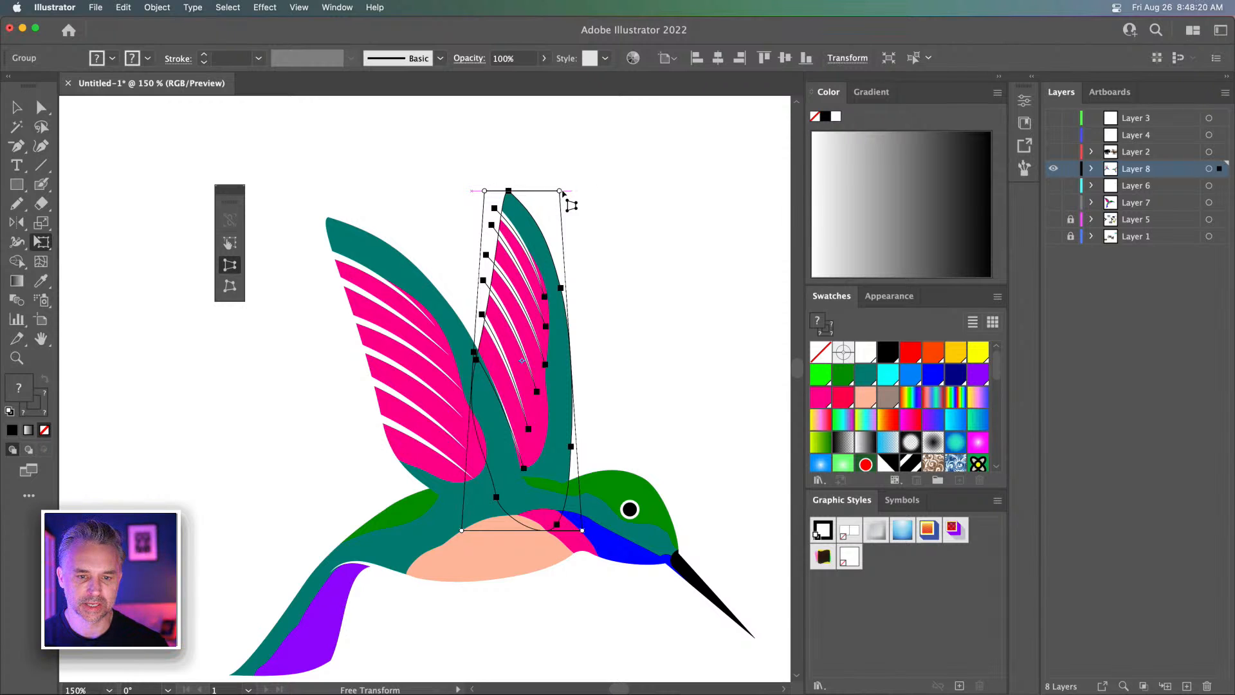
pyautogui.moveTo(562, 192); pyautogui.dragTo(561, 191)
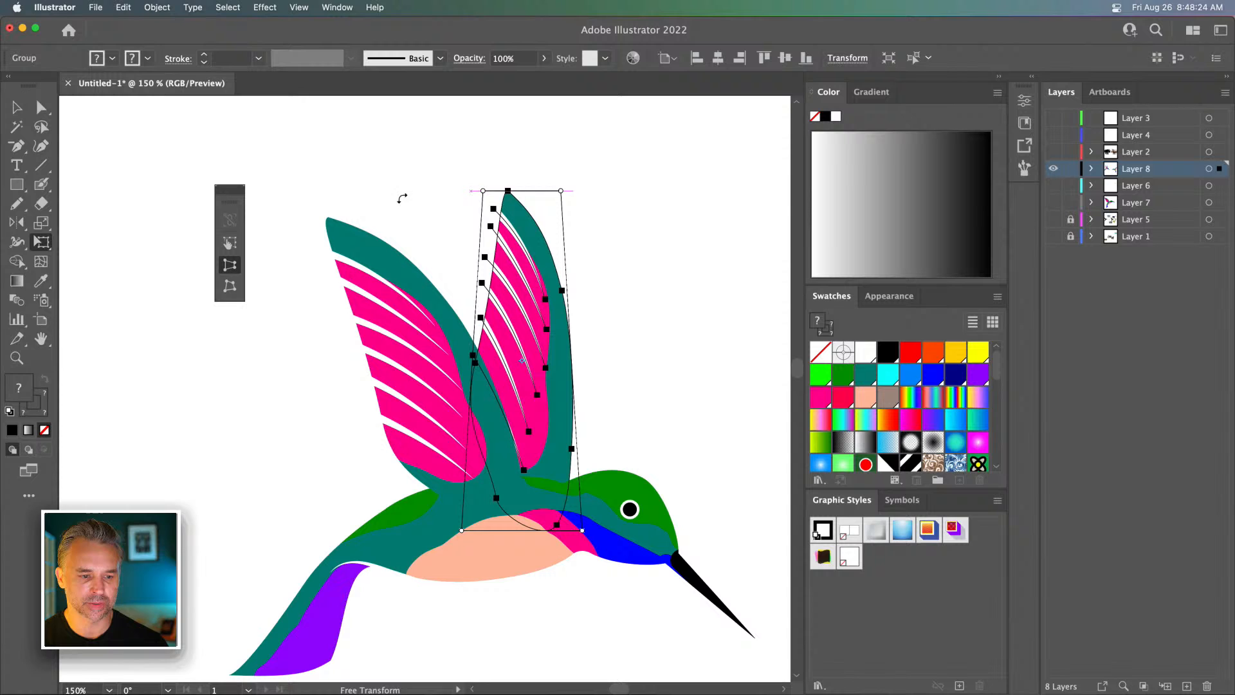
# Use Free Transform to shorten the duplicated wing and skew its tip toward the head
pyautogui.click(232, 286)
pyautogui.click(232, 243)
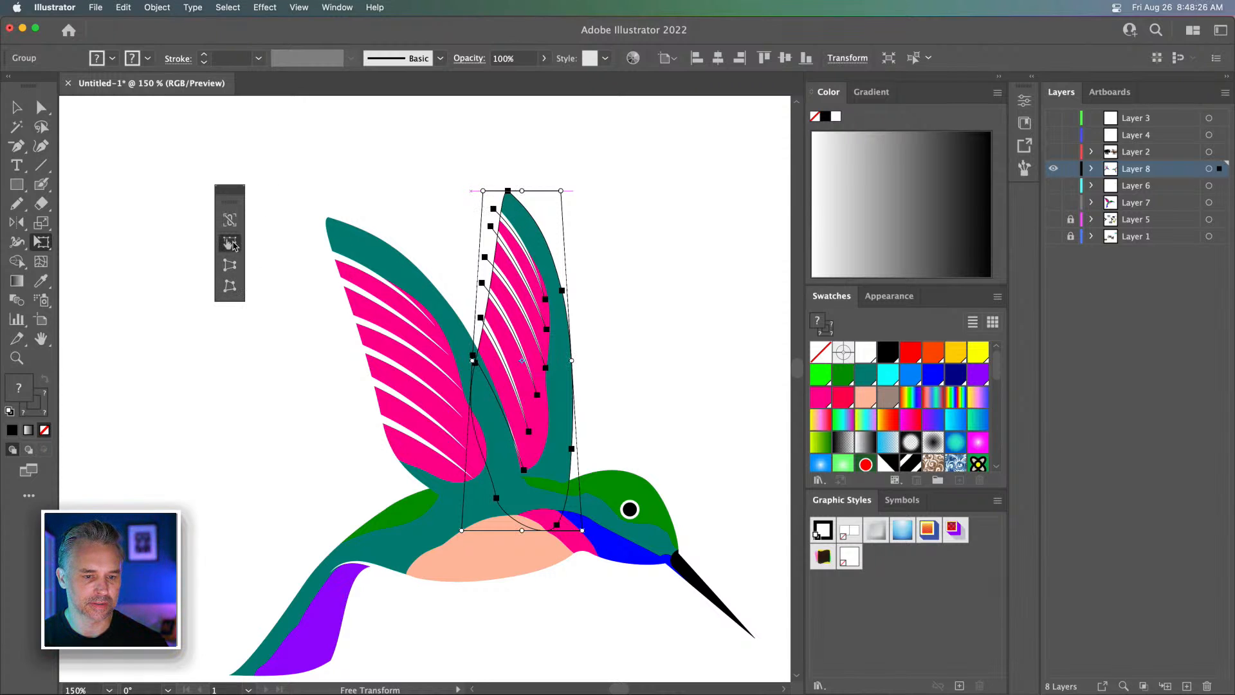
pyautogui.moveTo(519, 189); pyautogui.dragTo(549, 280)
pyautogui.press('v')
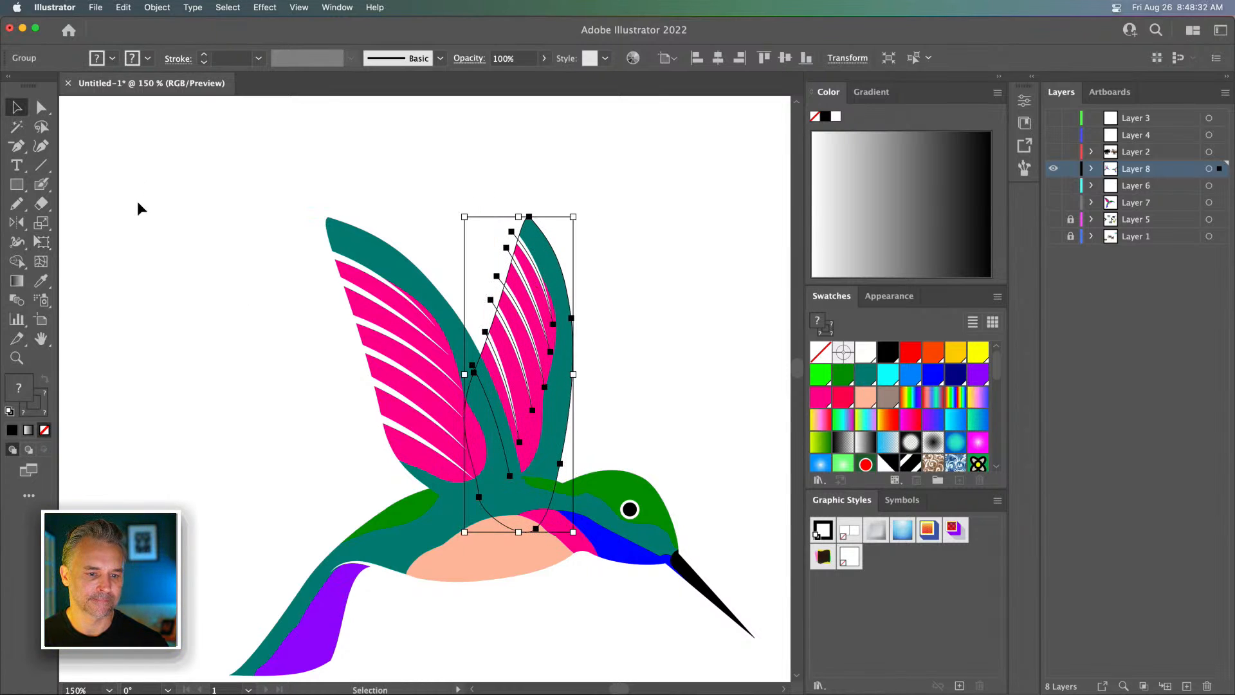
# Select the whole two-winged bird and move it up and to the left, farther from the other bird
pyautogui.click(140, 209)
pyautogui.press('super+minus')
pyautogui.press('super+minus')
pyautogui.press('super+minus')
pyautogui.press('super+minus')
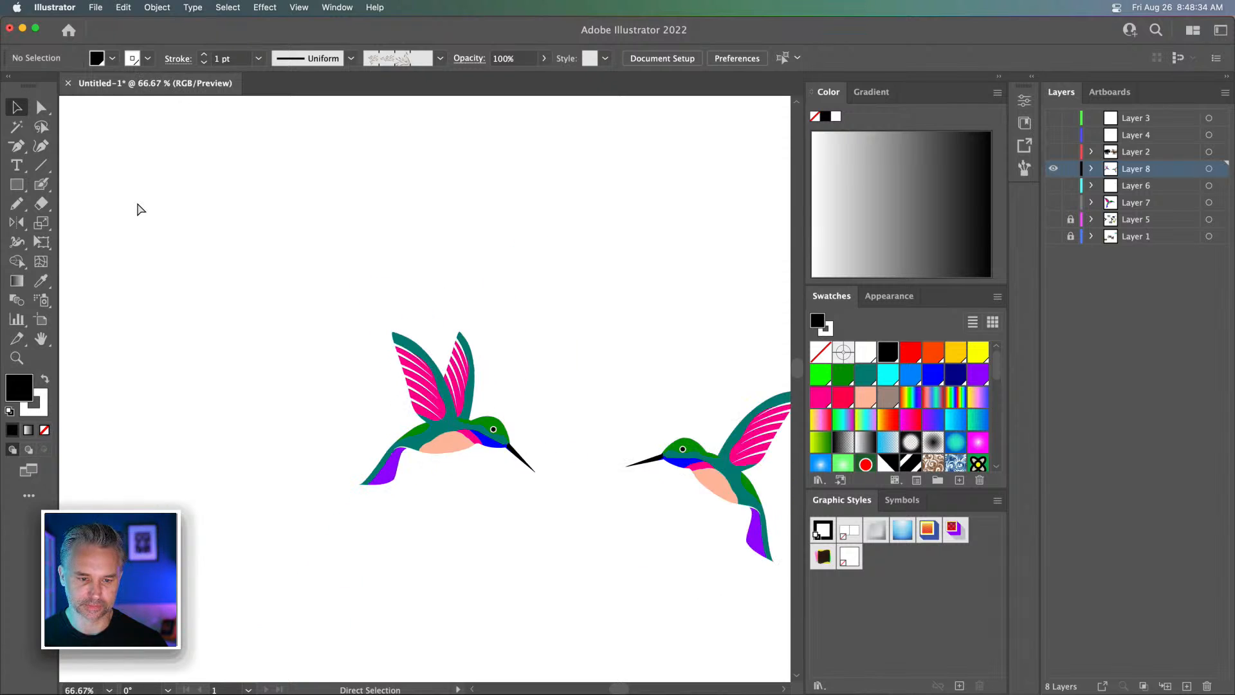
pyautogui.moveTo(275, 231); pyautogui.dragTo(422, 386)
pyautogui.moveTo(363, 296); pyautogui.dragTo(227, 200)
pyautogui.press('super+equal')
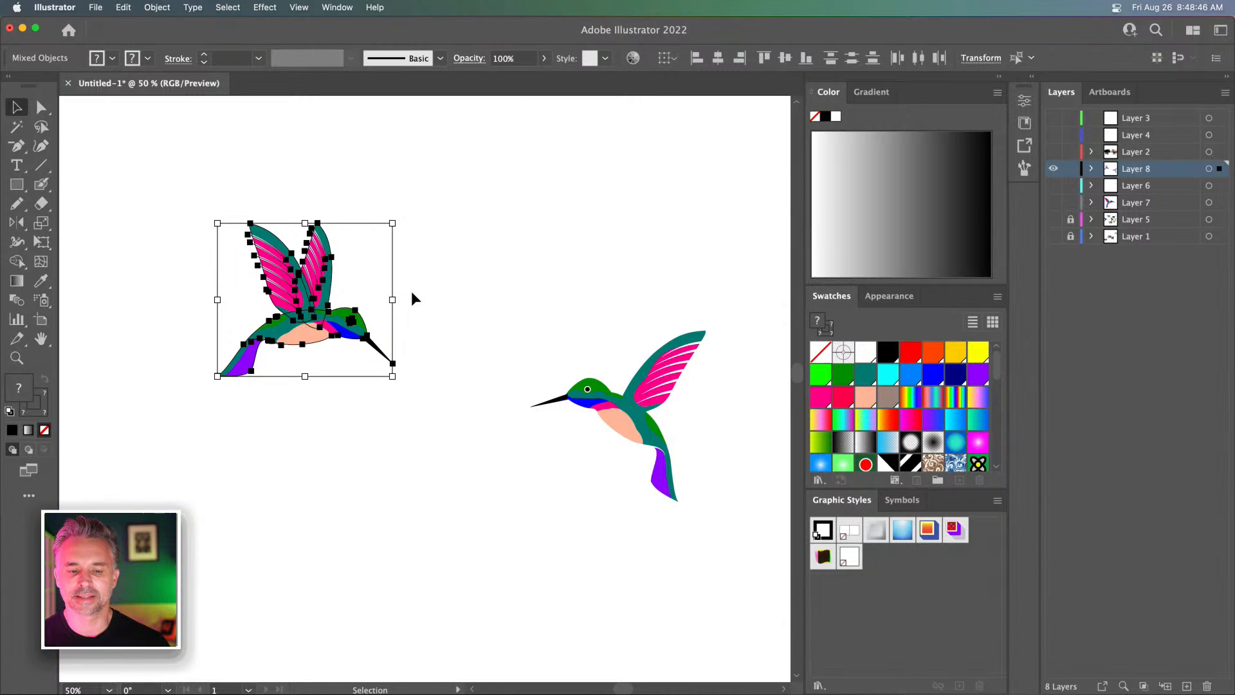
pyautogui.click(487, 295)
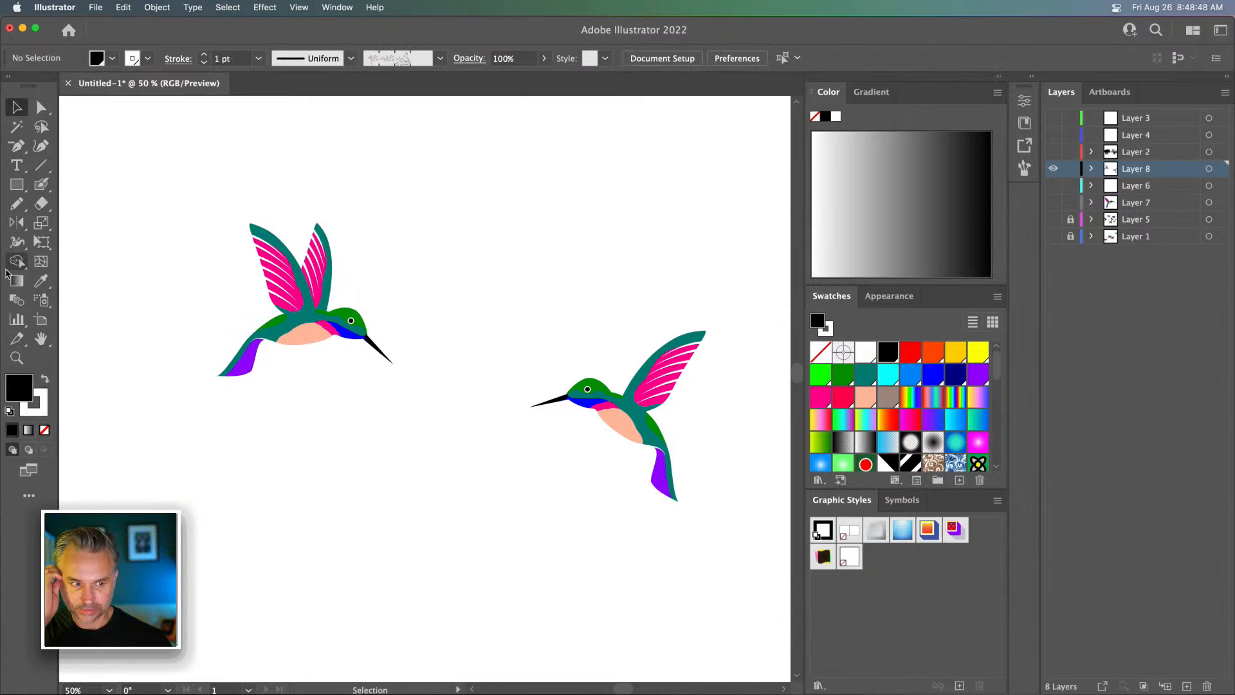
# Draw a small circle between the two birds with the Ellipse tool and fill it with golden yellow
pyautogui.click(16, 185)
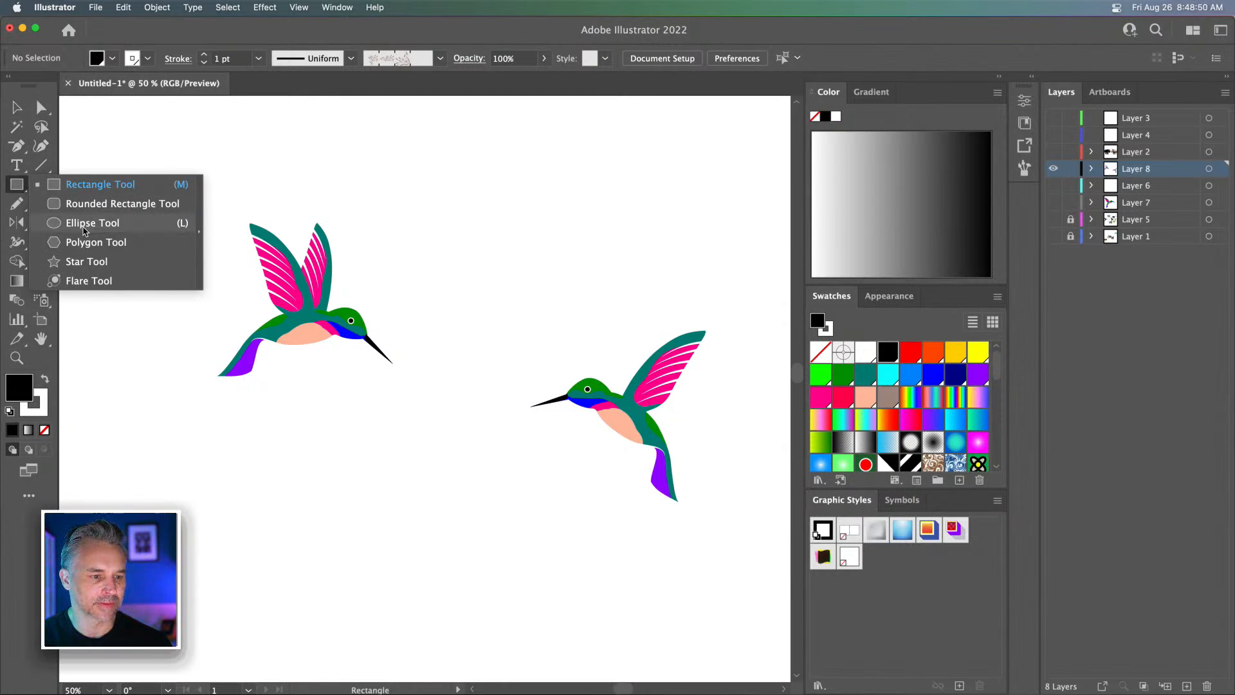
pyautogui.click(84, 225)
pyautogui.moveTo(441, 425); pyautogui.dragTo(468, 448)
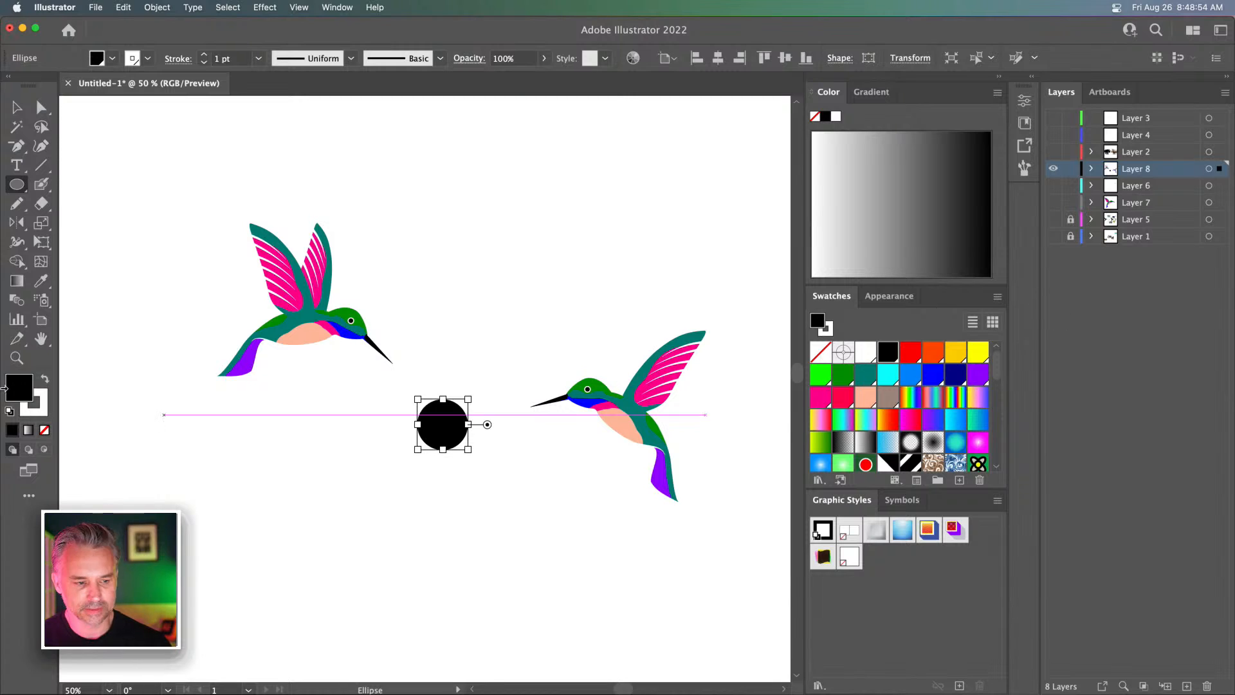
pyautogui.click(43, 382)
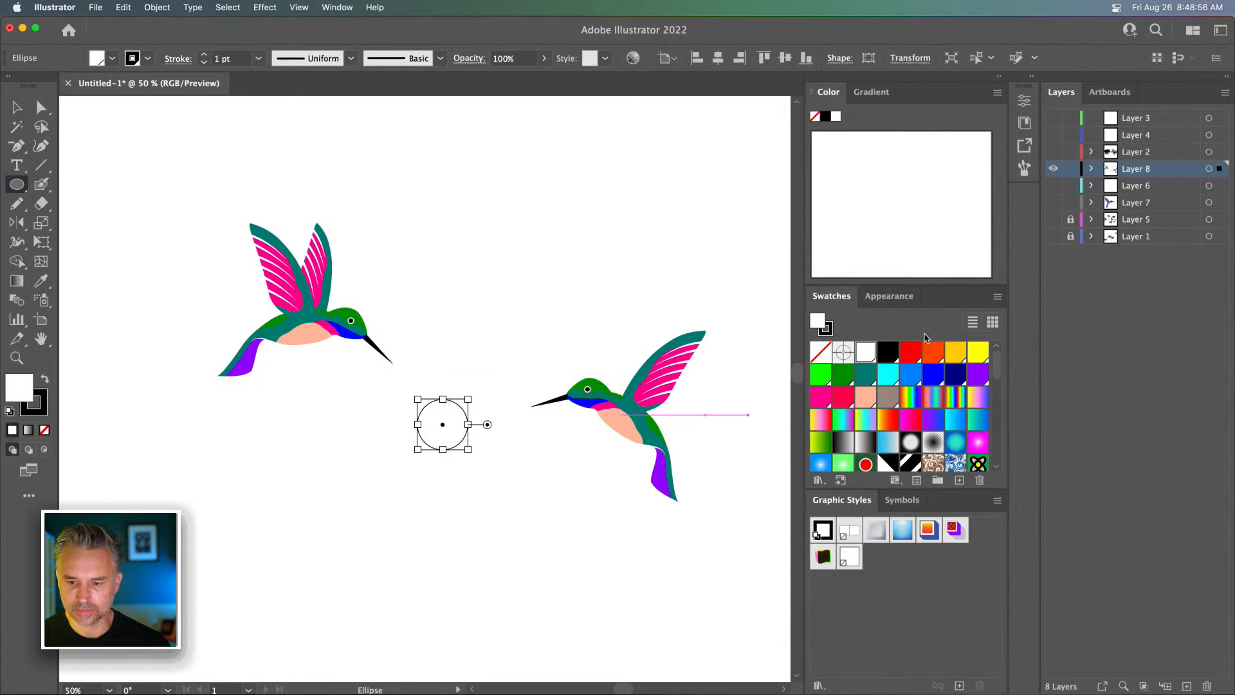
pyautogui.click(955, 351)
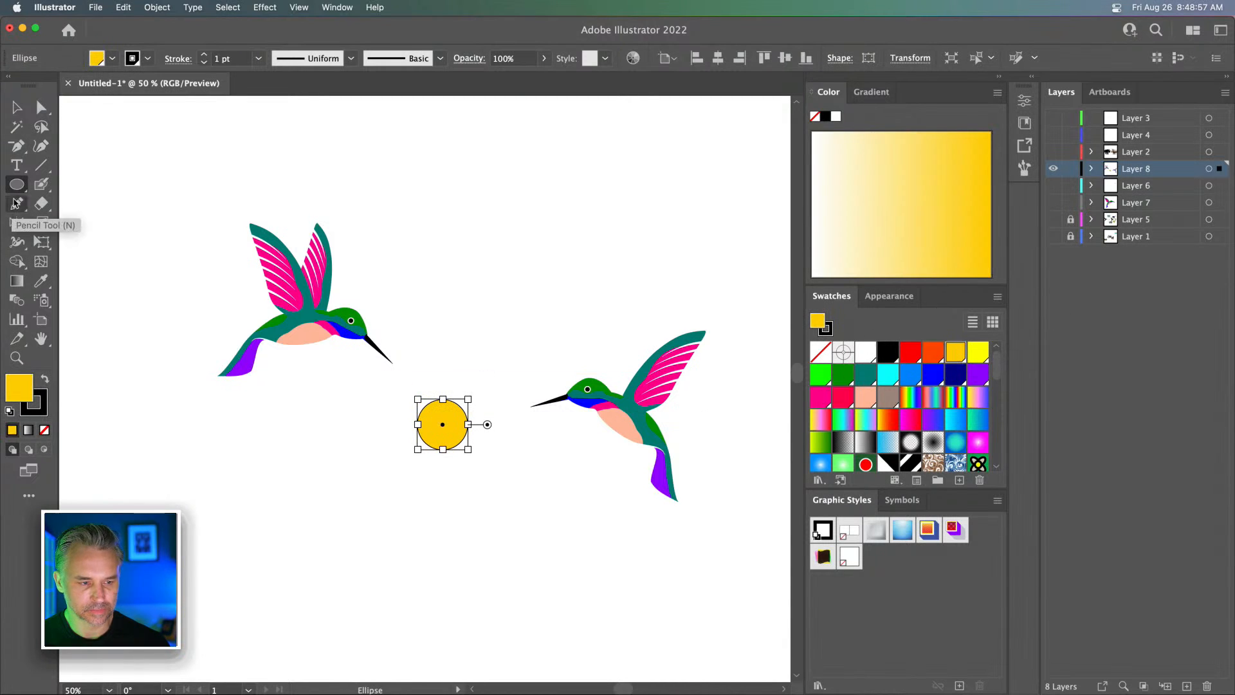
# Thicken the yellow circle's black outline to 8 pt
pyautogui.click(34, 403)
pyautogui.click(202, 55)
pyautogui.click(203, 56)
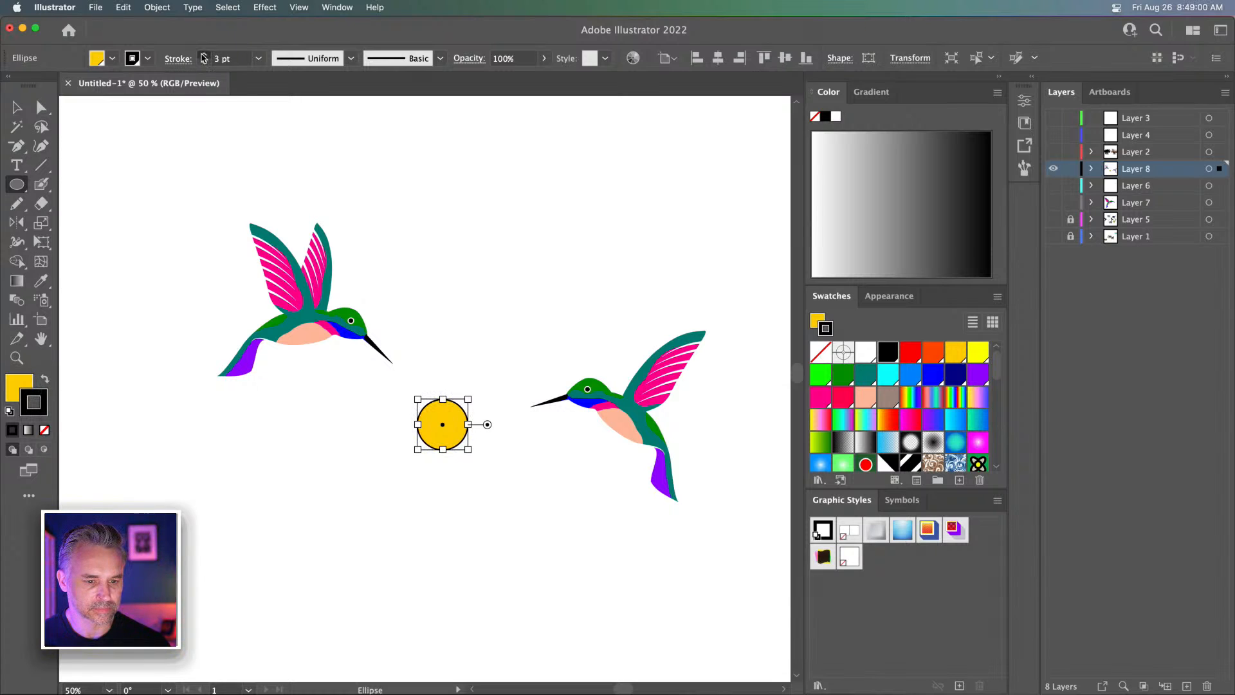
pyautogui.click(202, 55)
pyautogui.click(203, 55)
pyautogui.click(203, 55)
pyautogui.click(203, 55)
pyautogui.click(202, 55)
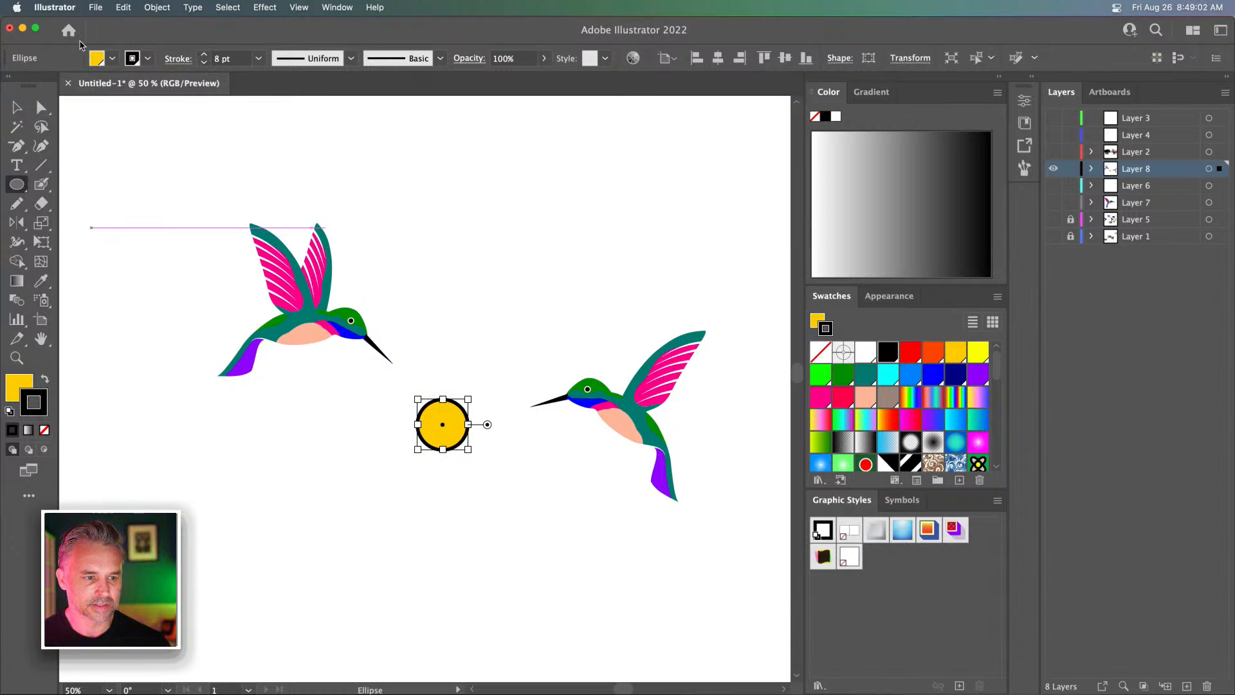
# Remove the outline from the yellow circle
pyautogui.click(45, 432)
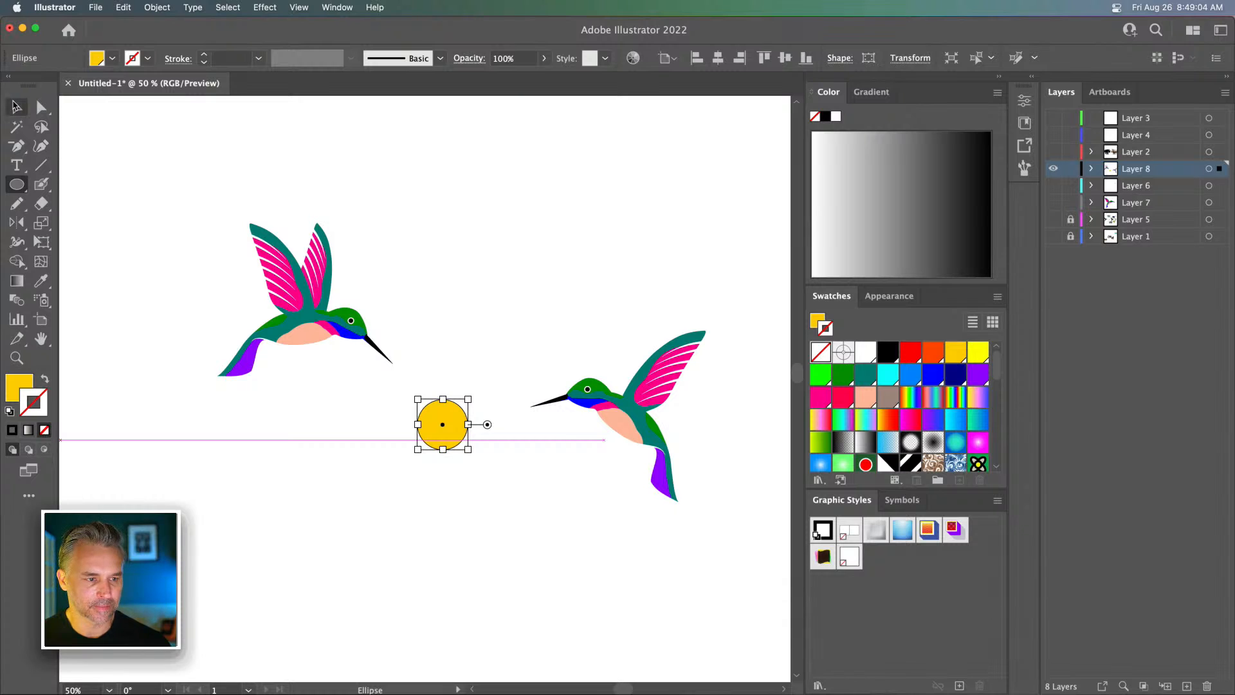
pyautogui.click(17, 108)
pyautogui.press('super+equal')
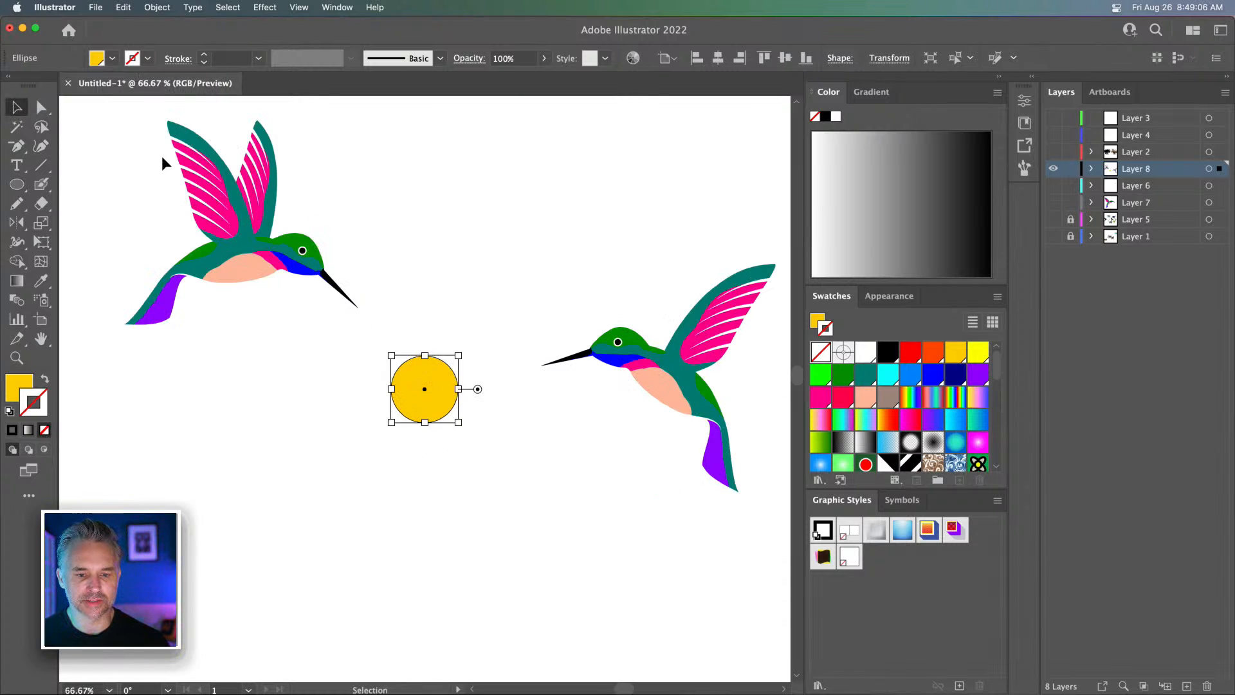
pyautogui.scroll(1, 163, 158)
pyautogui.moveTo(445, 291); pyautogui.dragTo(472, 239)
# Draw a tall, narrow yellow ellipse just above the circle as a petal and make its fill the active color
pyautogui.click(16, 186)
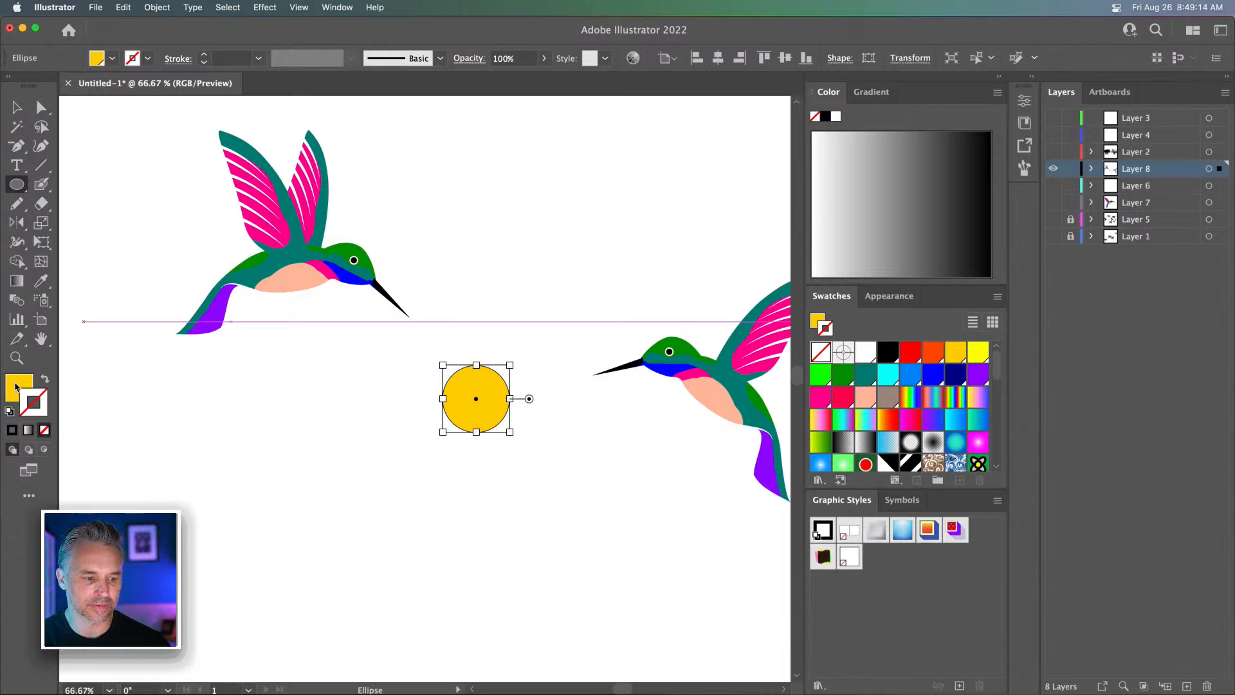
pyautogui.moveTo(458, 200); pyautogui.dragTo(516, 365)
pyautogui.click(16, 108)
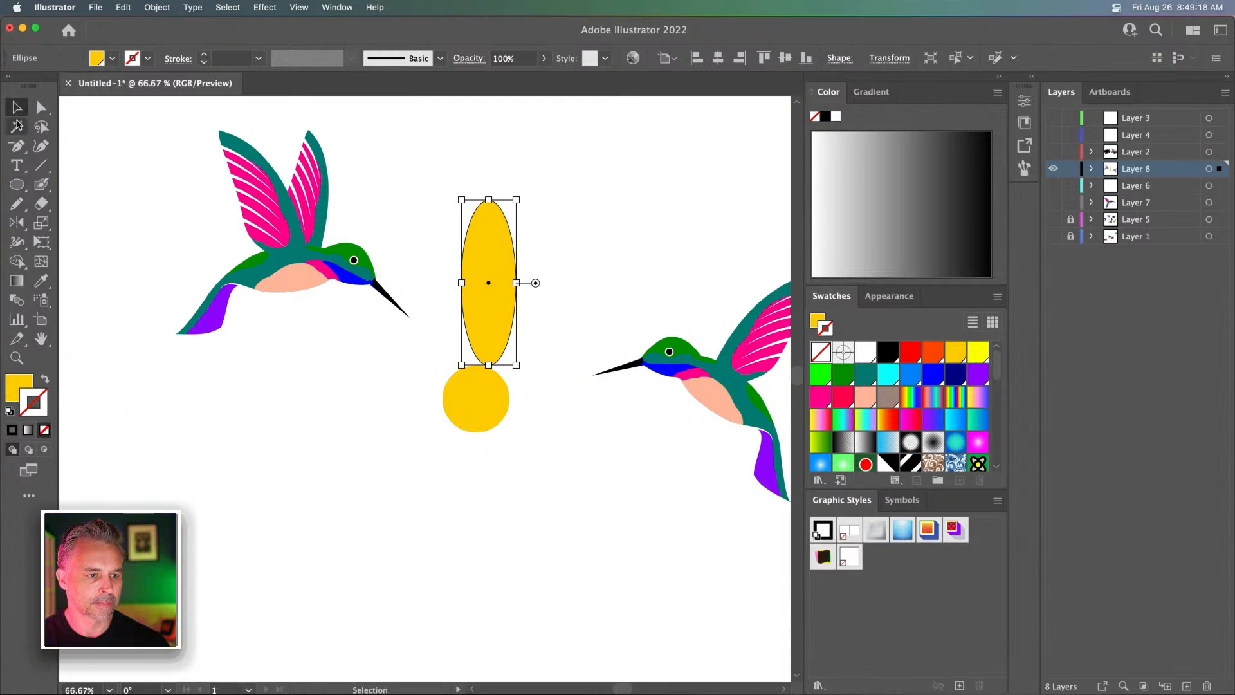
pyautogui.click(18, 392)
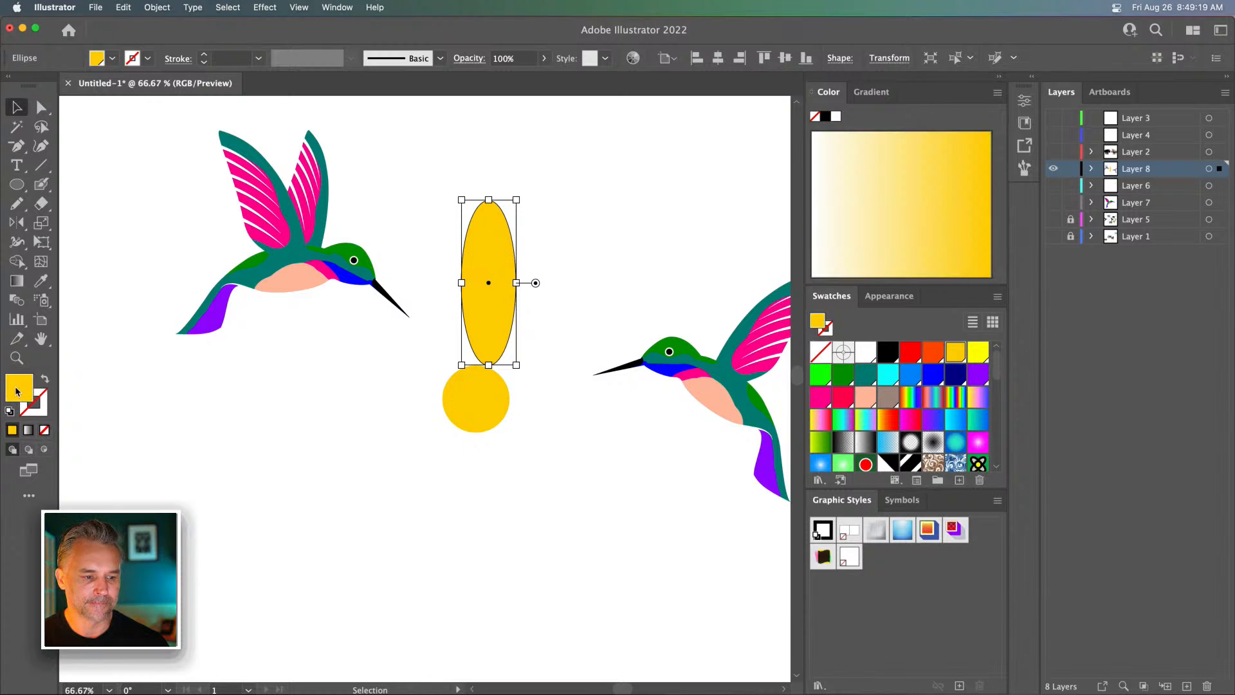
# Fill the tall ellipse with hot pink, center it above the yellow circle and turn it into a radial repeat of eight petals
pyautogui.click(823, 401)
pyautogui.moveTo(488, 251); pyautogui.dragTo(476, 250)
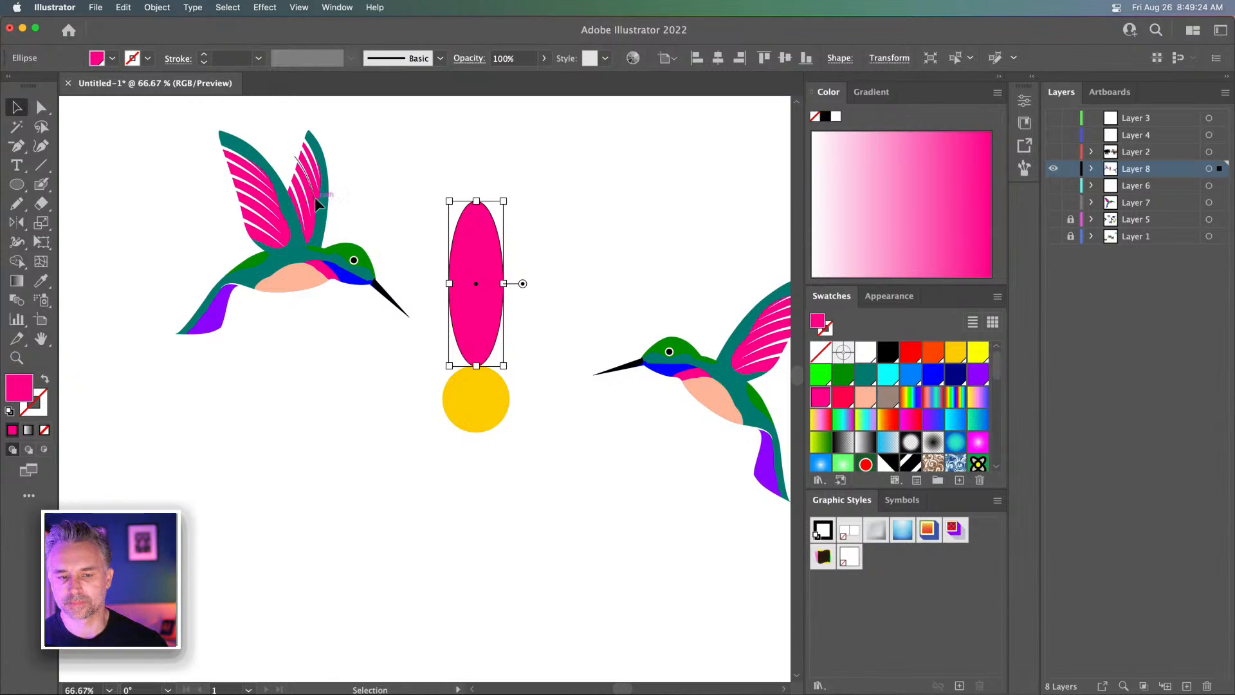
pyautogui.click(157, 7)
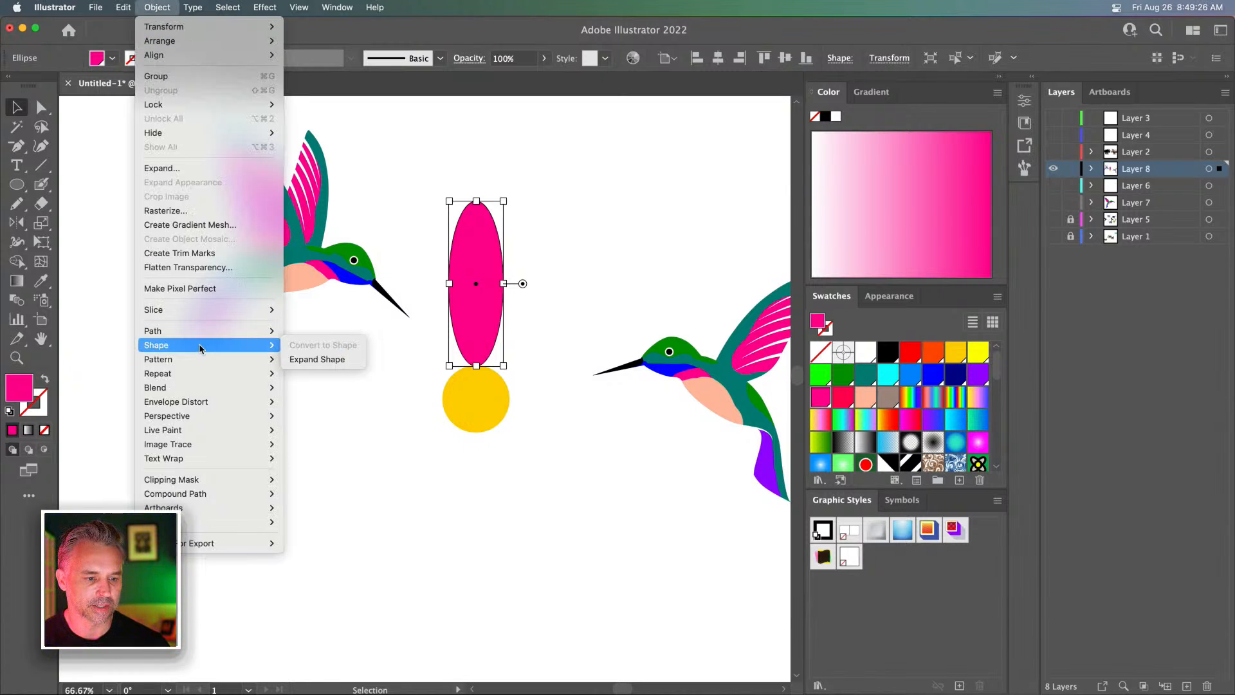
pyautogui.moveTo(170, 374)
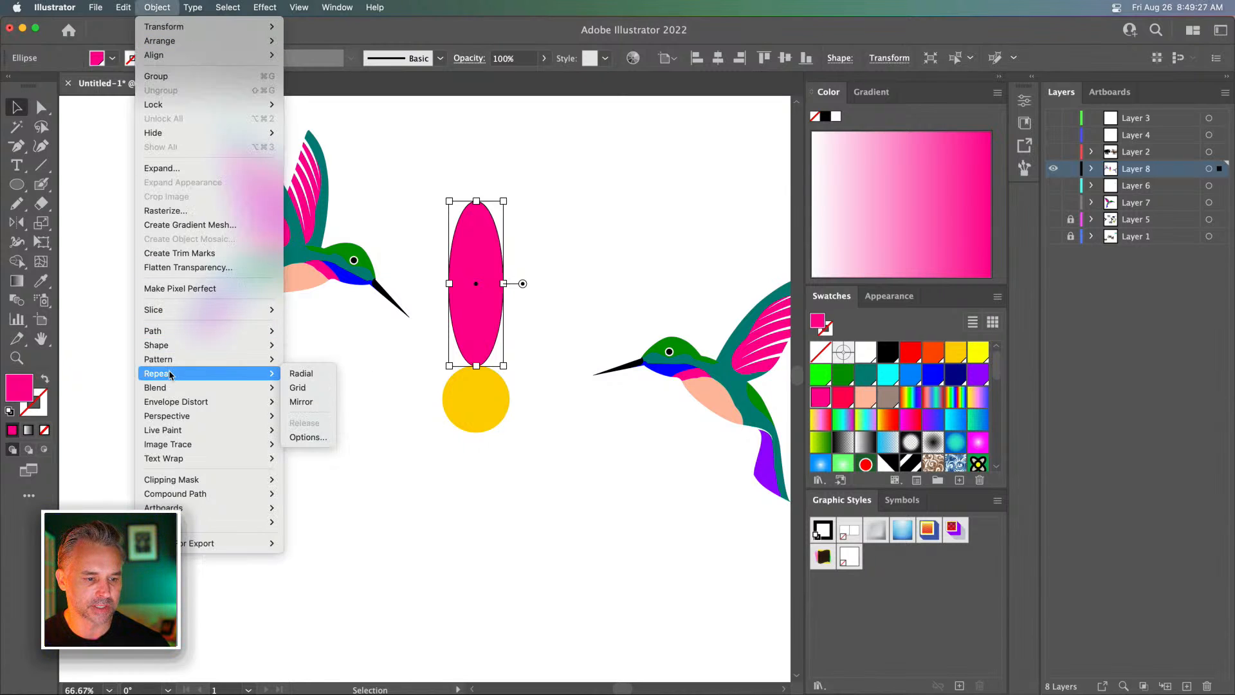
pyautogui.click(290, 374)
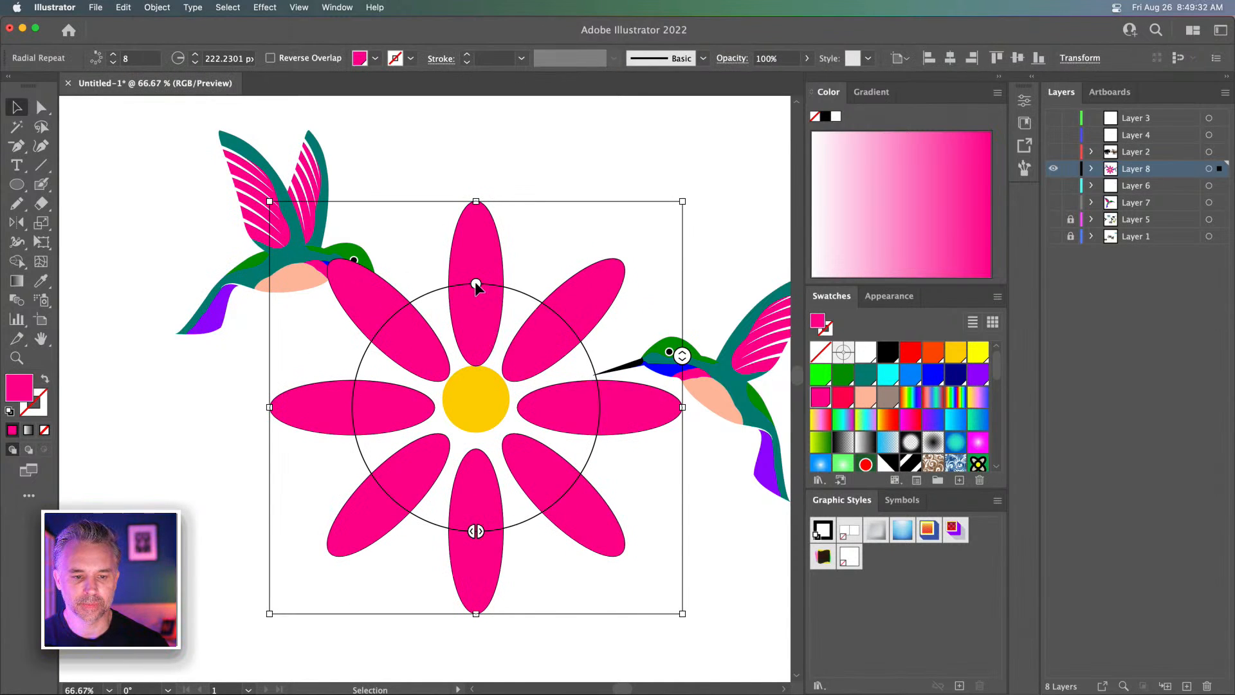
# Tighten the petal ring to a radius of 192.1 px and rotate it by about one petal position so the petals overlap the yellow circle
pyautogui.moveTo(476, 284); pyautogui.dragTo(549, 330)
pyautogui.click(525, 306)
pyautogui.click(474, 287)
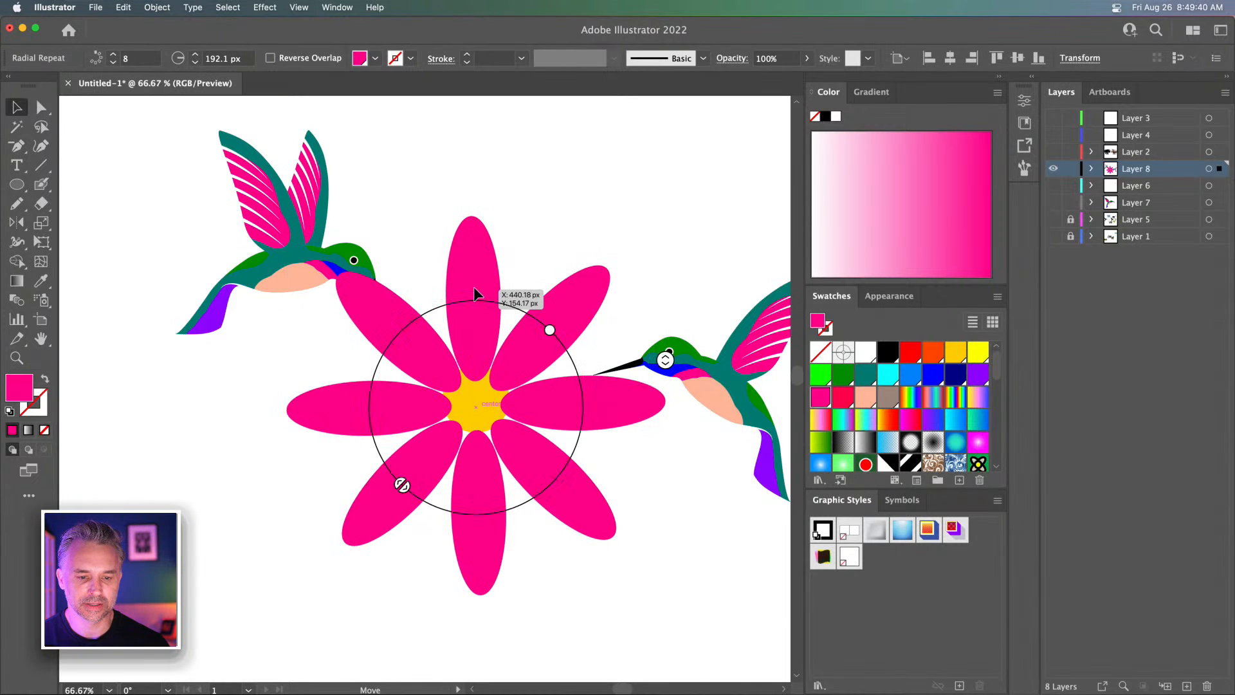
pyautogui.moveTo(665, 359)
pyautogui.mouseDown()
pyautogui.moveTo(662, 284)
pyautogui.moveTo(670, 462)
pyautogui.moveTo(663, 362)
pyautogui.mouseUp()
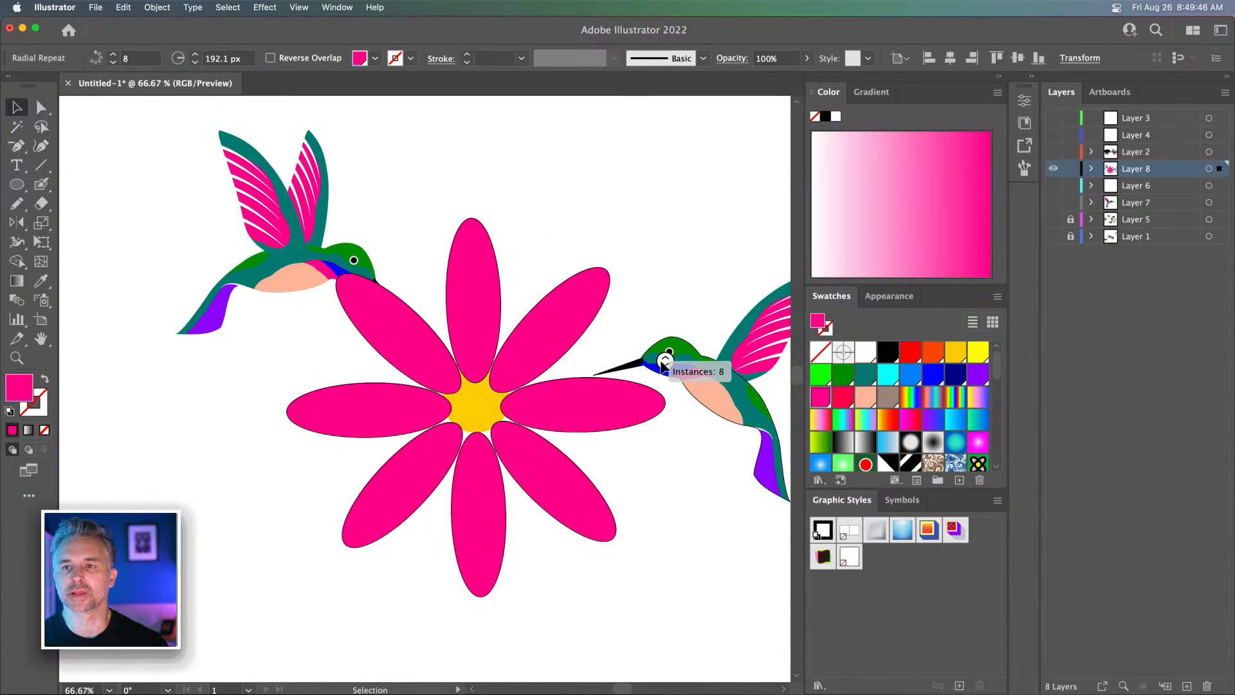
pyautogui.moveTo(663, 365); pyautogui.dragTo(663, 362)
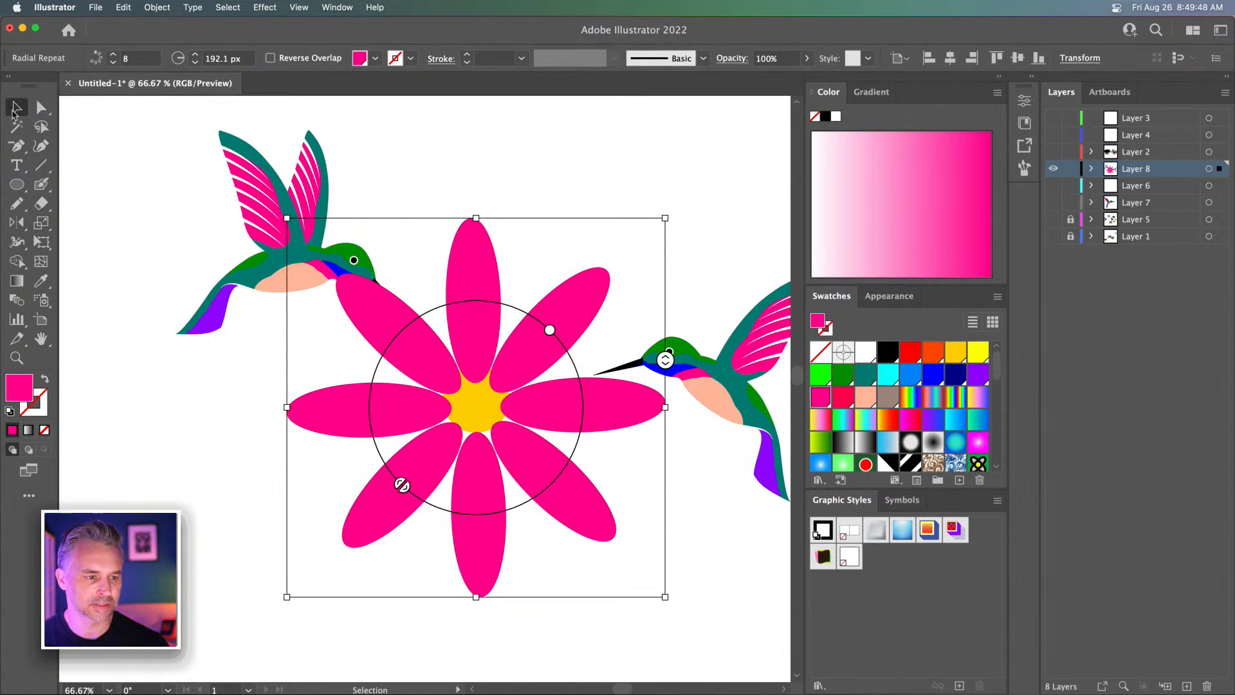
# Center the petal ring on the yellow circle and add a slightly rotated copy, placing both rings behind the circle and birds
pyautogui.moveTo(454, 261); pyautogui.dragTo(454, 256)
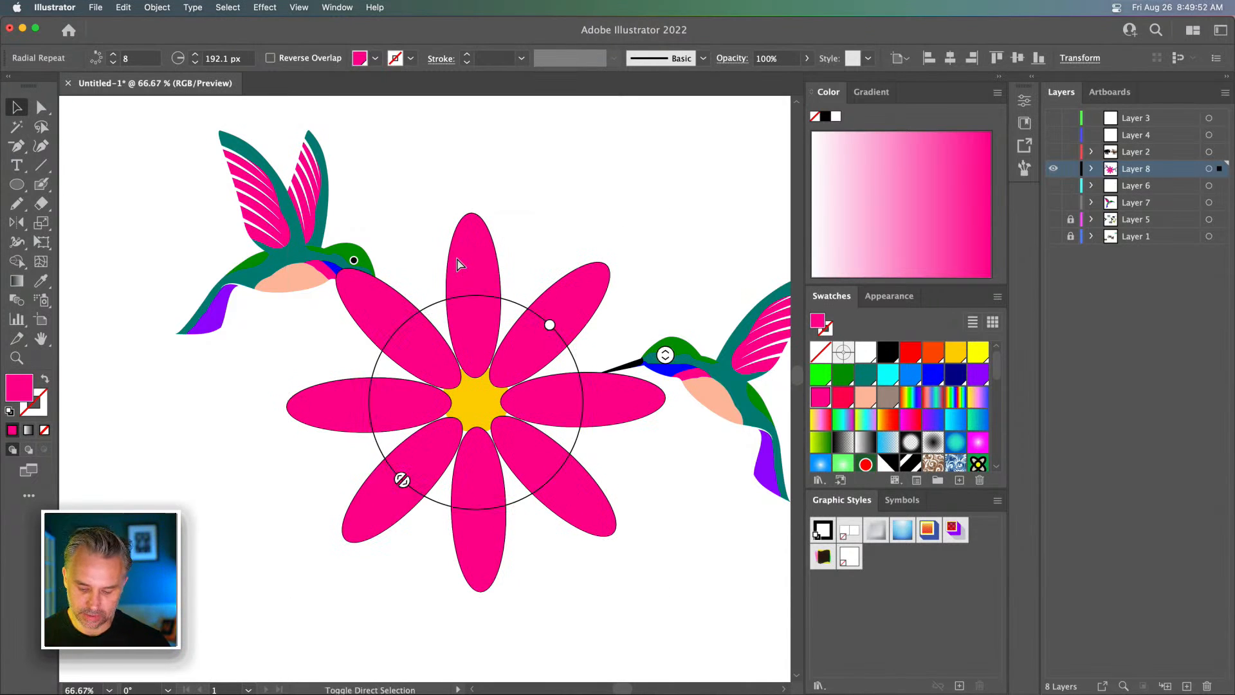
pyautogui.press('shift+super+bracketleft')
pyautogui.press('shift+super+bracketright')
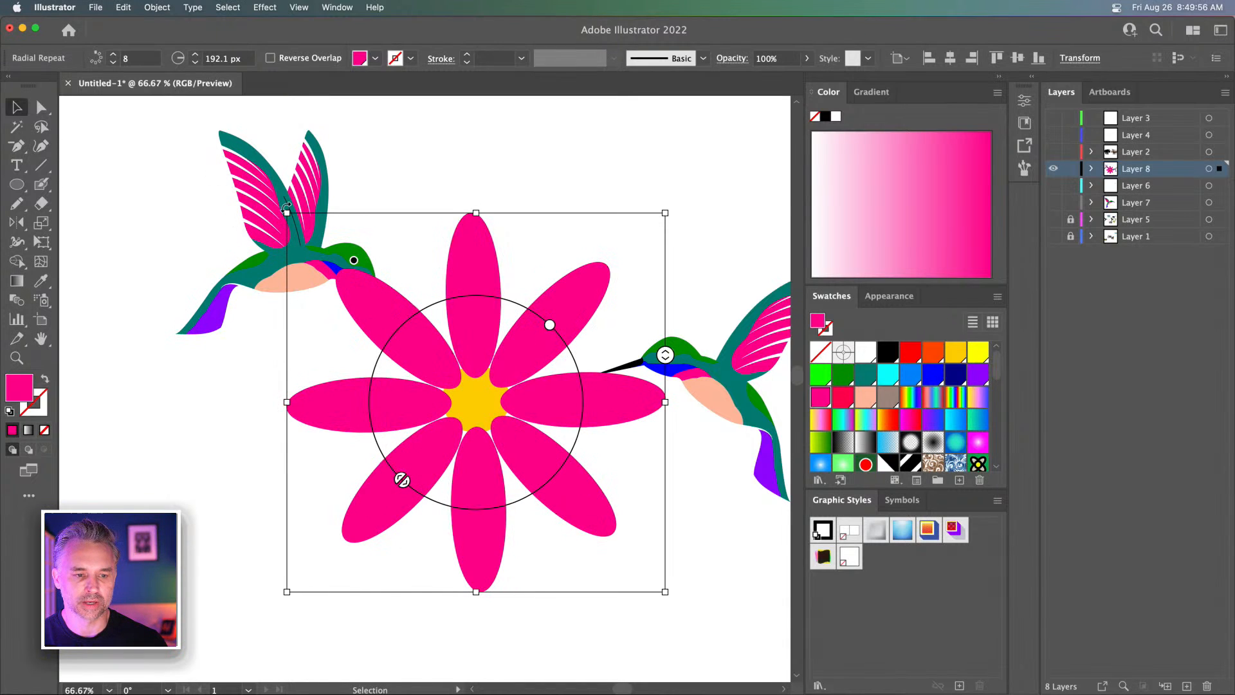
pyautogui.moveTo(275, 206); pyautogui.dragTo(379, 172)
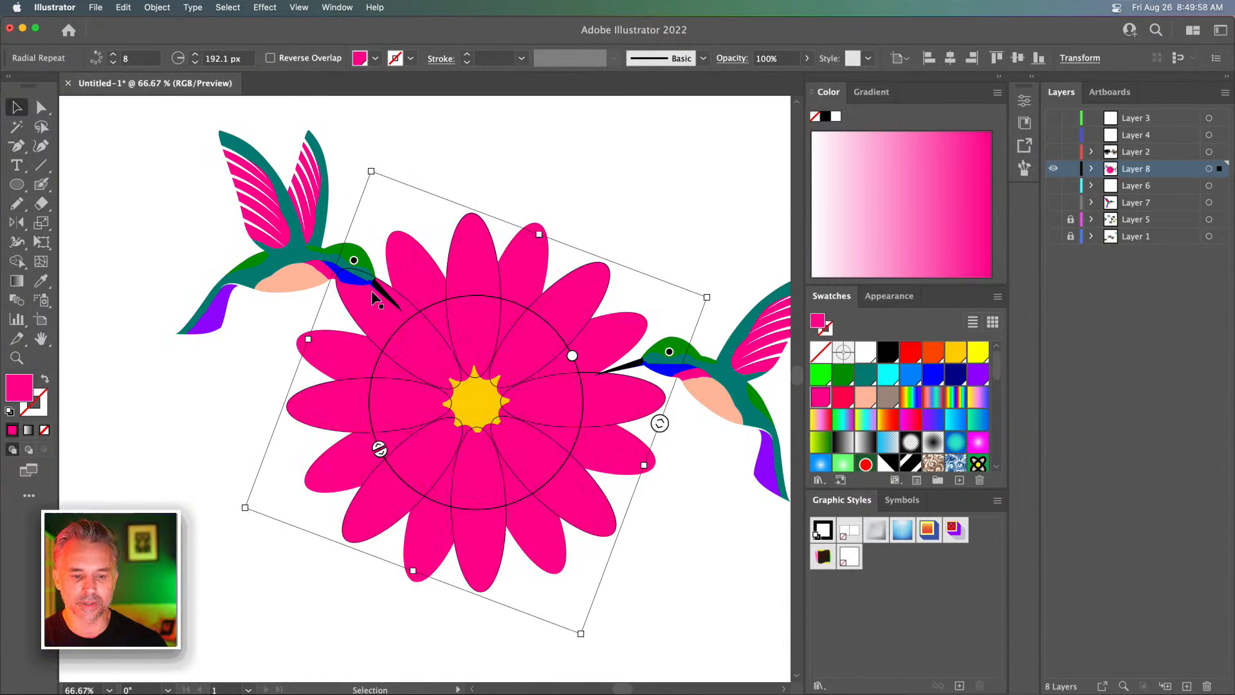
pyautogui.press('shift+super+bracketleft')
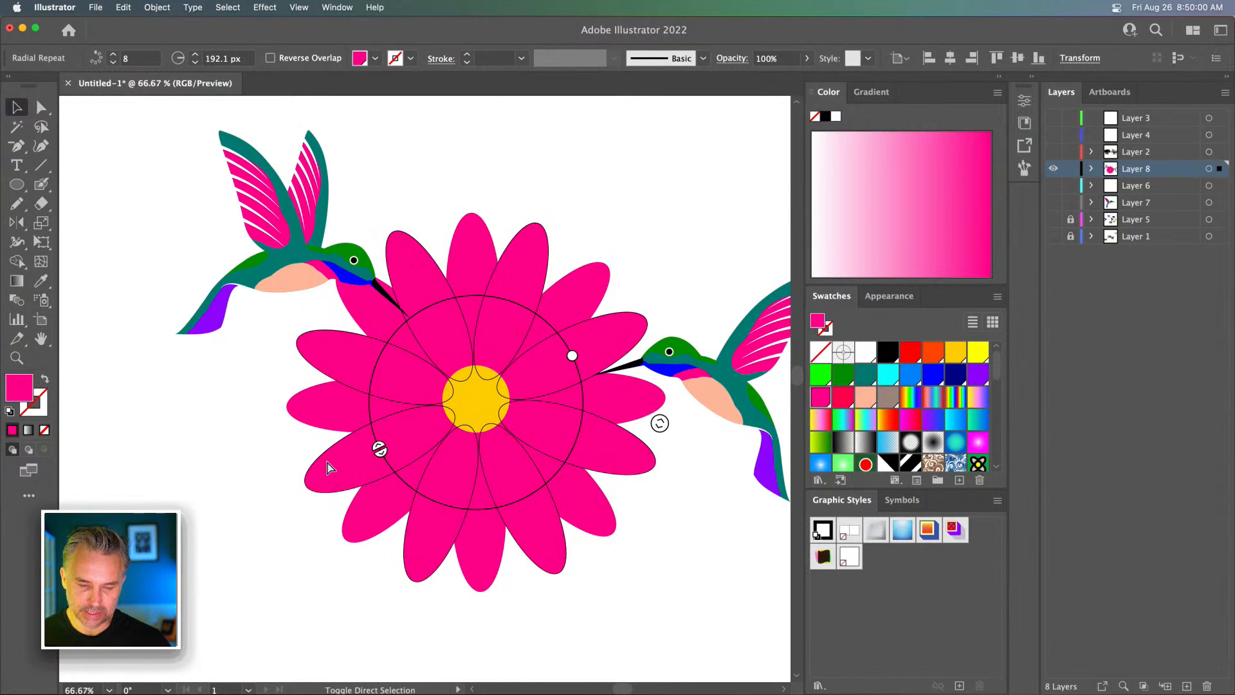
# Recolor the unrotated petal ring to dark magenta AF0064 by editing its source petal in isolation mode
pyautogui.doubleClick(480, 233)
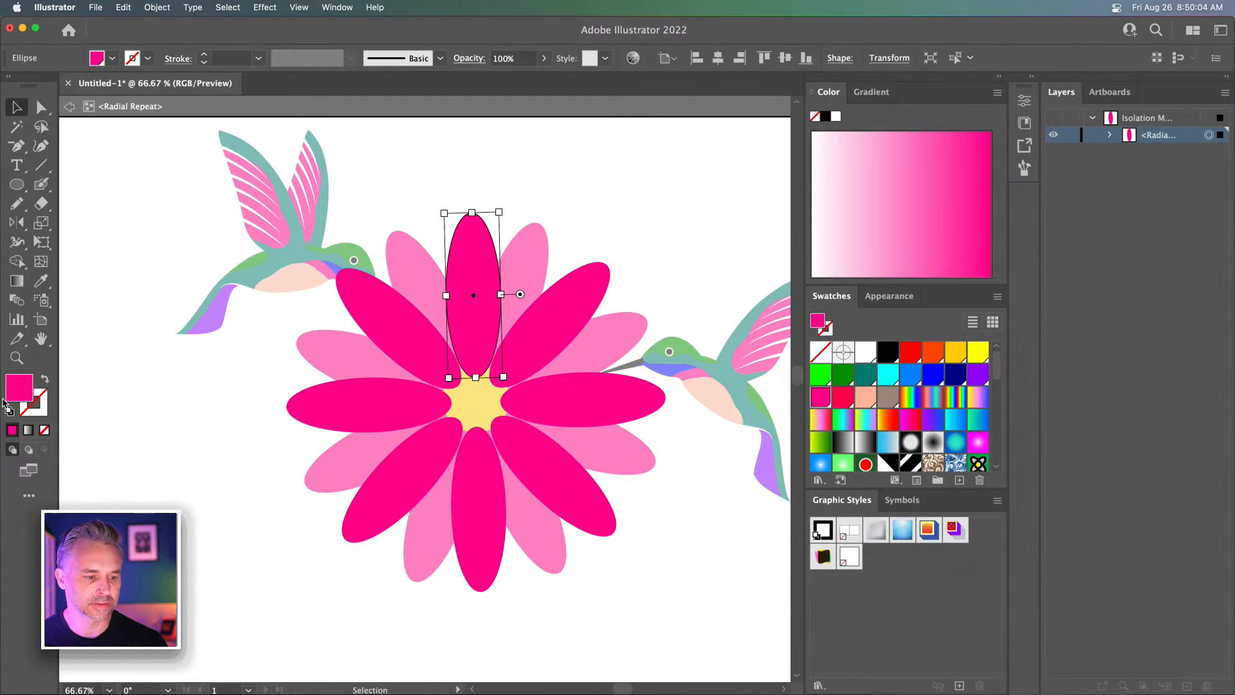
pyautogui.doubleClick(17, 390)
pyautogui.moveTo(1005, 486); pyautogui.dragTo(1131, 459)
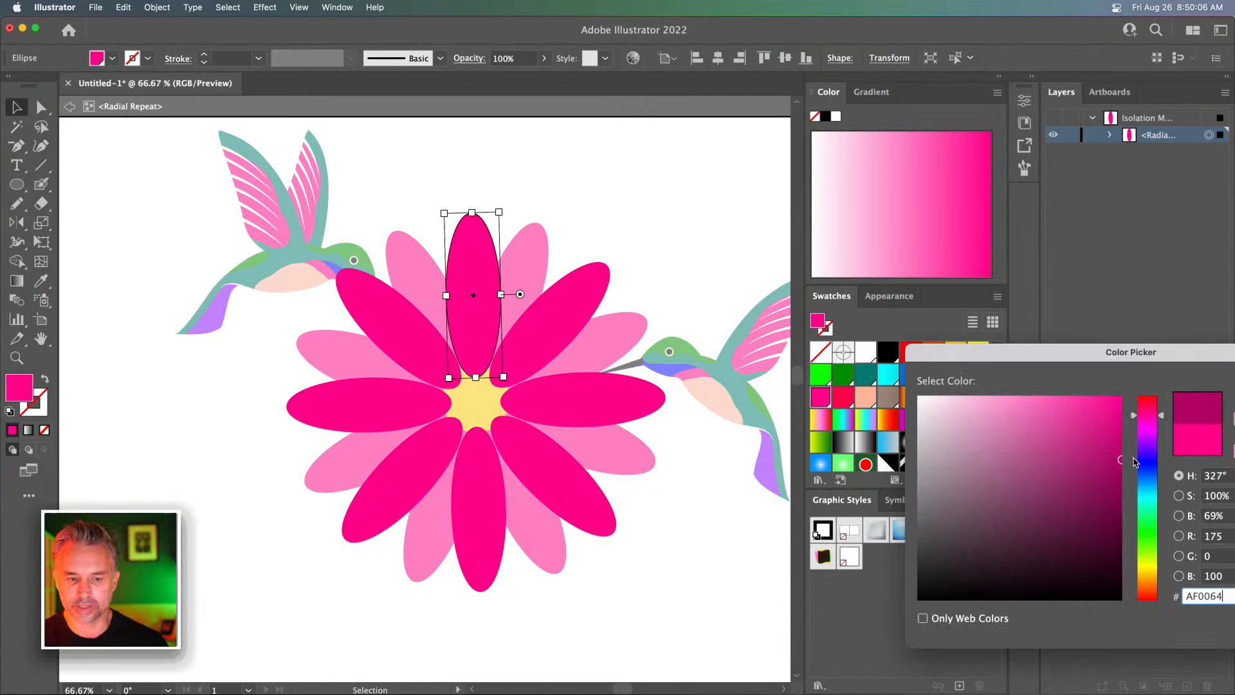
pyautogui.press('Return')
pyautogui.doubleClick(230, 402)
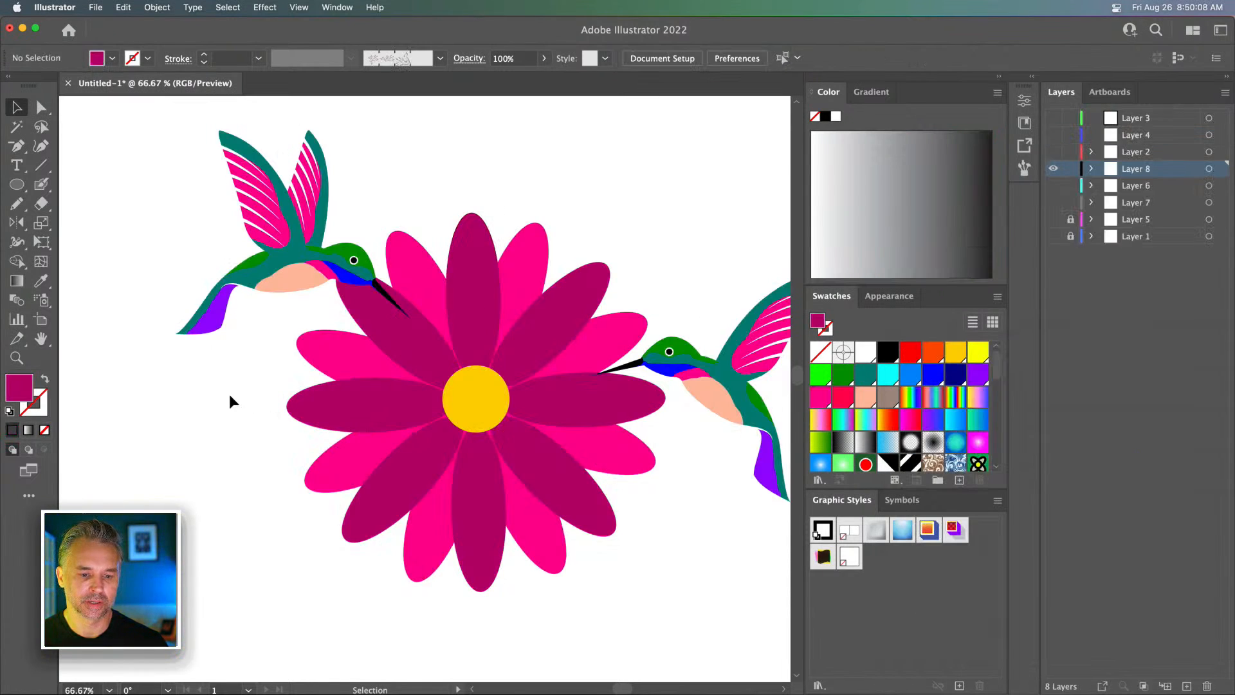
# Send the dark magenta petal ring behind the hot pink ring
pyautogui.click(435, 357)
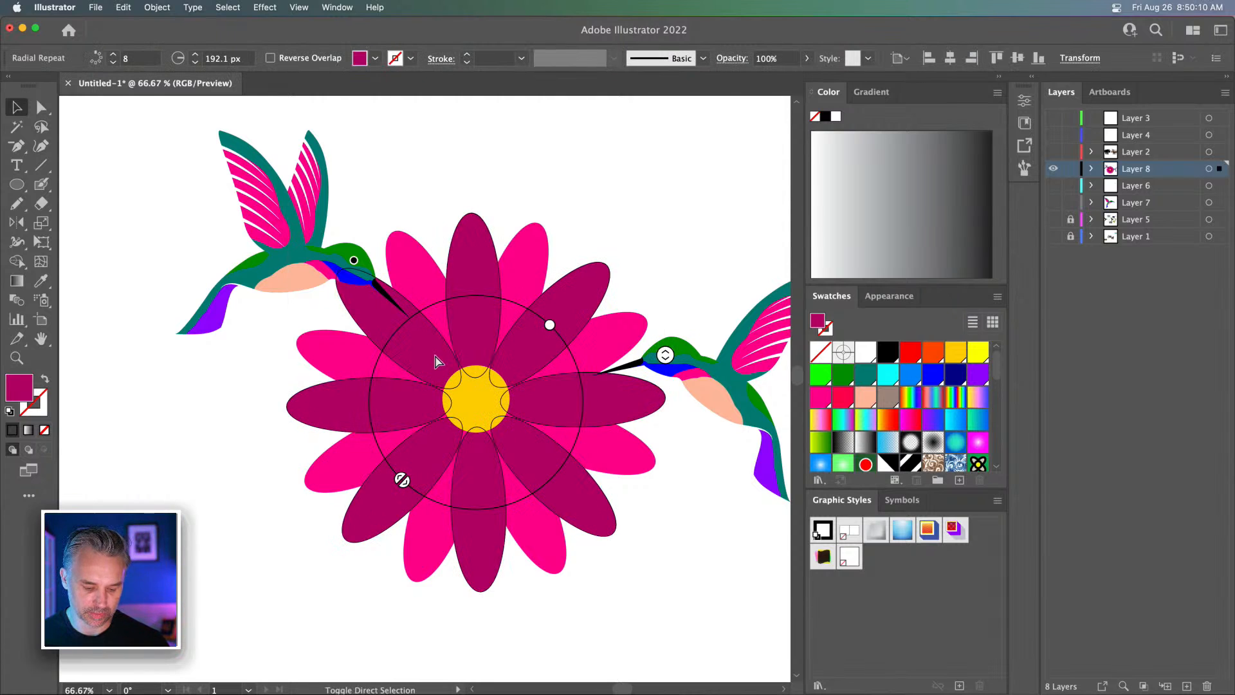
pyautogui.press('super+[')
pyautogui.click(180, 472)
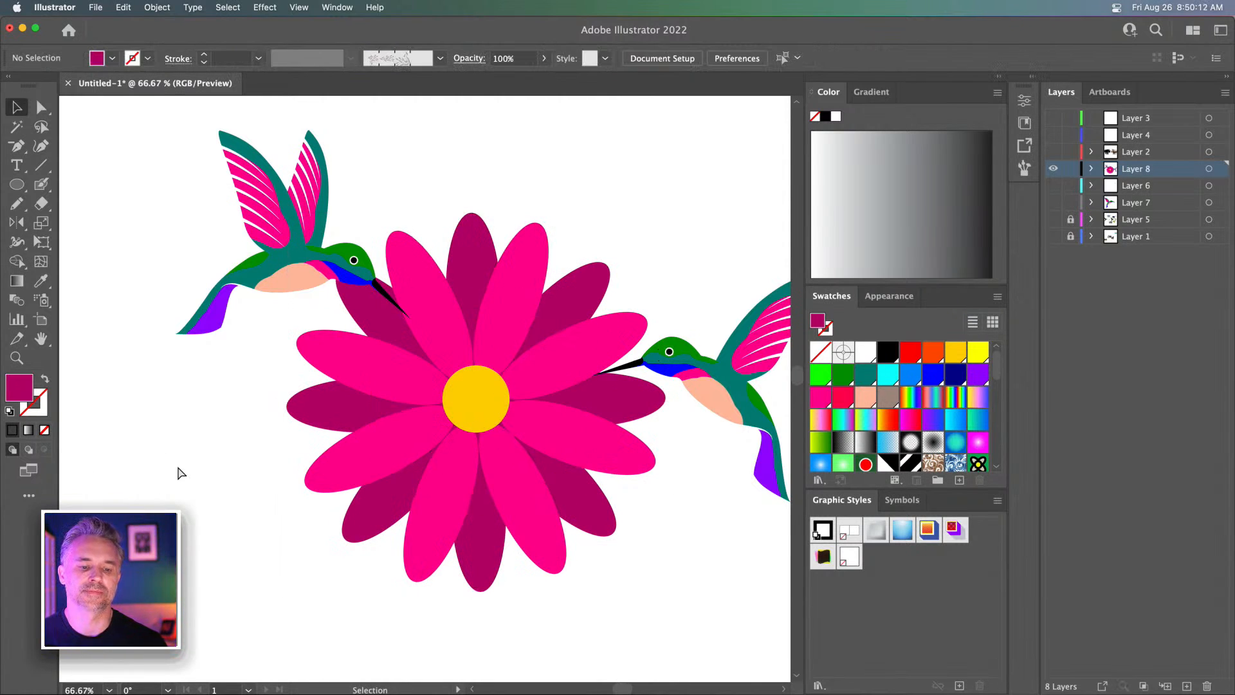
# Duplicate the whole flower to its lower left, group the copy and scale it down slightly
pyautogui.press('super+minus')
pyautogui.press('super+minus')
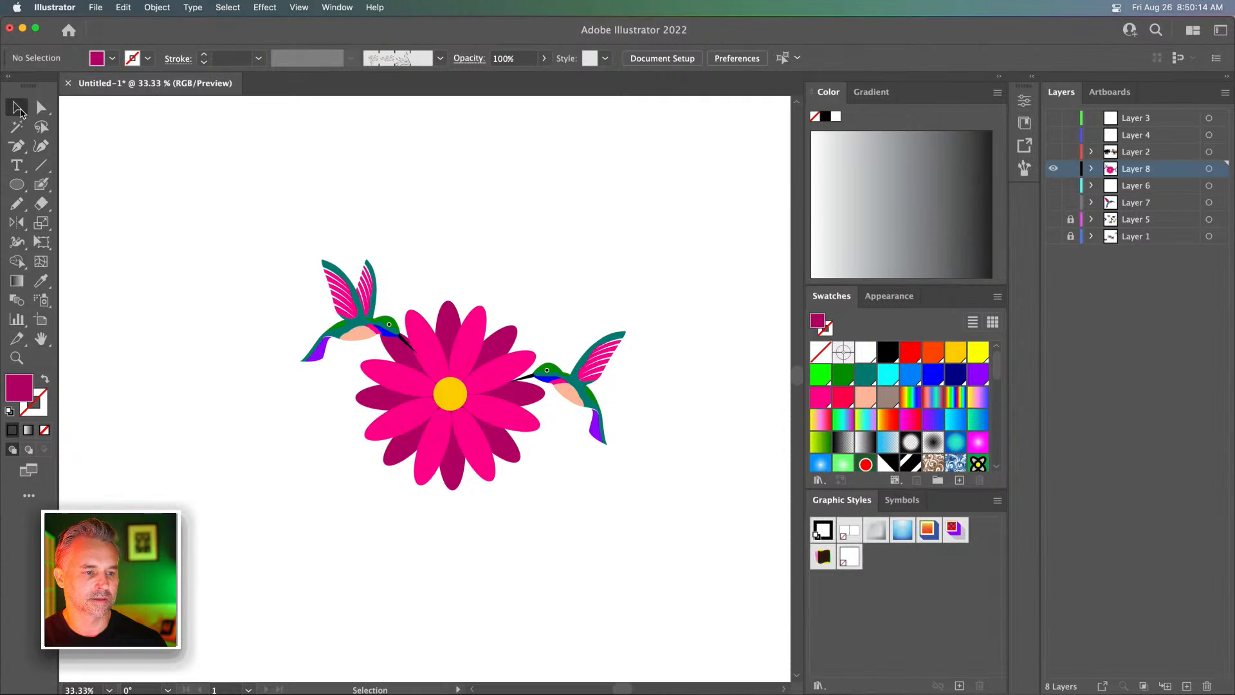
pyautogui.click(307, 353)
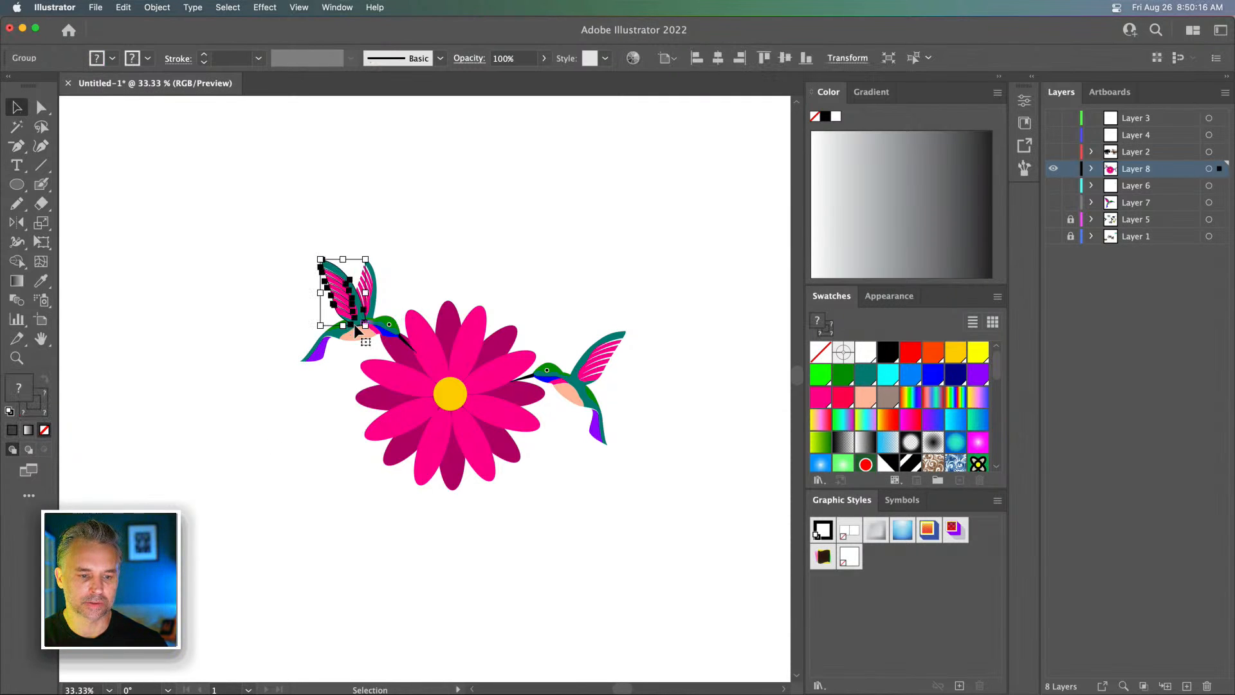
pyautogui.click(243, 229)
pyautogui.click(420, 412)
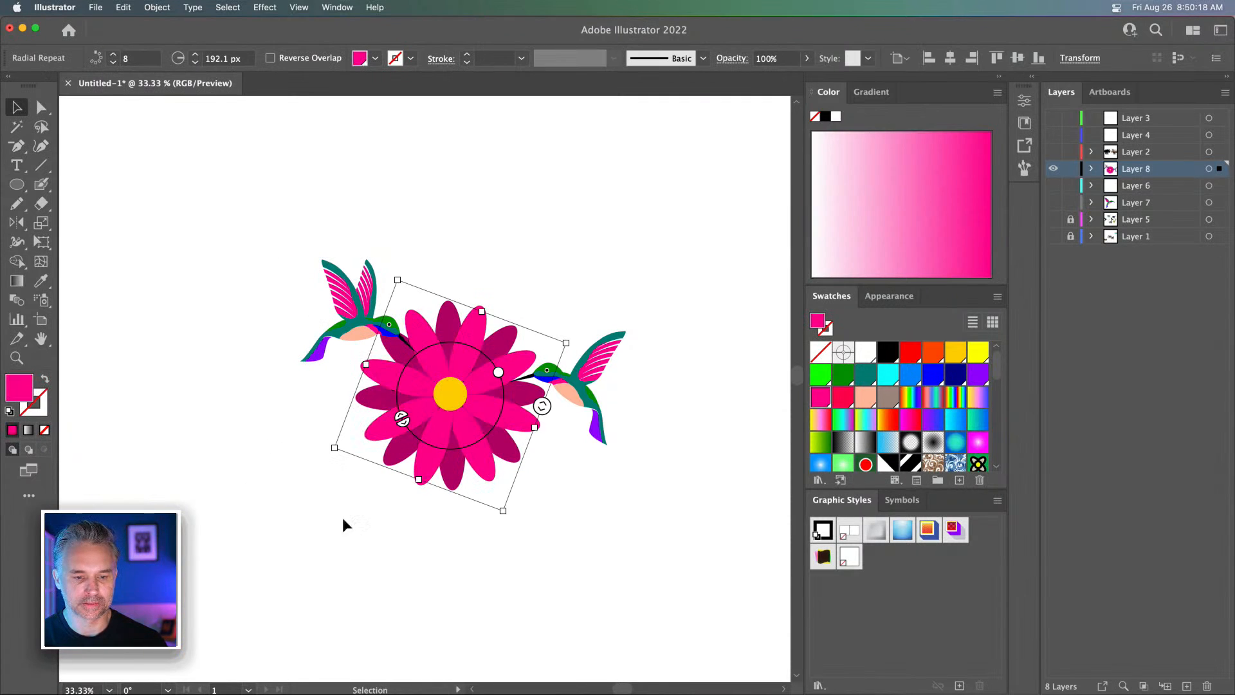
pyautogui.moveTo(469, 394); pyautogui.dragTo(307, 493)
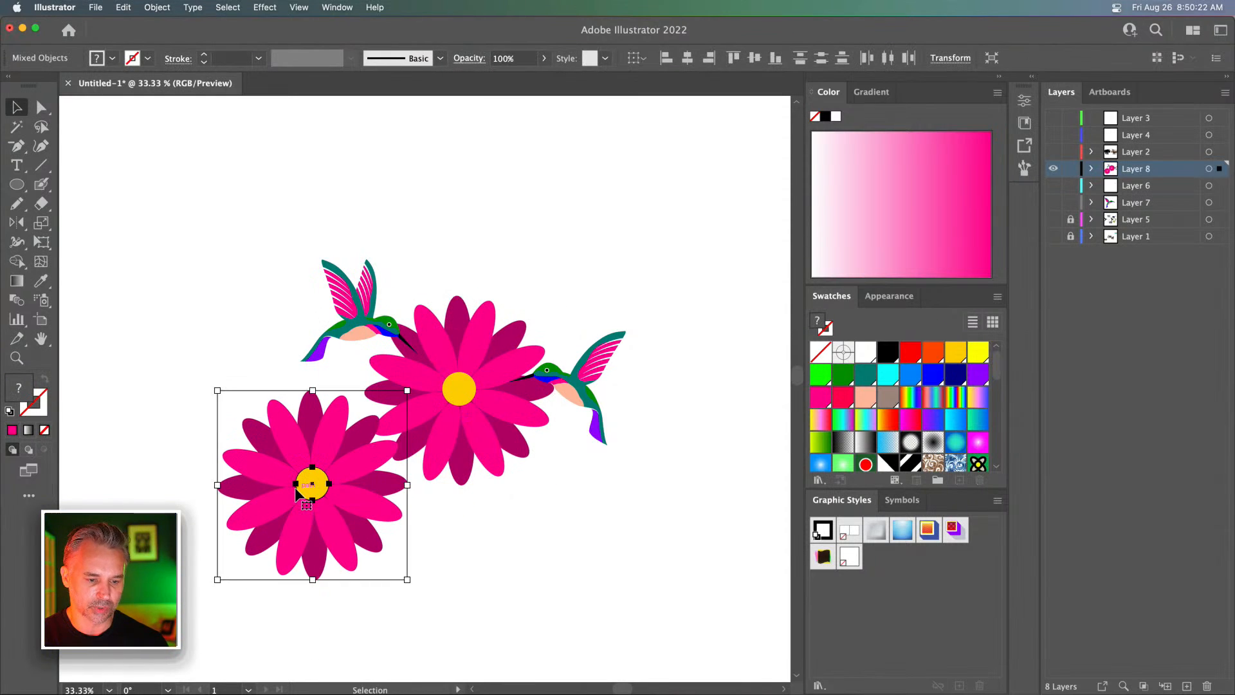
pyautogui.press('v')
pyautogui.moveTo(216, 580); pyautogui.dragTo(238, 558)
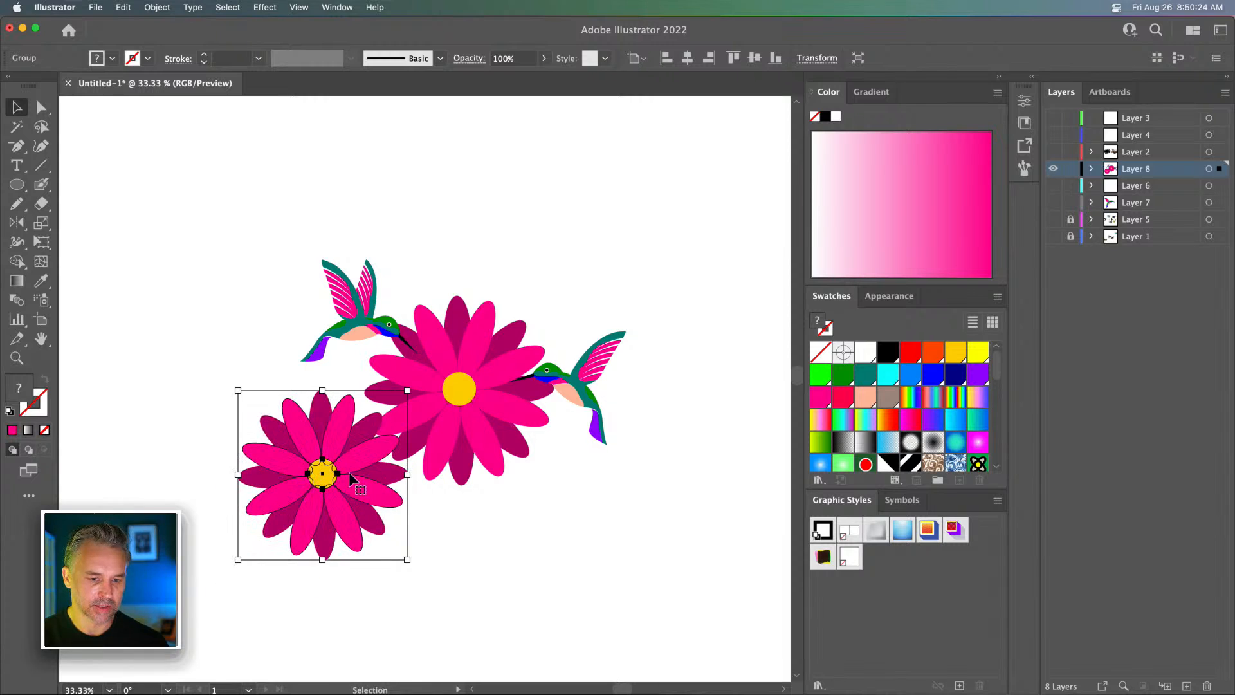
# Place four more copies of the smaller flower below and right of the original, sending the rightmost one behind the bird
pyautogui.moveTo(331, 459); pyautogui.dragTo(628, 340)
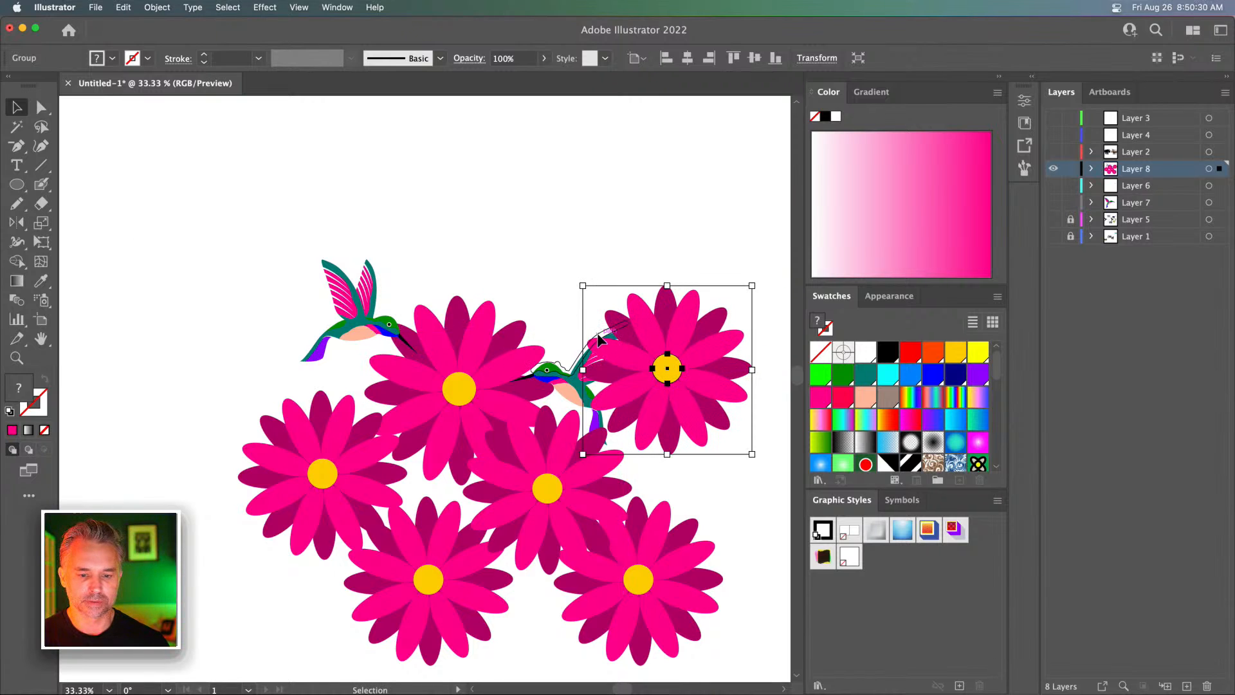
pyautogui.press('super+shift+[')
pyautogui.press('space')
pyautogui.moveTo(543, 273); pyautogui.dragTo(559, 207)
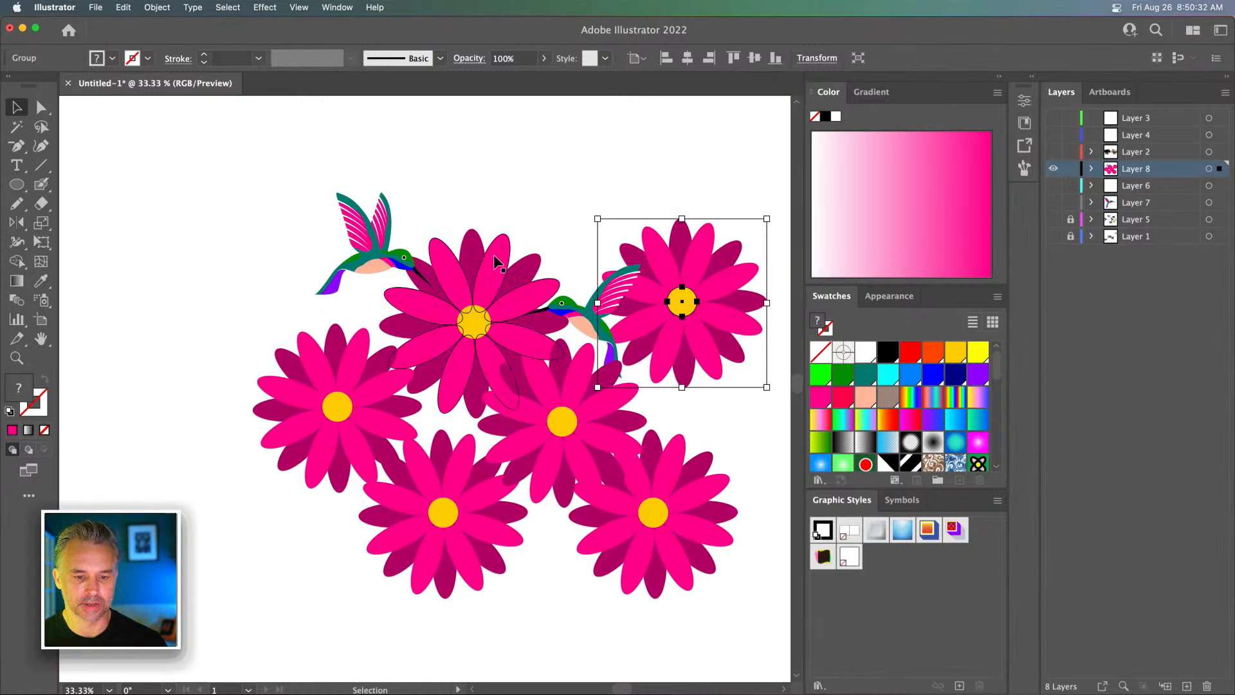
# Add a new layer directly above Layer 7
pyautogui.click(1188, 198)
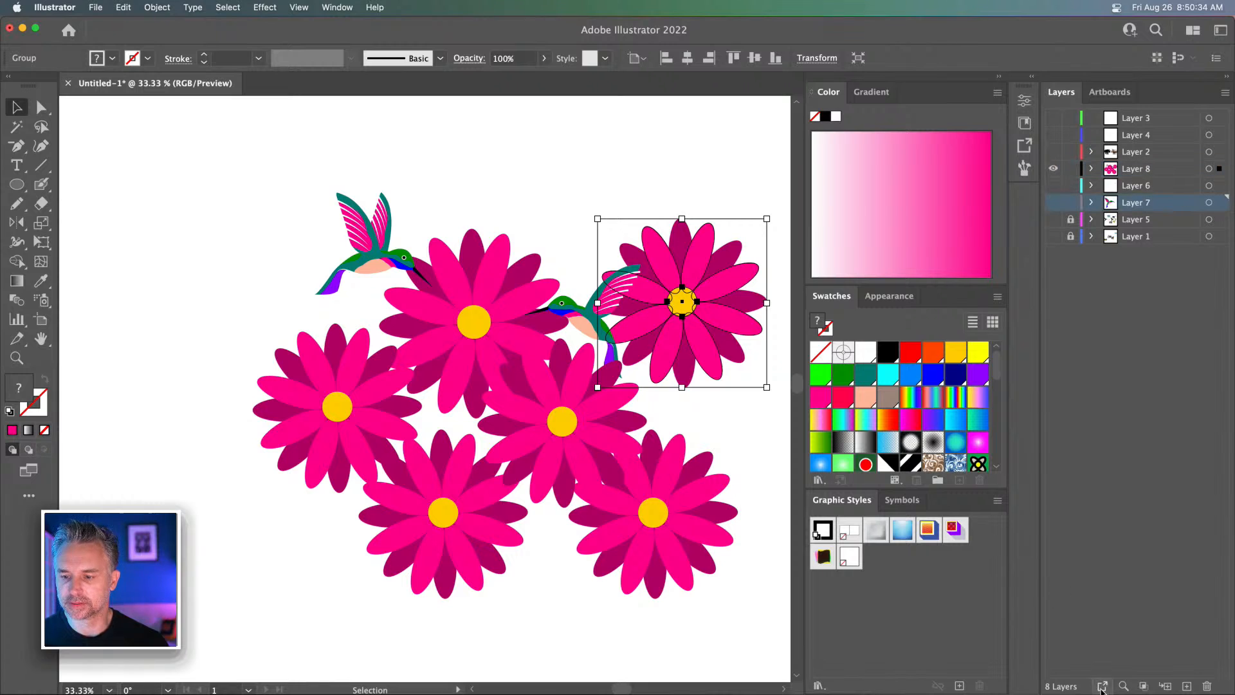
pyautogui.click(1186, 685)
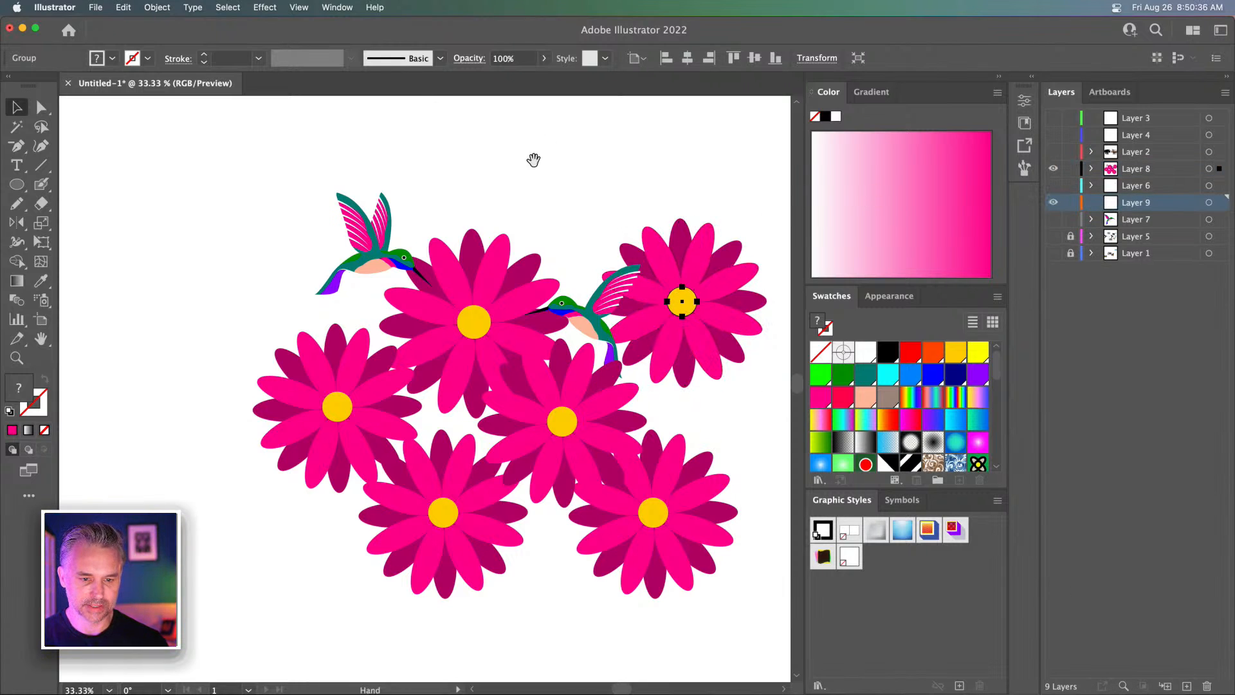
pyautogui.hscroll(2, 535, 157)
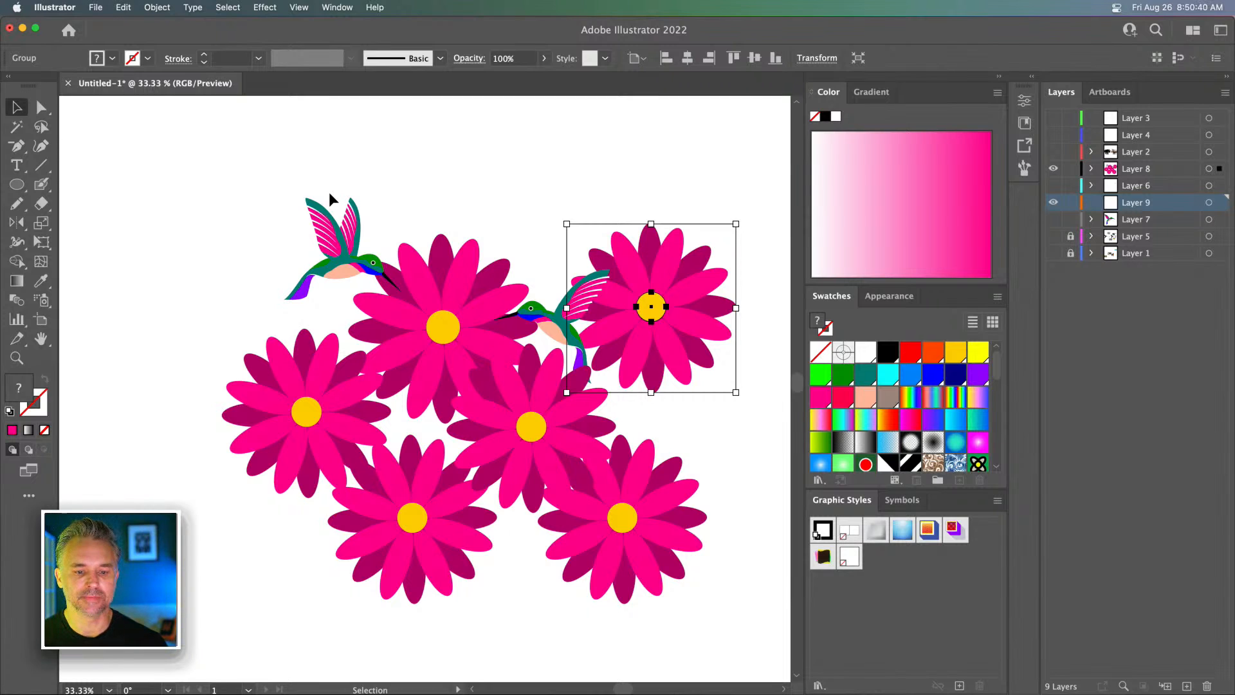
# Draw a curved flower stem with the Pencil tool from the large flower's center down below the blossoms, and select it
pyautogui.press('n')
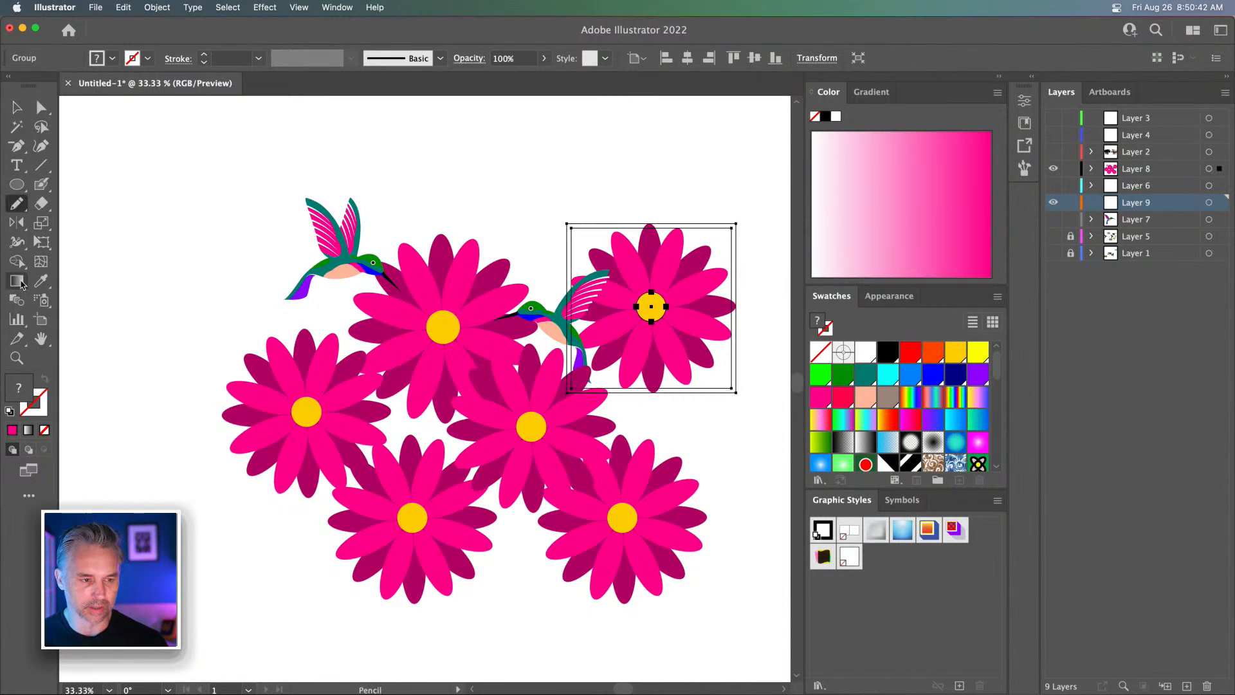
pyautogui.moveTo(442, 337); pyautogui.dragTo(519, 613)
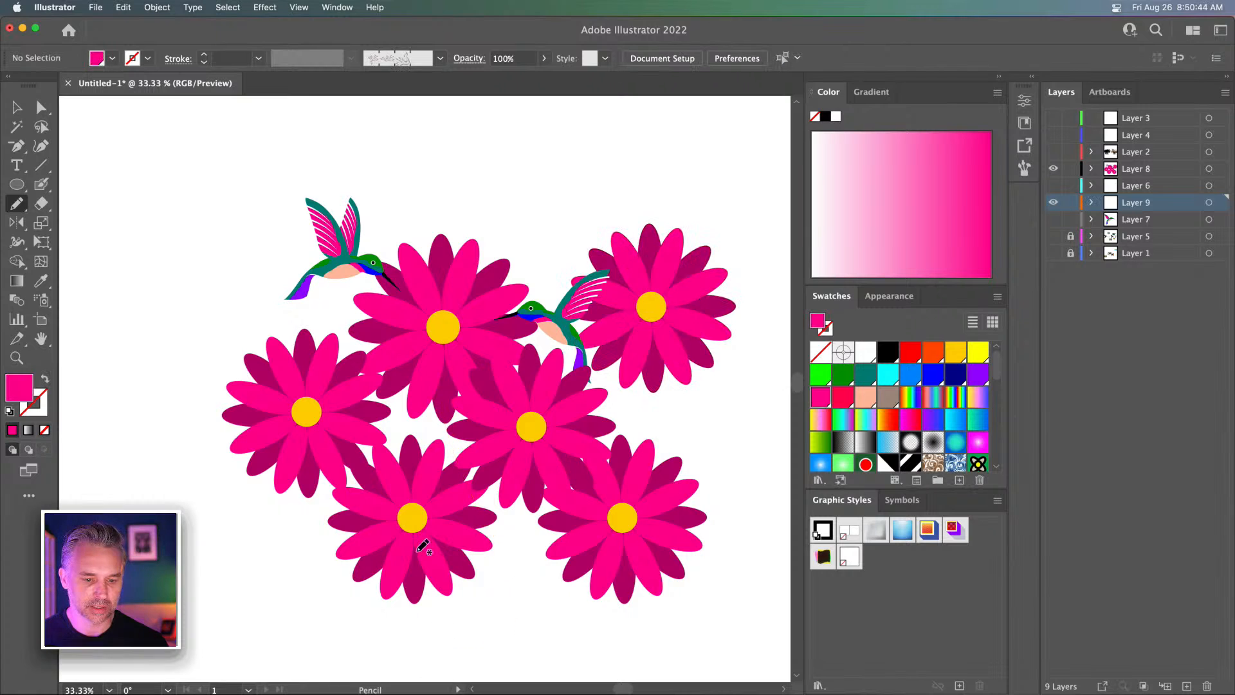
pyautogui.click(17, 115)
pyautogui.moveTo(422, 656); pyautogui.dragTo(566, 656)
pyautogui.moveTo(432, 468); pyautogui.dragTo(495, 406)
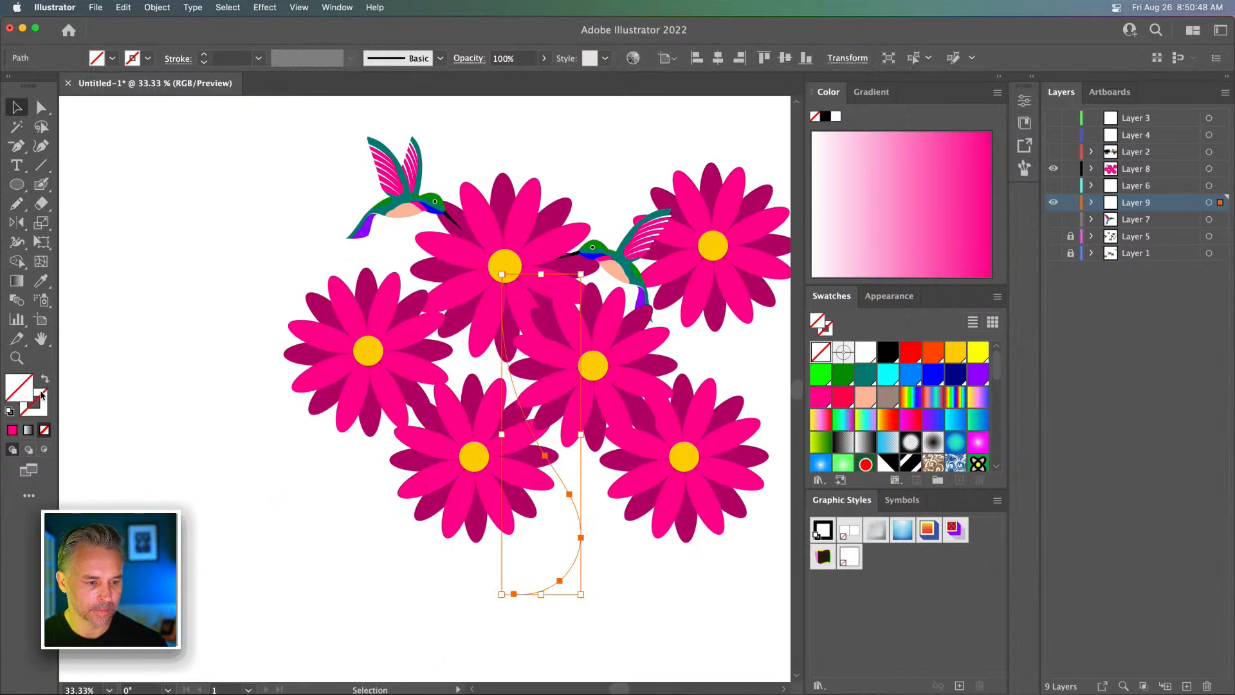
# Give the stem path a dark green stroke 10 pt wide
pyautogui.click(40, 392)
pyautogui.click(842, 375)
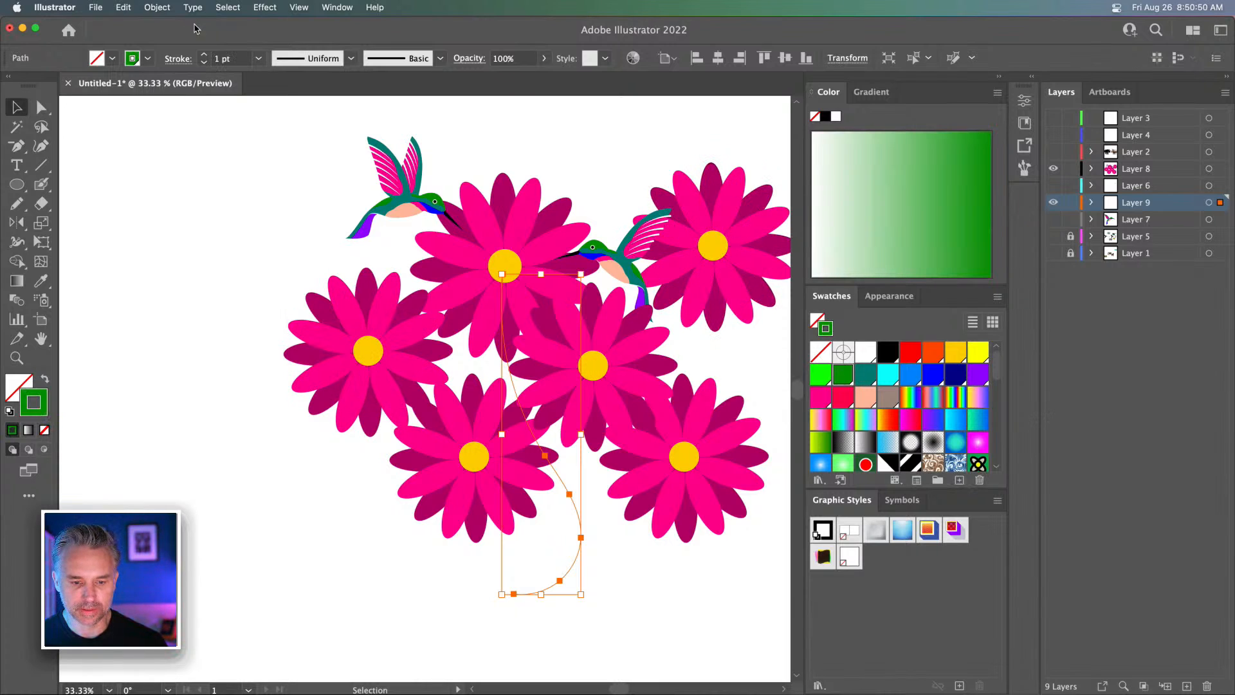
pyautogui.click(228, 57)
pyautogui.write('1')
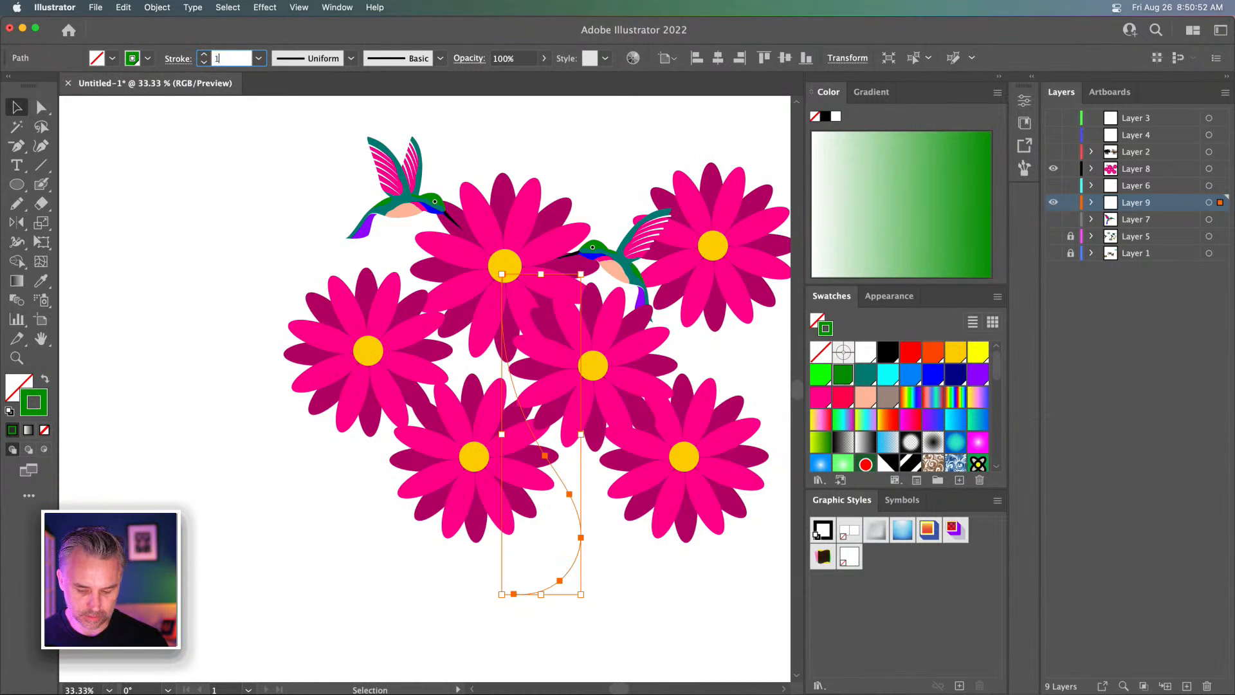
pyautogui.write('0')
pyautogui.press('Return')
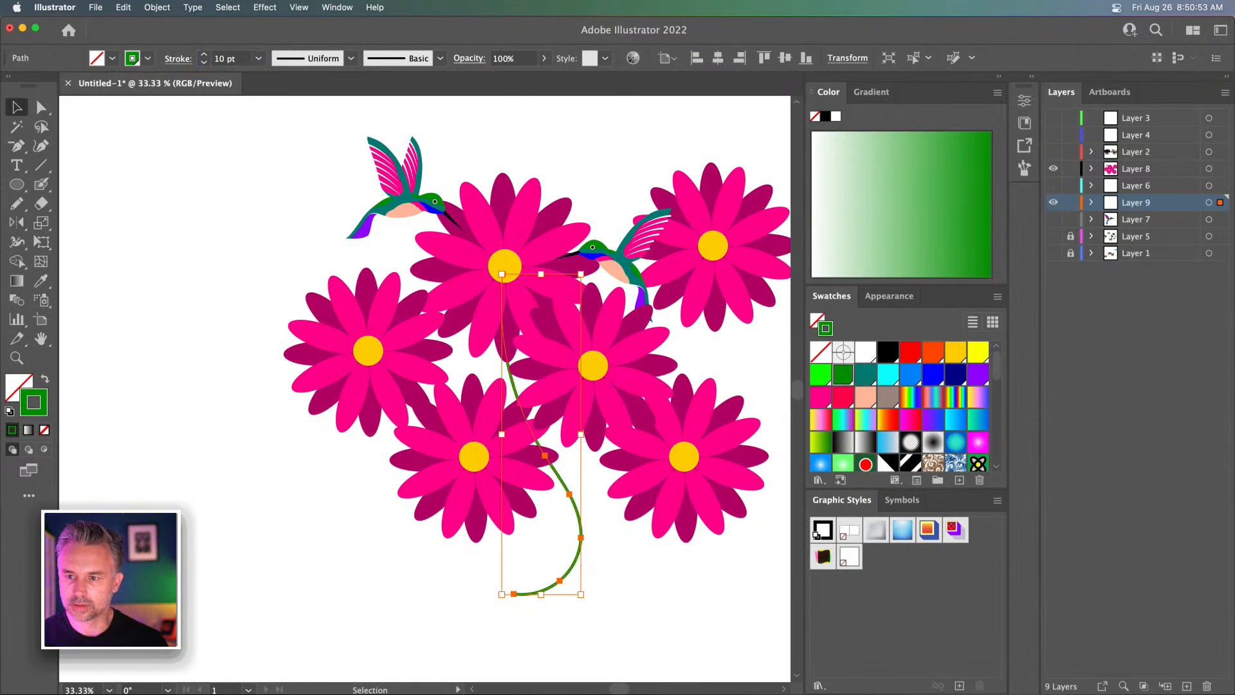
# Thicken the stem's stroke to 20 pt and then delete the stem
pyautogui.click(204, 55)
pyautogui.click(203, 56)
pyautogui.click(204, 55)
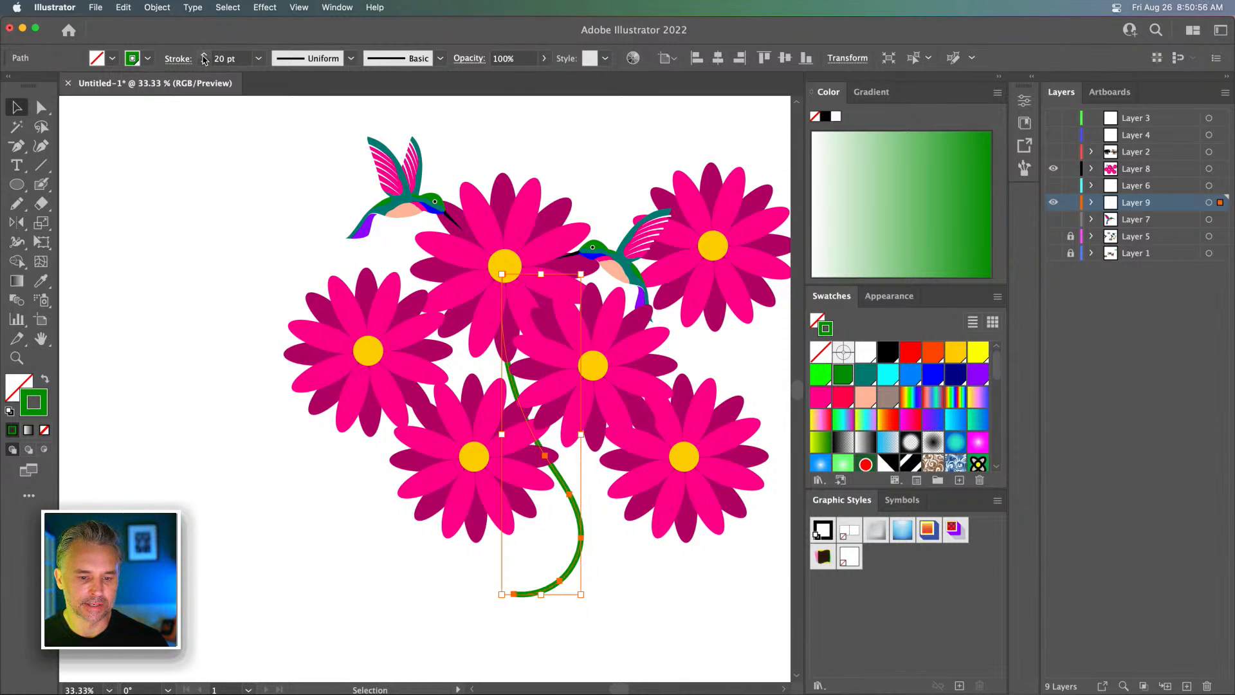
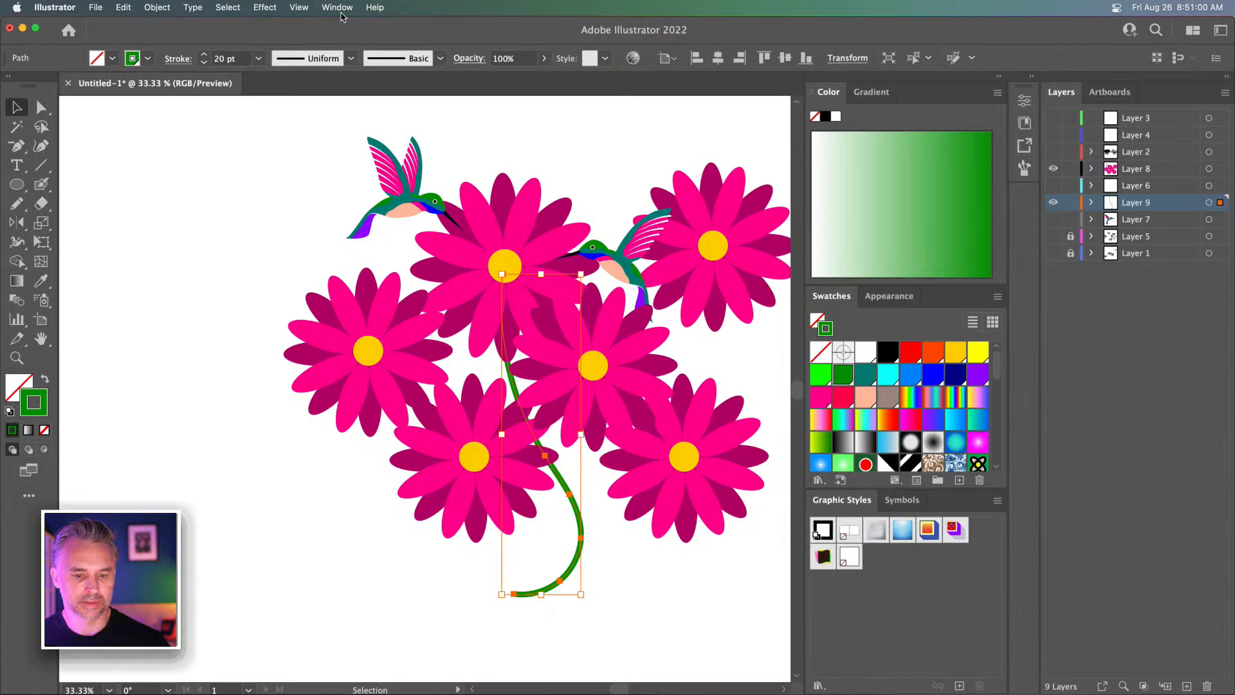
pyautogui.press('Delete')
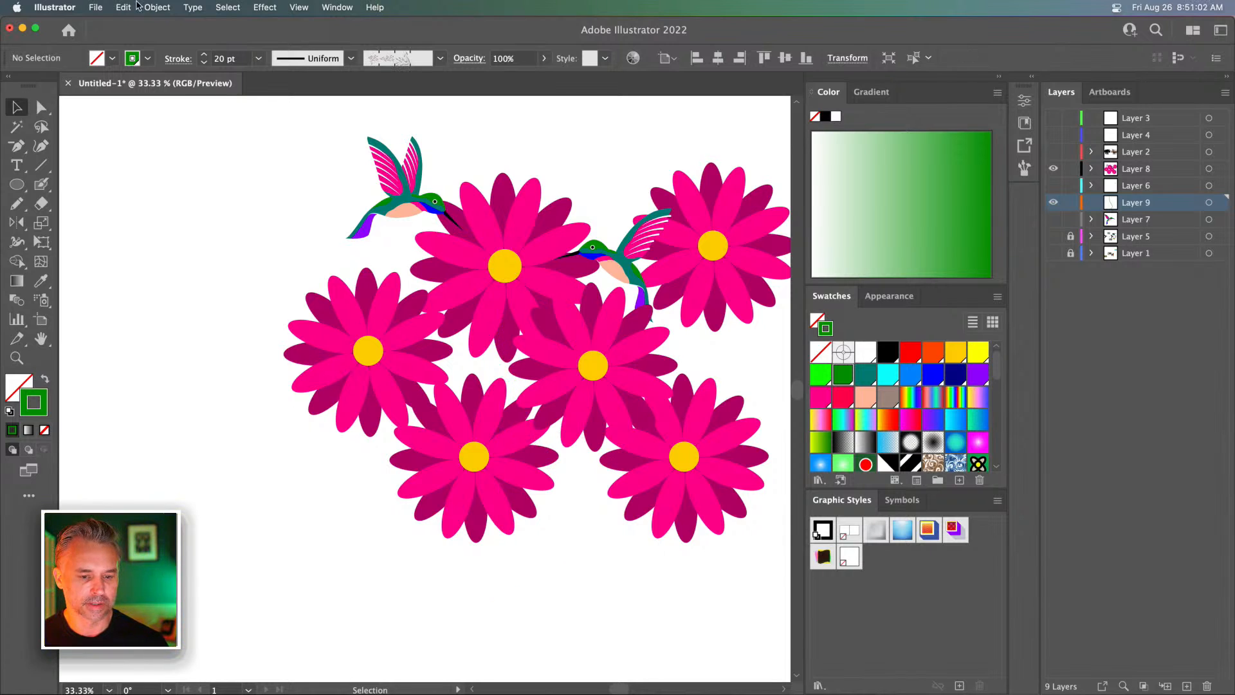
# Draw six straight green stems with the Line Segment tool, one from each flower's center down below the blossoms
pyautogui.click(39, 169)
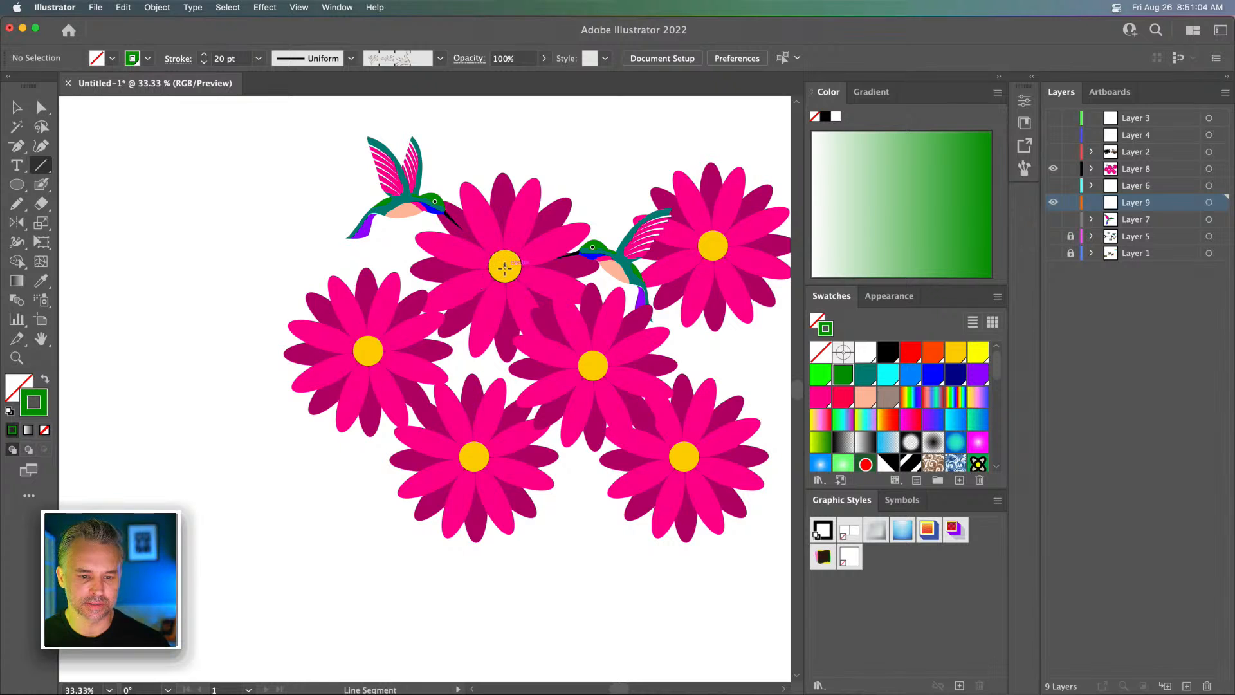
pyautogui.moveTo(505, 267)
pyautogui.mouseDown()
pyautogui.moveTo(558, 607)
pyautogui.moveTo(505, 629)
pyautogui.mouseUp()
pyautogui.moveTo(365, 362)
pyautogui.mouseDown()
pyautogui.moveTo(422, 674)
pyautogui.moveTo(418, 659)
pyautogui.mouseUp()
pyautogui.moveTo(477, 451); pyautogui.dragTo(483, 603)
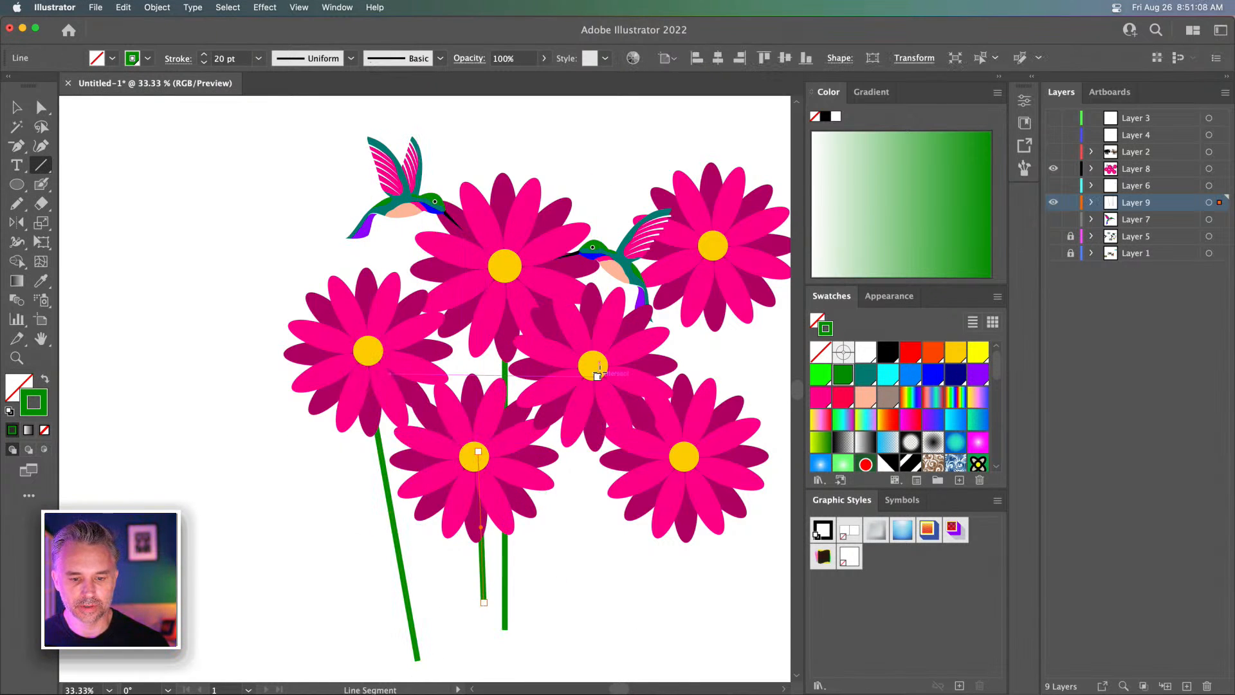
pyautogui.moveTo(597, 375); pyautogui.dragTo(517, 647)
pyautogui.moveTo(712, 245)
pyautogui.mouseDown()
pyautogui.moveTo(593, 609)
pyautogui.moveTo(599, 579)
pyautogui.mouseUp()
pyautogui.moveTo(681, 405); pyautogui.dragTo(645, 640)
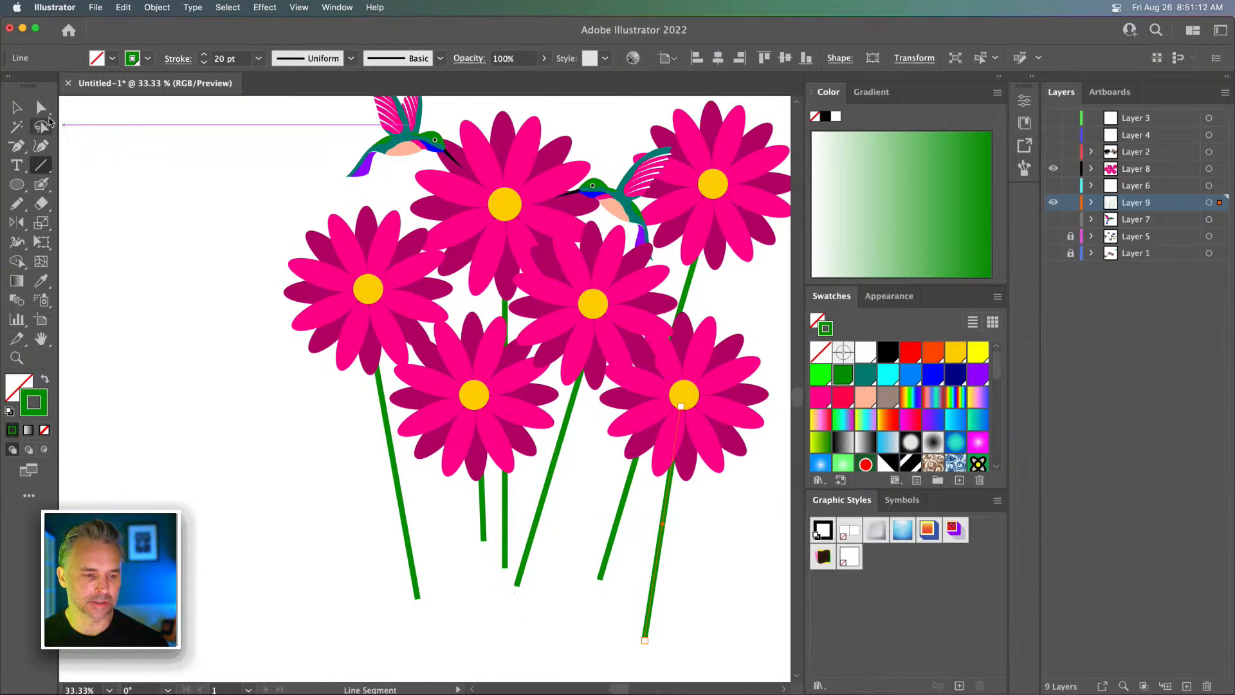
# Draw a short horizontal green line in the empty canvas area beside the flowers as the bar of a leafy branch
pyautogui.click(15, 109)
pyautogui.moveTo(253, 275); pyautogui.dragTo(448, 337)
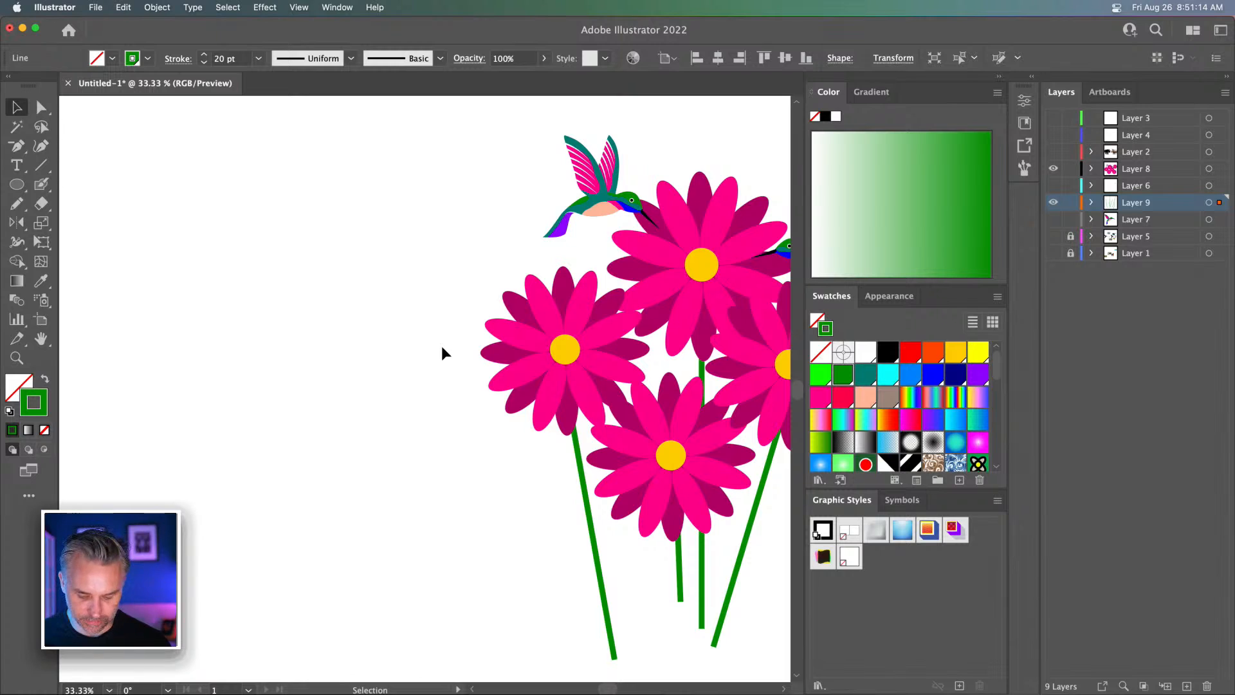
pyautogui.press('n')
pyautogui.press('\\')
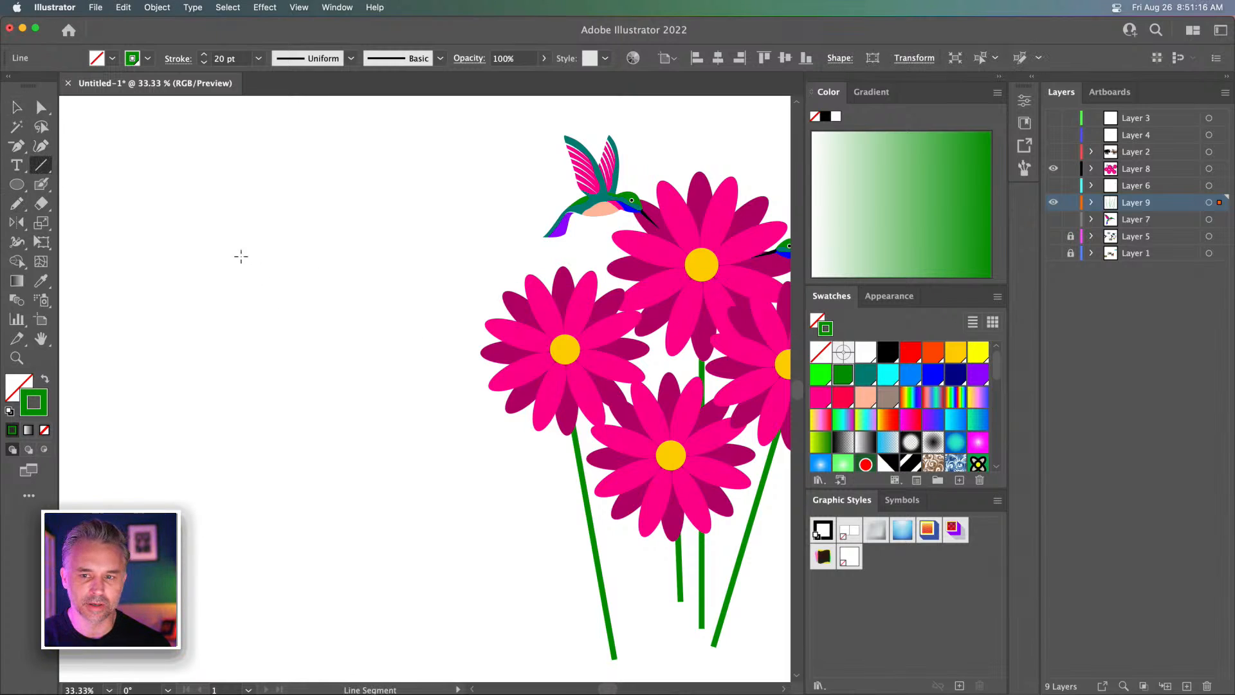
pyautogui.moveTo(240, 255); pyautogui.dragTo(362, 255)
pyautogui.press('super+1')
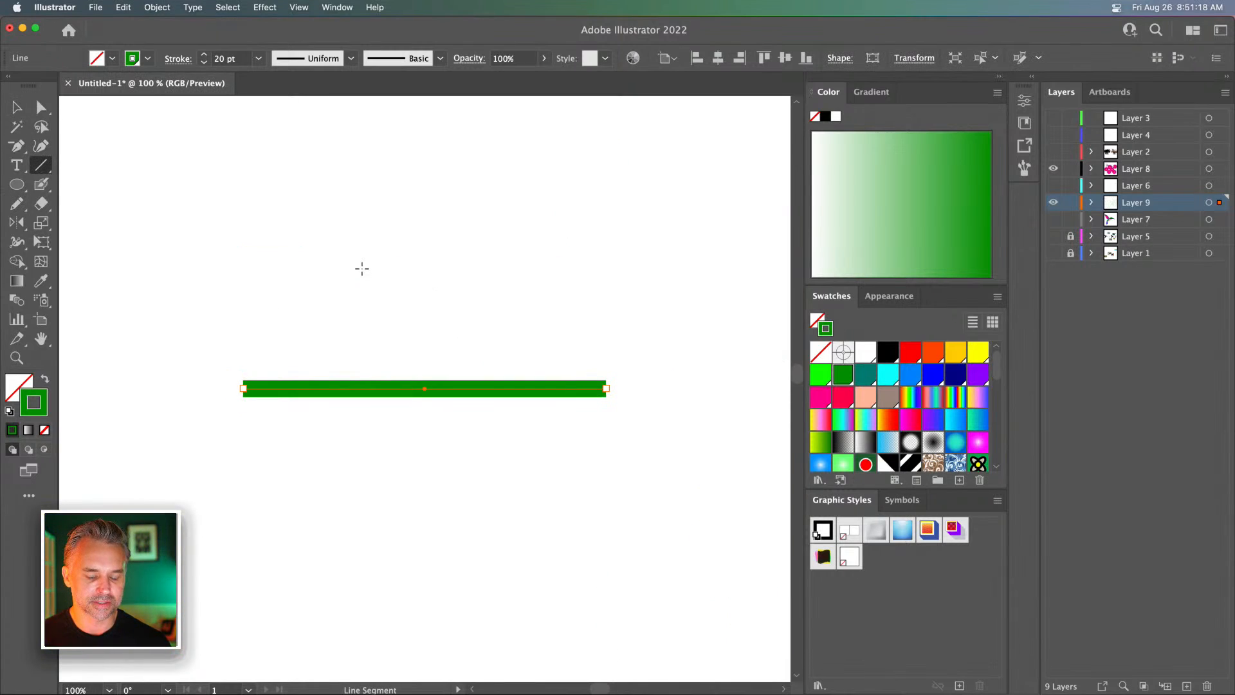
# Draw a tall narrow ellipse just above the horizontal bar and swap its colors to a green fill without stroke
pyautogui.click(16, 186)
pyautogui.moveTo(424, 224); pyautogui.dragTo(484, 374)
pyautogui.click(44, 382)
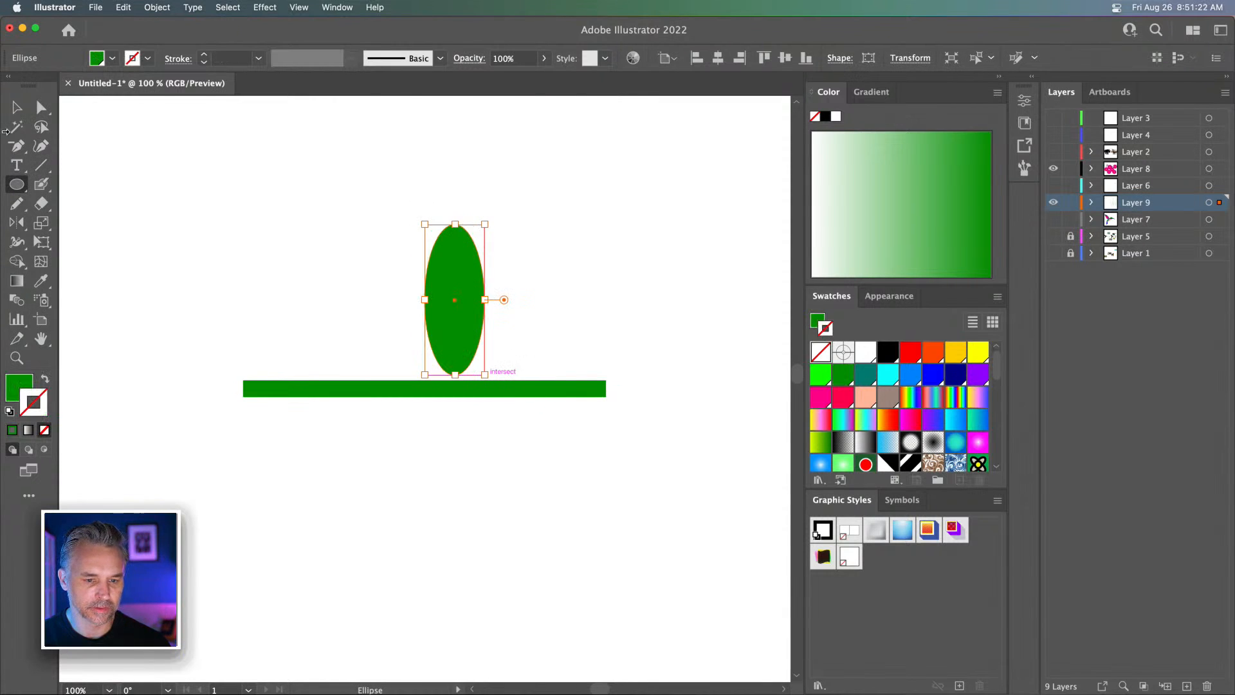
pyautogui.click(16, 107)
pyautogui.click(418, 204)
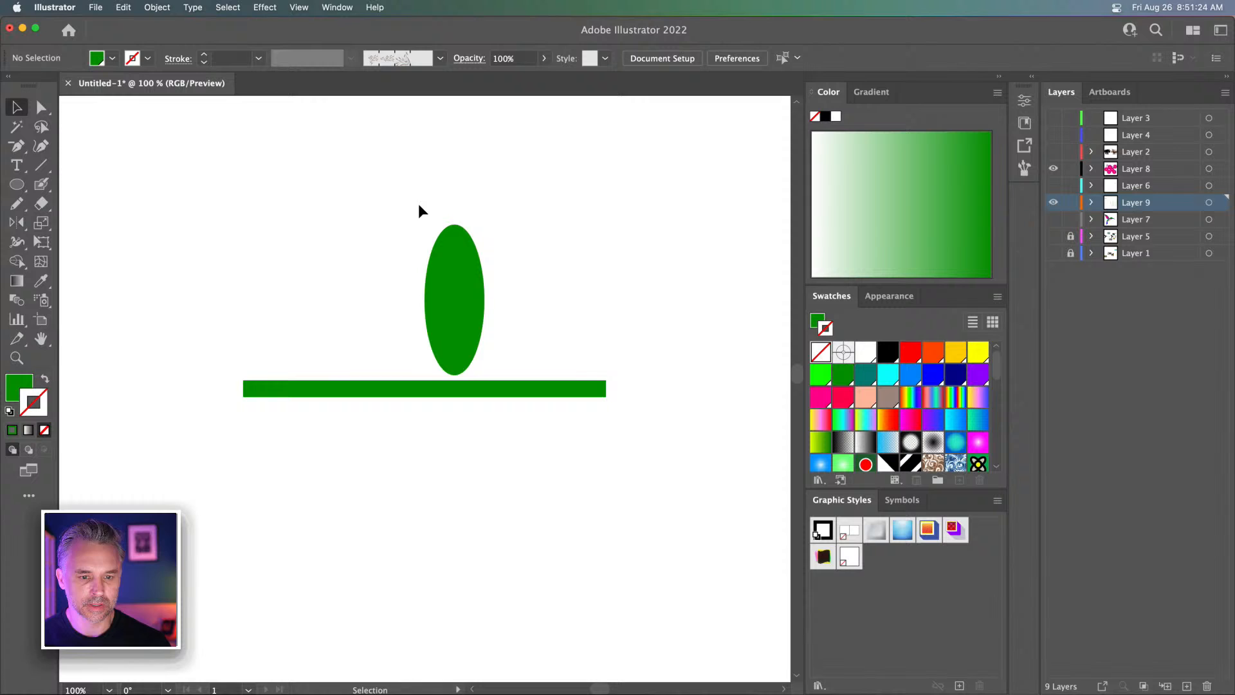
# Convert the ellipse's upper and lower anchor points to sharp corners to form a leaf
pyautogui.click(462, 270)
pyautogui.hotkey('shift', 'c')
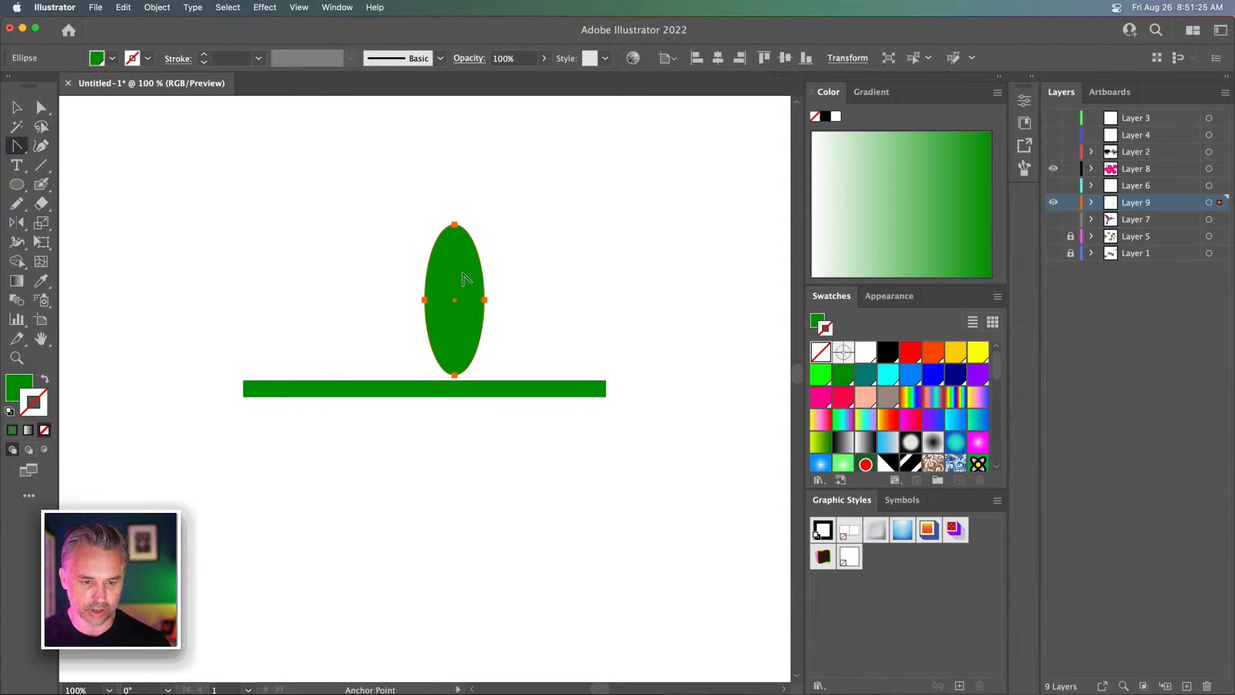
pyautogui.click(454, 224)
pyautogui.click(455, 375)
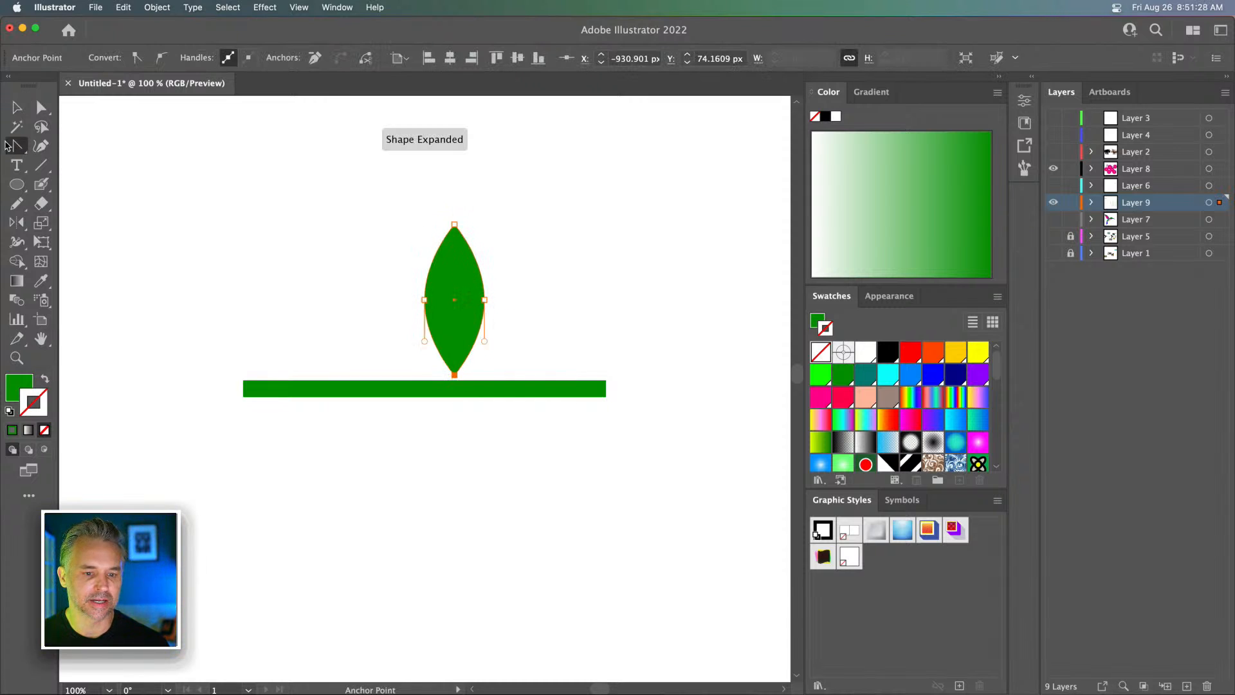
# Select the leaf's two side anchor points and nudge them so its widest part sits slightly below the middle
pyautogui.click(41, 109)
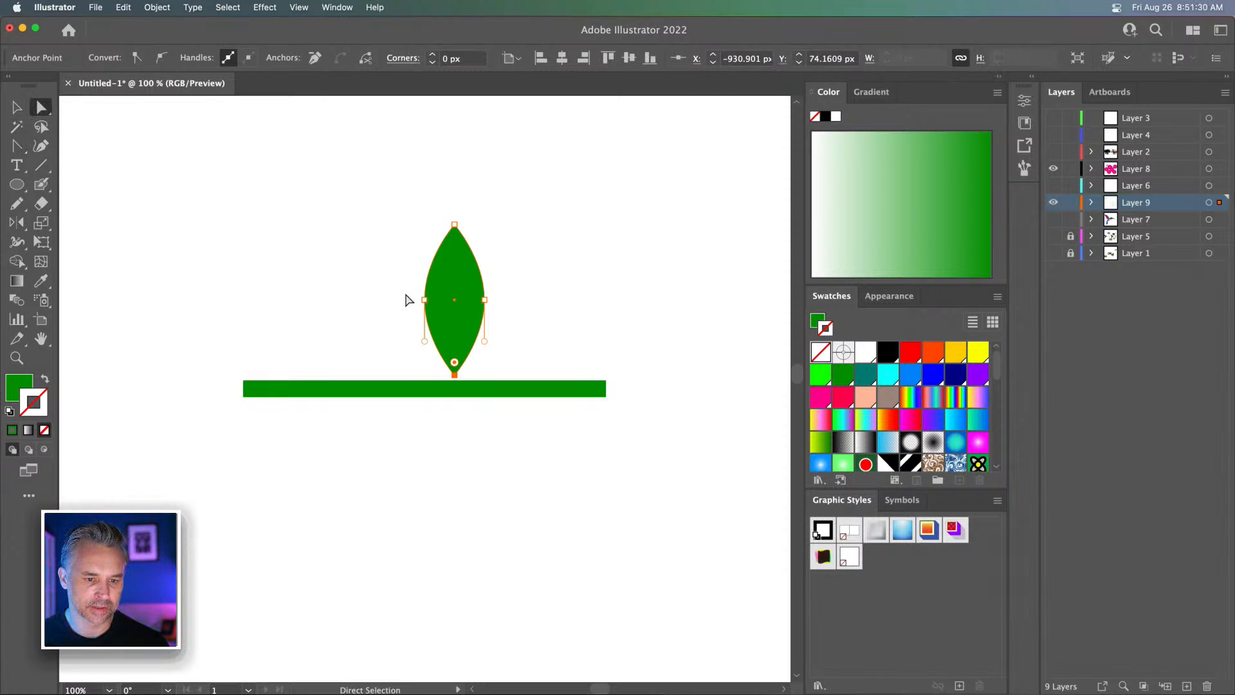
pyautogui.moveTo(496, 311); pyautogui.dragTo(538, 319)
pyautogui.hotkey('shift', 'Up')
pyautogui.hotkey('shift', 'Up')
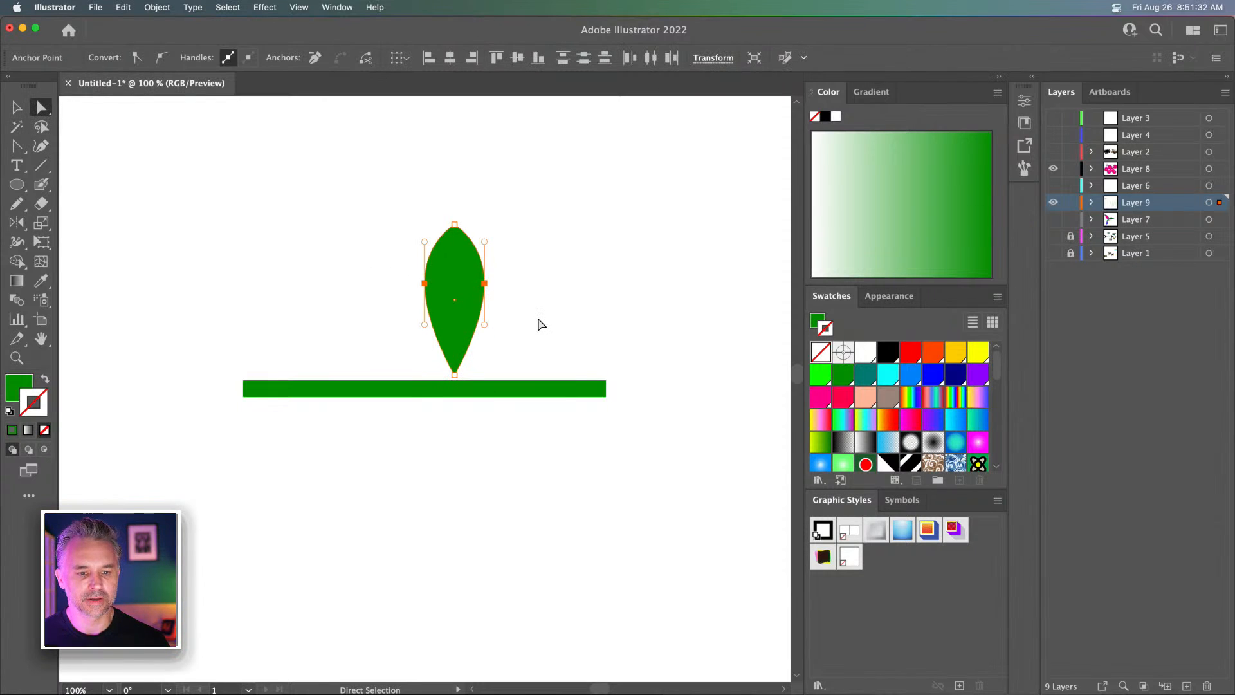
pyautogui.hotkey('shift', 'Down')
pyautogui.hotkey('shift', 'Down')
pyautogui.hotkey('shift', 'Down')
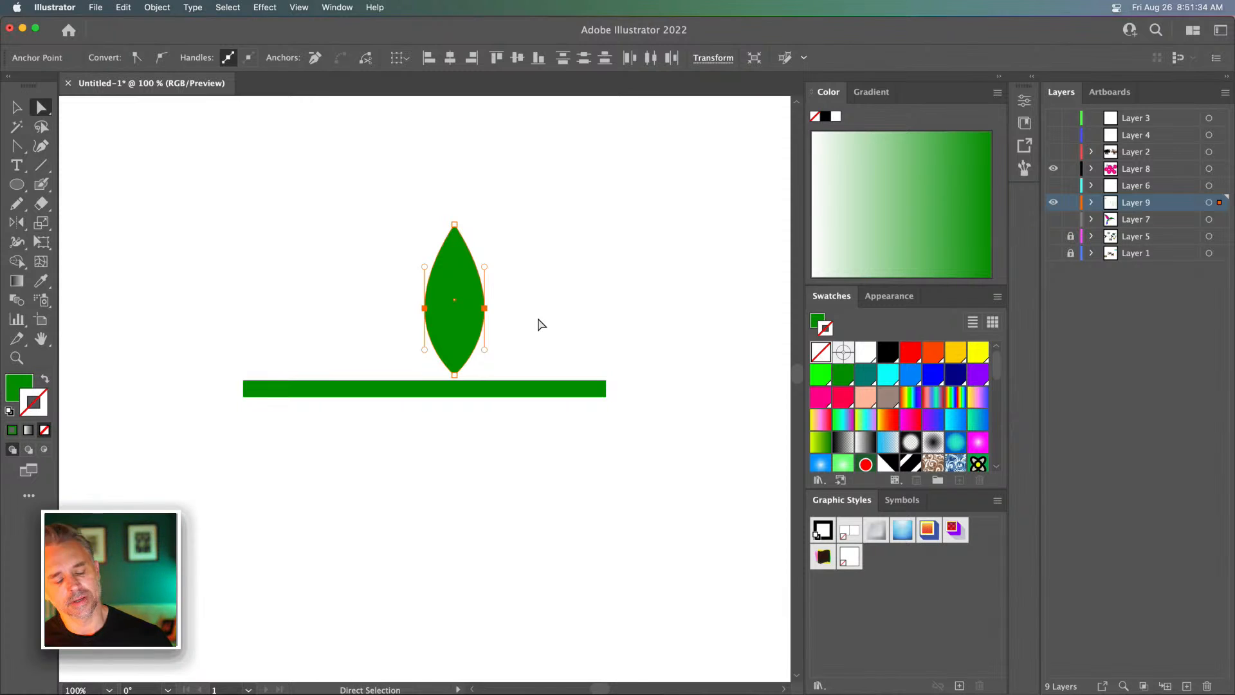
# Tilt the leaf onto the bar's upper edge, then place a copy below the bar reflected across the vertical axis
pyautogui.click(19, 107)
pyautogui.click(470, 299)
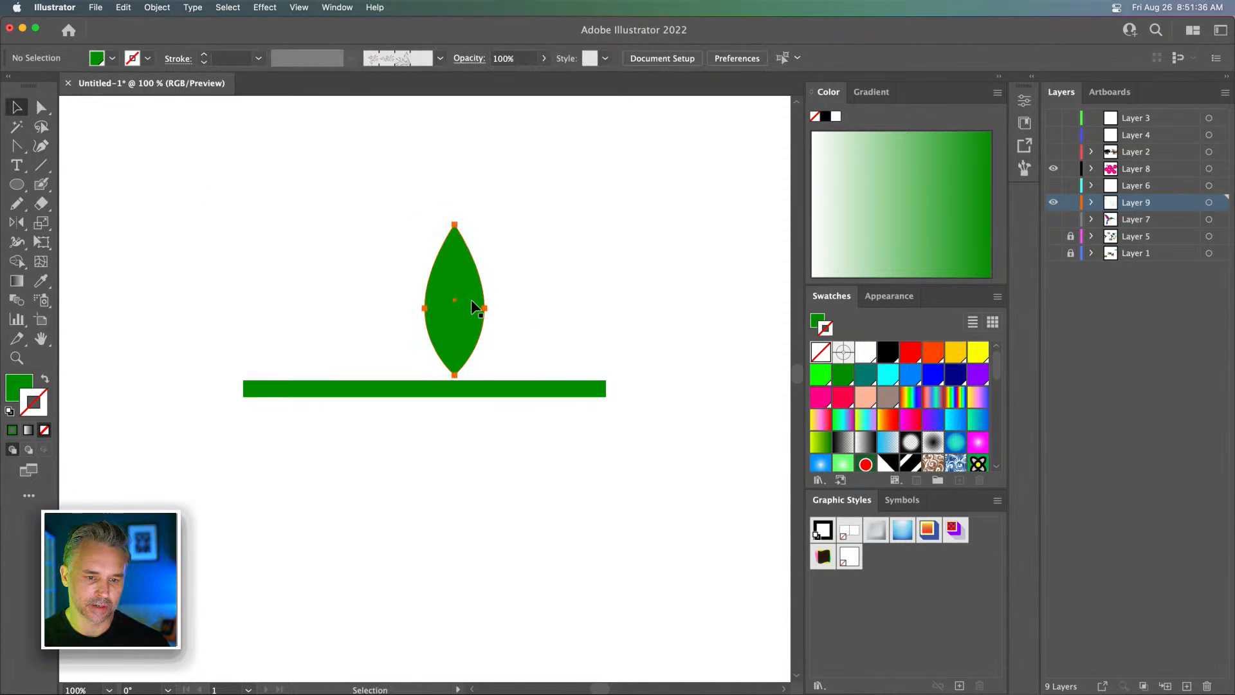
pyautogui.moveTo(414, 221); pyautogui.dragTo(474, 198)
pyautogui.moveTo(464, 297); pyautogui.dragTo(524, 465)
pyautogui.doubleClick(8, 222)
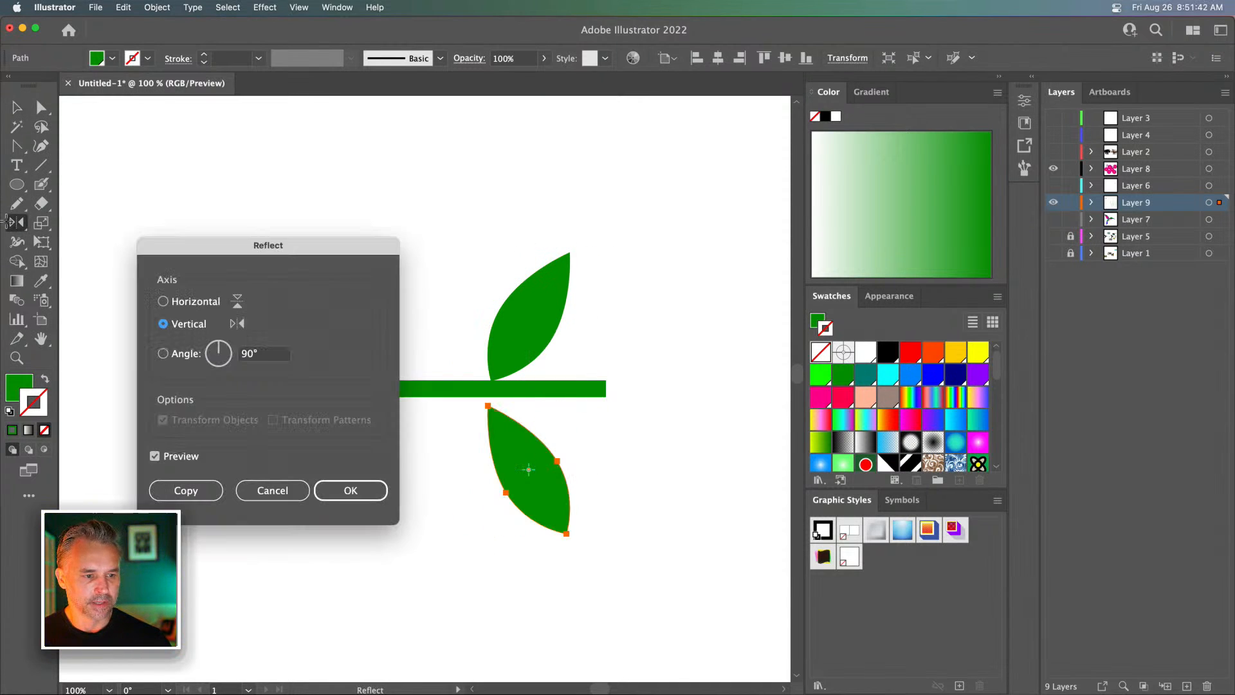
pyautogui.press('Return')
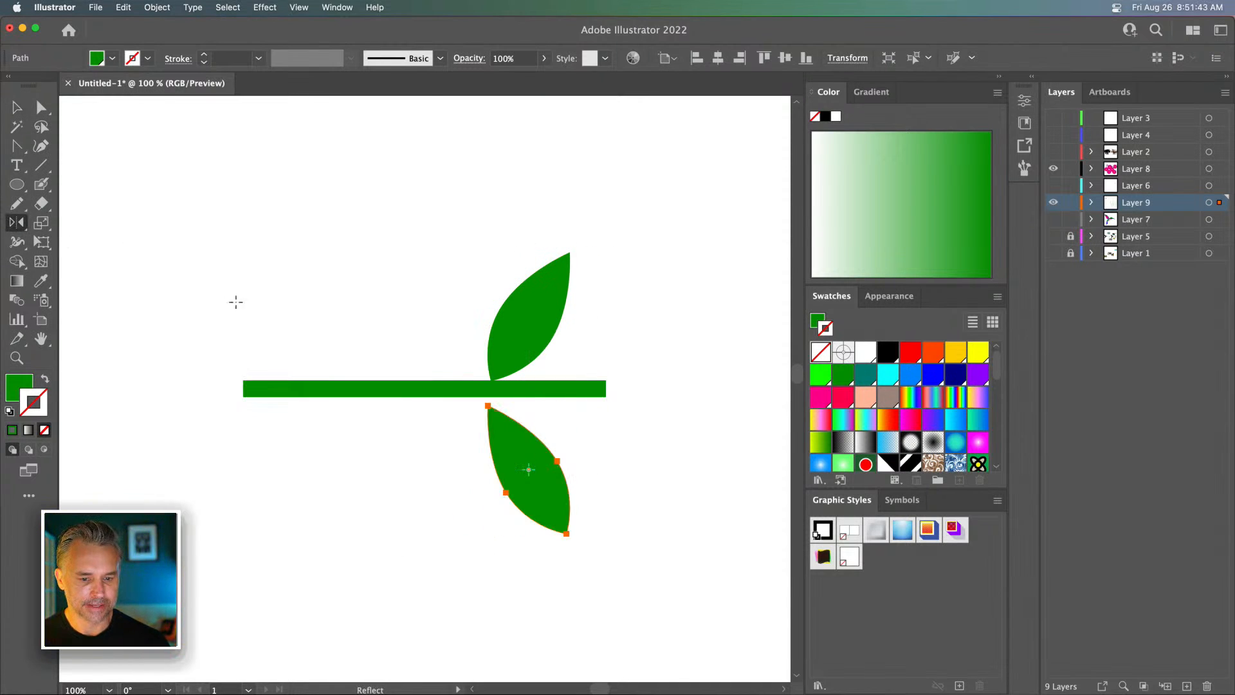
# Move the lower leaf up against the bar and shift the upper leaf toward the bar's right end, staggering the pair
pyautogui.click(18, 104)
pyautogui.moveTo(515, 453); pyautogui.dragTo(489, 439)
pyautogui.moveTo(537, 327); pyautogui.dragTo(563, 328)
pyautogui.click(496, 458)
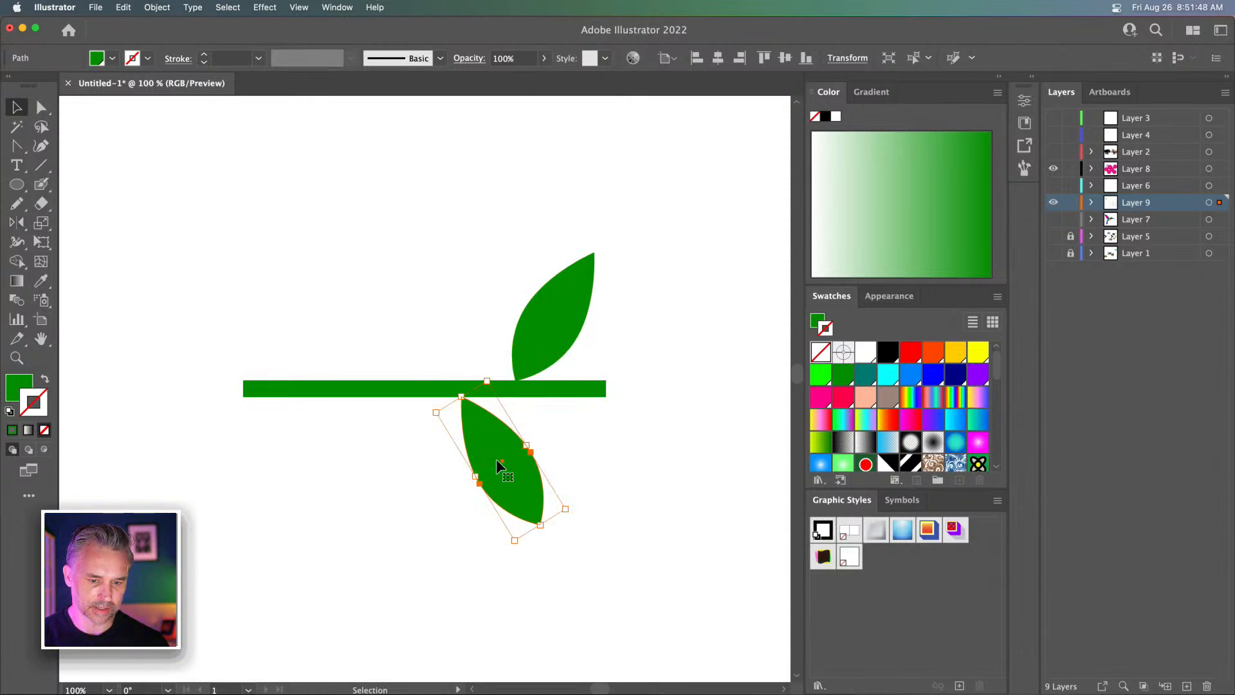
# Duplicate the upper and lower leaves toward the bar's left end to make three leaves on each side
pyautogui.moveTo(503, 450); pyautogui.dragTo(371, 453)
pyautogui.moveTo(554, 319); pyautogui.dragTo(450, 325)
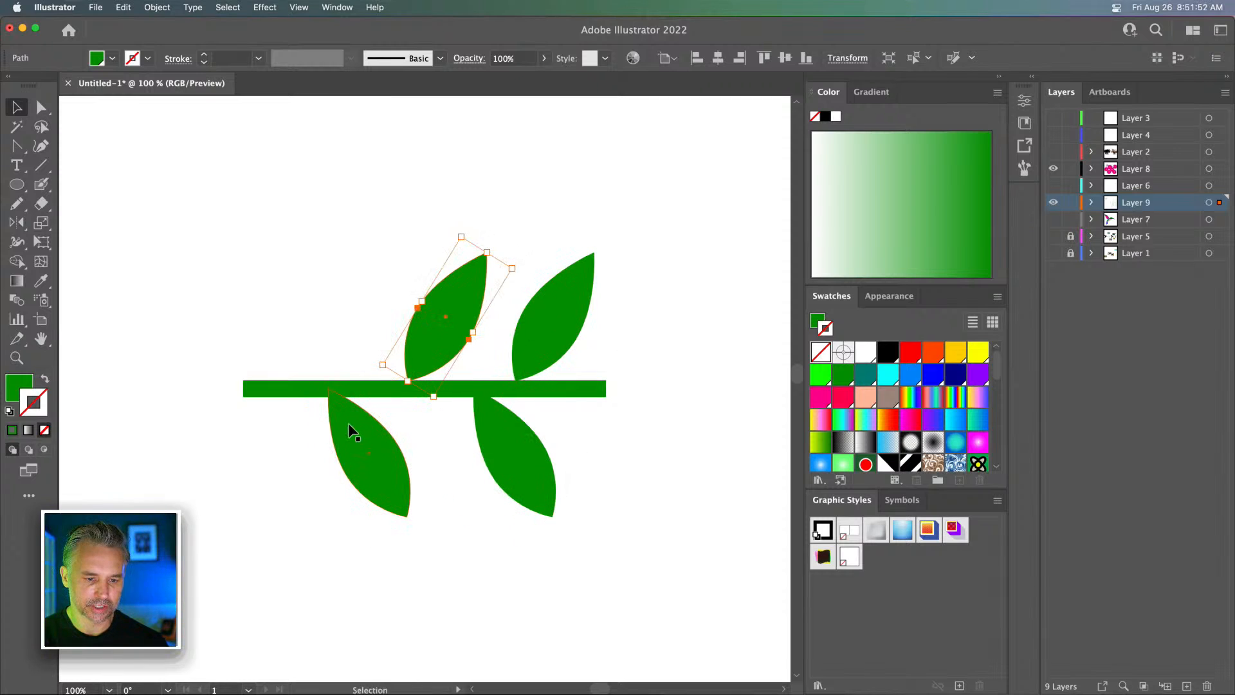
pyautogui.moveTo(349, 422); pyautogui.dragTo(286, 421)
pyautogui.moveTo(461, 317); pyautogui.dragTo(317, 332)
# Delete the stray leaf beyond the bar's left end and even out the spacing of the lower leaves
pyautogui.click(221, 345)
pyautogui.click(198, 423)
pyautogui.press('Delete')
pyautogui.moveTo(361, 439); pyautogui.dragTo(392, 438)
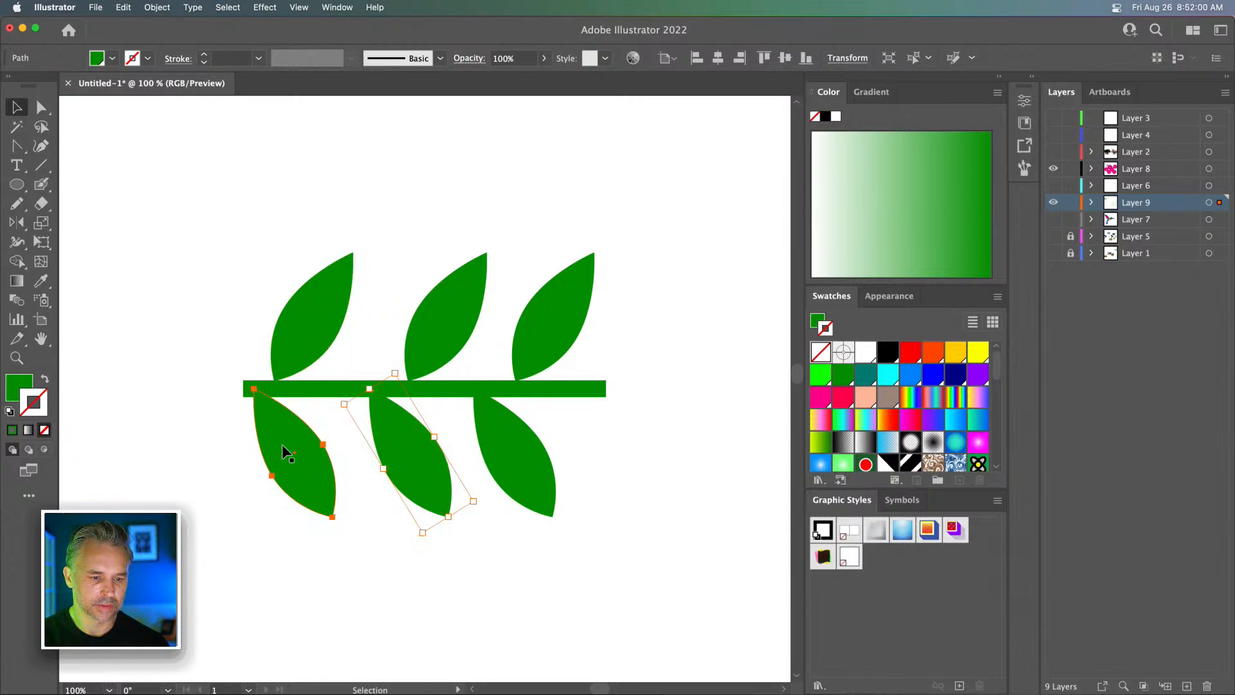
pyautogui.moveTo(282, 444); pyautogui.dragTo(282, 442)
# Create a pattern brush from the complete leafy branch, using the Auto-Centered tile for the inner corner
pyautogui.moveTo(206, 187); pyautogui.dragTo(596, 520)
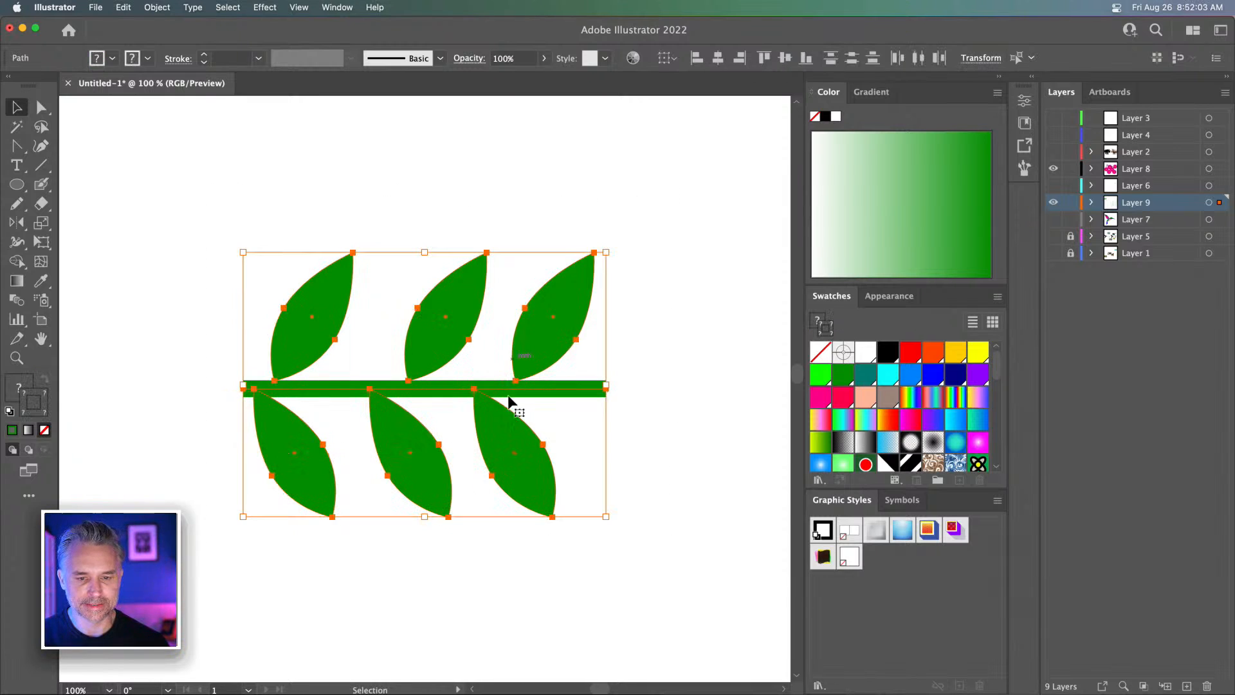
pyautogui.click(1035, 78)
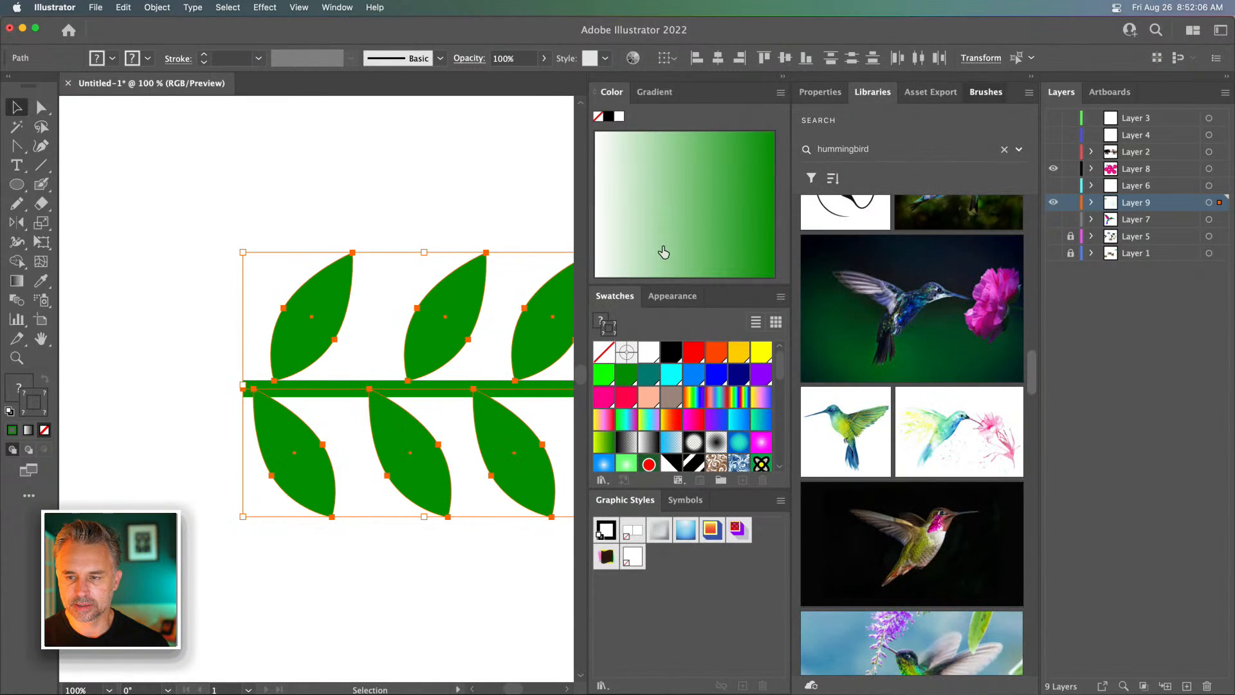
pyautogui.press('F5')
pyautogui.moveTo(550, 348); pyautogui.dragTo(855, 579)
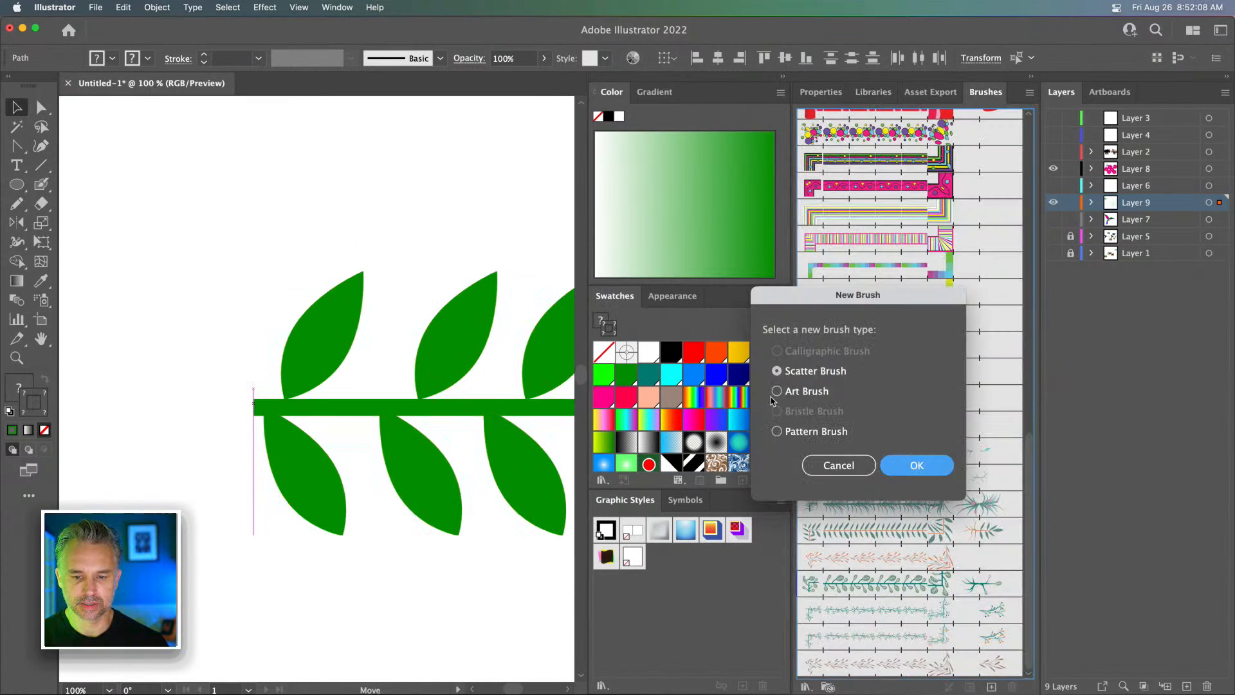
pyautogui.click(800, 433)
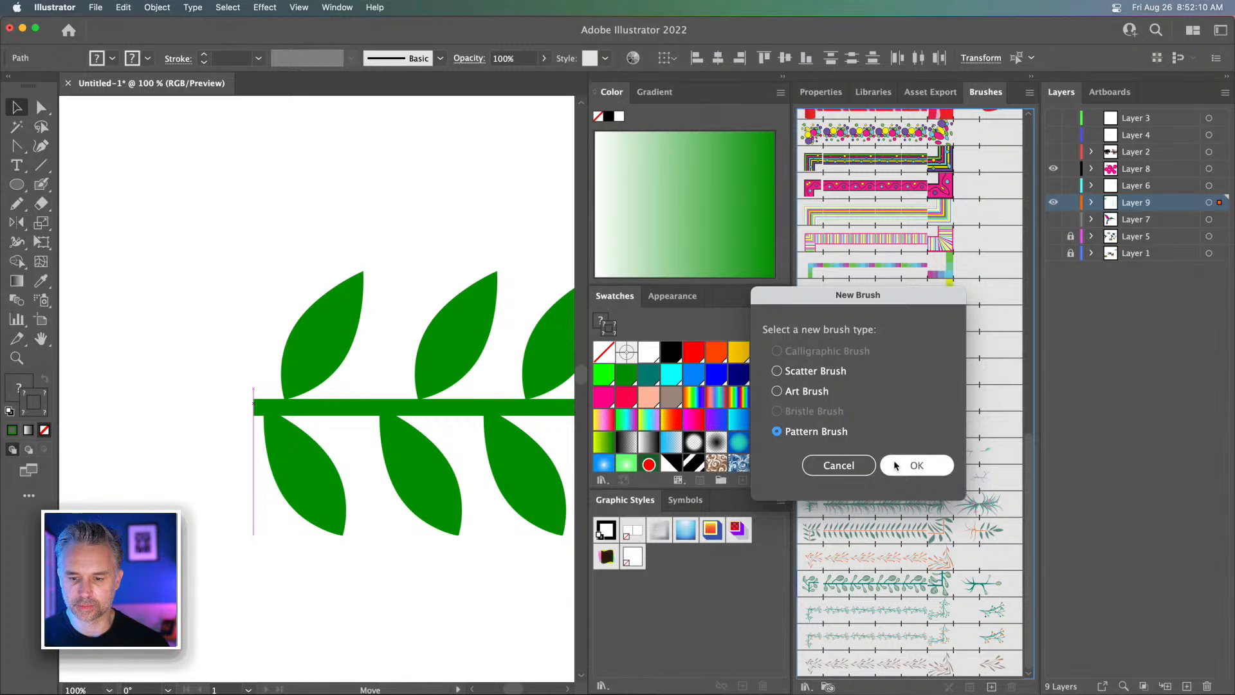
pyautogui.click(893, 463)
pyautogui.click(655, 357)
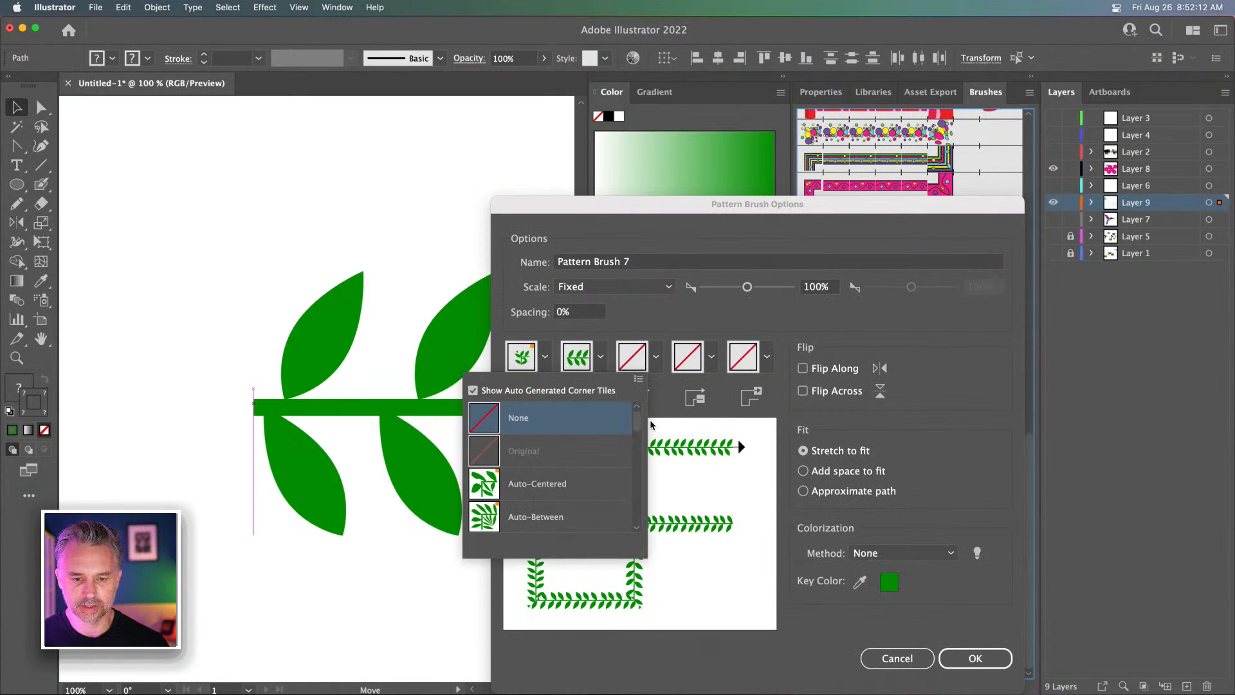
pyautogui.click(559, 485)
pyautogui.click(975, 657)
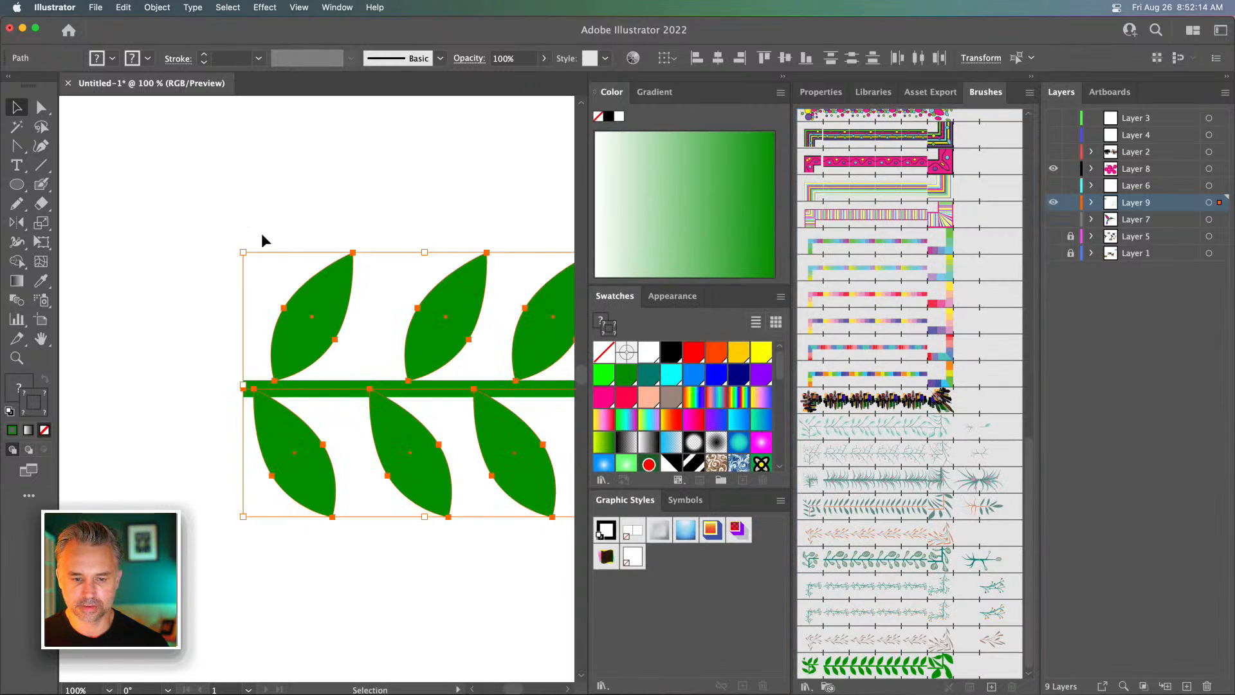
# Delete the original leafy branch artwork beside the flowers
pyautogui.press('super+minus')
pyautogui.press('super+minus')
pyautogui.press('super+minus')
pyautogui.press('super+minus')
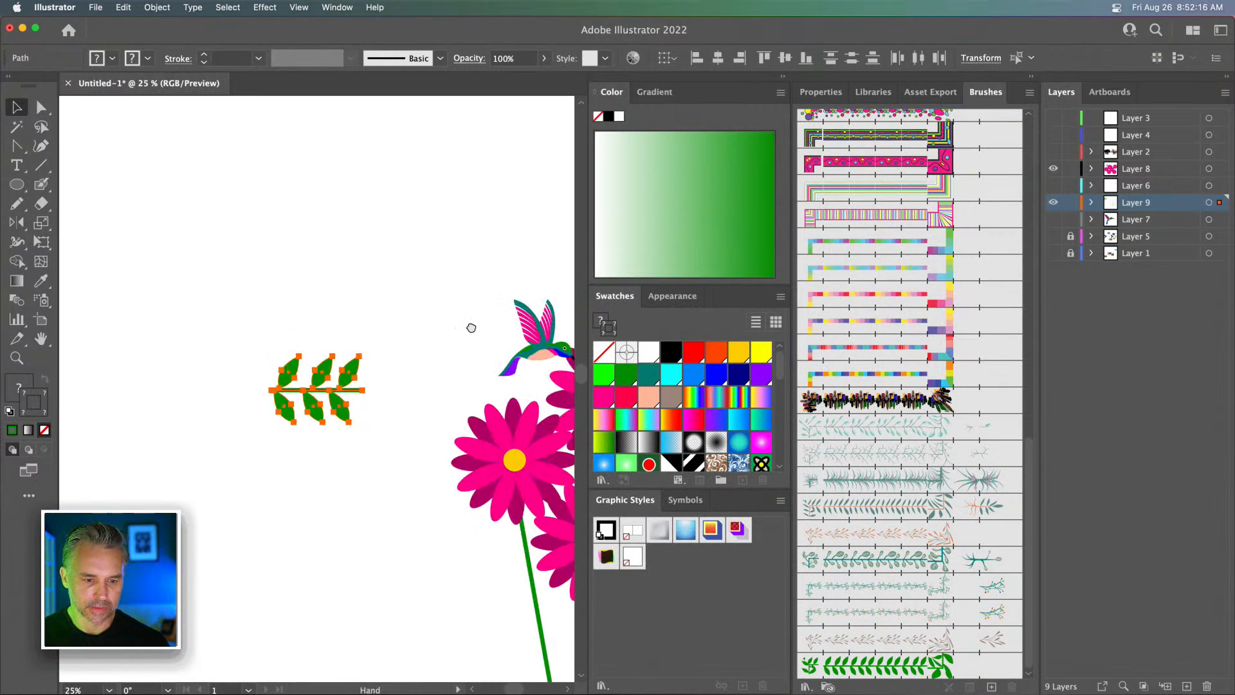
pyautogui.moveTo(469, 328); pyautogui.dragTo(347, 228)
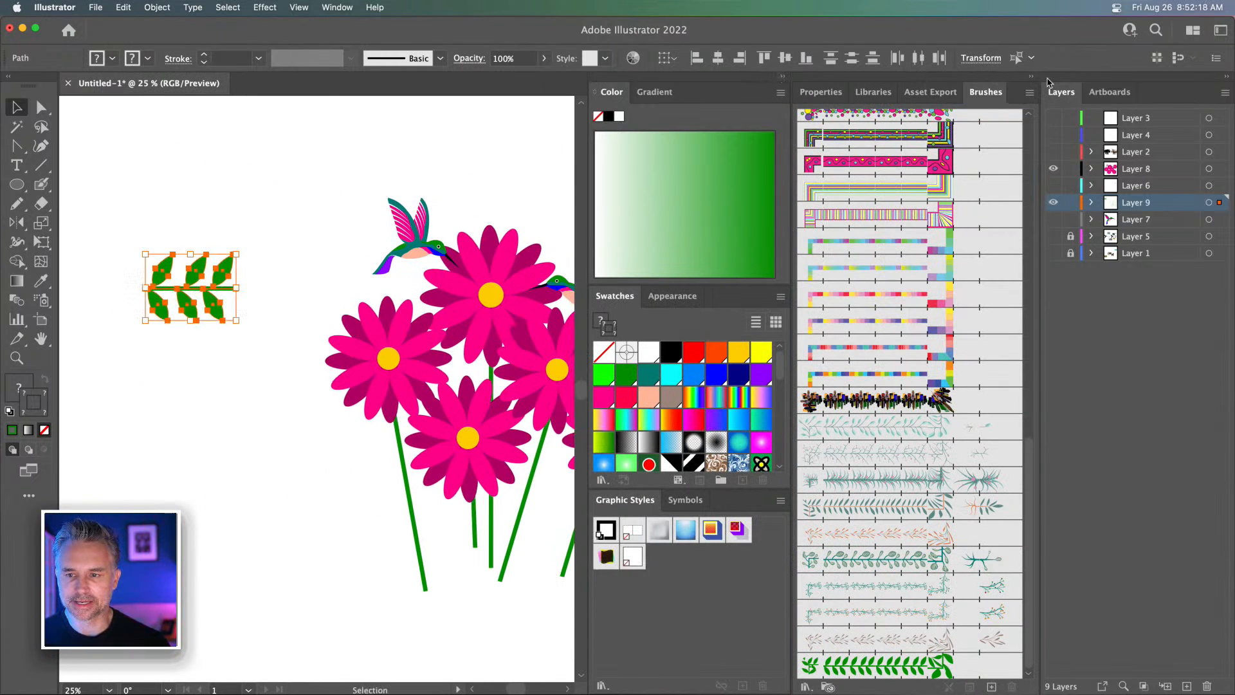
pyautogui.click(1029, 78)
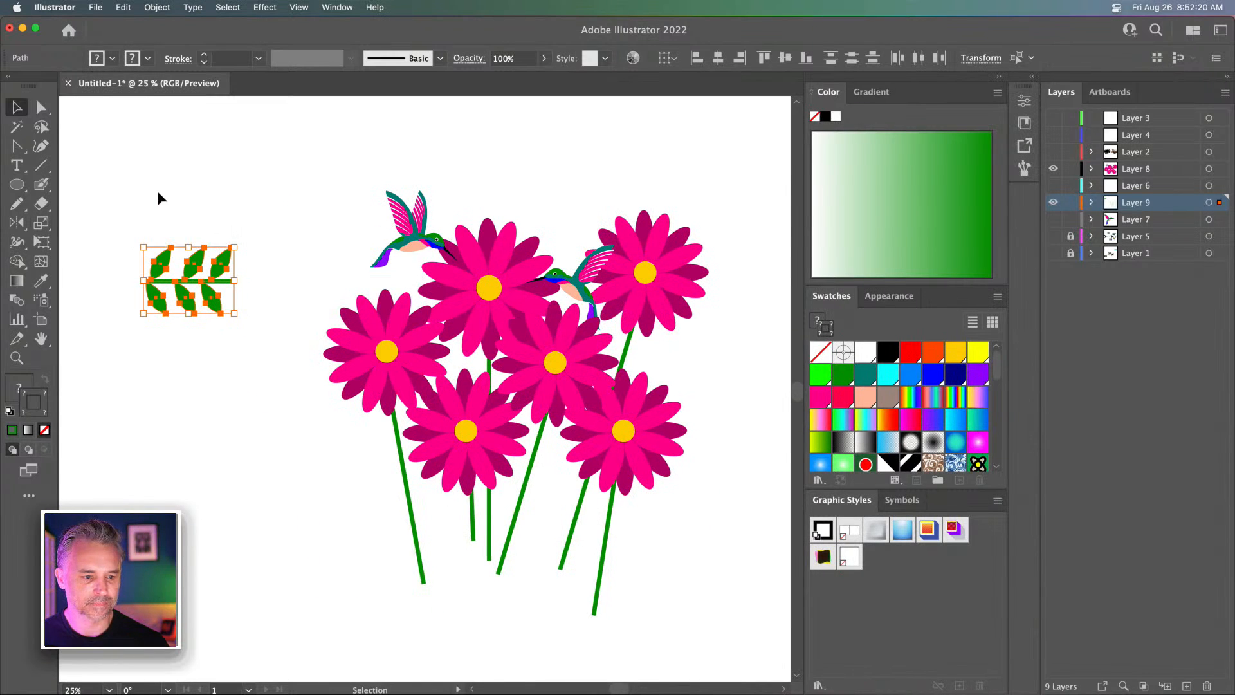
pyautogui.press('s')
pyautogui.press('v')
pyautogui.press('Delete')
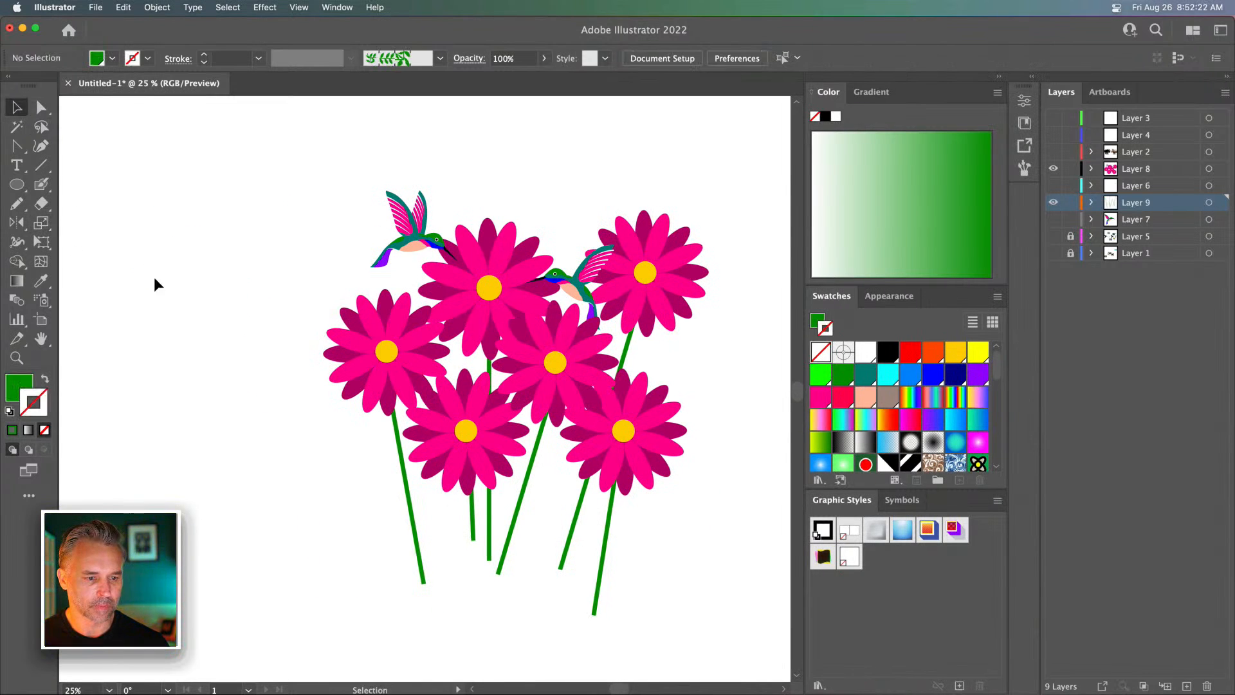
# Select all six flower stems and apply the new green leaf pattern brush to them
pyautogui.moveTo(355, 566); pyautogui.dragTo(672, 685)
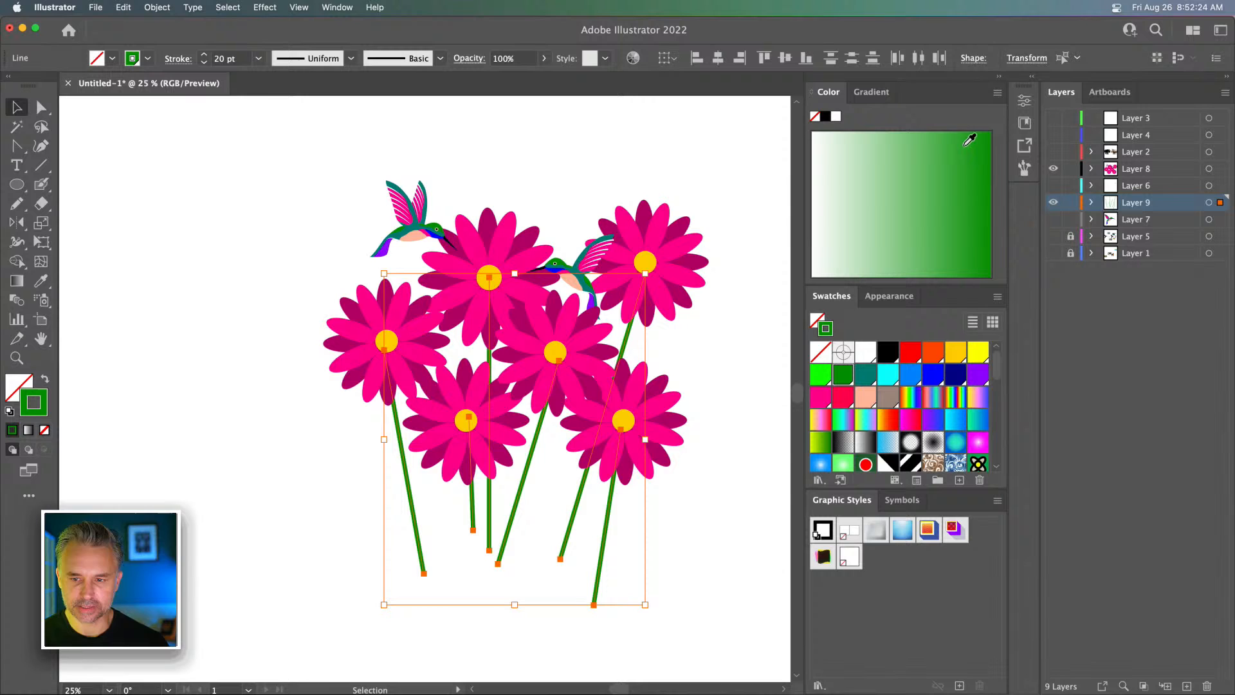
pyautogui.click(1000, 78)
pyautogui.click(1031, 77)
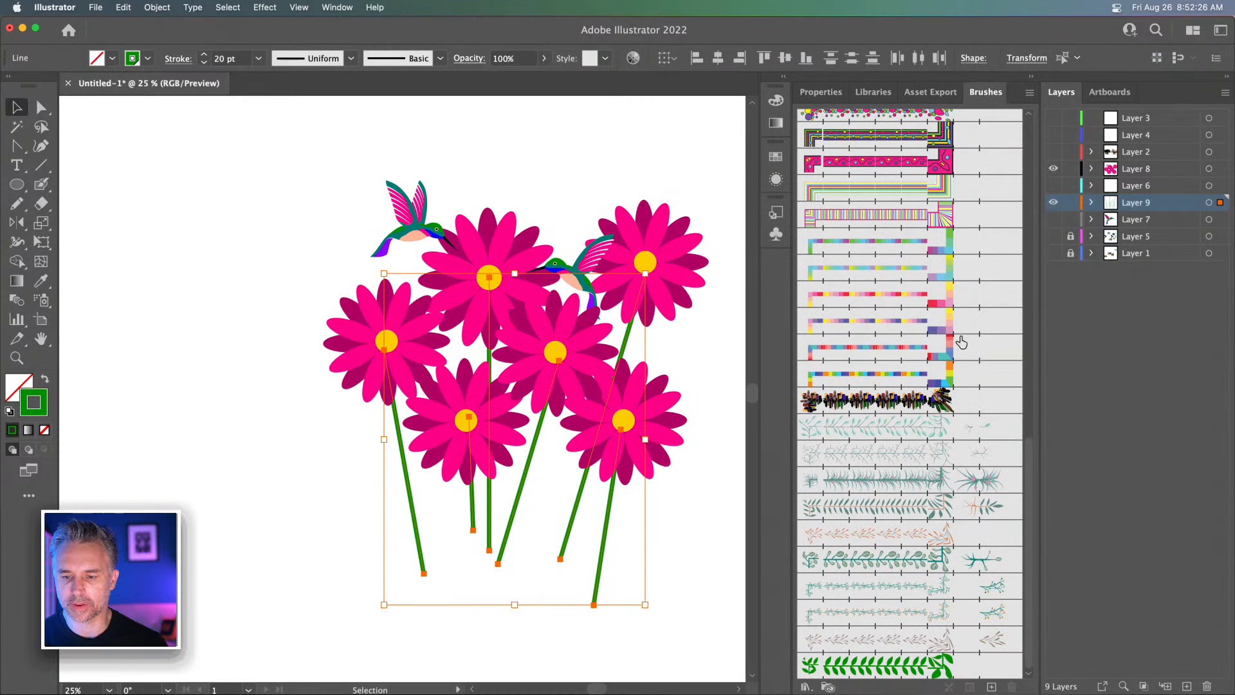
pyautogui.click(880, 670)
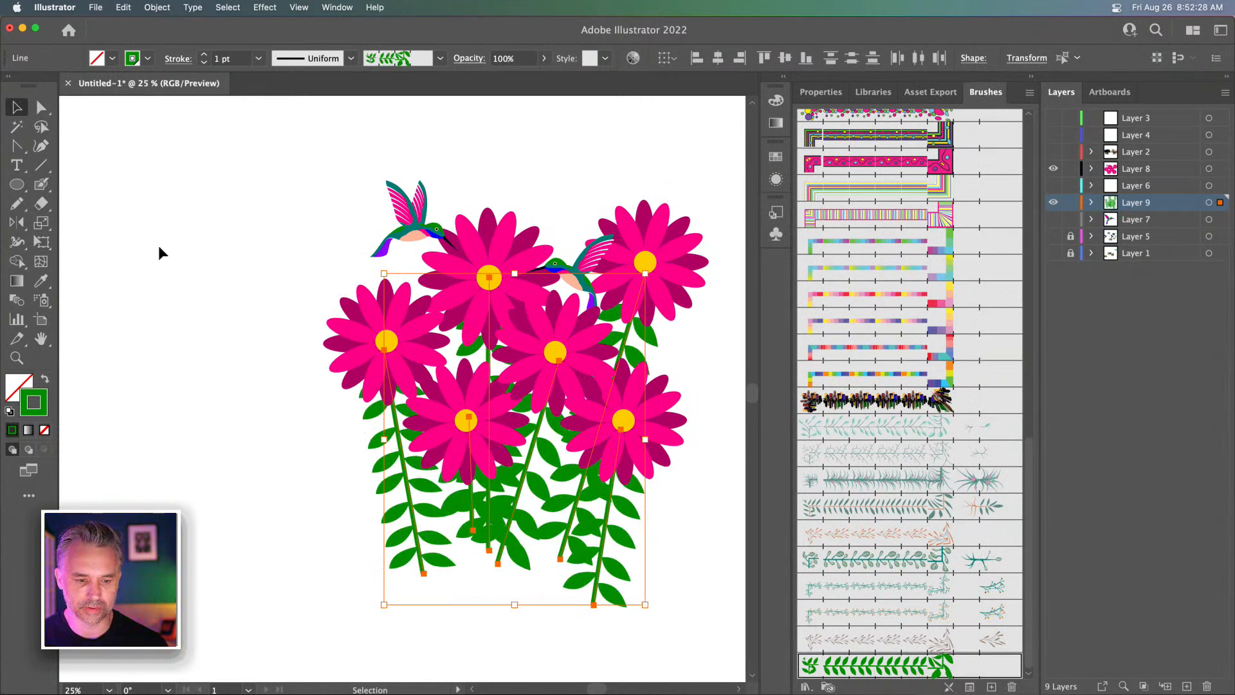
# Reverse the path direction of the selected stems so the leaves point up toward the flowers
pyautogui.click(124, 8)
pyautogui.moveTo(131, 260)
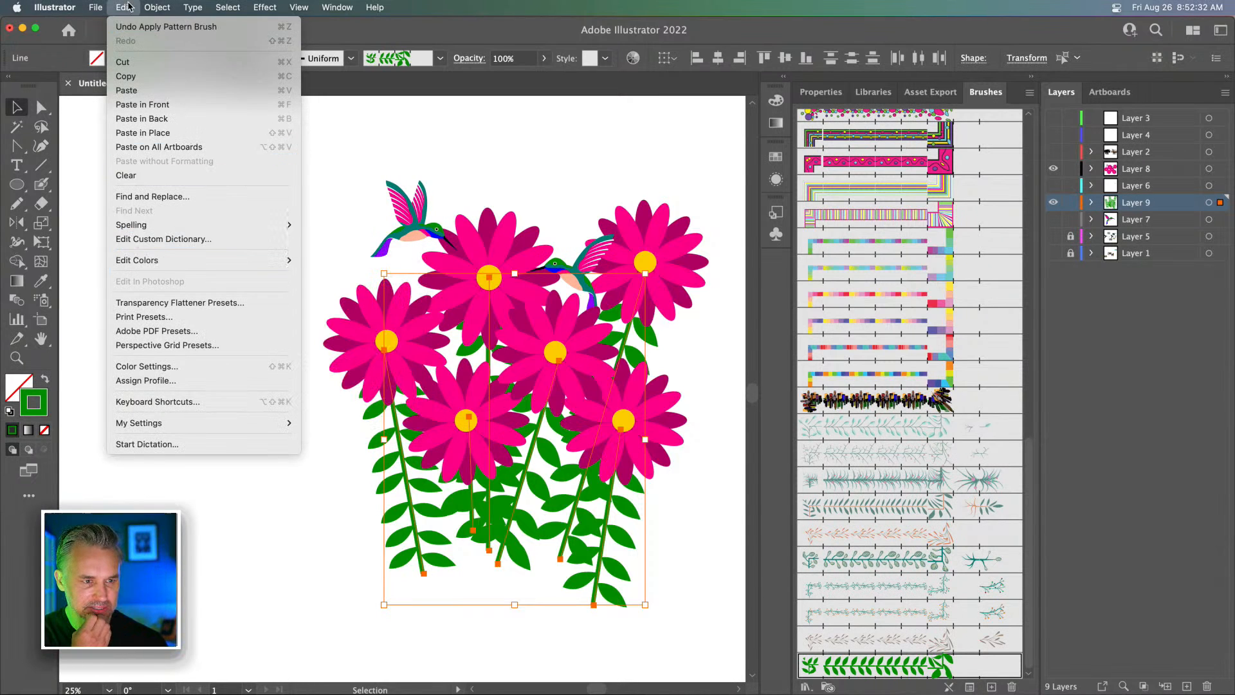
pyautogui.moveTo(156, 7)
pyautogui.moveTo(182, 331)
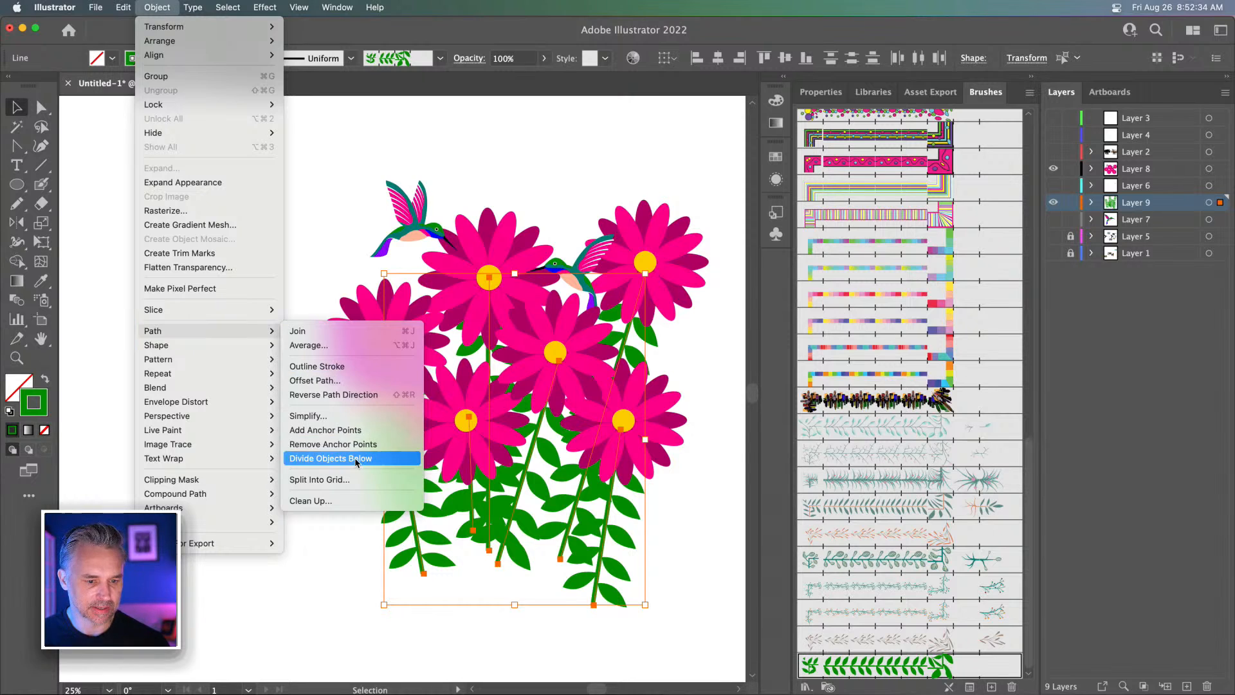
pyautogui.click(357, 395)
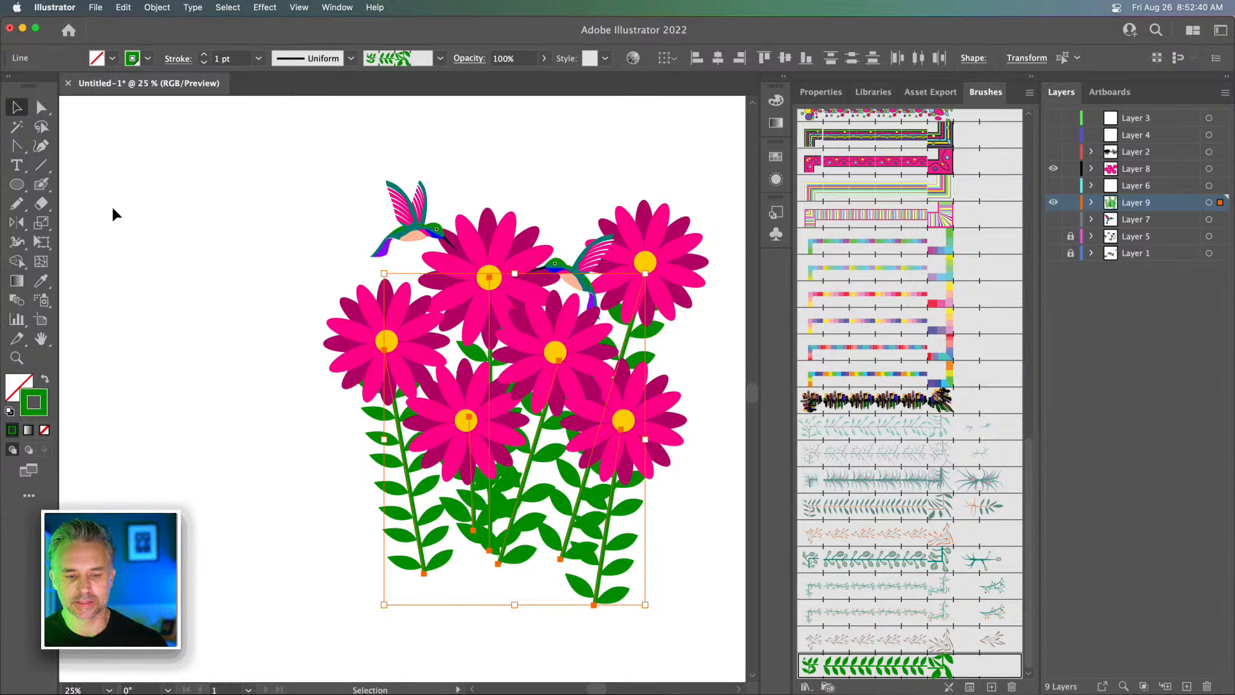
# Apply the double-bulge variable width profile to the six selected leafy stems and deselect them
pyautogui.click(351, 58)
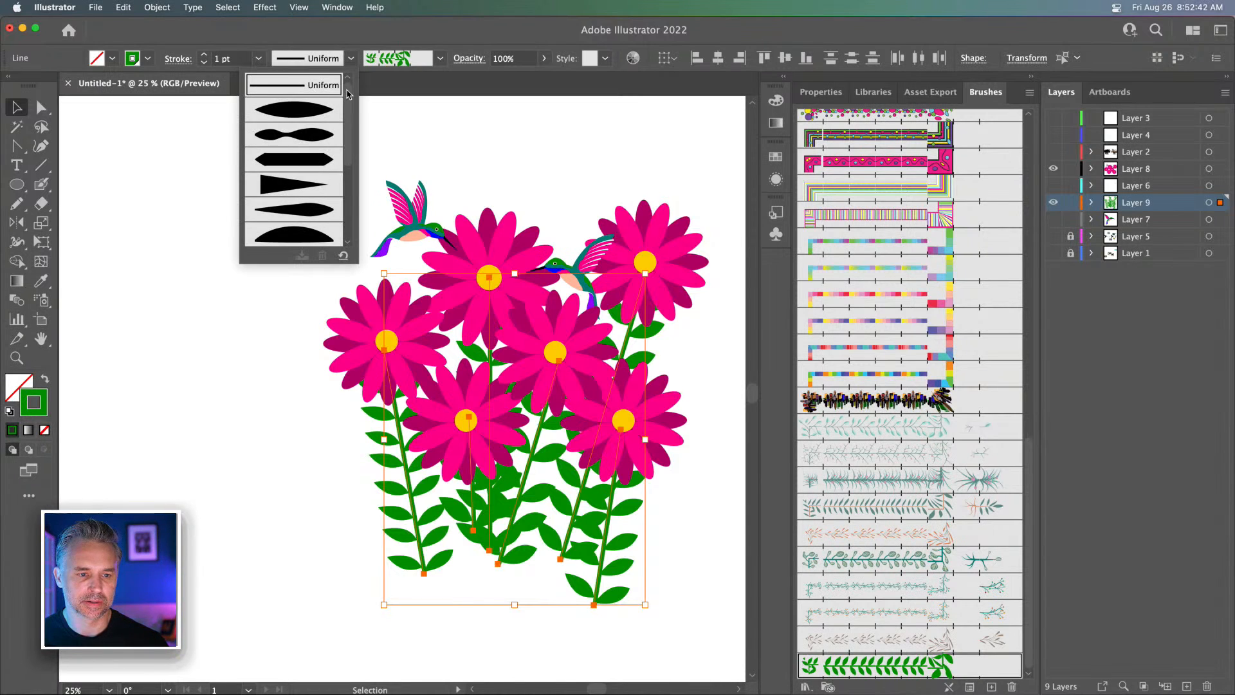
pyautogui.click(293, 135)
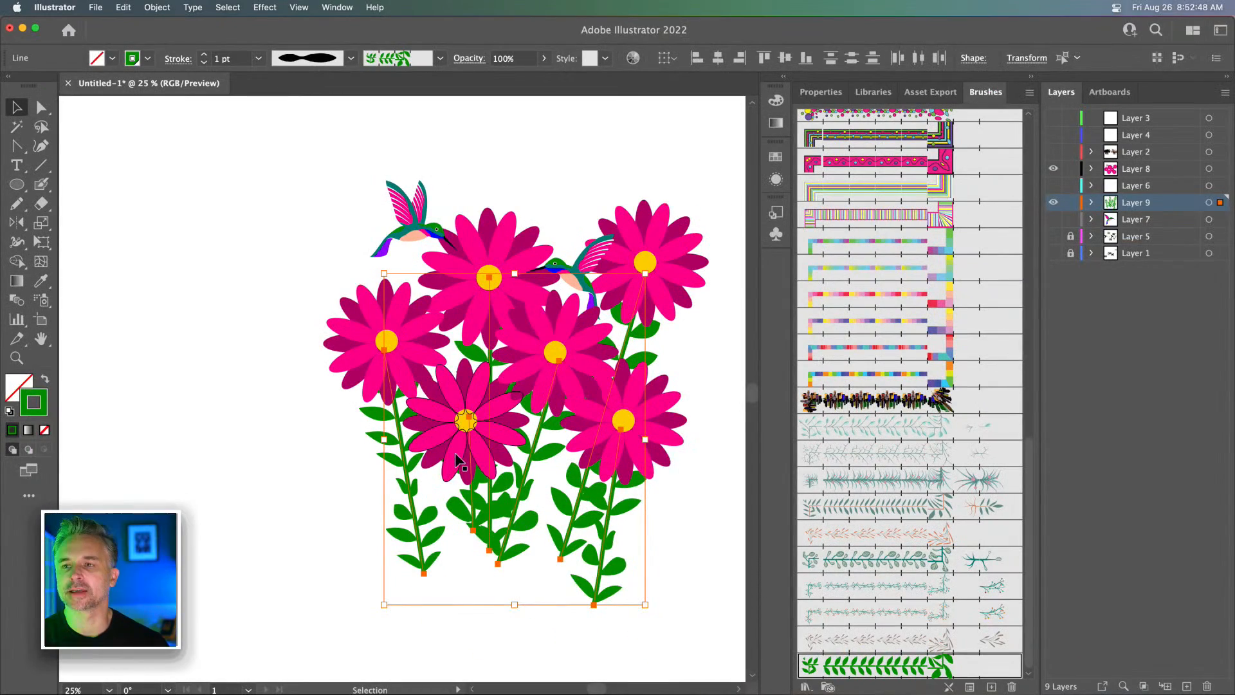
pyautogui.click(258, 391)
# Scale down the lower-right flower and the far-left flower proportionally, keeping both on their stems
pyautogui.click(589, 415)
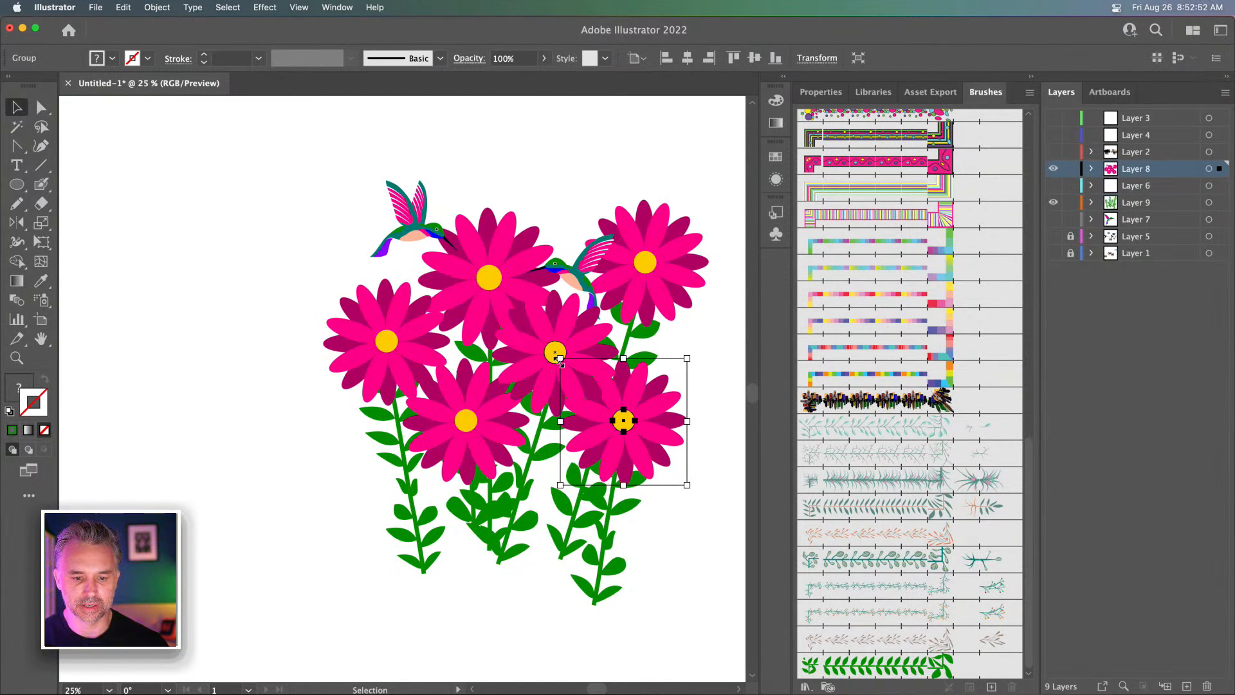
pyautogui.moveTo(560, 359); pyautogui.dragTo(586, 385)
pyautogui.moveTo(619, 437); pyautogui.dragTo(604, 427)
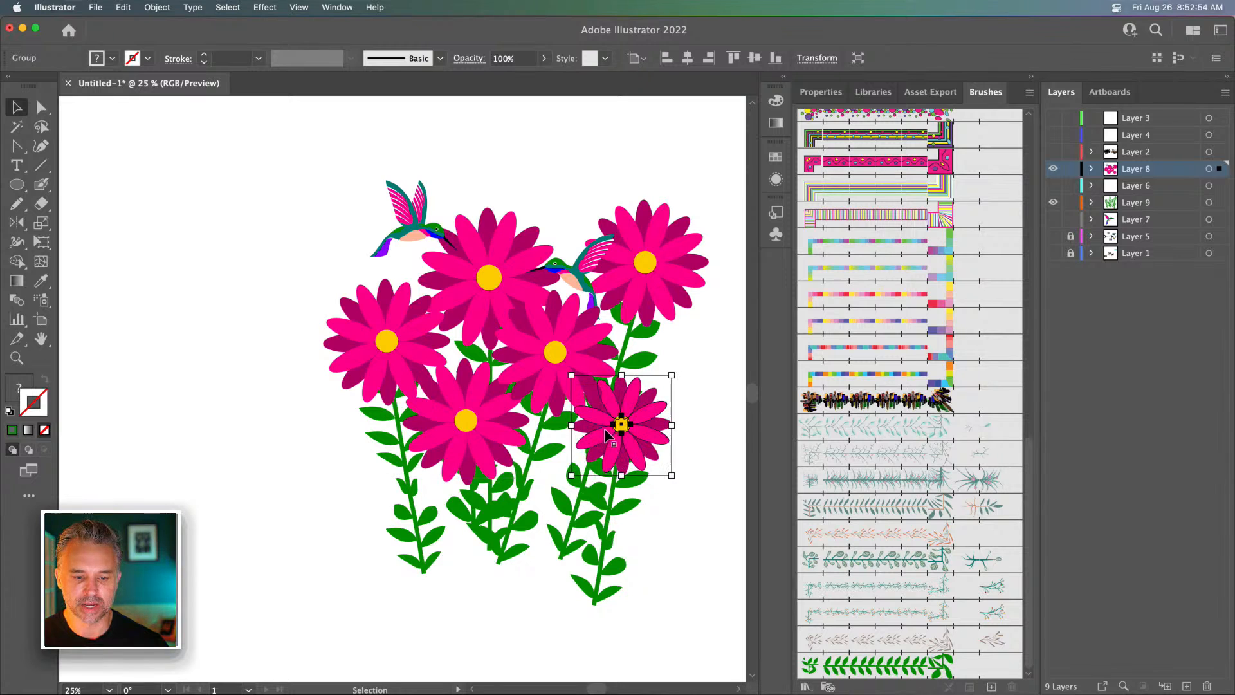
pyautogui.click(411, 363)
pyautogui.moveTo(448, 278); pyautogui.dragTo(436, 291)
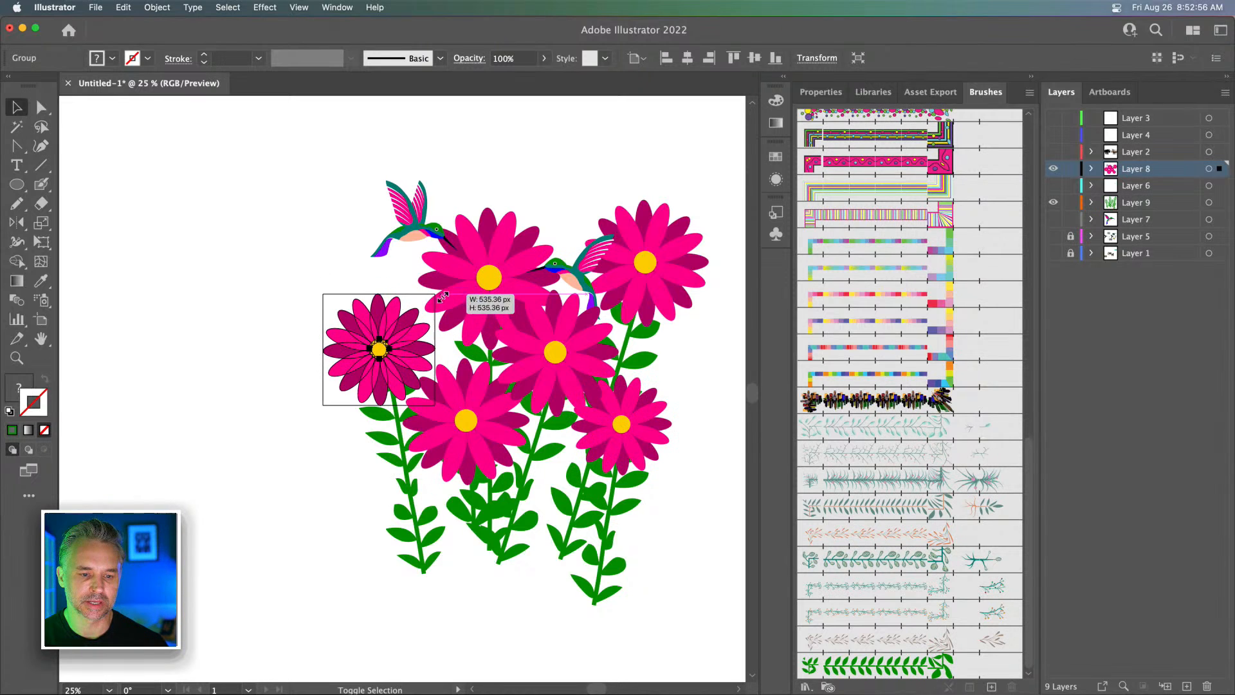
# Place a copy of the left-facing hummingbird in the empty area to the left of the flowers
pyautogui.moveTo(571, 273); pyautogui.dragTo(231, 249)
pyautogui.press('super+equal')
pyautogui.press('super+equal')
pyautogui.press('super+equal')
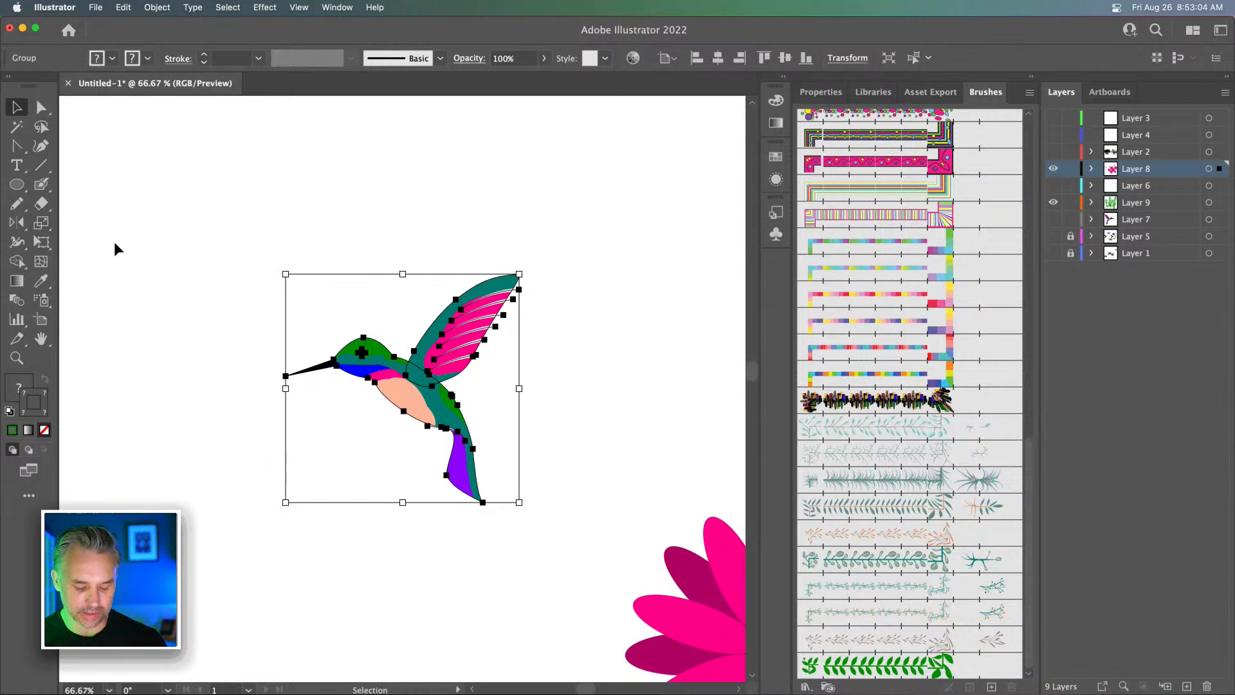
# Puppet-warp the copied hummingbird so its tail sweeps out behind the body and its wing angles lower, and deselect it
pyautogui.click(33, 222)
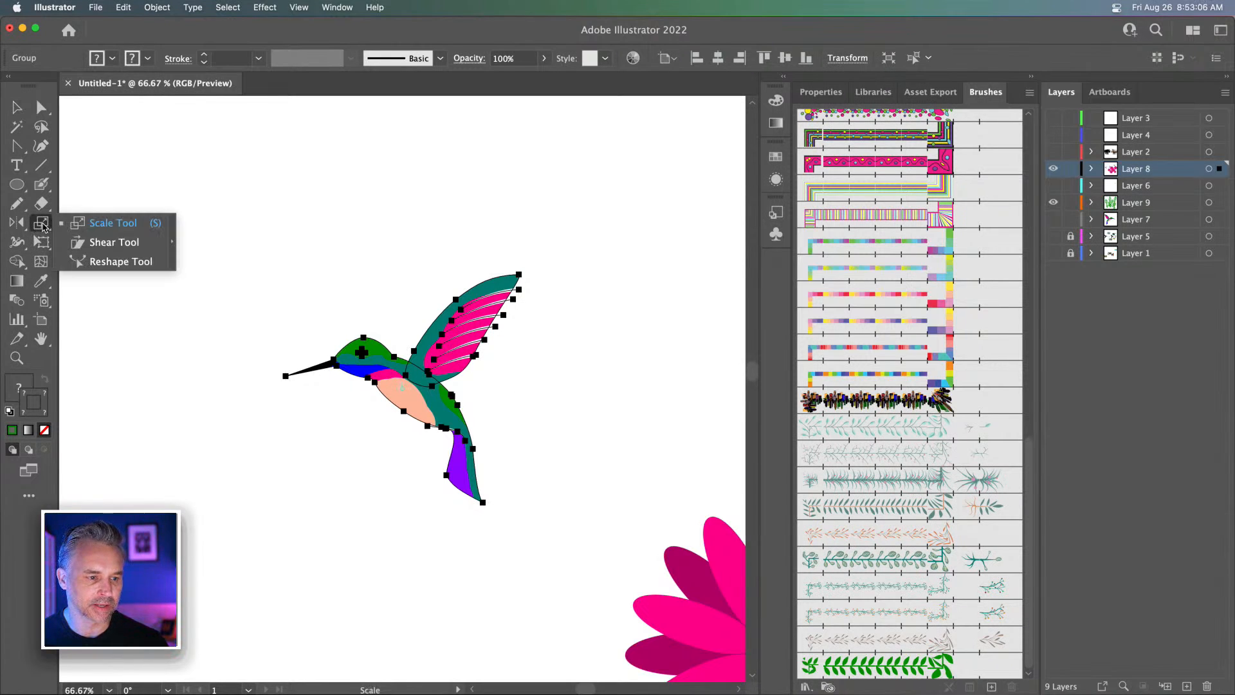
pyautogui.click(41, 242)
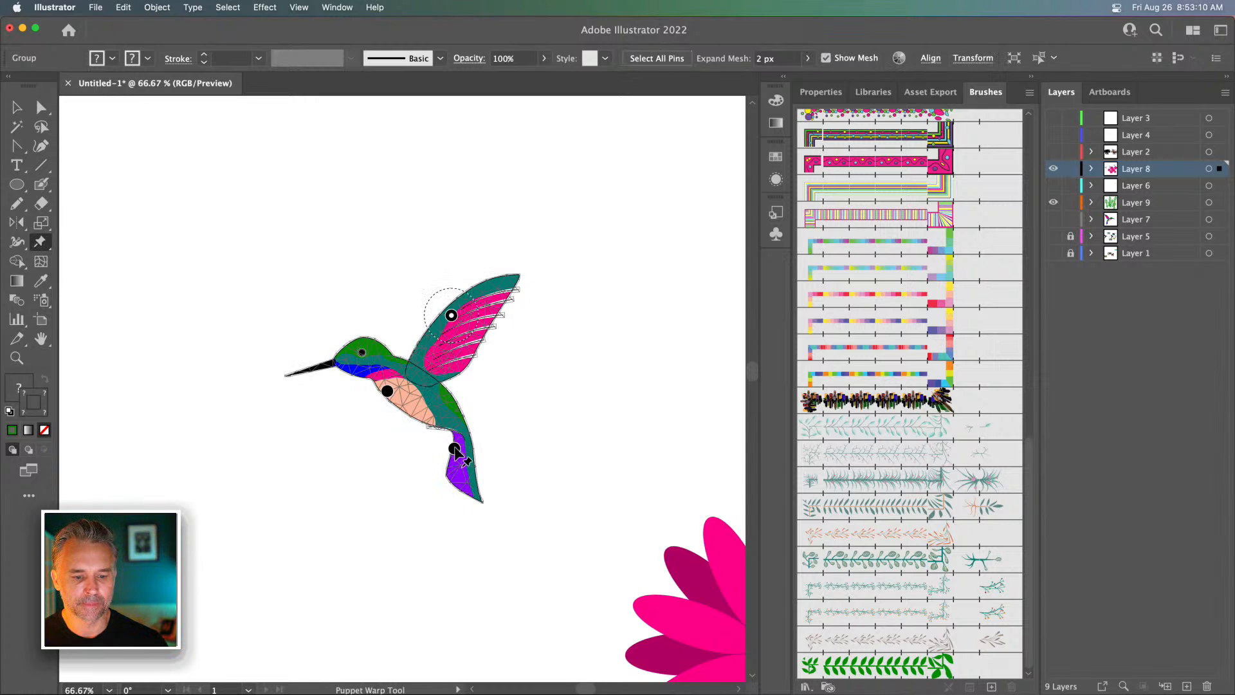
pyautogui.moveTo(454, 450); pyautogui.dragTo(436, 418)
pyautogui.click(447, 407)
pyautogui.moveTo(452, 315); pyautogui.dragTo(477, 346)
pyautogui.click(17, 107)
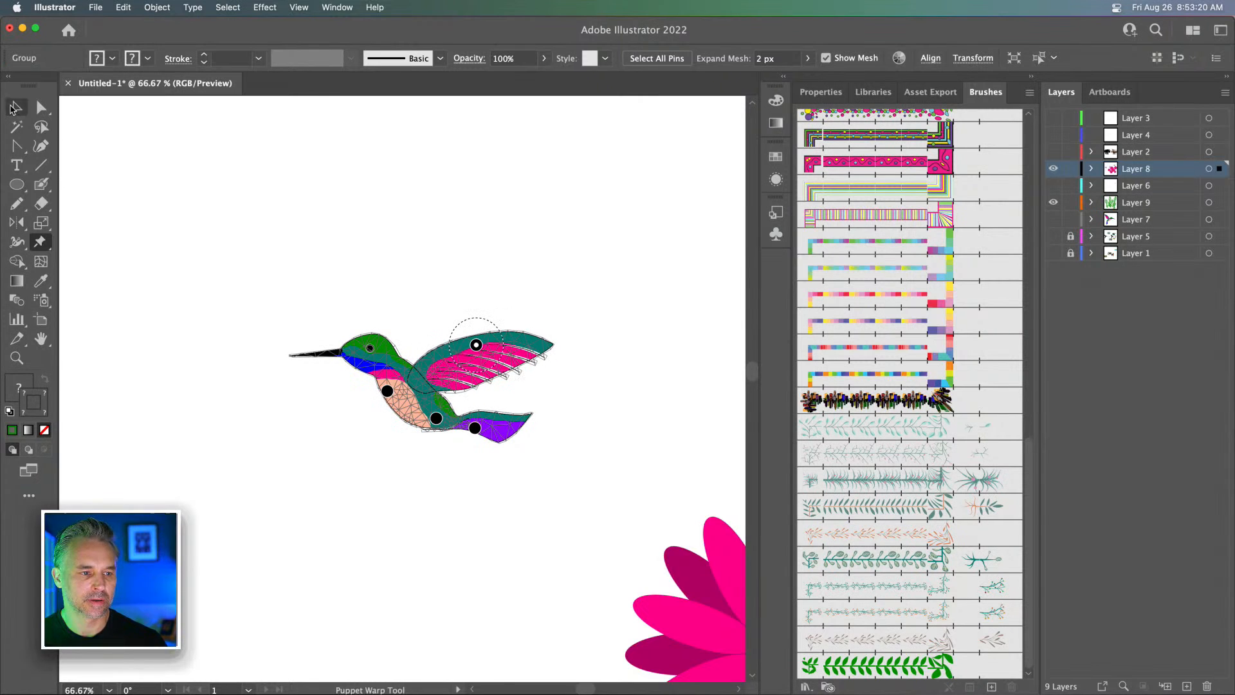
pyautogui.click(169, 207)
# Move the warped hummingbird from the left of the bouquet to its right side
pyautogui.press('super+minus')
pyautogui.press('super+minus')
pyautogui.press('super+minus')
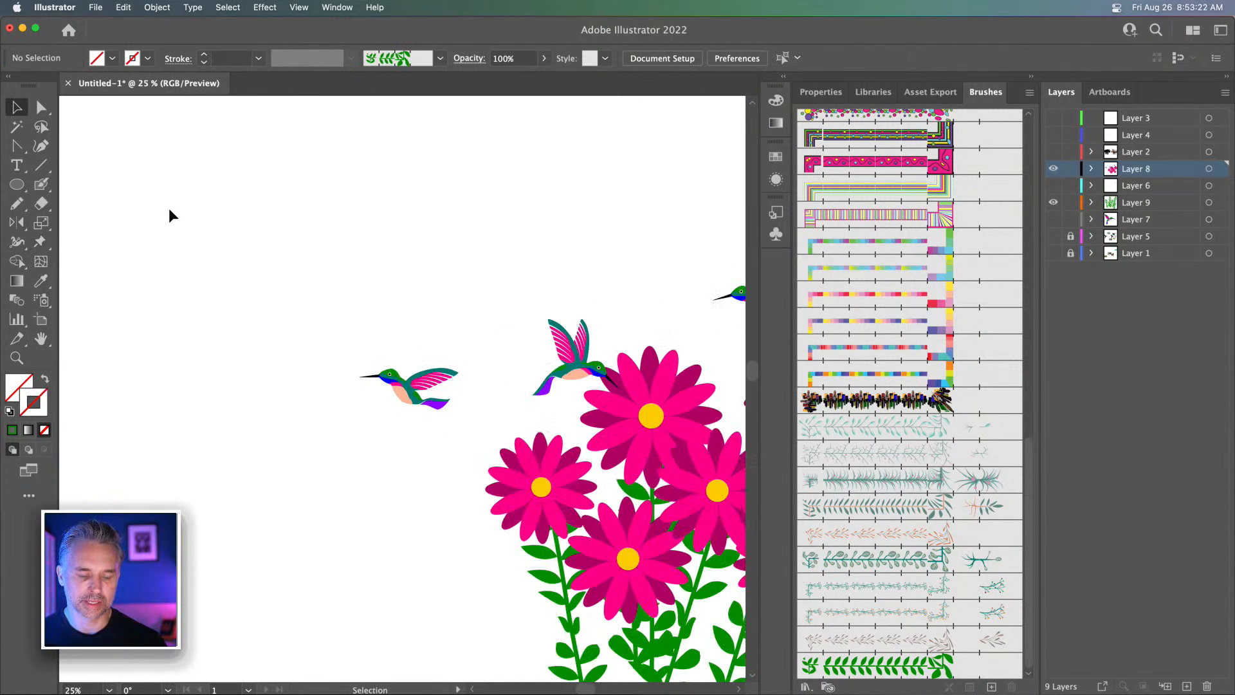
pyautogui.press('super+plus')
pyautogui.press('super+plus')
pyautogui.press('super+plus')
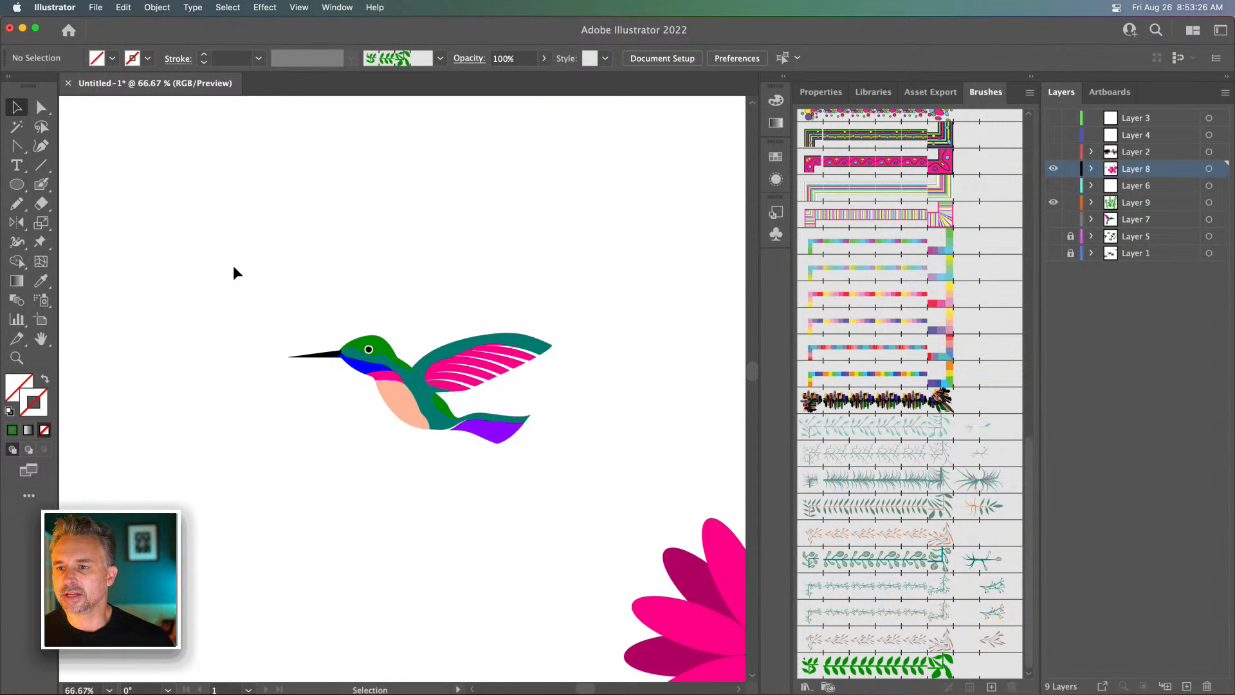
pyautogui.press('super+minus')
pyautogui.press('super+minus')
pyautogui.press('super+minus')
pyautogui.press('super+minus')
pyautogui.press('super+minus')
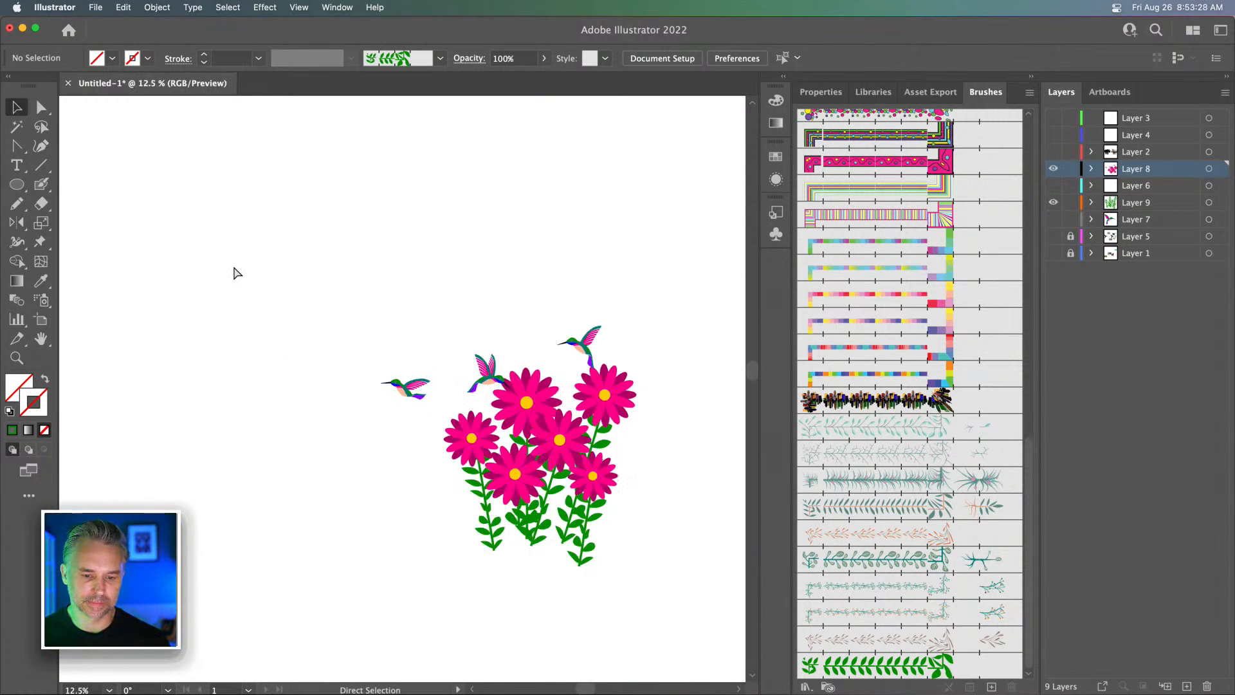
pyautogui.moveTo(405, 388); pyautogui.dragTo(635, 442)
# Delete the upper-right flower and its stem, and move the warped hummingbird up into the freed space
pyautogui.click(590, 393)
pyautogui.press('Delete')
pyautogui.click(604, 428)
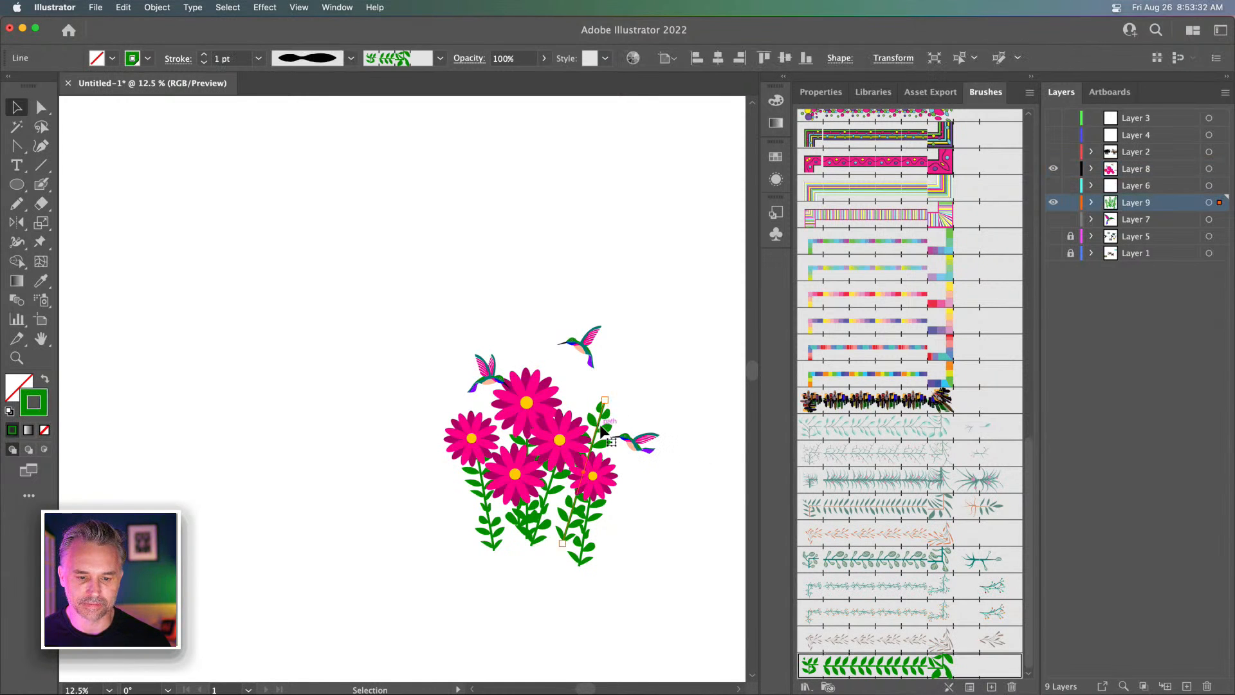
pyautogui.press('Delete')
pyautogui.moveTo(645, 455); pyautogui.dragTo(611, 418)
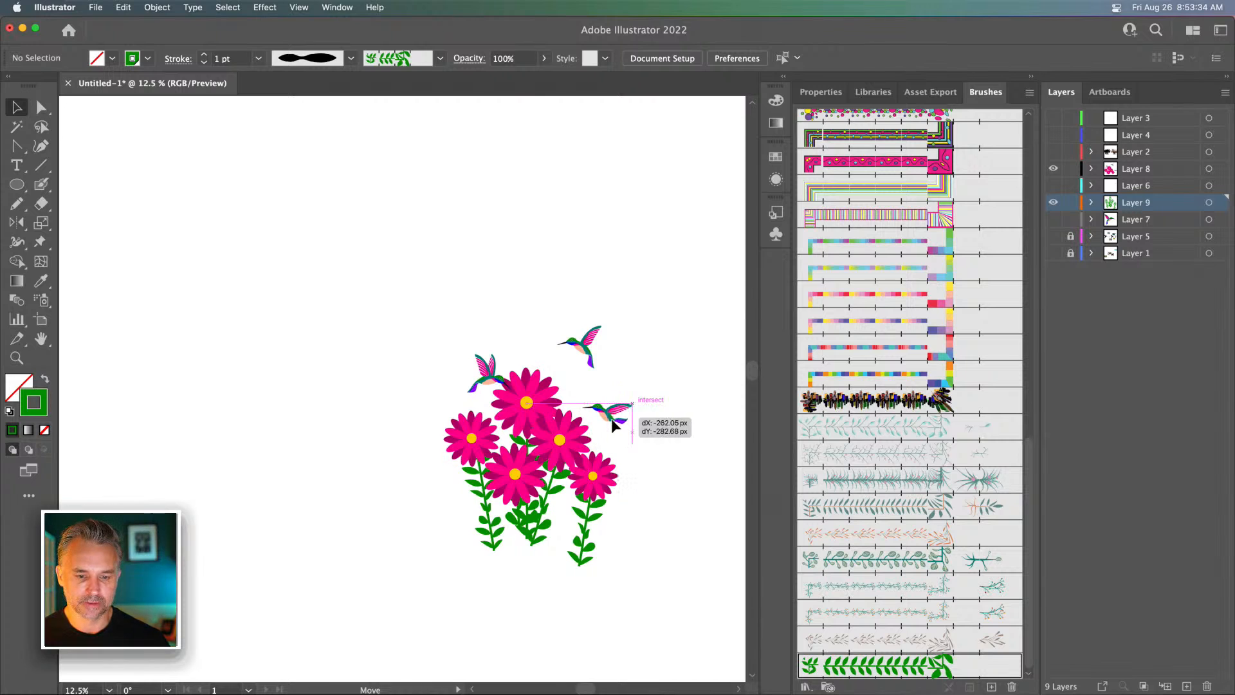
# Move the left hummingbird's second wing onto the warped hummingbird and resize it to fit as a small rear wing
pyautogui.press('super+equal')
pyautogui.press('super+equal')
pyautogui.press('super+equal')
pyautogui.hscroll(-5, 483, 349)
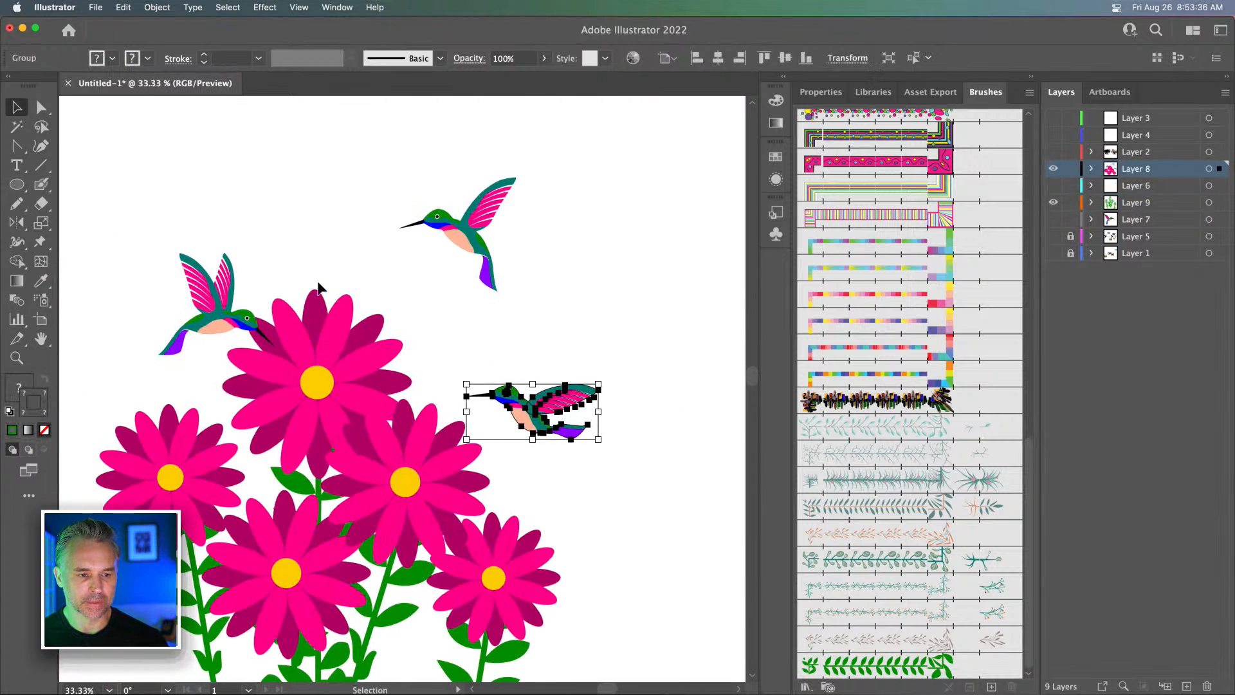
pyautogui.click(214, 281)
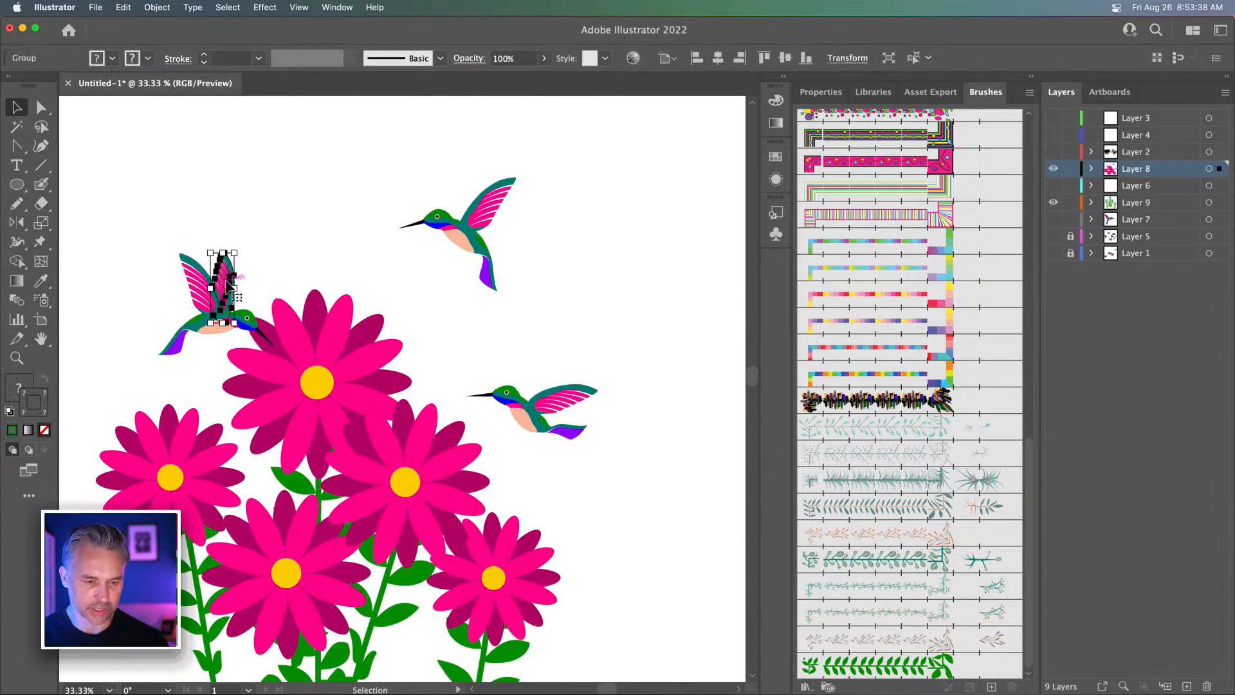
pyautogui.moveTo(226, 283); pyautogui.dragTo(569, 376)
pyautogui.moveTo(539, 331); pyautogui.dragTo(573, 331)
pyautogui.moveTo(558, 373)
pyautogui.mouseDown()
pyautogui.moveTo(538, 382)
pyautogui.moveTo(564, 361)
pyautogui.moveTo(551, 375)
pyautogui.mouseUp()
pyautogui.click(549, 319)
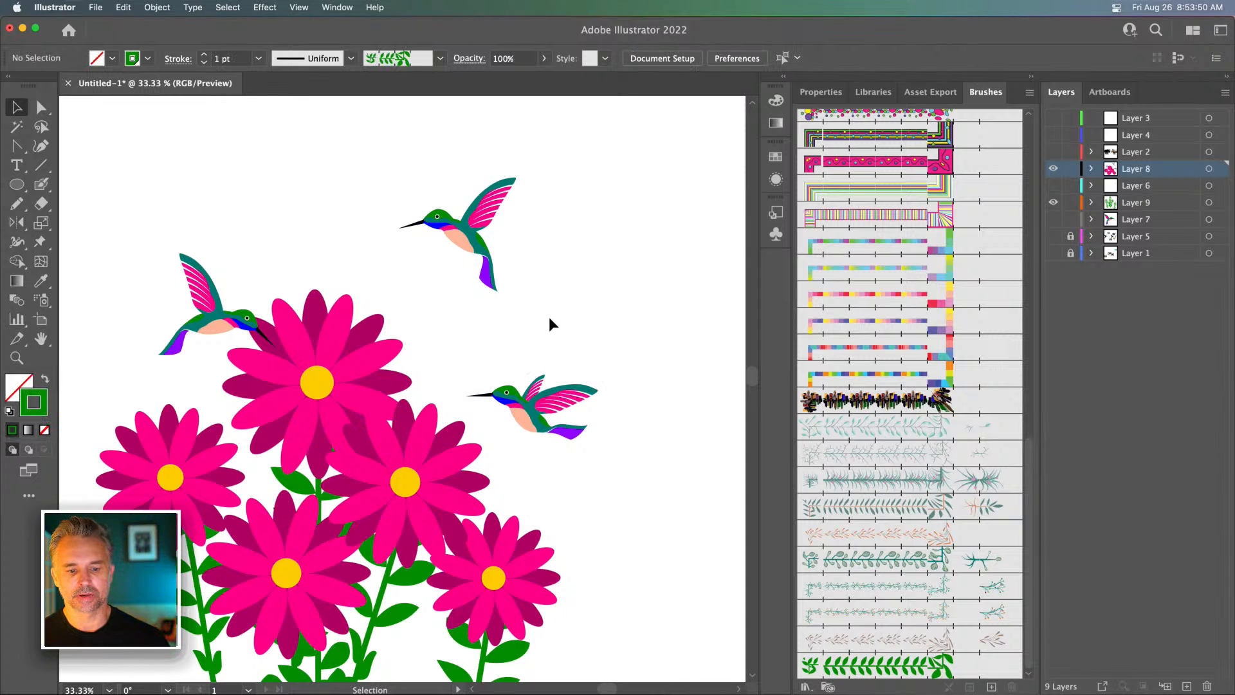
pyautogui.press('super+minus')
pyautogui.press('super+minus')
pyautogui.moveTo(597, 339); pyautogui.dragTo(701, 305)
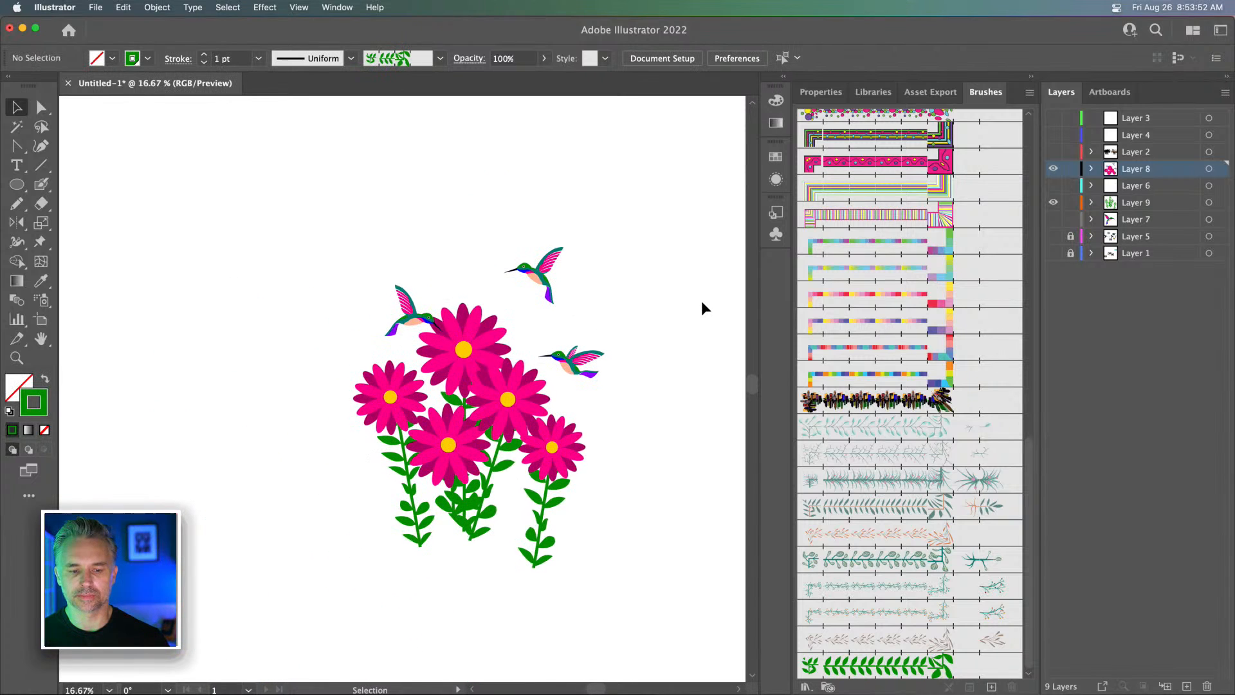
pyautogui.click(463, 350)
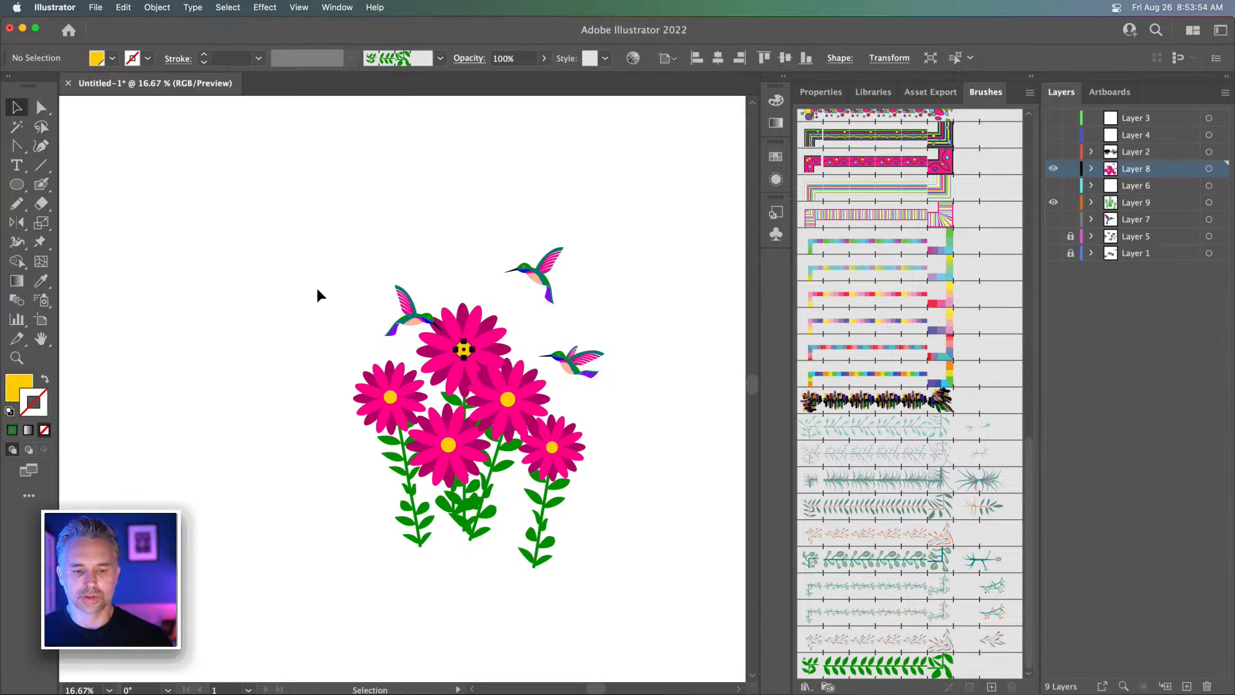
pyautogui.click(317, 291)
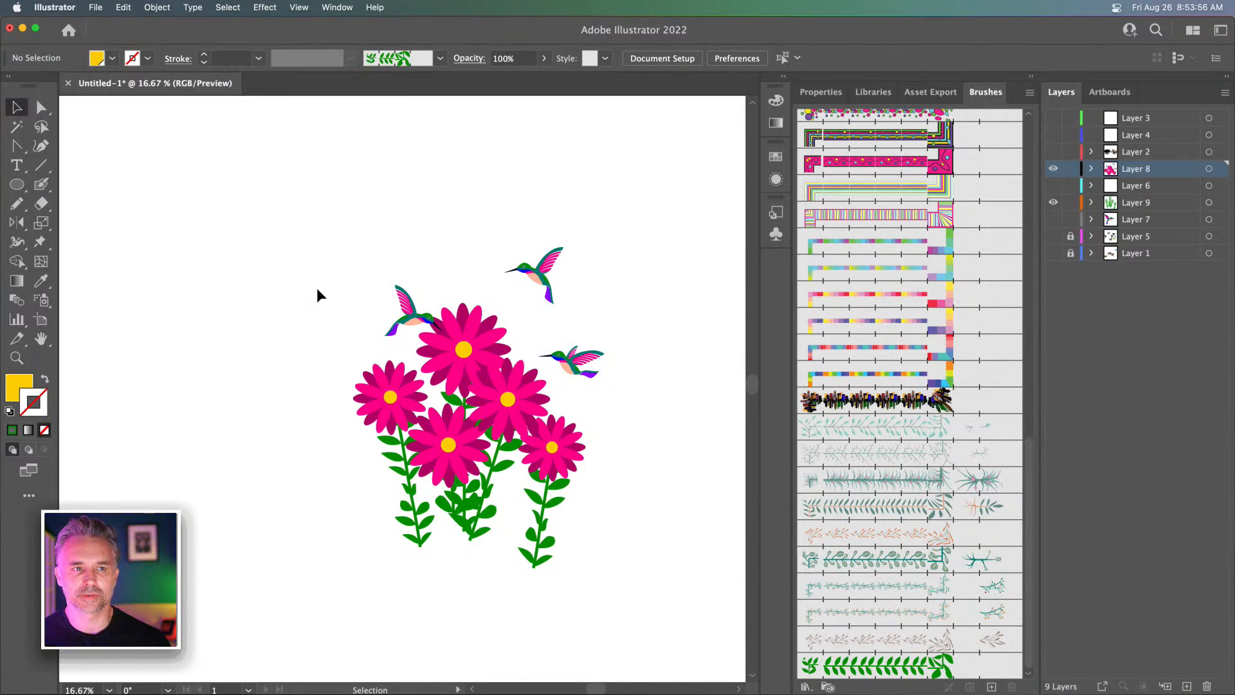
# Collapse the expanded Brushes panel group to widen the canvas area
pyautogui.press('super+equal')
pyautogui.moveTo(316, 287); pyautogui.dragTo(265, 380)
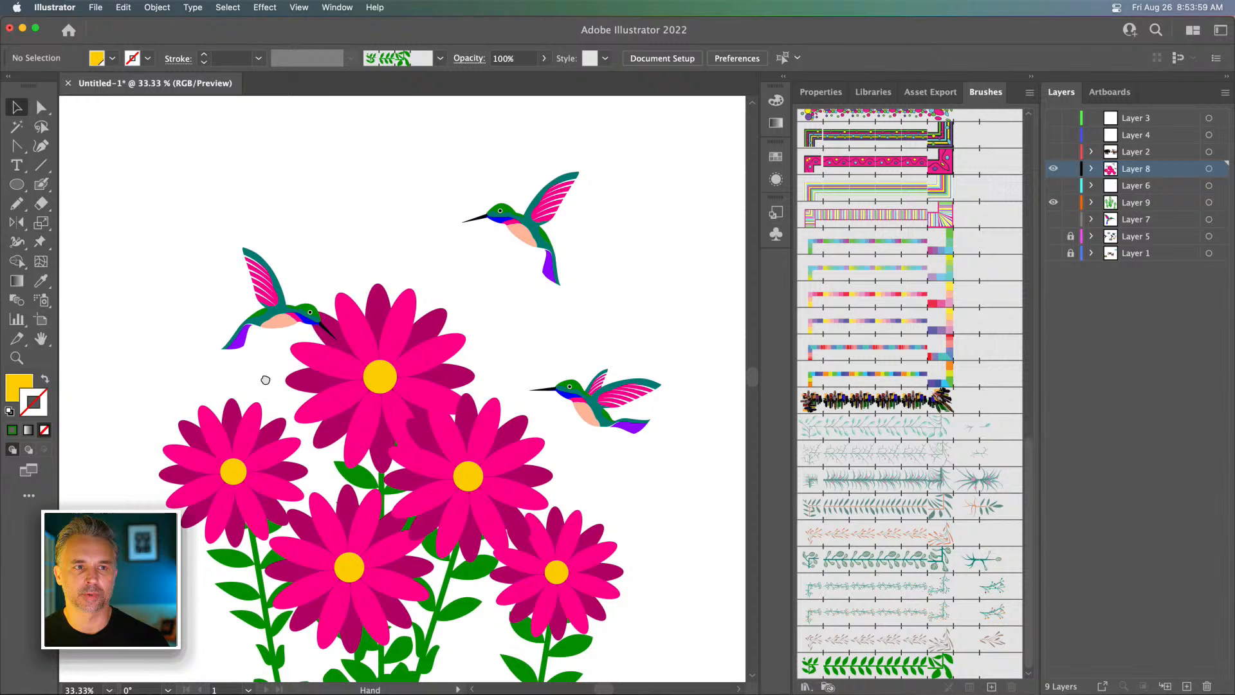
pyautogui.click(1031, 76)
pyautogui.moveTo(671, 153); pyautogui.dragTo(792, 167)
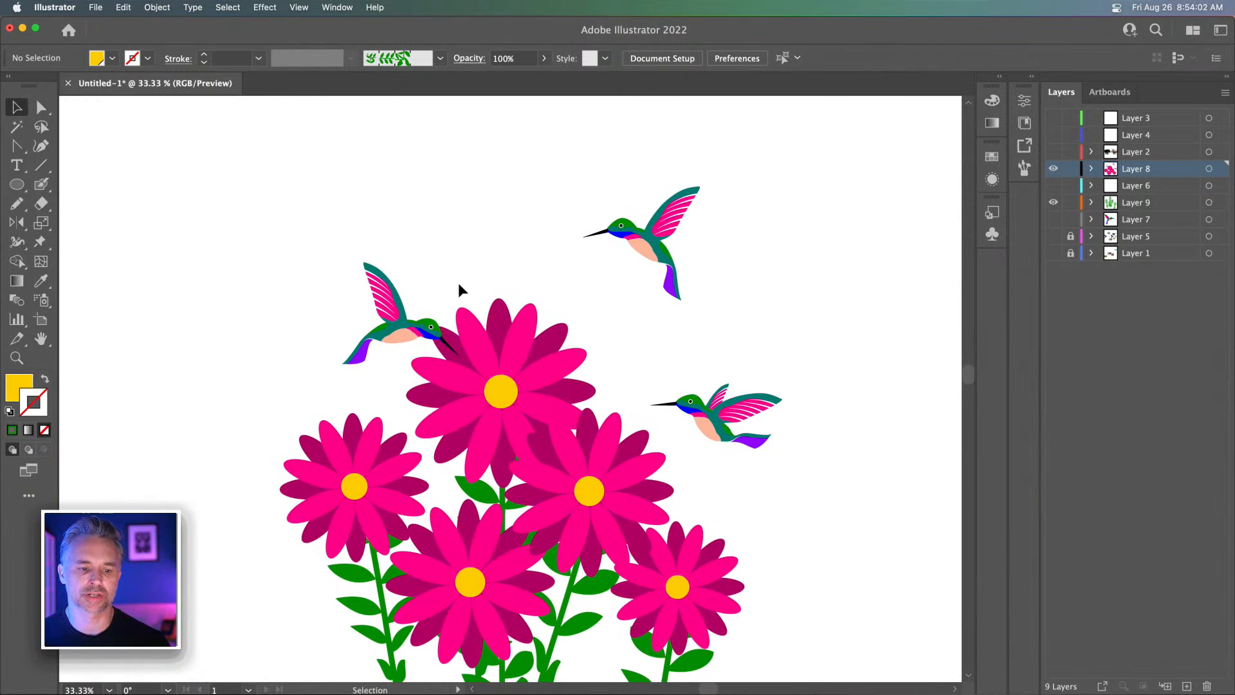
# Select the left hummingbird's parts and move them up and away from the largest flower
pyautogui.click(415, 331)
pyautogui.moveTo(406, 351); pyautogui.dragTo(410, 355)
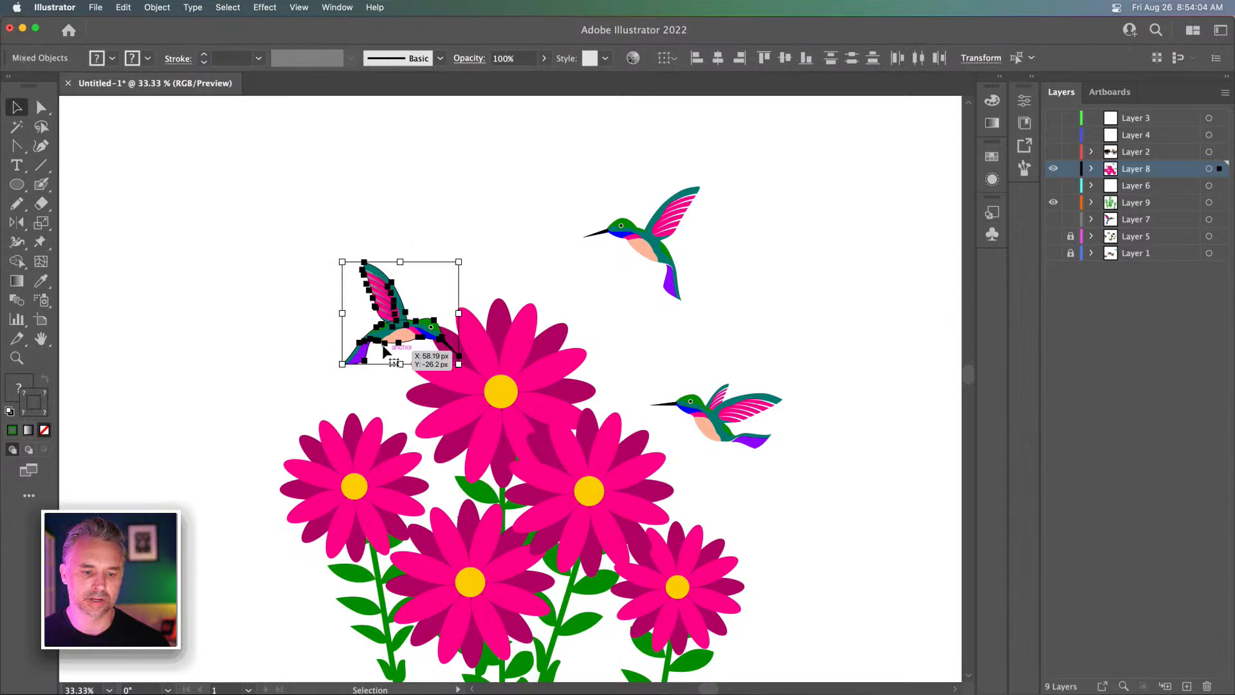
pyautogui.moveTo(380, 310); pyautogui.dragTo(333, 290)
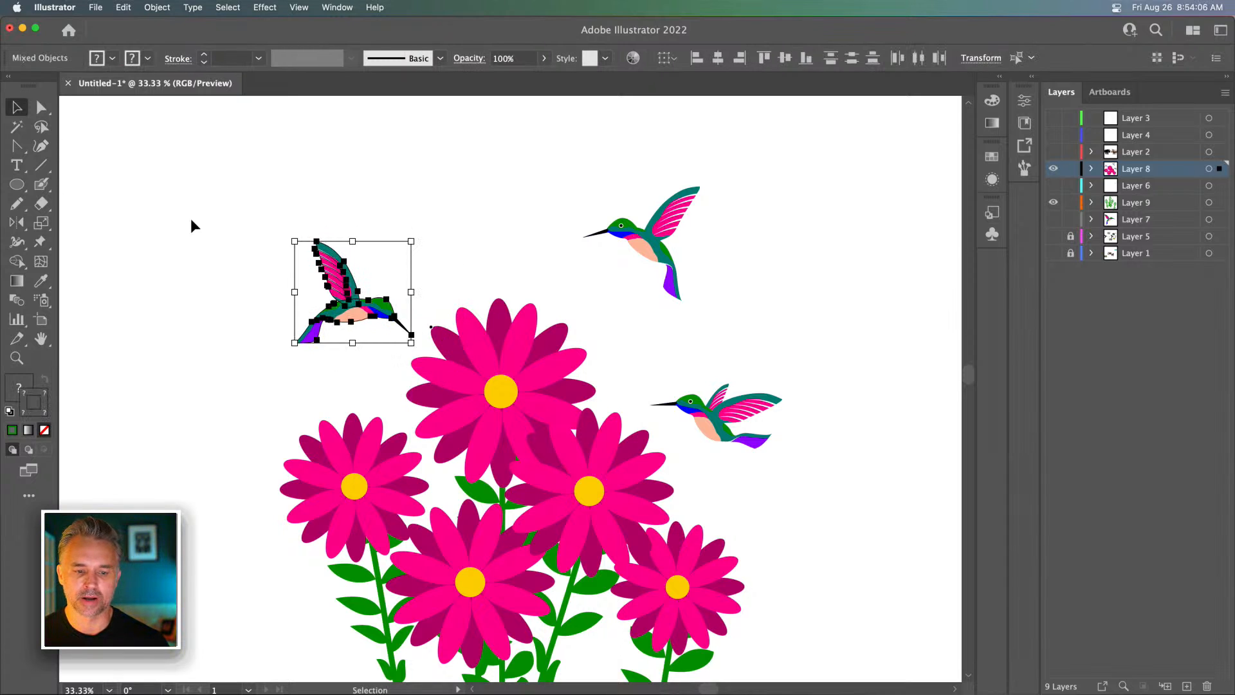
# Move the left-behind eye back onto the left hummingbird's head and group the eye with the bird
pyautogui.click(194, 222)
pyautogui.click(431, 327)
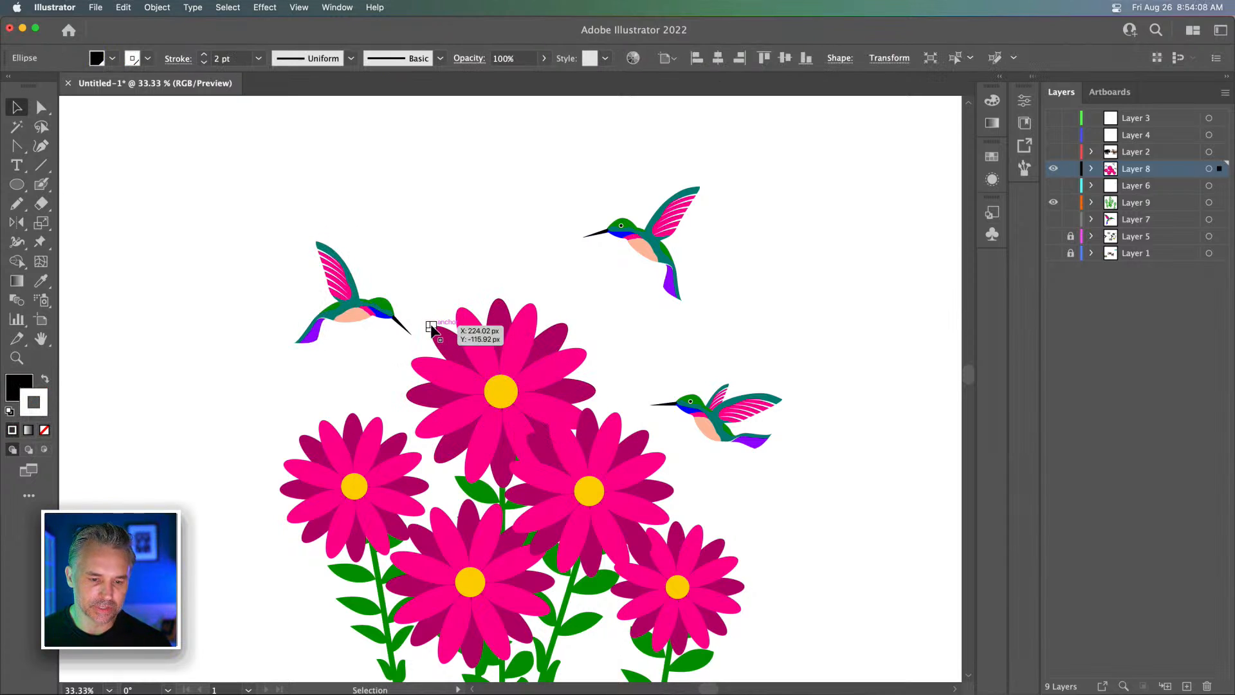
pyautogui.moveTo(430, 327); pyautogui.dragTo(380, 308)
pyautogui.click(251, 281)
pyautogui.moveTo(203, 197); pyautogui.dragTo(401, 339)
pyautogui.hotkey('ctrl', 'g')
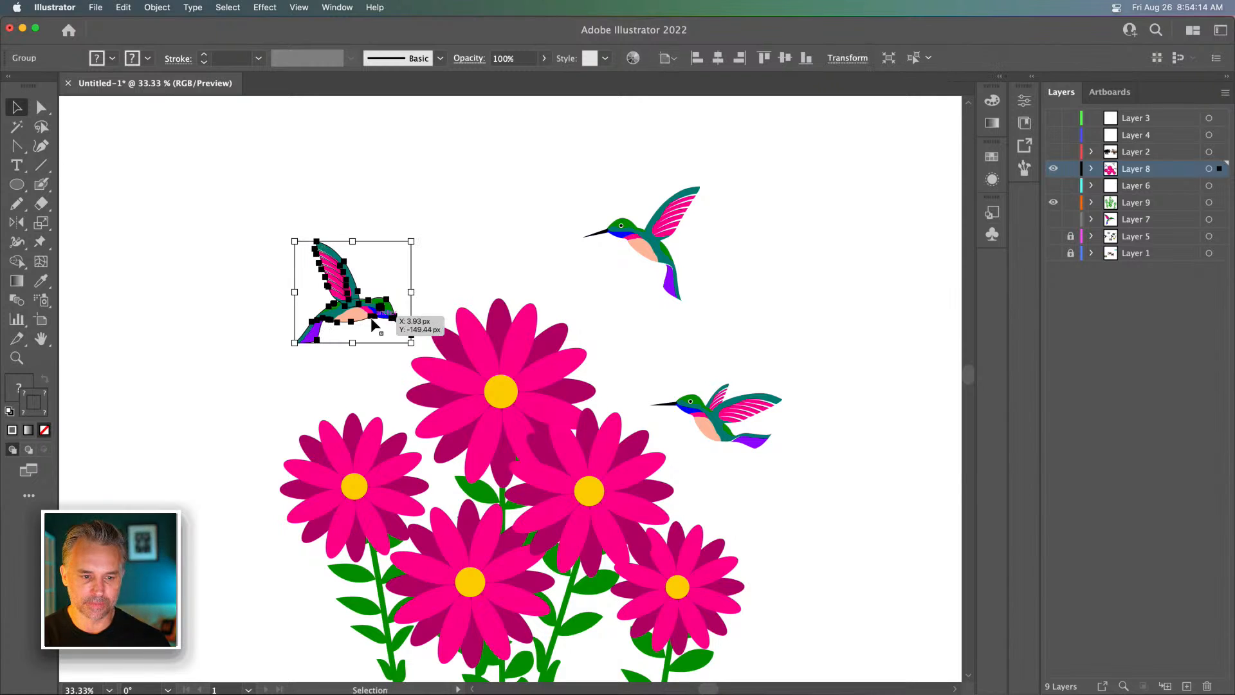
# Duplicate the grouped left hummingbird and place the copy above it, over the largest flower
pyautogui.moveTo(347, 308); pyautogui.dragTo(438, 217)
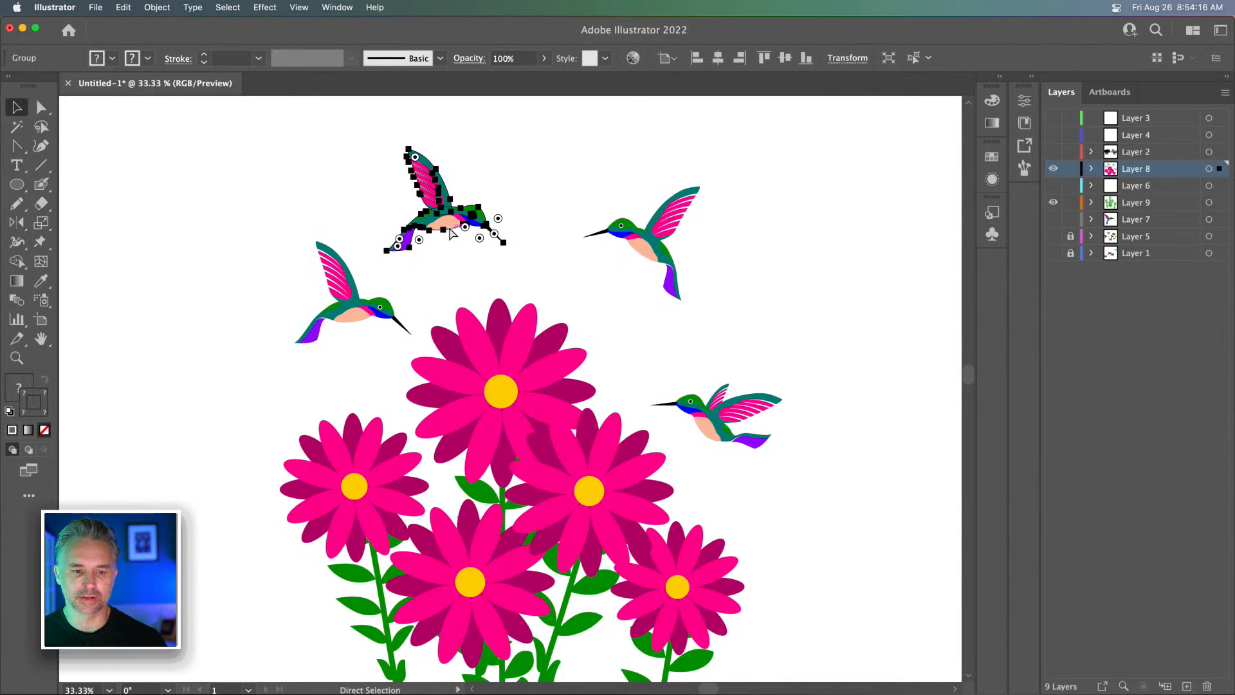
pyautogui.hotkey('ctrl', '=')
pyautogui.scroll(-5, 449, 225)
pyautogui.hscroll(-2, 449, 225)
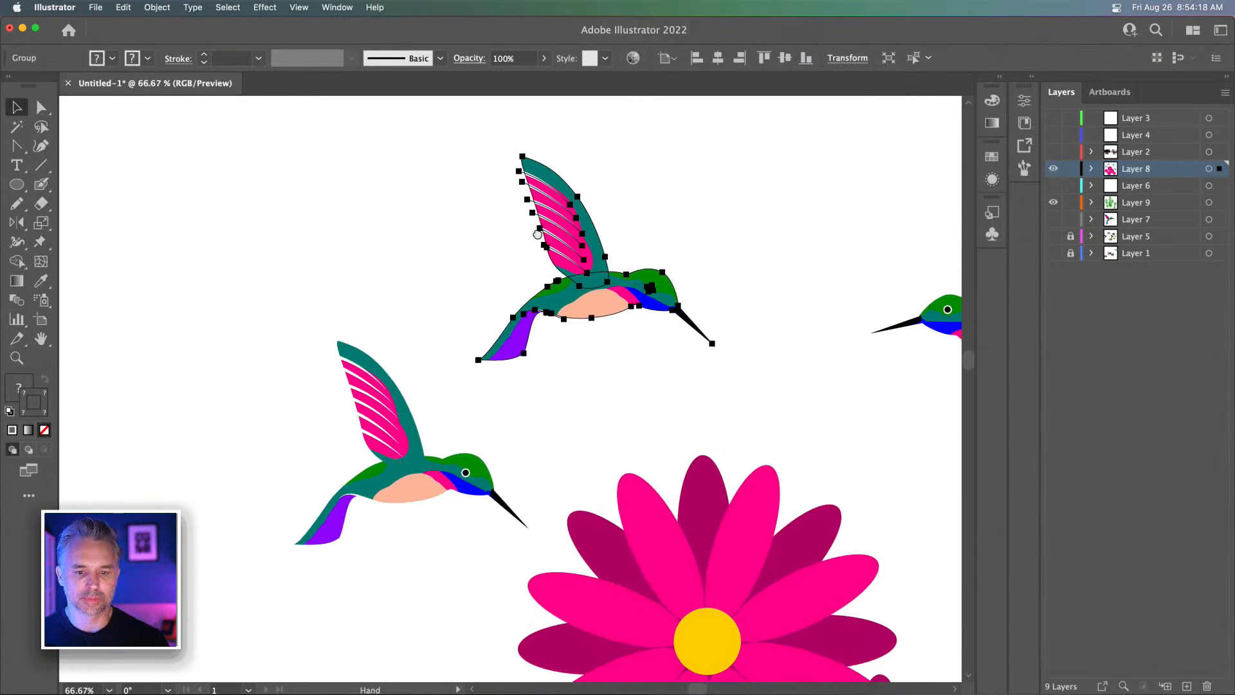
# Recolor the duplicated hummingbird by rotating its linked colors until the peach belly becomes pale yellow (H 60.84°, S 45.1%, B 100%)
pyautogui.click(120, 7)
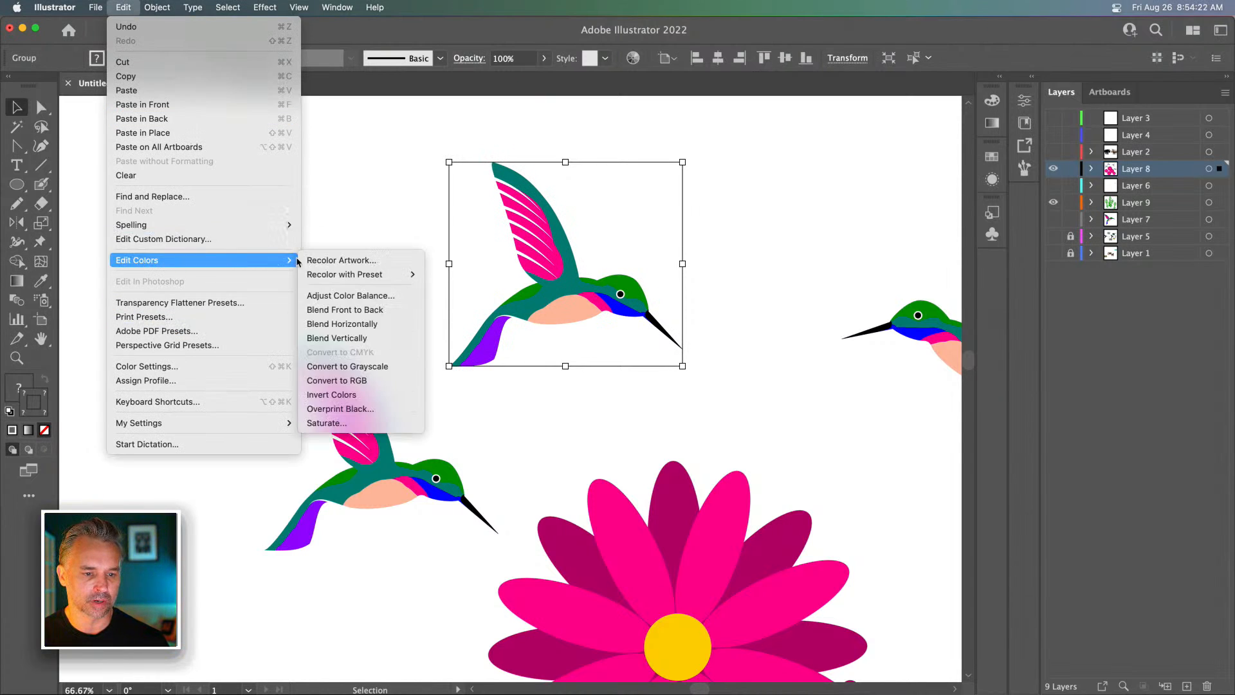
pyautogui.click(309, 260)
pyautogui.moveTo(997, 116); pyautogui.dragTo(822, 118)
pyautogui.click(831, 172)
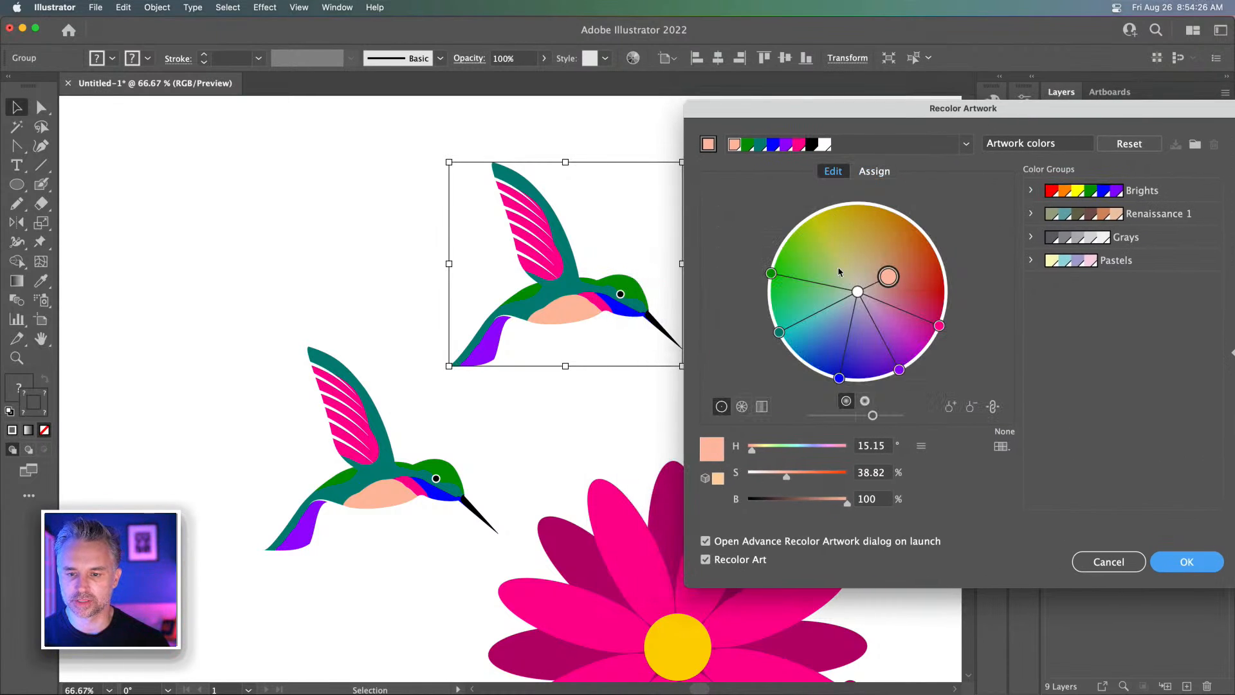
pyautogui.moveTo(884, 277); pyautogui.dragTo(837, 258)
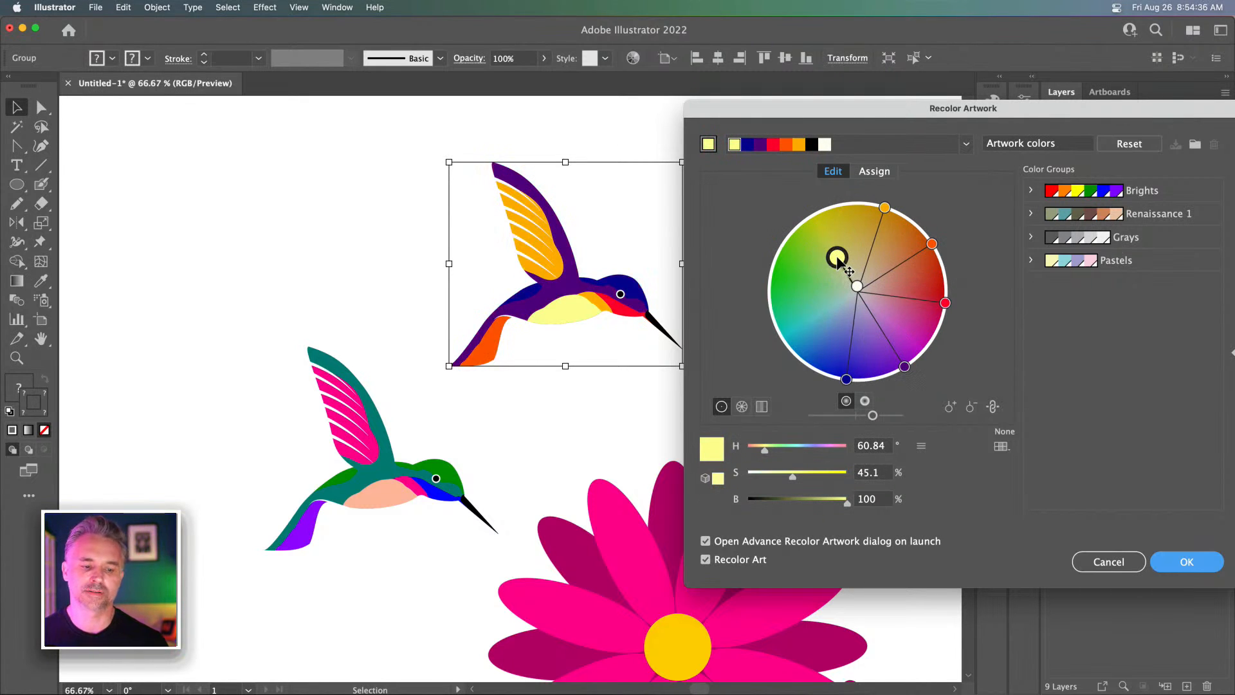
pyautogui.click(1164, 561)
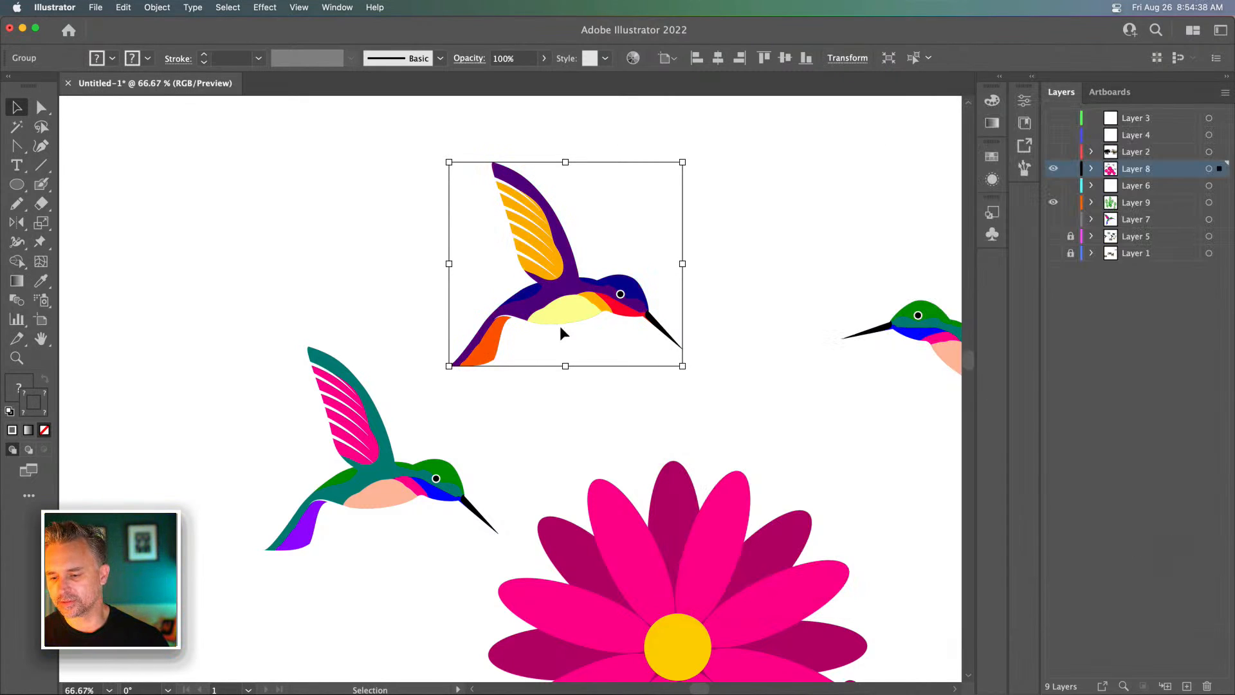
pyautogui.click(249, 256)
pyautogui.press('super+minus')
pyautogui.press('super+minus')
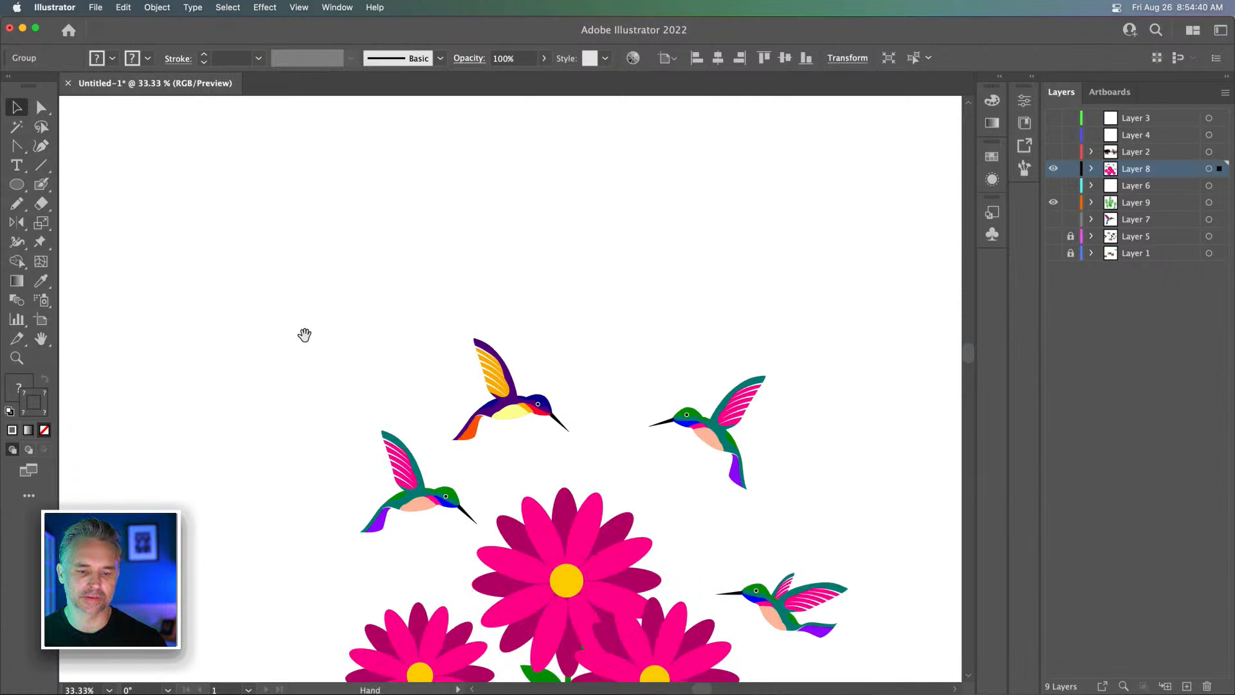
pyautogui.moveTo(284, 250)
pyautogui.mouseDown()
pyautogui.moveTo(289, 228)
pyautogui.moveTo(270, 268)
pyautogui.moveTo(287, 267)
pyautogui.moveTo(116, 201)
pyautogui.moveTo(327, 219)
pyautogui.moveTo(257, 223)
pyautogui.moveTo(286, 226)
pyautogui.mouseUp()
pyautogui.press('super+plus')
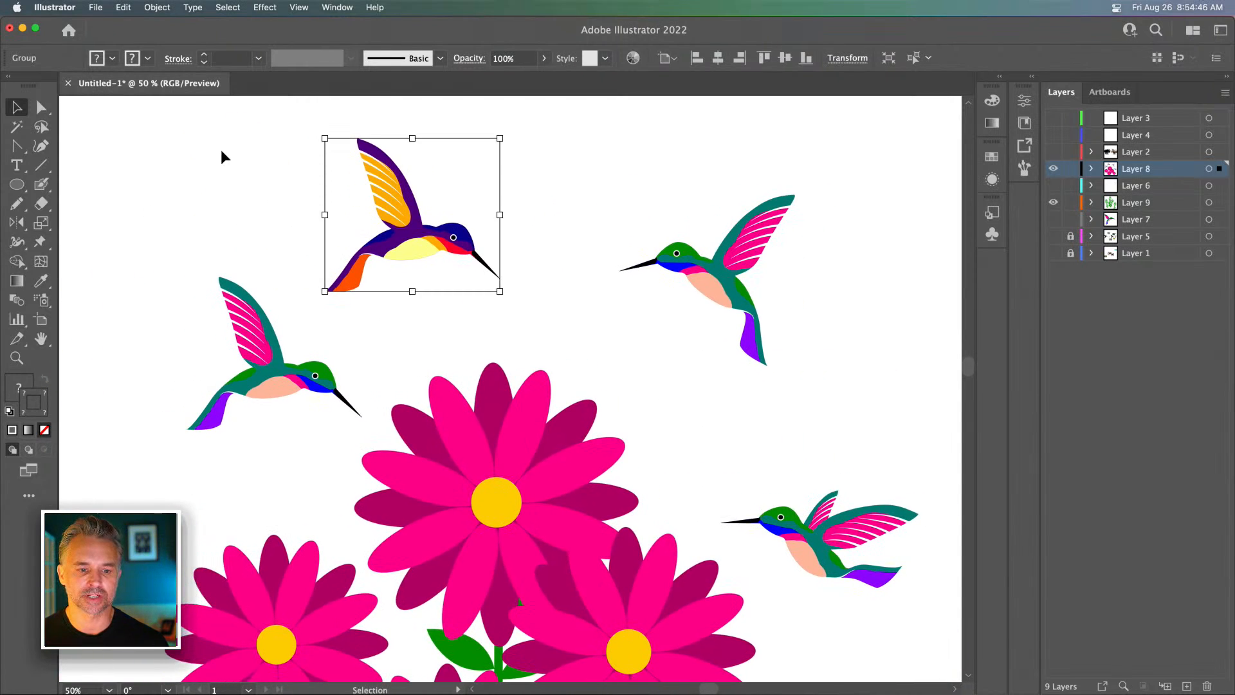
pyautogui.click(220, 155)
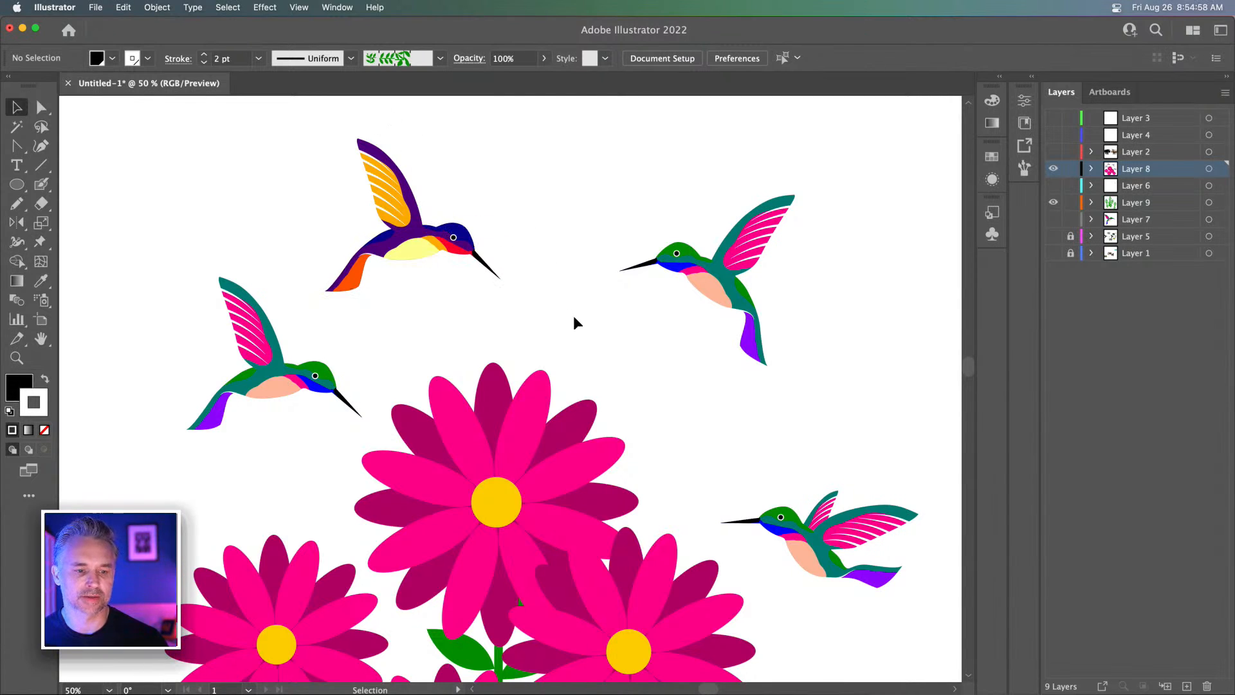
pyautogui.moveTo(361, 350); pyautogui.dragTo(337, 259)
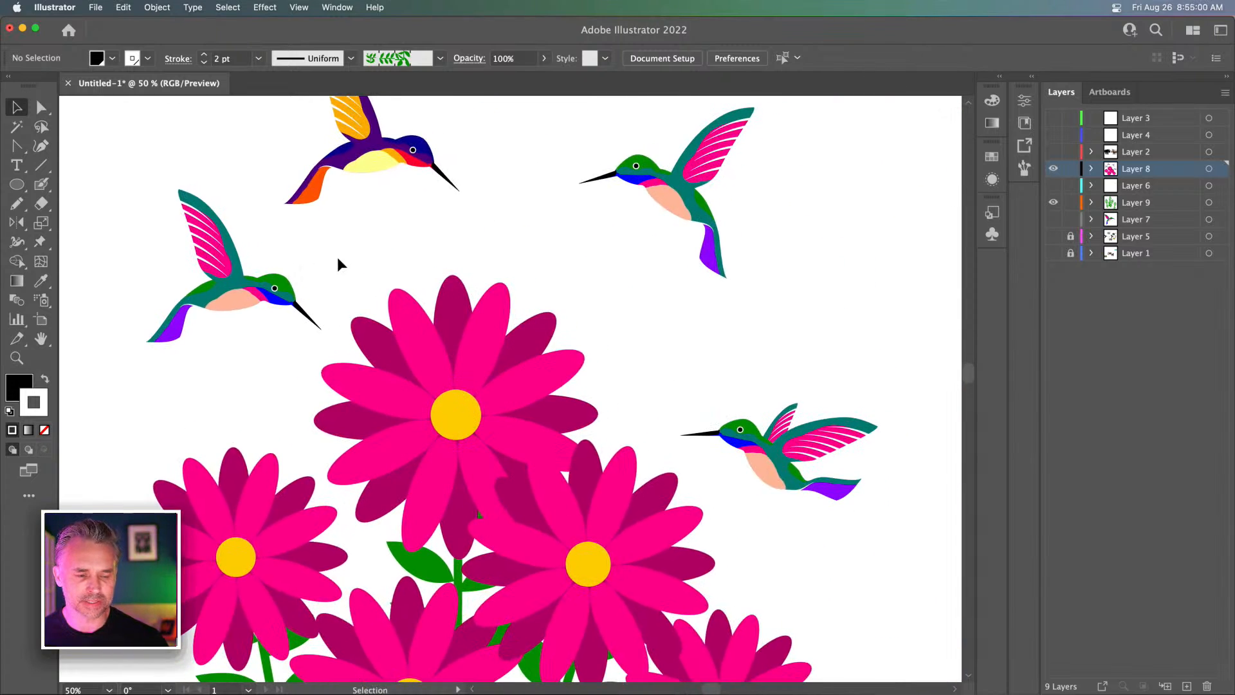
pyautogui.press('super+minus')
pyautogui.press('super+minus')
pyautogui.press('super+equal')
pyautogui.press('super+equal')
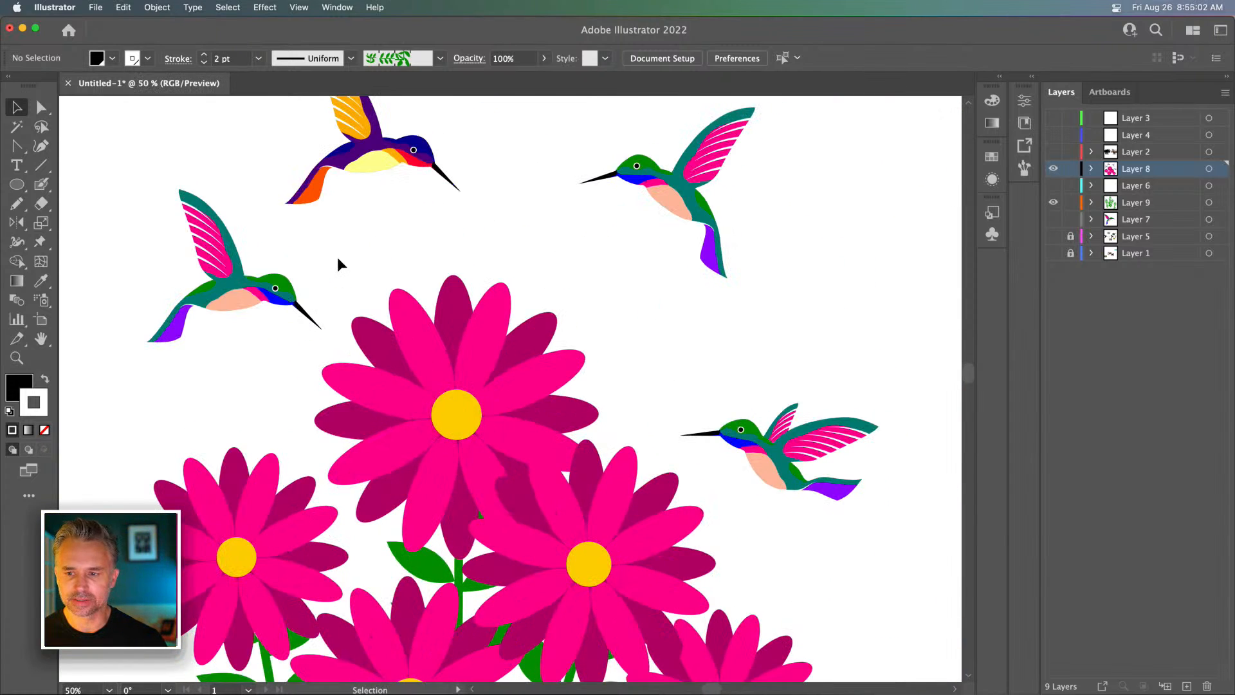
pyautogui.moveTo(339, 259); pyautogui.dragTo(452, 355)
pyautogui.click(341, 372)
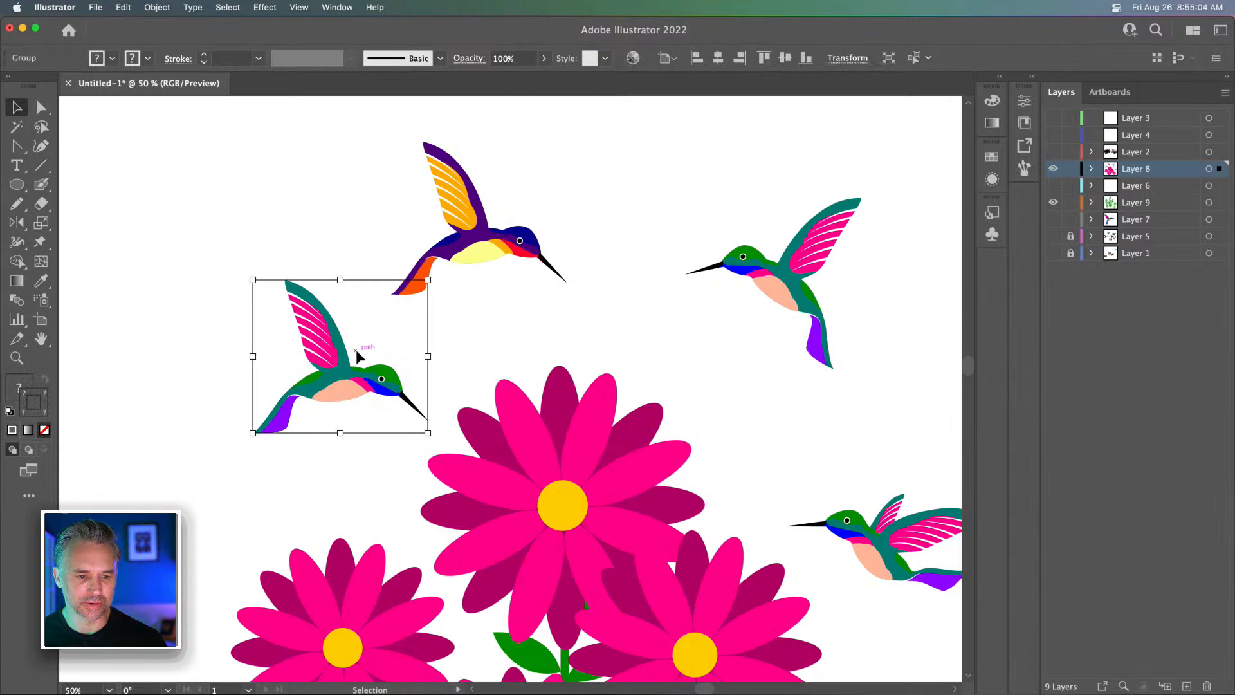
pyautogui.click(309, 274)
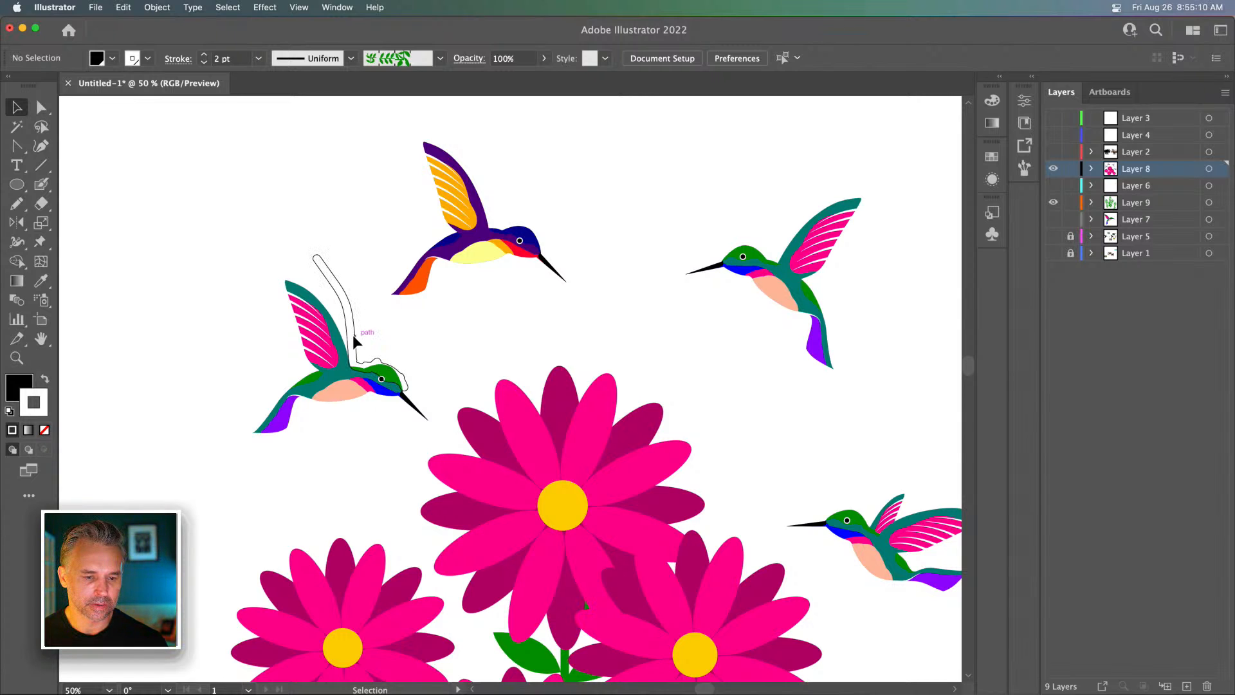
# Copy the lower-right hummingbird's small rear wing onto the left hummingbird and angle it upright as a second wing
pyautogui.hscroll(5, 604, 313)
pyautogui.scroll(-1, 607, 367)
pyautogui.click(716, 476)
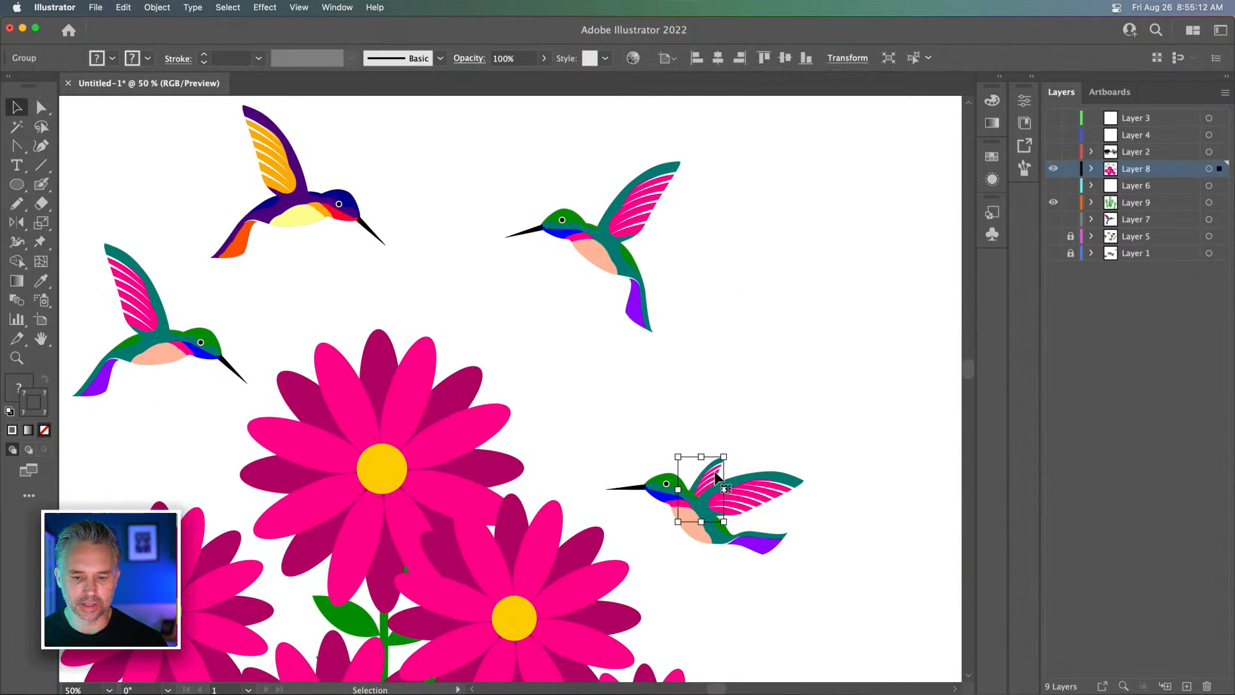
pyautogui.moveTo(716, 476); pyautogui.dragTo(164, 229)
pyautogui.moveTo(163, 278); pyautogui.dragTo(171, 291)
pyautogui.click(159, 191)
pyautogui.moveTo(193, 228); pyautogui.dragTo(303, 238)
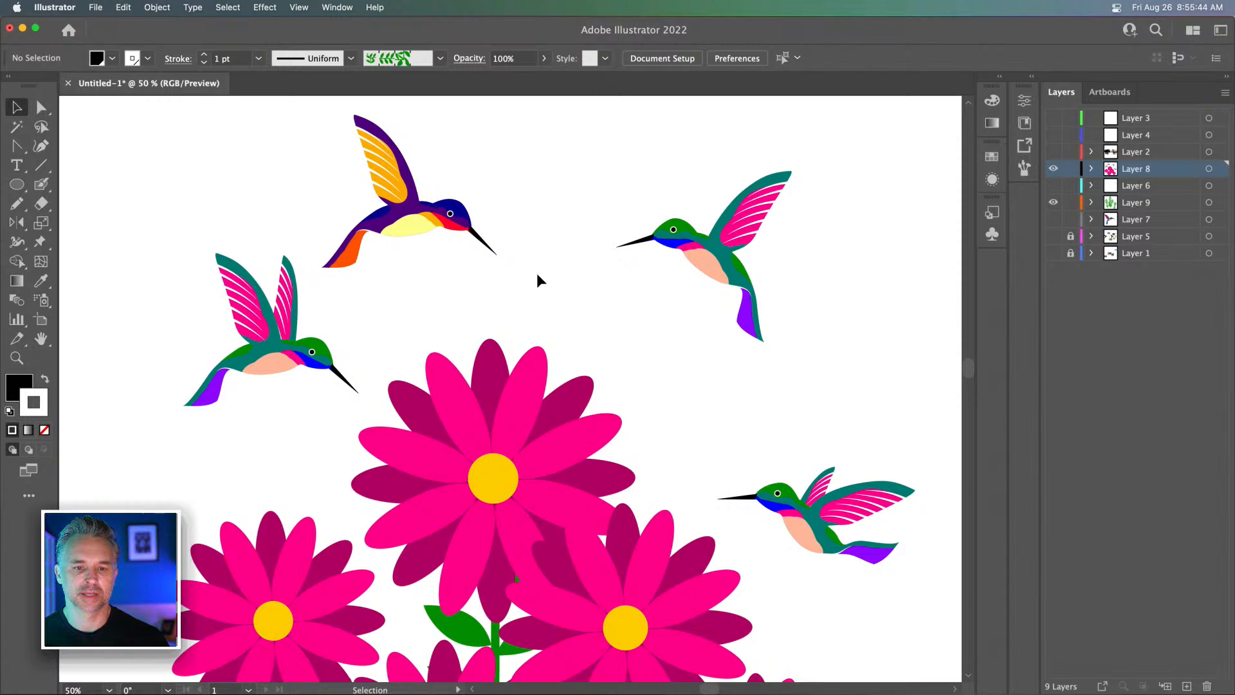
# Examine the hummingbird stock images in the Libraries search results, including the circular vector logo and the bird icon set
pyautogui.click(1031, 77)
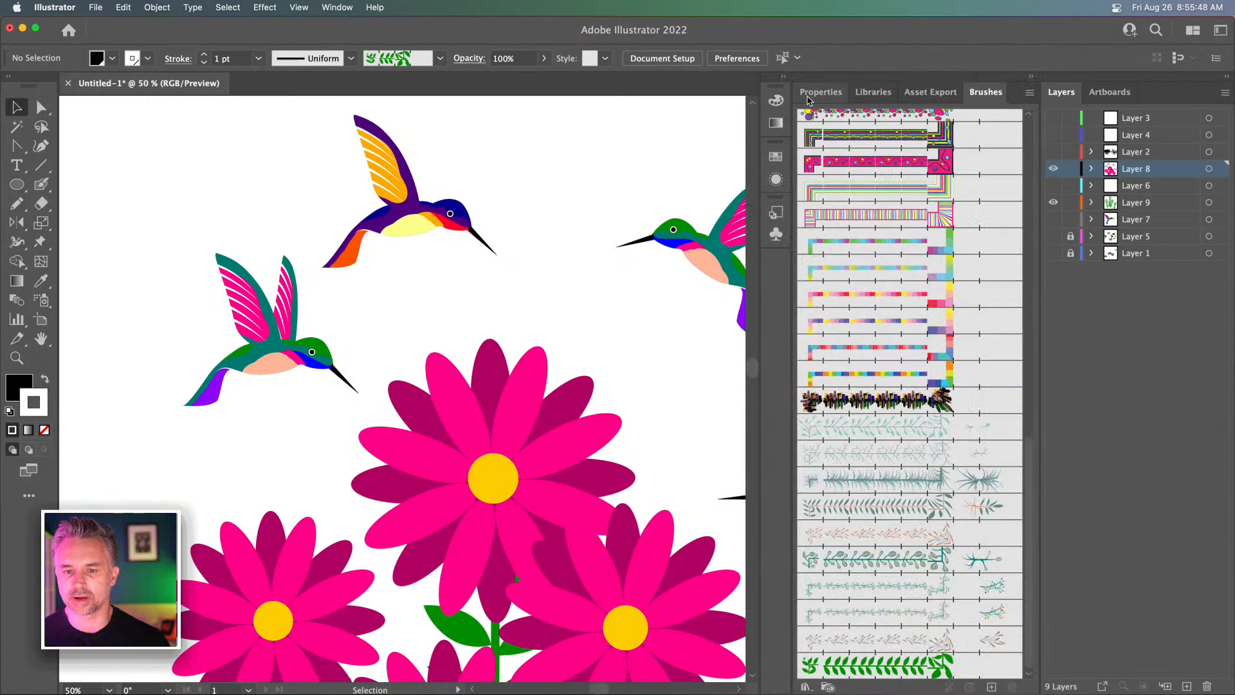
pyautogui.click(873, 92)
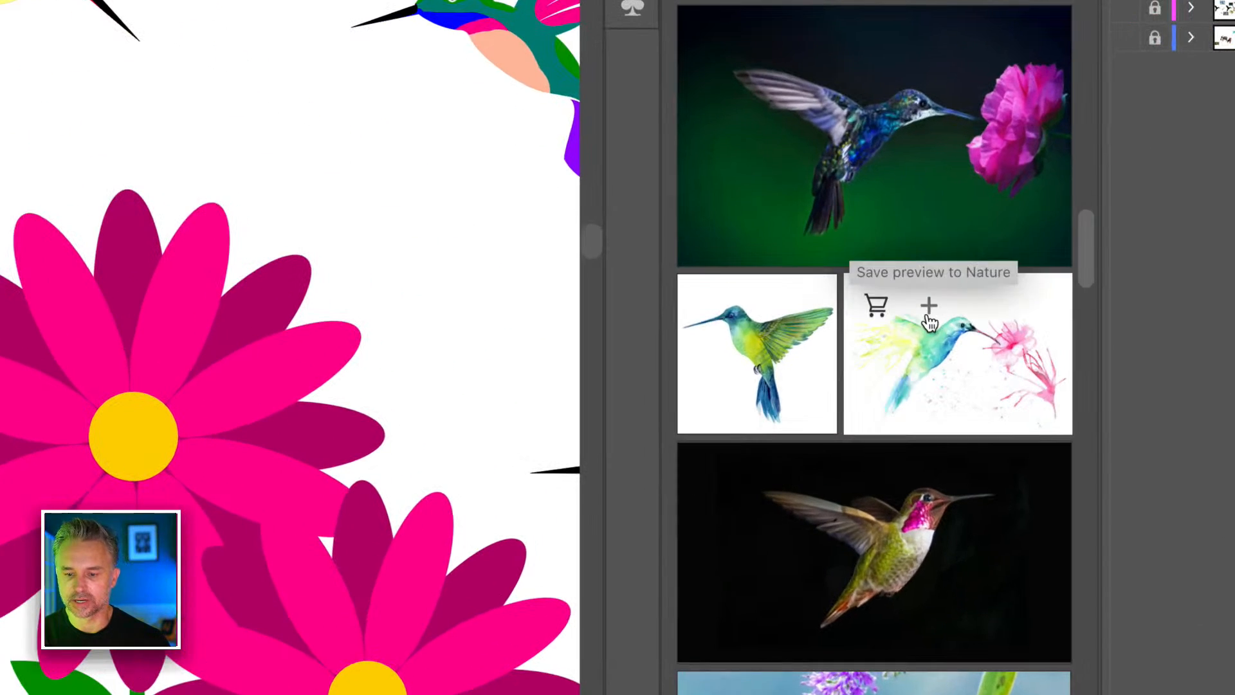
pyautogui.scroll(8, 941, 413)
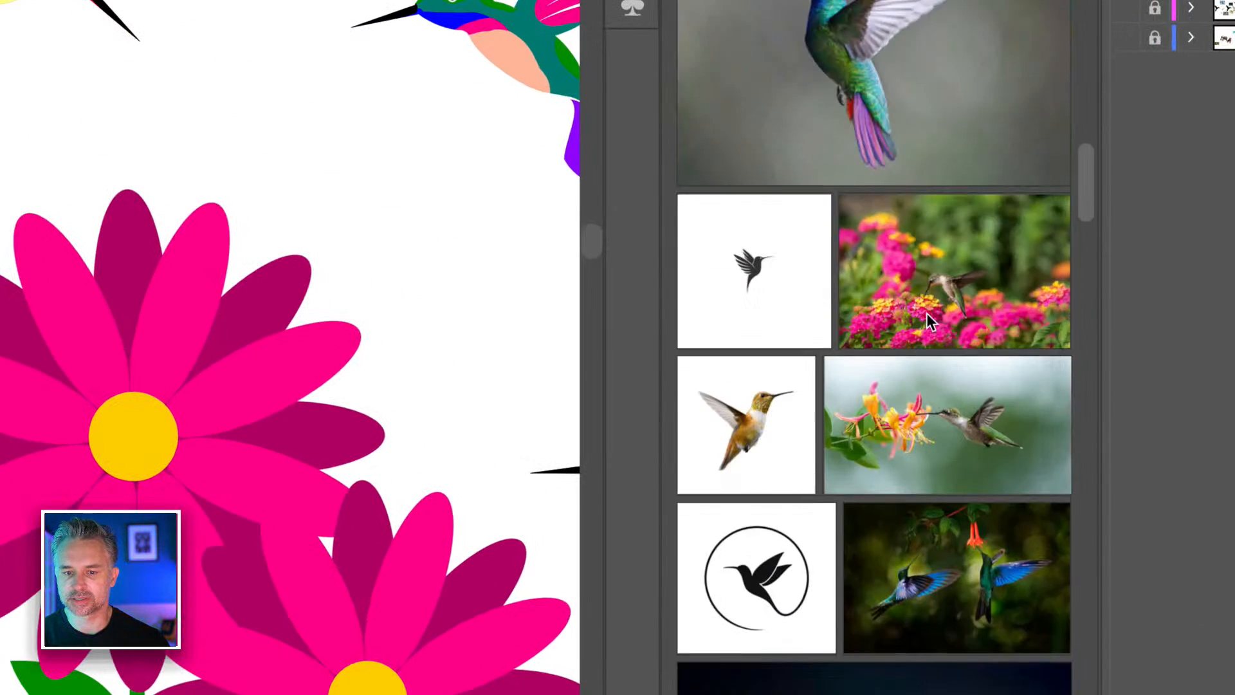
pyautogui.scroll(-2, 926, 312)
pyautogui.moveTo(766, 482)
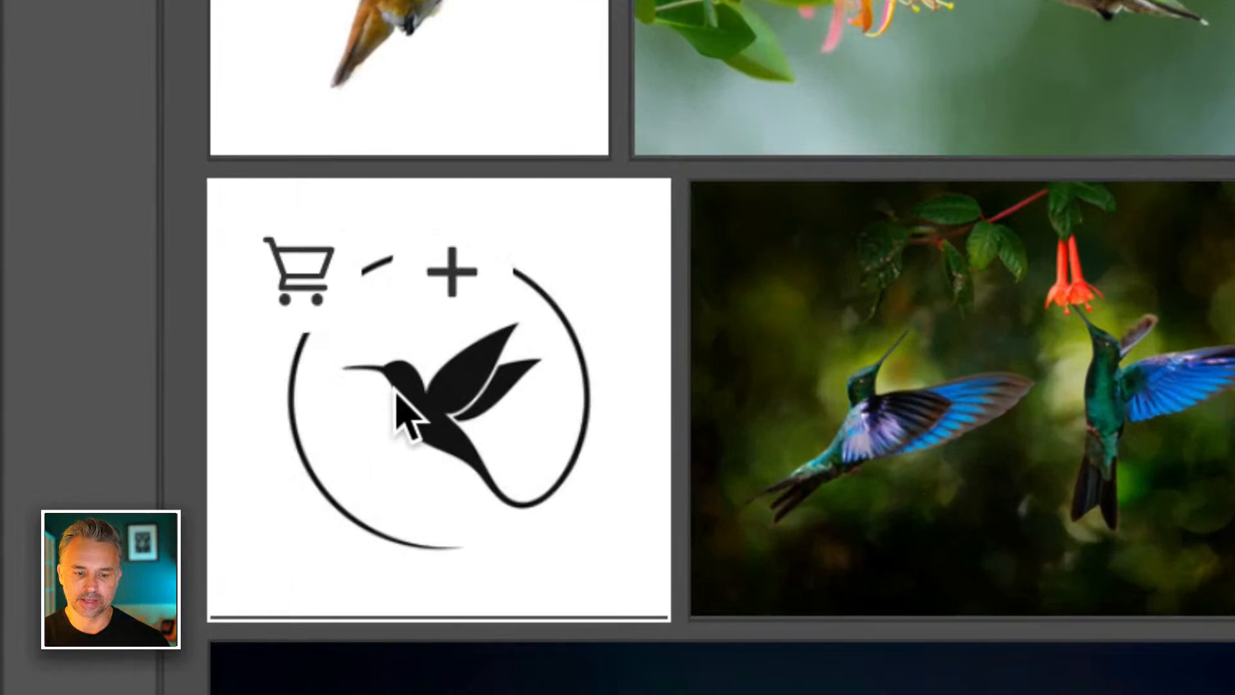
pyautogui.moveTo(745, 472)
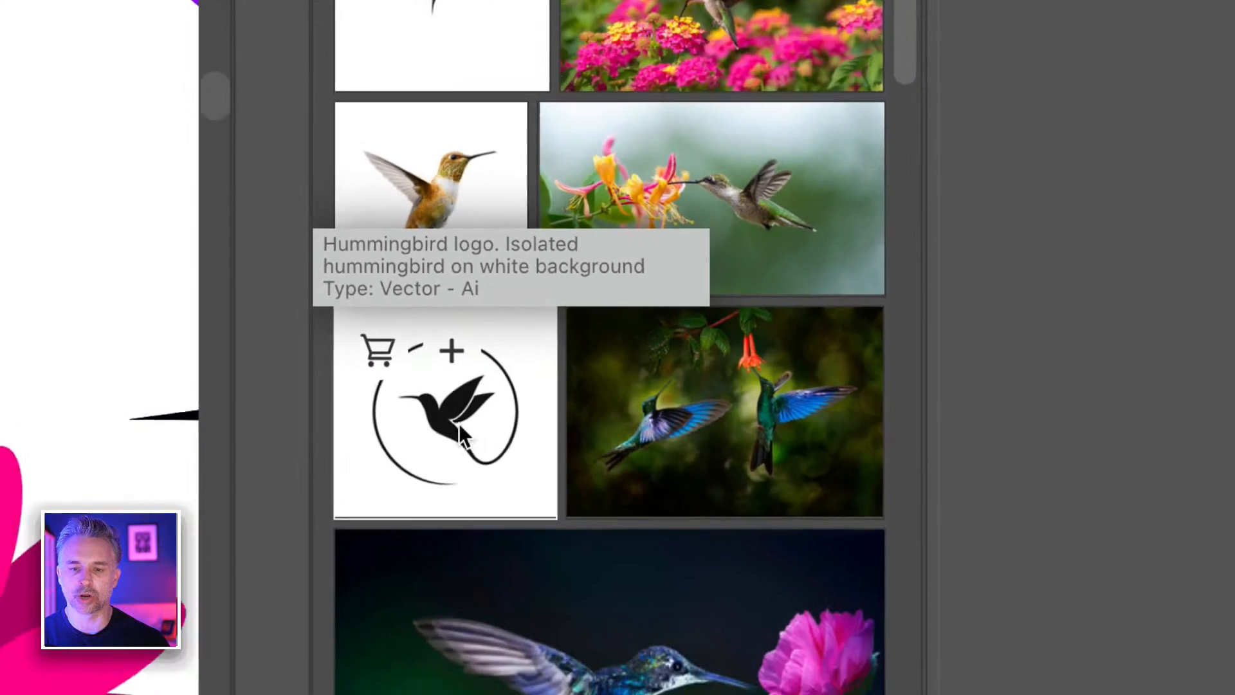
pyautogui.moveTo(676, 605)
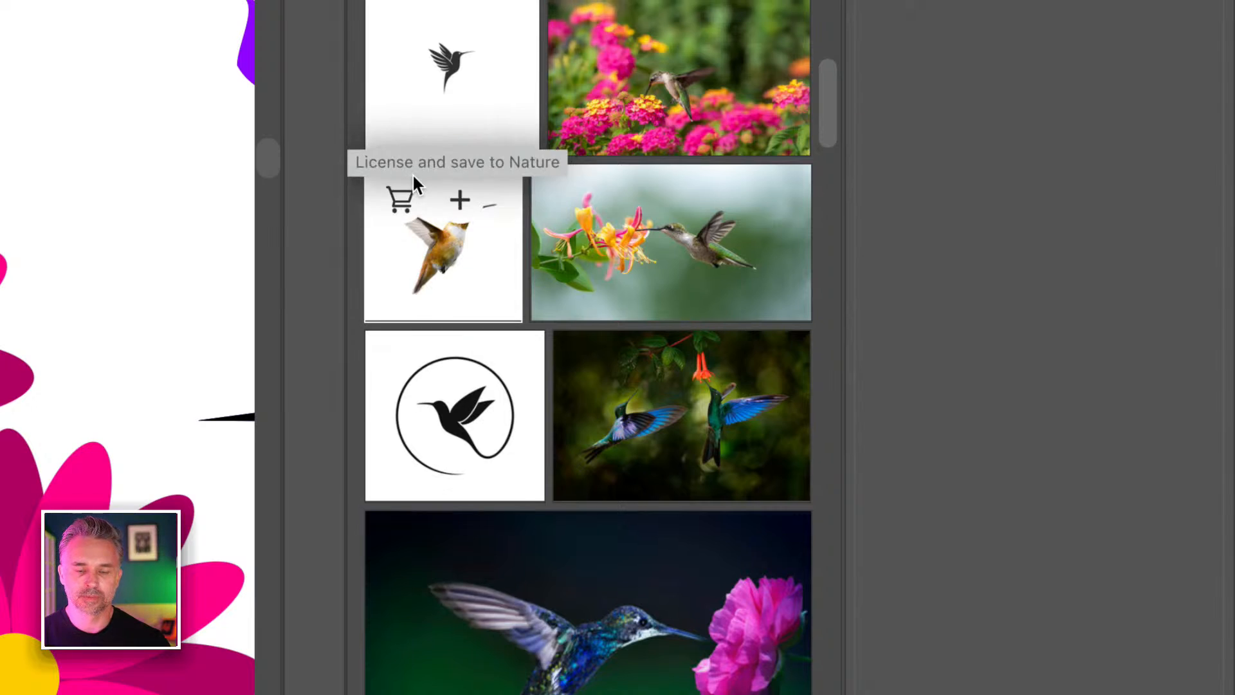
pyautogui.scroll(10, 412, 173)
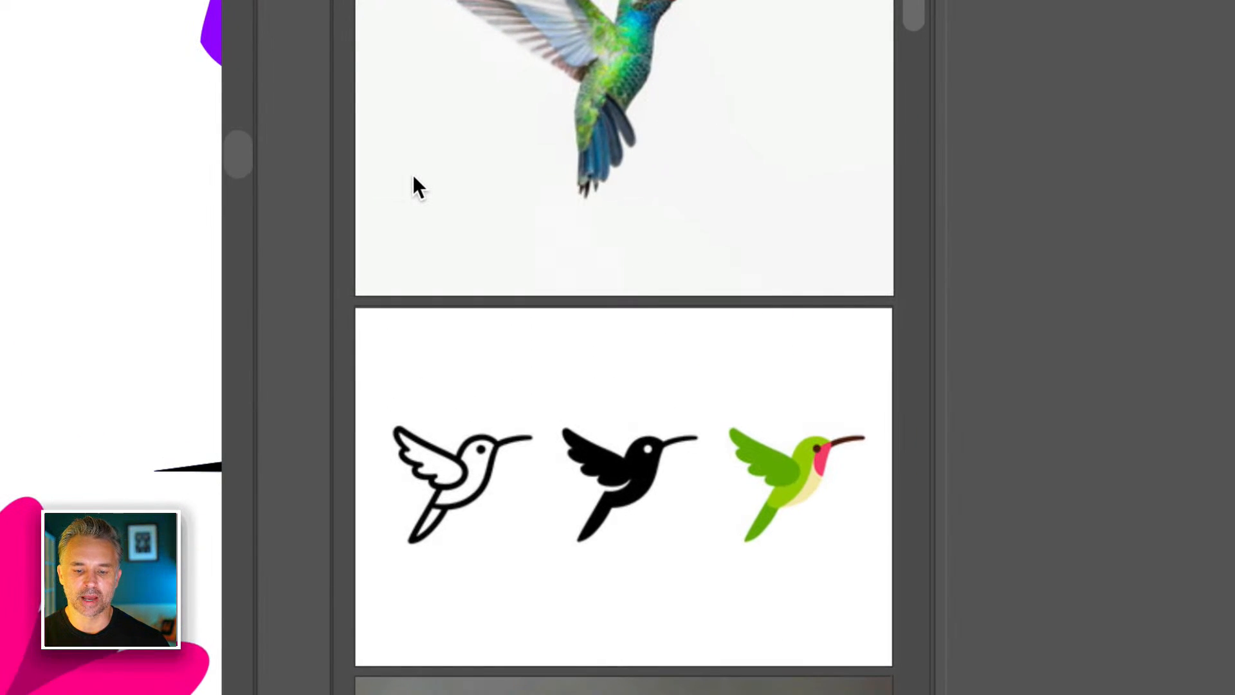
pyautogui.scroll(5, 413, 178)
pyautogui.scroll(-10, 413, 179)
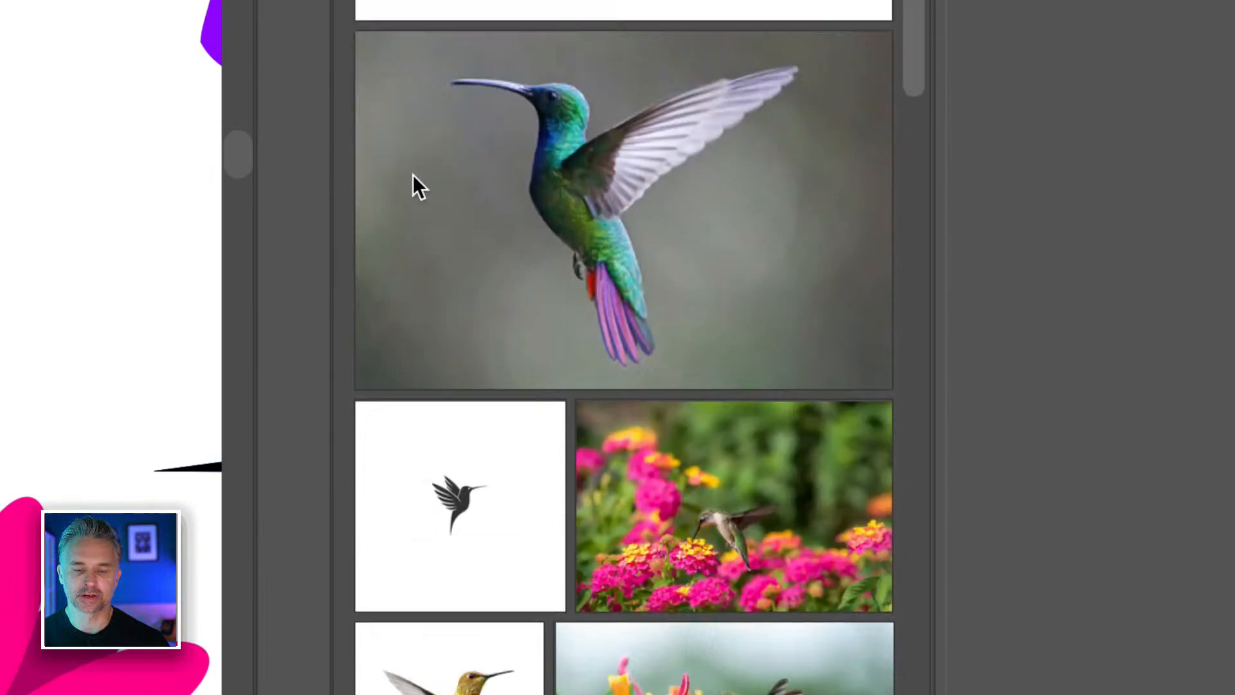
pyautogui.scroll(5, 411, 175)
pyautogui.moveTo(460, 199)
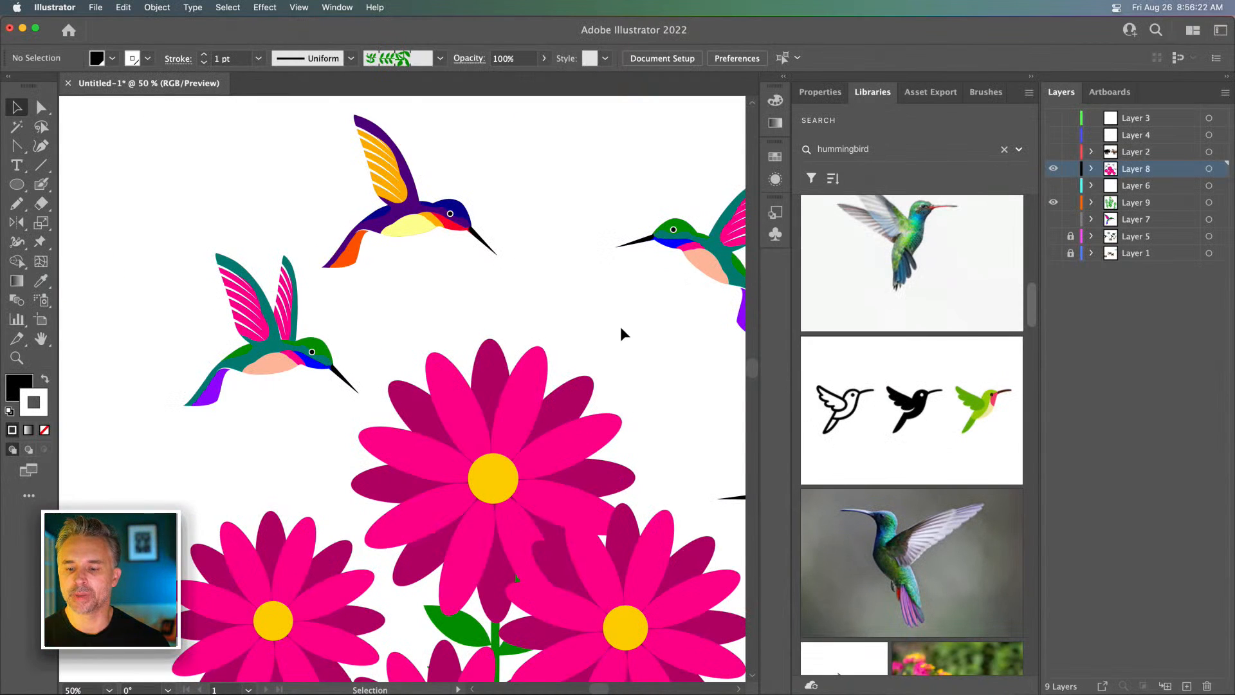
pyautogui.moveTo(619, 327); pyautogui.dragTo(537, 329)
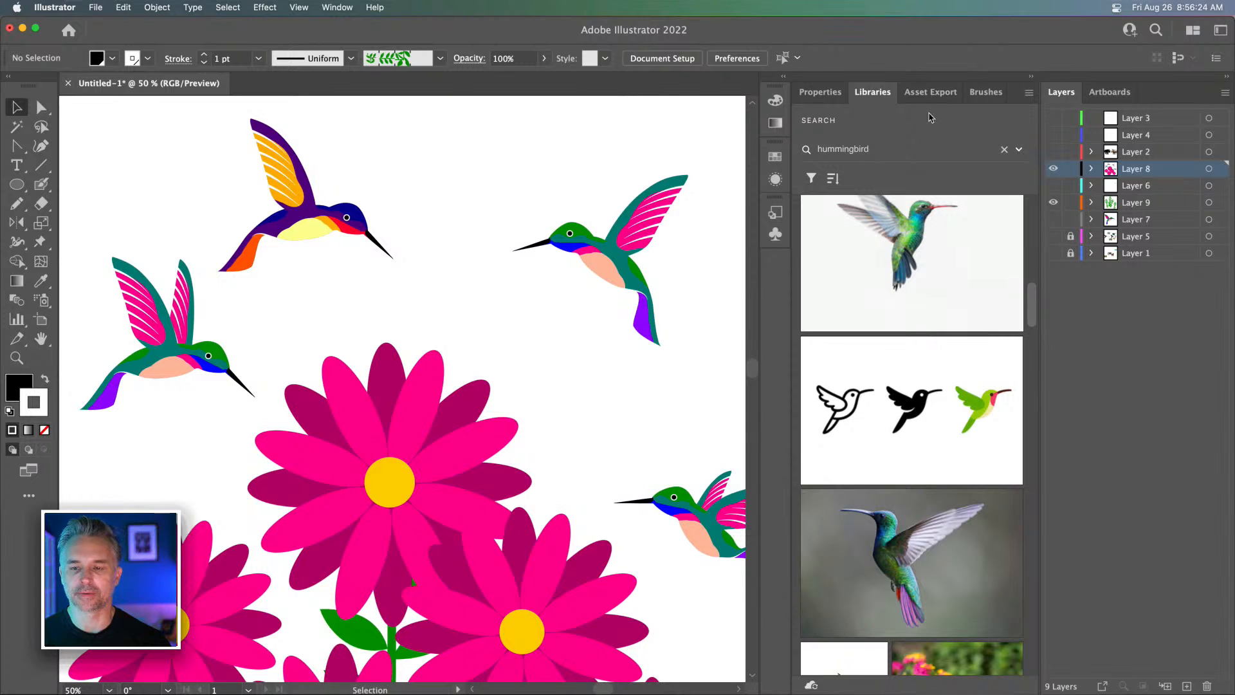
pyautogui.click(1035, 77)
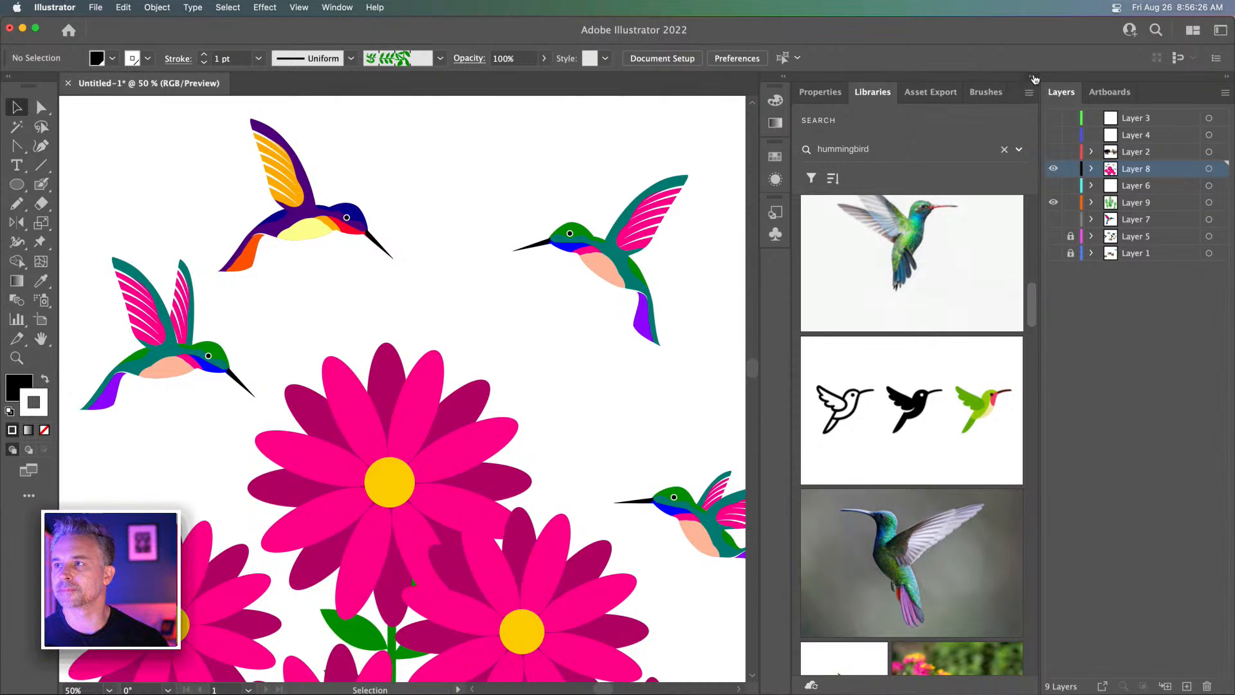